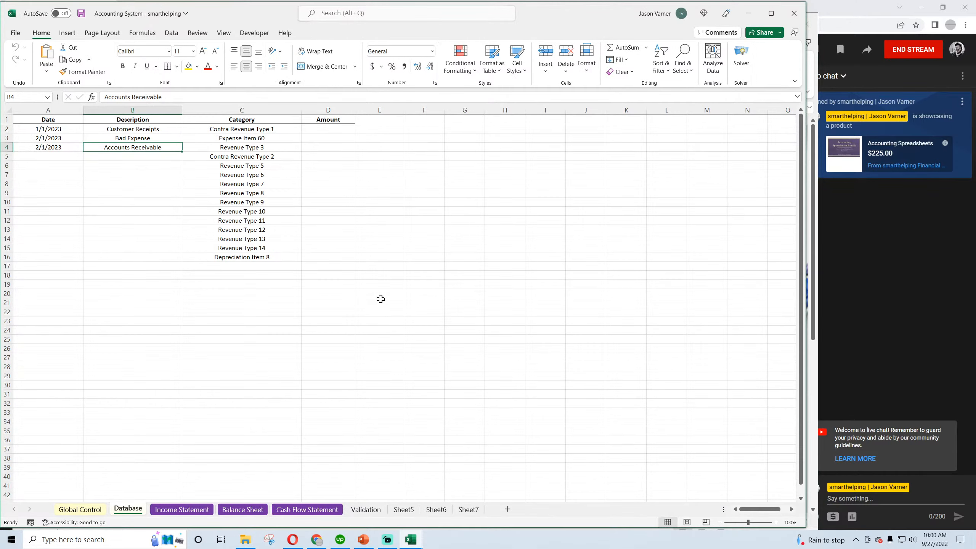
Try to close the COUNTDOWN workbook, keeping the Accounting System workbook open
mouse_move(416, 537)
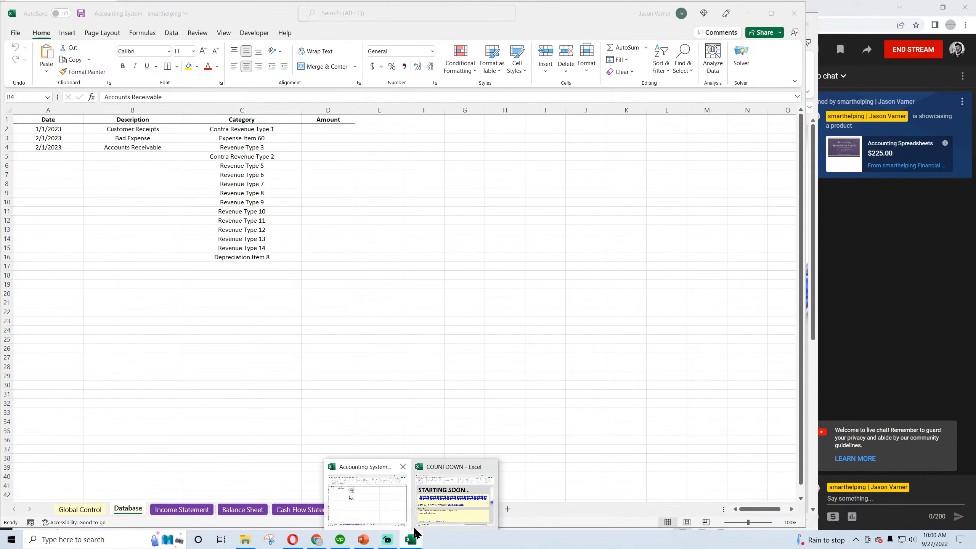
mouse_move(453, 496)
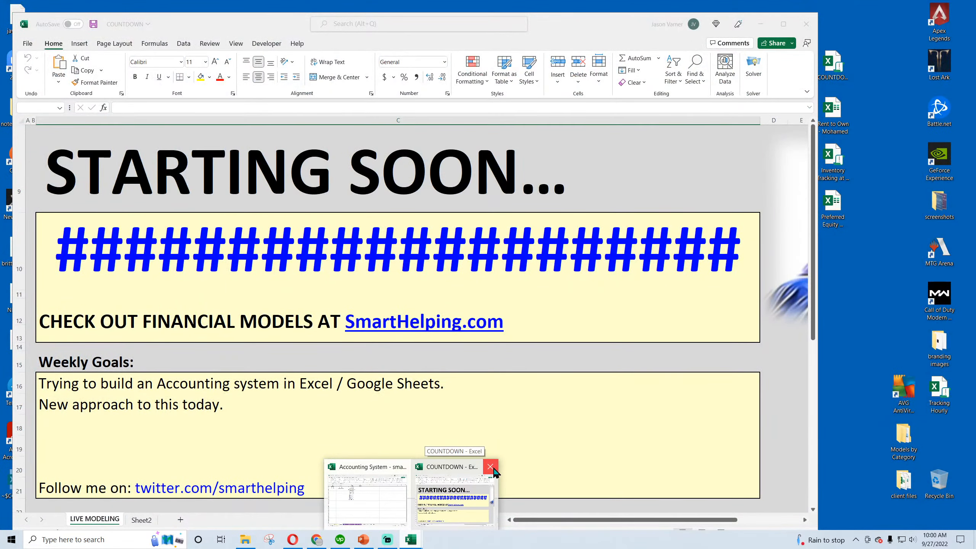
left_click(491, 467)
left_click(485, 283)
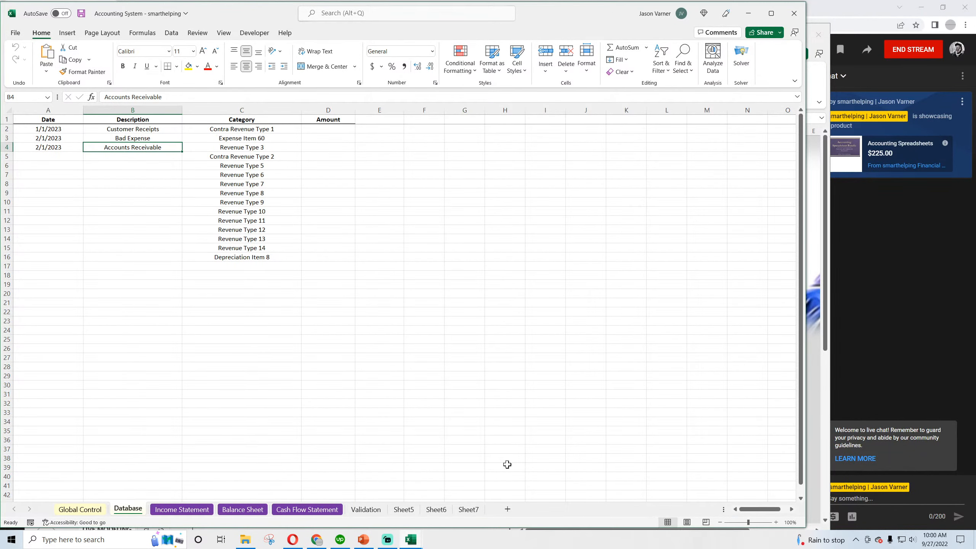
mouse_move(410, 540)
left_click(491, 467)
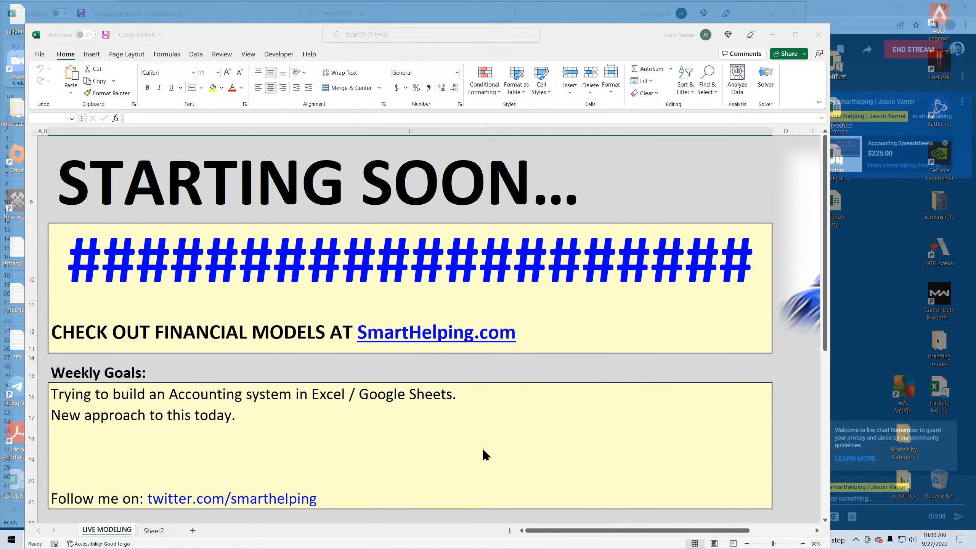
left_click(450, 281)
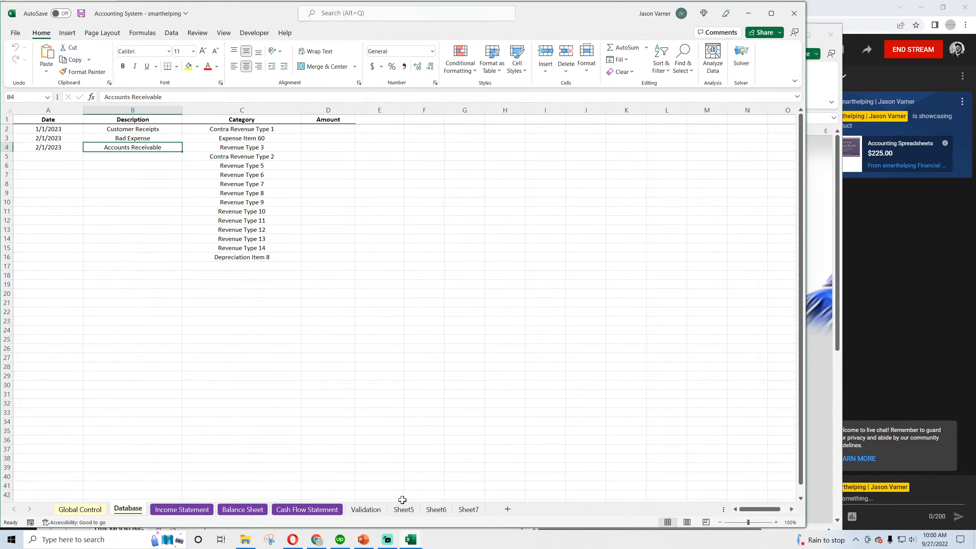
Save the Accounting System workbook with cell G10 selected on the Database sheet
left_click(480, 198)
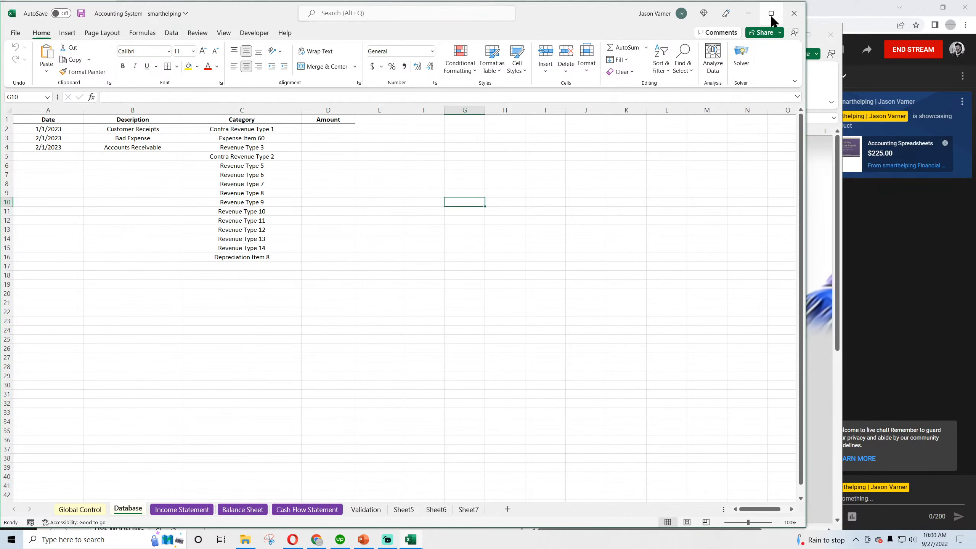
left_click(81, 13)
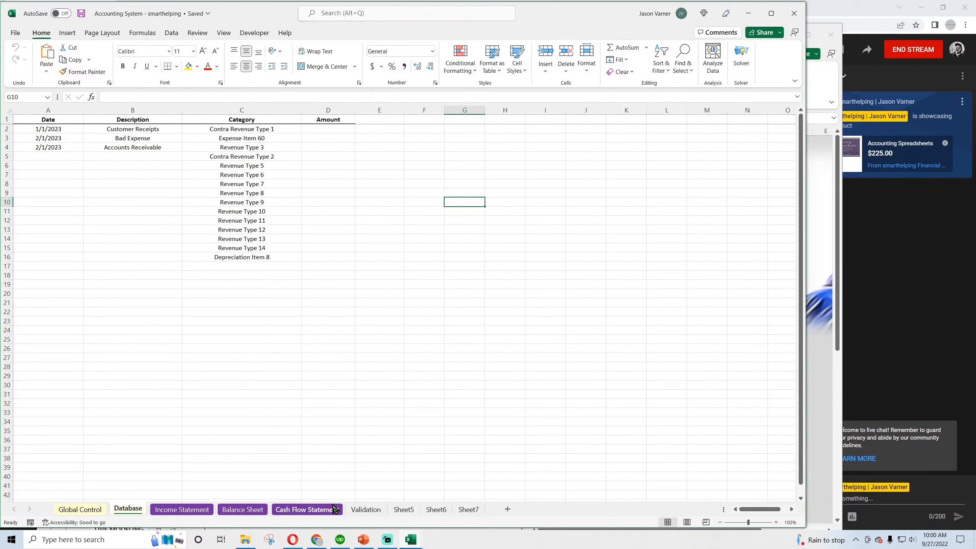
Switch to YouTube Studio in Chrome and view the live stream's analytics
mouse_move(318, 541)
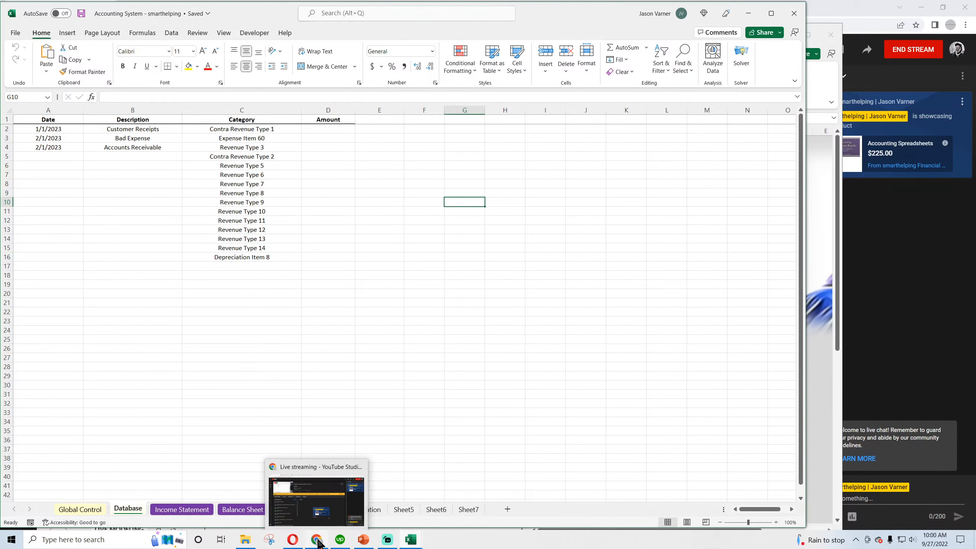
left_click(316, 500)
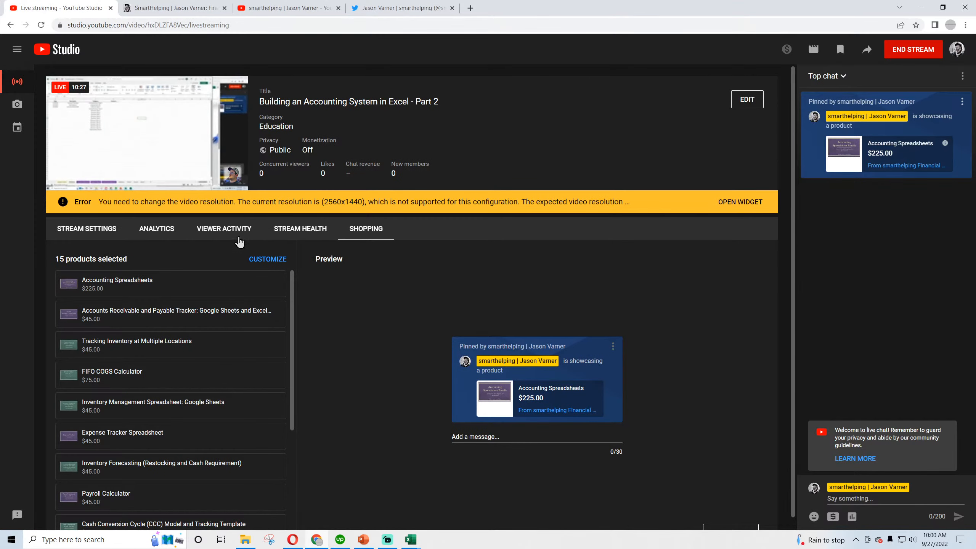
left_click(168, 230)
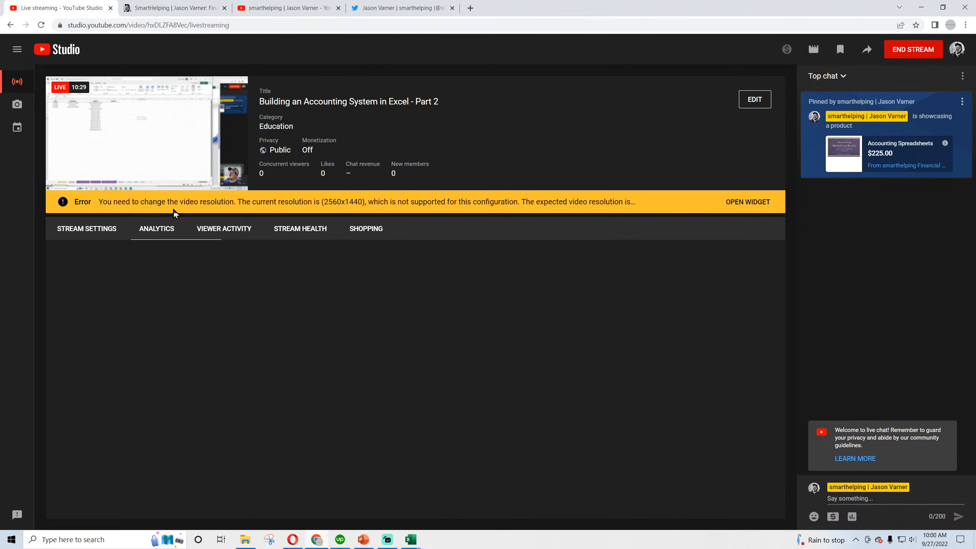
Open the Financial Models page on smarthelping.com and examine the price and lifetime-access terms of the all-spreadsheets offer
left_click(170, 10)
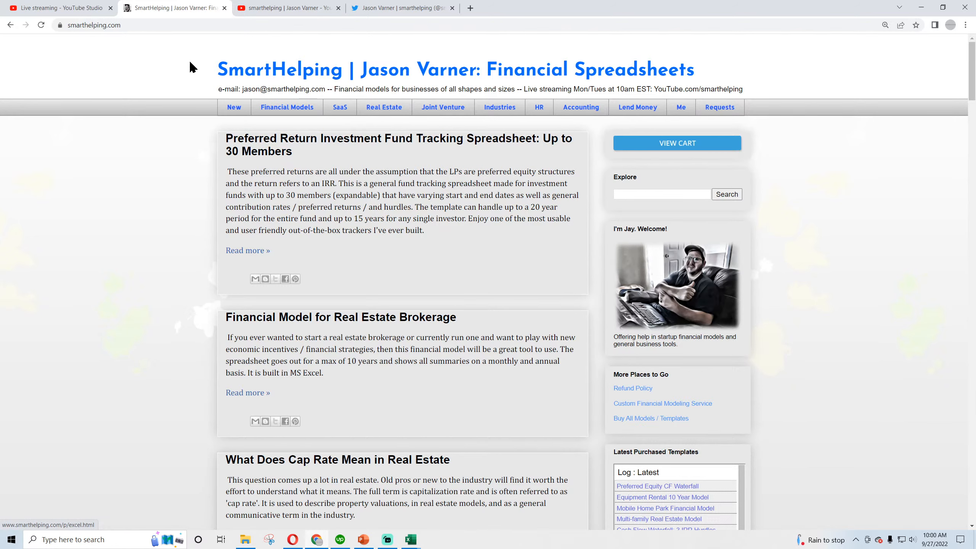
left_click(287, 109)
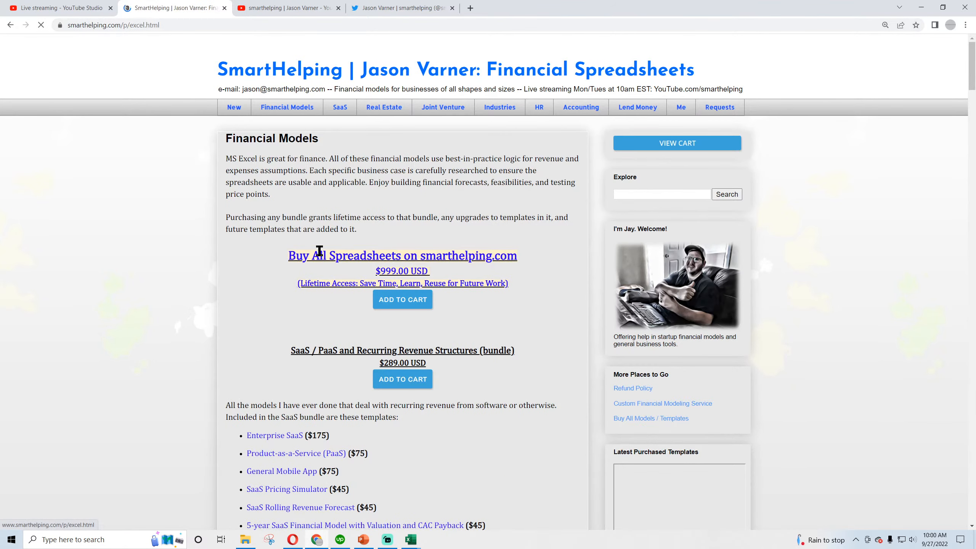
left_click_drag(295, 257, 402, 273)
left_click(402, 273)
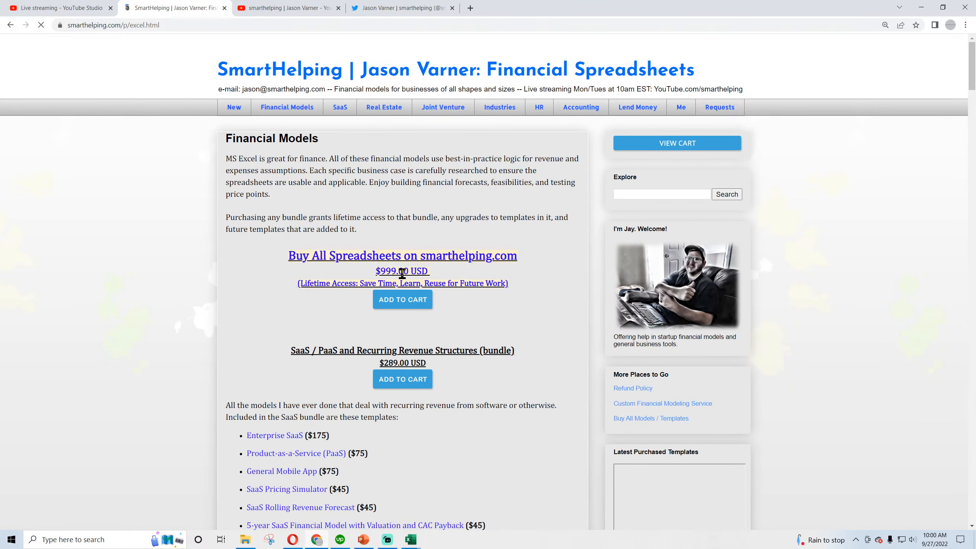
left_click_drag(302, 283, 505, 284)
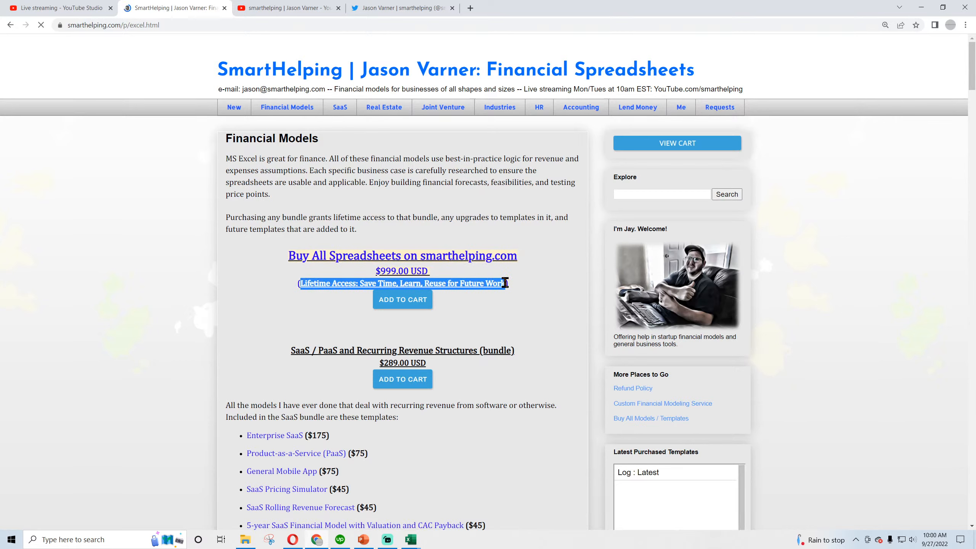
left_click(437, 283)
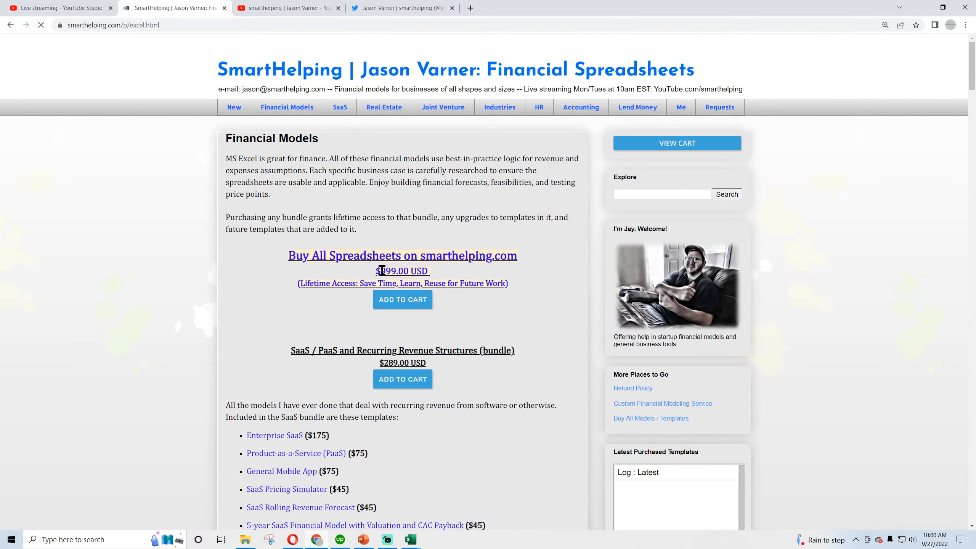
left_click_drag(382, 271, 413, 272)
left_click(417, 272)
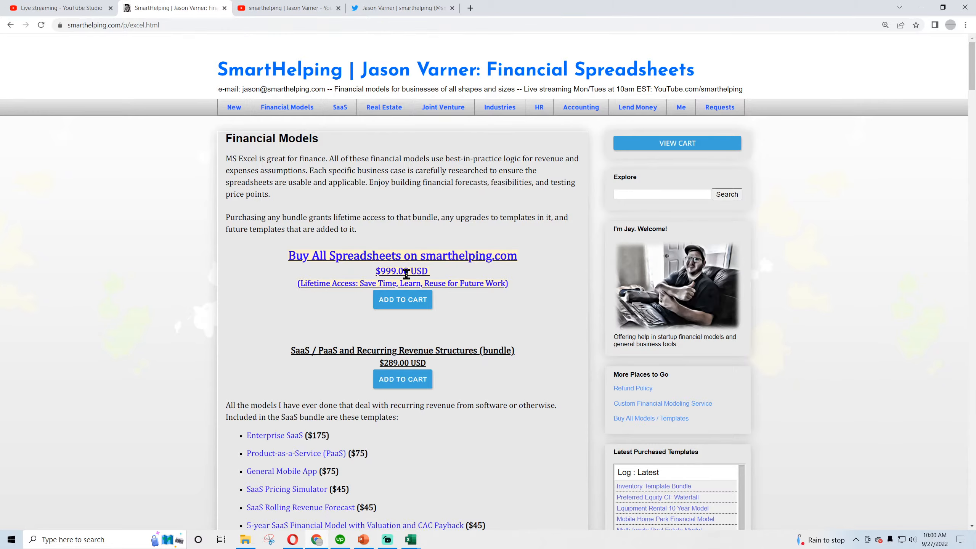
Examine the template bundles listed on the Financial Models page, from SaaS down to the Google Sheets bundle, and return to its beginning
scroll(266, 314, "down", 10)
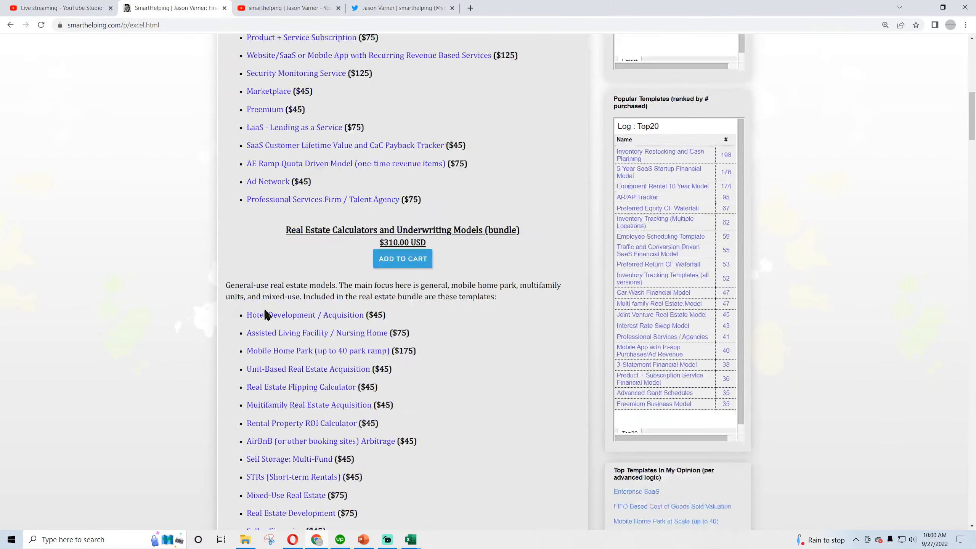
scroll(266, 314, "up", 7)
scroll(266, 314, "down", 10)
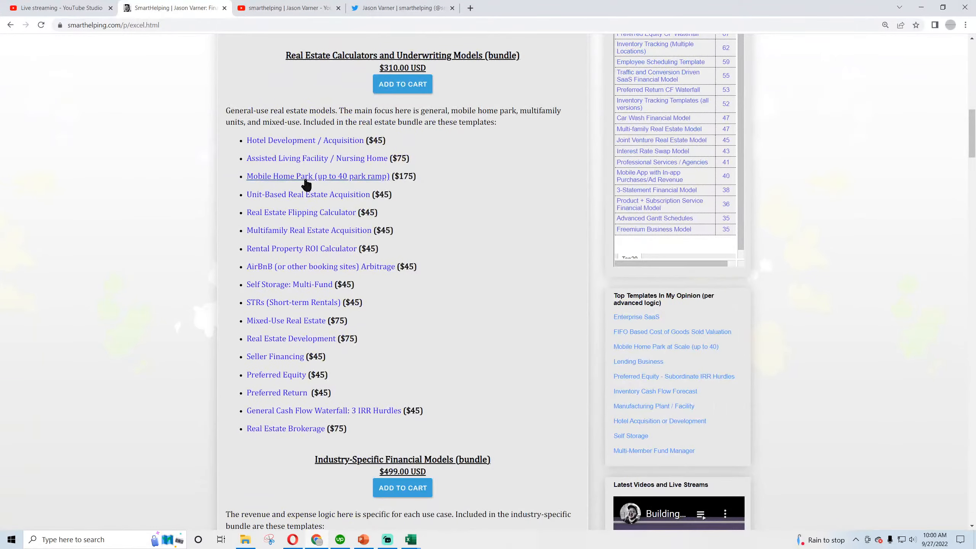
scroll(315, 288, "down", 4)
scroll(376, 285, "down", 4)
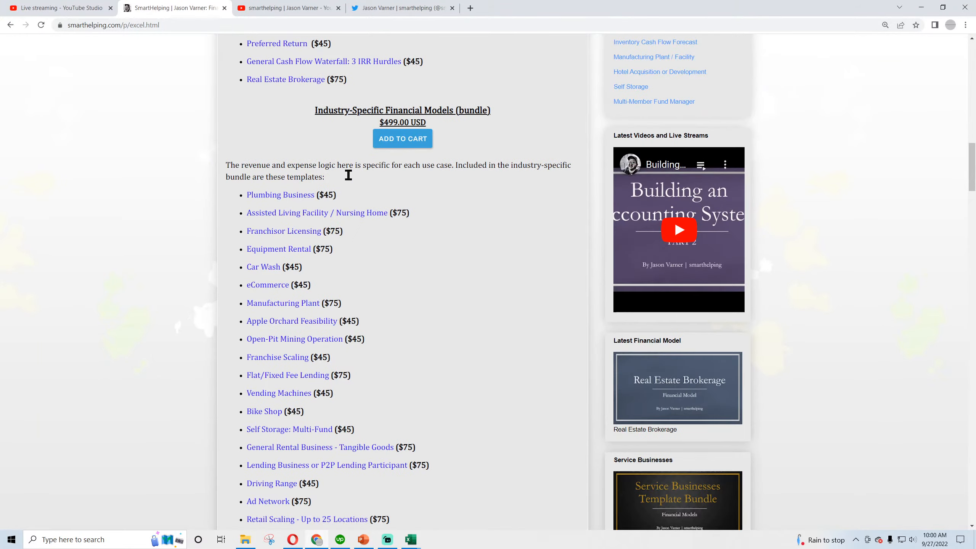
scroll(348, 175, "down", 17)
scroll(311, 290, "down", 4)
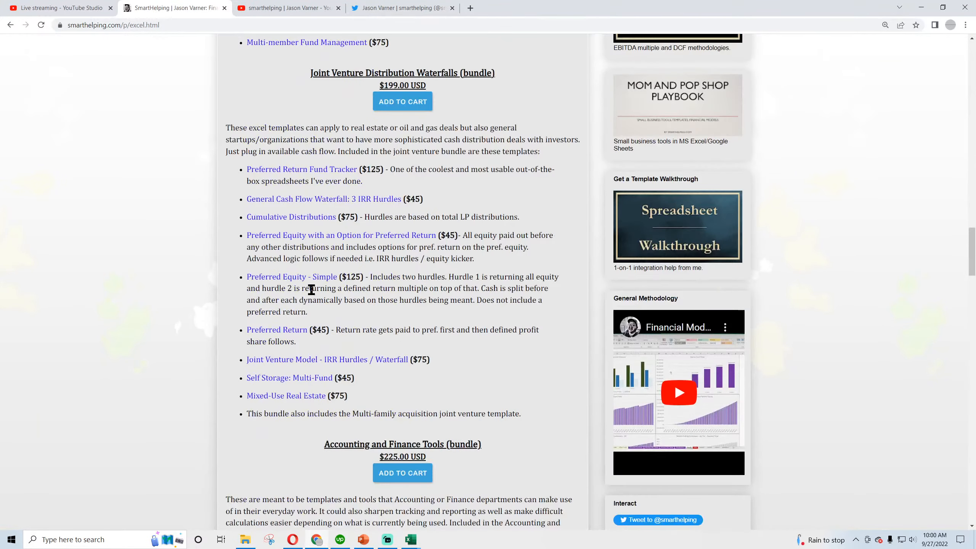
scroll(298, 243, "down", 4)
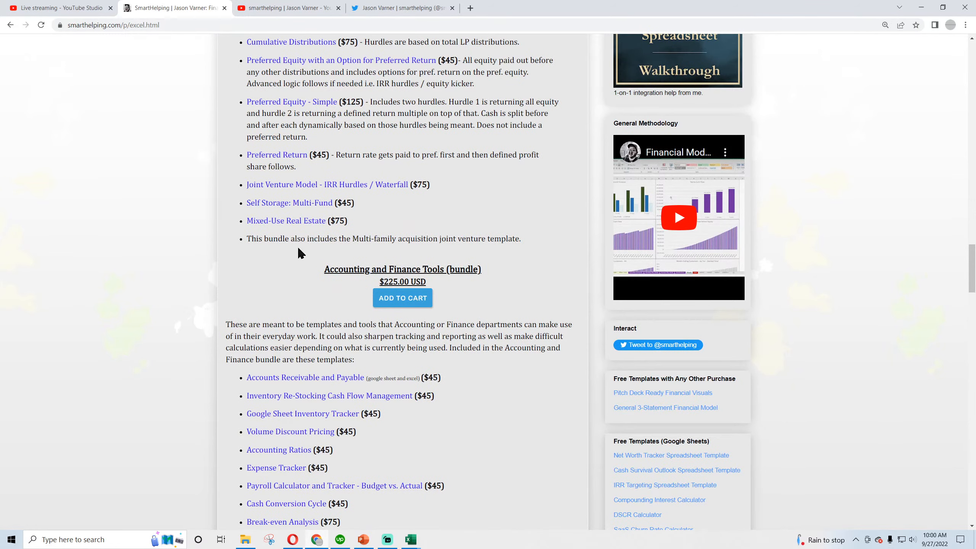
scroll(304, 265, "down", 4)
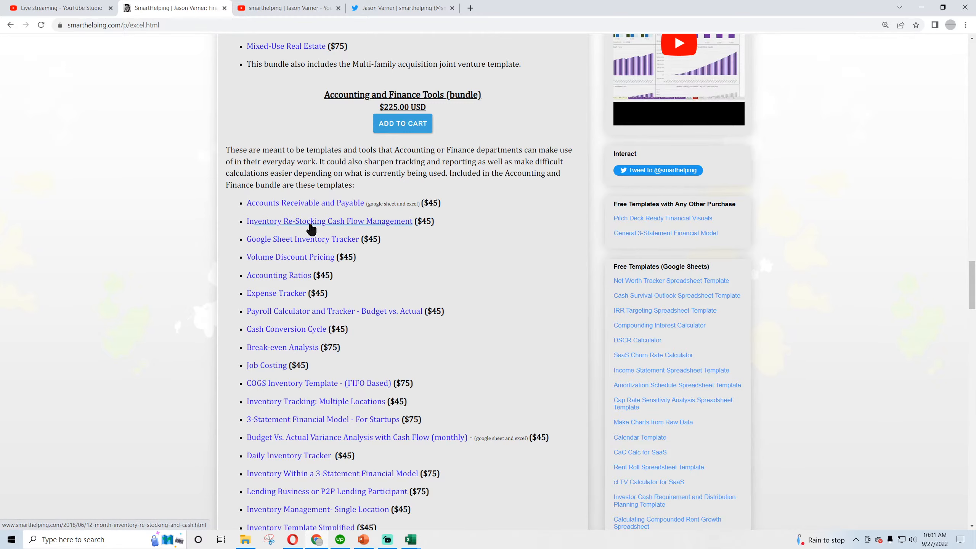
scroll(318, 289, "down", 10)
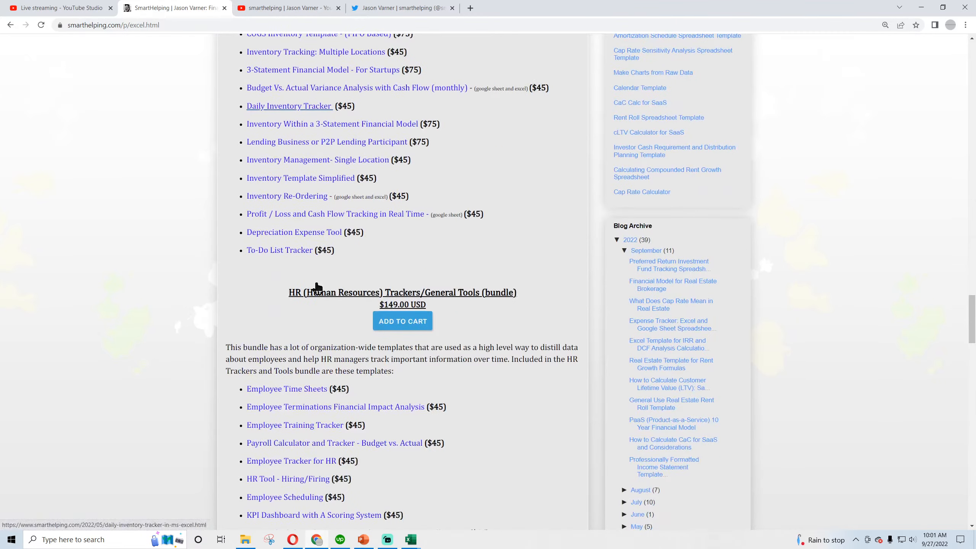
scroll(319, 289, "down", 13)
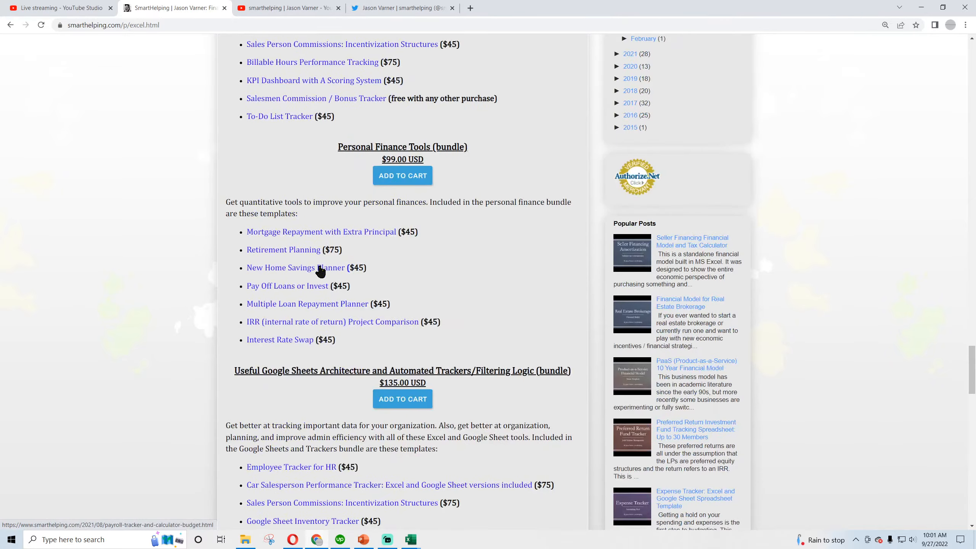
key("Home")
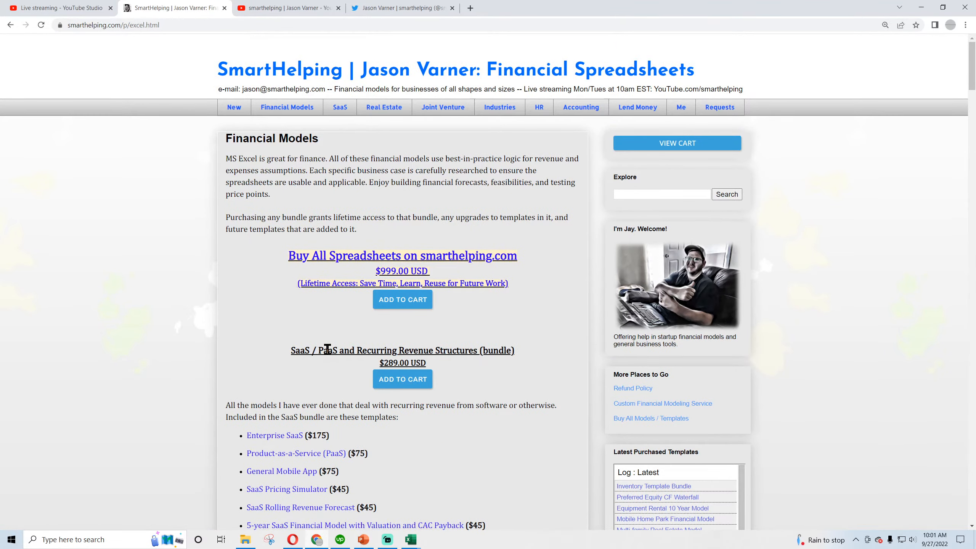
Reload the smarthelping YouTube channel, copy the URL of the "Building an Accounting System in Excel - Part 2" live stream, and close YouTube
left_click(289, 7)
left_click(41, 26)
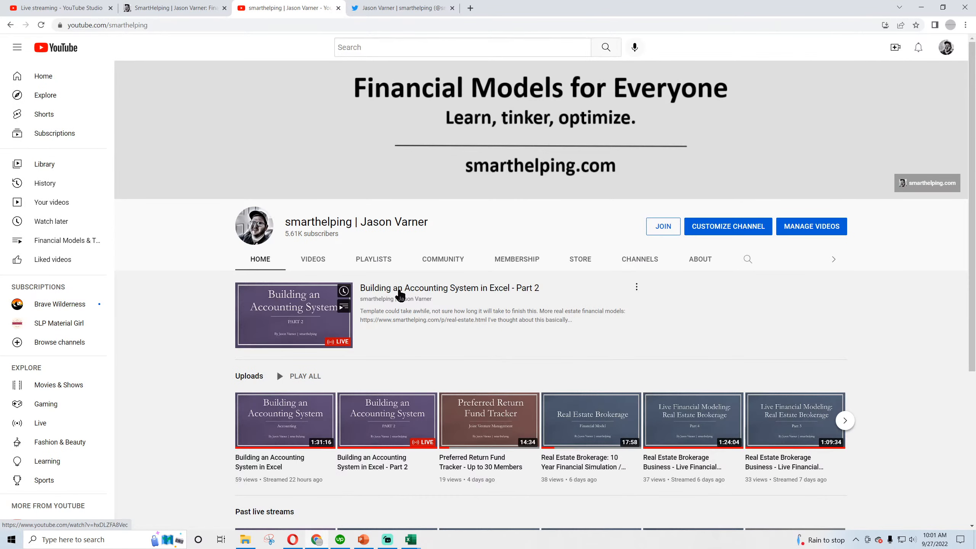
left_click(400, 289)
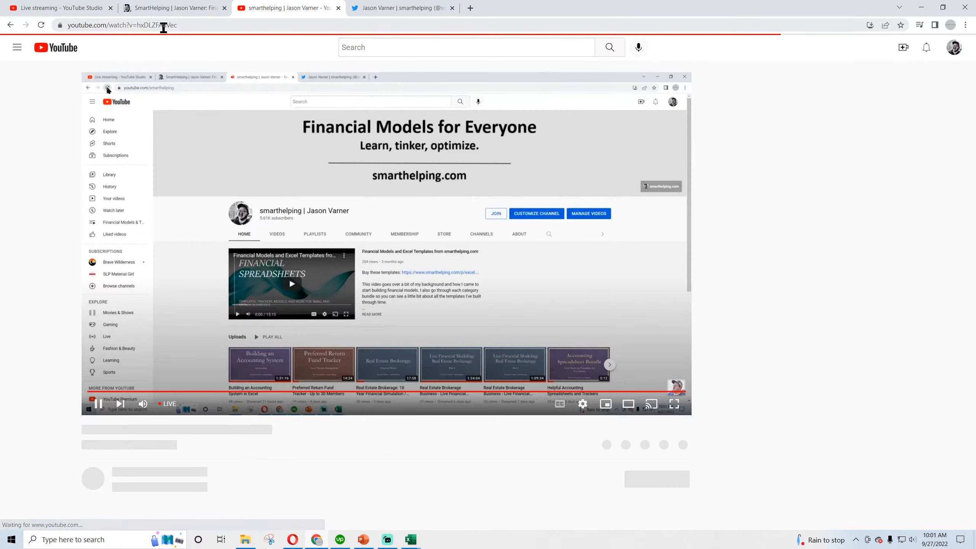
right_click(165, 26)
left_click(190, 78)
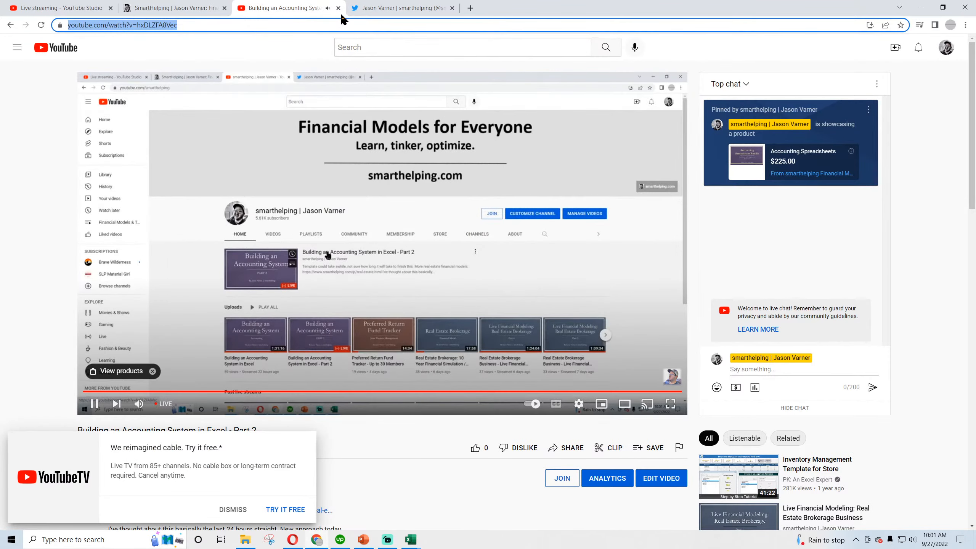
key("ctrl+w")
Post a tweet reading "live modeling: accounting system build in Excel part 2:" followed by the copied stream link
left_click(250, 305)
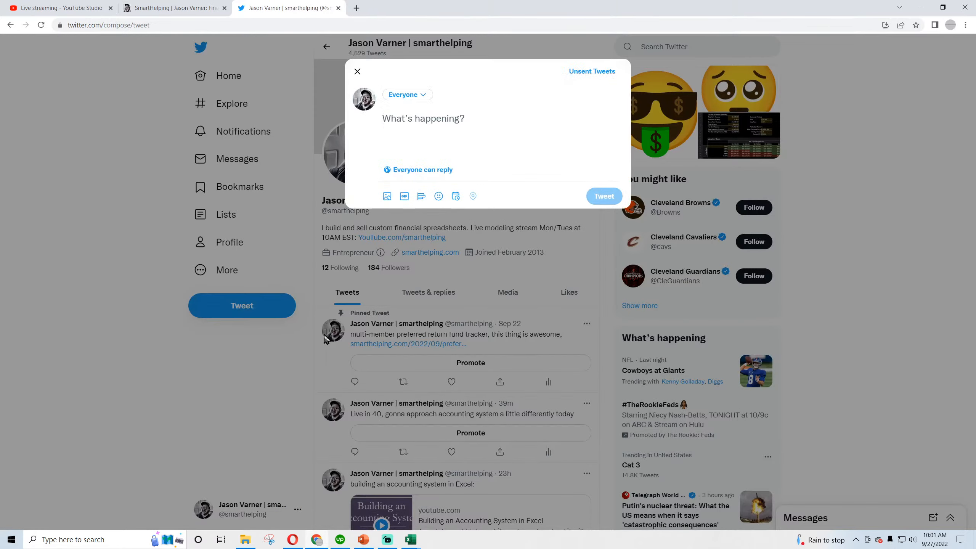
type("acc")
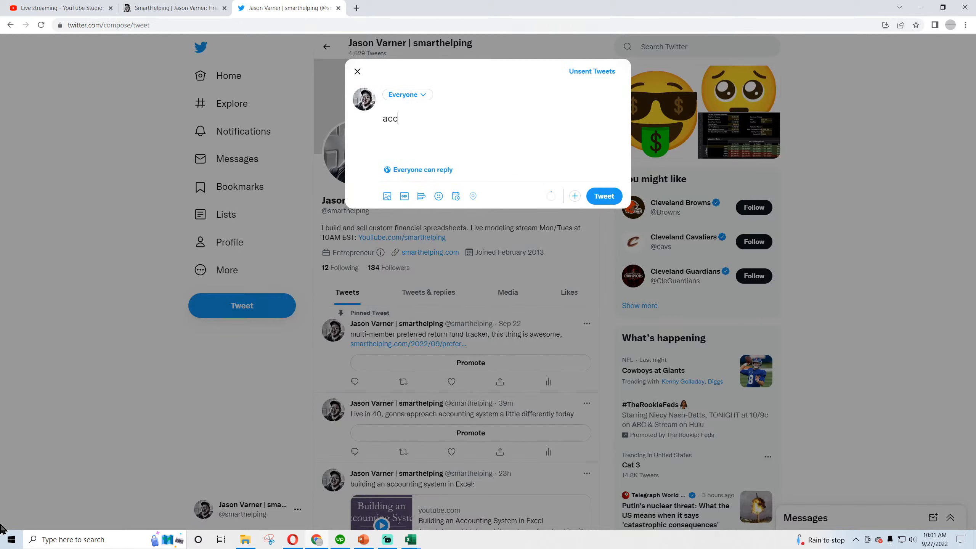
type("ounting system build in Excel part 2:")
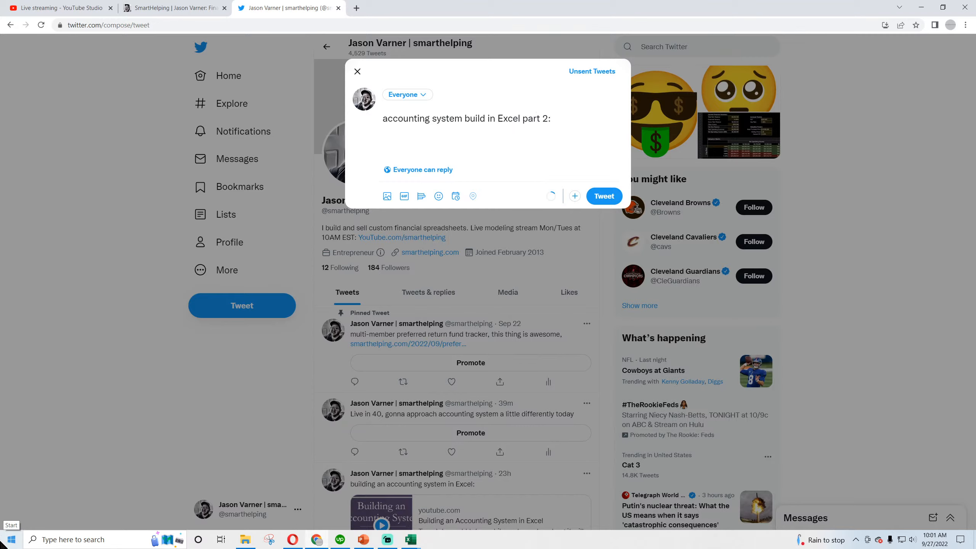
key("ctrl+v")
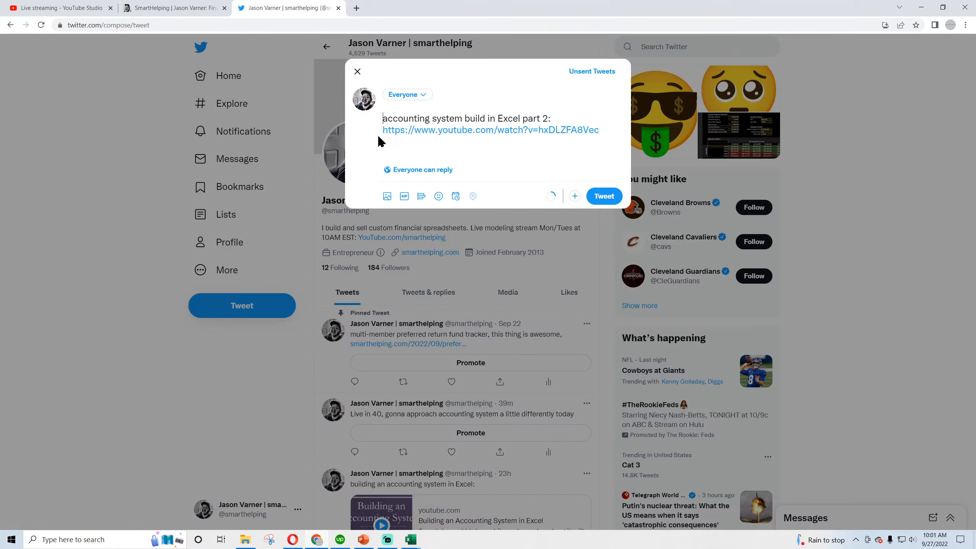
type("live ")
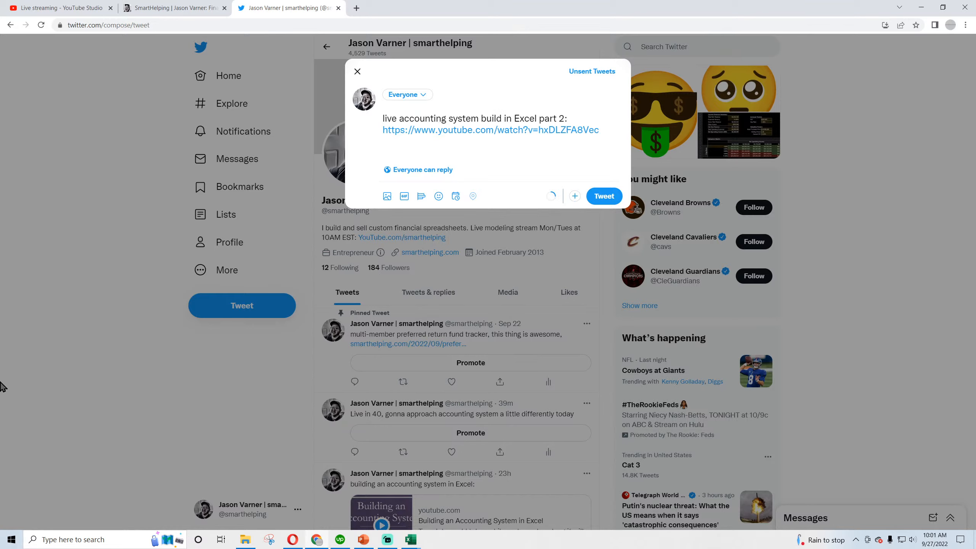
type("modeling:")
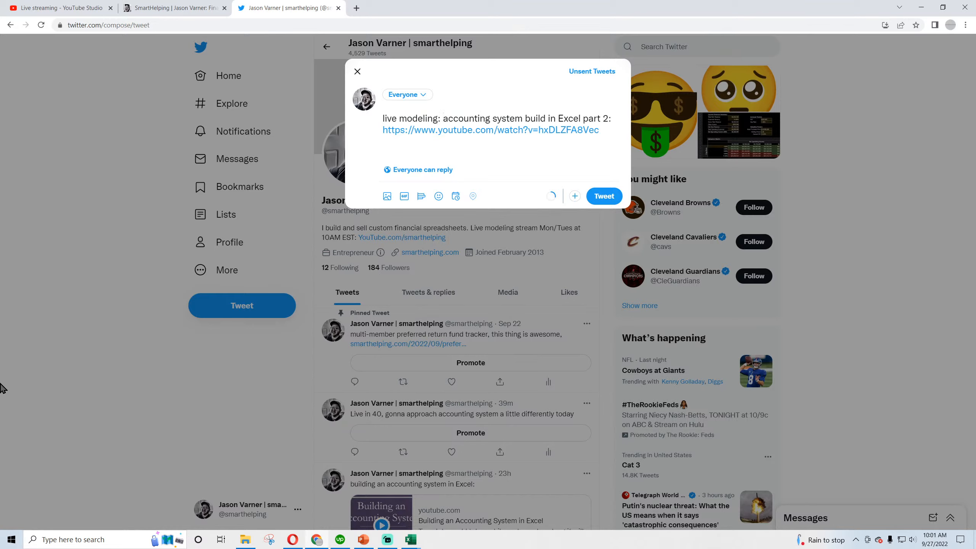
left_click(602, 196)
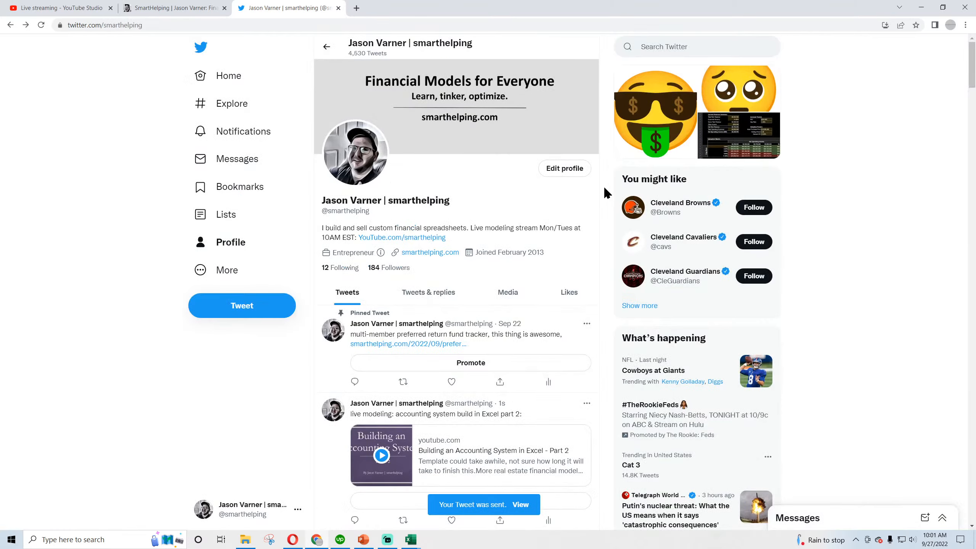
Close the Twitter page and the COUNTDOWN workbook without saving, and switch to the Accounting System workbook in Excel
left_click(338, 7)
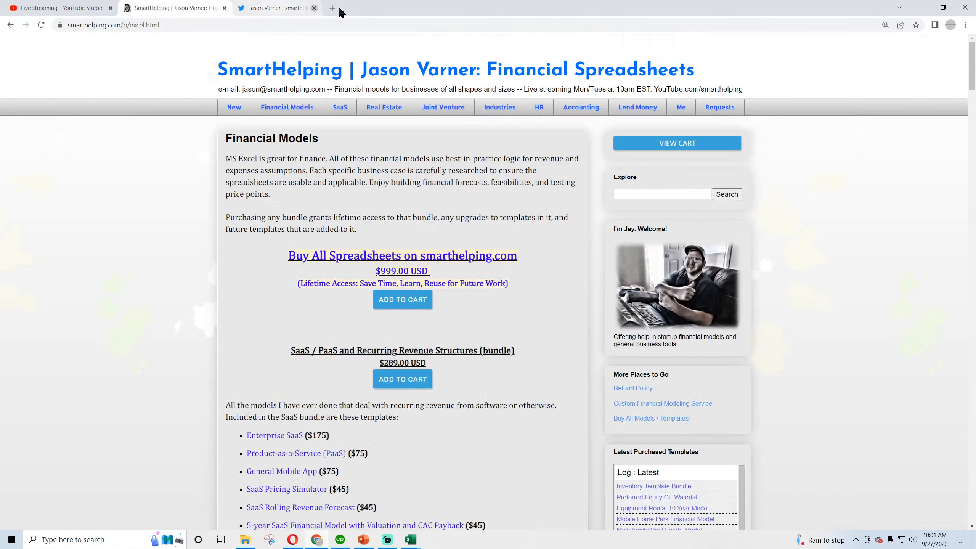
left_click(96, 8)
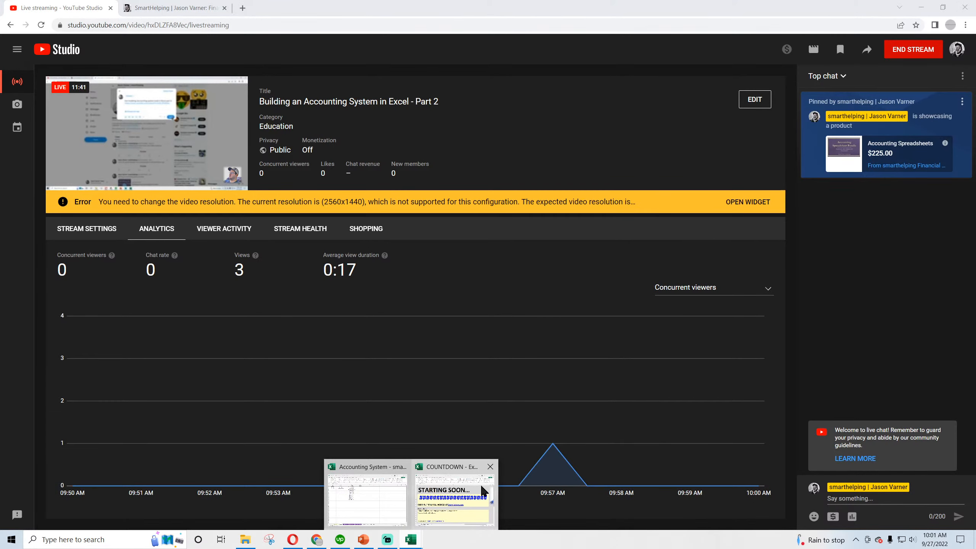
left_click(490, 471)
key("ctrl+w")
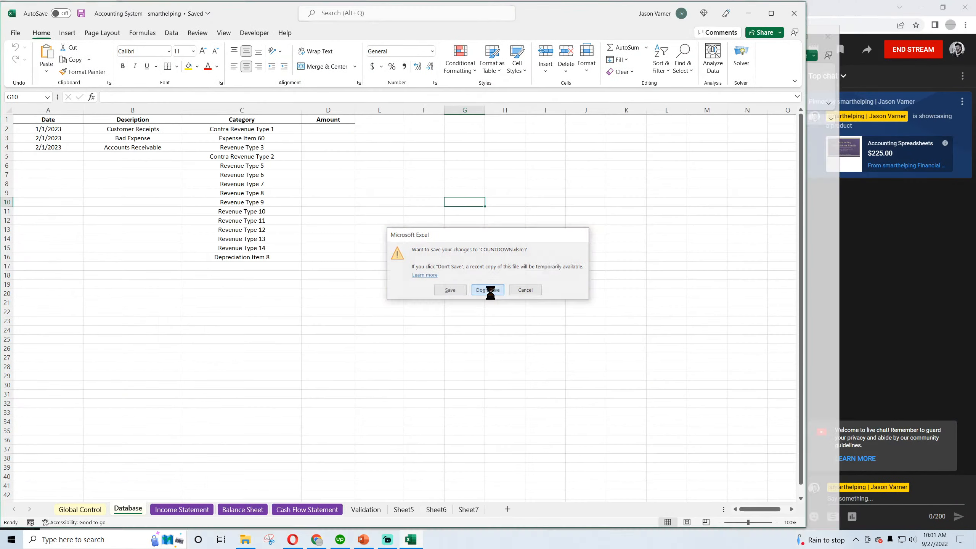
left_click(489, 289)
left_click(330, 314)
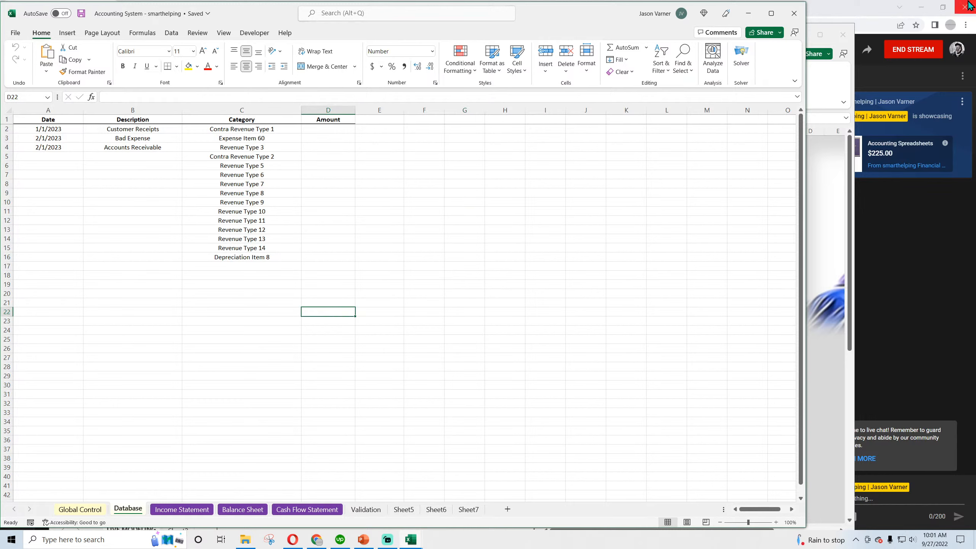
left_click(843, 35)
left_click(443, 281)
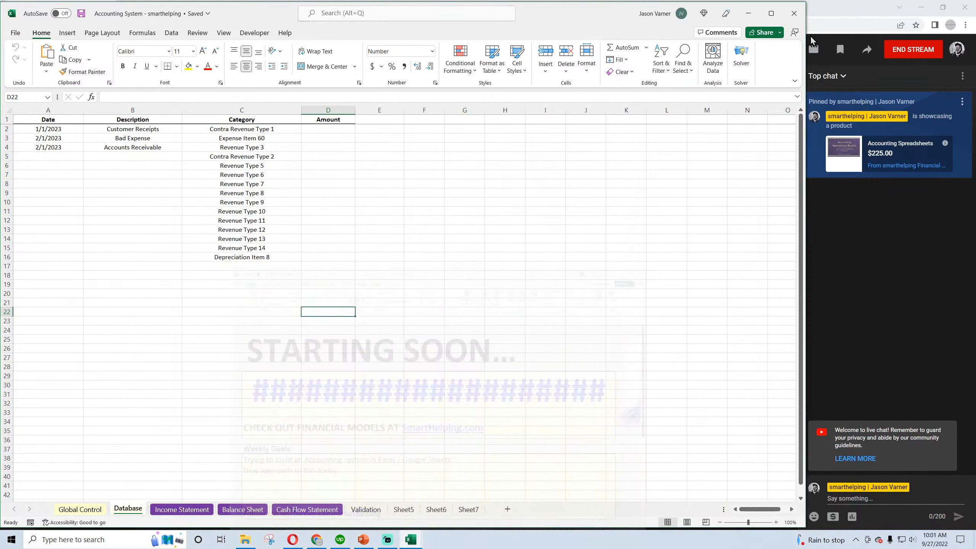
left_click(465, 282)
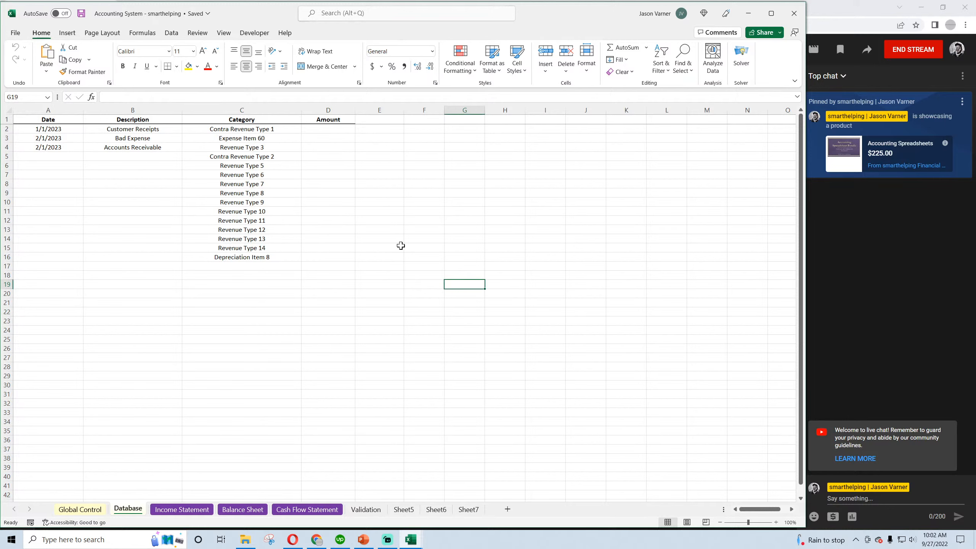
left_click(419, 229)
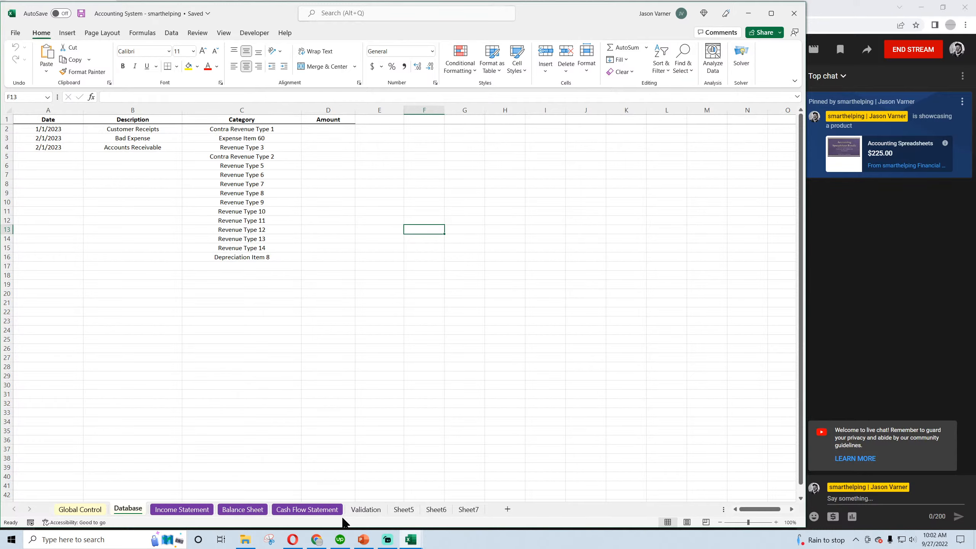
Clear the contents of all entries below the Categories and Non Editable headers on the Validation sheet
left_click(365, 509)
left_click_drag(145, 129, 303, 546)
right_click(194, 310)
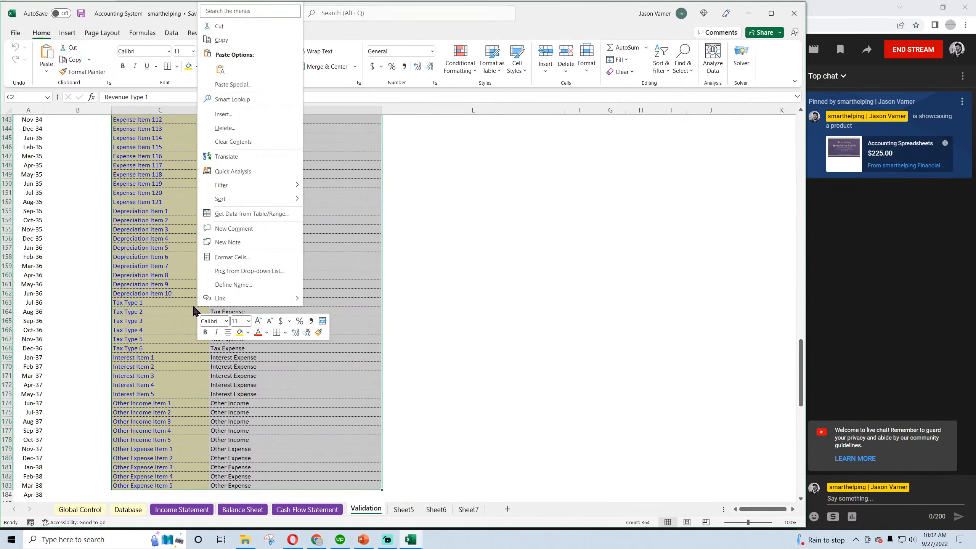
left_click(264, 142)
scroll(215, 271, "up", 20)
left_click(265, 201)
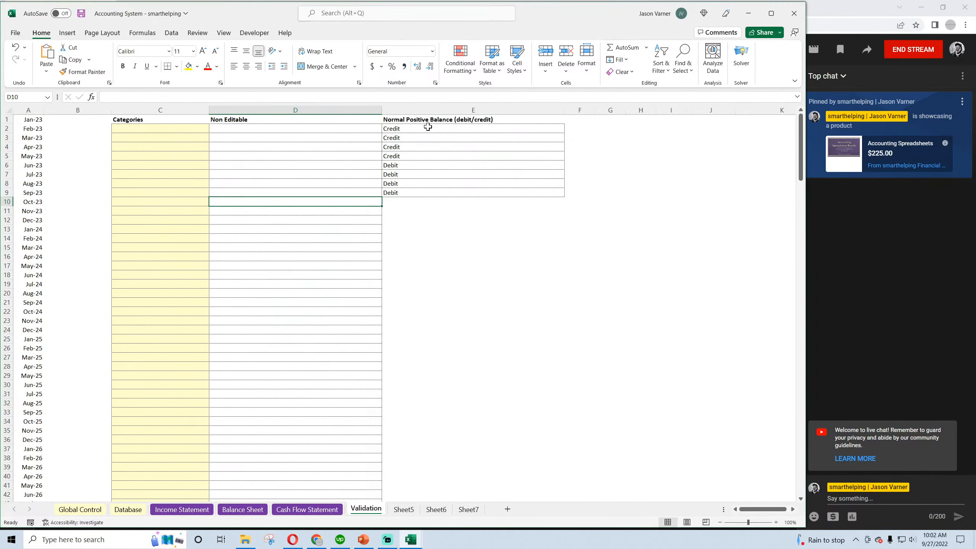
Clear everything, including formatting, from the Normal Positive Balance (debit/credit) list in E1:E9 of the Validation sheet
left_click_drag(459, 117, 446, 192)
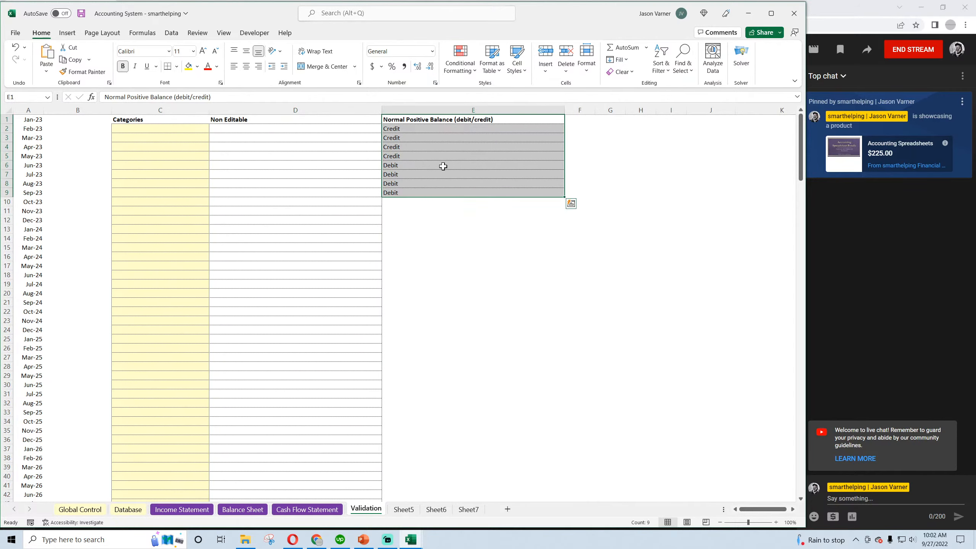
left_click(631, 73)
left_click(632, 89)
left_click(508, 272)
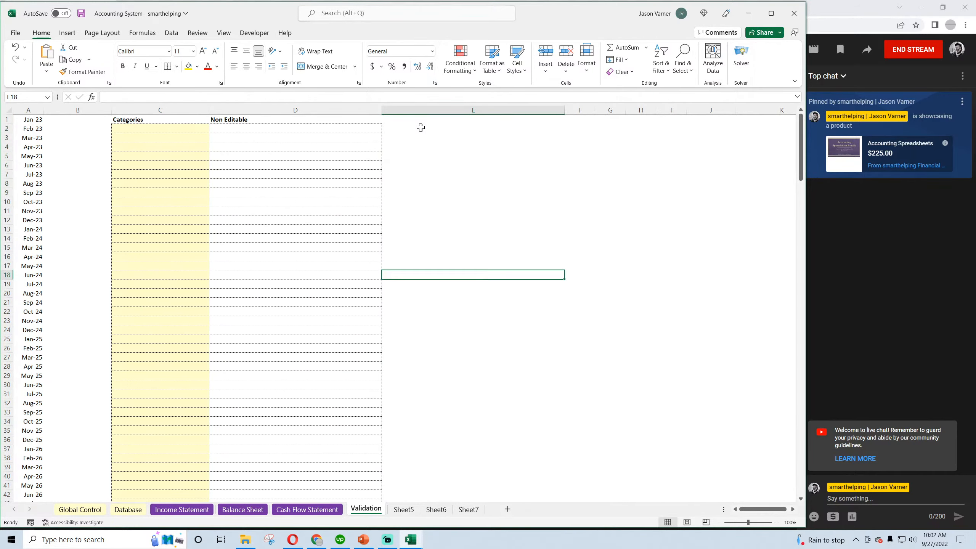
Delete rows 10 to 12 of the Income Statement so that a single revenue line is left above Total Revenue
left_click(180, 509)
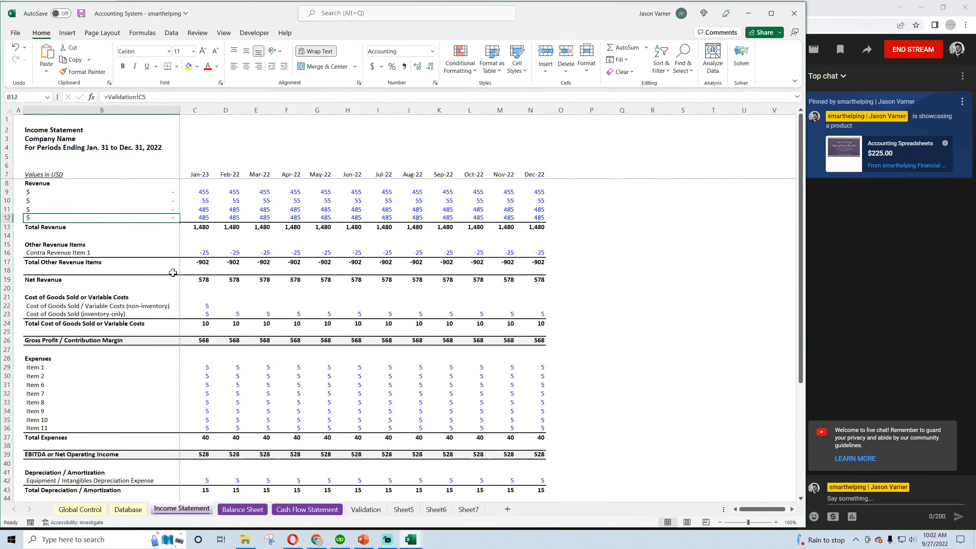
left_click_drag(7, 200, 5, 218)
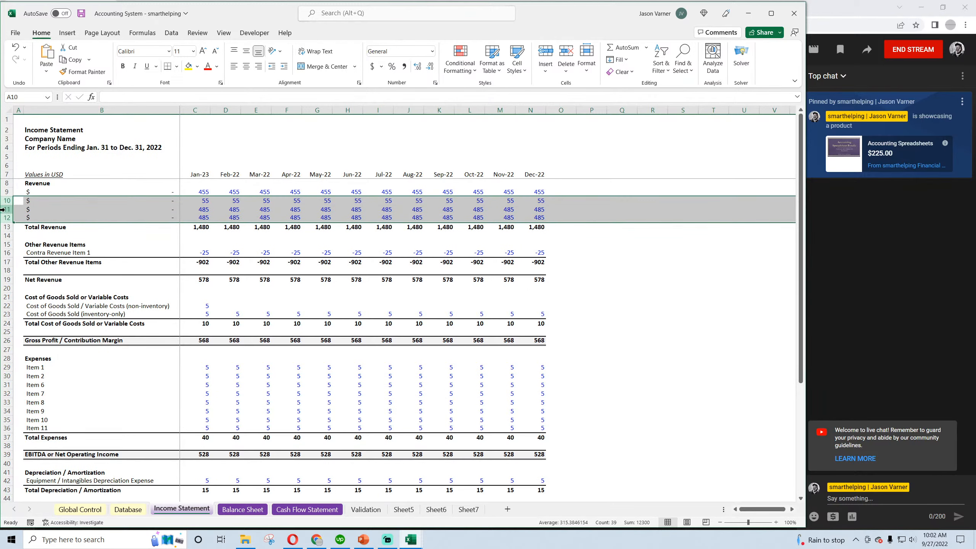
right_click(4, 202)
left_click(34, 315)
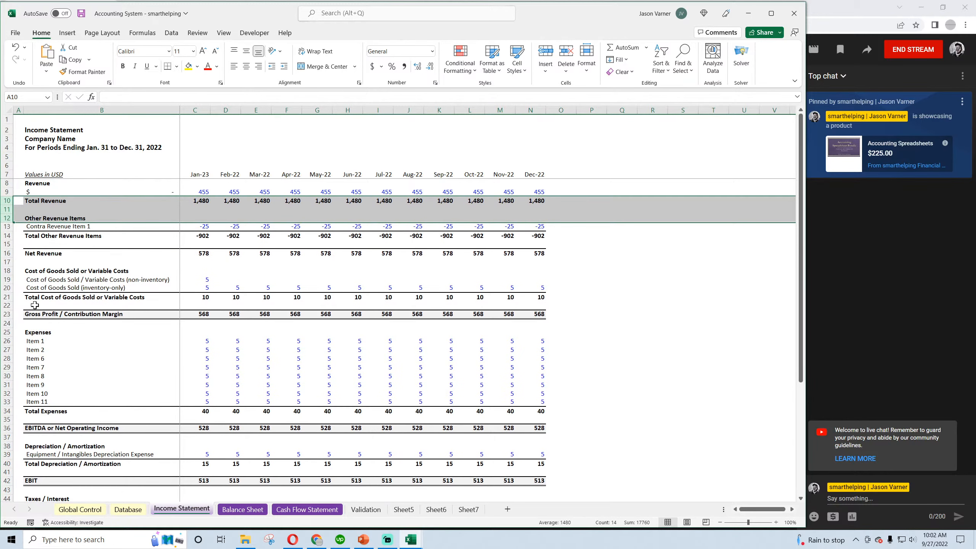
left_click(54, 229)
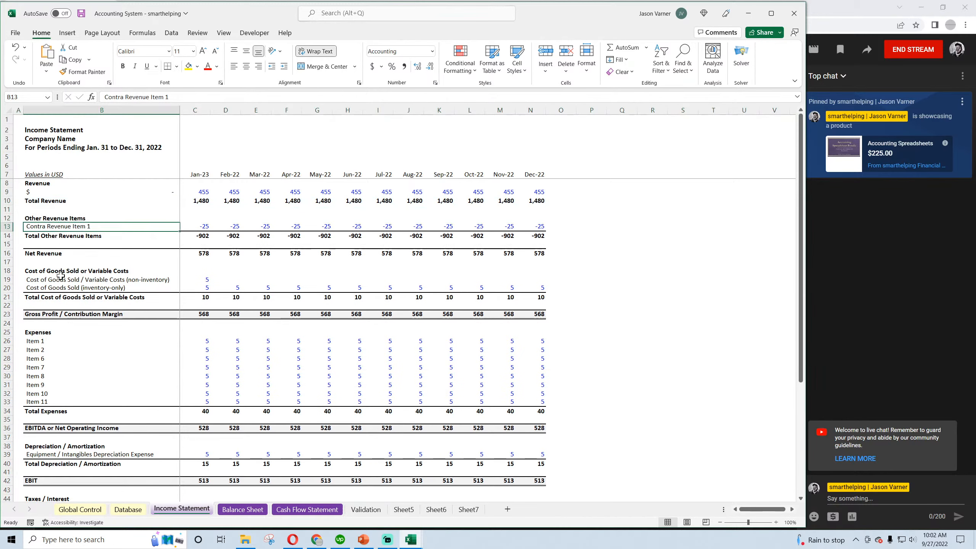
left_click(201, 227)
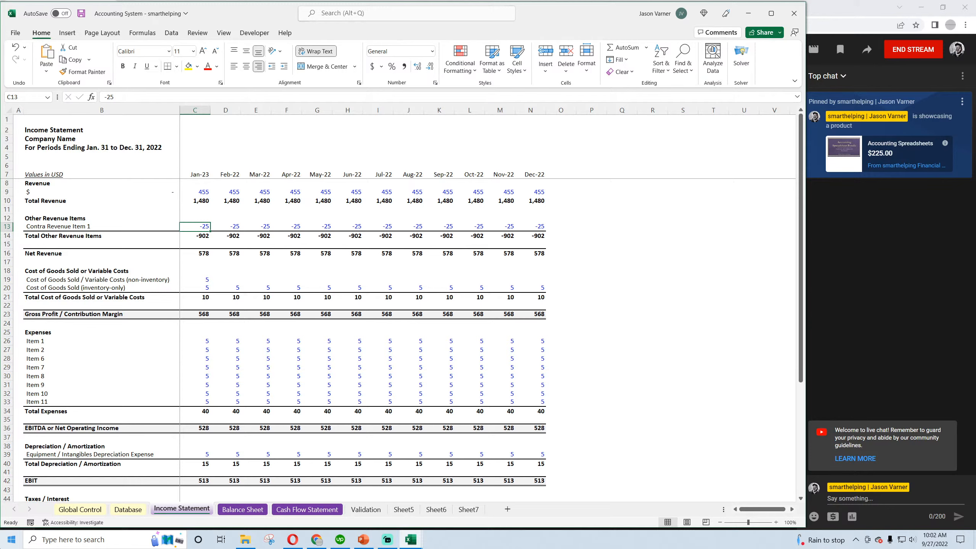
left_click(171, 193)
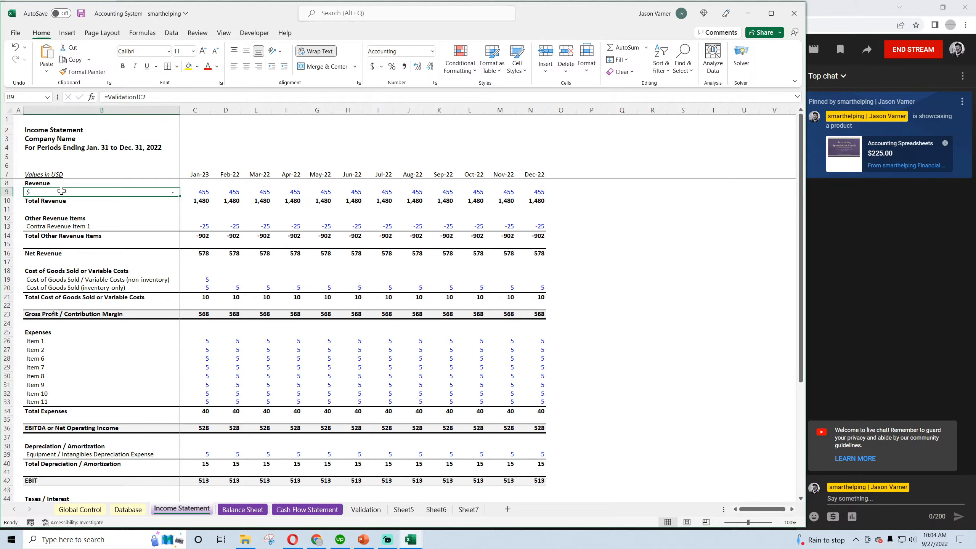
Examine the Balance Sheet, Cash Flow Statement and Validation sheets, and the Amount column area on the Database sheet
left_click(234, 510)
left_click(329, 509)
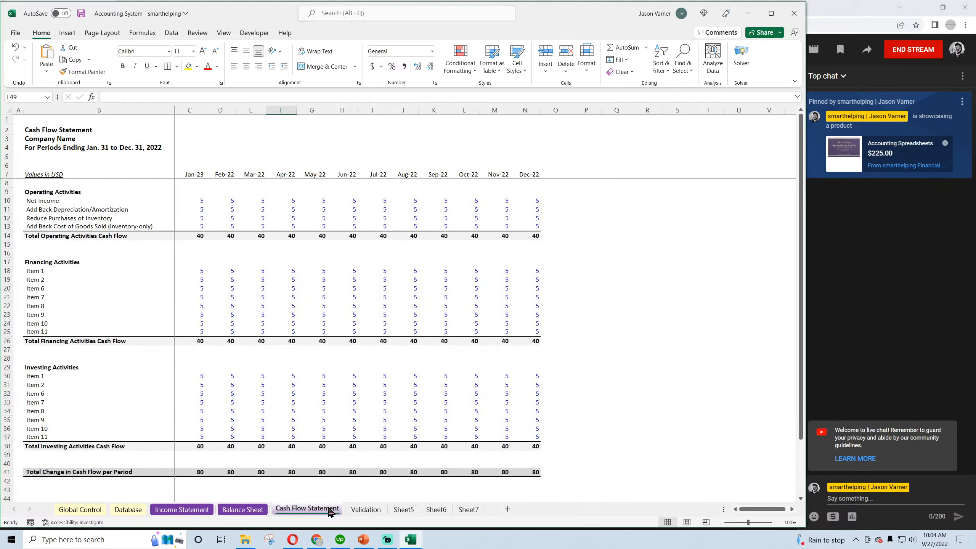
left_click(366, 509)
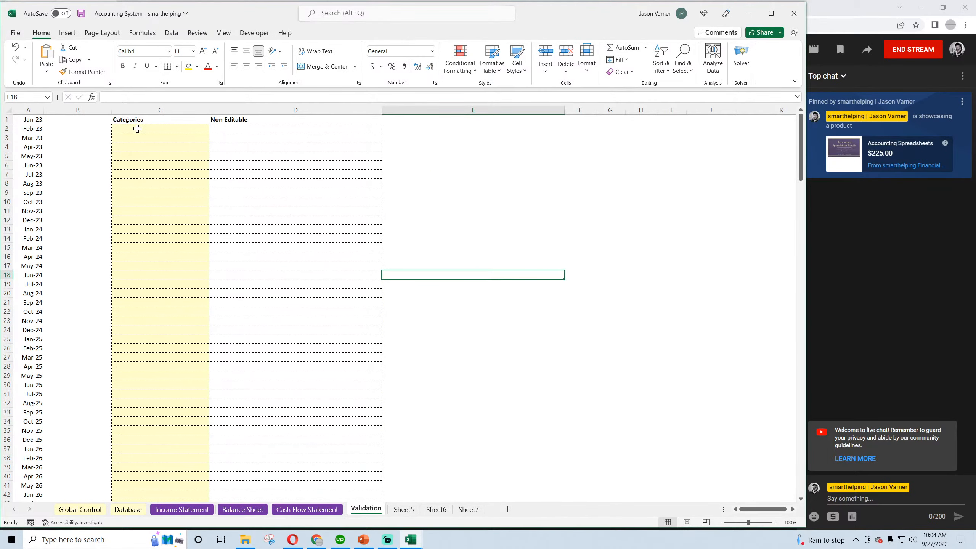
left_click(129, 509)
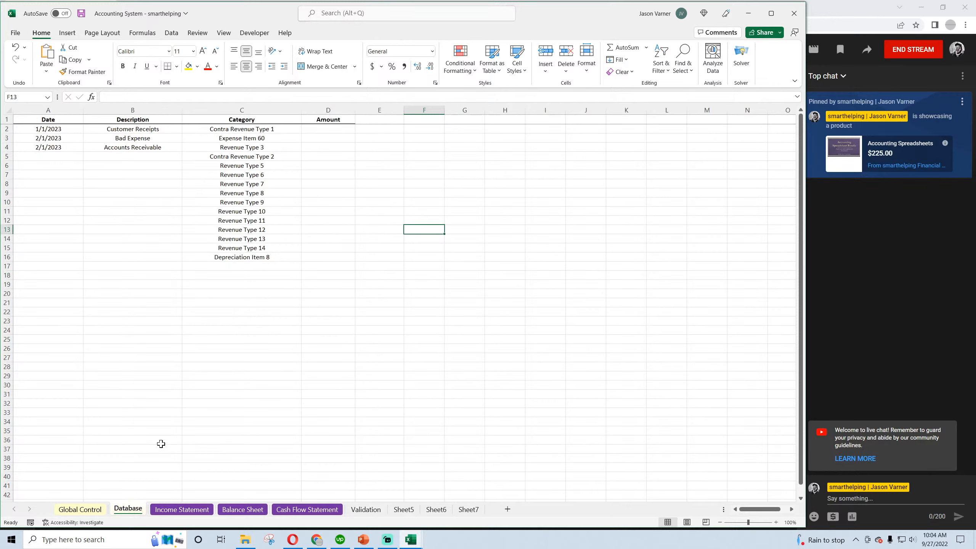
left_click(327, 132)
left_click_drag(370, 128, 371, 156)
left_click(372, 132)
left_click(372, 136)
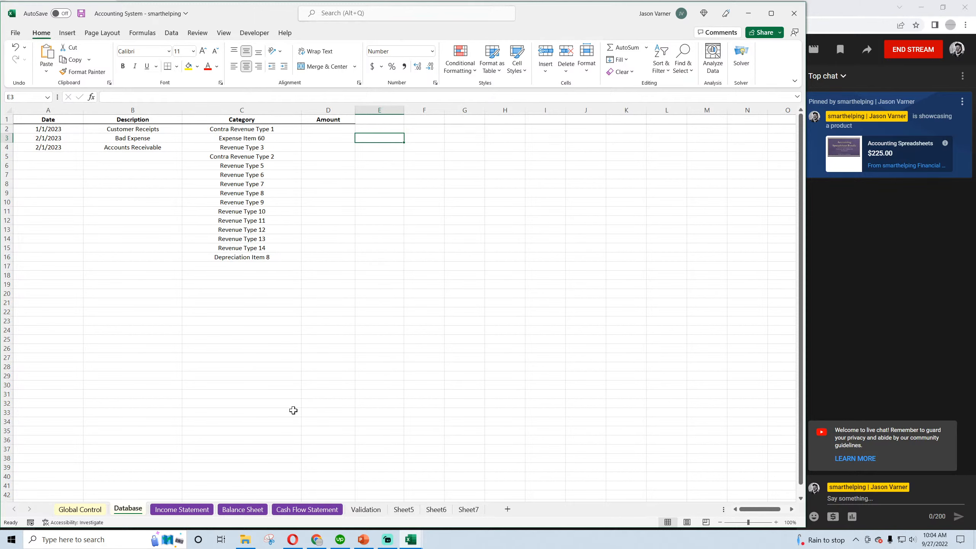
Enter "Revenue Type 1" as the first category in C2 of the Validation sheet
left_click(363, 512)
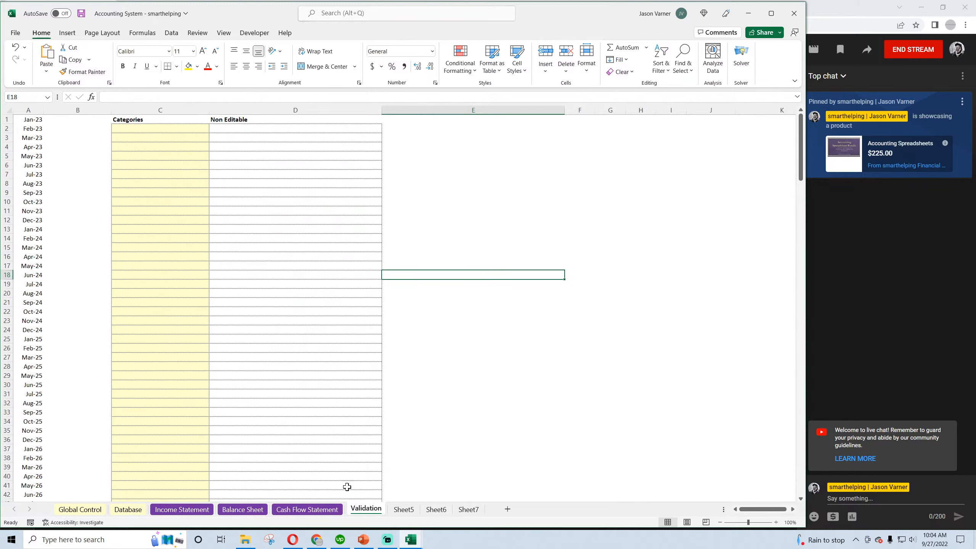
left_click(151, 128)
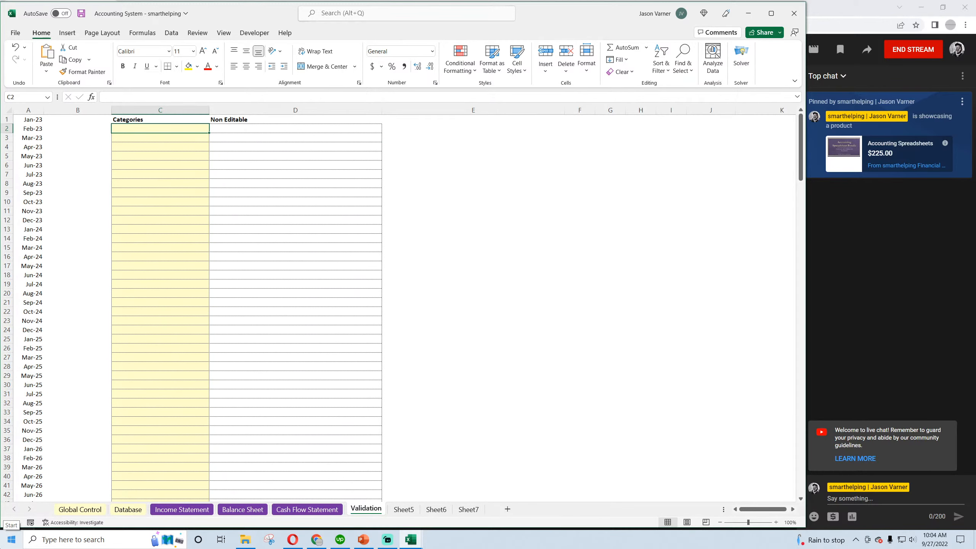
type("R")
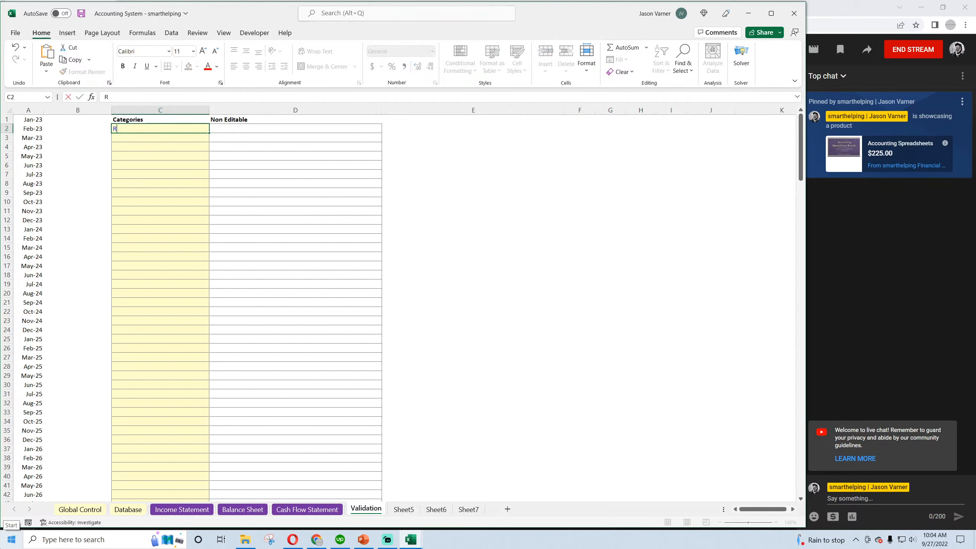
type("evenue Type")
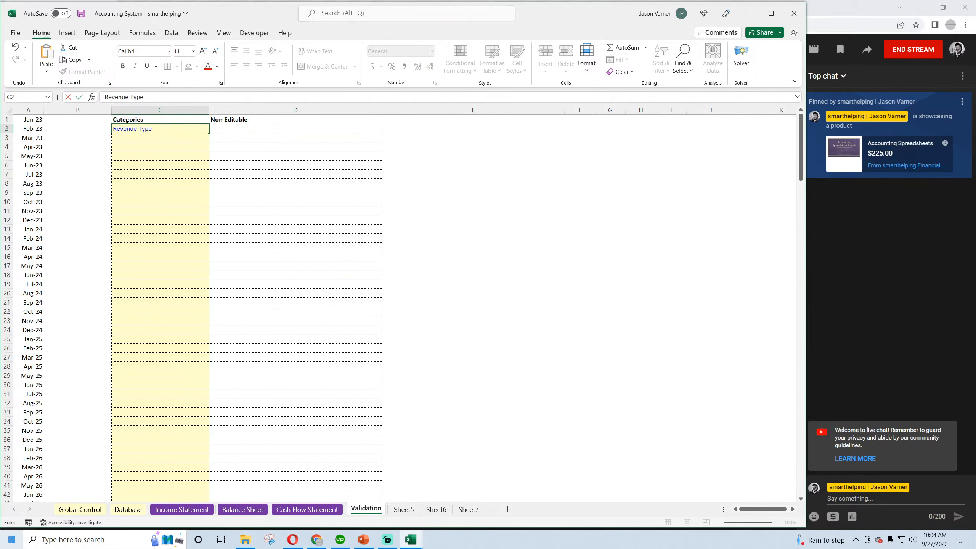
type(" 1")
key("Return")
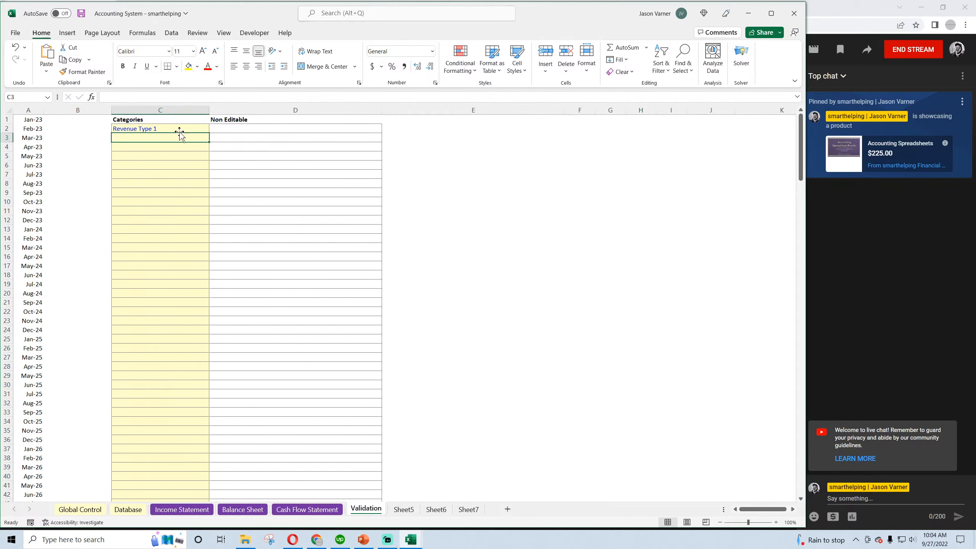
Clear the Description and Category entries in B2:C16 of the Database sheet
left_click(106, 508)
left_click(126, 510)
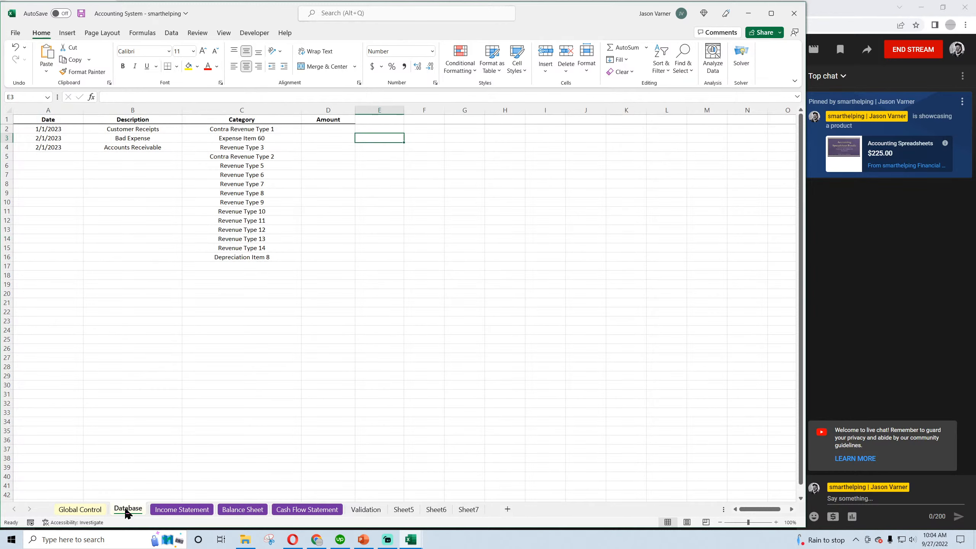
left_click_drag(146, 129, 227, 257)
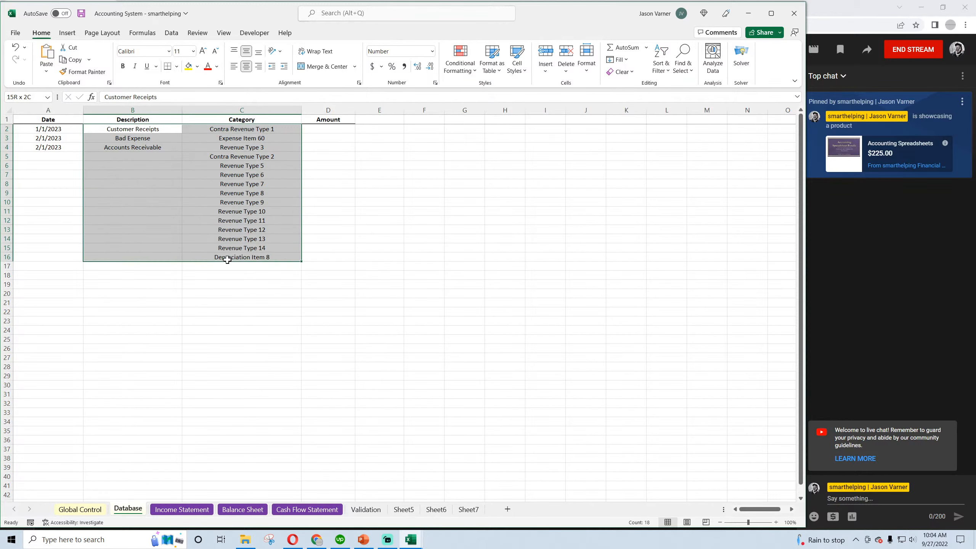
right_click(237, 184)
left_click(270, 317)
left_click(112, 184)
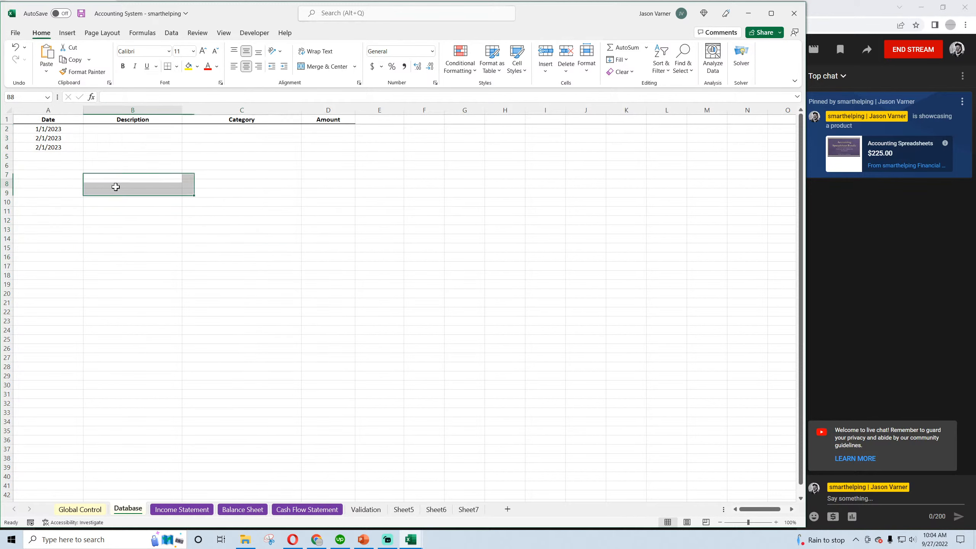
Check the linked revenue line on the Income Statement and rename the first category in Validation C2 to "Revenue"
left_click(181, 509)
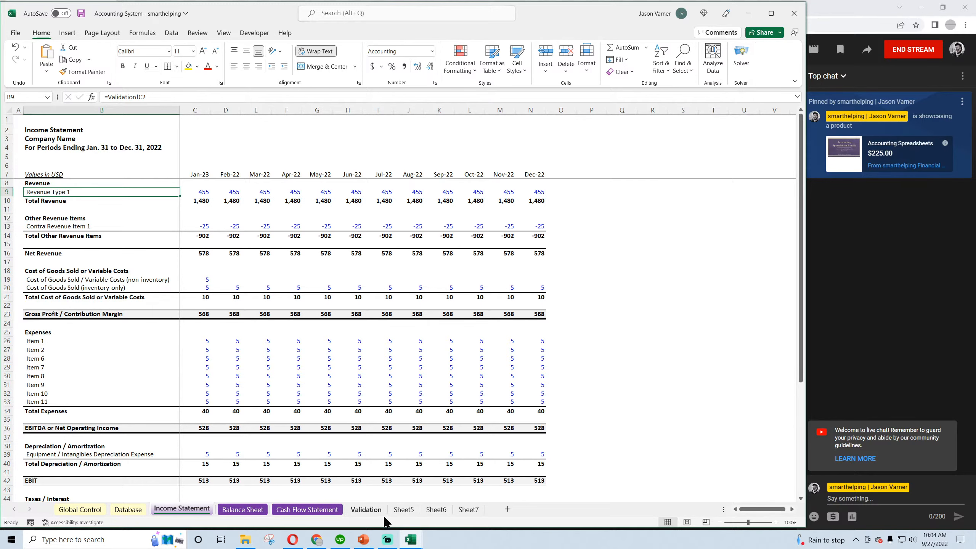
left_click(370, 512)
left_click(140, 127)
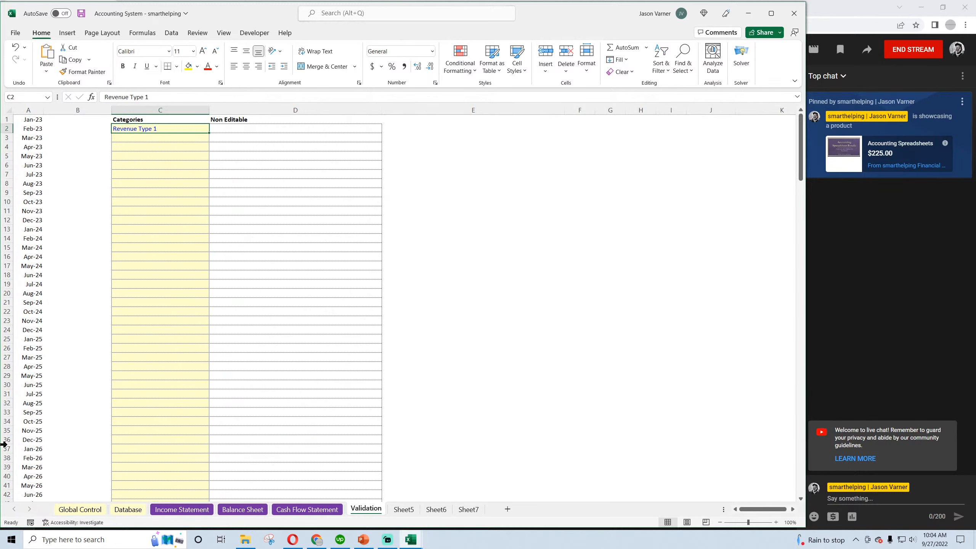
type("Revenu")
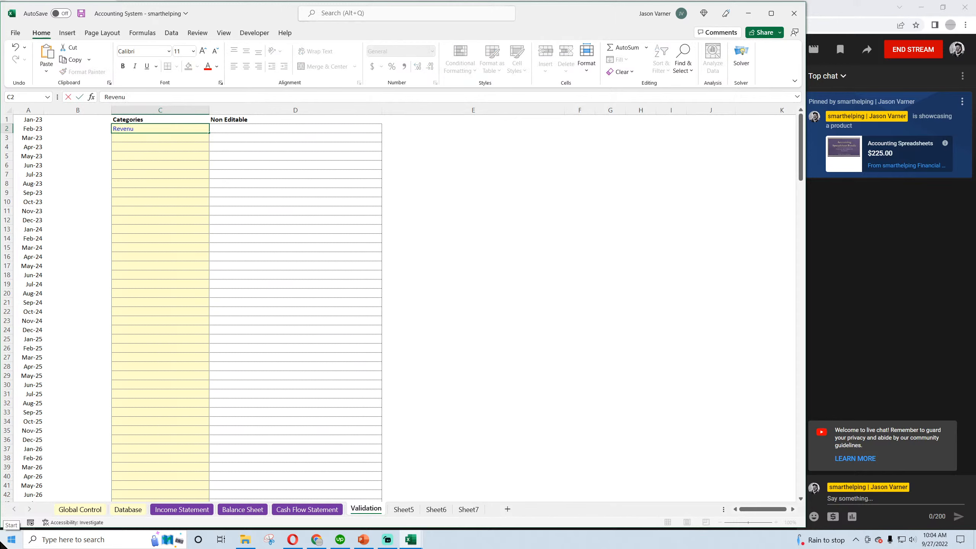
type("e")
key("Return")
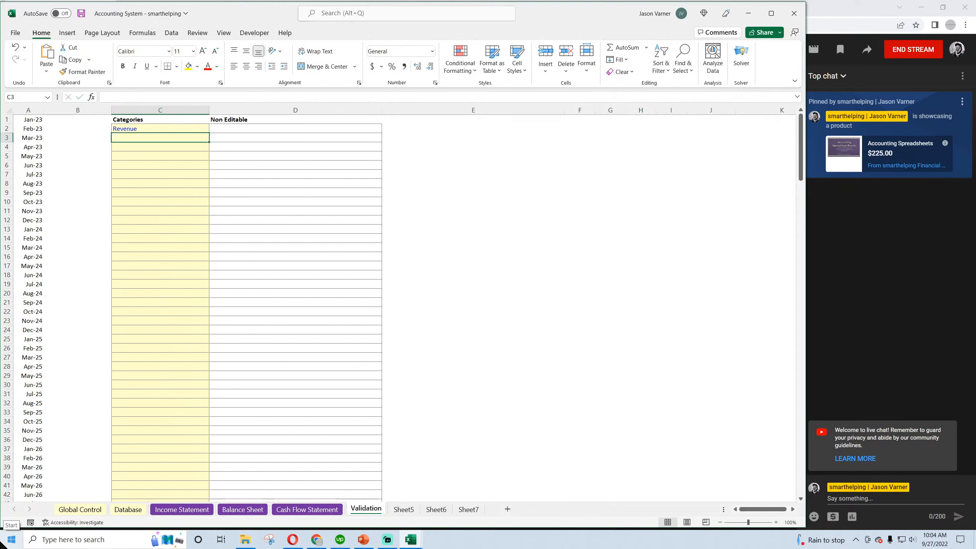
Set the first category in C2 of the Validation sheet to "Sales / Revenue"
left_click(154, 127)
type("Sales /")
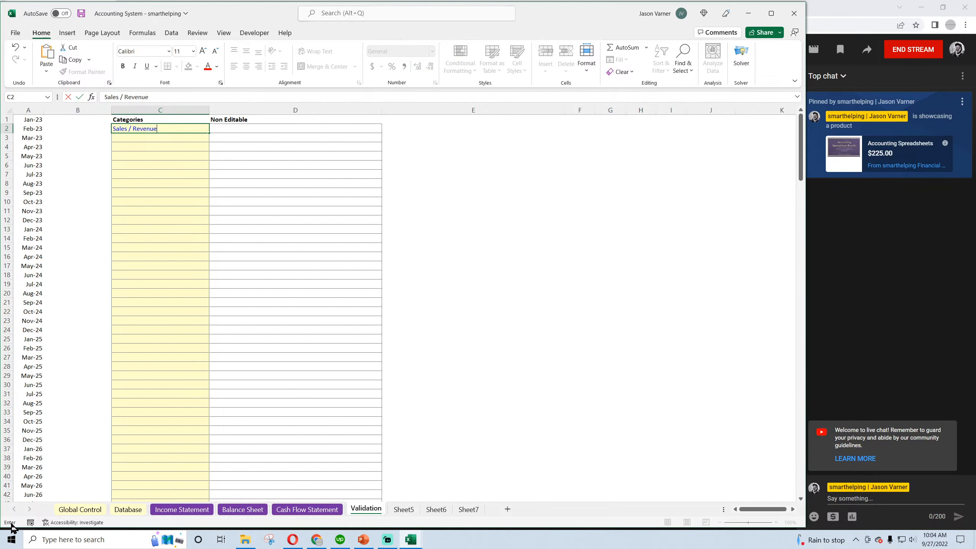
key("Return")
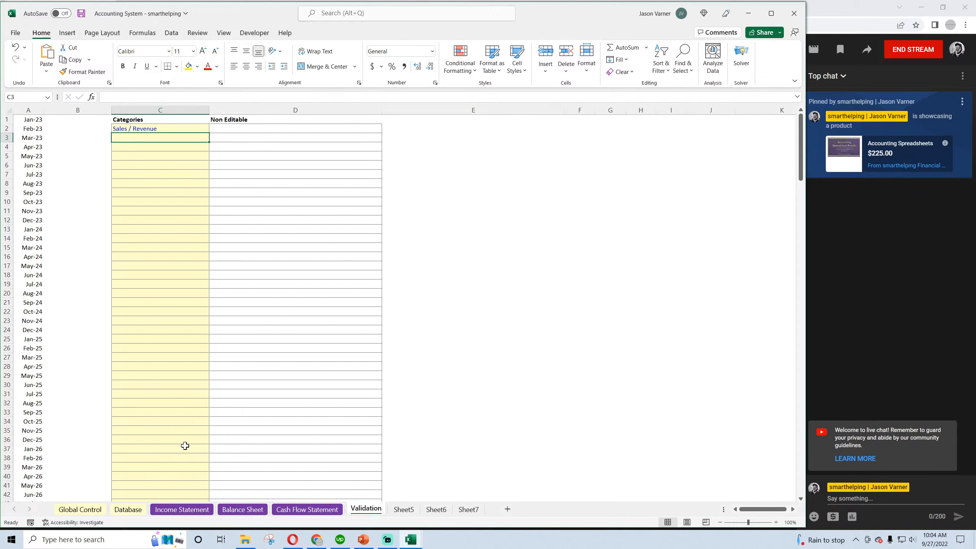
Rename the first category in C2 of the Validation sheet to "Sales"
left_click(155, 130)
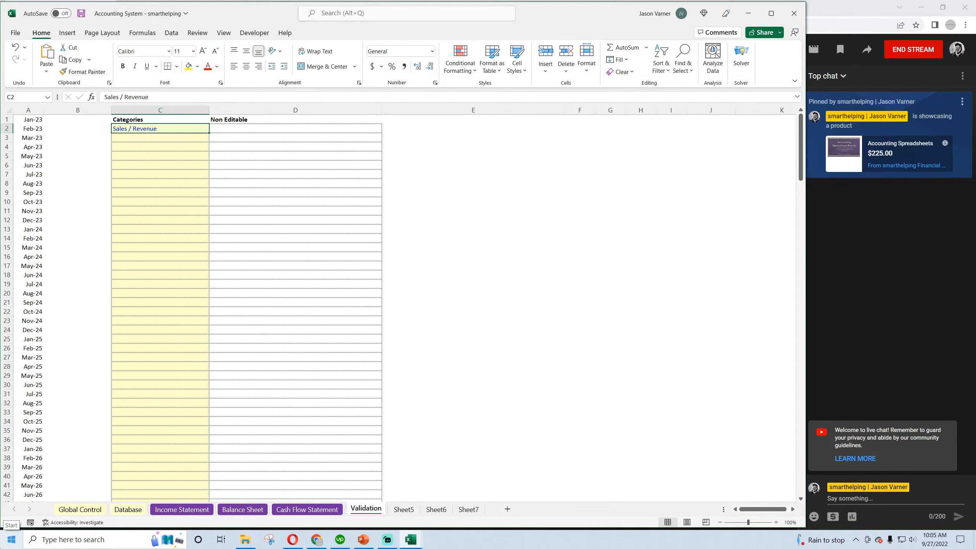
type("Sales")
key("Return")
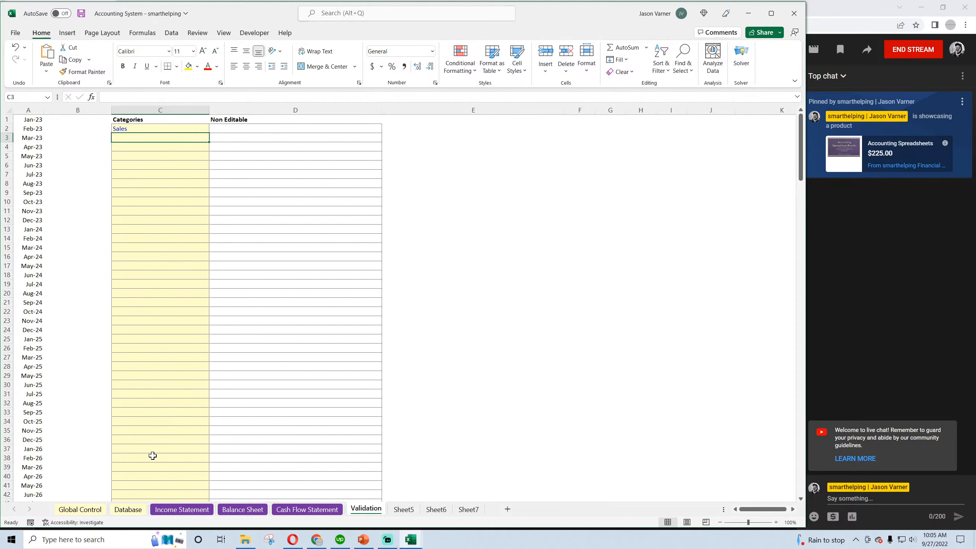
Check the linked first revenue line in row 9 of the Income Statement and save the workbook
left_click(128, 509)
left_click(180, 509)
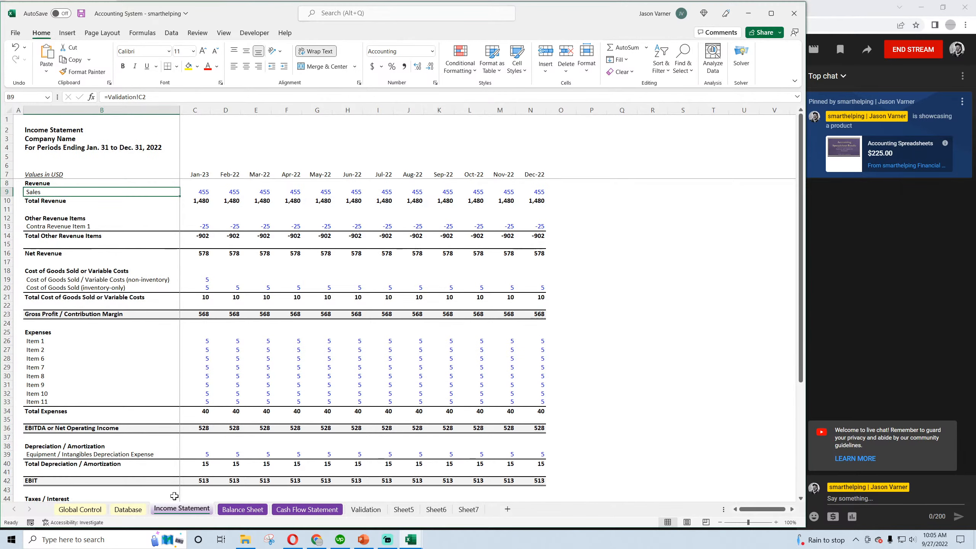
left_click_drag(203, 192, 520, 192)
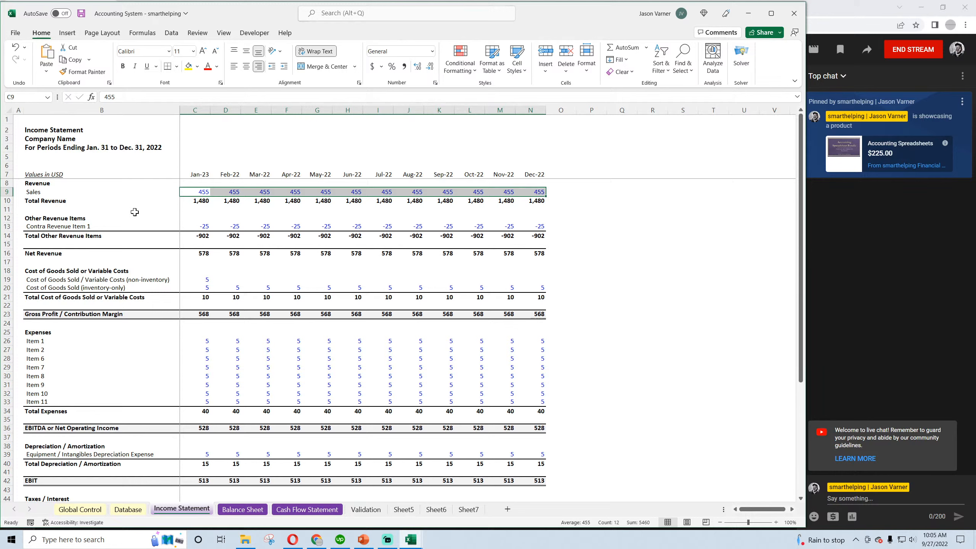
left_click(51, 192)
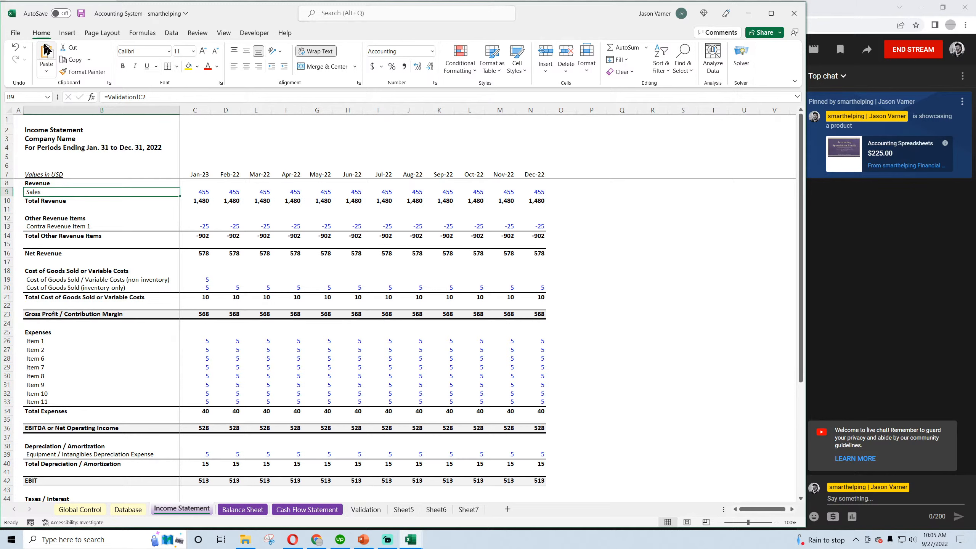
left_click(81, 13)
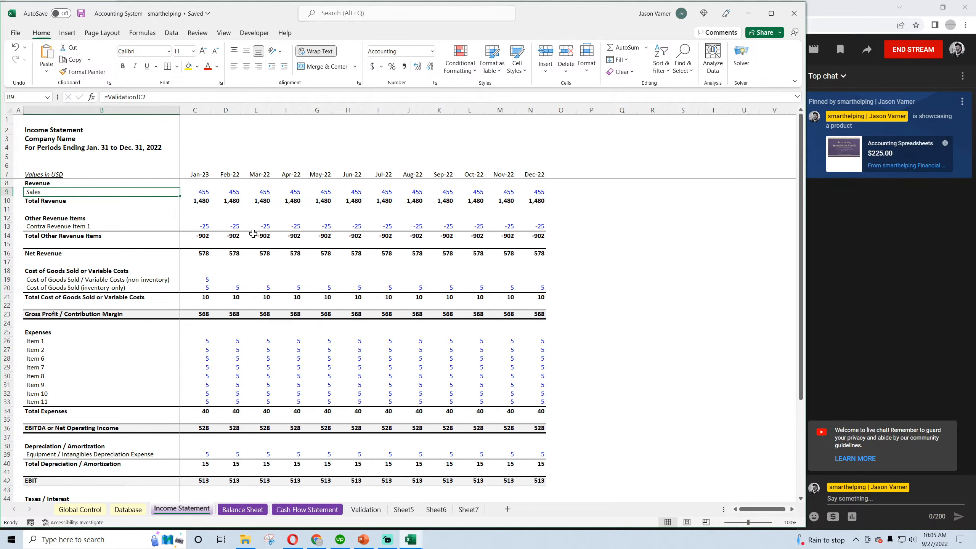
Assign the "Sales" category to the first transaction, in C2 of the Database sheet
left_click(117, 510)
left_click(239, 129)
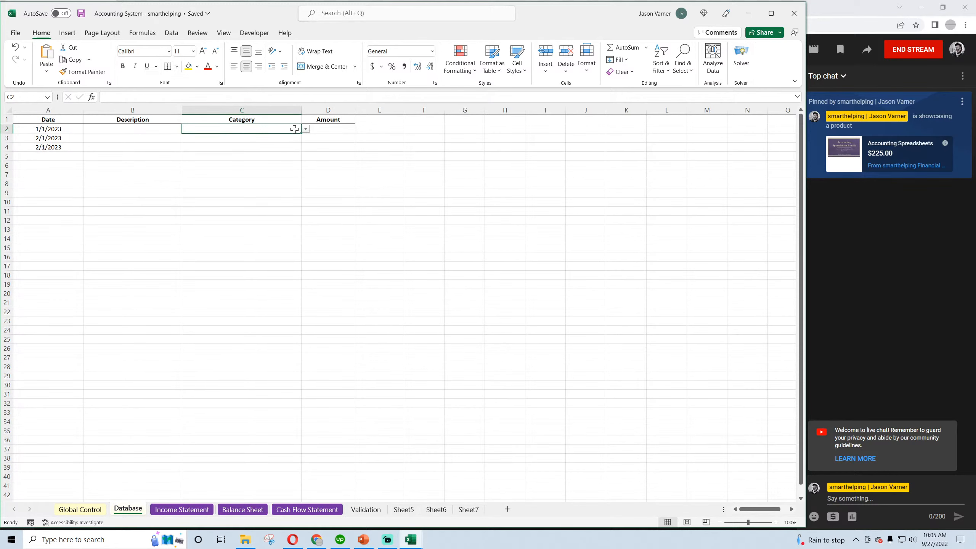
left_click(305, 129)
left_click(261, 137)
left_click(133, 130)
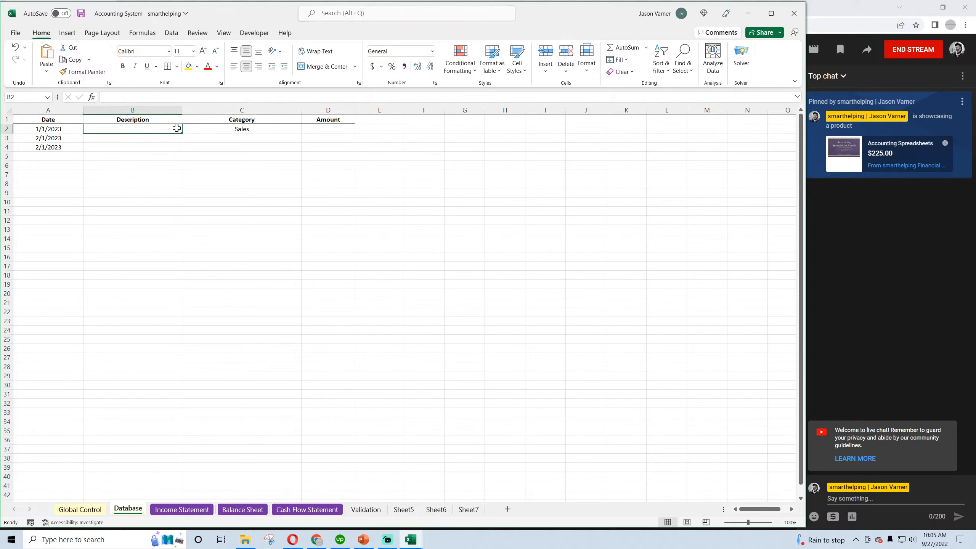
left_click(220, 129)
left_click(217, 154)
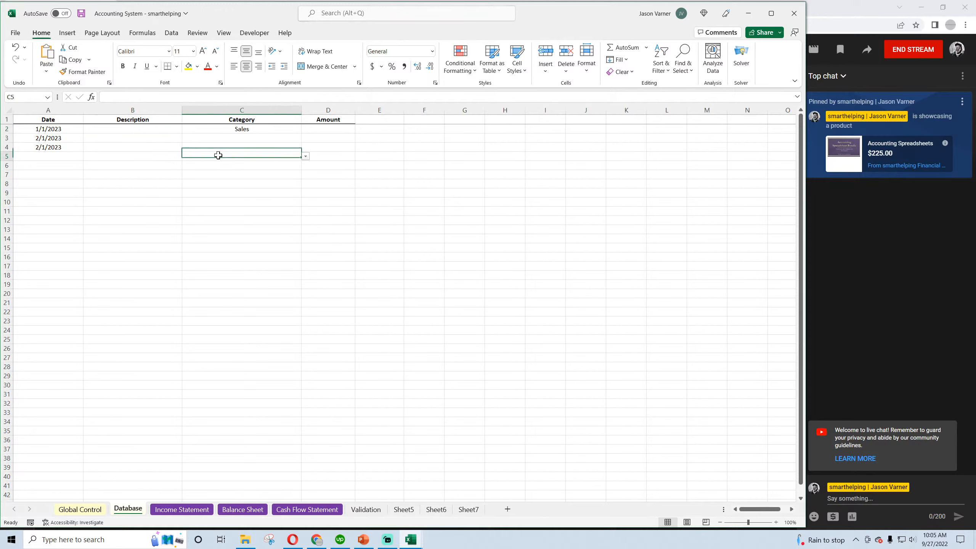
left_click(240, 130)
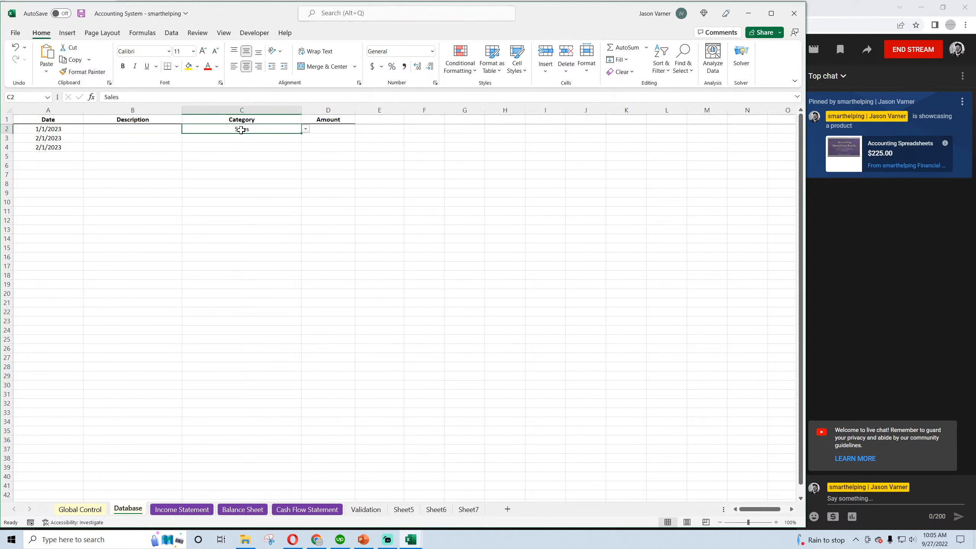
Widen the Description column of the Database sheet and save the workbook
left_click(119, 129)
left_click_drag(183, 110, 232, 109)
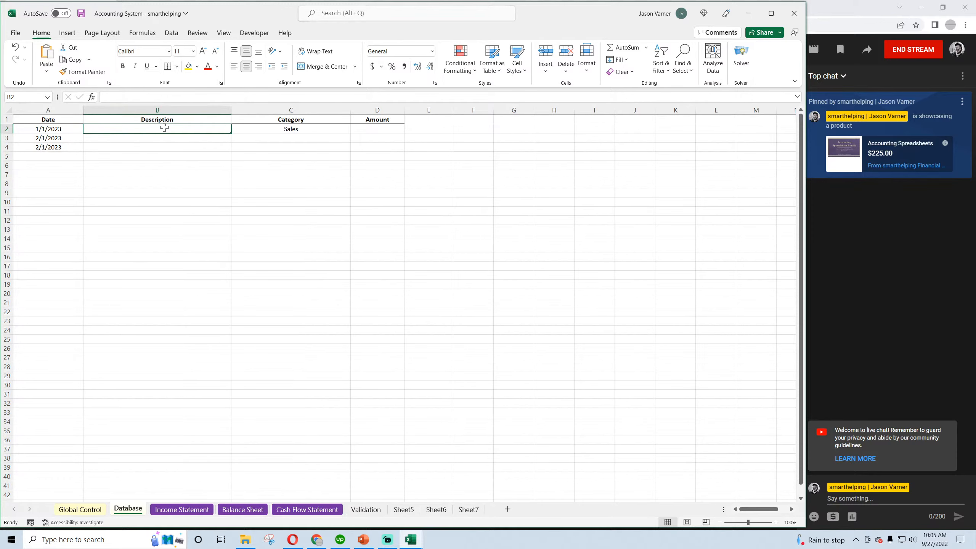
left_click(149, 138)
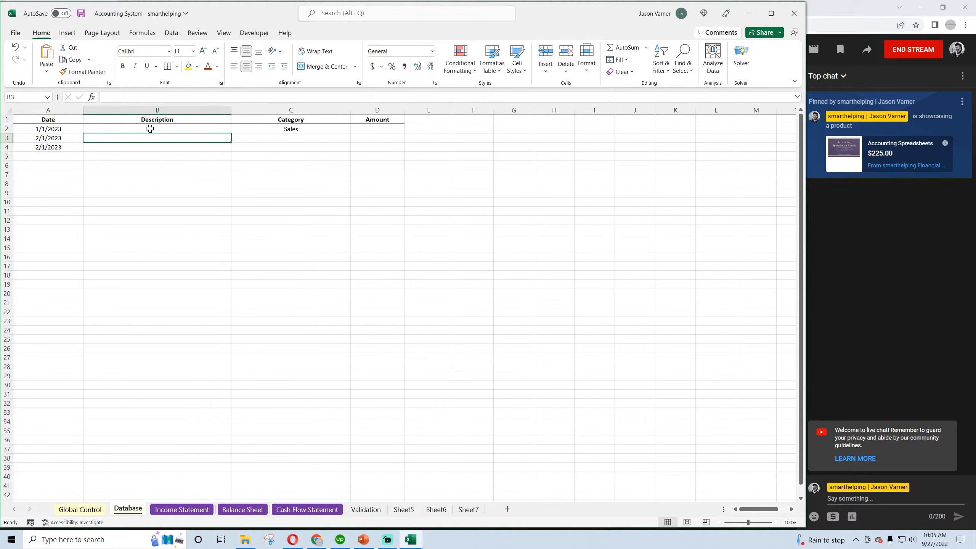
left_click(149, 129)
left_click(148, 138)
left_click(148, 147)
left_click(149, 131)
left_click(148, 139)
left_click(81, 13)
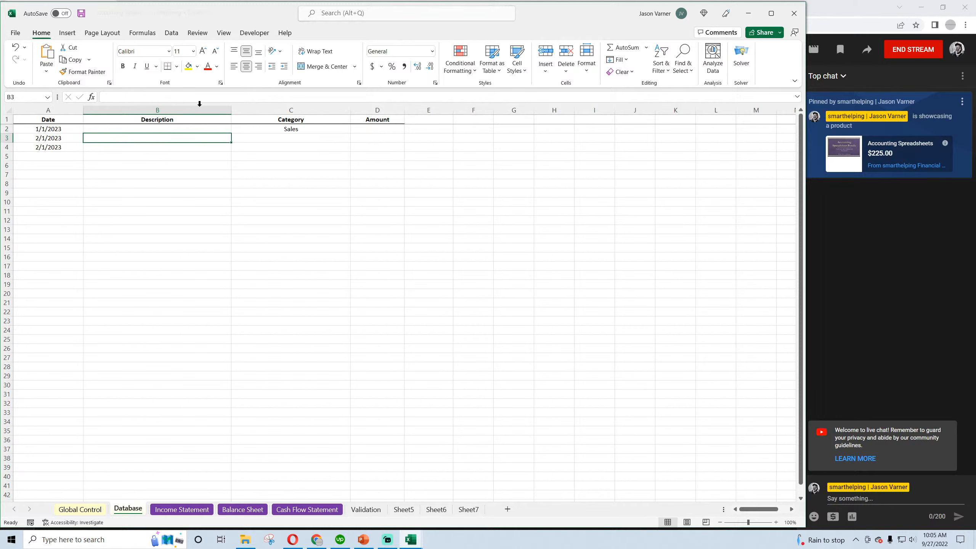
left_click(301, 130)
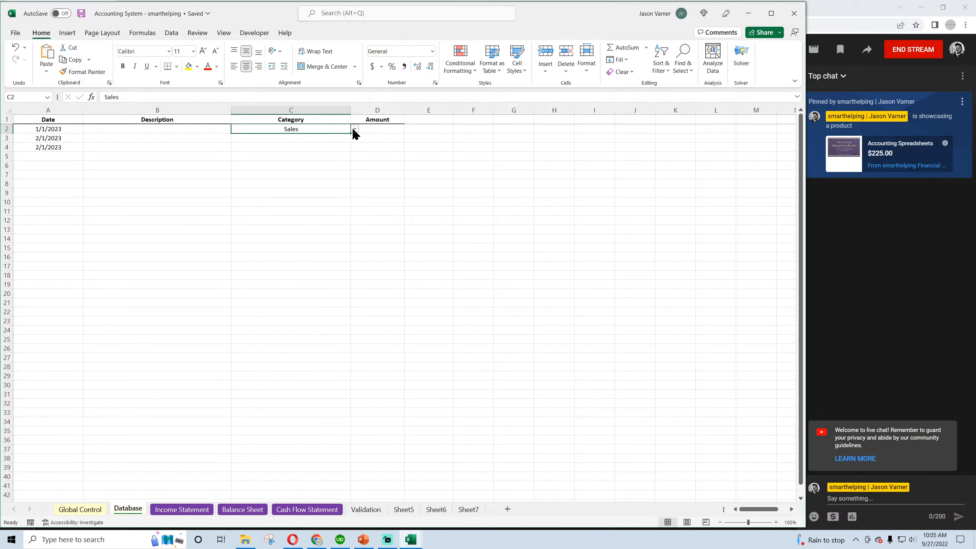
left_click(374, 131)
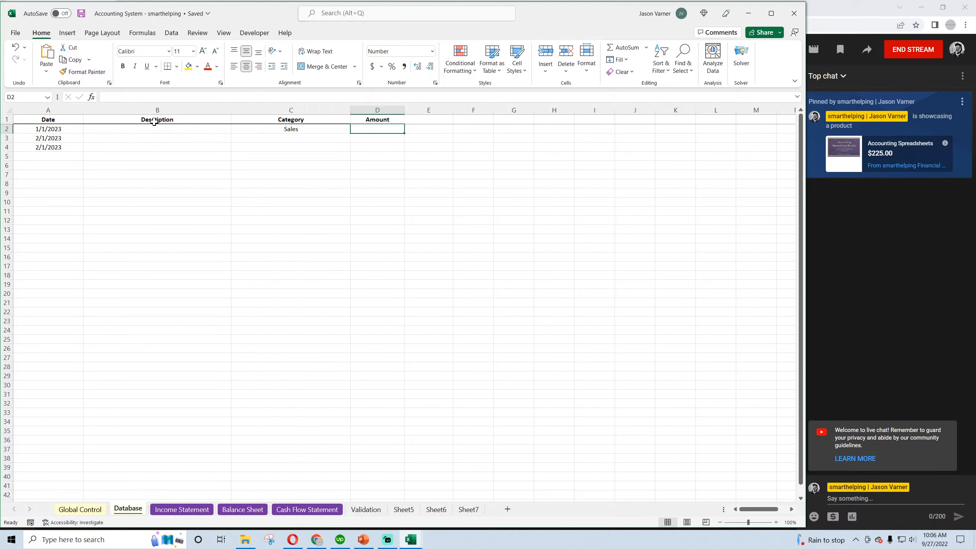
left_click(50, 129)
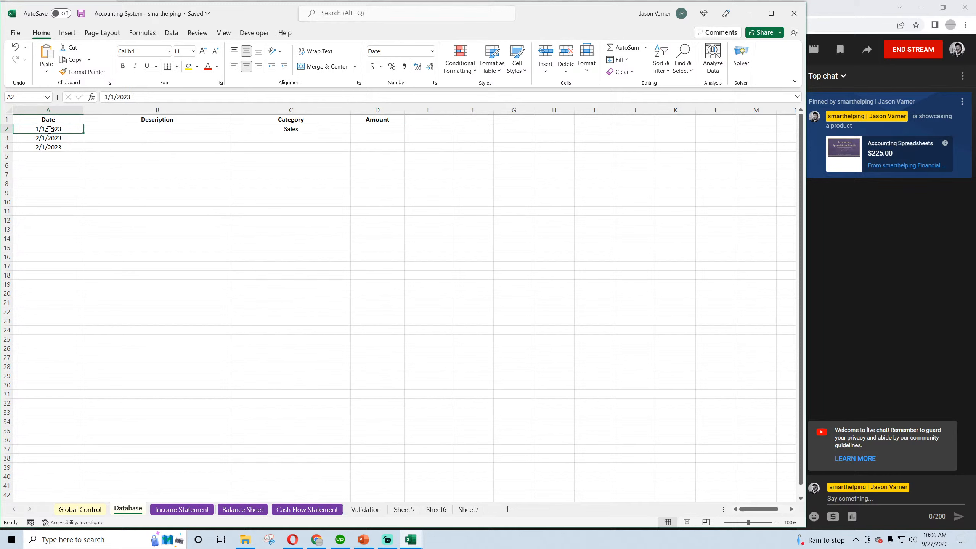
Add "Sales on Account" as the second category in C3 of the Validation sheet
left_click(363, 510)
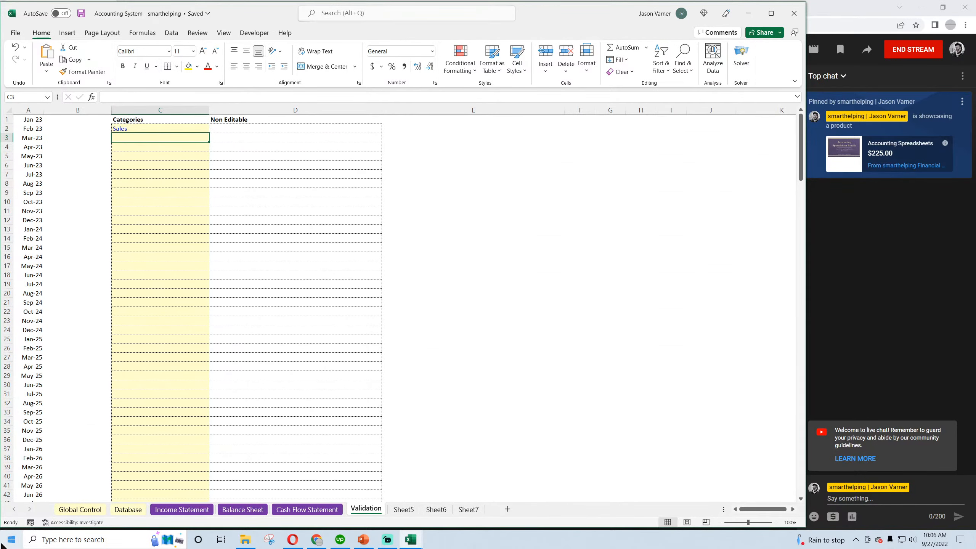
type("Sales on Accou")
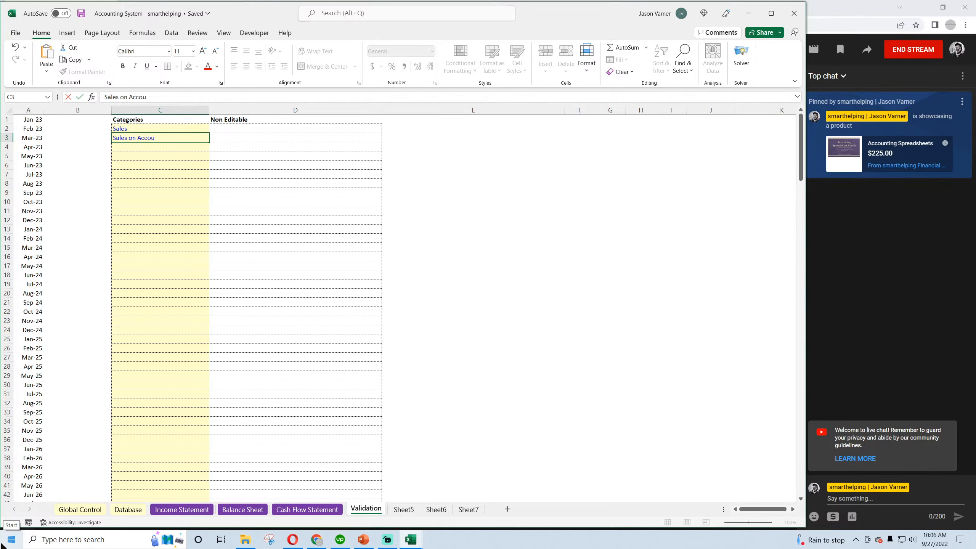
type("nt")
key("Return")
left_click(154, 127)
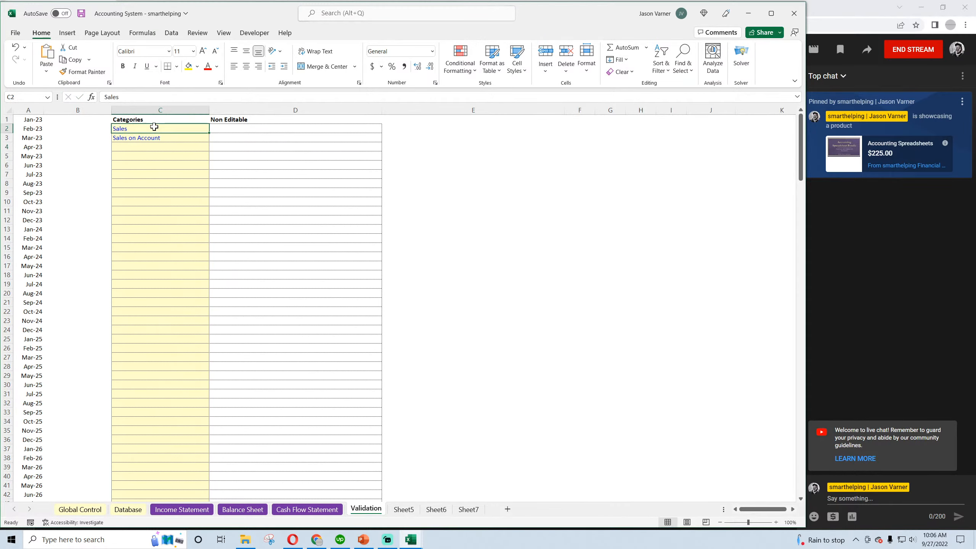
left_click(149, 140)
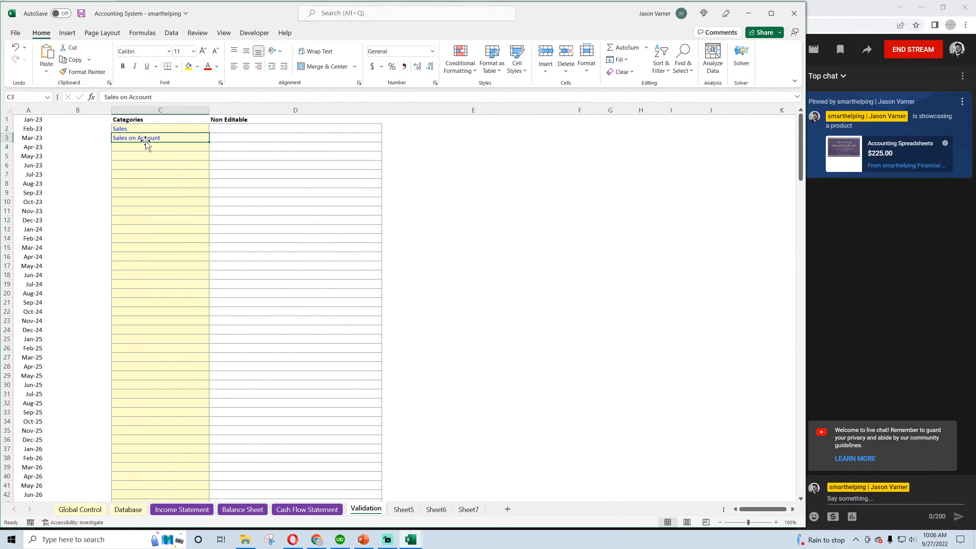
mouse_move(142, 130)
left_mouse_down()
mouse_move(146, 153)
mouse_move(140, 131)
left_mouse_up()
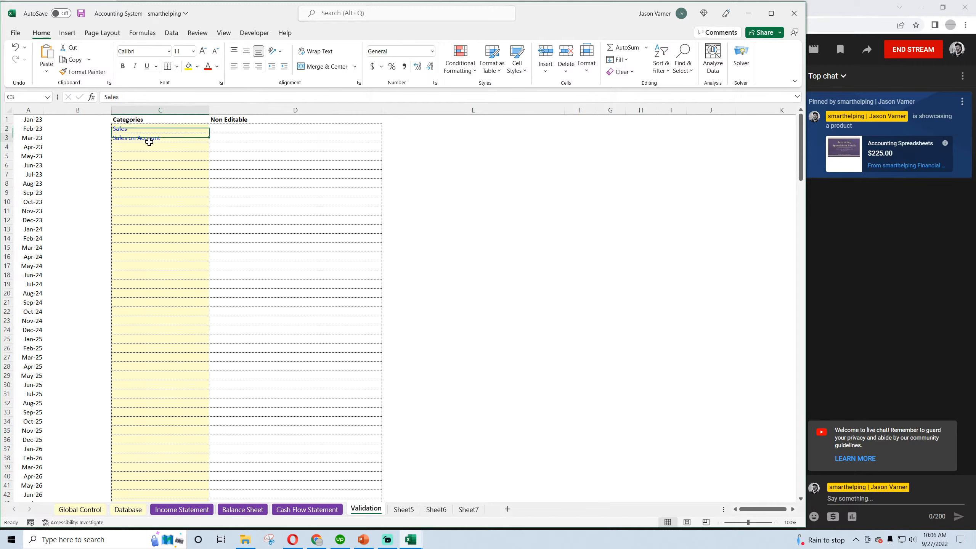
left_click(145, 139)
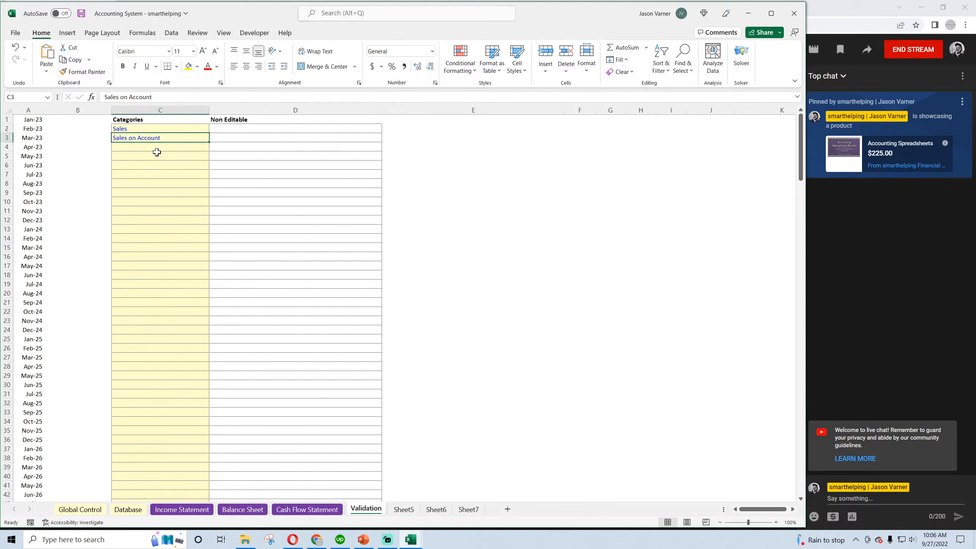
Assign the "Sales on Account" category to the second transaction, in C3 of the Database sheet
left_click(129, 510)
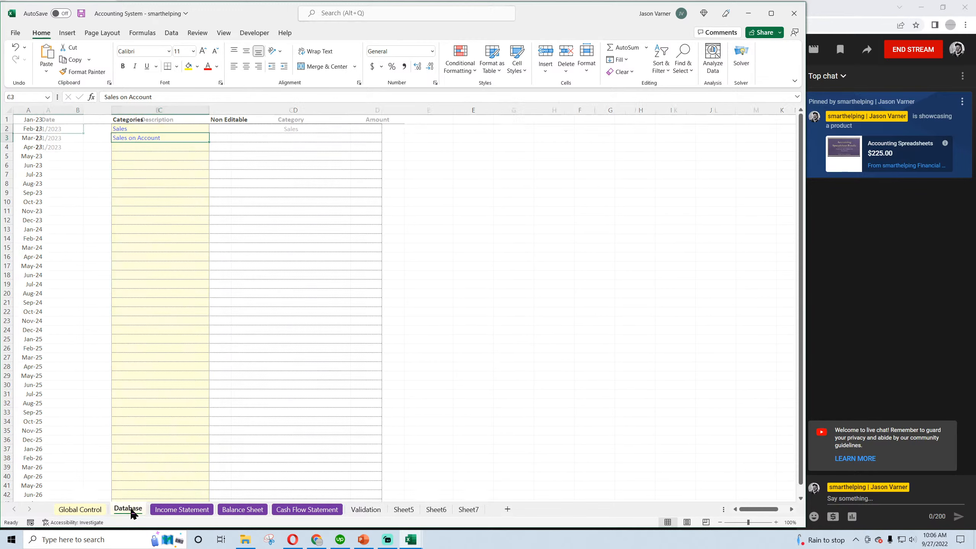
left_click(348, 137)
left_click(354, 138)
left_click_drag(353, 153, 353, 150)
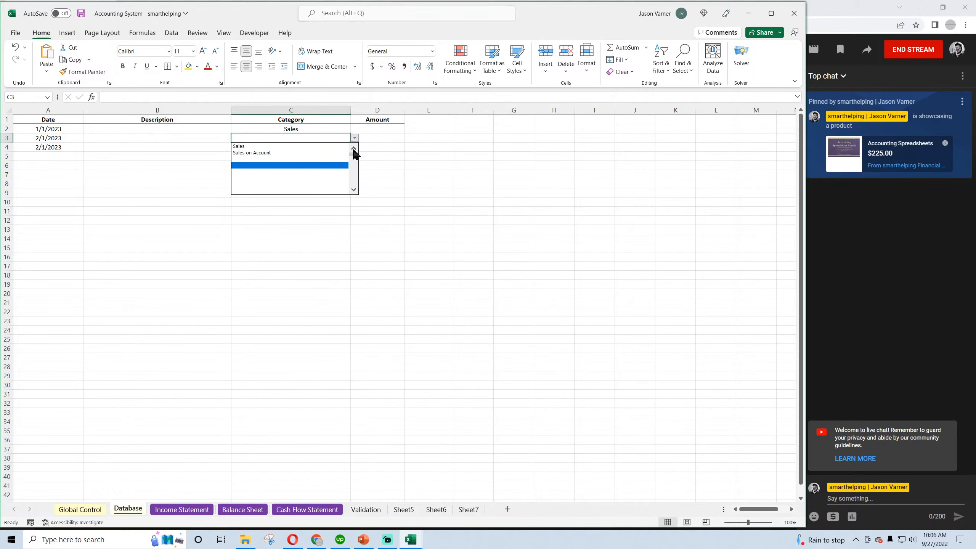
left_click(321, 151)
left_click(281, 130)
left_click(279, 139)
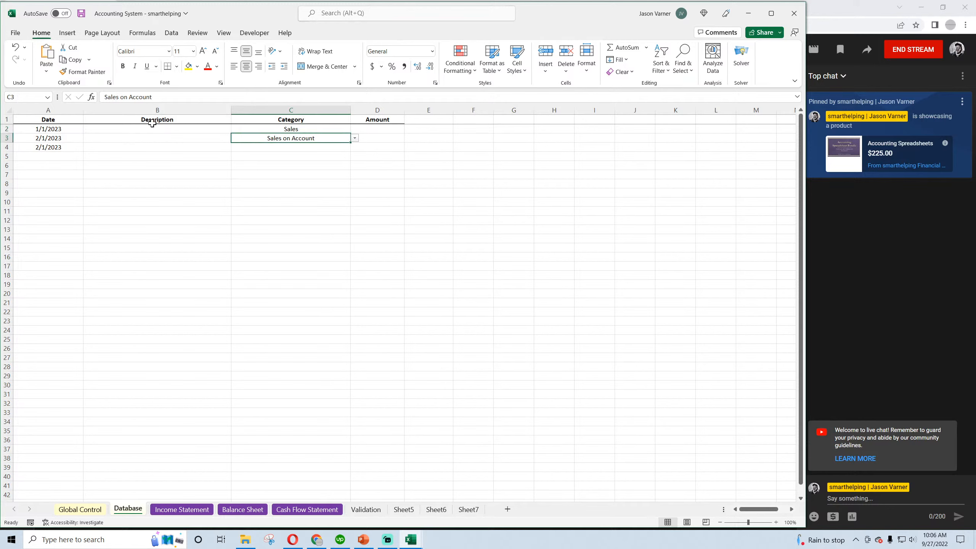
Enter the descriptions "Customer Receipts from product x" in B2 and "Customer Receipts from product y" in B3
left_click(152, 129)
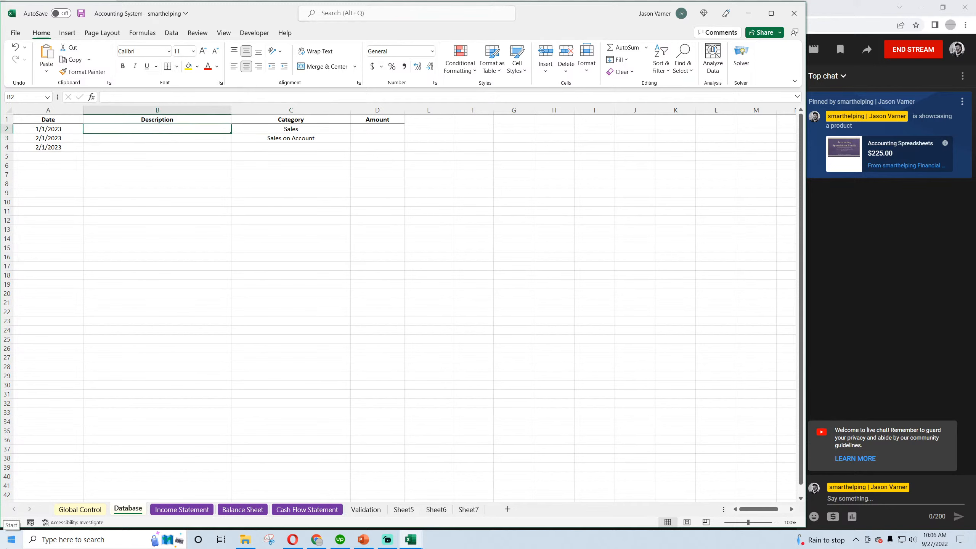
type("Customer Re")
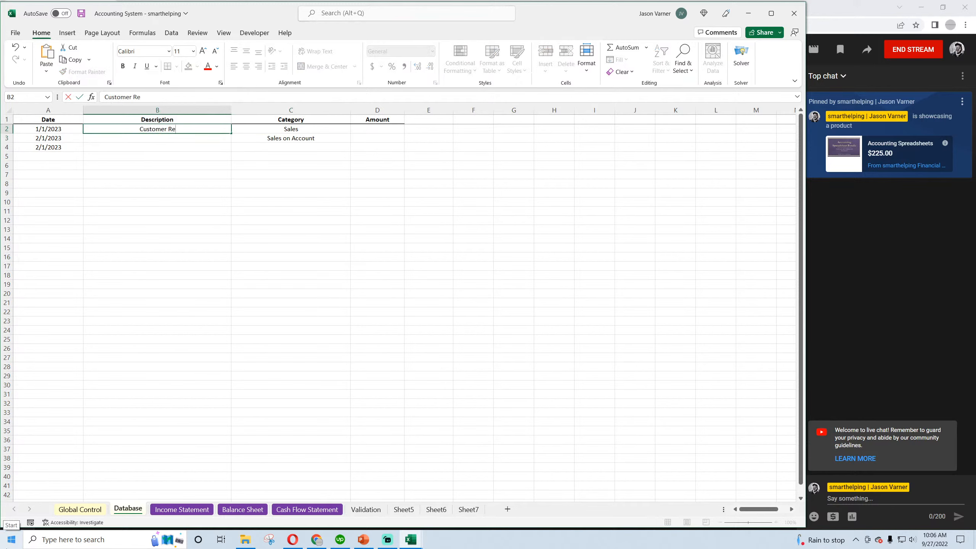
type("ceipts from product x")
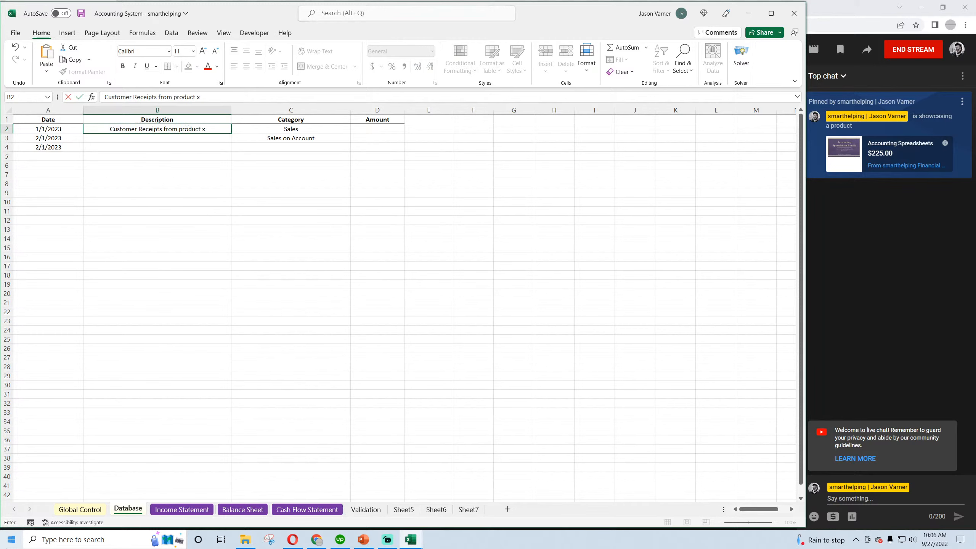
key("Return")
type("Customer Receipts f")
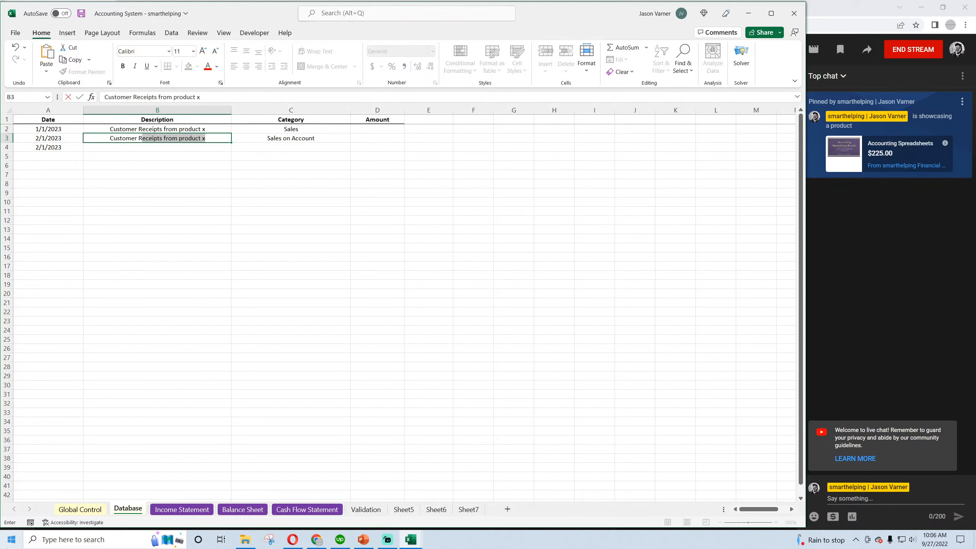
type("rom product y")
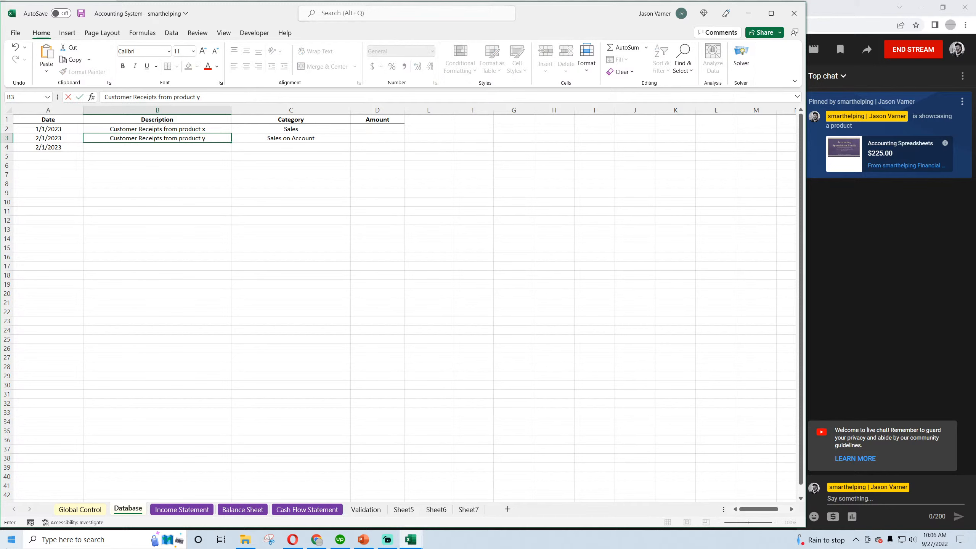
key("Return")
Enter the amounts 6500 in D2 and 15000 in D3 for the two sales transactions
key("Up")
key("Right")
key("Up")
key("Right")
key("Right")
key("Down")
key("Up")
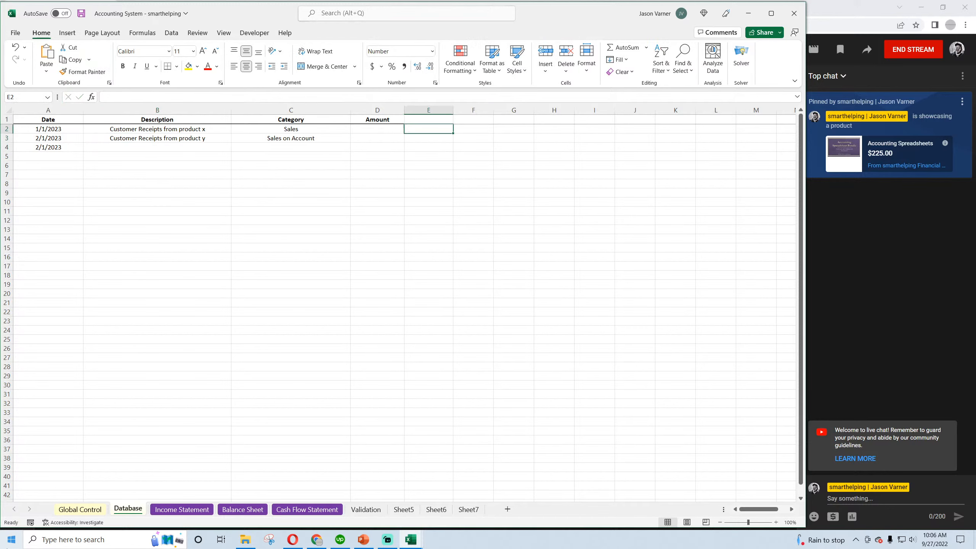
key("Left")
type("65")
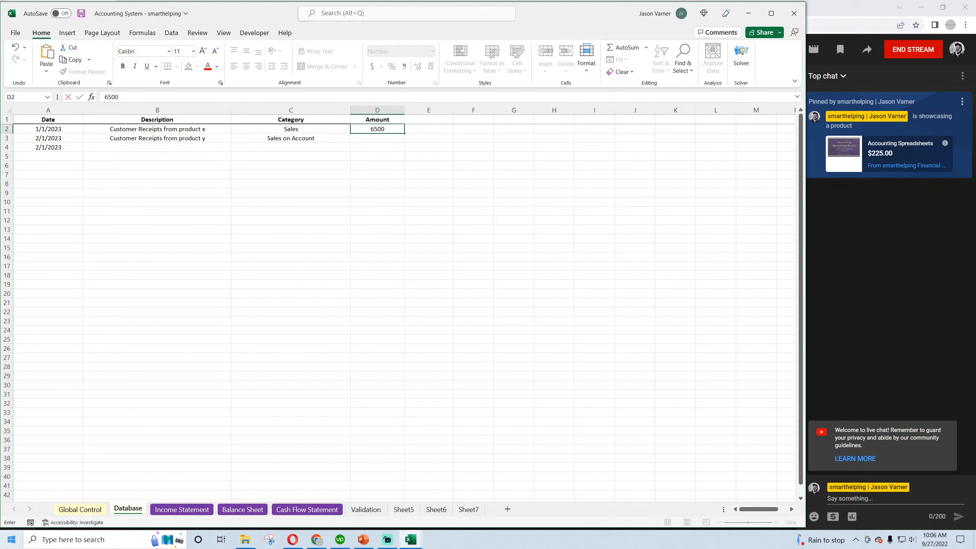
key("Return")
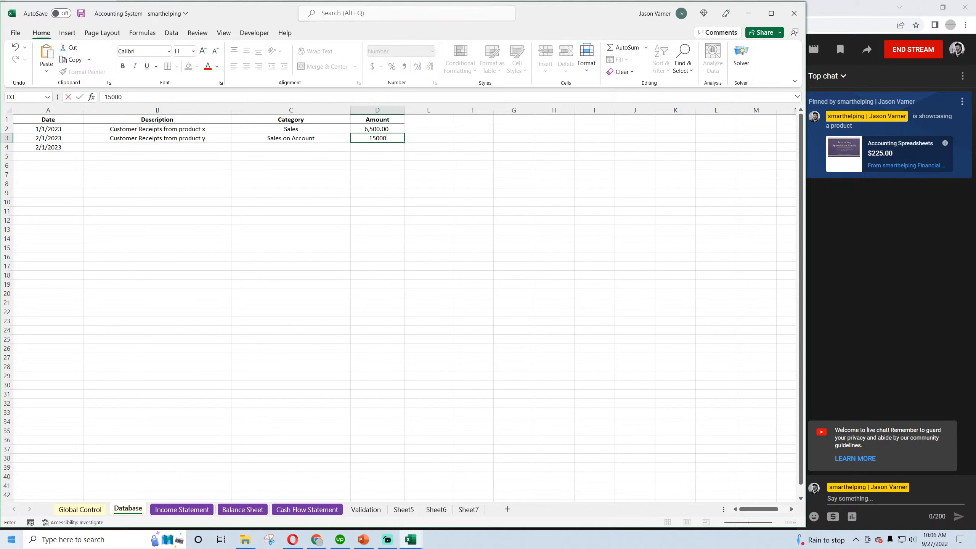
key("Return")
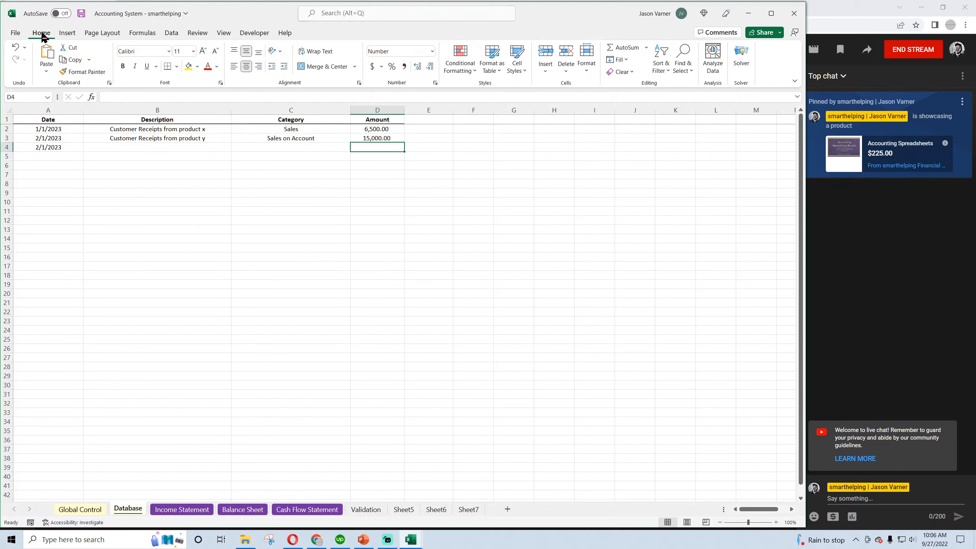
Save the workbook, review the two assigned categories and return to the Validation sheet
left_click(81, 14)
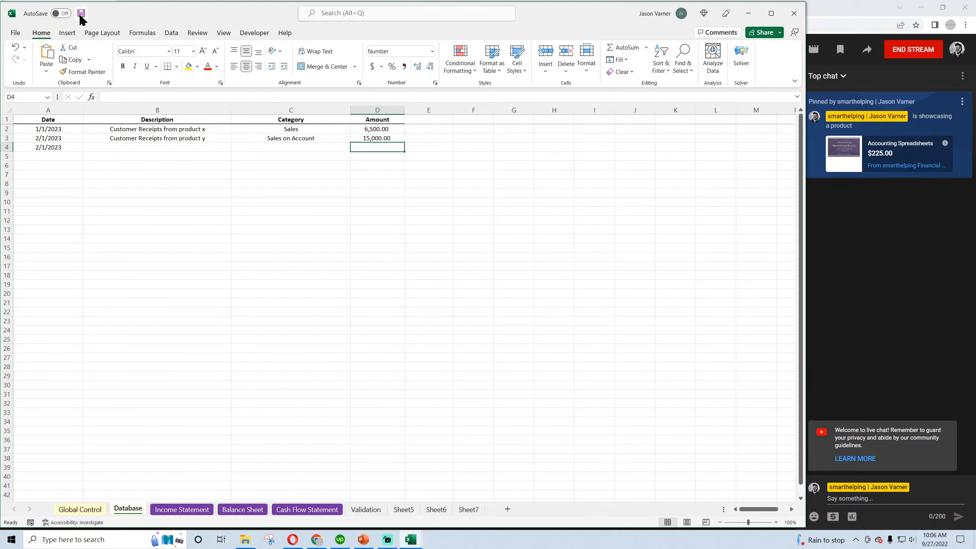
left_click(284, 128)
left_click(281, 137)
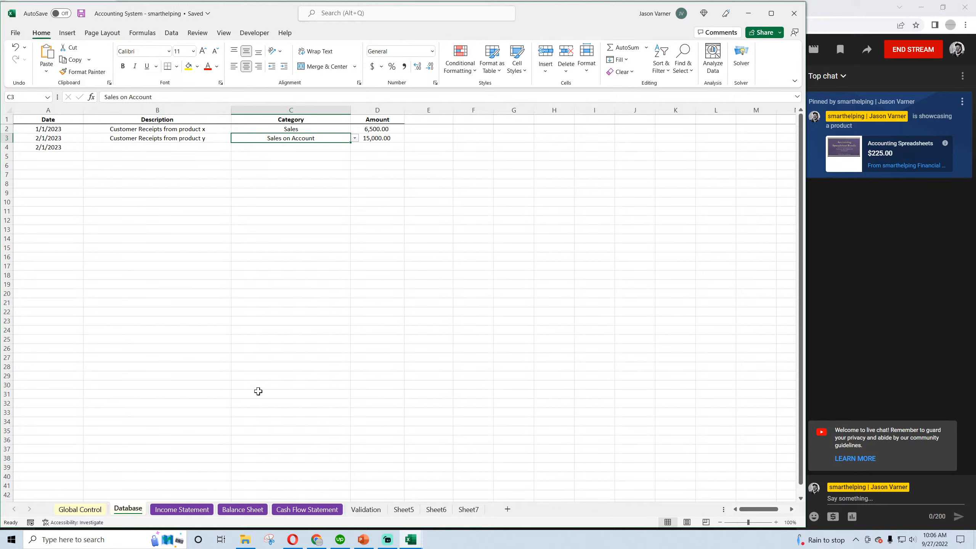
left_click(363, 509)
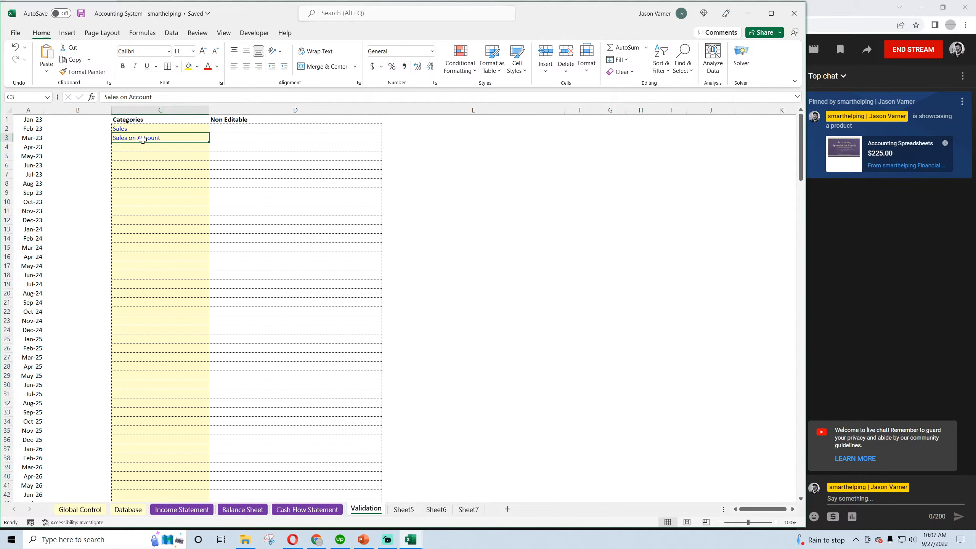
Replace the description in B3 of the Database sheet with "Customers Sent Invoice for Sales"
left_click(127, 509)
left_click(308, 198)
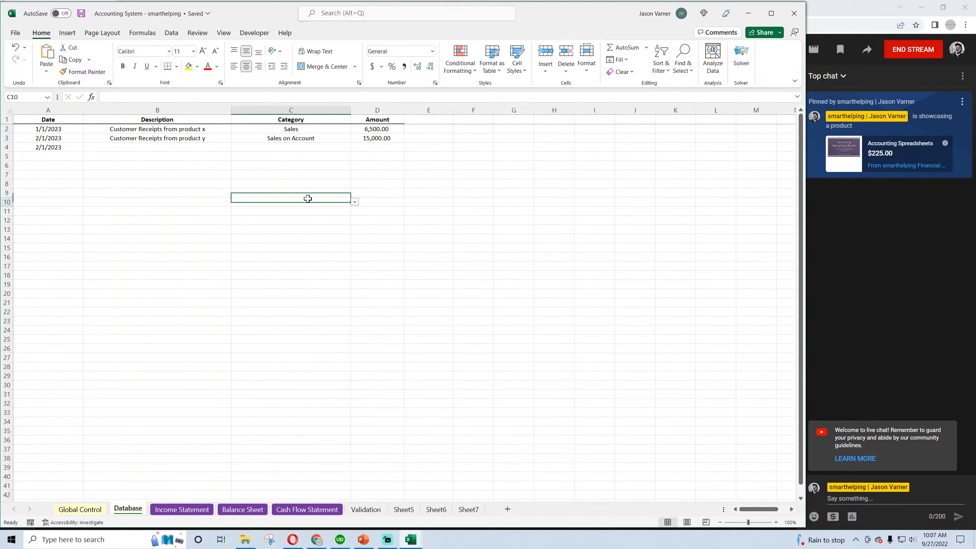
left_click(160, 148)
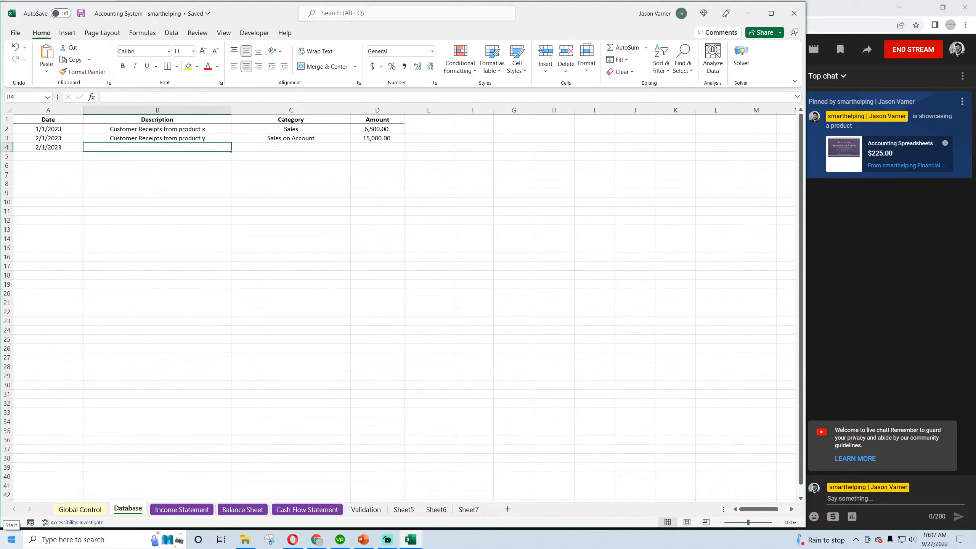
key("Up")
type("Custom")
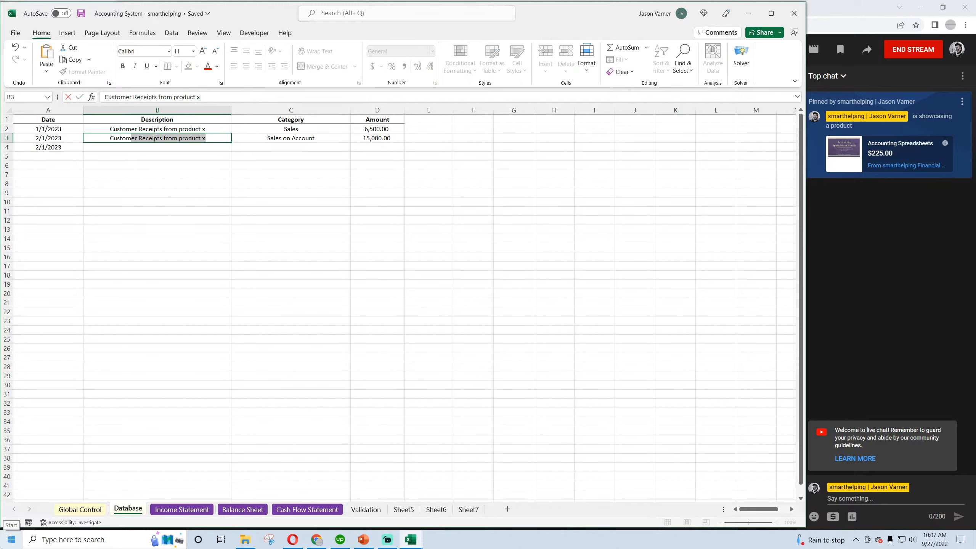
type("ers")
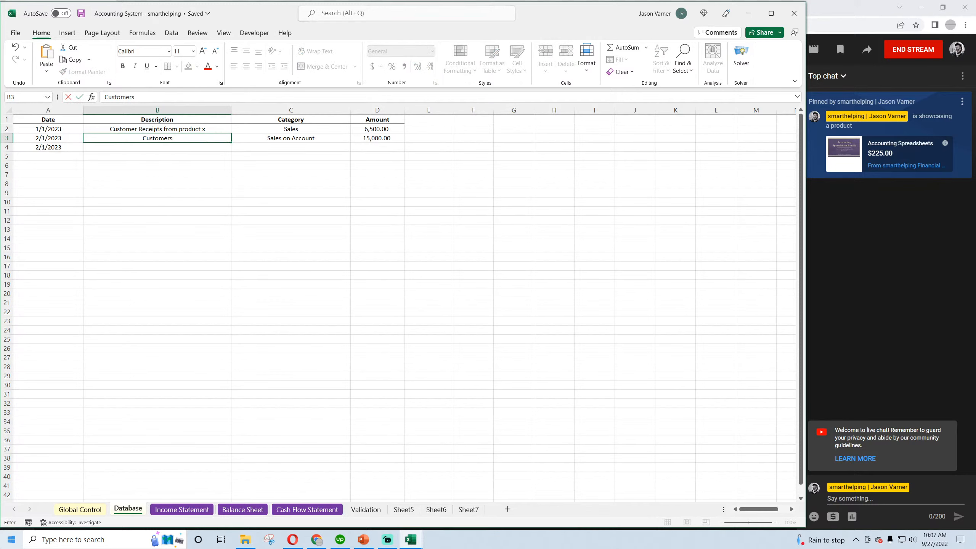
type(" Sent Invoice for Sales")
key("Return")
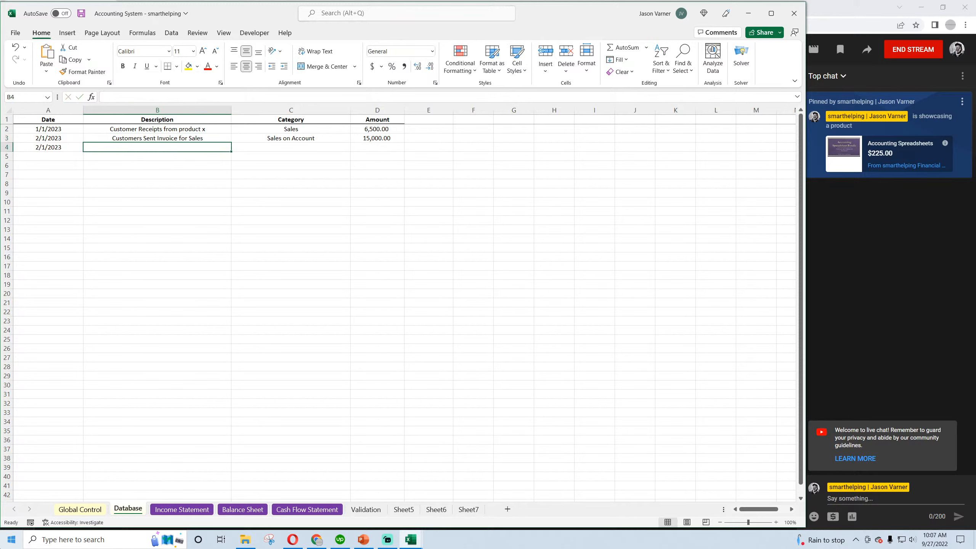
Enter the description "Receive Payment of Sales on Account" in B4 for the third transaction
type("Receive")
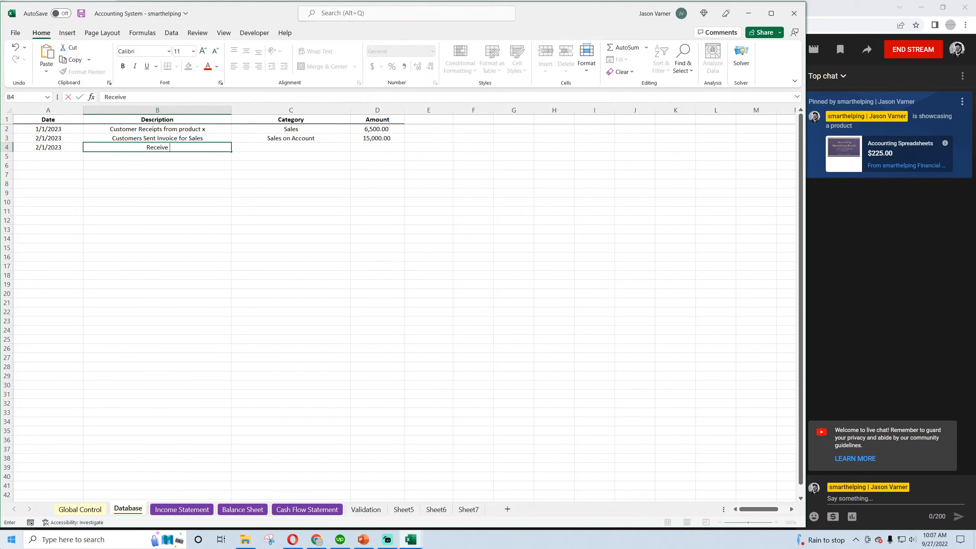
type(" Payment of Sales on Accou")
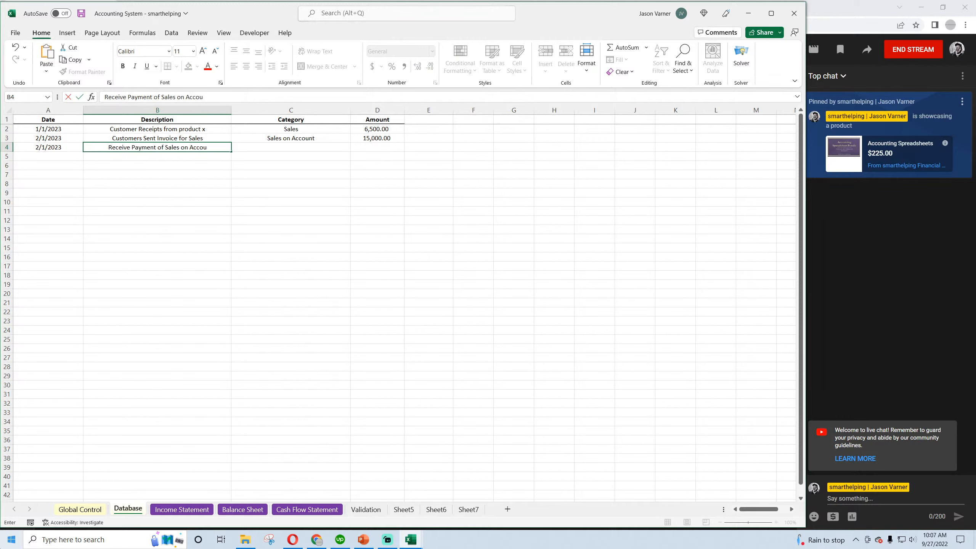
type("nt")
key("Return")
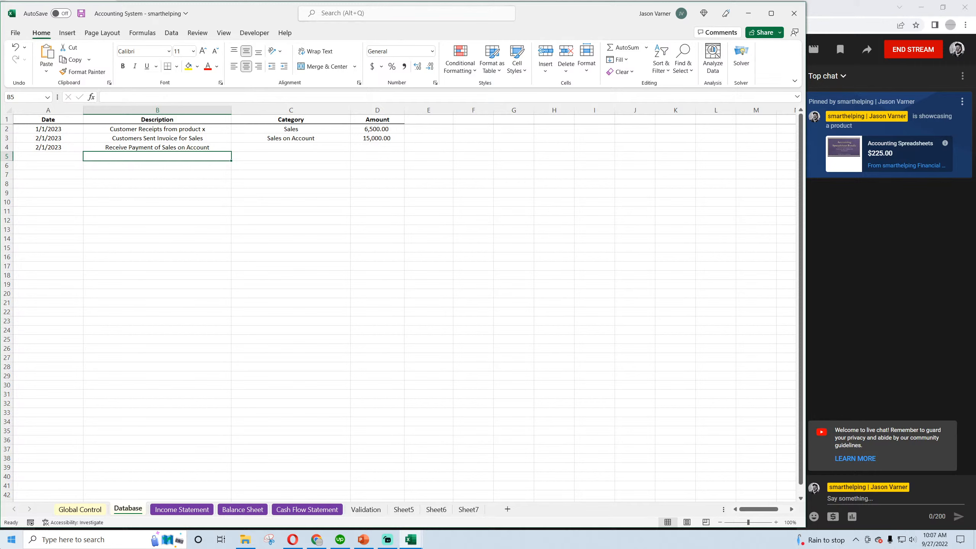
Review the descriptions and assigned categories of the transactions in rows 2 to 4 of the Database sheet
key("Up")
key("Up")
key("Right")
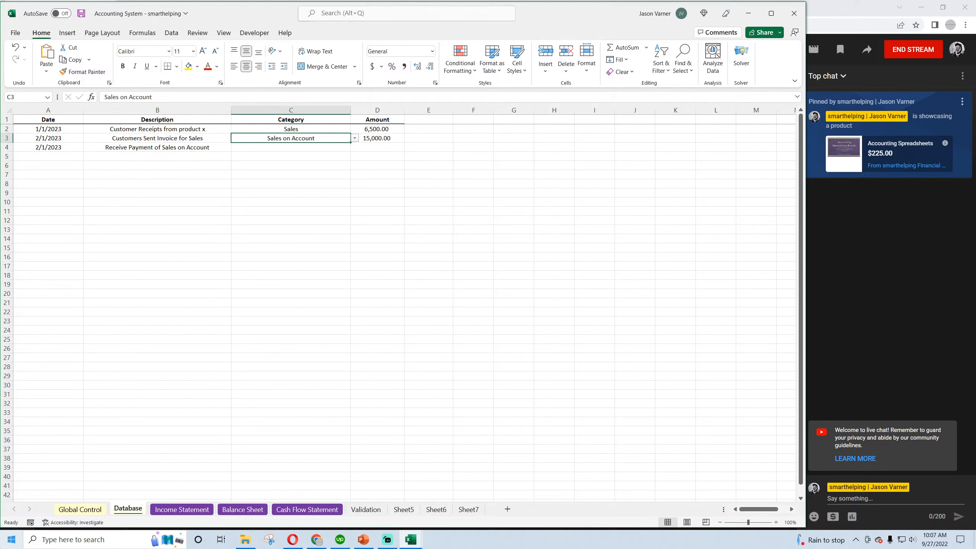
key("Down")
key("Left")
key("Up")
key("Up")
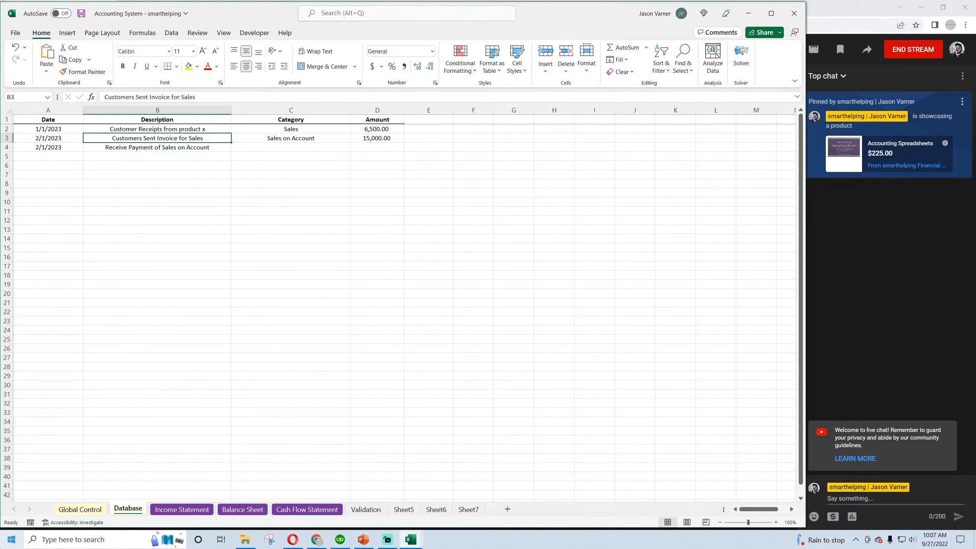
key("Down")
key("Down")
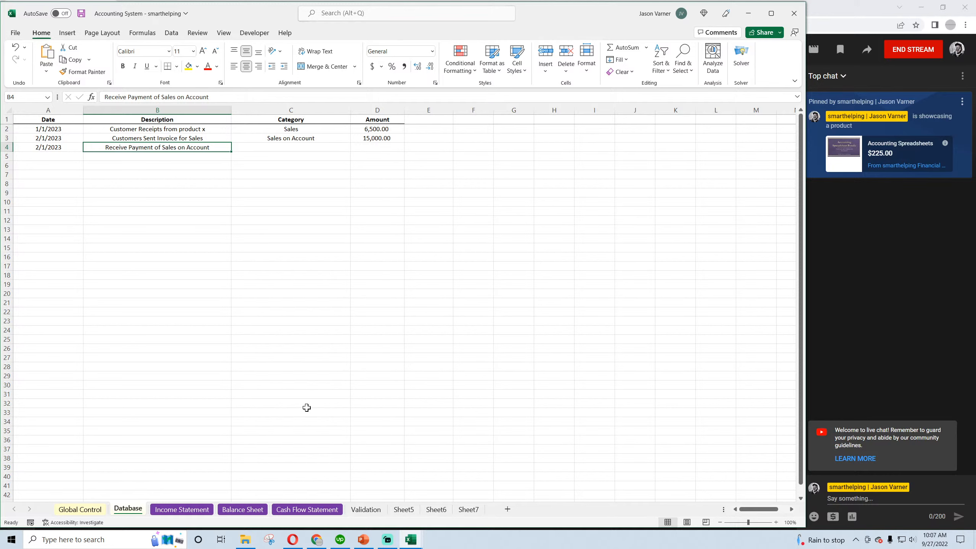
left_click(286, 129)
left_click(277, 137)
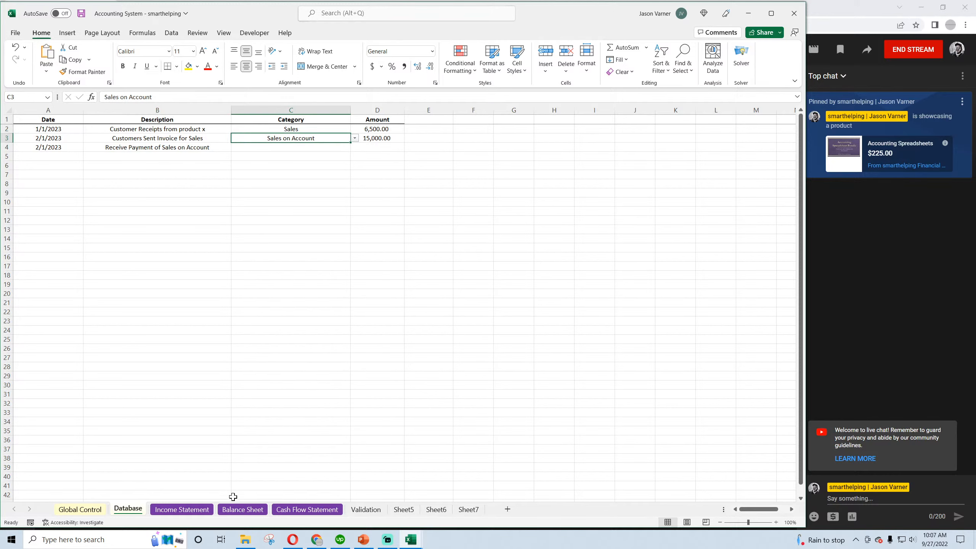
Add the category "Receipts from Sales on Account" in C4 of the Validation sheet
left_click(367, 510)
left_click(138, 146)
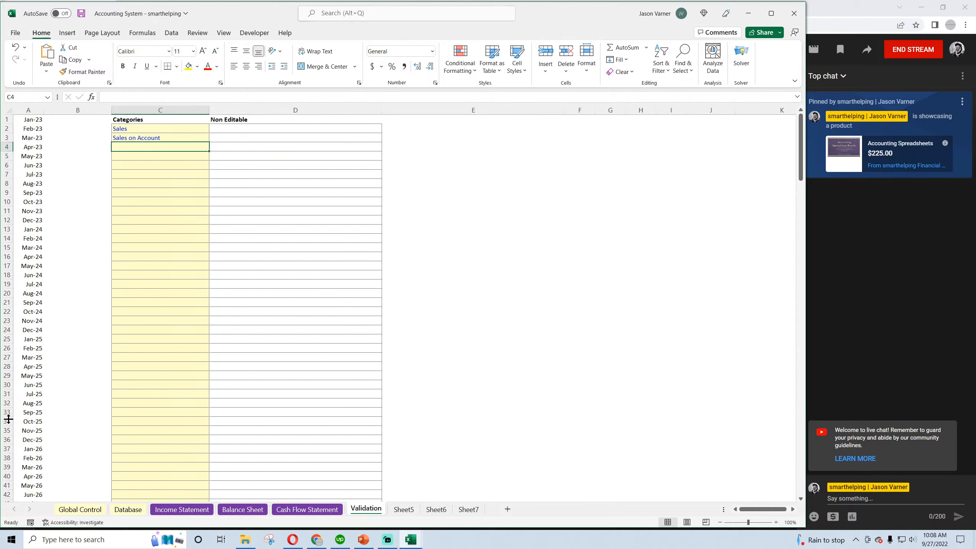
type("Rec")
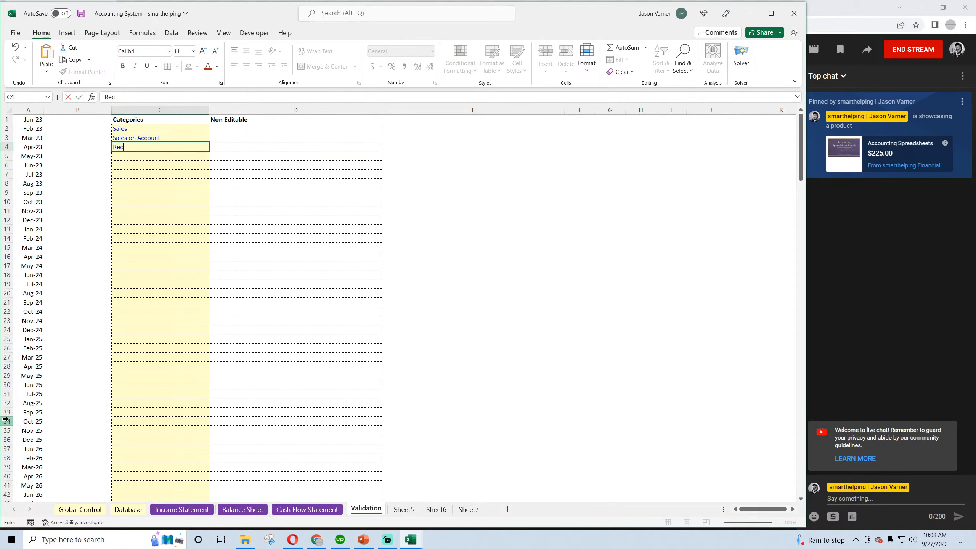
type("eipts from Sales on Account")
key("Return")
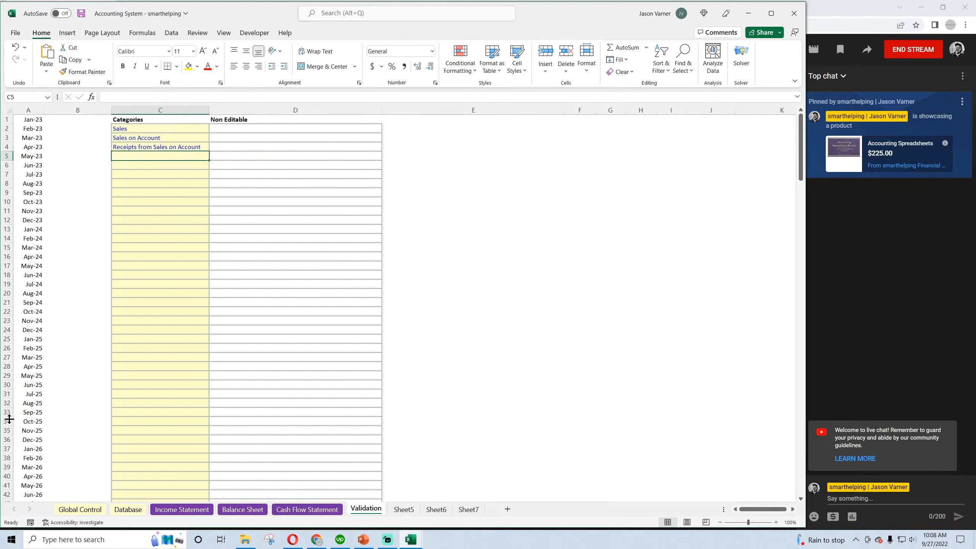
left_click(176, 148)
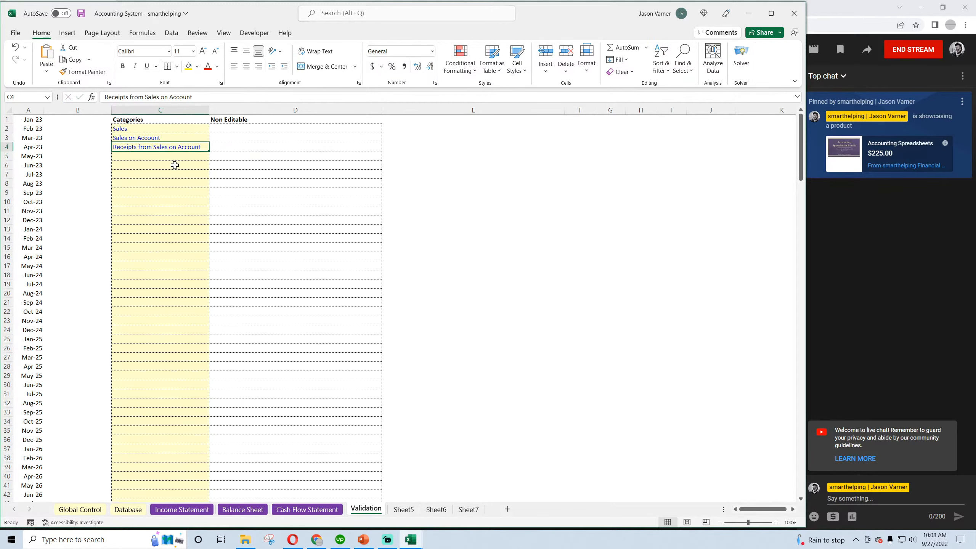
Assign the "Receipts from Sales on Account" category to the third transaction, in C4 of the Database sheet
left_click(139, 511)
left_click(348, 148)
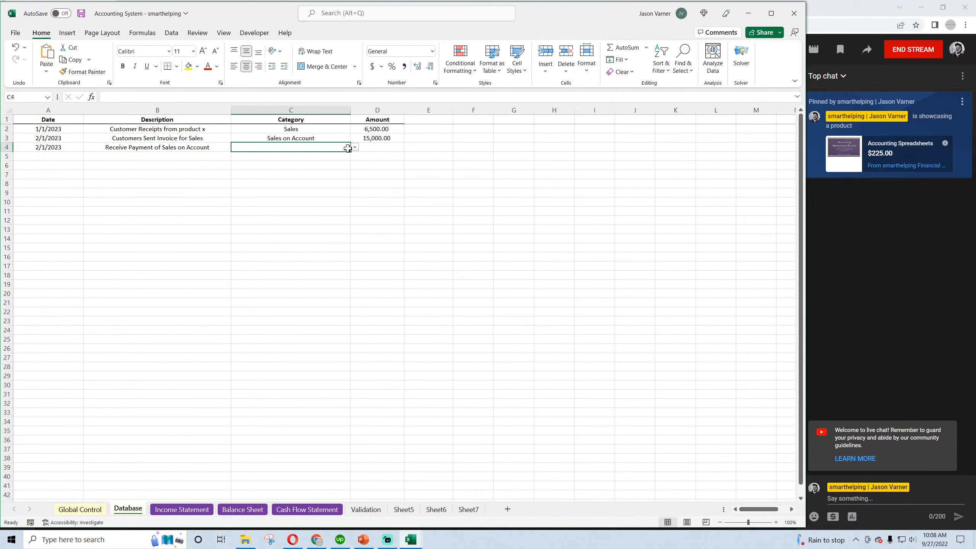
left_click(354, 147)
scroll(353, 169, "down", 1)
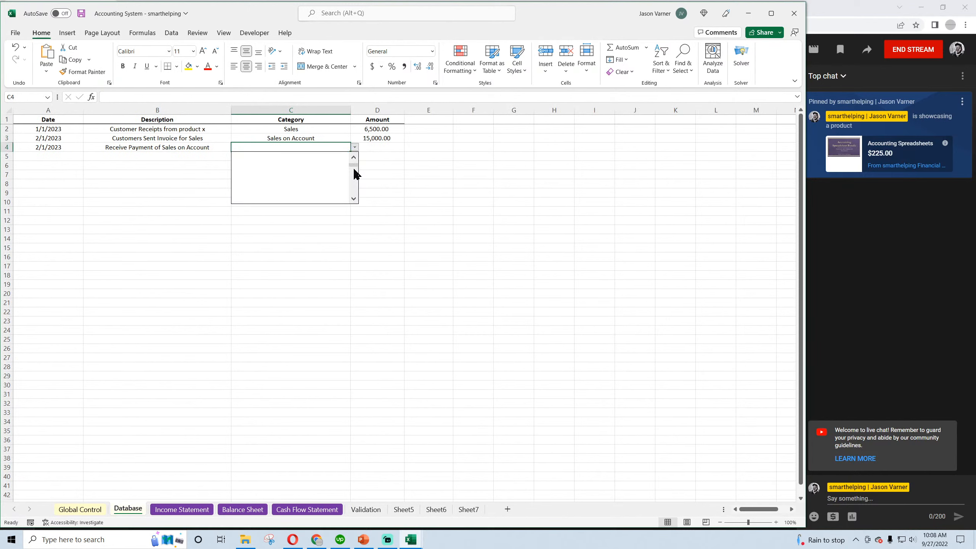
scroll(354, 173, "up", 1)
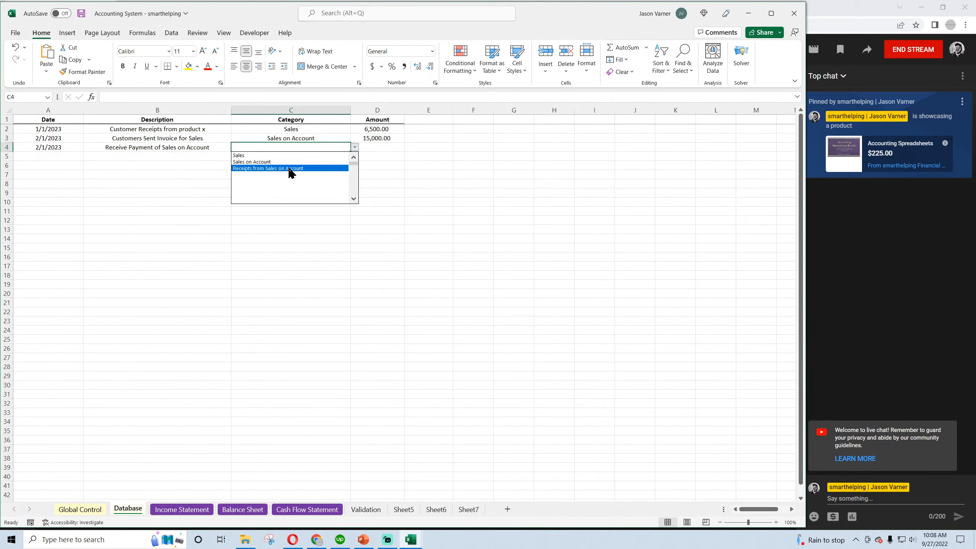
left_click(265, 169)
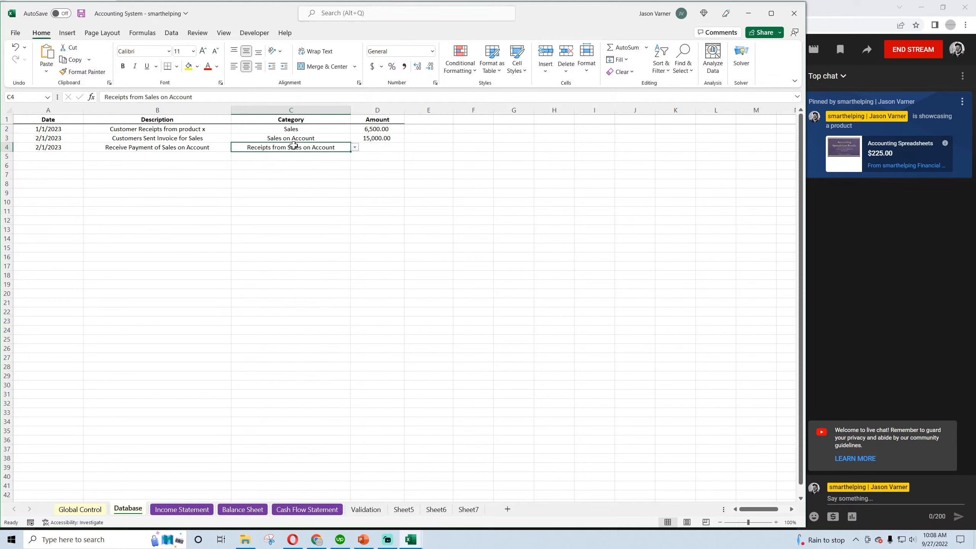
Enter the amount 8000 in D4 for the third transaction and save the workbook
left_click(367, 146)
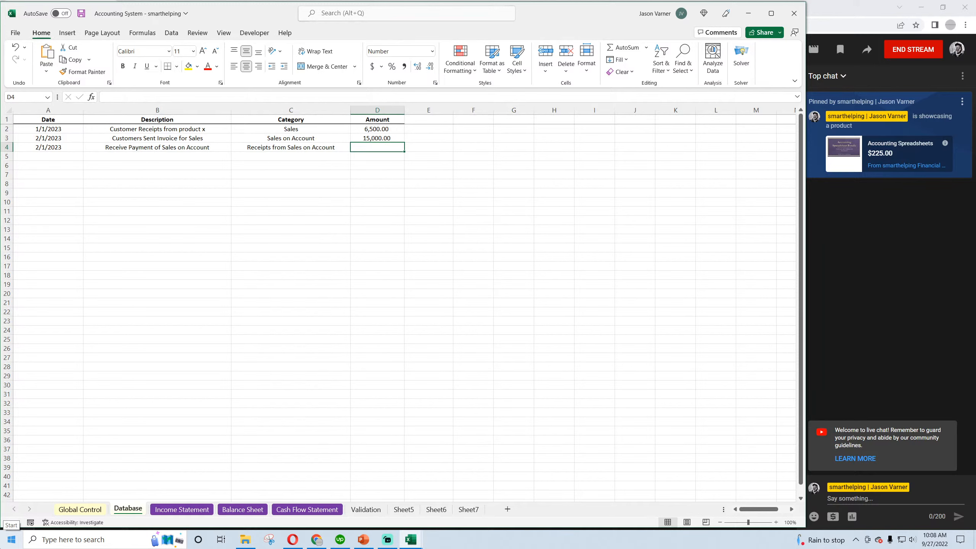
type("8000")
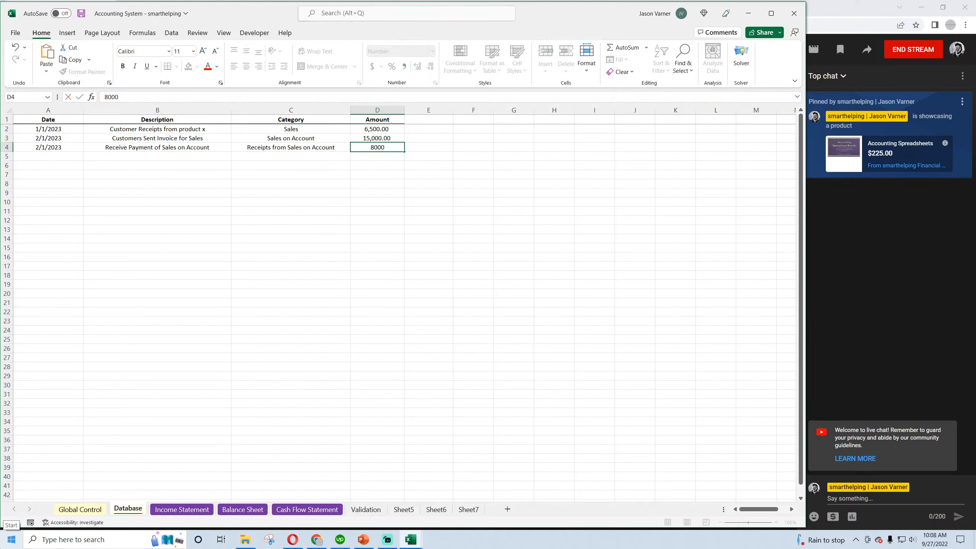
key("Return")
key("Up")
key("Left")
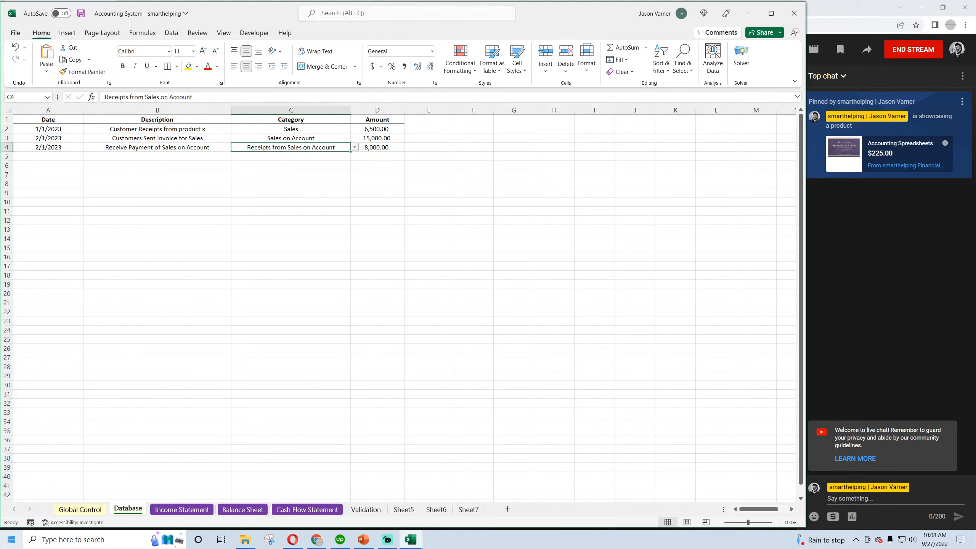
left_click(83, 14)
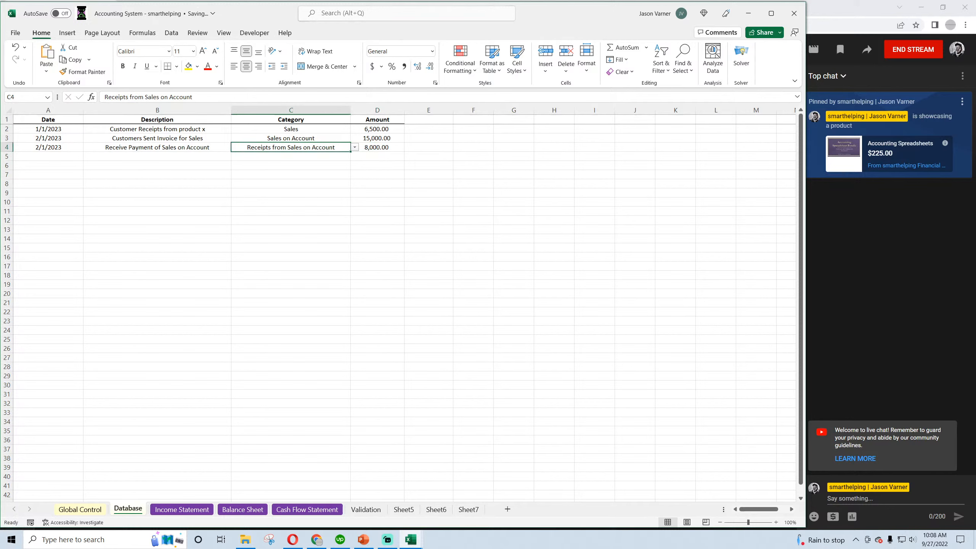
left_click(165, 178)
left_click_drag(185, 129, 356, 149)
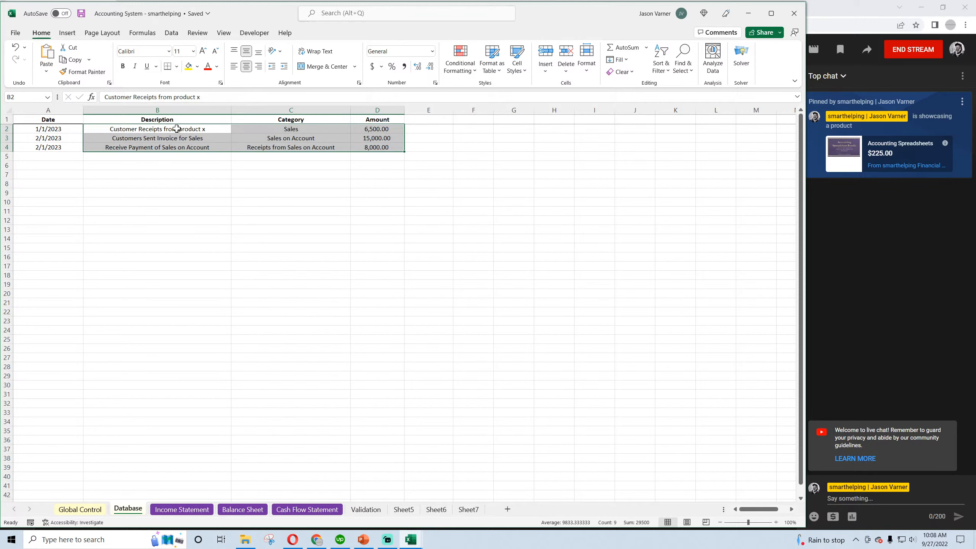
Change the font color of the monthly Sales values in C9:N9 of the Income Statement to black
left_click(175, 513)
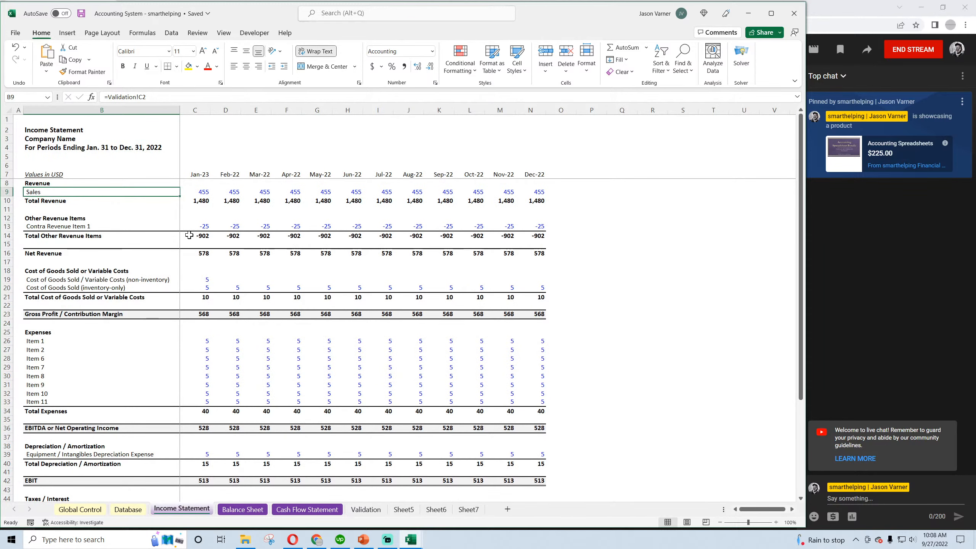
left_click_drag(203, 191, 541, 190)
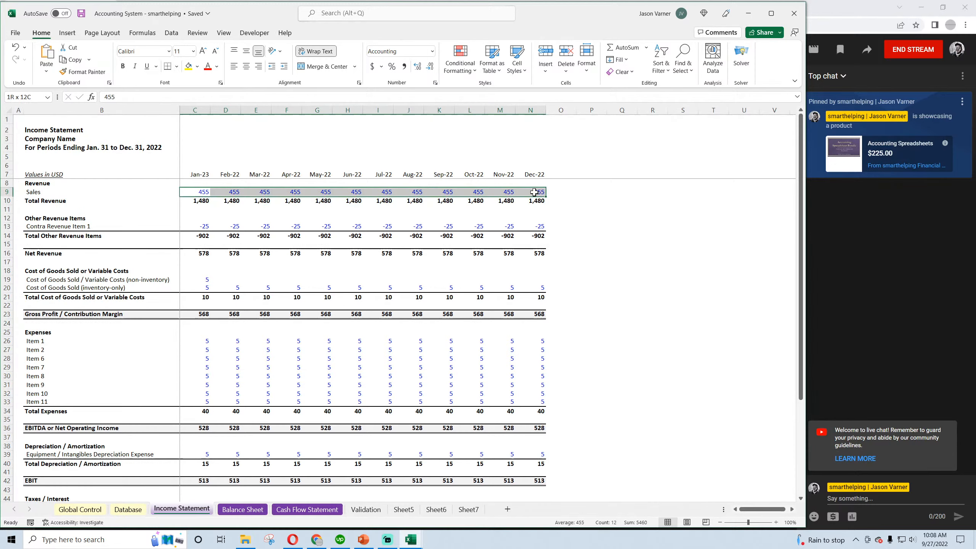
left_click(217, 66)
left_click(214, 101)
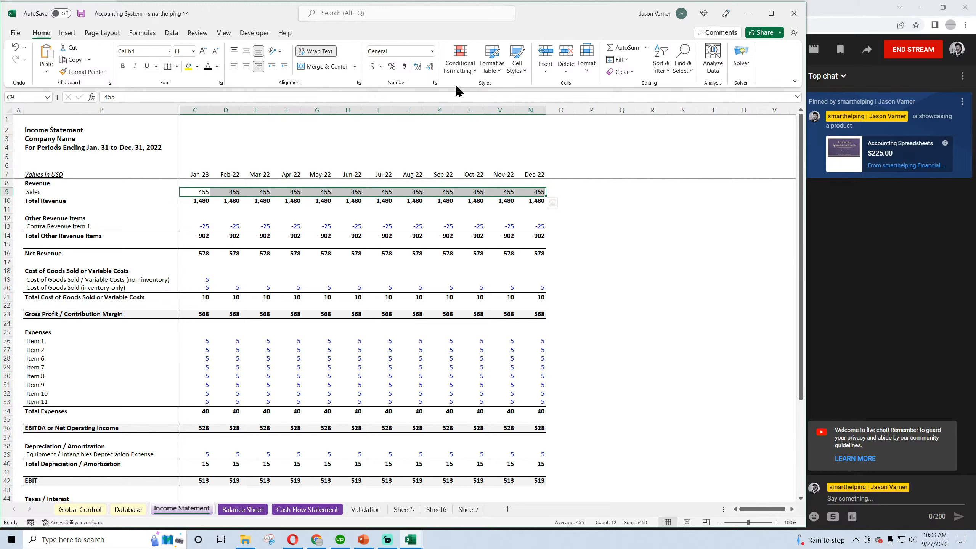
left_click(435, 83)
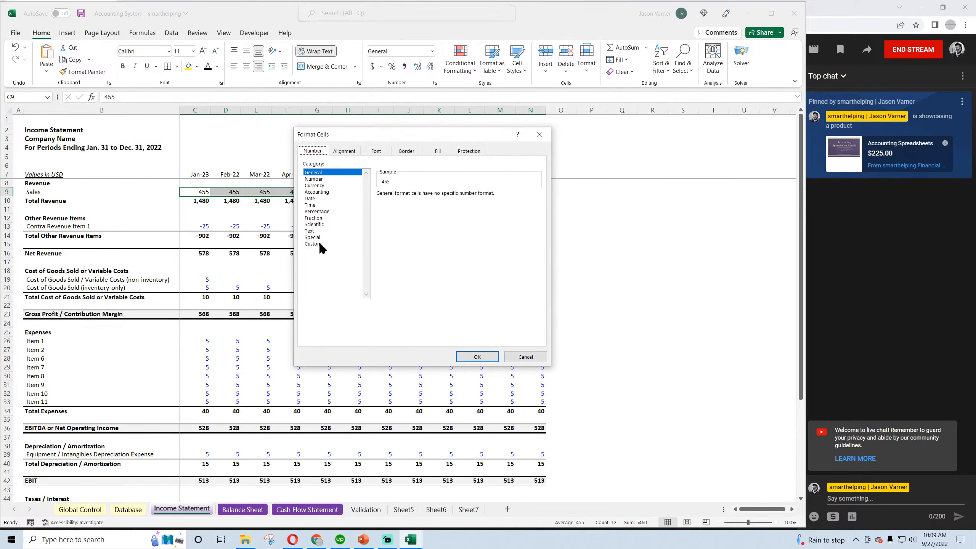
left_click(484, 358)
Enter 0 in C9 and apply the custom accounting format with two decimals and a dash for zero to C9:N9
left_click(203, 193)
type("0")
key("Return")
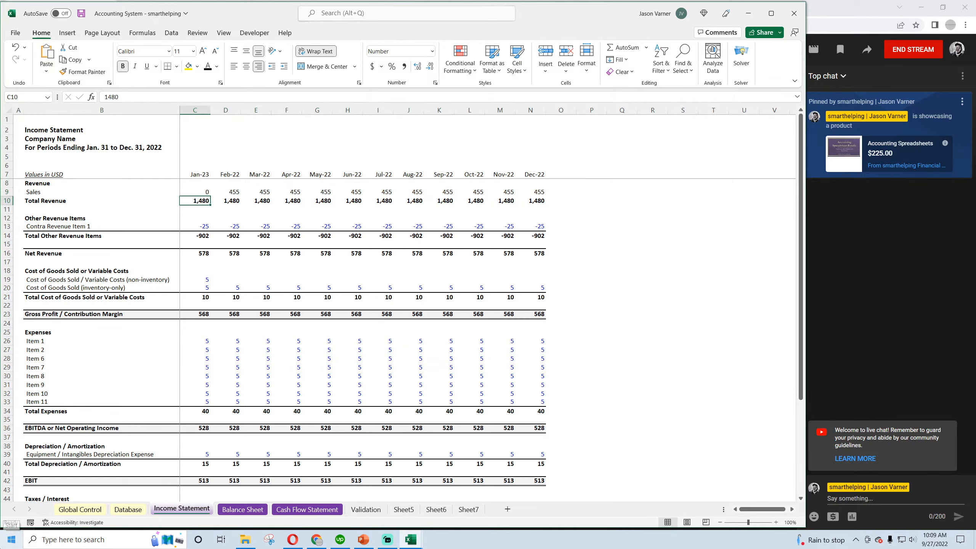
left_click_drag(197, 192, 537, 276)
left_click(435, 83)
left_click(313, 243)
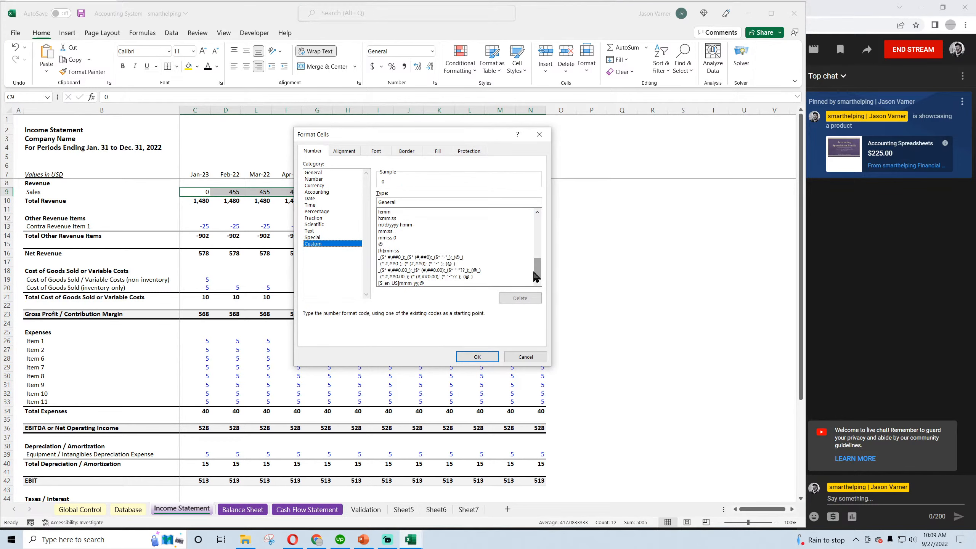
left_click(453, 276)
left_click(477, 357)
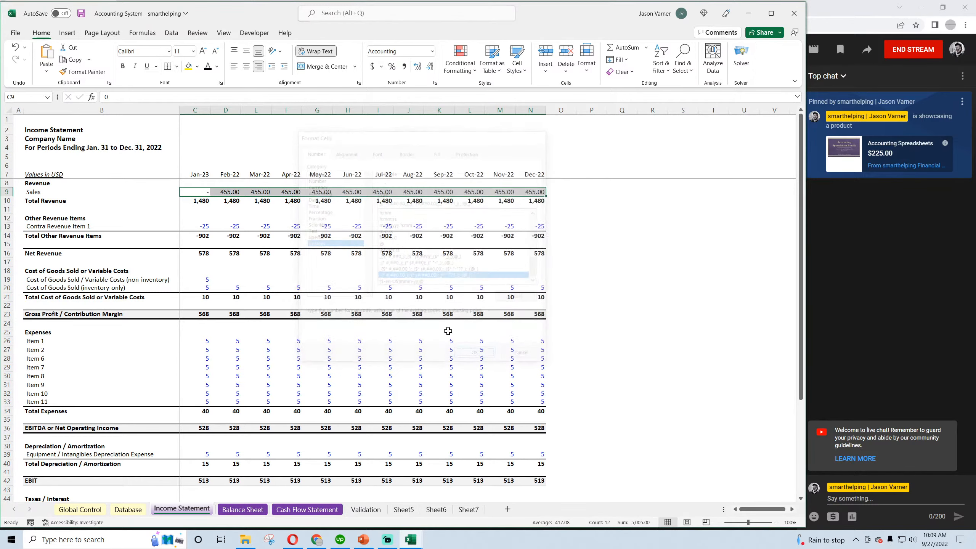
Begin a SUMIFS formula in C9 of the Income Statement summing Database column D where column C equals "Sales"
left_click(196, 191)
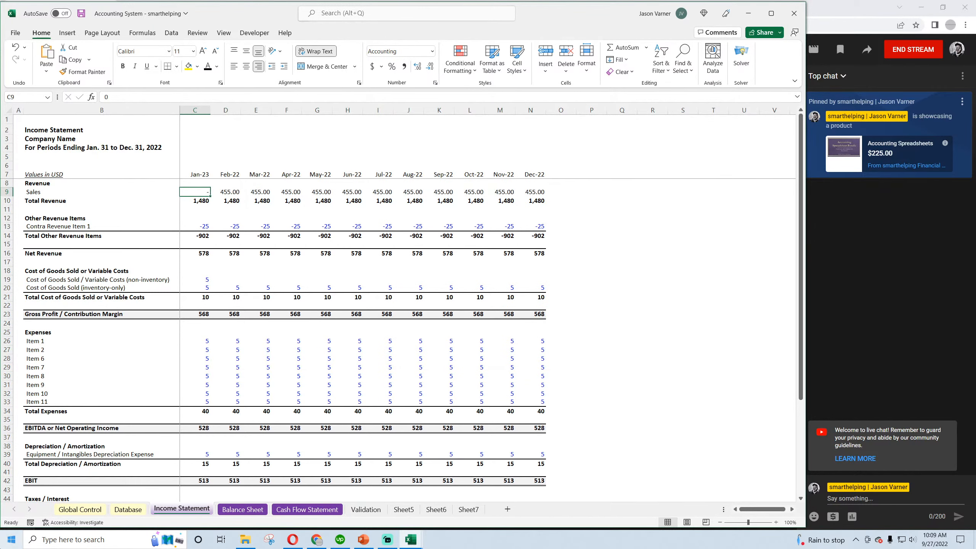
type("=sumifs")
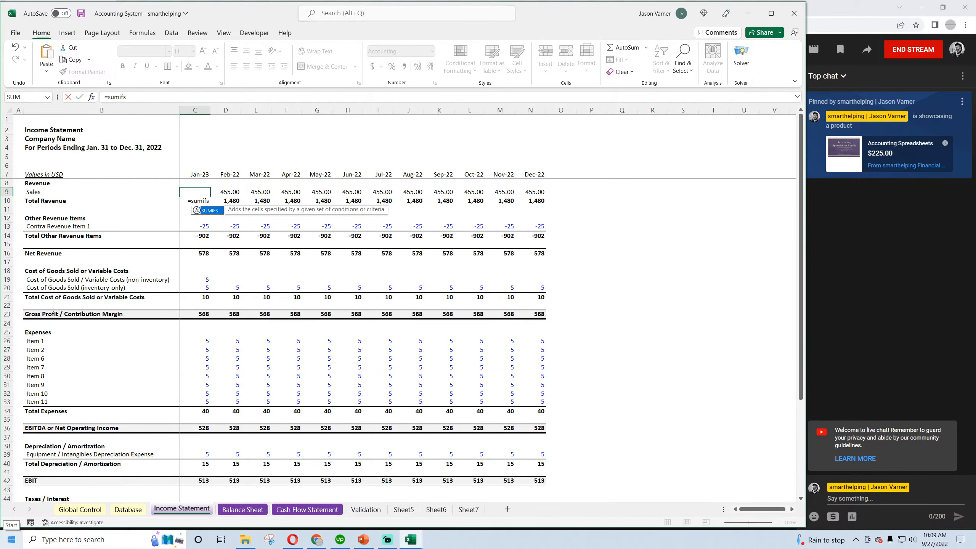
type("(")
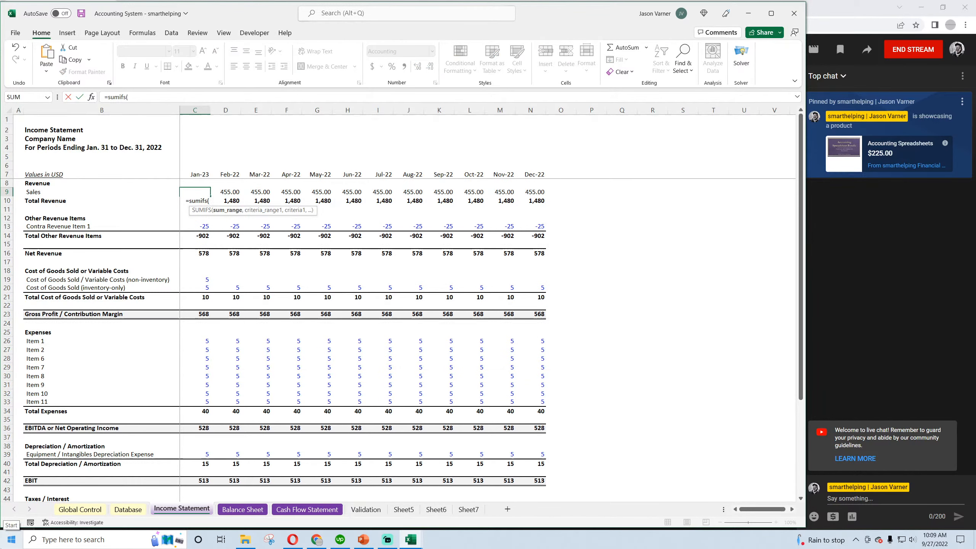
left_click(124, 511)
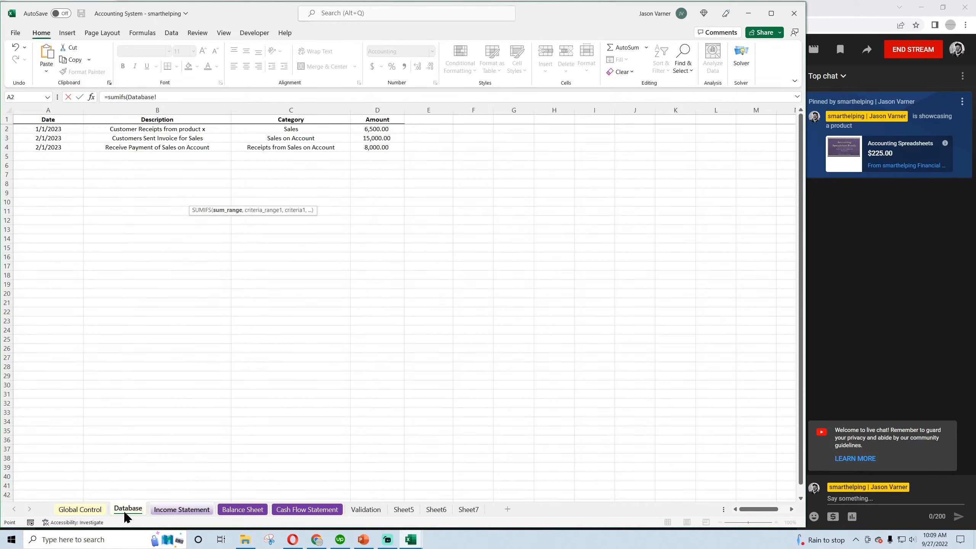
left_click(378, 110)
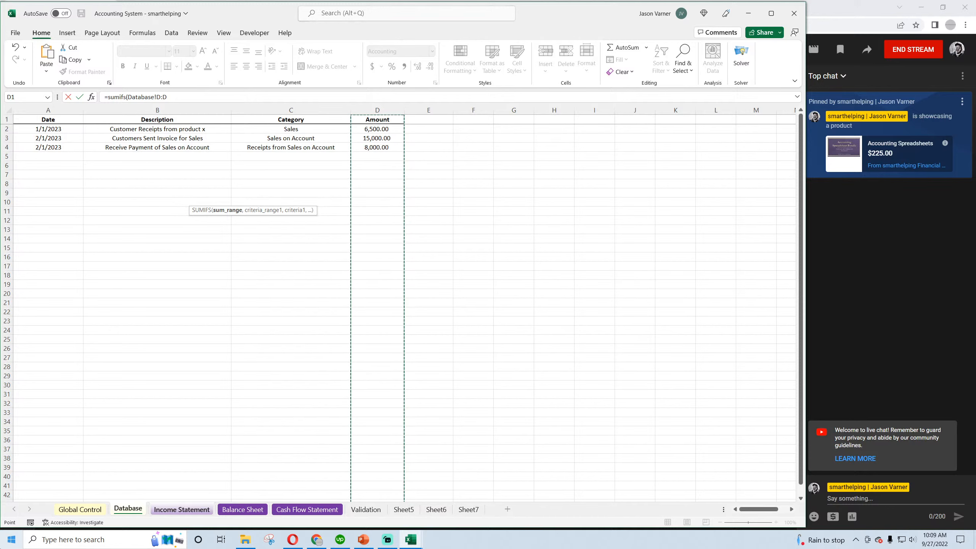
type(",")
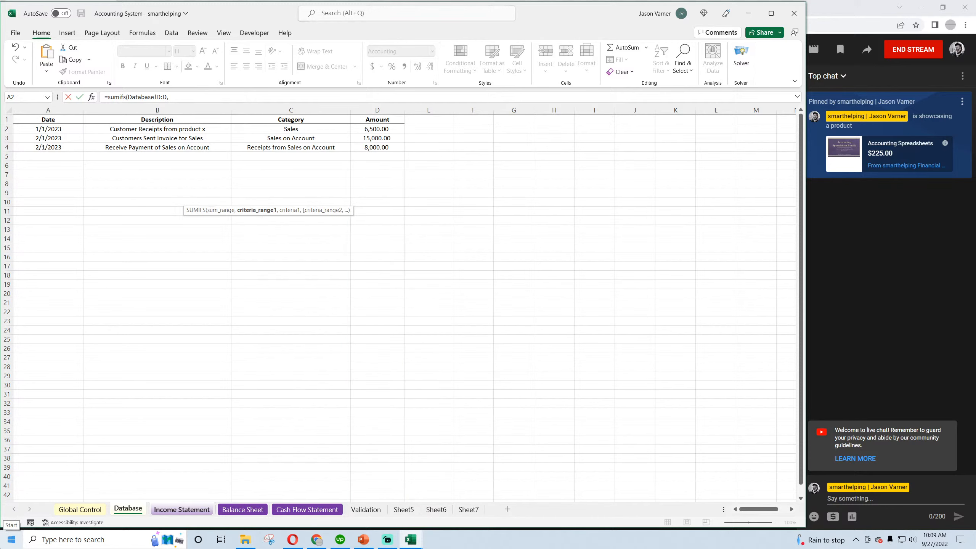
left_click(269, 110)
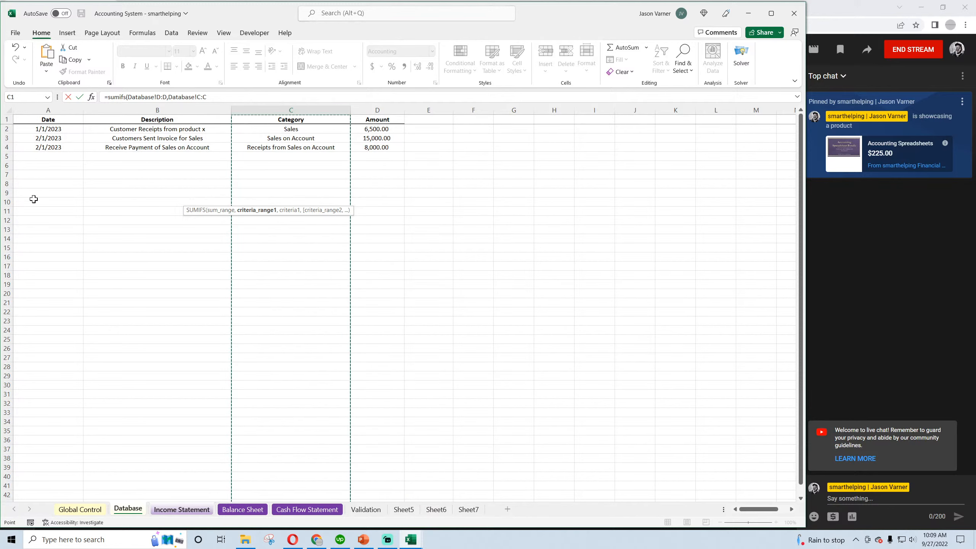
type(",")
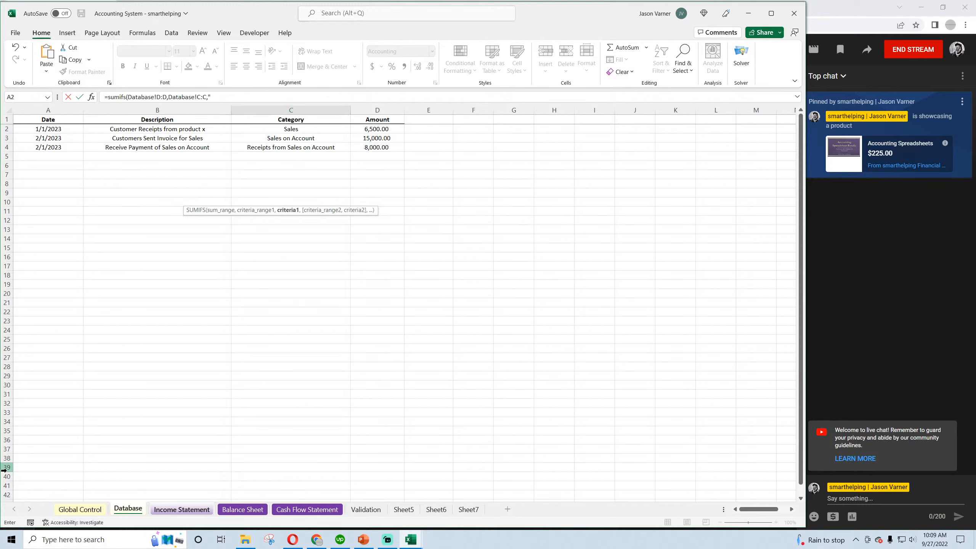
type("\"Sales\",")
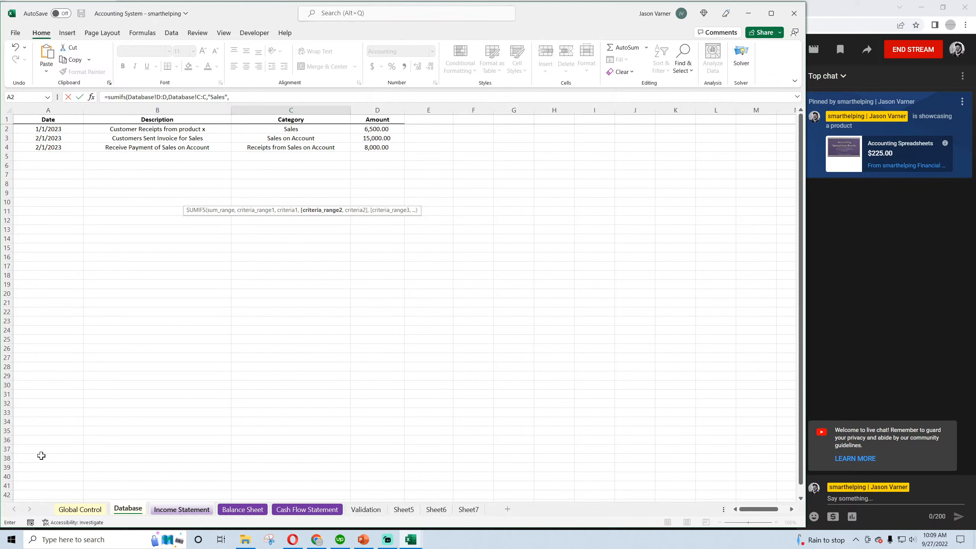
Add a SUMIFS condition that Database column A dates are ">=" the month in C7 of the Income Statement
left_click(57, 110)
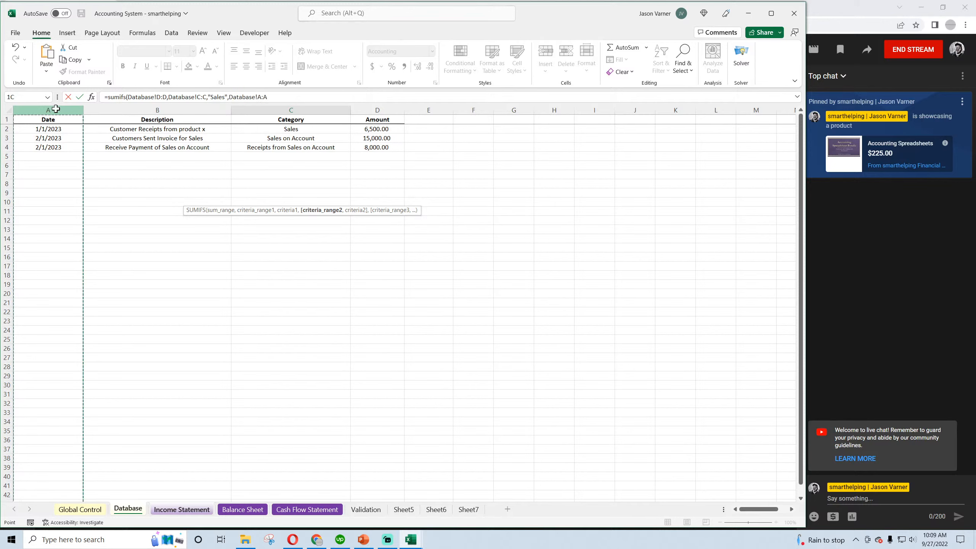
type(",\">=\"&")
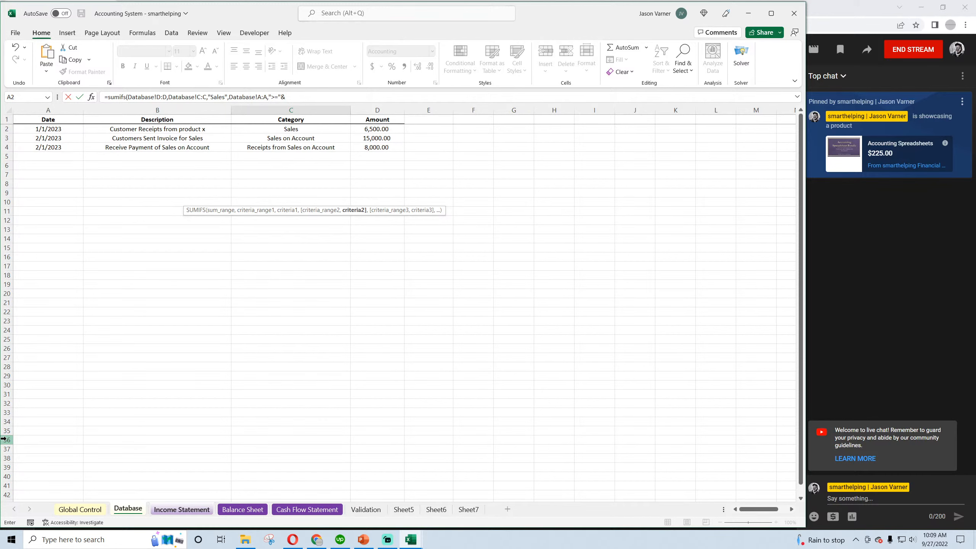
left_click(178, 509)
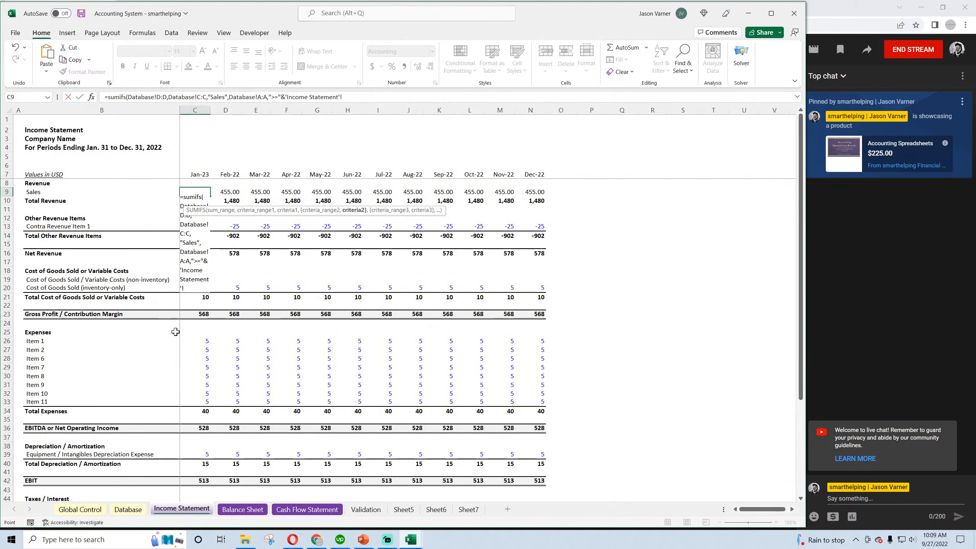
left_click(204, 178)
type(",")
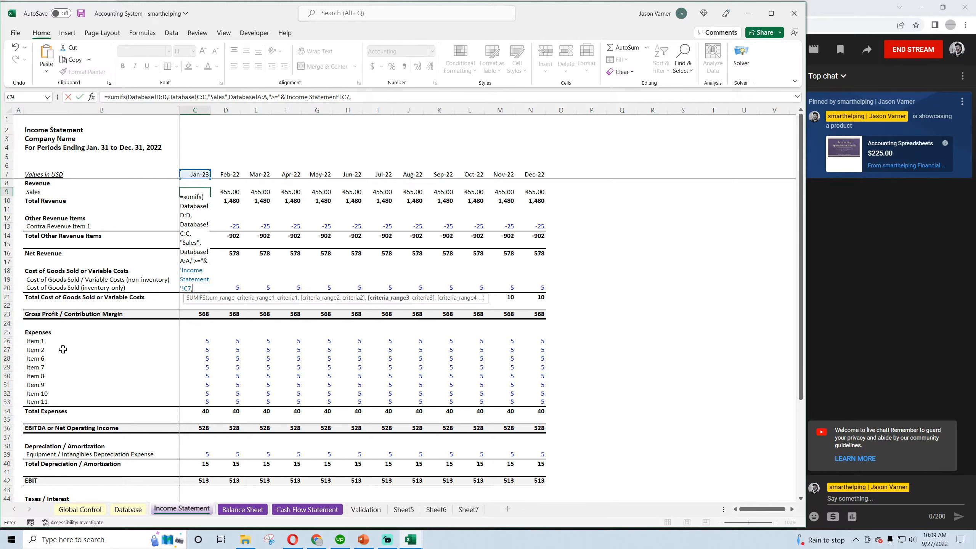
Add a condition that Database column A dates are "<=" EOMONTH(C7,0) and complete the C9 formula
left_click(128, 509)
left_click(48, 110)
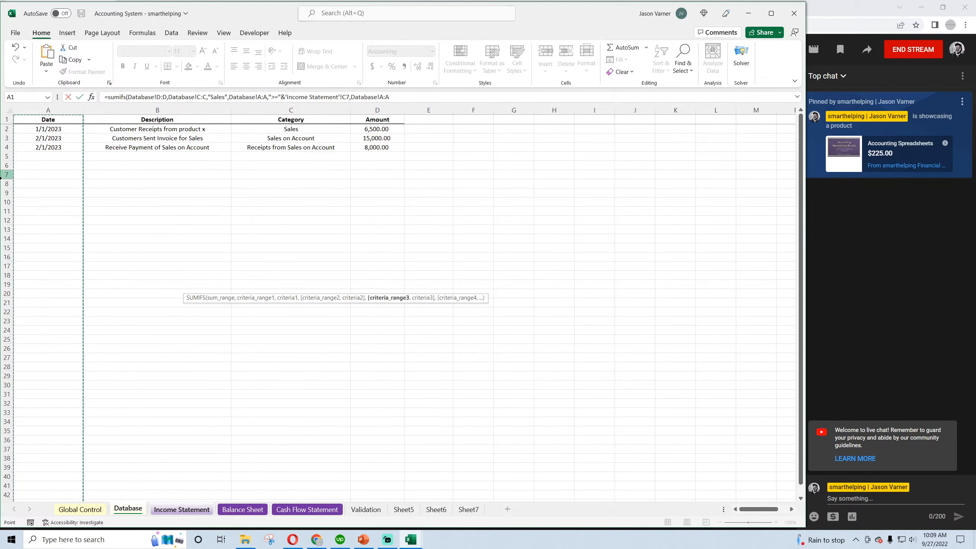
type(",")
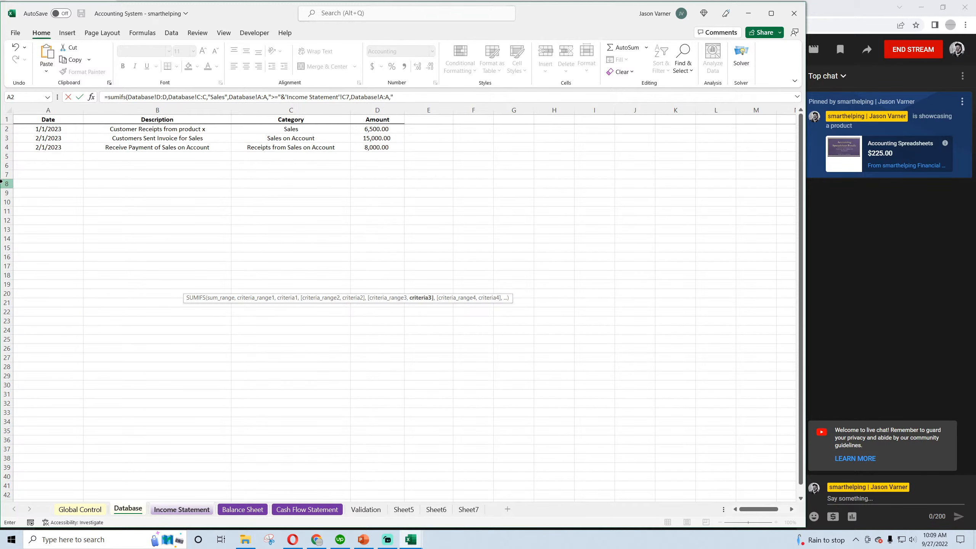
type("\"<=\"&eomonth(c3")
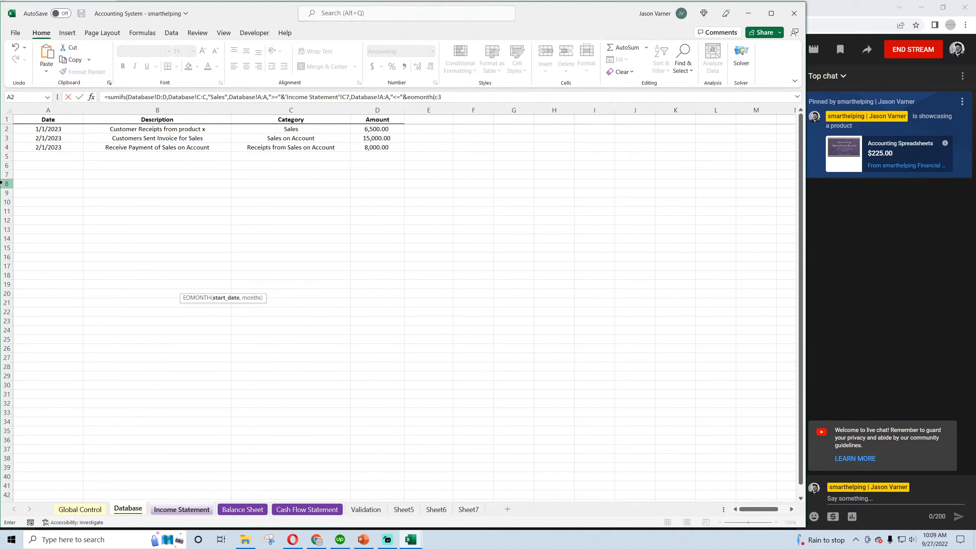
type(",0)")
key("Return")
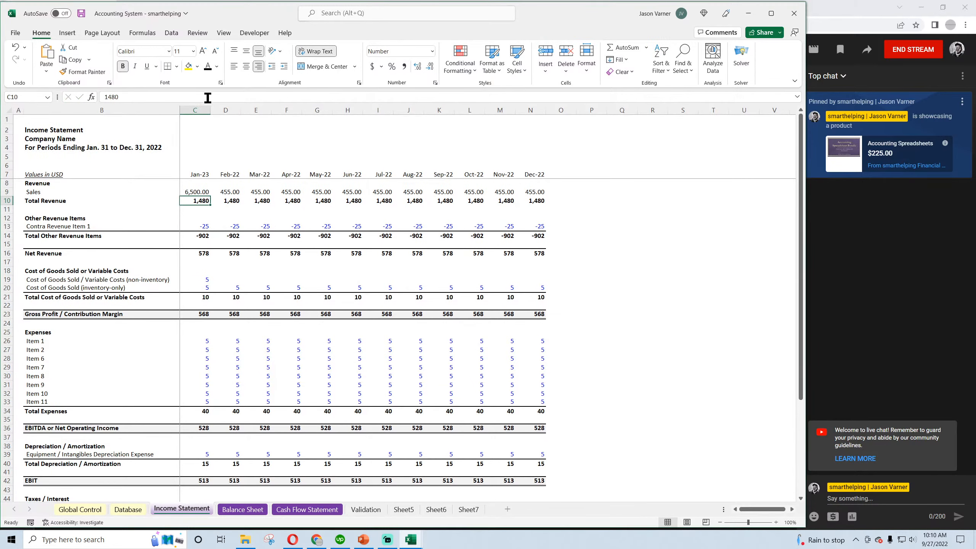
Make the amount and category ranges in the C9 formula absolute as Database!$D:$D and Database!$C:$C
left_click(196, 192)
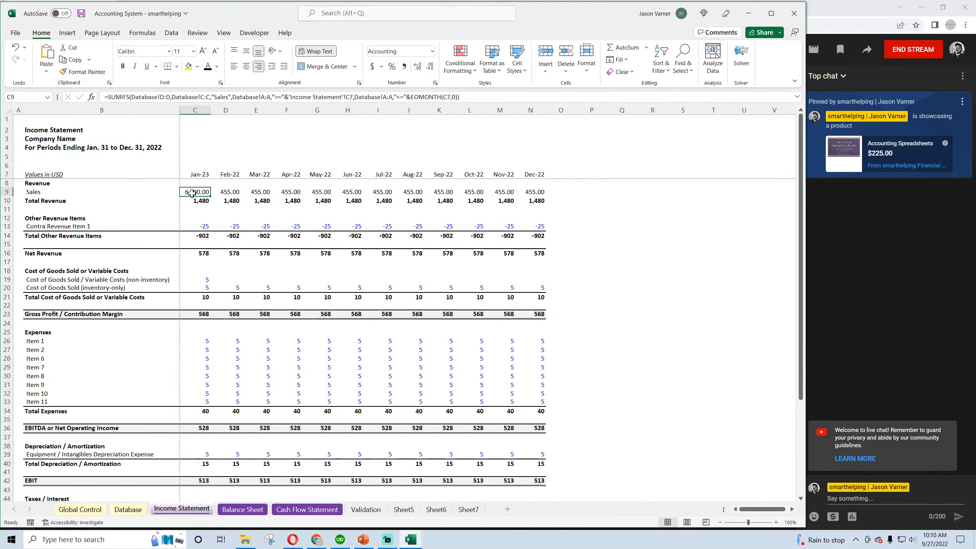
left_click(162, 97)
type("$")
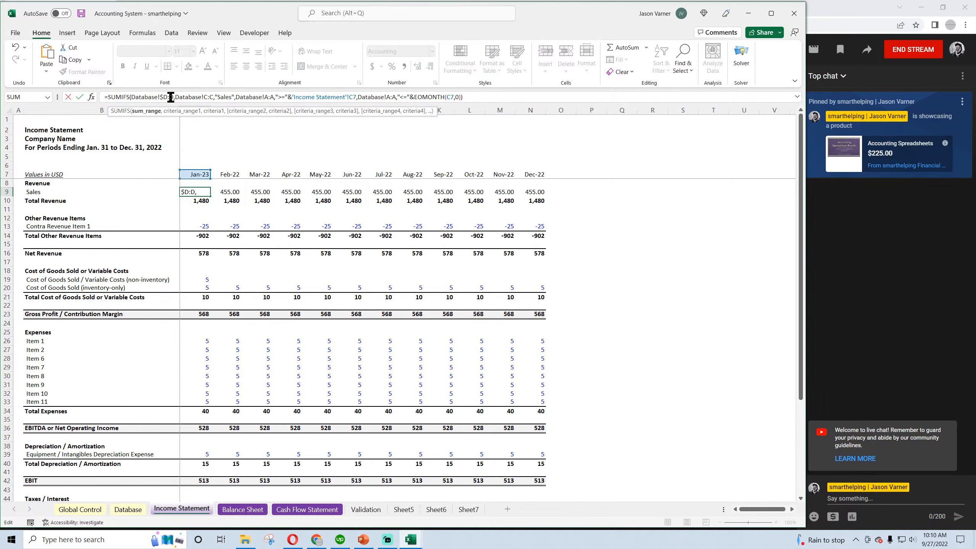
left_click(171, 97)
type("$")
left_click(207, 97)
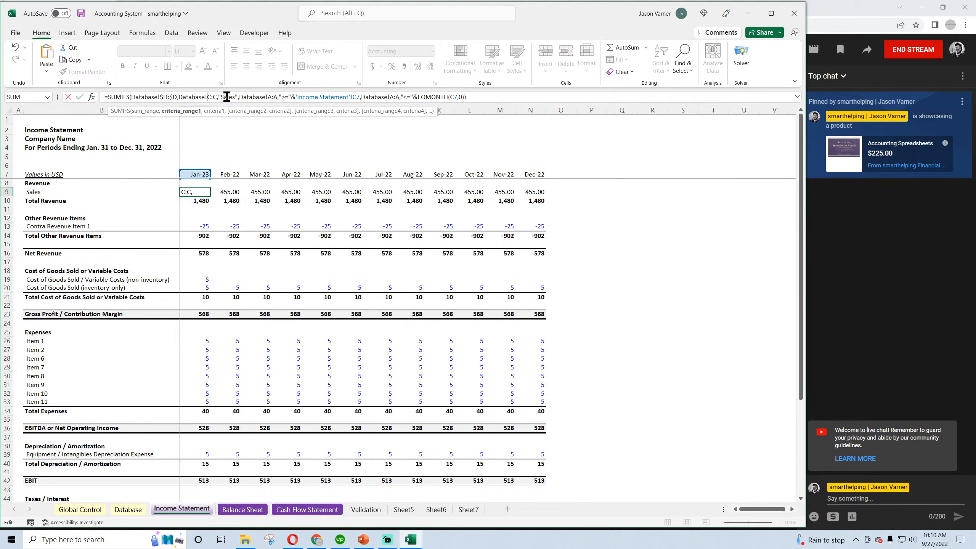
type("$")
key("Right")
key("Right")
type("$")
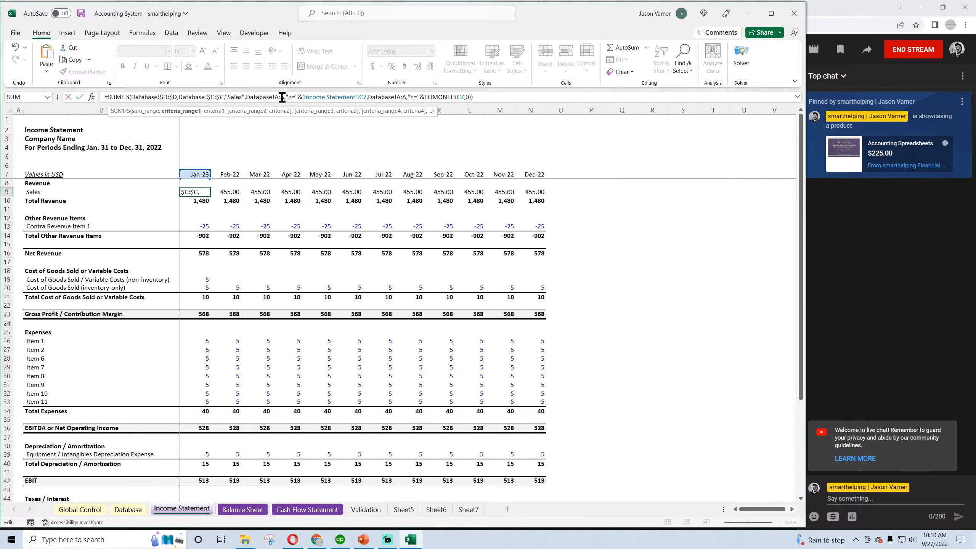
Lock the first date range as $A:$A and change its start-date criterion to C$7 without the sheet name
left_click(276, 97)
type("$")
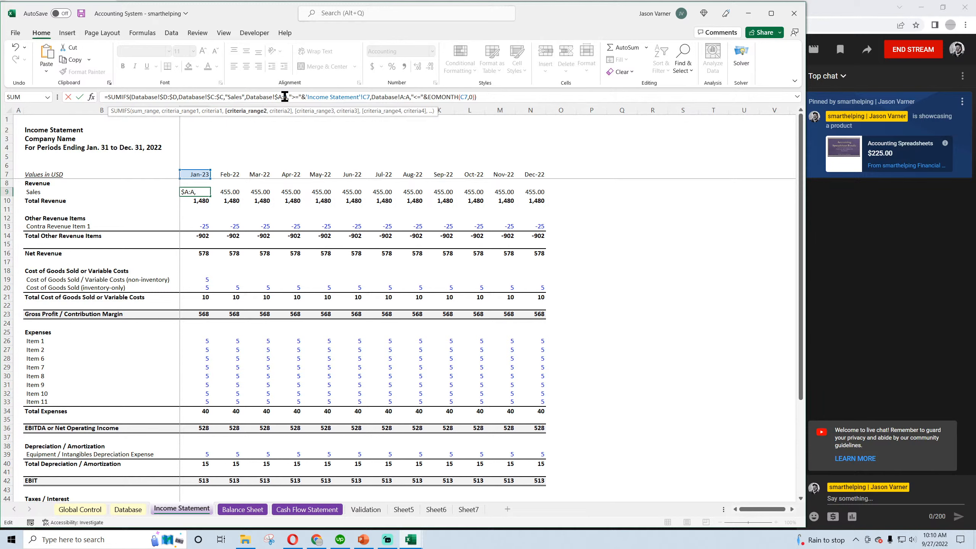
left_click(284, 97)
type("$")
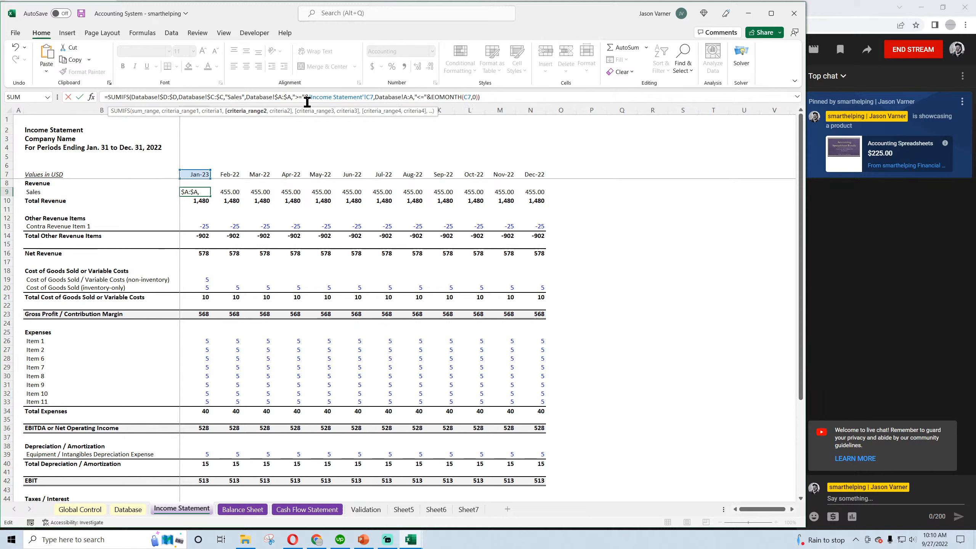
left_click(369, 96)
type("$")
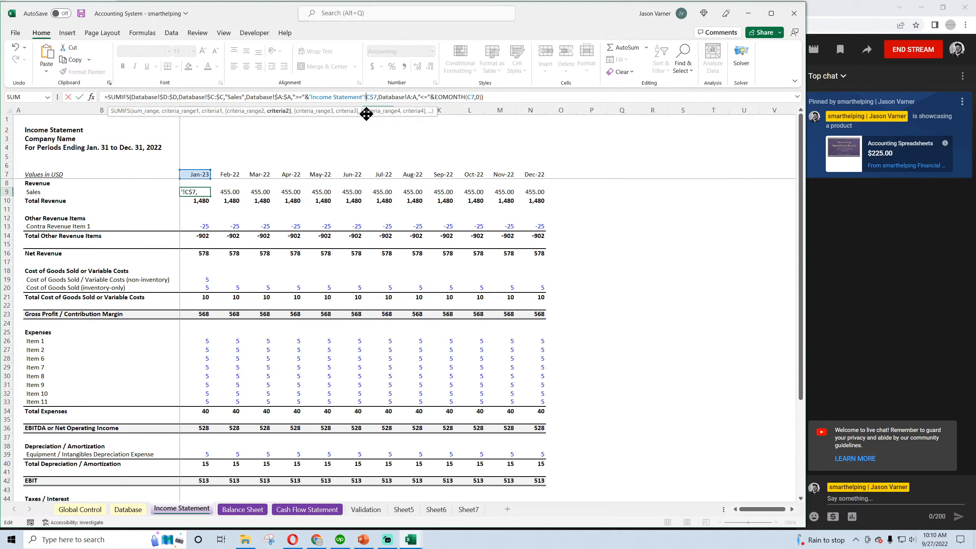
key("BackSpace")
key("BackSpace")
key("BackSpace")
key("BackSpace")
key("BackSpace")
key("BackSpace")
key("BackSpace")
key("BackSpace")
key("BackSpace")
key("BackSpace")
key("BackSpace")
key("BackSpace")
key("BackSpace")
key("BackSpace")
key("BackSpace")
key("BackSpace")
key("BackSpace")
key("BackSpace")
key("BackSpace")
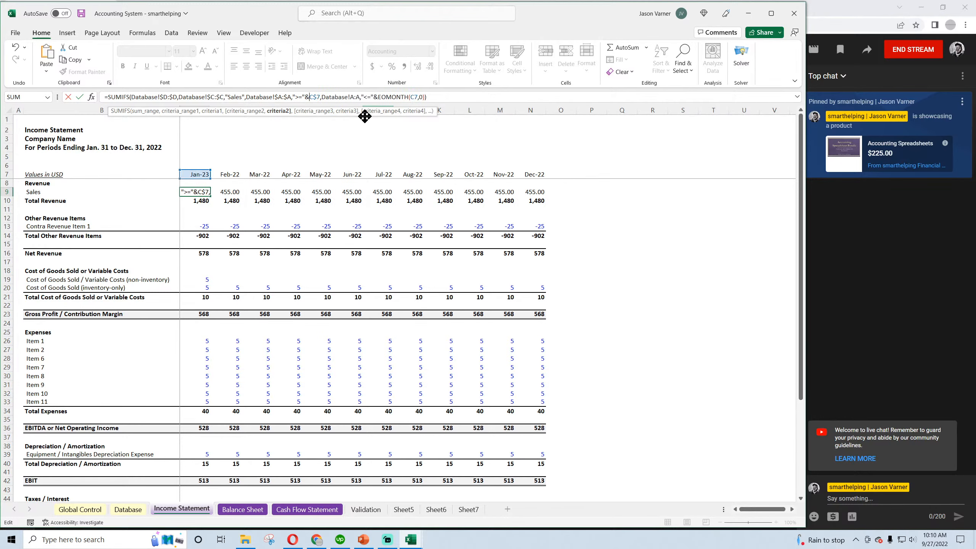
Lock the second date range as $A:$A and the EOMONTH date as C$7, and fill the formula across C9:N9
left_click(352, 96)
type("$")
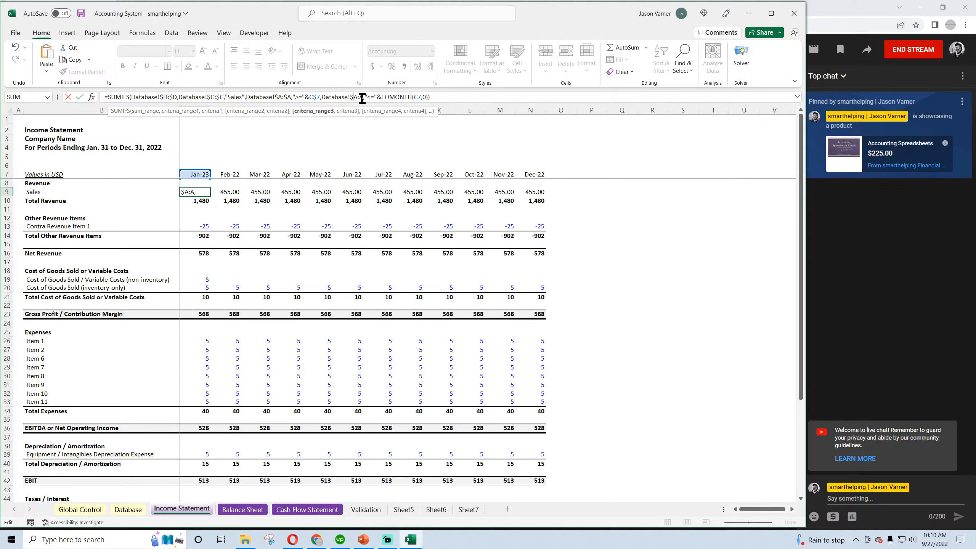
left_click(359, 97)
type("$")
left_click(422, 97)
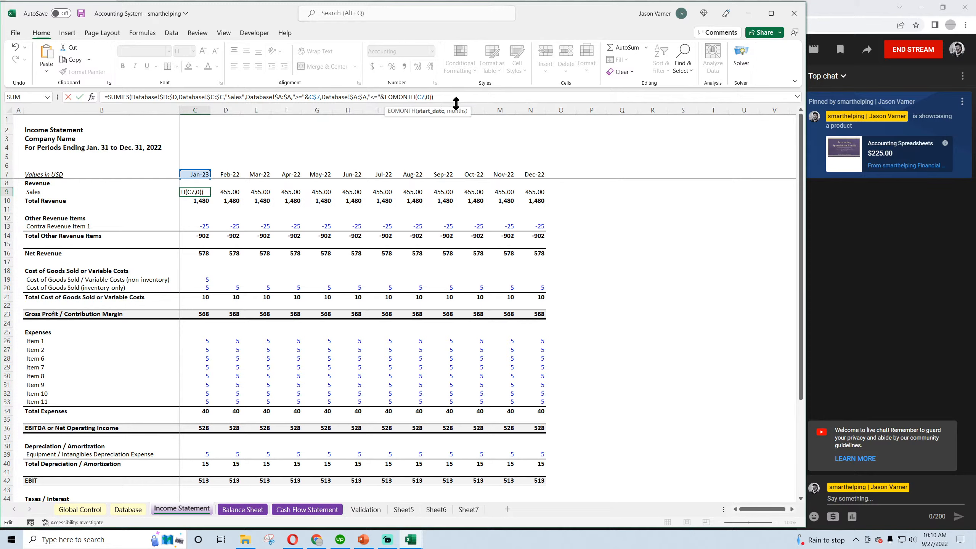
key("Return")
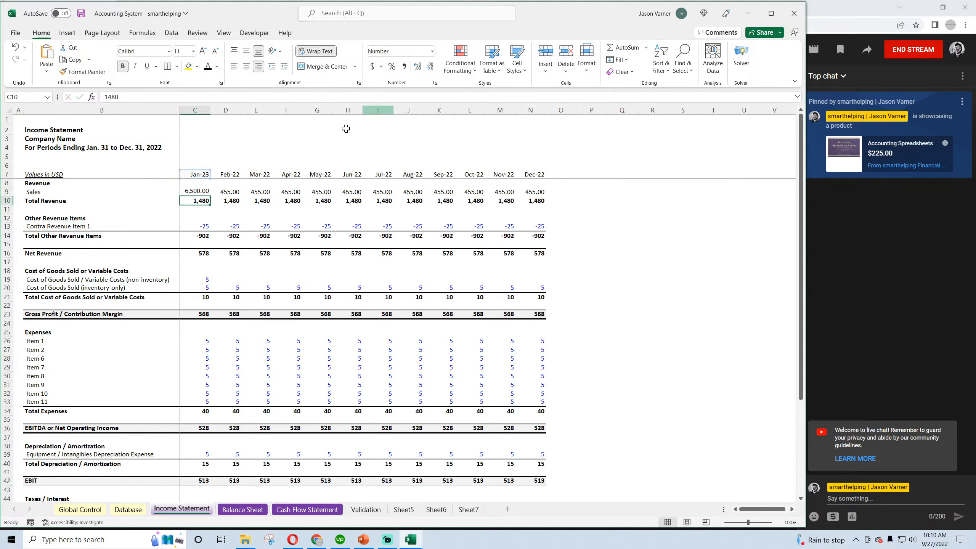
left_click(204, 190)
left_click_drag(209, 196, 534, 200)
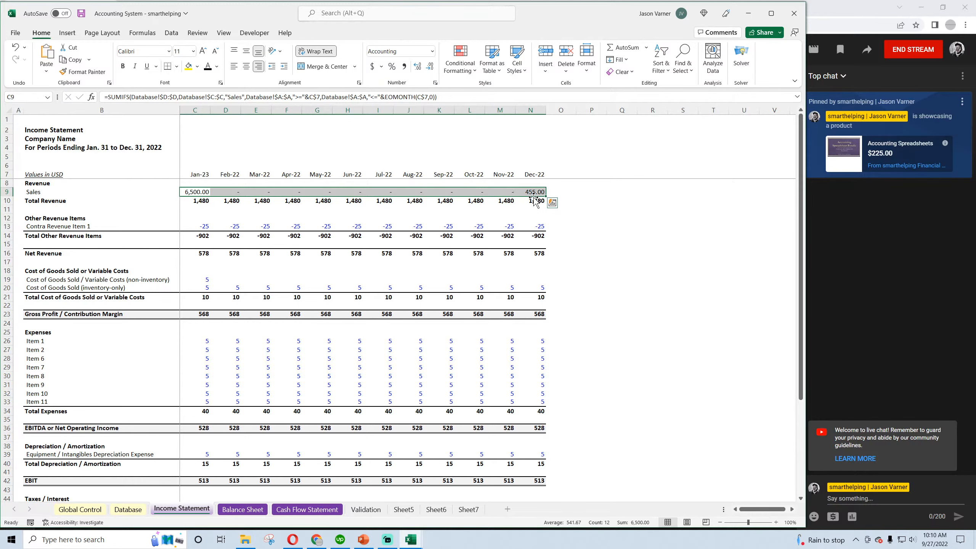
Change the font color of the three category names in C2:C4 of the Validation sheet to black
left_click(364, 509)
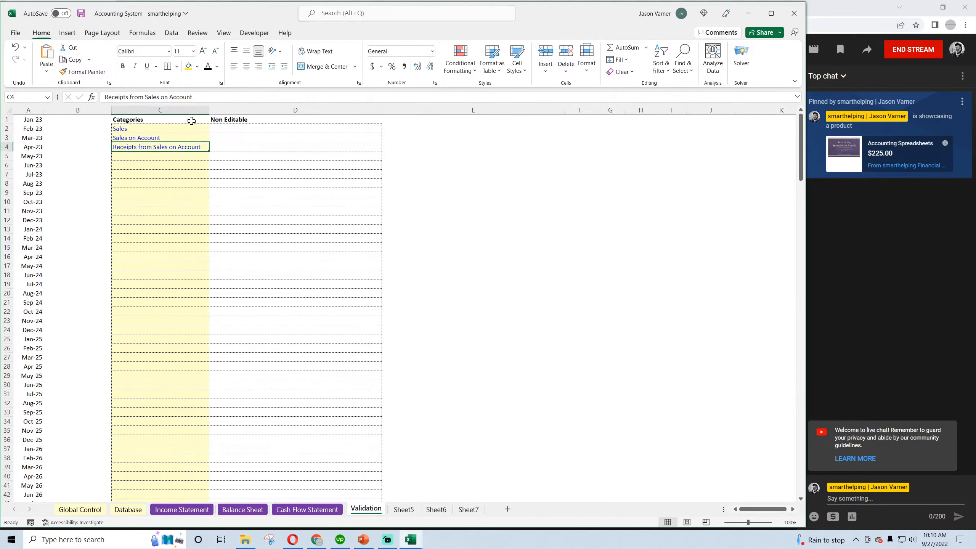
left_click_drag(146, 130, 161, 147)
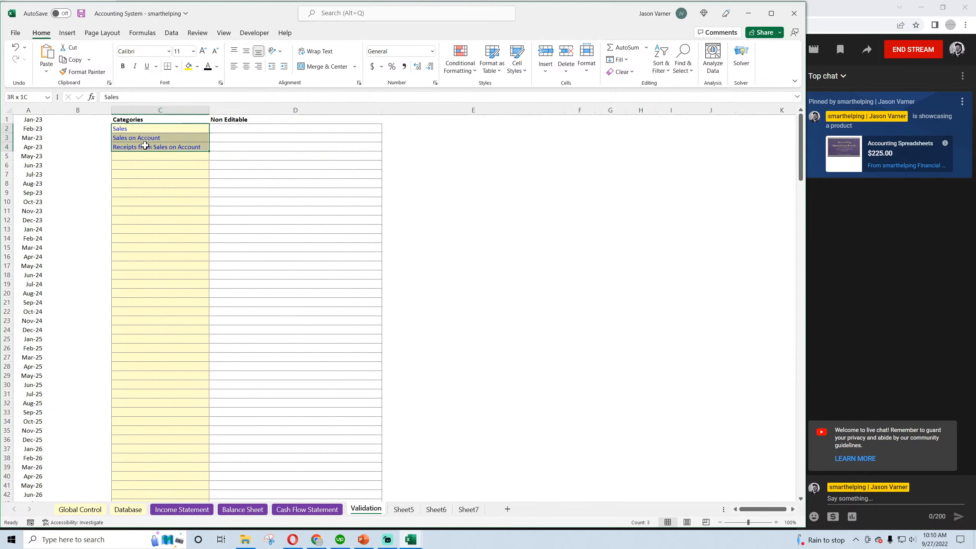
left_click(209, 68)
left_click(148, 137)
left_click(148, 146)
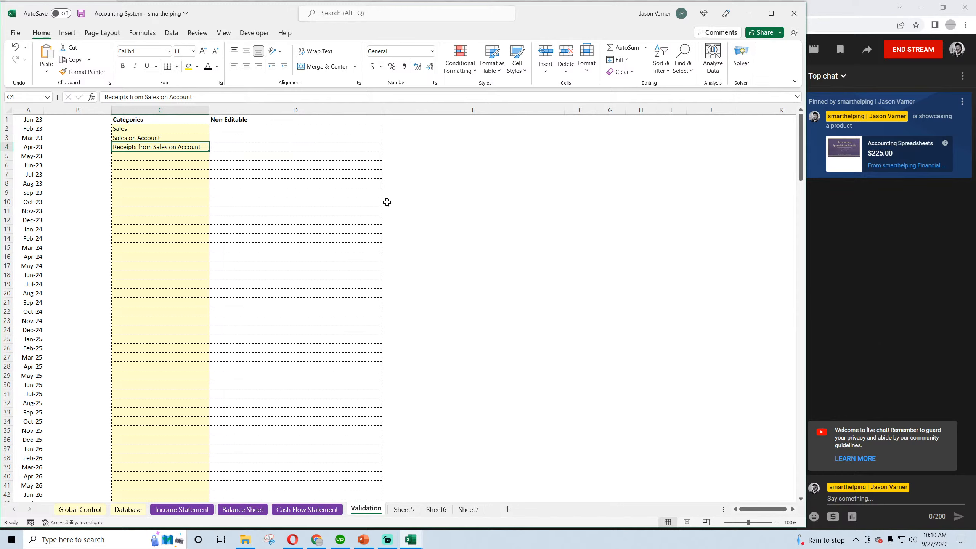
left_click(131, 128)
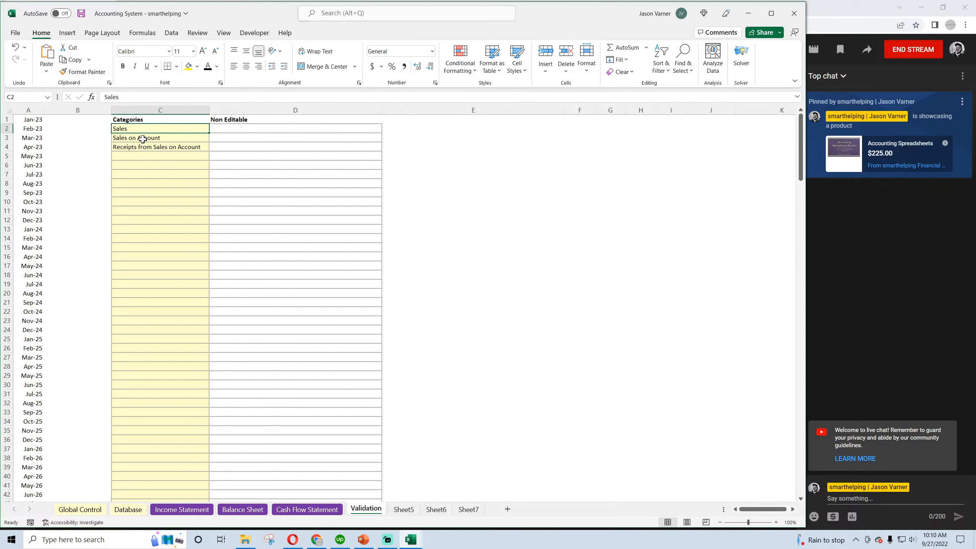
left_click(143, 139)
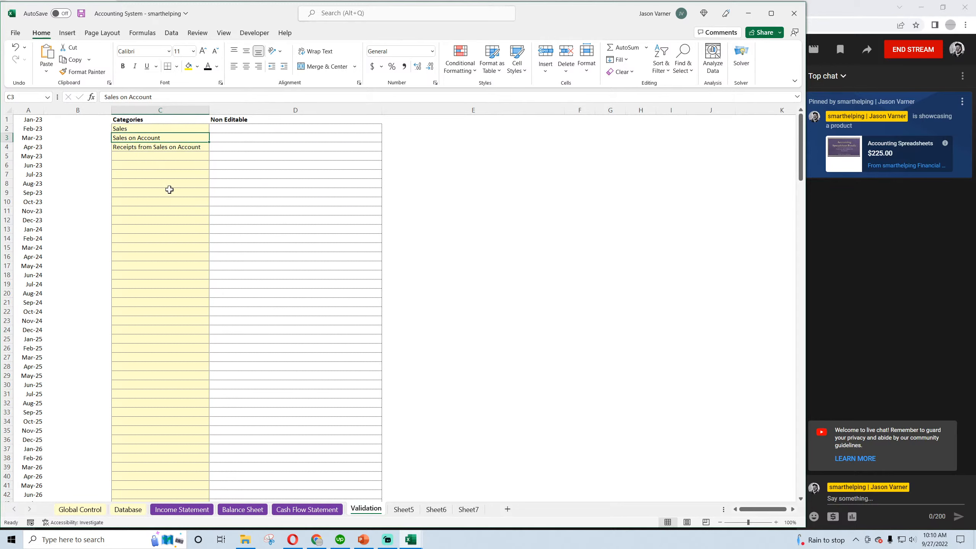
left_click(143, 147)
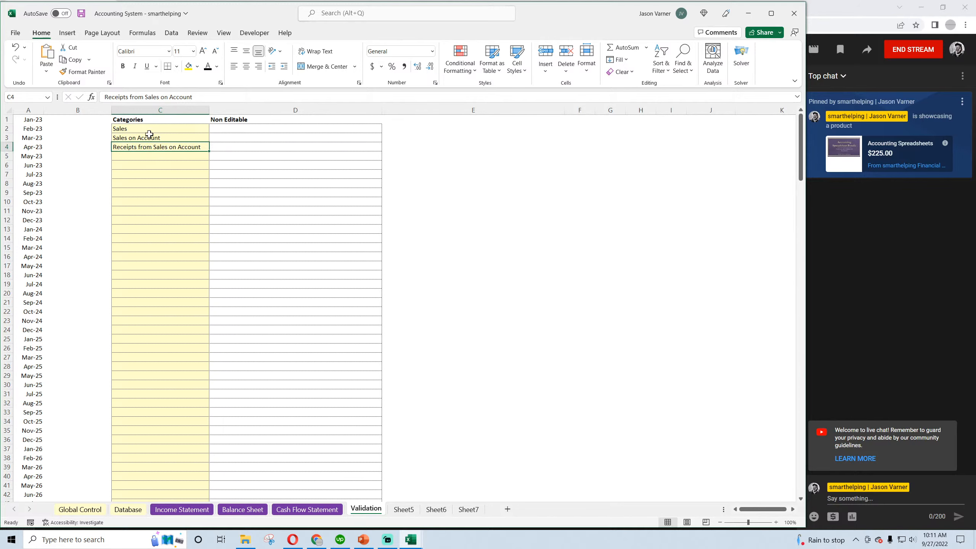
Check the three category names in C2:C4 of the Validation sheet and save the workbook
left_click_drag(148, 129, 144, 143)
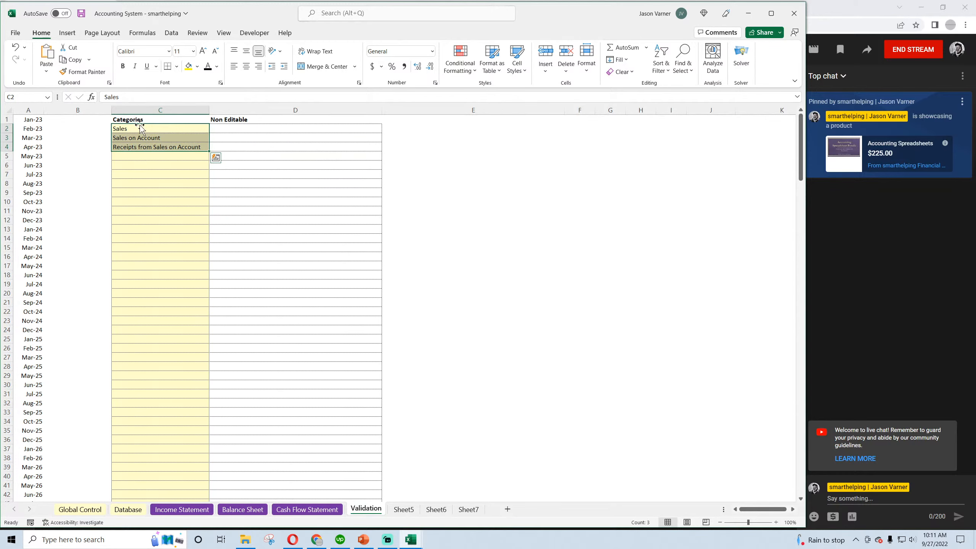
left_click(139, 137)
left_click(137, 147)
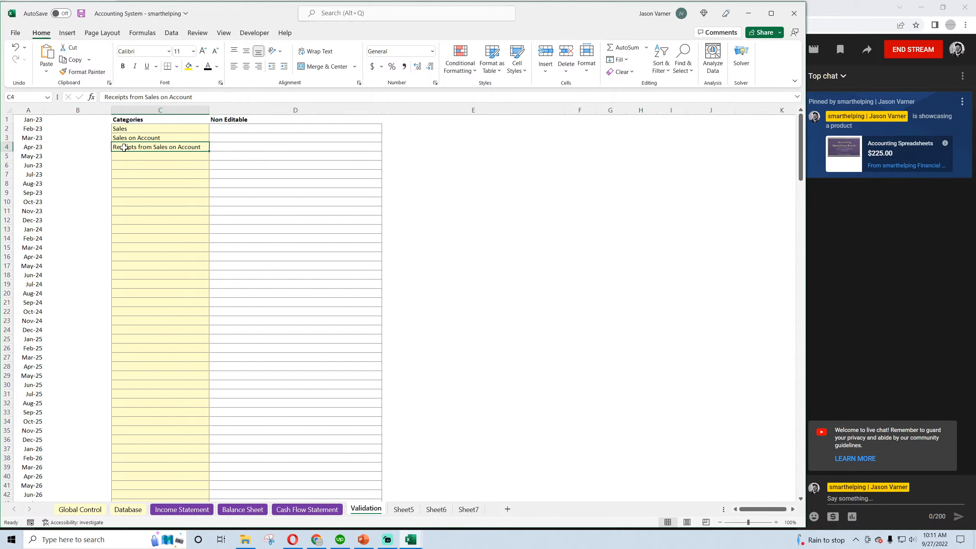
left_click(134, 126)
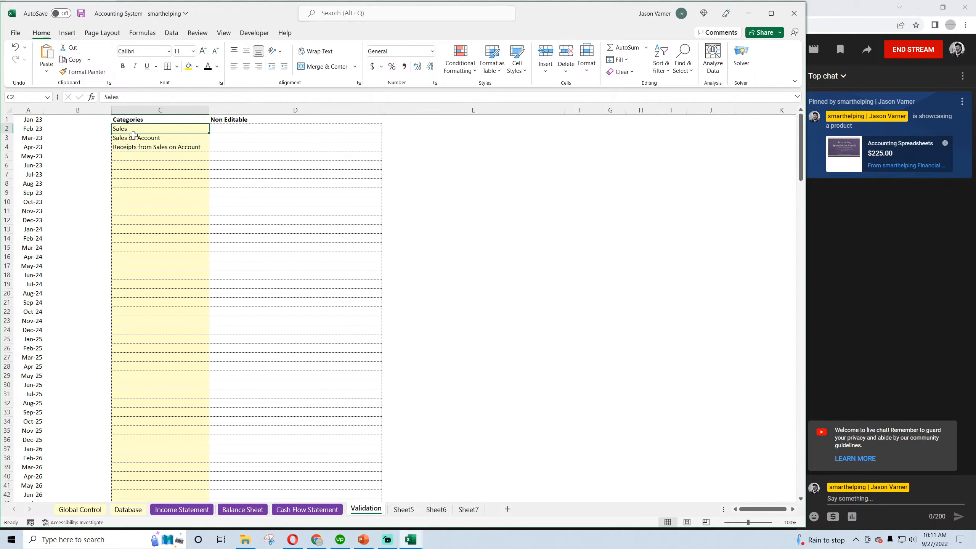
left_click(134, 137)
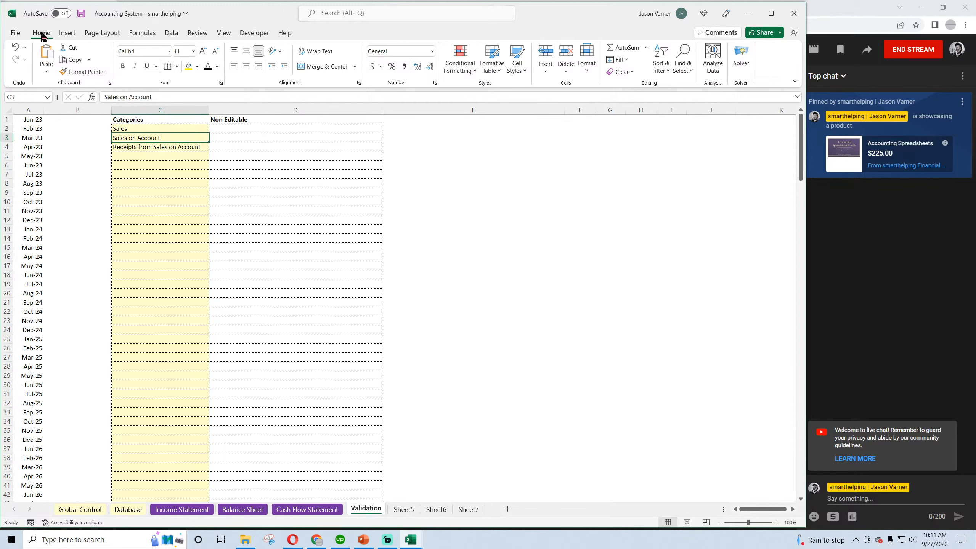
left_click(81, 14)
Examine the descriptions and amounts of the three Database transactions and compare them with the Sales row of the Income Statement
left_click(130, 509)
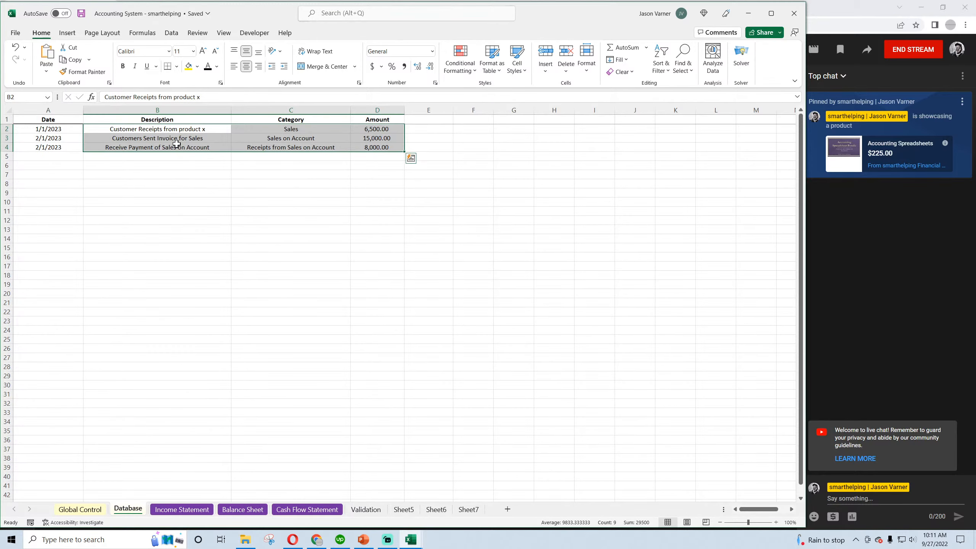
left_click(168, 130)
left_click(175, 138)
left_click(171, 147)
left_click(165, 128)
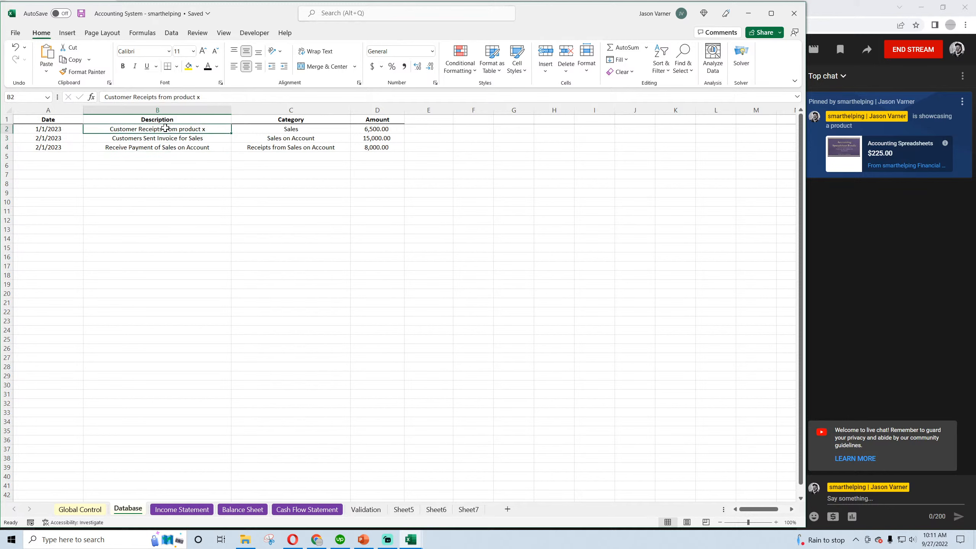
left_click(164, 138)
left_click(165, 147)
left_click(165, 129)
left_click(164, 138)
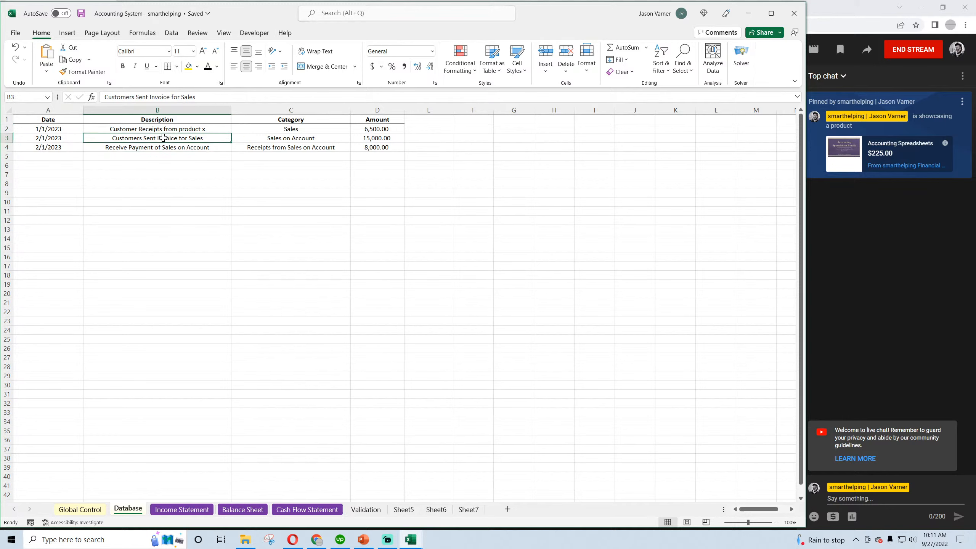
left_click(386, 130)
left_click(378, 139)
left_click(182, 509)
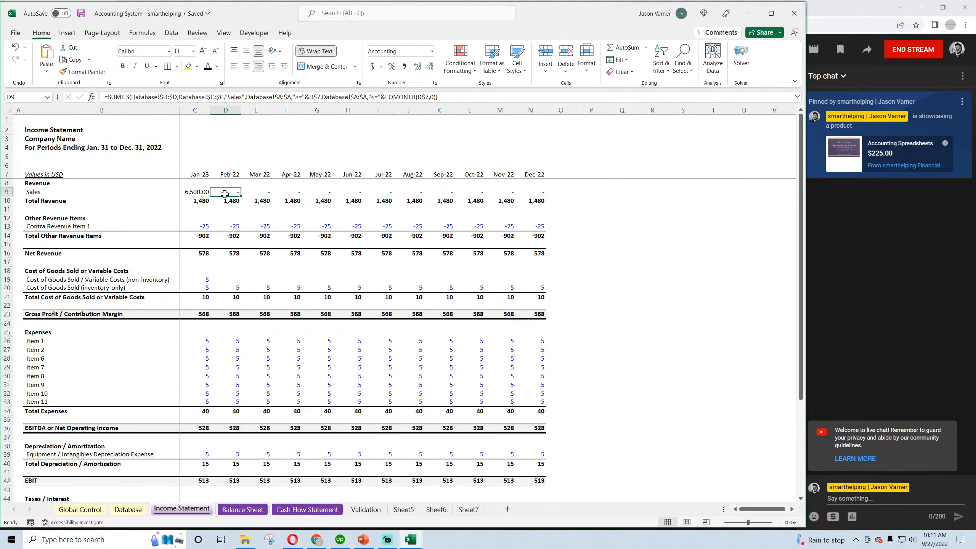
Compare the category names in the Validation sheet with the categories assigned to the three Database transactions
left_click(366, 509)
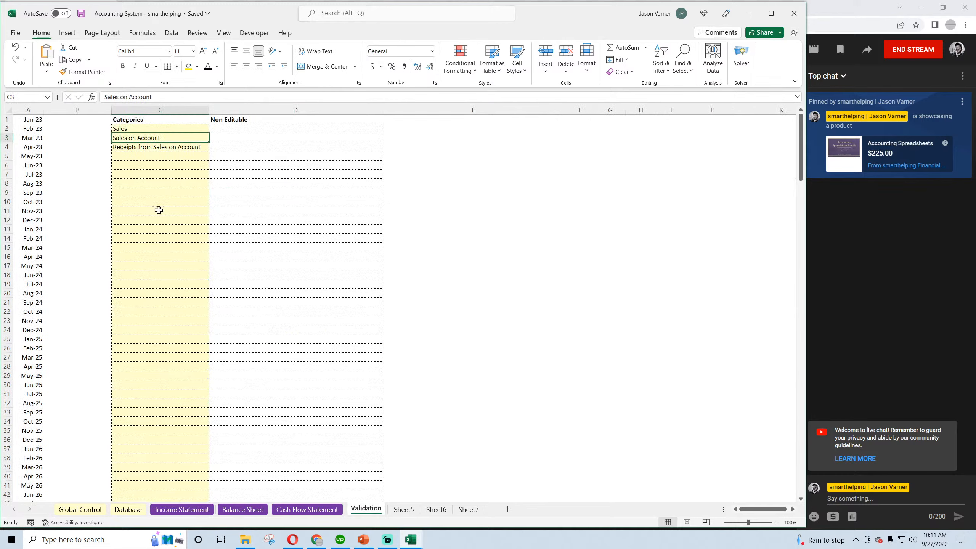
left_click(129, 129)
left_click(128, 138)
left_click(128, 148)
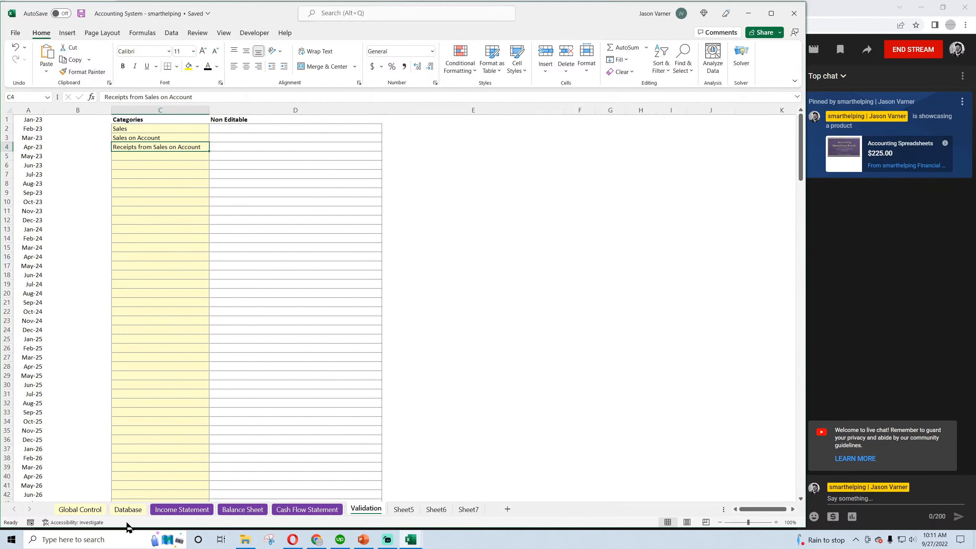
left_click(145, 129)
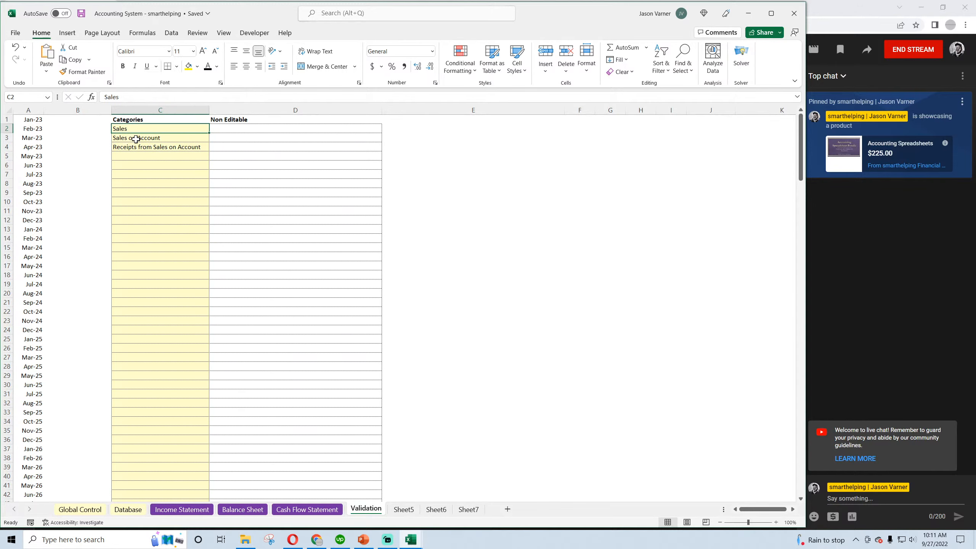
left_click(126, 510)
left_click(298, 129)
left_click(296, 137)
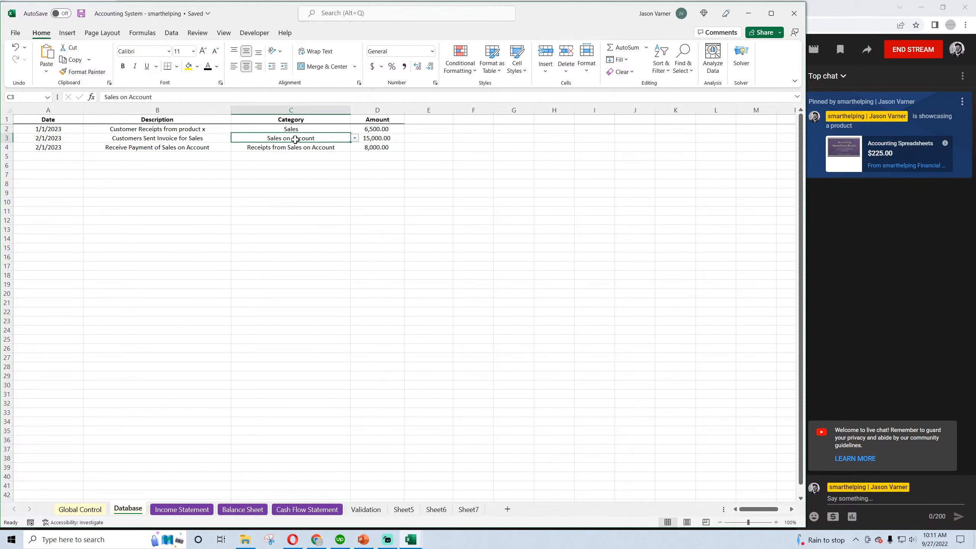
left_click(293, 146)
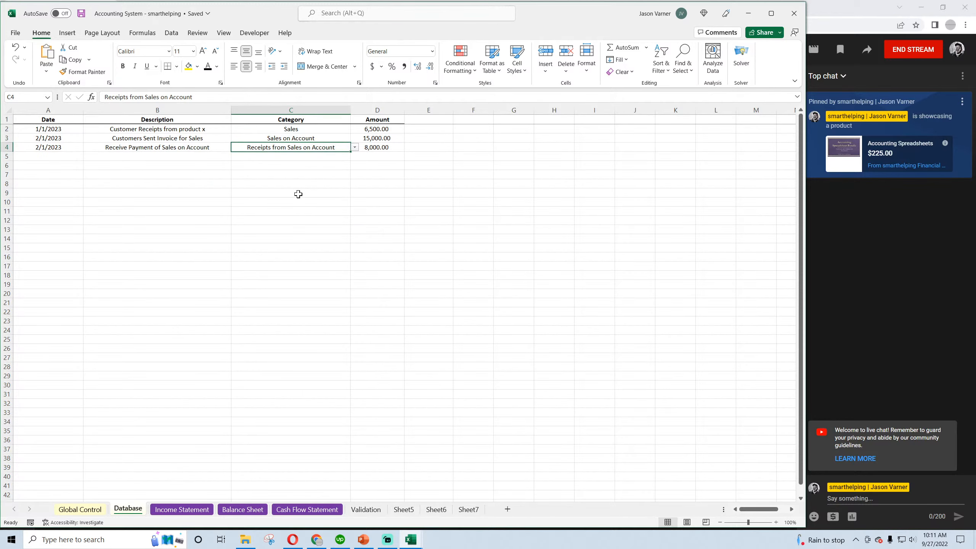
left_click_drag(301, 129, 297, 146)
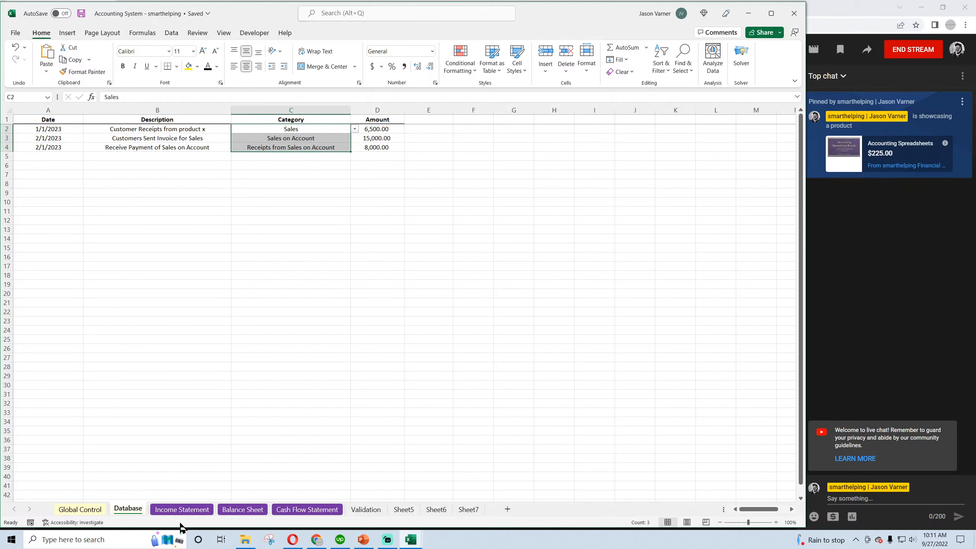
Extend the Income Statement's Sales formula in C9 with a plus sign and a second copy of its SUMIFS expression
left_click(180, 510)
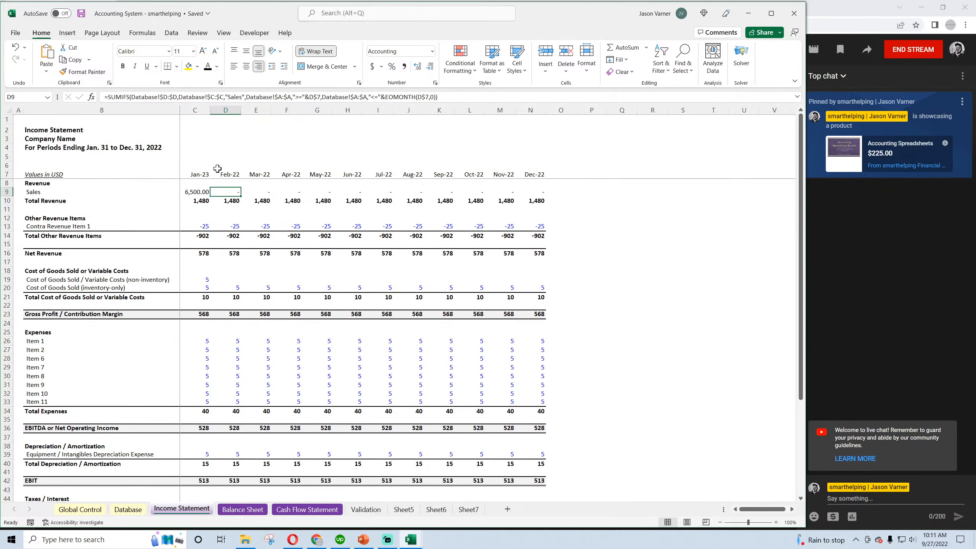
left_click(198, 195)
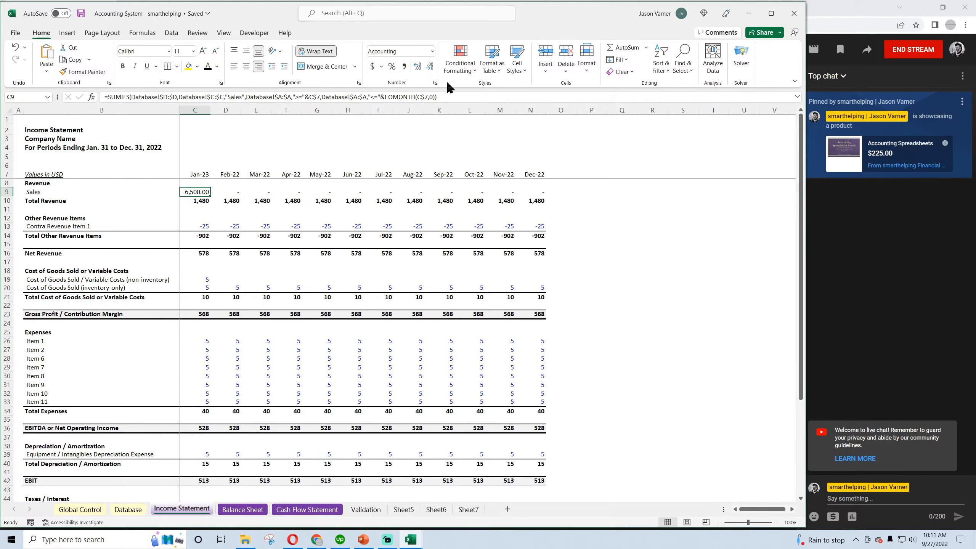
left_click(459, 96)
type("+")
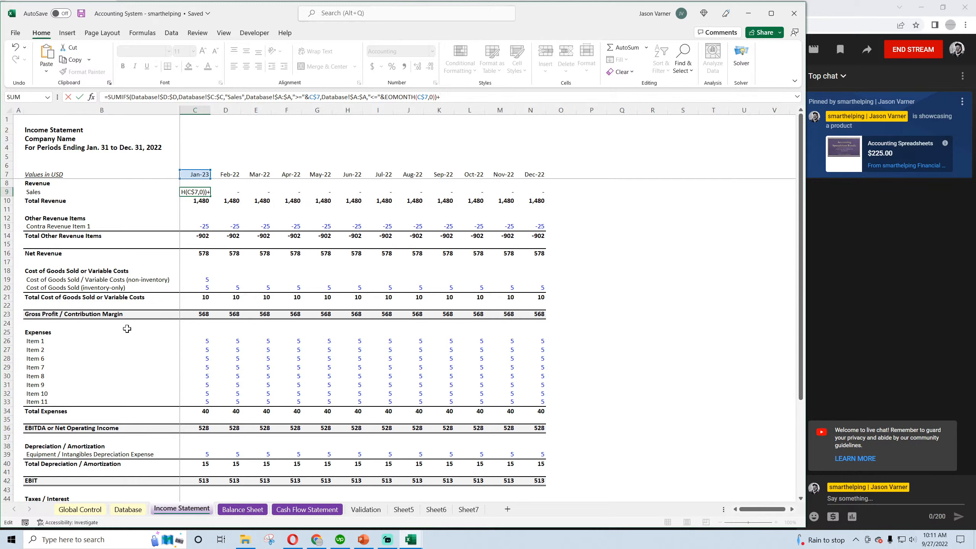
left_click_drag(437, 97, 108, 97)
right_click(109, 97)
left_click(143, 116)
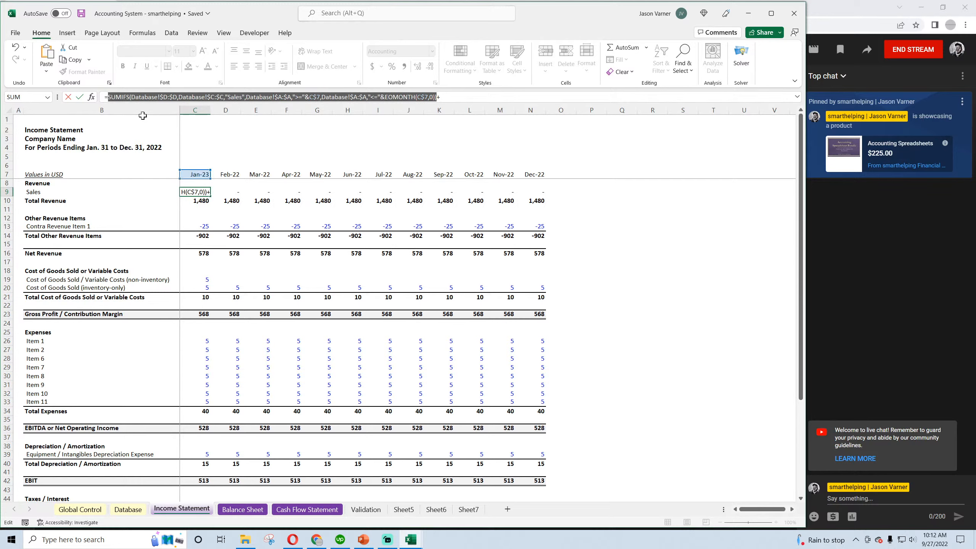
left_click(457, 96)
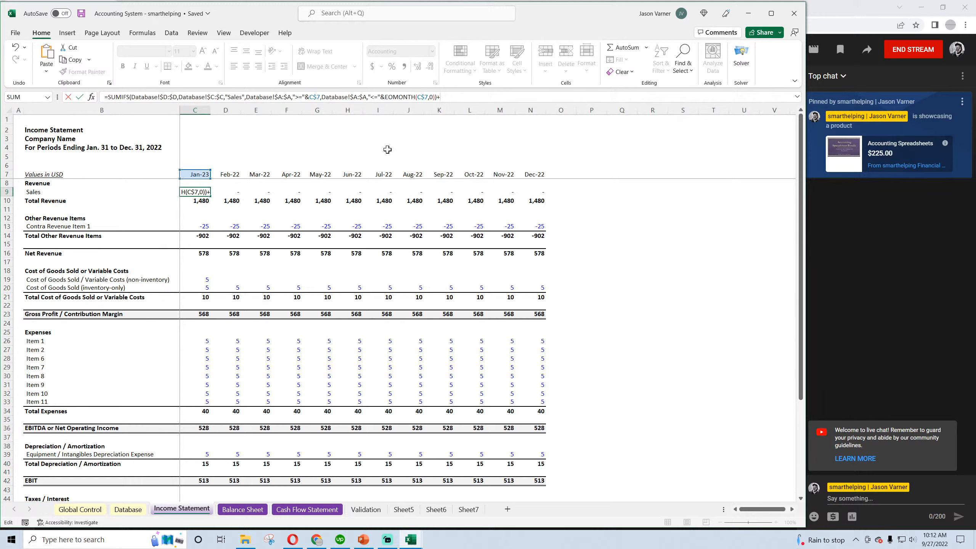
key("ctrl+v")
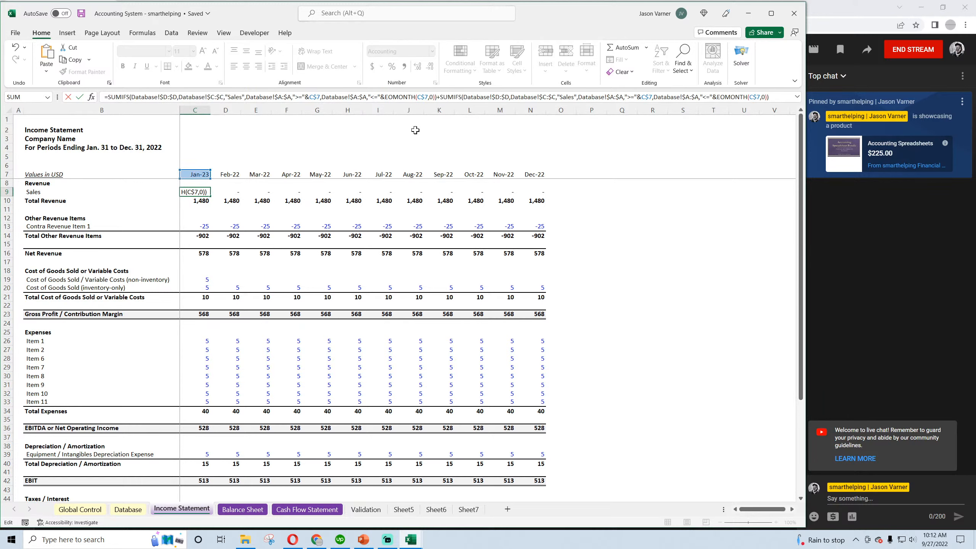
Change the second SUMIFS category criterion in C9 to "Sales on Account" and fill the formula across C9:N9
left_click(574, 96)
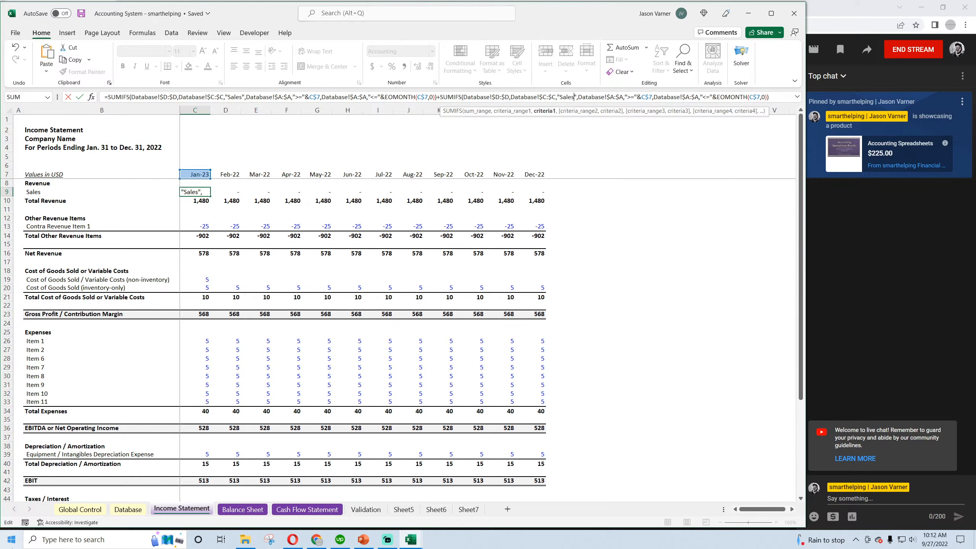
type("on Accoun")
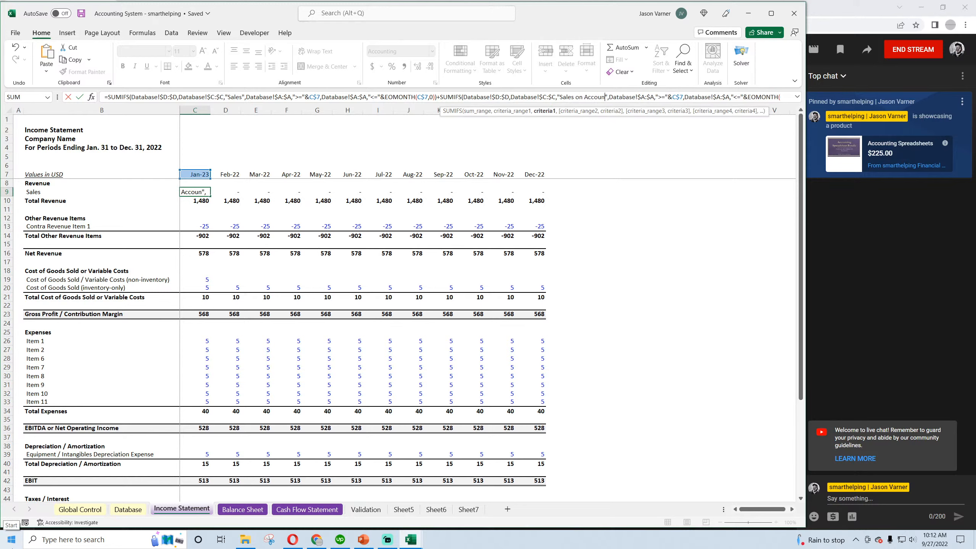
type("t")
key("Return")
left_click(198, 191)
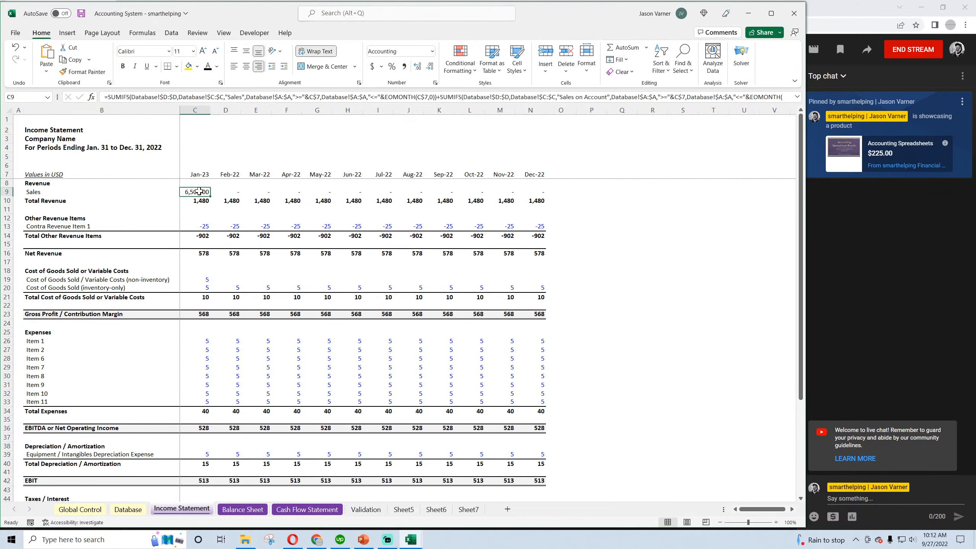
left_click_drag(209, 197, 534, 202)
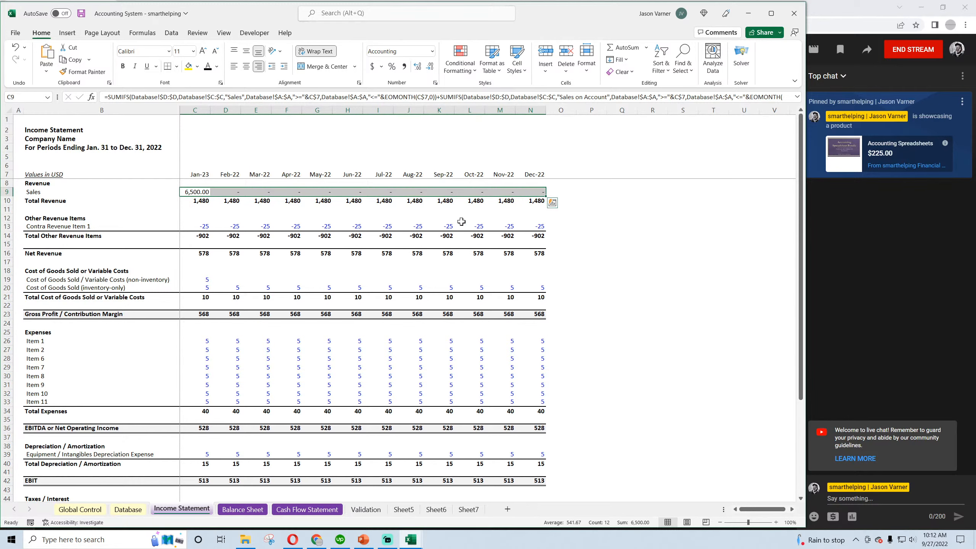
Check the Sales on Account entry in Database, enter =EDATE(C7,1) in Income Statement cell D7, and fill it across to N7
left_click(128, 508)
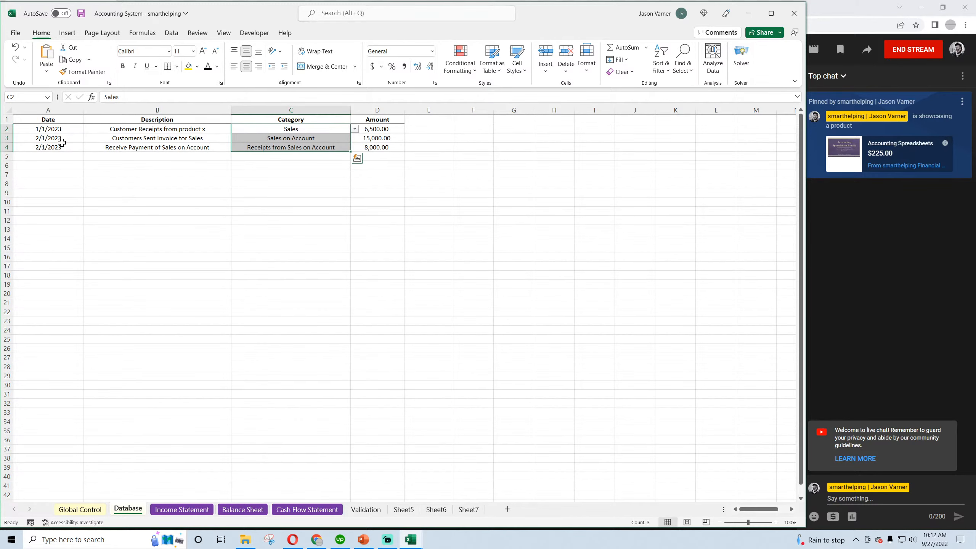
left_click(292, 140)
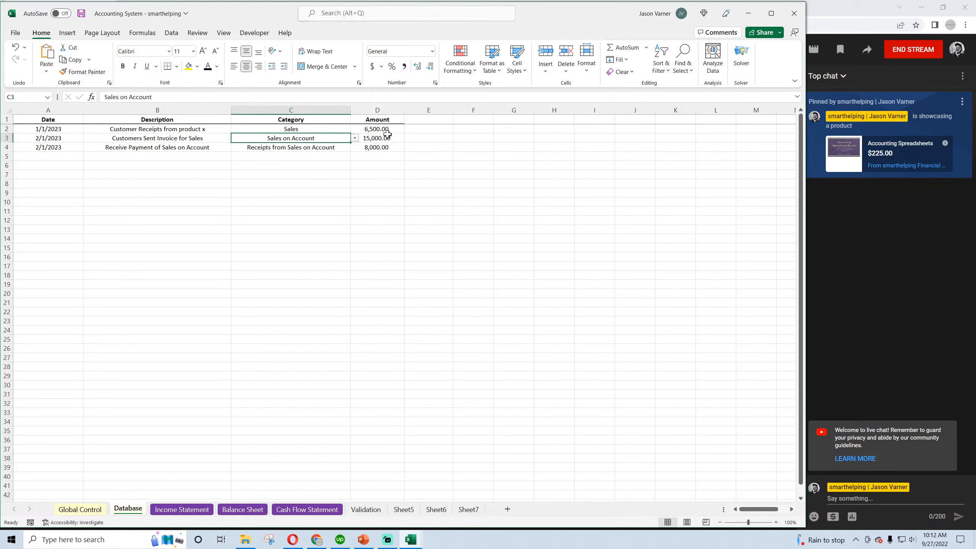
left_click(182, 510)
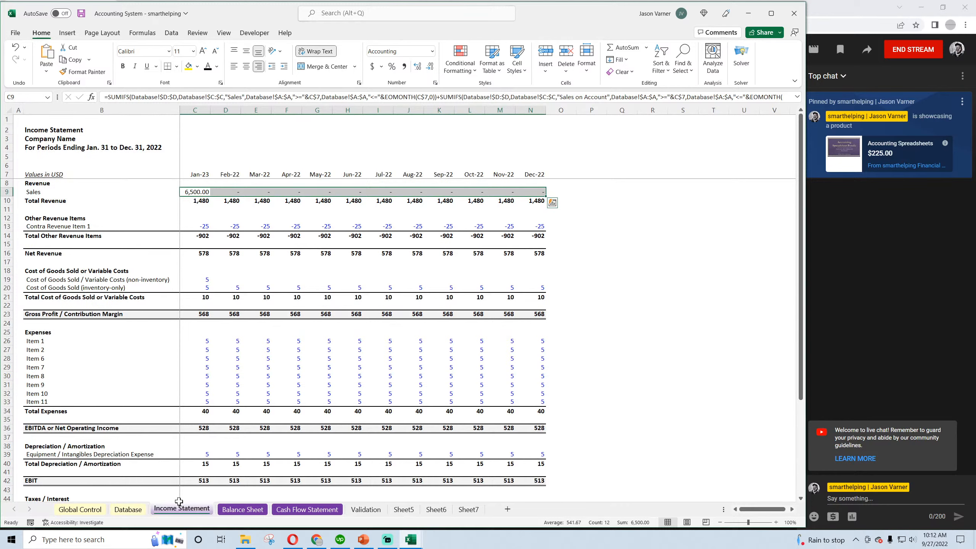
left_click(232, 174)
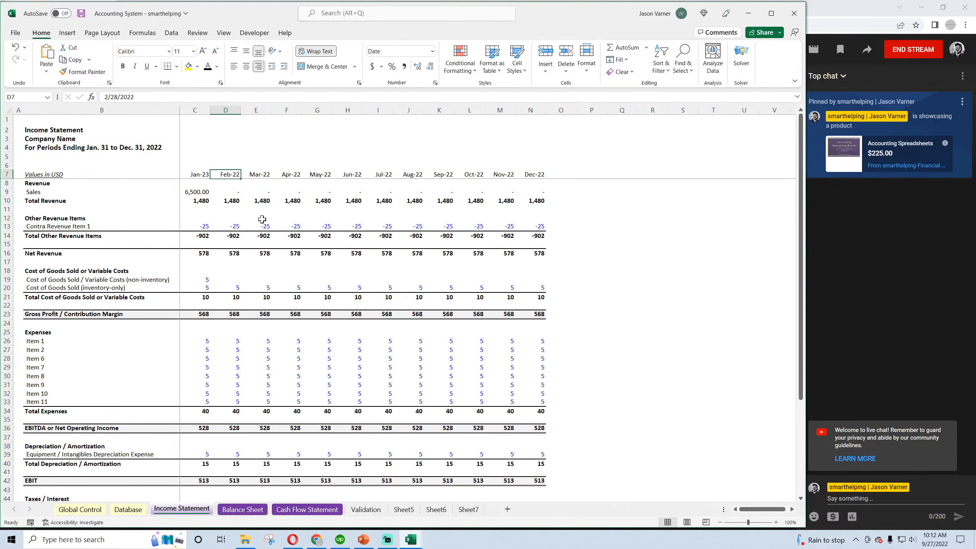
type("=edate(")
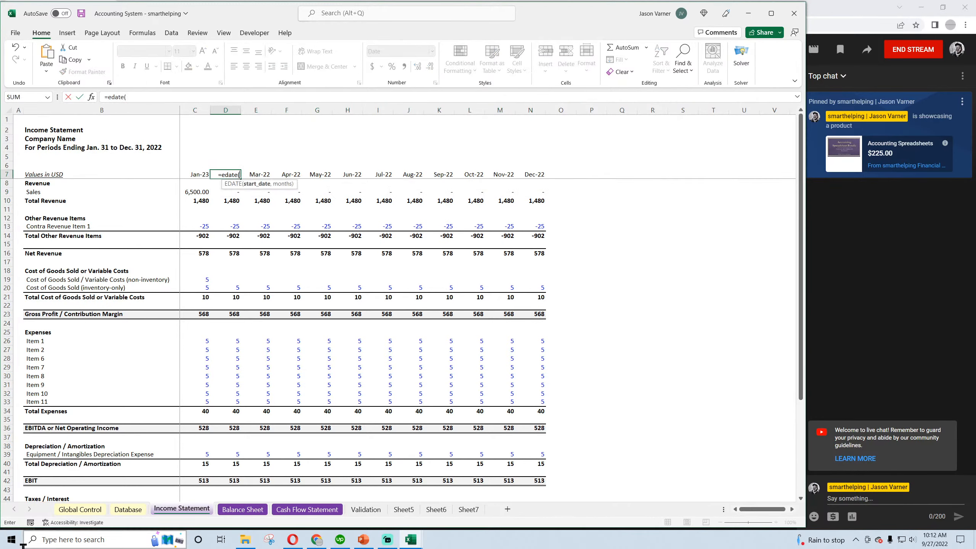
type("c7,1)")
key("Return")
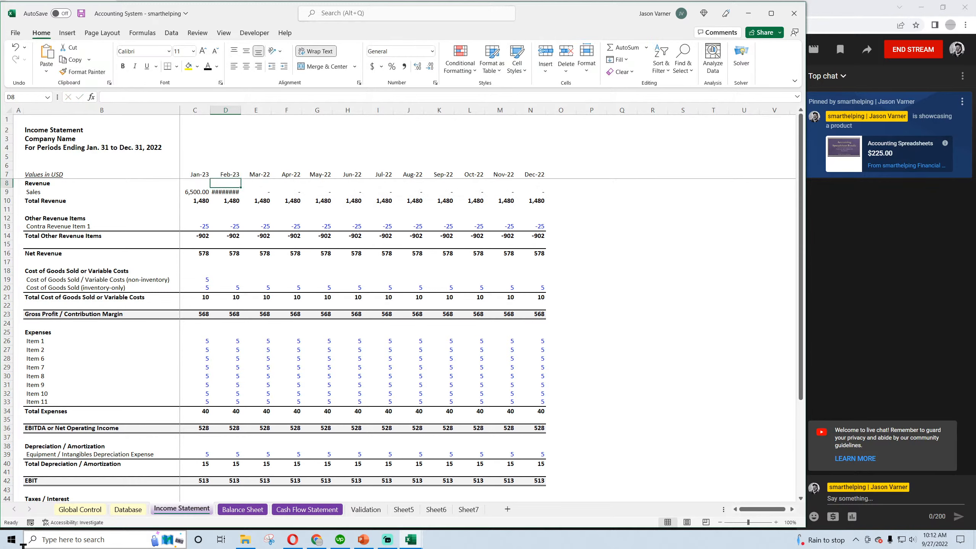
left_click(237, 173)
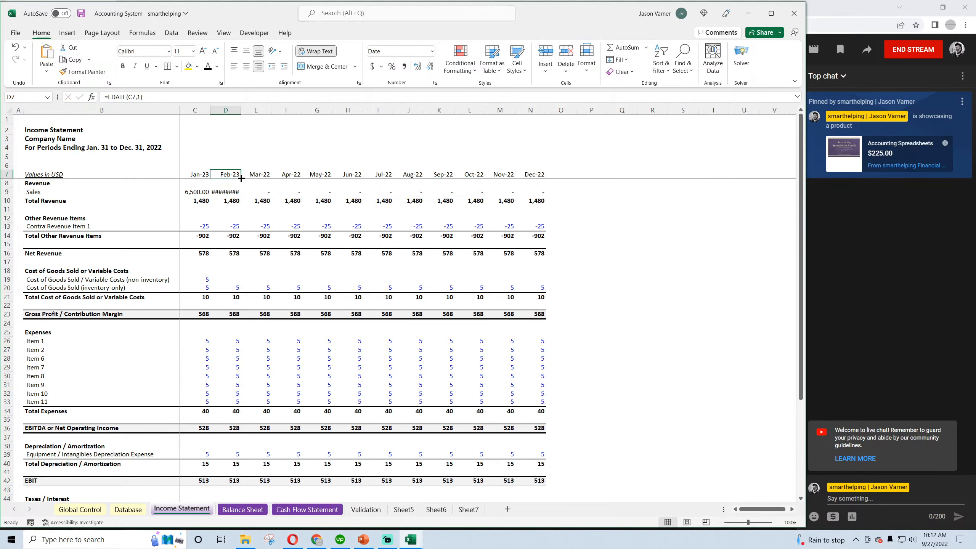
left_click_drag(241, 178, 540, 180)
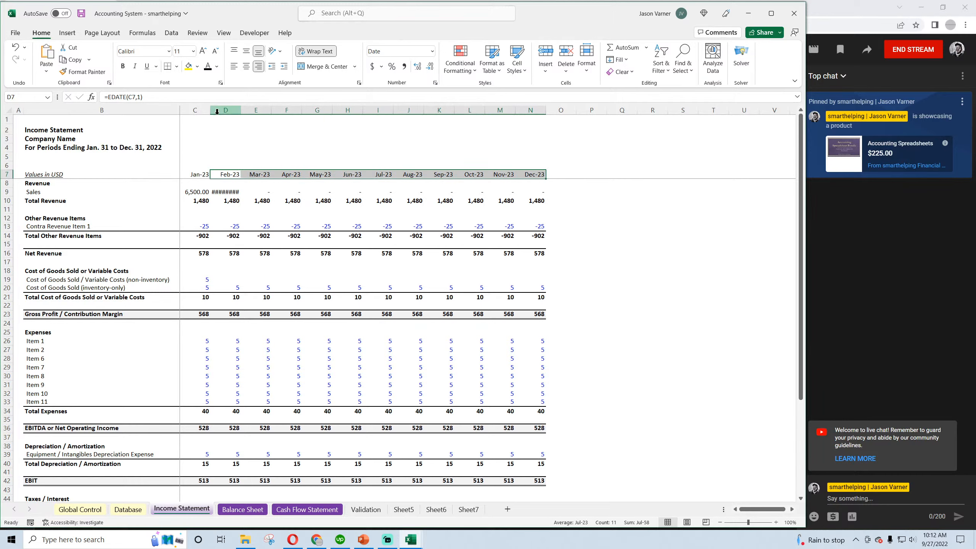
Set the width of the Income Statement's month columns C through N to 15
left_click_drag(195, 110, 516, 117)
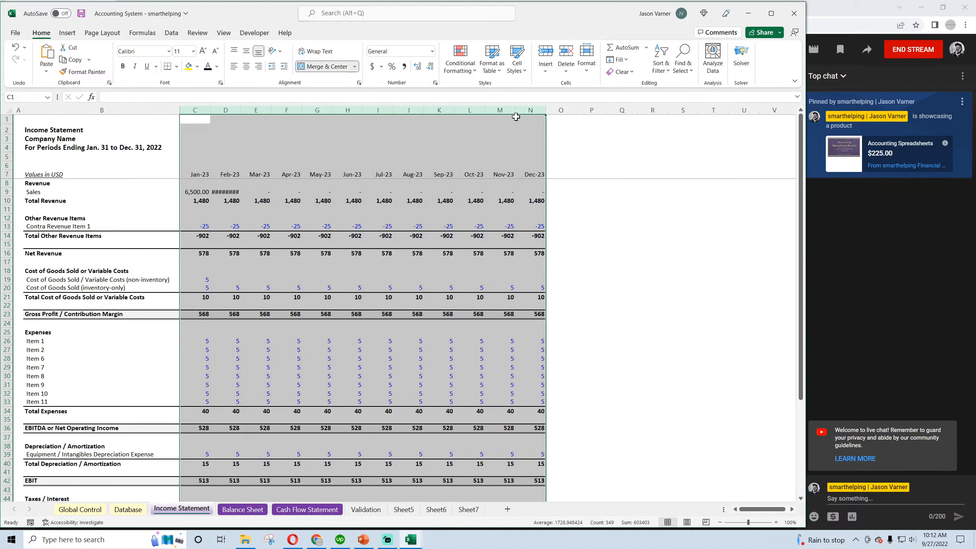
right_click(500, 112)
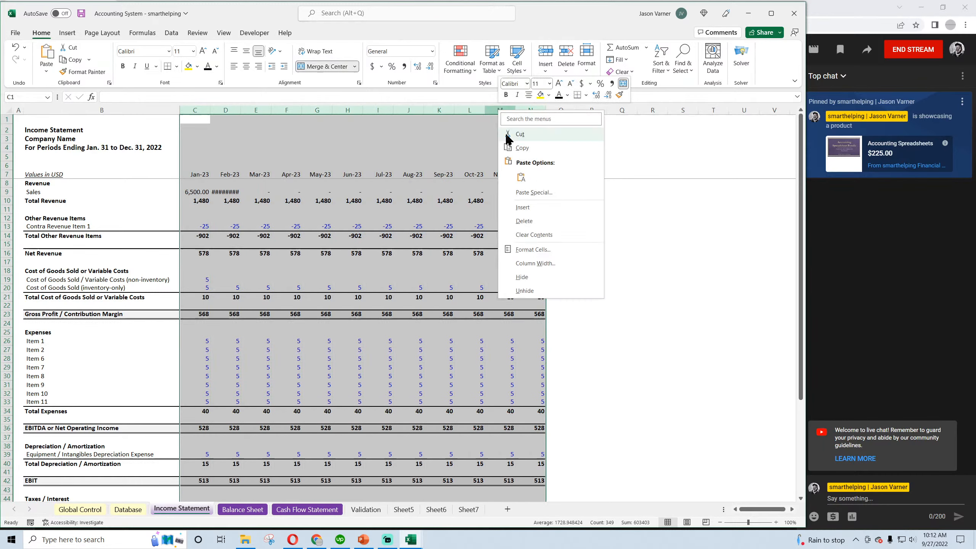
left_click(543, 264)
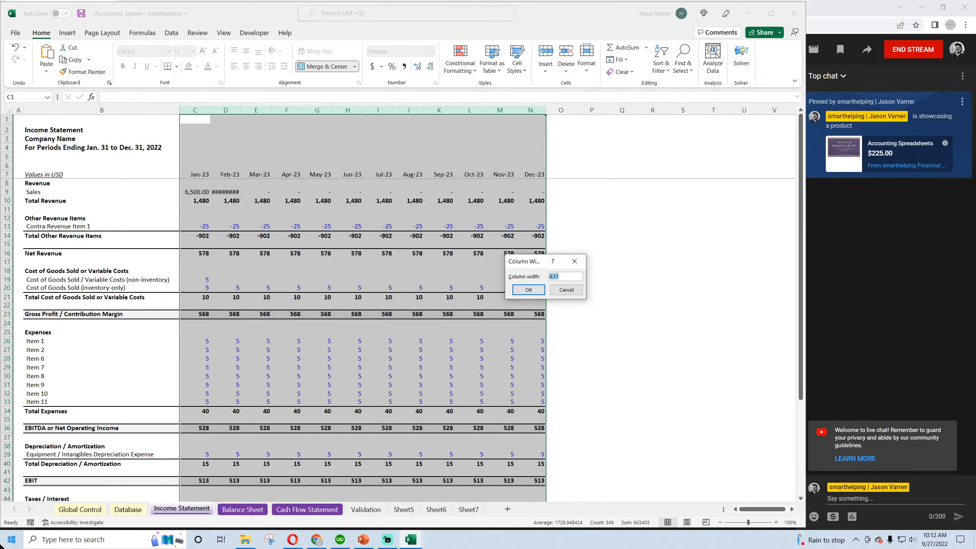
type("15")
key("Return")
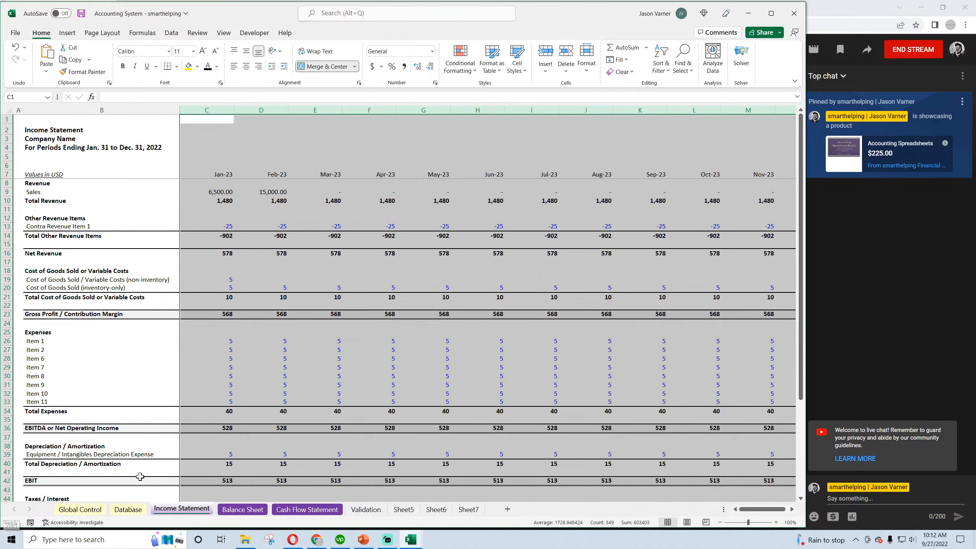
left_click(720, 522)
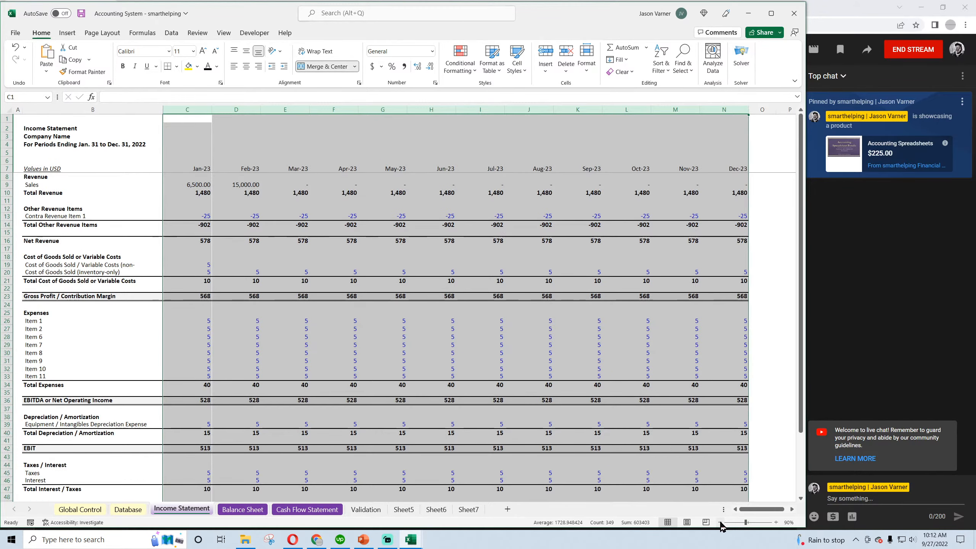
Check the January and February Sales formulas in C9 and D9, and save the workbook
left_click(261, 333)
left_click(198, 185)
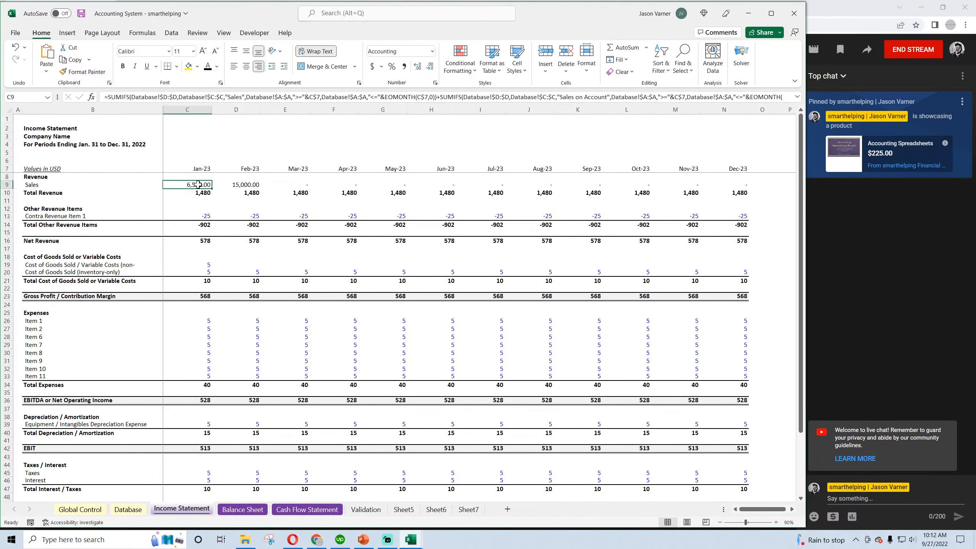
left_click(243, 181)
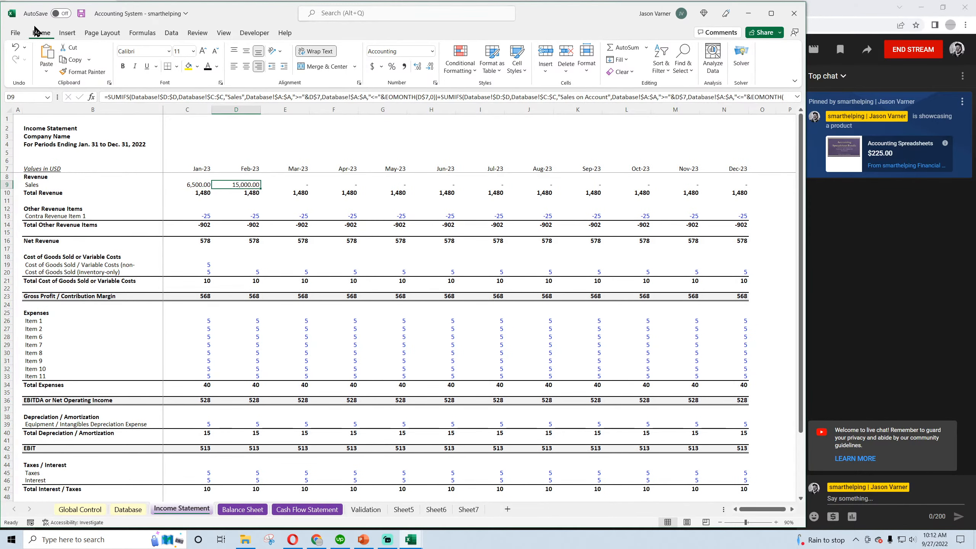
left_click(82, 14)
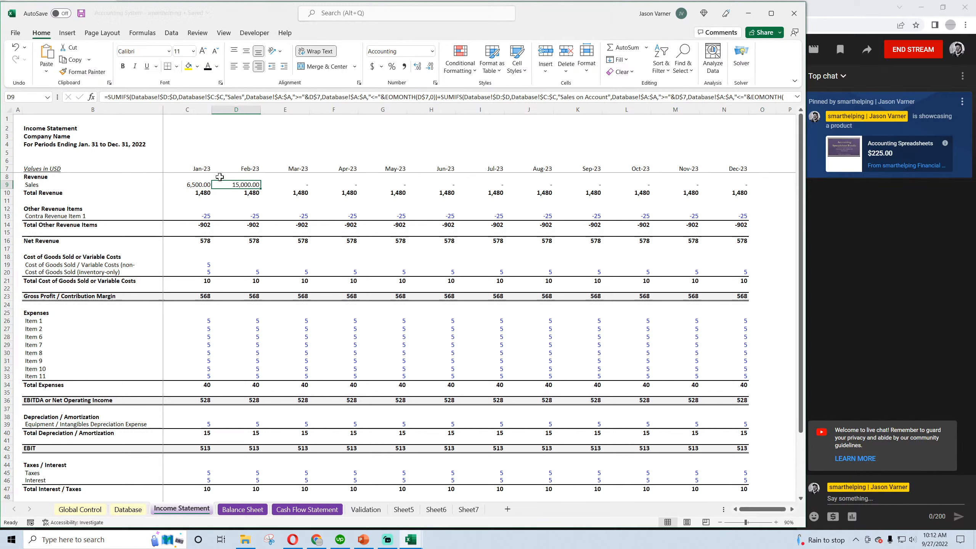
Review the sales, invoice and payment receipt rows in the Database sheet, and return to the Income Statement
left_click(127, 509)
left_click(303, 148)
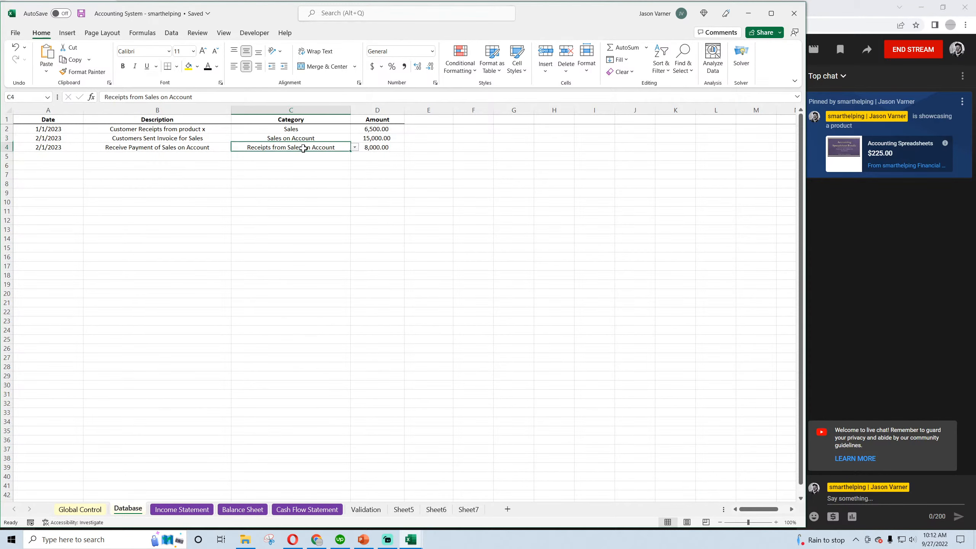
left_click_drag(383, 147, 27, 148)
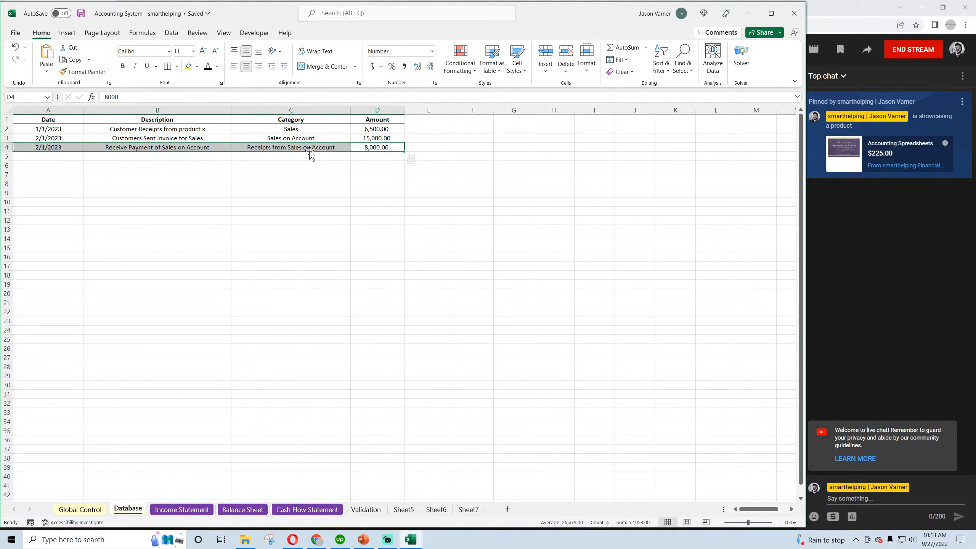
left_click_drag(383, 128, 56, 138)
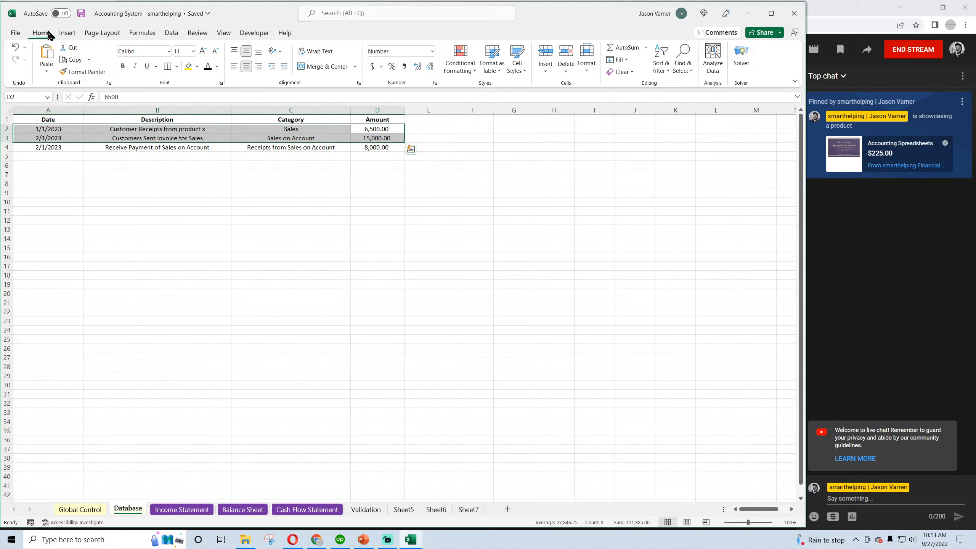
left_click(80, 14)
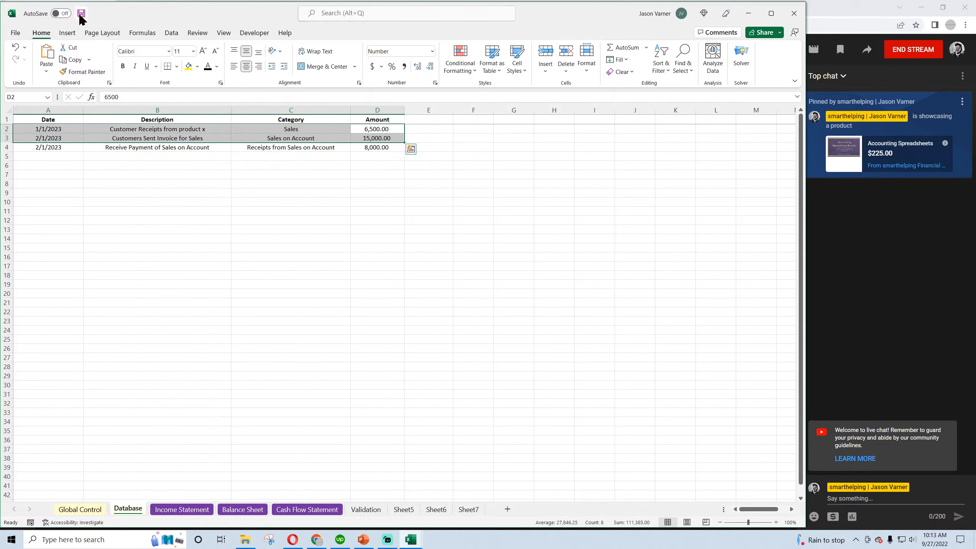
left_click(381, 147)
left_click_drag(381, 147, 67, 148)
left_click(371, 147)
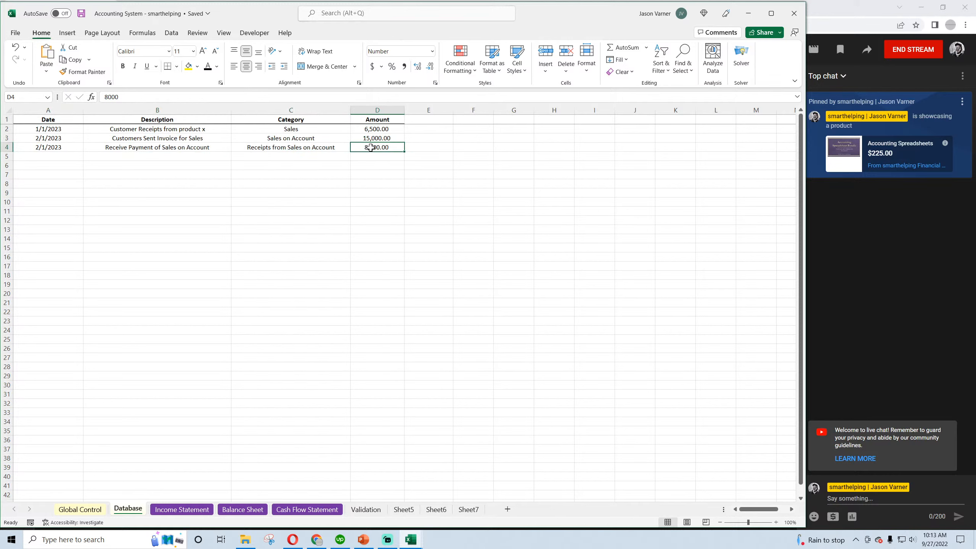
left_click_drag(379, 138, 61, 137)
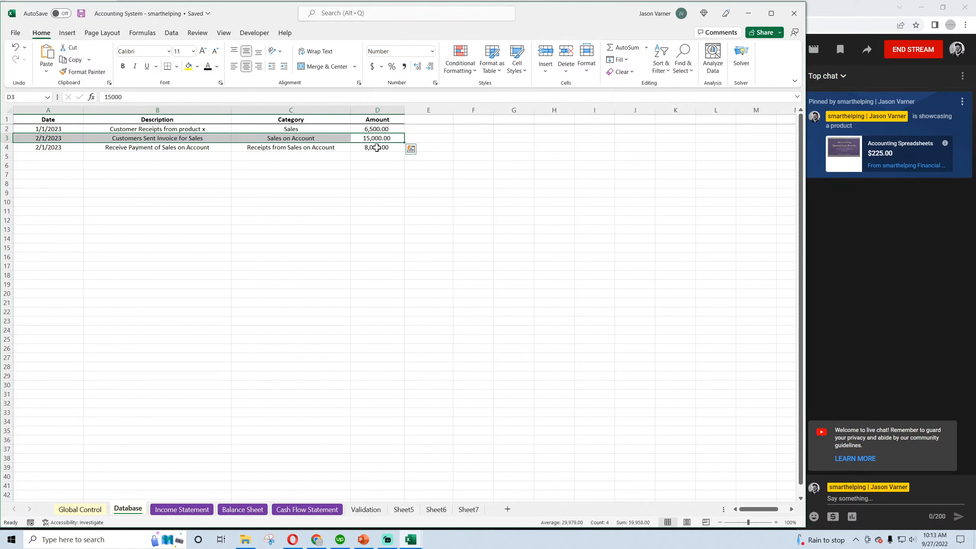
left_click_drag(379, 138, 46, 134)
left_click_drag(49, 138, 359, 136)
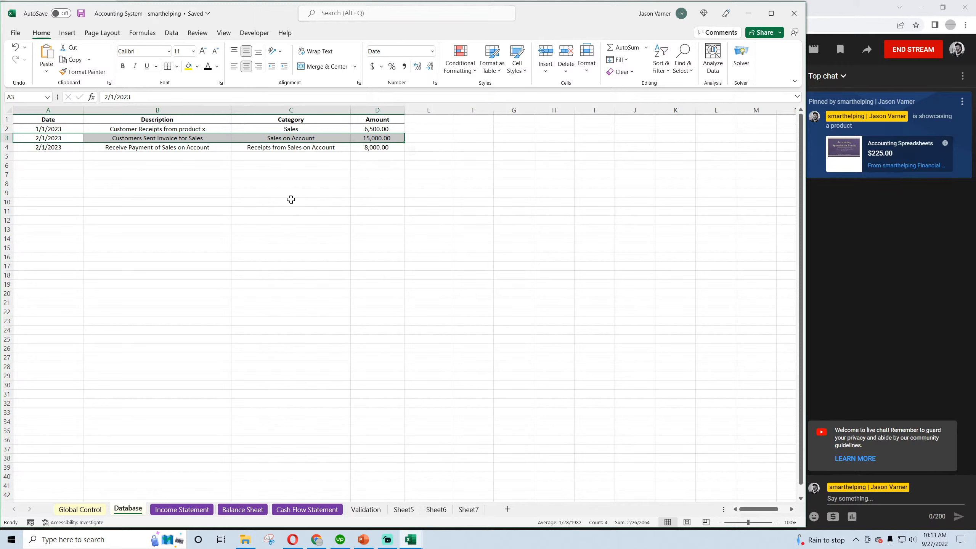
left_click(283, 147)
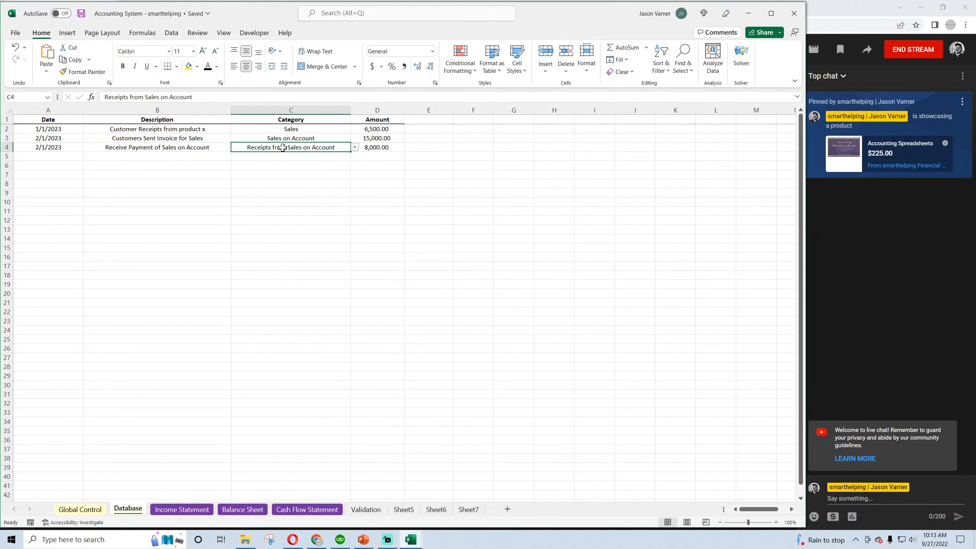
left_click_drag(363, 150, 74, 147)
left_click_drag(370, 146, 68, 149)
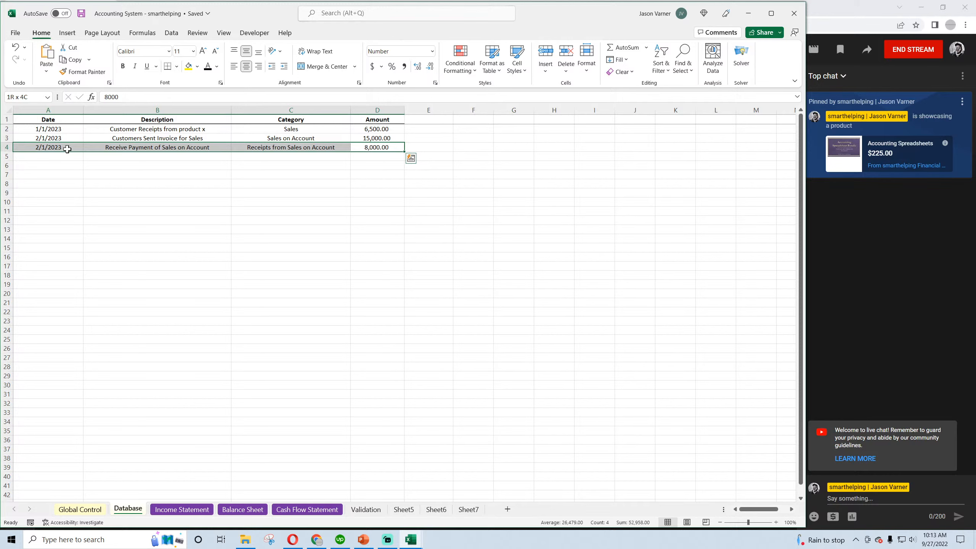
left_click(172, 510)
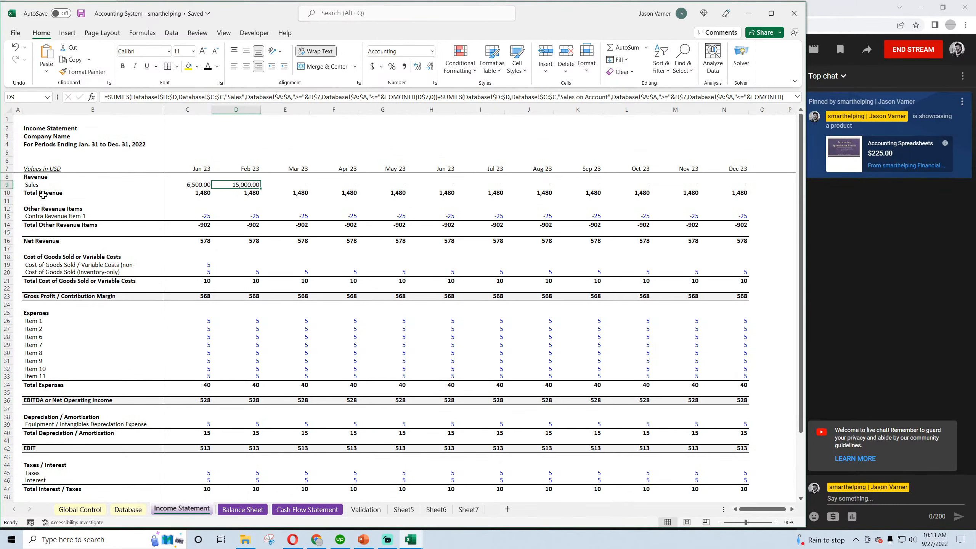
left_click_drag(43, 195, 721, 194)
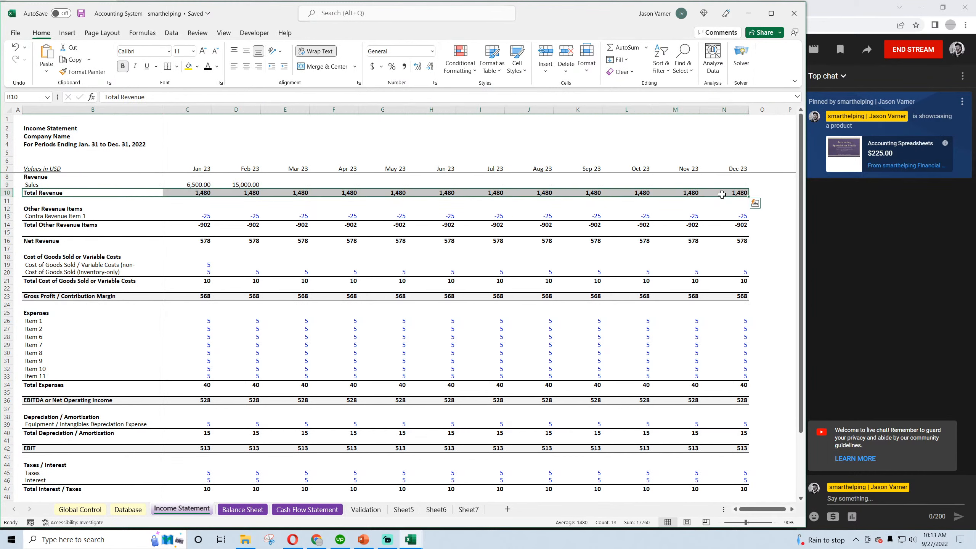
left_click(176, 66)
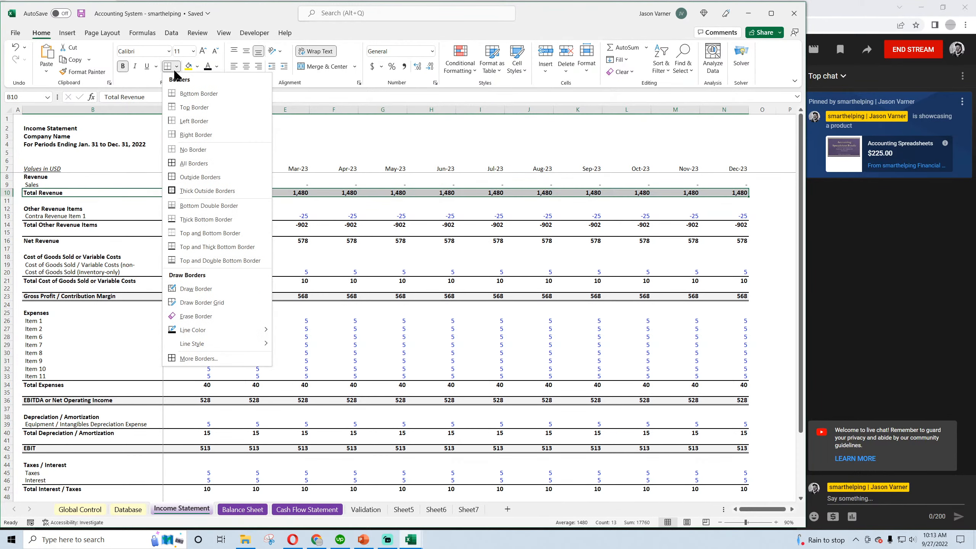
left_click(92, 189)
left_click(59, 232)
Apply a Thick Bottom Border to the Sales row B9:N9 of the Income Statement and save the workbook
left_click(32, 183)
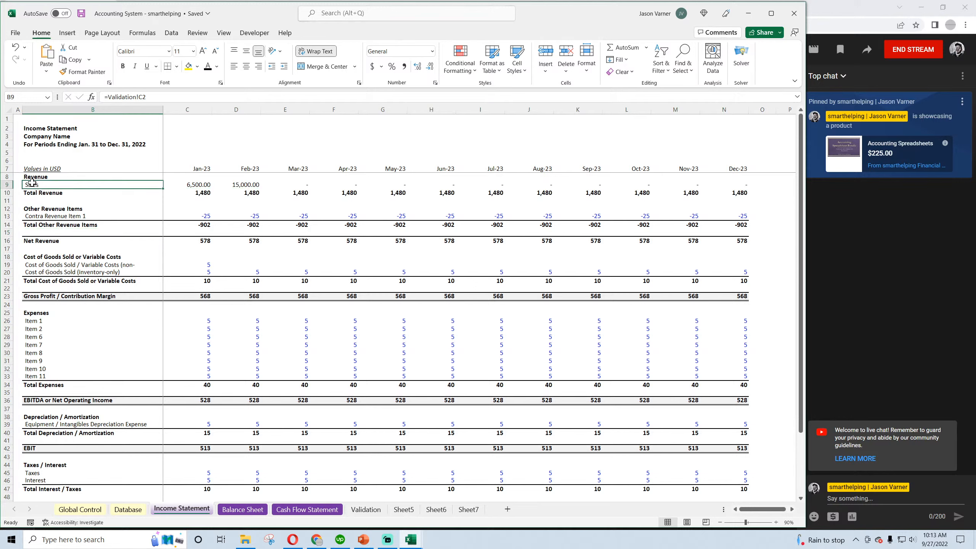
left_click_drag(32, 184, 741, 184)
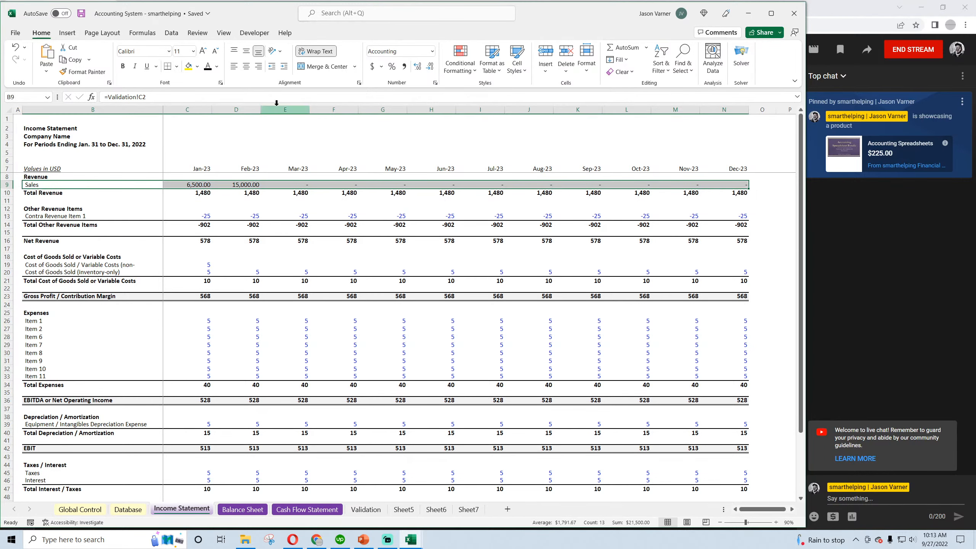
left_click(176, 66)
left_click(188, 221)
left_click(213, 233)
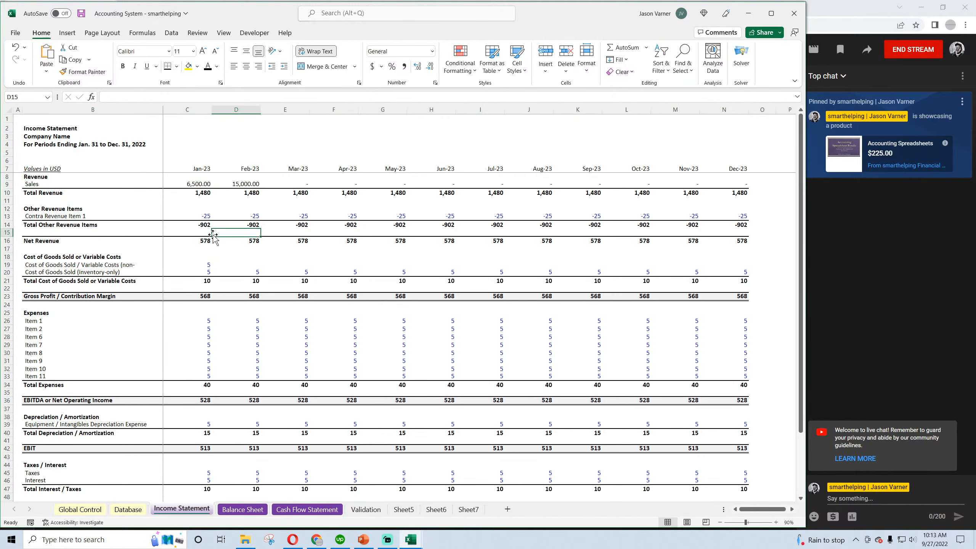
left_click(82, 13)
Inspect the Total Revenue cells C10 to E10 in the Income Statement and the label column of the Balance Sheet
left_click(206, 193)
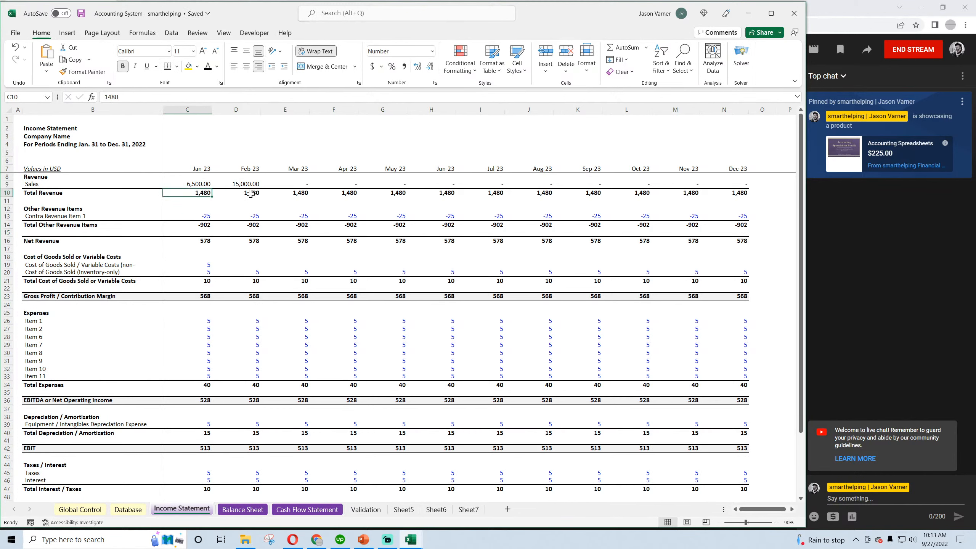
left_click(250, 193)
left_click(294, 193)
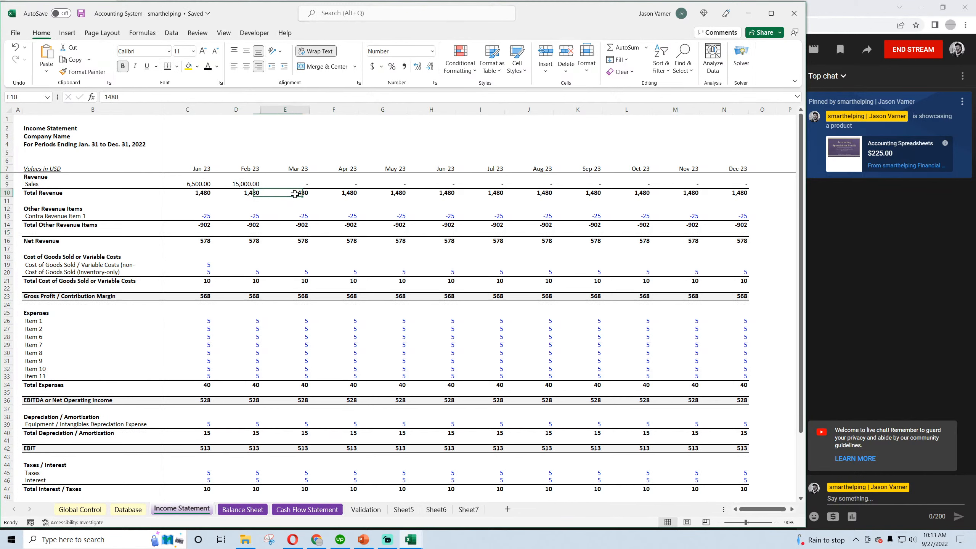
left_click(243, 509)
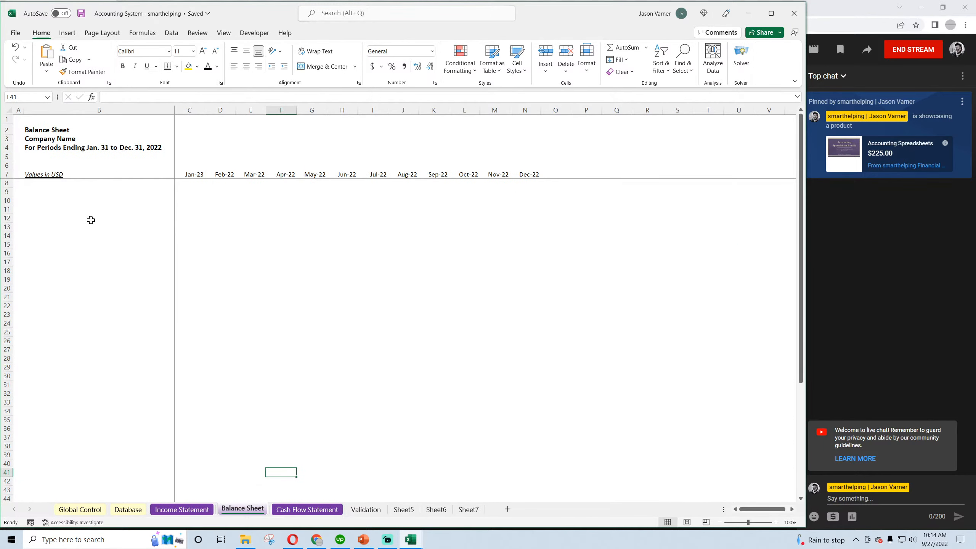
left_click(35, 183)
left_click(42, 201)
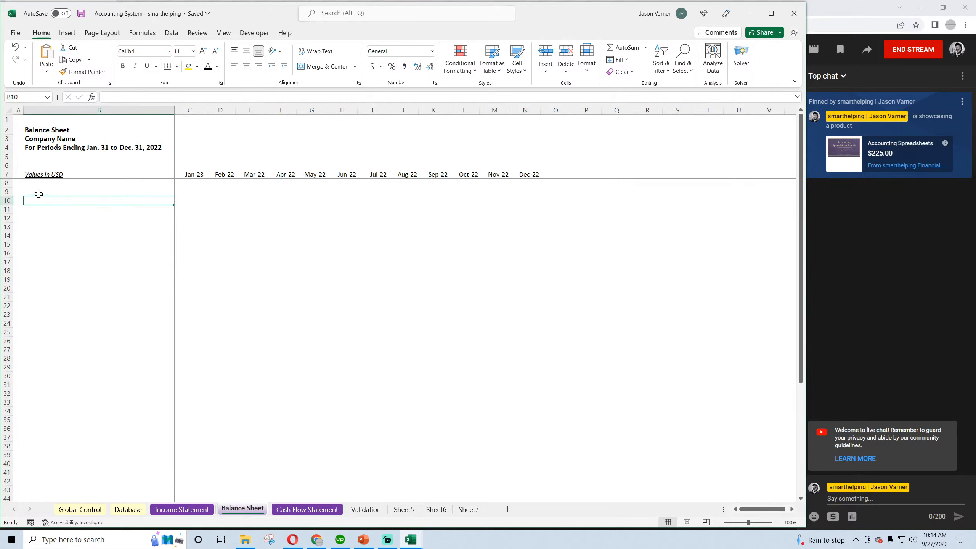
left_click(39, 193)
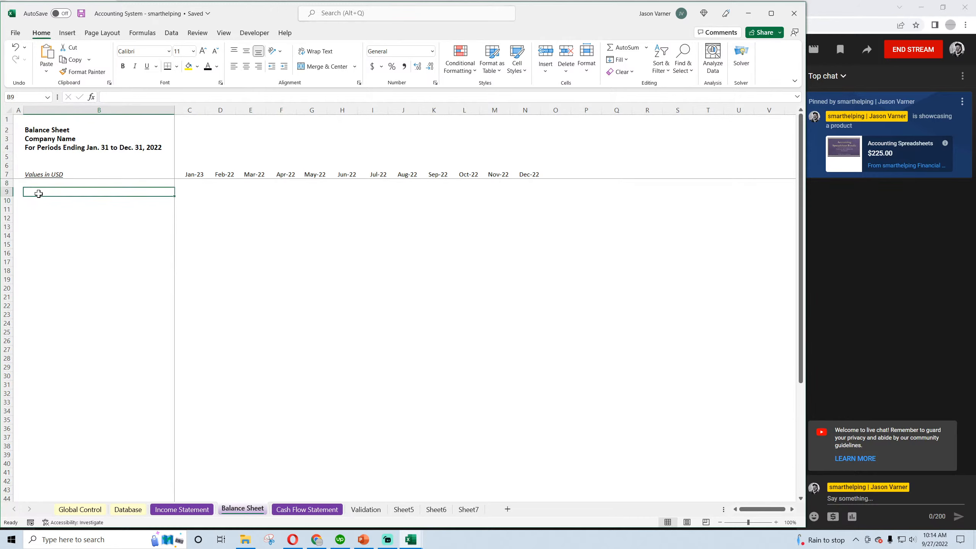
Copy the Income Statement range B7:F34 and paste it into the Balance Sheet starting at B7
left_click(183, 509)
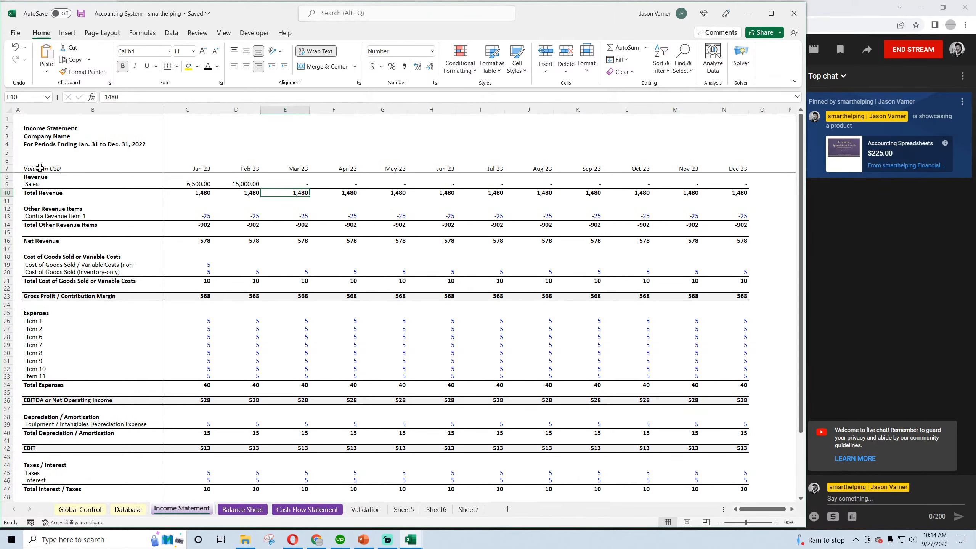
left_click_drag(38, 169, 352, 385)
right_click(286, 243)
left_click(310, 262)
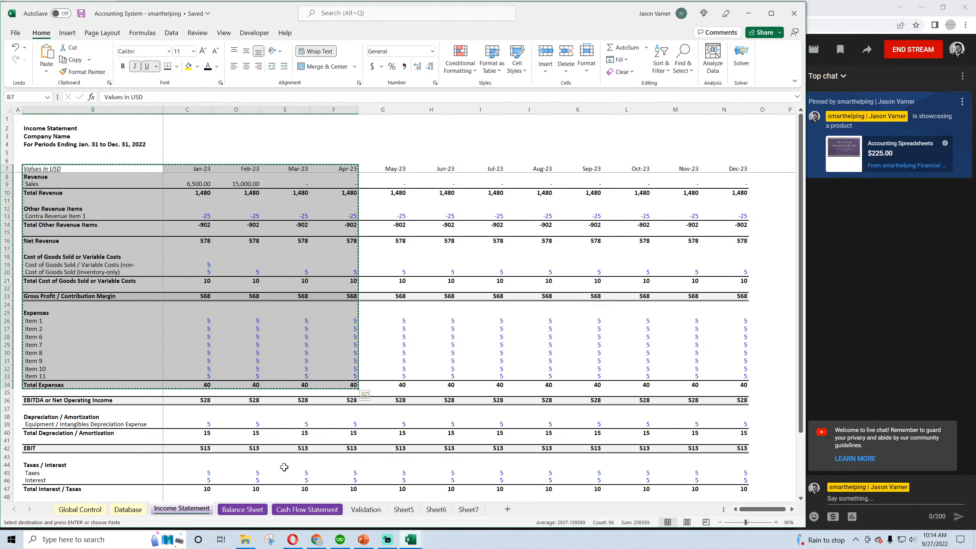
left_click(242, 509)
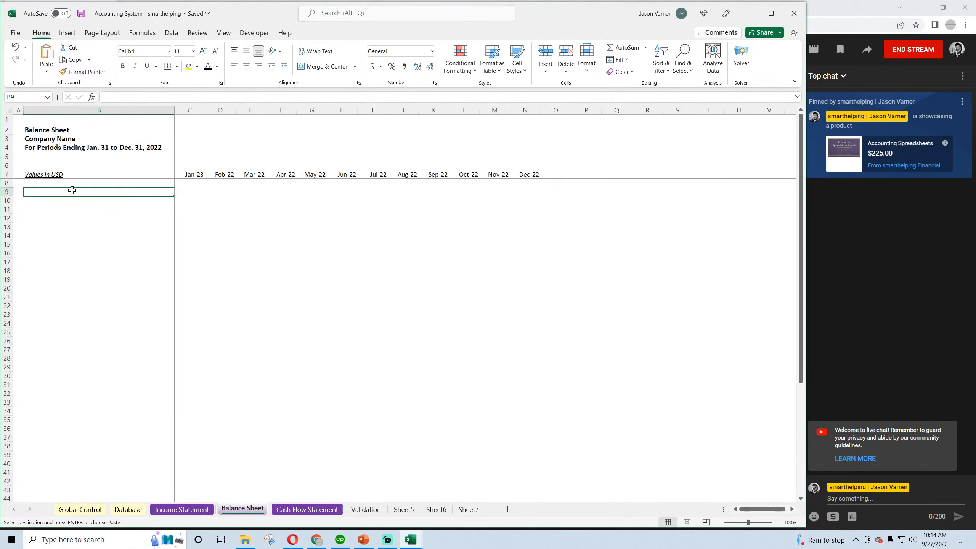
right_click(29, 177)
left_click(53, 248)
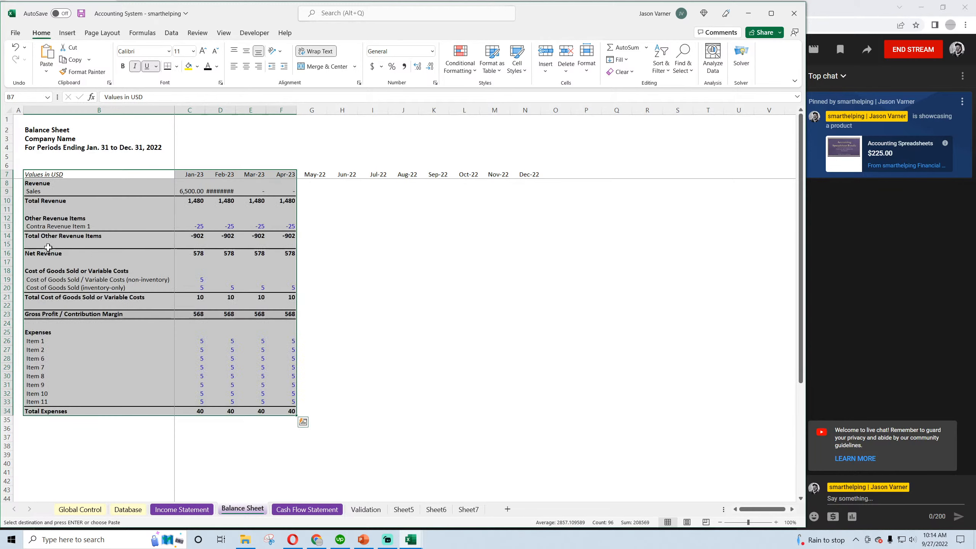
Fill the Balance Sheet's month date formula from D7 across to N7
left_click(202, 175)
left_click(227, 175)
left_click_drag(235, 179, 529, 194)
left_click(555, 279)
Set the width of the Balance Sheet's columns C through N to 15
left_click_drag(188, 110, 530, 109)
right_click(530, 110)
left_click(555, 250)
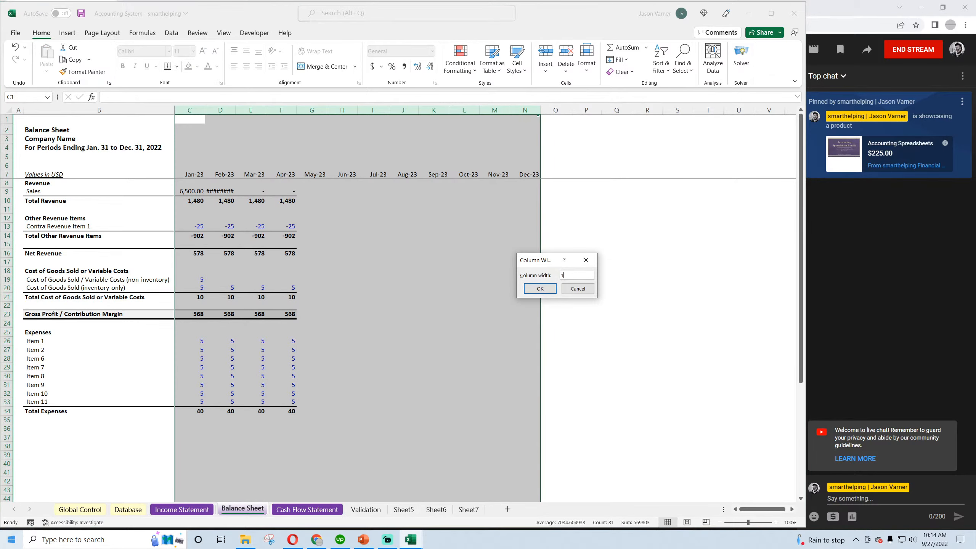
type("15")
key("Return")
Replace the Balance Sheet's Revenue heading in B8 with "Assets" and the Sales label in B9 with "Cash"
left_click(37, 183)
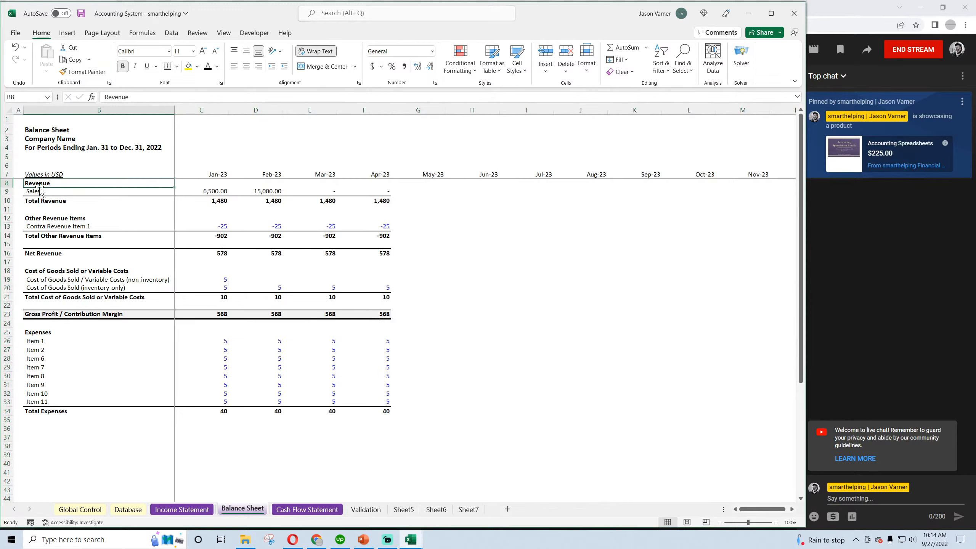
type("Asset")
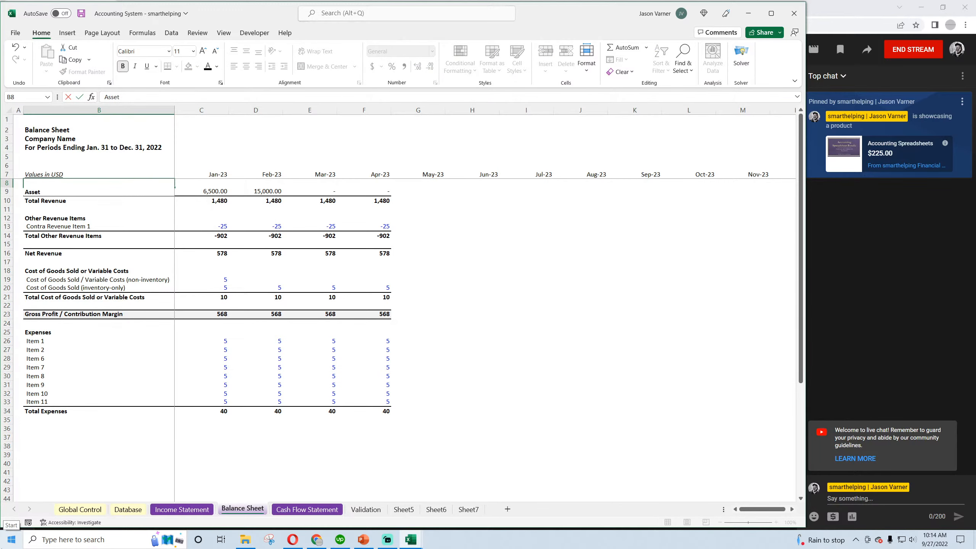
type("s")
key("Return")
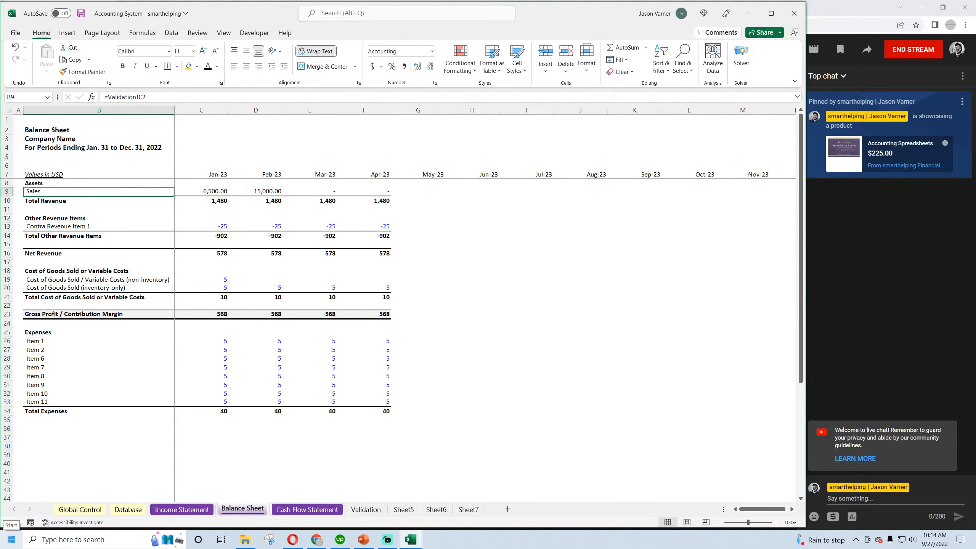
type("Cash")
key("Return")
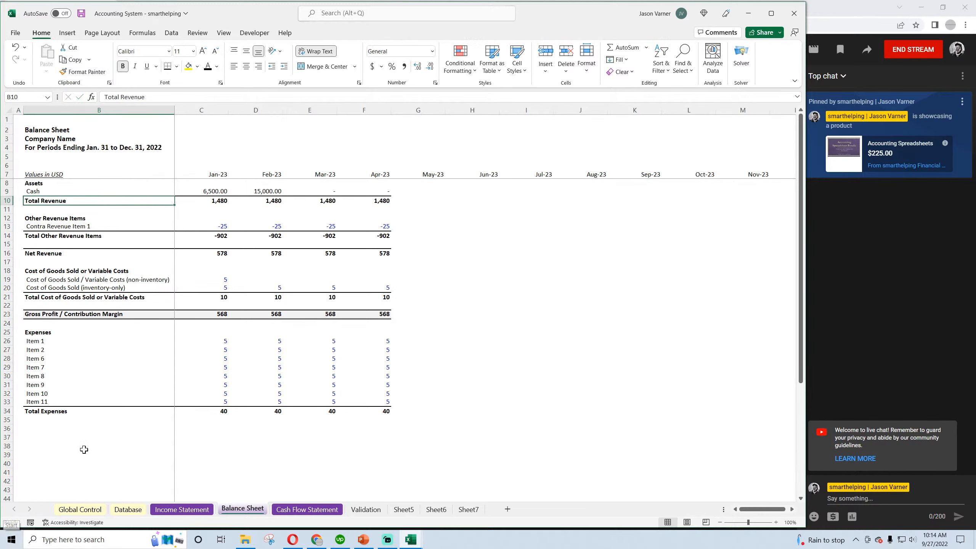
Insert a new row above Total Revenue on the Balance Sheet and label it "Inventory"
right_click(3, 201)
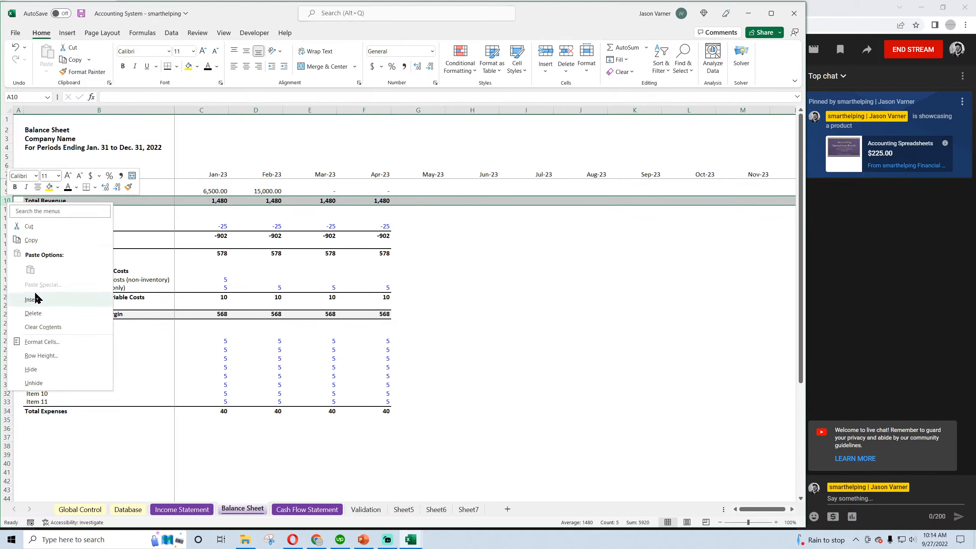
left_click(35, 300)
left_click(31, 200)
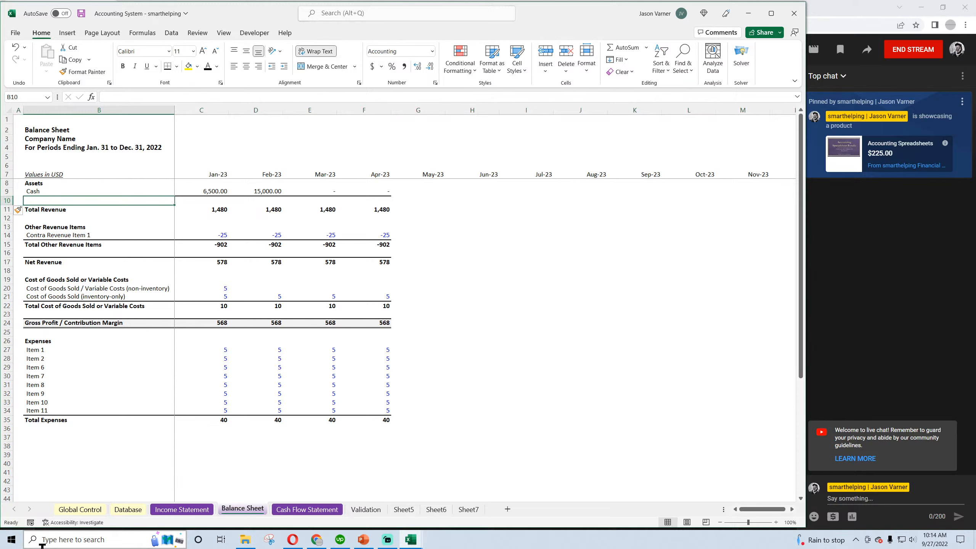
type("Inventory")
key("Return")
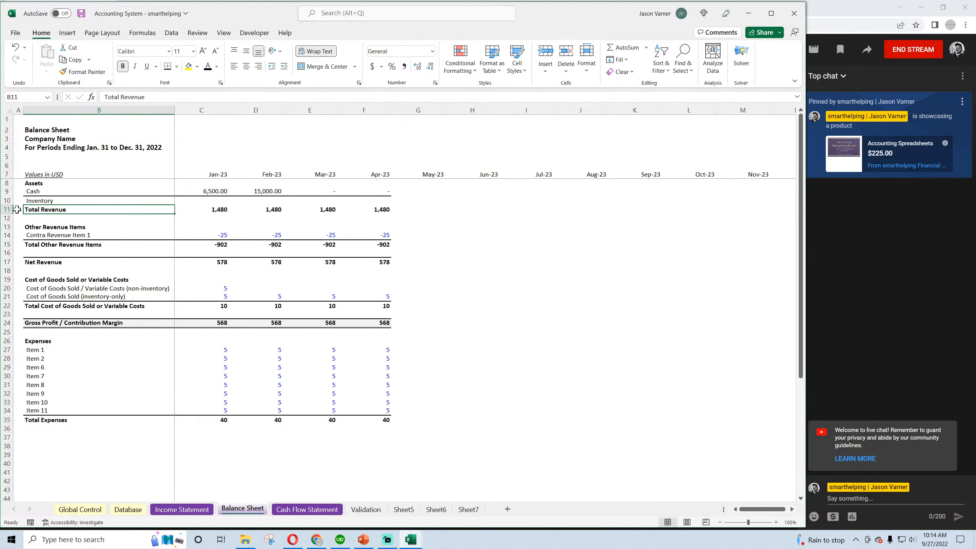
Insert a row between Cash and Inventory and label it "Accounts Receivable" in B10
right_click(7, 200)
left_click(35, 299)
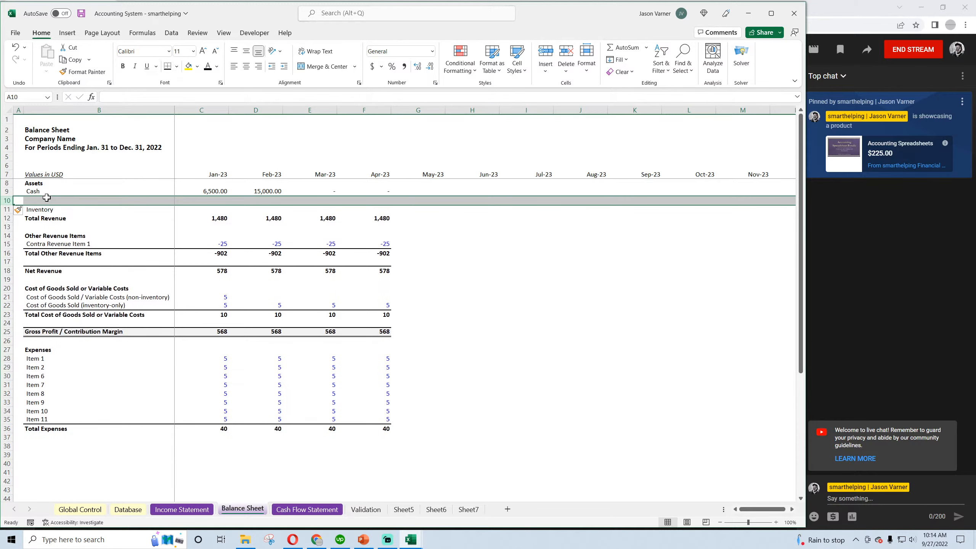
left_click(46, 197)
type("Accou")
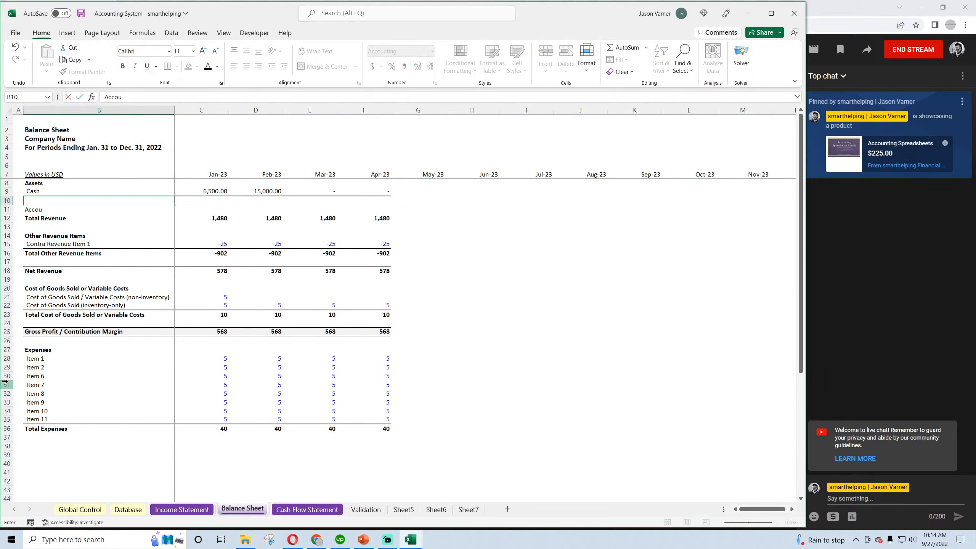
type("nts Receivable")
key("Return")
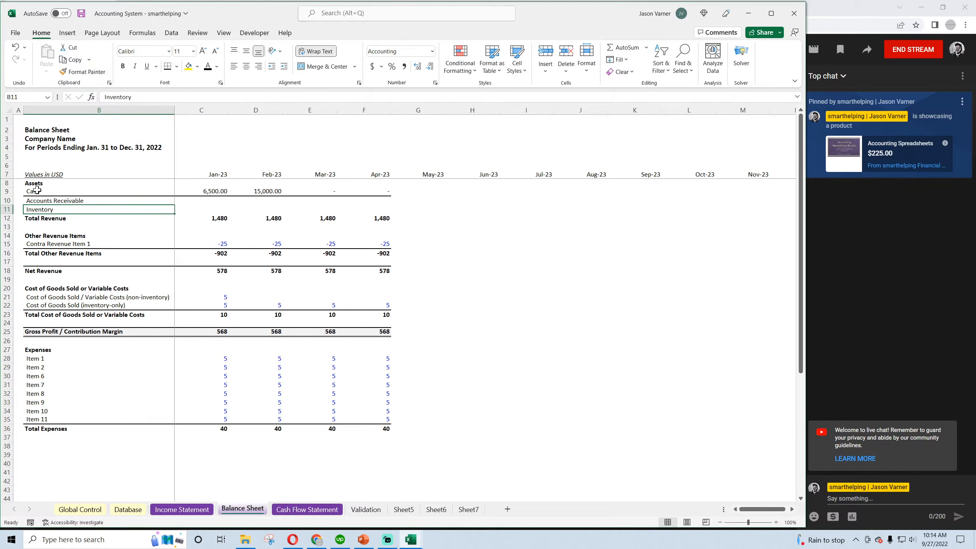
Remove all borders from the Cash, Accounts Receivable and Inventory rows in B9:F11
left_click_drag(37, 190, 382, 209)
left_click(177, 67)
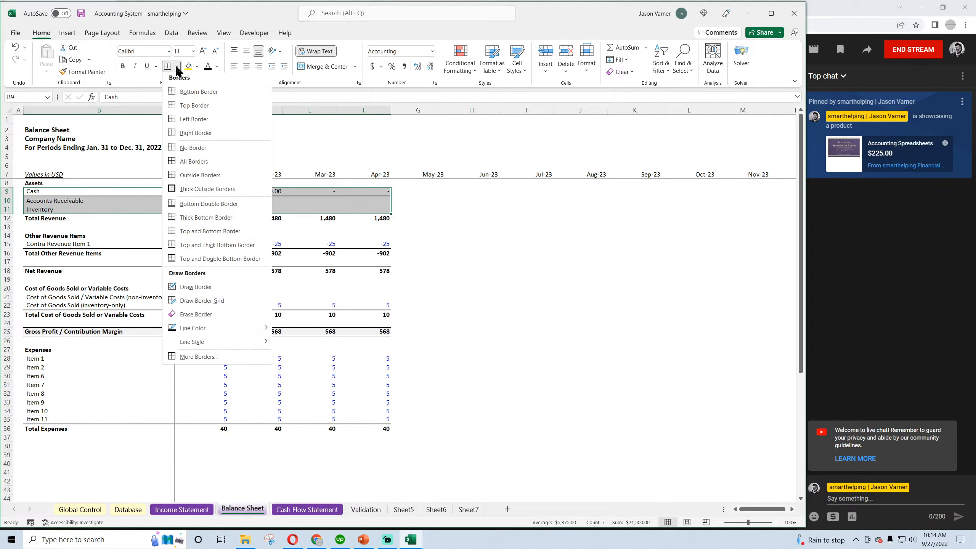
left_click(254, 147)
left_click(514, 252)
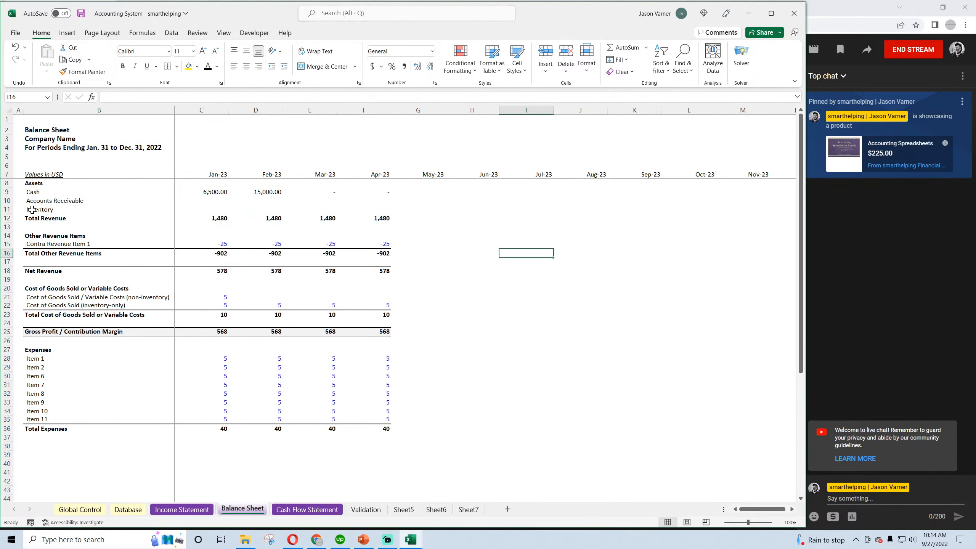
Apply a thick bottom border to the Inventory row B11:F11 and save the workbook
left_click_drag(32, 210, 378, 210)
left_click(177, 66)
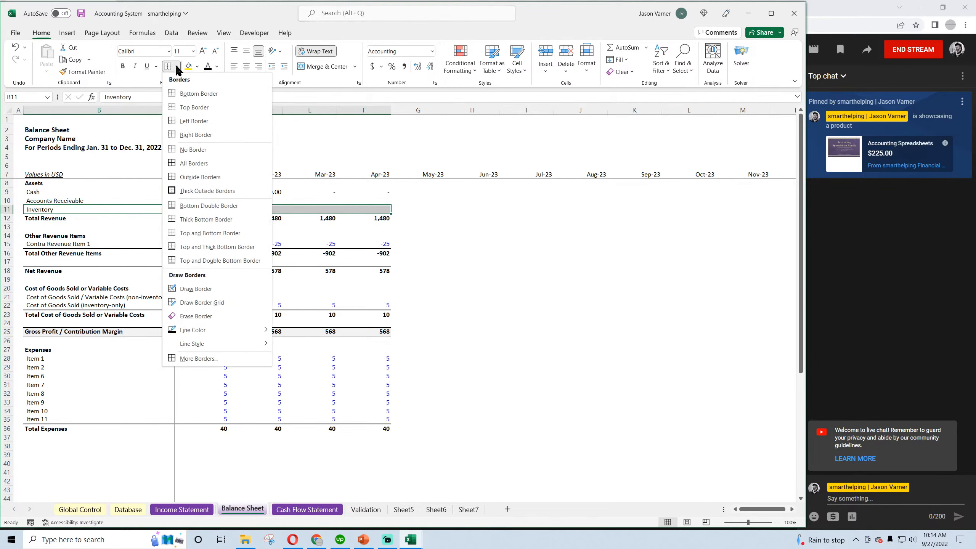
left_click(199, 219)
left_click(492, 281)
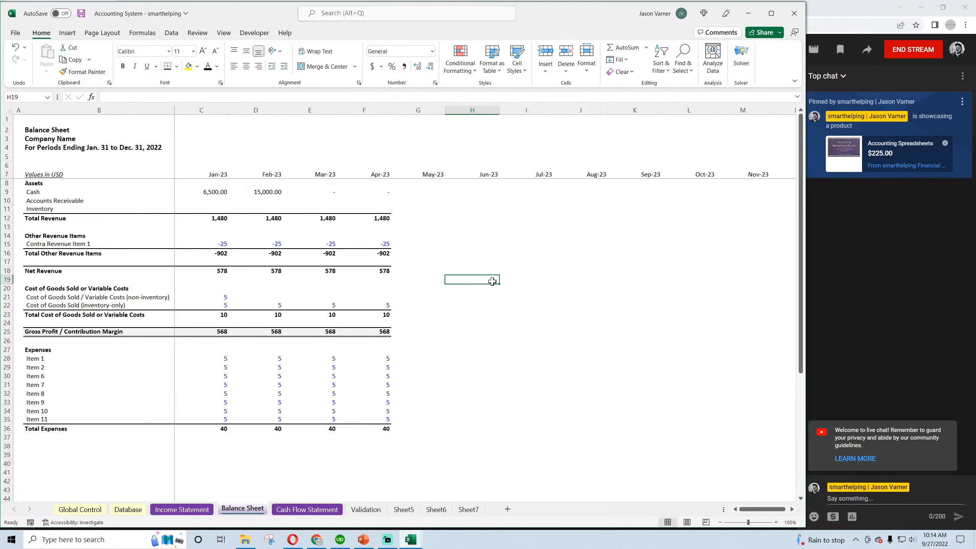
left_click(81, 14)
Review the Balance Sheet's asset labels from Cash to Inventory and the section heading that follows Total Revenue
left_click(48, 209)
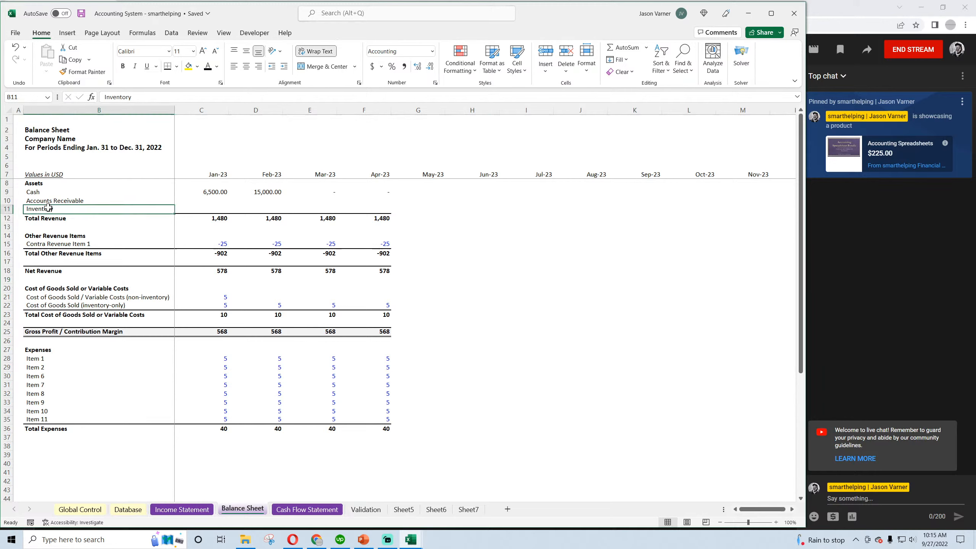
left_click(46, 184)
left_click(44, 193)
left_click(44, 200)
left_click(43, 192)
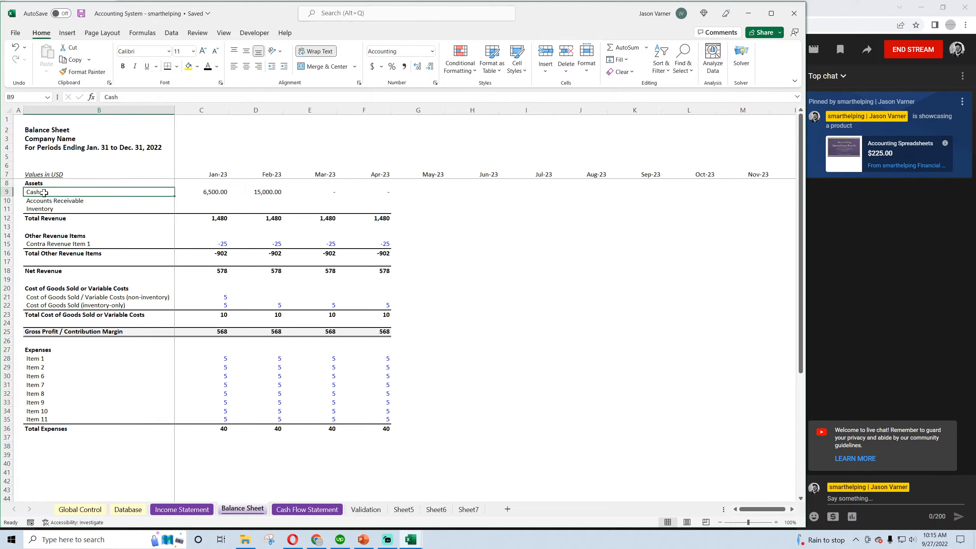
left_click_drag(44, 193, 44, 209)
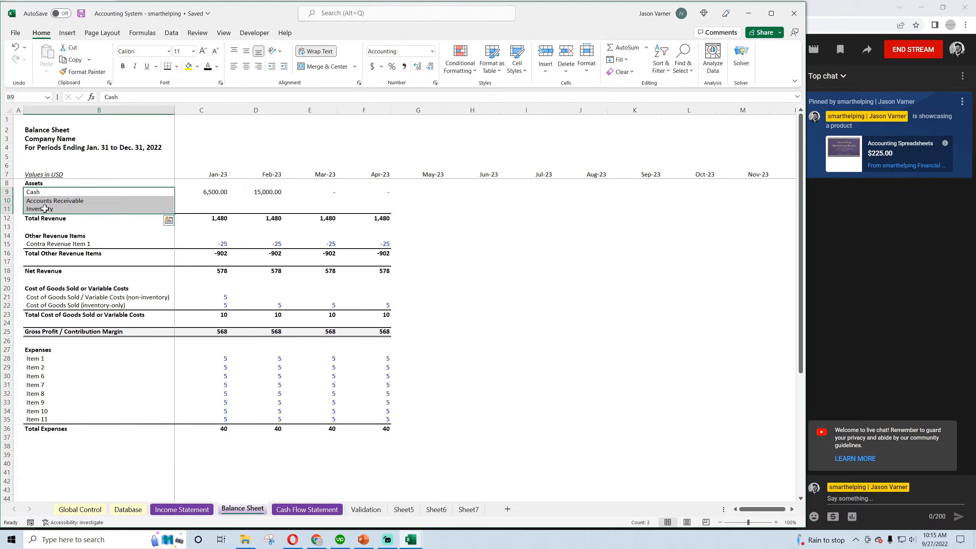
left_click(35, 193)
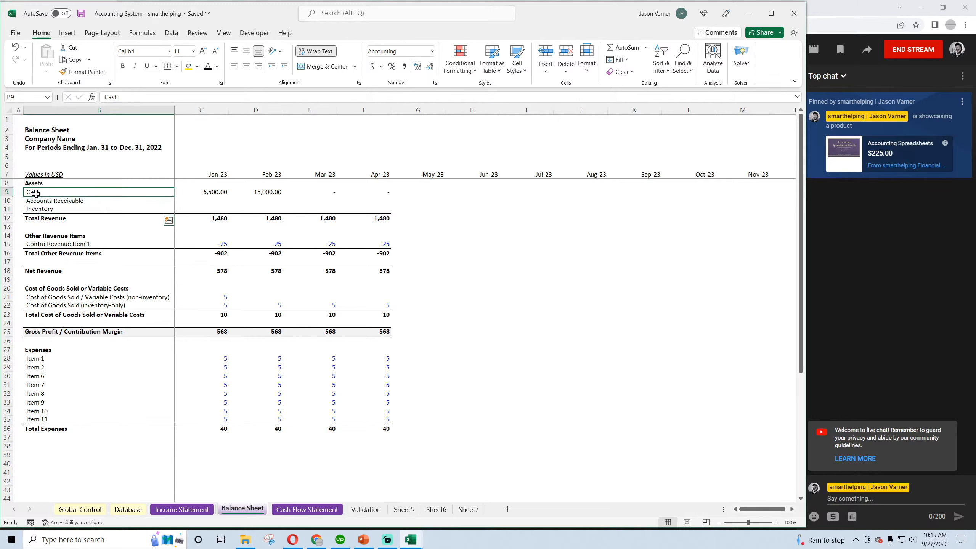
left_click(36, 200)
left_click(35, 210)
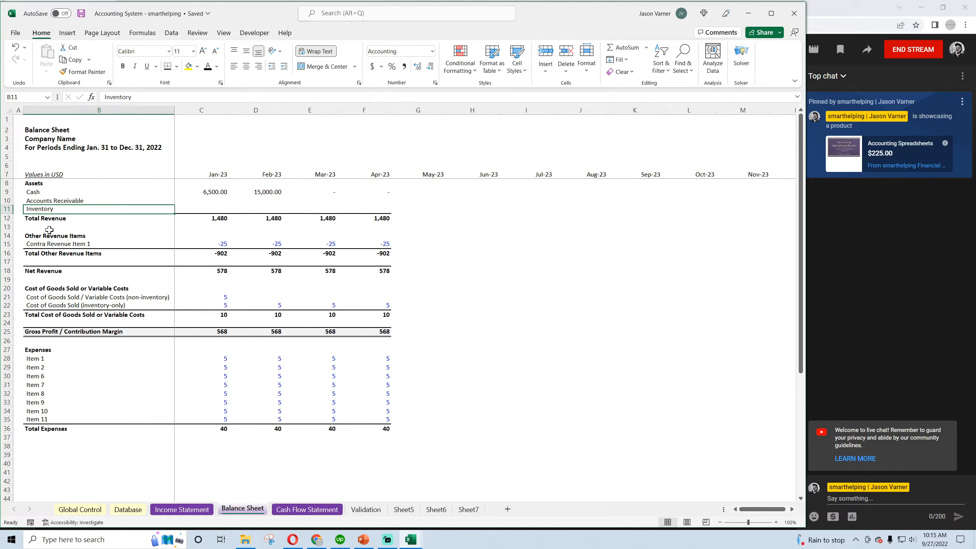
left_click(33, 228)
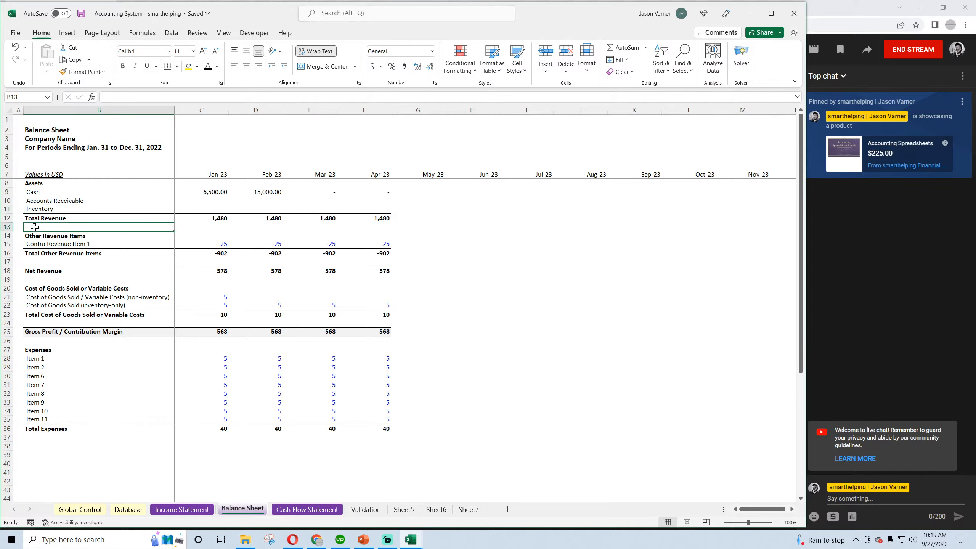
left_click(35, 235)
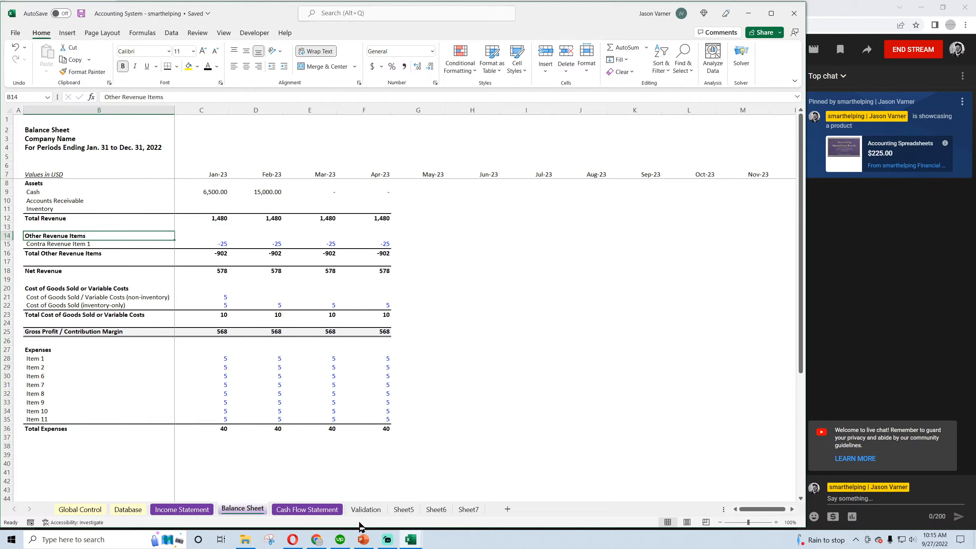
Switch to Chrome, search Google Images for "balance sheet fixed assets" in a new tab, and open Investopedia's Long-Term Assets Definition example
mouse_move(294, 548)
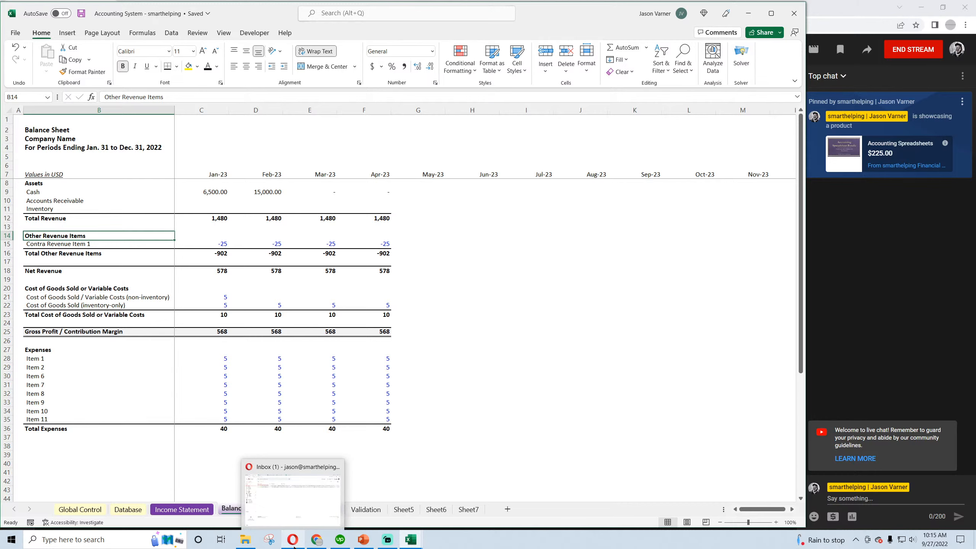
left_click(316, 540)
left_click(242, 8)
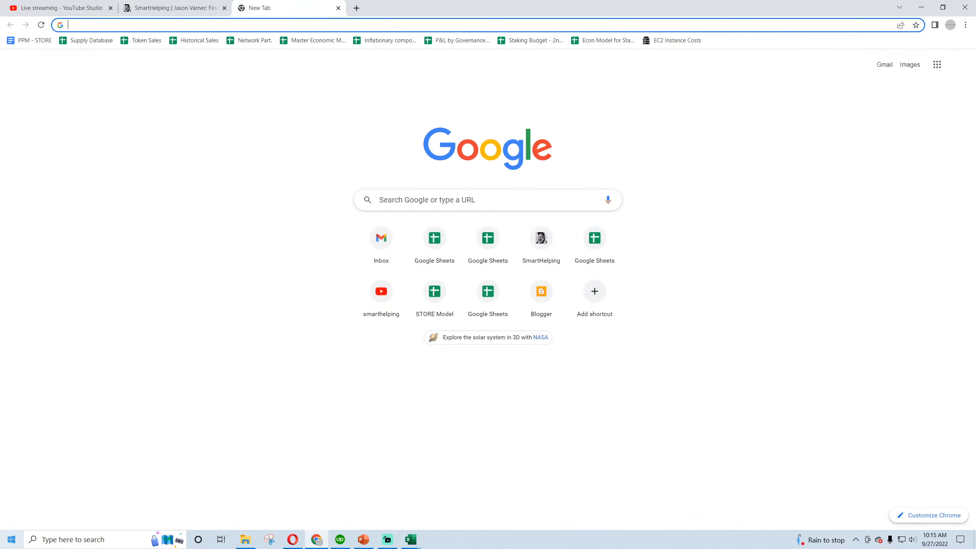
type("long ter")
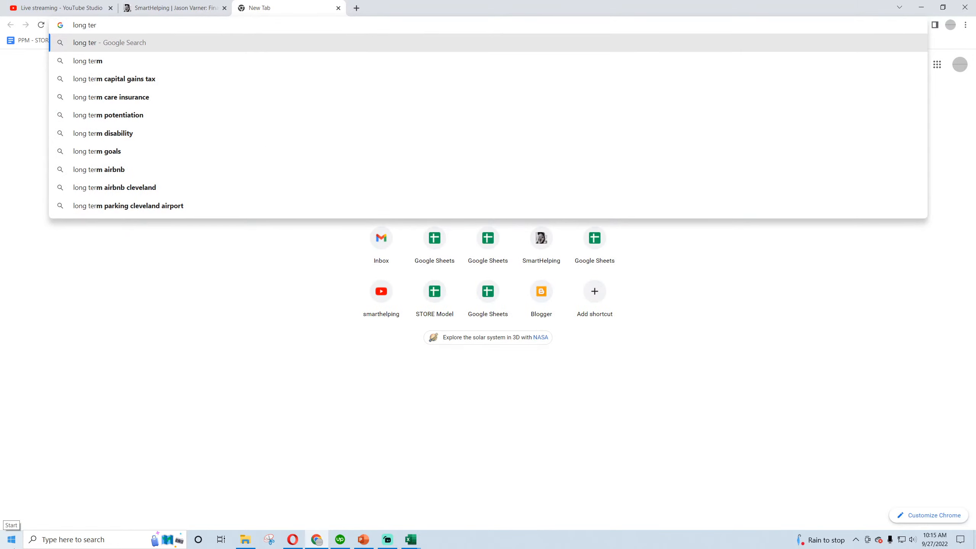
key("BackSpace")
key("BackSpace")
key("BackSpace")
key("BackSpace")
key("BackSpace")
key("BackSpace")
key("BackSpace")
key("BackSpace")
type("ba")
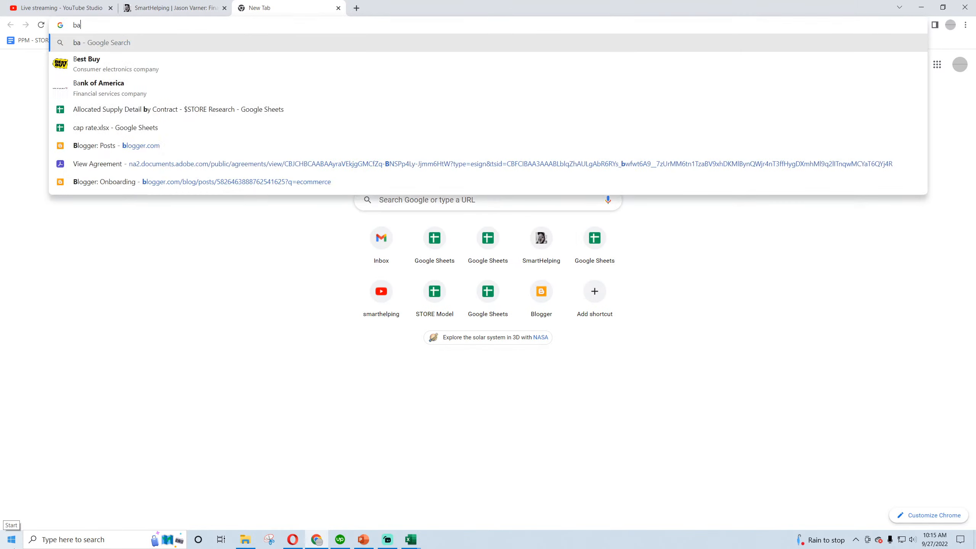
type("lance sheet fixed ass")
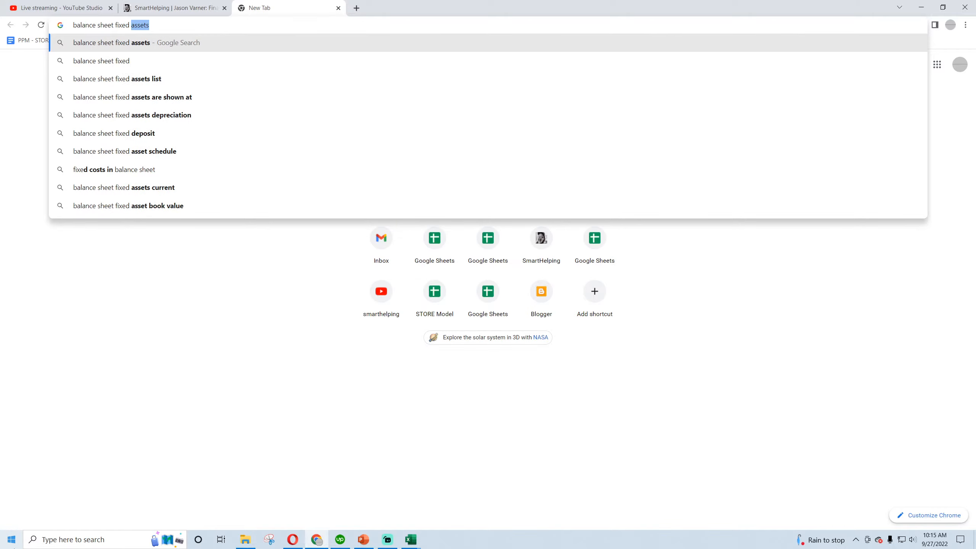
type("ets")
key("Return")
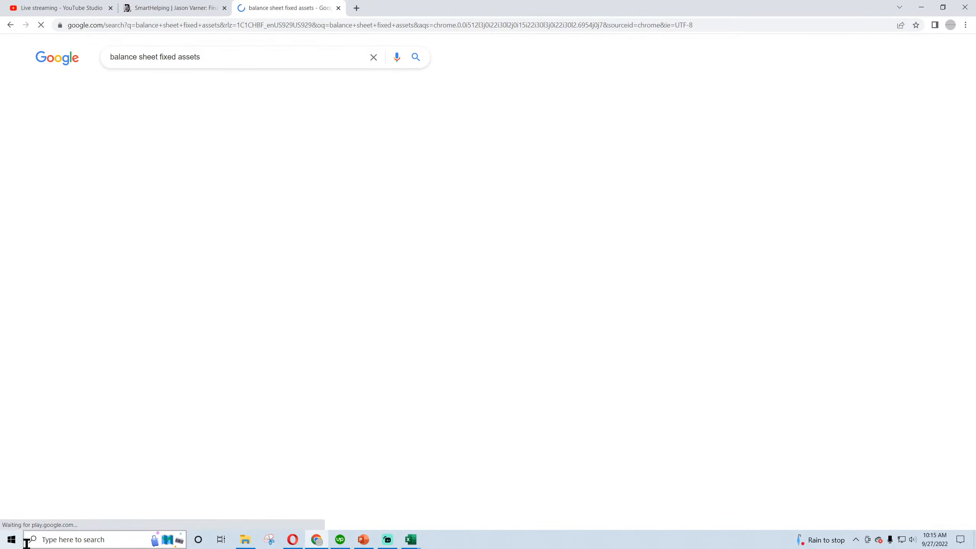
left_click(165, 87)
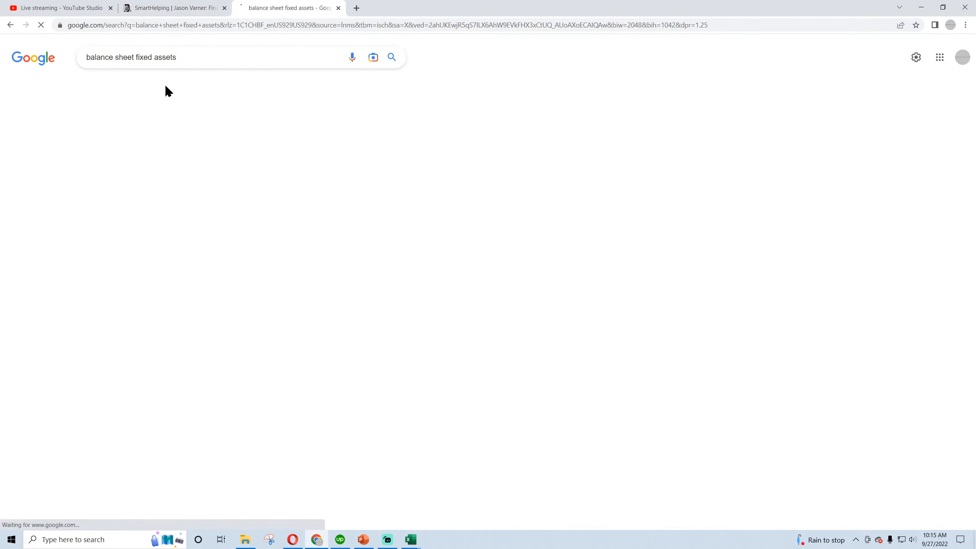
left_click(175, 185)
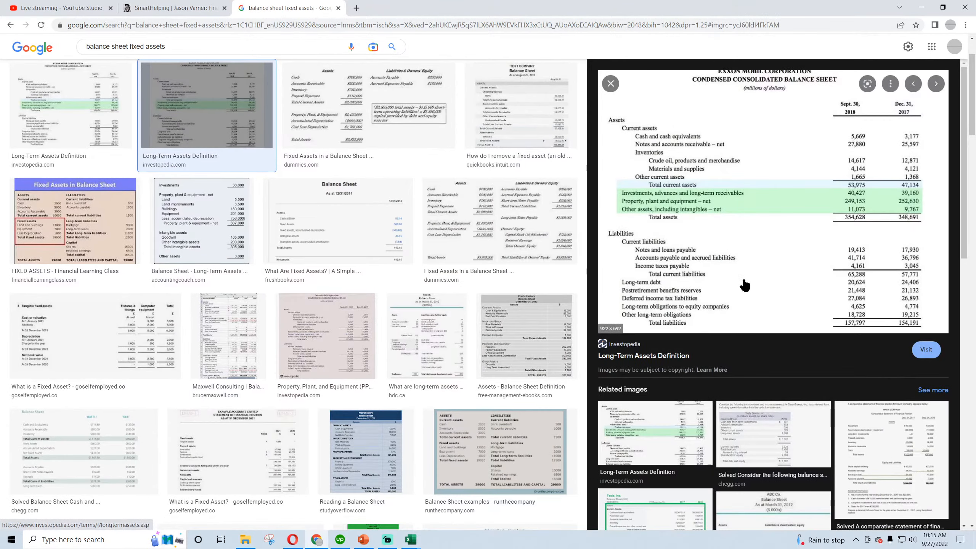
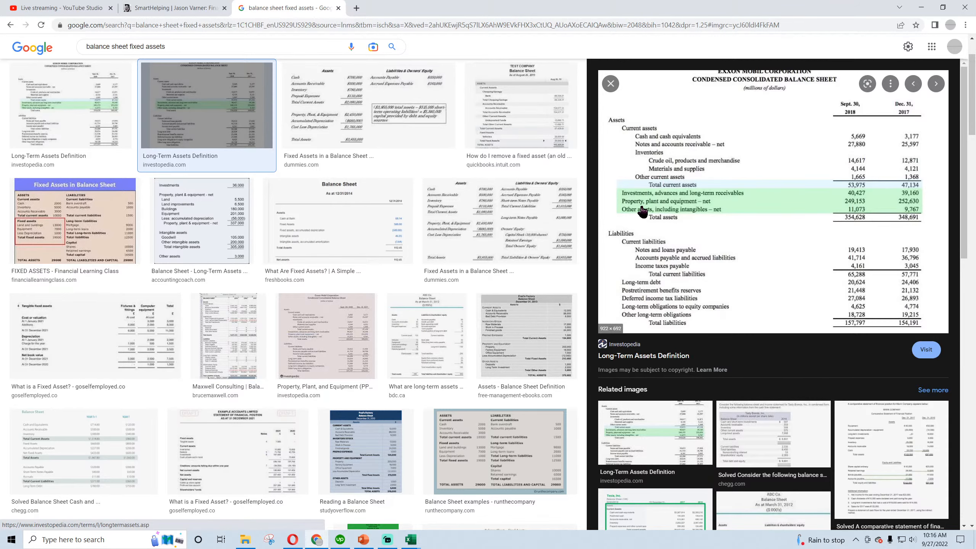
Compare fixed-asset lines in the image results from Chegg, Investopedia's Property, Plant, and Equipment article and goselfemployed
left_click(779, 448)
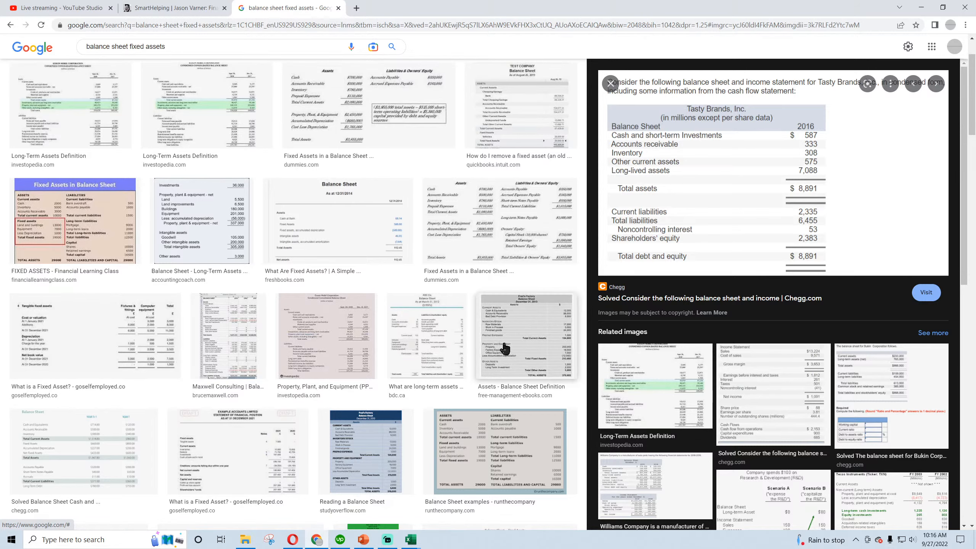
left_click(337, 326)
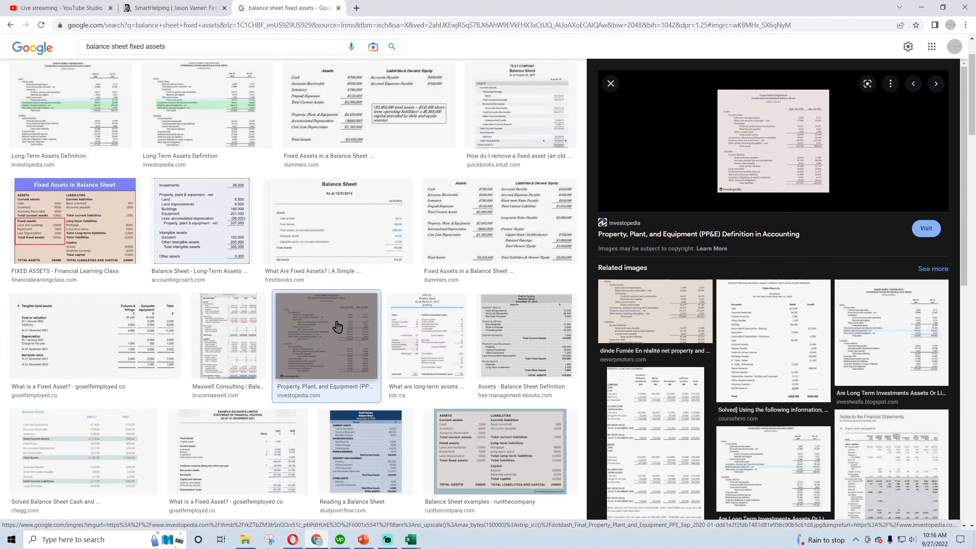
left_click(115, 338)
left_click(106, 431)
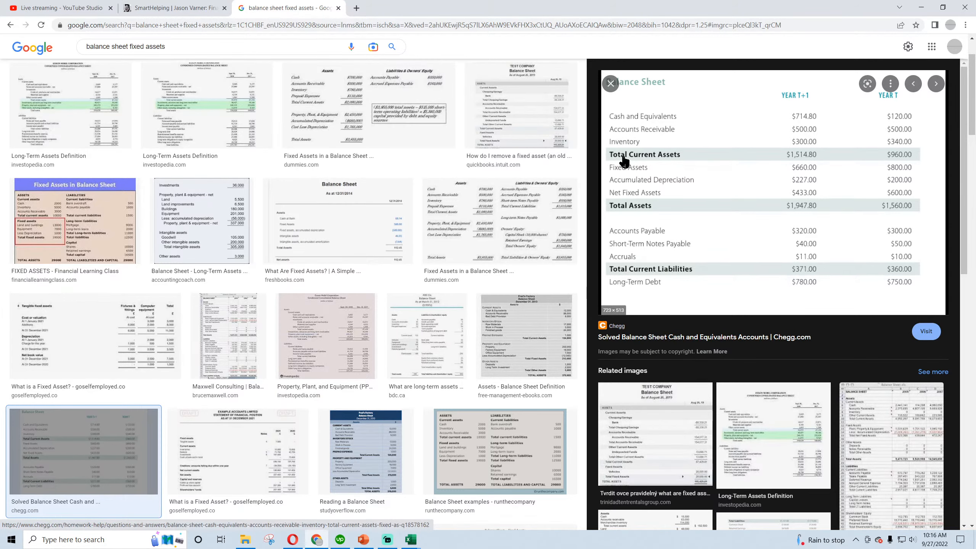
Close the COUNTDOWN workbook and switch to the Accounting System workbook in Excel
mouse_move(410, 539)
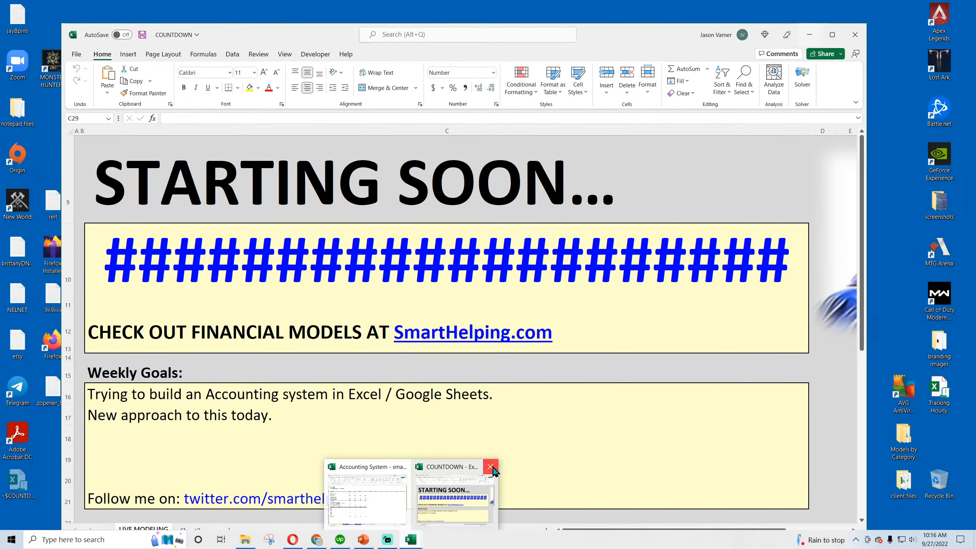
left_click(490, 467)
left_click(490, 290)
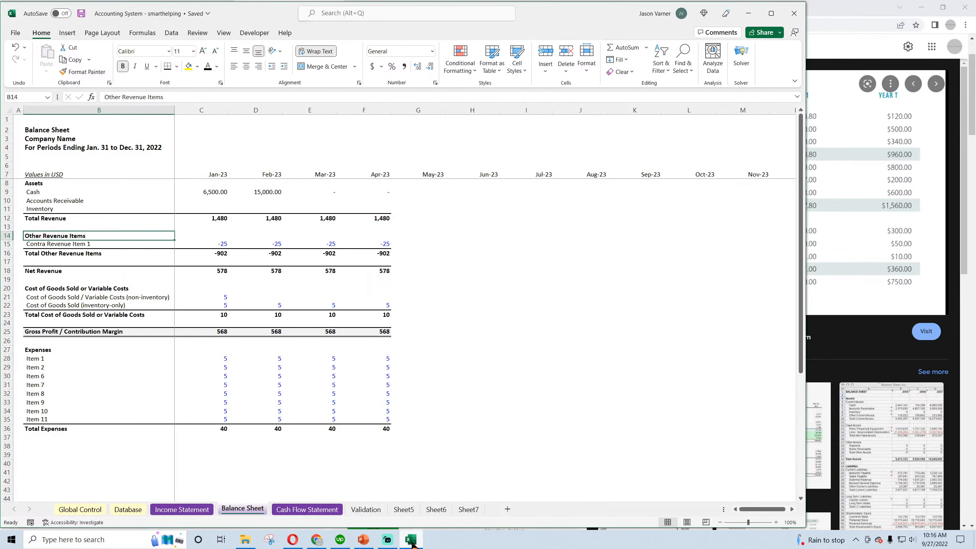
left_click(465, 321)
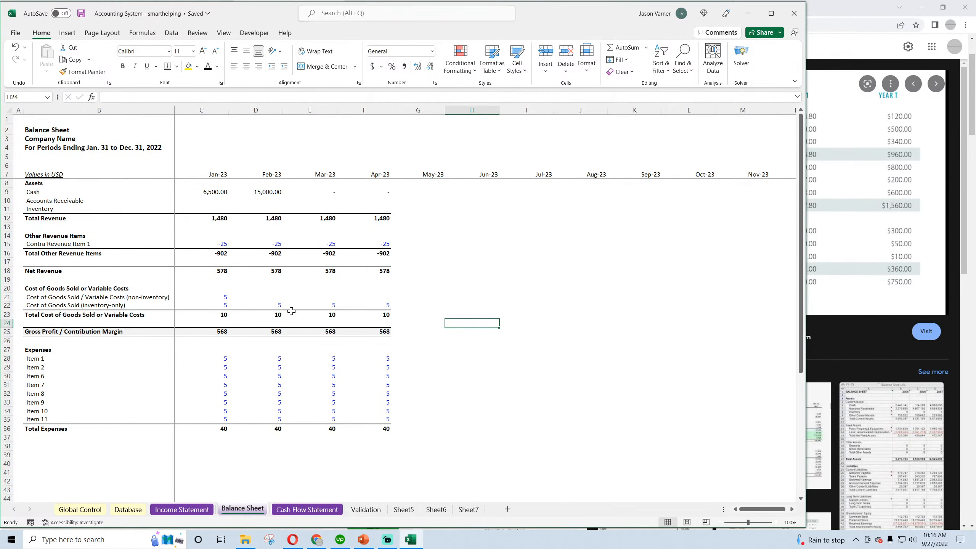
Rename the Total Revenue label in B12 of the Balance Sheet to "Total Assets"
left_click(36, 183)
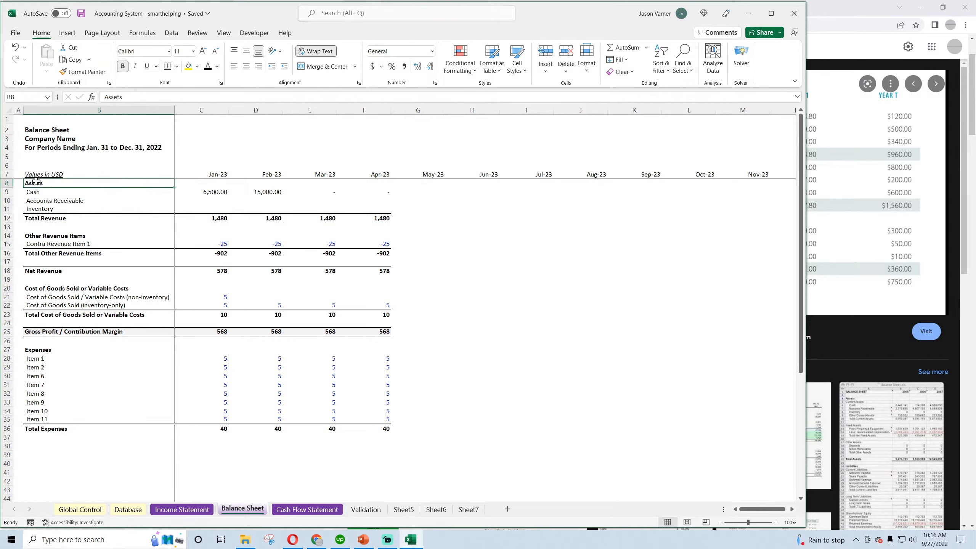
left_click(32, 215)
type("Total")
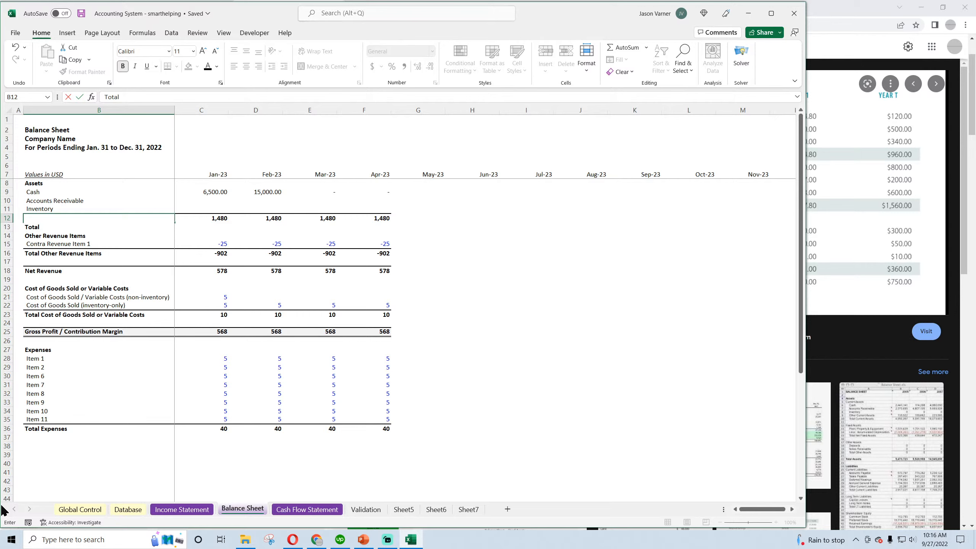
type("ASsetssets")
key("Return")
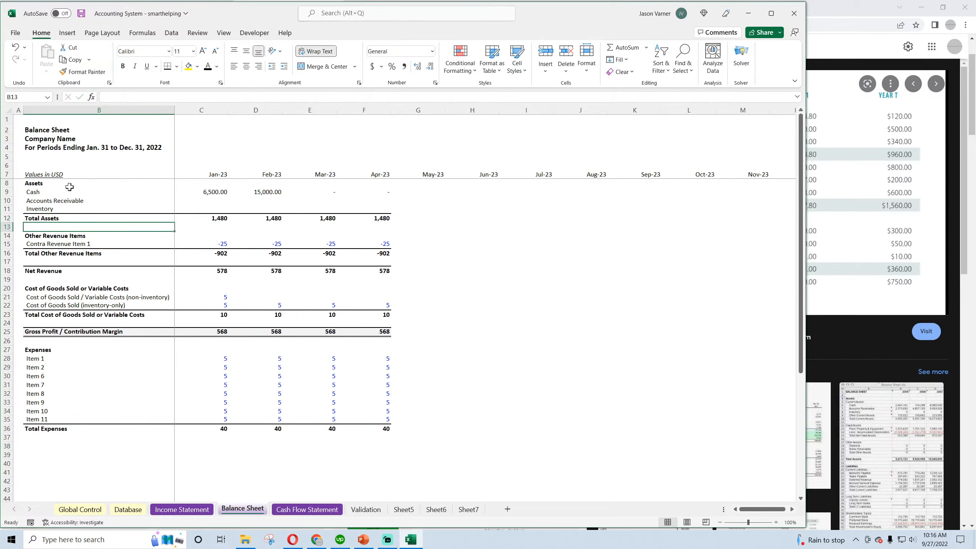
Insert two rows above Inventory and move the Inventory label up to B11, directly below Accounts Receivable
right_click(5, 209)
left_click(31, 308)
right_click(5, 209)
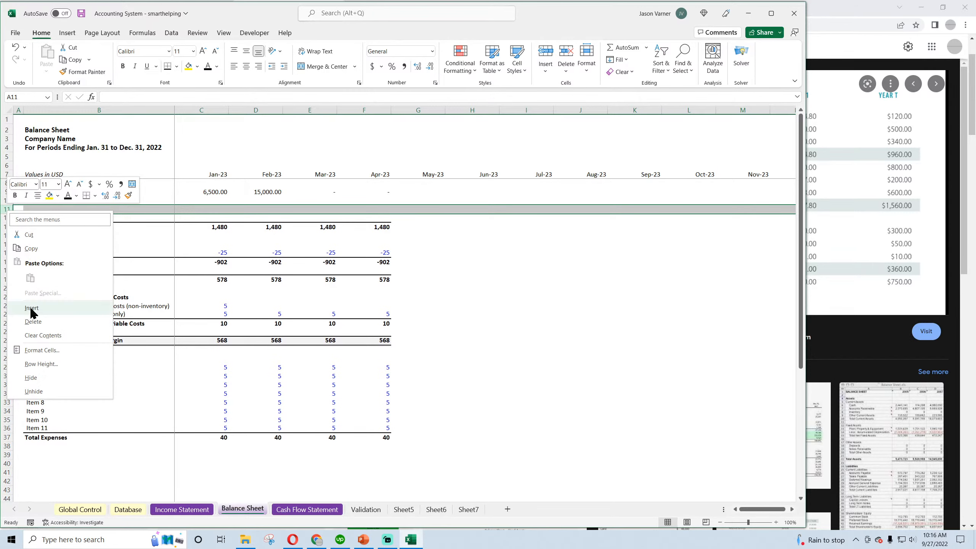
left_click(31, 308)
left_click(127, 226)
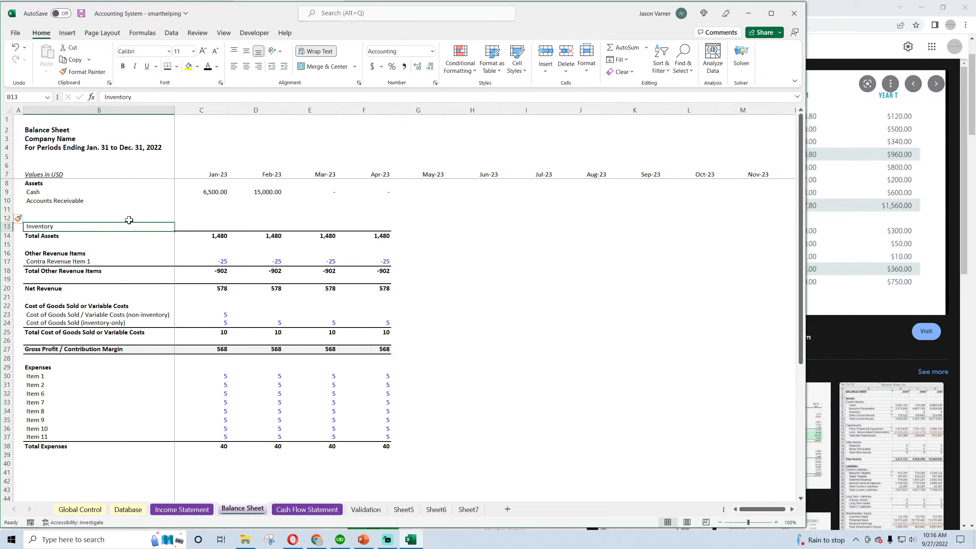
left_click_drag(129, 220, 130, 212)
Enter the label "Total Current Assets" in B12 below Inventory
left_click(41, 219)
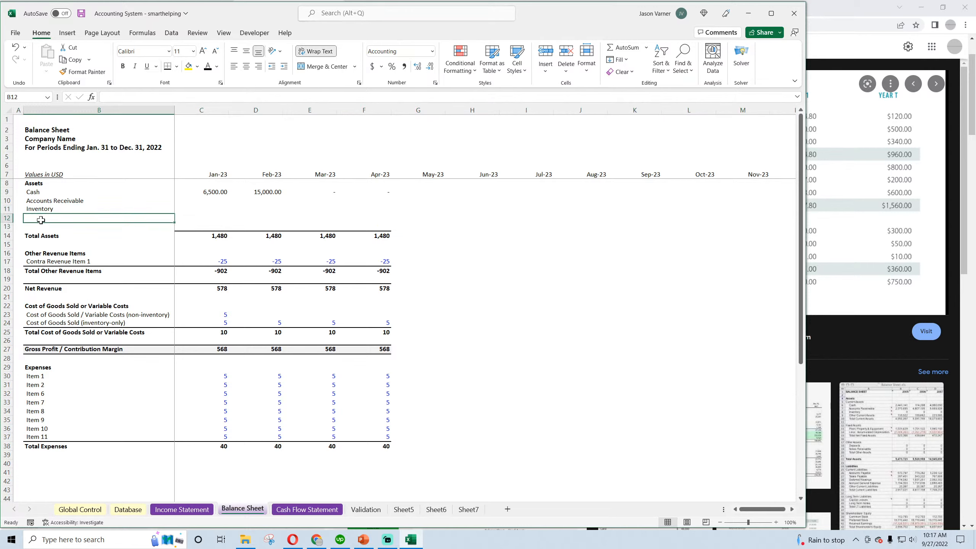
type("Total Current Ass")
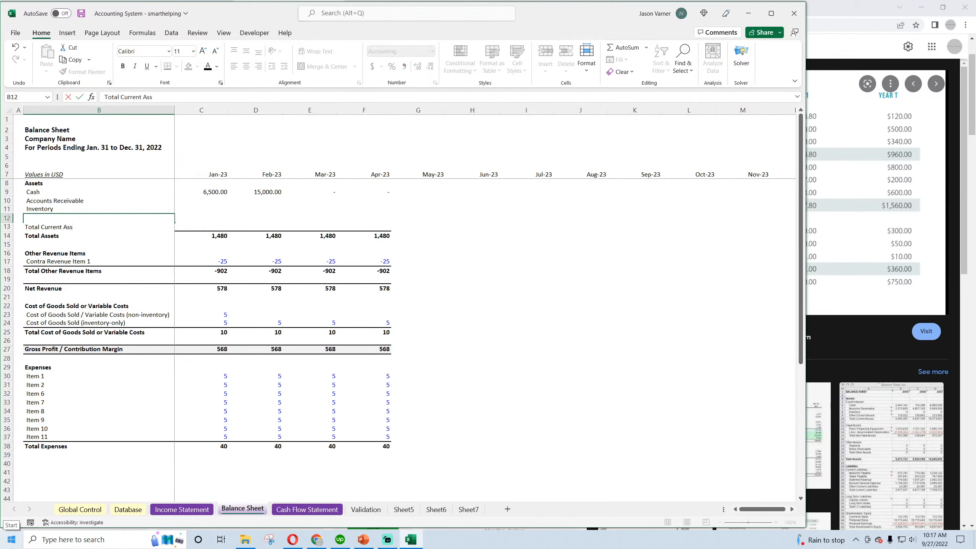
type("ets")
key("Return")
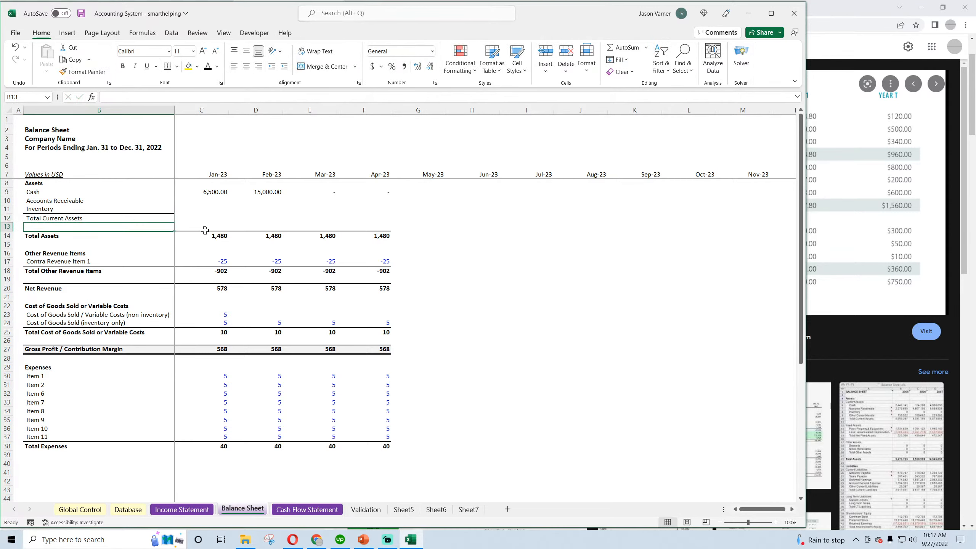
Restyle the border beneath the Inventory row in B11:D11 as a thin bottom line
left_click_drag(45, 210, 276, 210)
left_click(177, 67)
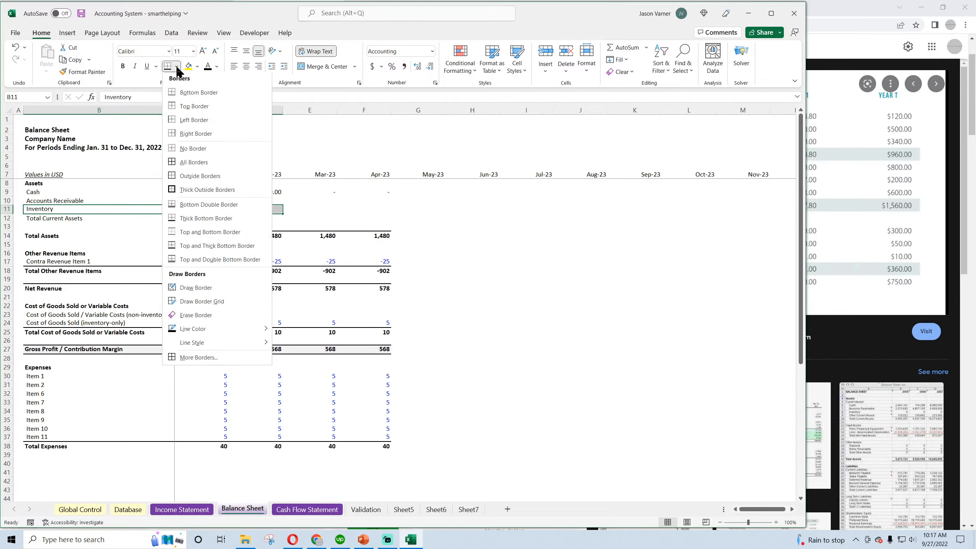
left_click(185, 93)
left_click(192, 141)
left_click(48, 212)
left_click_drag(48, 212, 276, 210)
left_click(177, 67)
mouse_move(203, 345)
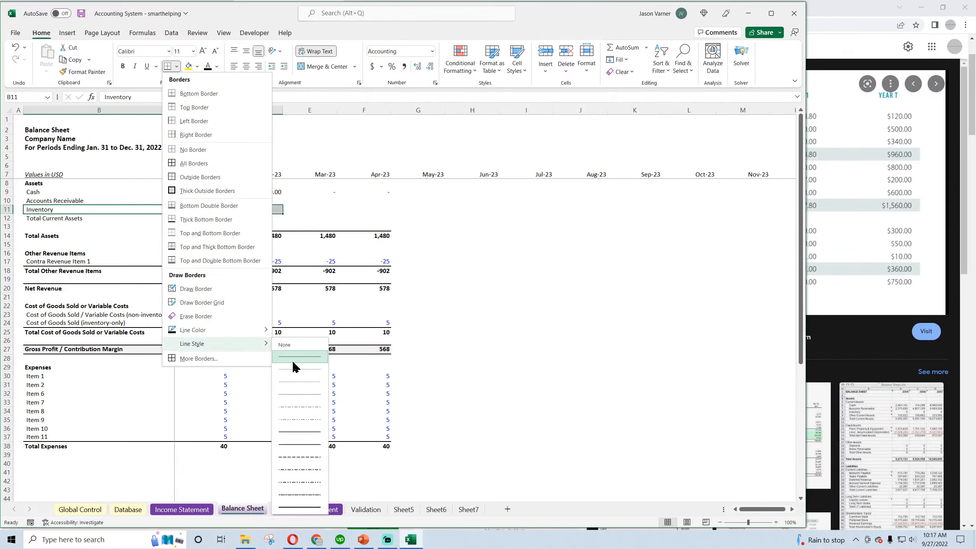
left_click(292, 360)
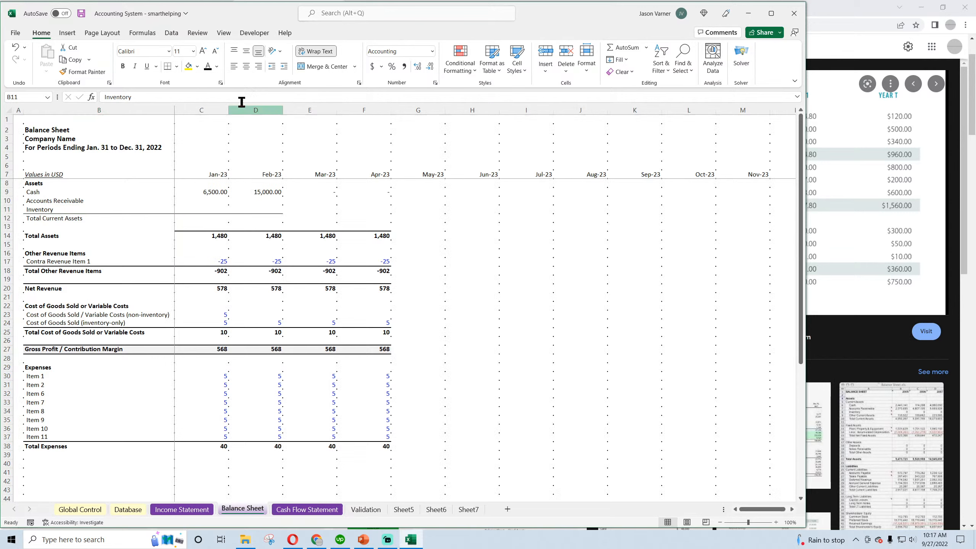
left_click(417, 328)
Switch to Chrome and examine the fixed-asset layout in the FreshBooks and QuickBooks balance sheet examples
left_click(40, 219)
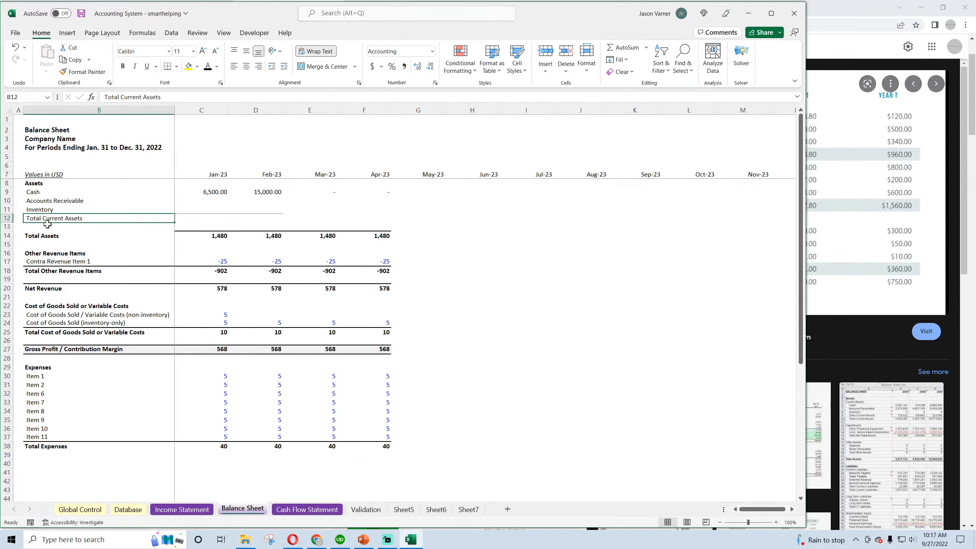
left_click(293, 541)
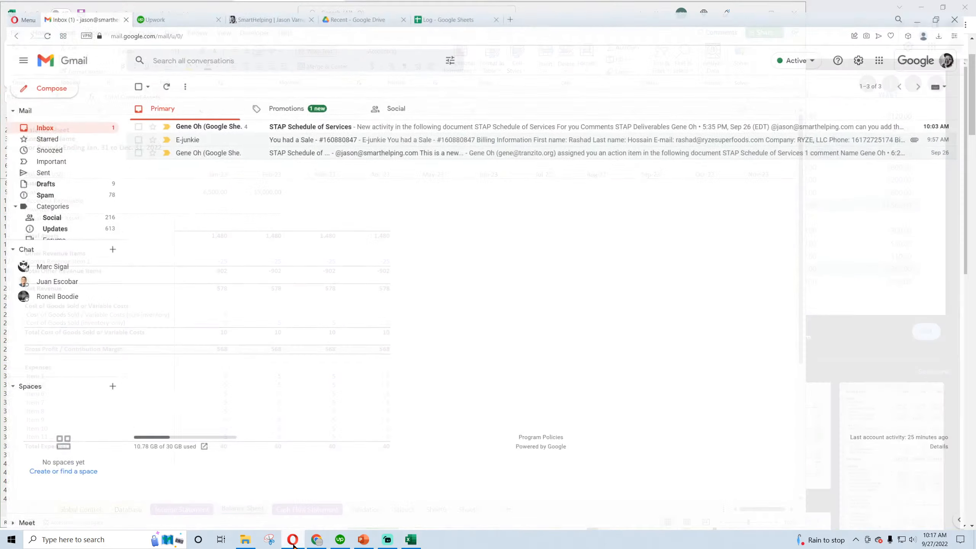
left_click(294, 542)
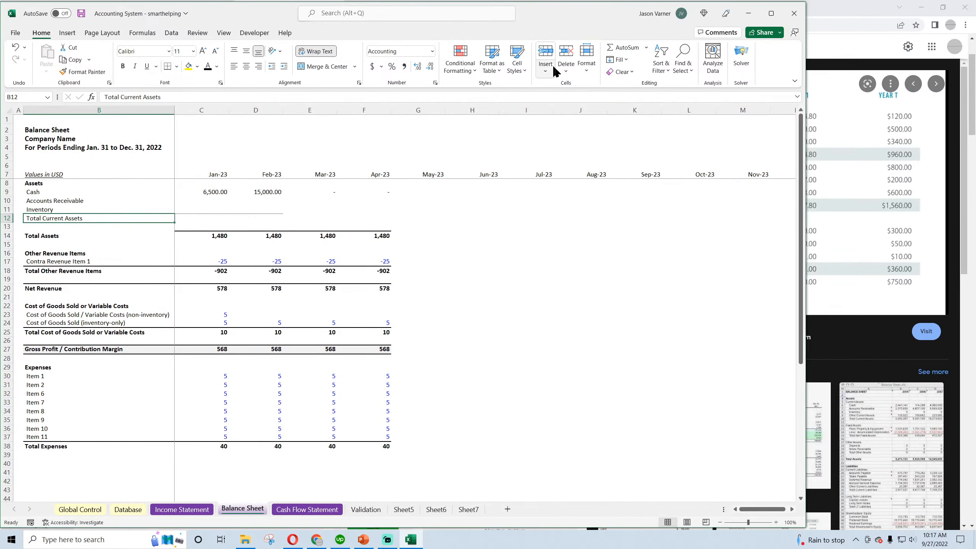
left_click(317, 540)
left_click(353, 230)
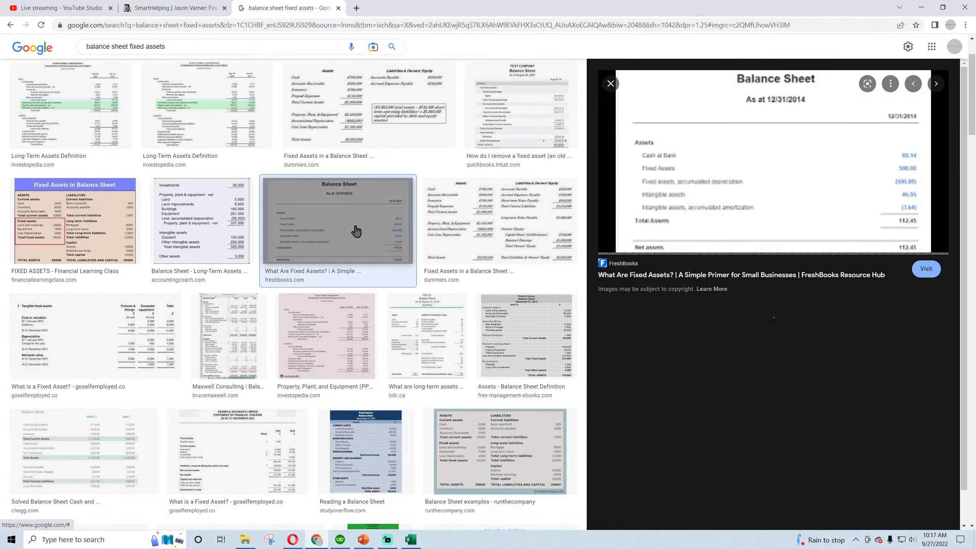
left_click(481, 144)
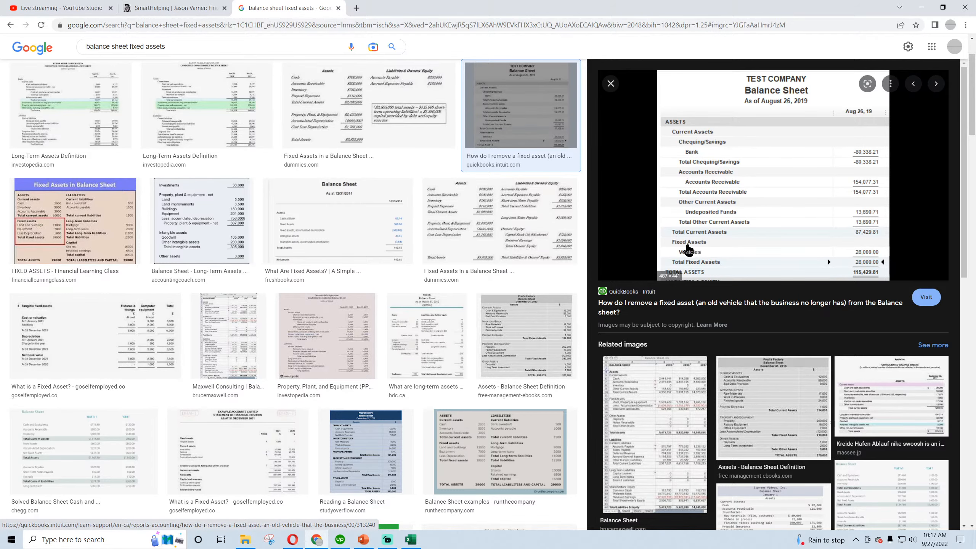
Switch back to Excel and review the Balance Sheet's Assets heading, its Cash to Inventory labels and the available number formats
left_click(410, 538)
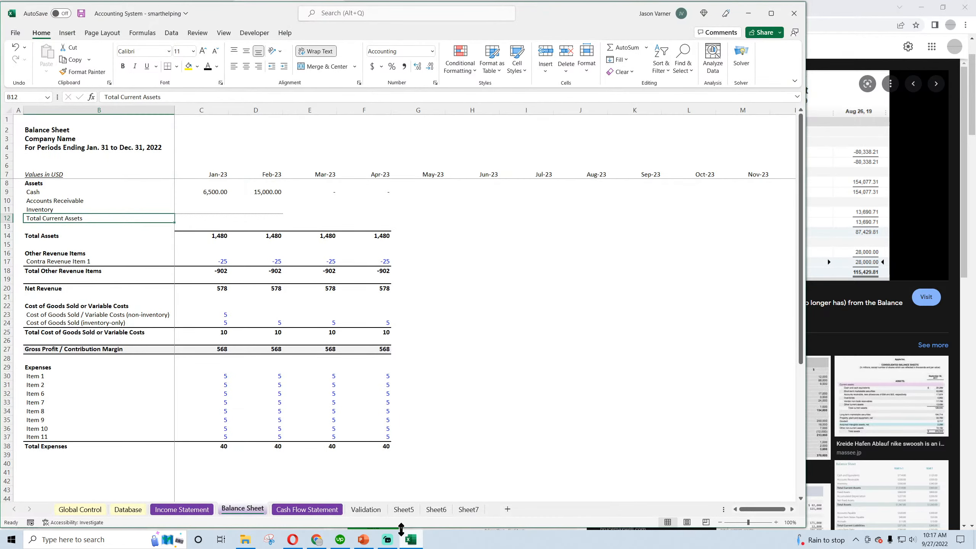
left_click(55, 253)
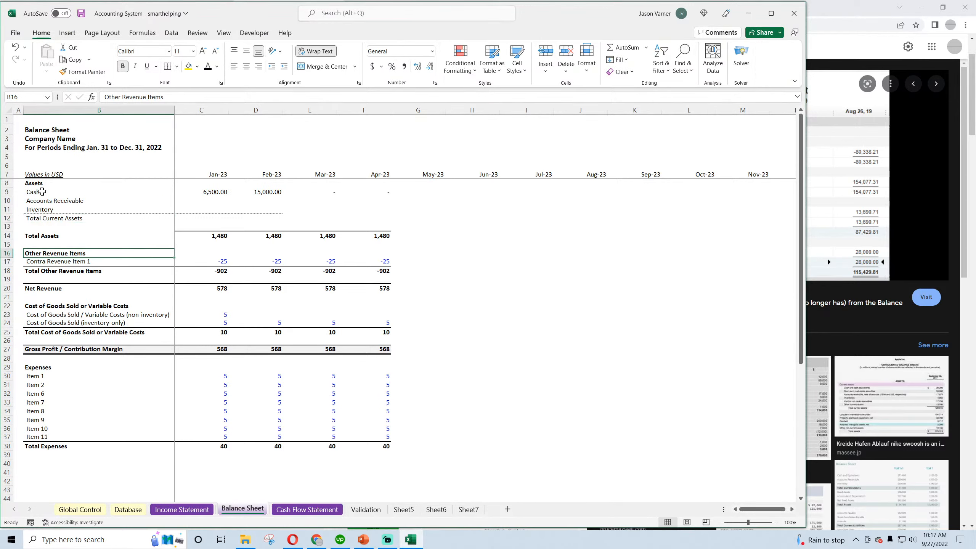
left_click_drag(40, 188, 38, 209)
left_click(432, 51)
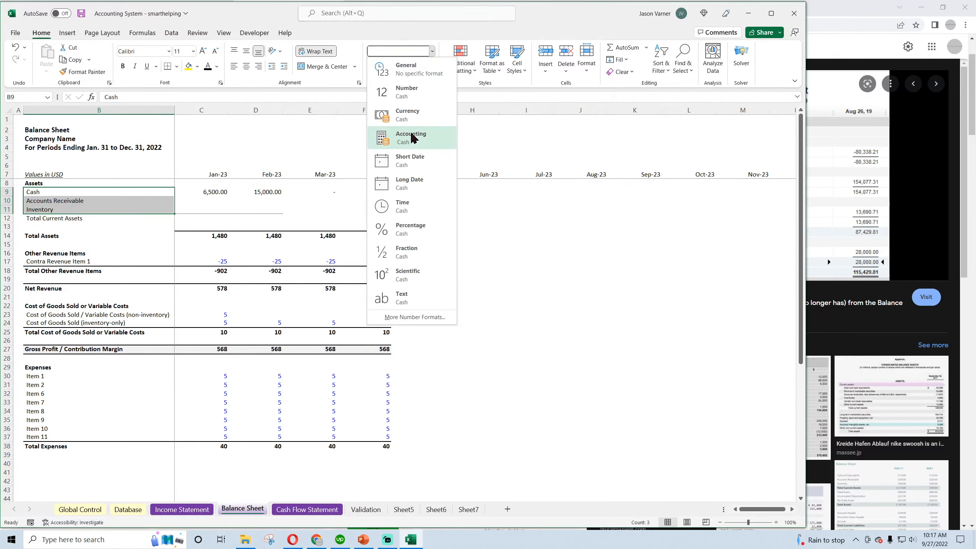
left_click(513, 217)
left_click(37, 182)
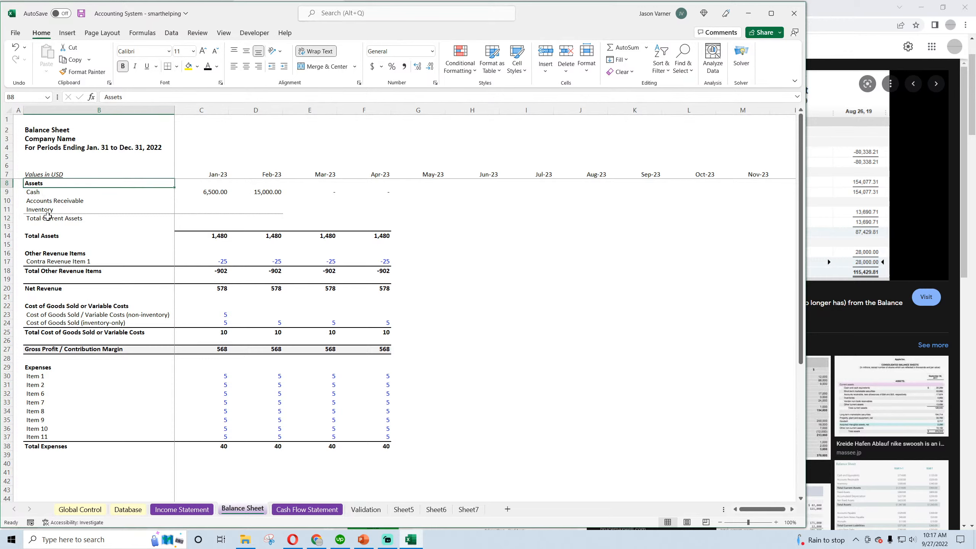
Copy the bold Total Assets label up into B13 and rename the copy "Fixed Assets"
left_click(39, 228)
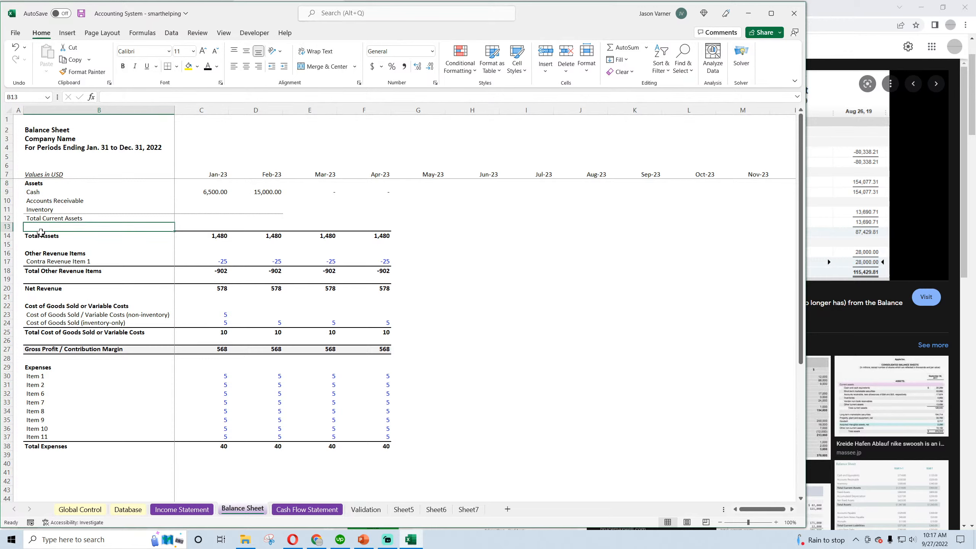
left_click(40, 234)
left_click_drag(175, 240, 173, 225)
left_click(56, 226)
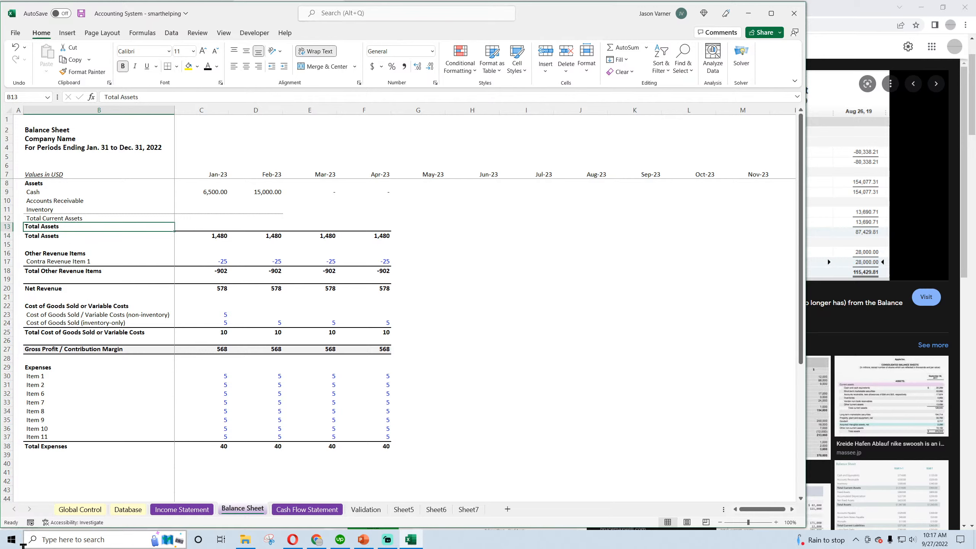
type("Fixed")
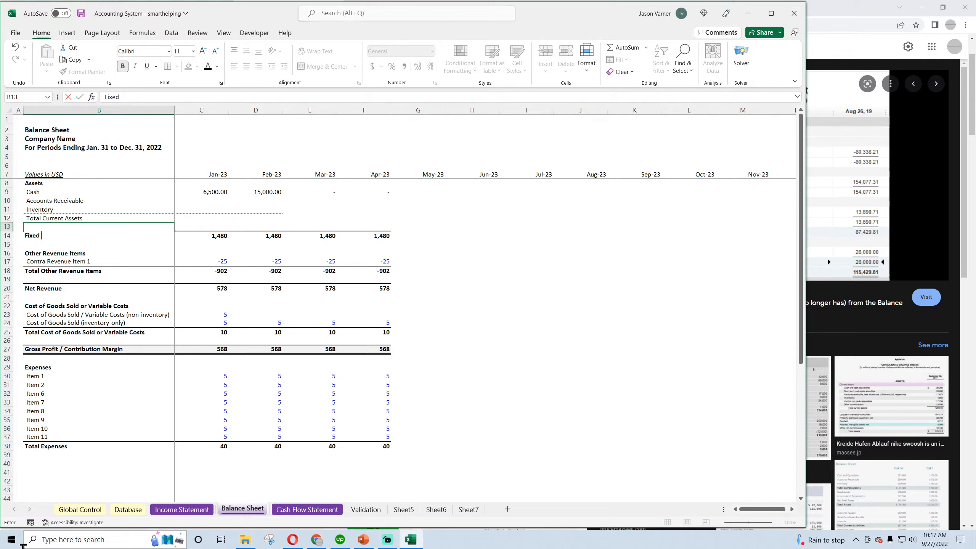
type(" Assets")
key("Return")
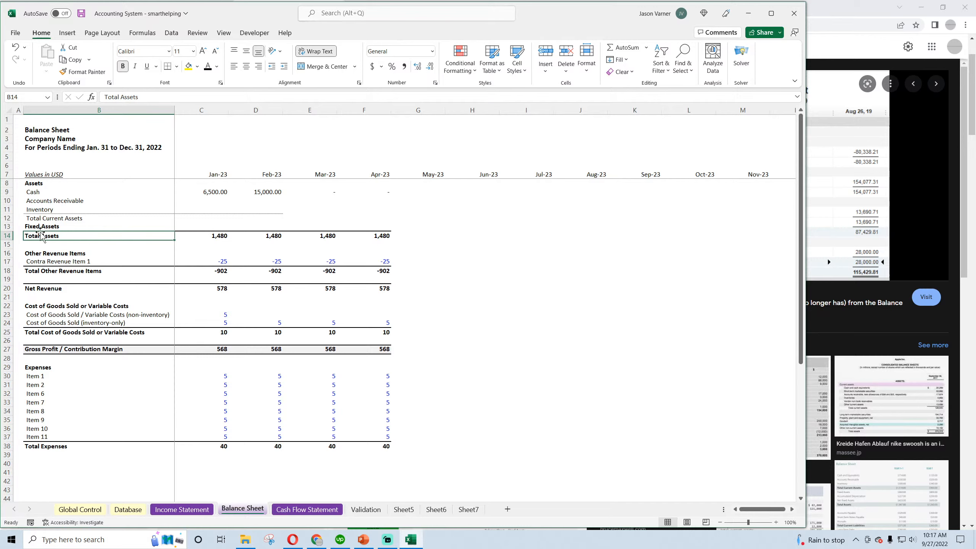
Clear the entire Total Assets row, row 14, below the Fixed Assets heading
left_click(3, 235)
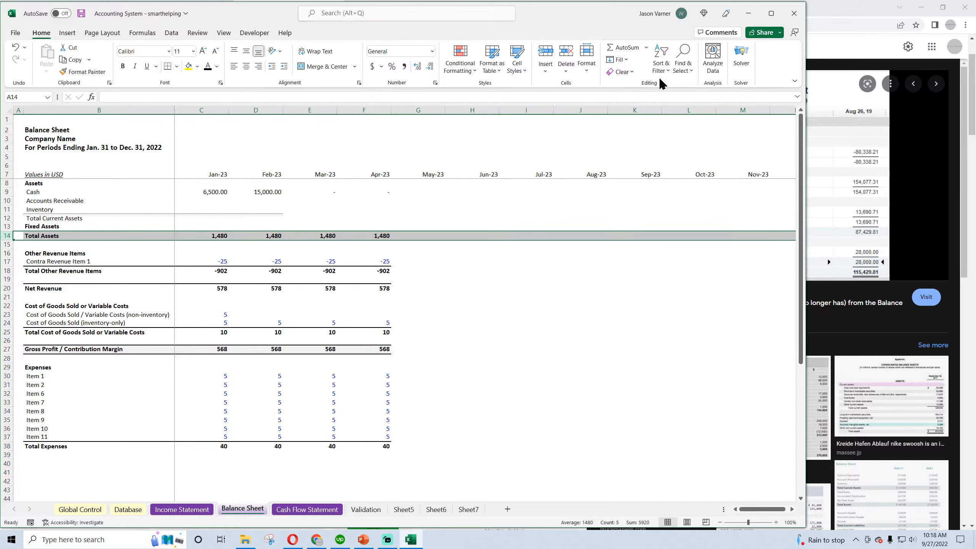
left_click(621, 72)
left_click(649, 126)
left_click(580, 288)
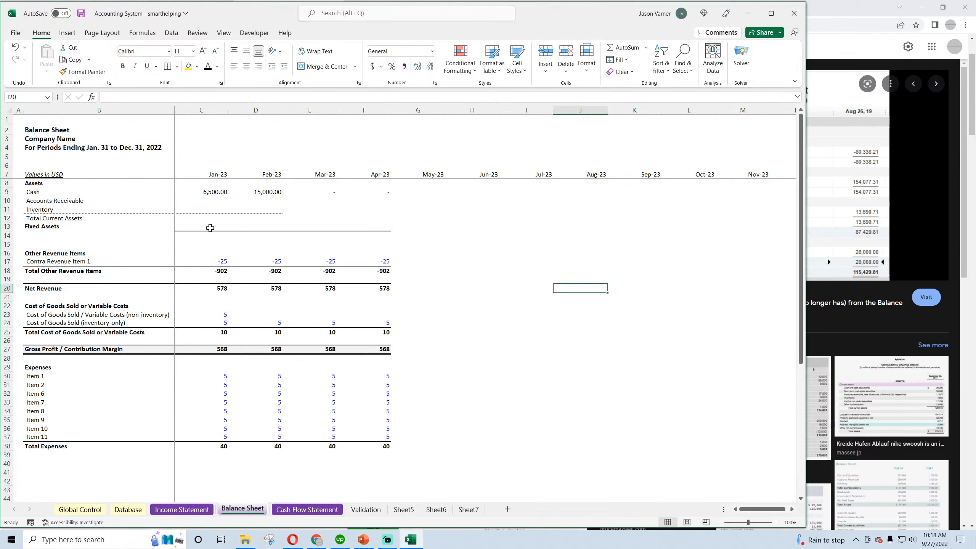
Remove all borders from the Inventory, Total Current Assets and Fixed Assets rows in B11:G13
left_click_drag(277, 210, 96, 226)
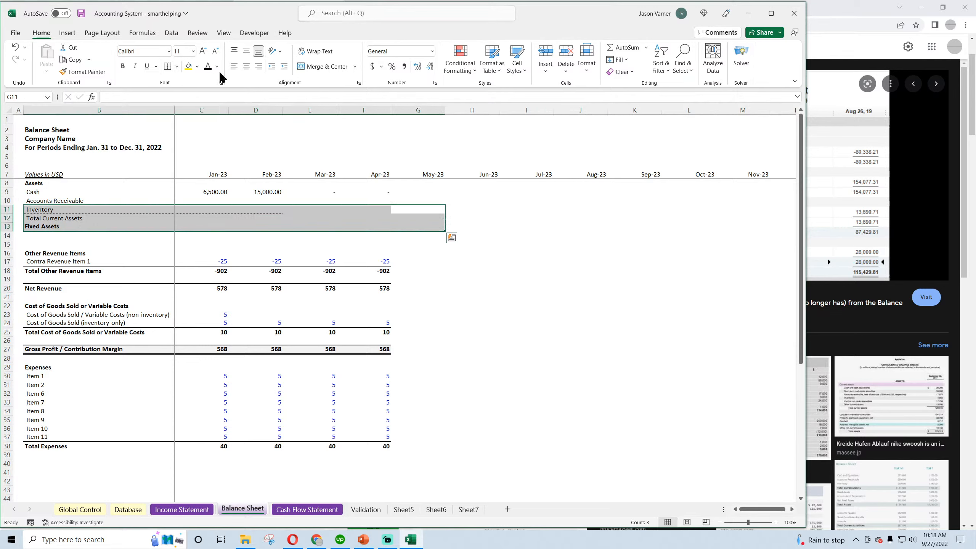
left_click(178, 68)
left_click(205, 149)
left_click(204, 264)
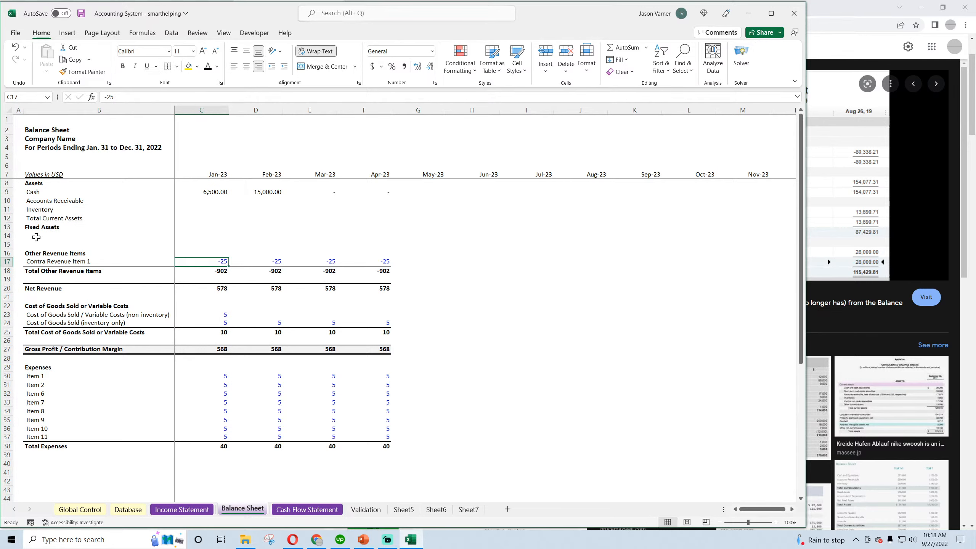
Enter the label "Property, Plant, Equipment" in B14 under the Fixed Assets heading
left_click(36, 237)
type("Property, Plant,")
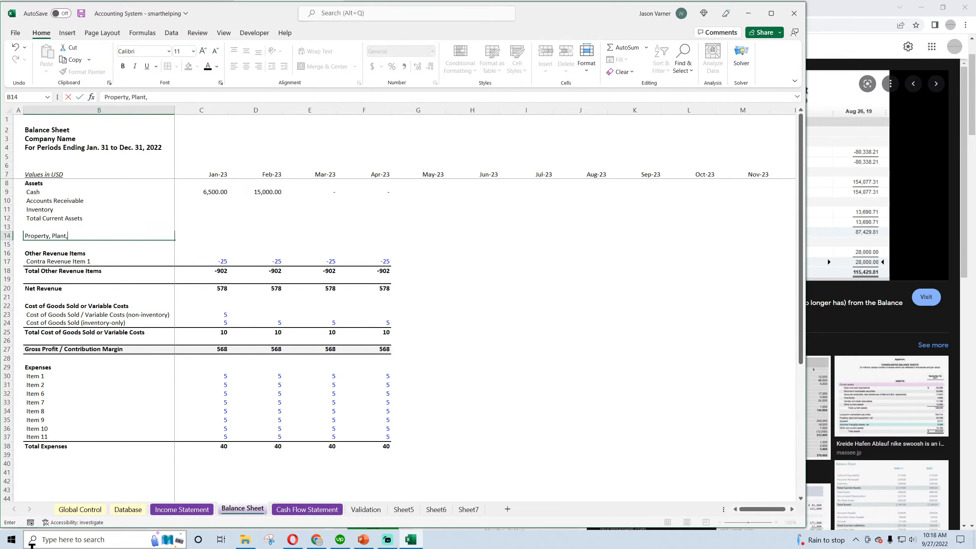
type(" Equipment")
key("Return")
left_click(84, 324)
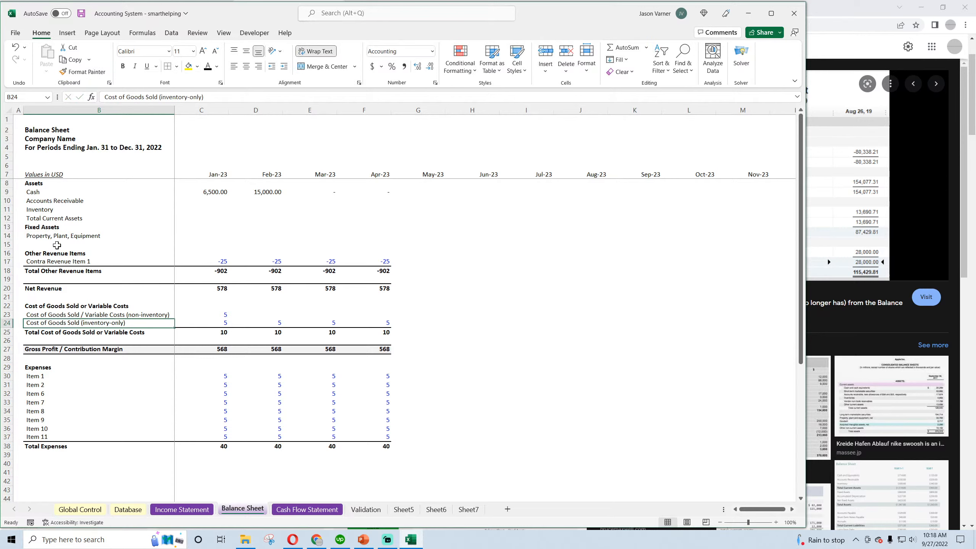
left_click(56, 236)
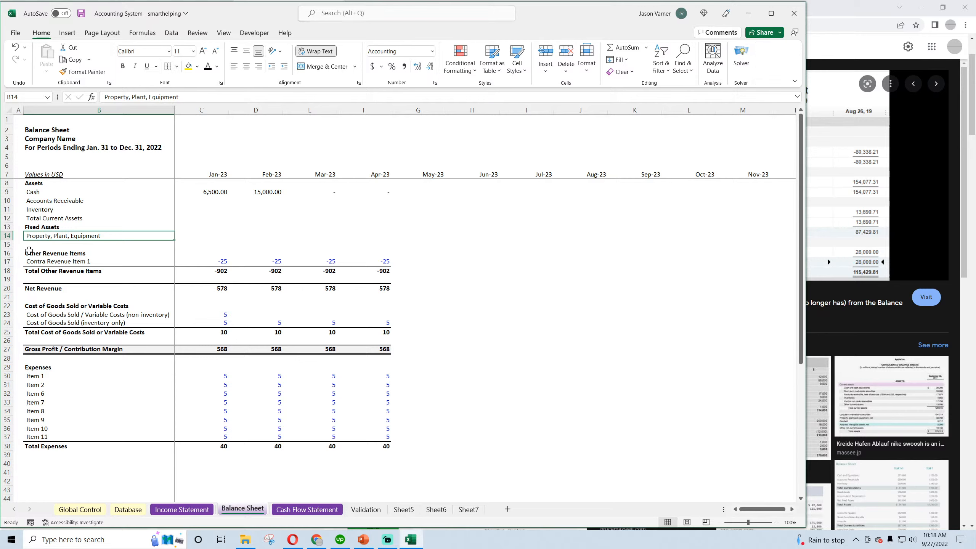
Clear the Other Revenue Items and Contra Revenue Item 1 rows, and move the Total Other Revenue Items row up to row 15
left_click_drag(29, 246, 327, 245)
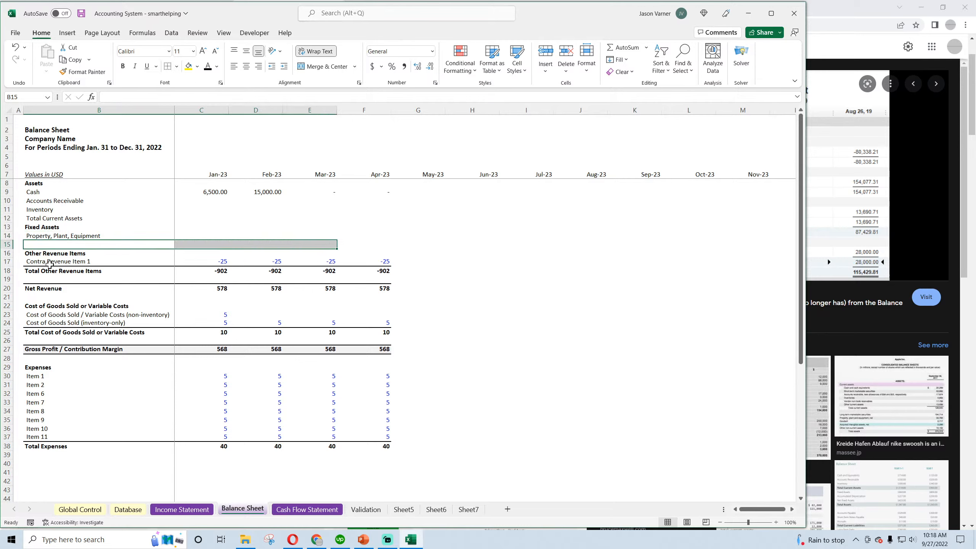
left_click_drag(18, 255, 380, 264)
left_click_drag(96, 271, 360, 241)
Rename the Total Other Revenue Items label in B15 as "Total Assets"
double_click(48, 245)
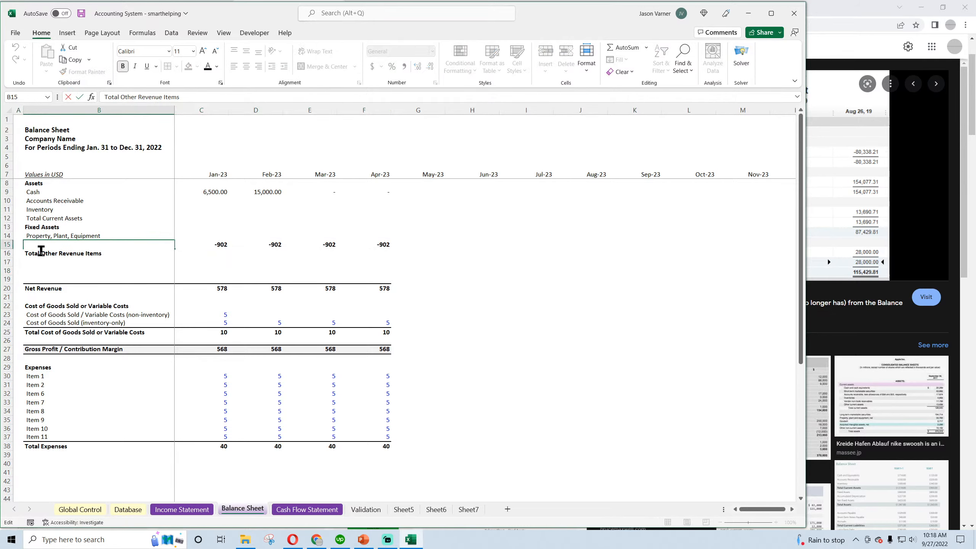
left_click_drag(39, 253, 115, 262)
type("Assets")
key("Return")
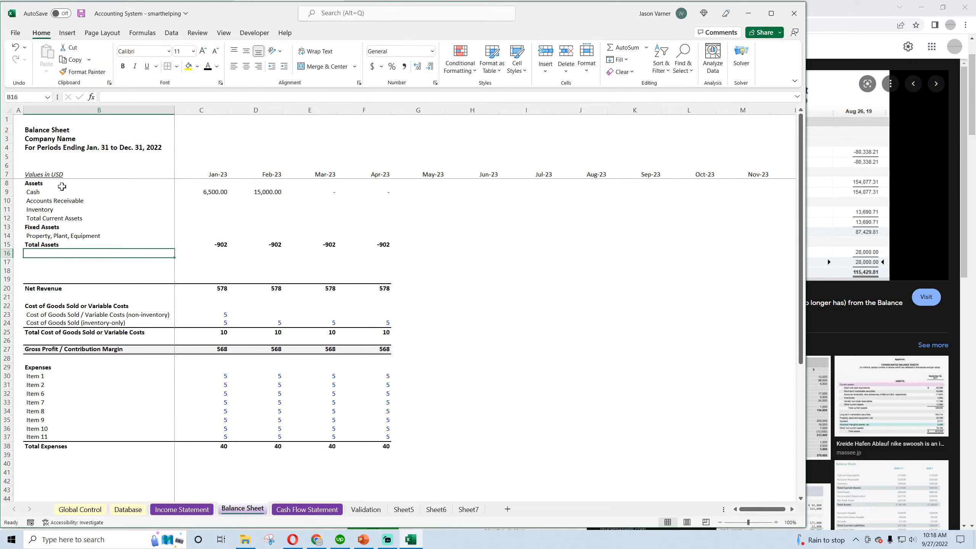
Review the Balance Sheet's asset labels from the Assets heading down to Total Assets
left_click(45, 183)
left_click(42, 192)
left_click(41, 201)
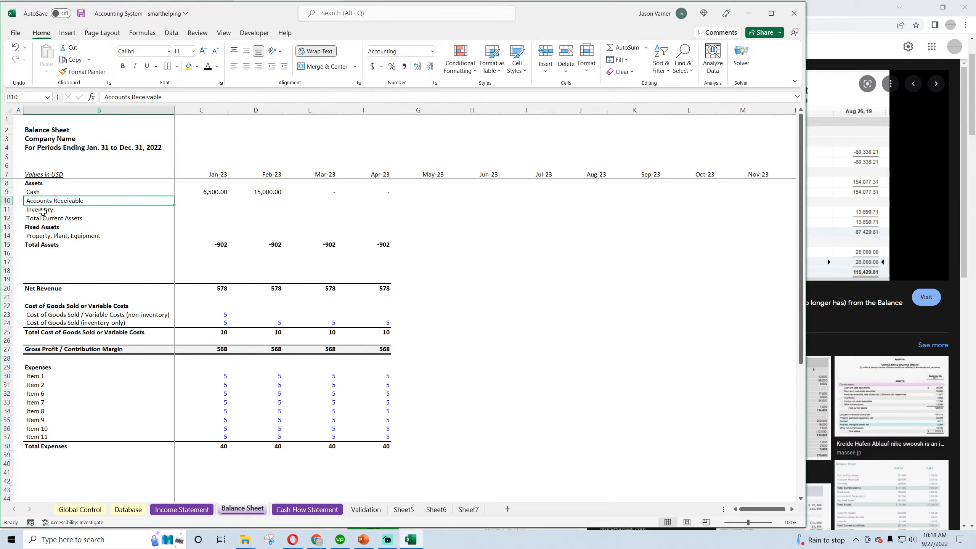
left_click(42, 211)
left_click(40, 219)
left_click(38, 228)
left_click_drag(35, 244, 152, 250)
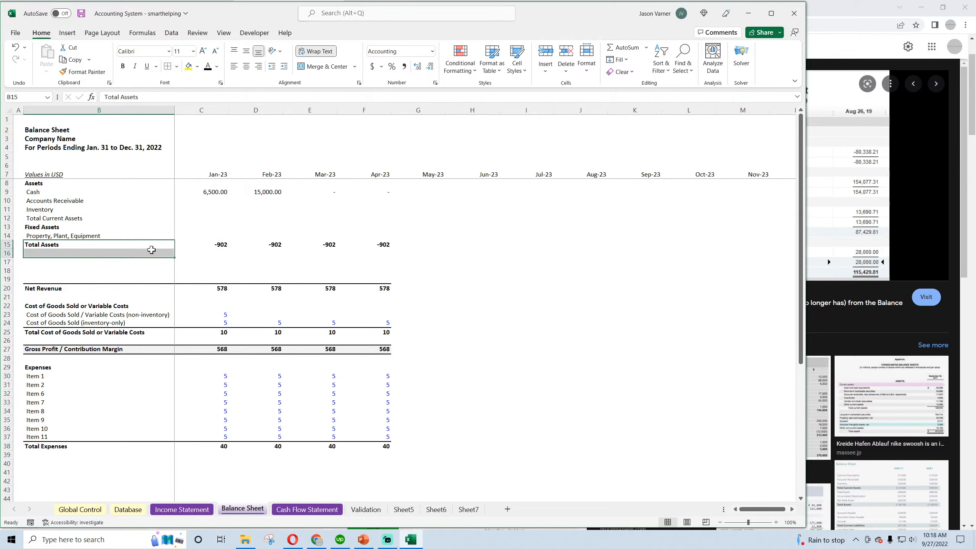
Add a thick bottom border to the Property, Plant, Equipment row across B14:G14
left_click_drag(39, 236, 438, 236)
left_click(176, 66)
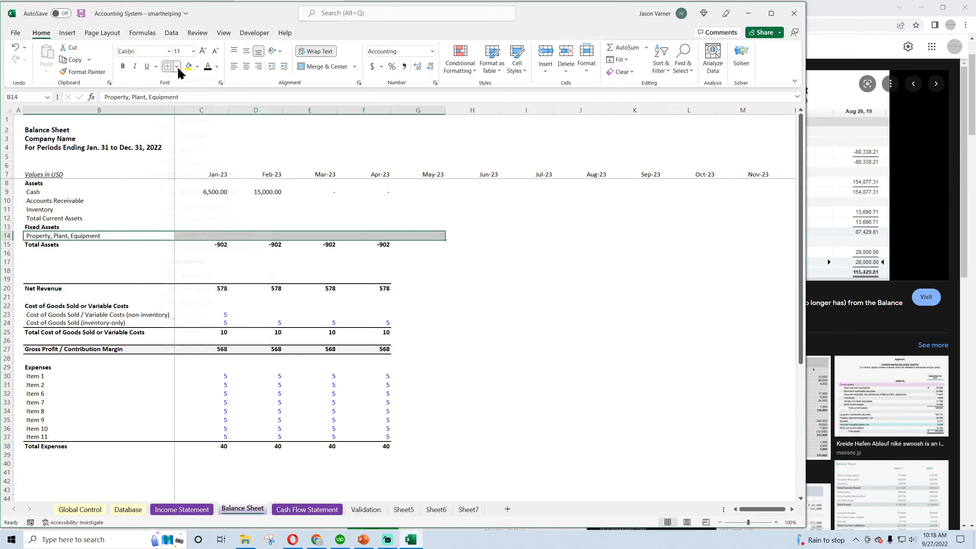
left_click(199, 221)
left_click(572, 331)
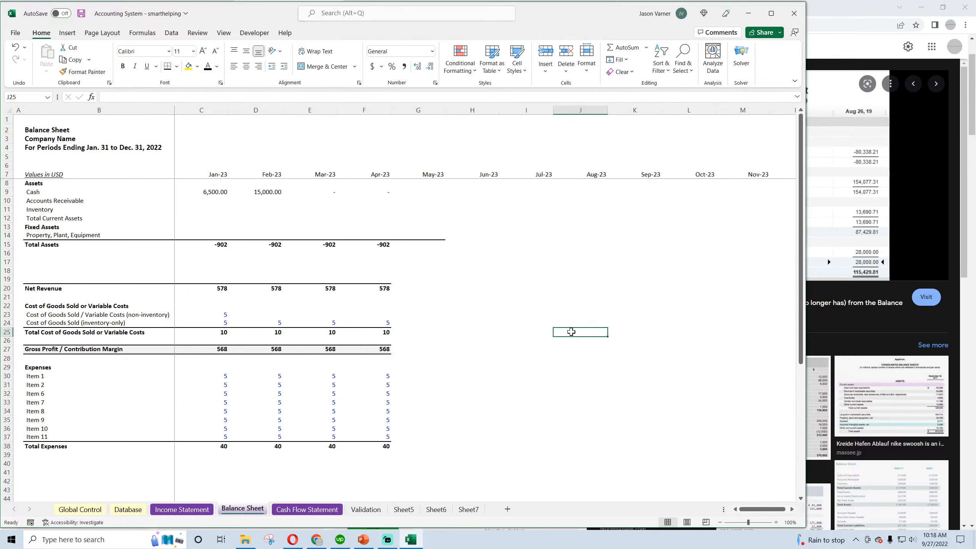
Switch to Chrome and examine example balance sheets in the image results, opening Investopedia's Long-Term Assets Definition example
left_click(36, 183)
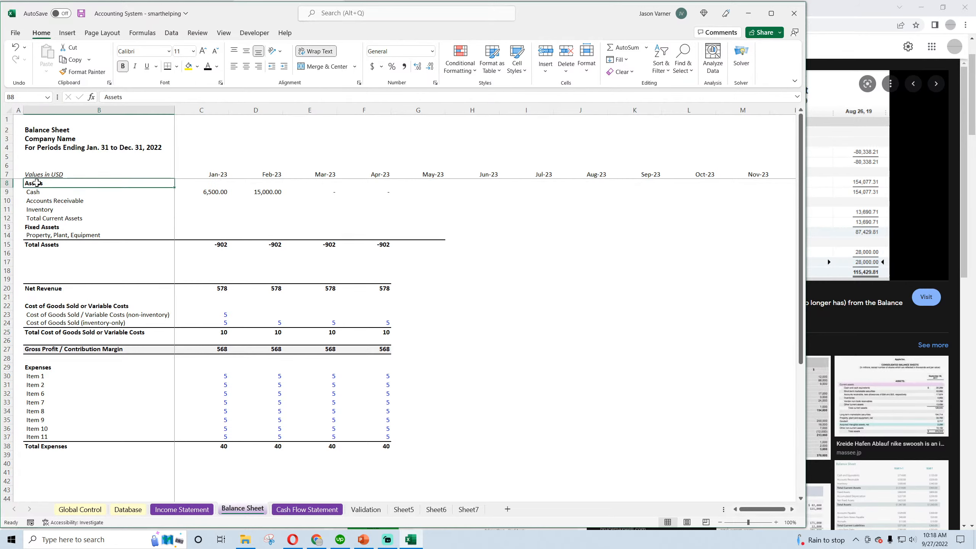
left_click(43, 227)
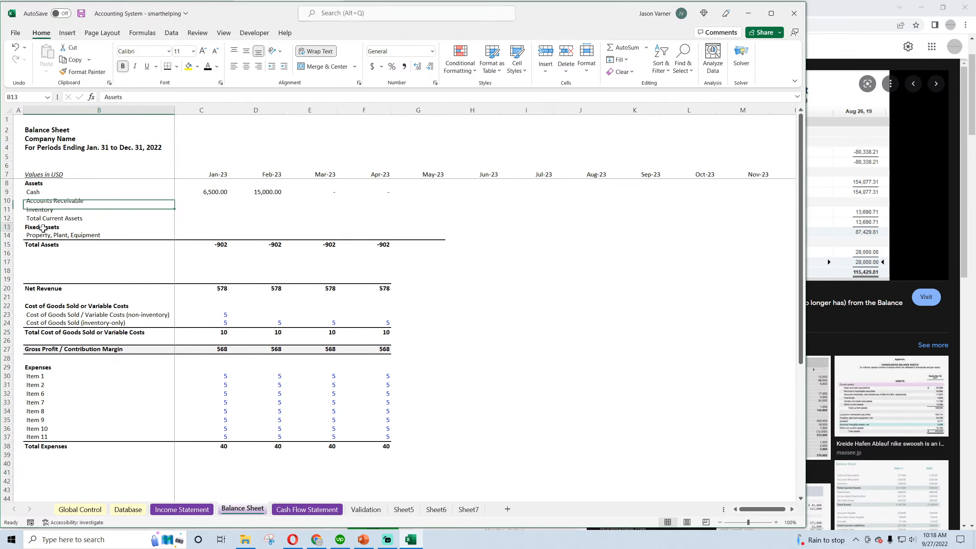
left_click(50, 263)
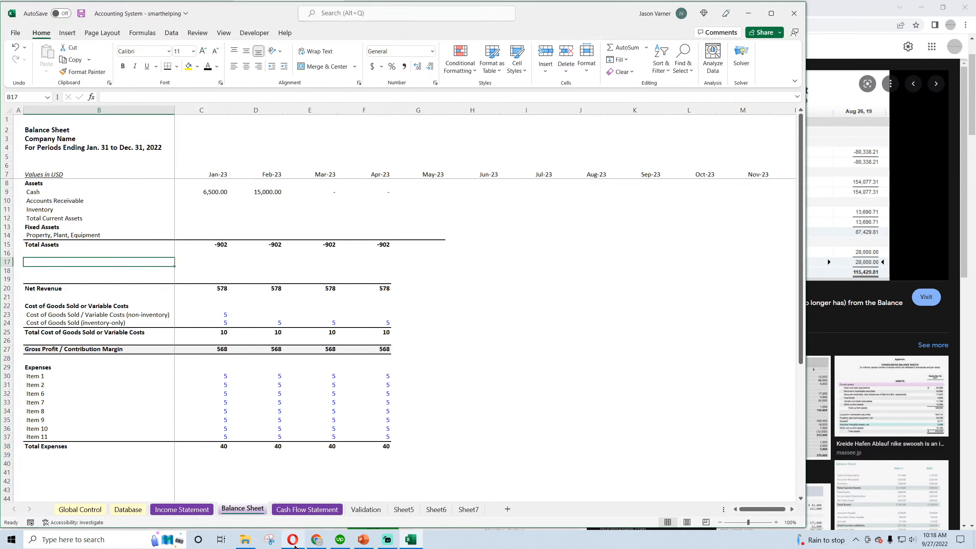
left_click(316, 540)
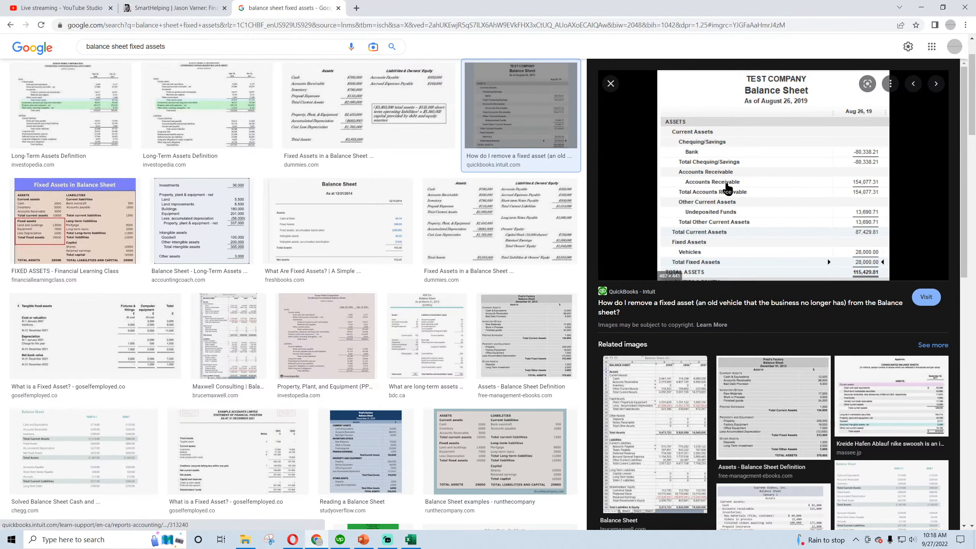
left_click(321, 117)
left_click(487, 114)
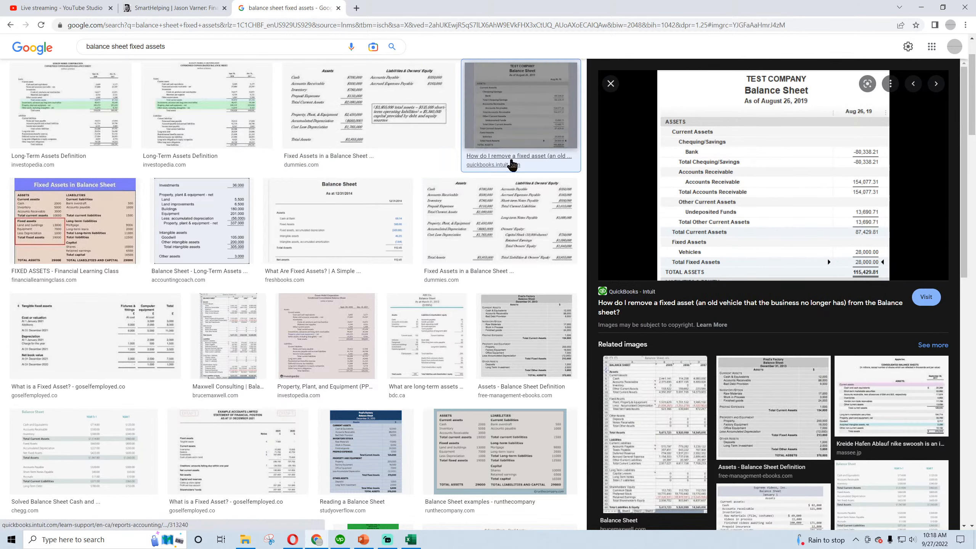
left_click(499, 216)
left_click(156, 112)
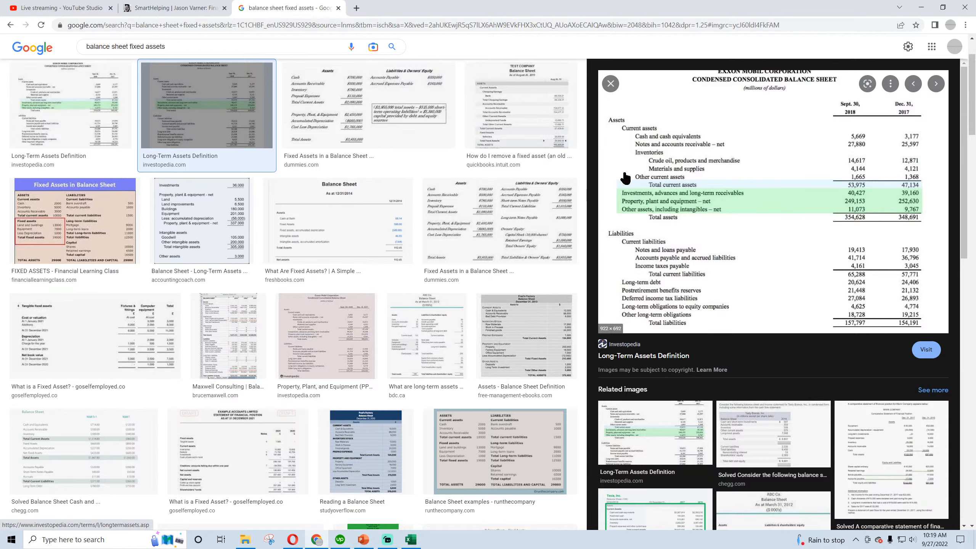
Switch back to Excel and indent the Cash, Accounts Receivable and Inventory labels in B9:B11 with leading spaces
left_click(319, 542)
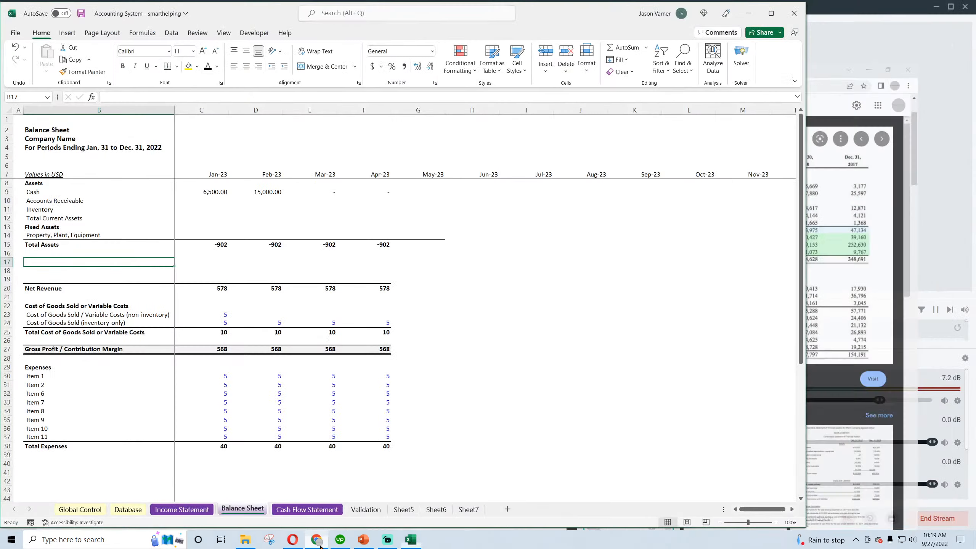
left_click(33, 191)
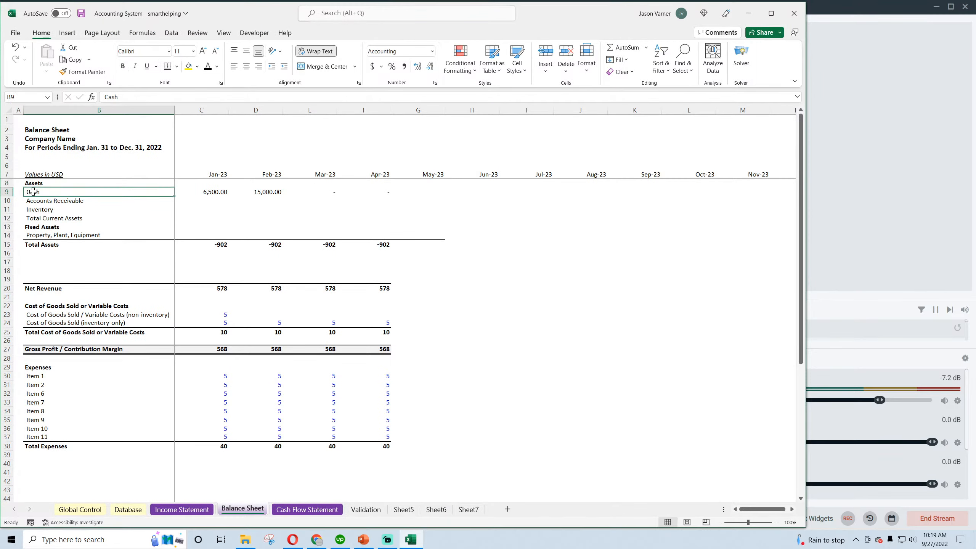
left_click(103, 100)
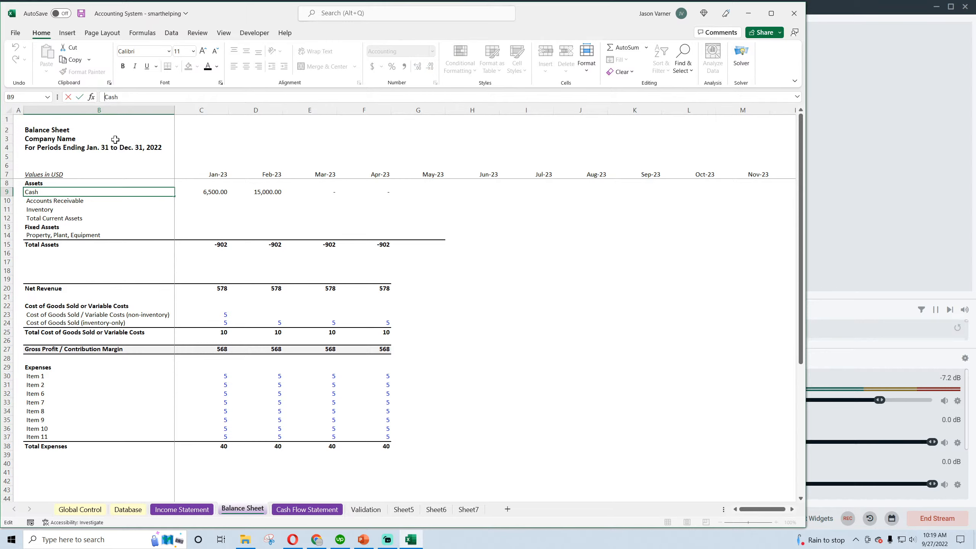
key("Return")
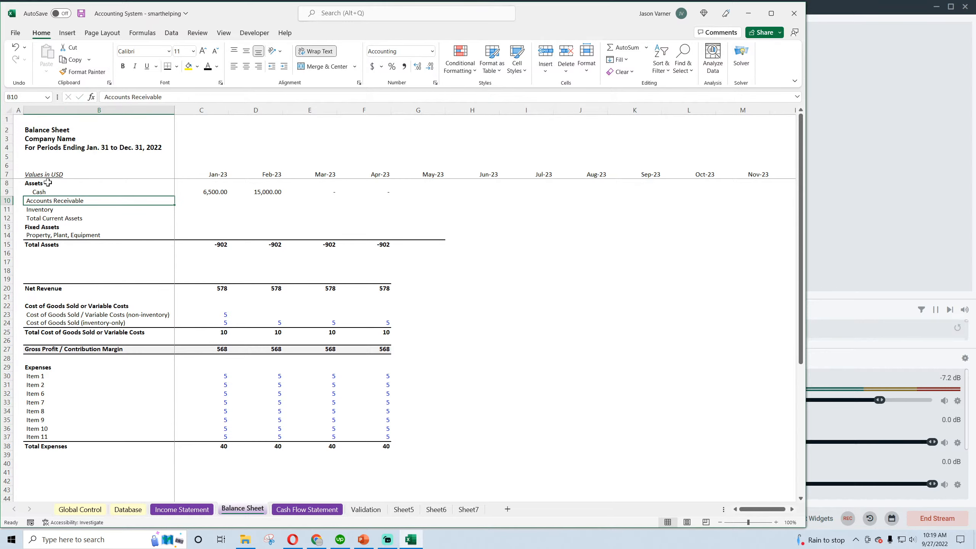
left_click(105, 98)
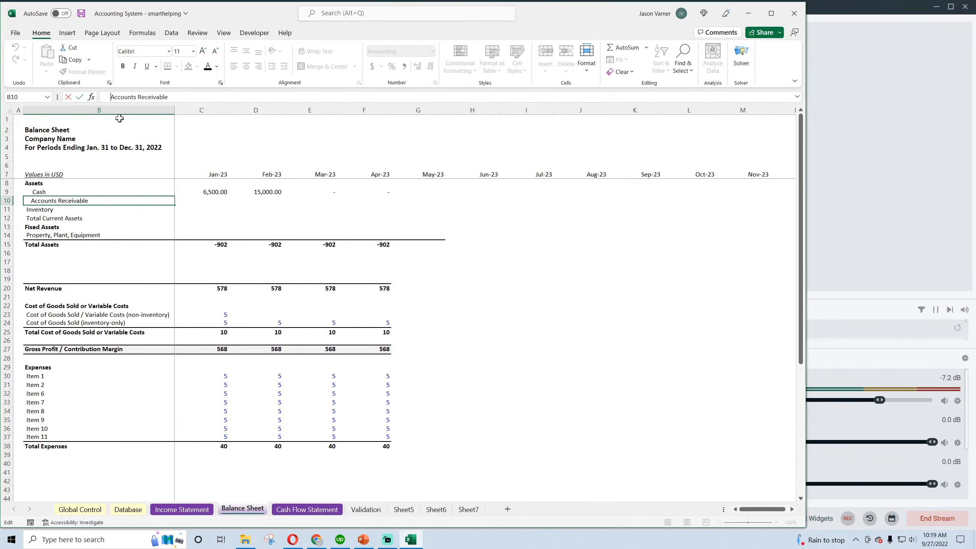
key("Return")
left_click(106, 98)
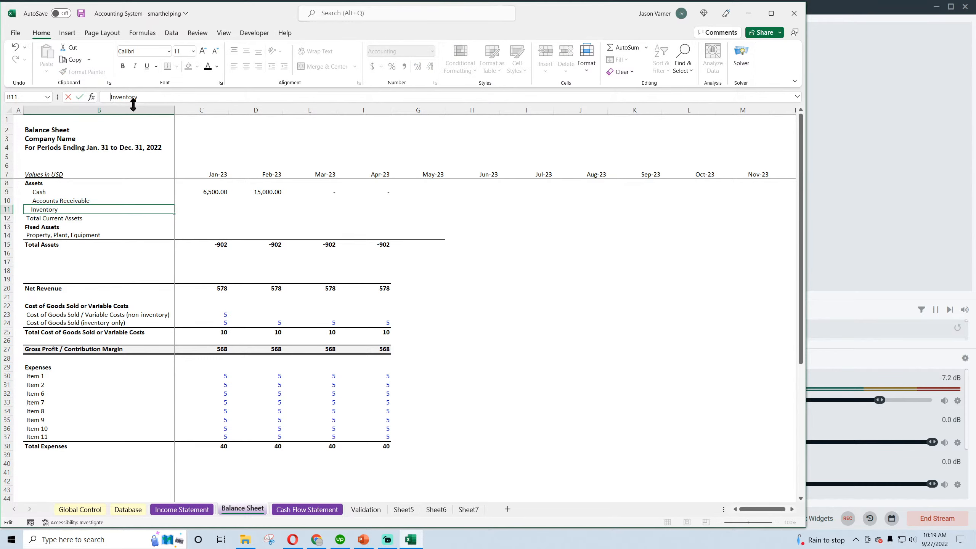
key("Return")
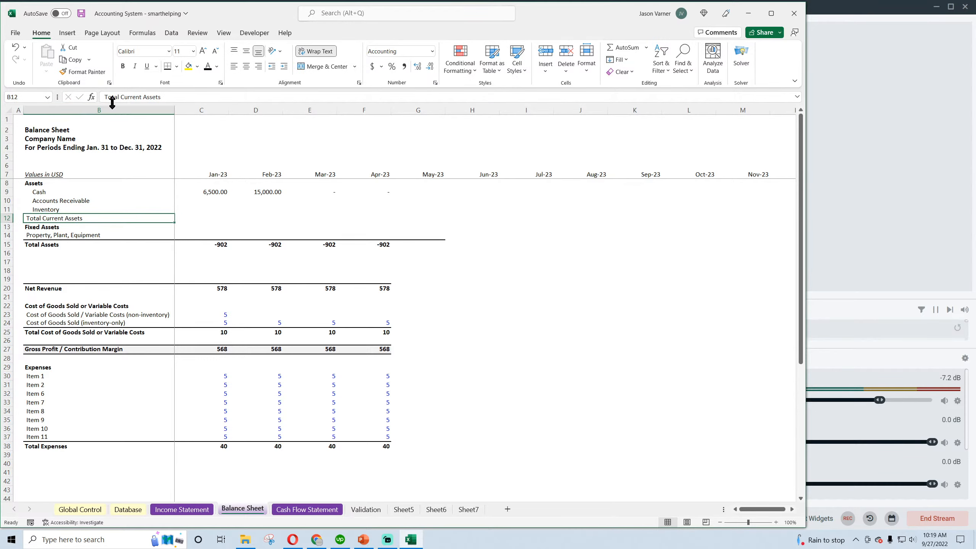
Check the example balance sheet in Chrome and indent the Total Current Assets label in Excel one level deeper than Inventory
left_click(316, 539)
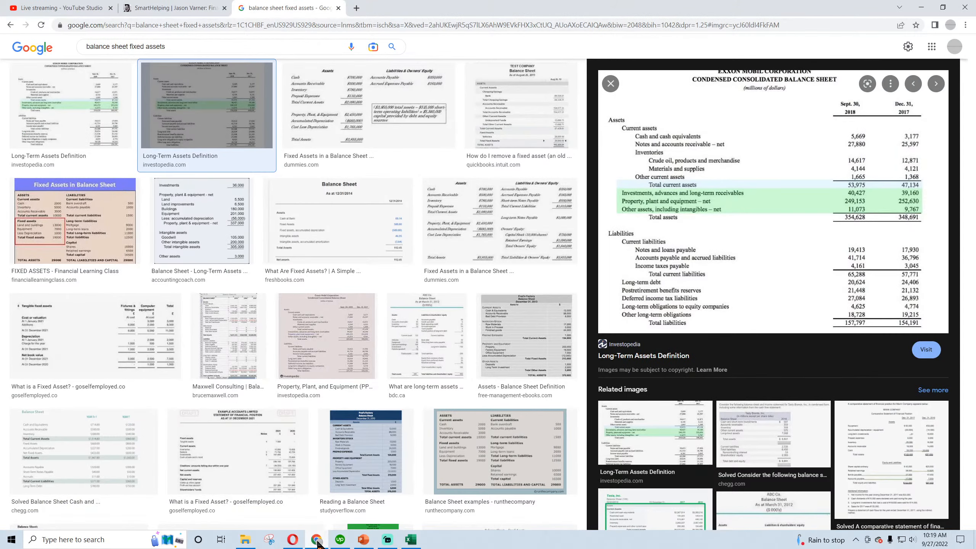
left_click(316, 539)
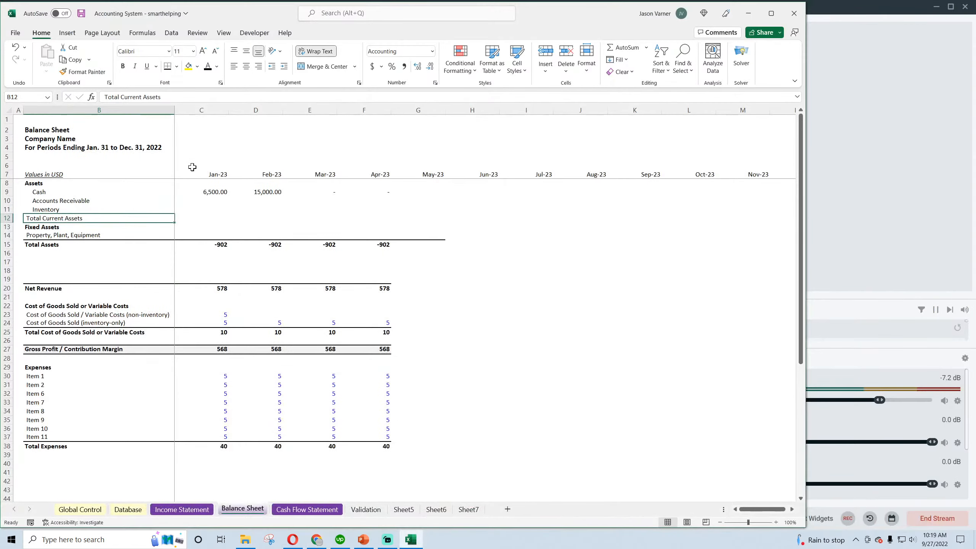
left_click(105, 96)
key("Return")
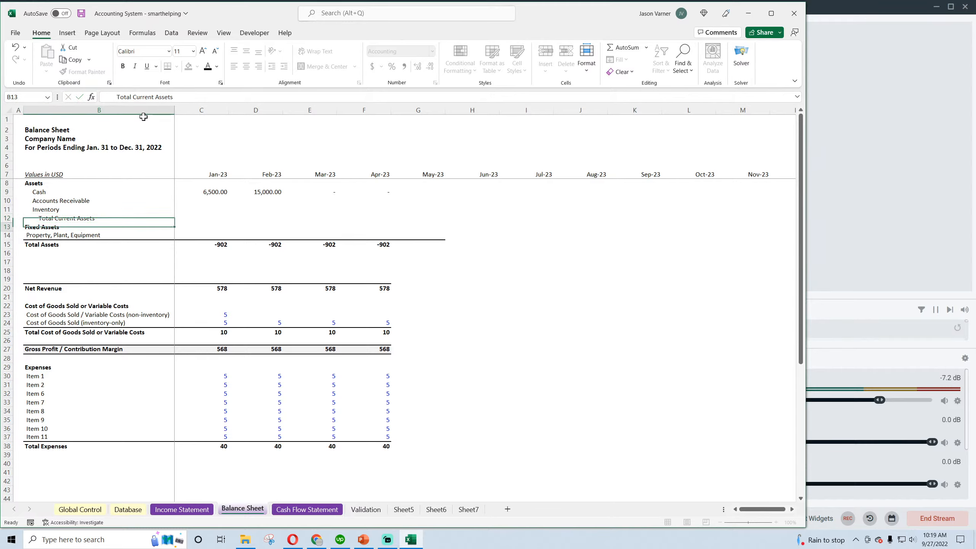
Recheck the example in Chrome, then indent the Fixed Assets and Property, Plant, Equipment labels in Excel with leading spaces
left_click(319, 540)
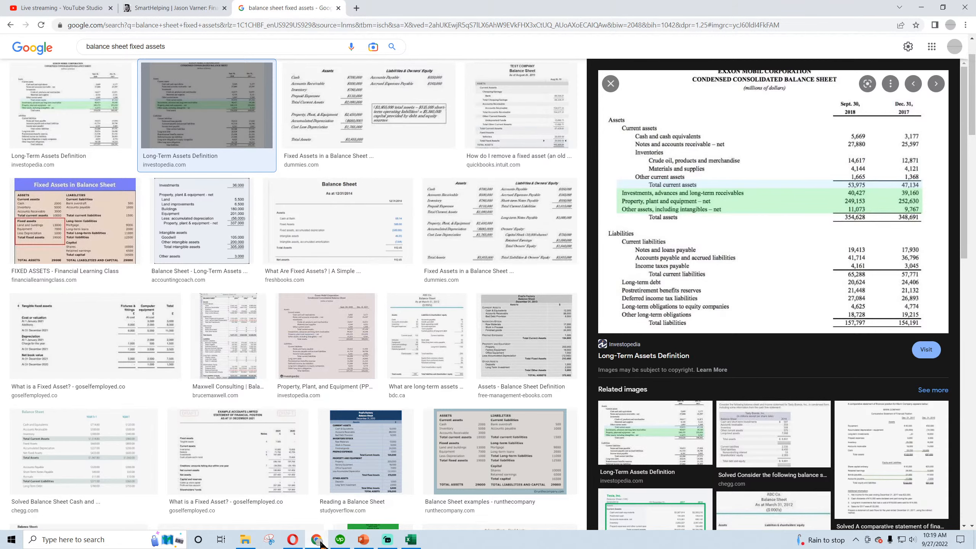
left_click(320, 540)
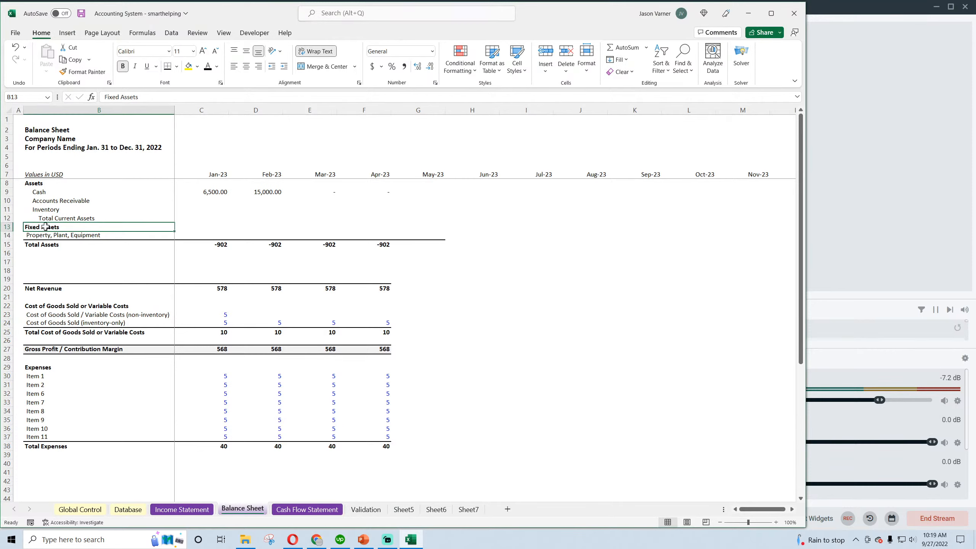
left_click(105, 97)
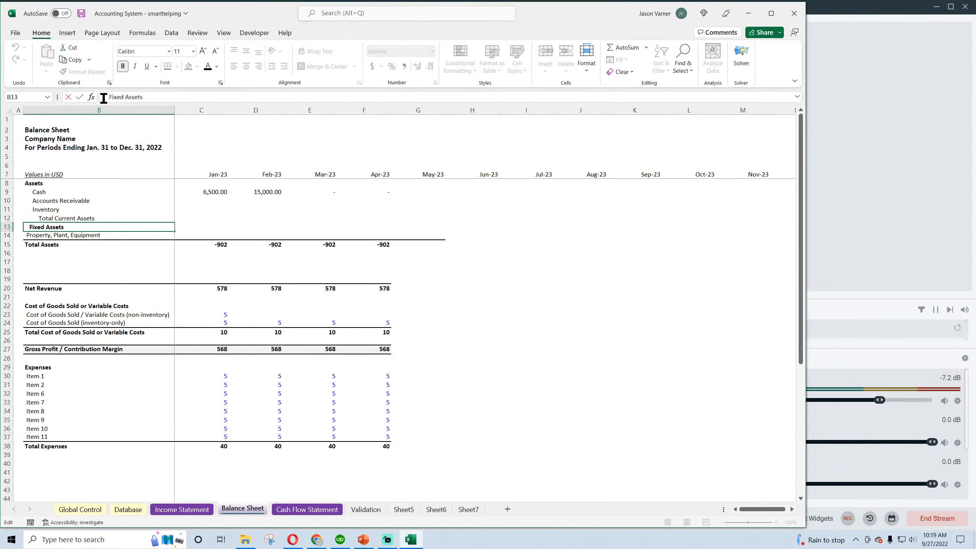
key("Return")
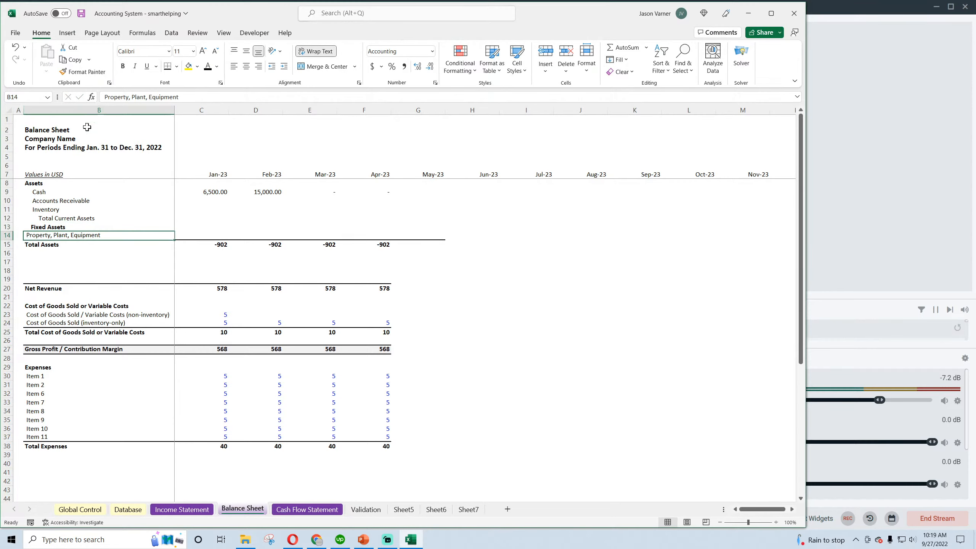
left_click(106, 95)
key("Return")
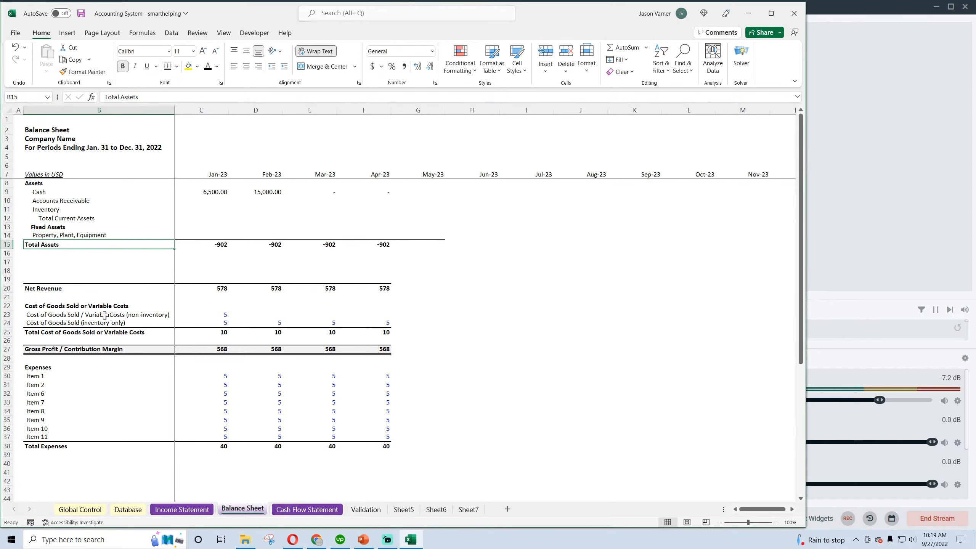
Recheck the example balance sheet in Chrome, then indent the Total Assets label in B15 in Excel with leading spaces
left_click(61, 264)
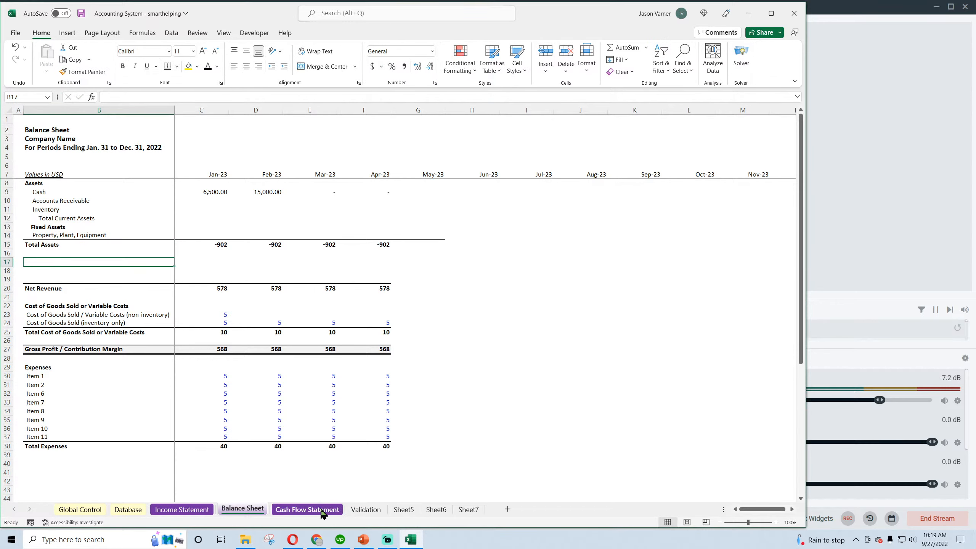
left_click(317, 540)
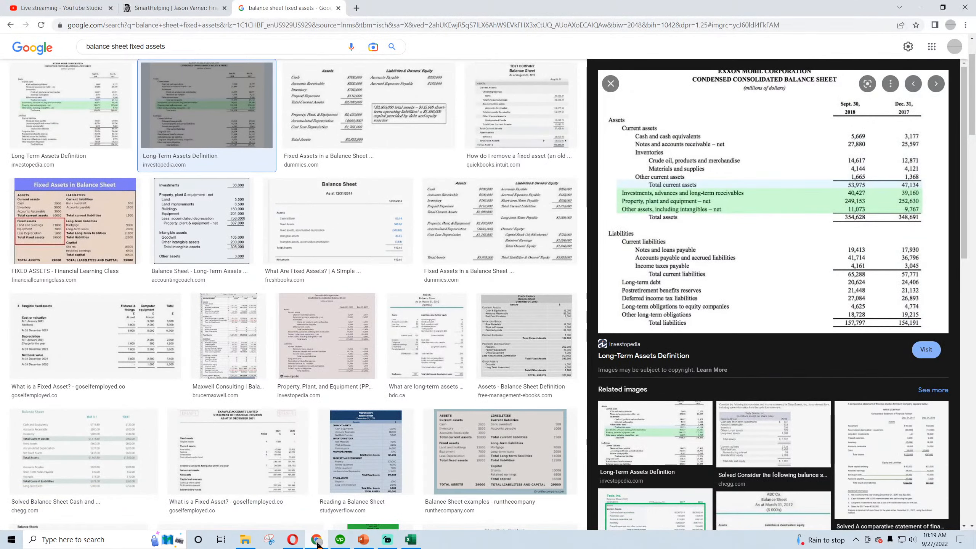
left_click(316, 540)
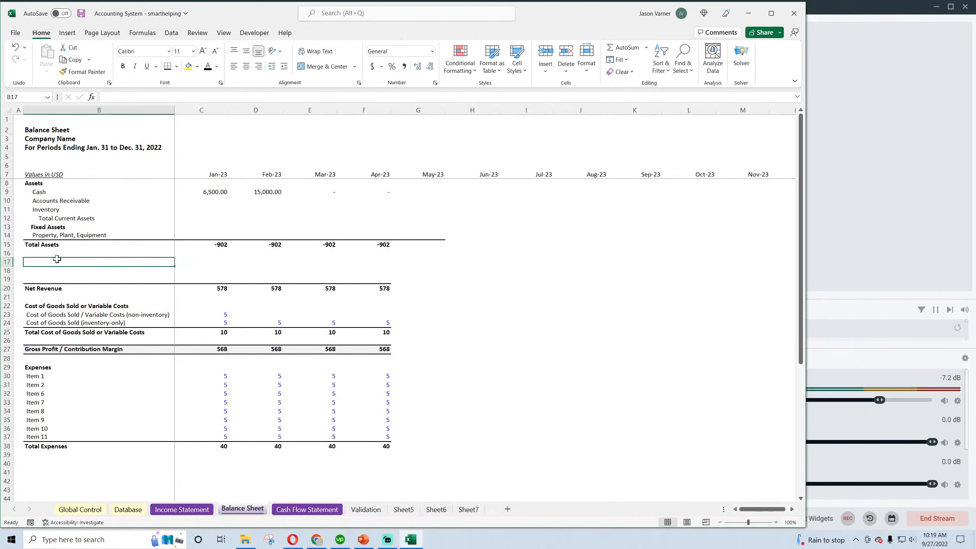
left_click(43, 244)
left_click(102, 94)
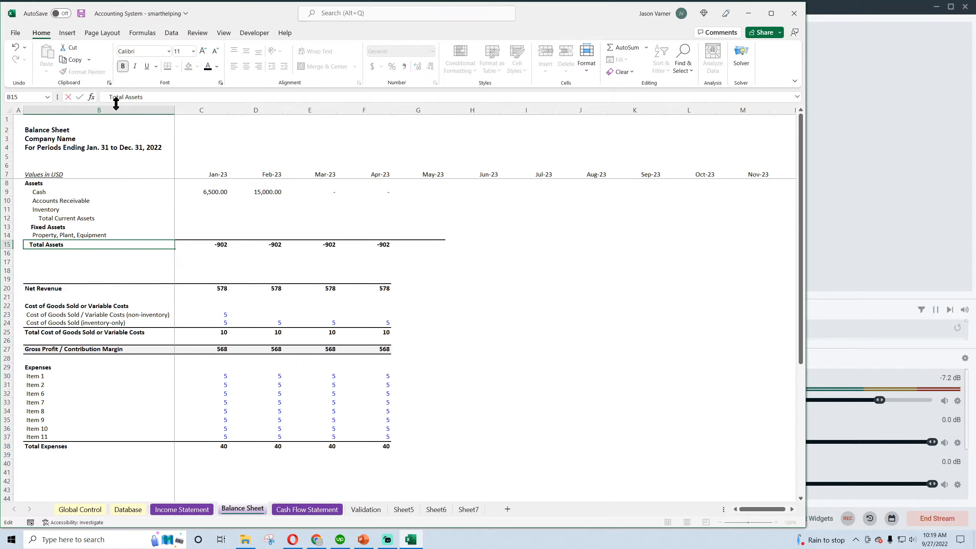
key("Return")
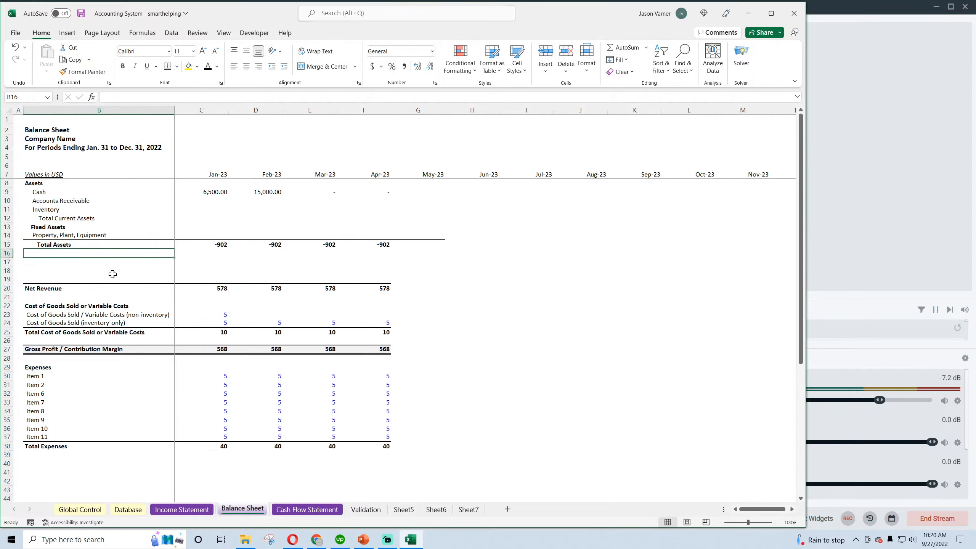
Compare the levels of the Assets, Cash, Total Current Assets and Total Assets labels with the example balance sheet in Chrome
left_click(75, 338)
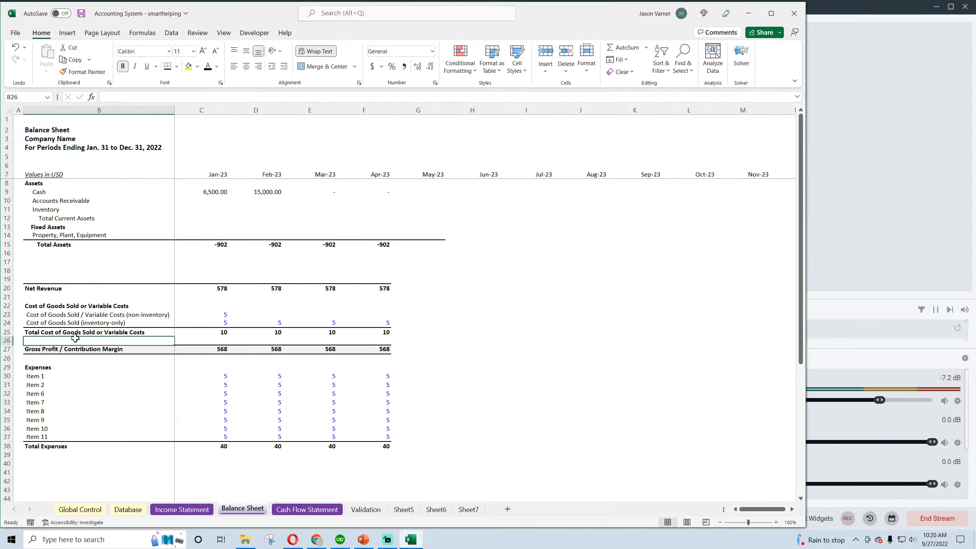
left_click(33, 181)
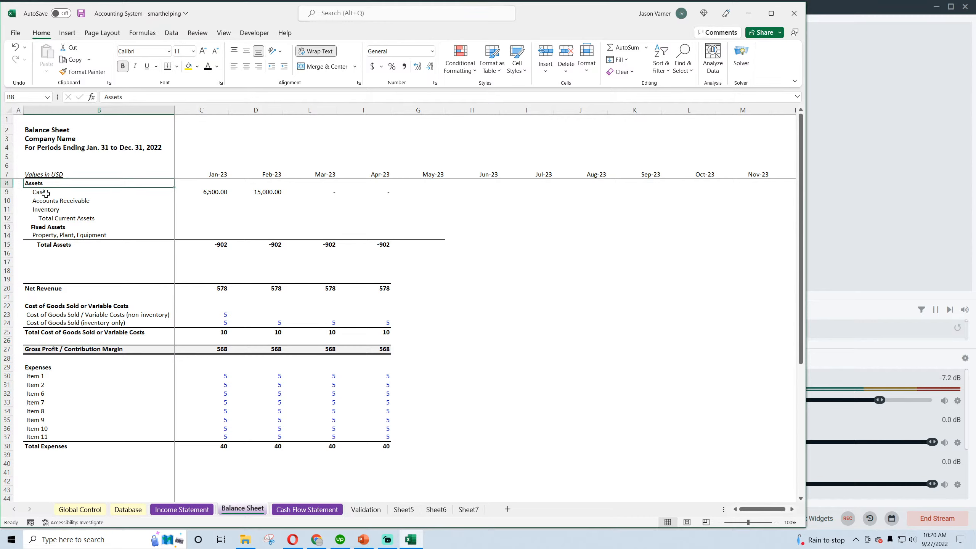
left_click(46, 193)
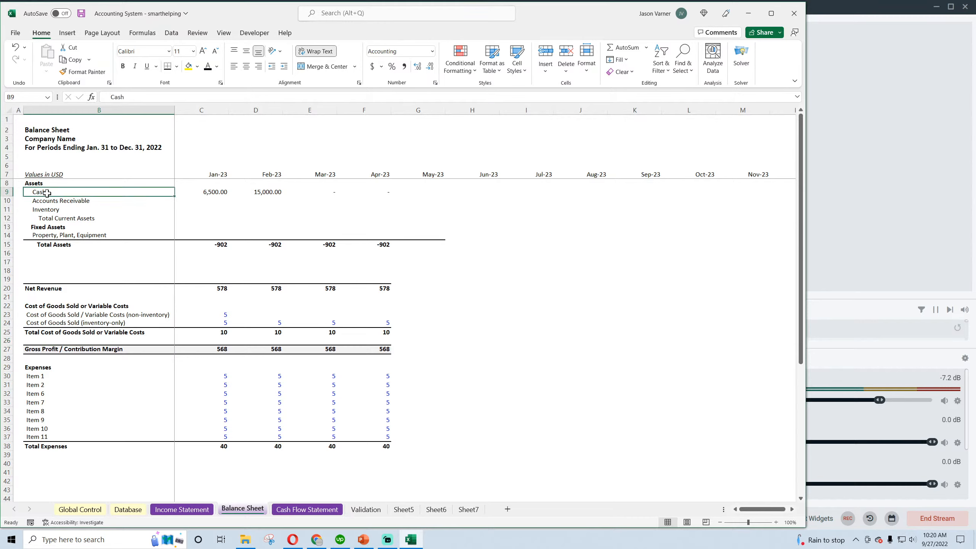
left_click(50, 216)
left_click(312, 545)
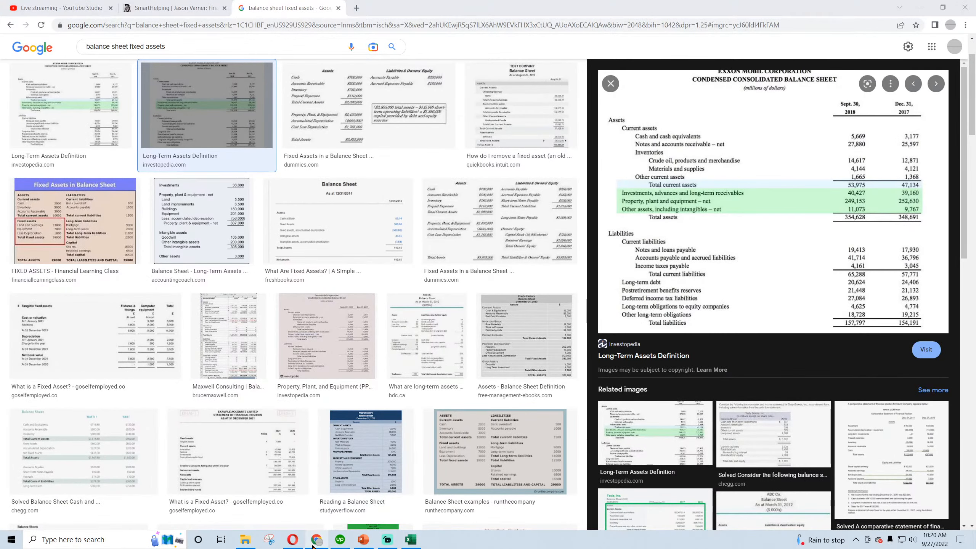
left_click(312, 545)
left_click(53, 244)
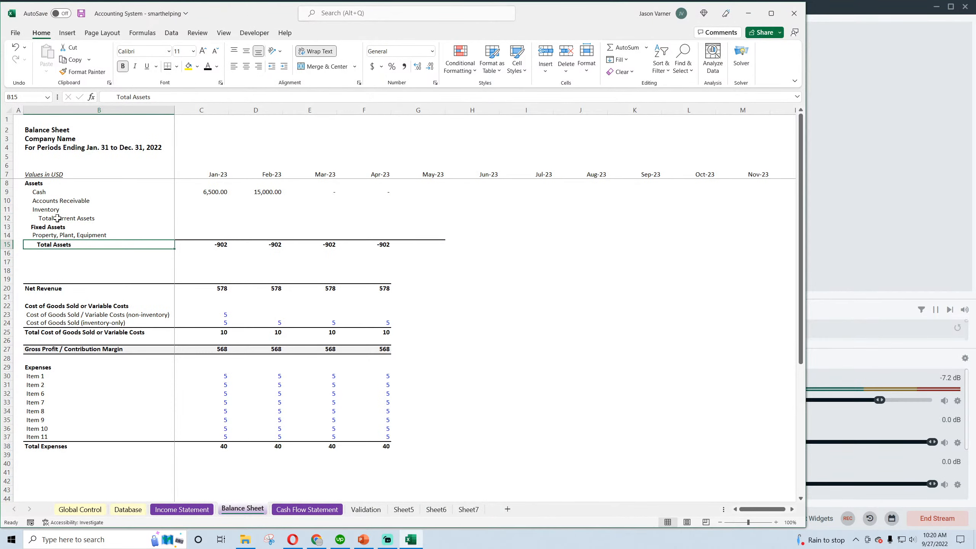
left_click(58, 219)
left_click(96, 245)
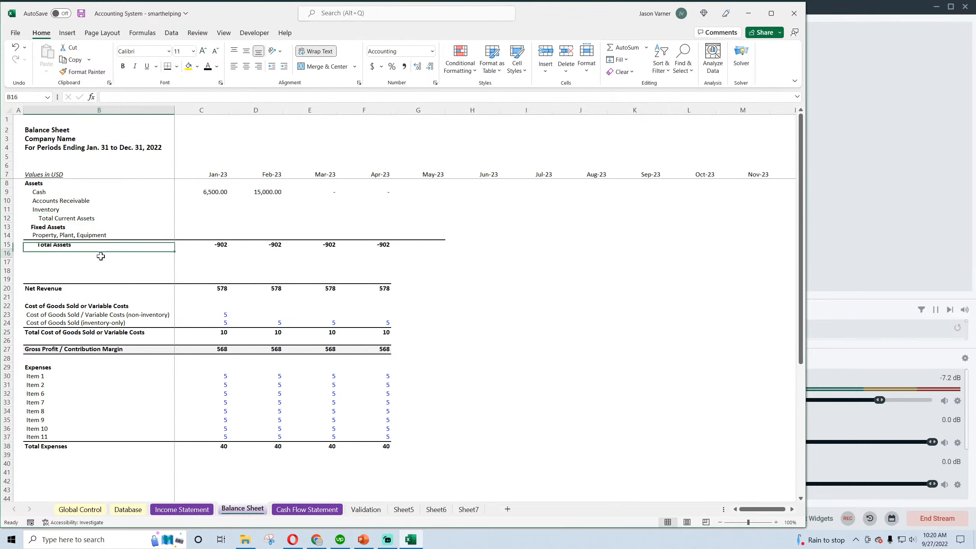
Try a thin bottom border across the Total Current Assets row, B12:F12, and undo it
left_click(52, 218)
left_click_drag(53, 218, 388, 216)
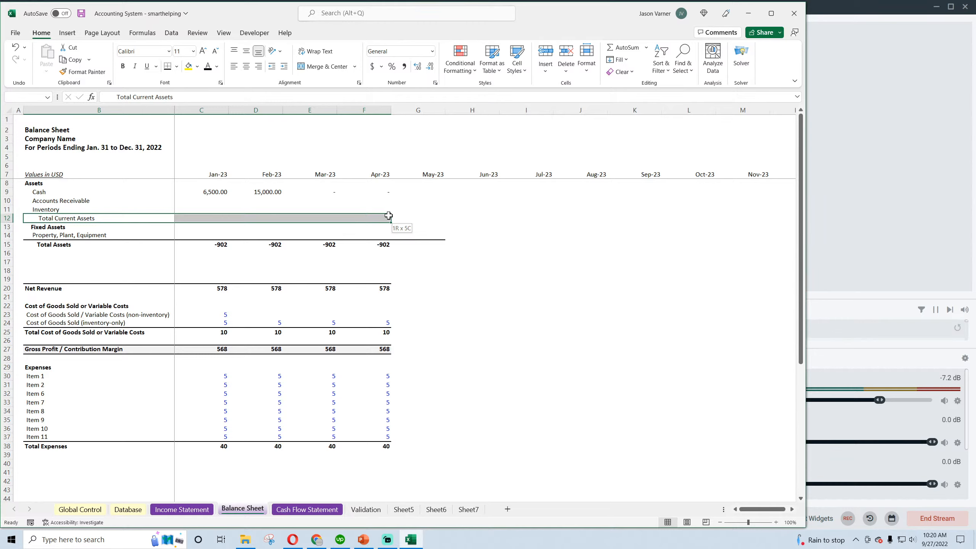
left_click(176, 66)
left_click(184, 89)
left_click_drag(570, 237, 572, 240)
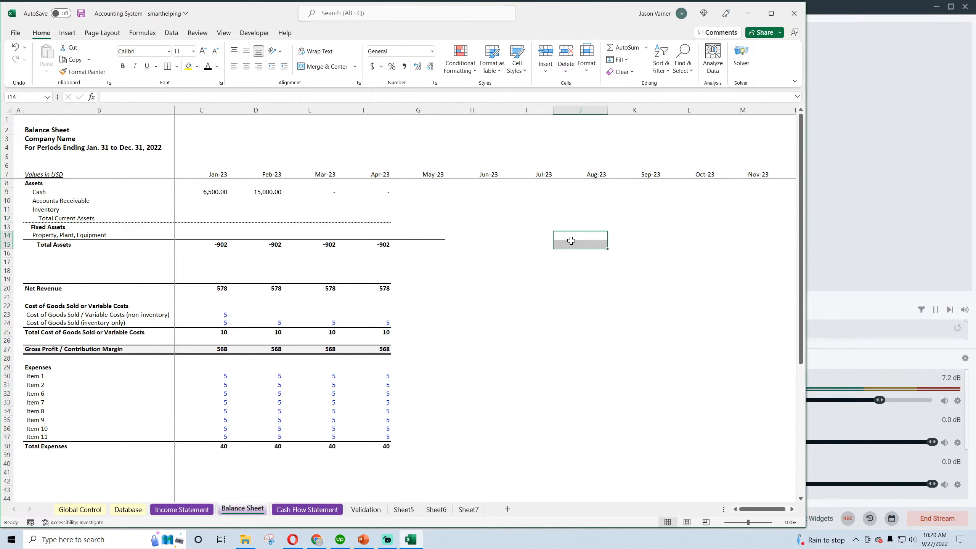
left_click(15, 46)
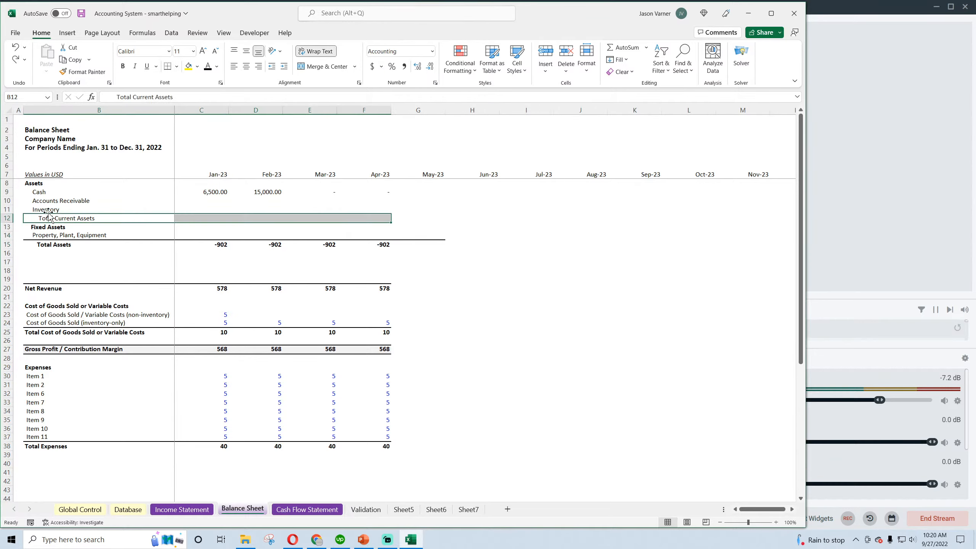
Add a thin bottom border across the Inventory row, B11:F11, and save the workbook
left_click_drag(48, 210, 389, 211)
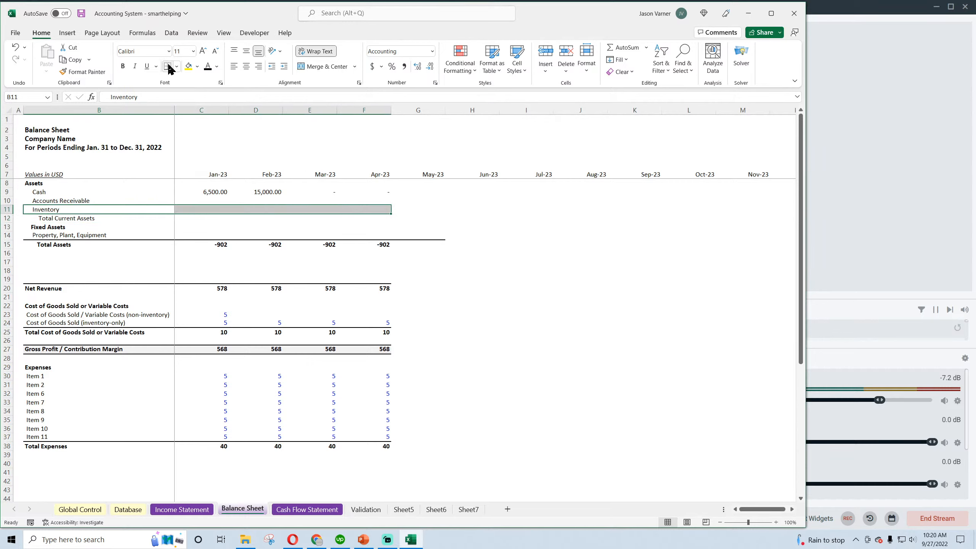
left_click(168, 66)
left_click(446, 254)
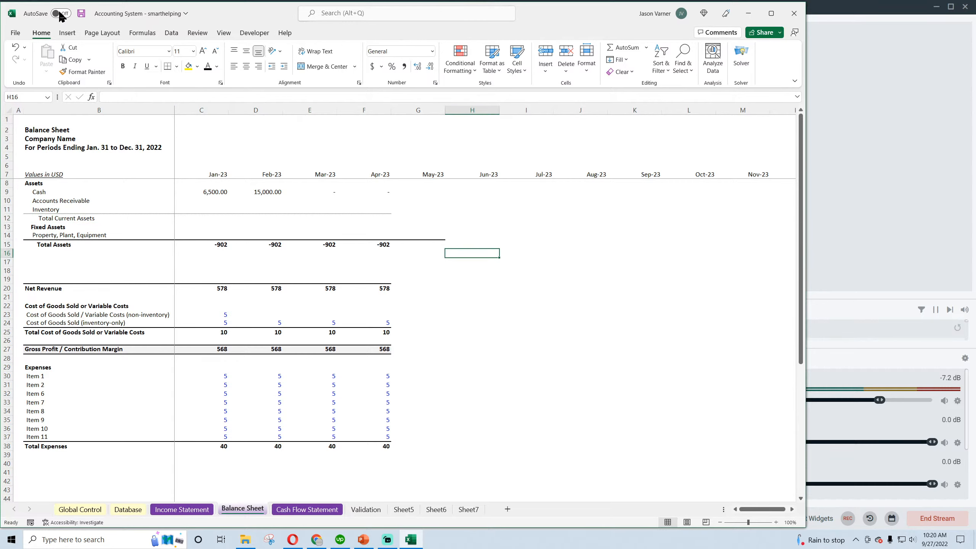
left_click(82, 14)
Clear the leftover income statement contents and borders from B17:H42 below Total Assets
left_click(37, 182)
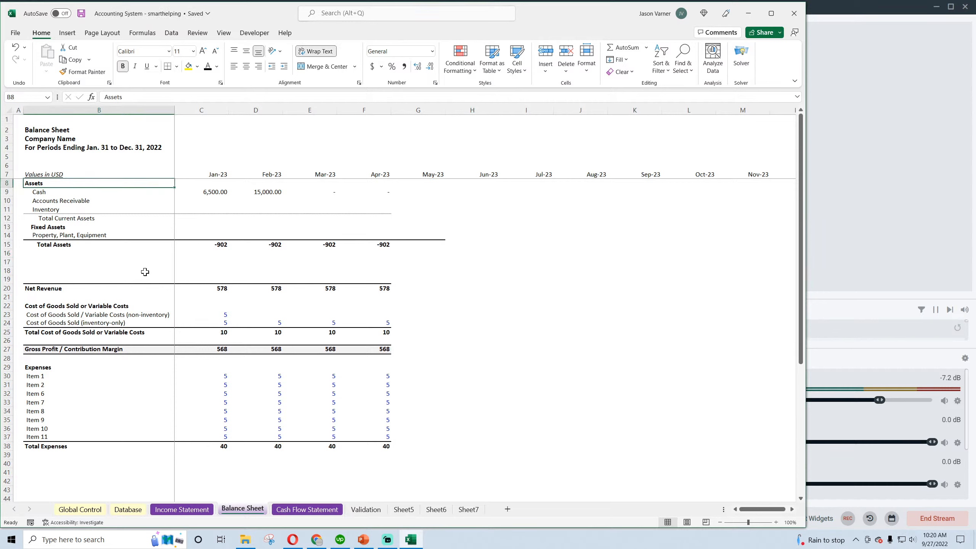
left_click(30, 255)
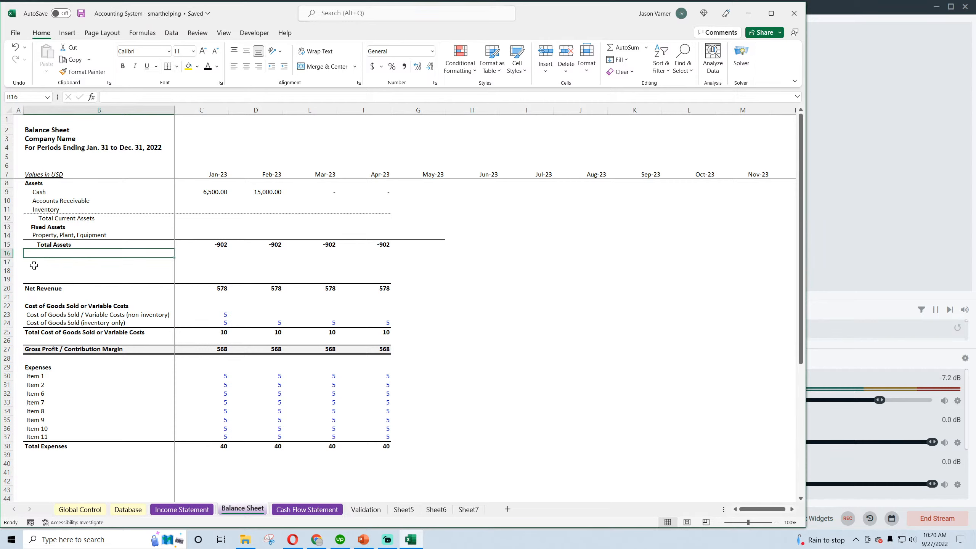
left_click(32, 262)
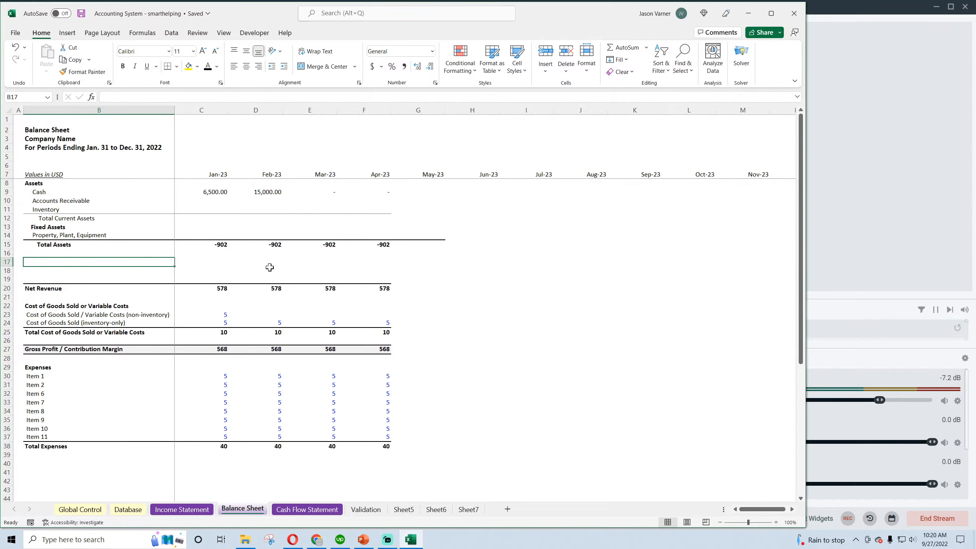
left_click_drag(270, 268, 511, 479)
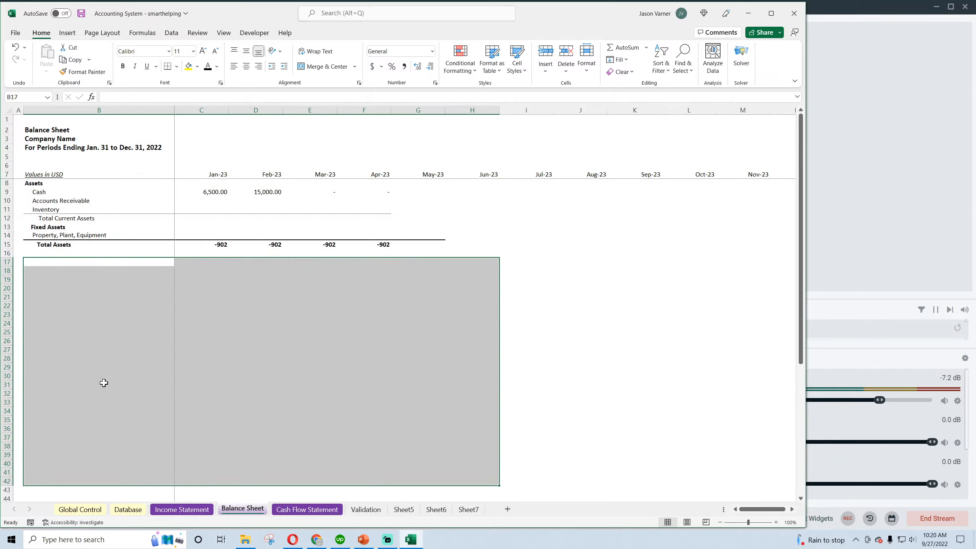
left_click(104, 383)
Copy the bold Assets heading from B8 to B19 and change the pasted text to Liabilities
left_click(33, 184)
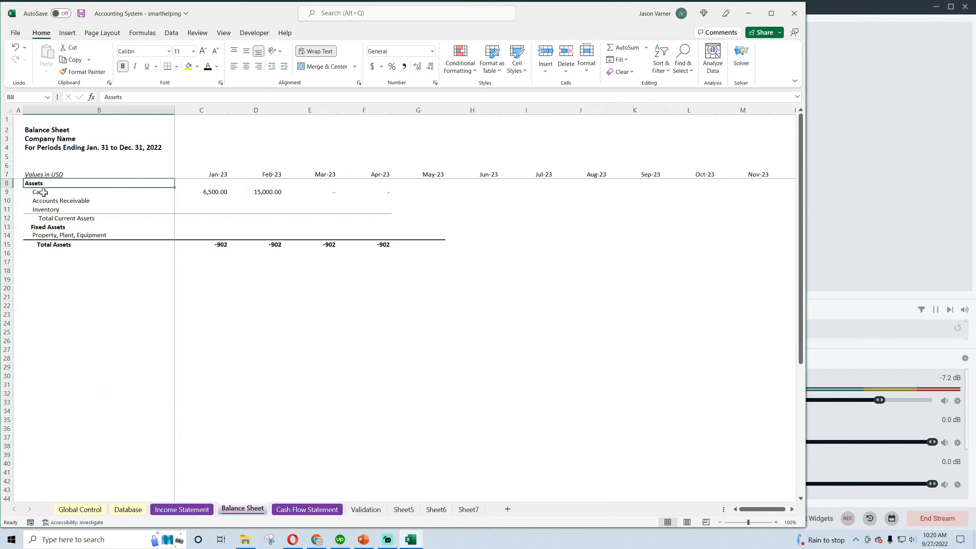
right_click(34, 181)
left_click(59, 218)
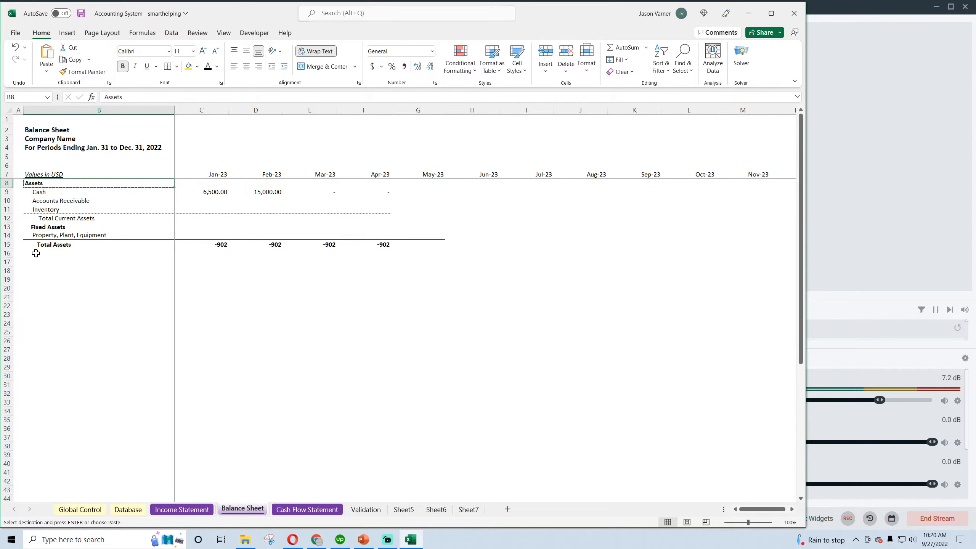
left_click(33, 250)
left_click(32, 280)
right_click(32, 281)
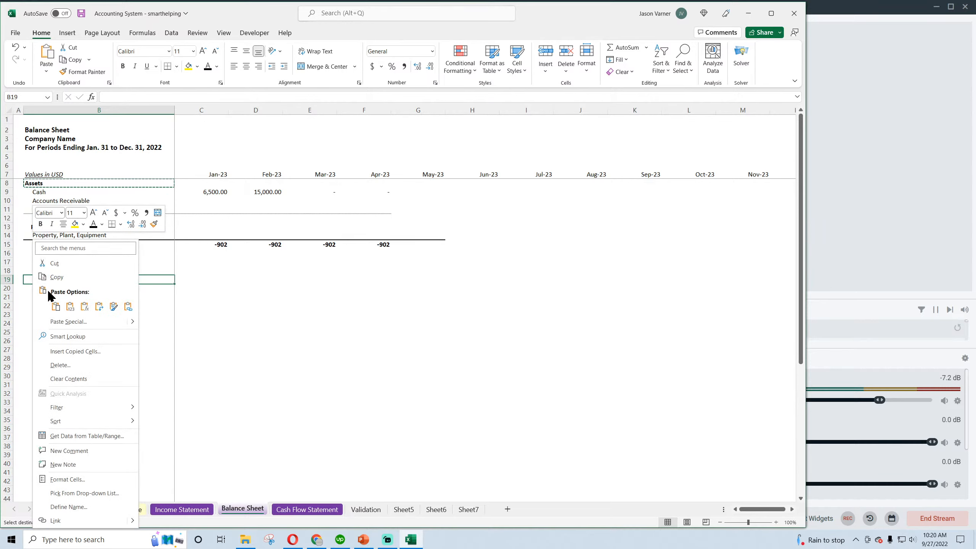
left_click(55, 304)
type("L")
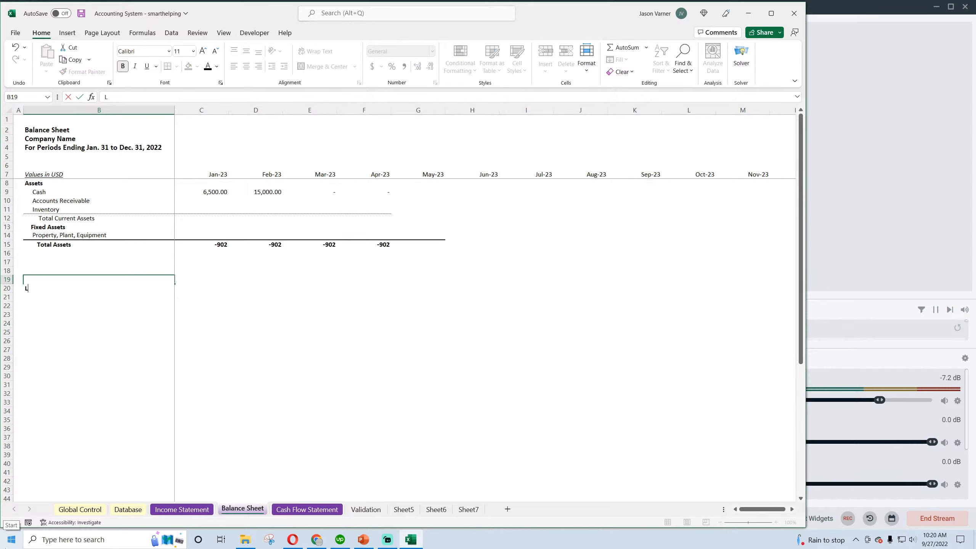
type("iabilities")
key("Return")
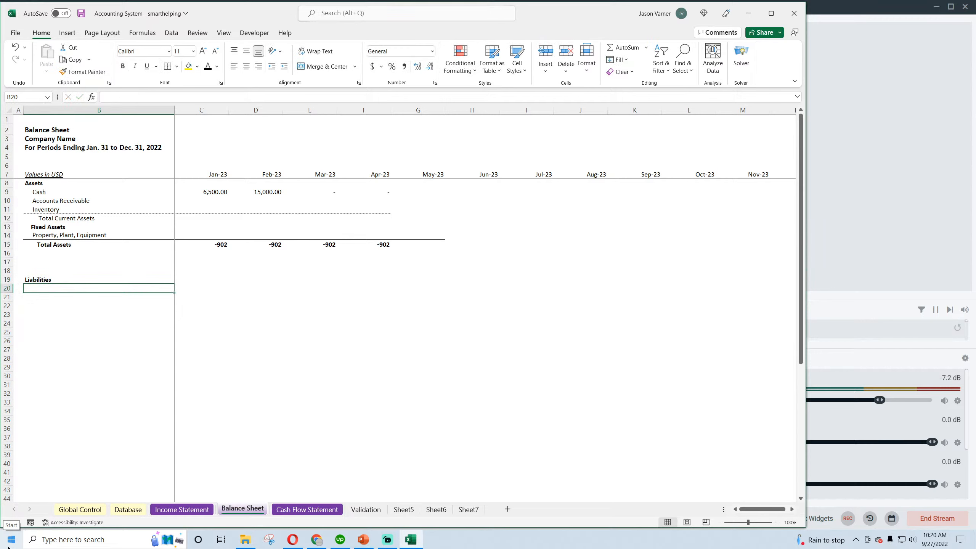
Check the Cash label's leading spaces in B9 and compare the current and fixed asset rows with the example balance sheet in Chrome
left_click(125, 393)
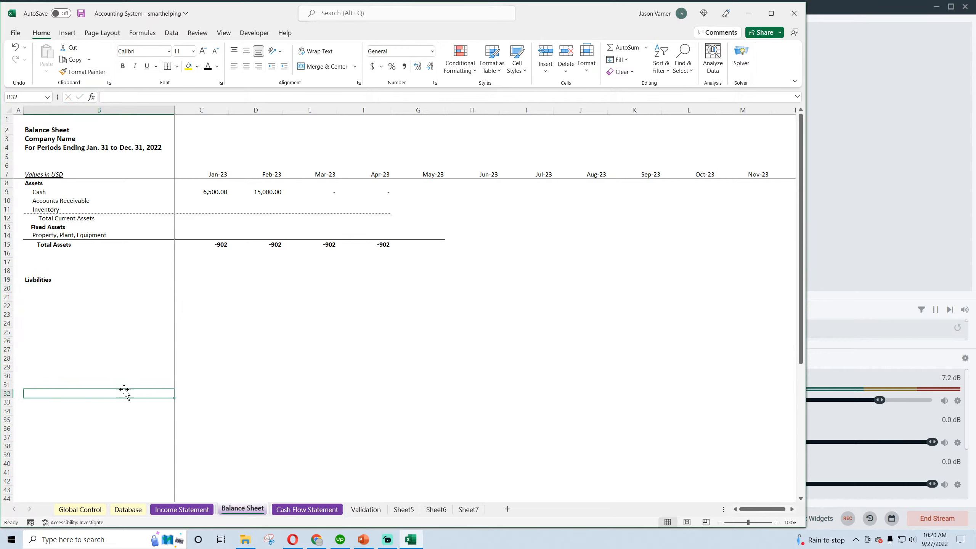
left_click(41, 193)
left_click(110, 97)
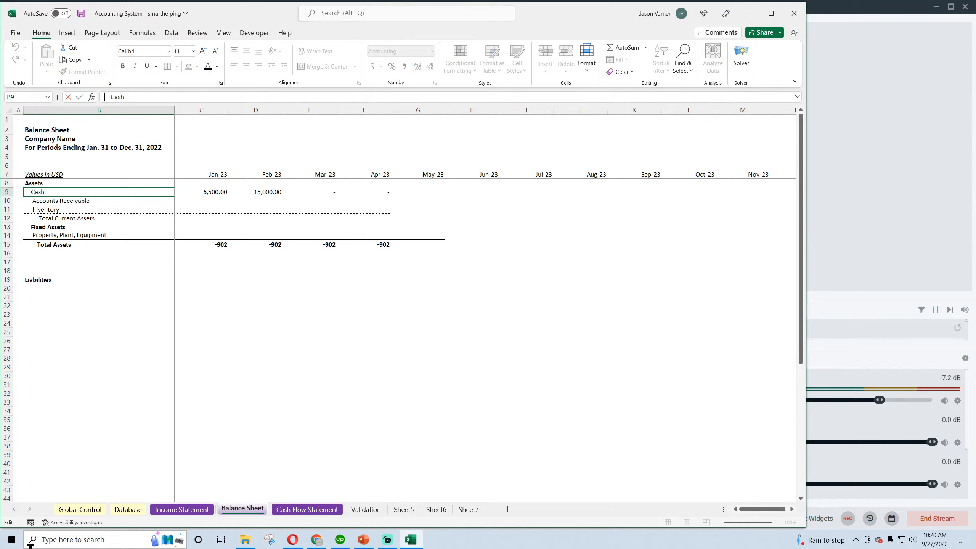
key("Return")
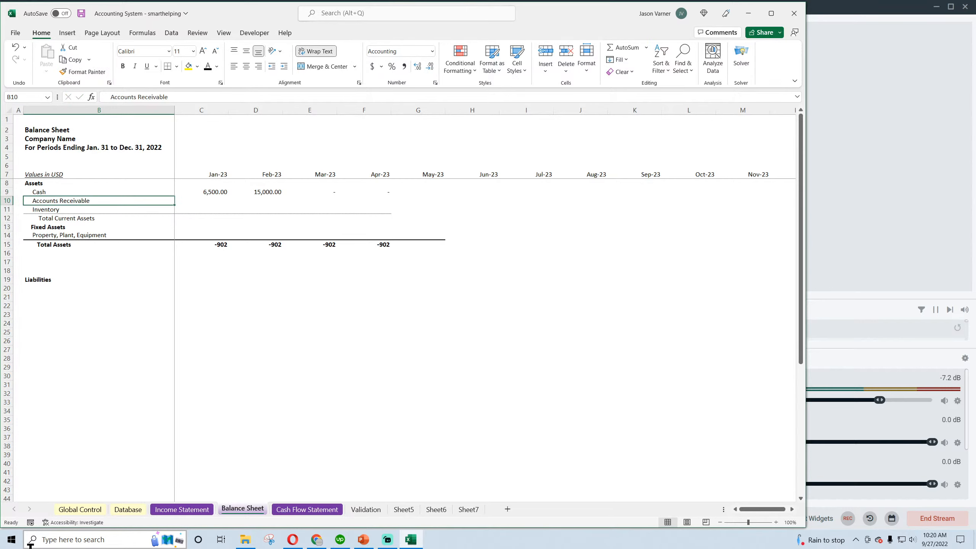
left_click(48, 218)
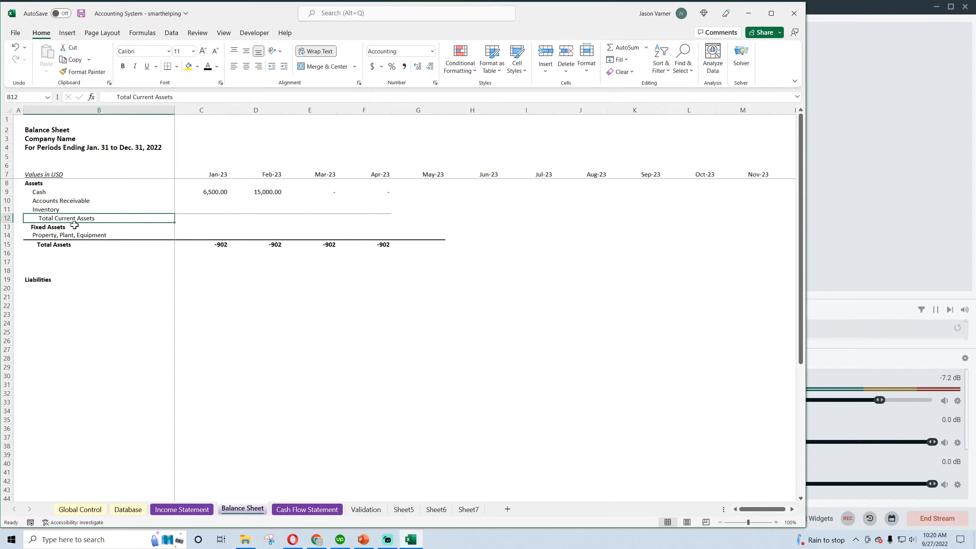
left_click(54, 228)
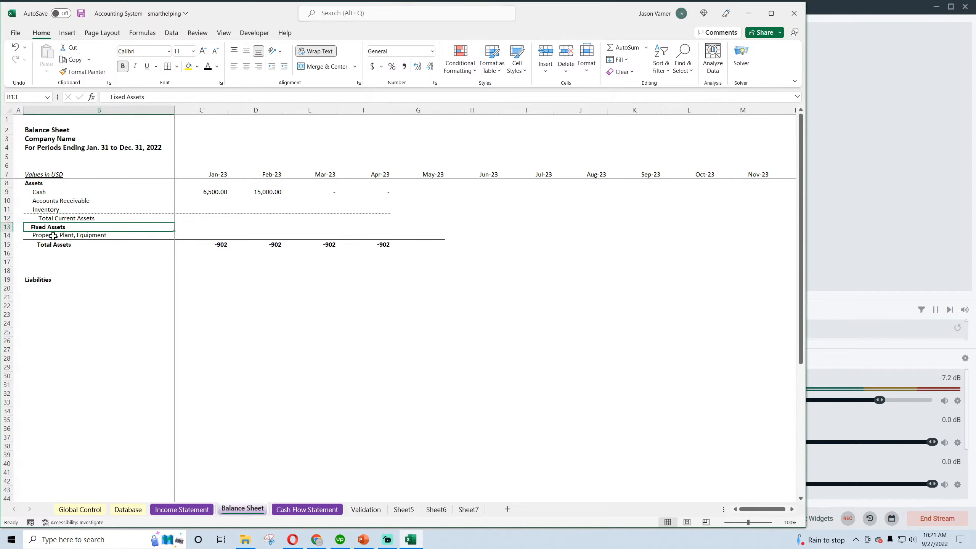
left_click(53, 236)
left_click(316, 539)
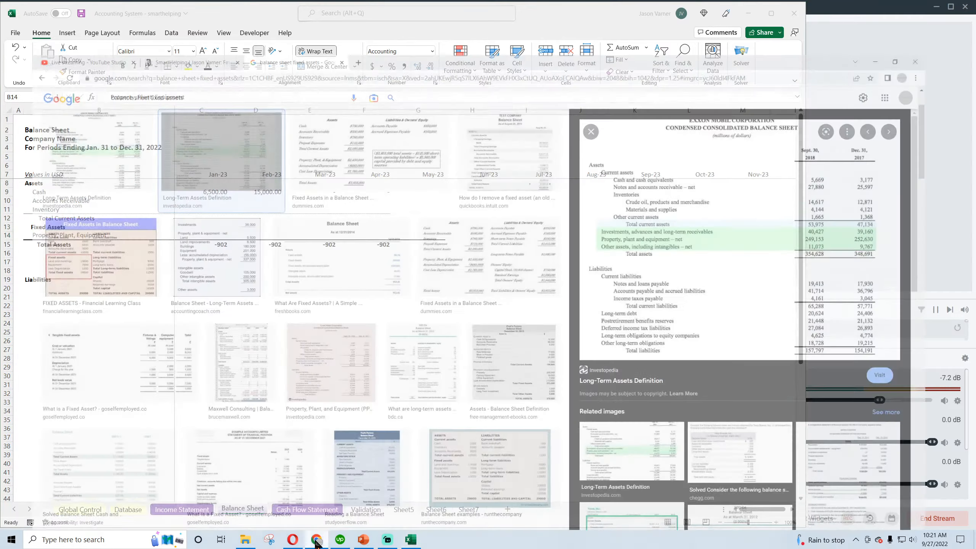
left_click(316, 540)
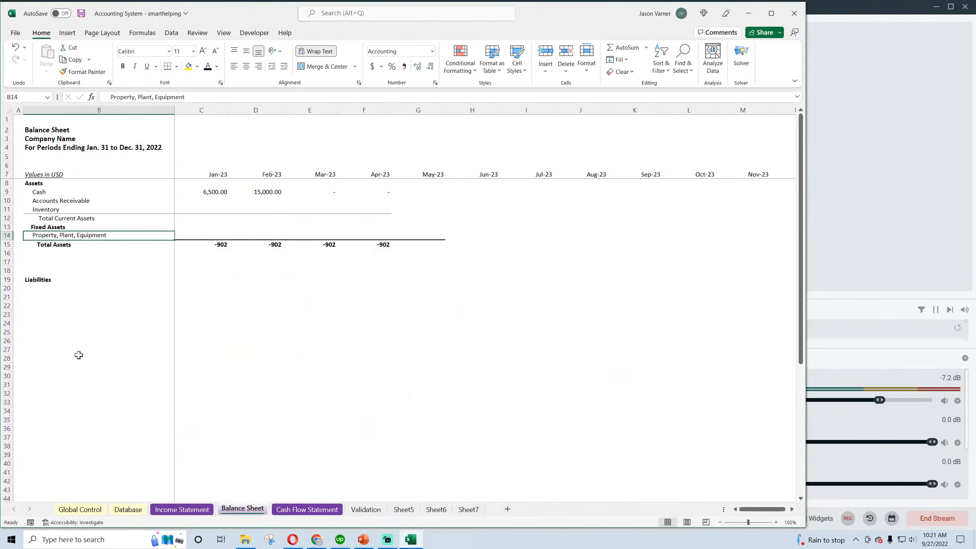
left_click(51, 350)
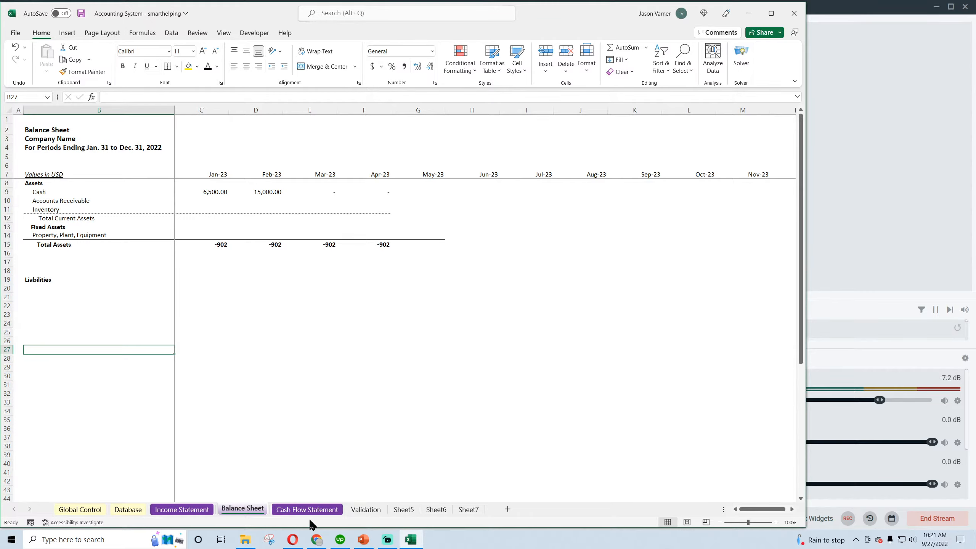
left_click(316, 539)
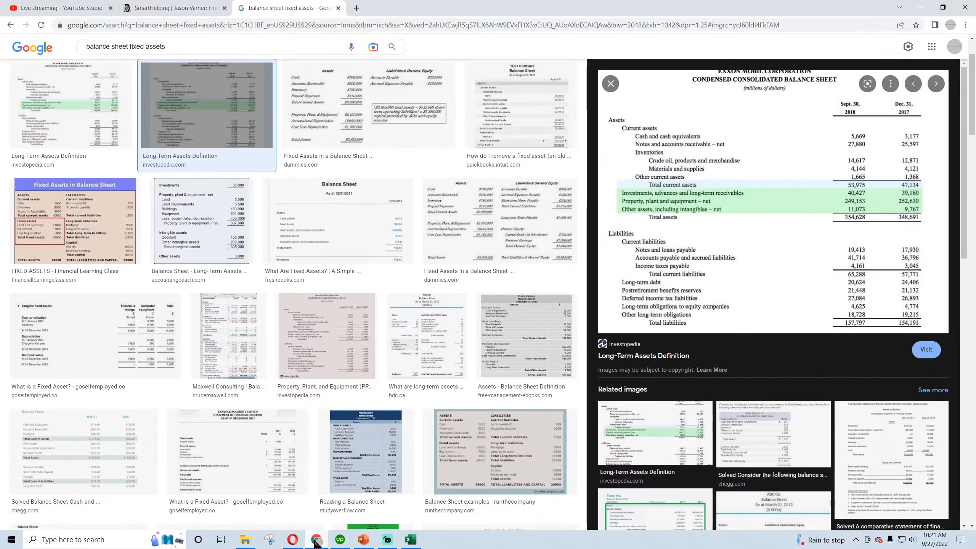
left_click(316, 539)
left_click(43, 196)
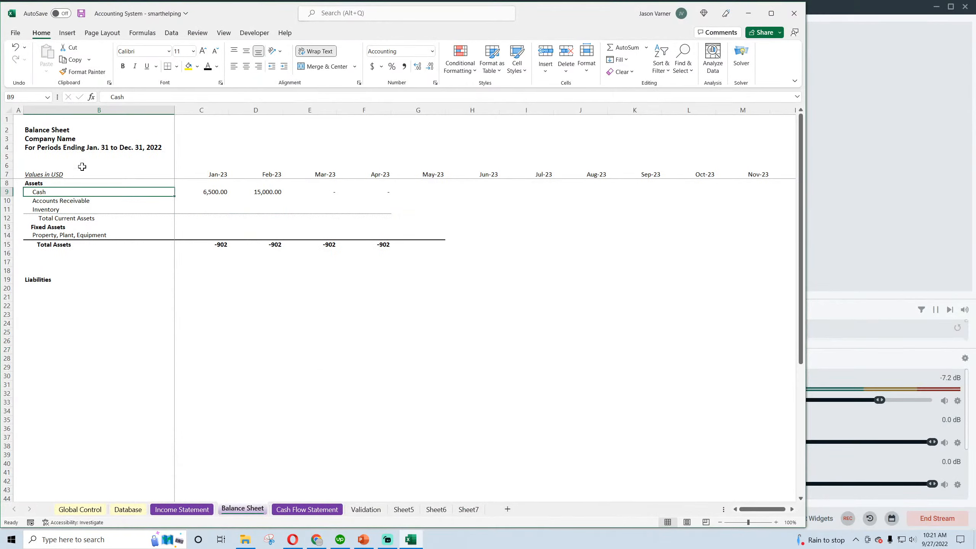
Indent the Cash, Accounts Receivable and Inventory labels in B9:B11 further with extra leading spaces and save the workbook
left_click(109, 94)
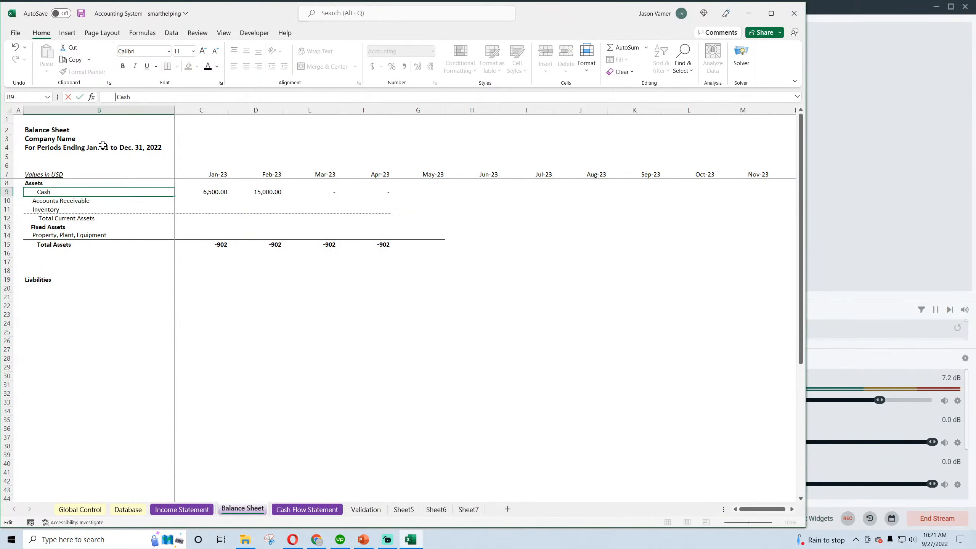
key("Return")
left_click(111, 96)
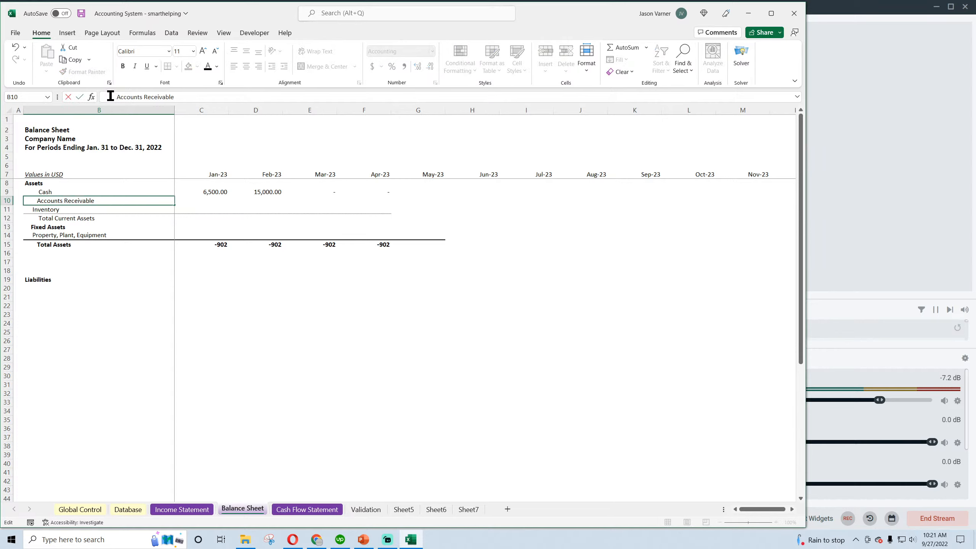
key("Return")
left_click(110, 96)
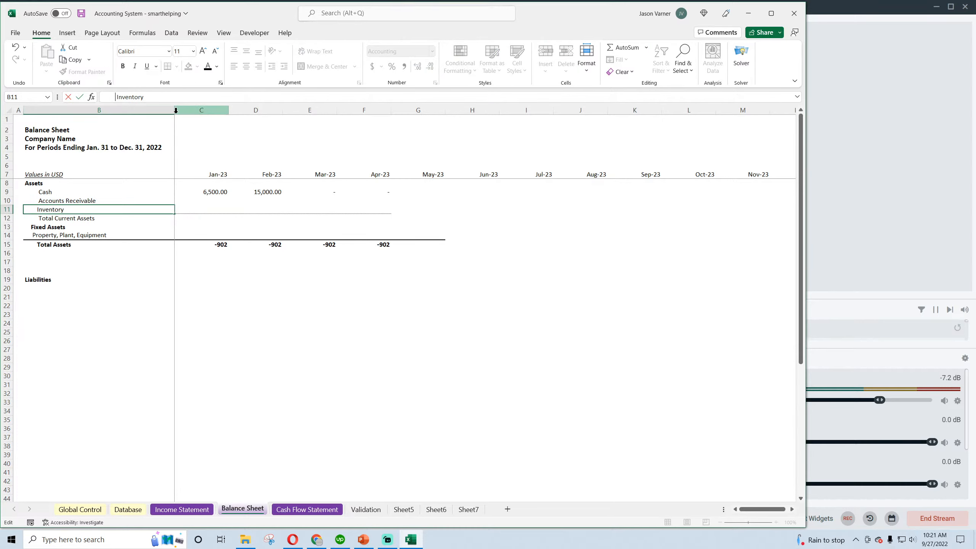
key("Return")
left_click(77, 307)
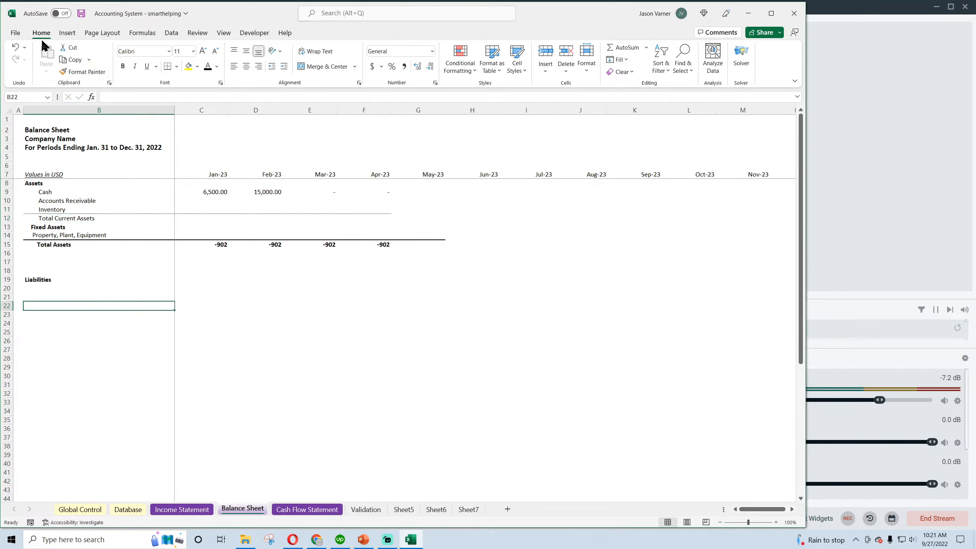
left_click(82, 14)
Bring up the YouTube Studio live stream page in Chrome, return to the workbook and review the Assets and Liabilities headings
left_click(317, 539)
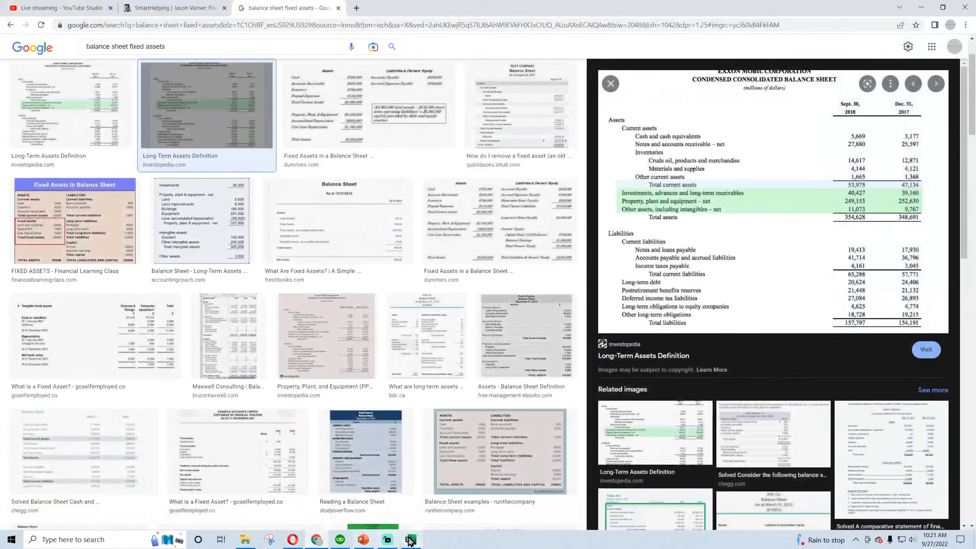
left_click(77, 12)
left_click(410, 539)
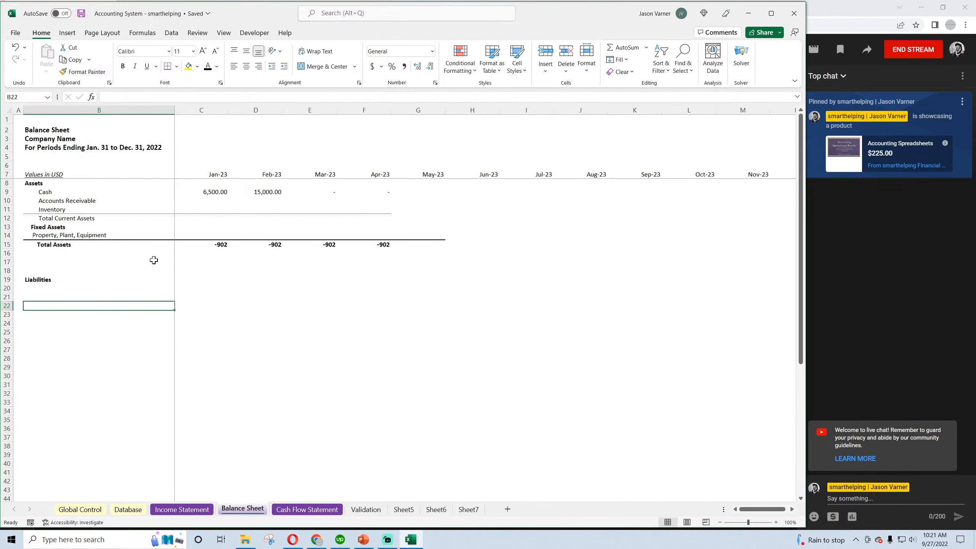
left_click(64, 288)
left_click(36, 184)
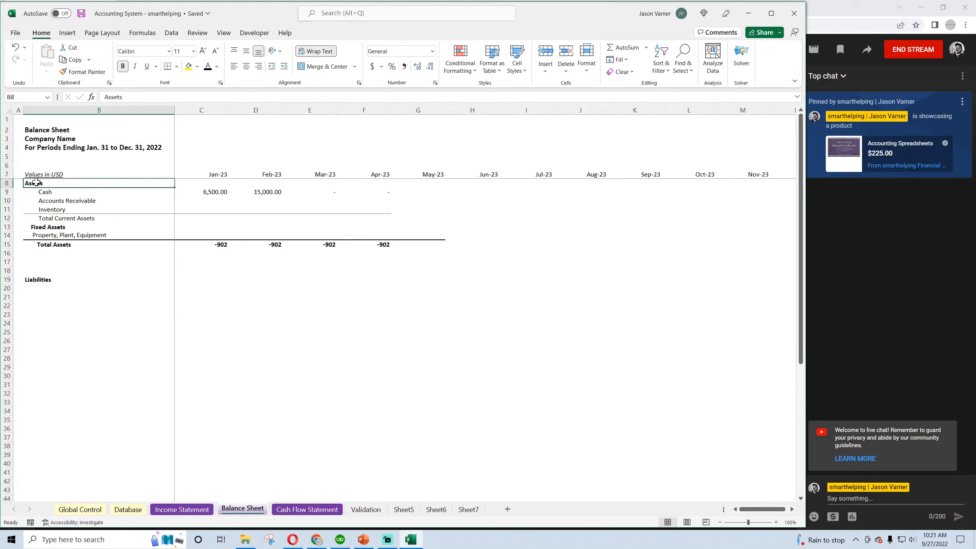
left_click(33, 279)
left_click(31, 376)
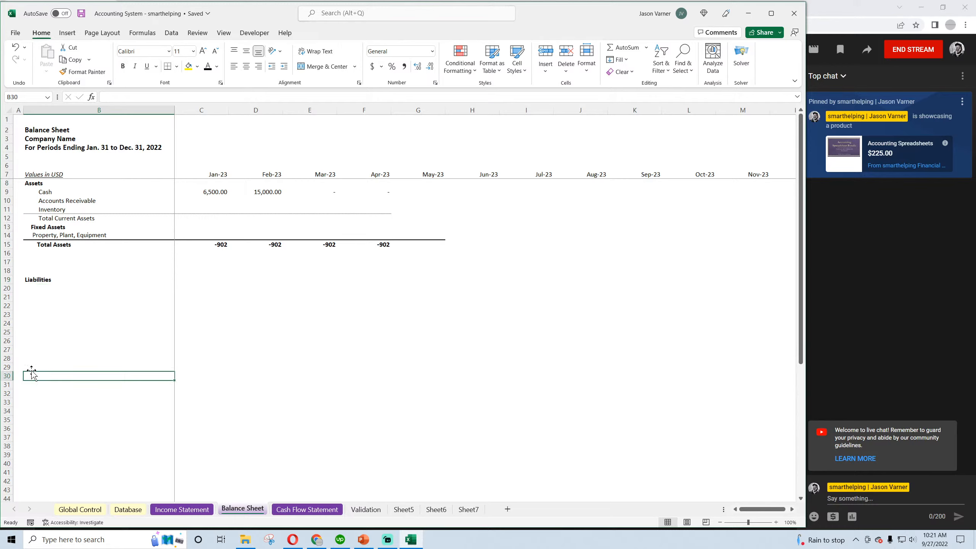
Insert a new row above Cash and enter an indented Current Assets subheading in B9
left_click(33, 182)
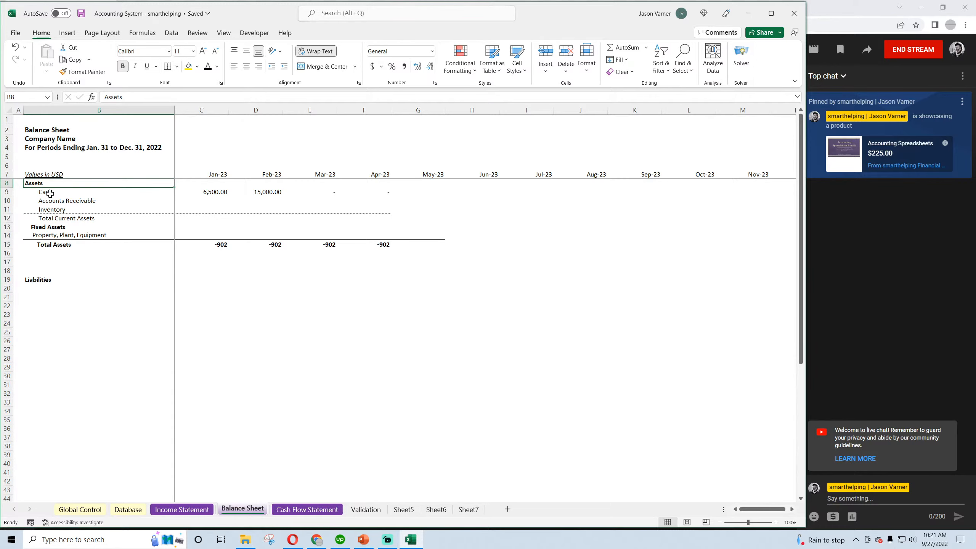
left_click(50, 193)
right_click(3, 191)
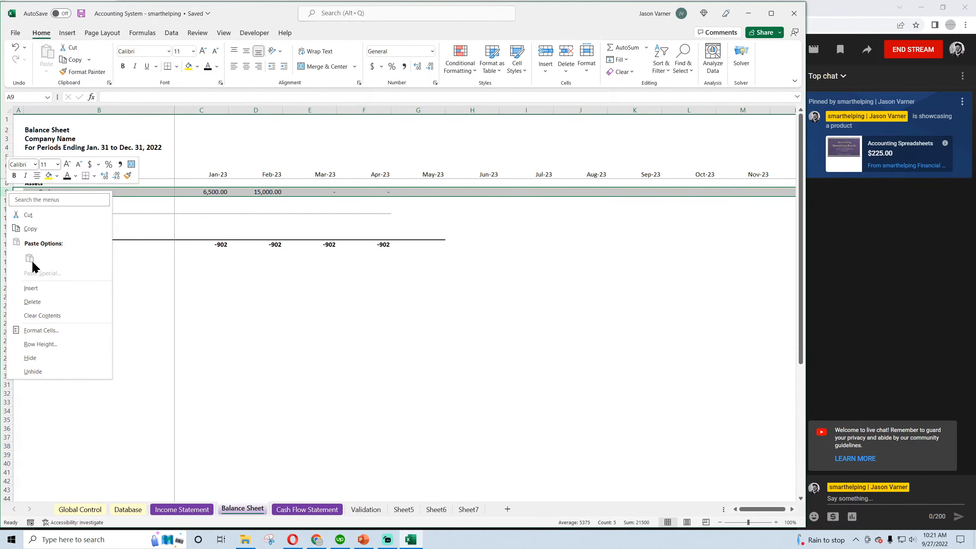
left_click(35, 291)
left_click(35, 194)
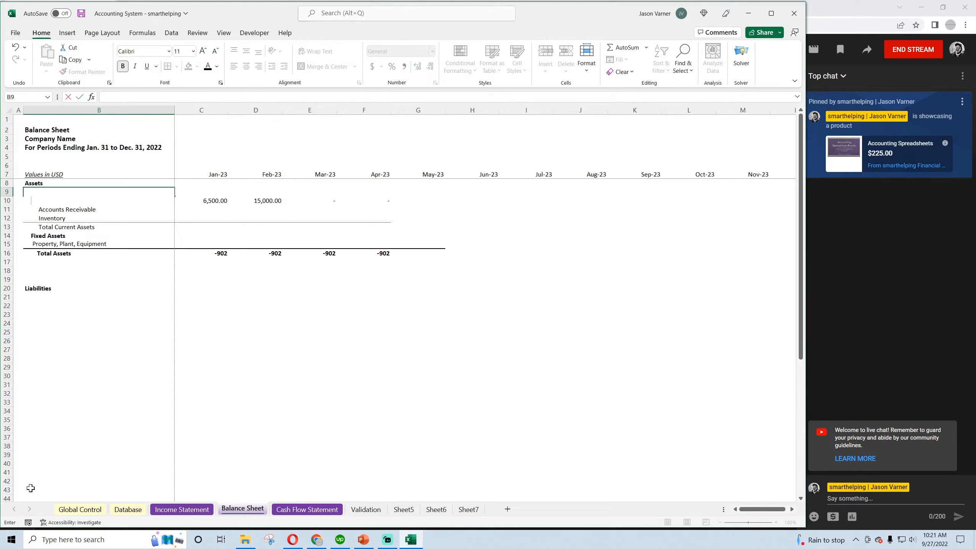
type("Current Assets")
key("Return")
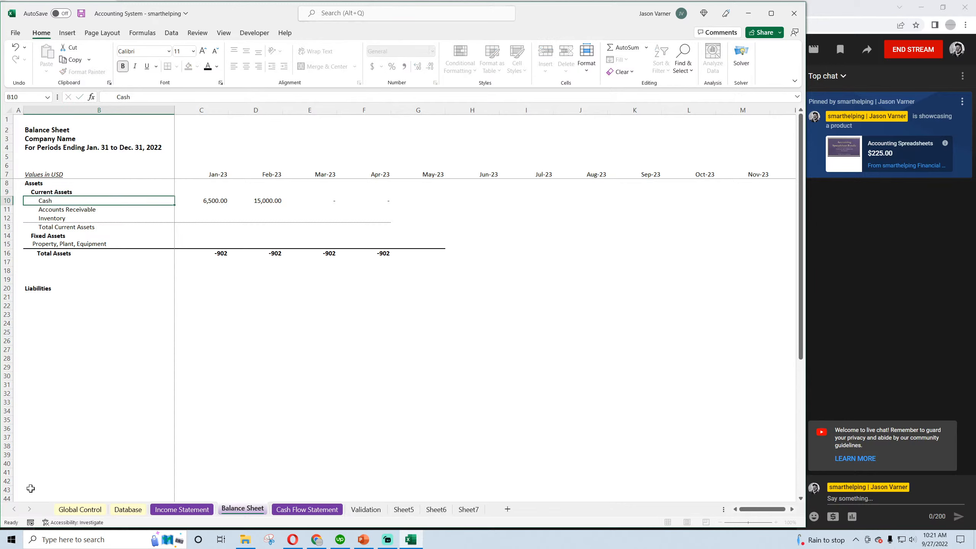
Remove the bold from the Current Assets subheading in B9, trying an underline and taking it off again
left_click(70, 188)
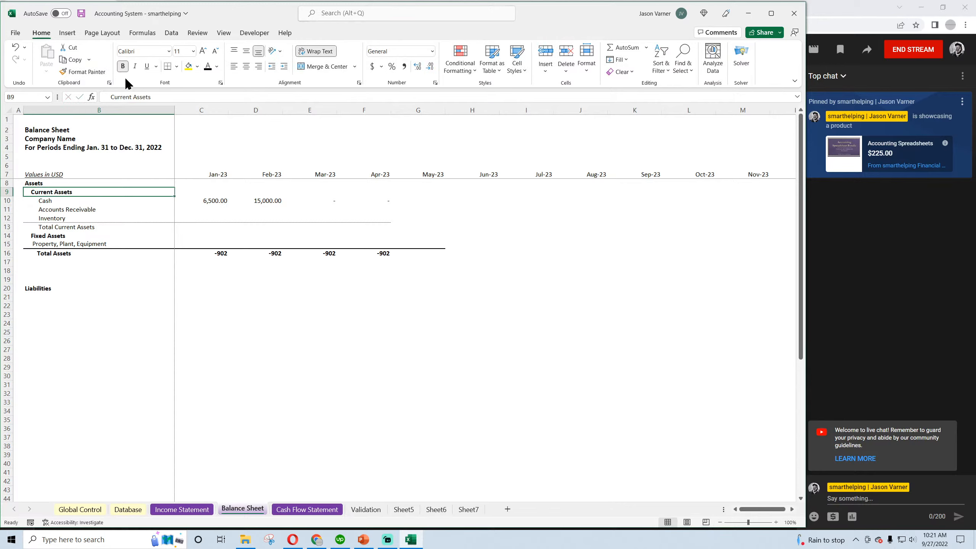
left_click(123, 66)
left_click(147, 66)
left_click(105, 325)
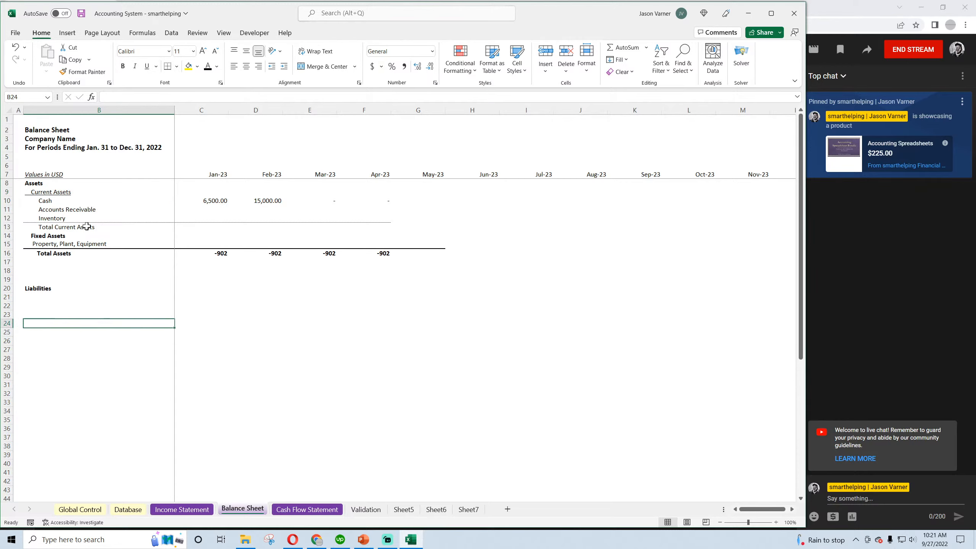
left_click(55, 191)
left_click(147, 66)
left_click(101, 344)
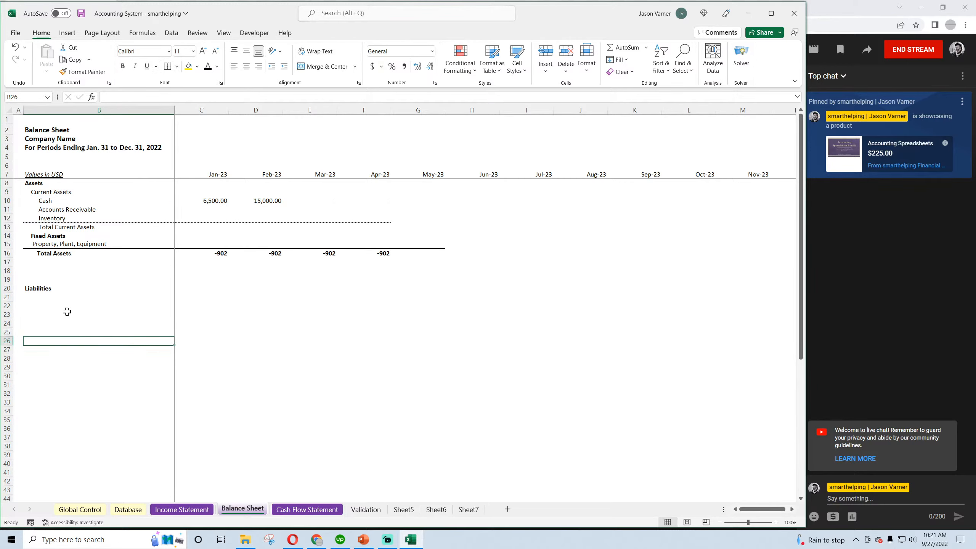
Reduce the leading spaces of Total Current Assets in B13 so it roughly aligns with the Current Assets subheading
left_click(52, 192)
left_click(52, 200)
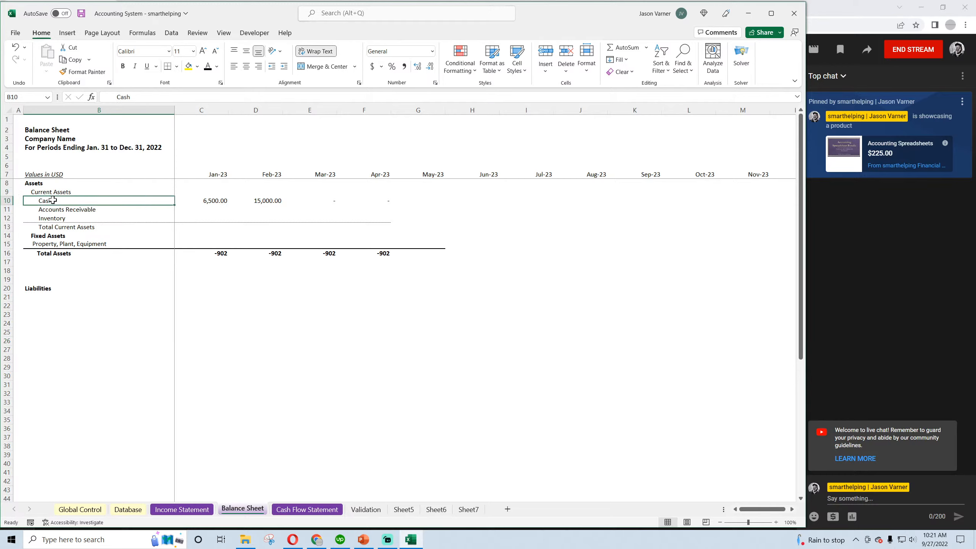
left_click_drag(52, 200, 53, 228)
left_click(54, 229)
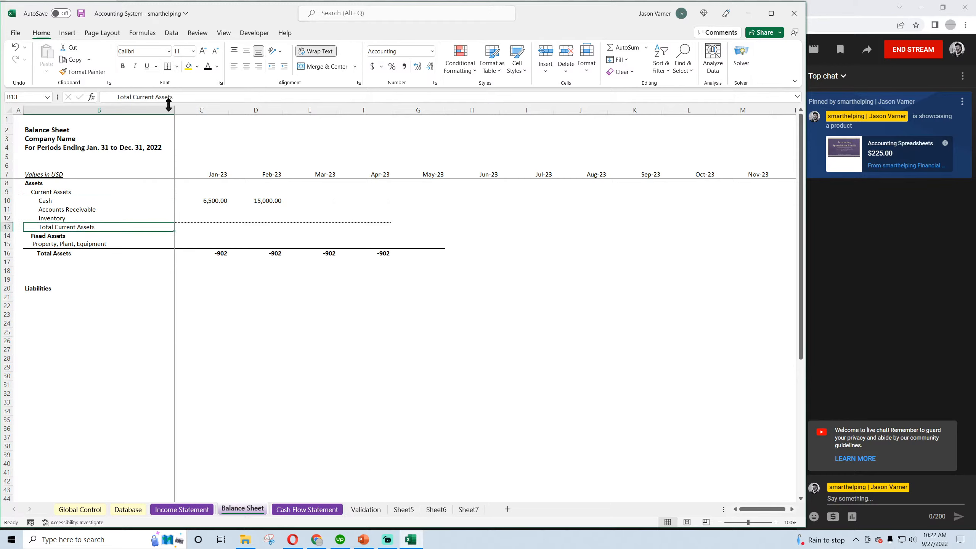
left_click(116, 97)
key("BackSpace")
key("BackSpace")
key("BackSpace")
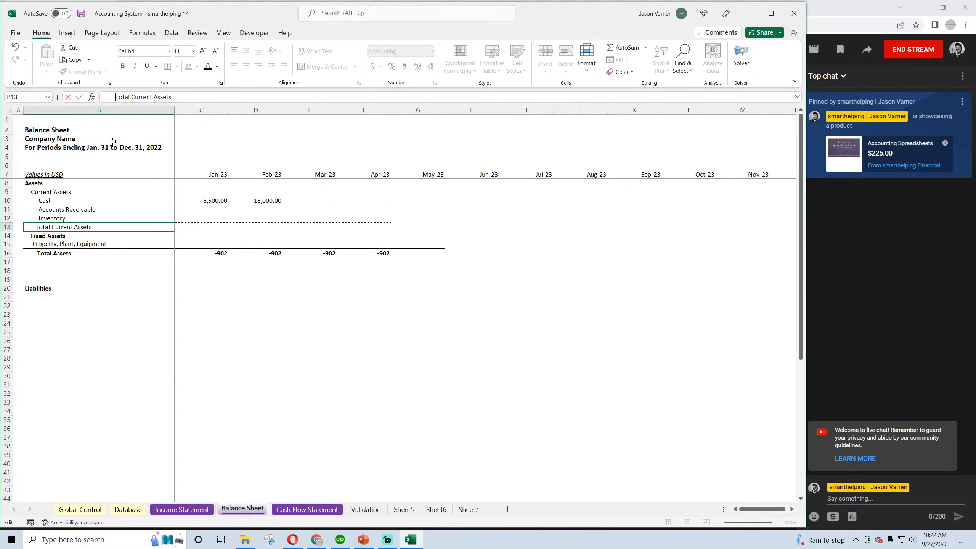
key("Return")
left_click(88, 330)
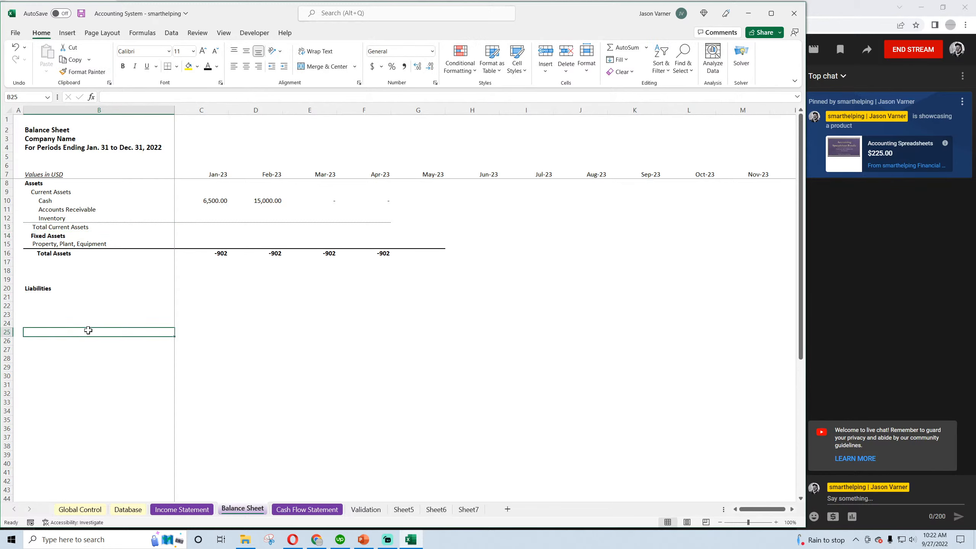
Remove the bold from the Fixed Assets subheading in B14 to match Current Assets
left_click(45, 236)
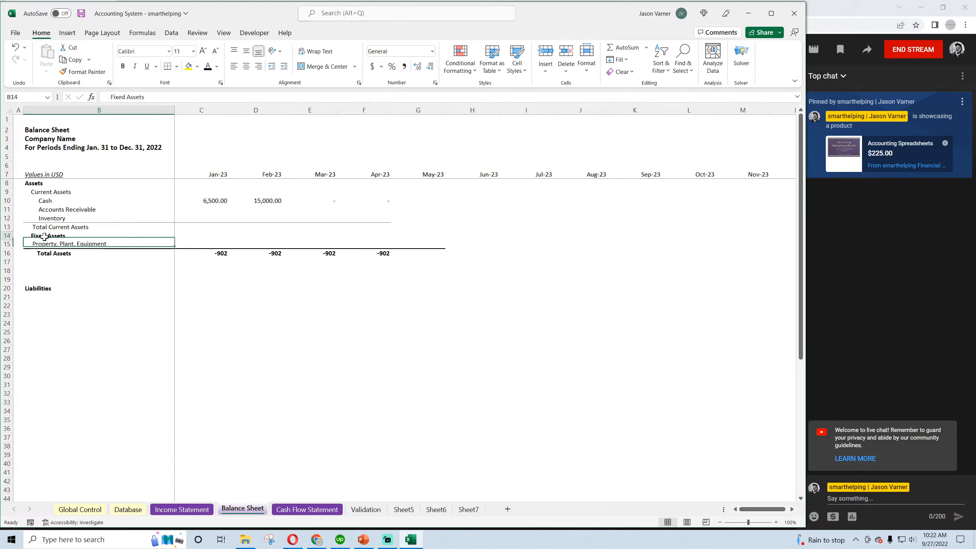
left_click(40, 194)
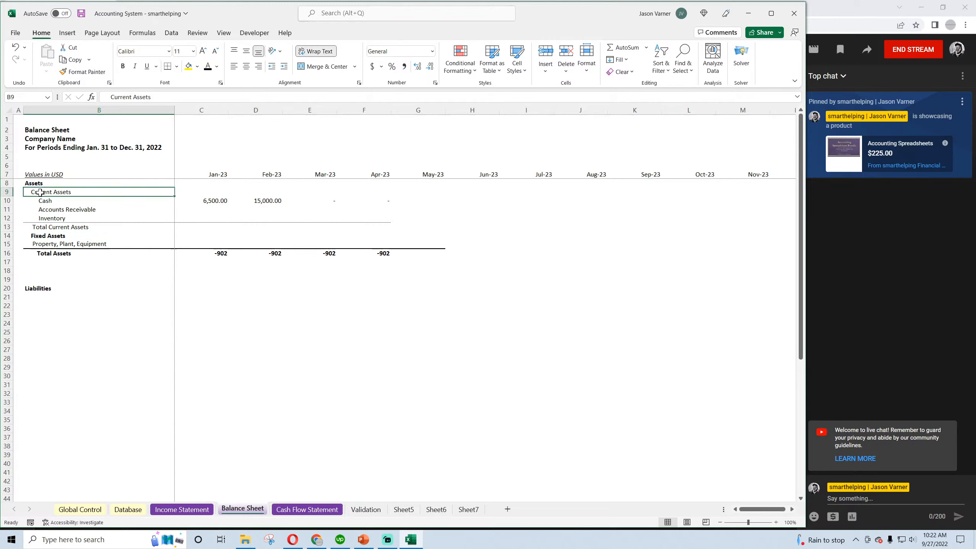
left_click(46, 236)
left_click(123, 66)
left_click(66, 340)
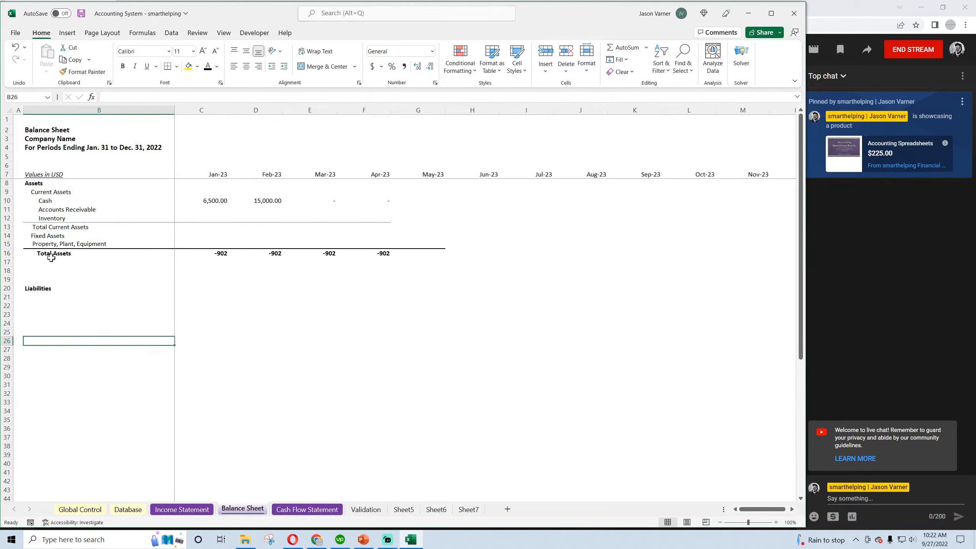
Indent the Property, Plant, Equipment label in B15 further with extra leading spaces
left_click(40, 245)
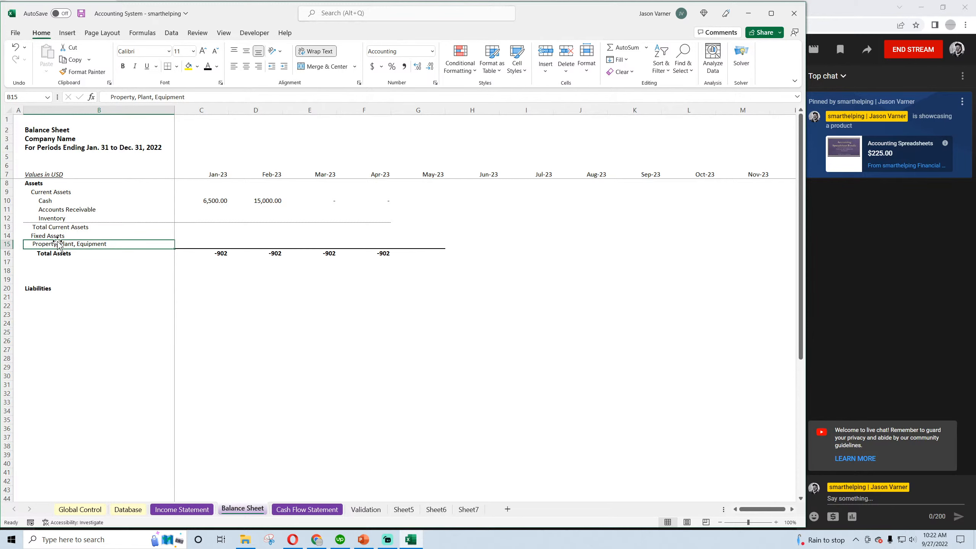
left_click(111, 96)
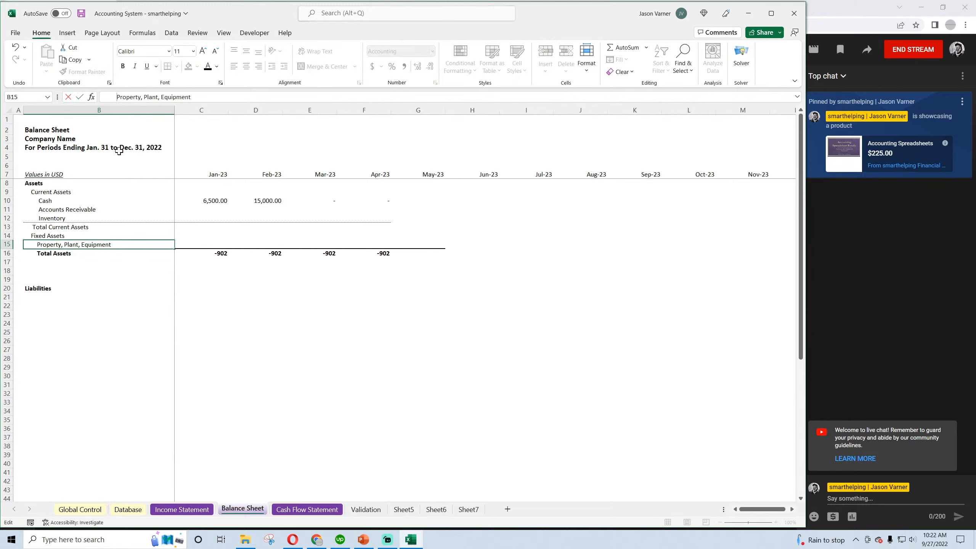
key("Return")
left_click(74, 348)
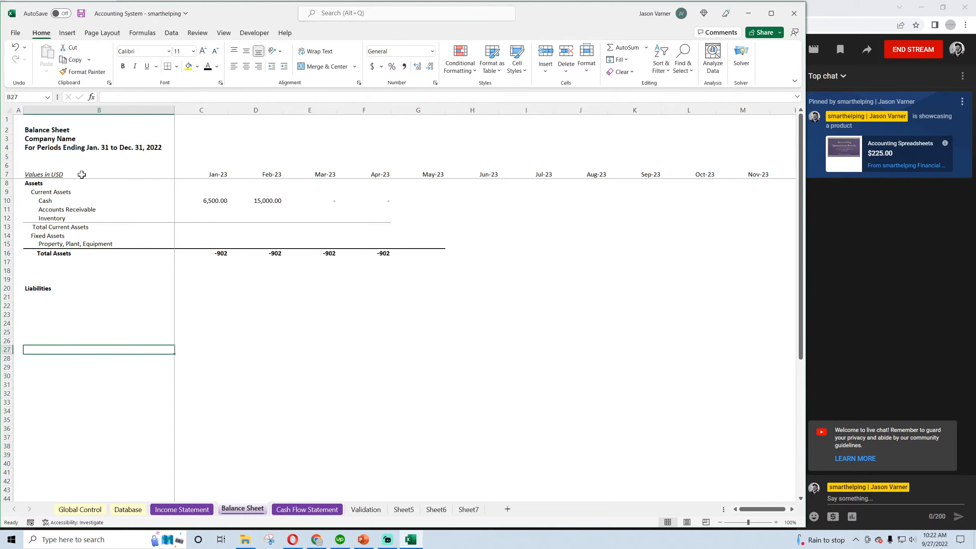
Try to reduce the indentation of the Total Assets label in B16 by removing its leading spaces
left_click(54, 254)
left_click(112, 96)
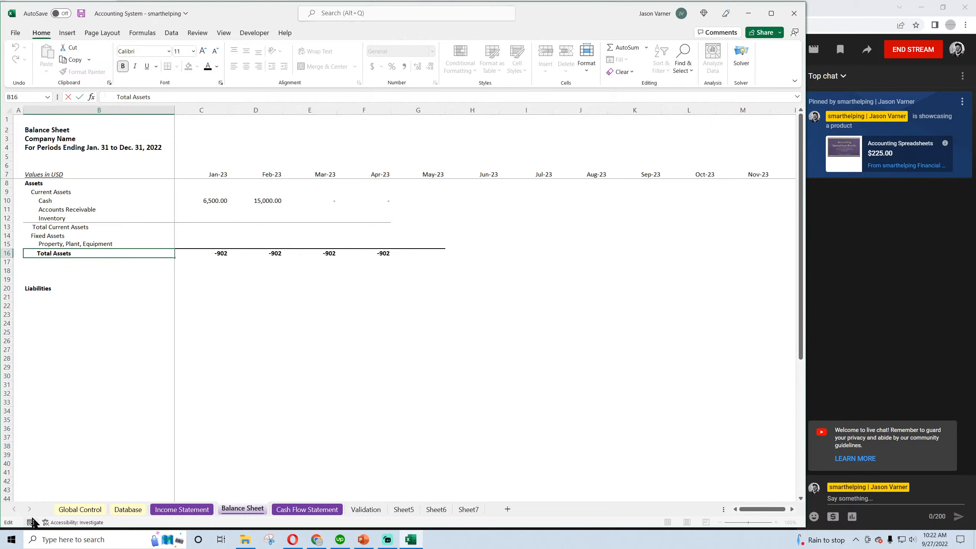
key("Return")
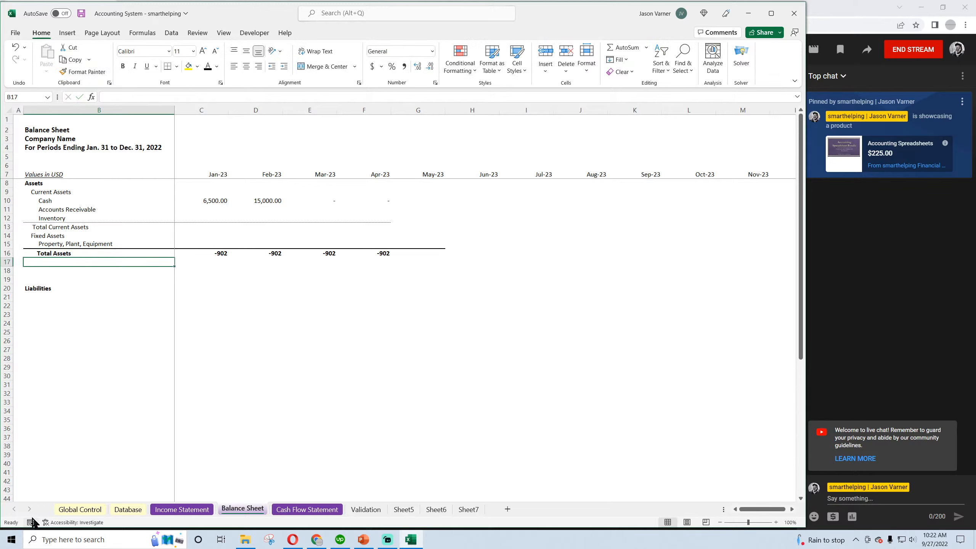
key("Up")
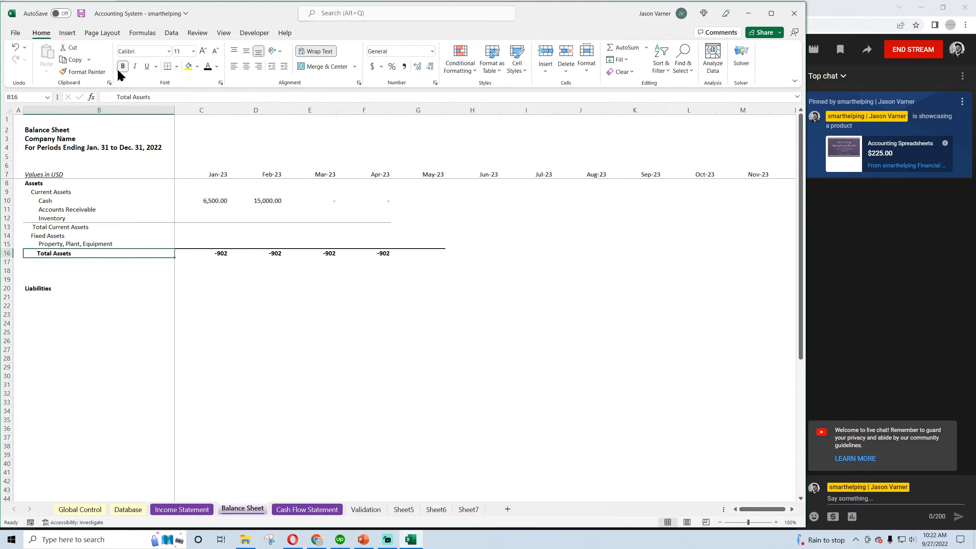
left_click(115, 97)
key("BackSpace")
key("BackSpace")
key("BackSpace")
key("BackSpace")
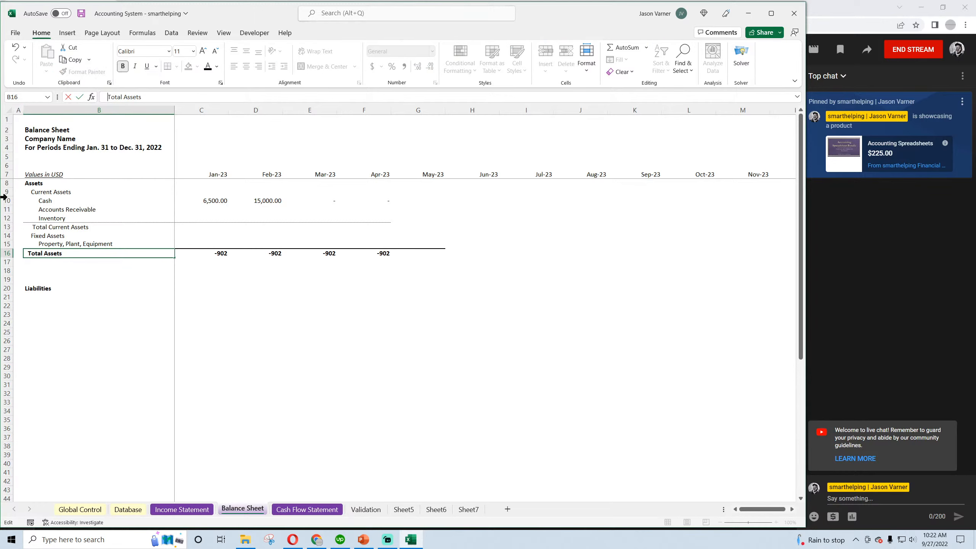
key("Return")
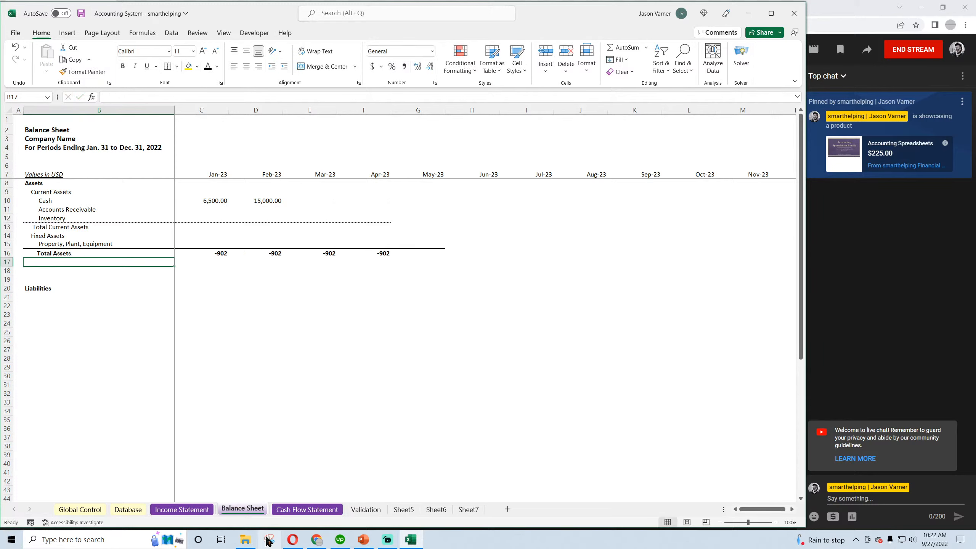
left_click(79, 378)
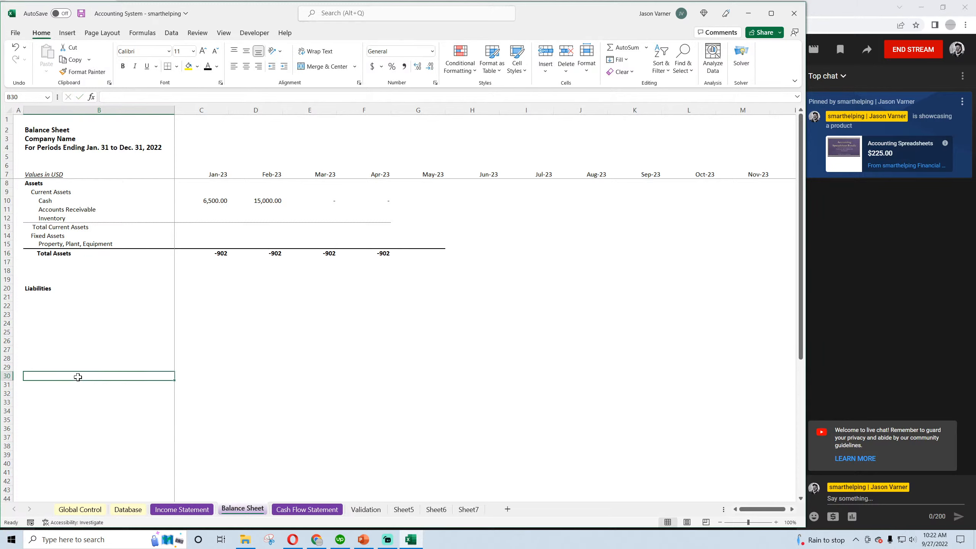
Check the Current Assets and Total Current Assets labels against each other and save the workbook
left_click(52, 191)
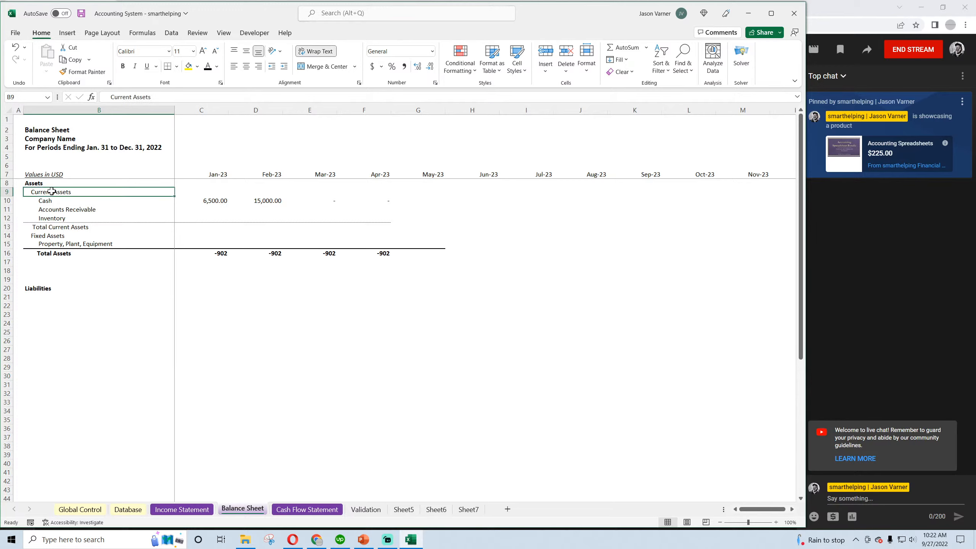
left_click(55, 227)
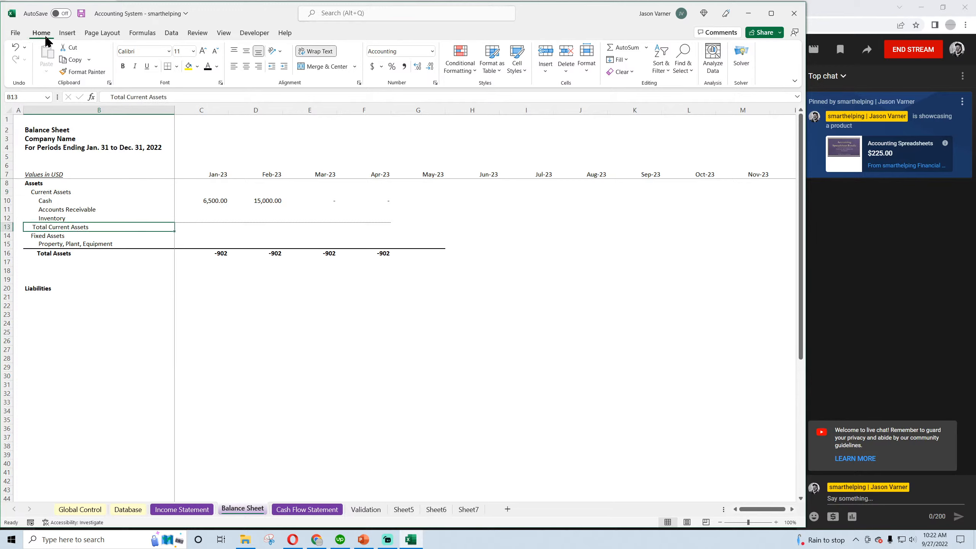
left_click(81, 13)
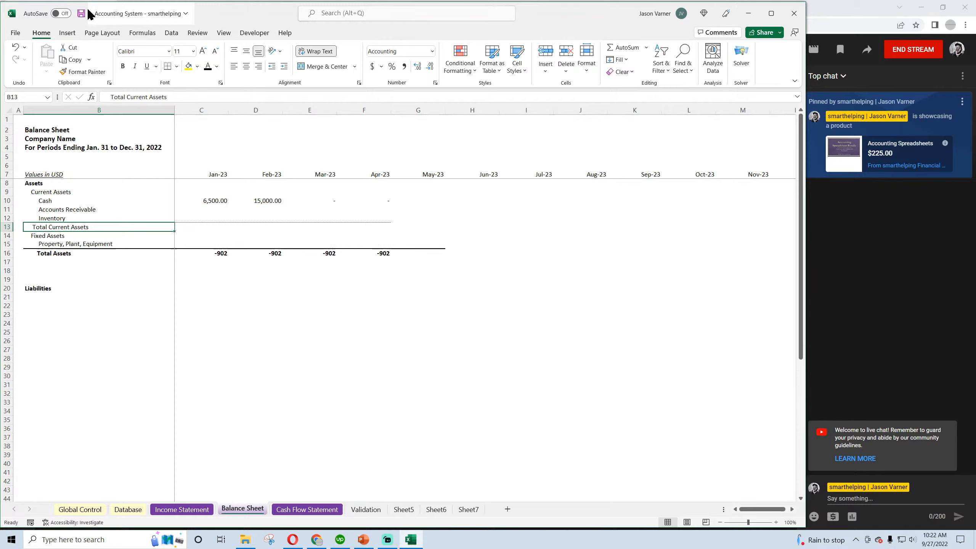
Review the categories assigned to the sales and receipts transactions on the Database sheet
left_click(181, 509)
left_click(128, 509)
left_click(177, 211)
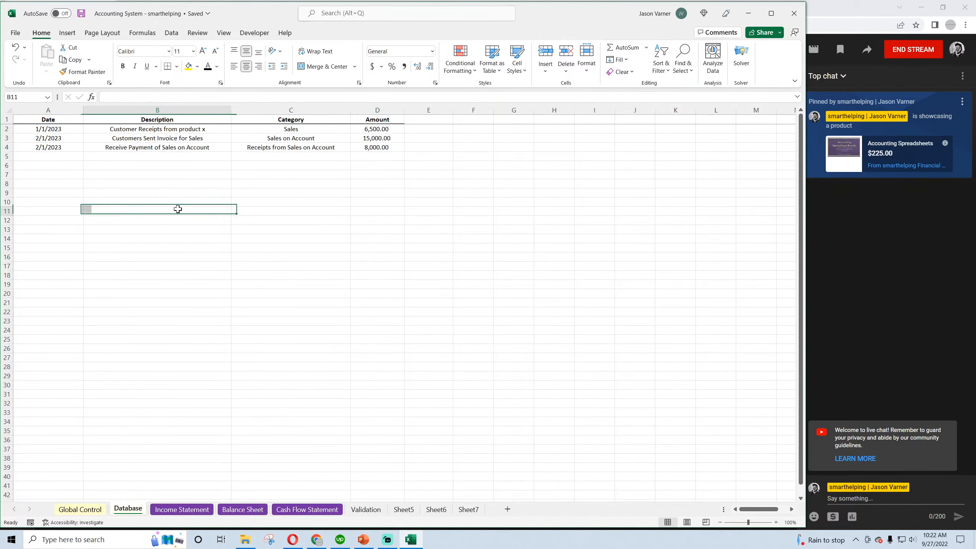
left_click(289, 130)
left_click(287, 148)
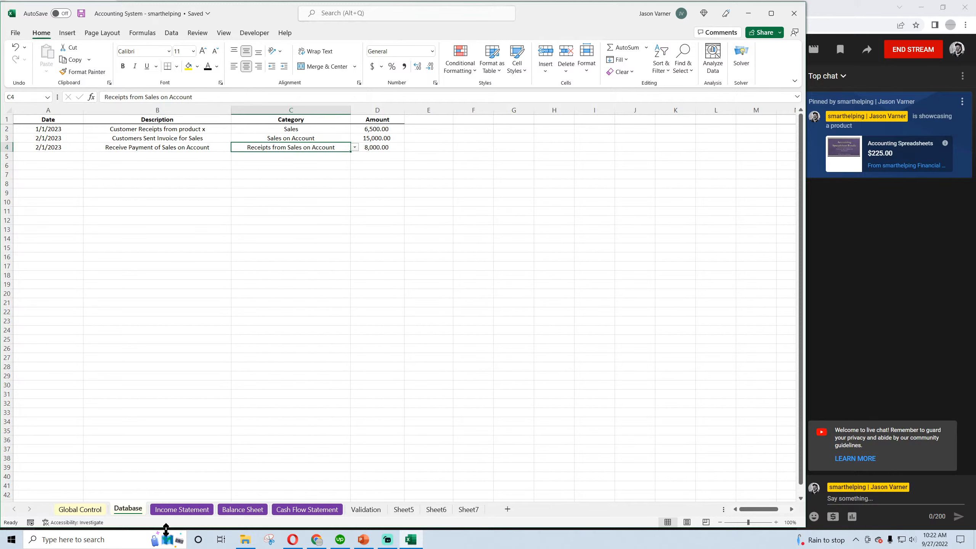
Review the monthly Sales amounts and their formula on the Income Statement sheet
left_click(181, 509)
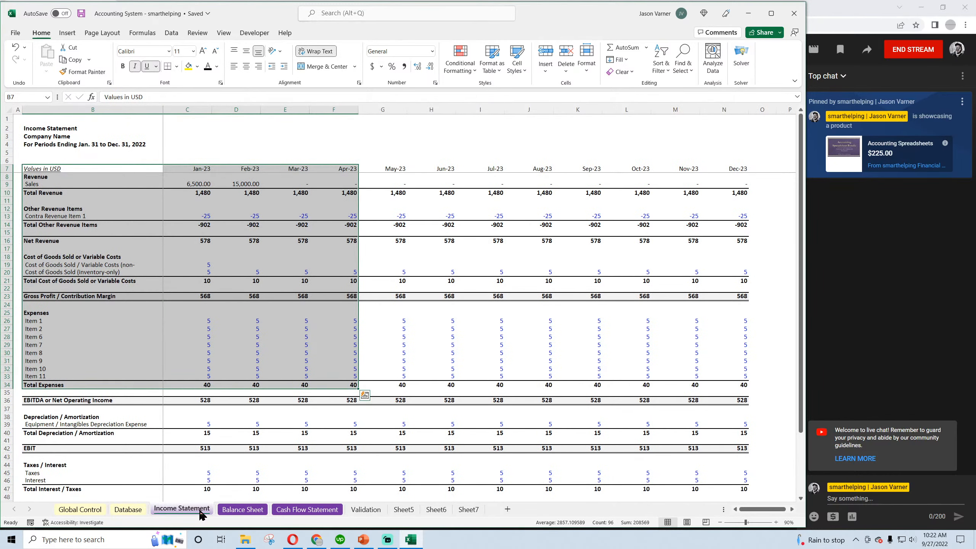
left_click(240, 183)
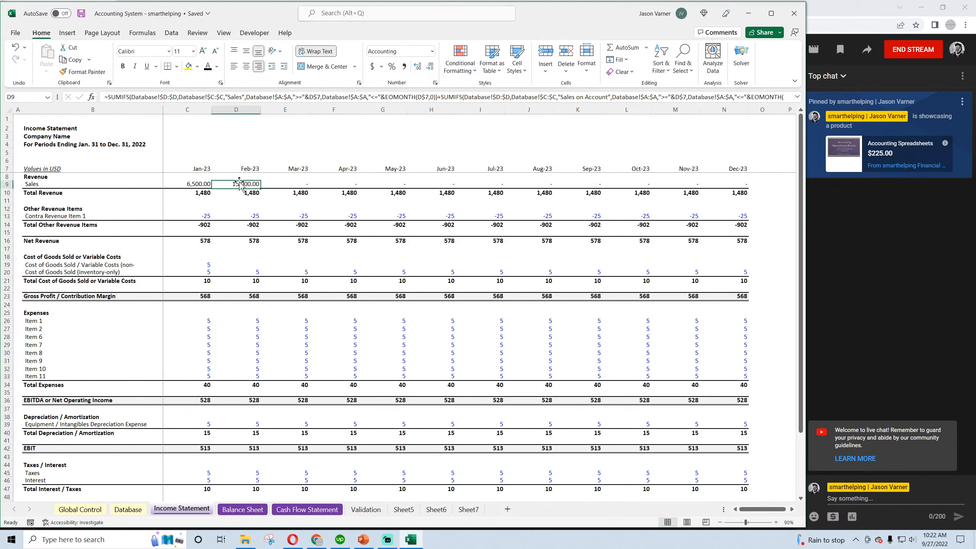
left_click_drag(206, 184, 347, 186)
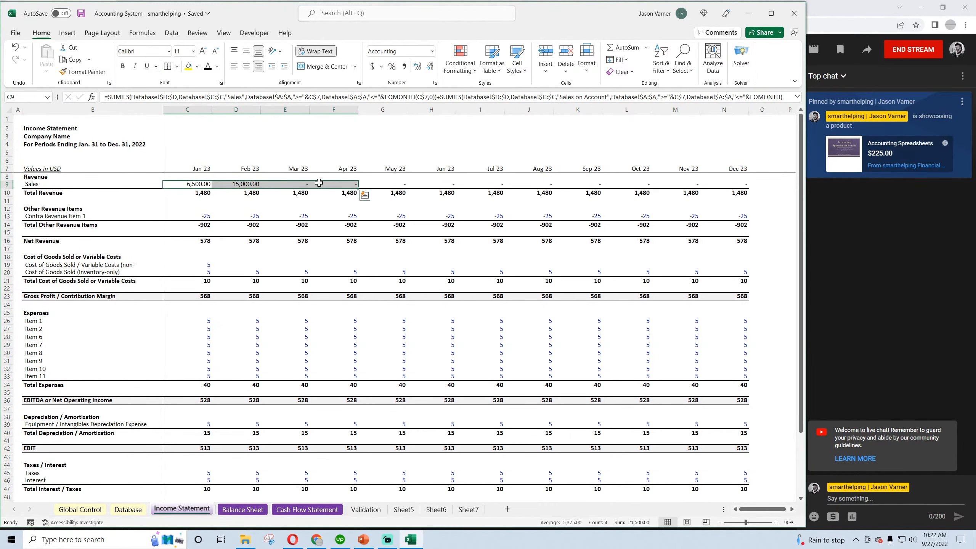
Replace the Cash formulas for Jan-23 and Feb-23 on the Balance Sheet with 0
left_click(248, 512)
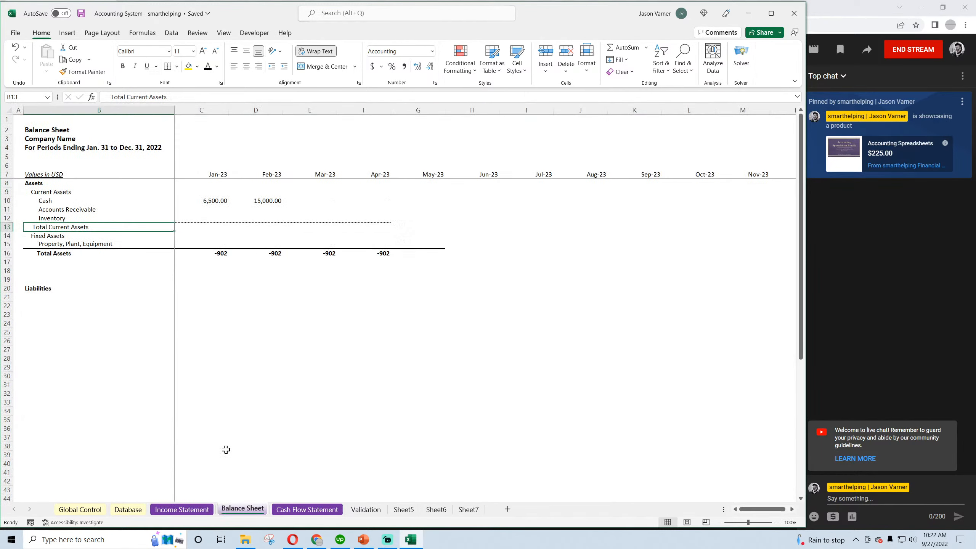
left_click(216, 198)
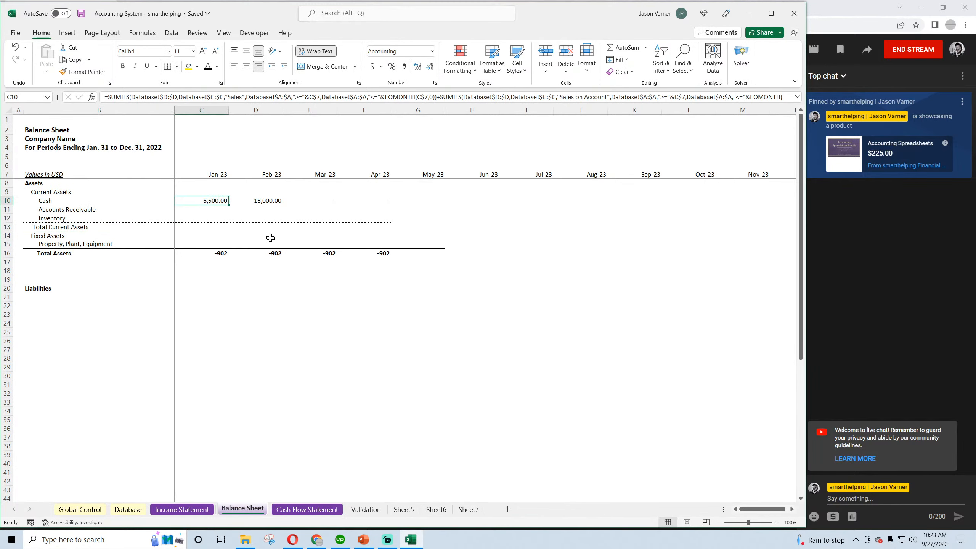
key("Delete")
left_click(268, 200)
key("Delete")
left_click(318, 201)
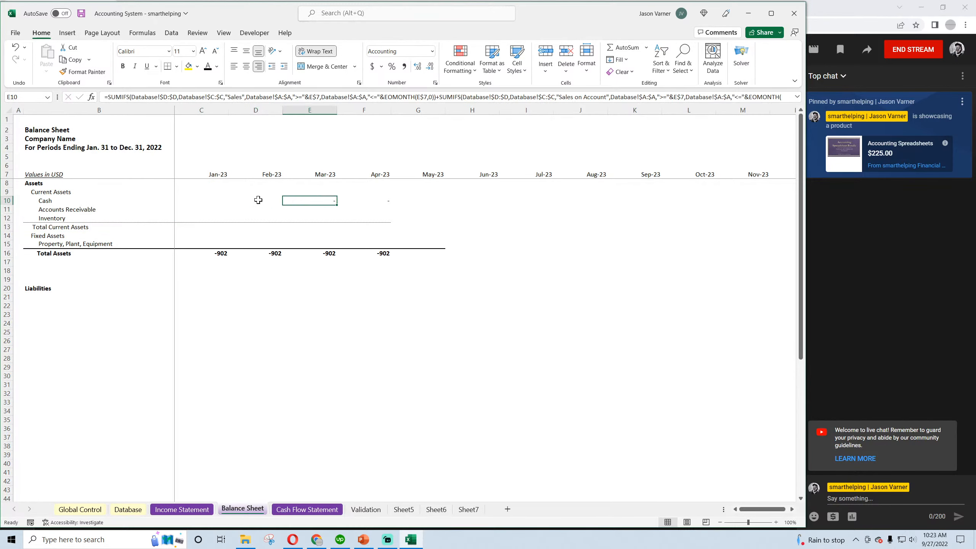
left_click(207, 200)
type("0")
key("Return")
left_click(255, 200)
type("0")
key("Return")
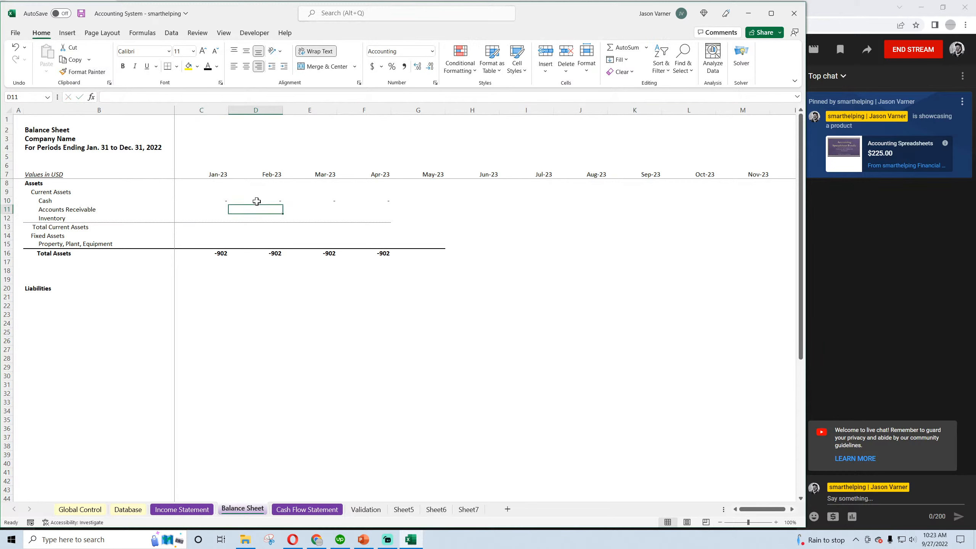
Fill the zero Cash value from Feb-23 across through Jun-23
left_click(257, 200)
left_click_drag(284, 205, 498, 201)
left_click(316, 321)
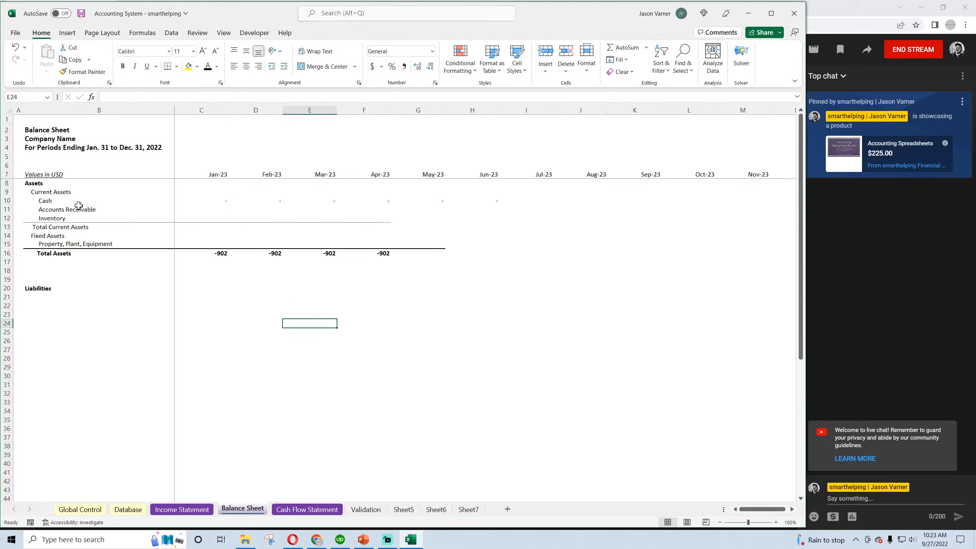
left_click(52, 209)
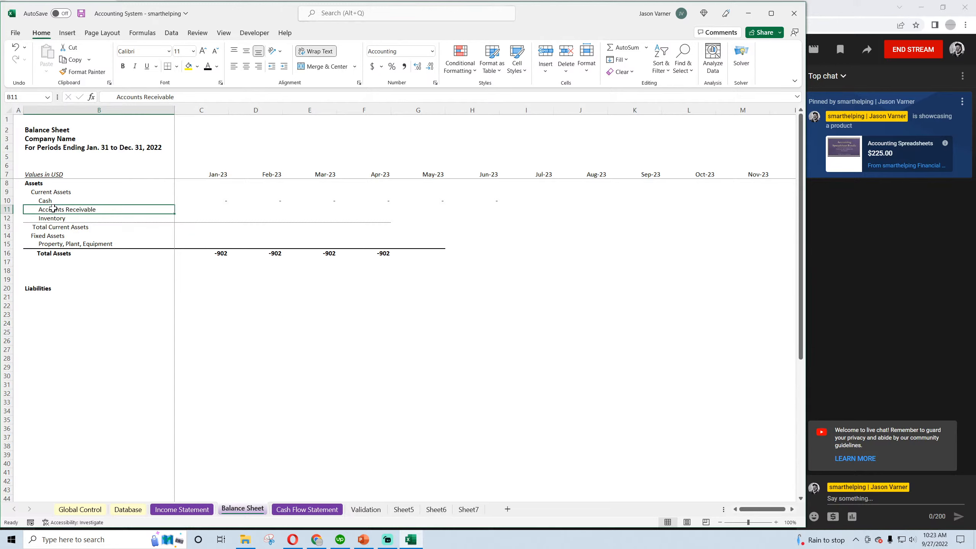
key("Right")
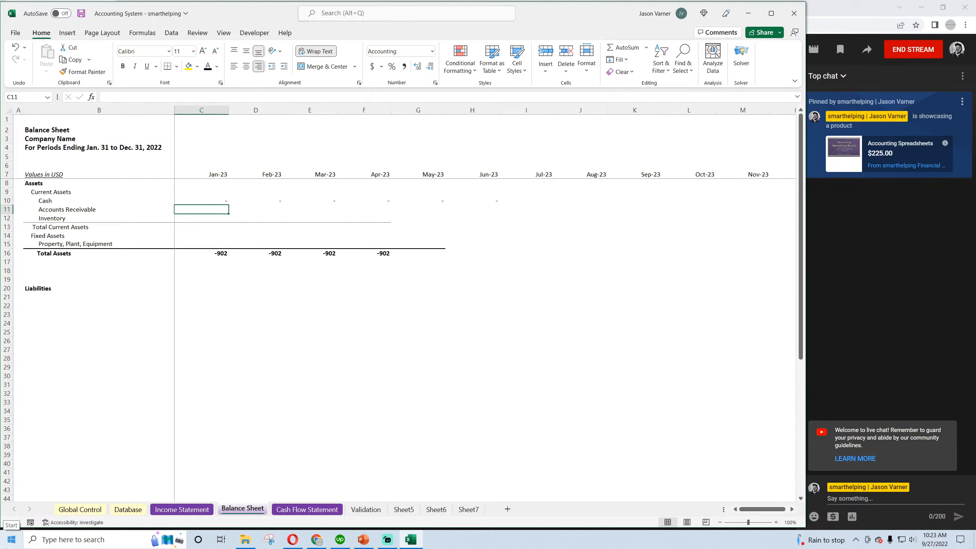
type("=")
key("Escape")
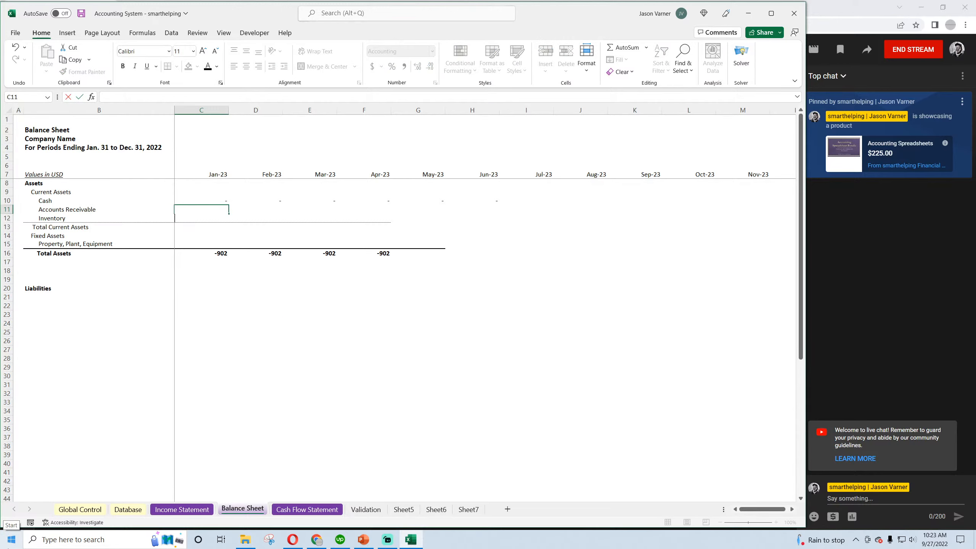
Copy the first SUMIFS term, with the "Sales" criterion, from the Jan-23 Sales formula on the Income Statement
left_click(182, 510)
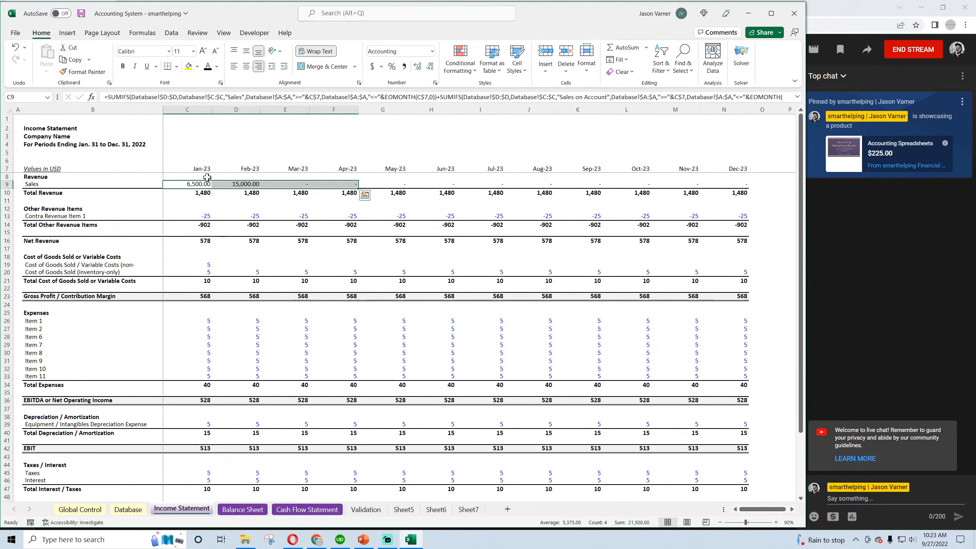
left_click(194, 185)
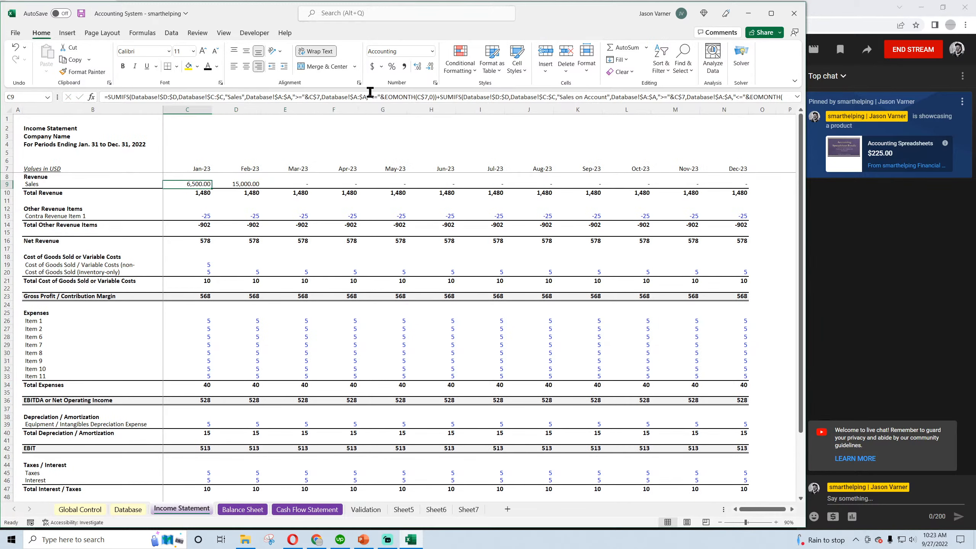
left_click_drag(437, 97, 104, 97)
right_click(124, 97)
left_click(147, 123)
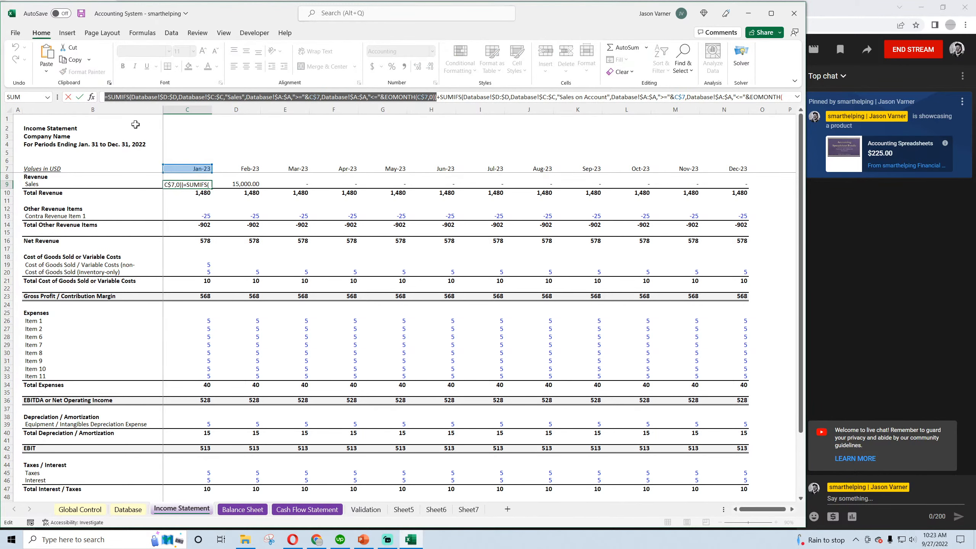
key("Escape")
Paste the copied SUMIFS formula into the Jan-23 Accounts Receivable cell C11 on the Balance Sheet
key("ctrl+Page_Down")
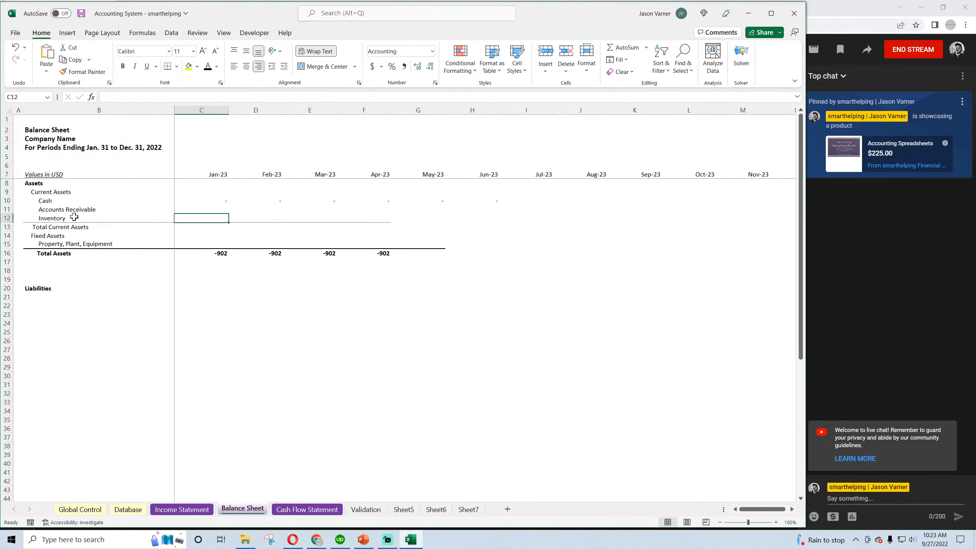
left_click(203, 206)
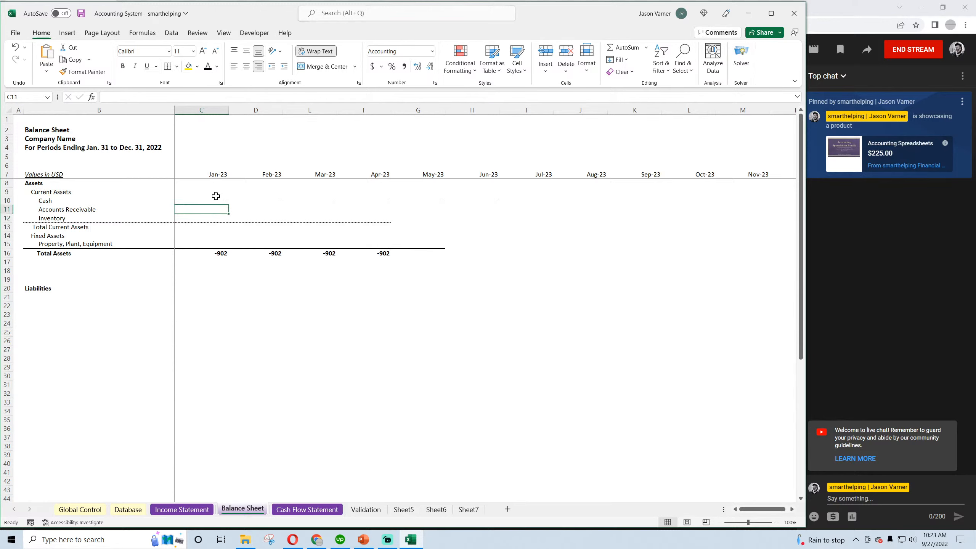
left_click_drag(215, 198, 218, 211)
key("ctrl+v")
left_click(195, 97)
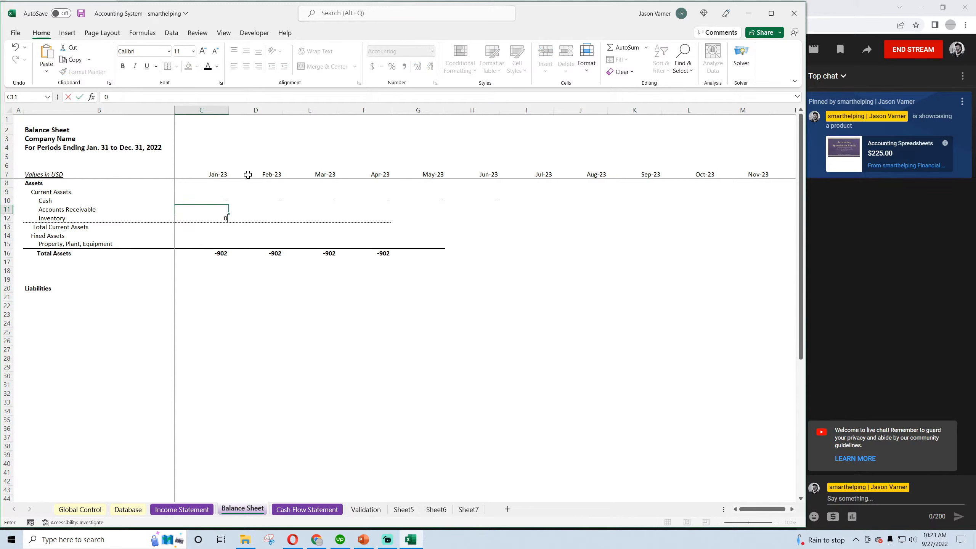
left_click(309, 210)
left_click(208, 210)
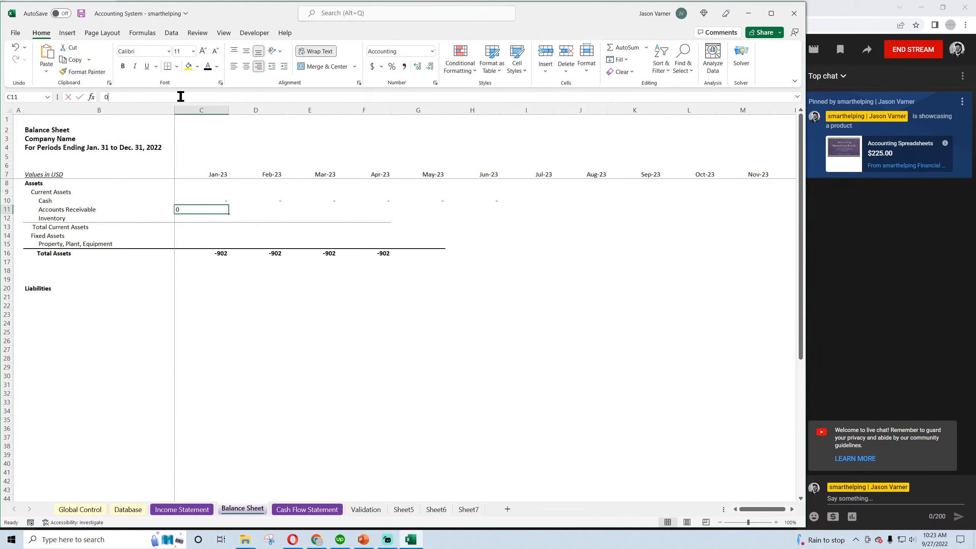
left_click_drag(180, 97, 105, 97)
right_click(109, 96)
left_click(134, 153)
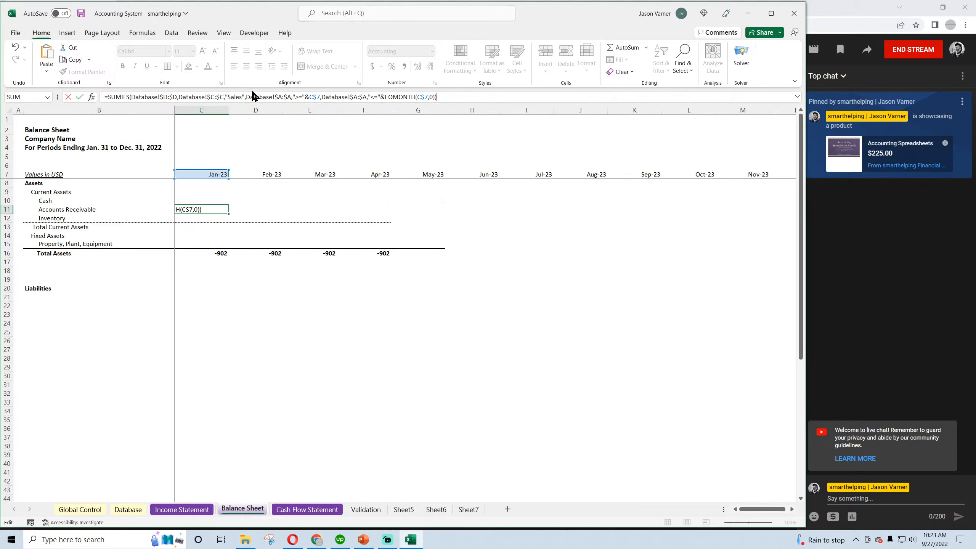
Change the category criterion in the Jan-23 Accounts Receivable formula to "Sales on Account" and fill the formula across through Jun-23
left_click(242, 97)
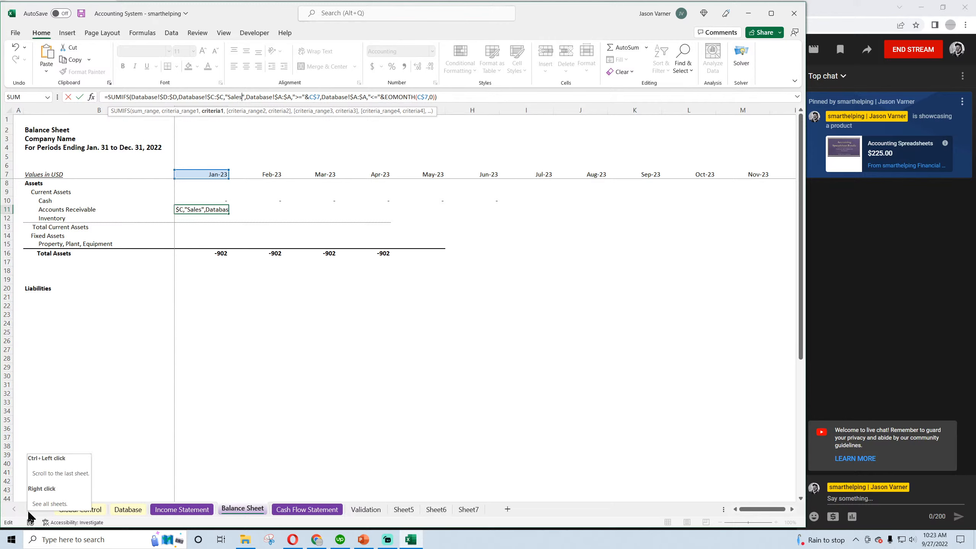
type("on Account")
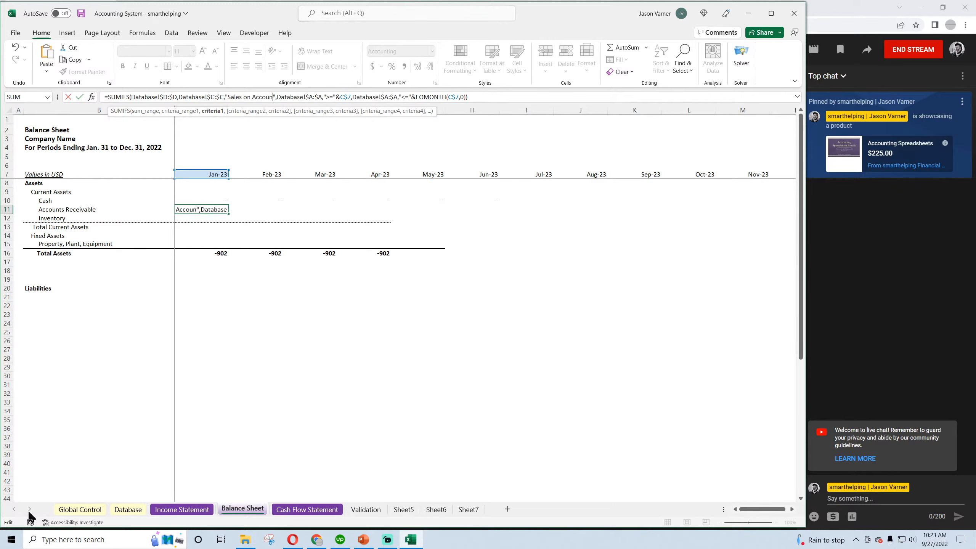
key("Return")
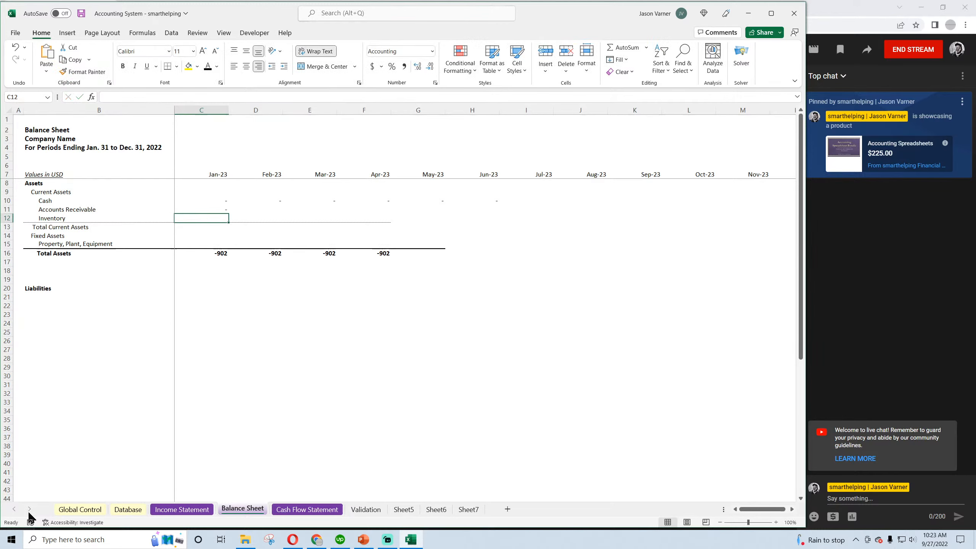
left_click(221, 209)
left_click_drag(228, 214, 500, 220)
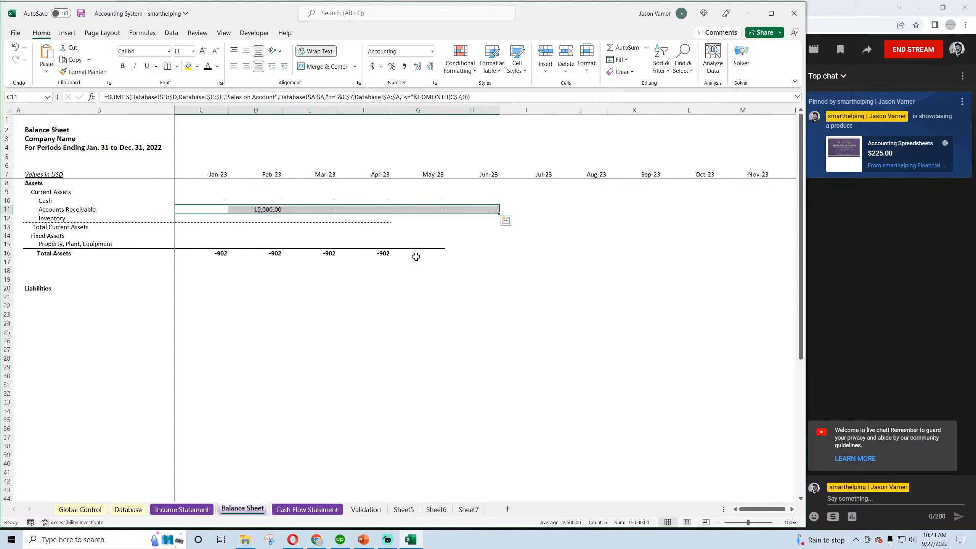
Compare the date, category and amount of the invoice and payment transactions in rows 3 and 4 of the Database sheet
left_click(127, 509)
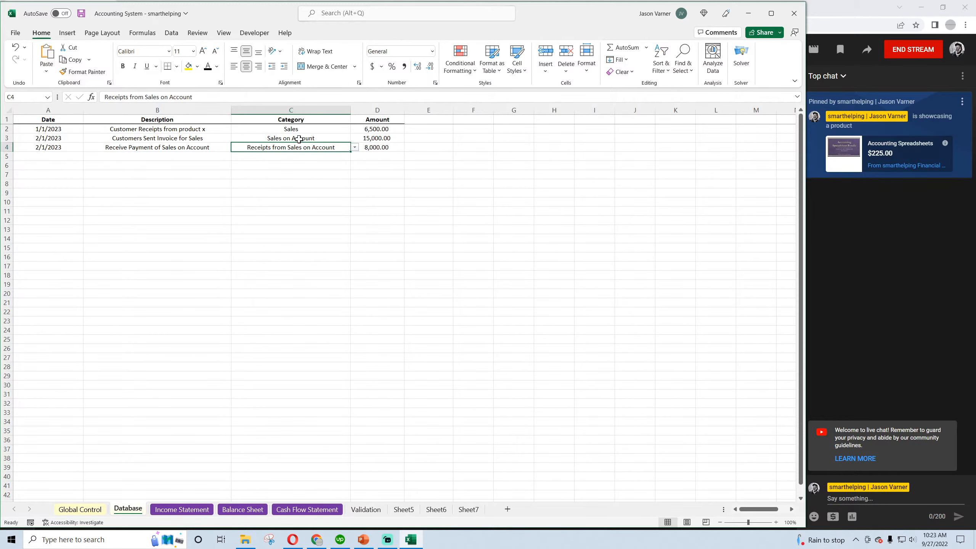
left_click(323, 138)
left_click_drag(378, 138, 45, 139)
left_click(59, 139)
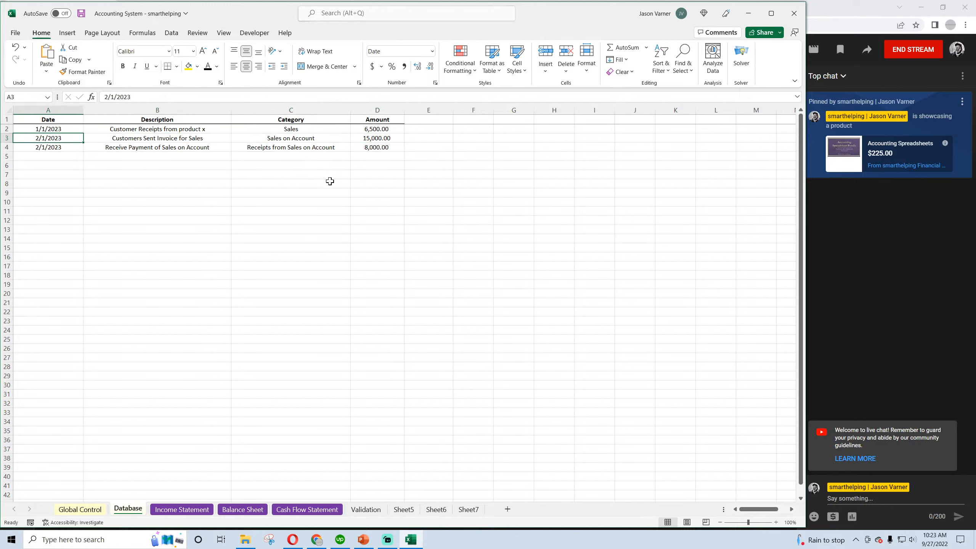
left_click(381, 138)
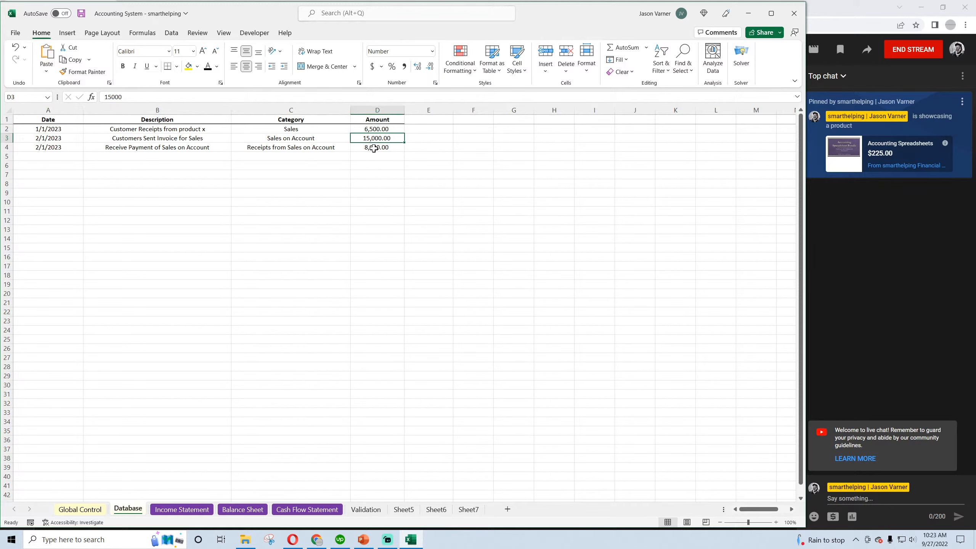
left_click_drag(377, 148, 76, 147)
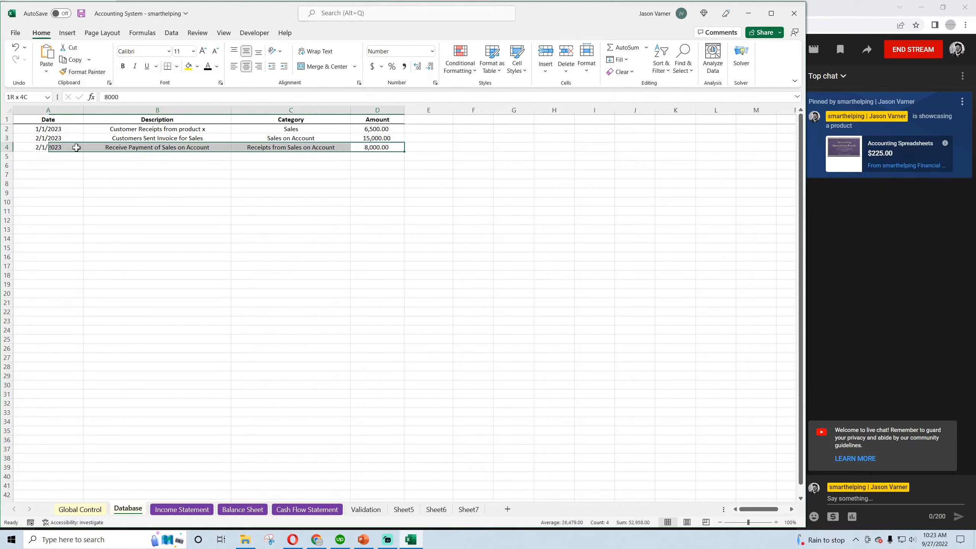
left_click(278, 147)
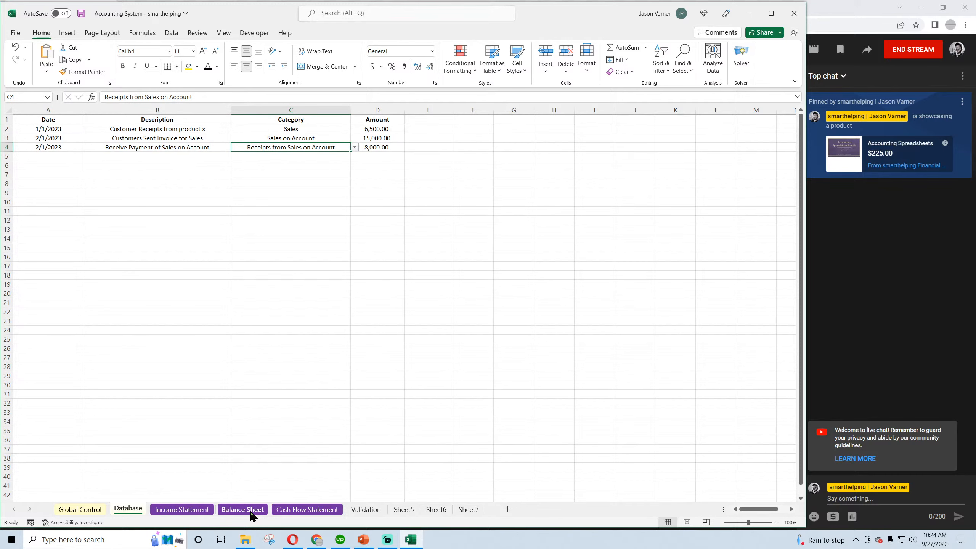
Extend the Jan-23 Accounts Receivable formula in C11 by subtracting a copy of its "Sales on Account" SUMIFS term
left_click(252, 515)
left_click(204, 210)
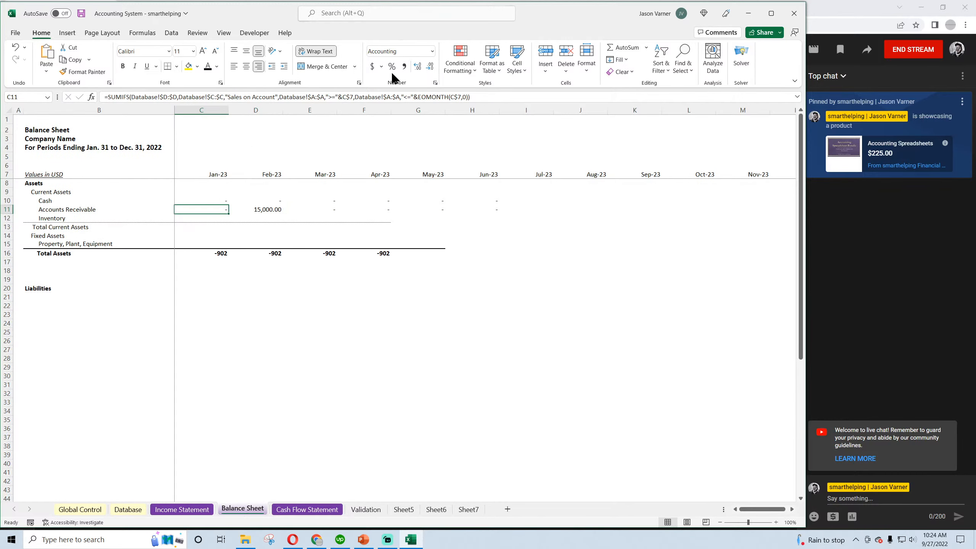
key("F2")
type("-")
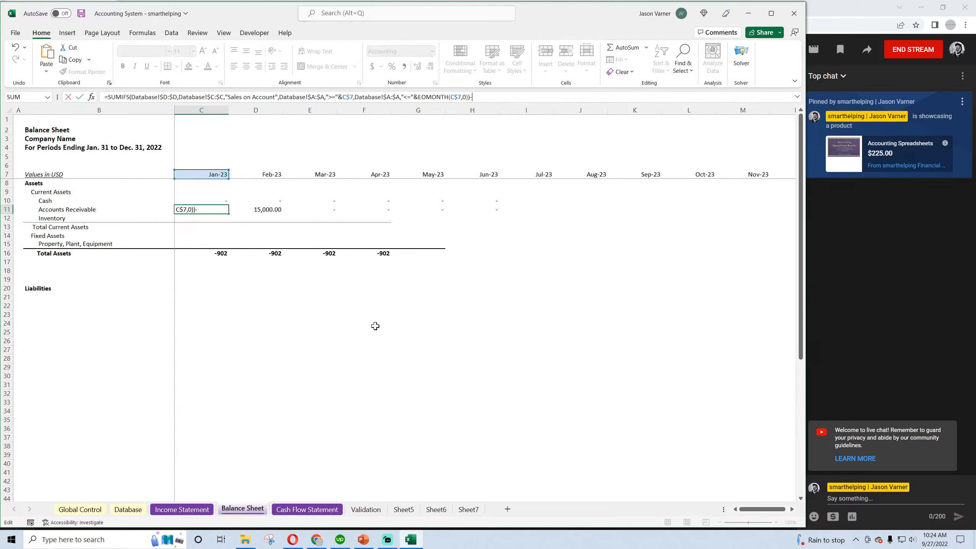
left_click_drag(469, 97, 111, 105)
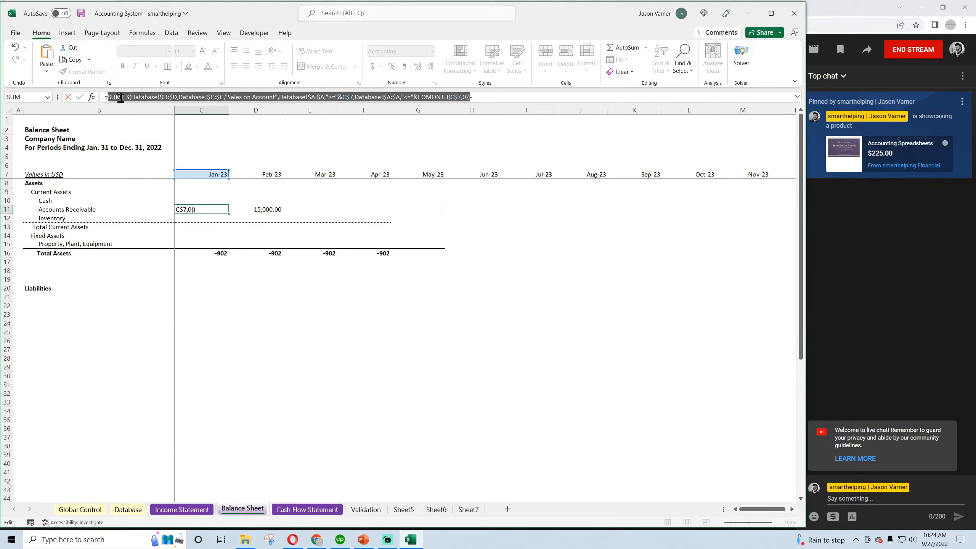
right_click(120, 97)
left_click(140, 116)
left_click(488, 98)
key("BackSpace")
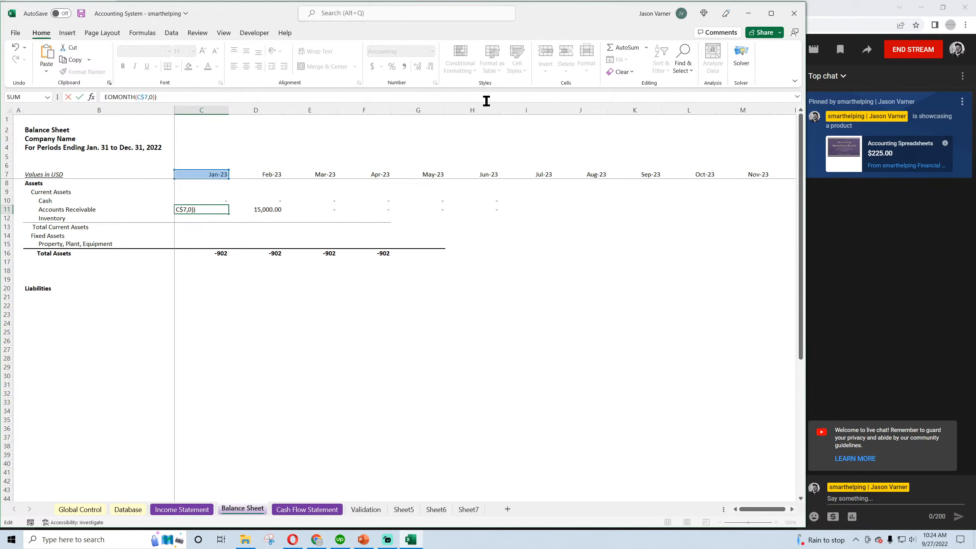
left_click(797, 98)
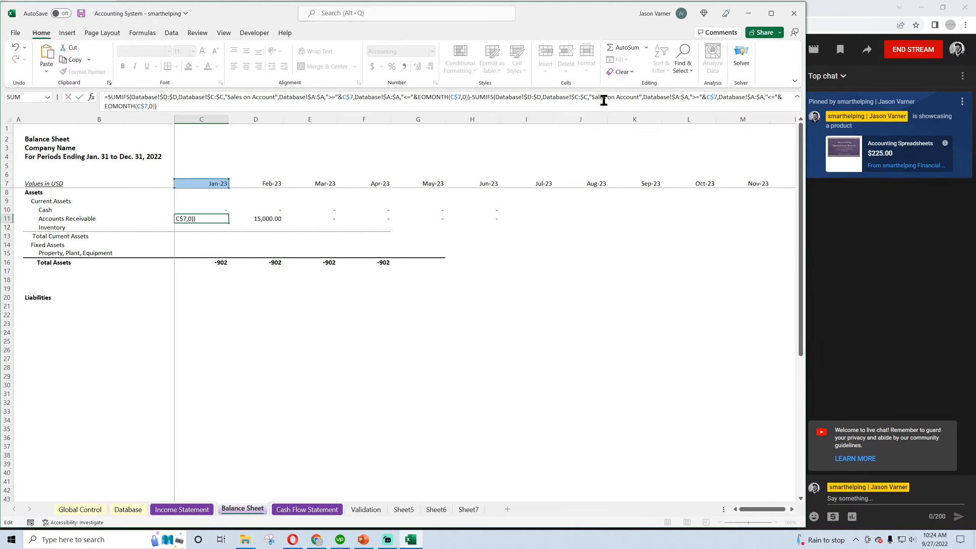
key("Return")
Copy the "Receipts from Sales on Account" category from cell C4 of the Validation sheet
left_click(365, 509)
left_click(157, 155)
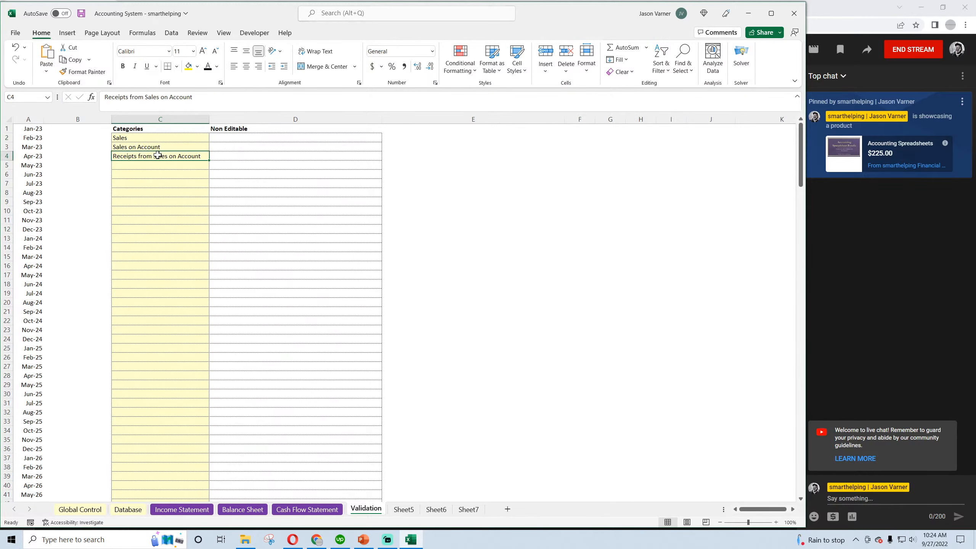
right_click(157, 156)
left_click(185, 193)
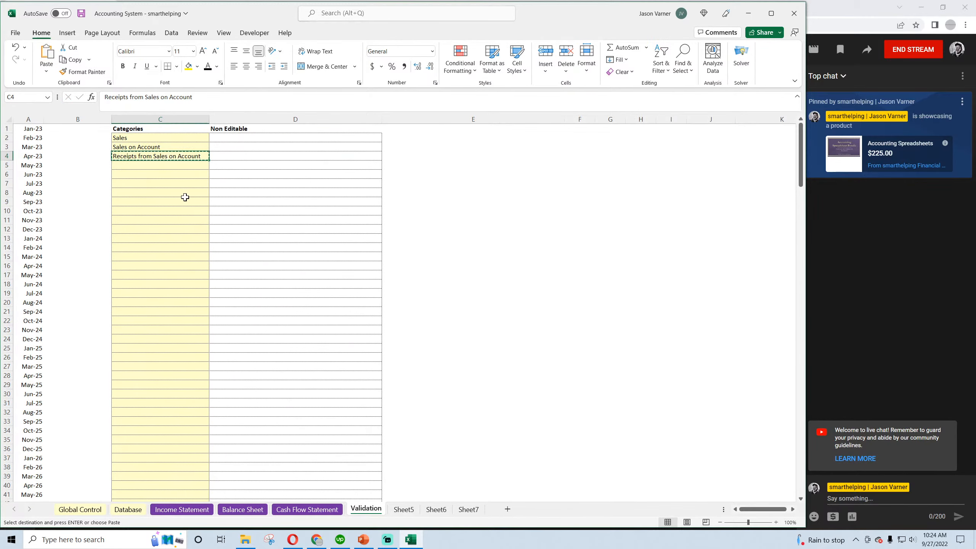
Replace the subtracted category criterion in the Jan-23 Accounts Receivable formula with "Receipt from Sales on Account" and fill it into Feb-23
left_click(182, 510)
left_click(242, 509)
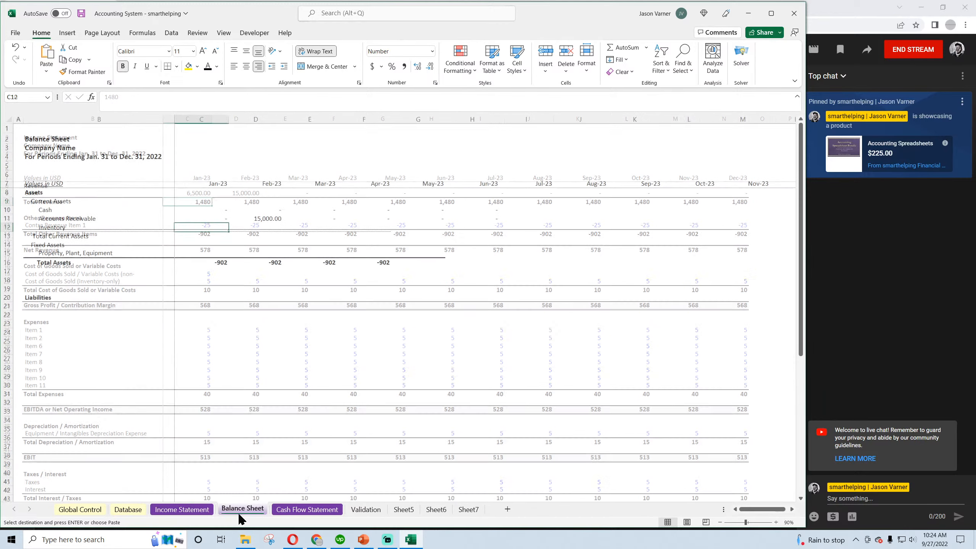
left_click(216, 221)
left_click(598, 96)
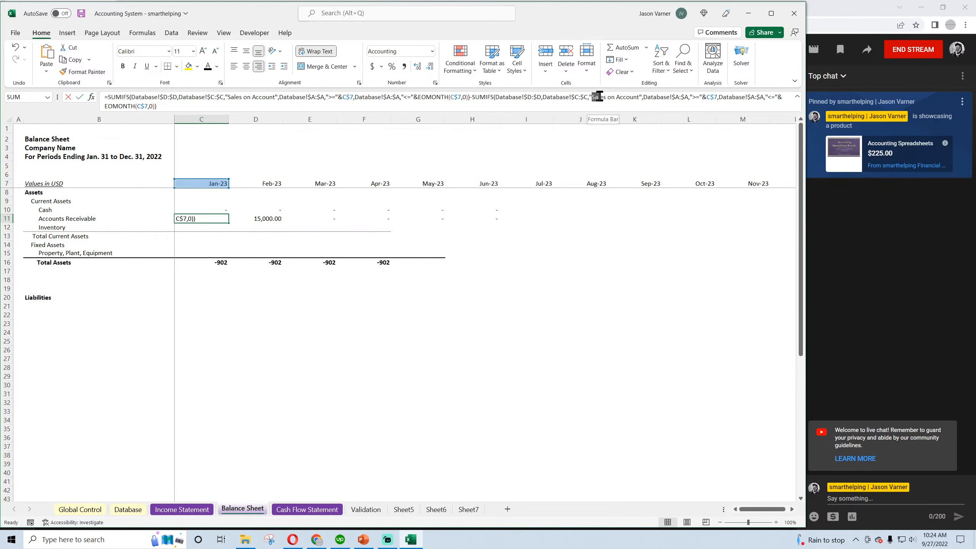
mouse_move(598, 97)
left_mouse_down()
mouse_move(638, 97)
mouse_move(595, 99)
left_mouse_up()
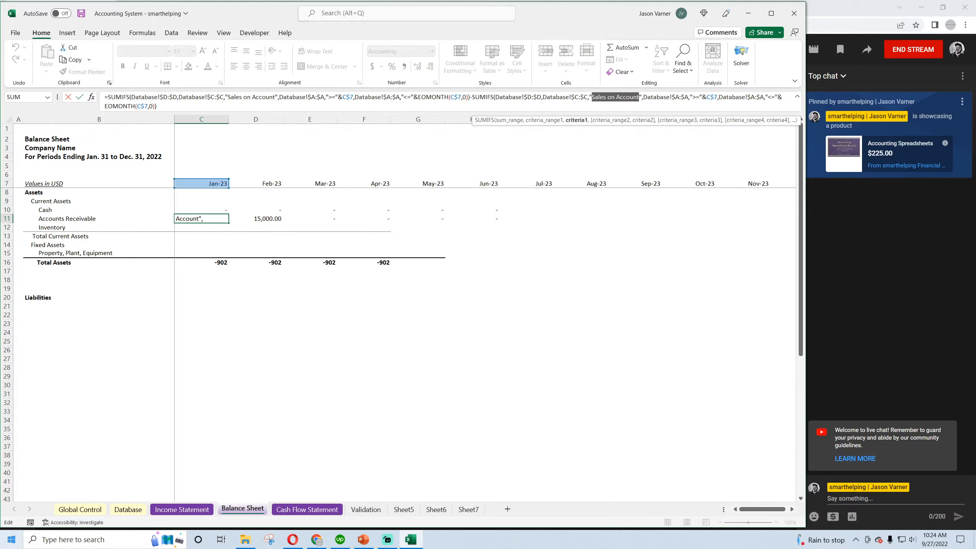
type("Receipt")
type(" from Sales on Ac")
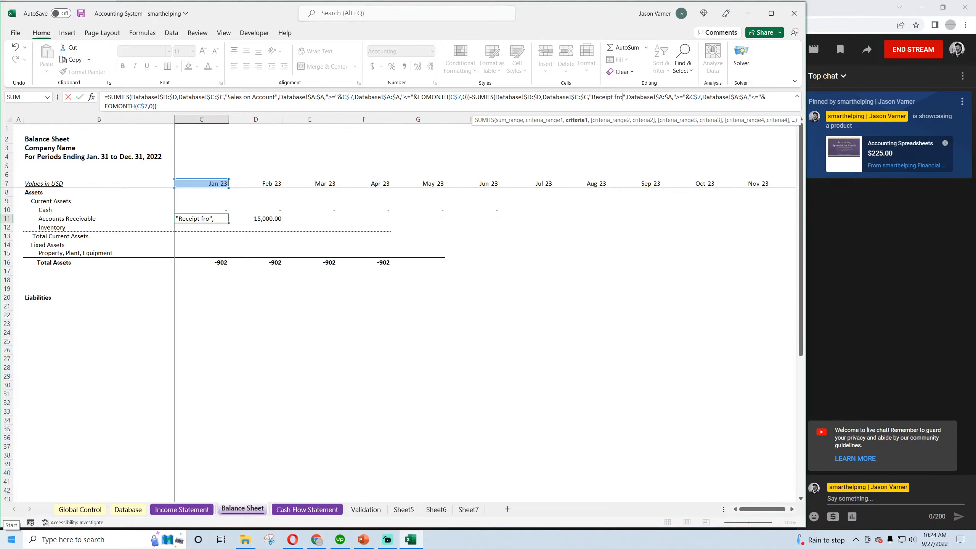
key("Return")
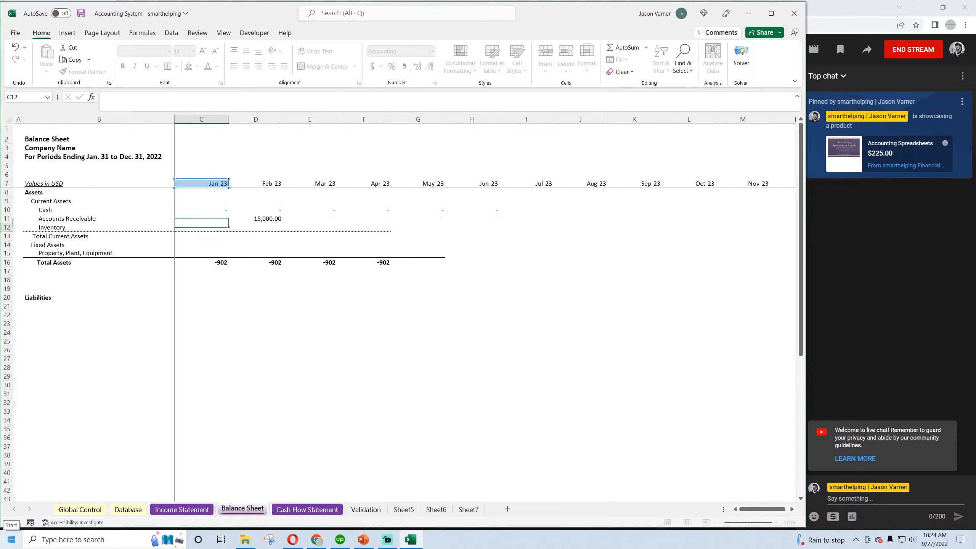
left_click(216, 214)
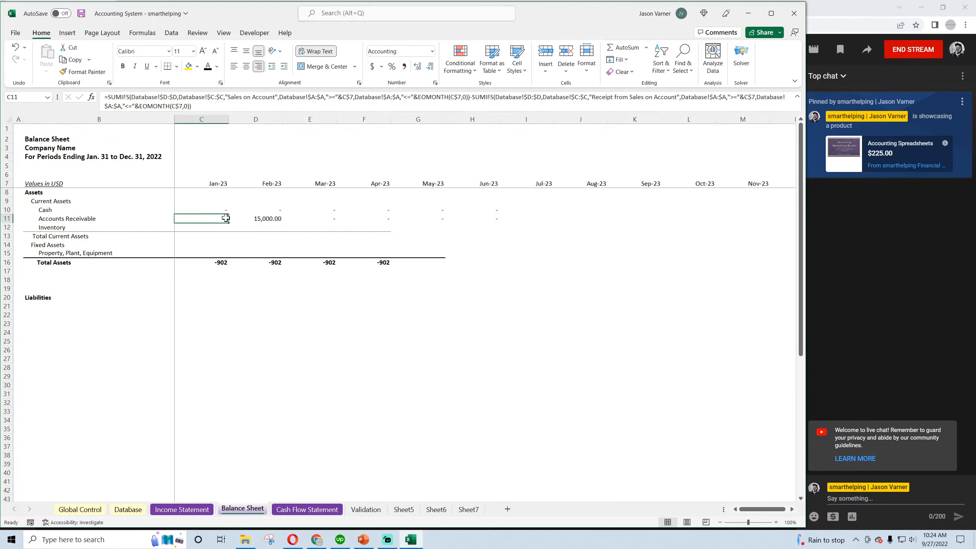
left_click_drag(229, 222, 256, 221)
Add the prior month's balance, +C11, to the Feb-23 Accounts Receivable formula in D11 and fill it across through Oct-23
left_click(257, 220)
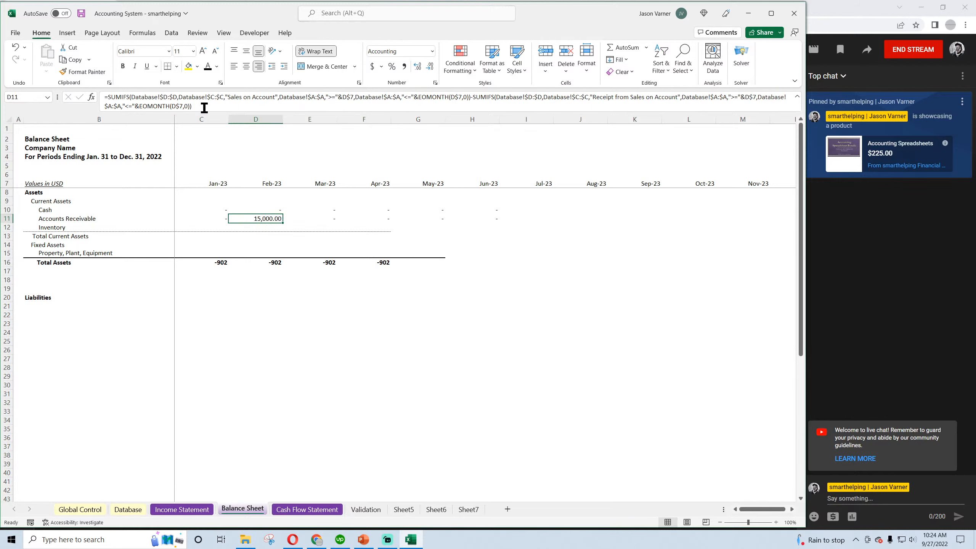
left_click(204, 108)
type("+")
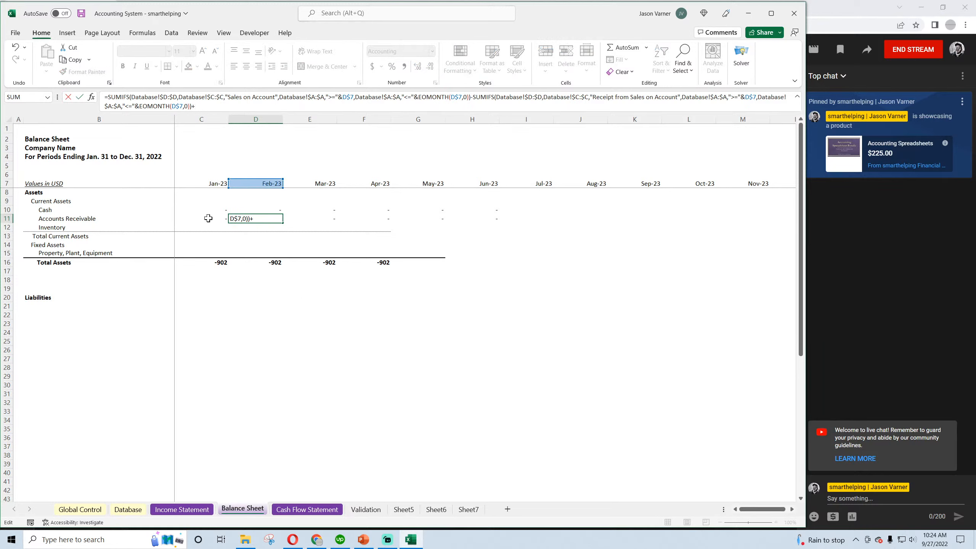
left_click(208, 218)
key("Return")
left_click(267, 218)
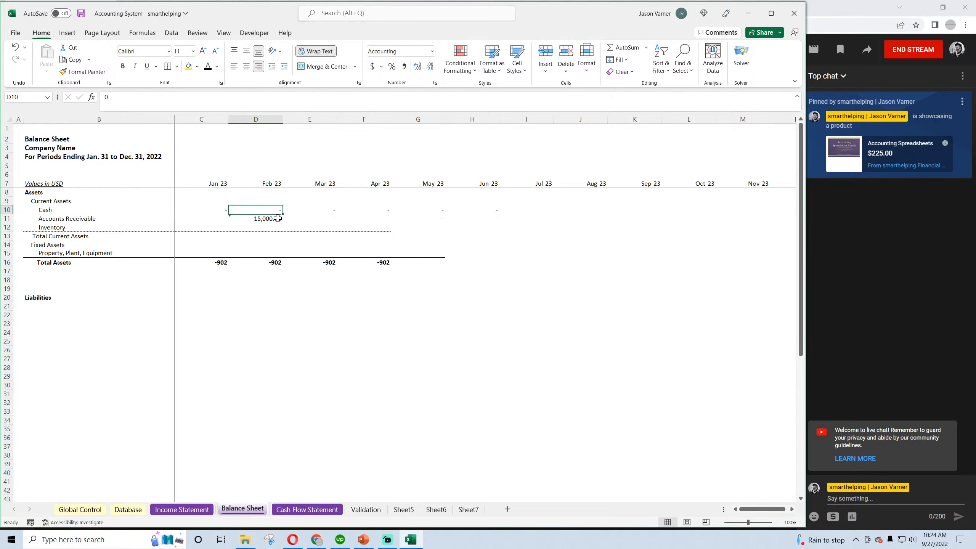
left_click_drag(283, 232, 714, 227)
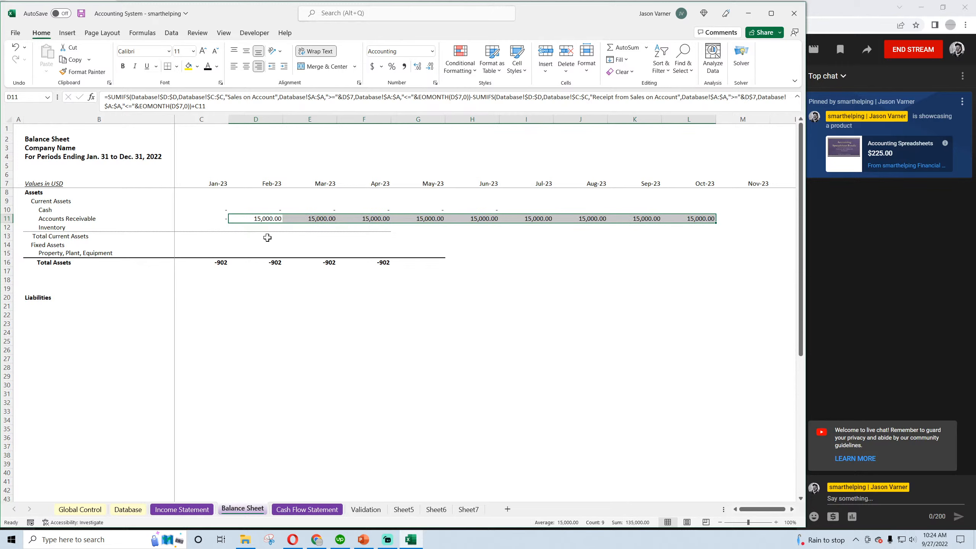
Clear the Cash row of the Balance Sheet from Jan-23 through Oct-23
left_click(221, 210)
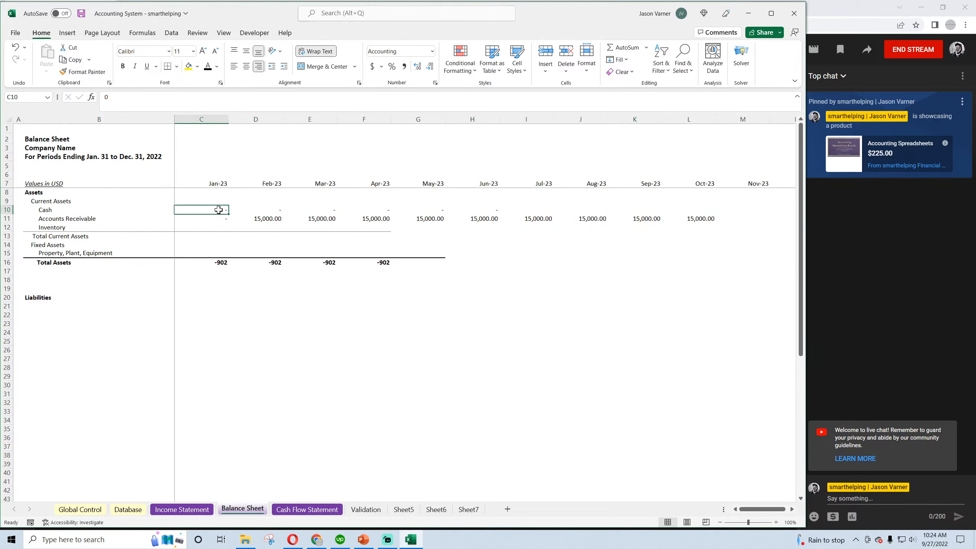
key("BackSpace")
key("Return")
key("Up")
left_click_drag(230, 213, 713, 215)
left_click(507, 351)
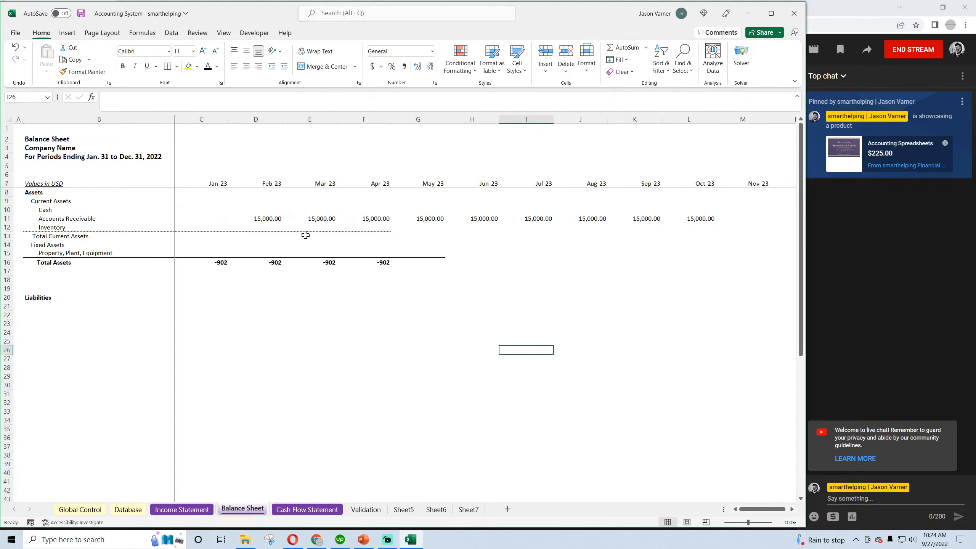
Save the workbook and check the Jan-23 and Feb-23 Accounts Receivable formulas
left_click(82, 13)
left_click(254, 358)
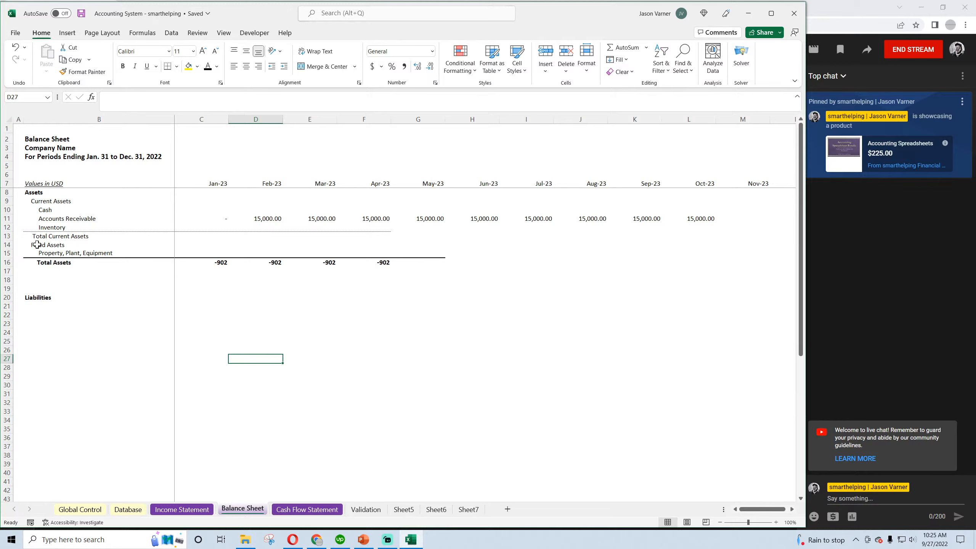
left_click(226, 219)
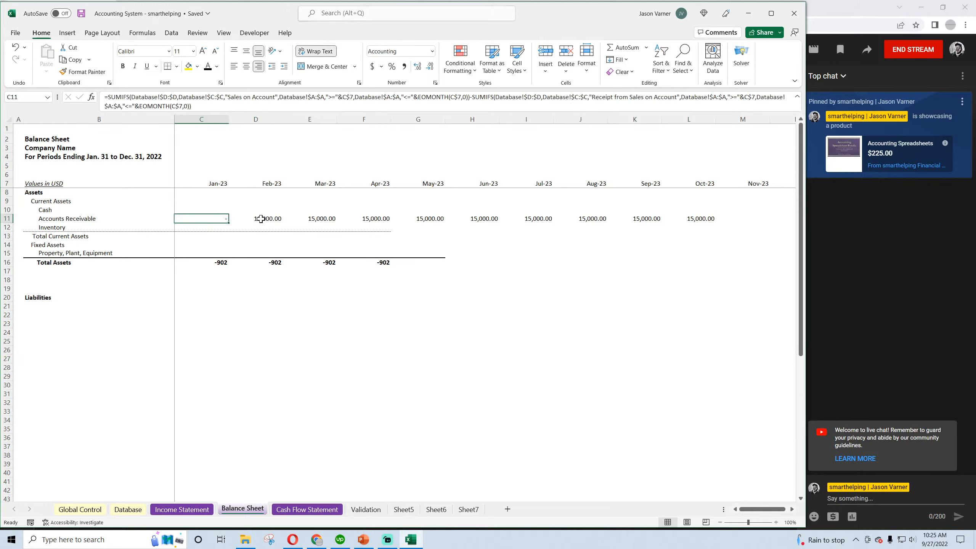
left_click(260, 219)
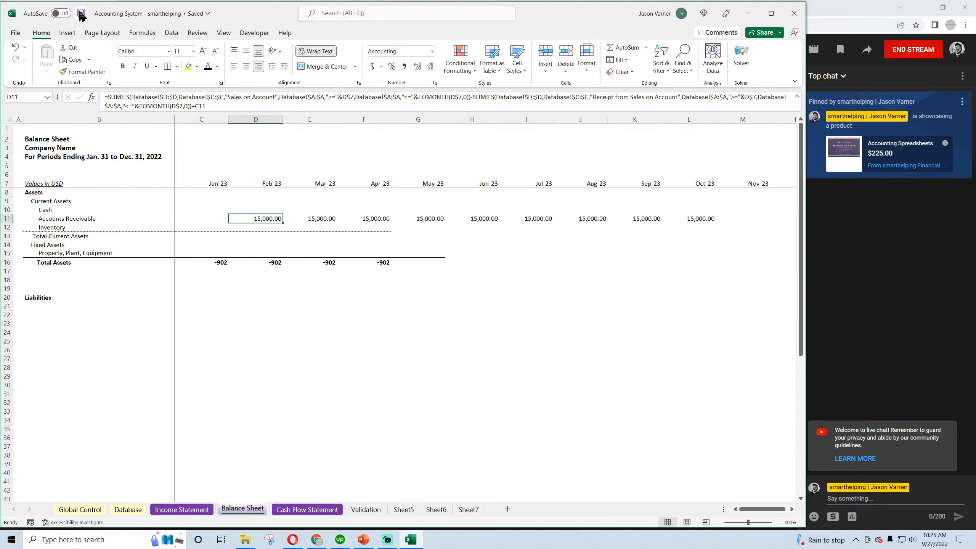
Start a new transaction in row 5 of the Database sheet, dated 3/14/2023 and described as "Received Payments on Account"
left_click(128, 509)
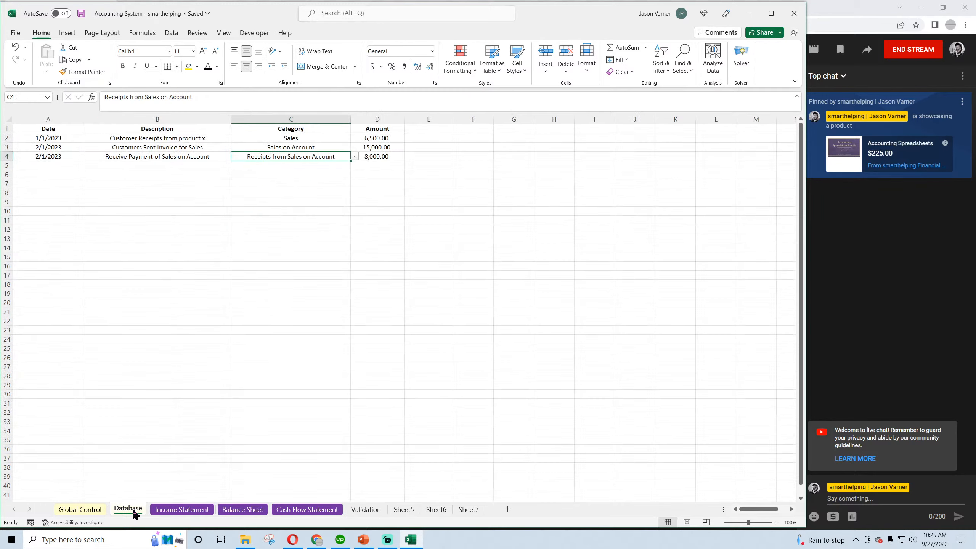
left_click(42, 165)
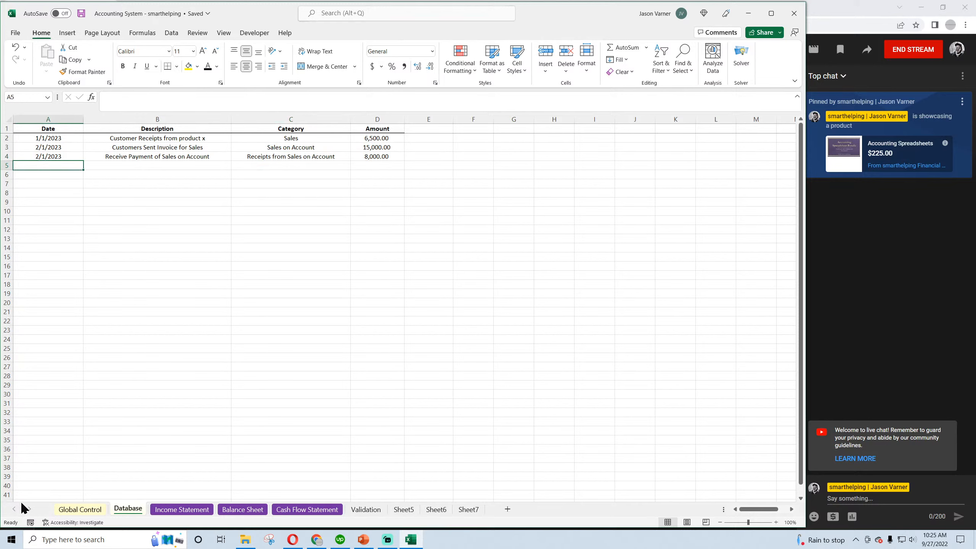
type("3/14")
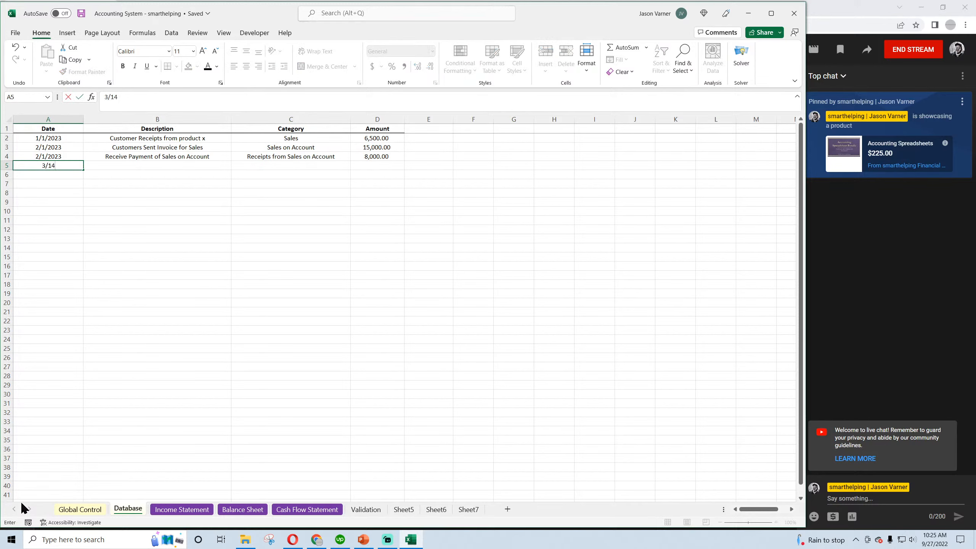
type("/2024")
key("BackSpace")
type("3")
key("Tab")
type("R")
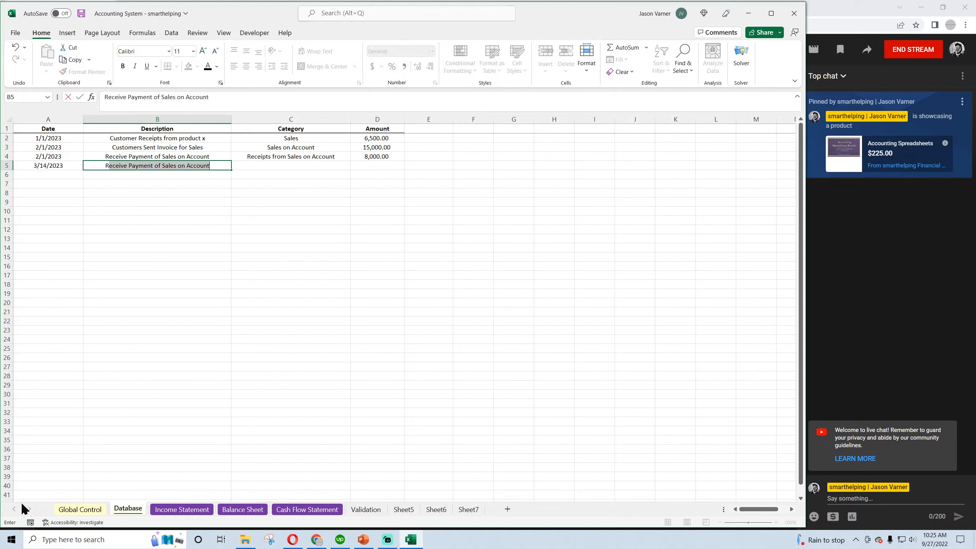
type("eceived")
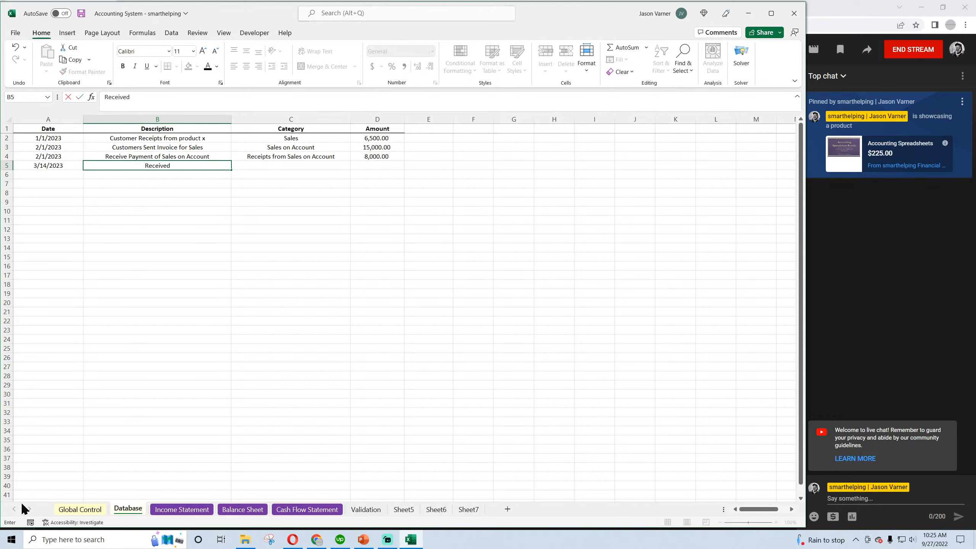
type(" Payments on Account")
key("Return")
Set the row 5 transaction's category to "Receipts from Sales on Account" and its amount to 3000
left_click(307, 163)
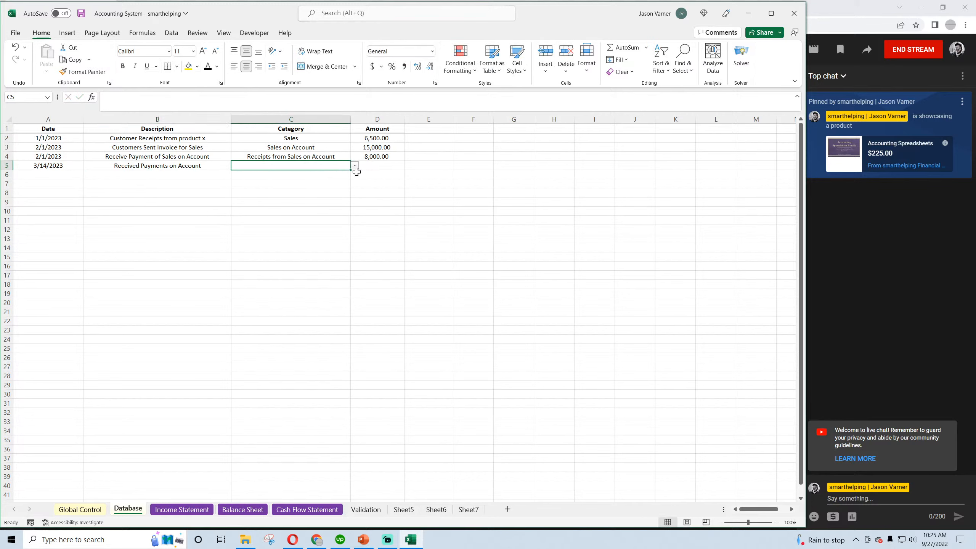
left_click(354, 166)
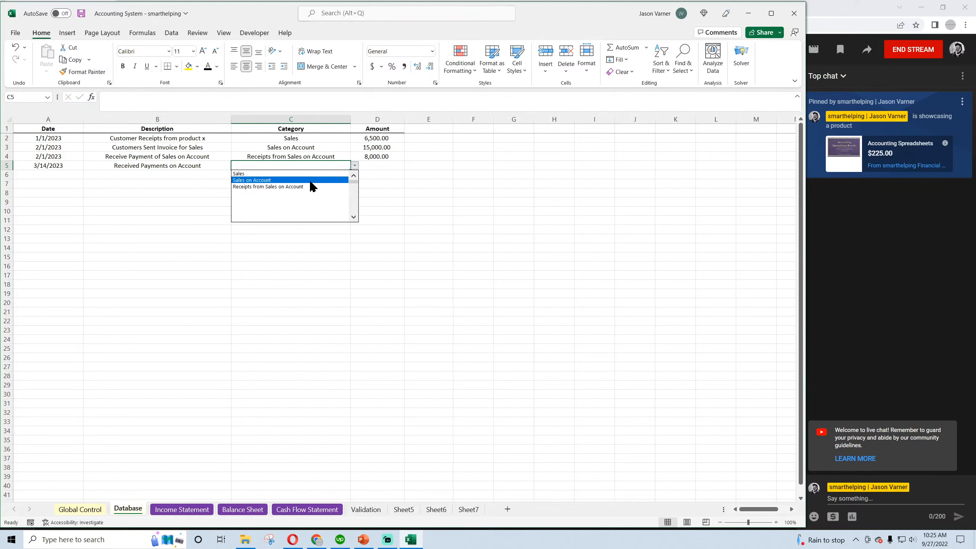
left_click(312, 187)
left_click(372, 166)
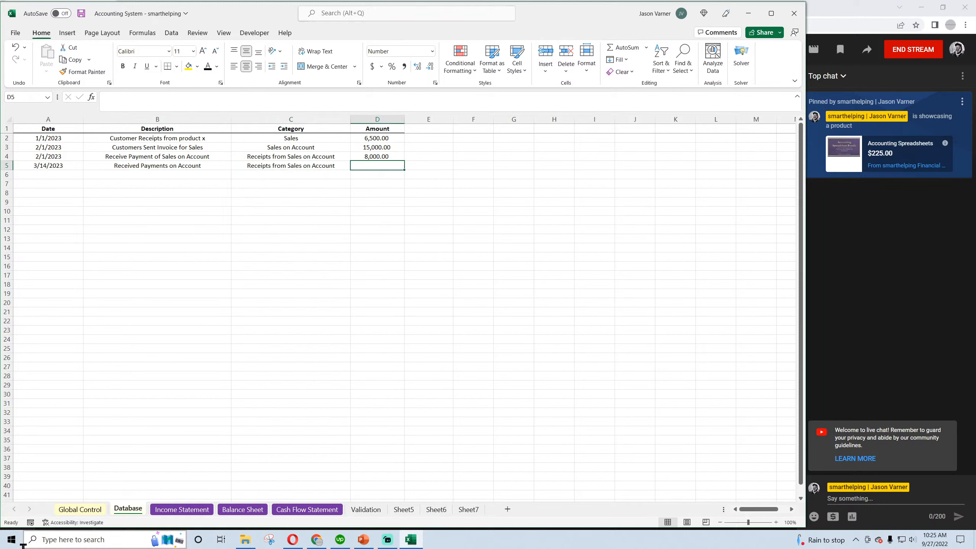
type("3,0")
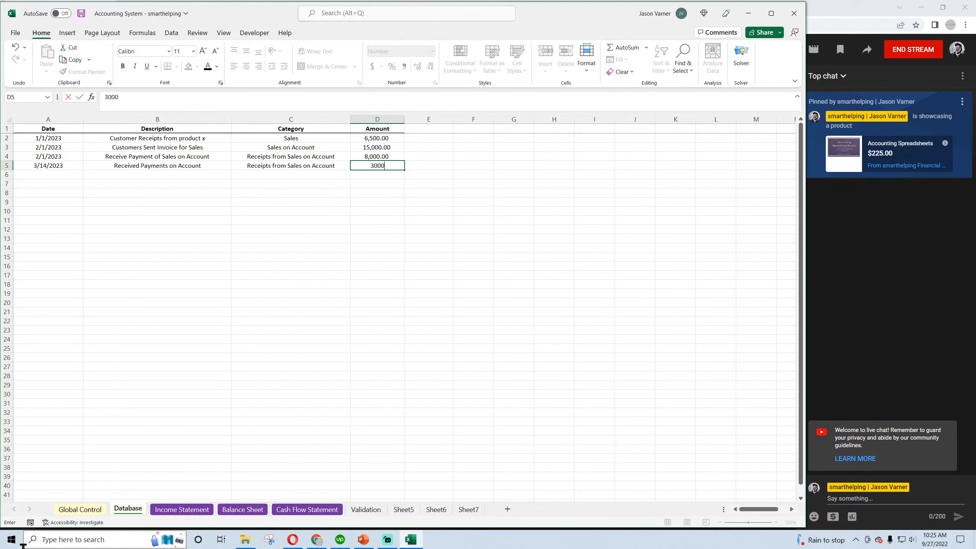
type("00")
key("Return")
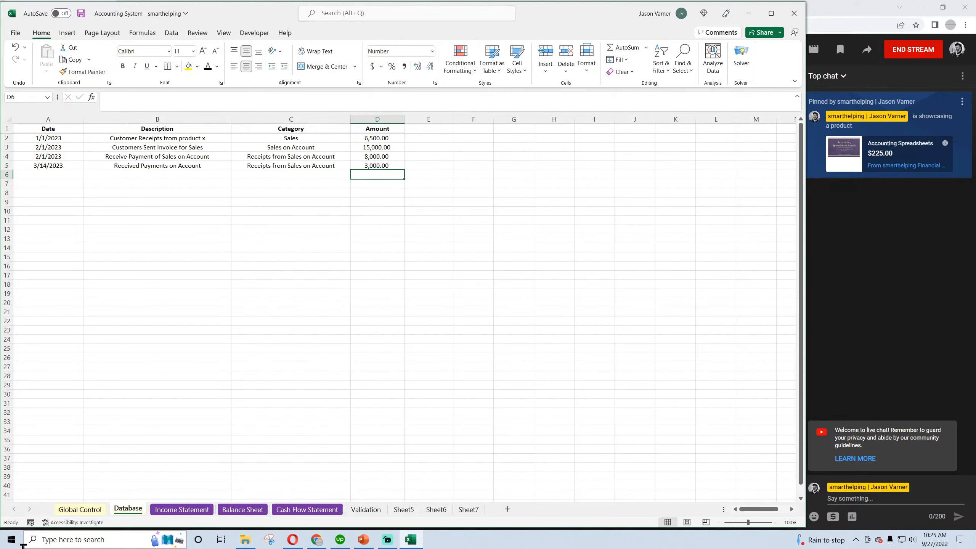
Compare the Feb-23 Accounts Receivable formula with the category, amount and date of the row 5 Database transaction
left_click(242, 509)
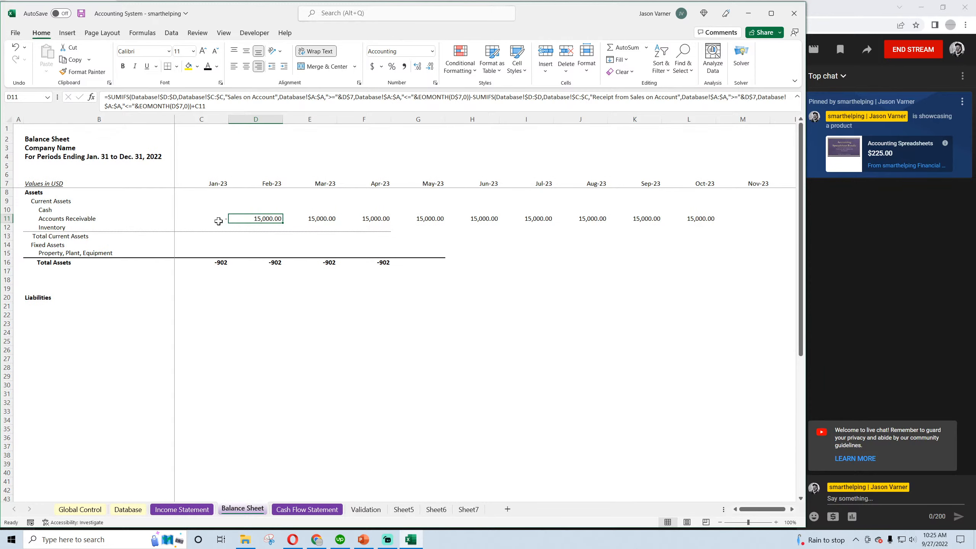
double_click(261, 219)
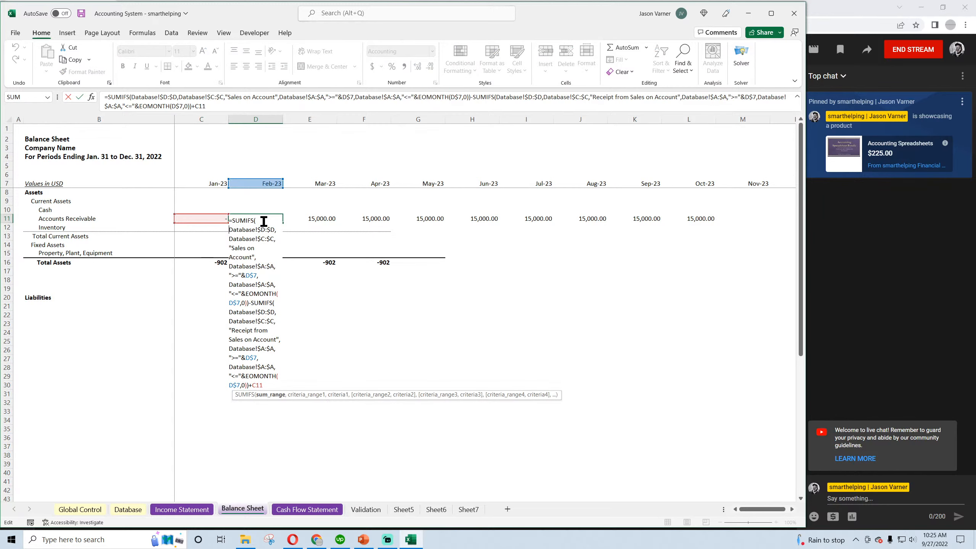
key("Return")
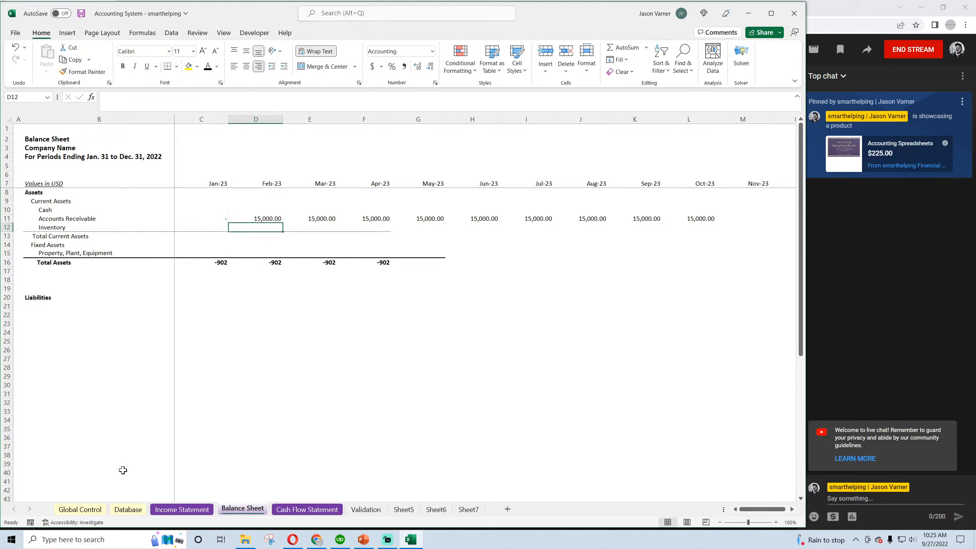
left_click(127, 509)
left_click(316, 166)
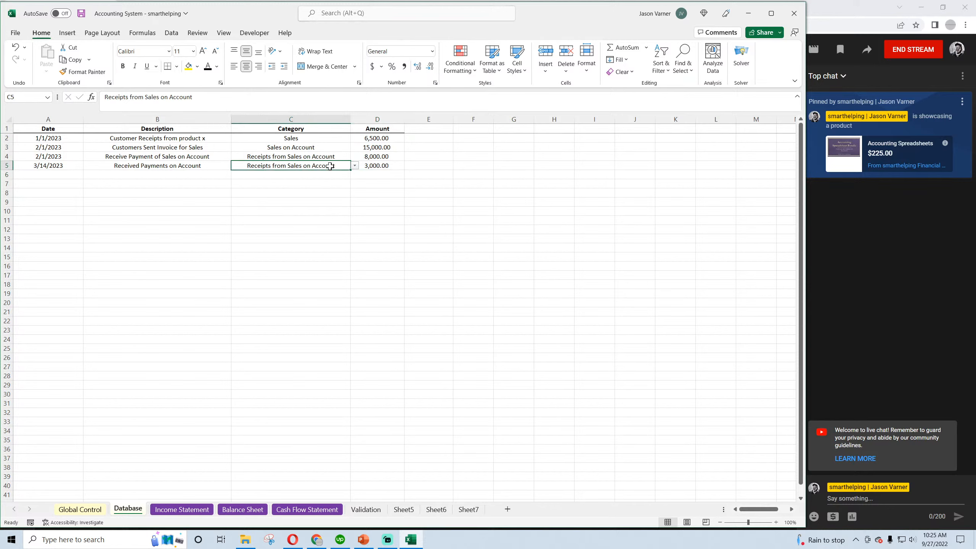
left_click(373, 166)
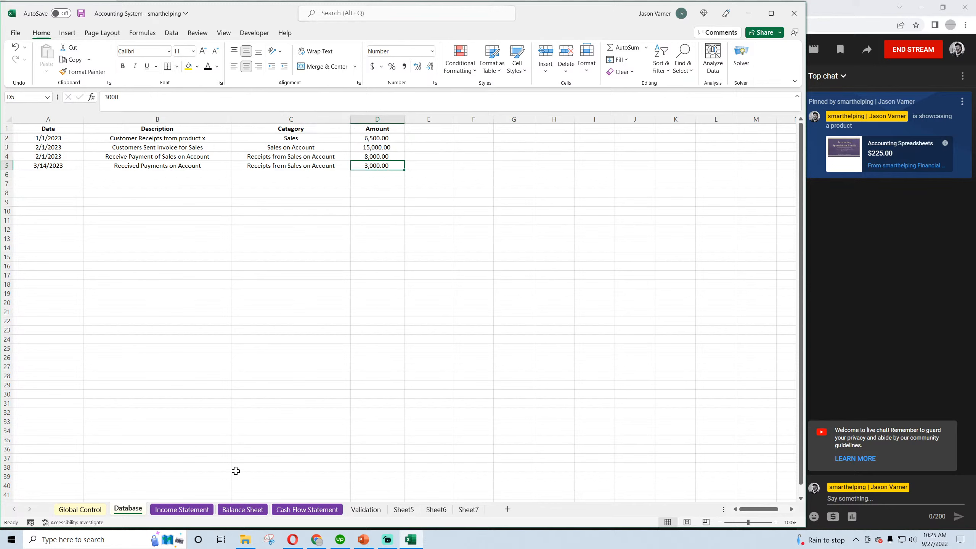
left_click(68, 167)
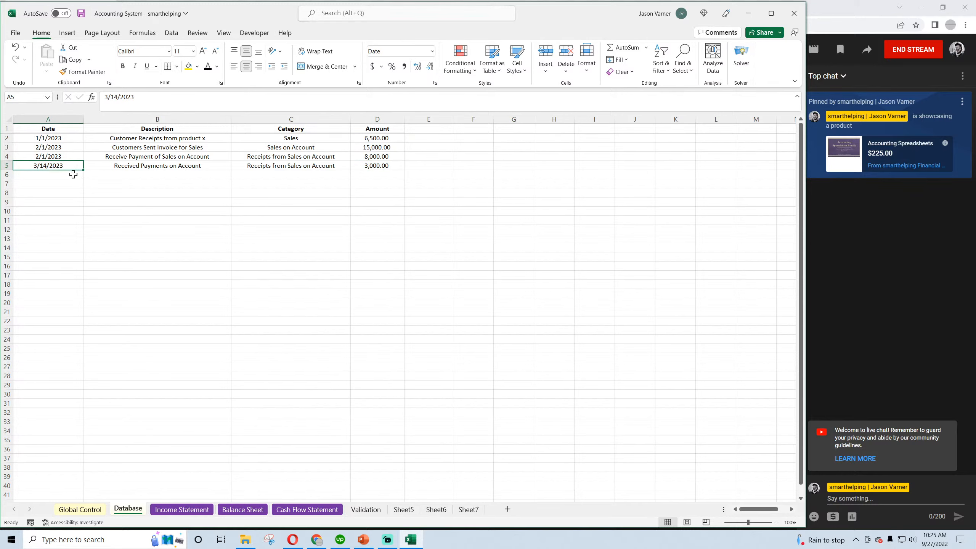
Examine the criteria and prior-balance references in the Feb-23 and Mar-23 Accounts Receivable formulas on the Balance Sheet
left_click(240, 510)
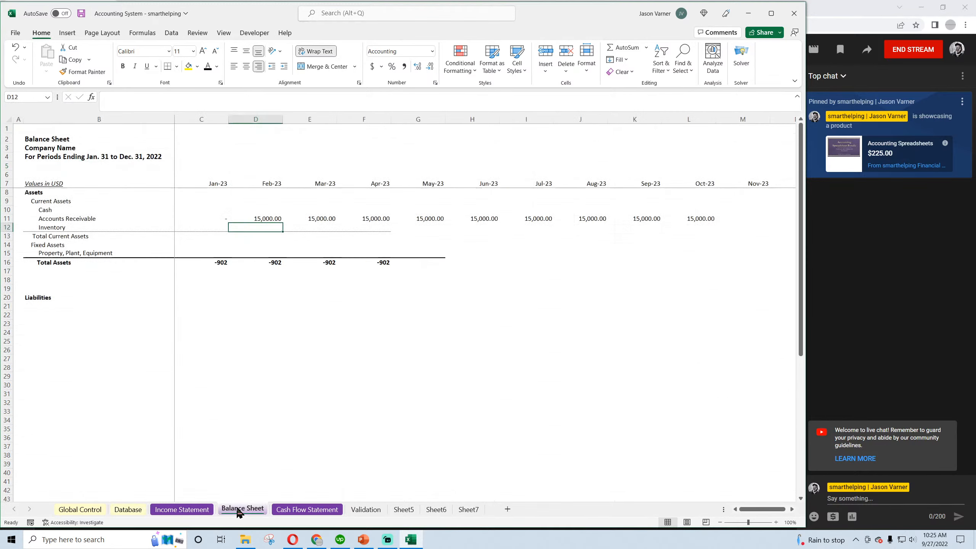
left_click(261, 219)
double_click(258, 220)
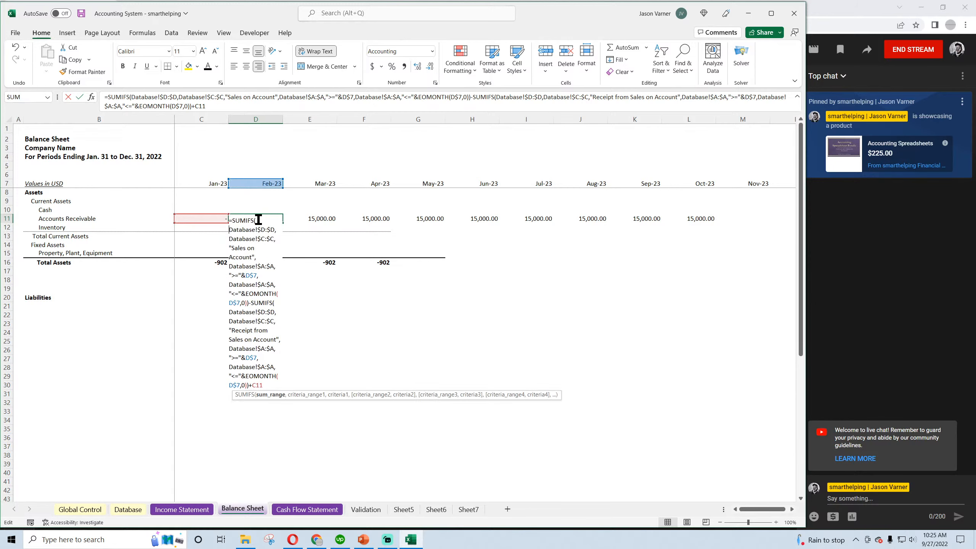
key("Return")
left_click(322, 219)
double_click(322, 218)
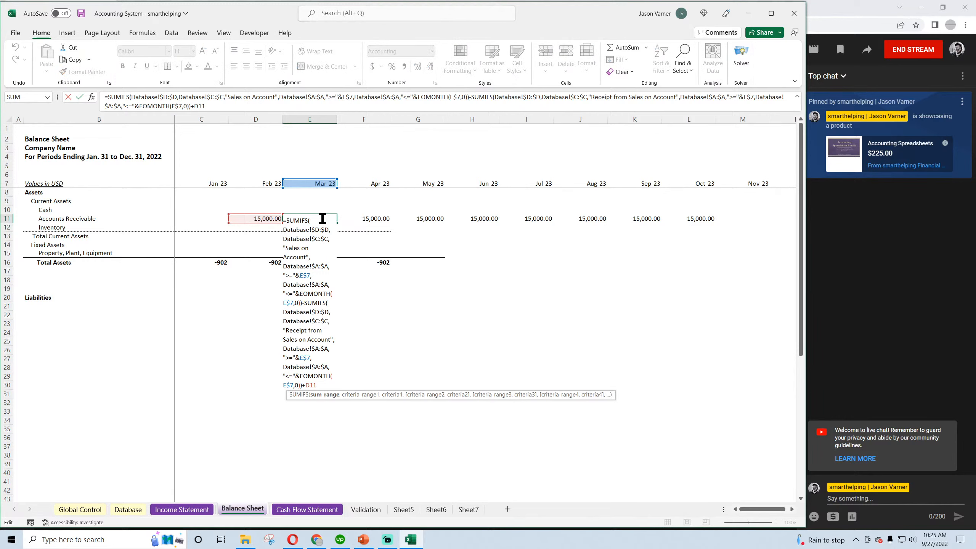
key("Escape")
left_click(265, 218)
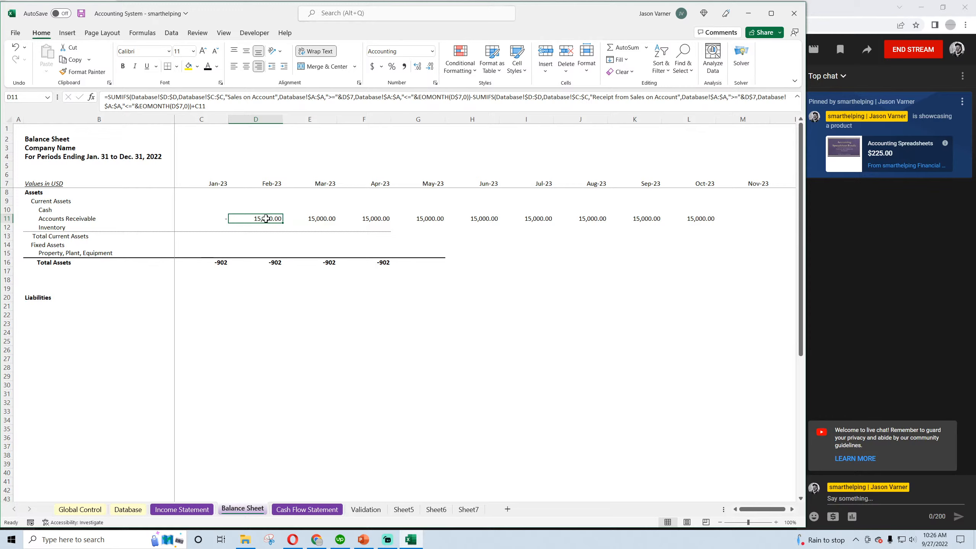
Compare the Jan-23 and Feb-23 Accounts Receivable formulas on the Balance Sheet with the categories and amounts in the Database sheet
left_click(222, 219)
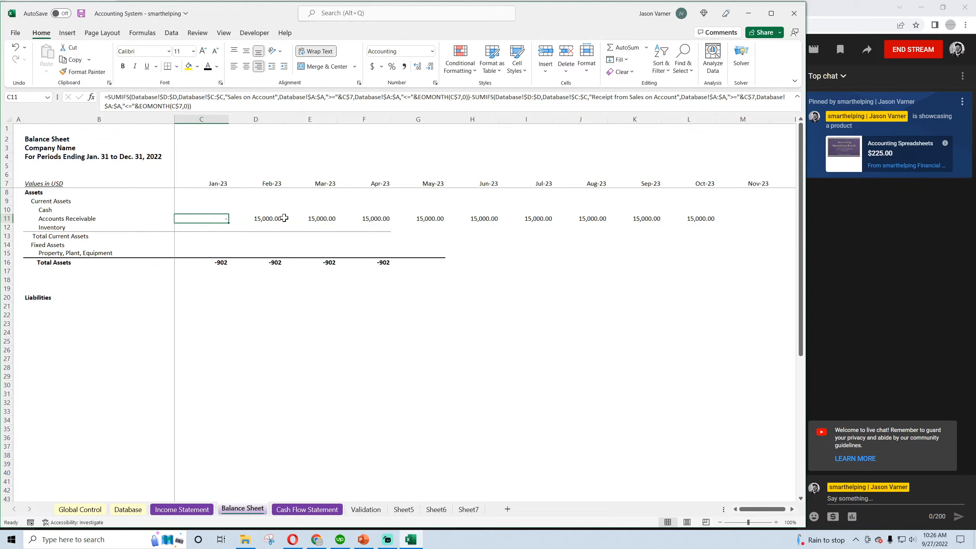
left_click(268, 219)
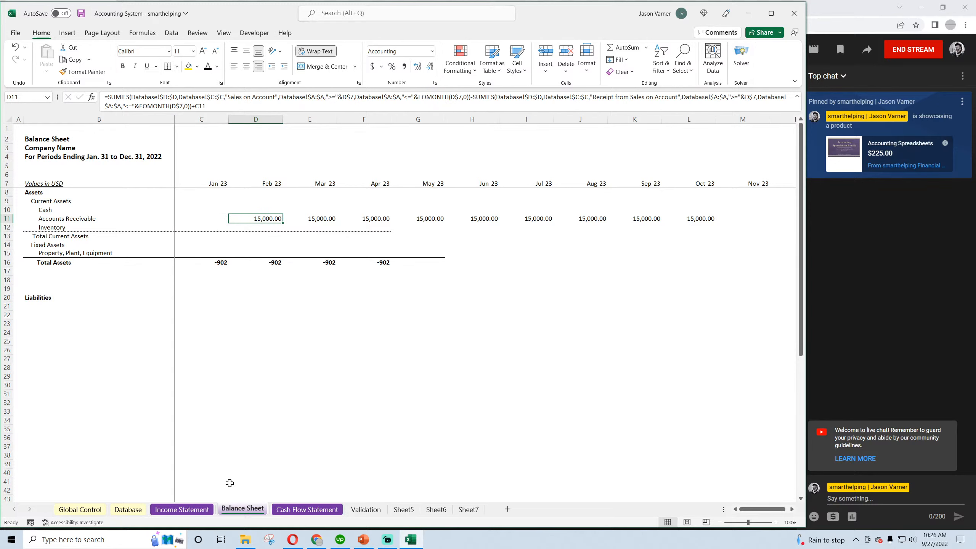
left_click(128, 509)
left_click(380, 137)
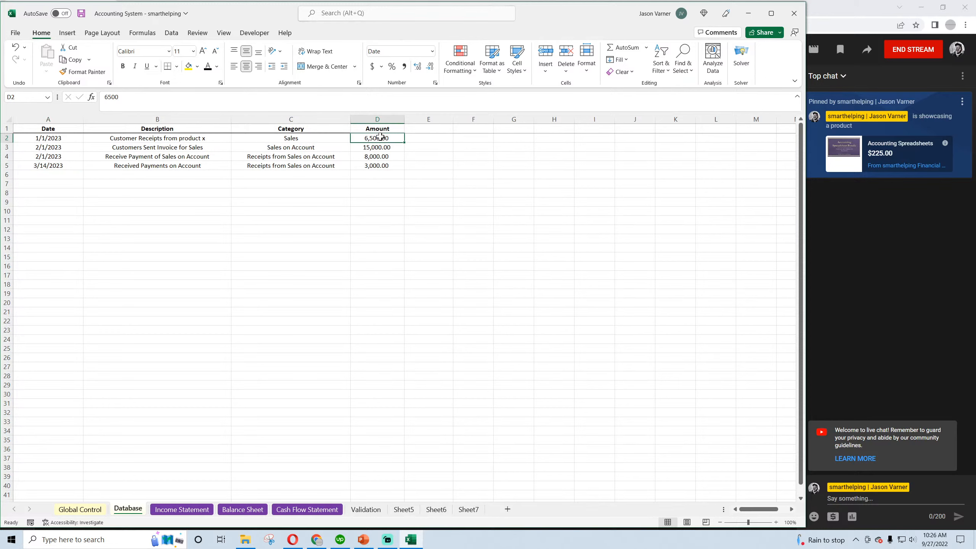
left_click(243, 509)
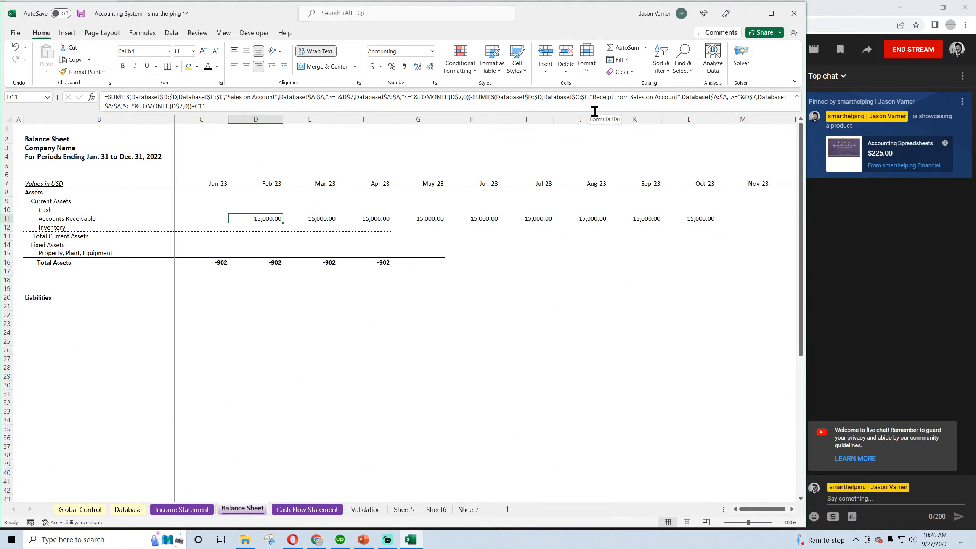
left_click(128, 509)
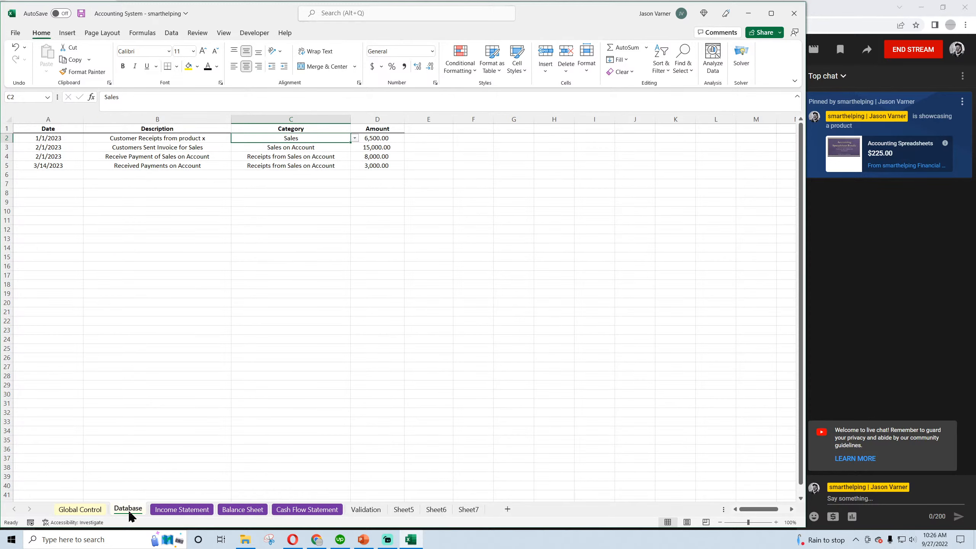
left_click(243, 509)
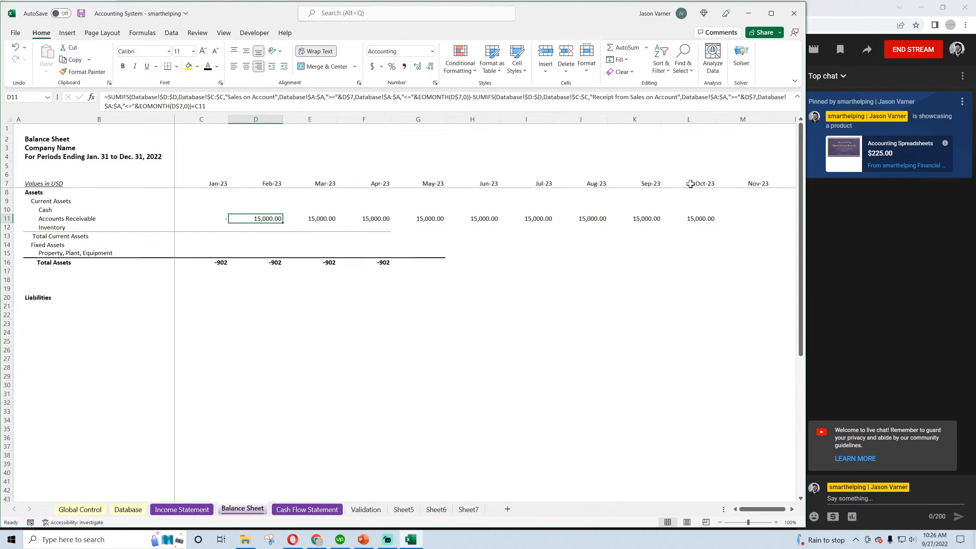
Try reducing the Feb-23 Accounts Receivable formula to only the subtracted receipts SUMIFS and fill it through May-23
double_click(255, 218)
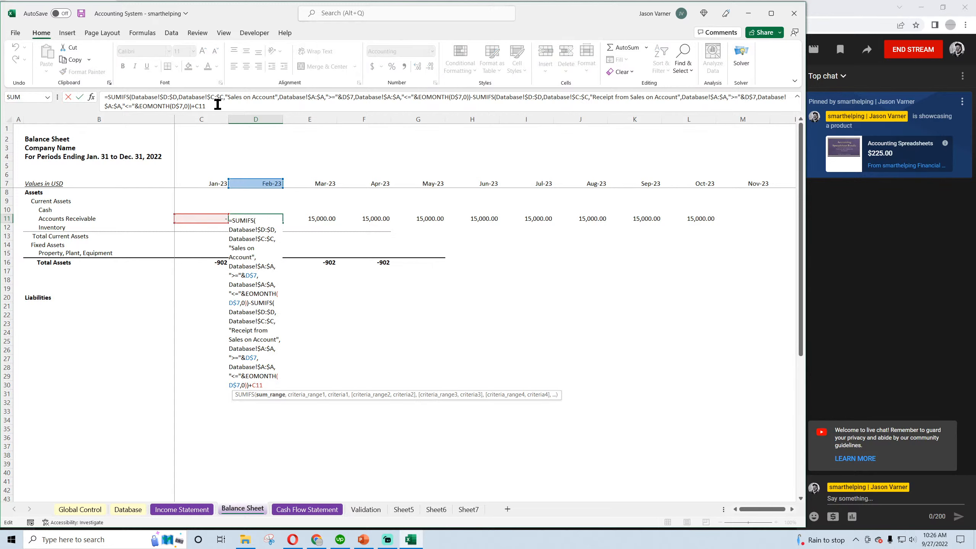
key("BackSpace")
key("BackSpace")
key("BackSpace")
key("BackSpace")
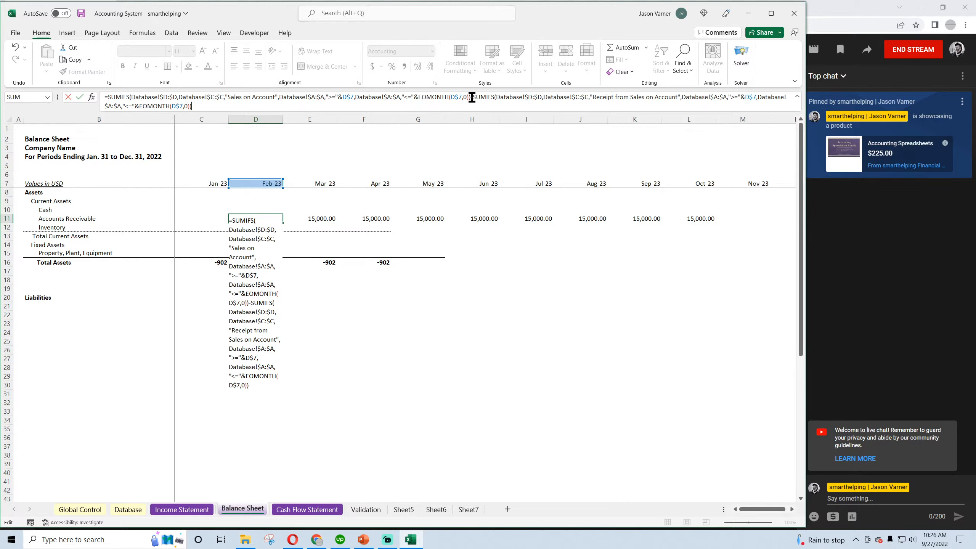
left_click_drag(472, 96, 111, 96)
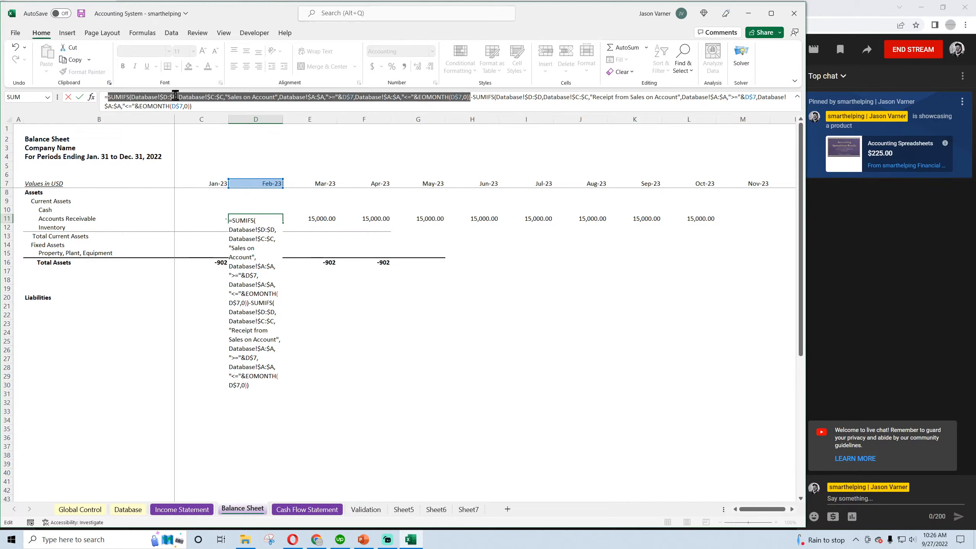
key("BackSpace")
key("Return")
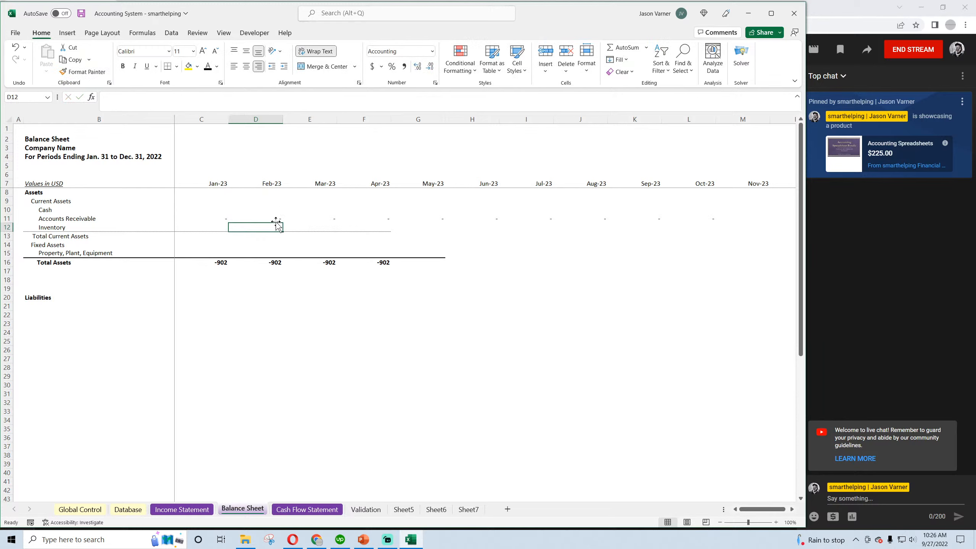
left_click(276, 220)
left_click_drag(282, 223, 445, 223)
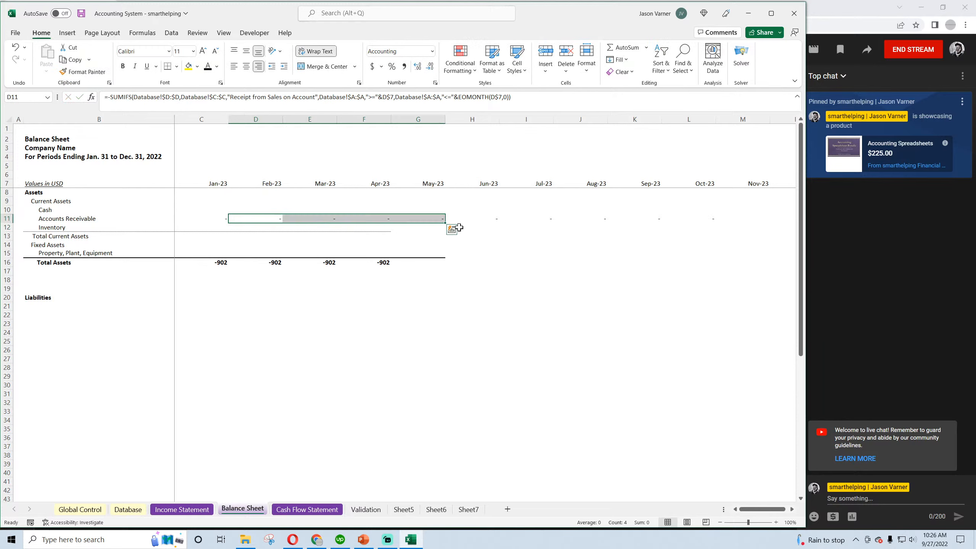
left_click(263, 218)
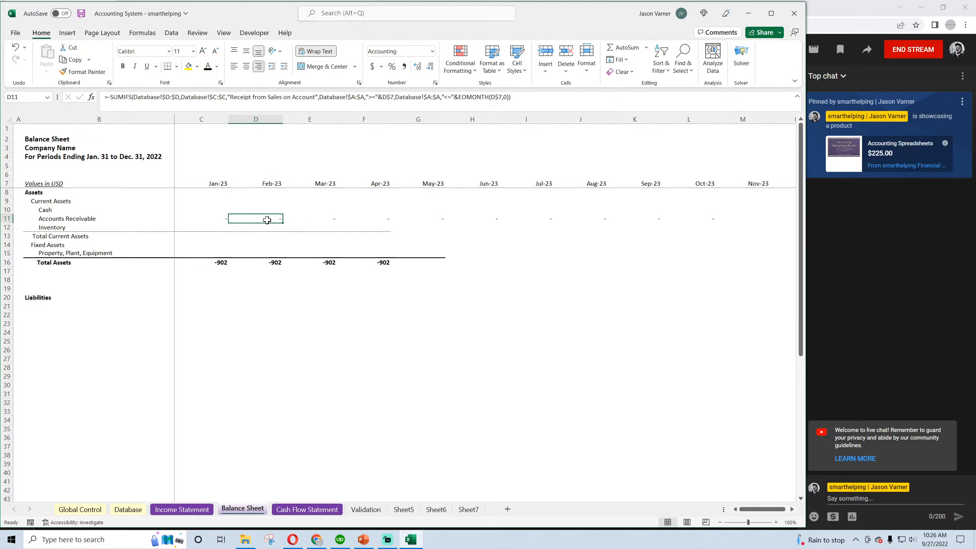
Check the amount, category and date of the row 5 receipt in the Database sheet against the Balance Sheet formula
left_click(117, 513)
left_click(380, 168)
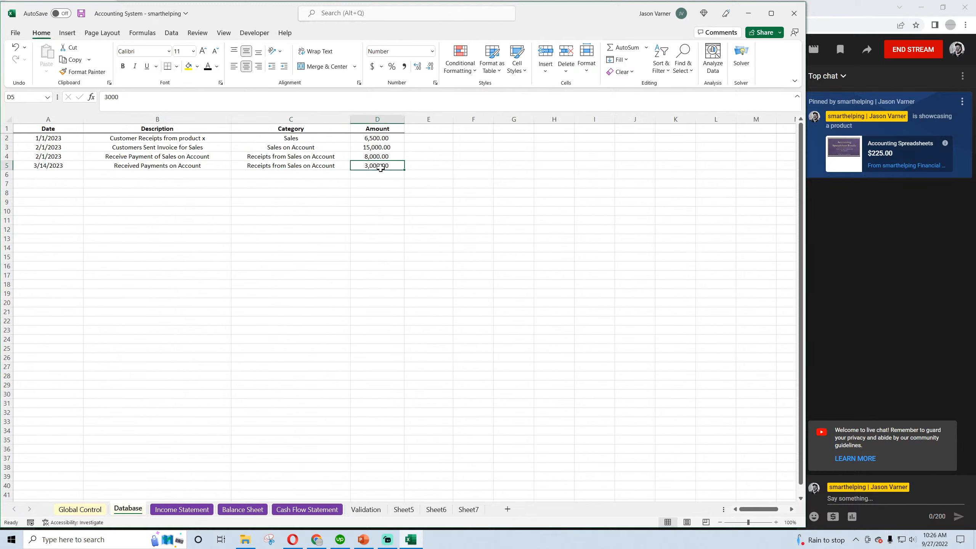
left_click(289, 168)
left_click(35, 168)
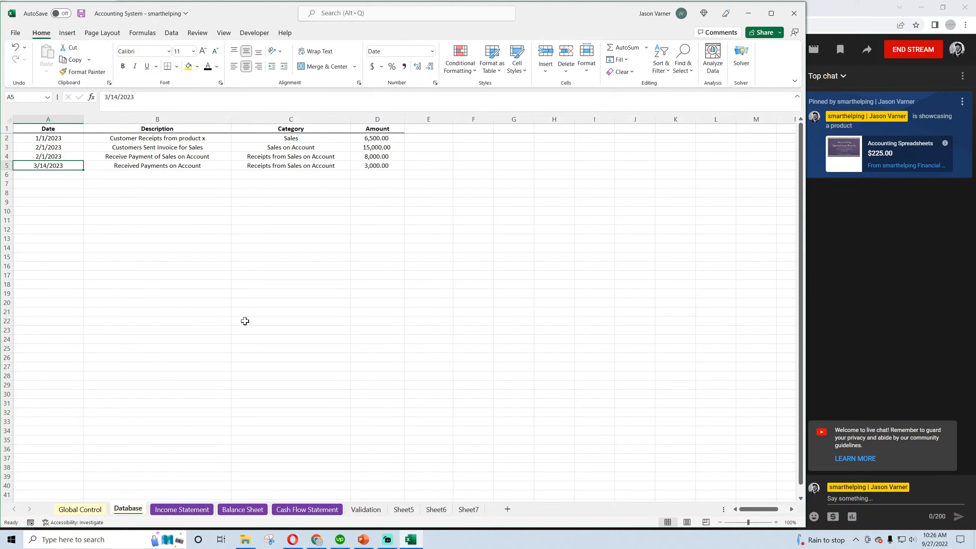
left_click(242, 510)
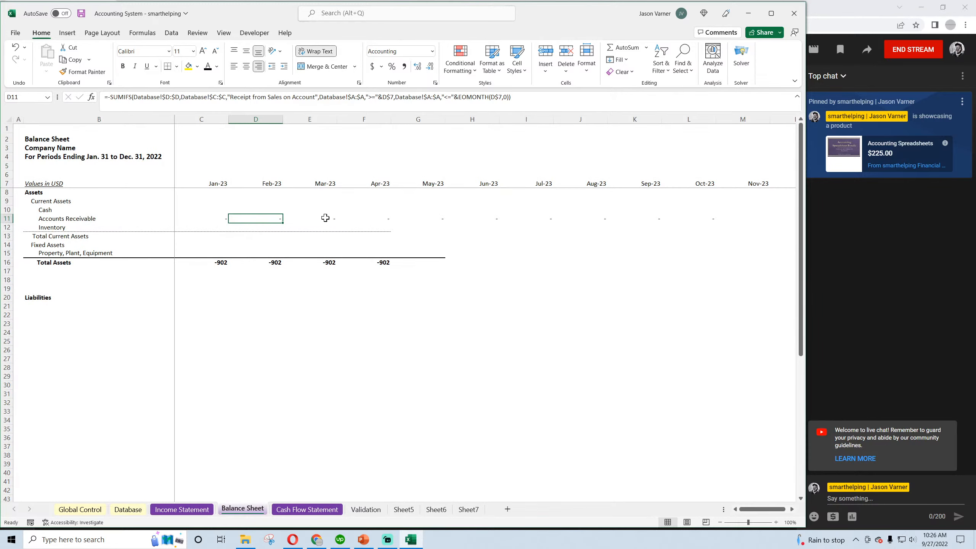
Try filling the receipts-only formula into Mar-23 Accounts Receivable and removing its leading minus sign
left_click_drag(282, 222, 316, 220)
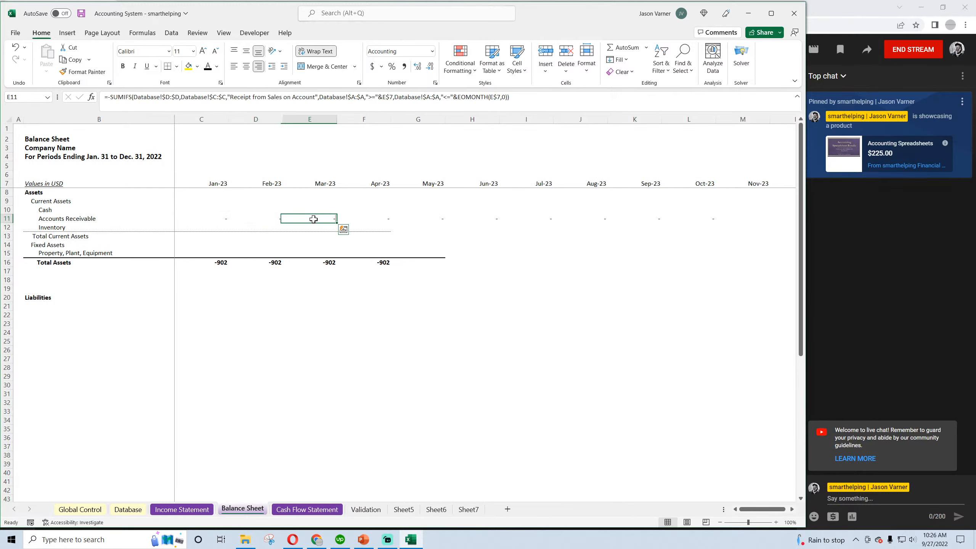
double_click(311, 218)
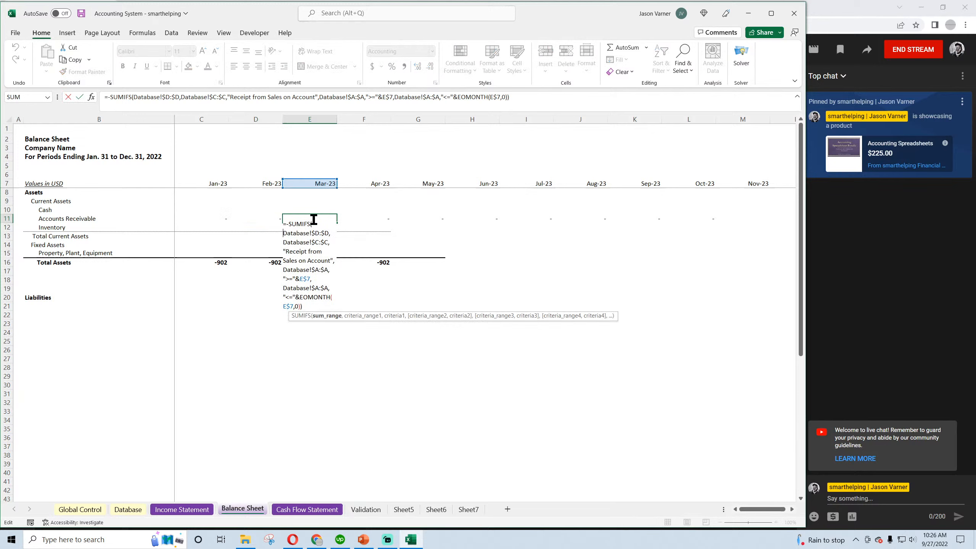
left_click(109, 96)
key("BackSpace")
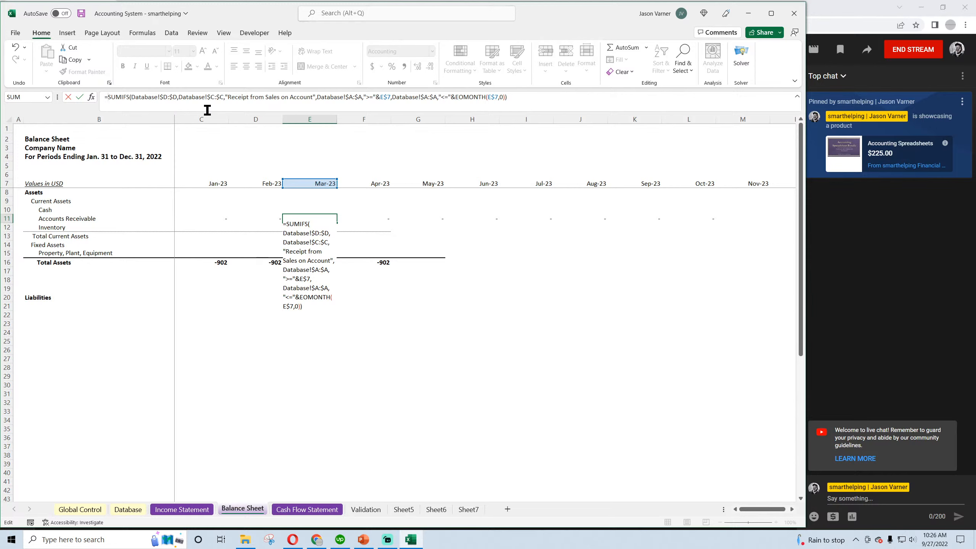
key("Escape")
Compare the category text of the row 5 Database transaction with the receipts criterion in the Mar-23 Accounts Receivable formula
left_click(130, 509)
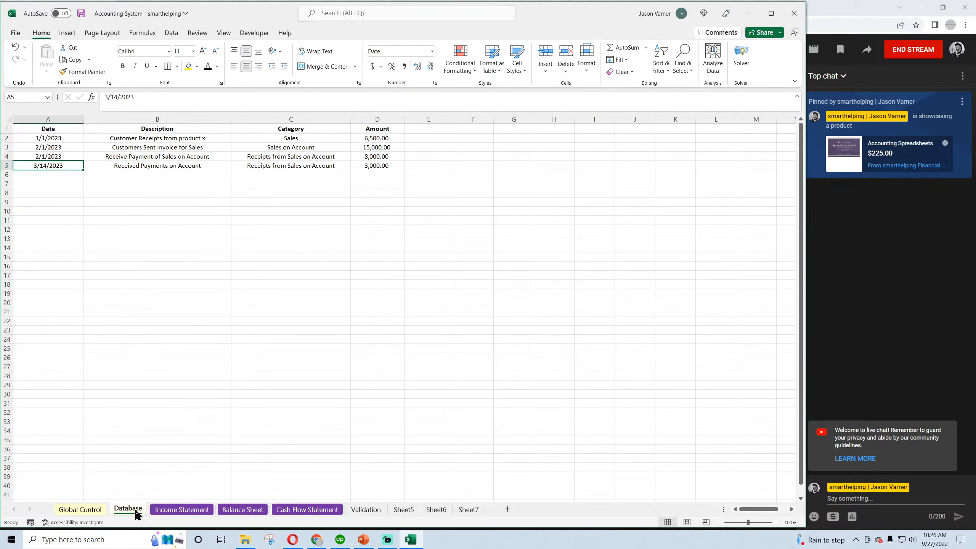
left_click(298, 166)
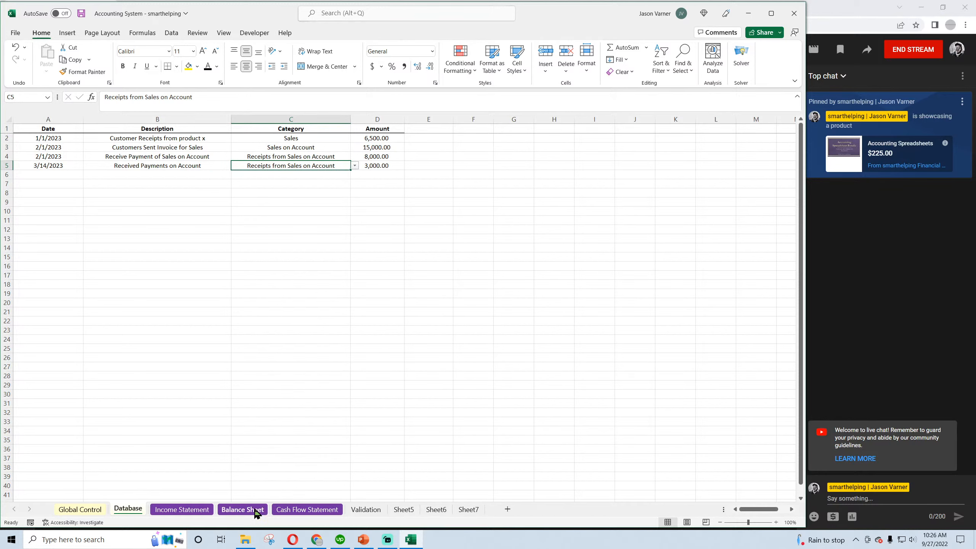
left_click(261, 512)
left_click(298, 219)
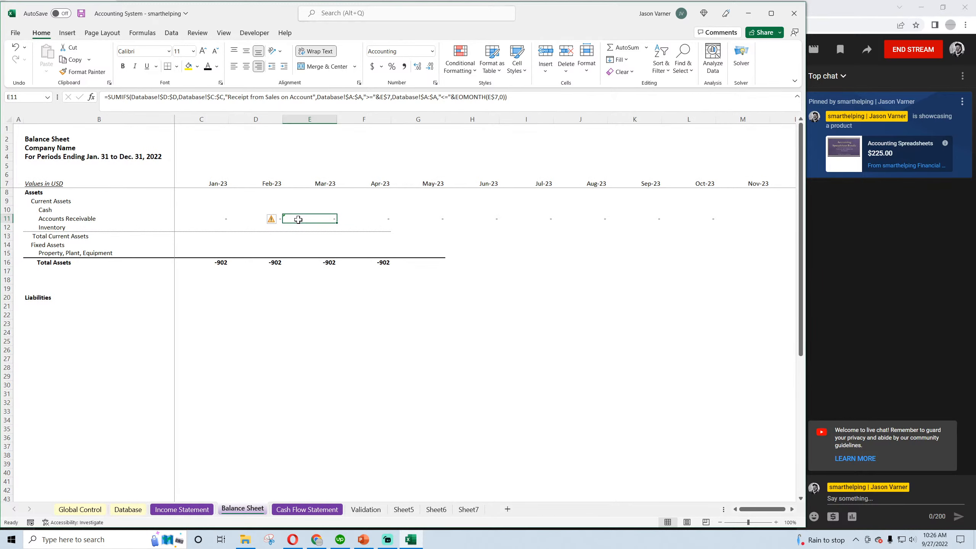
Undo the trial edits to the Accounts Receivable row, back to the full Feb-23 formula with both SUMIFS and the prior balance
left_click(15, 47)
left_click(15, 47)
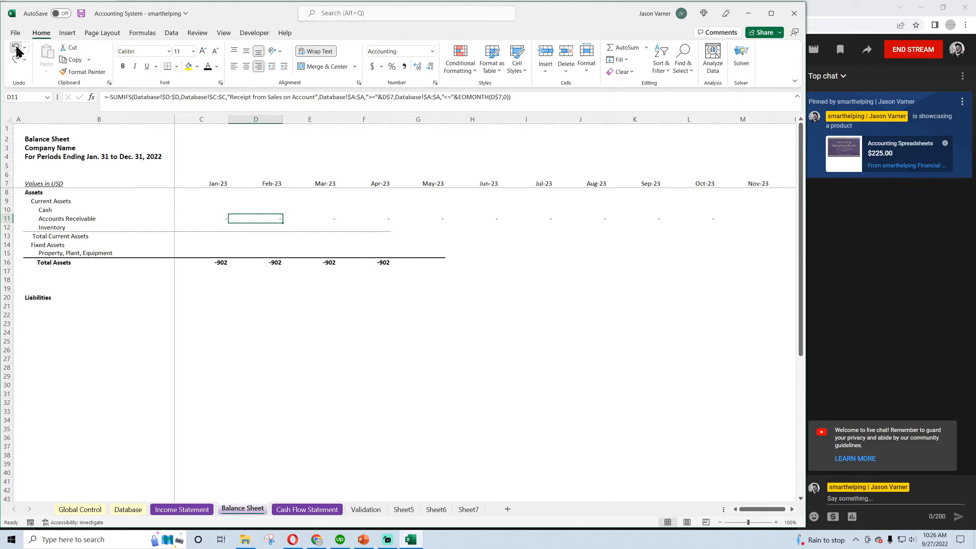
left_click(15, 47)
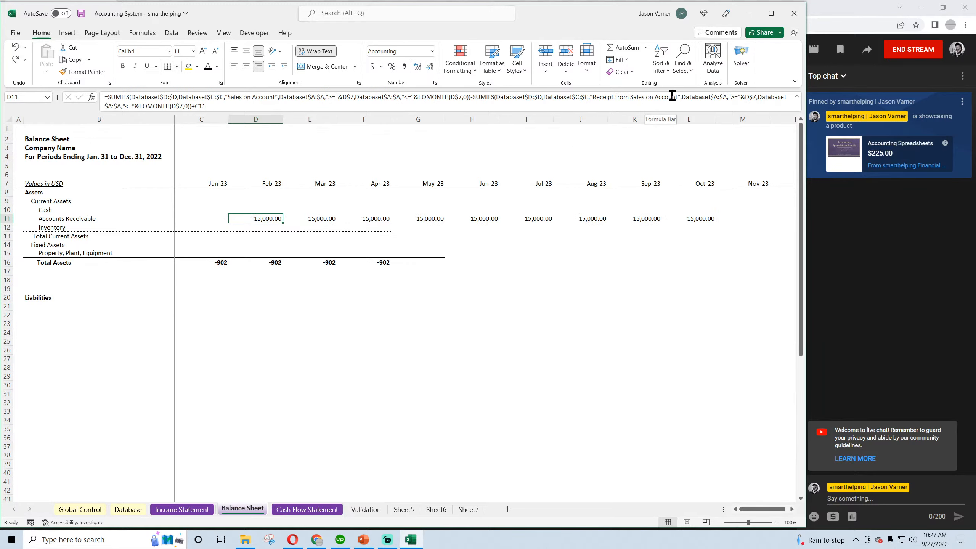
Correct the Feb-23 Accounts Receivable receipts criterion to "Receipts from Sales on Account" and fill the formula back into Jan-23
left_click(614, 97)
type("s")
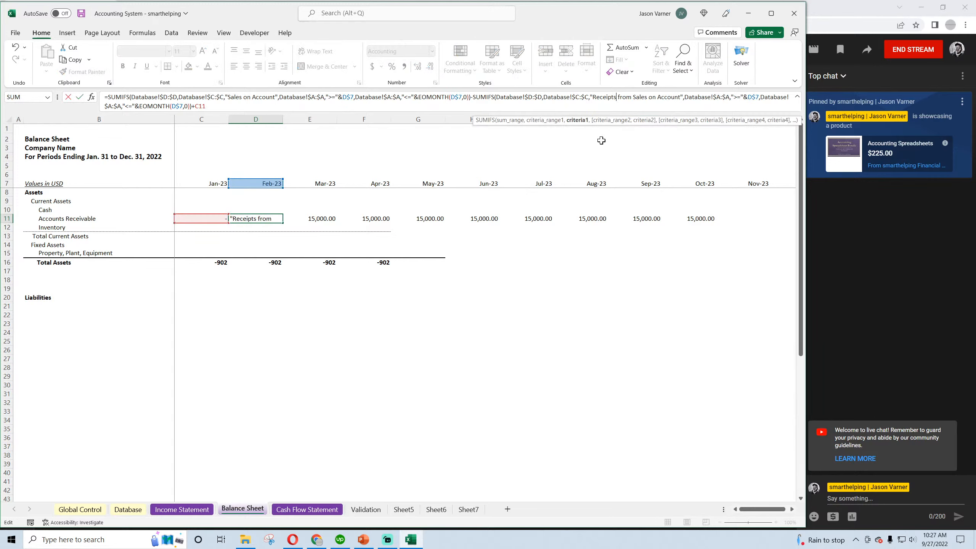
key("Return")
left_click(271, 218)
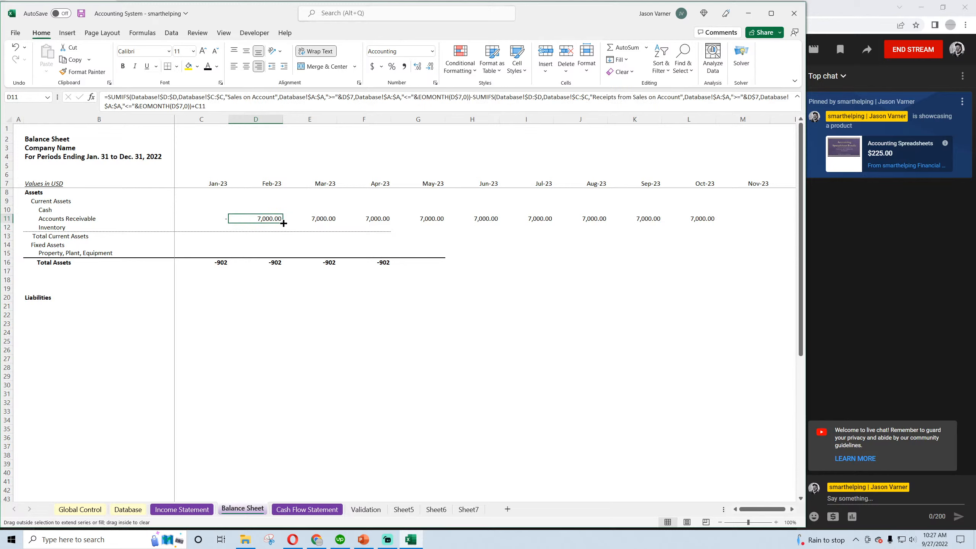
left_click_drag(284, 223, 207, 221)
left_click(219, 218)
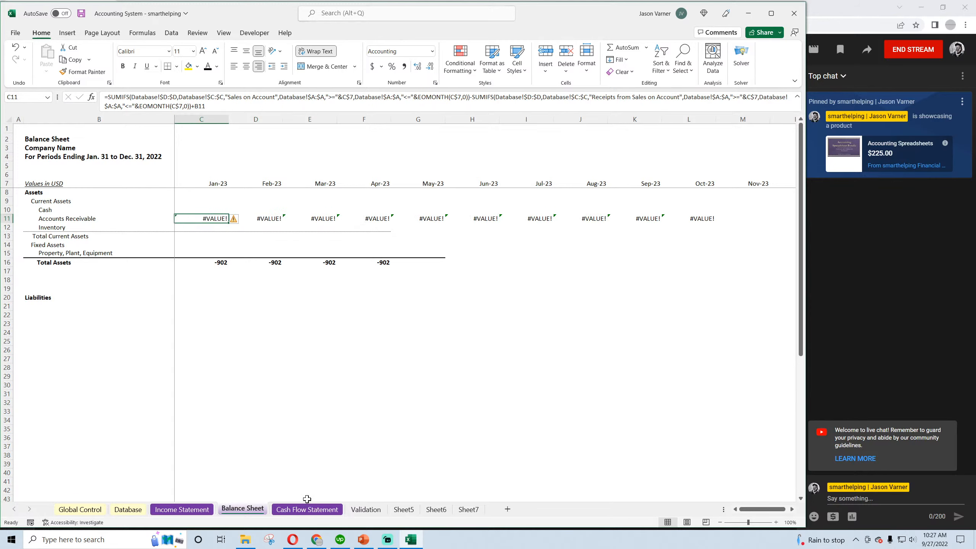
Recolor category cells C2:C4 on the Validation sheet so they no longer carry the yellow input fill
left_click(365, 510)
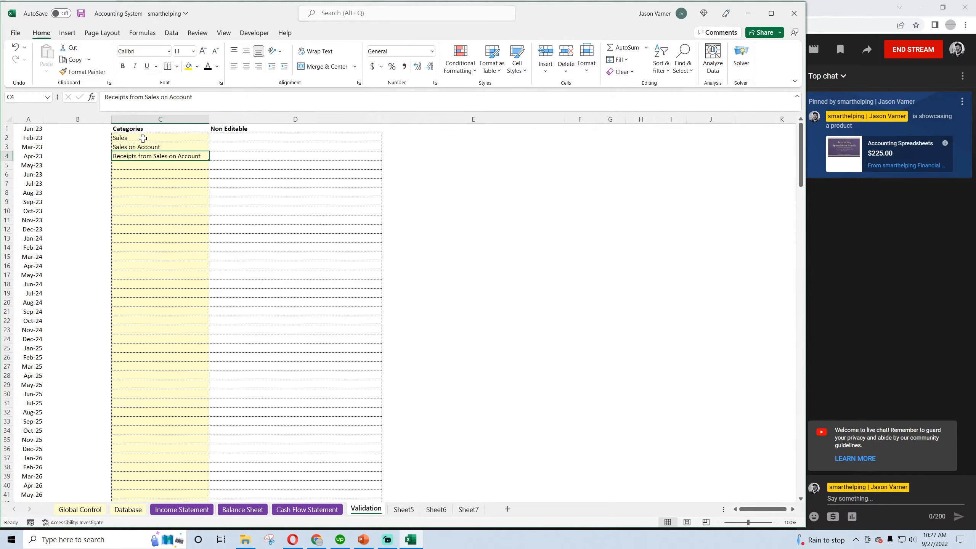
left_click_drag(143, 138, 157, 155)
left_click(197, 66)
left_click(188, 102)
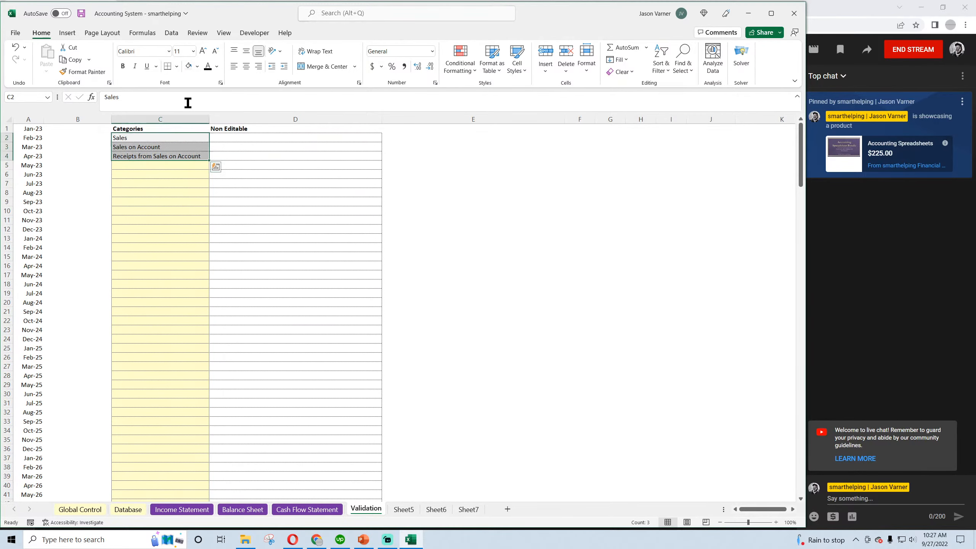
left_click(139, 164)
Return to the first transaction's category in the Database sheet and save the workbook
left_click(128, 509)
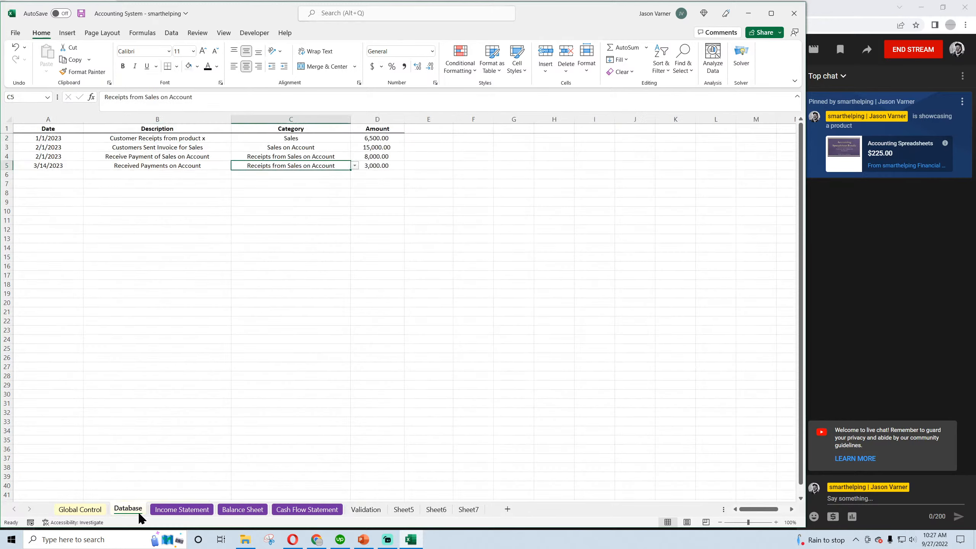
left_click(305, 138)
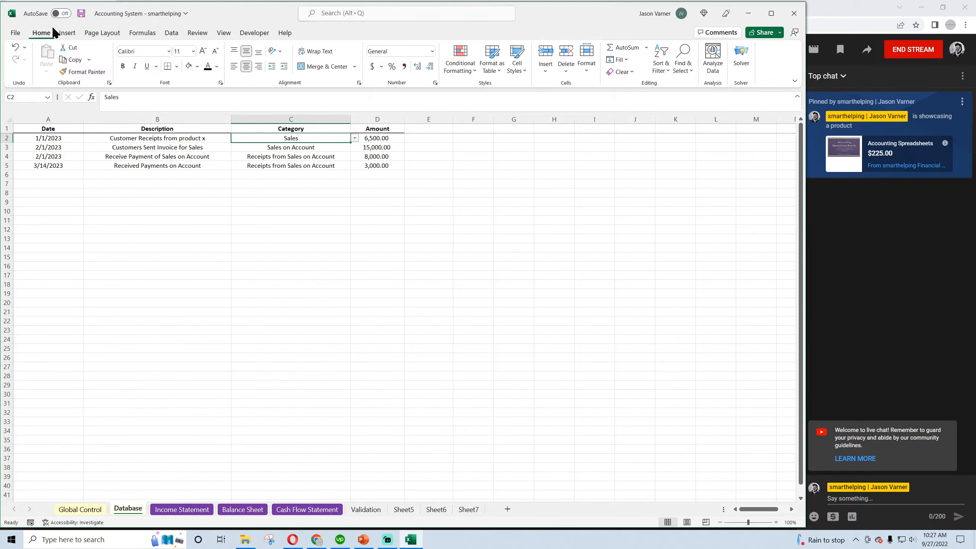
left_click(81, 13)
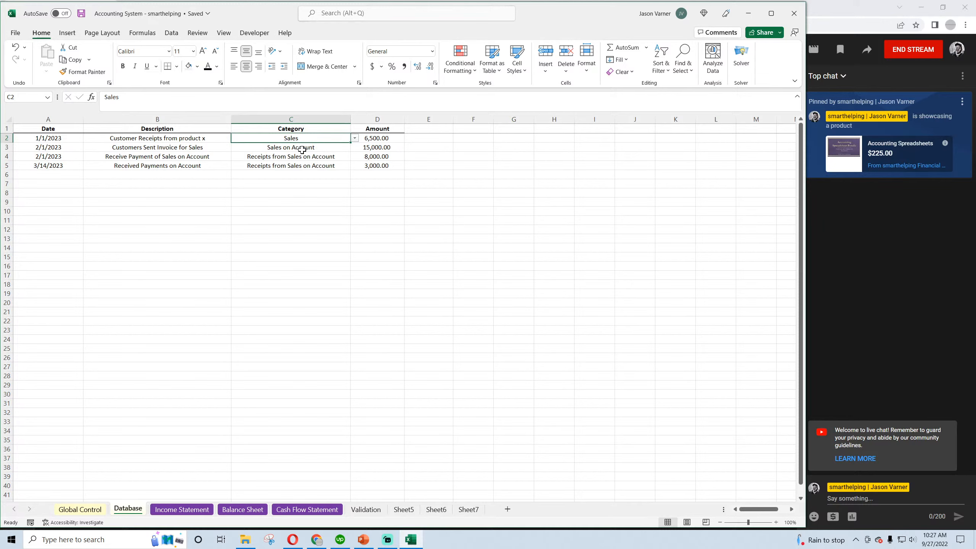
Review the categories and descriptions of the transactions in the Database sheet
left_click(302, 148)
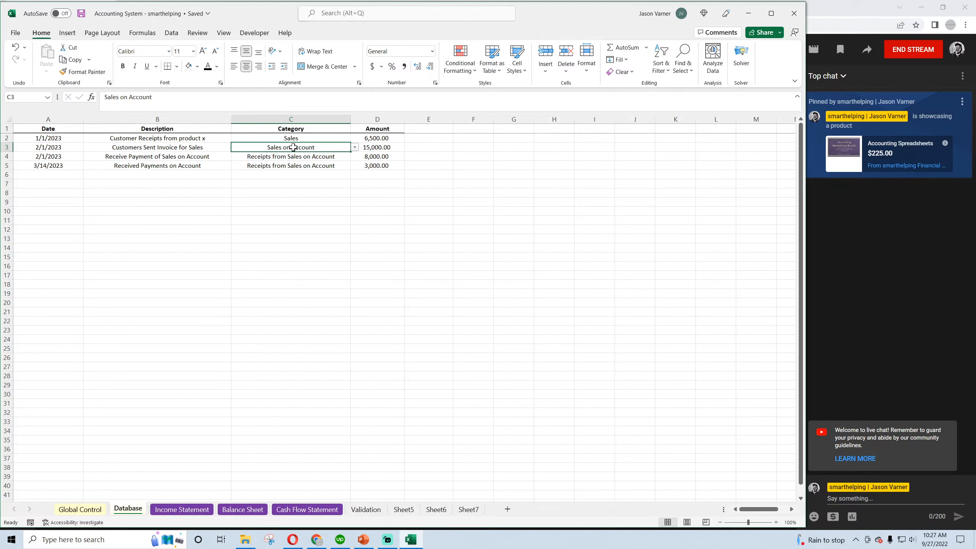
left_click(295, 158)
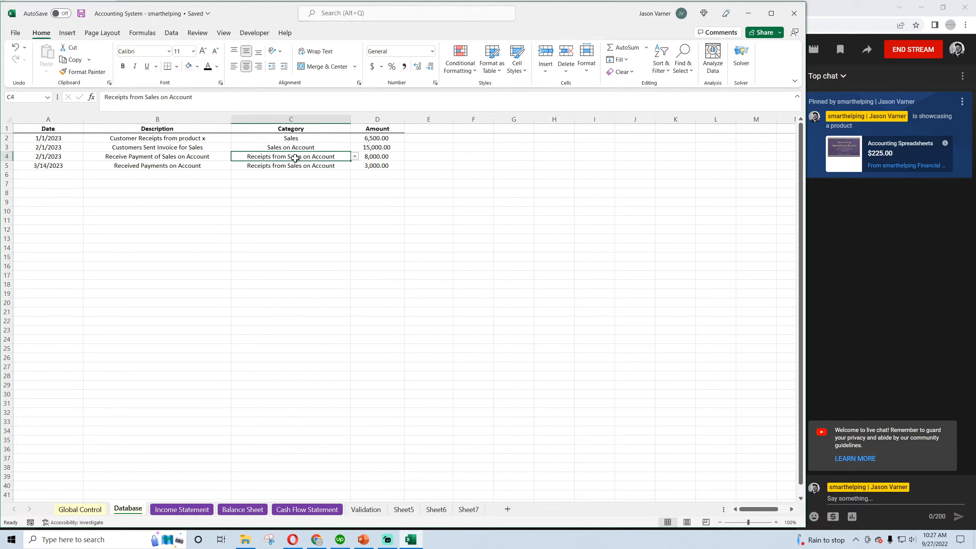
left_click(294, 148)
left_click(294, 156)
left_click_drag(296, 138, 295, 153)
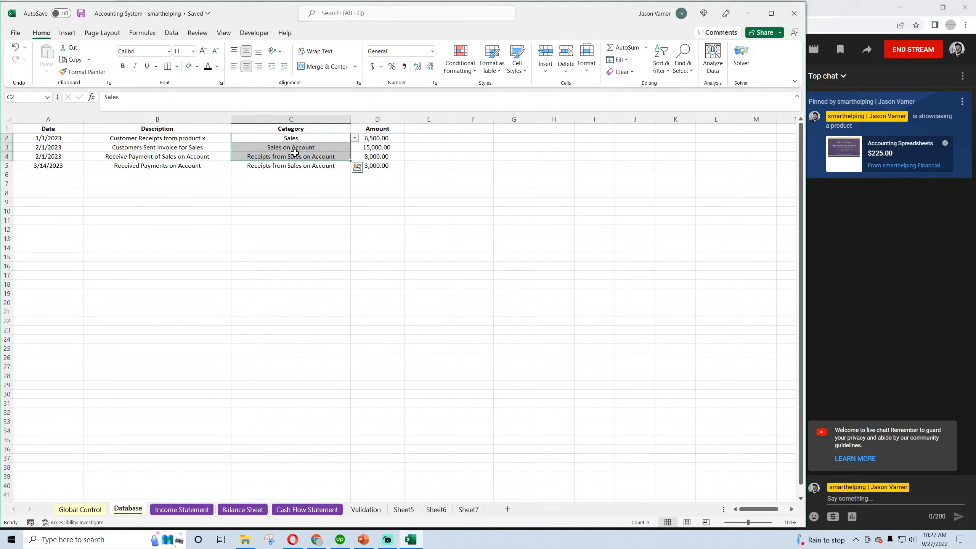
left_click(172, 135)
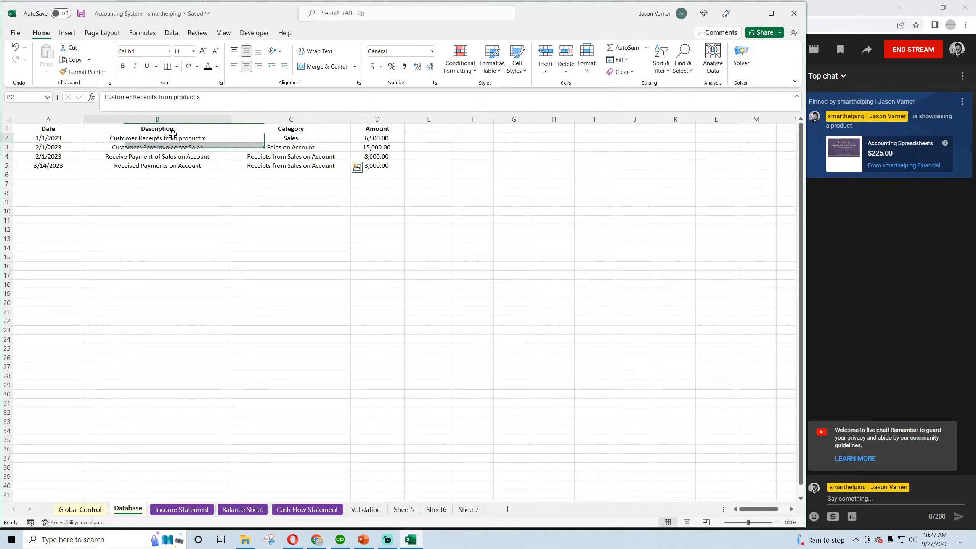
left_click_drag(173, 134, 168, 169)
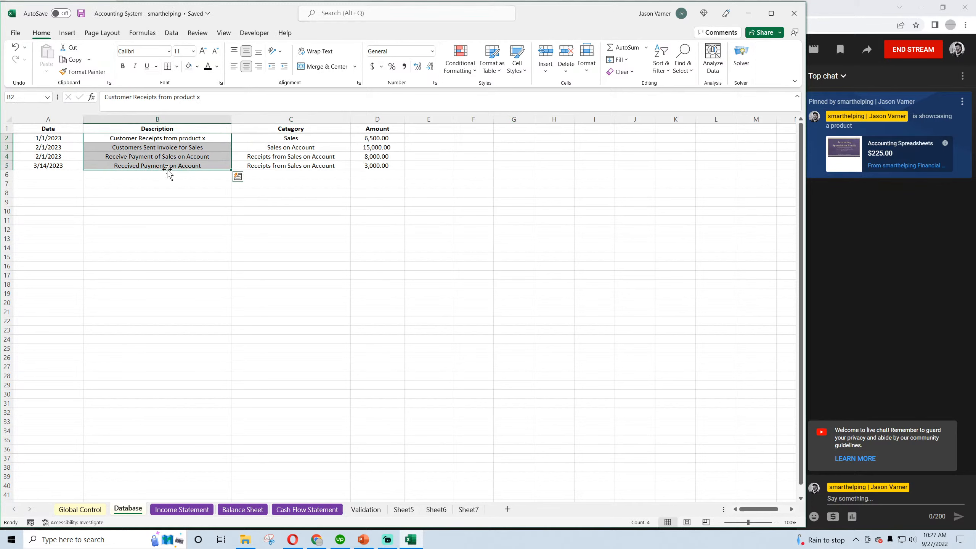
Remove the prior-balance reference +B11 from the Jan-23 Accounts Receivable formula on the Balance Sheet
left_click(242, 510)
double_click(212, 219)
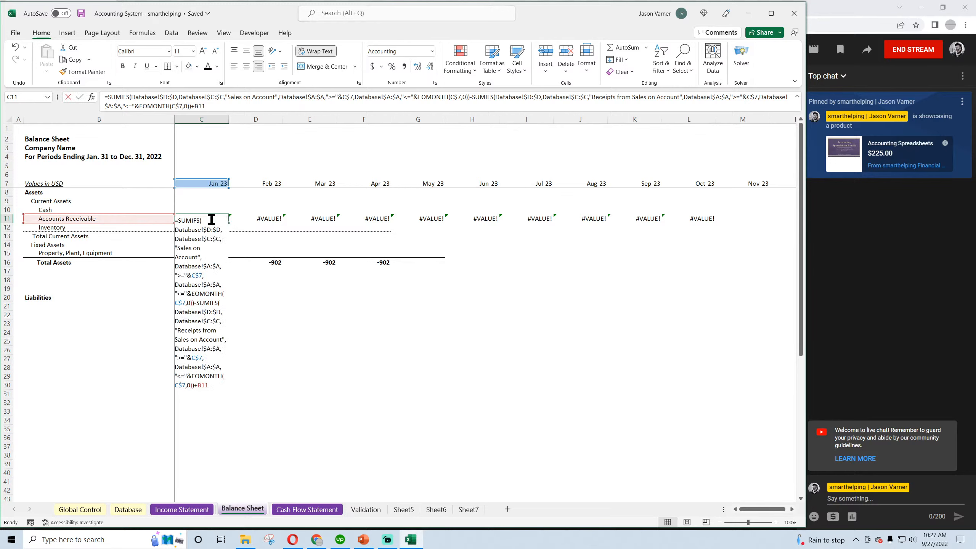
left_click(210, 106)
key("BackSpace")
key("BackSpace")
key("BackSpace")
key("BackSpace")
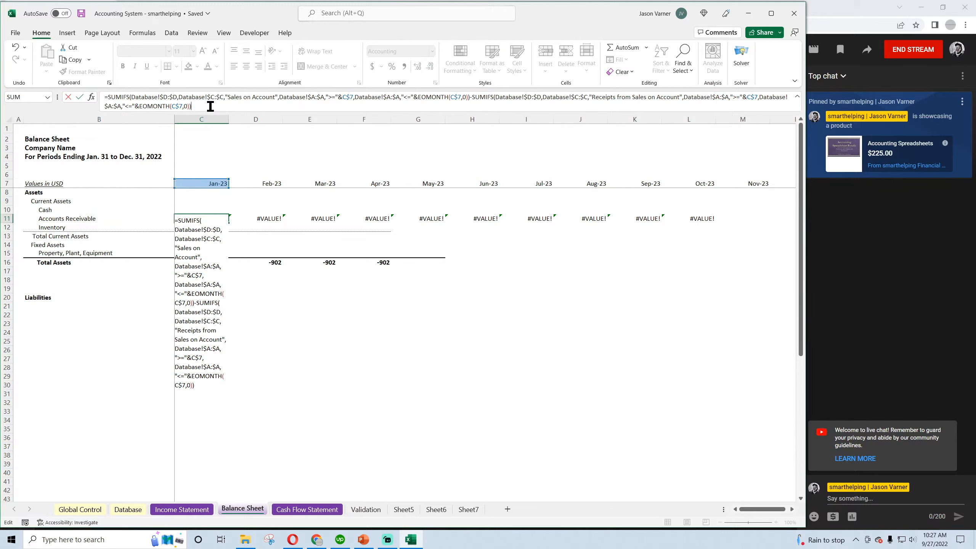
key("Return")
Fill the Jan-23 Accounts Receivable formula across through Mar-23 and recheck its two SUMIFS terms
left_click(215, 218)
left_click_drag(231, 224, 340, 226)
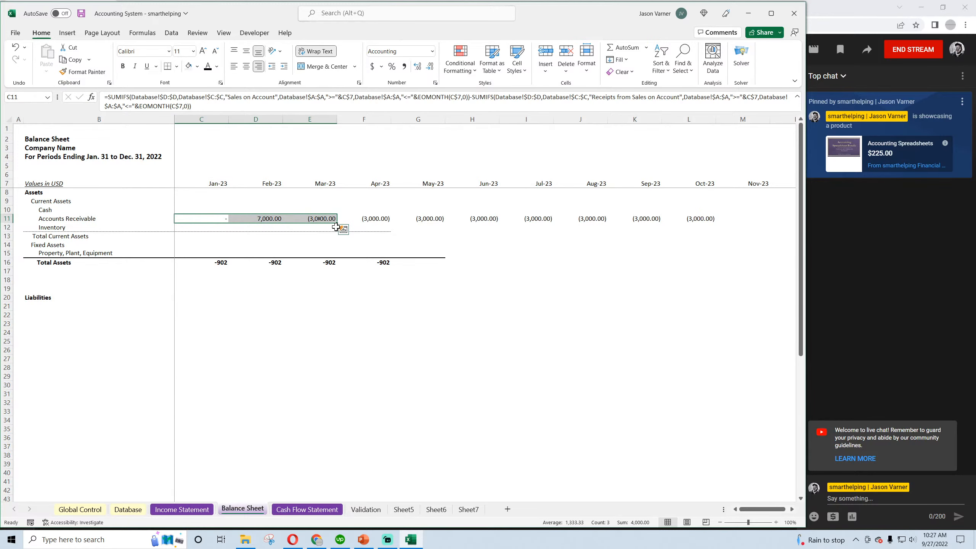
left_click(209, 220)
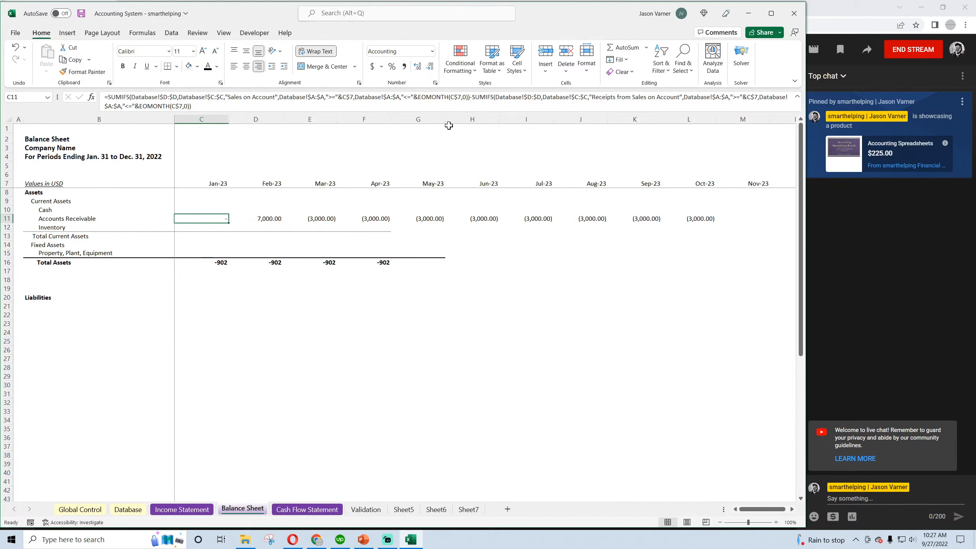
double_click(207, 219)
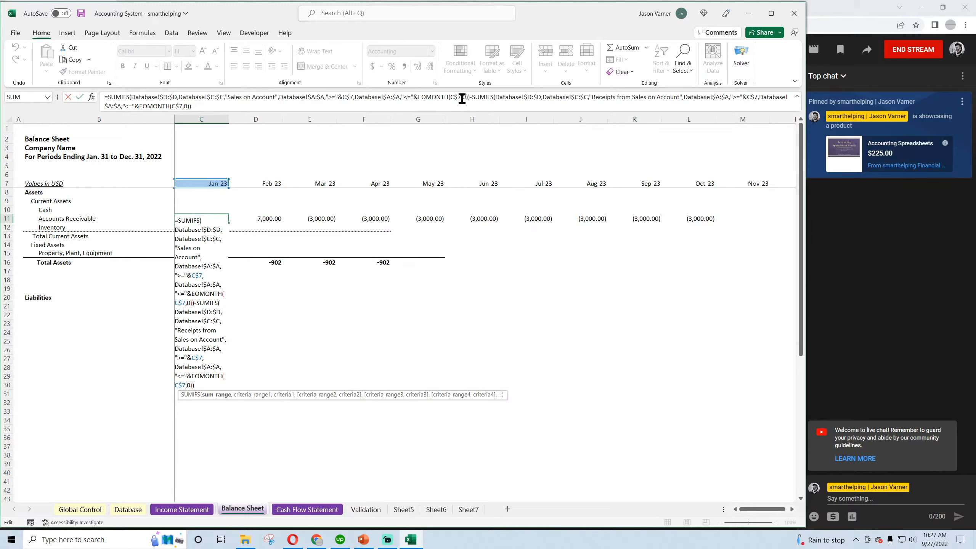
key("Return")
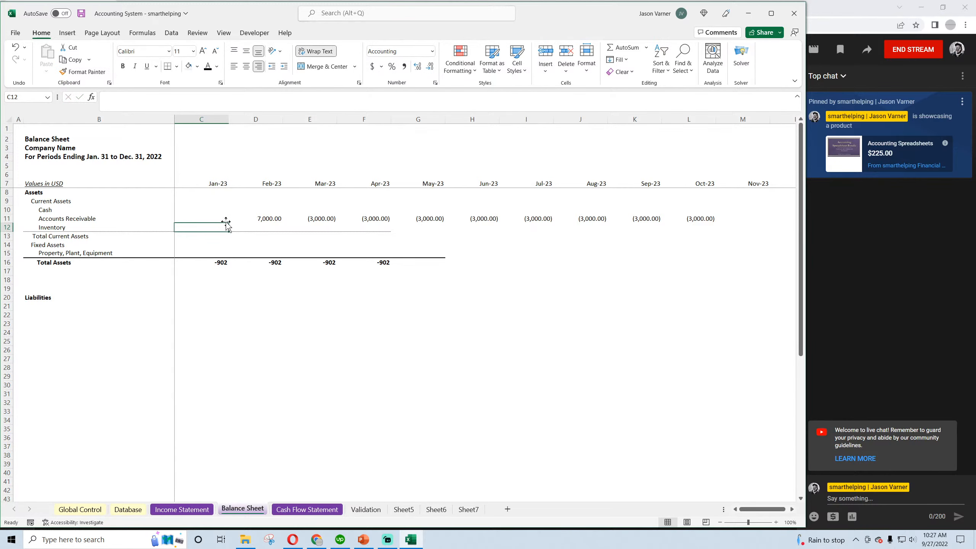
left_click(225, 219)
left_click_drag(229, 223, 271, 221)
Add the prior month's balance, +C11, to the Feb-23 Accounts Receivable formula and fill it across through Oct-23
left_click(271, 220)
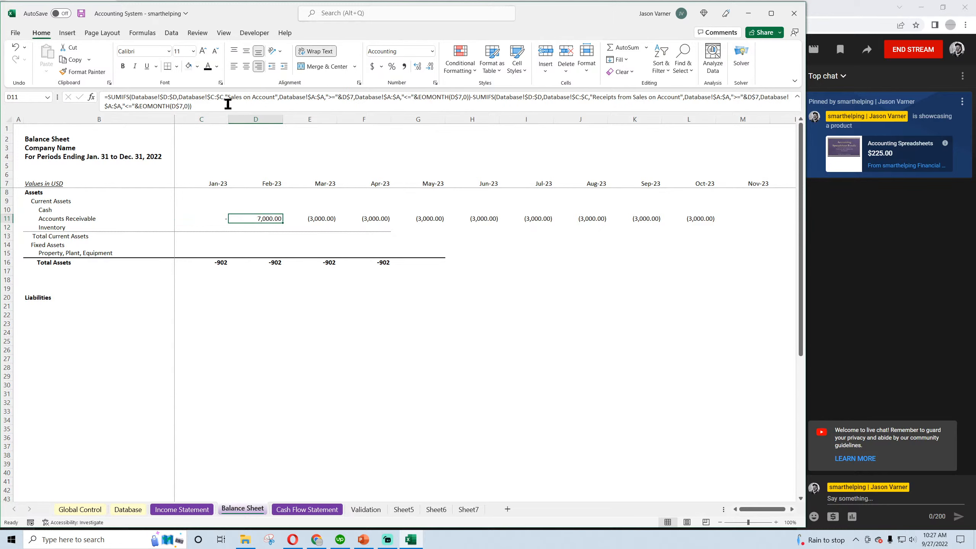
left_click(228, 104)
type("+")
left_click(214, 216)
key("Return")
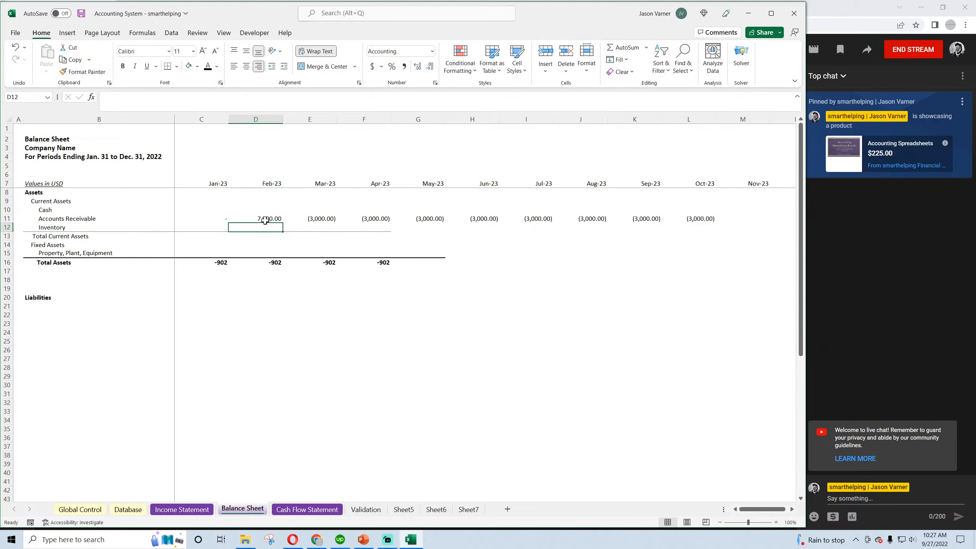
left_click(267, 218)
left_click_drag(284, 223, 692, 222)
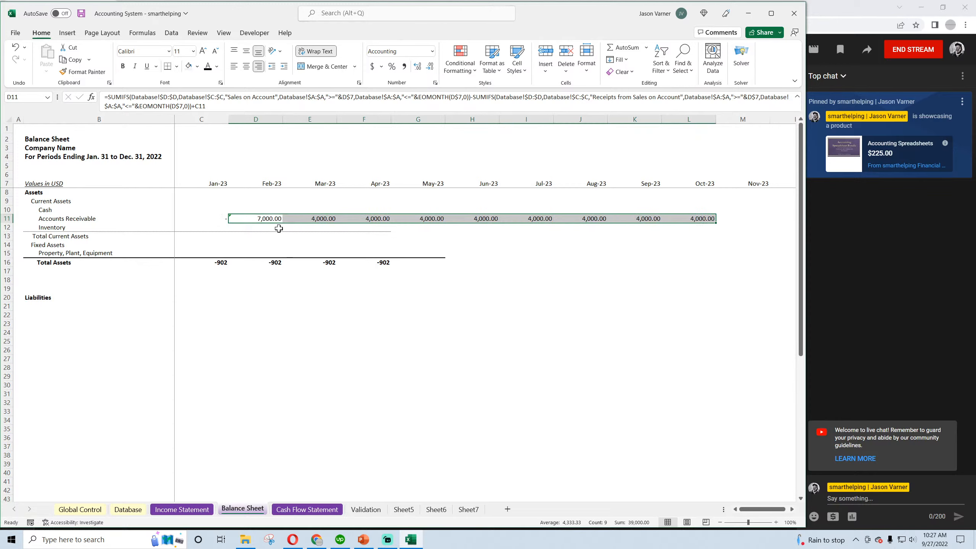
Change the date of the 15,000 Sales on Account transaction in the Database sheet to 1/1/2023
left_click(260, 219)
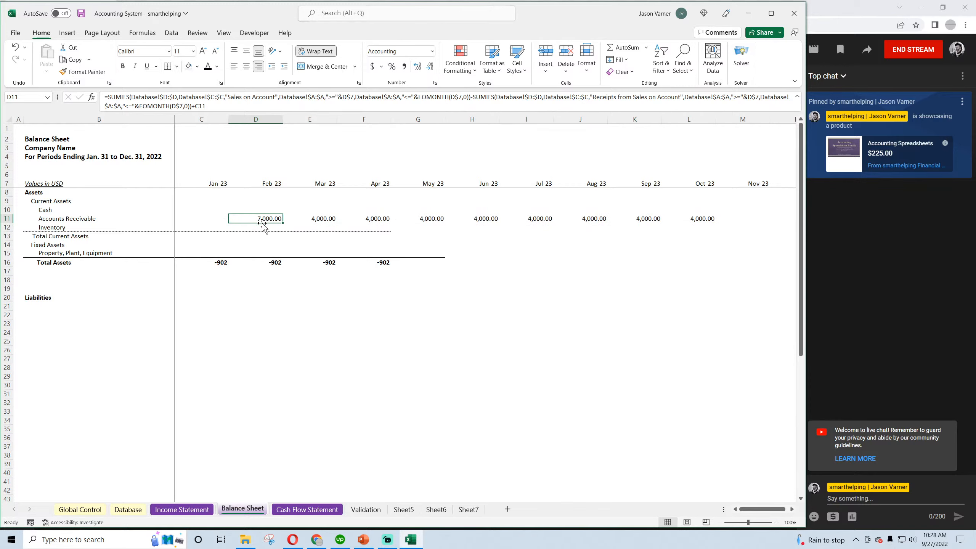
left_click(128, 508)
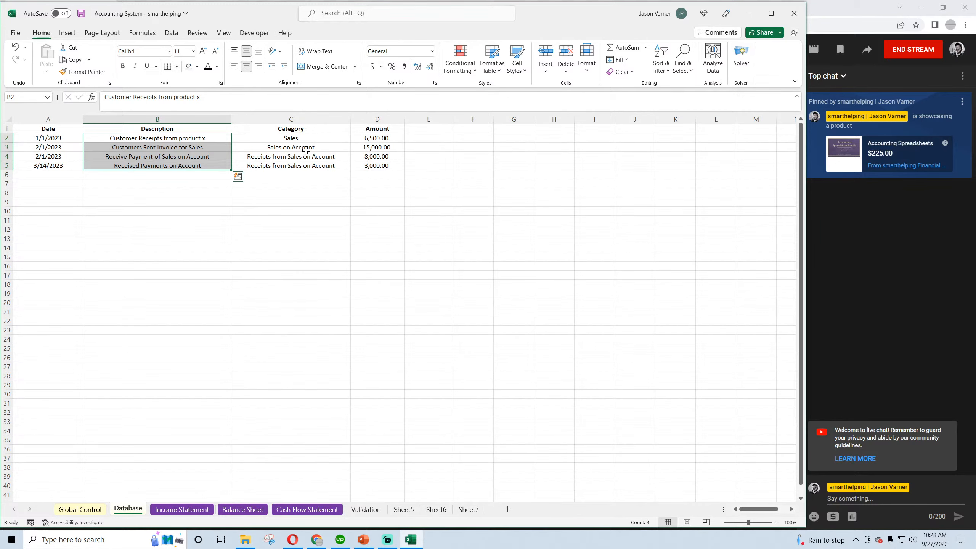
left_click(377, 148)
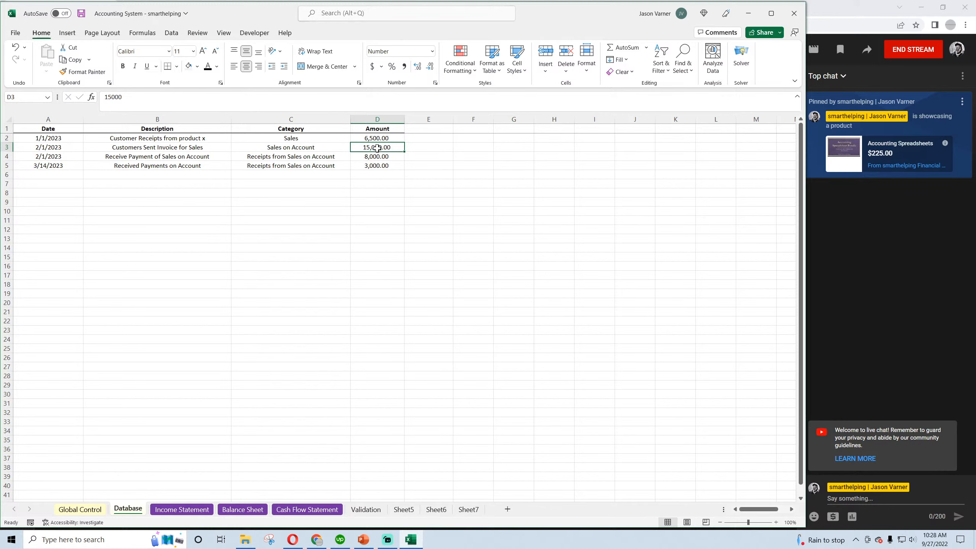
left_click(382, 158)
left_click(55, 150)
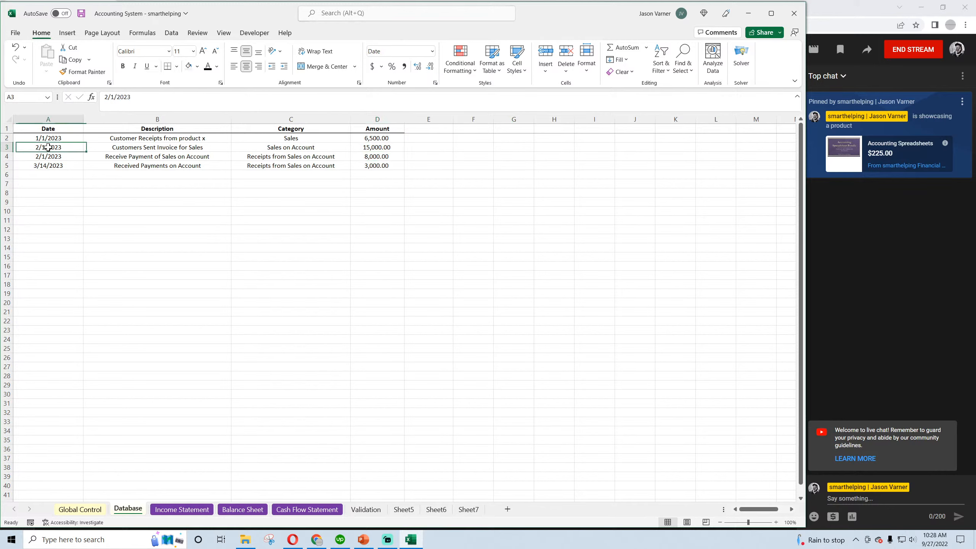
left_click(109, 96)
key("BackSpace")
type("1")
left_click(230, 284)
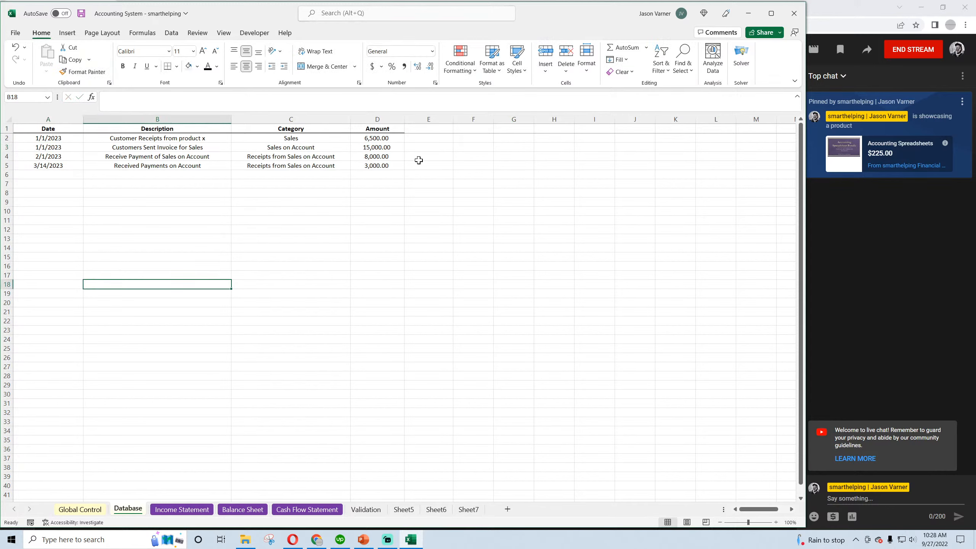
Copy the 15,000 Sales on Account transaction into the first empty Database row, row 6
left_click(379, 147)
left_click(380, 155)
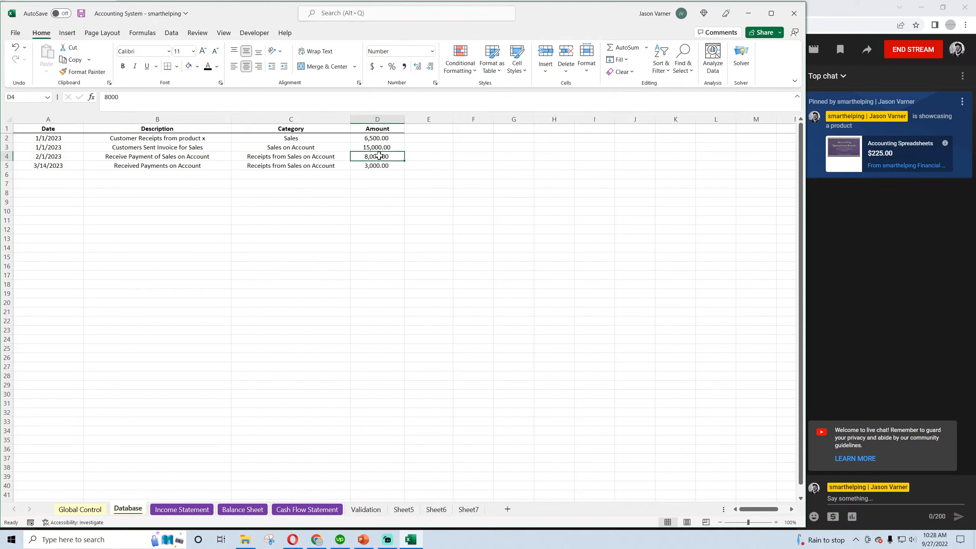
left_click(377, 165)
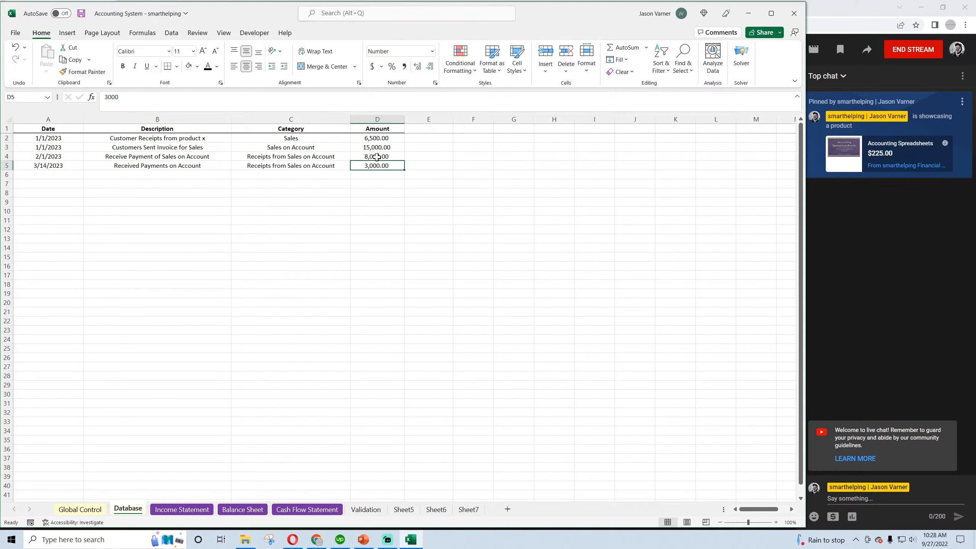
left_click_drag(379, 147, 58, 147)
key("ctrl+c")
right_click(61, 148)
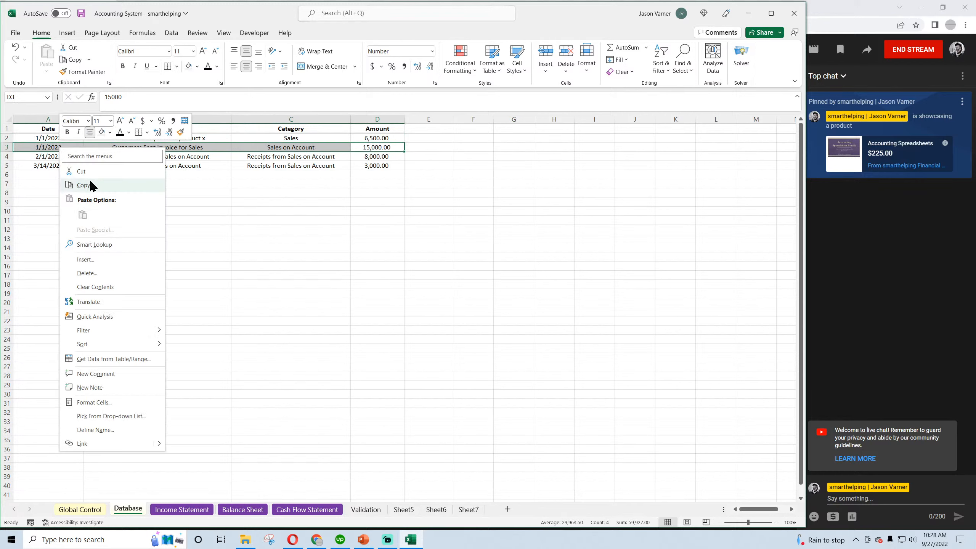
left_click(91, 185)
right_click(52, 175)
left_click(78, 243)
Set the copied row 6 transaction's date to 4/1/2023 and its amount to 9000
double_click(51, 174)
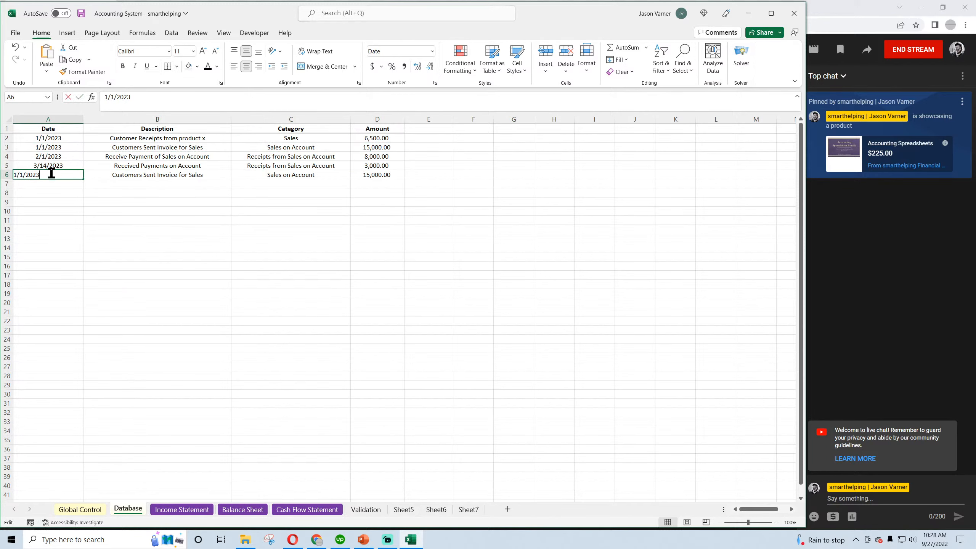
left_click_drag(108, 97, 92, 103)
type("4")
left_click_drag(168, 211, 188, 203)
left_click(385, 176)
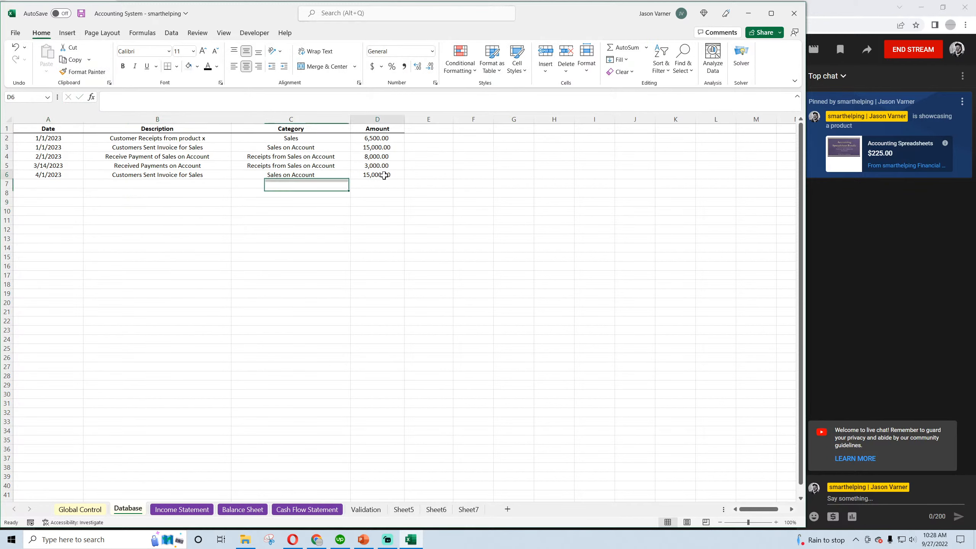
type("9,0")
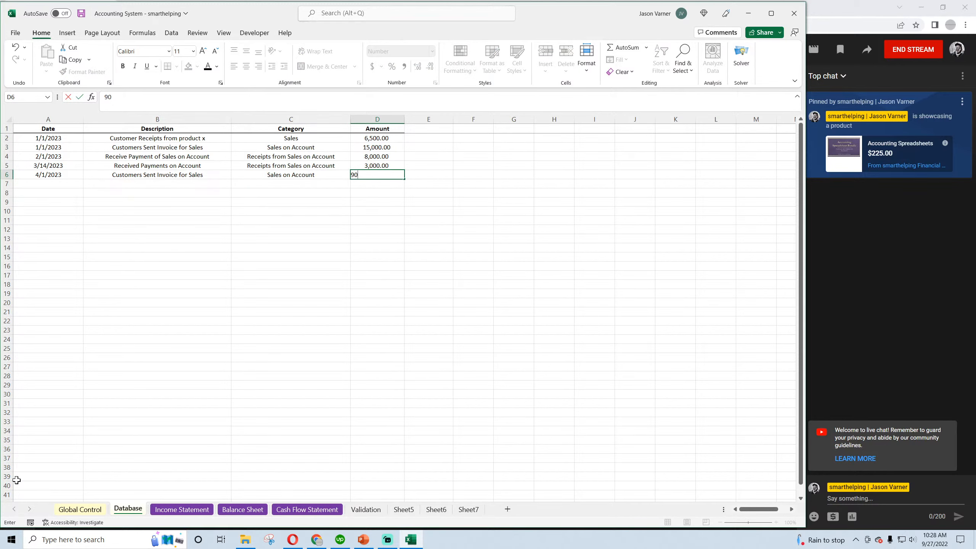
type("00")
key("Return")
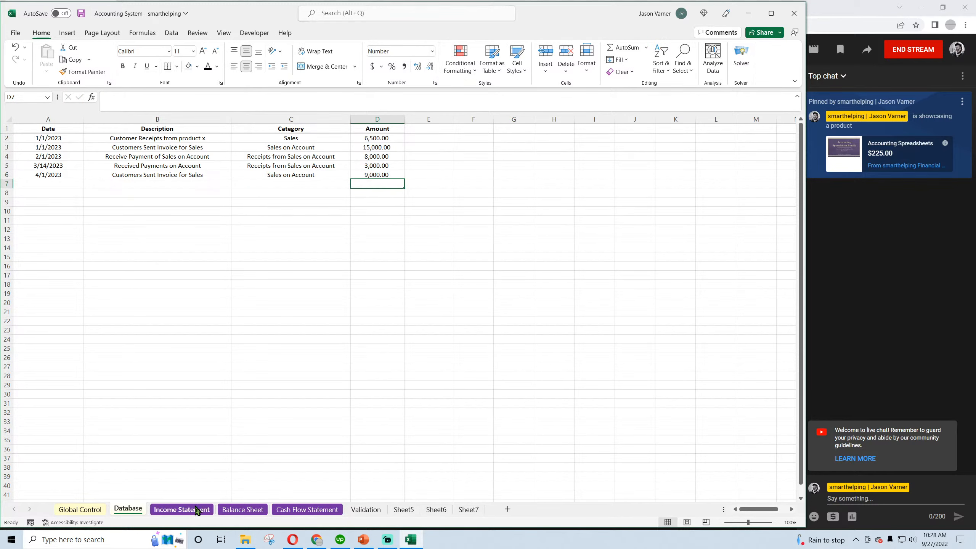
Examine the monthly Accounts Receivable balances from Jan-23 to Oct-23 on the Balance Sheet against the Database transactions
left_click(232, 511)
left_click(211, 219)
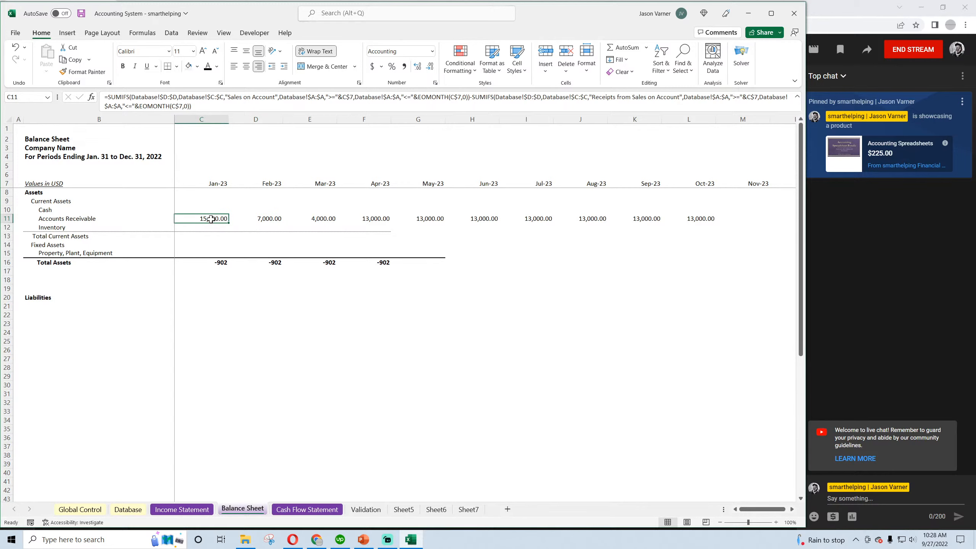
left_click(256, 218)
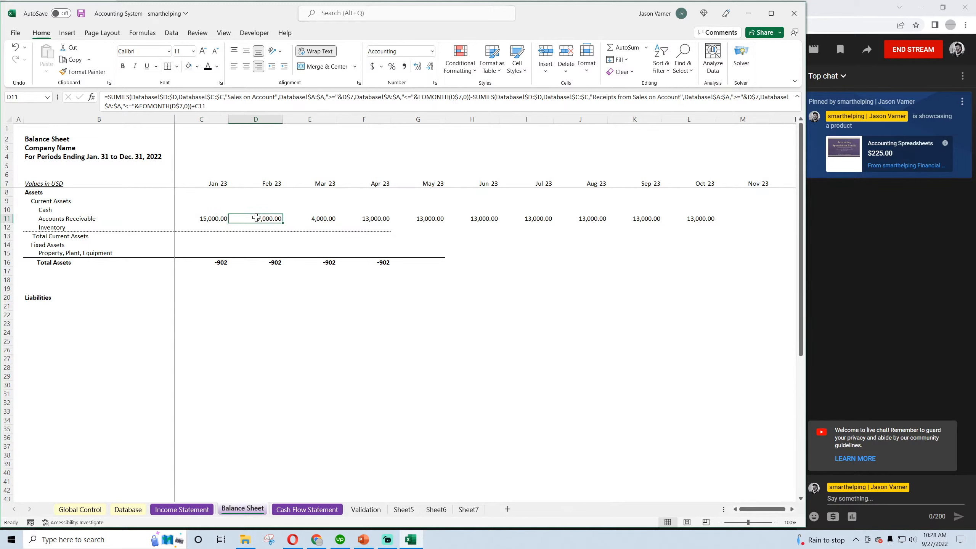
left_click(322, 220)
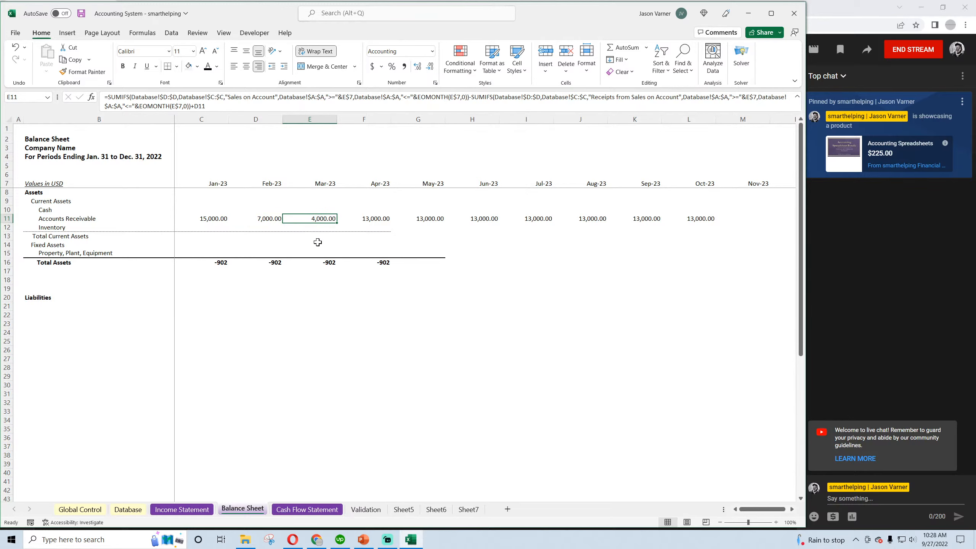
left_click(128, 509)
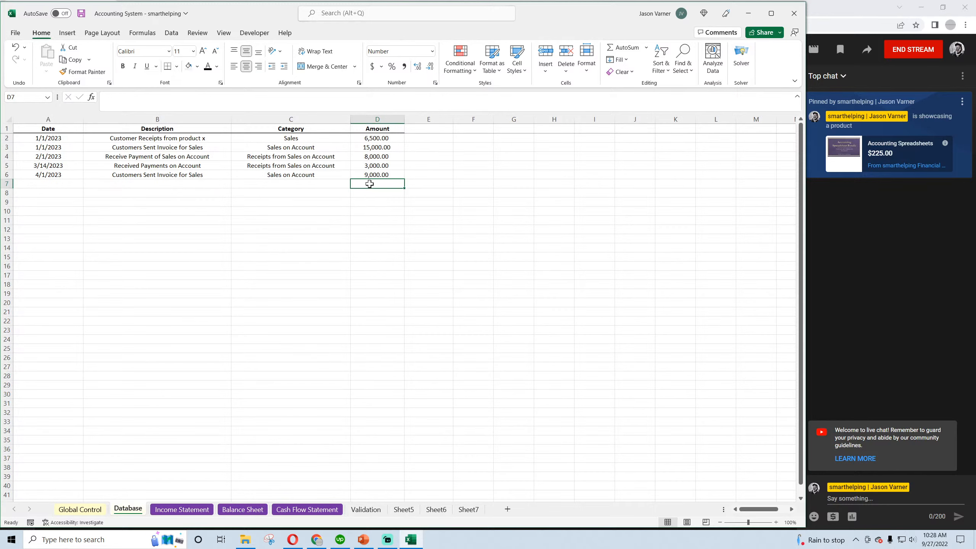
left_click(378, 176)
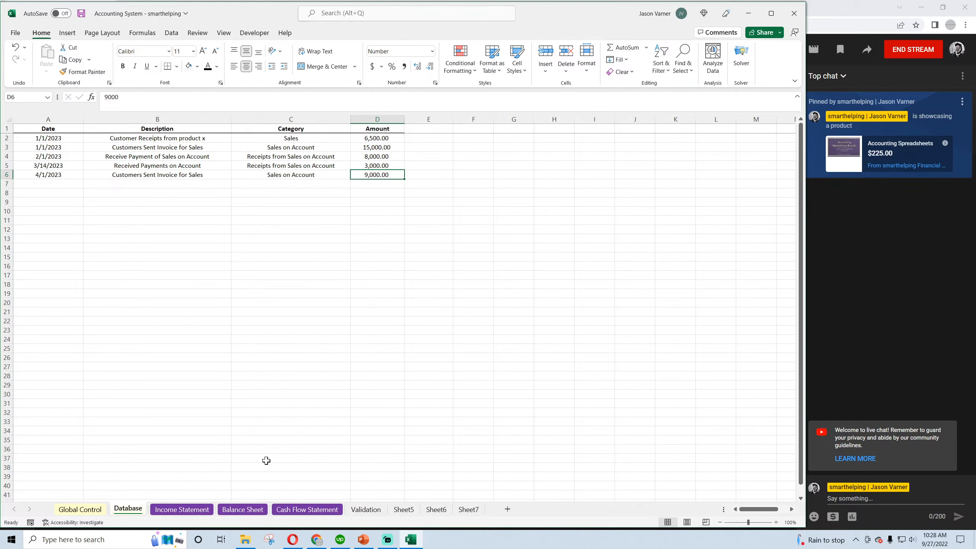
left_click(245, 510)
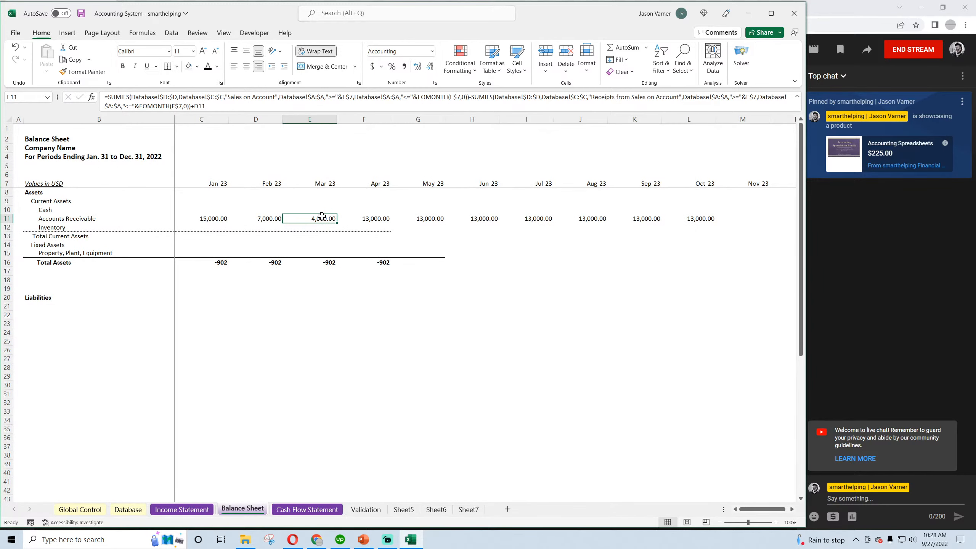
left_click(364, 218)
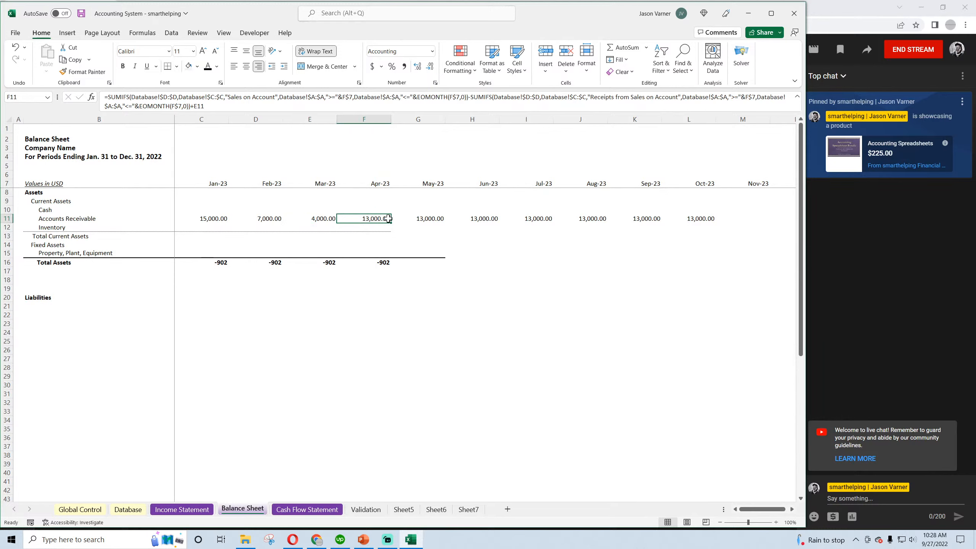
left_click_drag(389, 219, 546, 220)
left_click(584, 220)
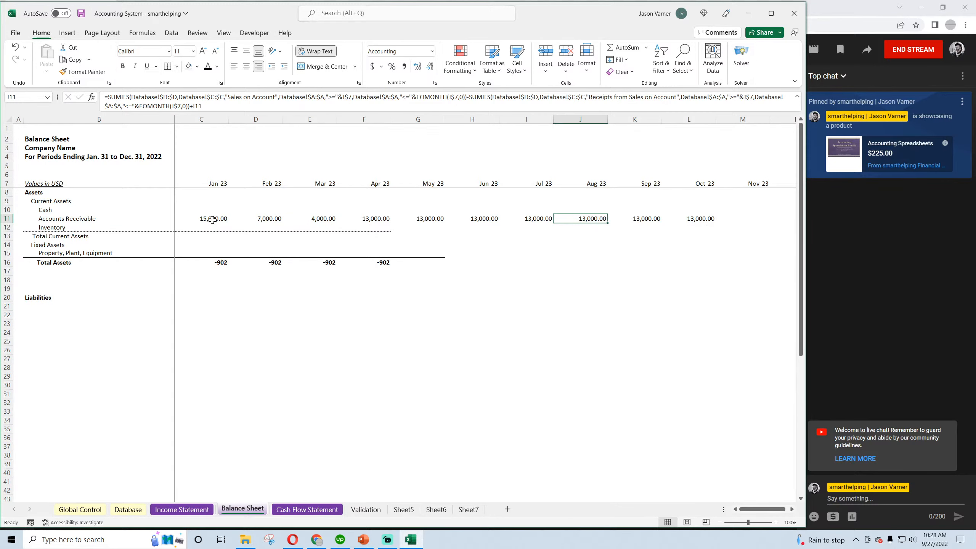
left_click(269, 219)
left_click_drag(269, 218, 726, 225)
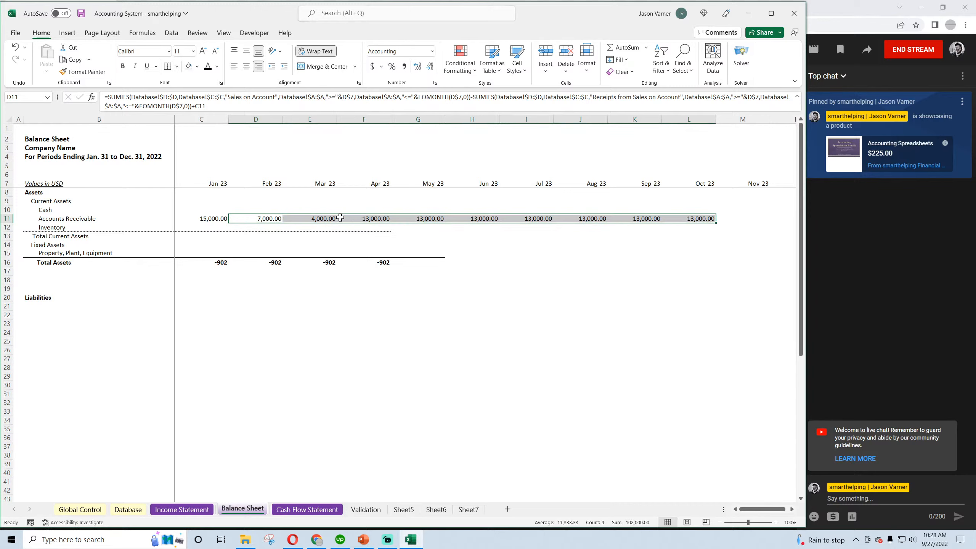
Sum Cash through Inventory (C10:C12) as the Jan-23 Total Current Assets on the Balance Sheet and fill the formula through Aug-23
left_click(206, 218)
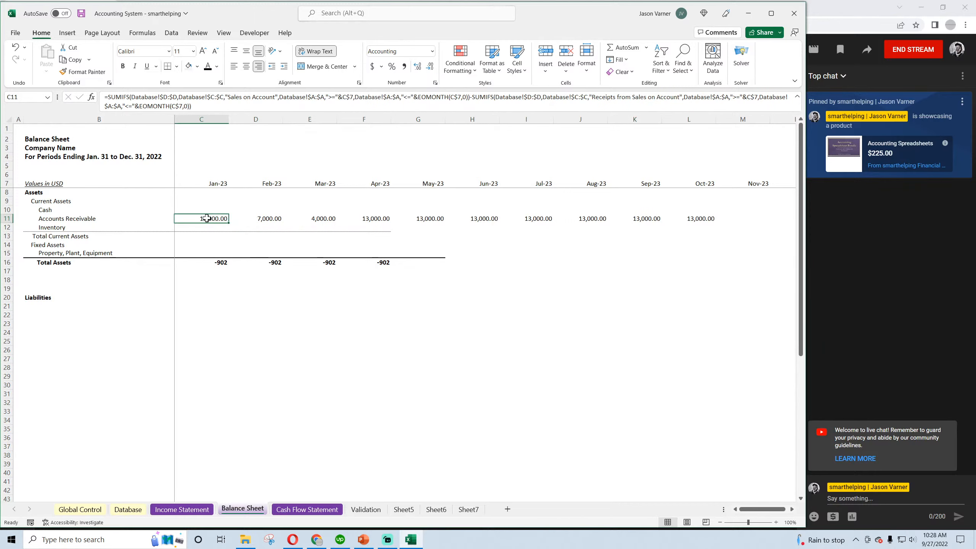
left_click(191, 236)
key("alt+equal")
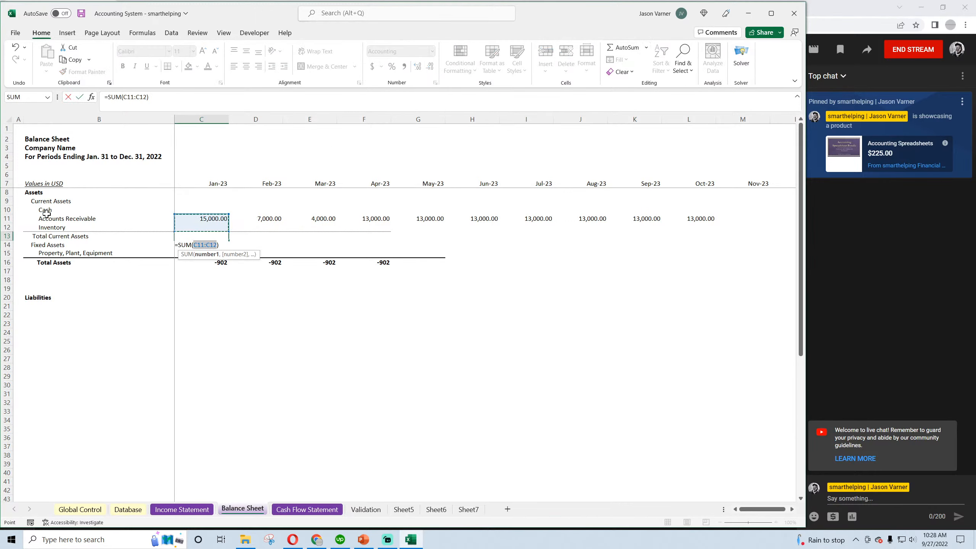
key("Return")
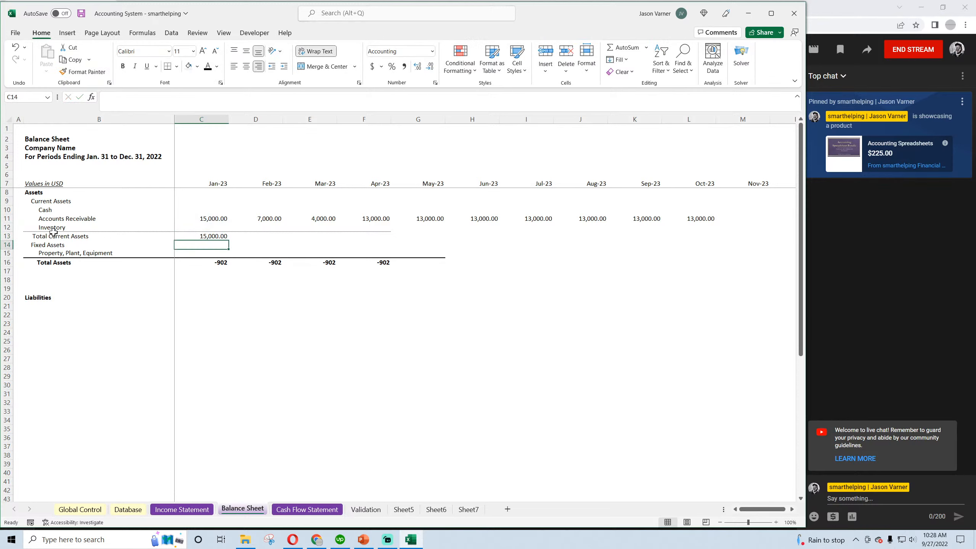
left_click(192, 237)
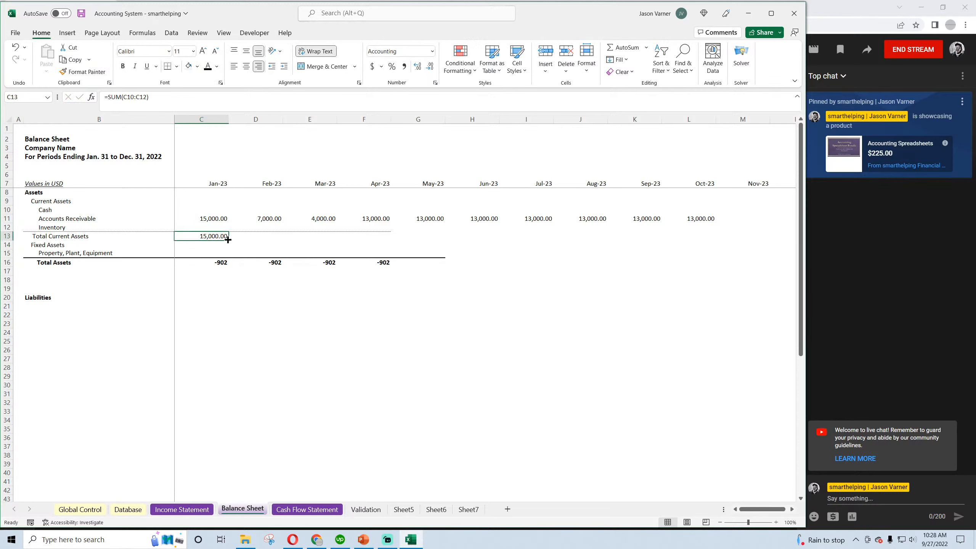
left_click_drag(229, 248, 584, 236)
Enter 0 for Jan-23 Property, Plant, Equipment in the custom two-decimal accounting format without currency symbol, and fill it through Jul-23
left_click(203, 254)
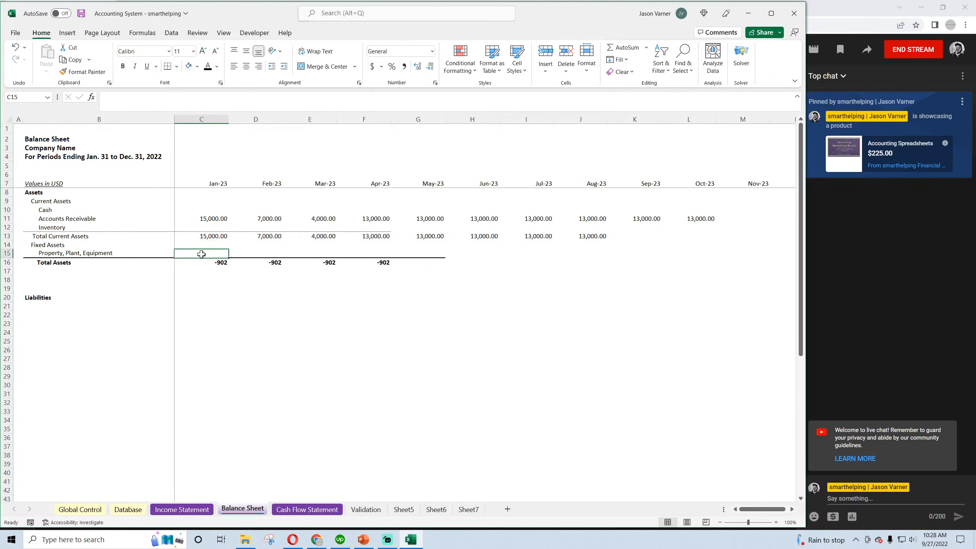
right_click(217, 220)
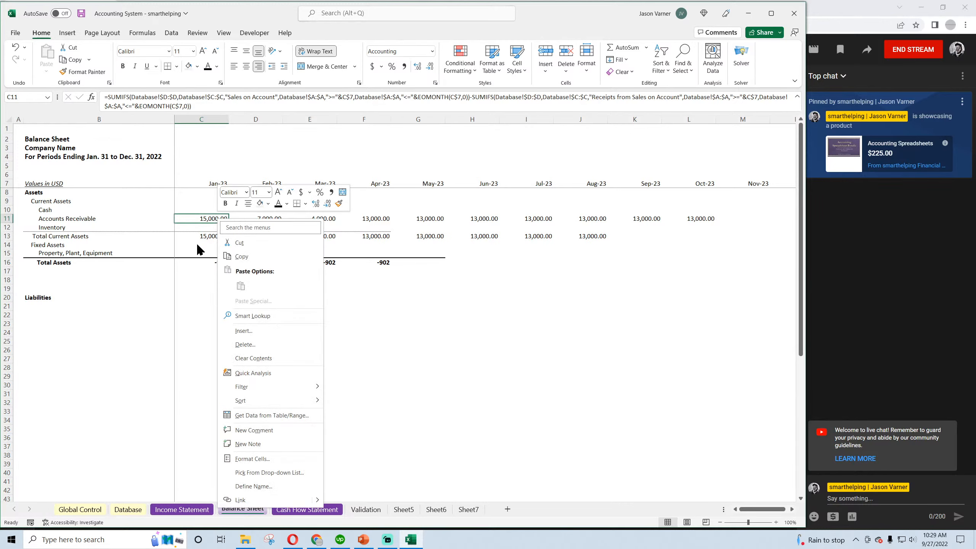
left_click(199, 252)
left_click(434, 83)
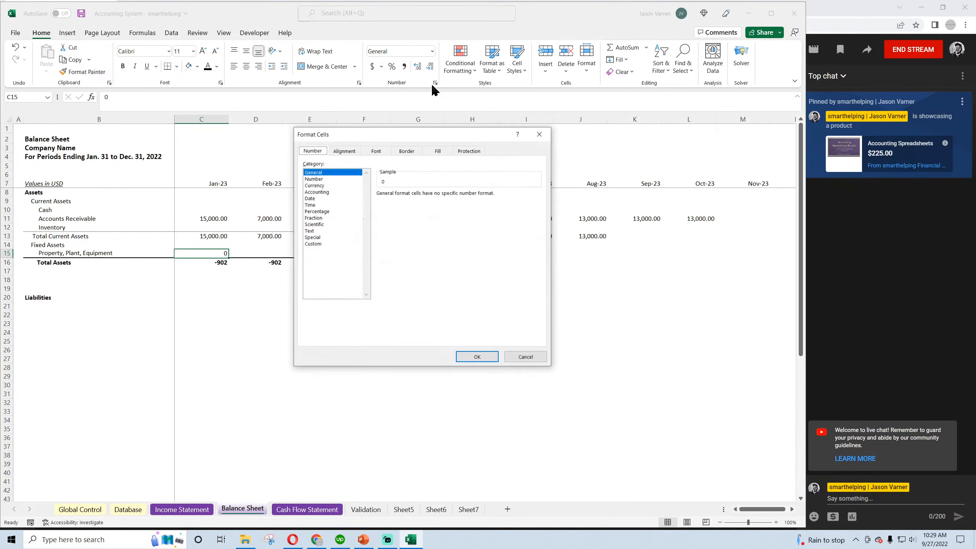
left_click(319, 244)
scroll(461, 254, "down", 5)
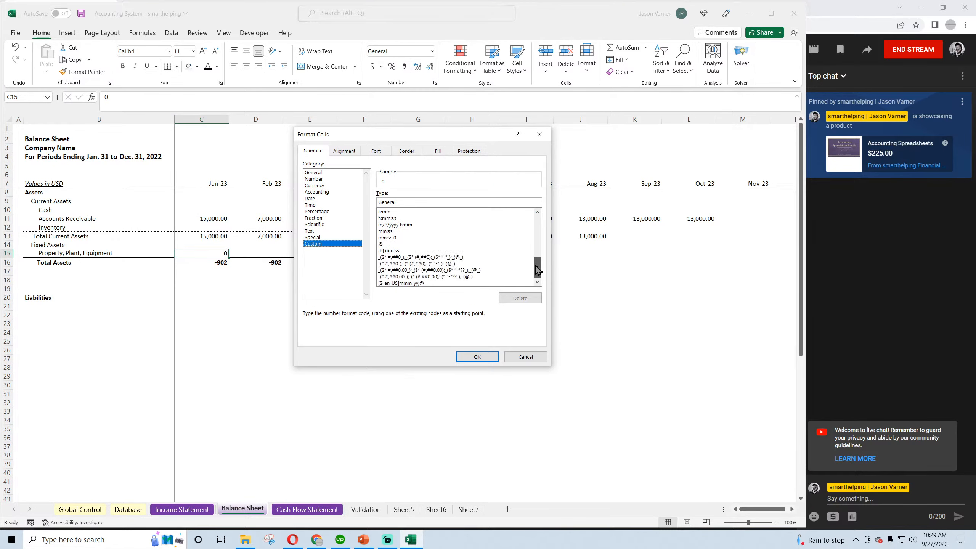
left_click(457, 277)
left_click(483, 358)
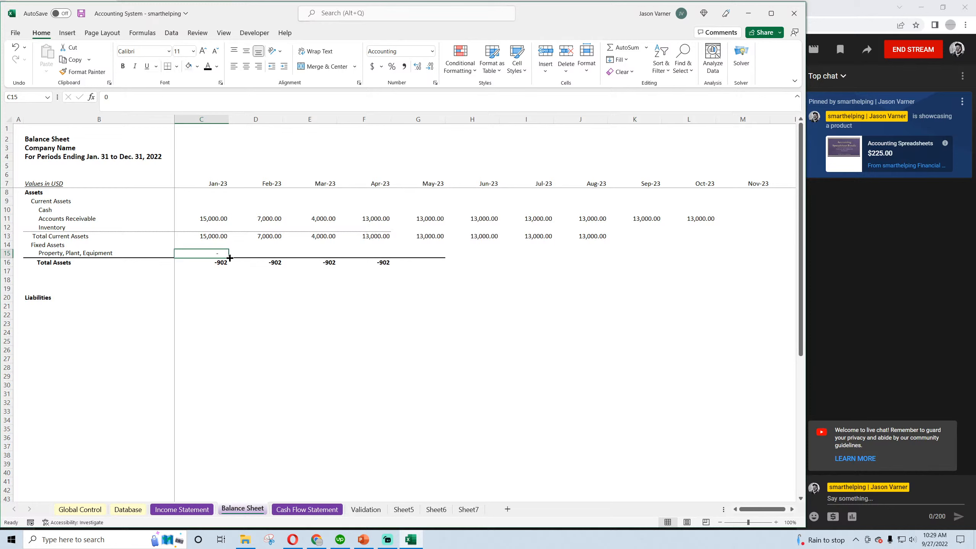
left_click_drag(230, 257, 538, 257)
left_click(232, 314)
Set Jan-23 Total Assets to =C15+C13 and fill the formula across through Nov-23
left_click(215, 262)
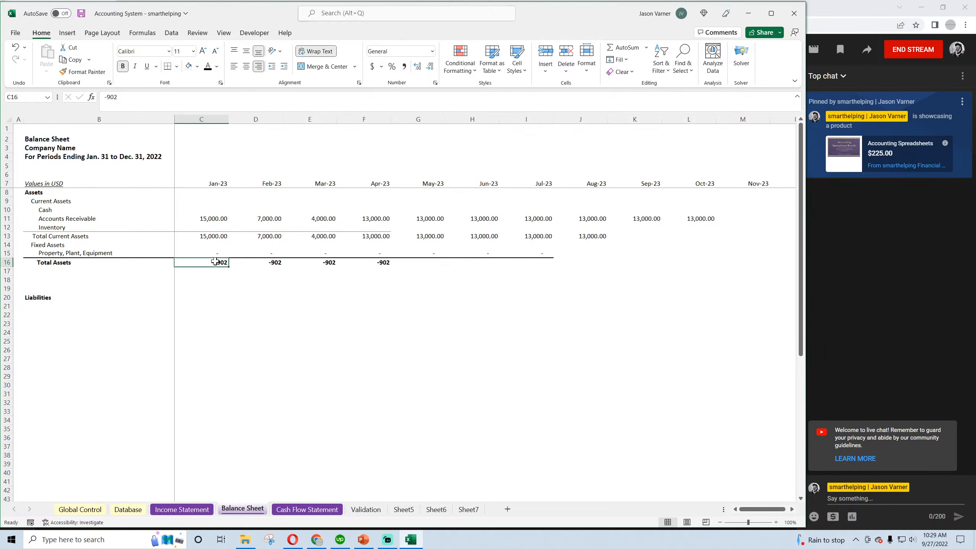
type("=")
left_click(215, 253)
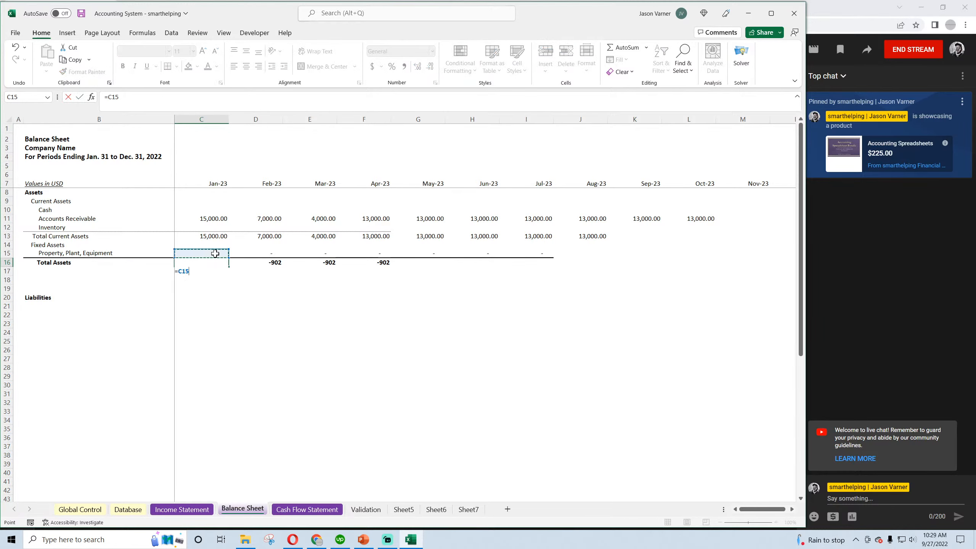
type("+")
left_click(214, 238)
key("Return")
left_click(217, 262)
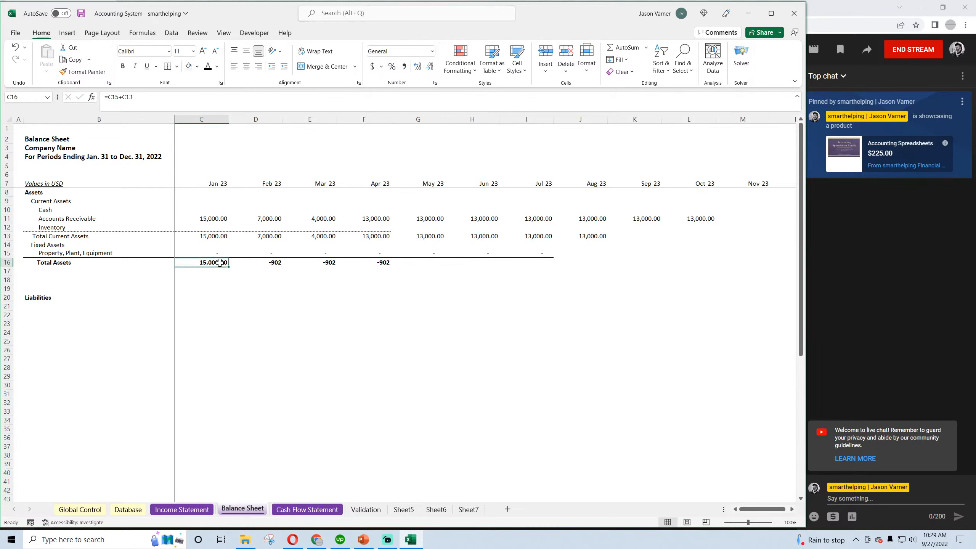
left_click_drag(226, 266, 743, 265)
Extend the Total Current Assets formula from Apr-23 through Oct-23
left_click(381, 228)
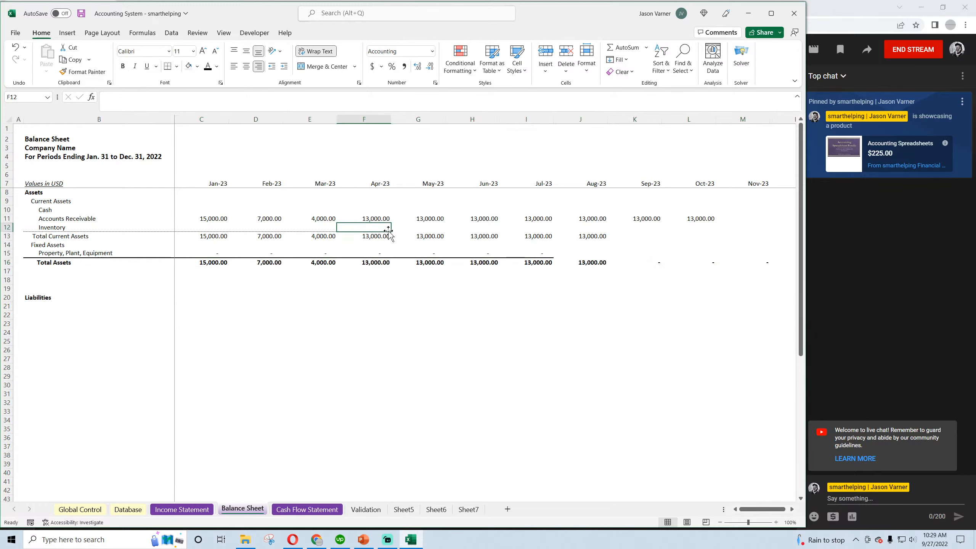
left_click(386, 236)
left_click_drag(391, 241, 716, 242)
left_click(501, 357)
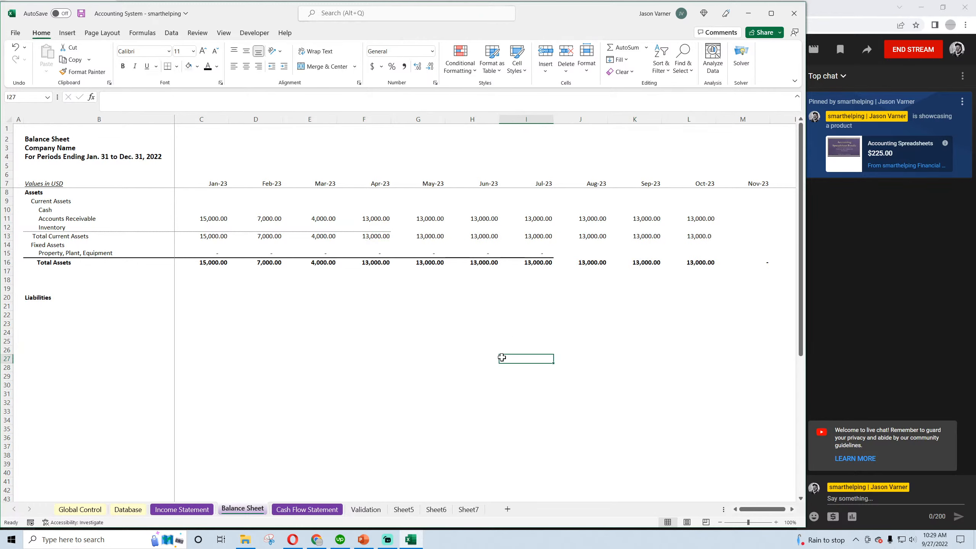
Fill the Jul-23 Property, Plant, Equipment and Total Assets cells across through Nov-23
left_click(540, 262)
left_click_drag(542, 253, 765, 267)
left_click(556, 270)
Extend the Accounts Receivable through Total Assets rows from Oct-23 to Dec-23 and save the workbook
left_click(720, 522)
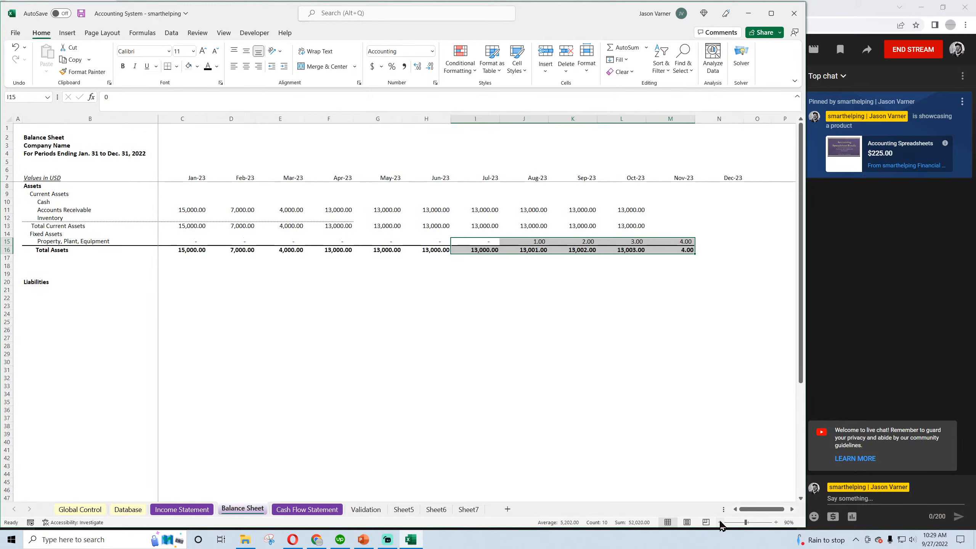
left_click_drag(638, 211, 734, 250)
left_click(466, 330)
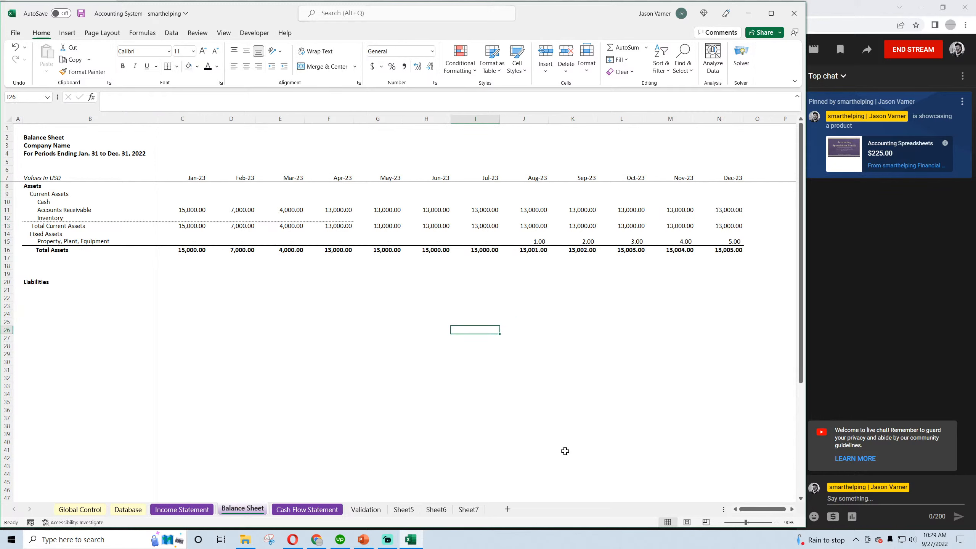
left_click(455, 426)
left_click(82, 13)
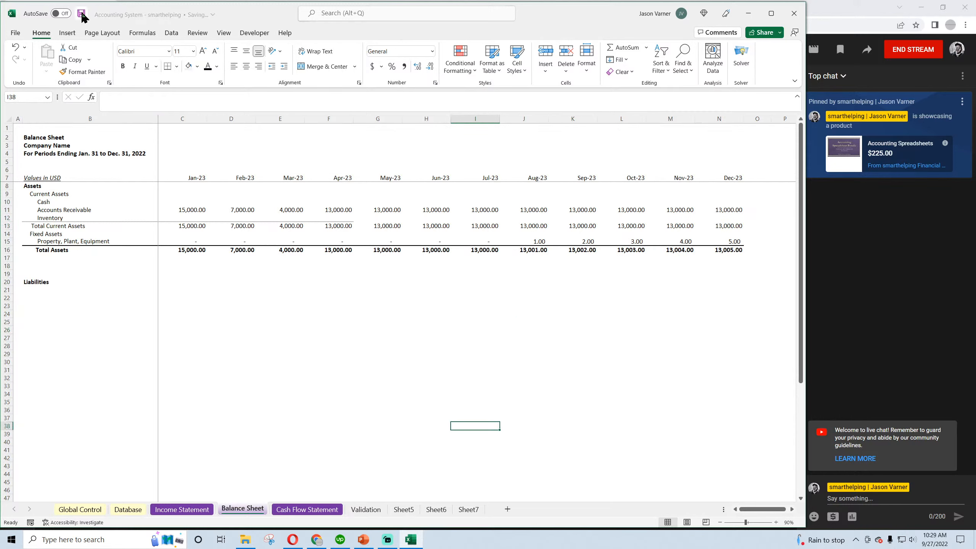
left_click(319, 362)
Set the width of the monthly columns C to N on the Cash Flow Statement sheet to 15
left_click(38, 187)
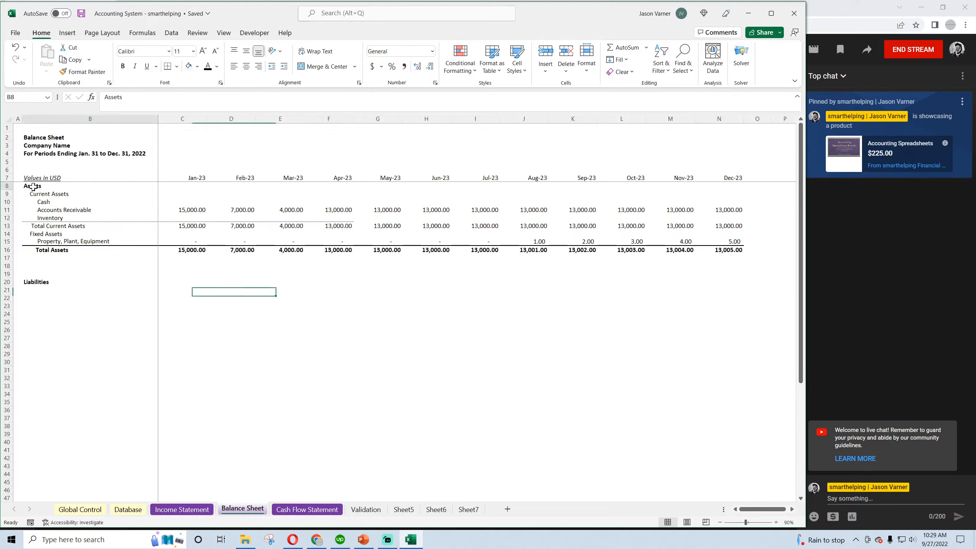
left_click(299, 510)
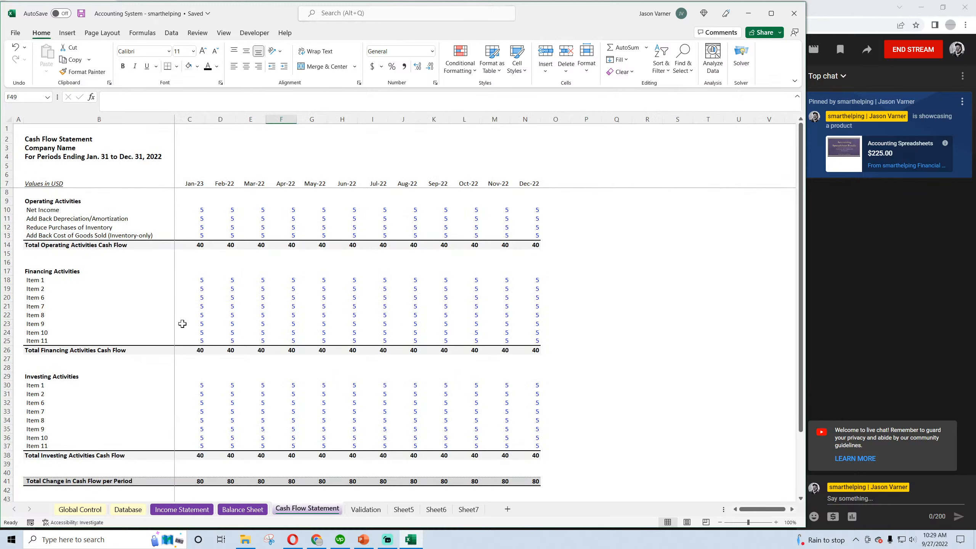
left_click(192, 212)
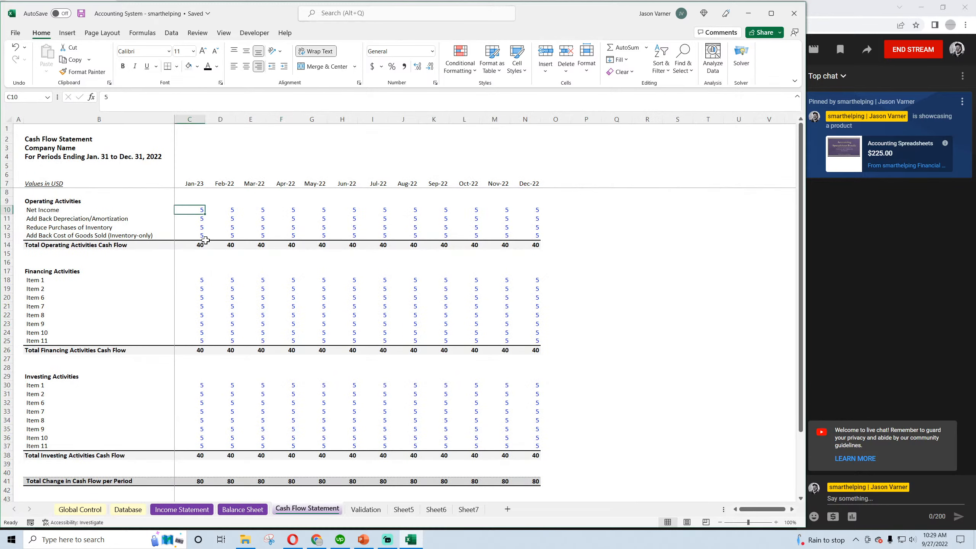
left_click_drag(195, 121, 327, 122)
left_click_drag(465, 121, 197, 125)
right_click(198, 125)
left_click(254, 273)
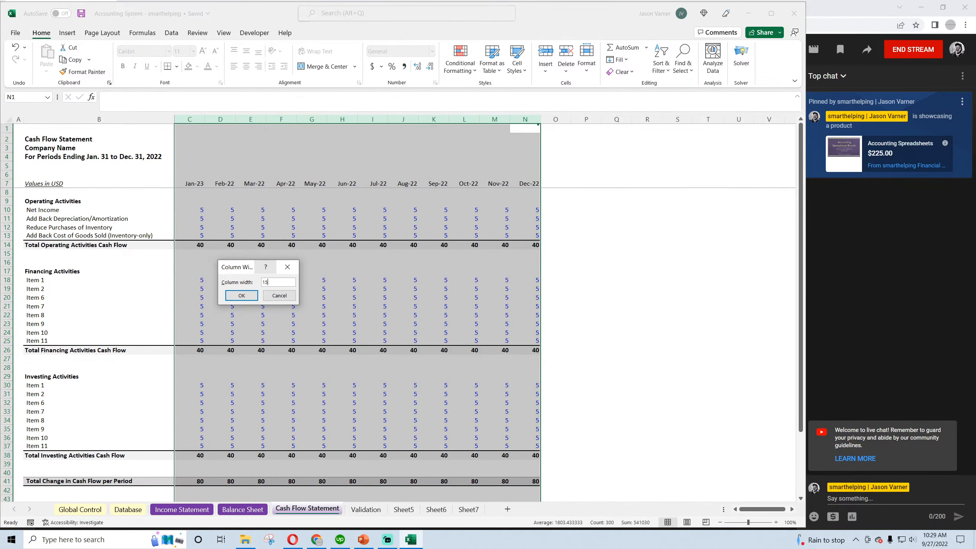
type("15")
key("Return")
left_click(720, 523)
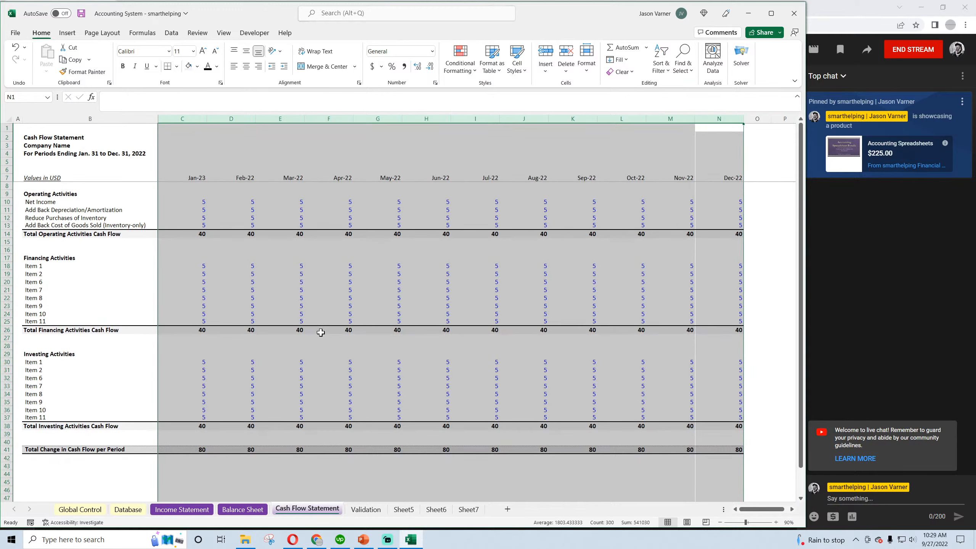
left_click(321, 331)
Copy the Feb-23 header formula =EDATE(C7,1) from the Balance Sheet into Cash Flow Statement cell D7 and fill it through Dec-23
left_click(187, 175)
left_click(235, 176)
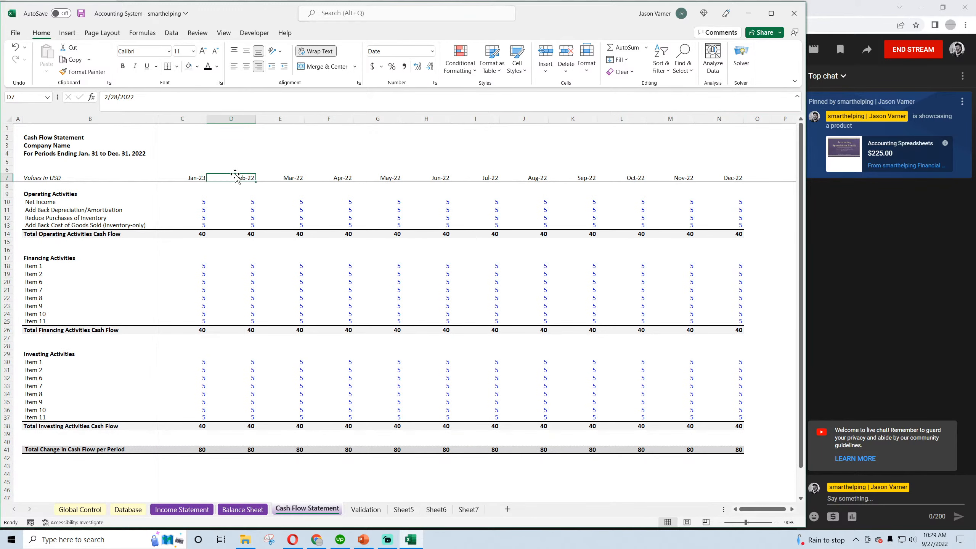
left_click(250, 509)
right_click(246, 175)
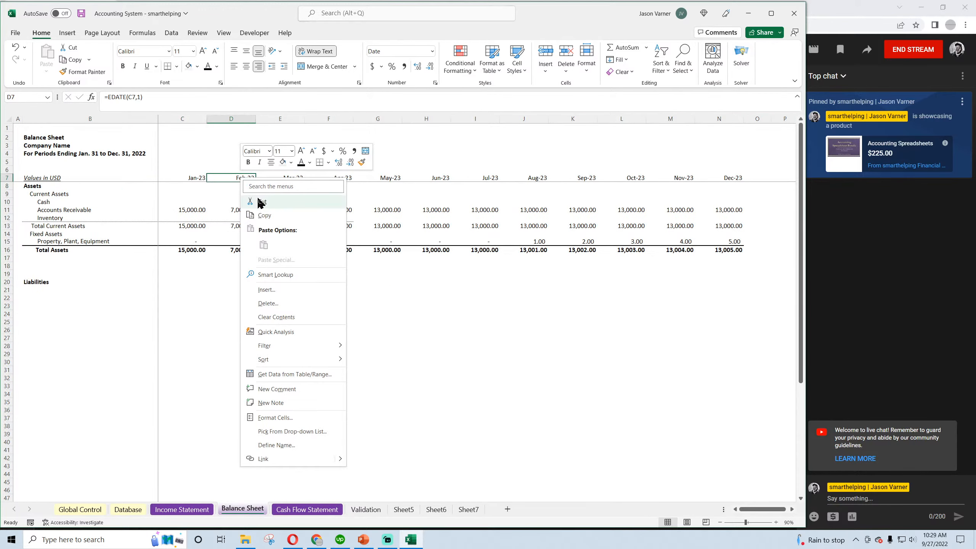
left_click(263, 209)
left_click(308, 509)
right_click(242, 177)
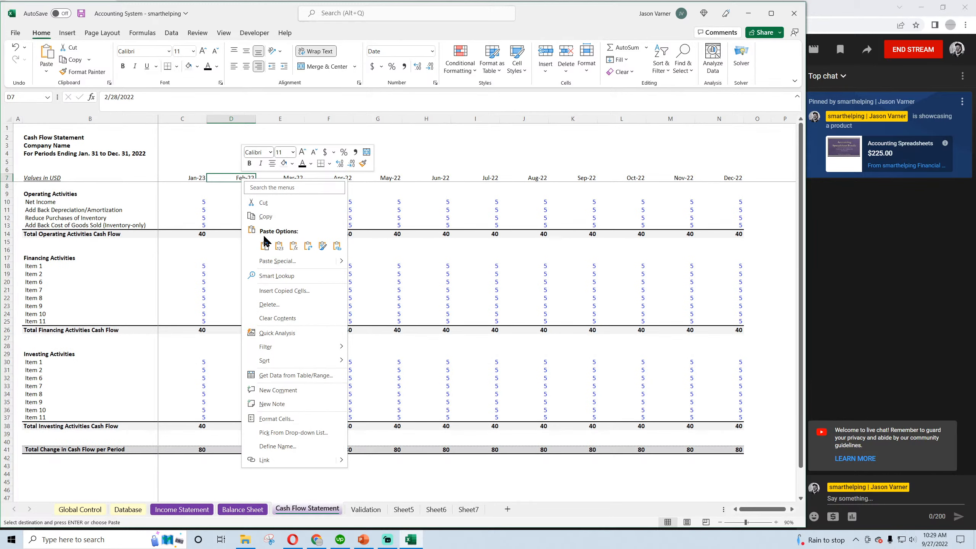
left_click(265, 241)
left_click_drag(256, 181, 732, 189)
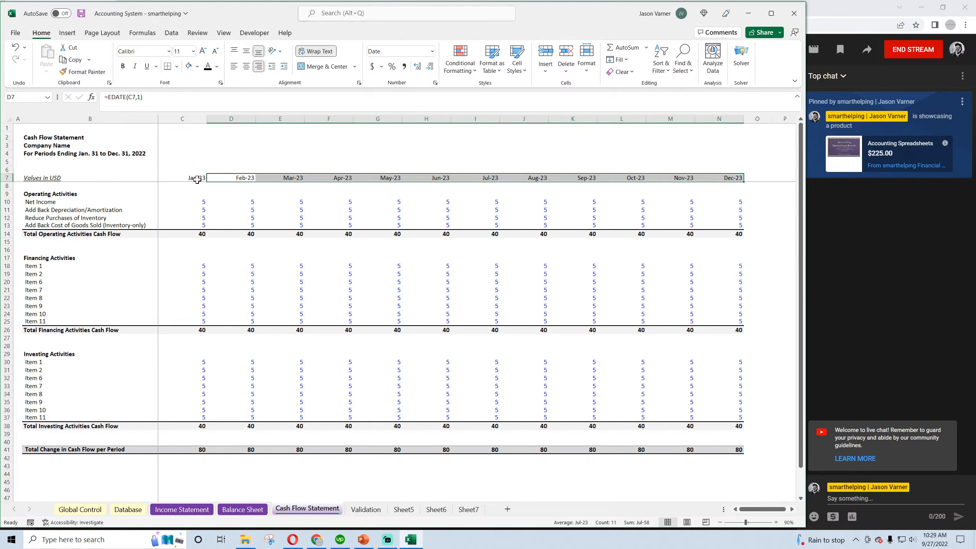
Apply the custom two-decimal accounting format without currency symbol to the Jan-23 Net Income cell on the Cash Flow Statement
left_click(45, 200)
left_click(203, 201)
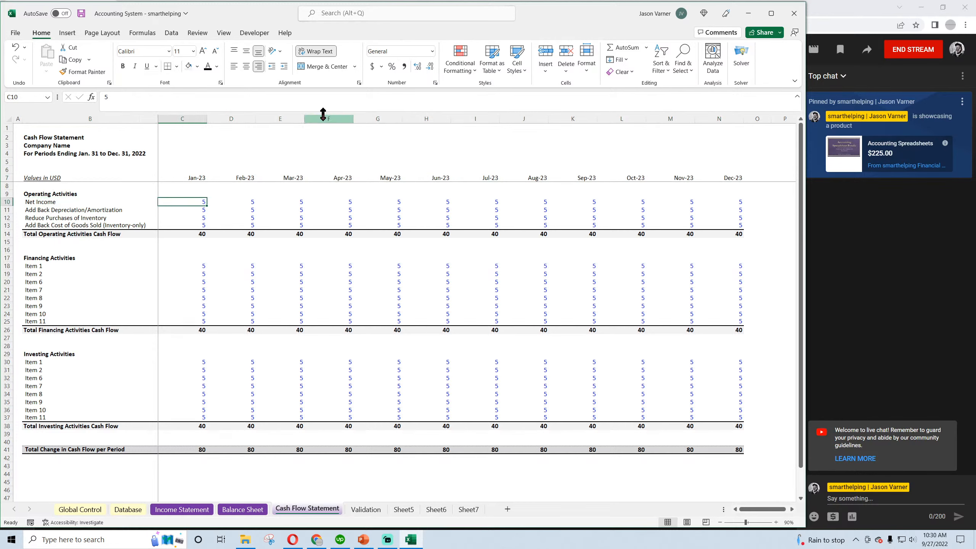
left_click(435, 82)
left_click(321, 244)
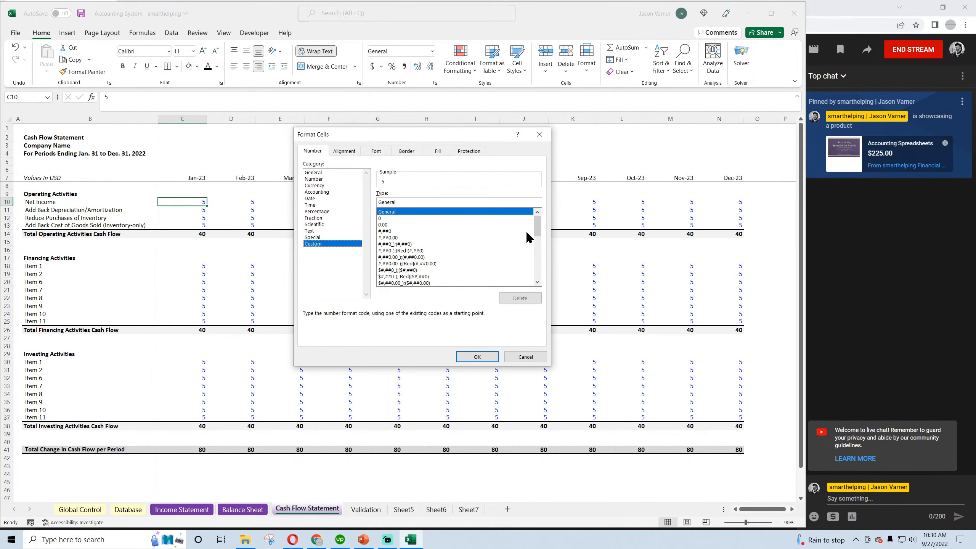
left_click_drag(538, 225, 540, 285)
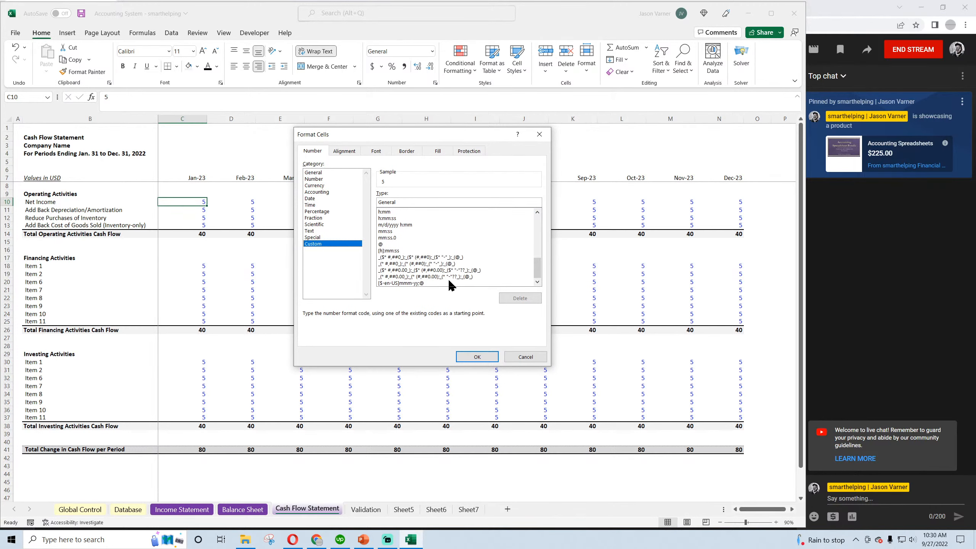
left_click(432, 276)
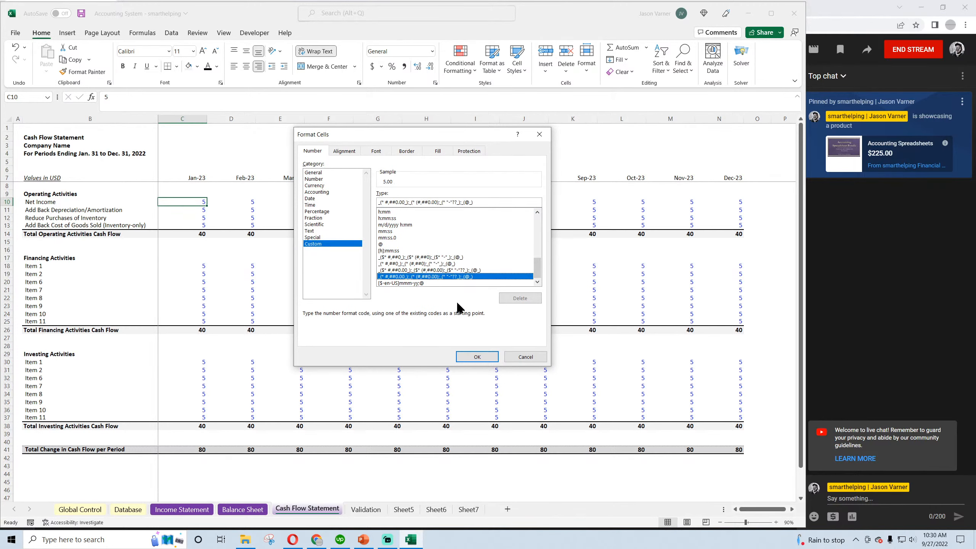
left_click(477, 357)
Link Jan-23 Net Income on the Cash Flow Statement to Income Statement cell C55 and fill the link through Dec-23
type("=")
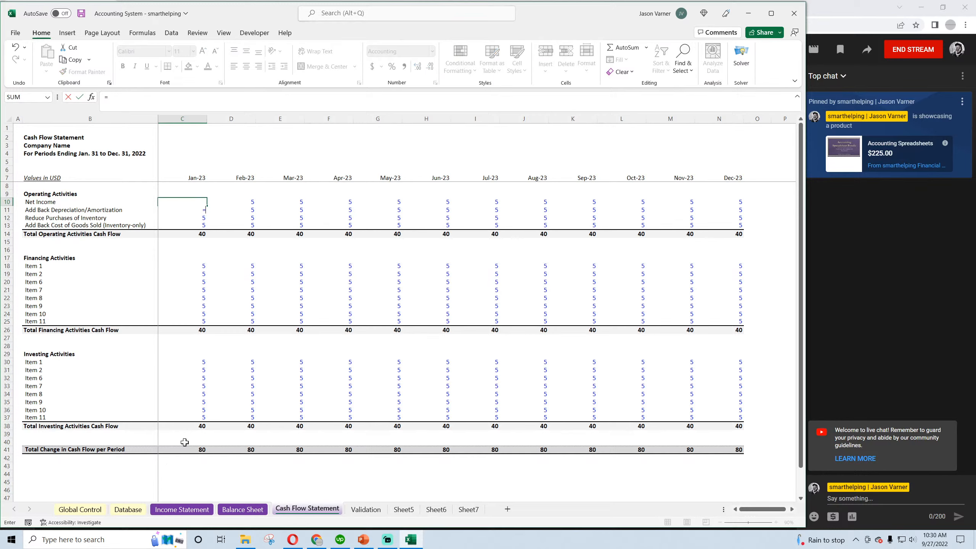
left_click(182, 509)
scroll(196, 396, "down", 8)
left_click(196, 377)
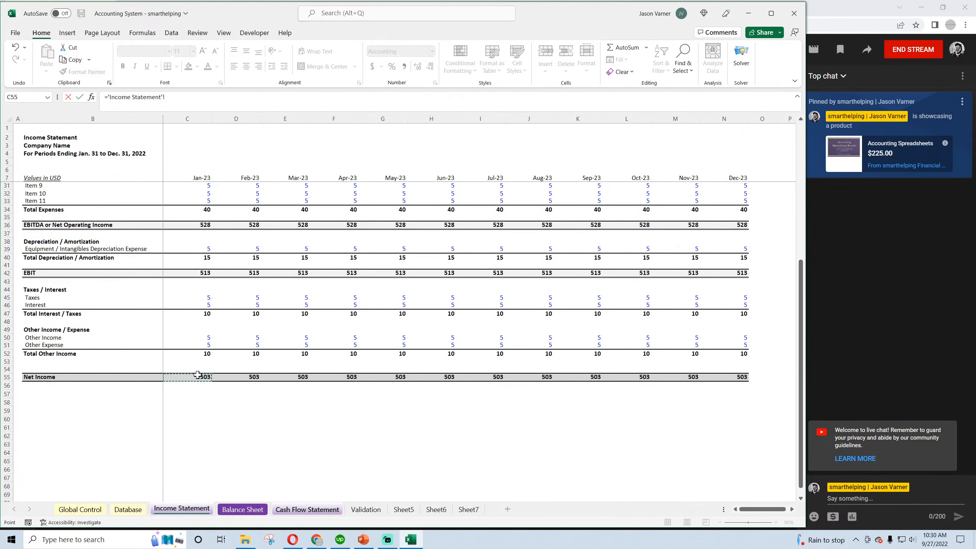
key("Return")
left_click(204, 202)
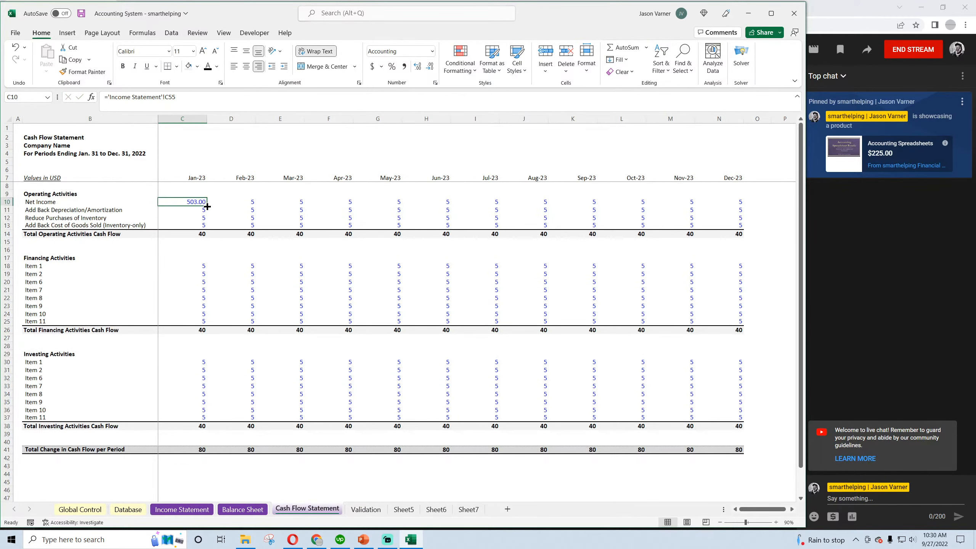
left_click_drag(207, 206, 669, 201)
left_click_drag(729, 203, 728, 202)
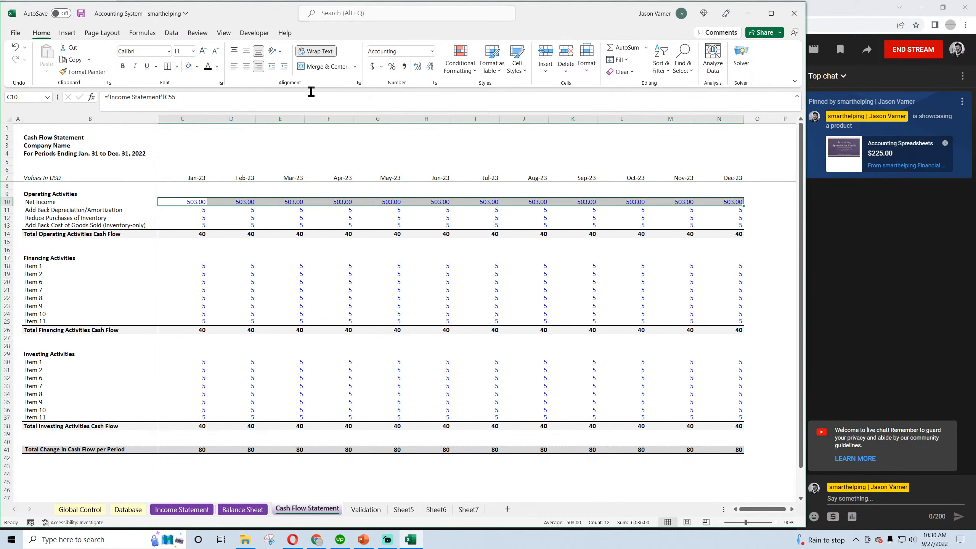
On the Income Statement, set Jan-23 Contra Revenue Item 1 to 0 in black font and fill it through Dec-23
left_click(178, 510)
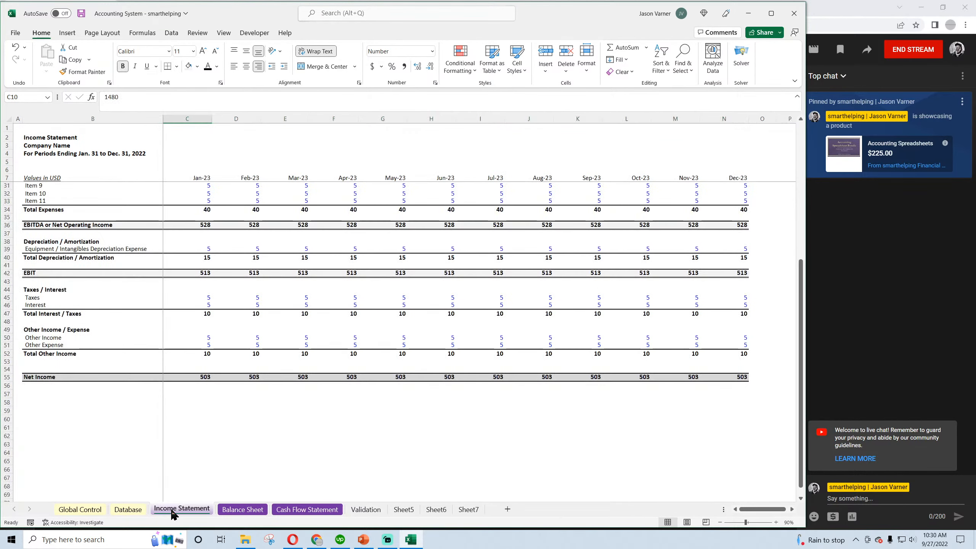
scroll(182, 230, "up", 5)
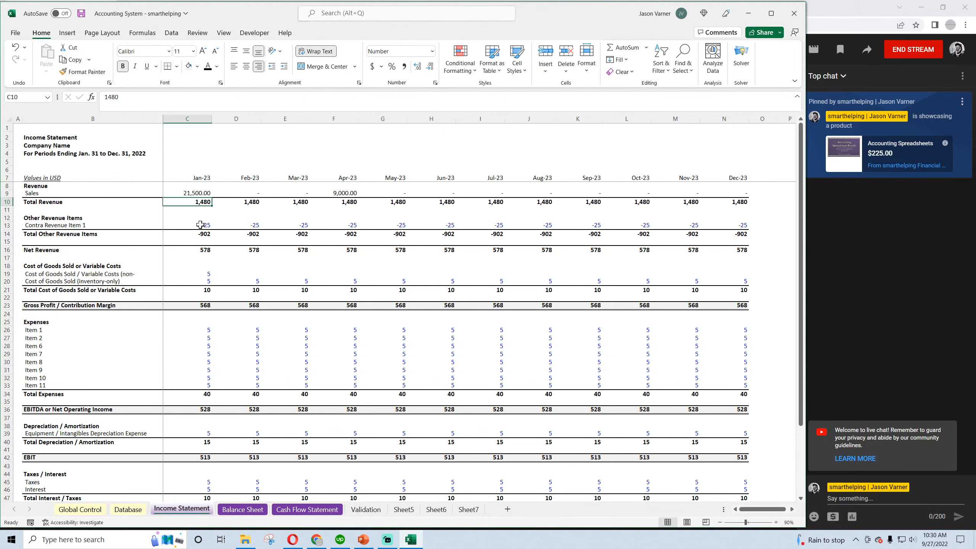
left_click(200, 225)
type("0")
key("Return")
left_click(206, 224)
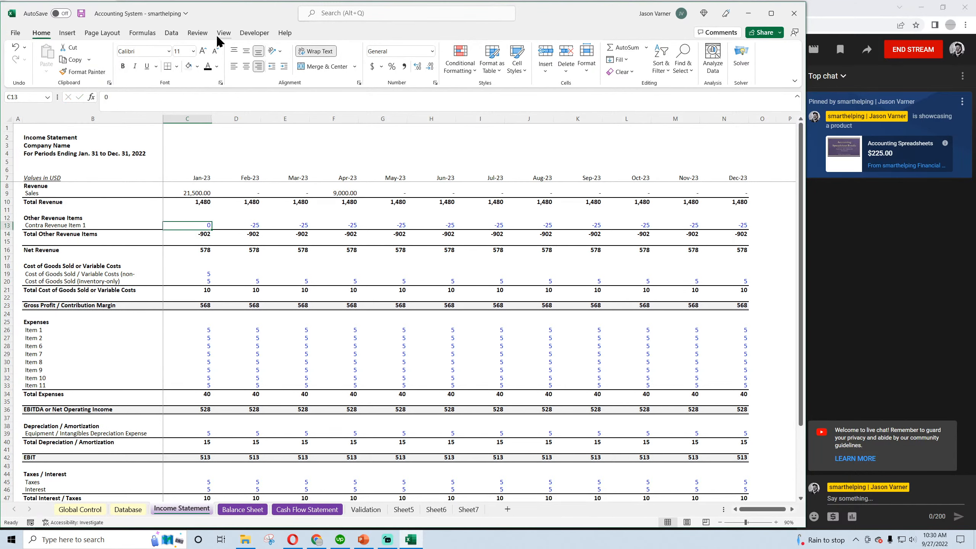
left_click(216, 66)
left_click(210, 81)
left_click_drag(212, 229, 561, 234)
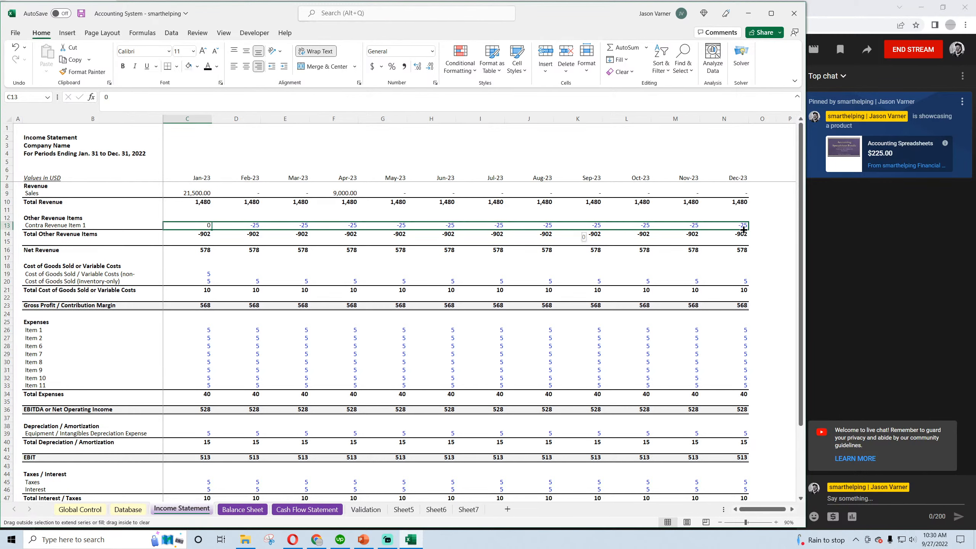
left_click_drag(743, 230, 743, 230)
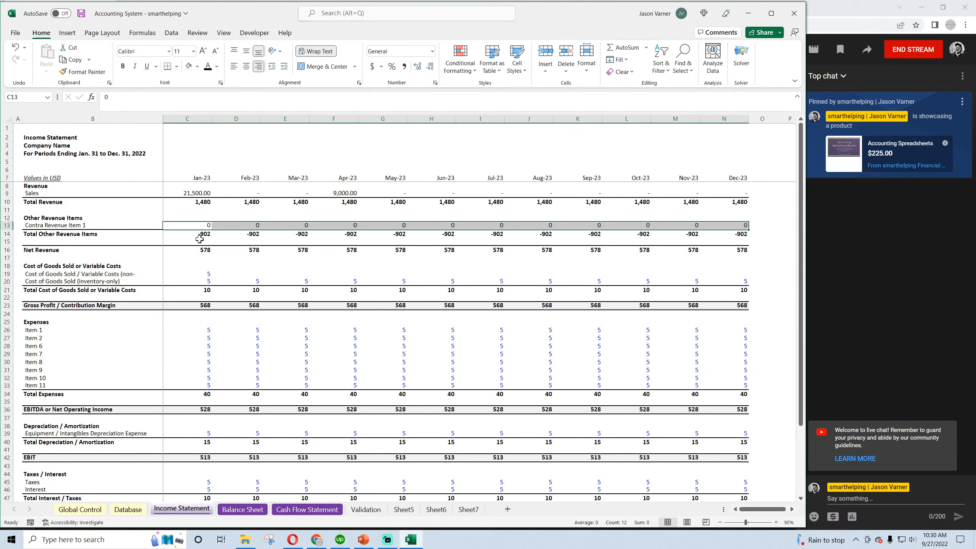
Copy the zero contra revenue row into Cost of Goods Sold (inventory-only), and fill 0 across the non-inventory cost row through Dec-23
key("ctrl+c")
left_click(206, 280)
key("ctrl+v")
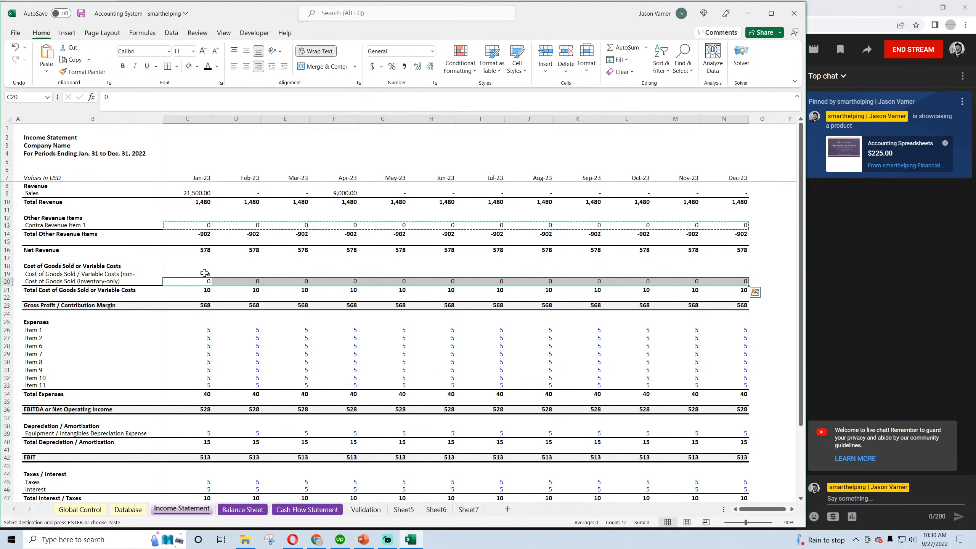
left_click(205, 274)
key("Escape")
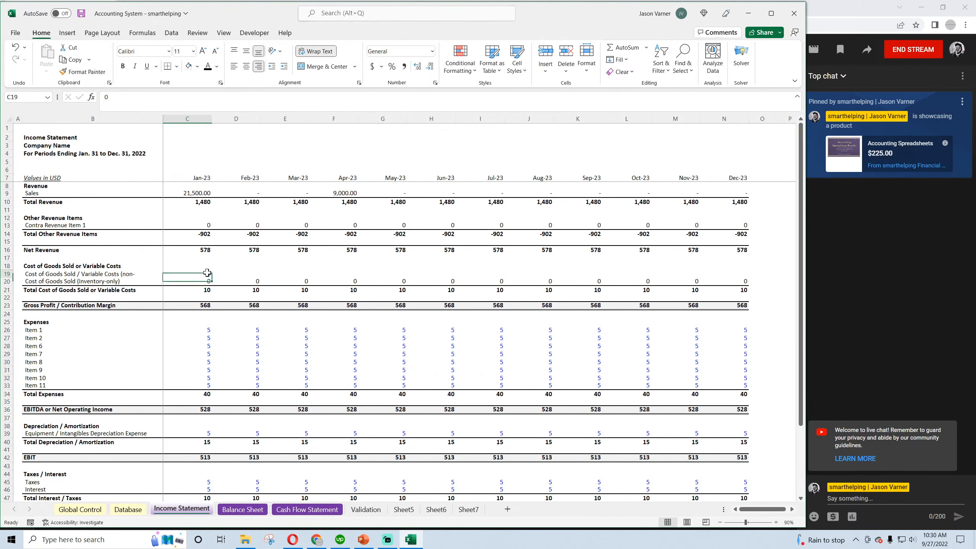
left_click_drag(211, 281, 709, 279)
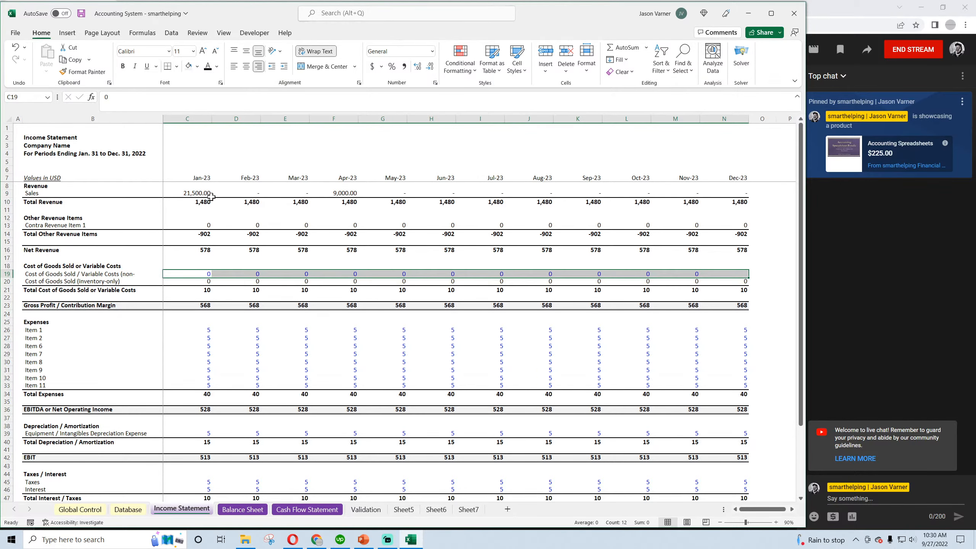
Apply the custom two-decimal accounting format without currency symbol to Income Statement cells C9 to N55
left_click_drag(208, 194, 703, 434)
left_click(435, 83)
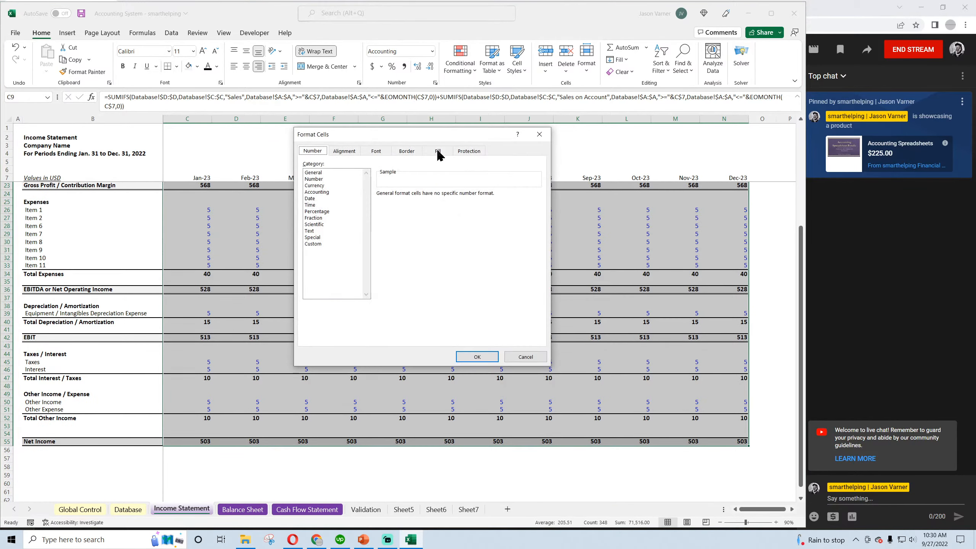
left_click(327, 243)
left_click_drag(538, 220, 546, 276)
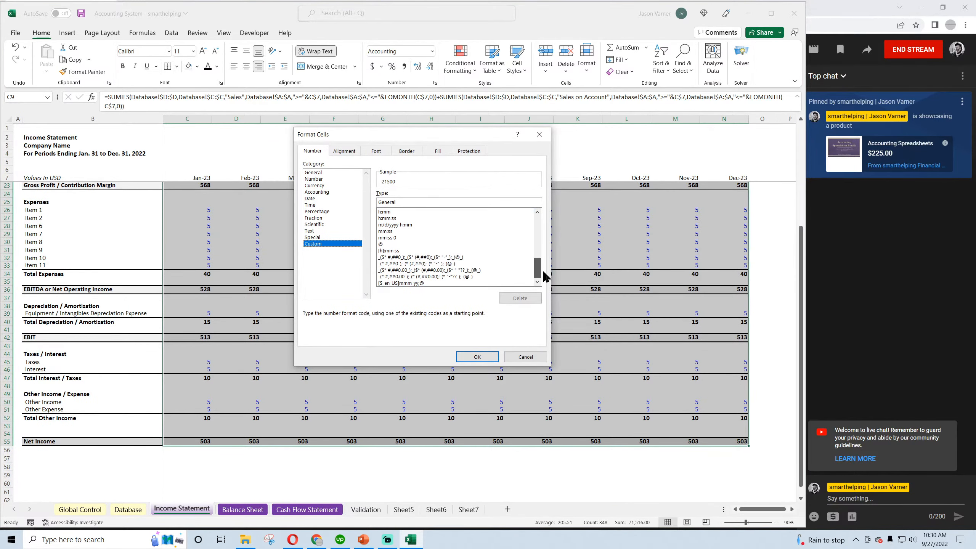
left_click(469, 276)
left_click(477, 357)
left_click(385, 370)
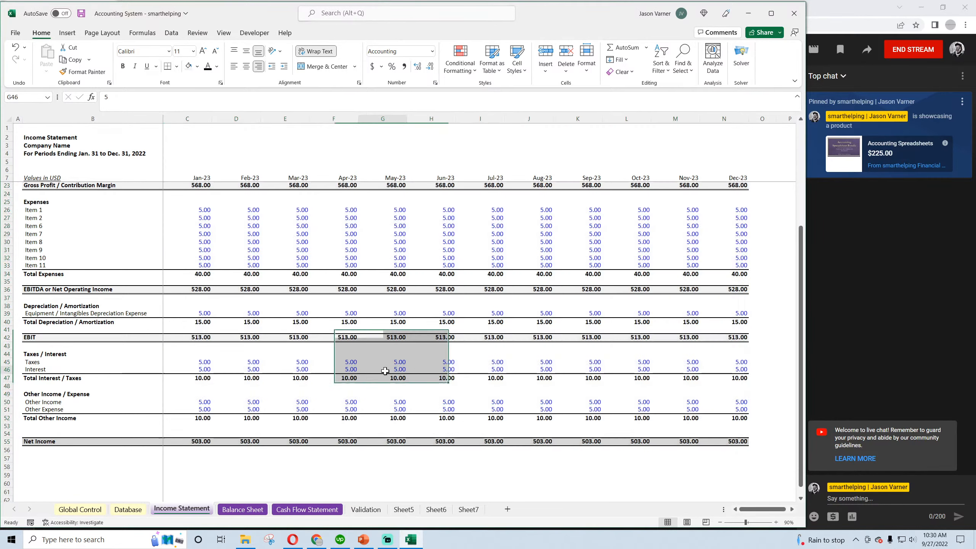
Collapse the expanded formula bar to a single line
scroll(385, 370, "up", 5)
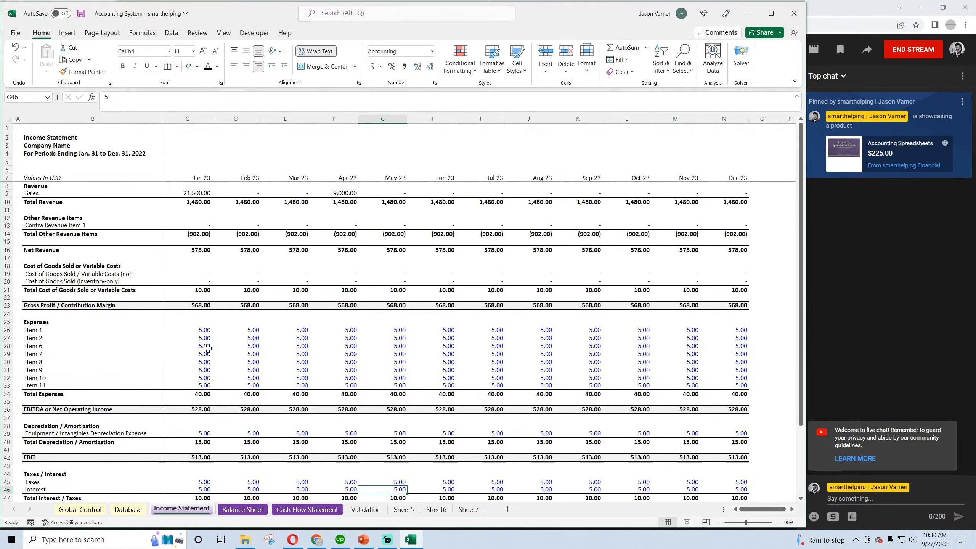
left_click(194, 191)
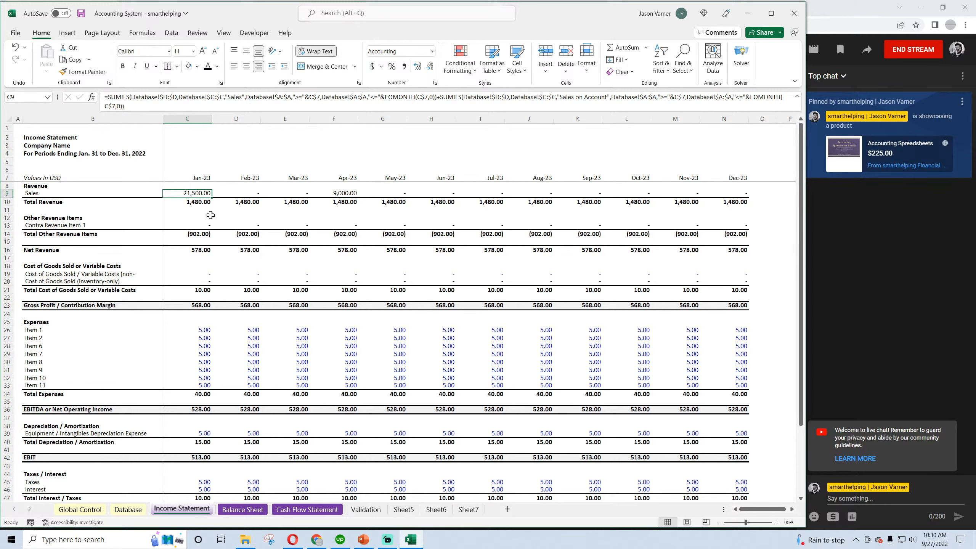
left_click(201, 225)
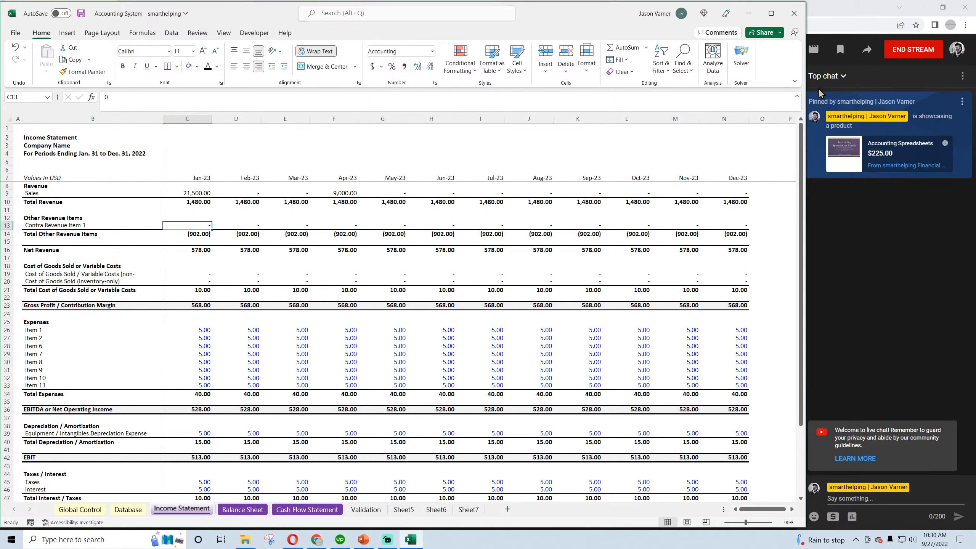
left_click(798, 96)
left_click(76, 215)
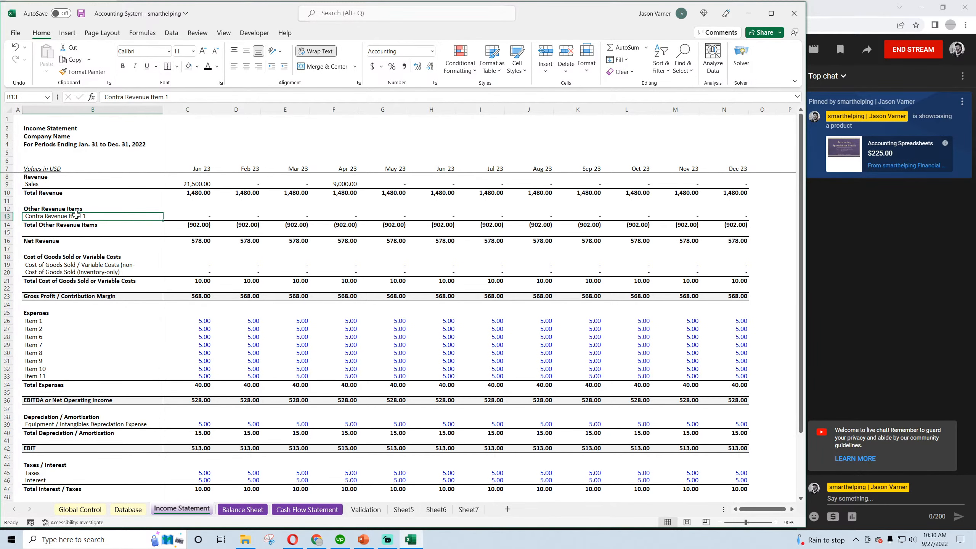
Link Jan-23 Total Other Revenue Items to the contra revenue line with =C13 and fill it through Dec-23
left_click(200, 223)
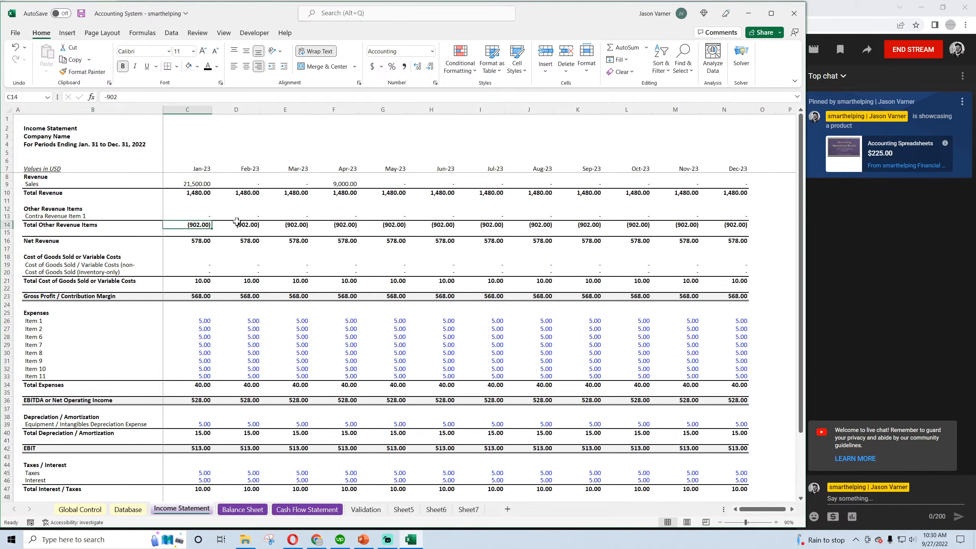
type("=C13")
key("Return")
left_click(192, 224)
left_click_drag(212, 228, 727, 237)
Link Jan-23 Total Revenue to the Sales cell C9 and fill the formula through Dec-23
left_click(196, 192)
type("=")
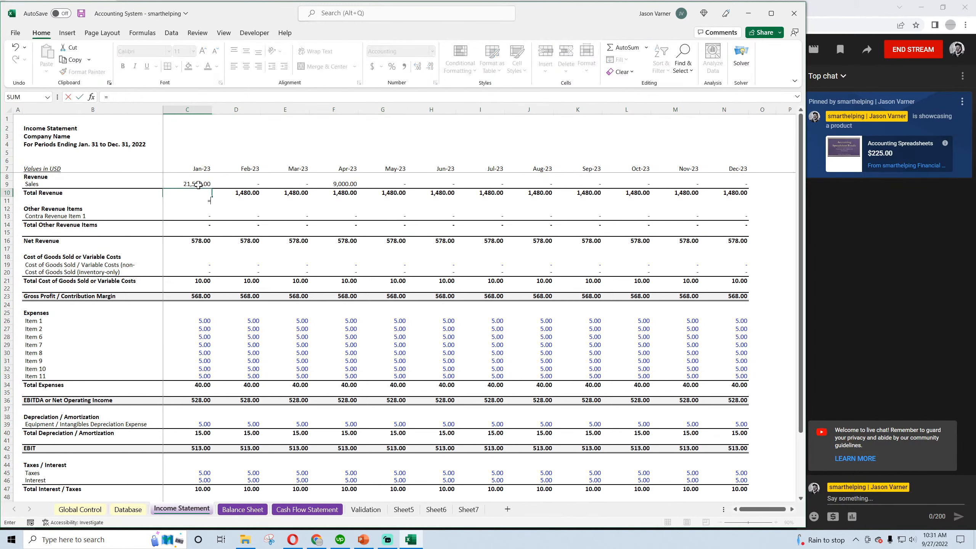
left_click(198, 185)
key("Return")
left_click(196, 192)
left_click_drag(211, 196, 720, 210)
Calculate Jan-23 Net Revenue with =C10+C14 and fill the formula through Dec-23
left_click(203, 233)
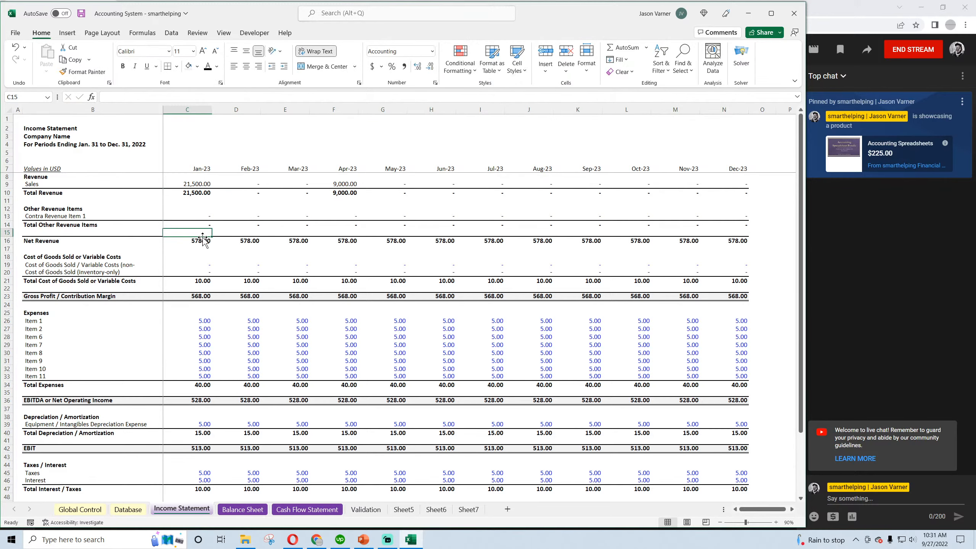
left_click(203, 241)
type("=")
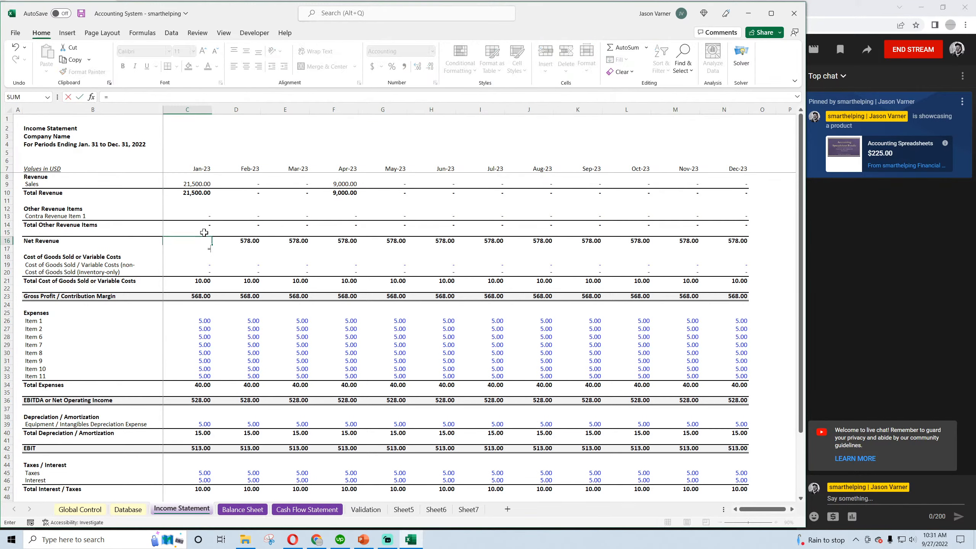
left_click(199, 193)
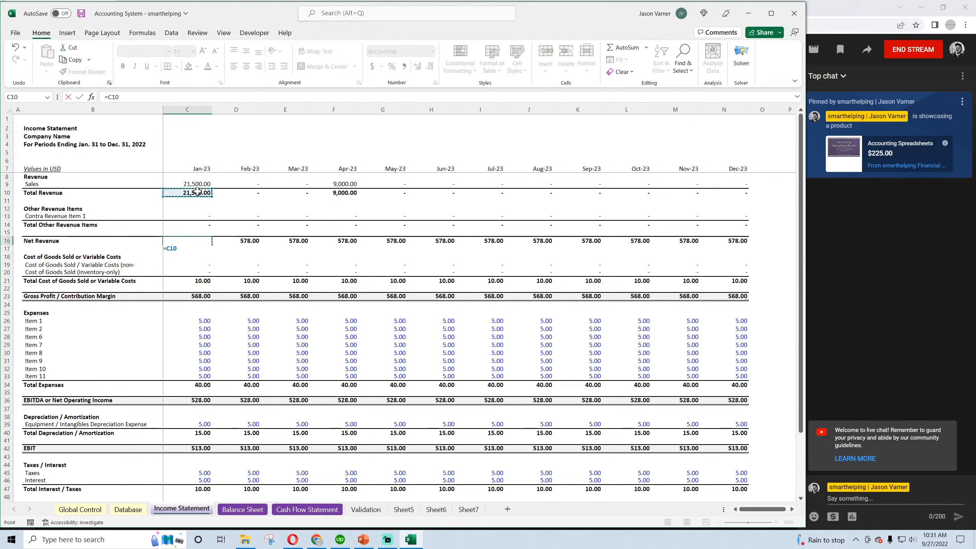
type("+")
left_click(199, 224)
key("Return")
left_click(208, 241)
left_click_drag(212, 244, 740, 245)
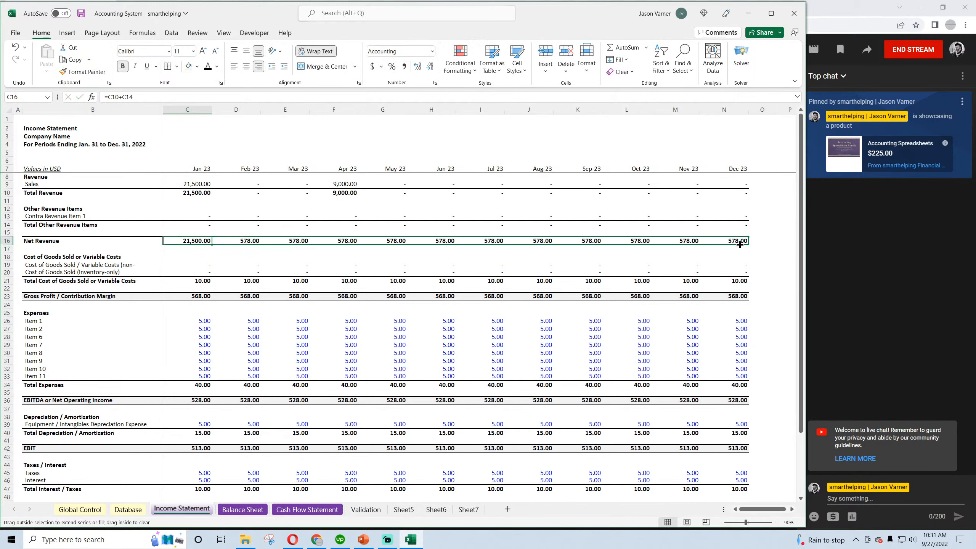
Sum the two cost of goods sold lines in Jan-23 Total Cost of Goods Sold or Variable Costs and fill through Dec-23
left_click(205, 265)
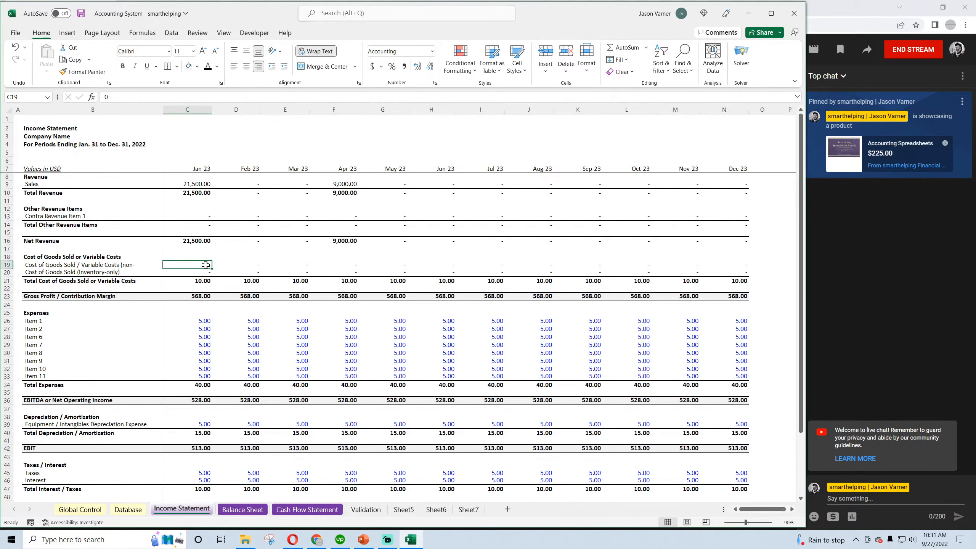
left_click_drag(206, 265, 730, 266)
left_click(200, 280)
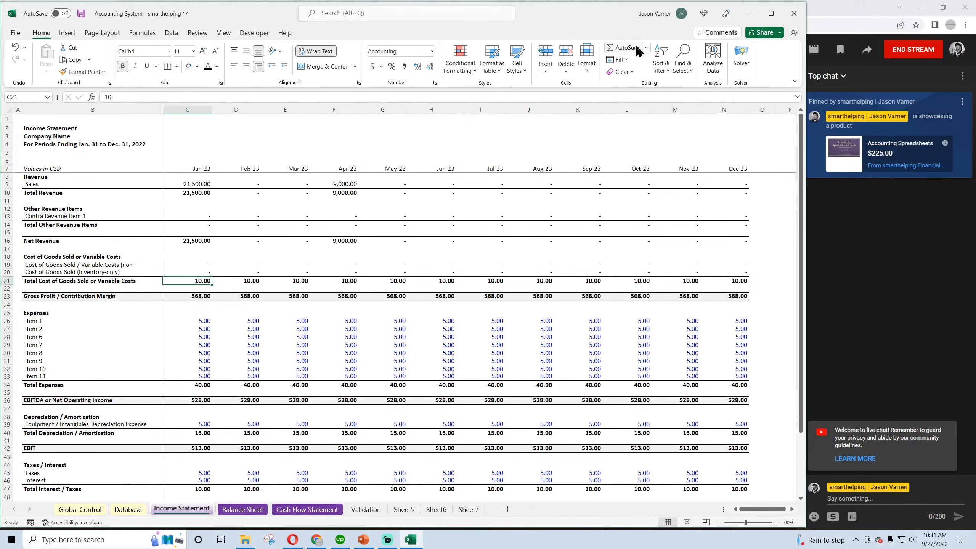
left_click(623, 47)
key("Return")
left_click(196, 281)
left_click_drag(211, 285, 747, 291)
Calculate Jan-23 Gross Profit / Contribution Margin with =C16-C21 and fill the formula through Dec-23
left_click(187, 297)
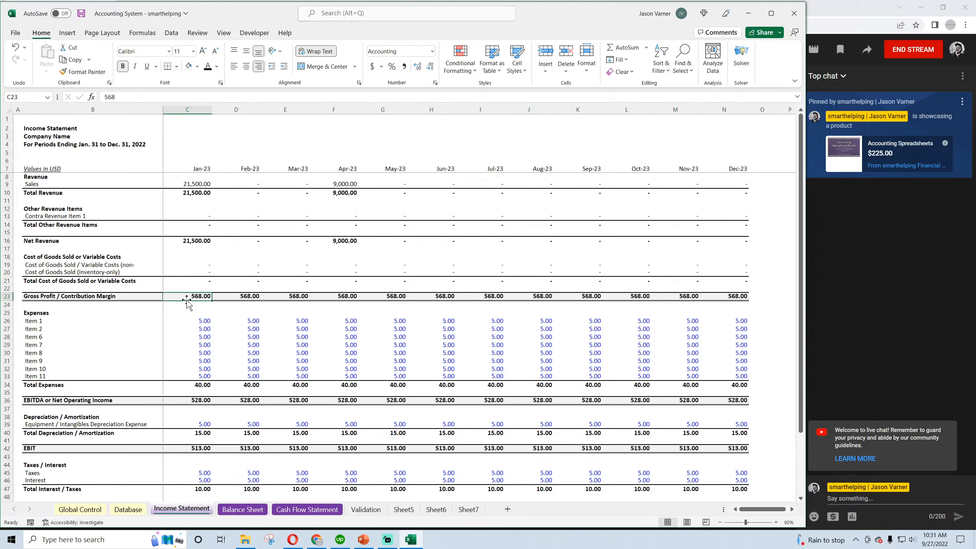
type("=")
left_click(194, 240)
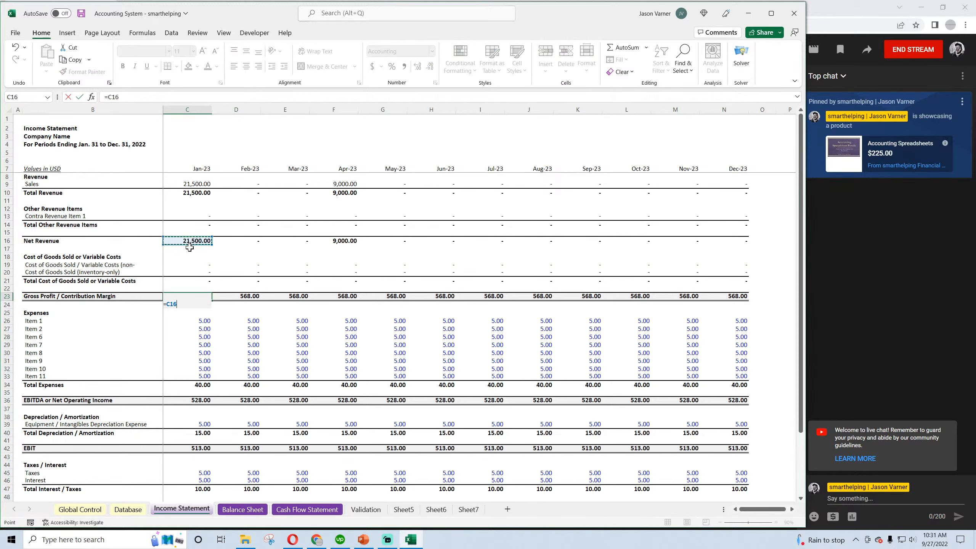
type("-")
left_click(198, 281)
key("Return")
left_click(208, 299)
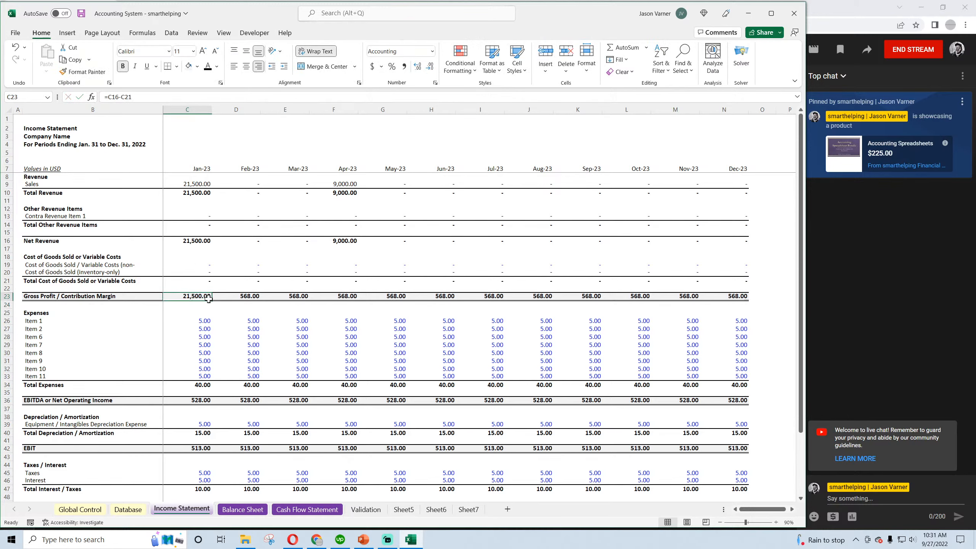
left_click_drag(208, 299, 747, 299)
Set all expense items in rows 26 to 33 to 0 in black font for Jan-23 through Dec-23
left_click(202, 320)
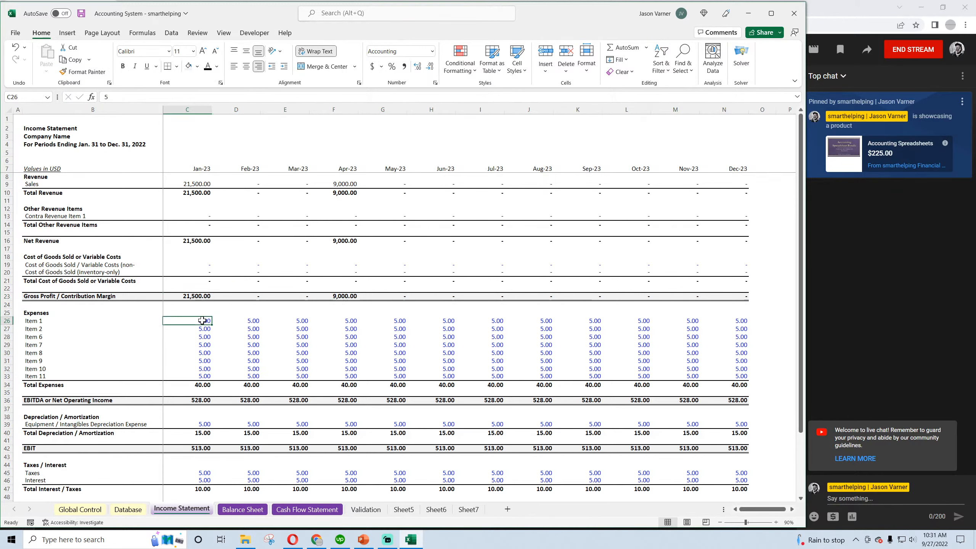
key("Down")
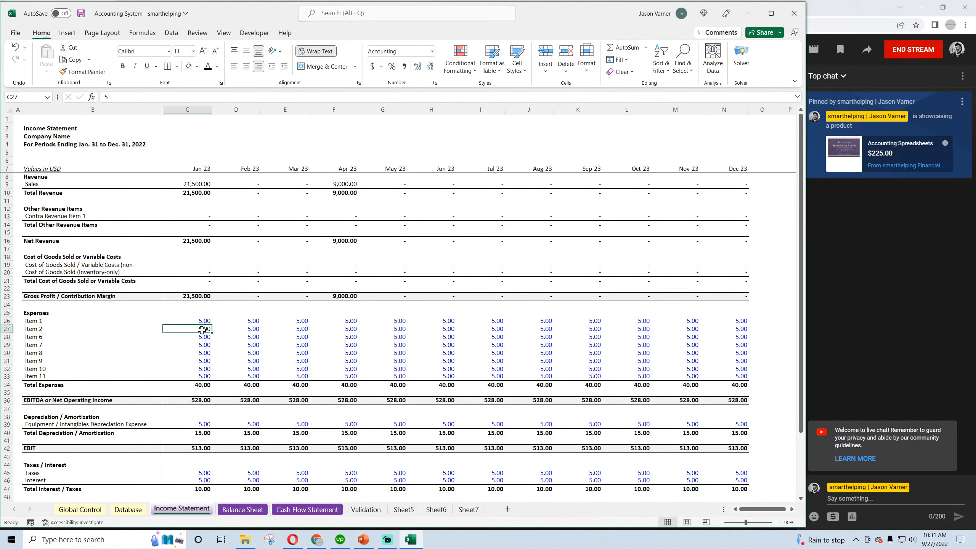
key("Down")
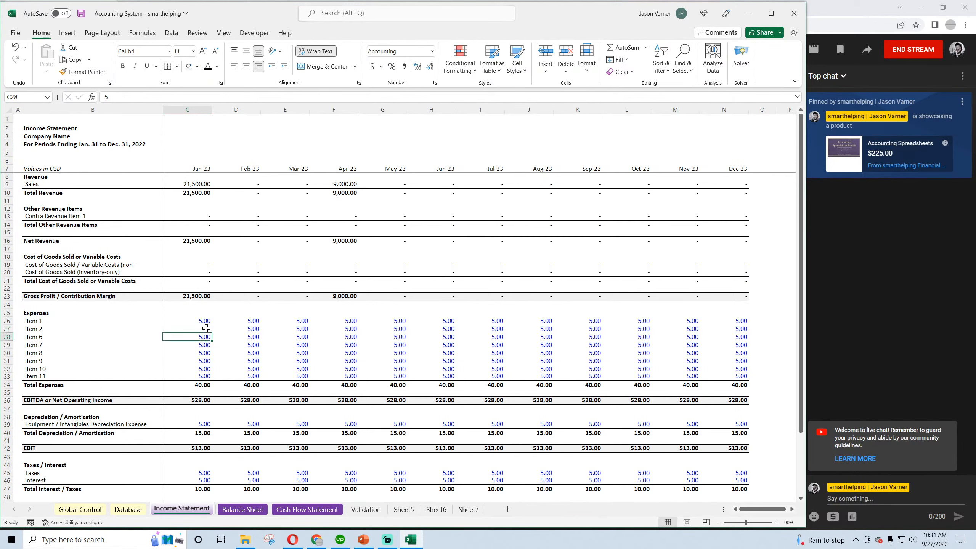
left_click(206, 328)
left_click_drag(211, 332, 736, 375)
left_click(414, 353)
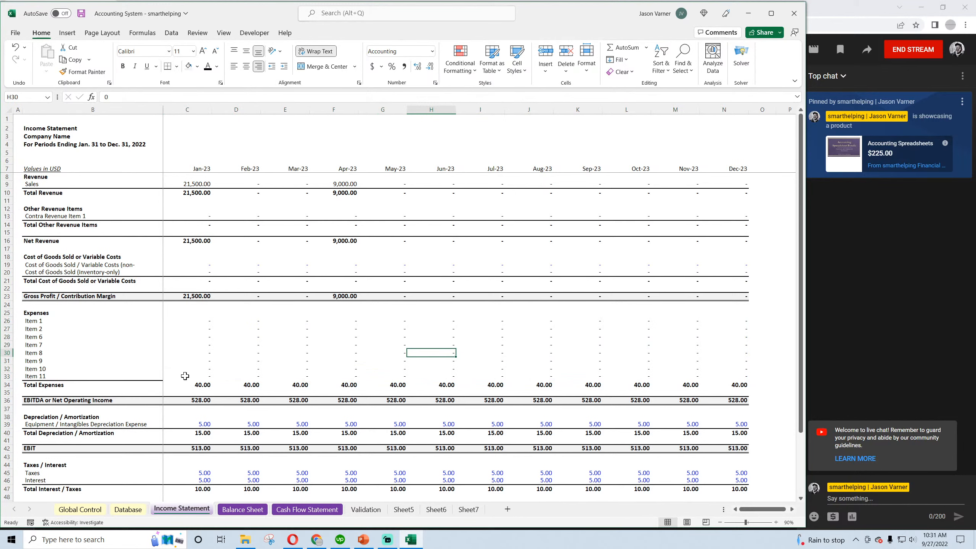
Apply a thick bottom border to the last expense row, Item 11, from Jan-23 to Dec-23
left_click_drag(185, 376, 703, 373)
left_click(177, 66)
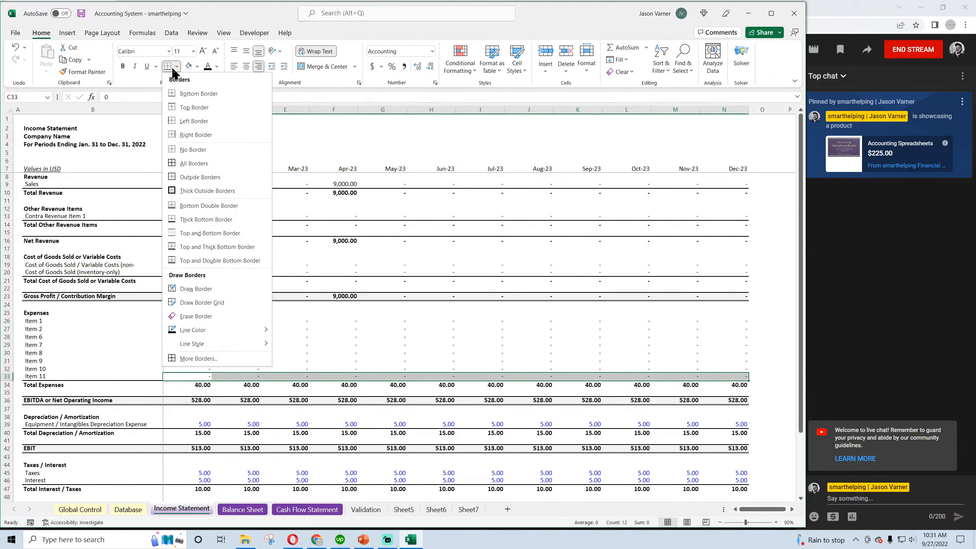
left_click(203, 219)
left_click(217, 337)
Calculate Jan-23 Total Expenses with =SUM(C26:C33), fill it through Dec-23, and save the workbook
left_click(203, 385)
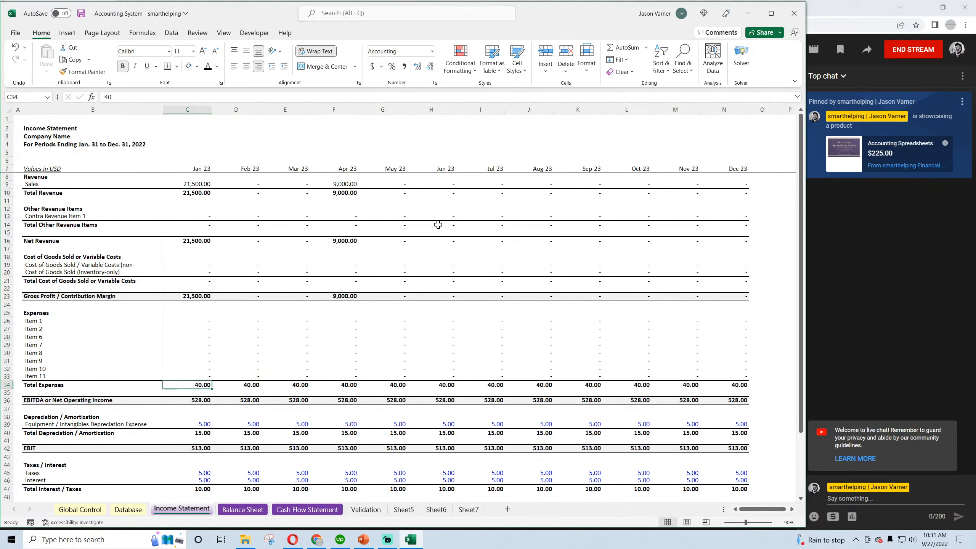
left_click(620, 48)
left_click(620, 47)
left_click_drag(212, 389, 747, 387)
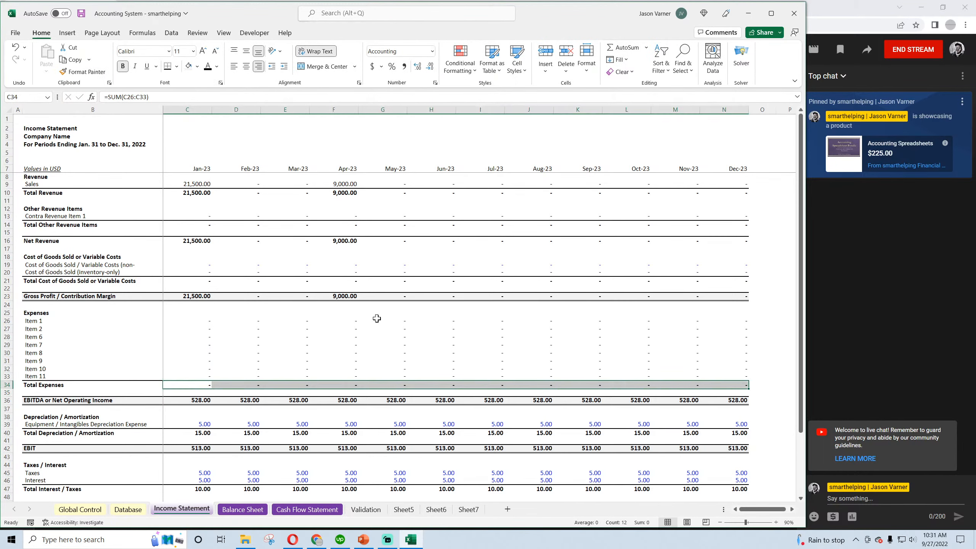
left_click(81, 14)
left_click(265, 345)
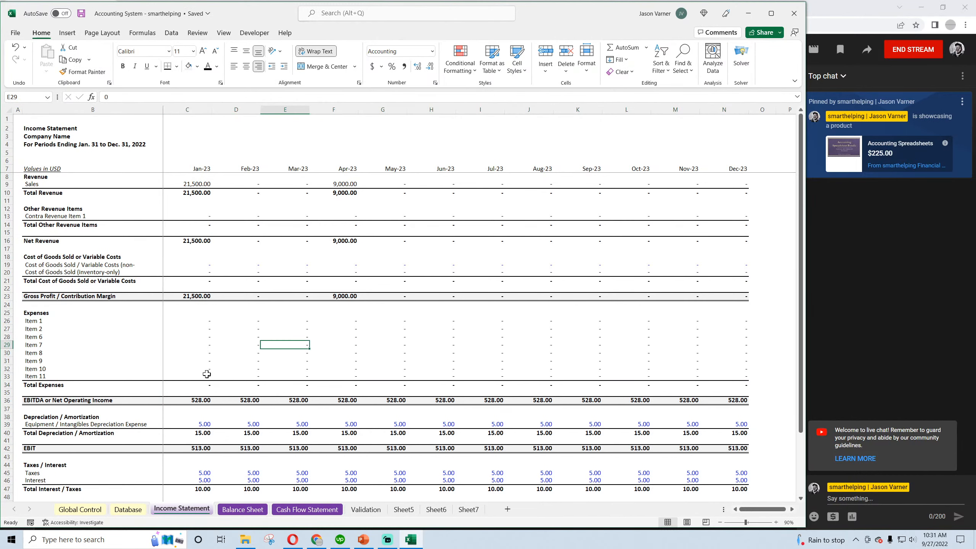
Calculate Jan-23 EBITDA or Net Operating Income with =C23-C34 and fill the formula through Dec-23
left_click(202, 400)
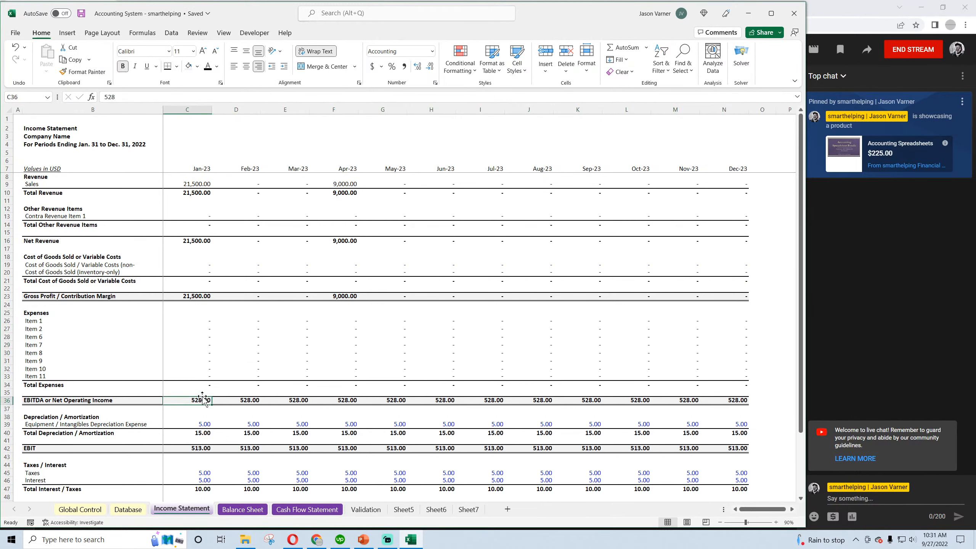
type("=")
left_click(194, 297)
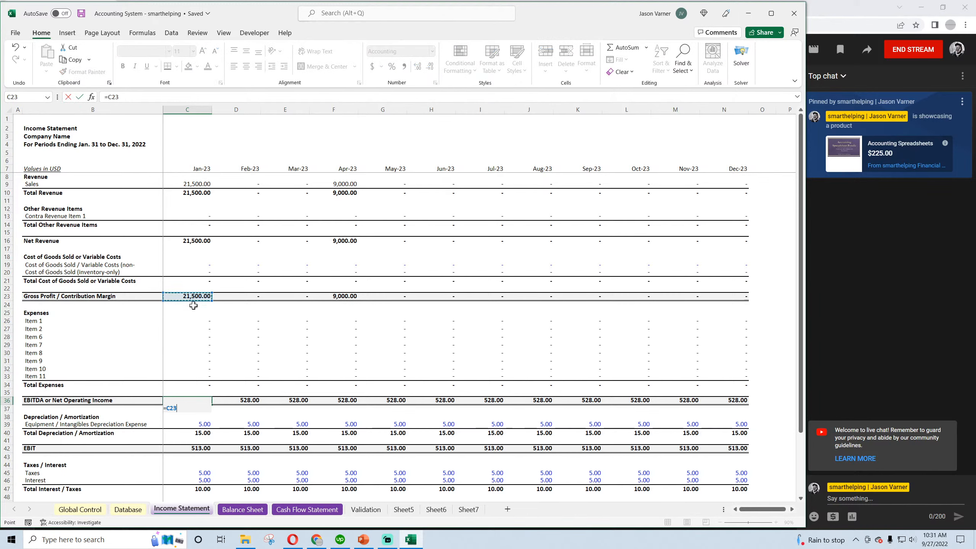
type("-")
left_click(193, 385)
key("Return")
left_click_drag(211, 404, 740, 409)
Set Equipment / Intangibles Depreciation Expense to 0 for Jan-23 through Dec-23
left_click(196, 431)
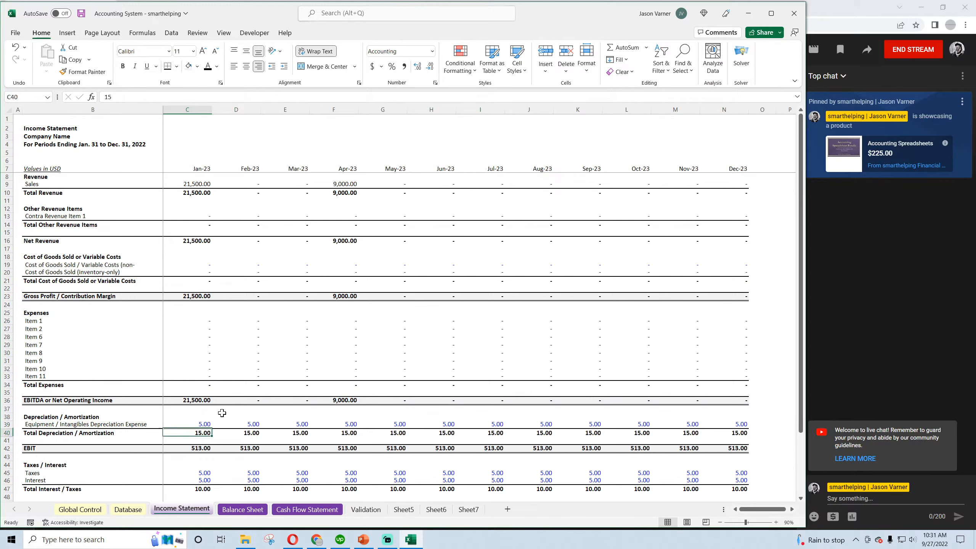
left_click(222, 412)
left_click(204, 425)
type("0")
key("Return")
left_click(205, 425)
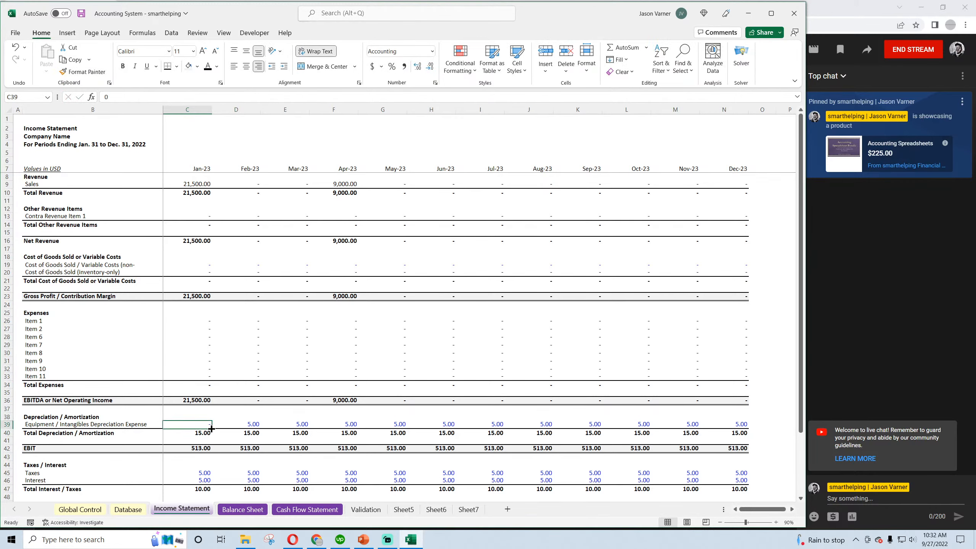
left_click_drag(212, 427, 742, 425)
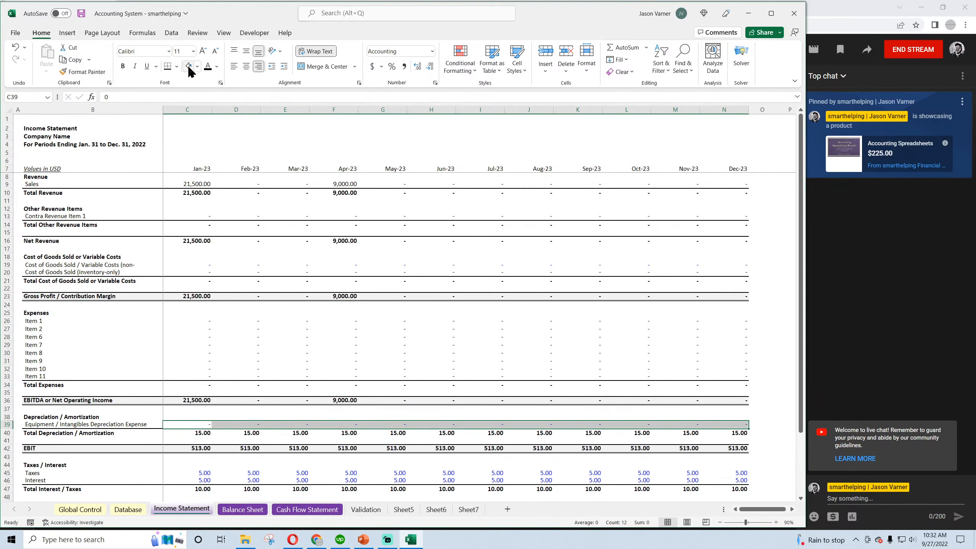
Link Jan-23 Total Depreciation / Amortization to the depreciation expense with =C39 and fill it through Dec-23
left_click(198, 433)
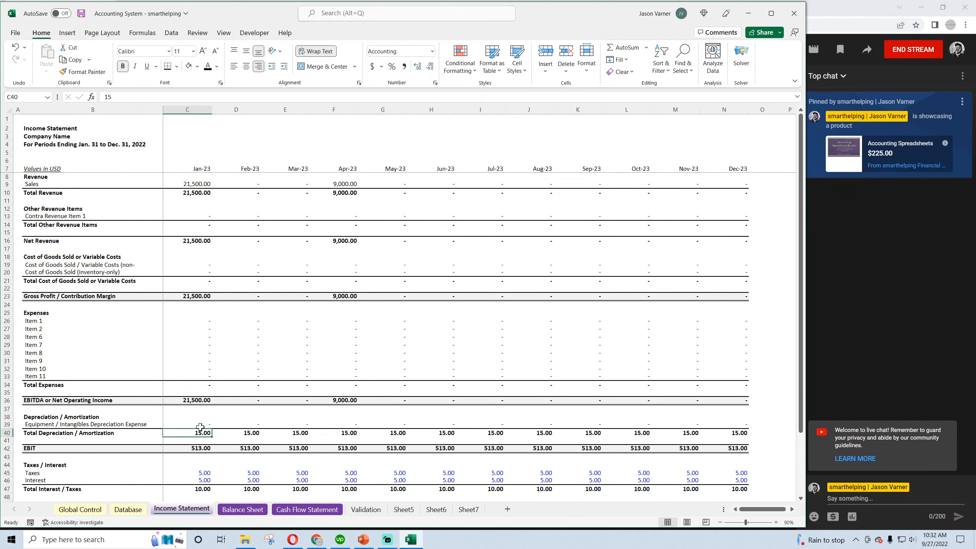
type("=")
left_click(200, 425)
key("Return")
left_click(202, 432)
left_click_drag(211, 437, 728, 440)
Calculate Jan-23 EBIT with =C36-C40 and fill the formula through Dec-23
left_click(196, 448)
type("=")
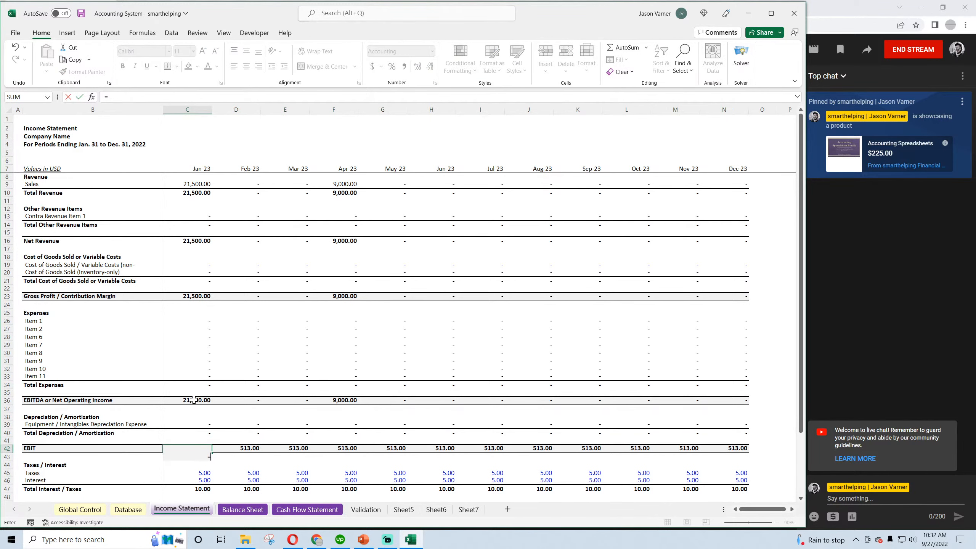
left_click(194, 400)
type("-")
left_click(198, 433)
key("Return")
left_click(211, 451)
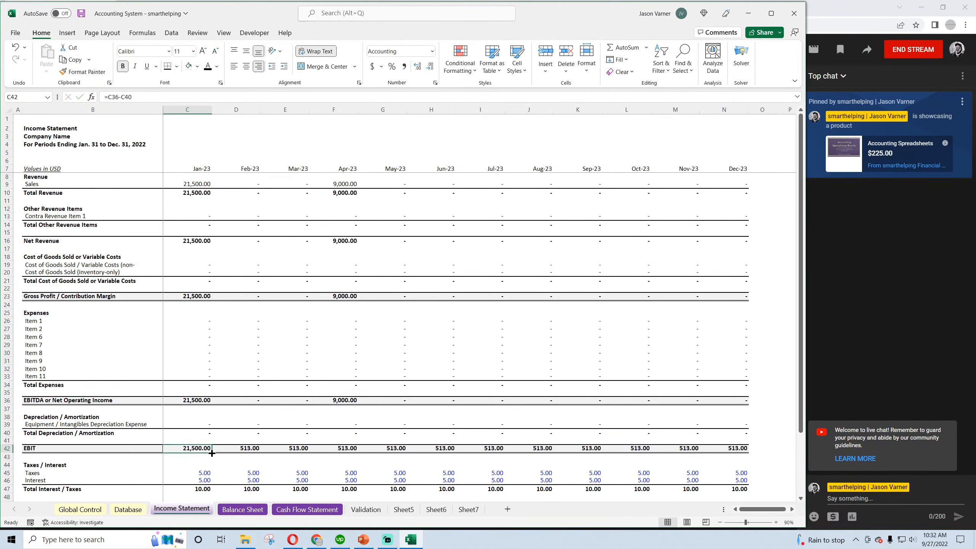
left_click_drag(212, 453, 727, 452)
Set the Taxes and Interest rows to 0 for Jan-23 through Dec-23
left_click(207, 473)
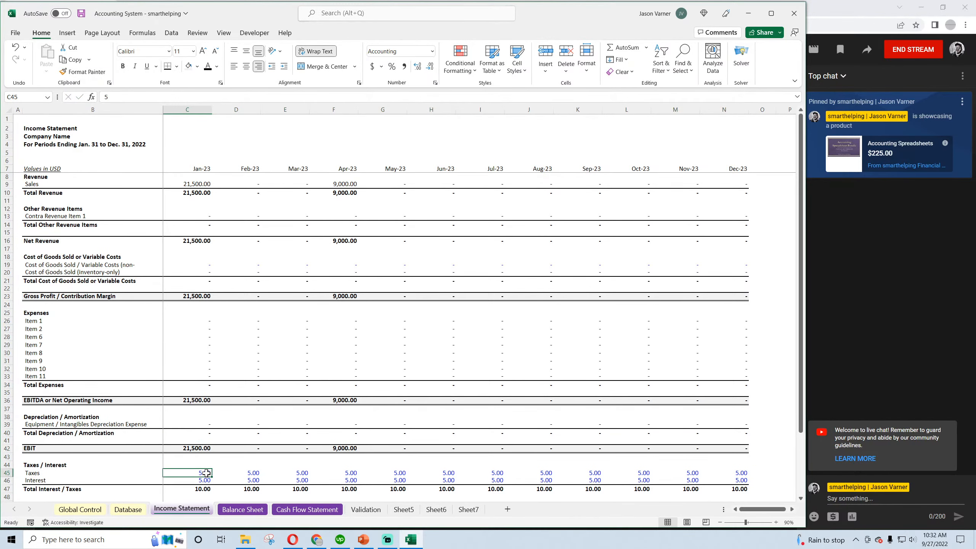
type("0")
key("Return")
type("0")
key("Return")
scroll(213, 436, "down", 4)
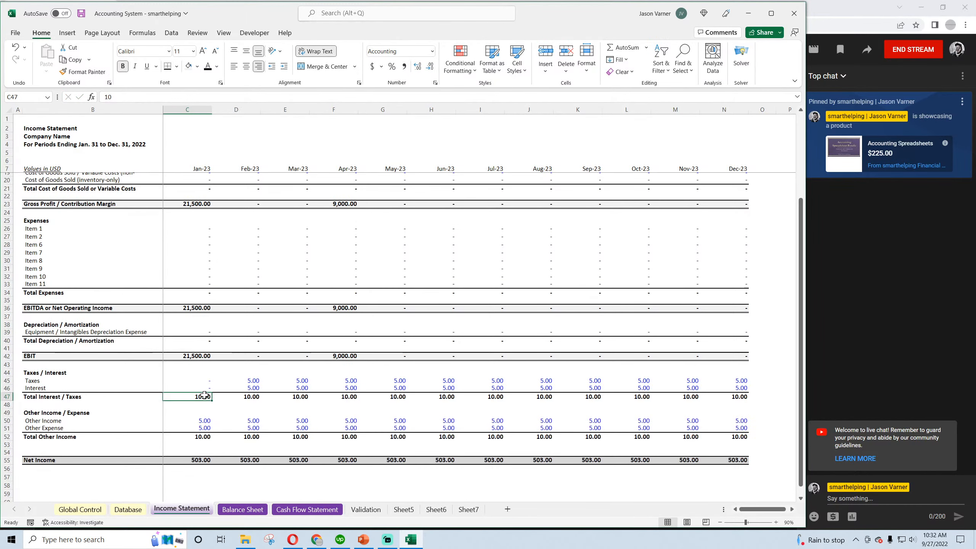
left_click_drag(202, 381, 716, 386)
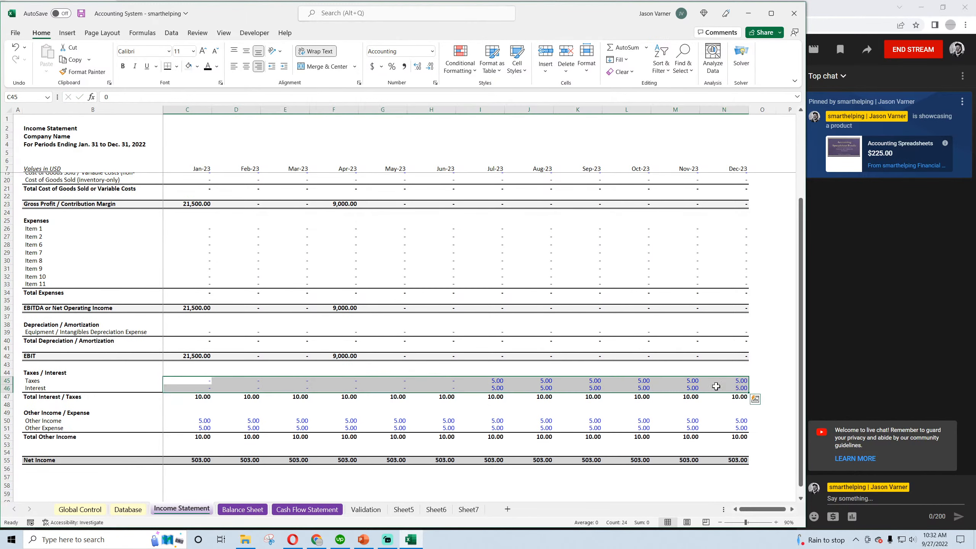
Calculate Jan-23 Total Interest / Taxes with =SUM(C45:C46) and fill the formula through Dec-23
left_click(194, 396)
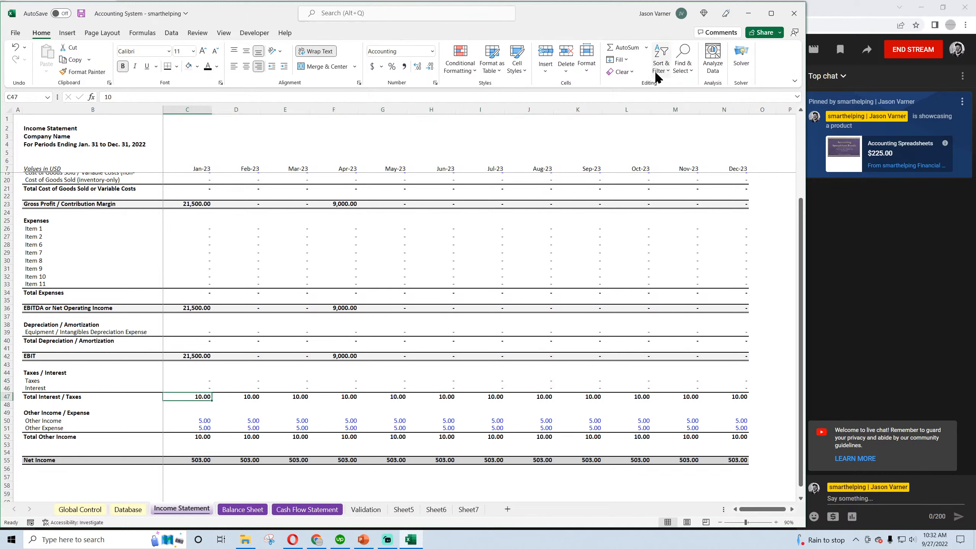
left_click(621, 47)
left_click(621, 47)
left_click_drag(212, 400, 732, 403)
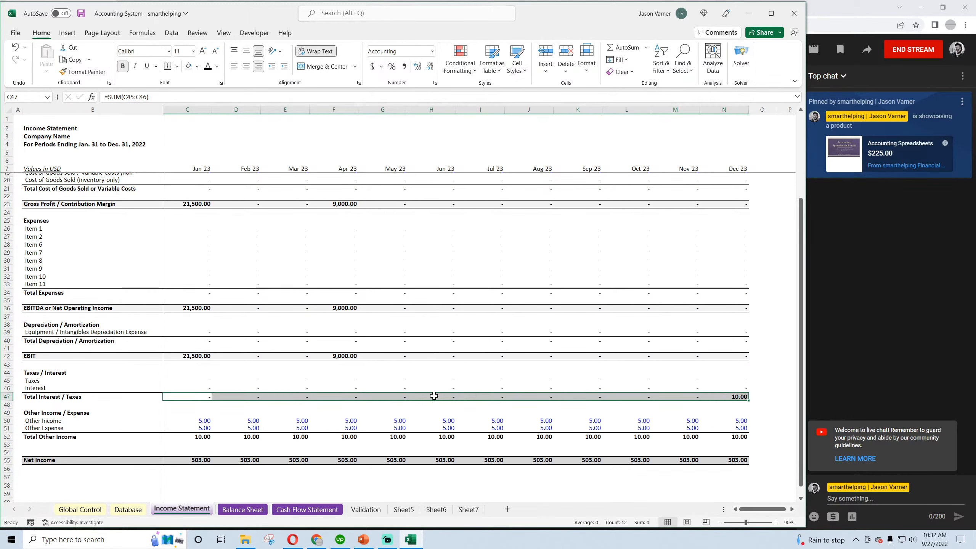
Set the Other Income and Other Expense rows to 0 for Jan-23 through Dec-23
left_click(191, 418)
type("0")
key("Return")
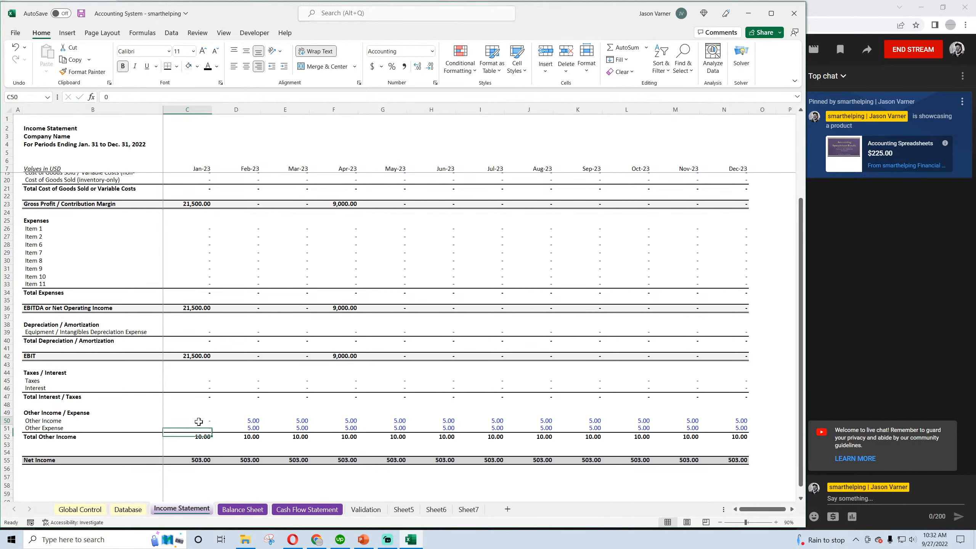
left_click_drag(199, 422, 742, 431)
Calculate Jan-23 Total Other Income with =SUM(C50:C51) and fill the formula through Dec-23
left_click(188, 437)
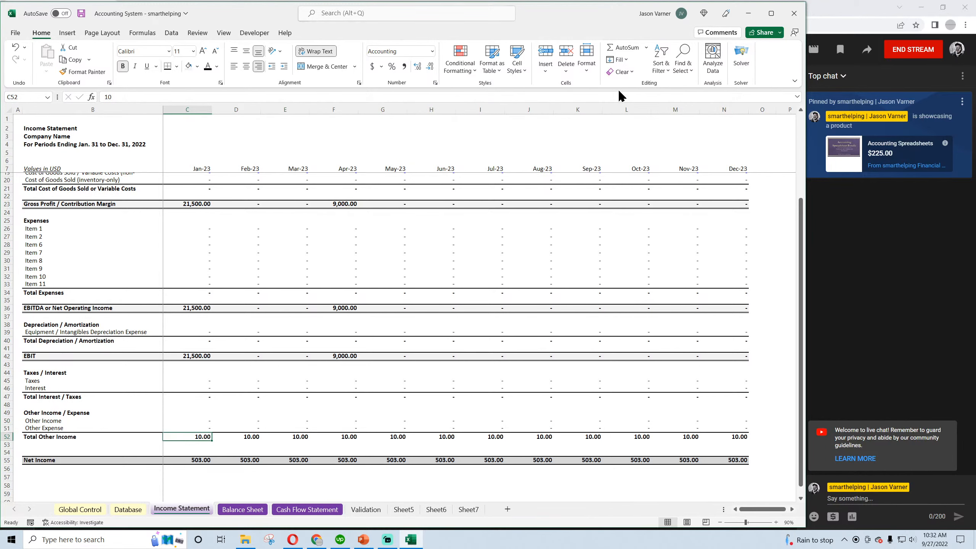
left_click(620, 49)
key("Return")
left_click(205, 440)
left_click_drag(211, 441, 739, 438)
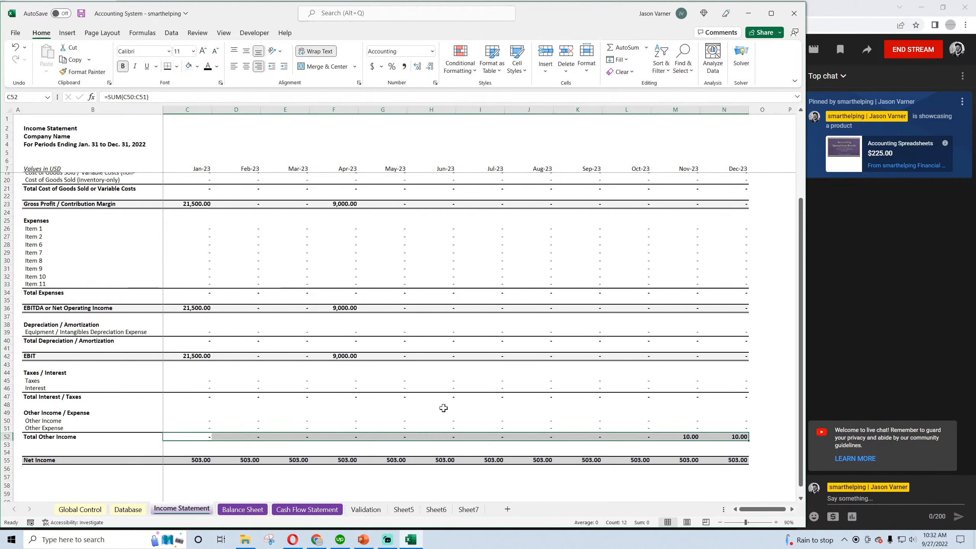
Calculate Jan-23 Net Income with =C42-C47-C52, fill it through Dec-23, and save the workbook
left_click(200, 459)
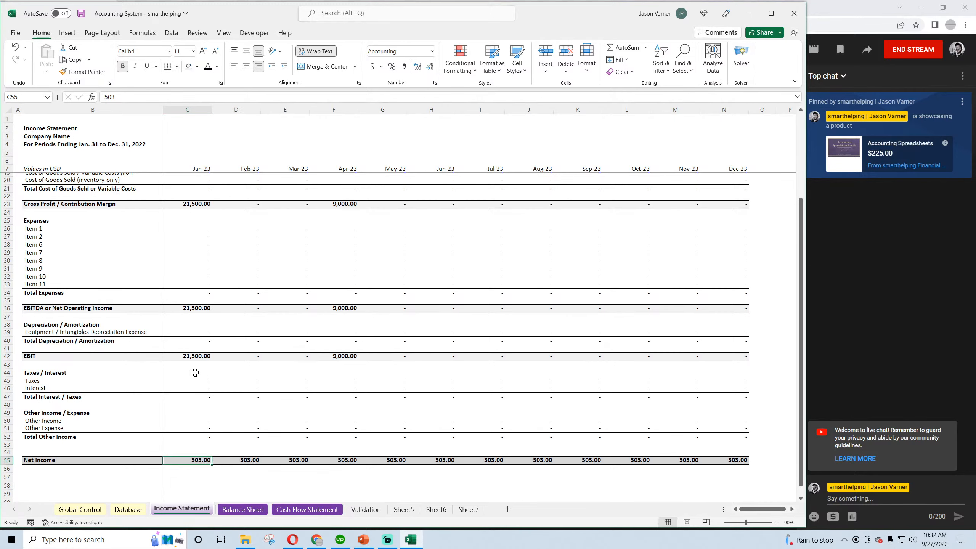
type("=")
left_click(195, 356)
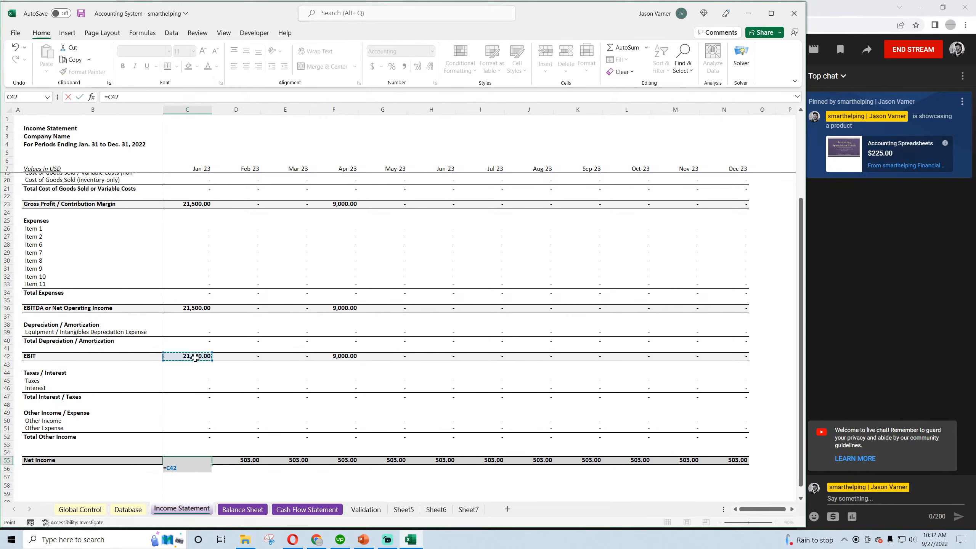
type("-")
left_click(191, 396)
type("-")
left_click(196, 438)
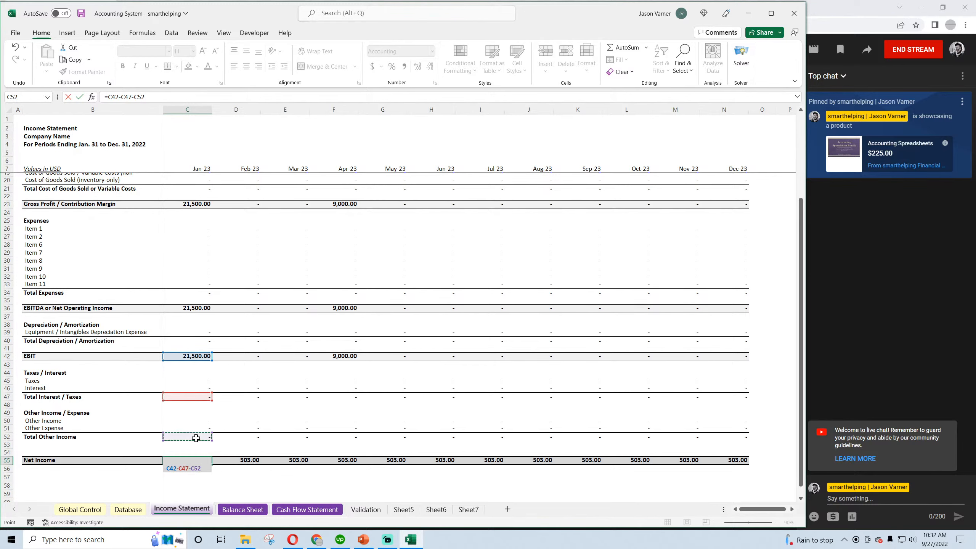
key("ctrl+Return")
left_click_drag(212, 464, 641, 476)
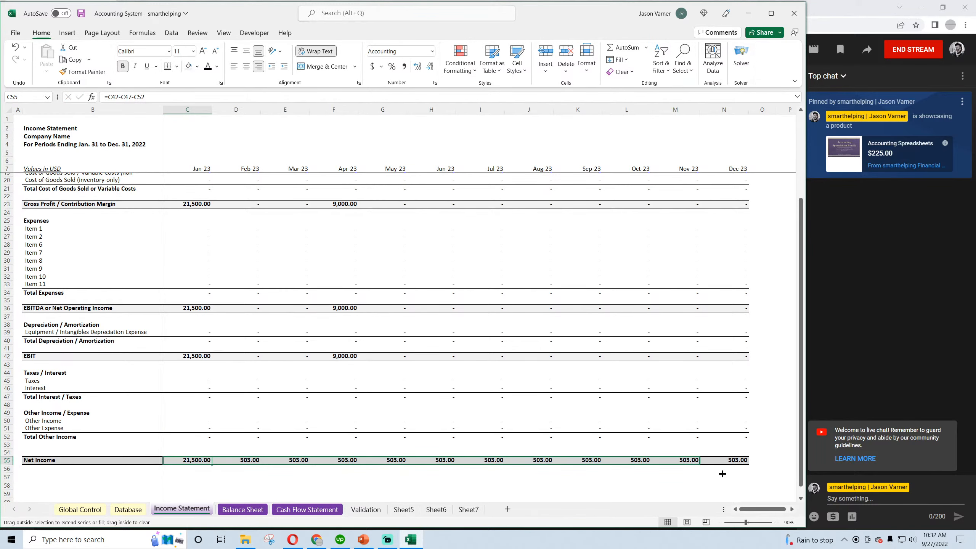
left_click_drag(722, 473, 722, 474)
left_click(286, 478)
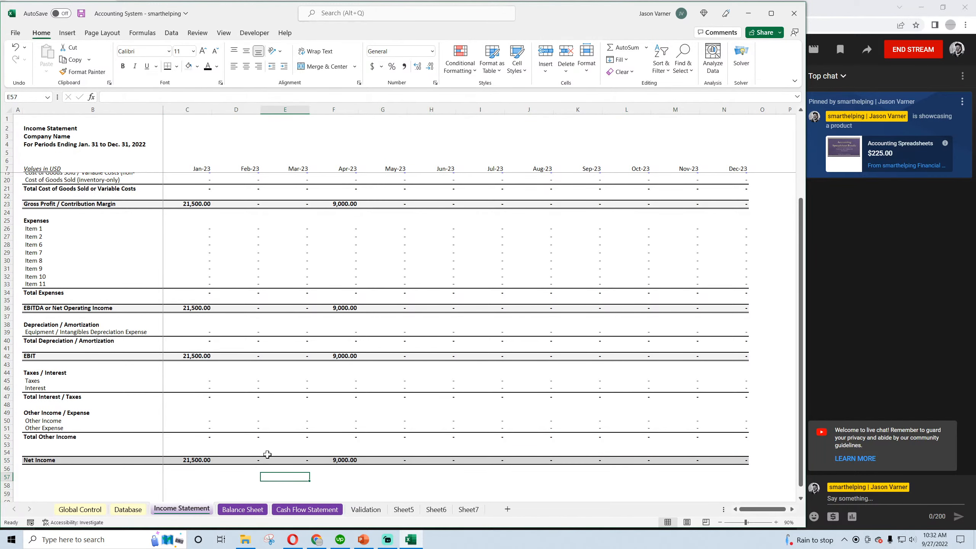
scroll(265, 449, "up", 4)
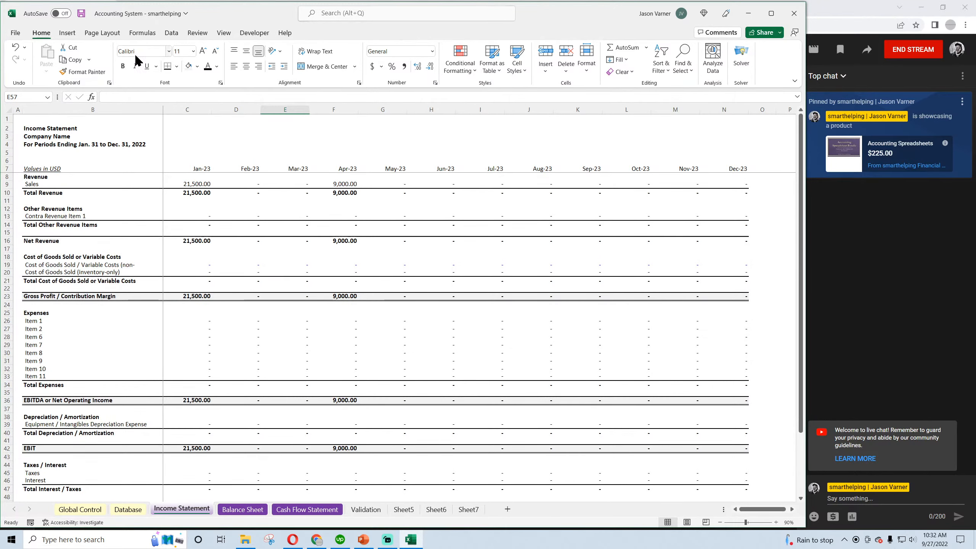
left_click(81, 13)
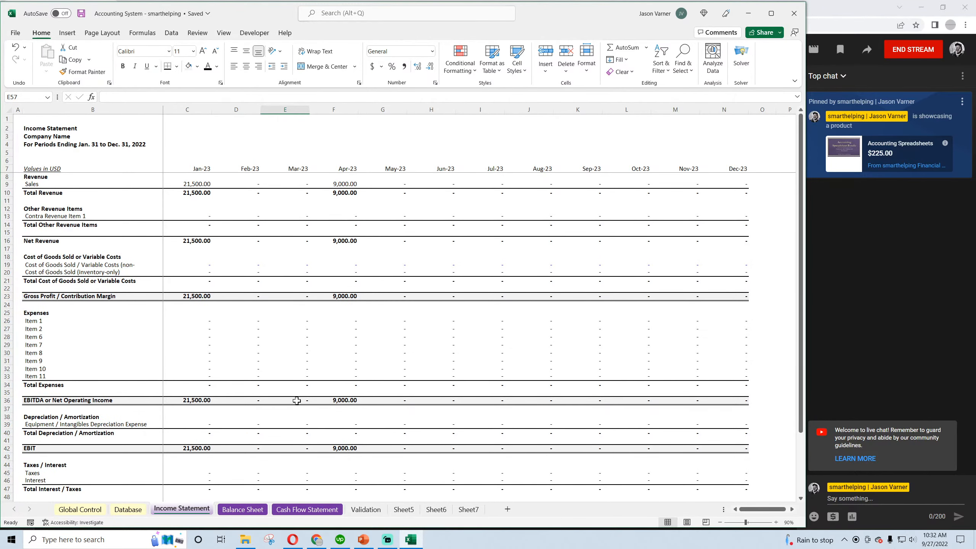
Add a new worksheet and enter BRB - BATHROOM in a merged and centered block spanning B5:P27
left_click(507, 509)
left_click_drag(57, 155, 495, 352)
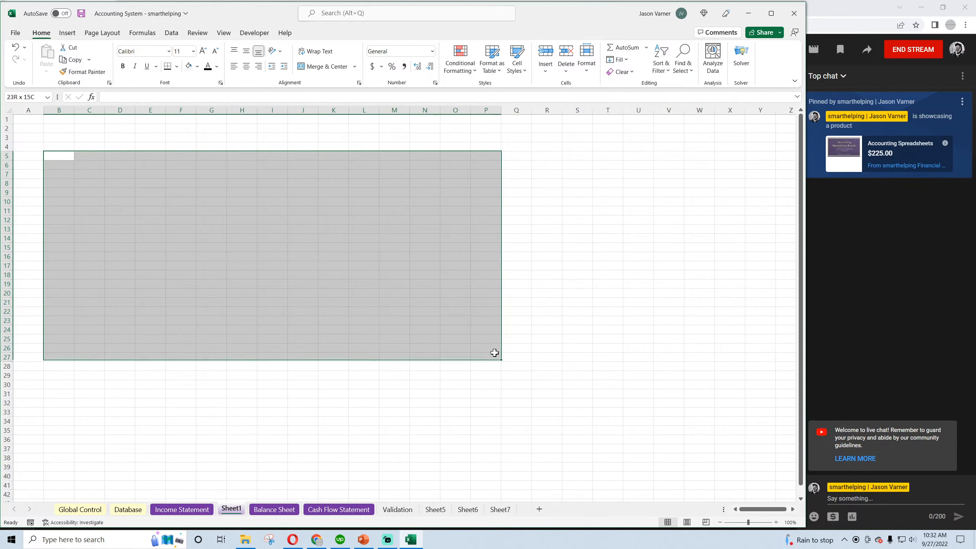
left_click(326, 66)
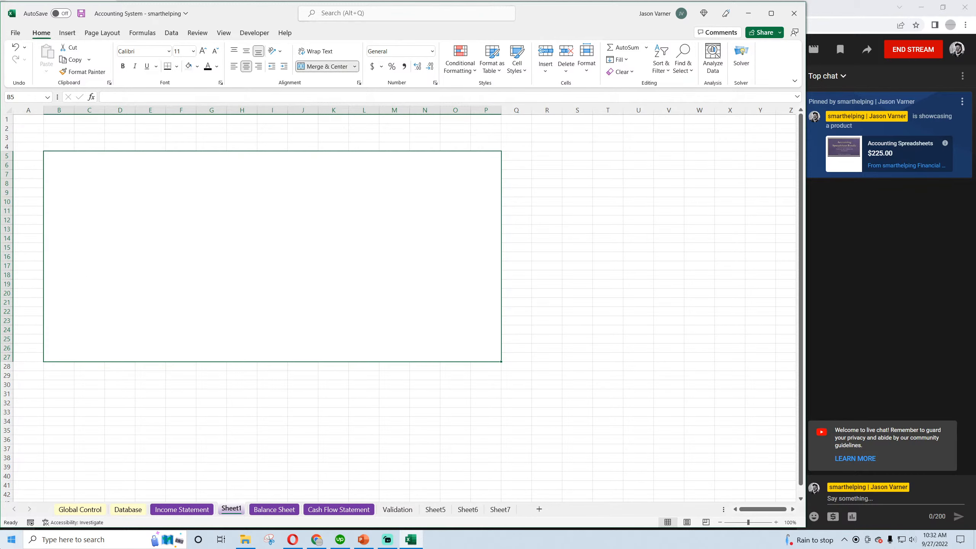
type("BRB - BATHROO")
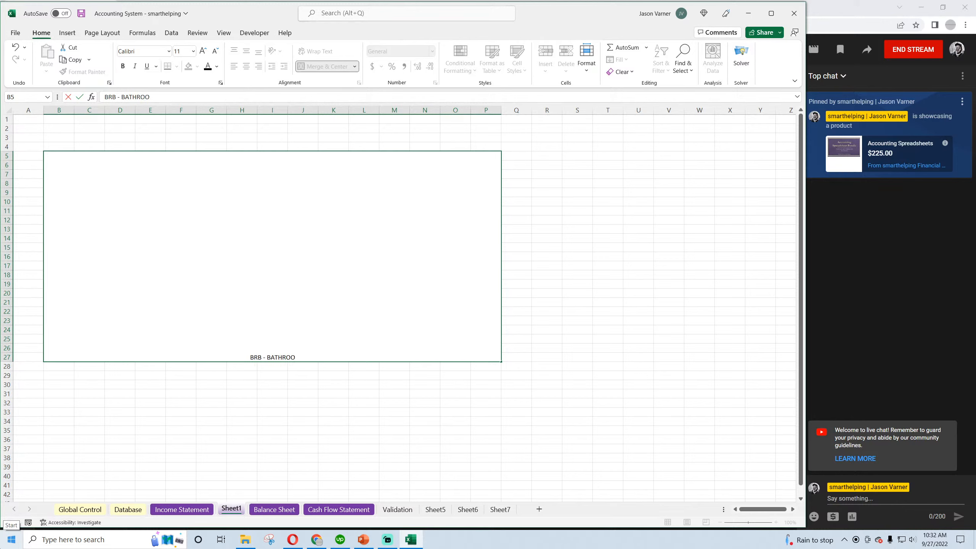
type("M")
key("Return")
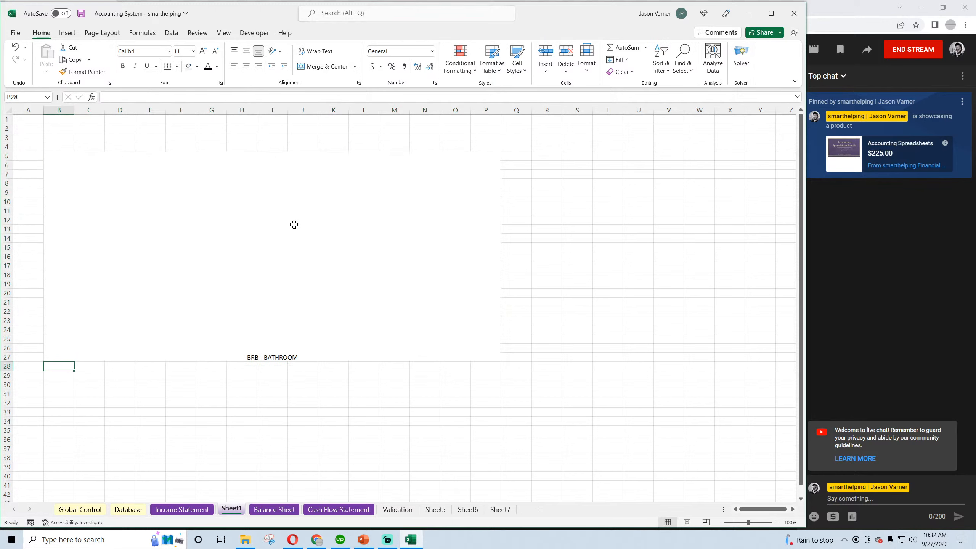
Format the BRB - BATHROOM block with vertical centering, font size 36 and a yellow fill
left_click(294, 224)
left_click(246, 52)
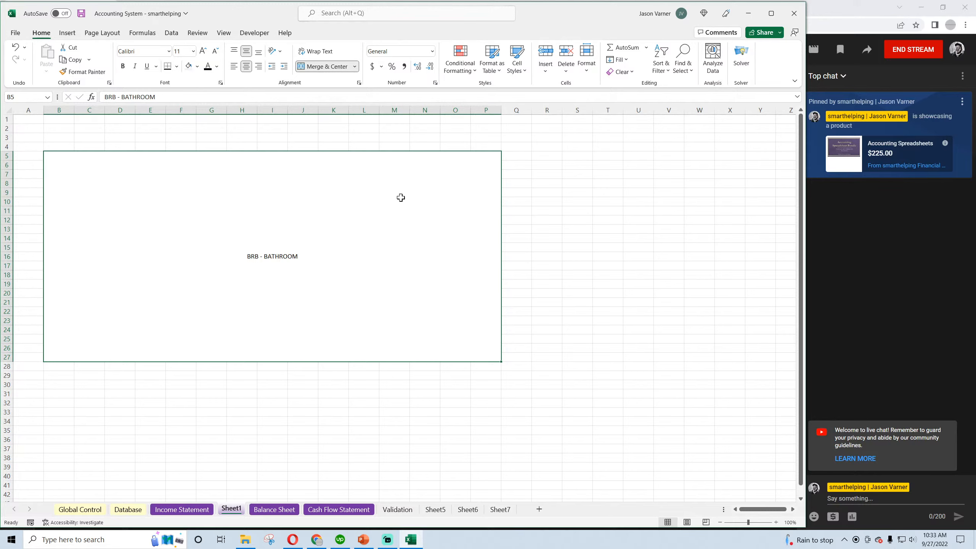
left_click(193, 52)
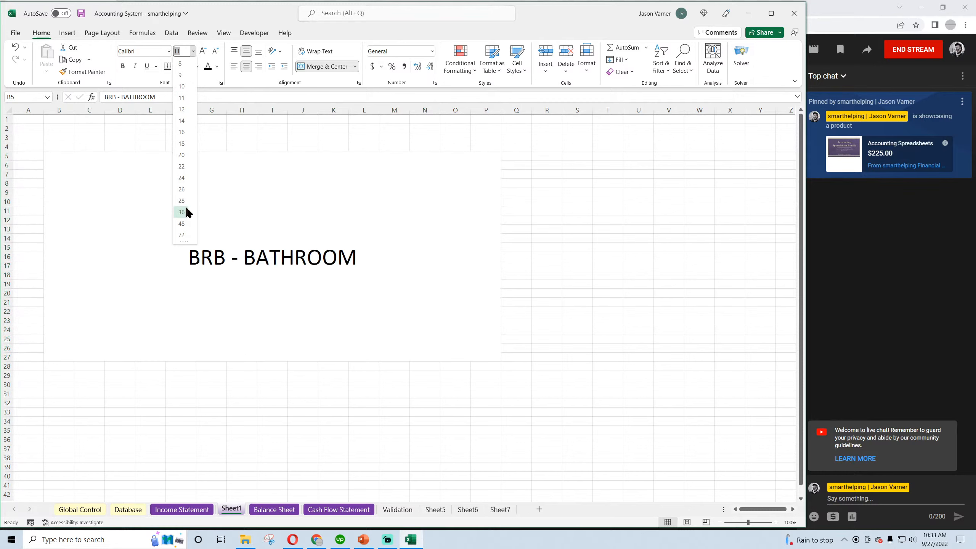
left_click(185, 205)
left_click(198, 66)
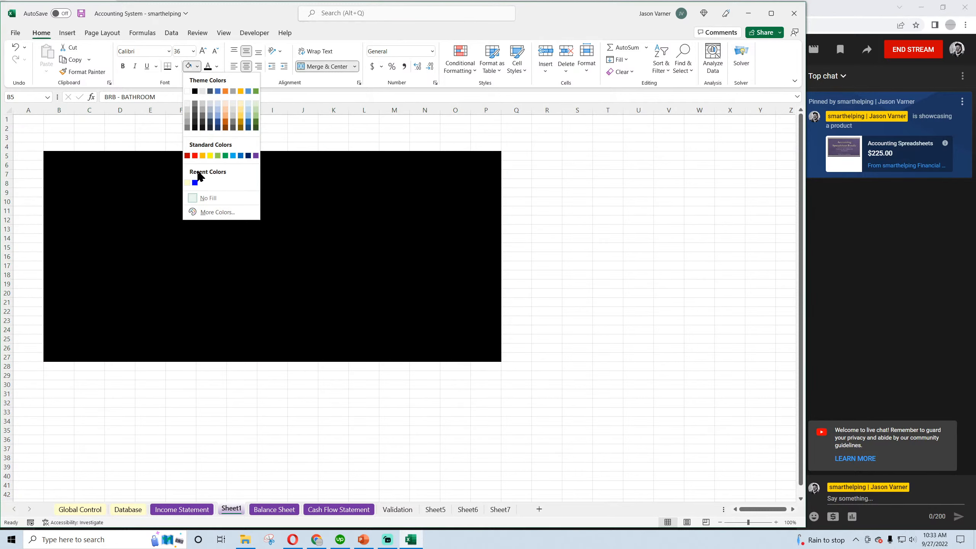
left_click(208, 156)
left_click_drag(638, 320, 611, 310)
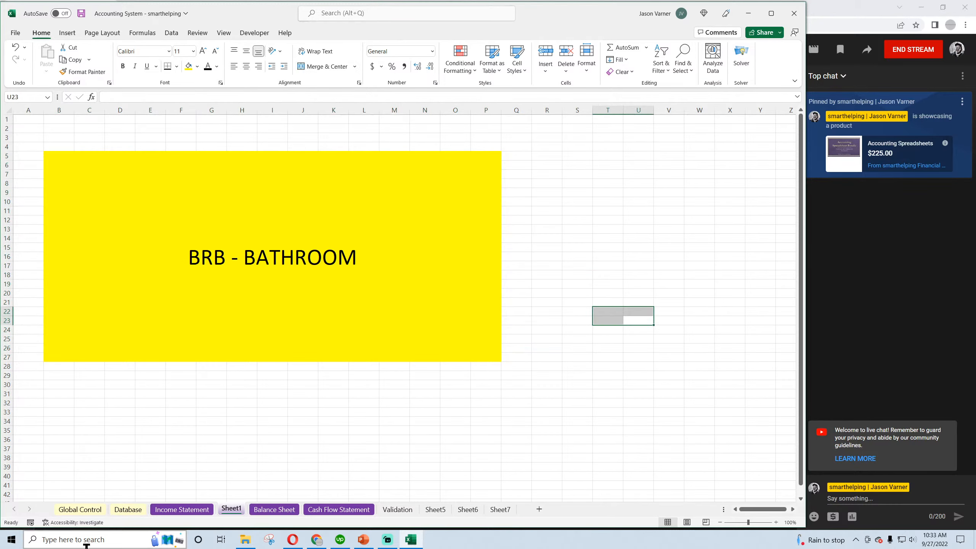
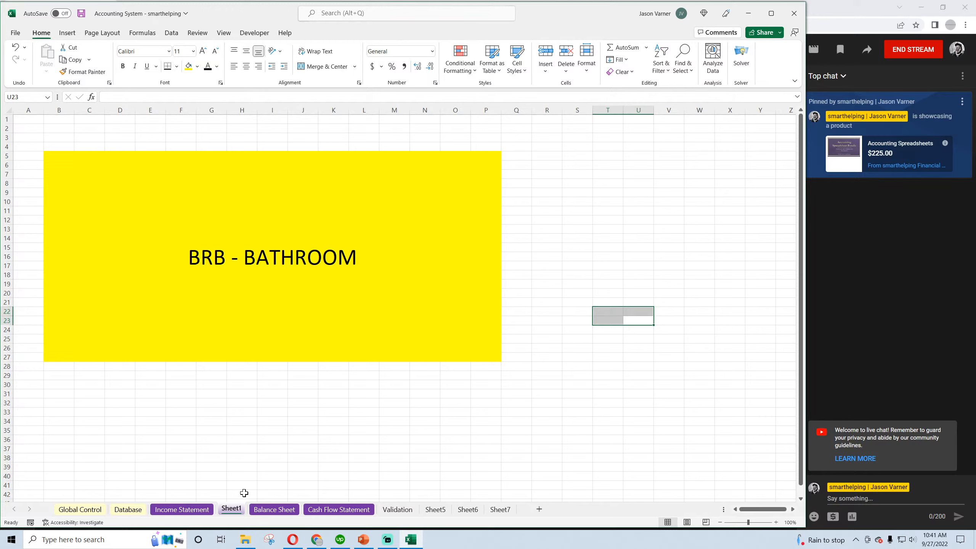
Delete the BRB - BATHROOM break-notice sheet and save the workbook
right_click(233, 508)
left_click(263, 388)
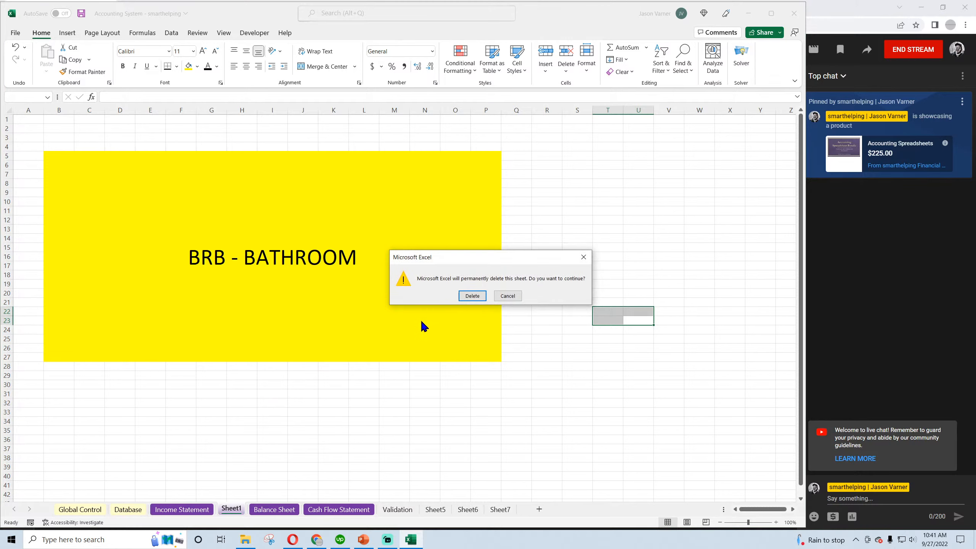
key("Return")
left_click(344, 386)
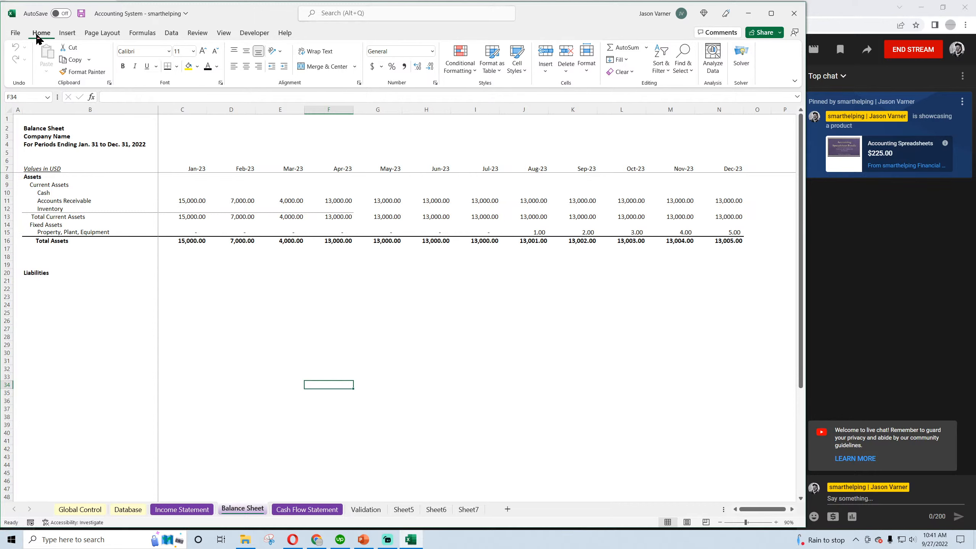
left_click(81, 13)
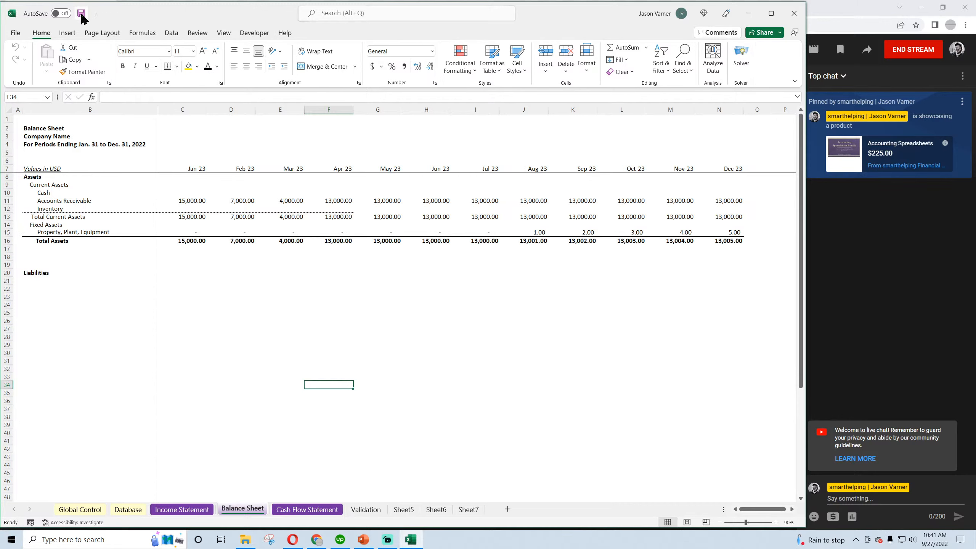
left_click(247, 288)
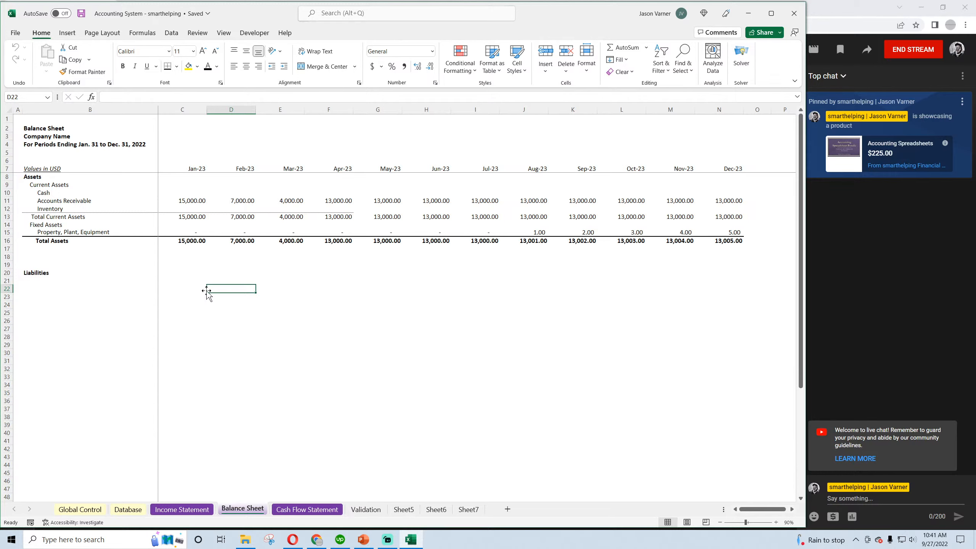
Examine the Balance Sheet's Accounts Receivable formula, the Database transactions, and the Cash Flow Statement's operating activity rows
left_click(194, 200)
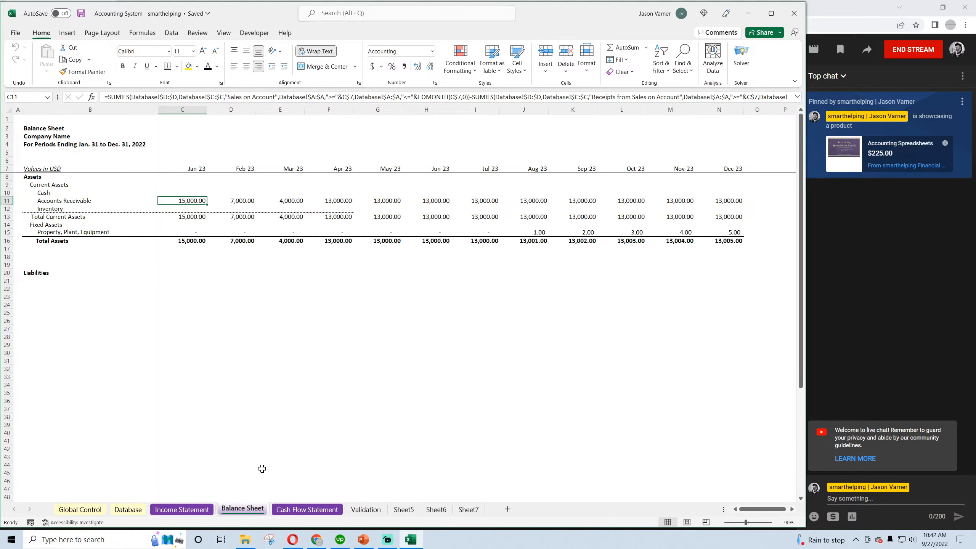
left_click(126, 511)
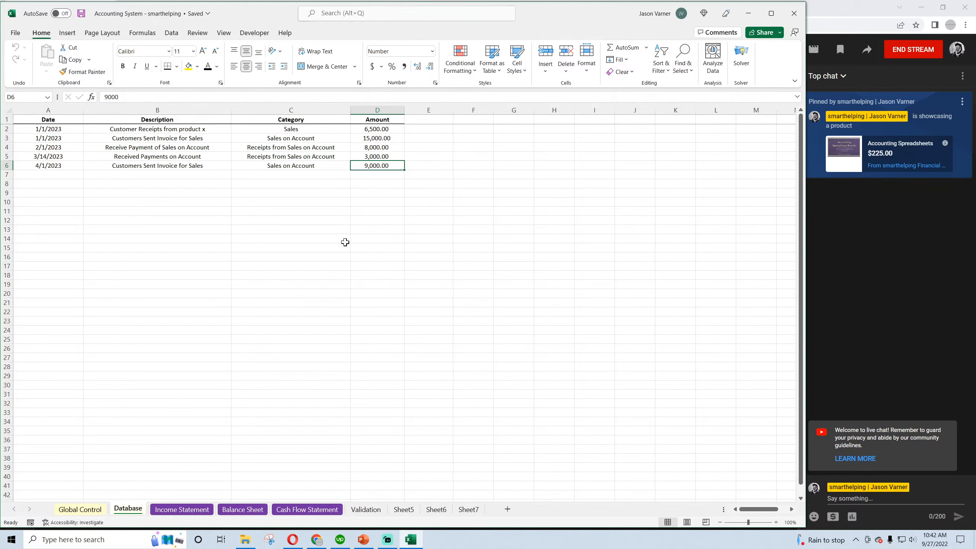
left_click(300, 510)
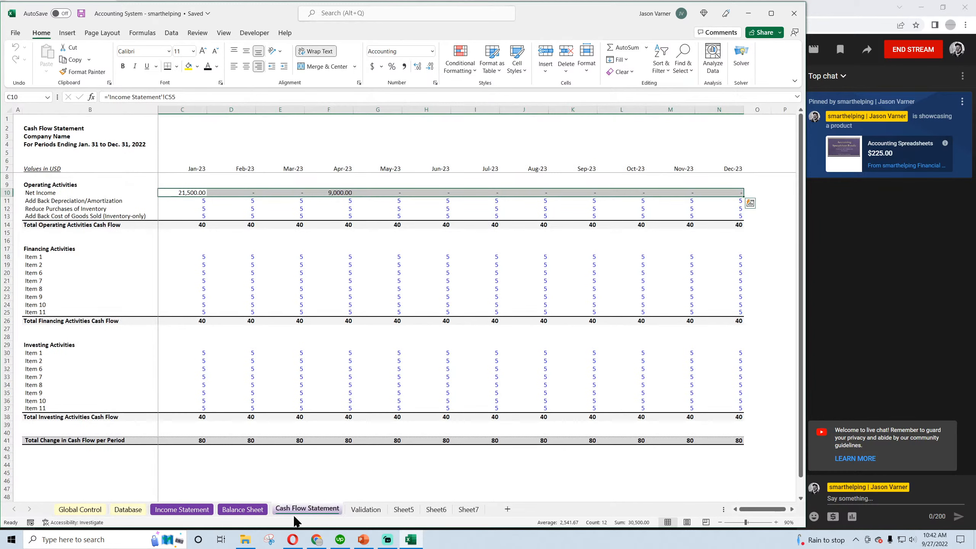
left_click(186, 190)
left_click(233, 192)
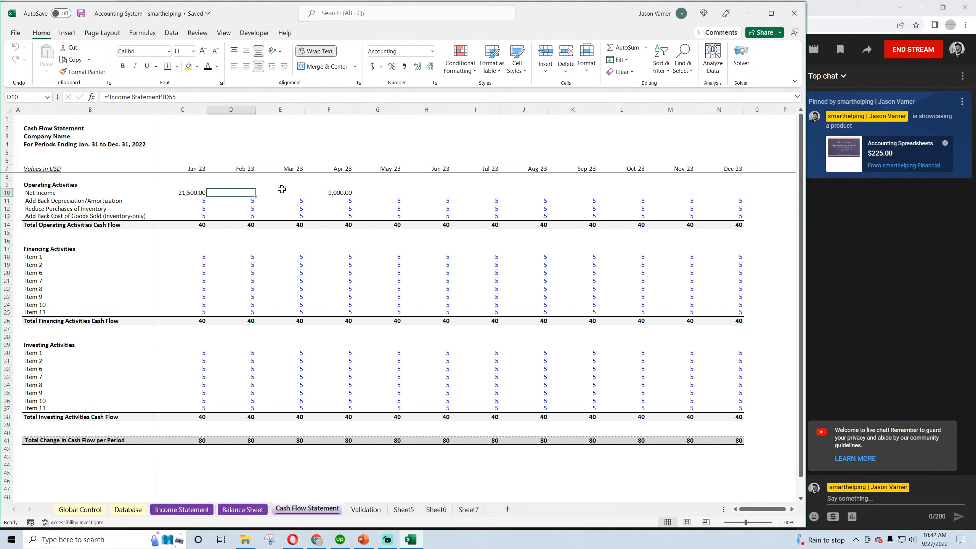
left_click(198, 201)
left_click(51, 203)
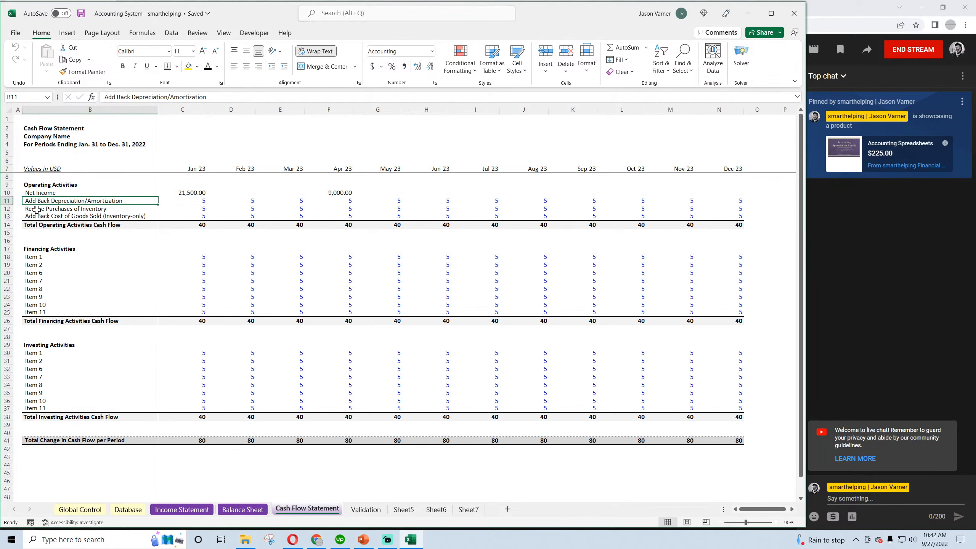
left_click(36, 210)
Insert a row above Add Back Depreciation/Amortization on the Cash Flow Statement and label it Reduce Sales on Account
left_click(7, 202)
right_click(6, 202)
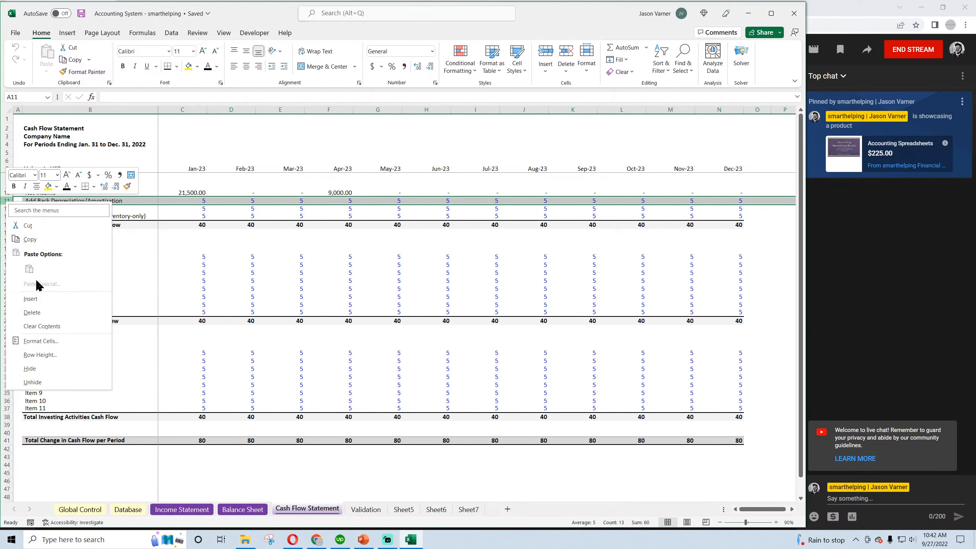
left_click(39, 300)
left_click(39, 200)
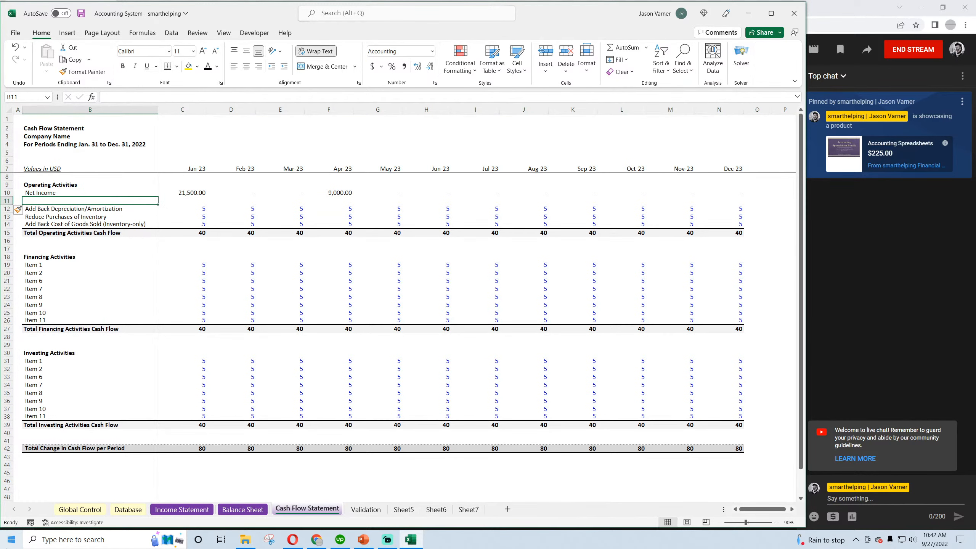
type("Red")
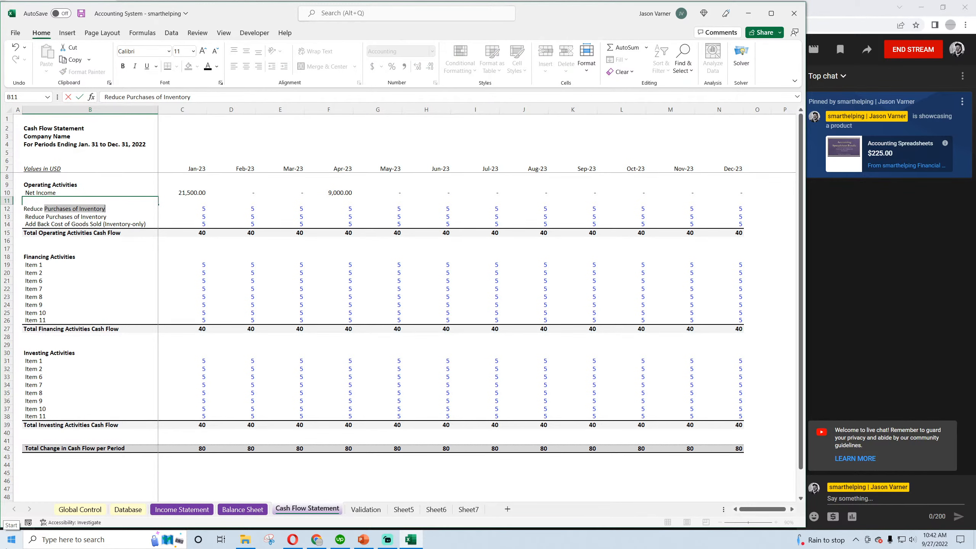
type("uce Account")
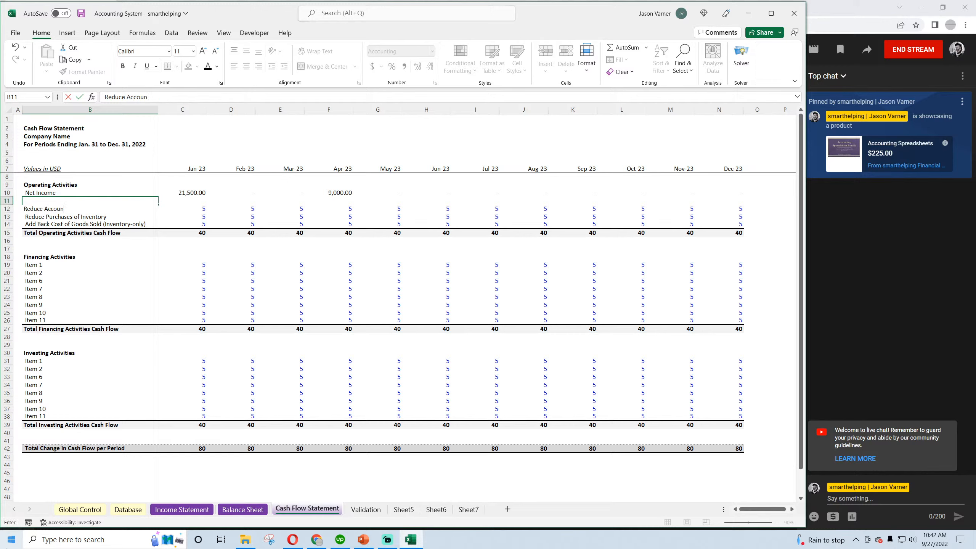
key("BackSpace")
key("BackSpace")
key("BackSpace")
key("BackSpace")
key("BackSpace")
type("nt")
key("Return")
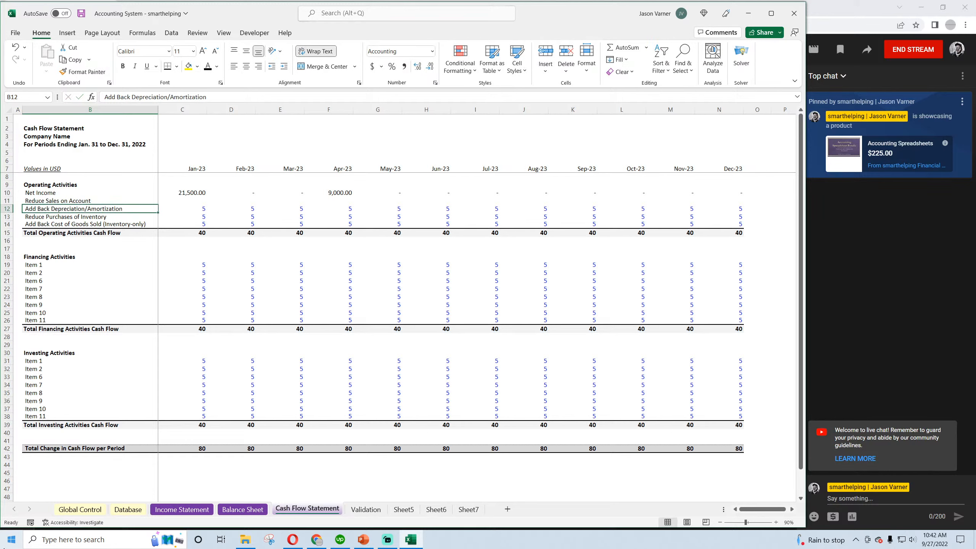
Copy the Jan-23 Net Income formula into the Reduce Sales on Account row
left_click(197, 196)
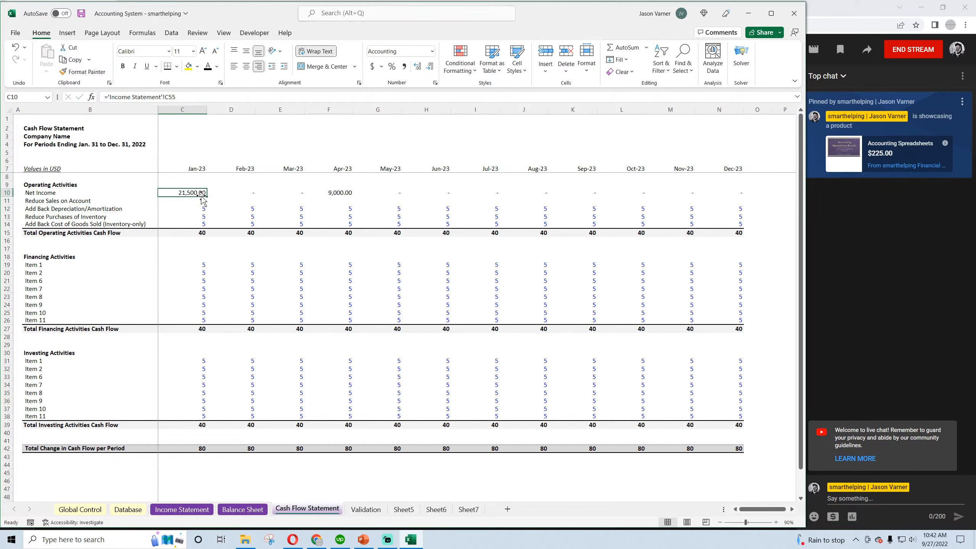
key("ctrl+c")
left_click(199, 201)
key("Return")
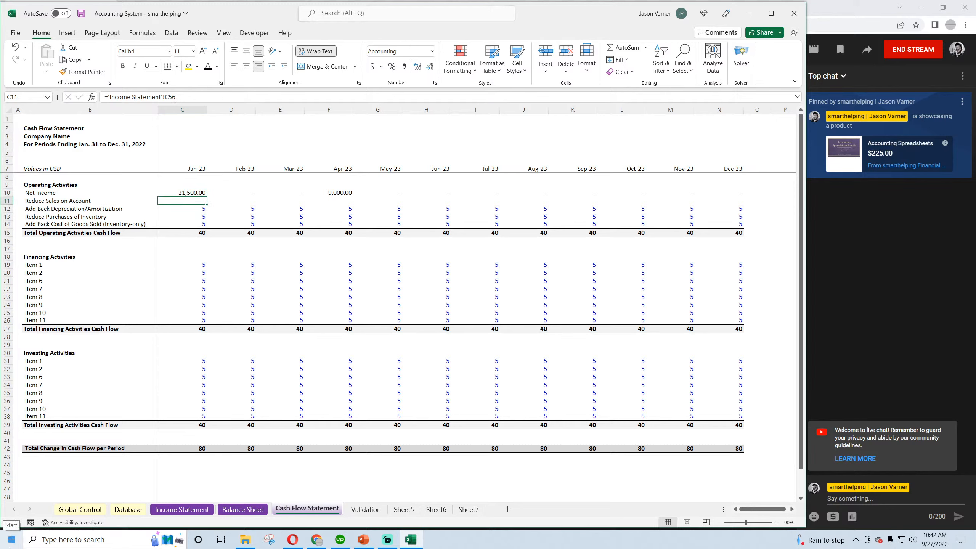
left_click(196, 192)
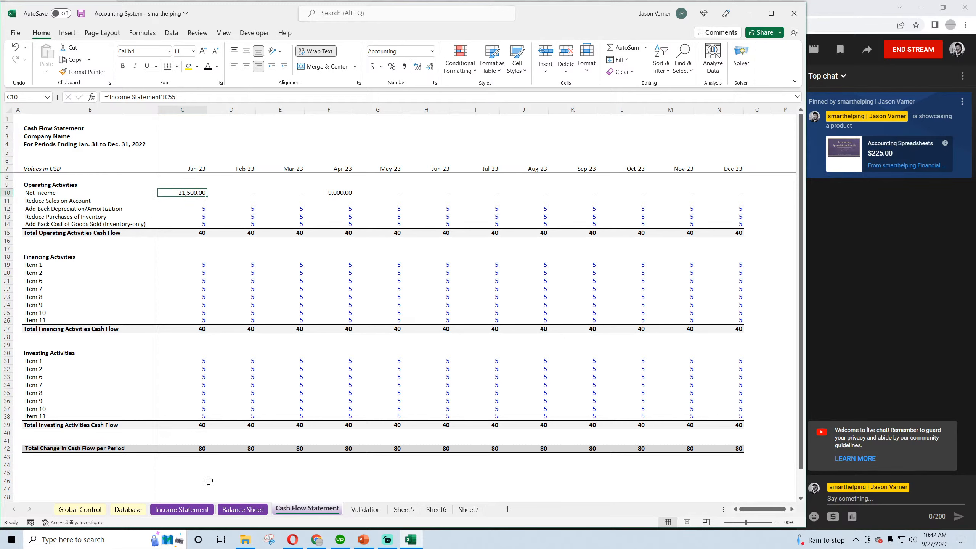
Copy the Receipts from Sales on Account SUMIFS portion of the Balance Sheet's Jan-23 Accounts Receivable formula
left_click(242, 509)
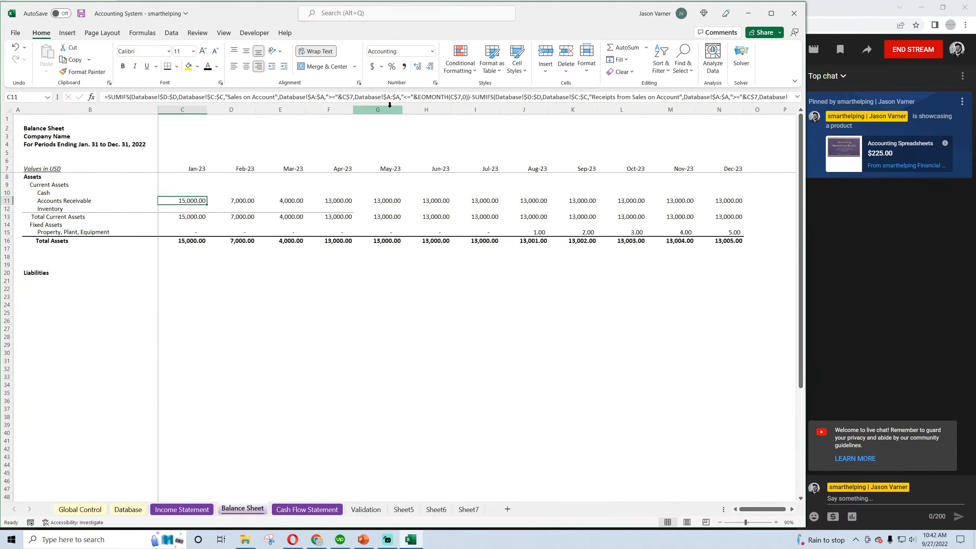
left_click(474, 96)
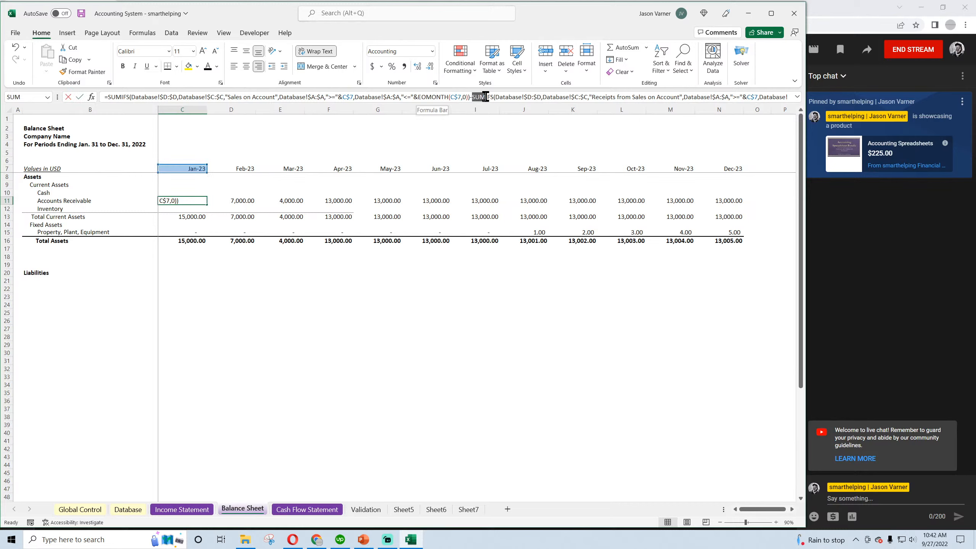
left_click_drag(472, 97, 370, 94)
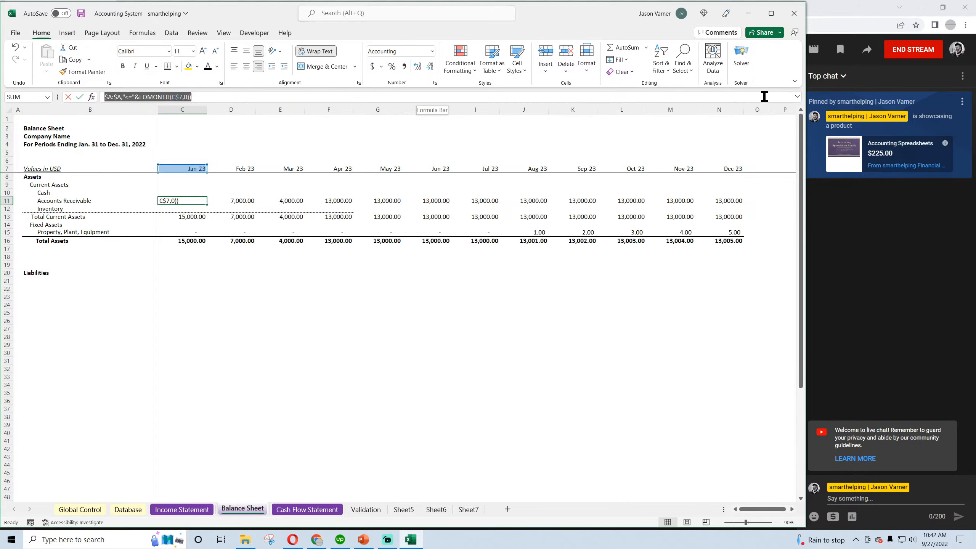
right_click(172, 96)
left_click(196, 118)
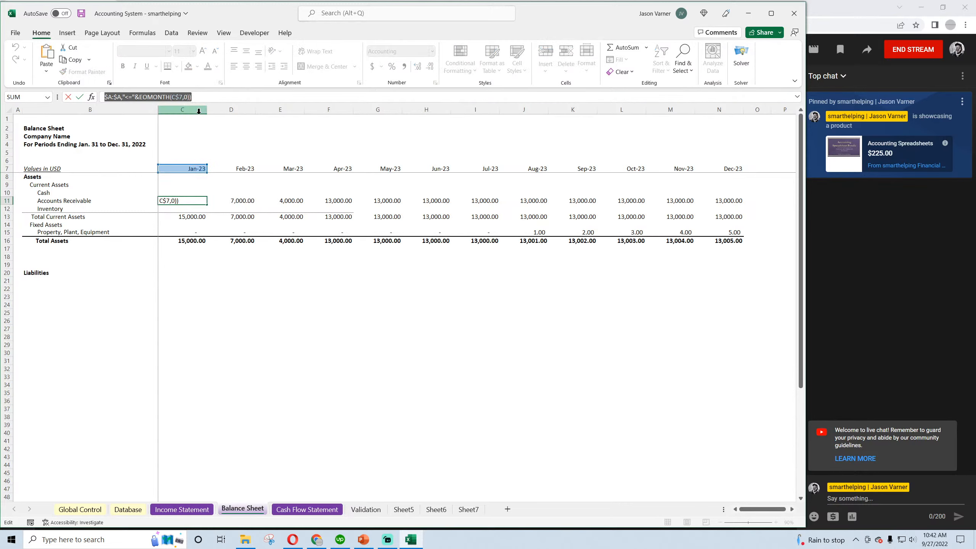
key("Return")
Change the Cash Flow Statement label Reduce Sales on Account to Less Sales on Account
left_click(300, 510)
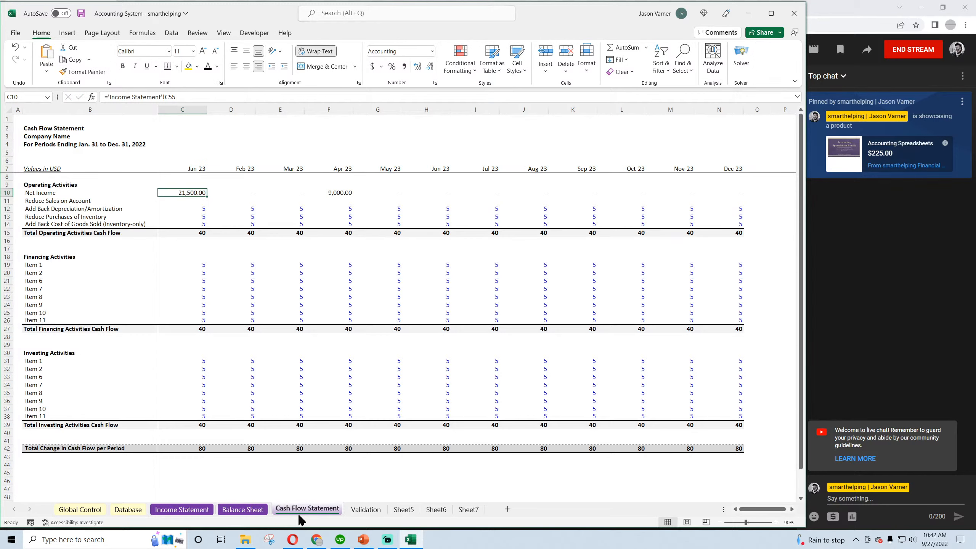
left_click(64, 200)
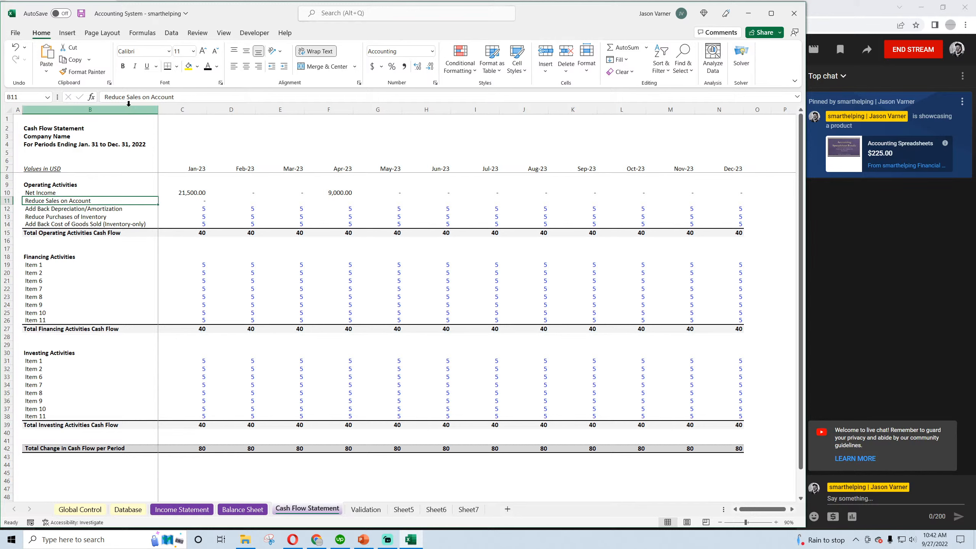
left_click_drag(125, 98, 7, 118)
type("Less")
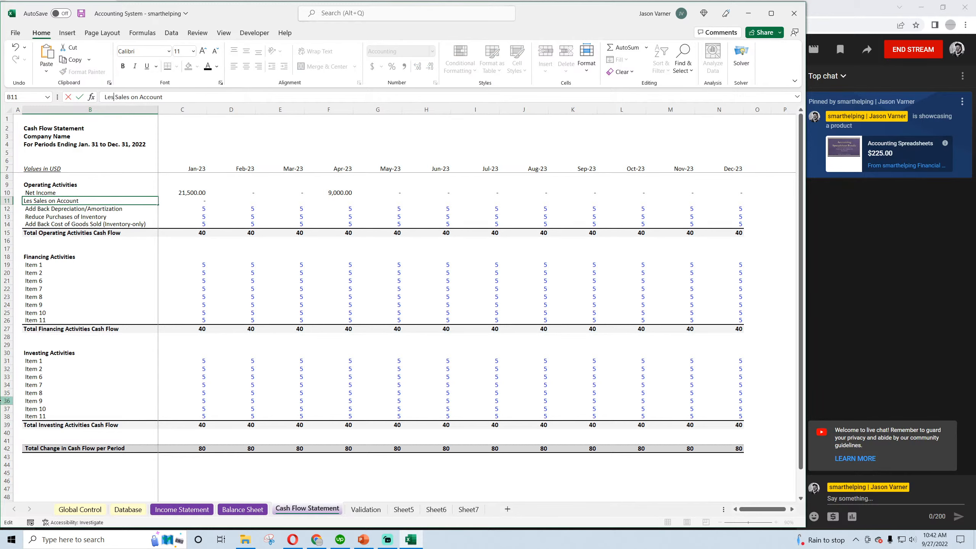
key("Return")
Replace the Jan-23 Less Sales on Account formula with =-SUMIFS(Database!$D:$D,Database!$C:$C,"Receipts from Sales on Account",Database!$A:$A,">="&C$7,Database!$A:$A,"<="&EOMONTH(C$7,0))
left_click(179, 195)
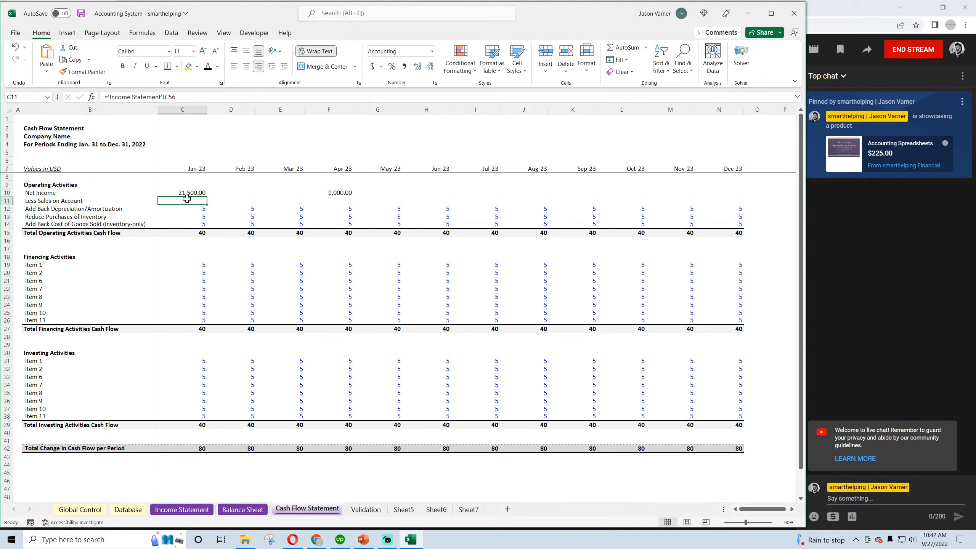
left_click_drag(187, 97, 67, 101)
right_click(129, 102)
left_click(148, 148)
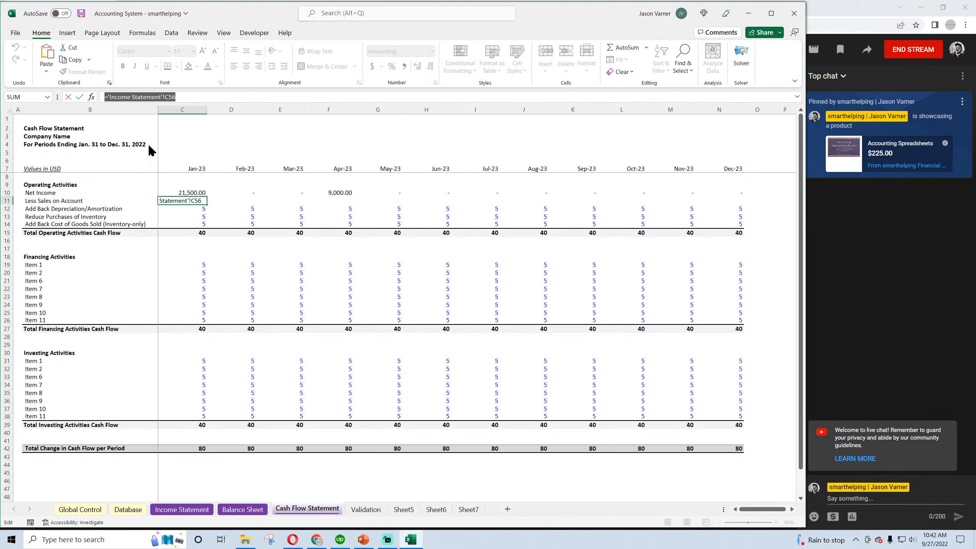
key("Return")
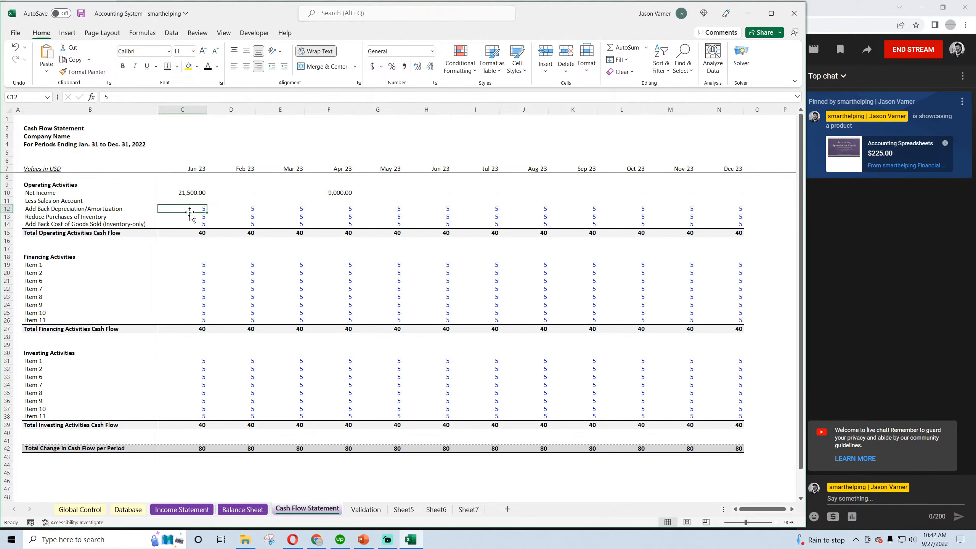
left_click(194, 200)
left_click(105, 97)
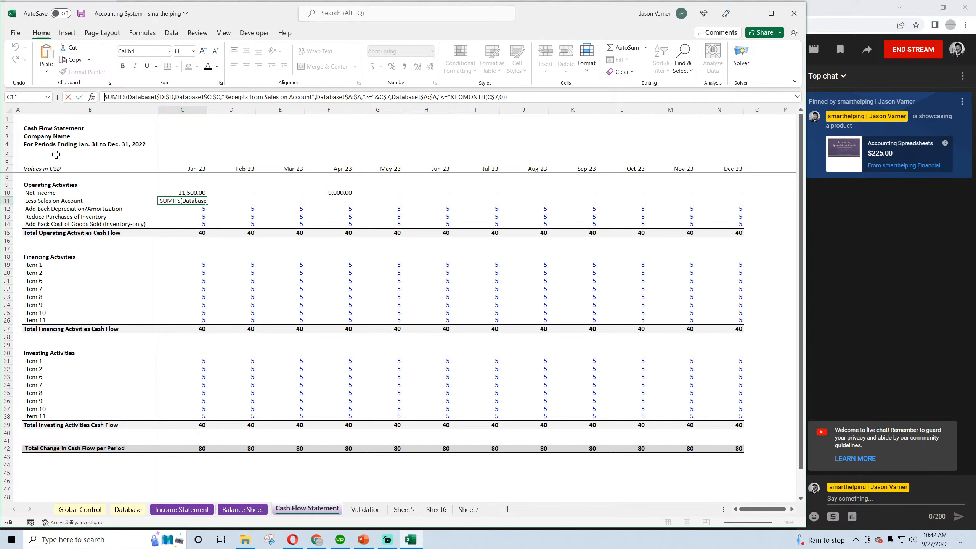
type("=")
key("Return")
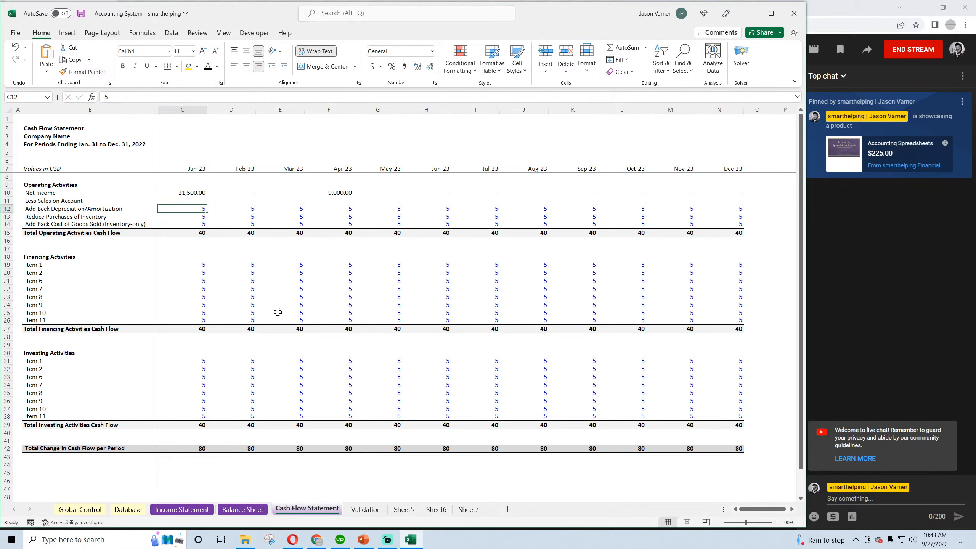
Save the workbook and fill the Jan-23 Less Sales on Account formula through Dec-23
left_click(192, 192)
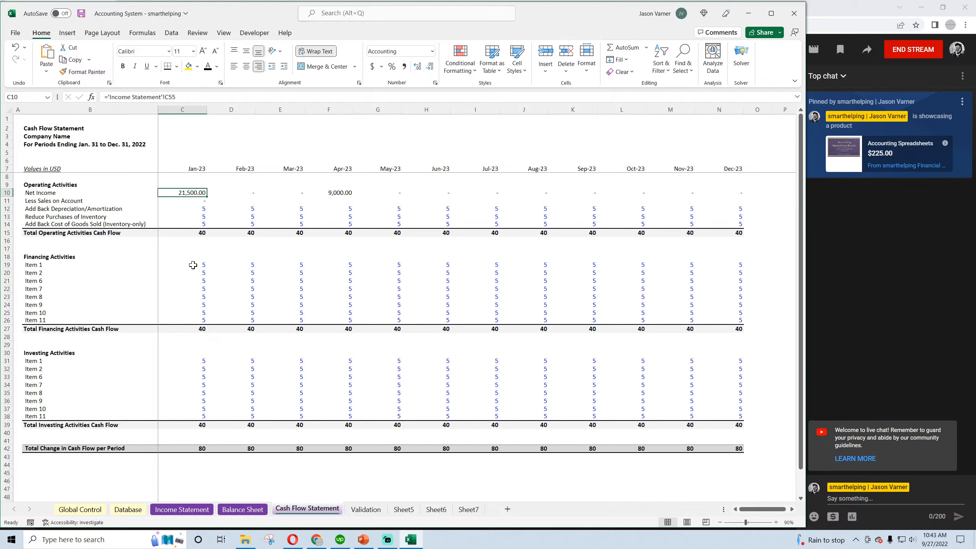
left_click(81, 13)
left_click(192, 201)
left_click_drag(206, 204, 741, 208)
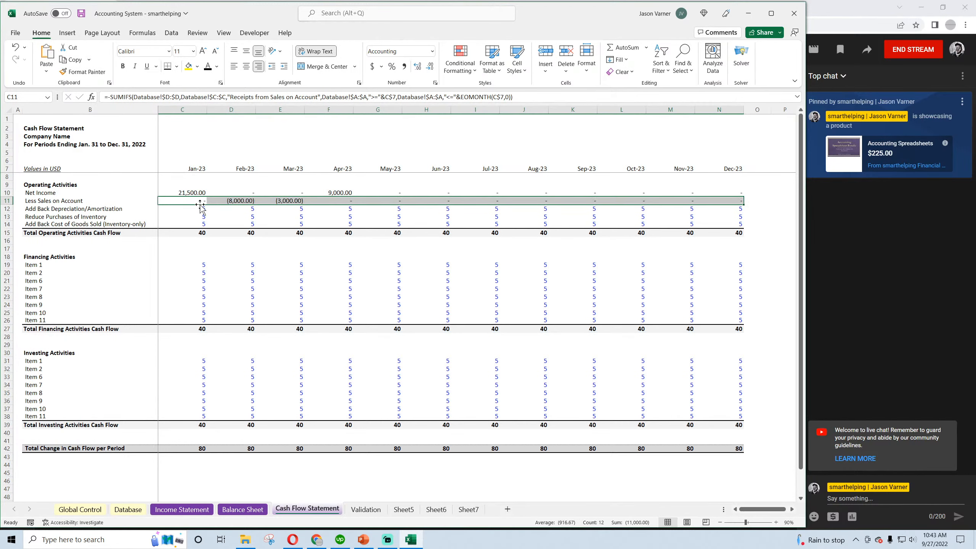
Compare the Less Sales on Account and Net Income amounts for the first months with the Database transactions
left_click(231, 201)
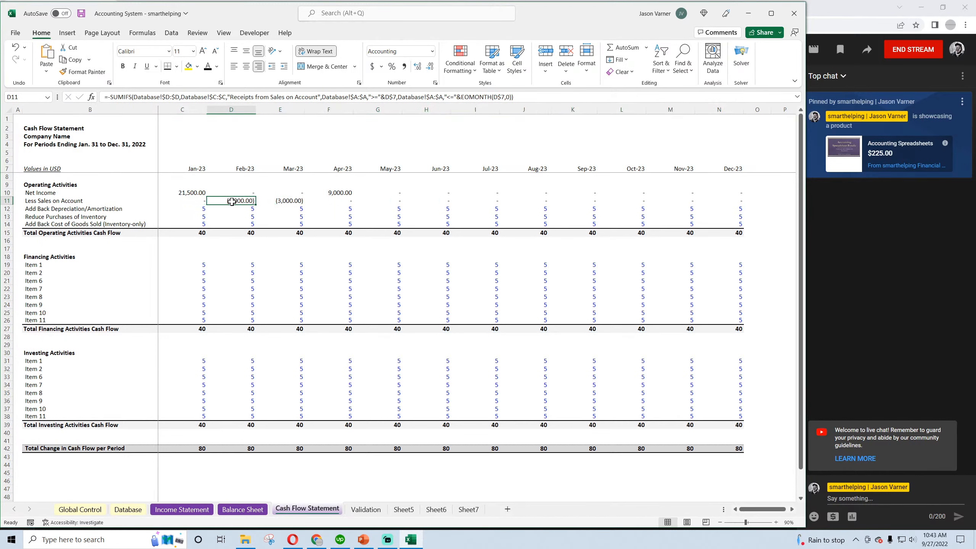
left_click(290, 201)
left_click(188, 192)
left_click(238, 192)
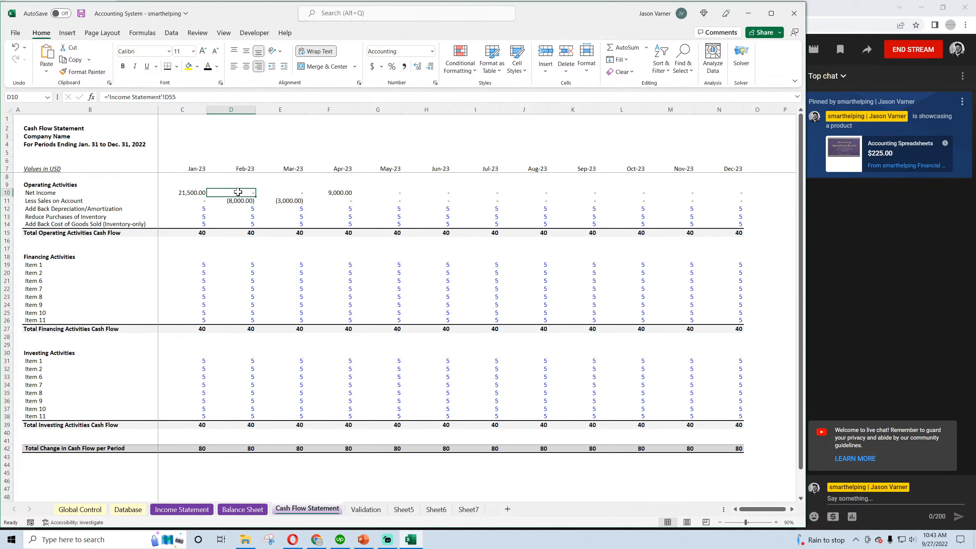
left_click(280, 194)
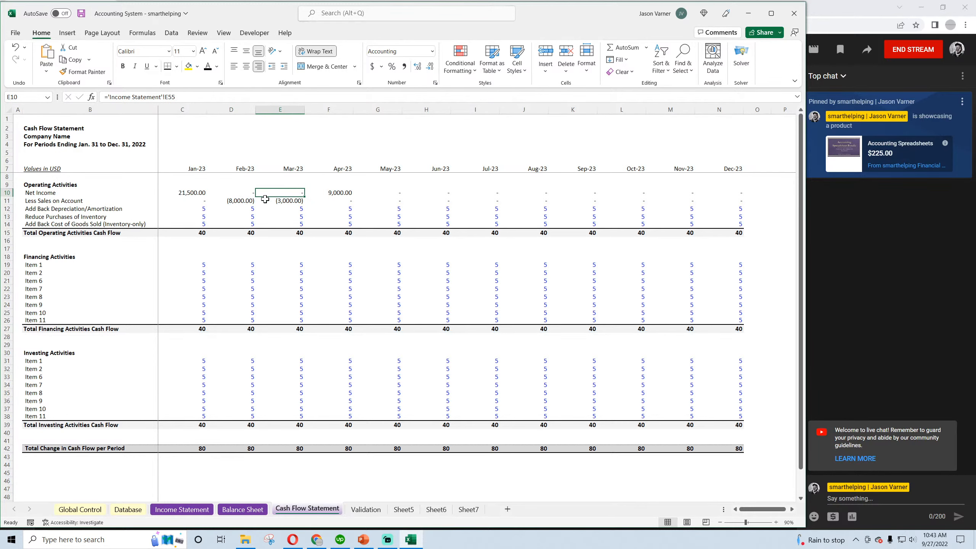
left_click(128, 509)
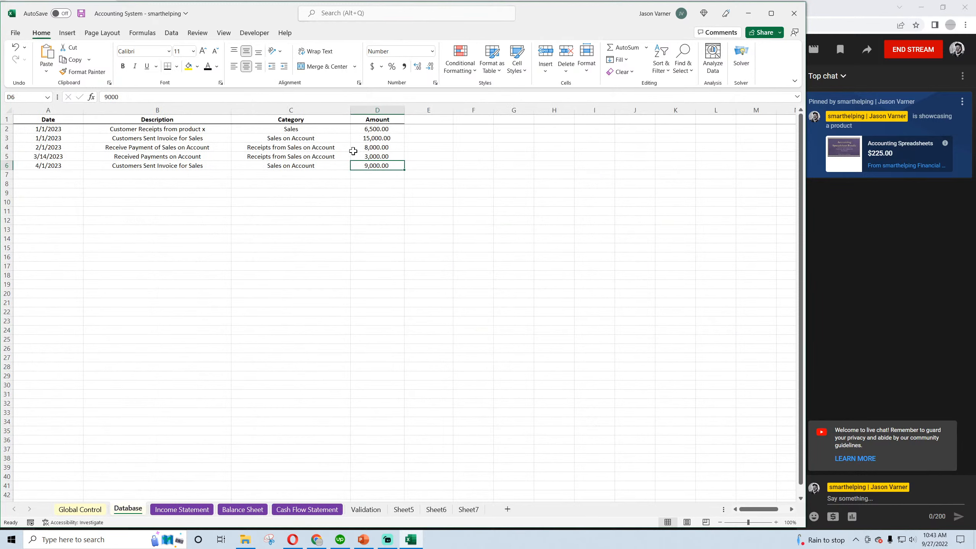
left_click(54, 130)
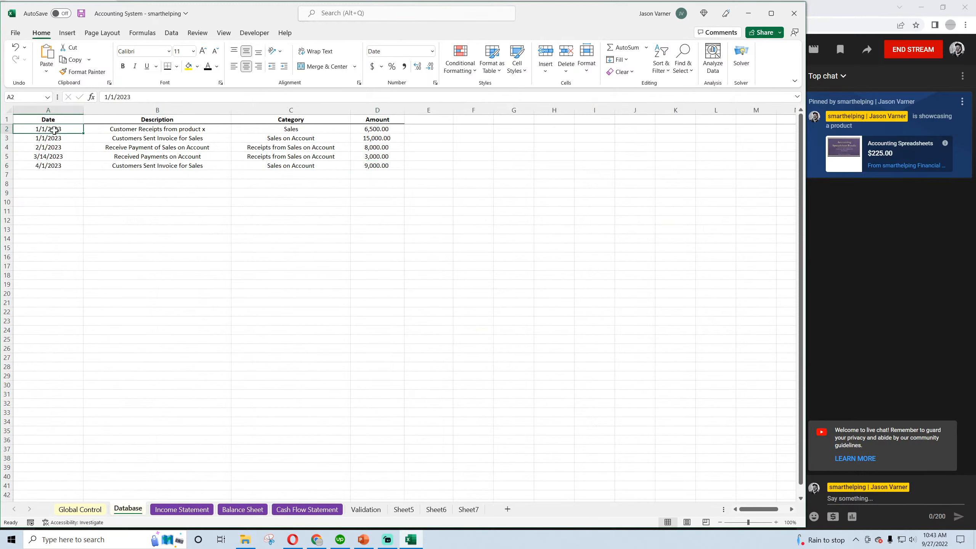
Copy the 1/1/2023 Sales on Account transaction in the Database sheet to the first empty row, row 7
left_click(128, 147)
left_click_drag(128, 147, 65, 147)
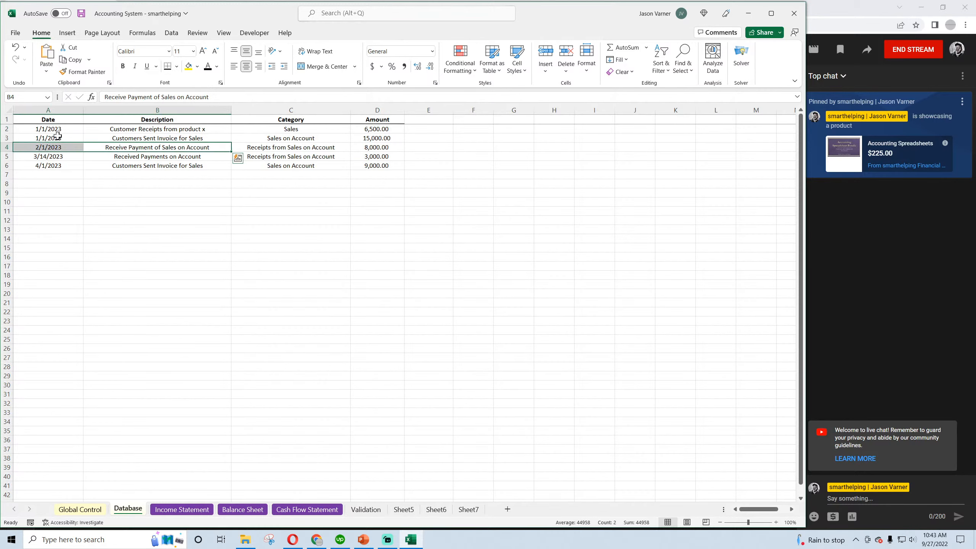
left_click(77, 128)
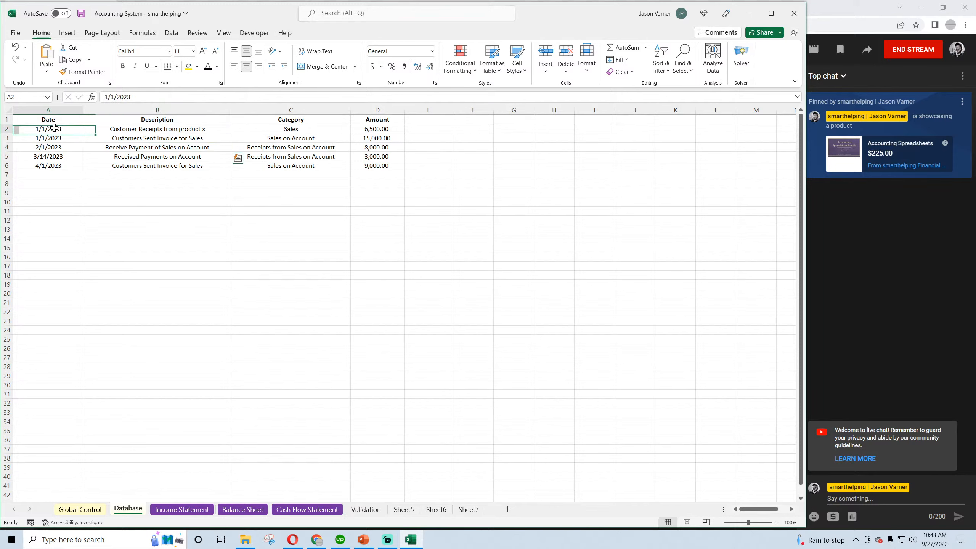
left_click_drag(54, 138, 374, 137)
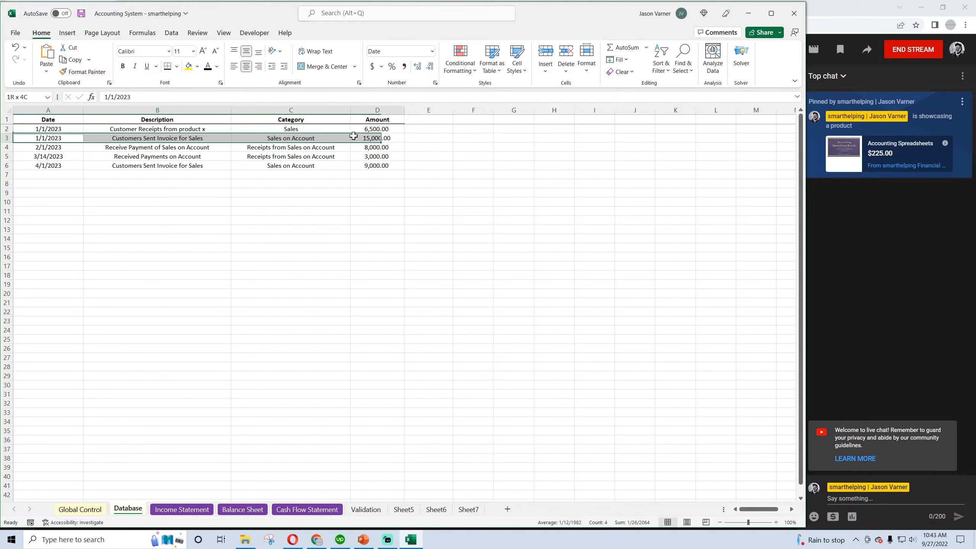
right_click(364, 137)
left_click(386, 175)
right_click(49, 177)
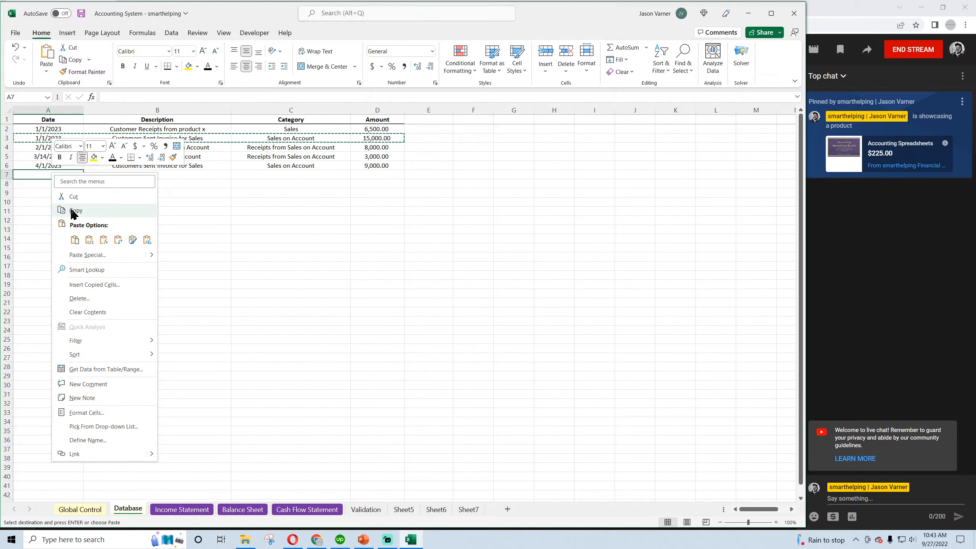
left_click(66, 236)
Set the copied transaction's date to 2/1/2023 and its amount to 25,000, and save the workbook
left_click(48, 174)
left_click_drag(109, 98, 99, 100)
type("2023")
left_click(318, 293)
left_click(377, 176)
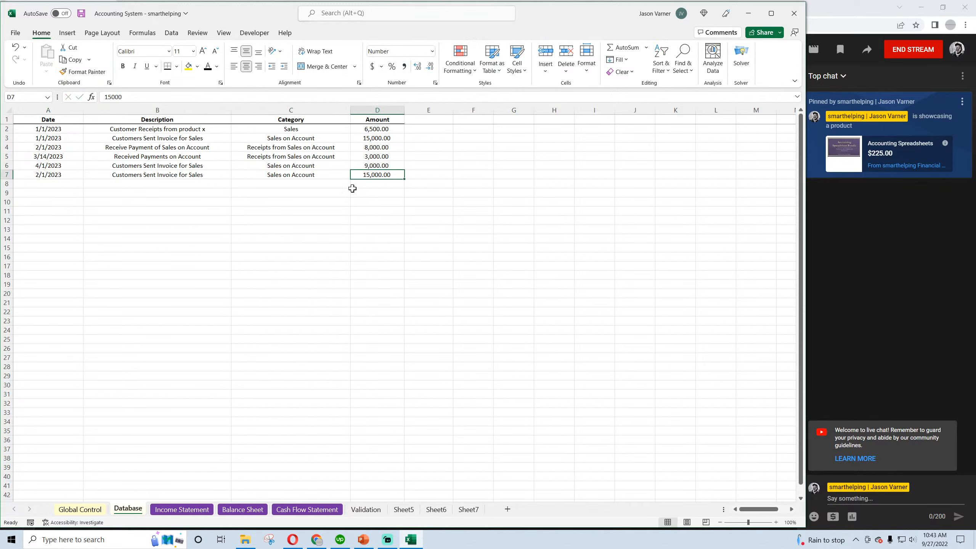
type("25,0")
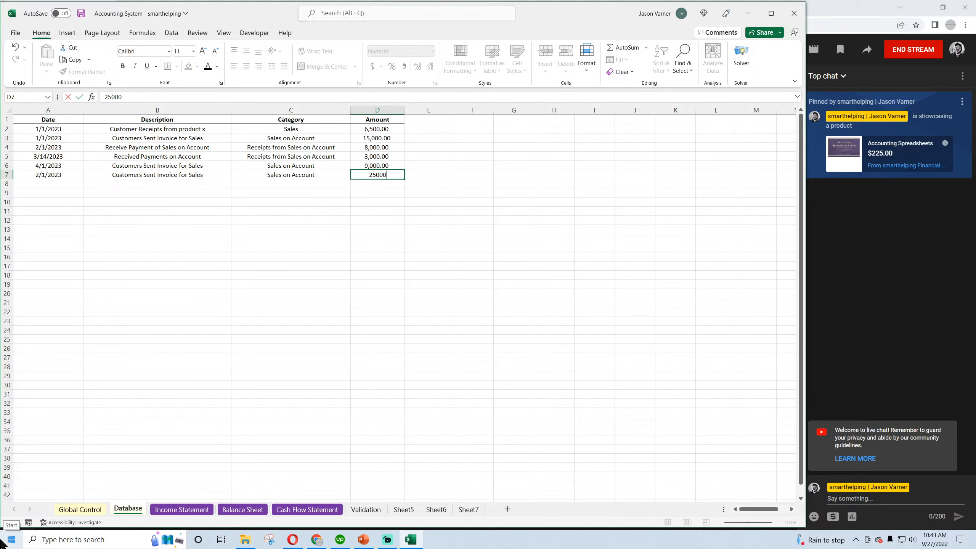
type("00")
key("Return")
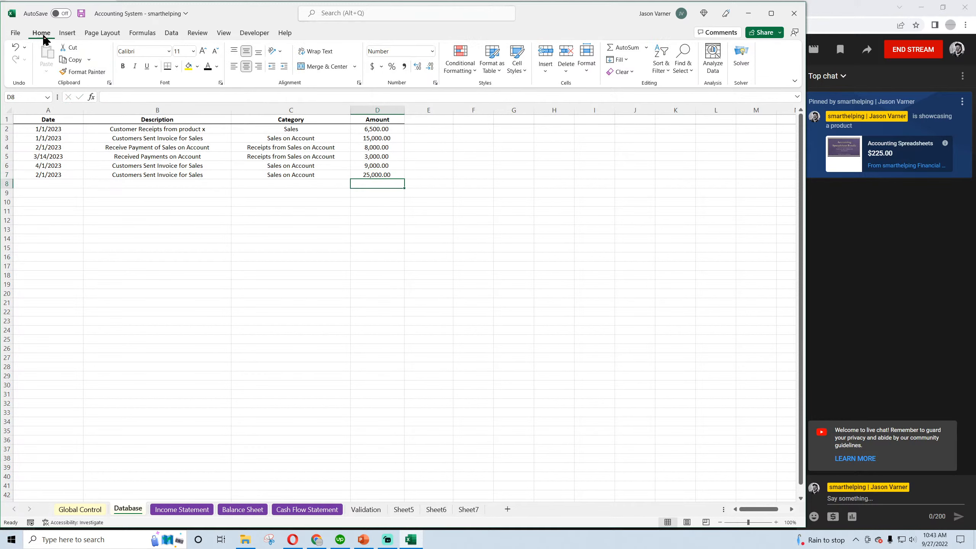
left_click(81, 13)
Examine the monthly Accounts Receivable and Total Current Assets amounts on the Balance Sheet from Jan-23 through Dec-23
left_click(242, 509)
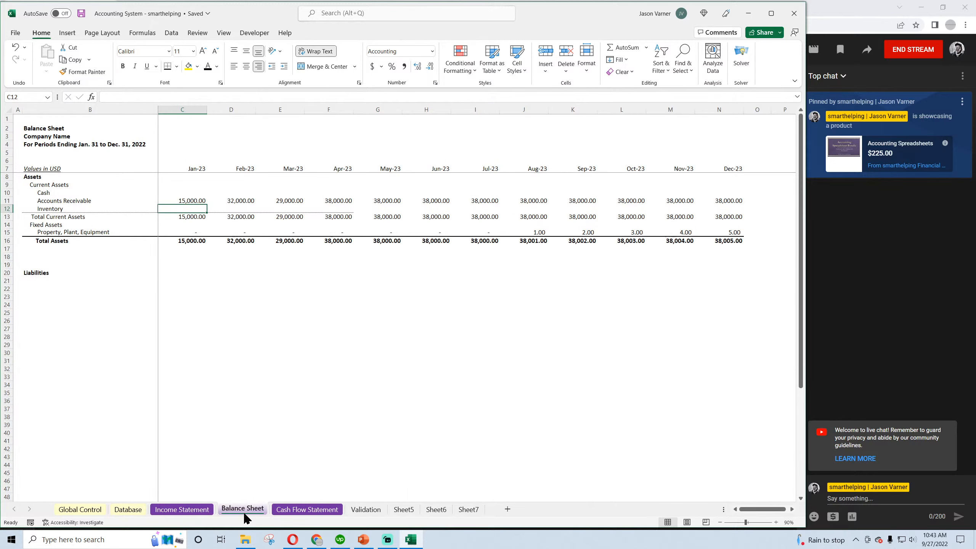
left_click(288, 200)
left_click(338, 216)
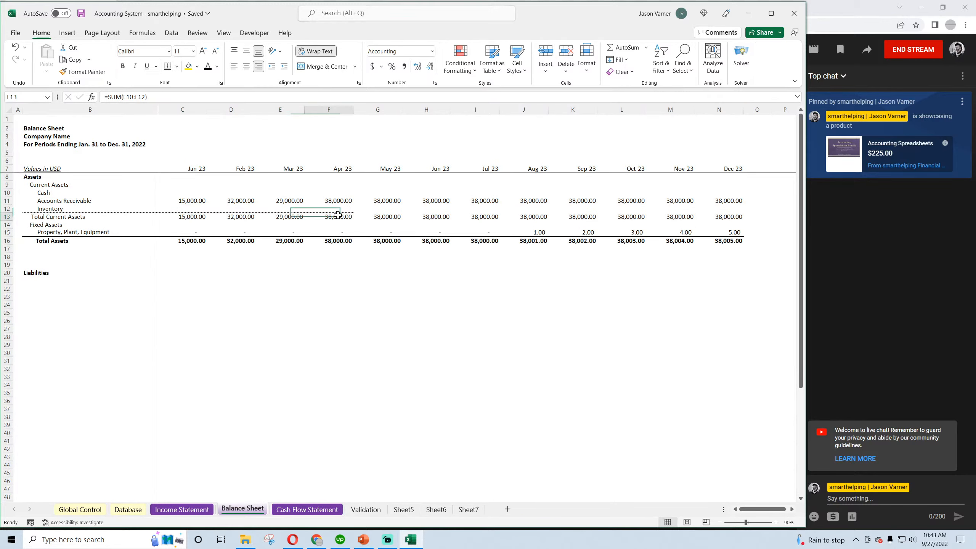
left_click_drag(353, 221, 718, 224)
left_click(718, 223)
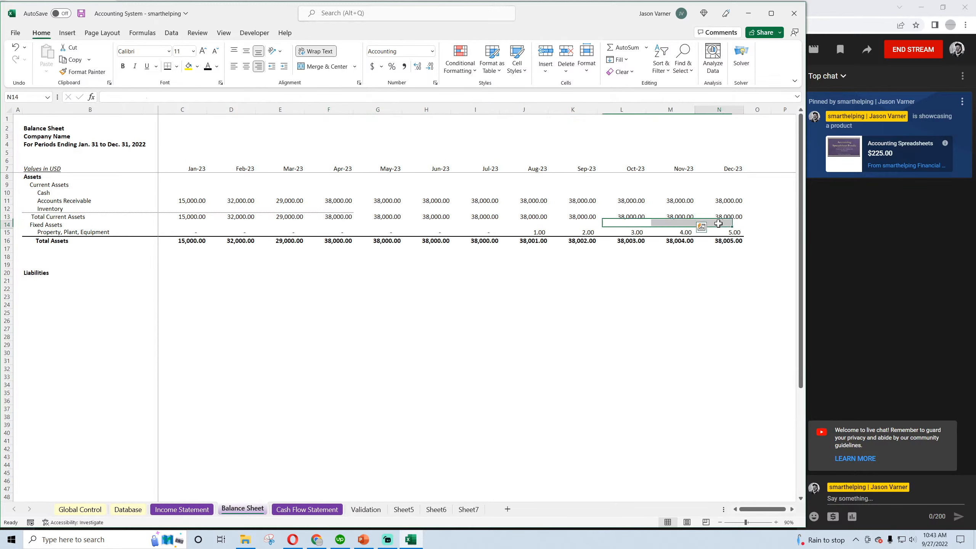
left_click(280, 209)
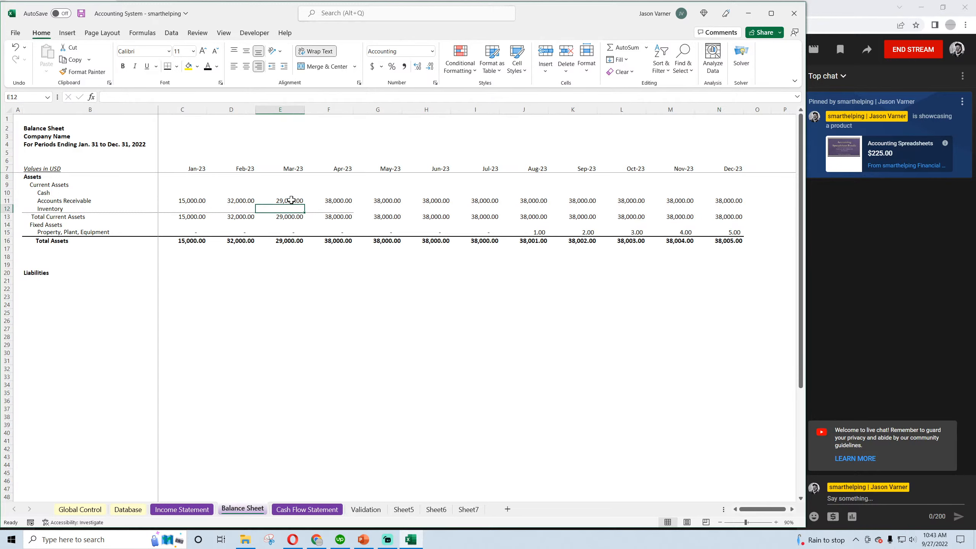
left_click_drag(291, 200, 726, 213)
left_click(300, 328, "ctrl")
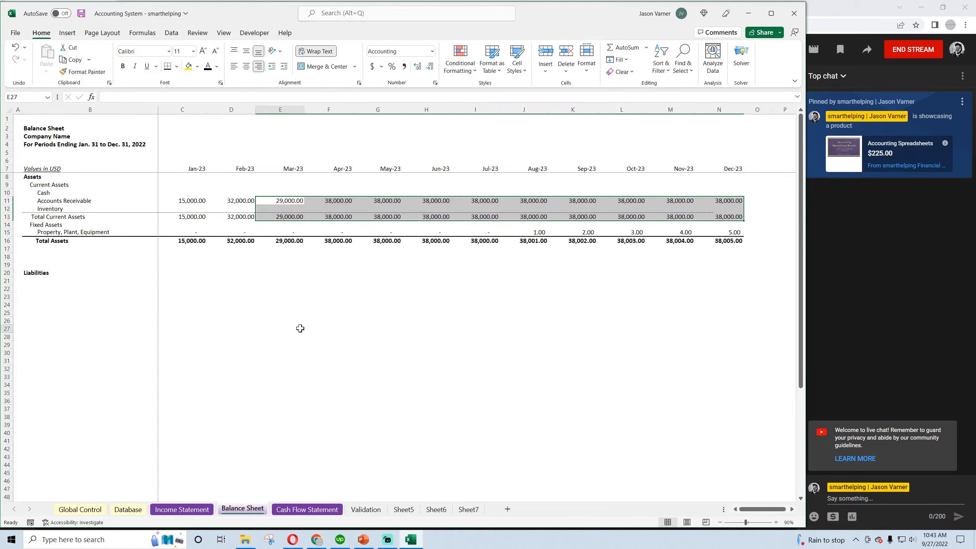
left_click(300, 328)
left_click(82, 13)
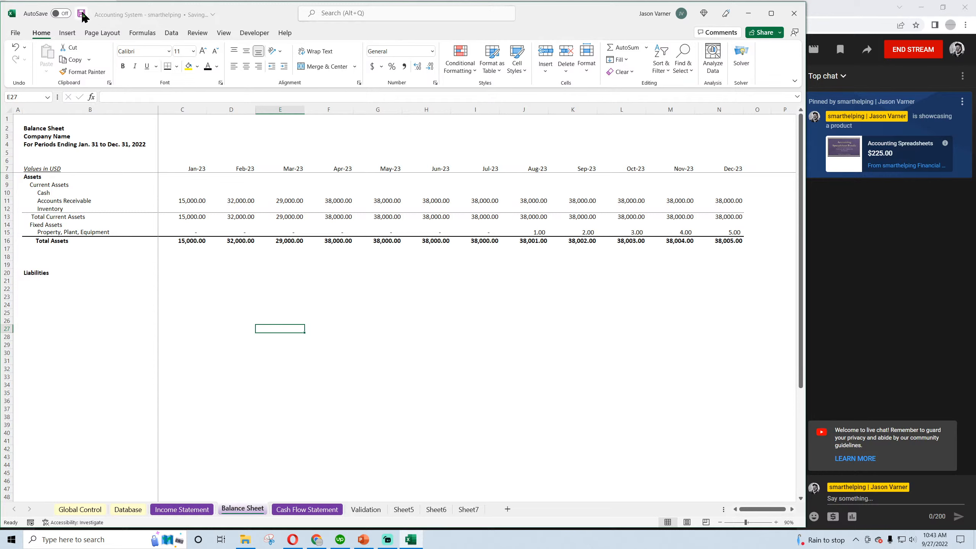
left_click(285, 217)
On the Cash Flow Statement, change the category criterion in the Jan-23 Less Sales on Account formula to "Sales on Account"
left_click(307, 509)
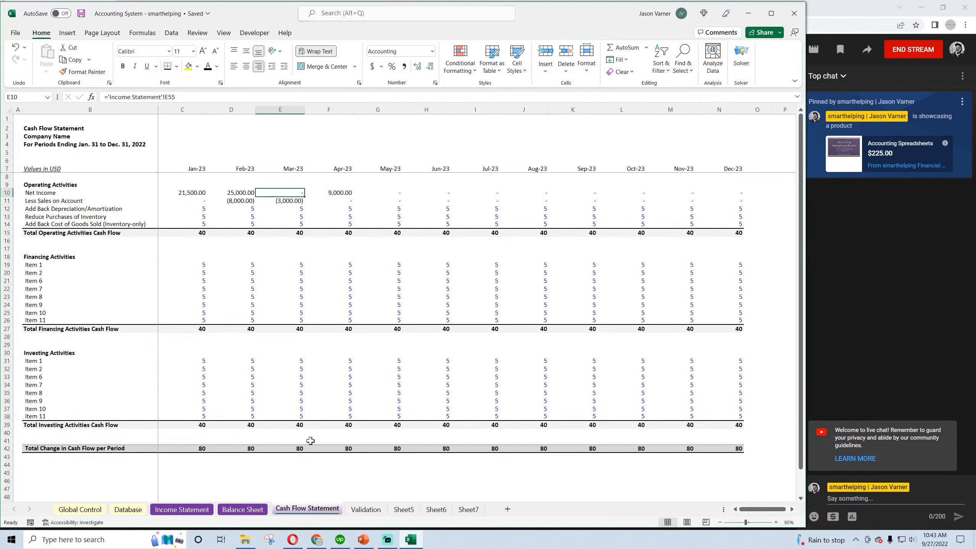
left_click(240, 193)
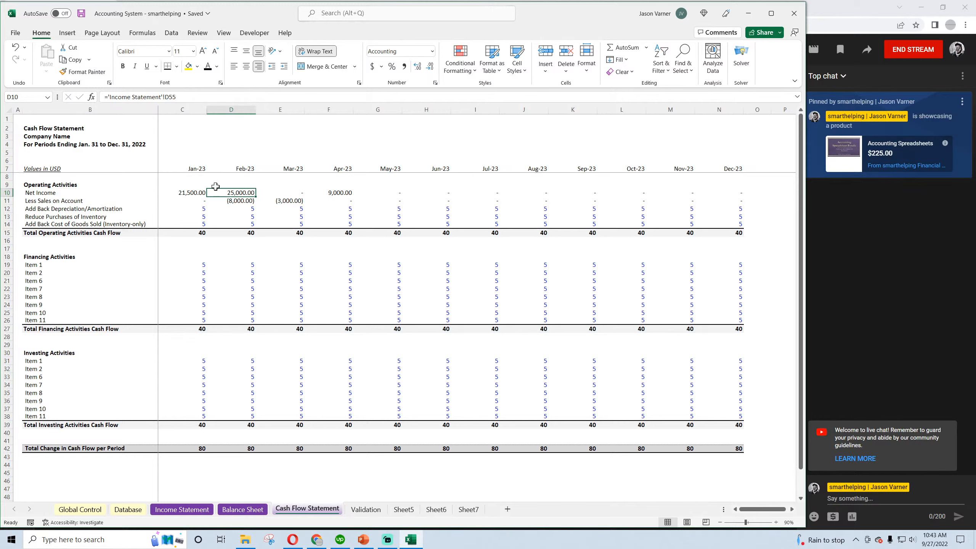
left_click(81, 14)
left_click(242, 200)
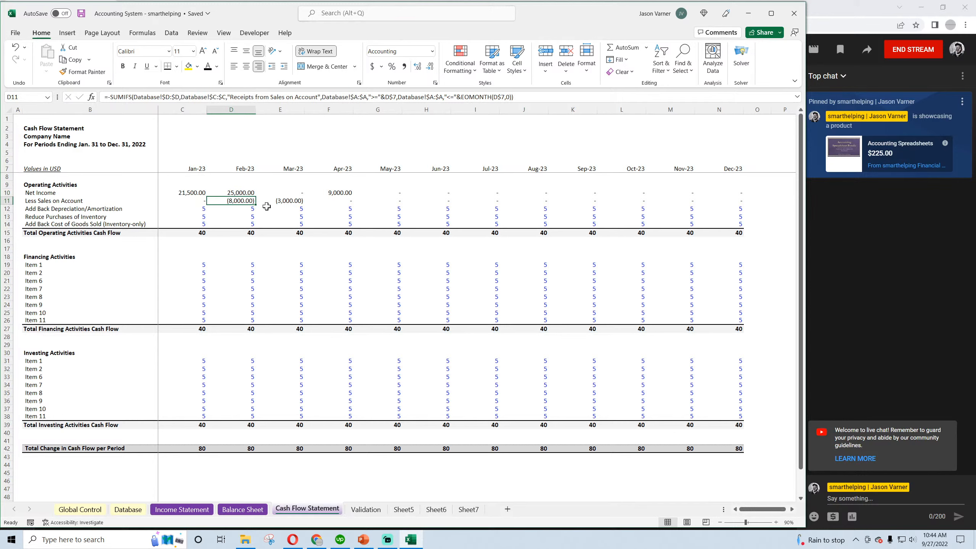
left_click(186, 199)
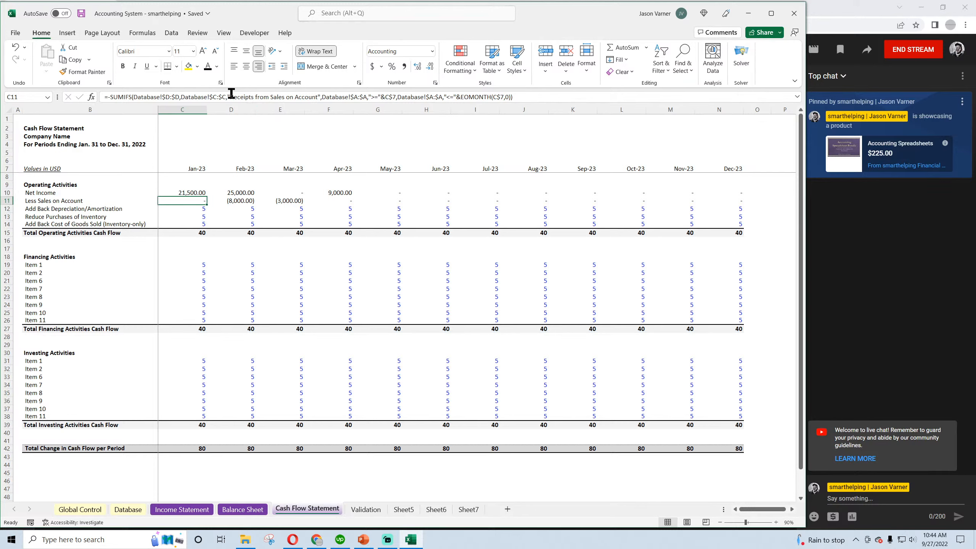
left_click_drag(230, 97, 316, 97)
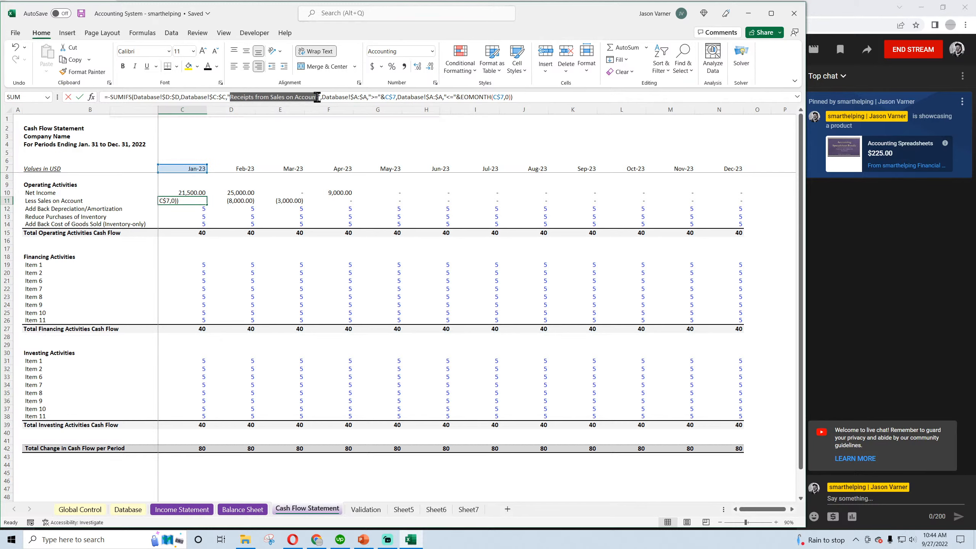
type("Sale")
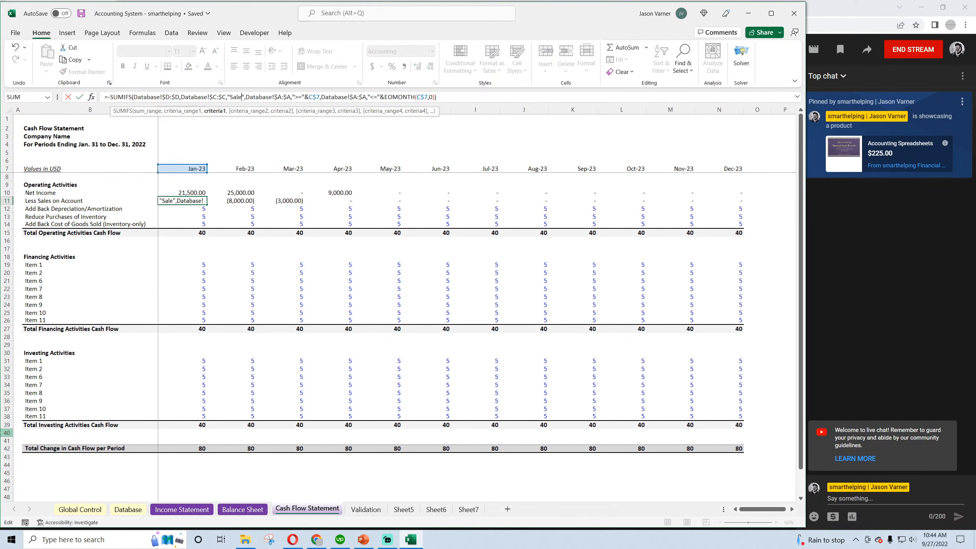
key("Return")
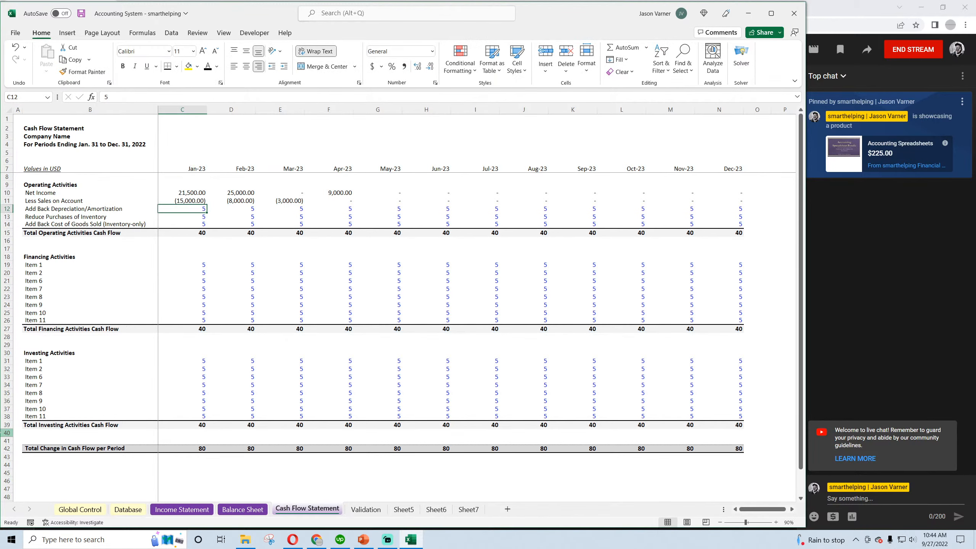
Fill the Jan-23 Less Sales on Account formula across through Dec-23 and save the workbook
left_click(200, 201)
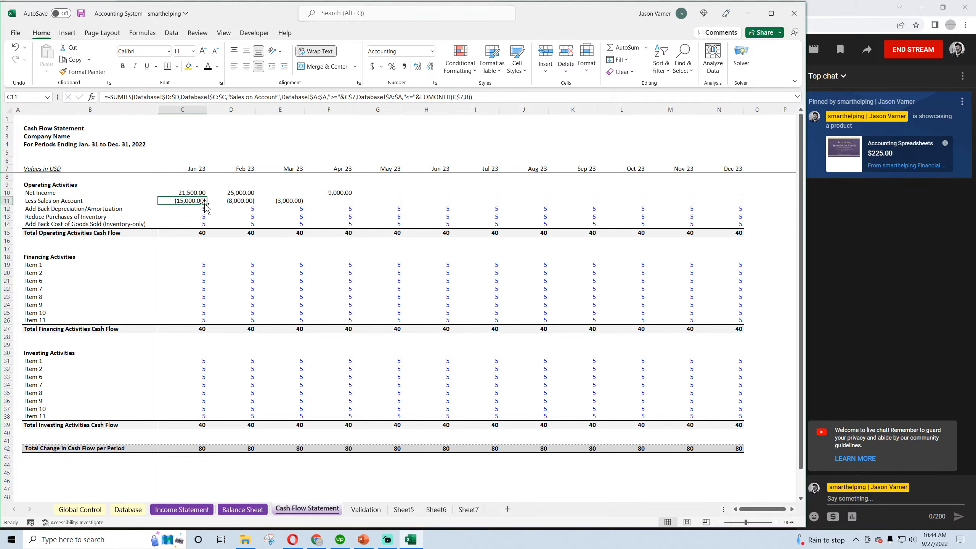
left_click_drag(207, 204, 729, 215)
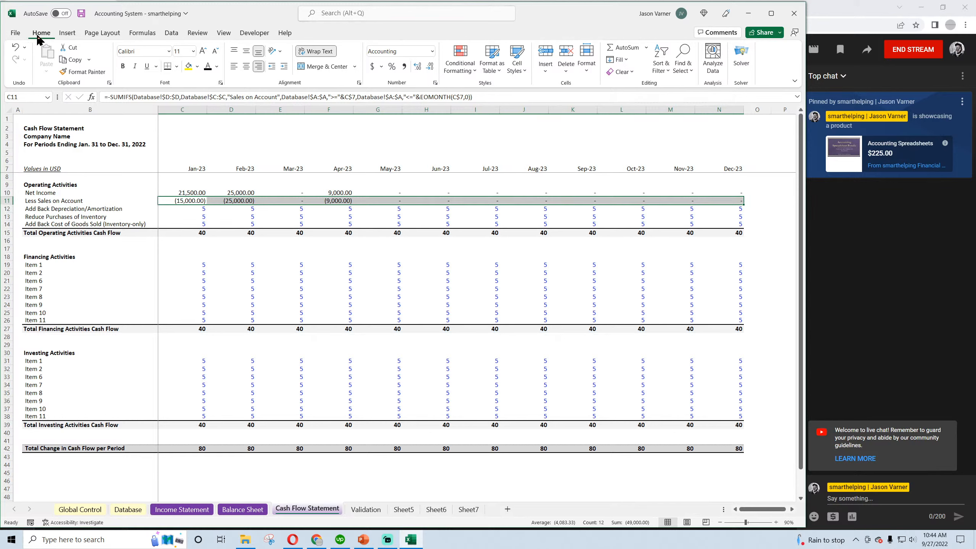
left_click(81, 14)
Compare the Net Income and Less Sales on Account amounts for Jan-23 to Apr-23 with Accounts Receivable on the Balance Sheet
left_click(192, 200)
left_click(193, 192)
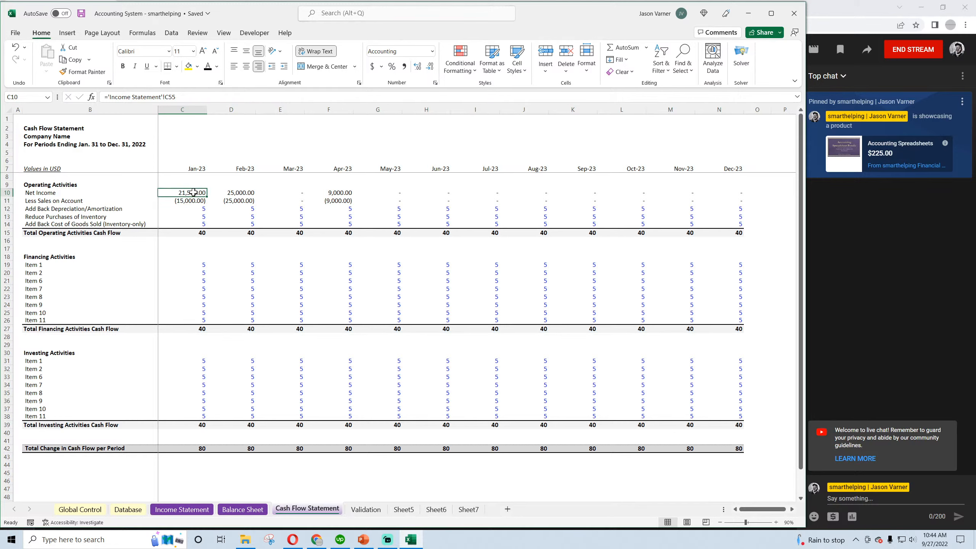
left_click(227, 191)
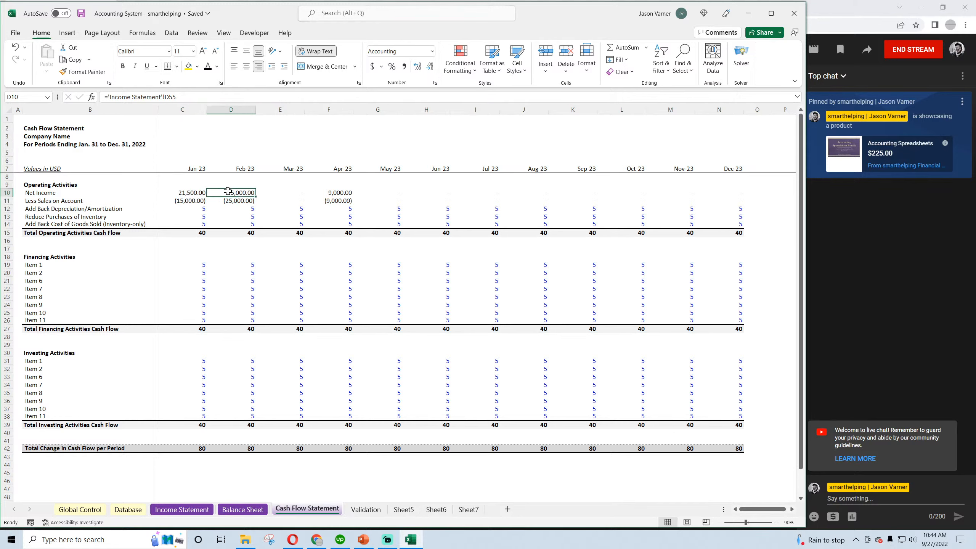
left_click(292, 192)
left_click(329, 192)
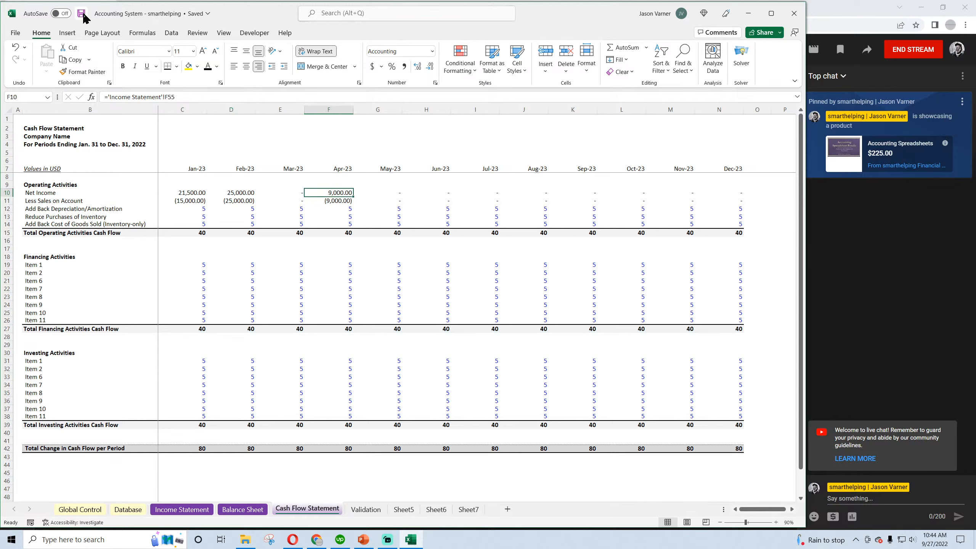
left_click(190, 201)
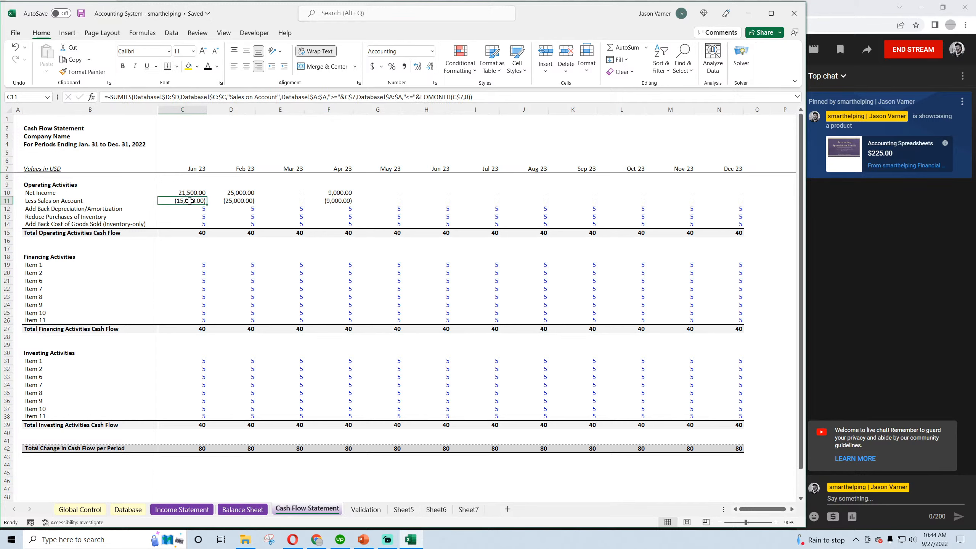
left_click(238, 509)
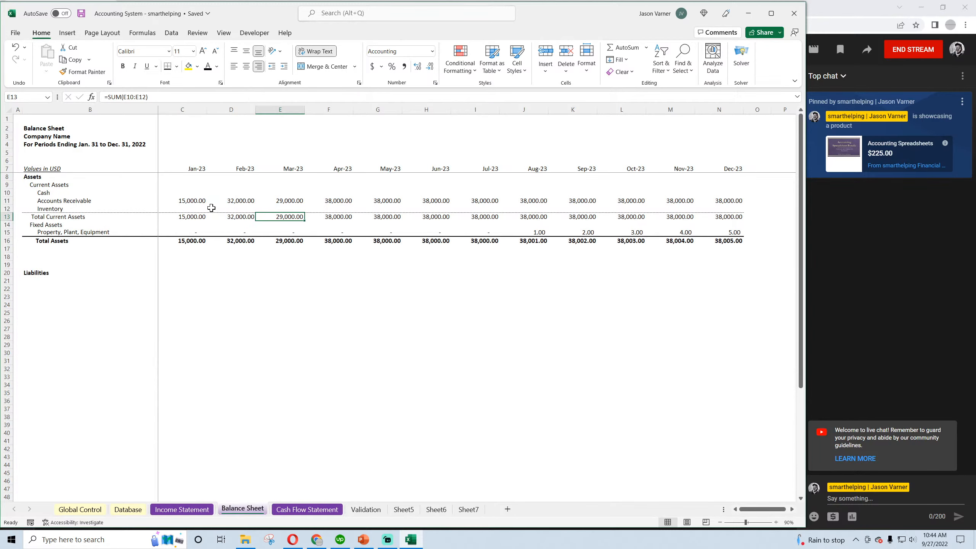
left_click(236, 199)
left_click(287, 199)
left_click(331, 201)
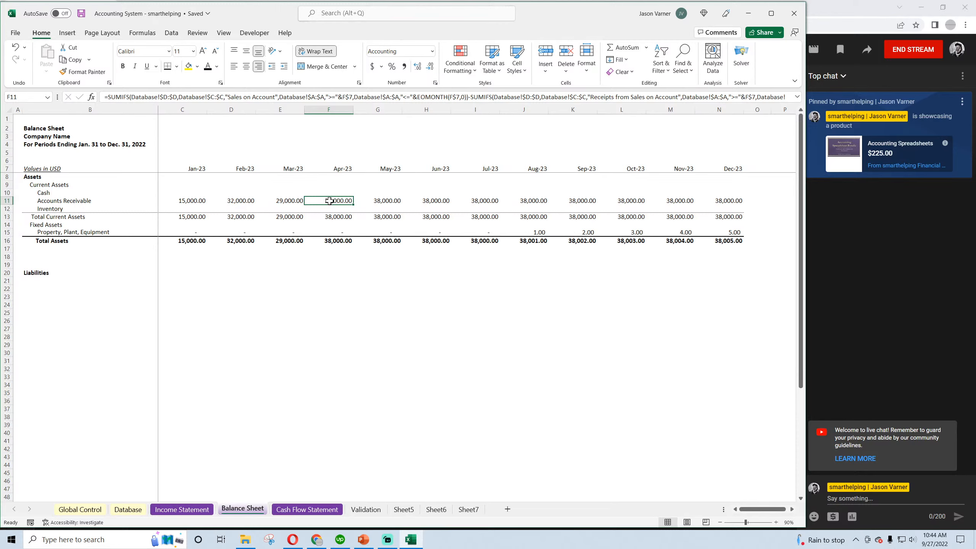
left_click(181, 191)
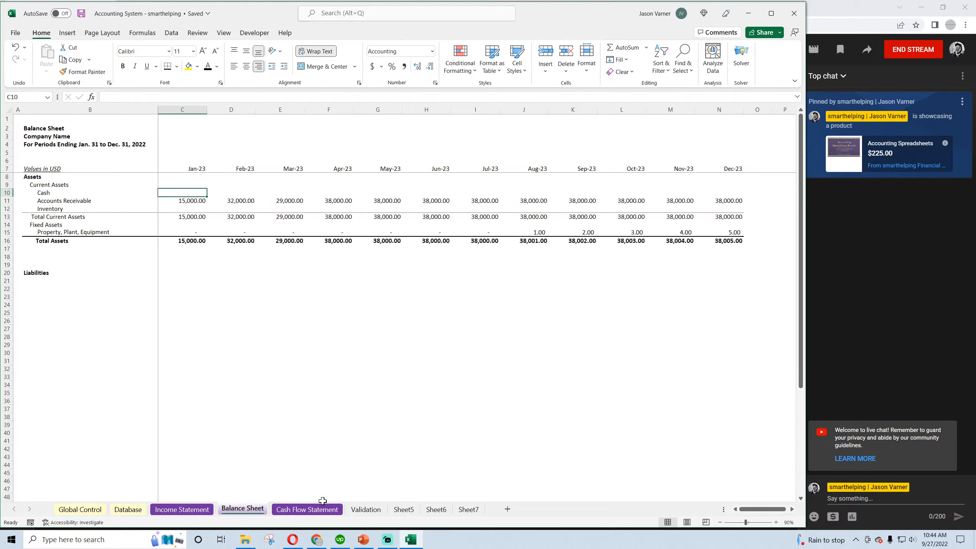
Review the Jan-23 and Feb-23 Net Income and Less Sales on Account amounts against the payments received on account in the Database
left_click(305, 509)
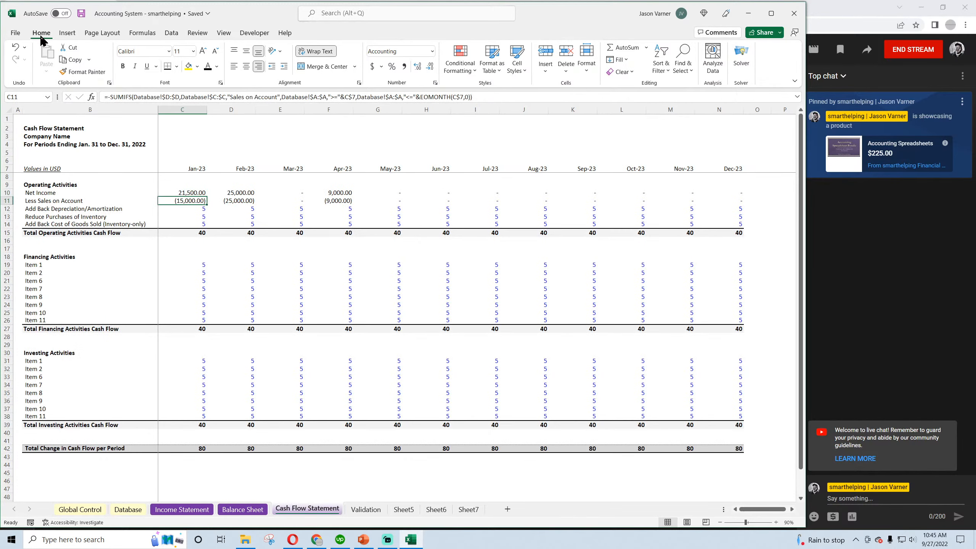
left_click(82, 14)
left_click_drag(193, 192, 235, 193)
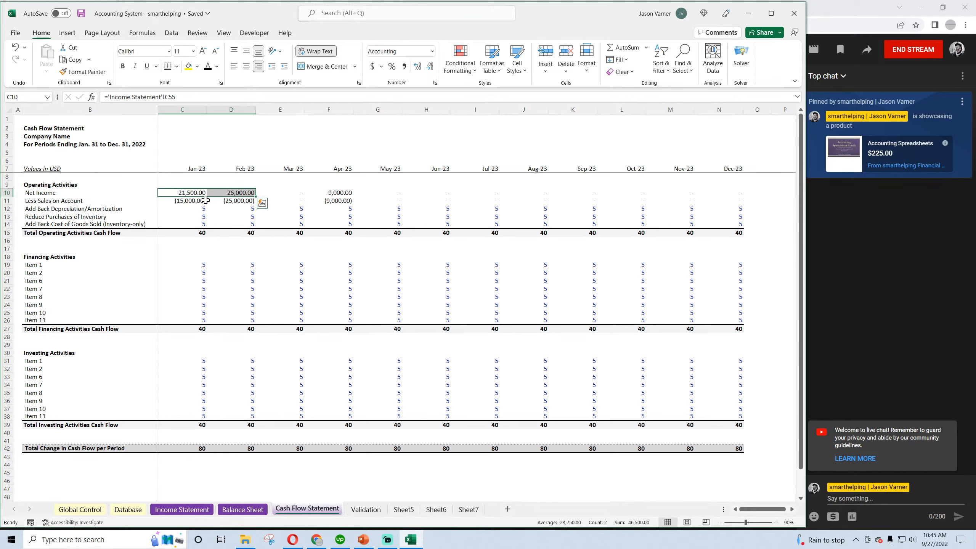
left_click_drag(192, 200, 236, 200)
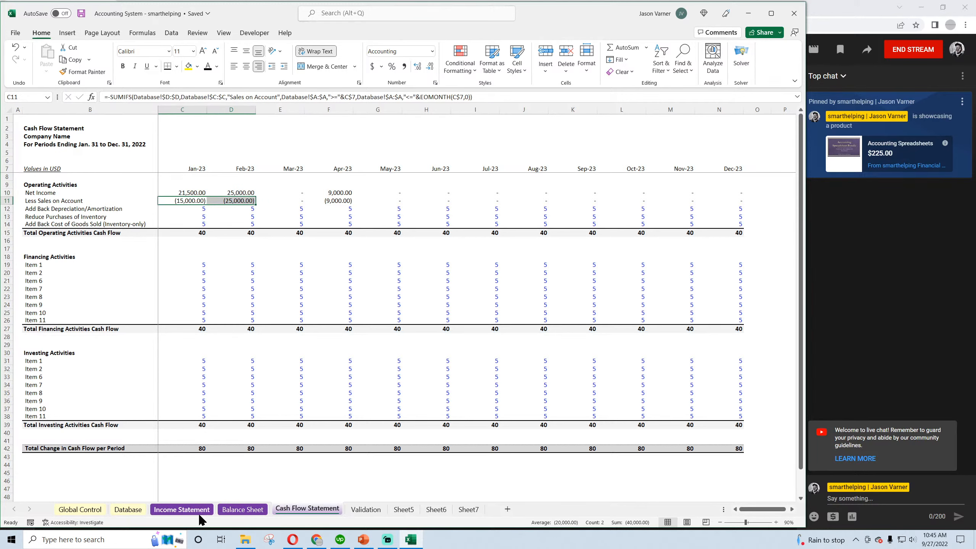
left_click(182, 511)
left_click(128, 509)
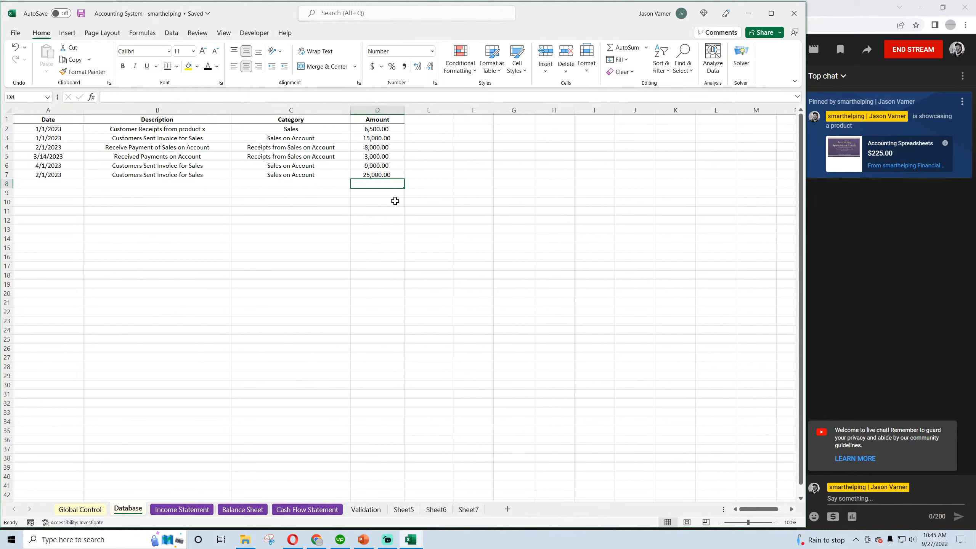
left_click(177, 157)
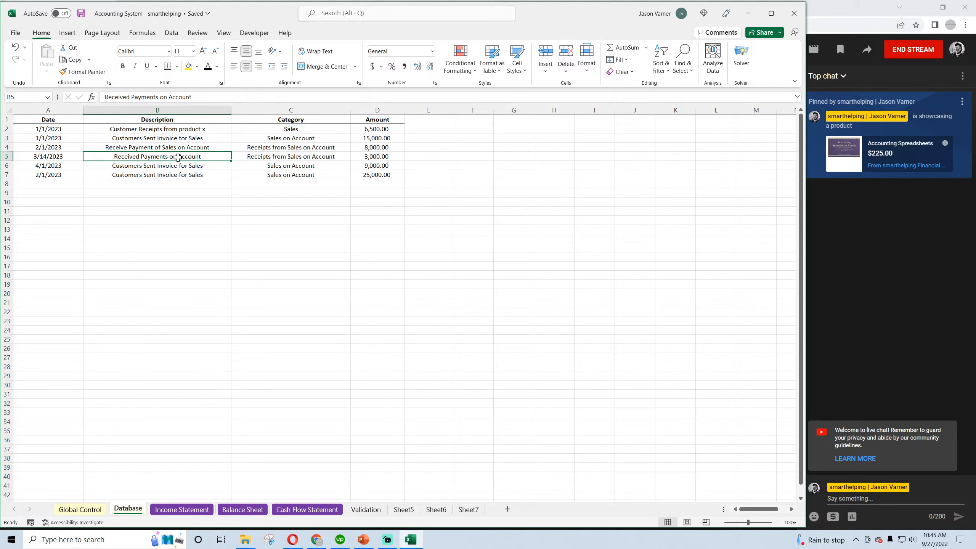
left_click(307, 509)
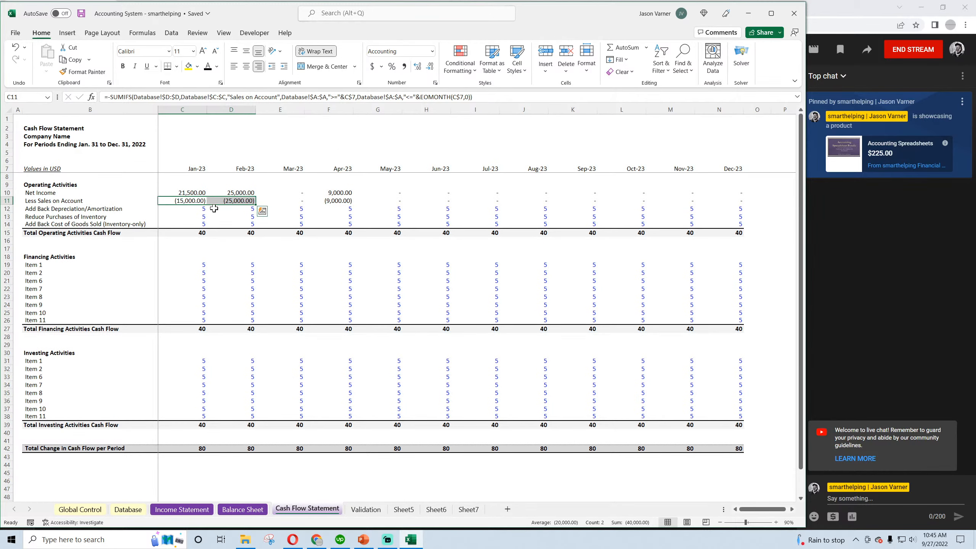
Check the Jan-23 Cash and Accounts Receivable cells on the Balance Sheet, and return to the Cash Flow Statement
left_click(243, 510)
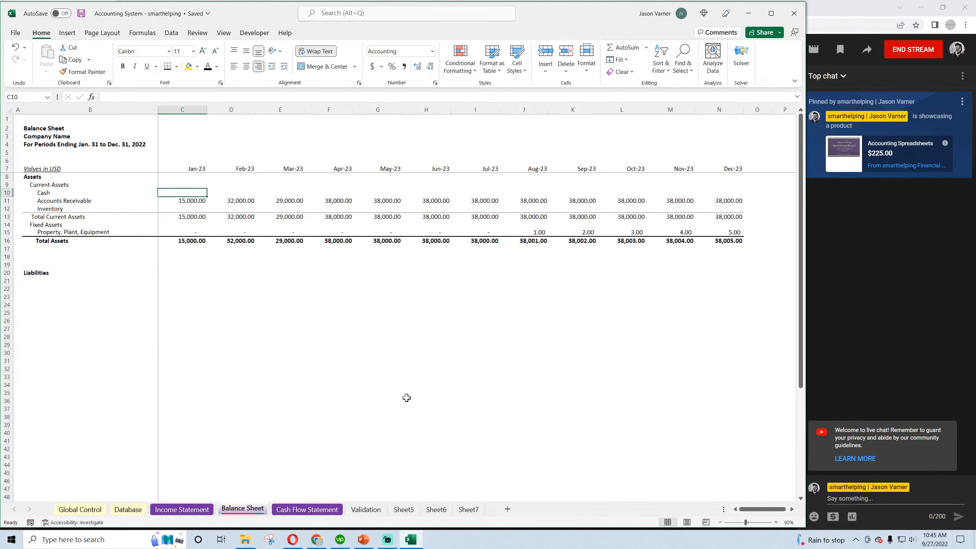
left_click(193, 178)
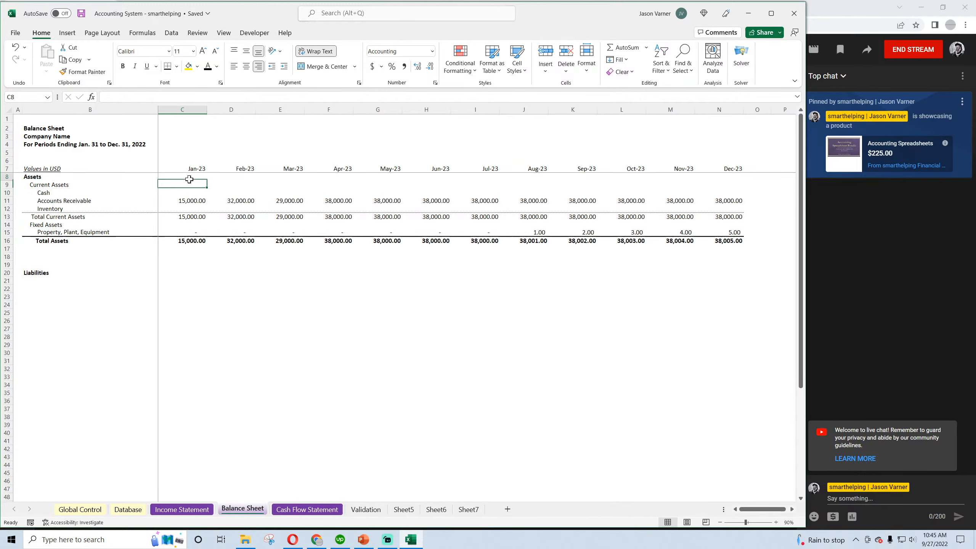
left_click(190, 200)
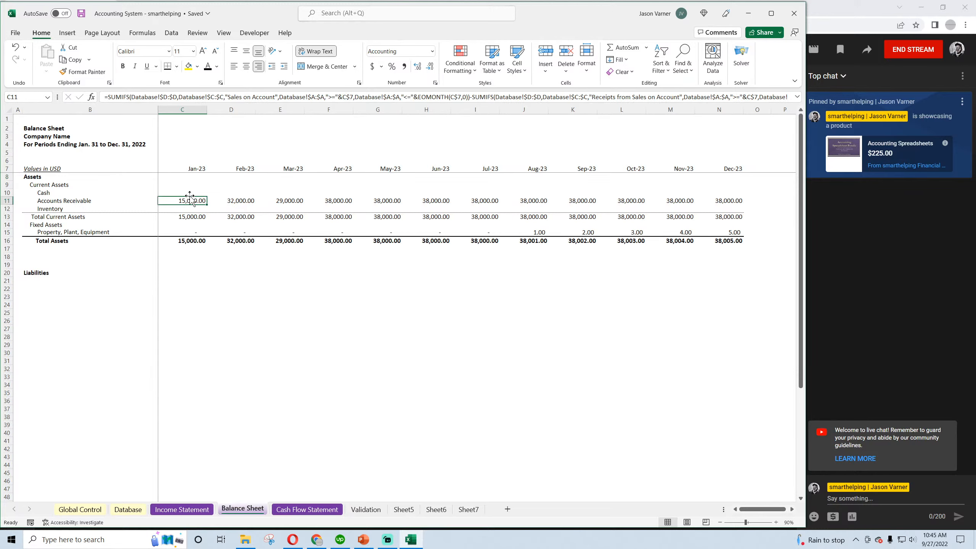
left_click(187, 191)
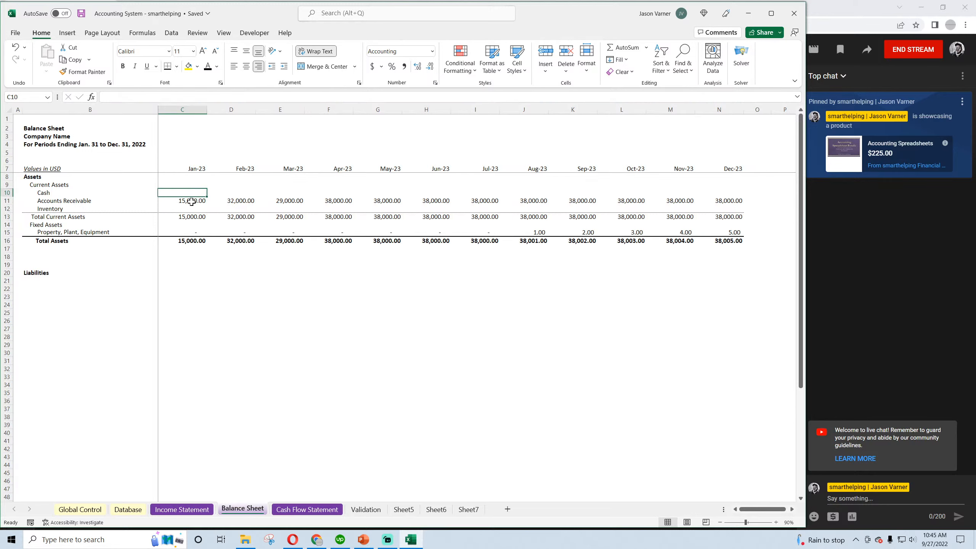
left_click(307, 509)
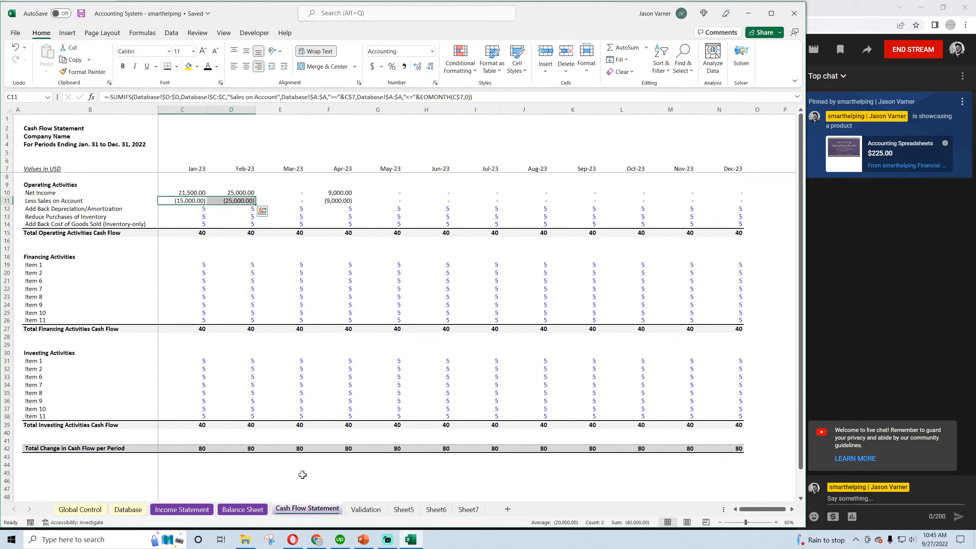
Insert a blank row directly below Less Sales on Account on the Cash Flow Statement
right_click(2, 208)
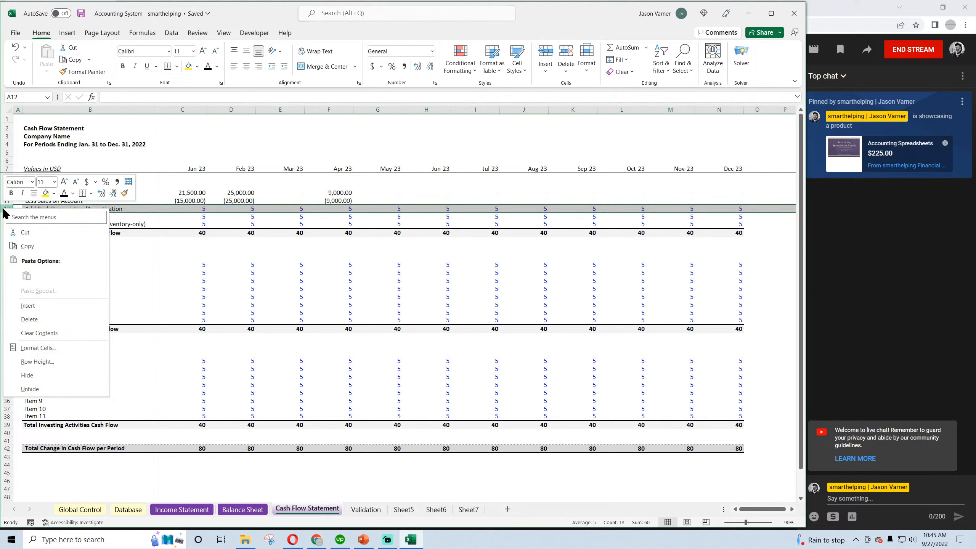
left_click(27, 308)
left_click(50, 201)
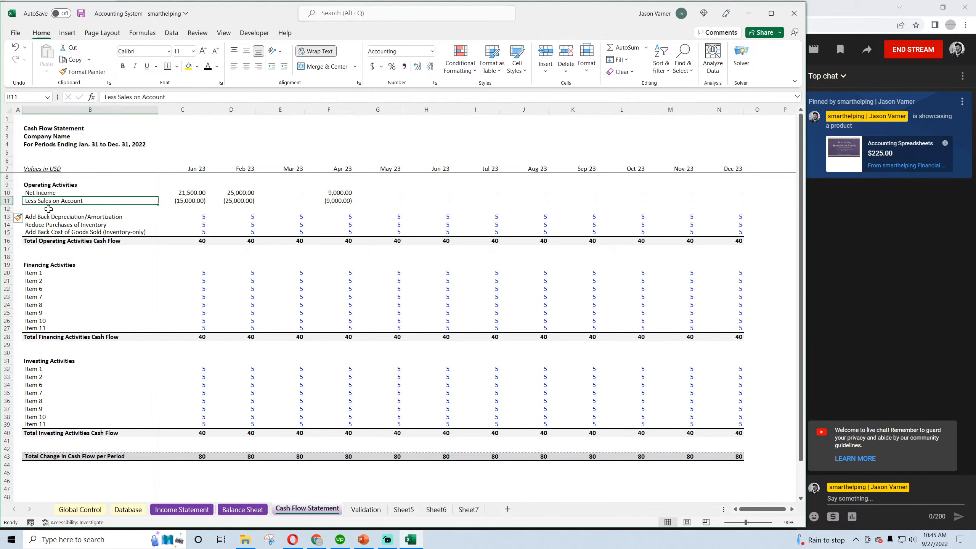
left_click(49, 208)
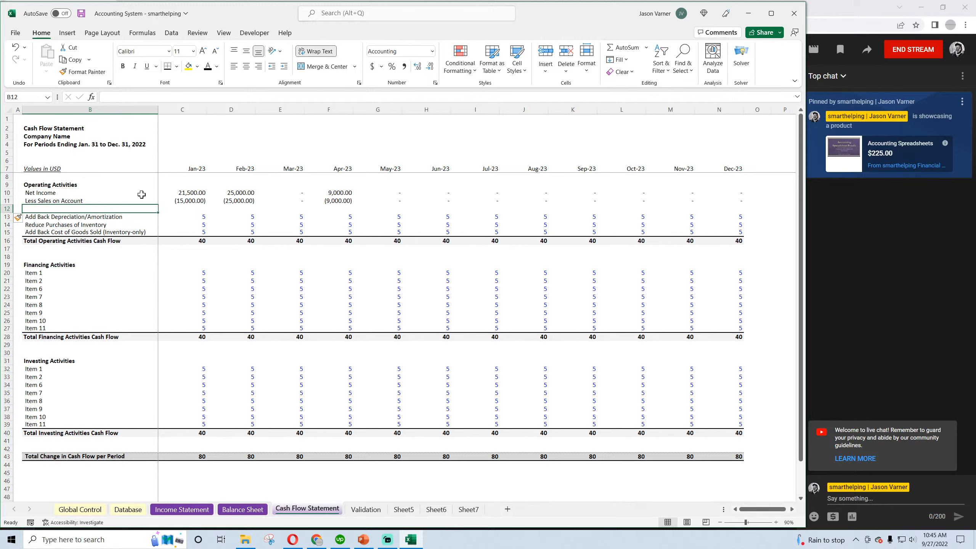
Label the new operating activities row "Add Back Receipts from Sales on Account"
left_click(192, 195)
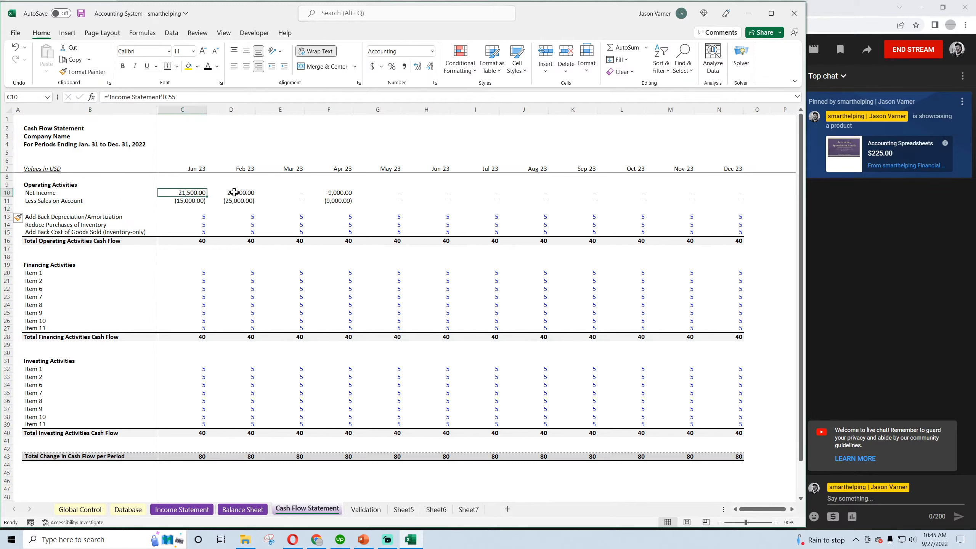
left_click(186, 201)
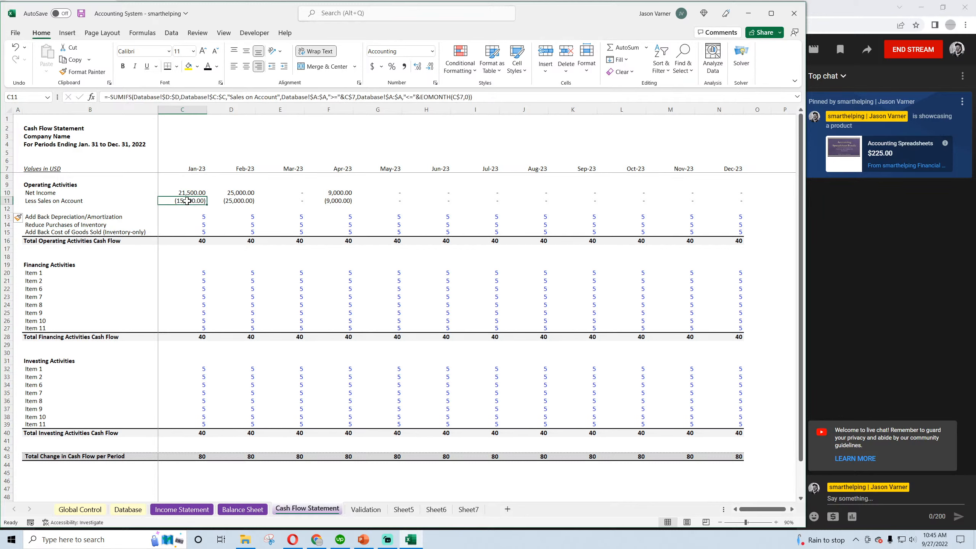
left_click(53, 209)
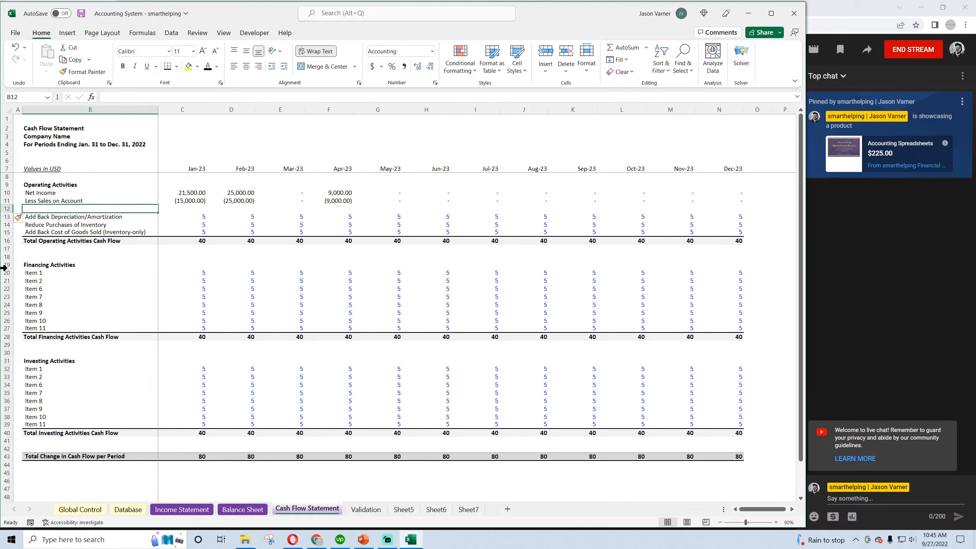
type("Add Back Rec")
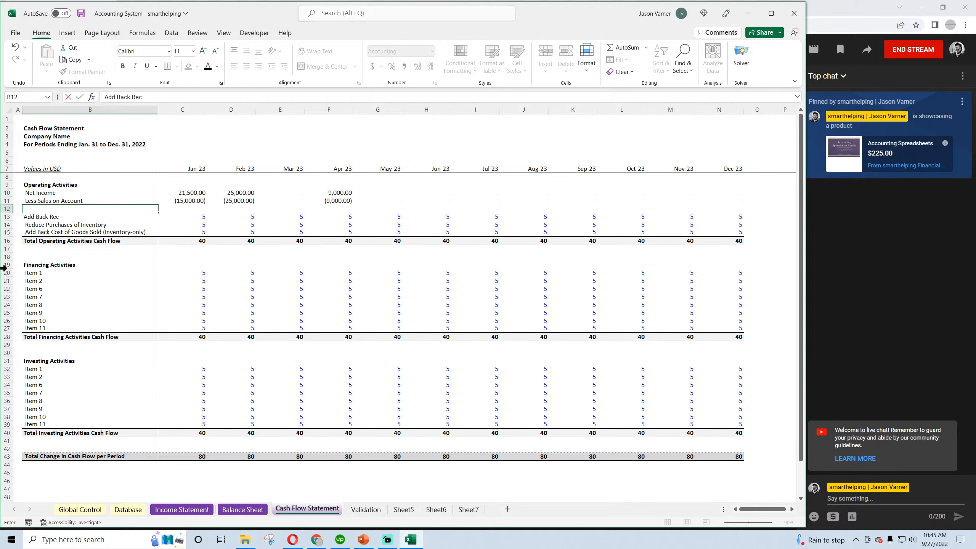
type("eipts from Sales on Account")
key("Return")
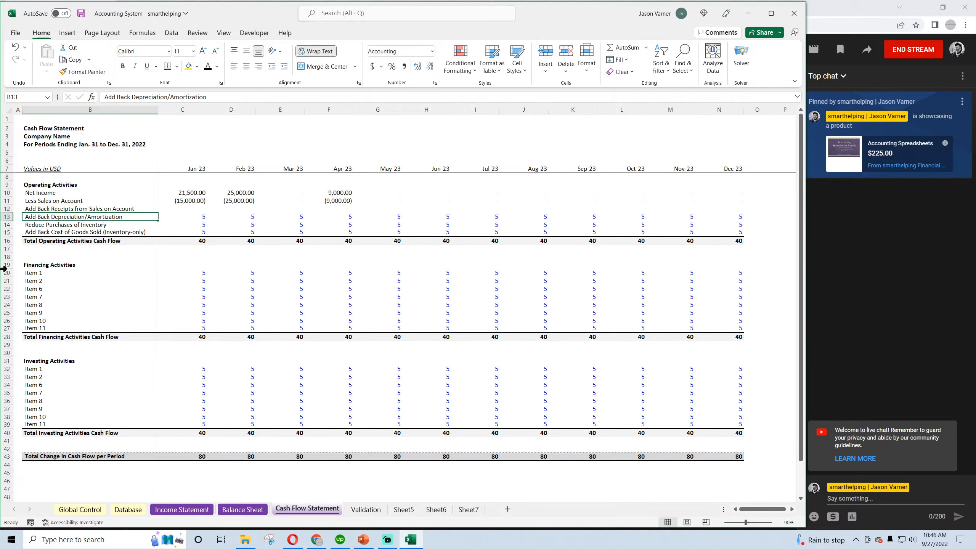
Copy the Jan-23 Less Sales on Account formula down one row and change its category criterion to "Receipts from Sales on Account"
key("Up")
key("Right")
left_click(201, 202)
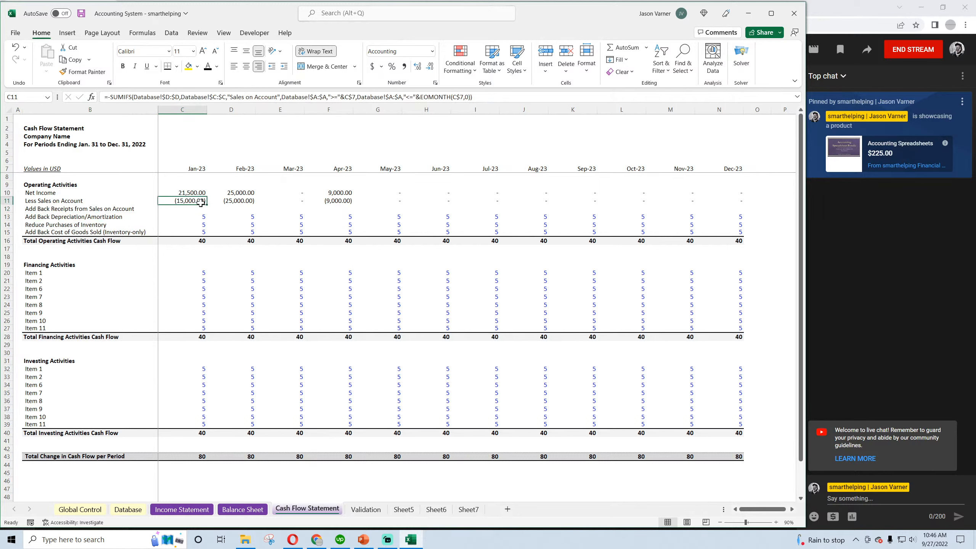
left_click_drag(207, 204, 206, 210)
left_click(192, 209)
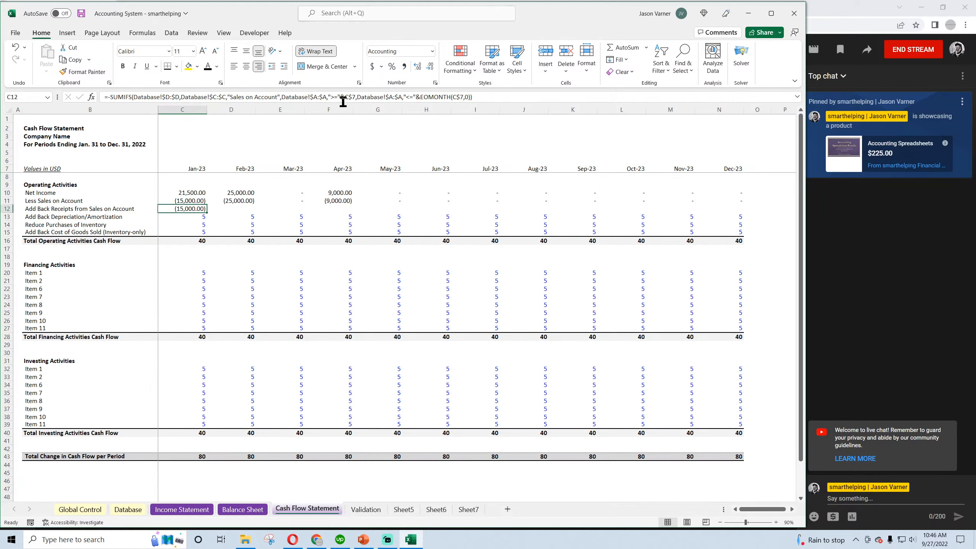
left_click(231, 96)
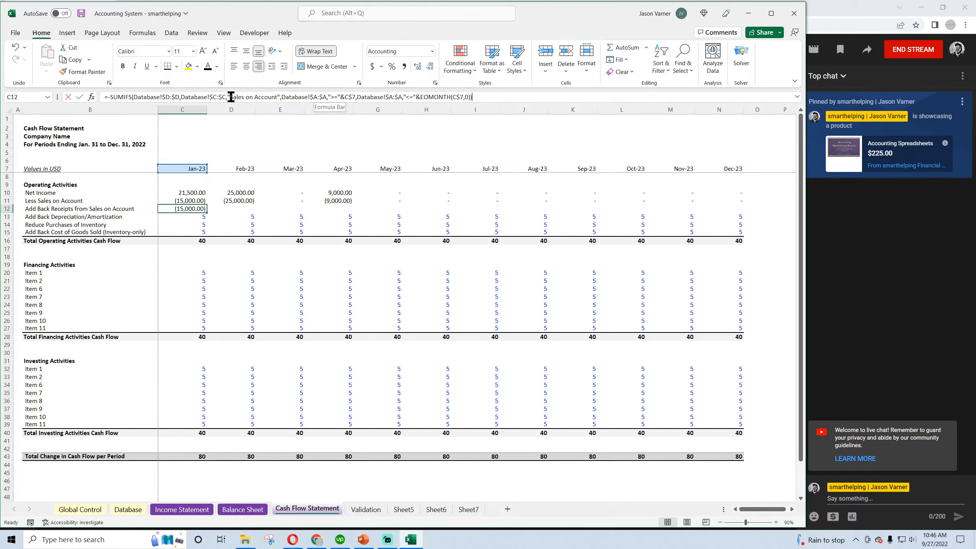
mouse_move(231, 97)
left_mouse_down()
mouse_move(262, 97)
mouse_move(235, 98)
left_mouse_up()
left_click(232, 98)
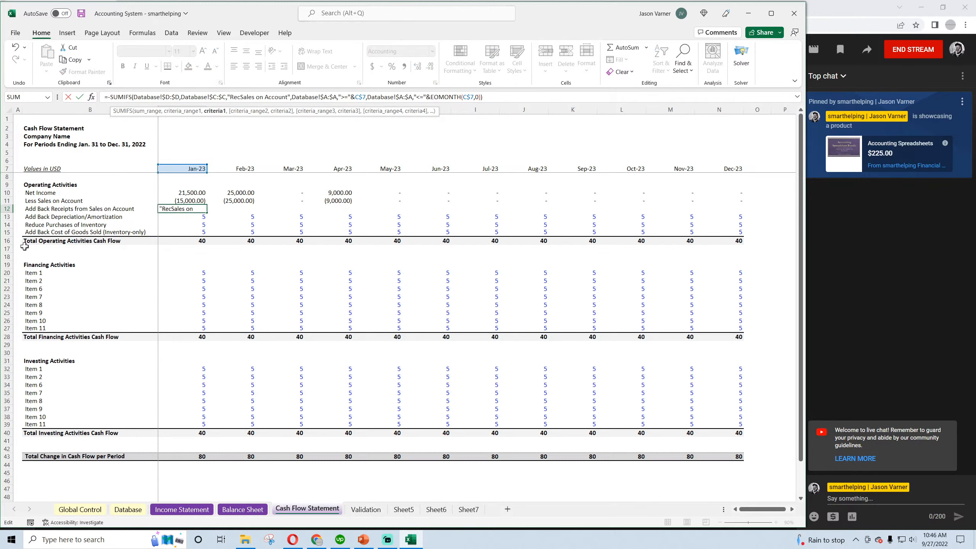
key("Return")
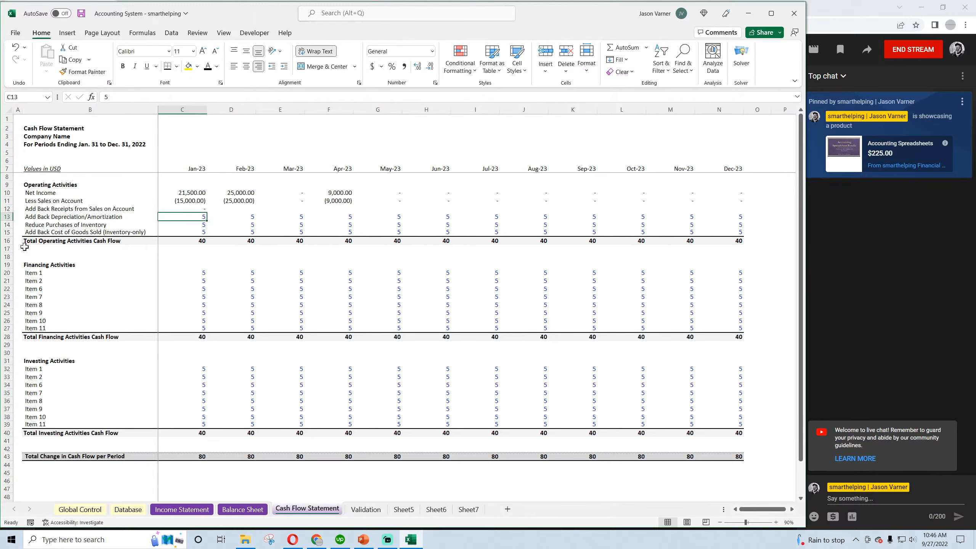
Check the exact wording of the receipts category in the Categories list on the Validation sheet
left_click(357, 512)
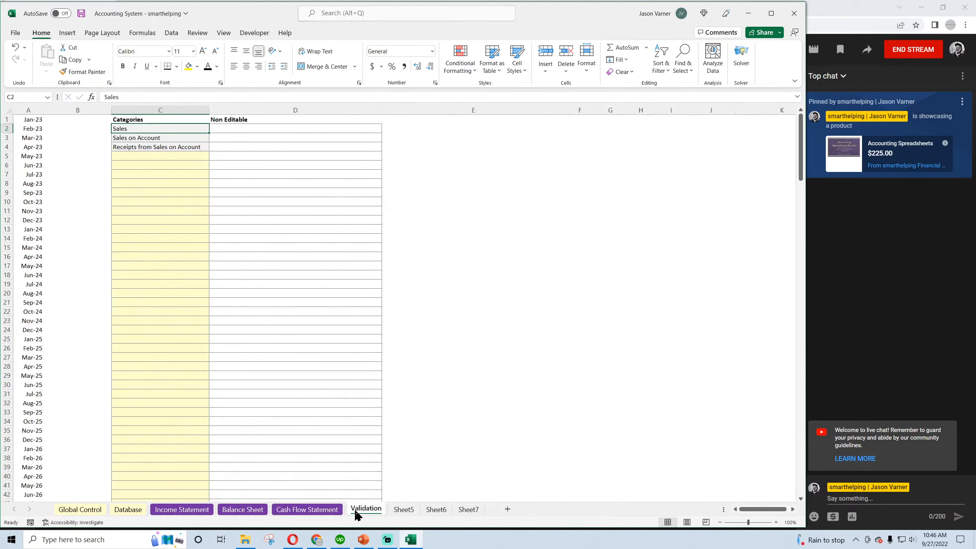
key("Down")
key("Down")
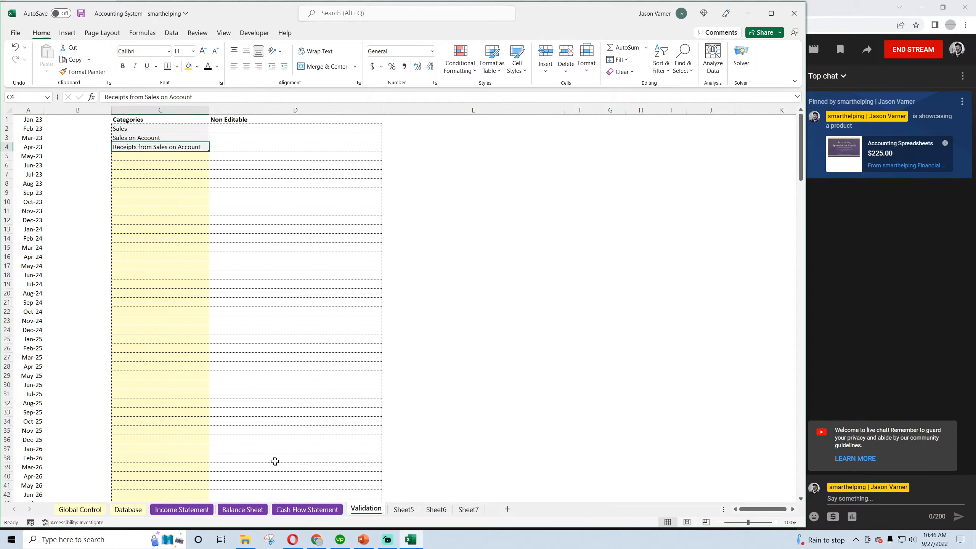
Remove the leading minus from the Jan-23 Add Back Receipts from Sales on Account formula and fill it across through Dec-23
left_click(307, 509)
left_click(201, 209)
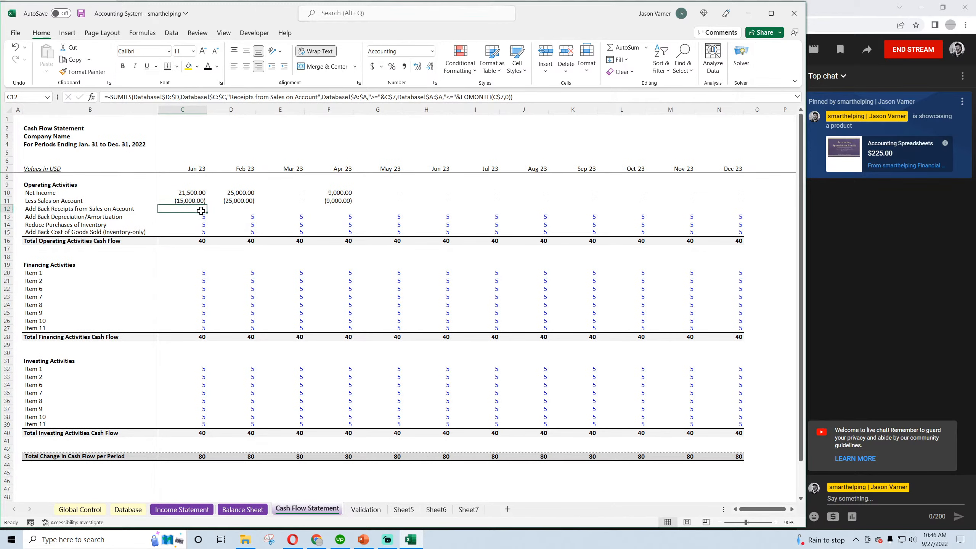
left_click_drag(206, 212, 744, 211)
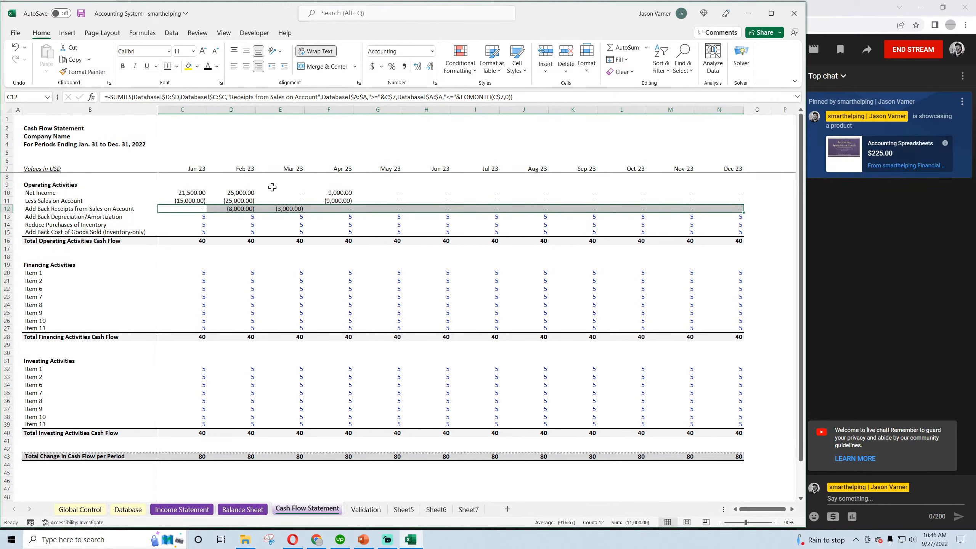
left_click(188, 210)
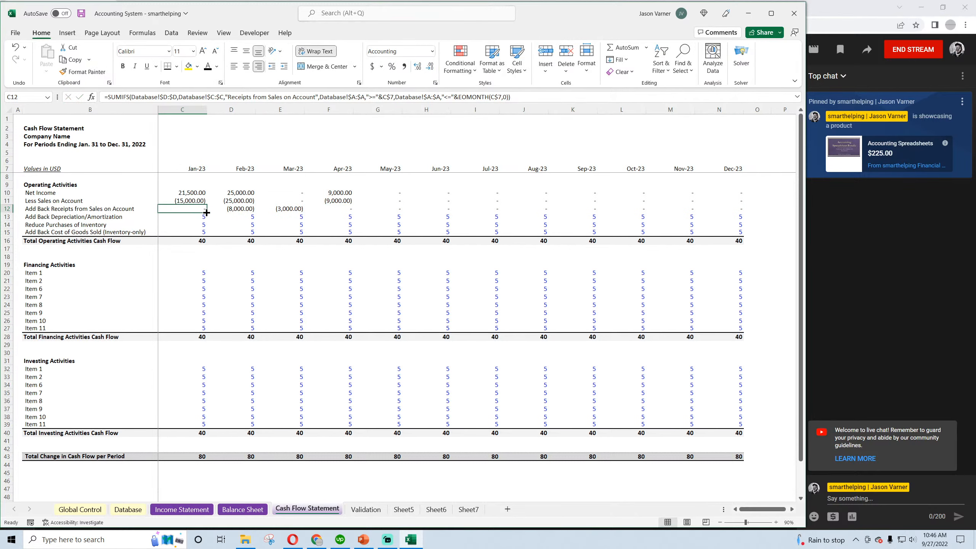
left_click_drag(207, 212, 768, 218)
left_click(763, 196)
Replace the Jan-23 Add Back Depreciation/Amortization and Reduce Purchases of Inventory placeholders with 0, copying the accounting format from the row above
left_click(187, 216)
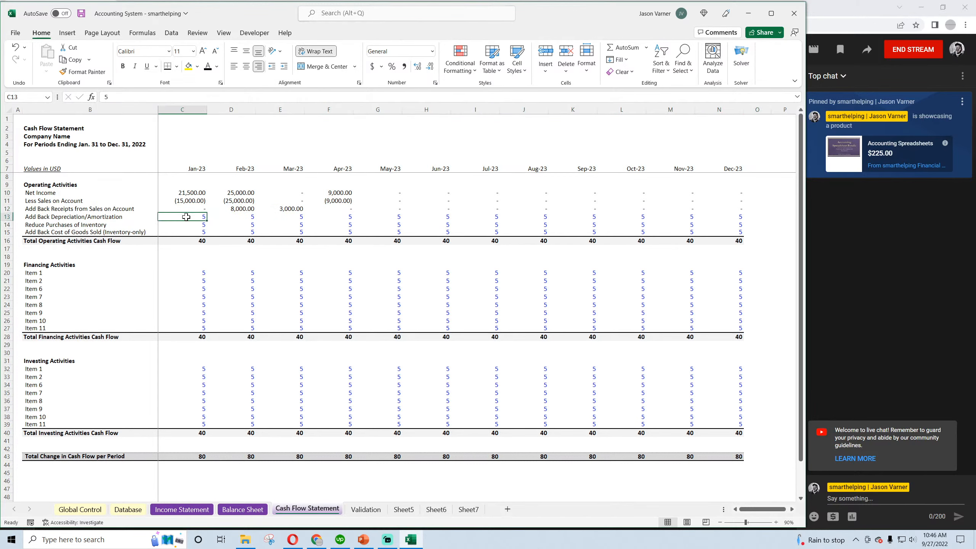
key("BackSpace")
key("Return")
key("BackSpace")
key("Return")
key("BackSpace")
key("Return")
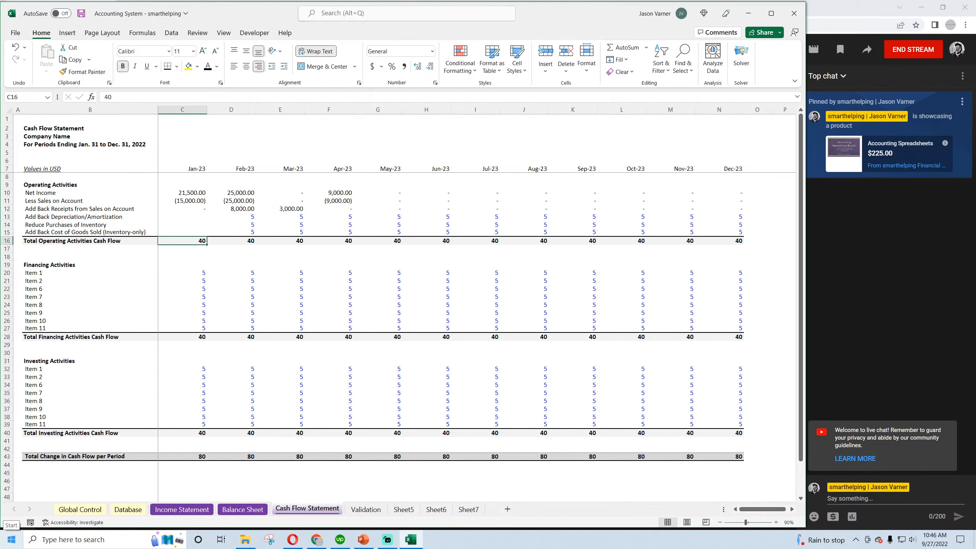
left_click(204, 211)
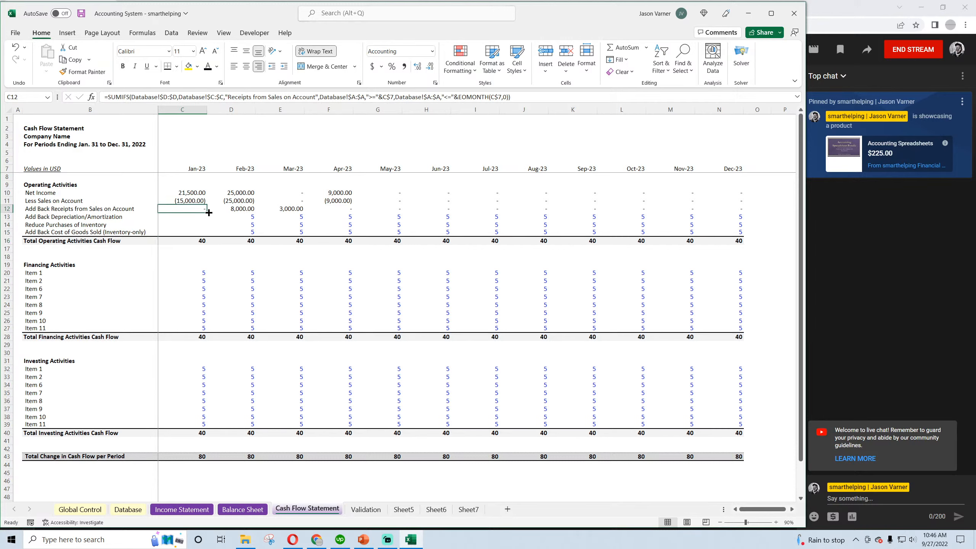
left_click_drag(207, 213, 206, 218)
left_click(205, 218)
key("BackSpace")
type("0")
key("Return")
type("0")
key("Return")
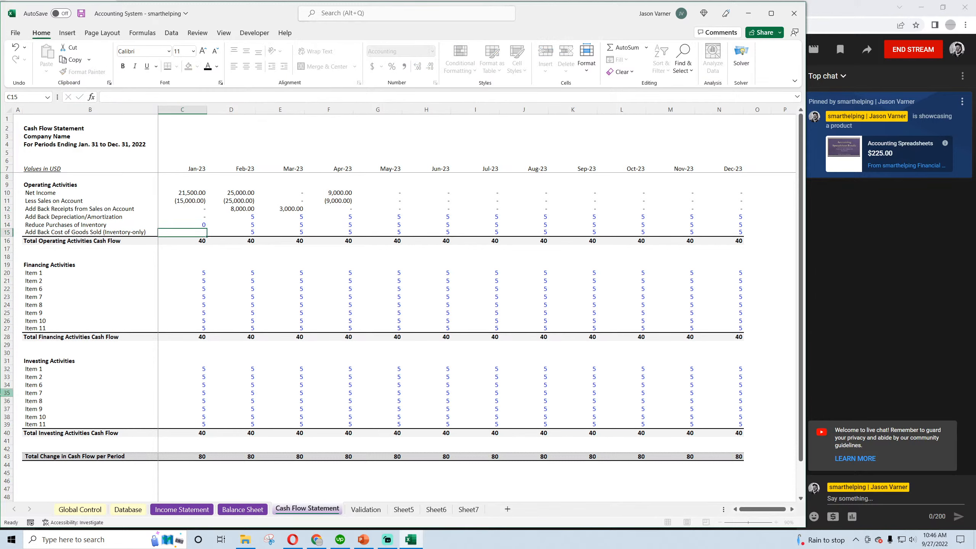
Fill the Jan-23 depreciation zero down through Add Back Cost of Goods Sold and reapply the last cell's border
left_click(205, 215)
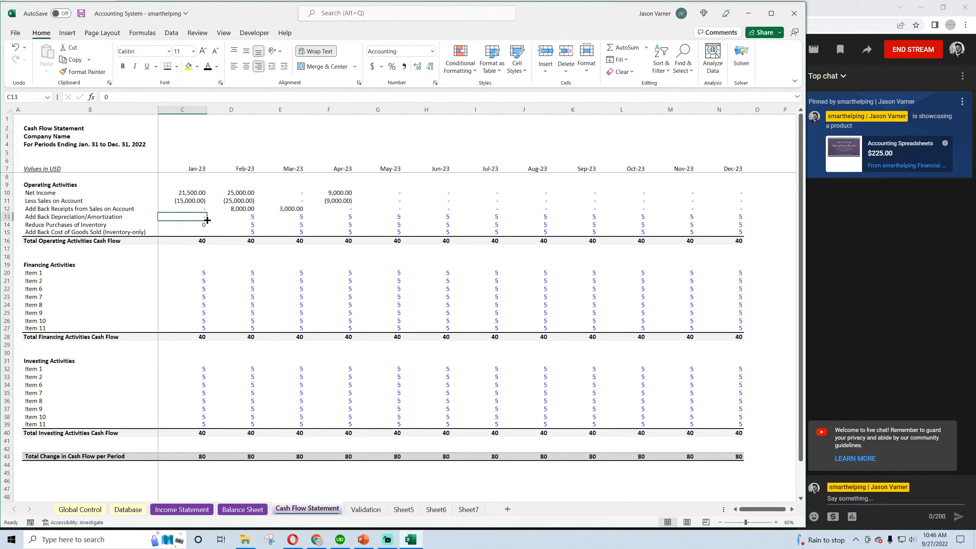
left_click_drag(207, 221, 205, 233)
left_click(233, 227)
left_click(189, 232)
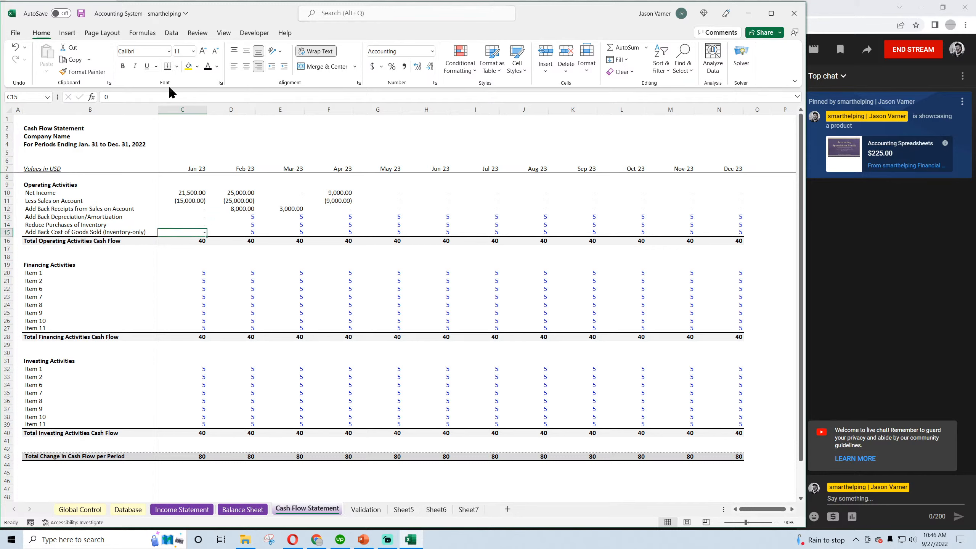
left_click(167, 67)
Fill the Jan-23 zeros for depreciation, inventory purchases and cost of goods sold across through Dec-23 and save the workbook
left_click(199, 218)
left_click_drag(207, 220, 740, 241)
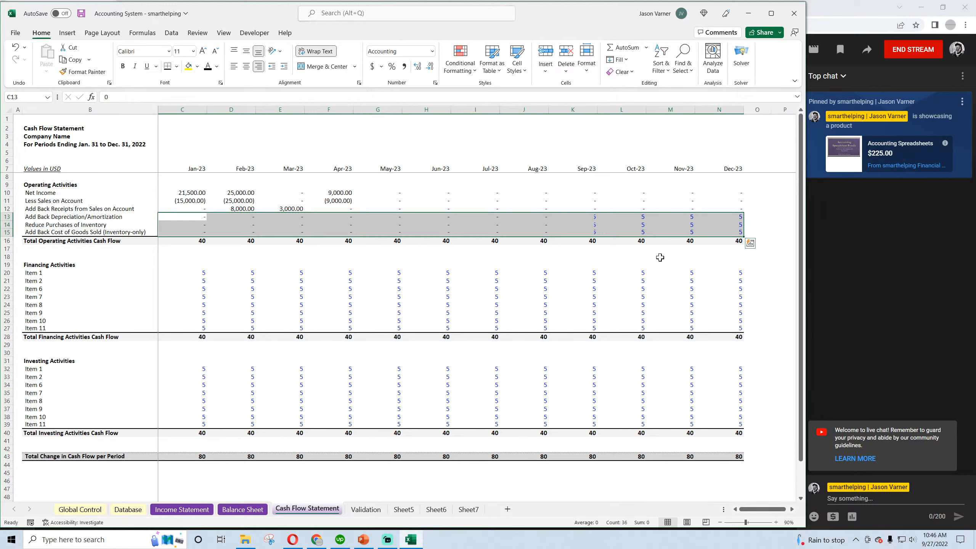
left_click(511, 297)
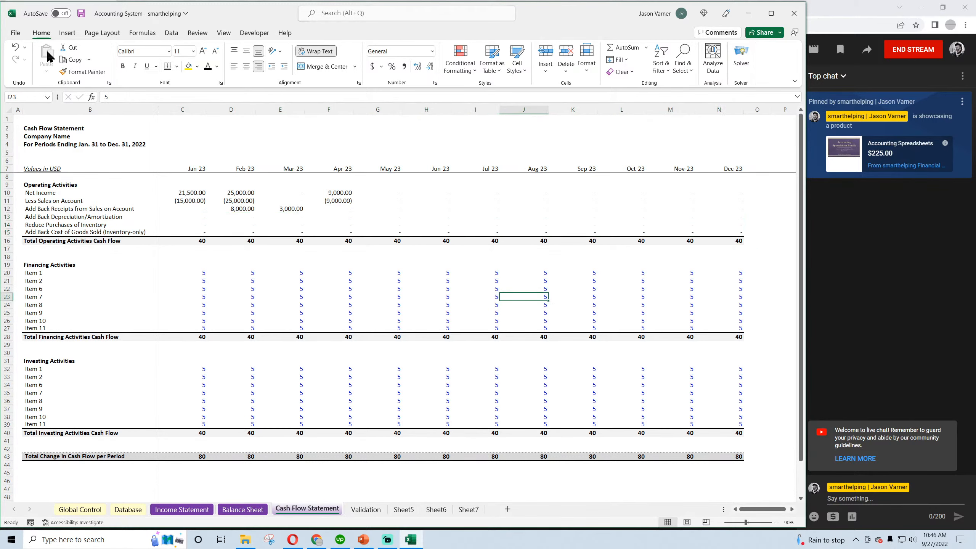
left_click(82, 14)
Enter =SUM(C10:C15) as Jan-23 Total Operating Activities Cash Flow, fill it across through Dec-23 and save the workbook
left_click(196, 240)
left_click(619, 47)
key("Return")
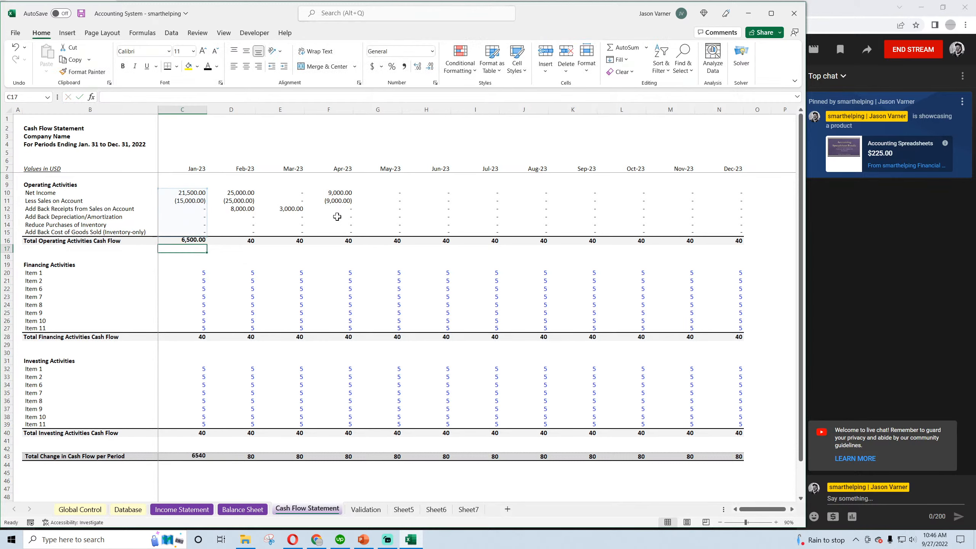
left_click(195, 240)
left_click_drag(207, 244, 736, 243)
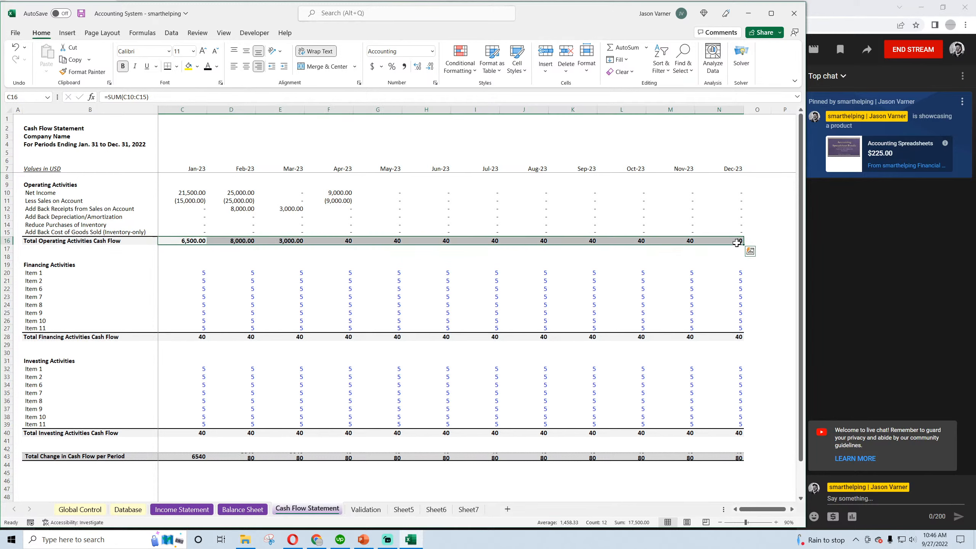
left_click(249, 283)
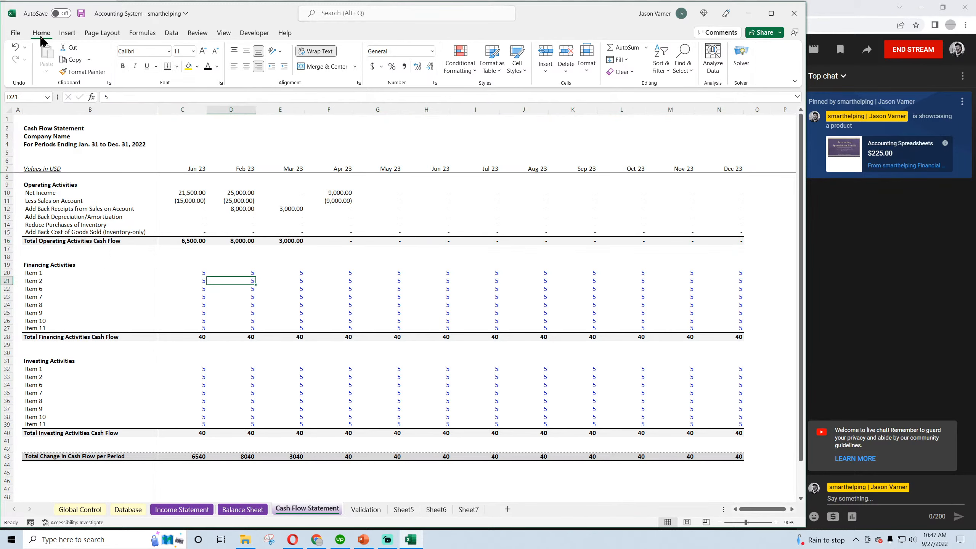
left_click(81, 14)
left_click(190, 193)
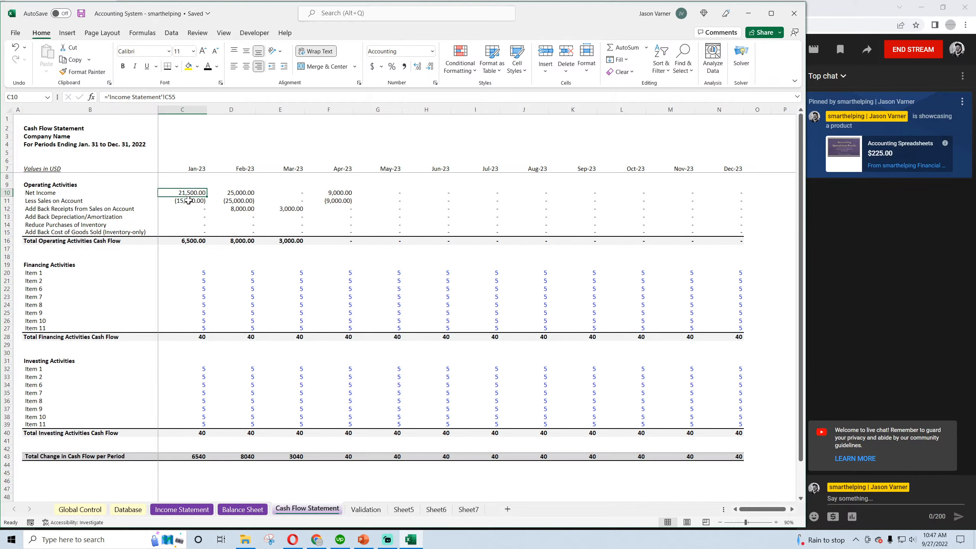
left_click(188, 200)
left_click(245, 210)
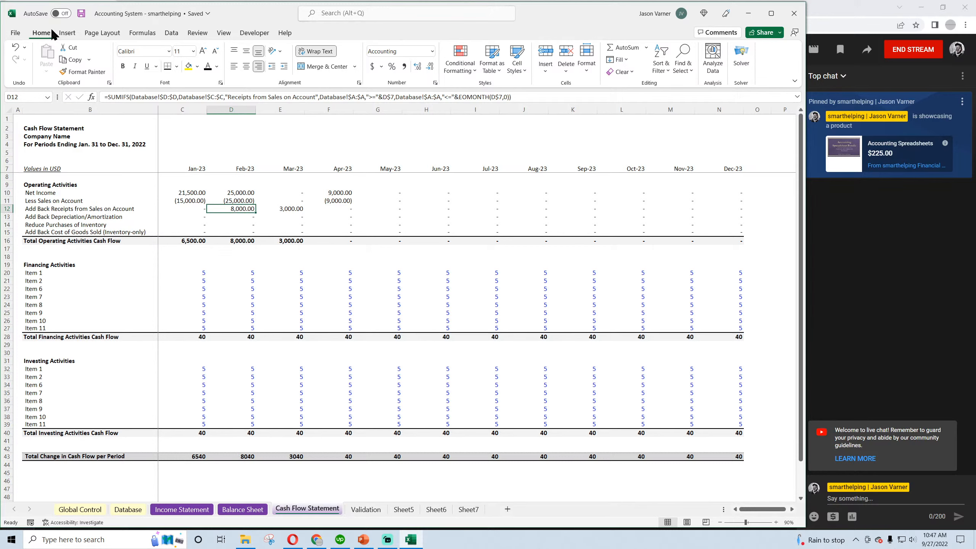
left_click(81, 217)
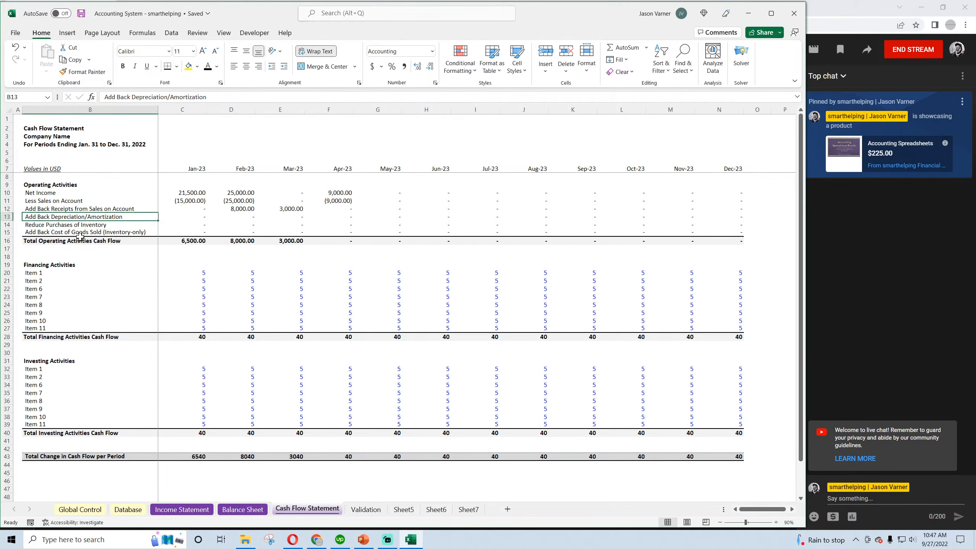
Link Jan-23 Cash on the Balance Sheet to the Cash Flow Statement's Jan-23 Total Change in Cash Flow per Period, cell C43
left_click(244, 510)
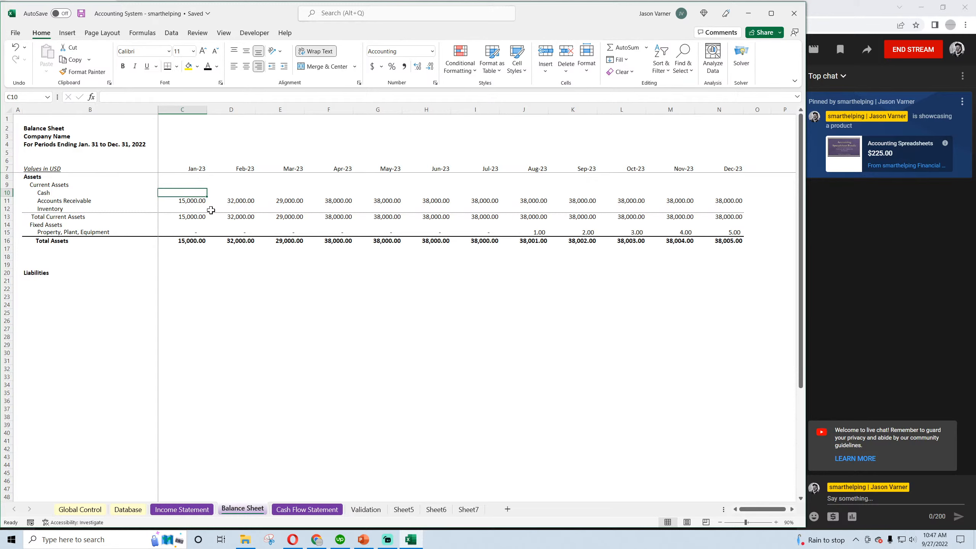
type("=")
left_click(307, 510)
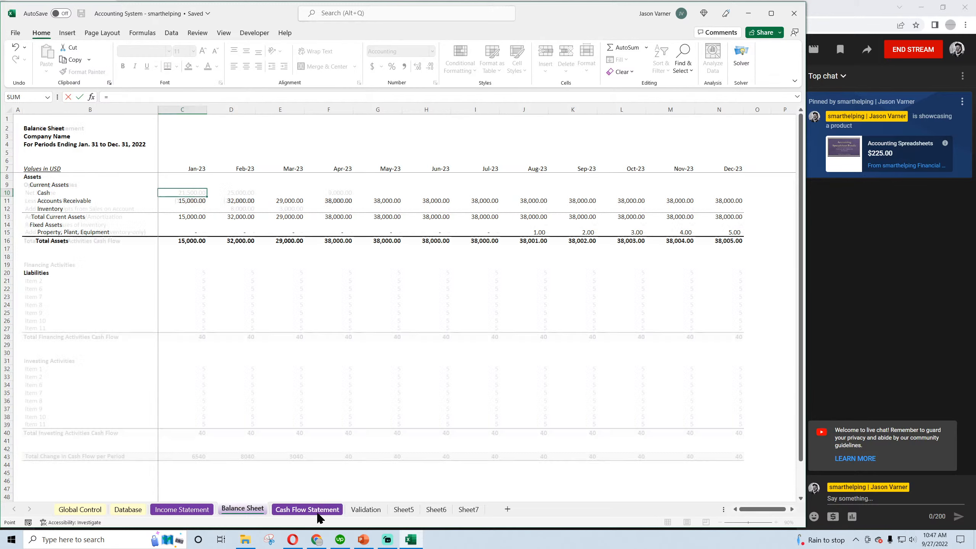
left_click(190, 459)
key("Return")
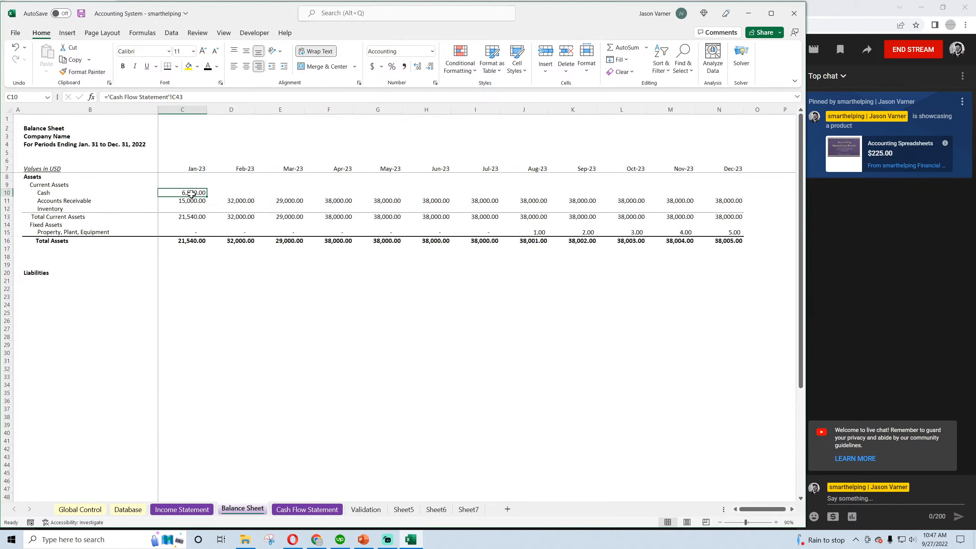
Copy the Cash formula into Feb-23 and add the prior month's balance, making it ='Cash Flow Statement'!D43+C10
left_click_drag(207, 197, 245, 195)
left_click(238, 193)
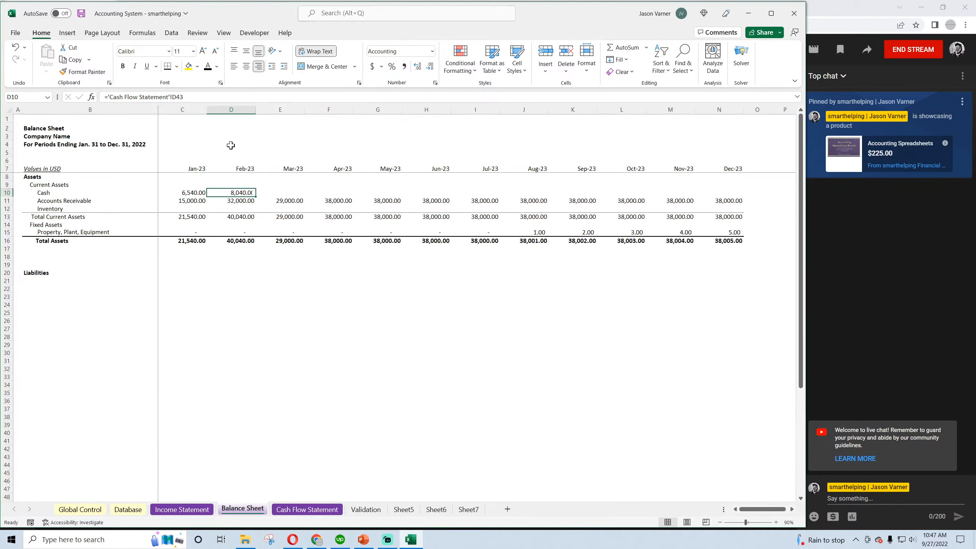
left_click(215, 96)
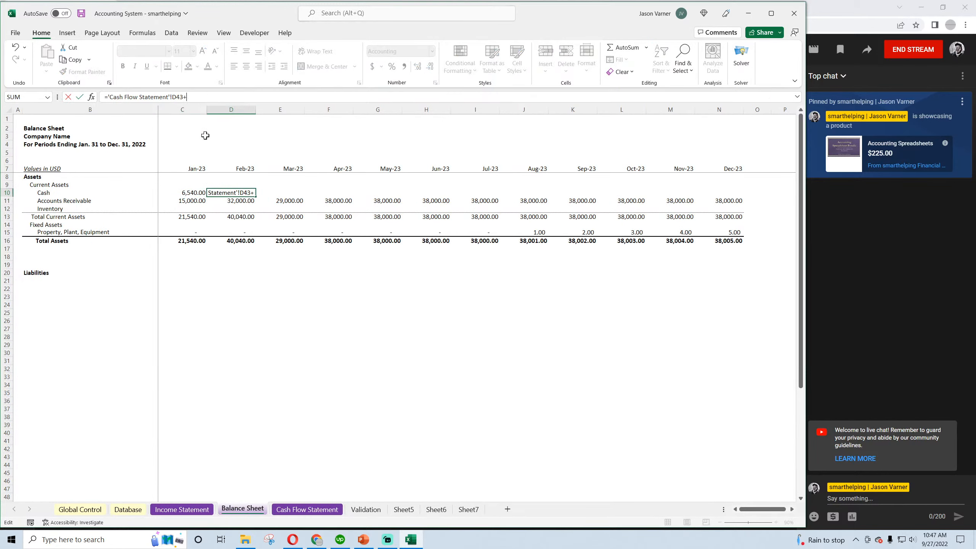
left_click(194, 192)
key("Return")
Fill the Feb-23 Cash formula across through Dec-23 and save the workbook
left_click(258, 196)
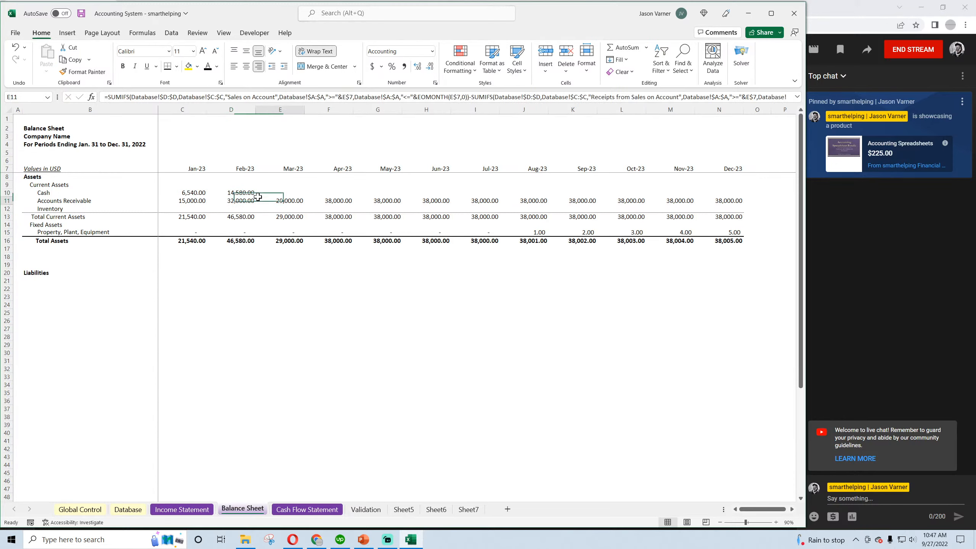
left_click(240, 193)
left_click_drag(254, 196, 735, 199)
left_click(475, 352)
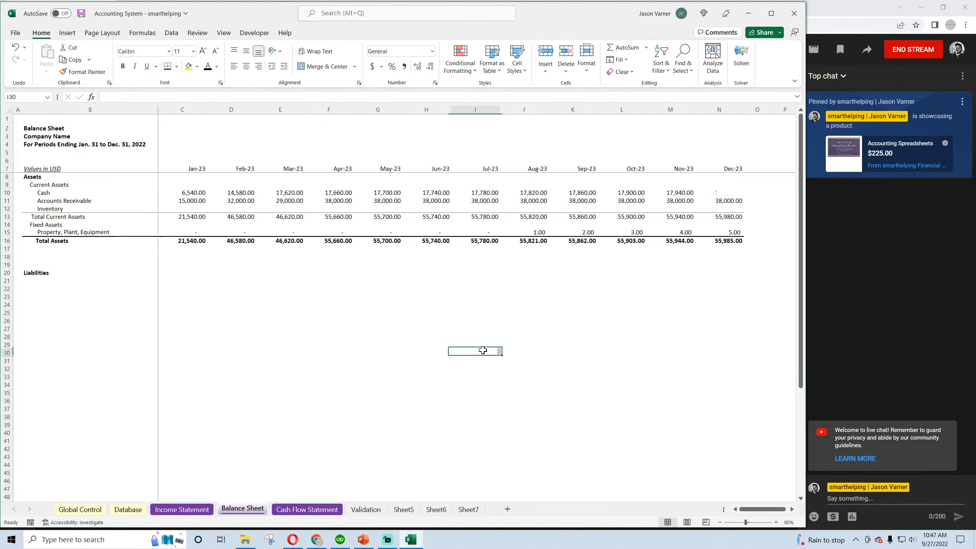
left_click(80, 15)
left_click(242, 327)
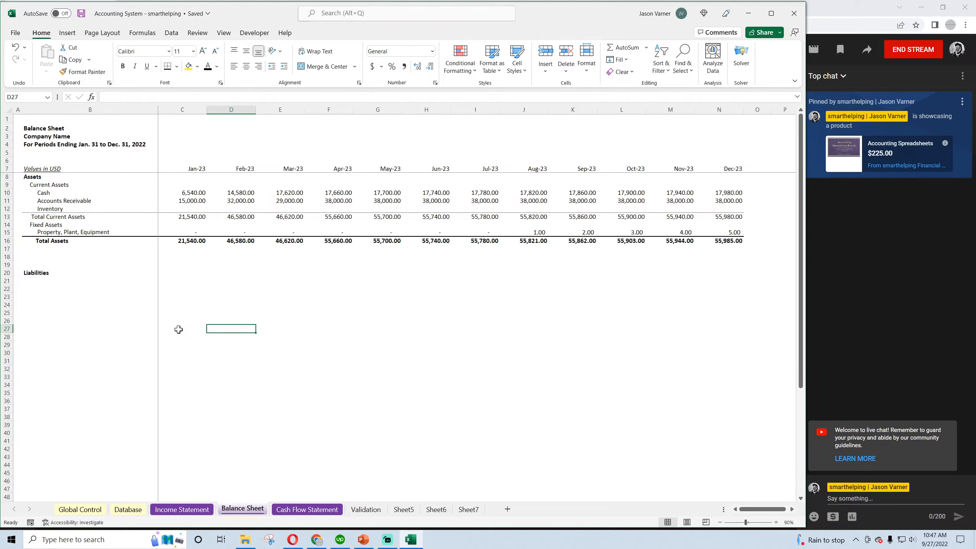
Replace all Financing Activities placeholders, Jan-23 through Dec-23, with the accounting-formatted zero copied from Jan-23 Add Back Depreciation/Amortization
left_click(299, 510)
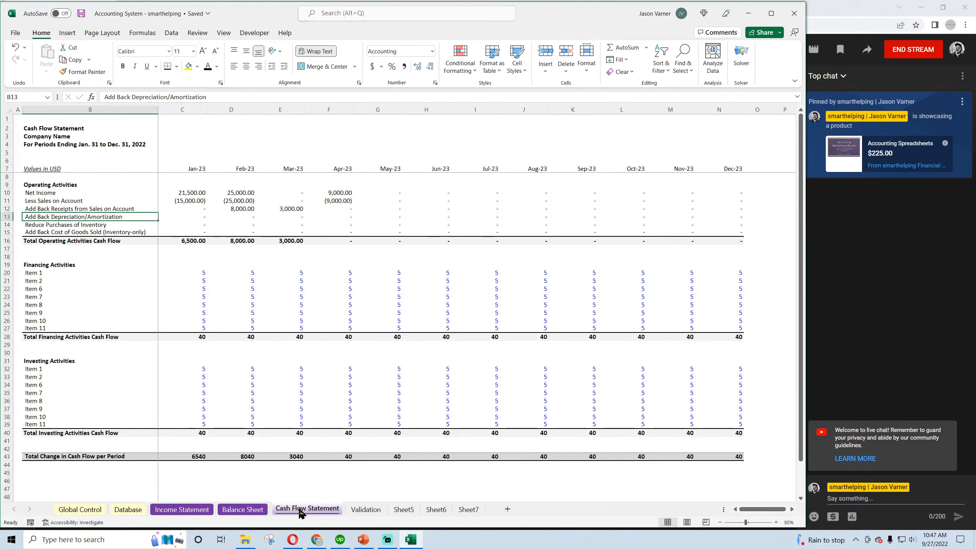
left_click(195, 271)
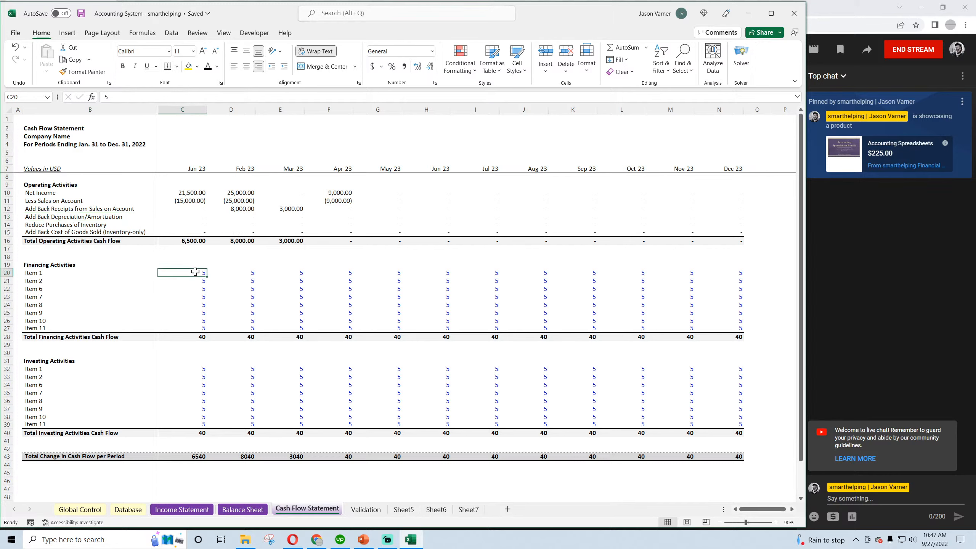
type("0")
key("ctrl+Return")
left_click(197, 217)
key("ctrl+c")
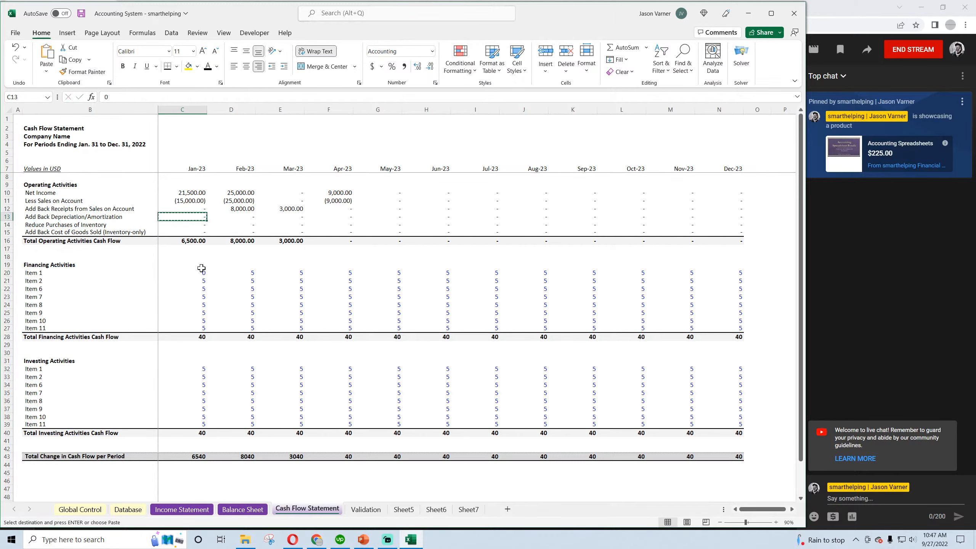
left_click(196, 272)
key("ctrl+v")
left_click_drag(206, 277, 725, 321)
left_click(279, 305)
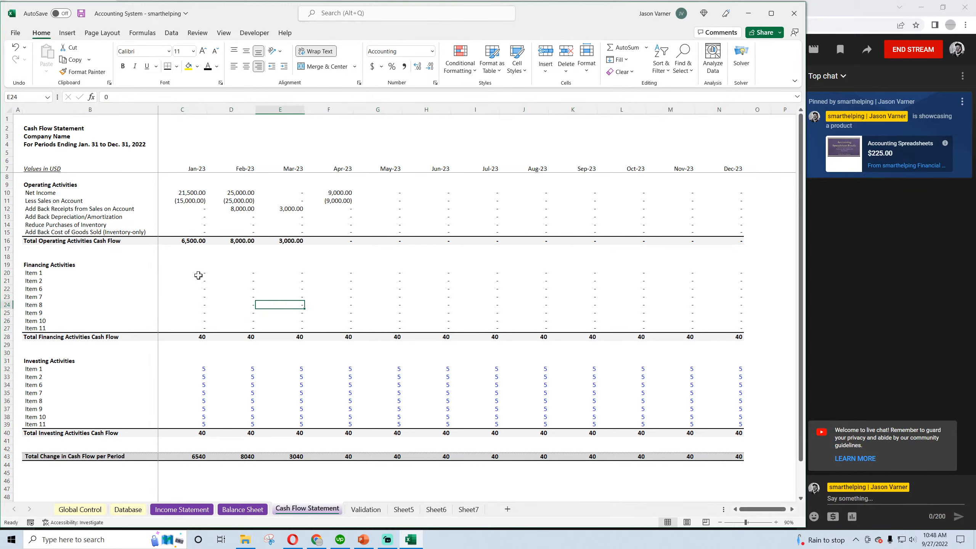
Copy the block of Financing Activities zeros over the Investing Activities item placeholders for Jan-23 through Dec-23
left_click_drag(198, 275, 708, 327)
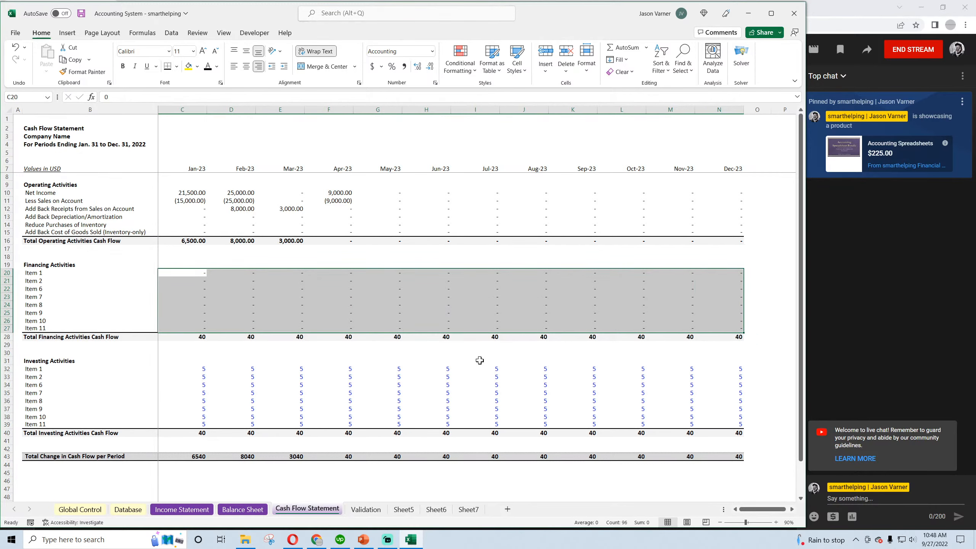
key("ctrl+c")
left_click(192, 368)
key("ctrl+v")
left_click(190, 287)
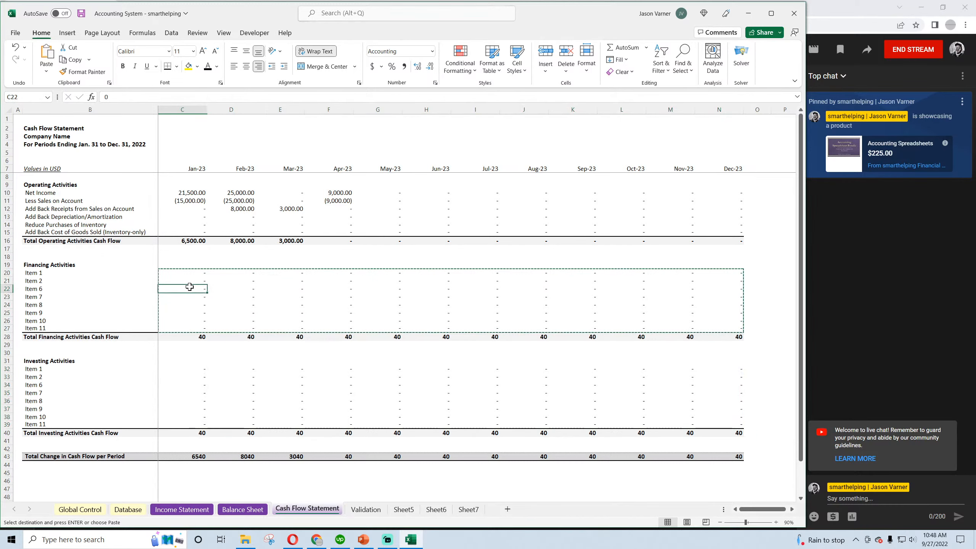
left_click(192, 383)
Enter =SUM(C20:C27) as Jan-23 Total Financing Activities Cash Flow and fill it across through Dec-23
left_click(195, 336)
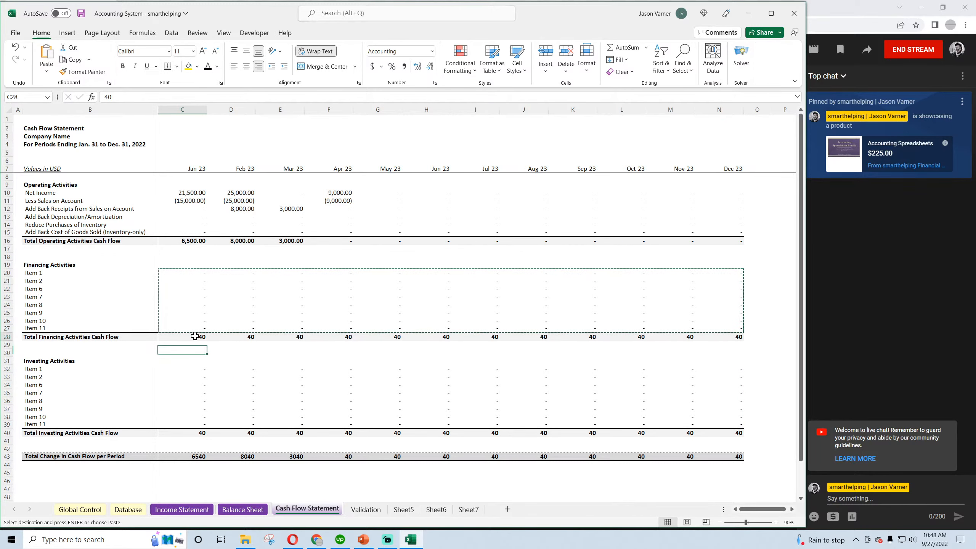
left_click(625, 47)
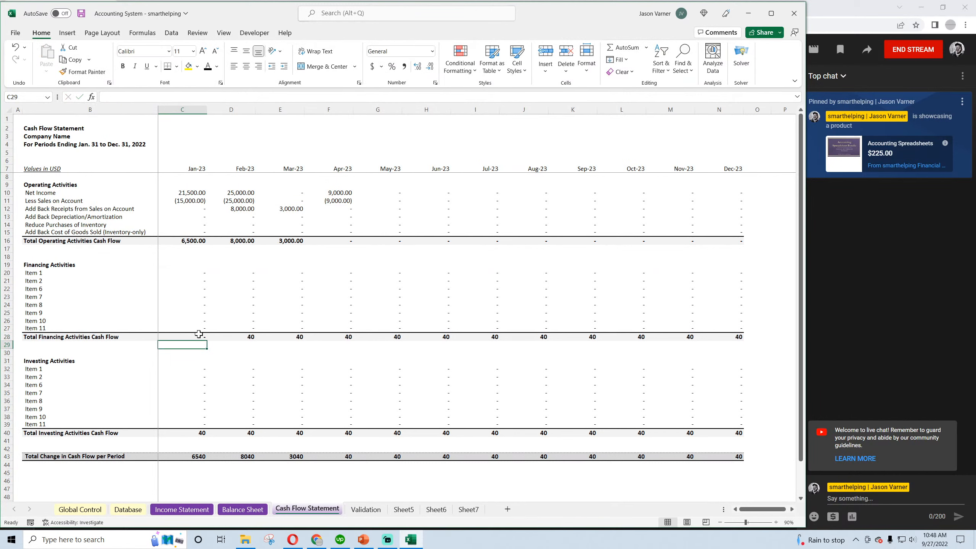
left_click(183, 336)
left_click_drag(207, 340, 741, 338)
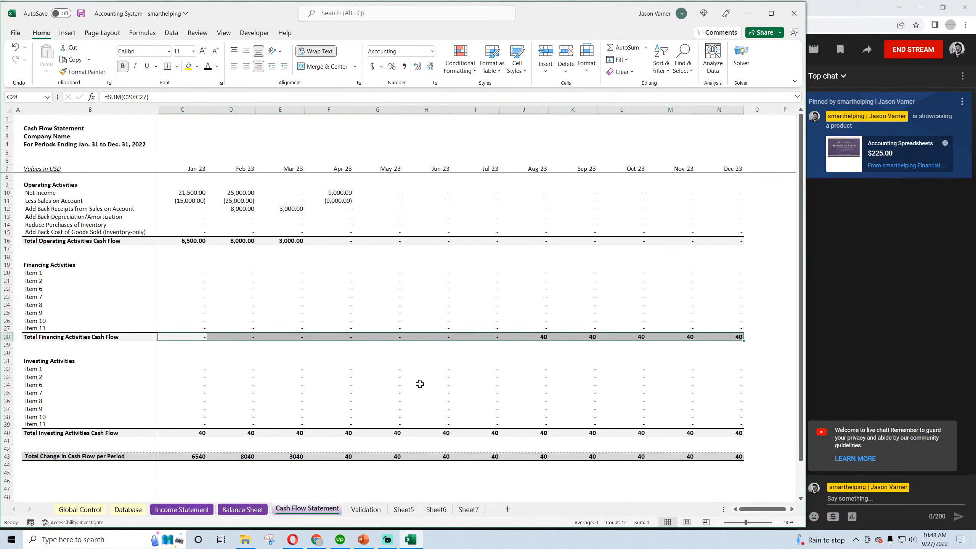
Enter =SUM(C32:C39) as Jan-23 Total Investing Activities Cash Flow and fill it across through Dec-23
left_click(193, 432)
left_click(627, 48)
key("Return")
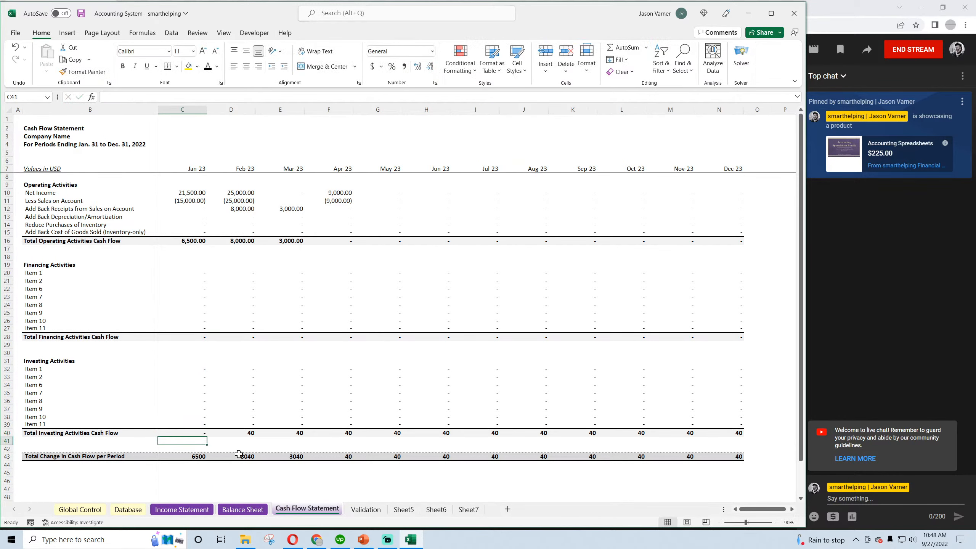
left_click(203, 431)
left_click_drag(206, 437, 741, 429)
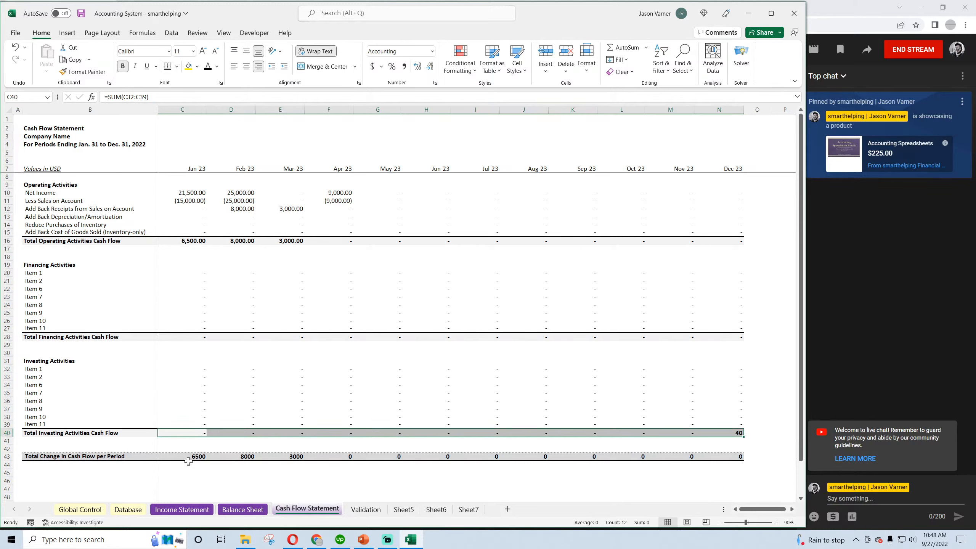
Format the Total Change in Cash Flow per Period row, Jan-23 through Dec-23, with the custom two-decimal accounting format without a currency symbol
left_click(187, 457)
left_click_drag(192, 457, 741, 458)
left_click(434, 82)
left_click(319, 243)
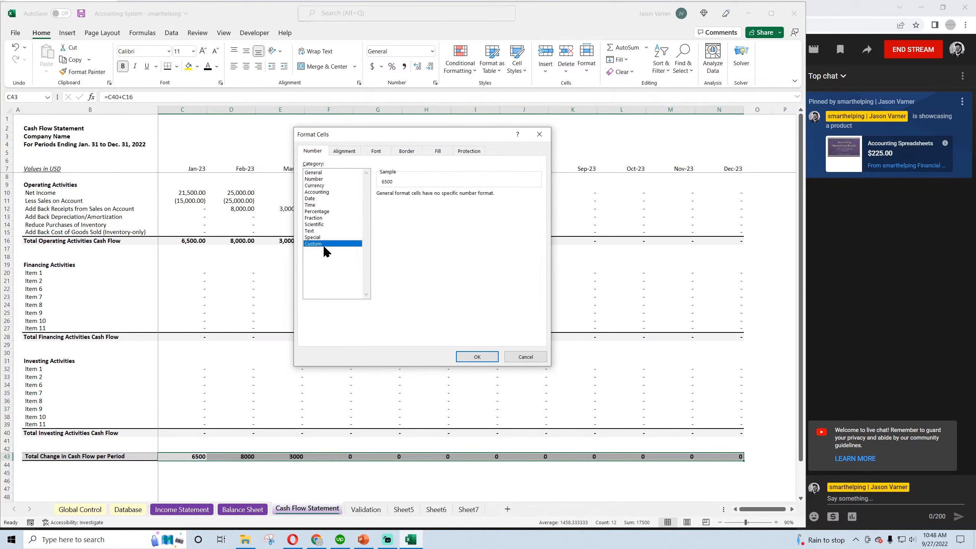
left_click_drag(535, 227, 541, 275)
left_click(454, 277)
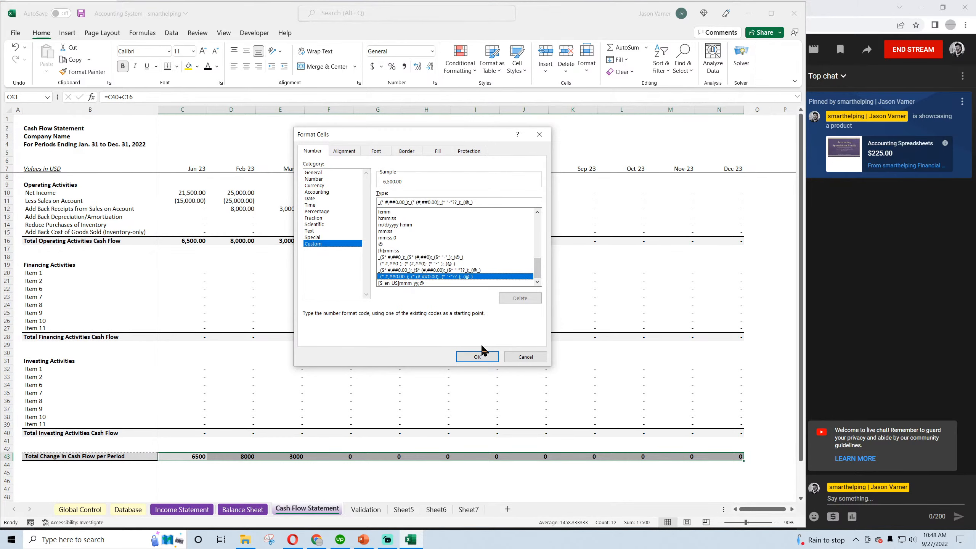
left_click(480, 356)
Enter =C16+C28+C40 as Jan-23 Total Change in Cash Flow per Period and fill it across through Dec-23
left_click(175, 455)
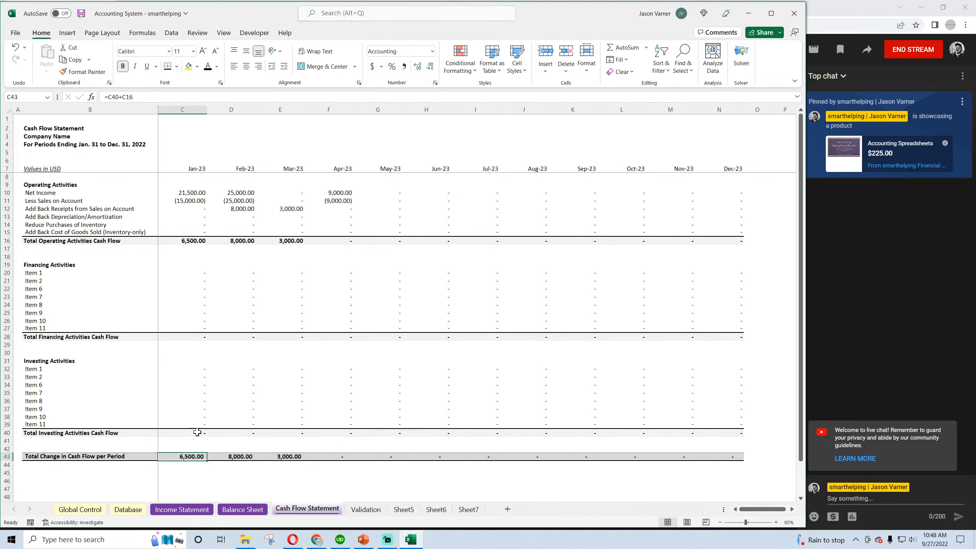
type("=")
left_click(193, 241)
type("+")
left_click(193, 334)
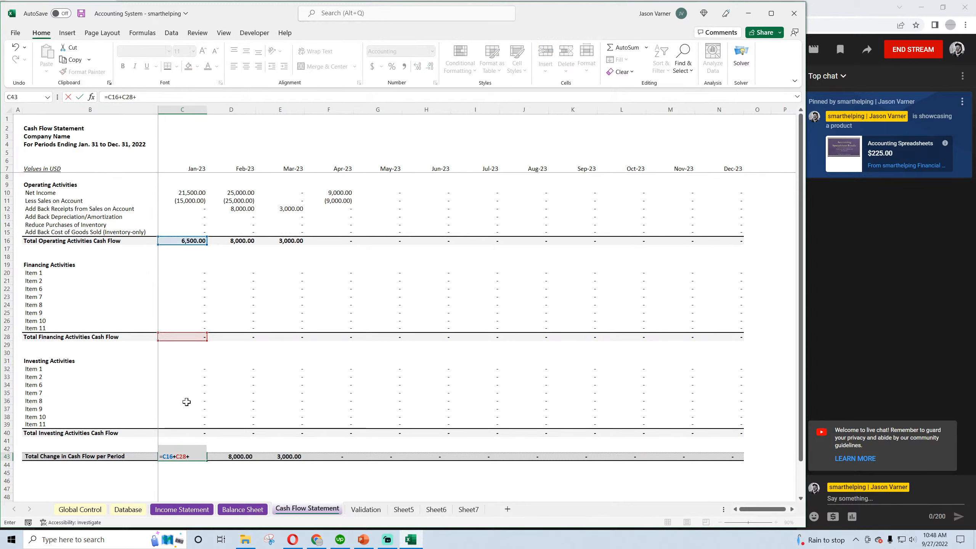
type("+")
left_click(185, 431)
key("Return")
left_click(192, 454)
left_click_drag(208, 462, 717, 471)
left_click(285, 483)
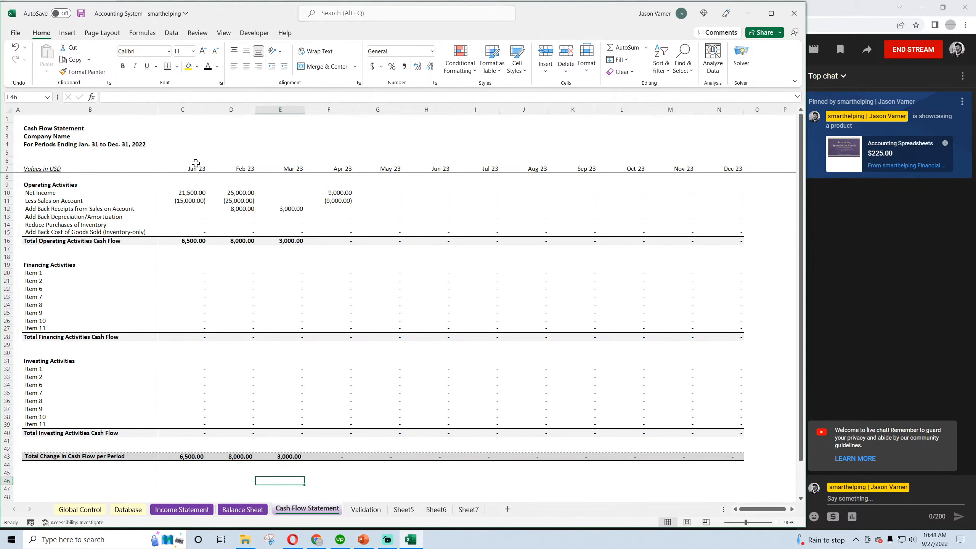
Look over the Balance Sheet and Income Statement, return to the Cash Flow Statement and save the workbook
left_click(241, 510)
left_click(181, 510)
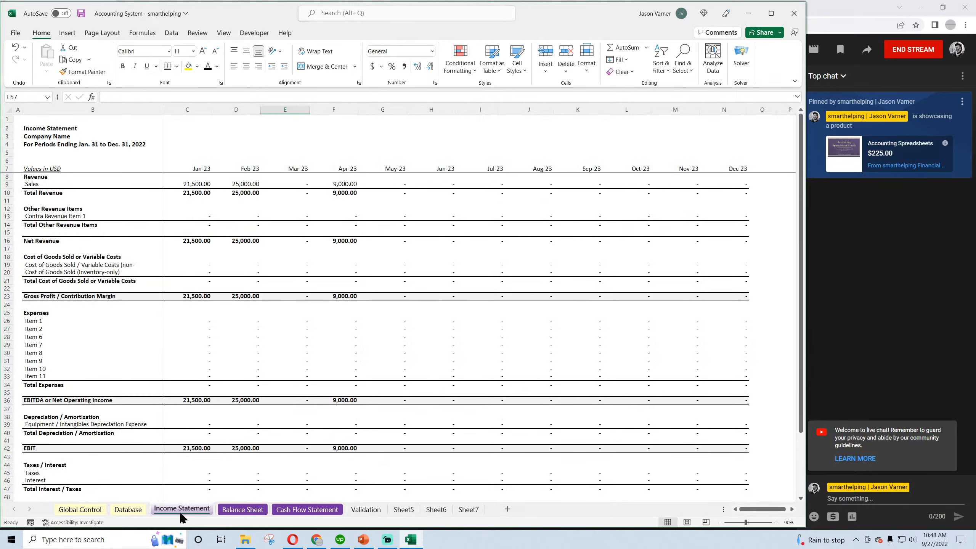
left_click(242, 509)
left_click(307, 510)
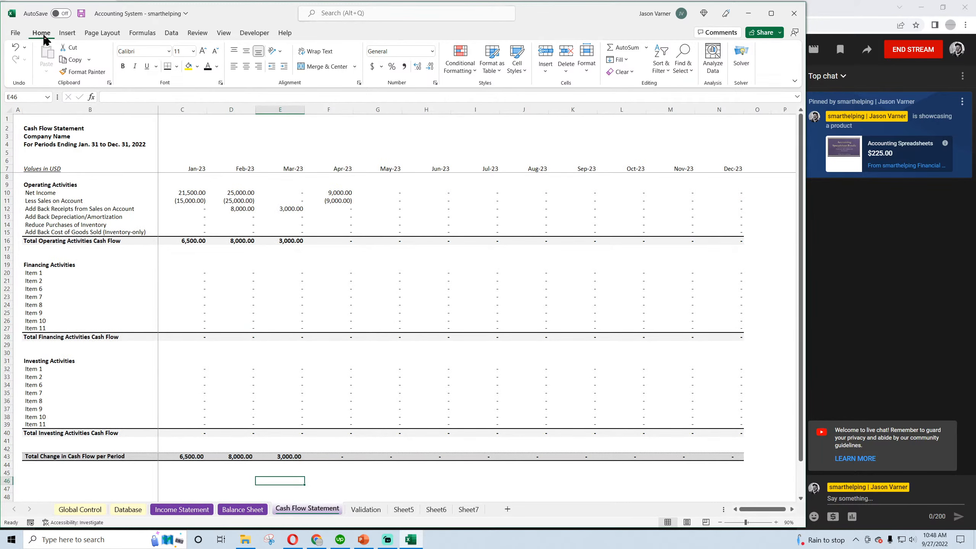
left_click(81, 13)
left_click(32, 144)
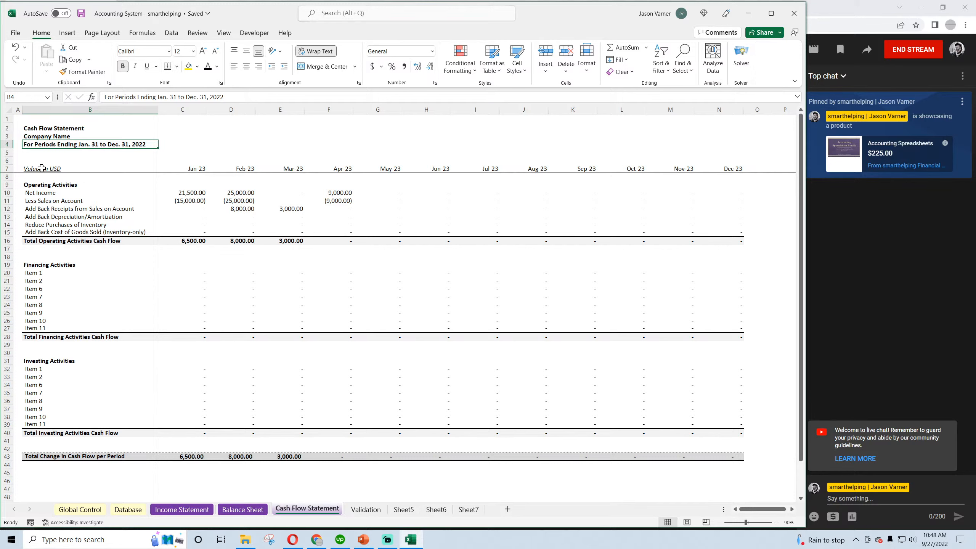
Set Property, Plant, Equipment on the Balance Sheet to 0 for every month from Jan-23 through Dec-23
left_click(243, 509)
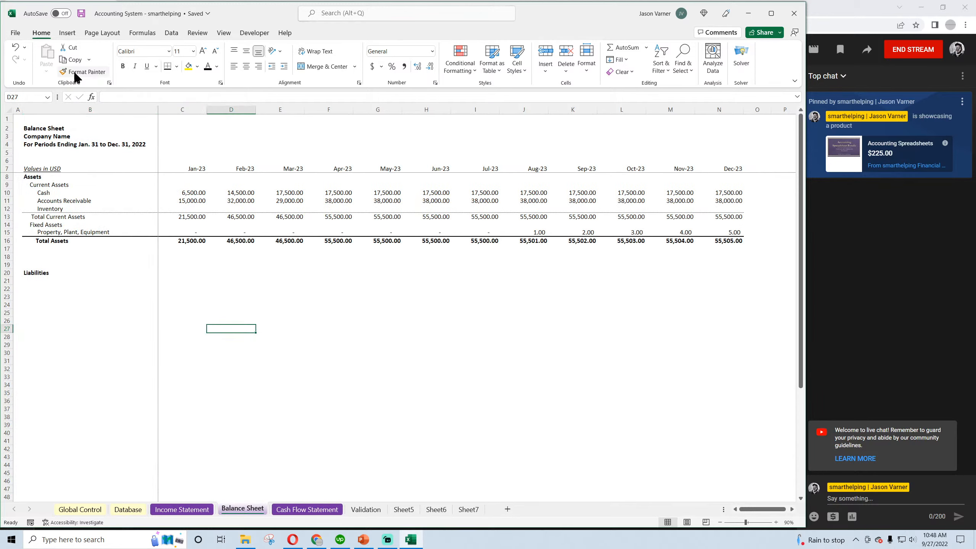
left_click(189, 233)
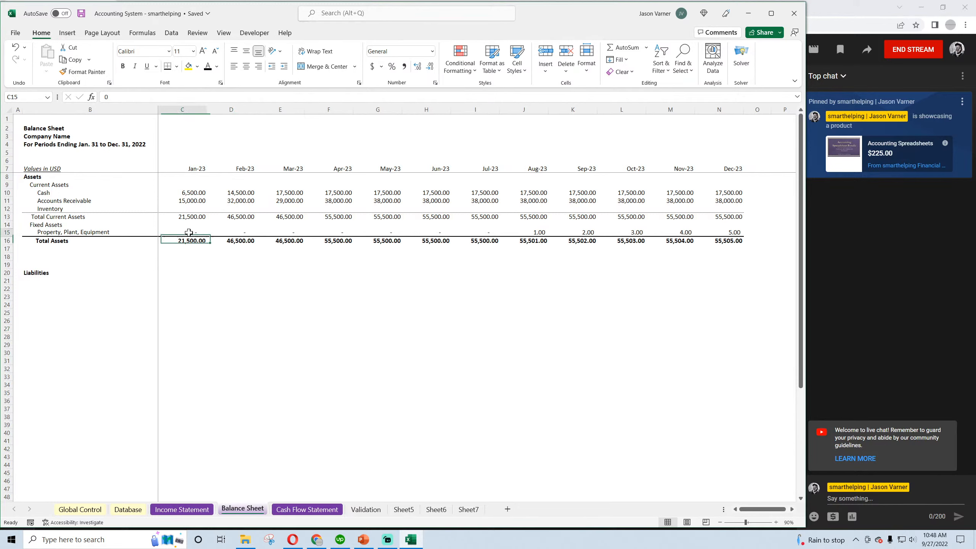
left_click(242, 231)
left_click_drag(195, 231, 726, 233)
left_click(490, 320)
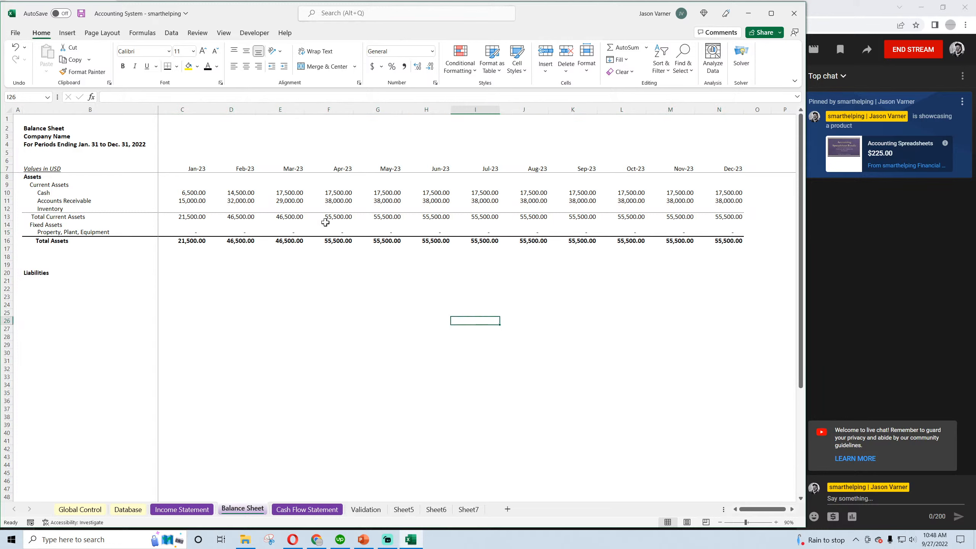
Examine the Balance Sheet's Accounts Receivable formulas for Jan-23 and Feb-23 and the Feb-23 Cash formula
left_click(189, 200)
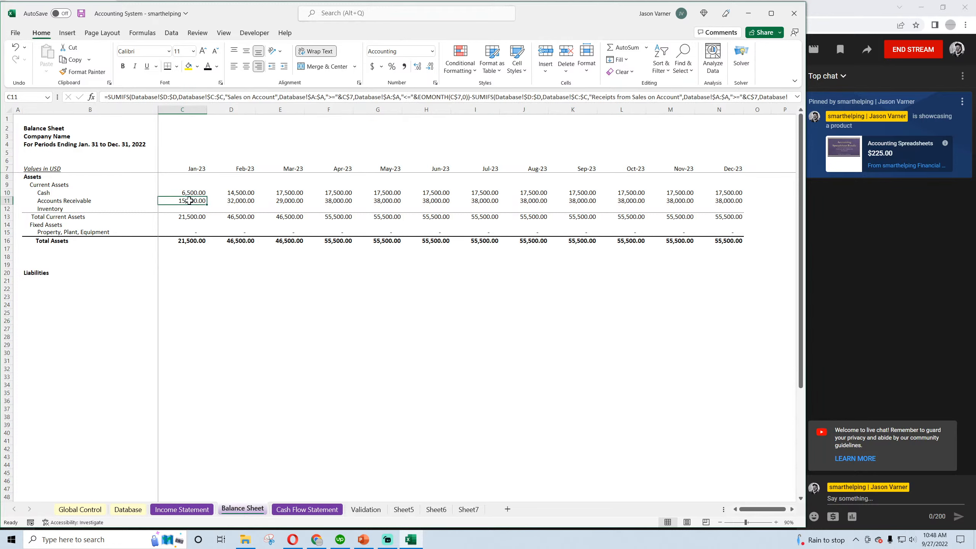
left_click(244, 192)
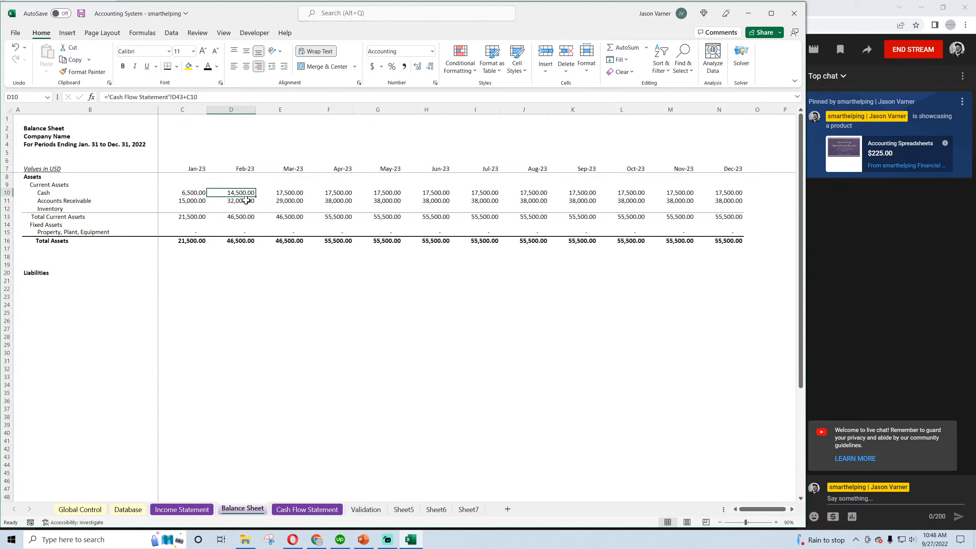
left_click(246, 200)
left_click(203, 202)
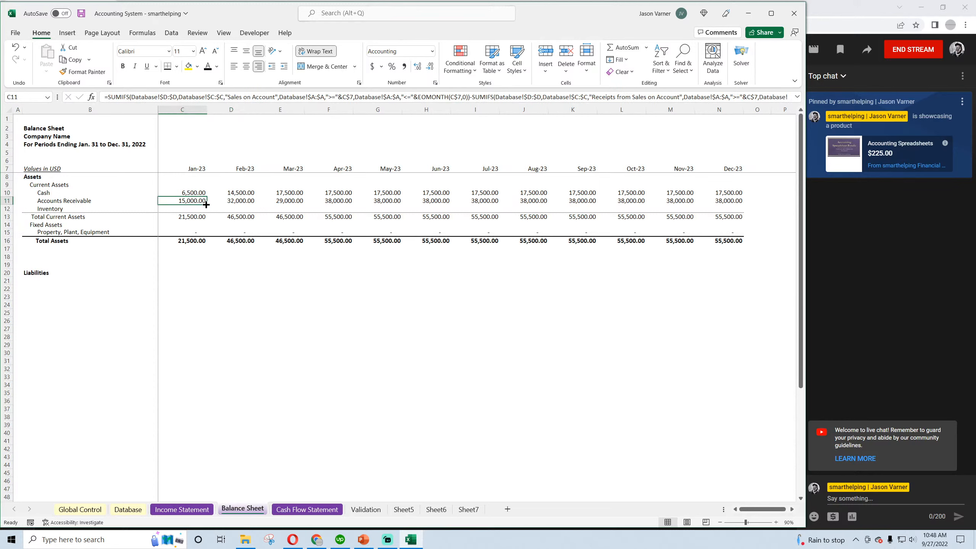
Check the Balance Sheet's Feb-23 Accounts Receivable and the Total Current Assets row, and save the workbook
left_click(234, 201)
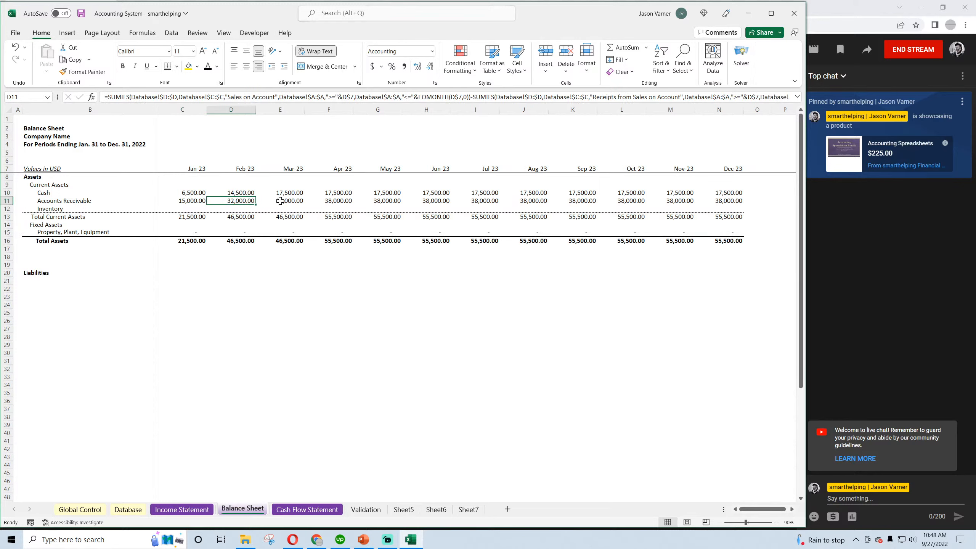
left_click_drag(42, 218, 242, 215)
left_click(284, 313)
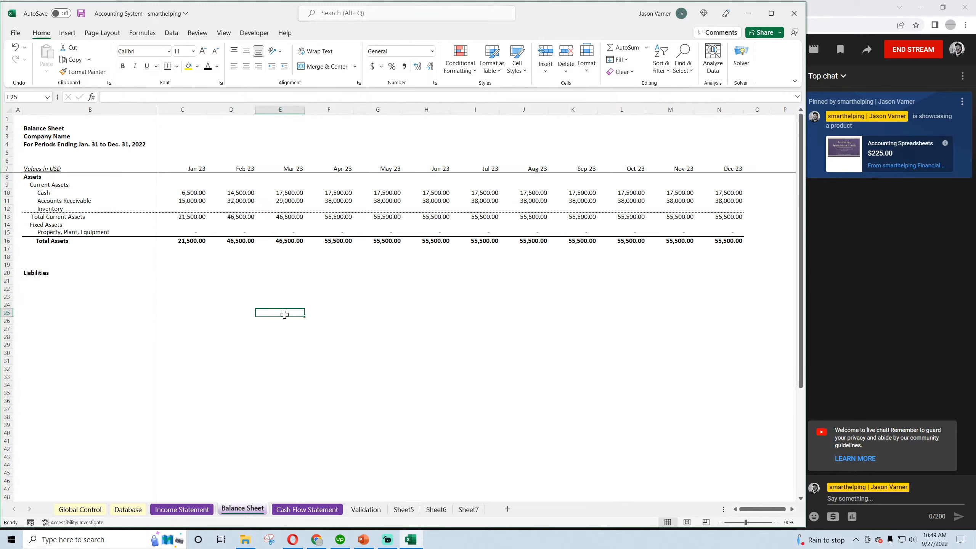
left_click(82, 14)
Copy the Assets block B8:N16 over the Liabilities heading at B20 and delete the empty row 18 above it
left_click(39, 280)
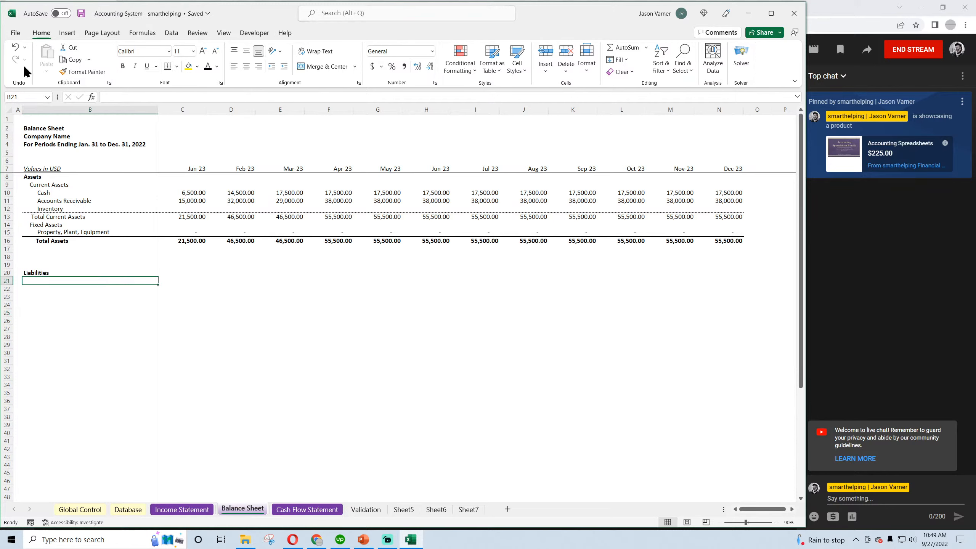
left_click_drag(38, 177, 738, 241)
key("ctrl+c")
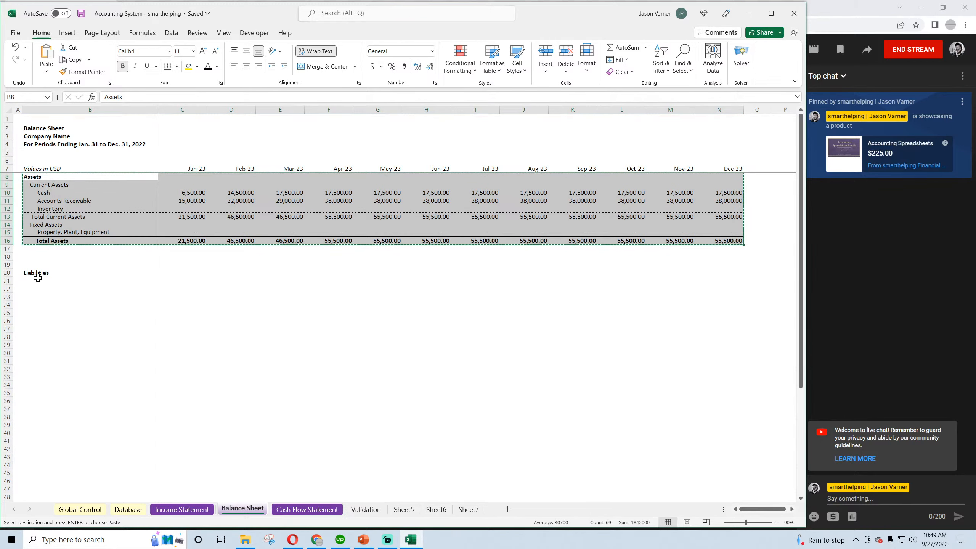
left_click(36, 273)
key("ctrl+v")
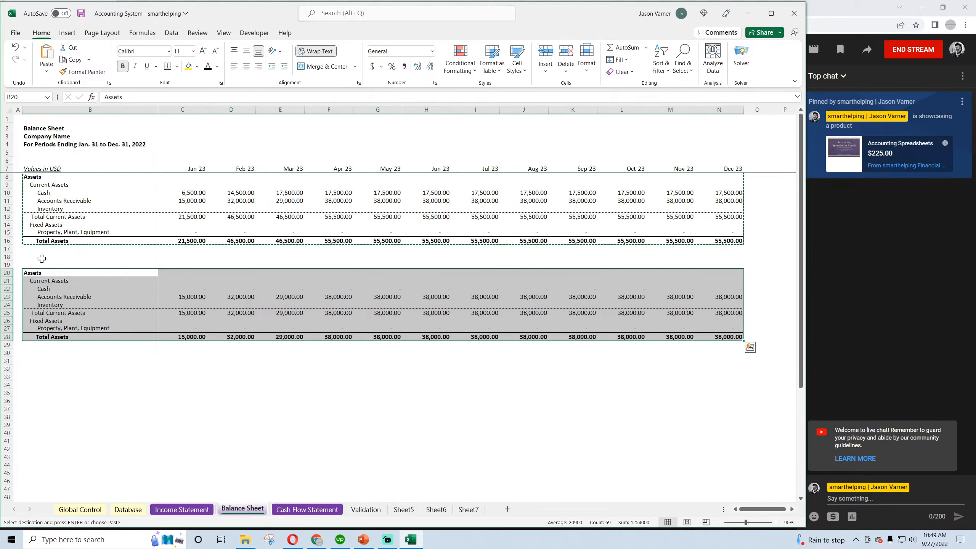
right_click(7, 257)
left_click(35, 368)
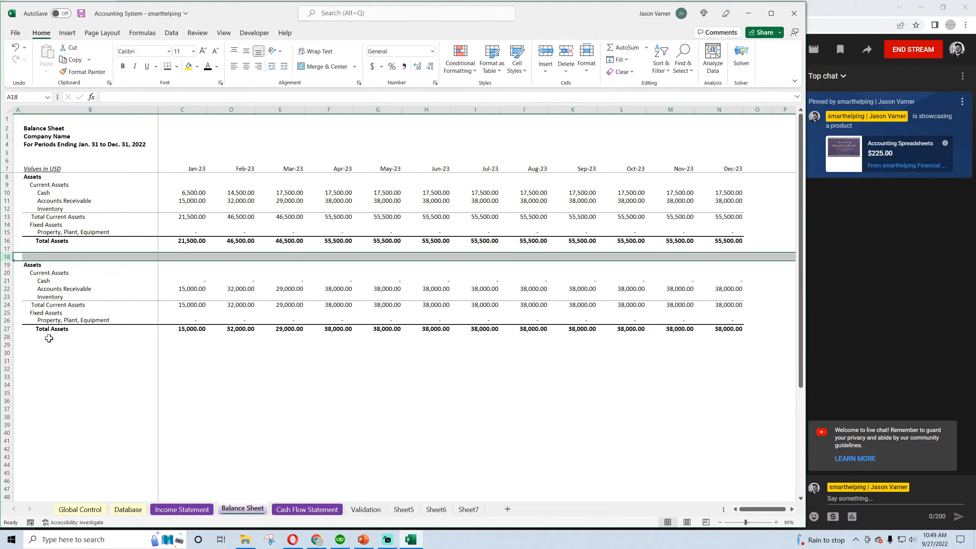
Copy the second Assets block B19:N27 to a third block starting at B30
left_click(7, 337)
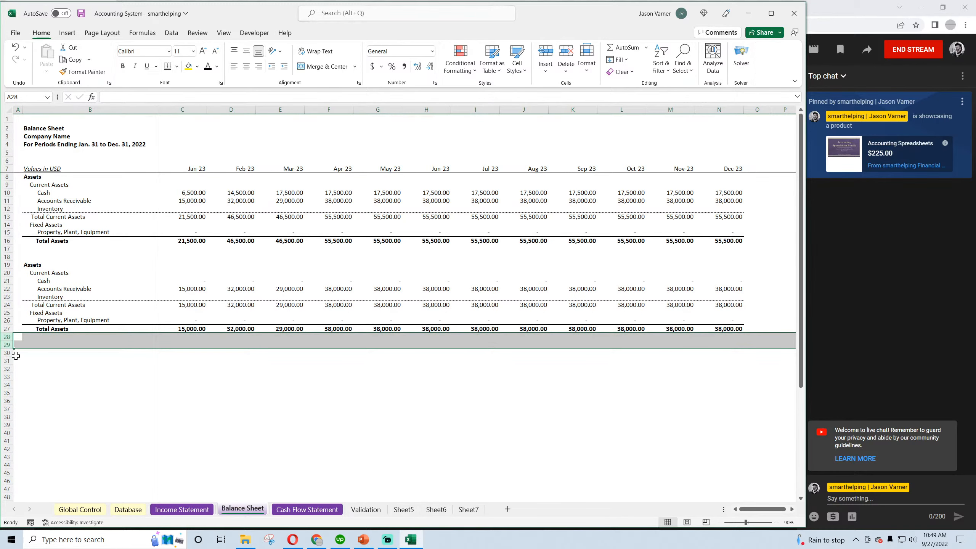
left_click(30, 353)
left_click_drag(42, 264, 737, 330)
key("ctrl+c")
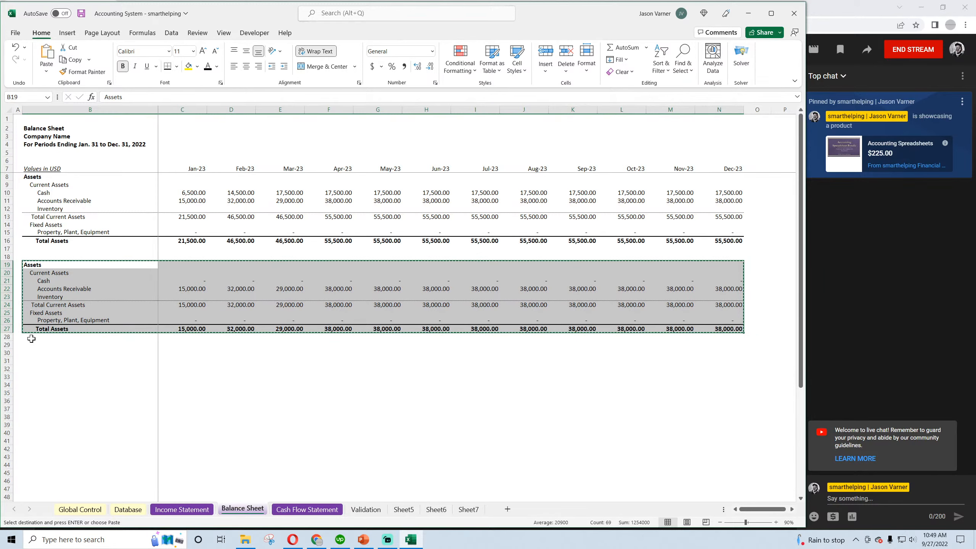
left_click(32, 353)
key("ctrl+v")
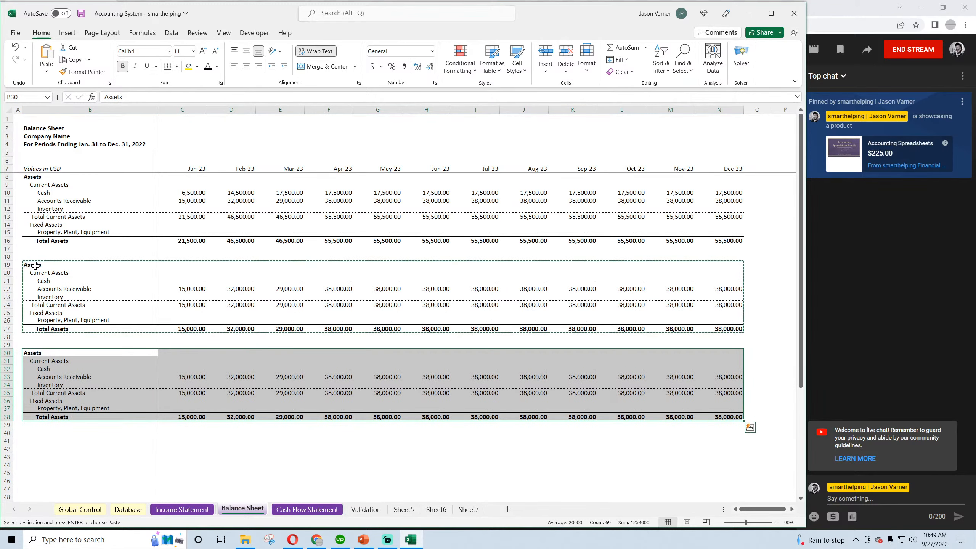
Rename the second block's heading in B19 as Liabilities and the third block's heading in B30 as Owners Equity
left_click(34, 264)
type("Li")
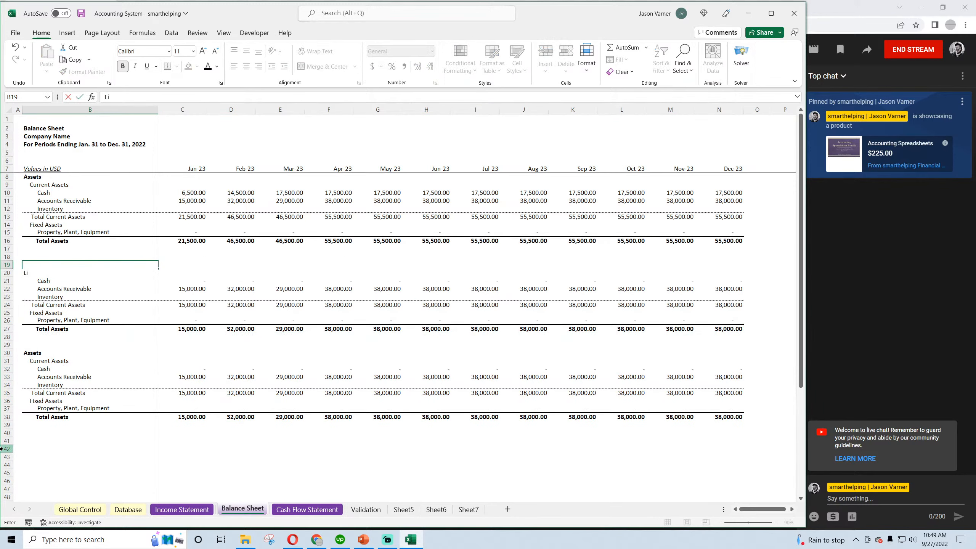
type("abilities")
key("Return")
key("Down")
key("Down")
key("Down")
key("Down")
key("Down")
key("Down")
key("Down")
key("Down")
key("Down")
key("Down")
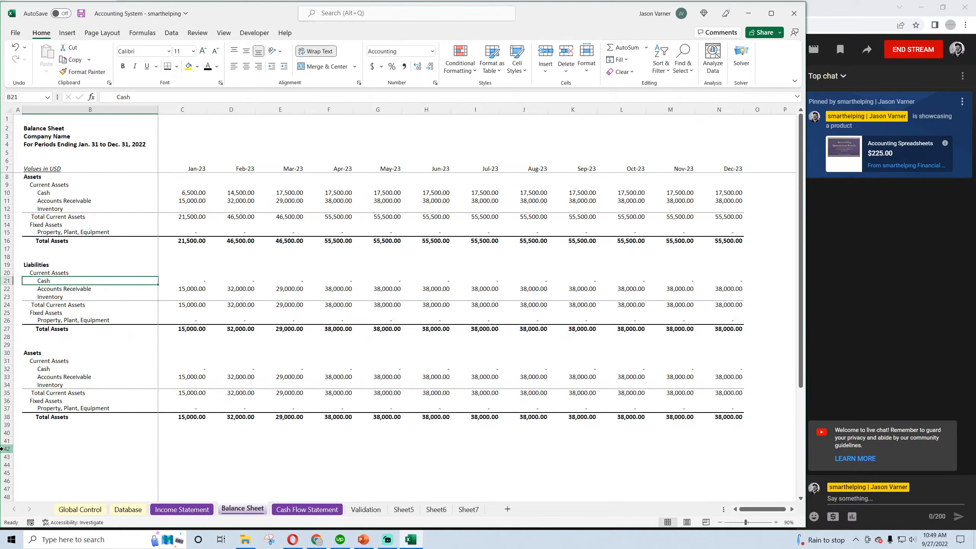
type("Owners E")
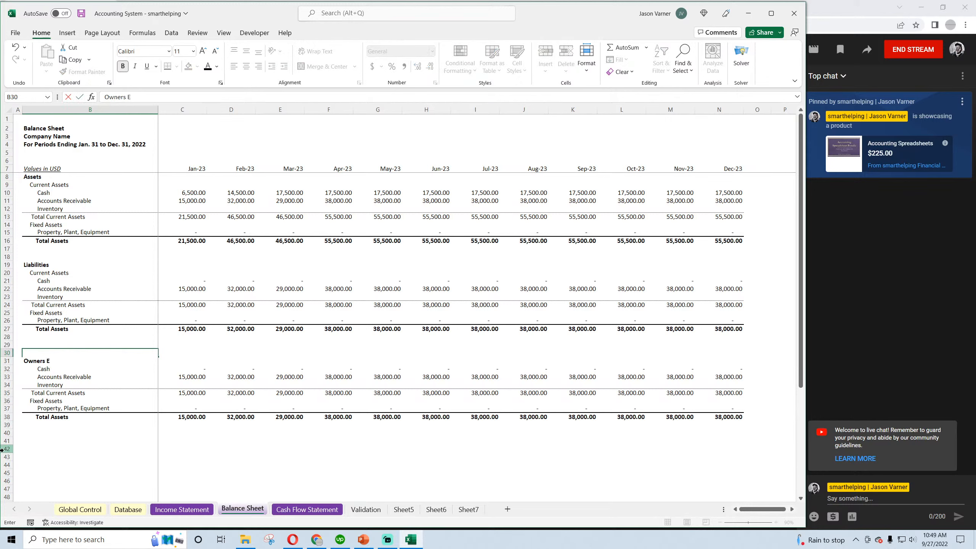
type("quity")
key("Return")
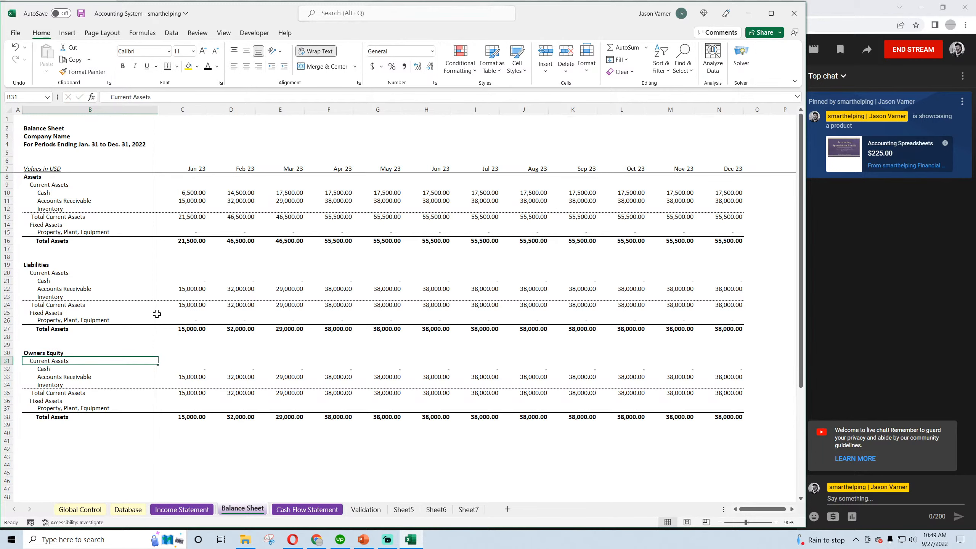
Set Jan-23 cells C22 and C23 in the Liabilities block to 0 and fill the C24 subtotal across through Dec-23
left_click(190, 280)
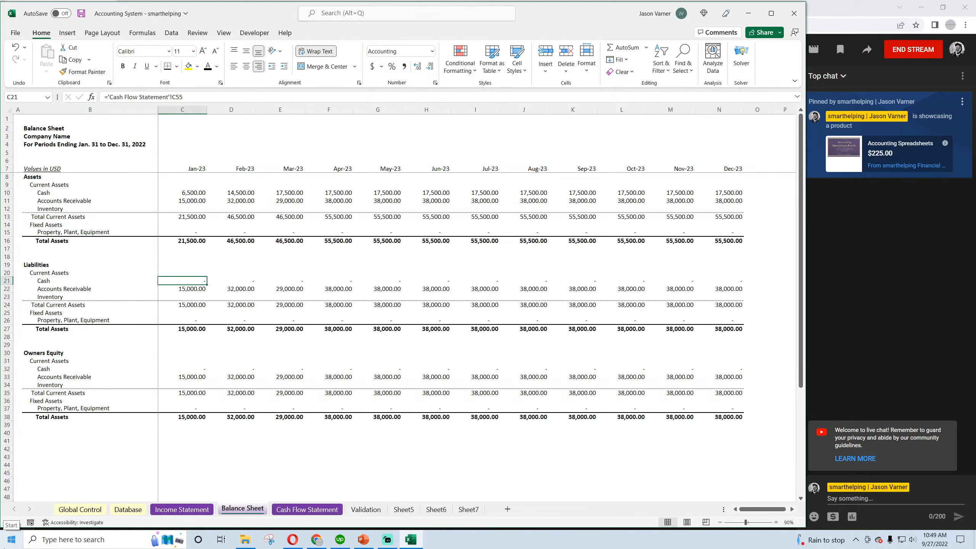
key("Down")
type("0")
key("Return")
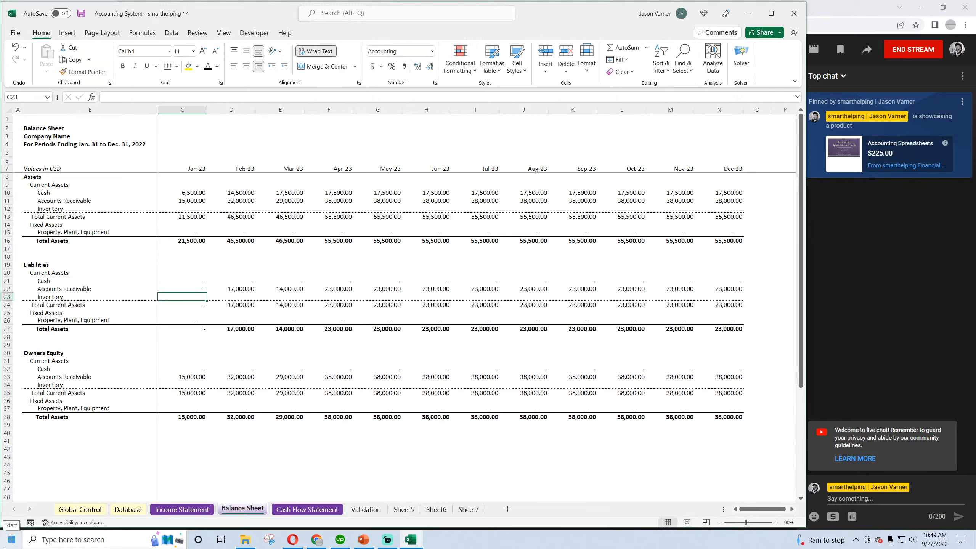
type("0")
key("Return")
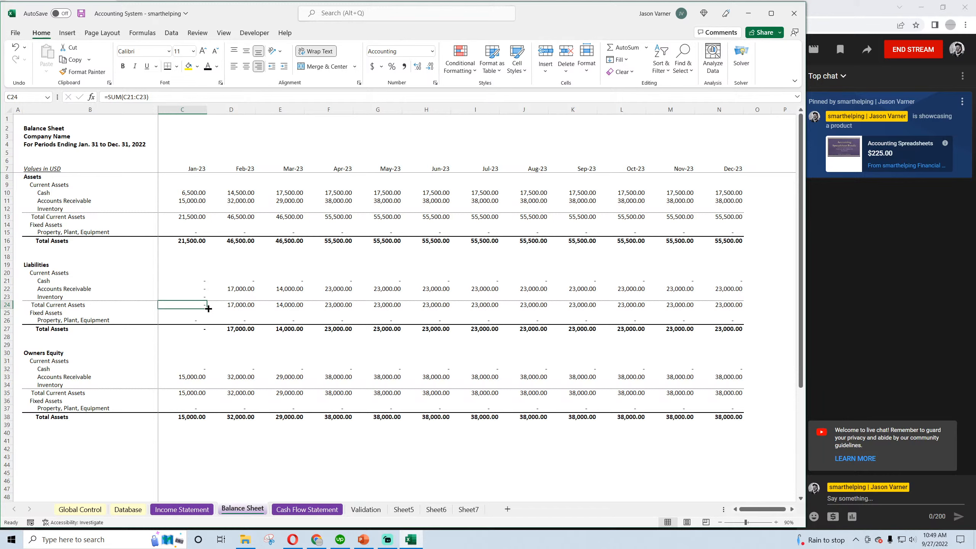
left_click_drag(207, 309, 730, 306)
Rename the Current Assets subheading in the Liabilities block as Current Liabilities
left_click(45, 273)
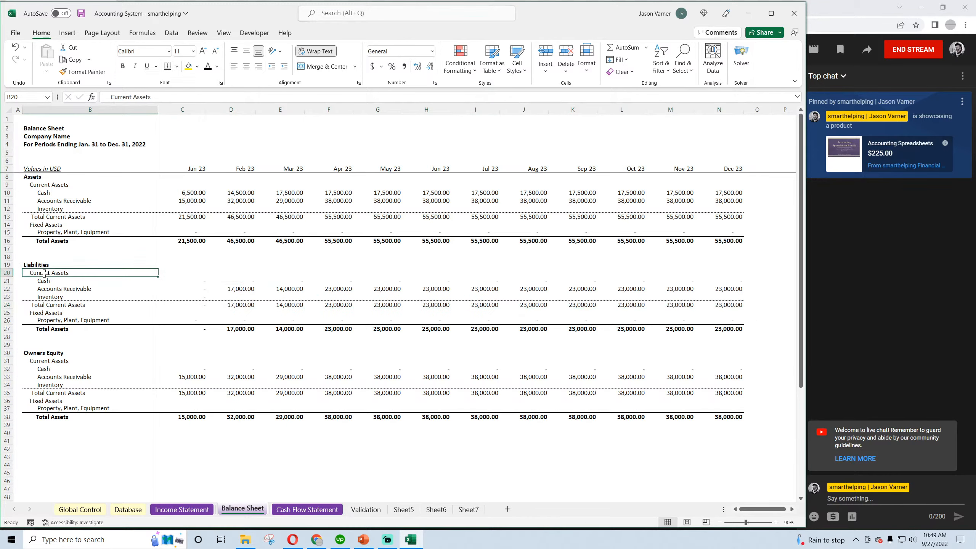
double_click(139, 97)
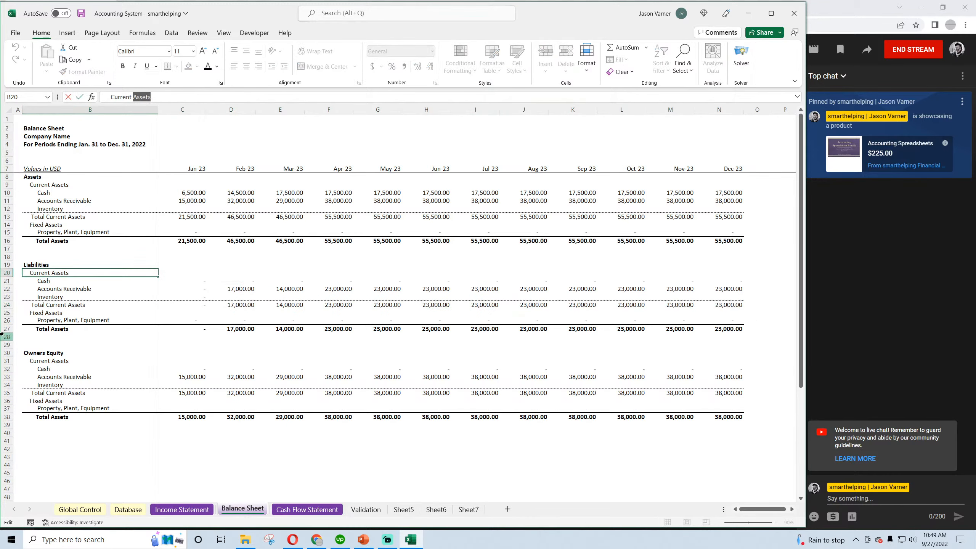
type("Liabilities")
key("Return")
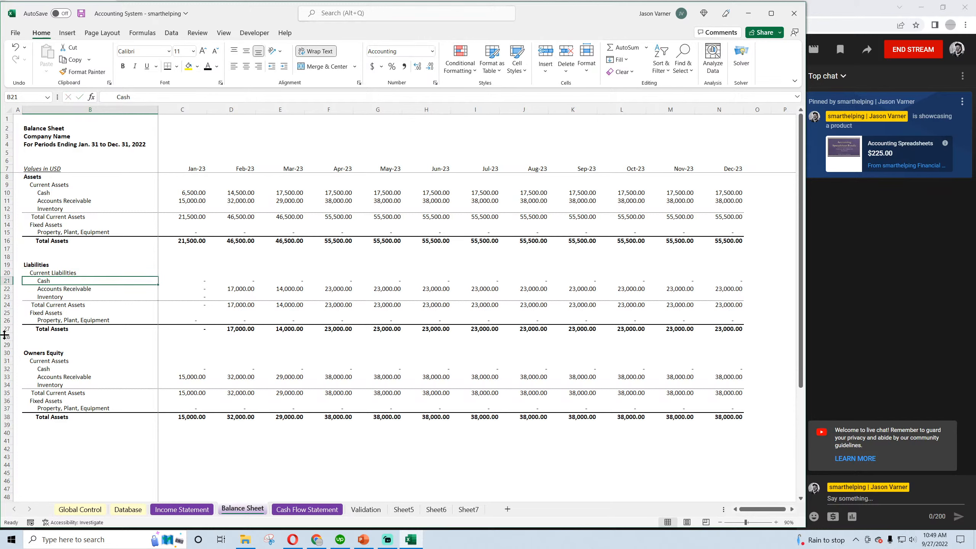
type("Accounts")
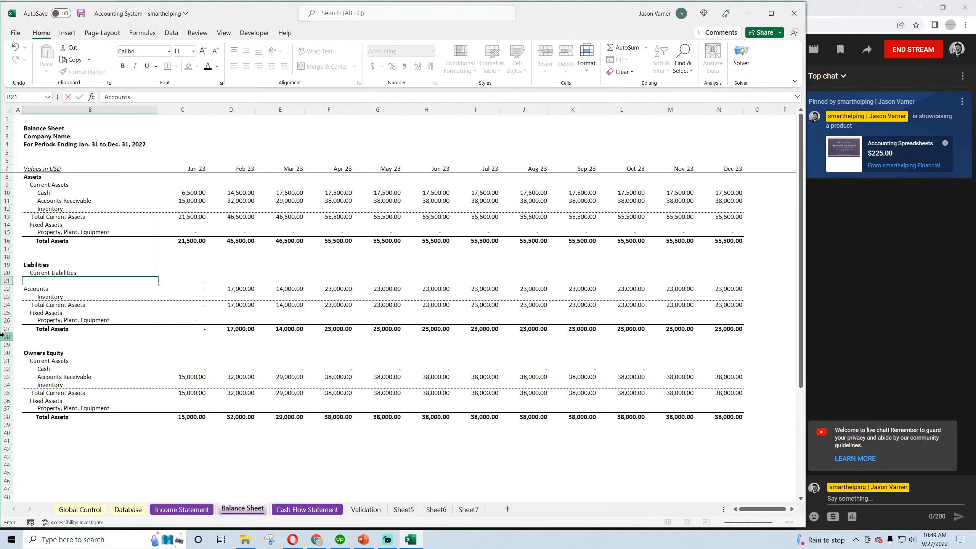
type(" Payable")
key("Return")
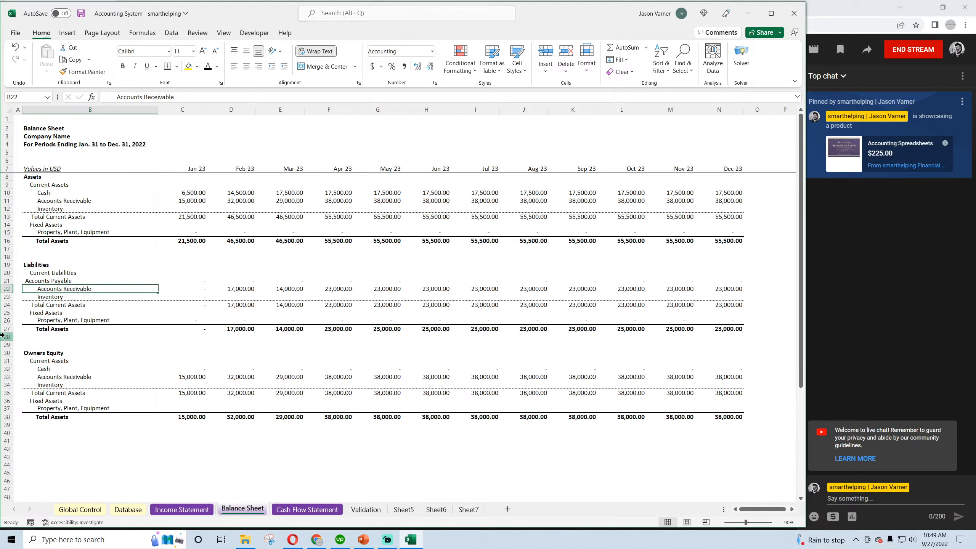
left_click(114, 265)
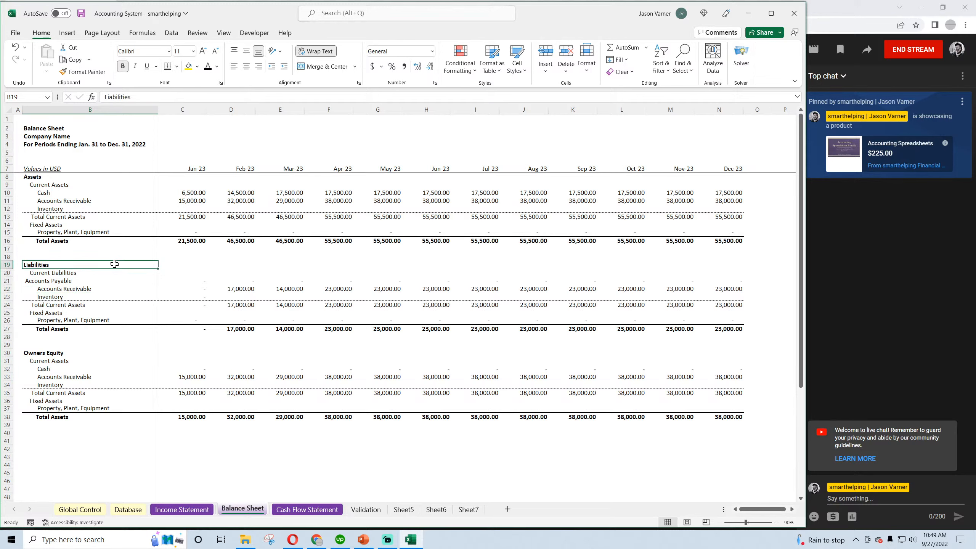
left_click(16, 49)
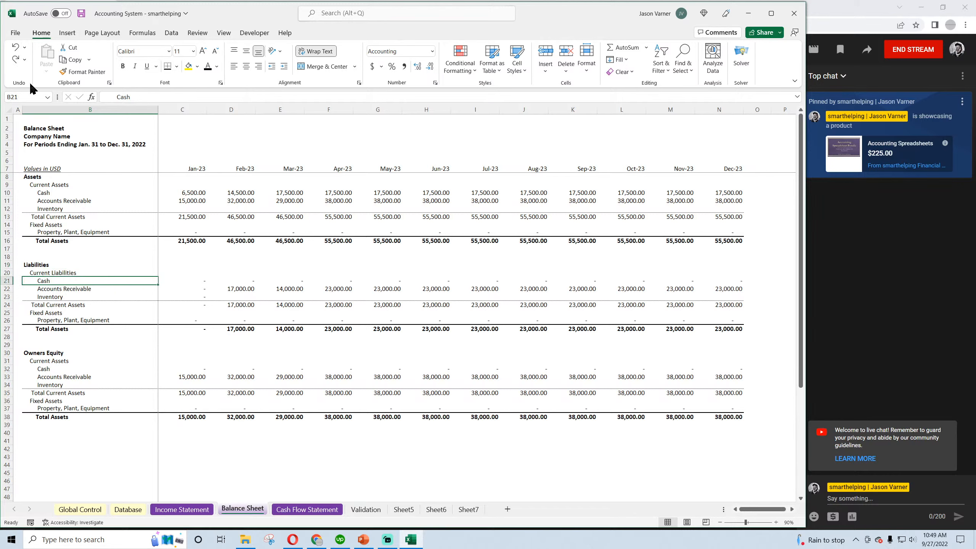
Relabel the Liabilities block's Cash row as Accounts Payable, keeping its indent, and clear the Accounts Receivable and Inventory labels below it
double_click(118, 96)
type("Accou")
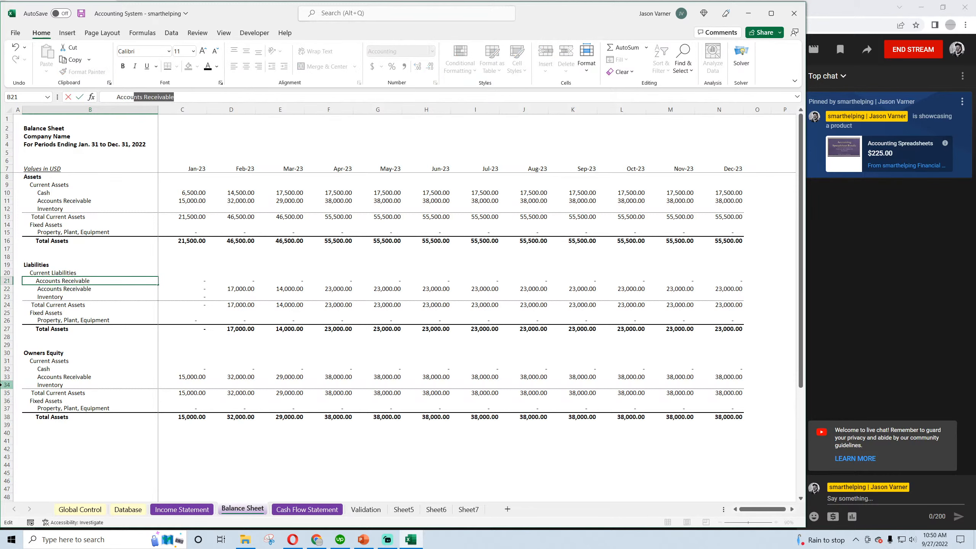
type("nts Payable")
key("Return")
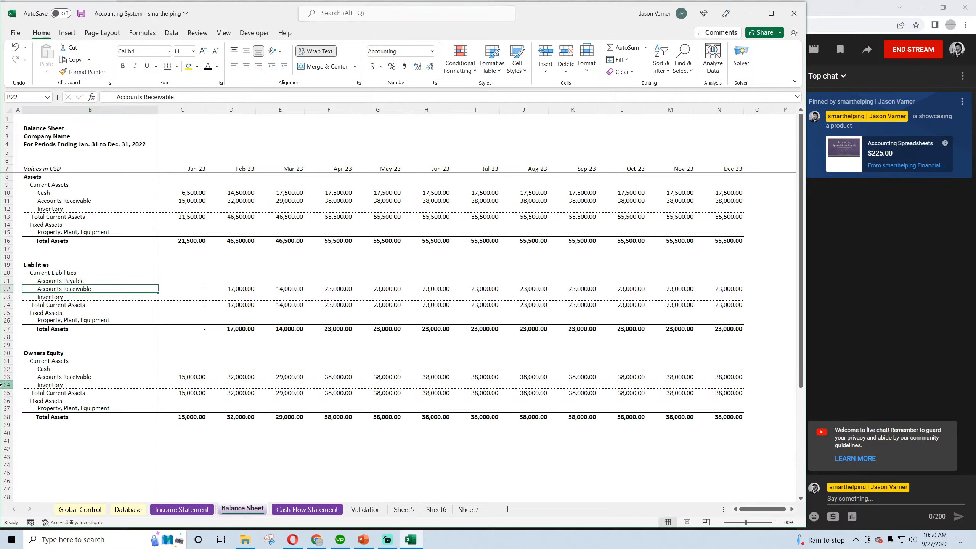
key("Delete")
key("Down")
key("Delete")
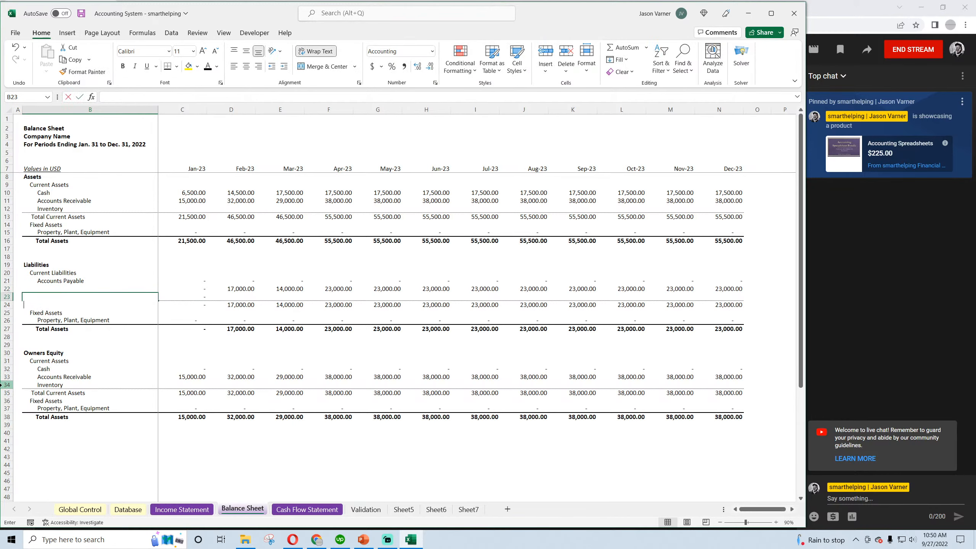
Rename the Total Current Assets row in the Liabilities block as Total Current Liabilities
key("Down")
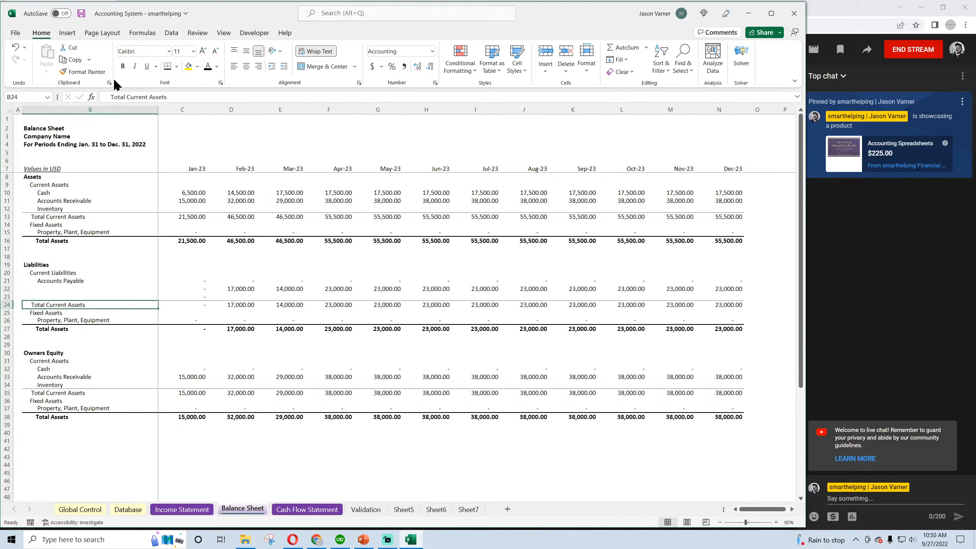
type("Tot")
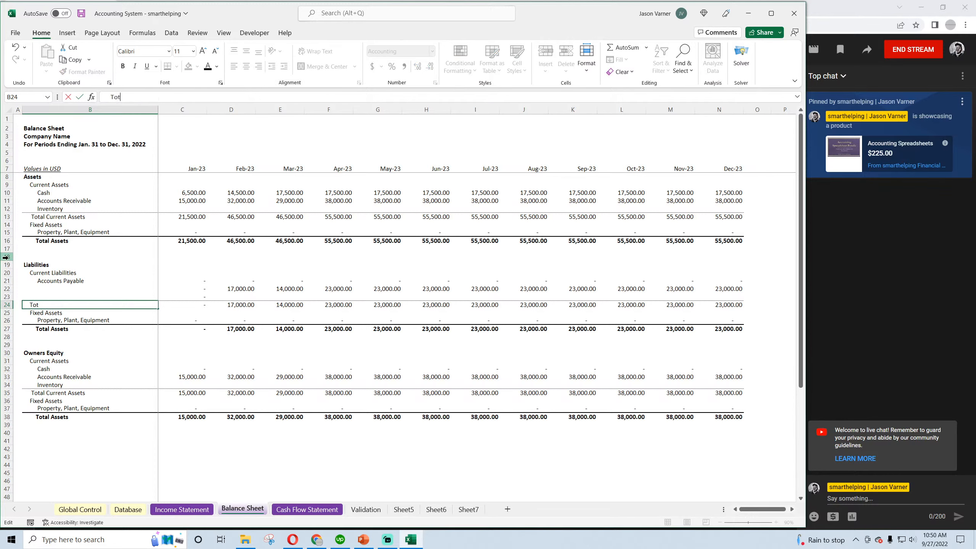
type("al Current Liabilities")
key("Return")
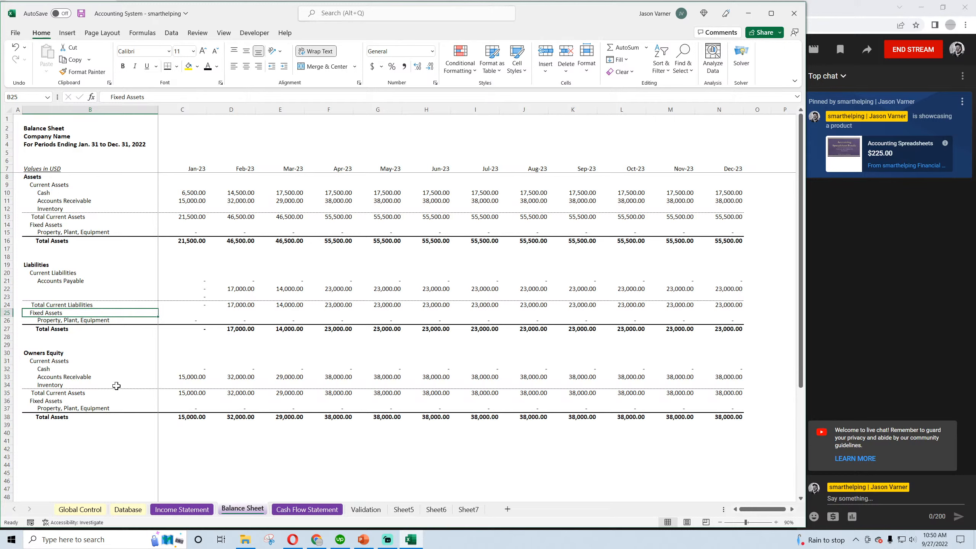
Rename the Liabilities block's Fixed Assets subheading as Long-term Liabilities and its Property, Plant, Equipment row as Loans
left_click_drag(113, 98, 171, 100)
type("Long-")
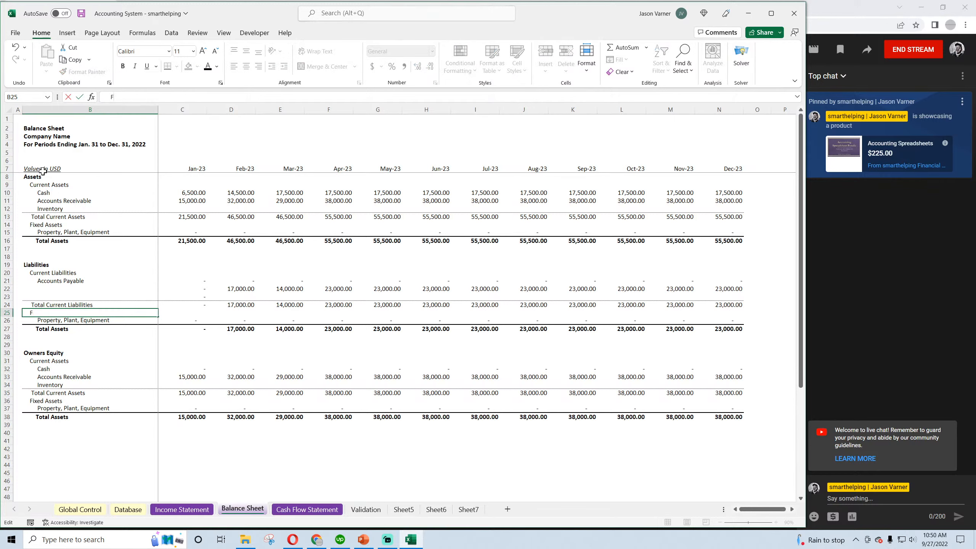
type("term Liabilites")
key("BackSpace")
key("BackSpace")
type("ie")
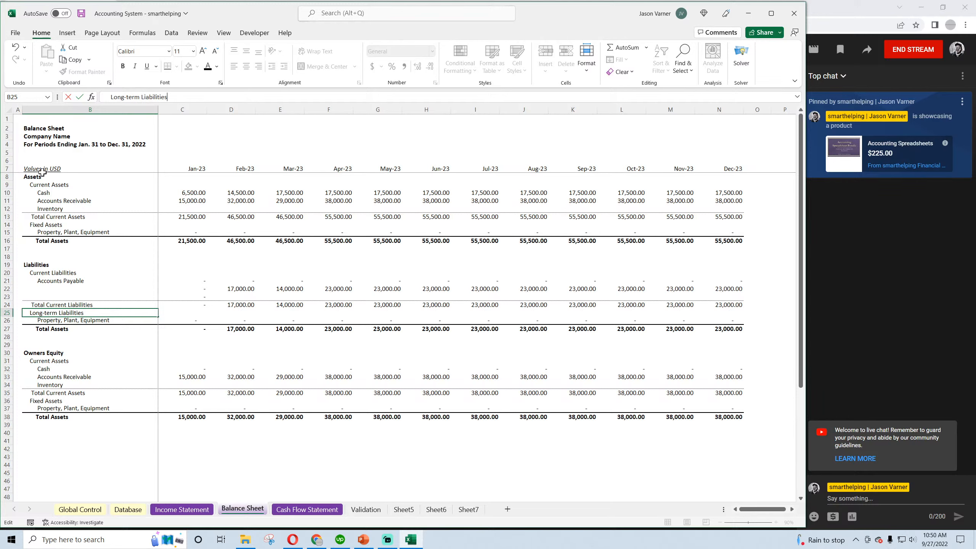
type("s")
key("Return")
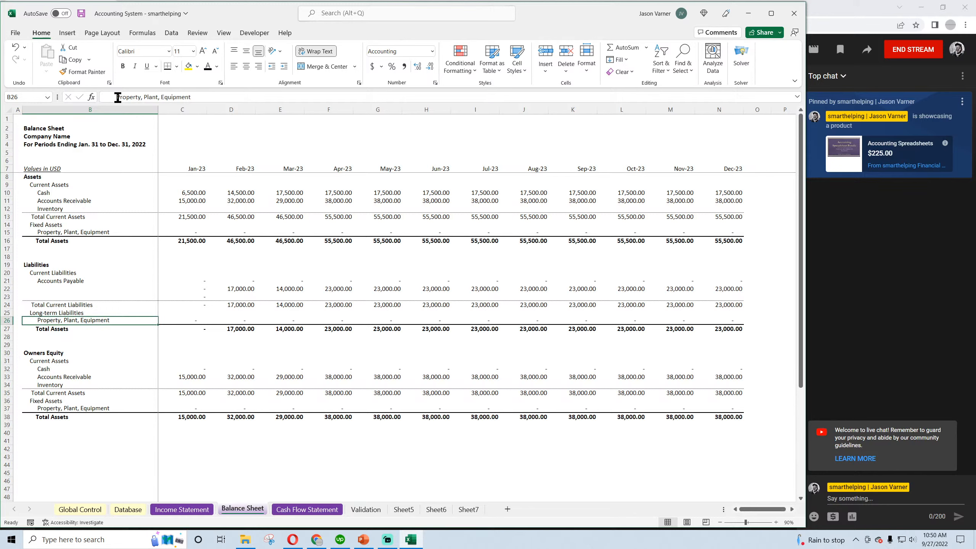
type("Loans")
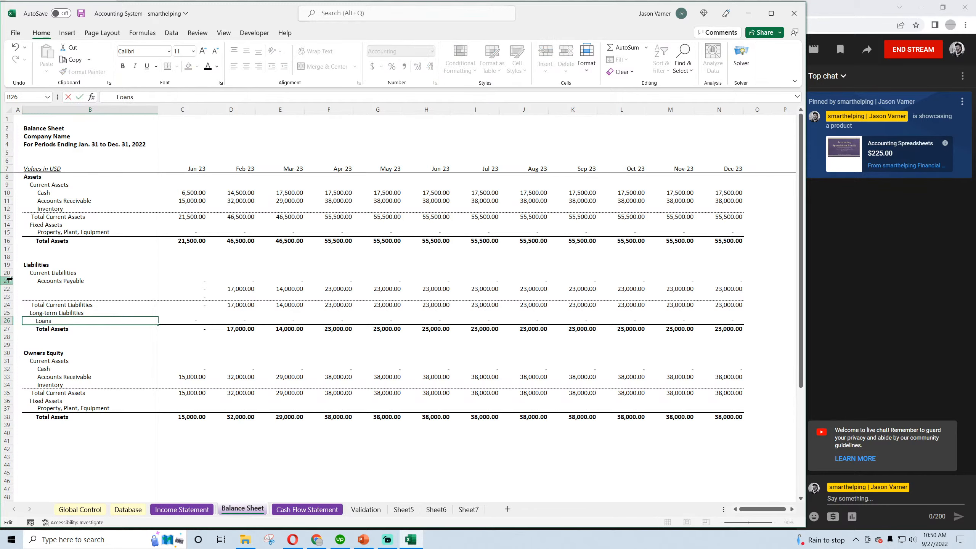
key("Return")
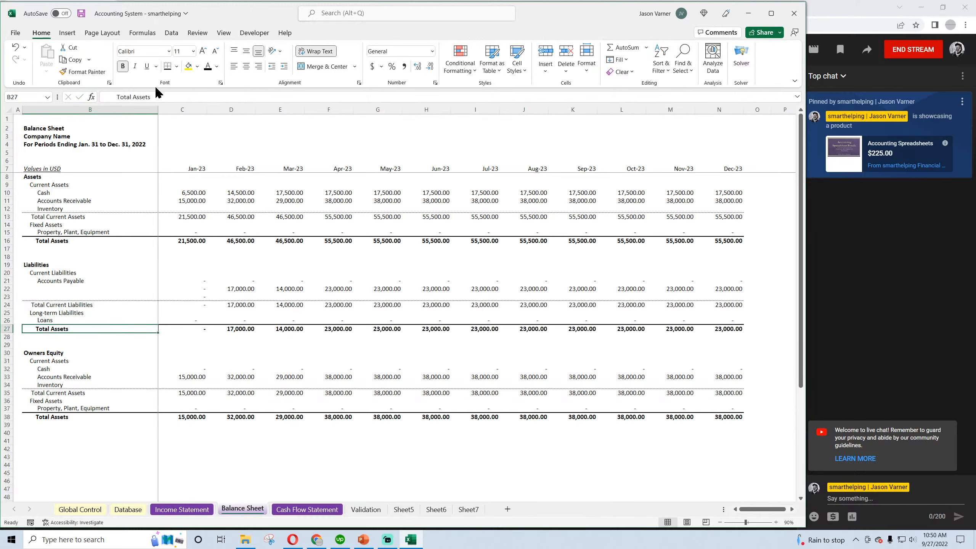
Rename the Total Assets row in the Liabilities block as Total Liabilities
double_click(141, 97)
type("L")
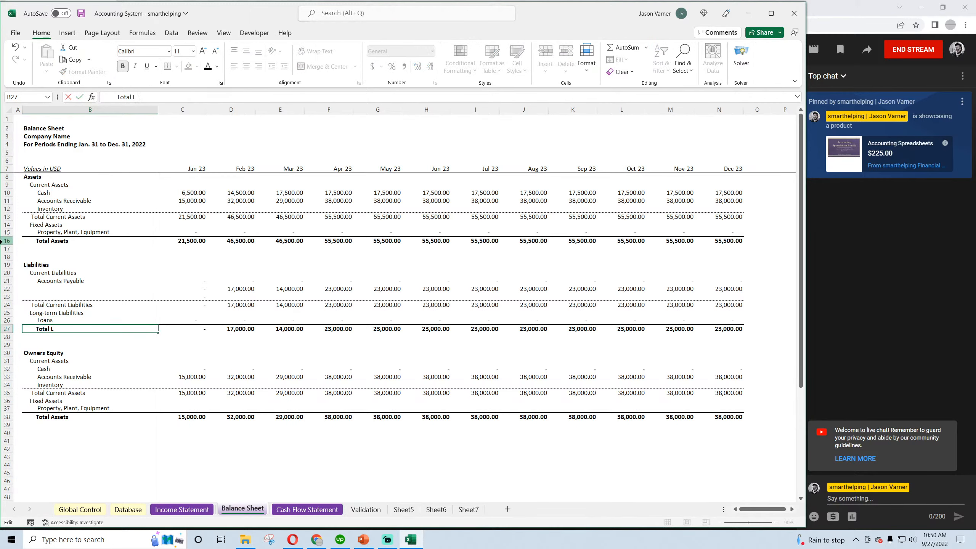
type("iabilities")
key("Return")
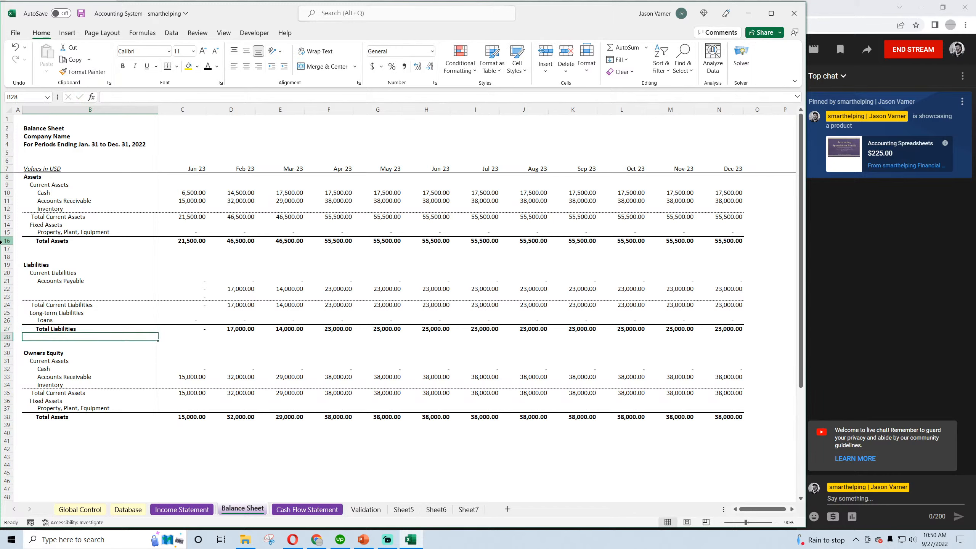
Fill January's zero in the blank row below Accounts Payable (row 22) across through December
left_click(188, 328)
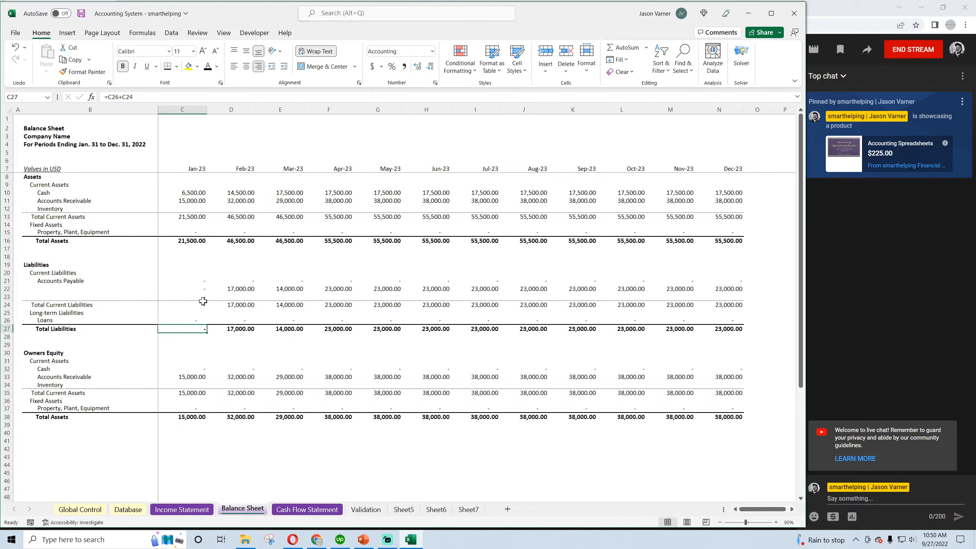
left_click(198, 282)
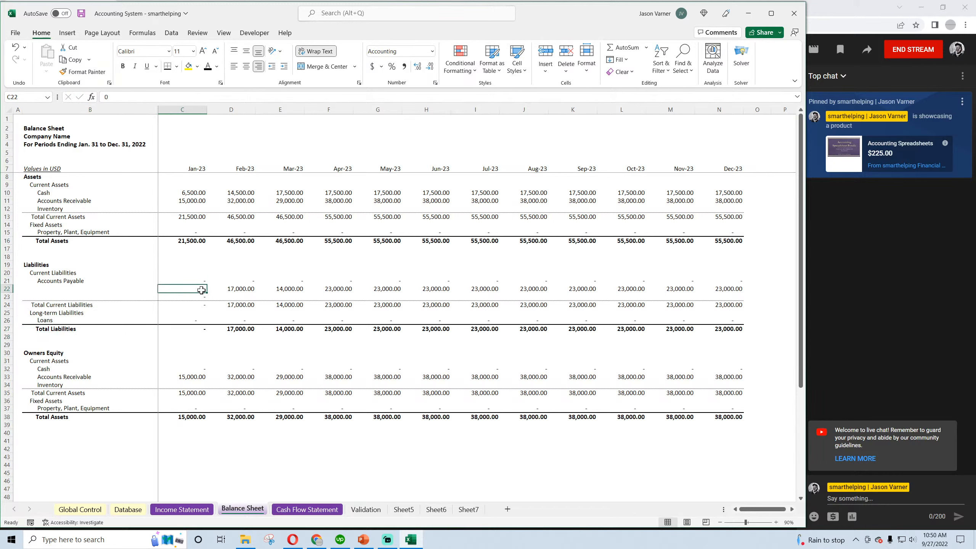
left_click_drag(207, 284, 743, 292)
left_click(192, 304)
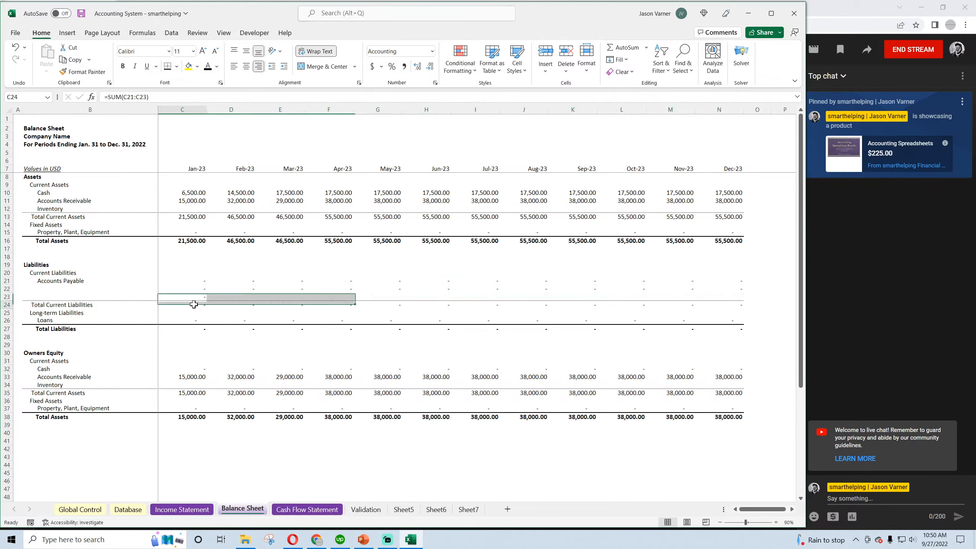
Try to apply a custom number format to the Liabilities block's monthly values in C21:N27
left_click_drag(197, 283, 713, 327)
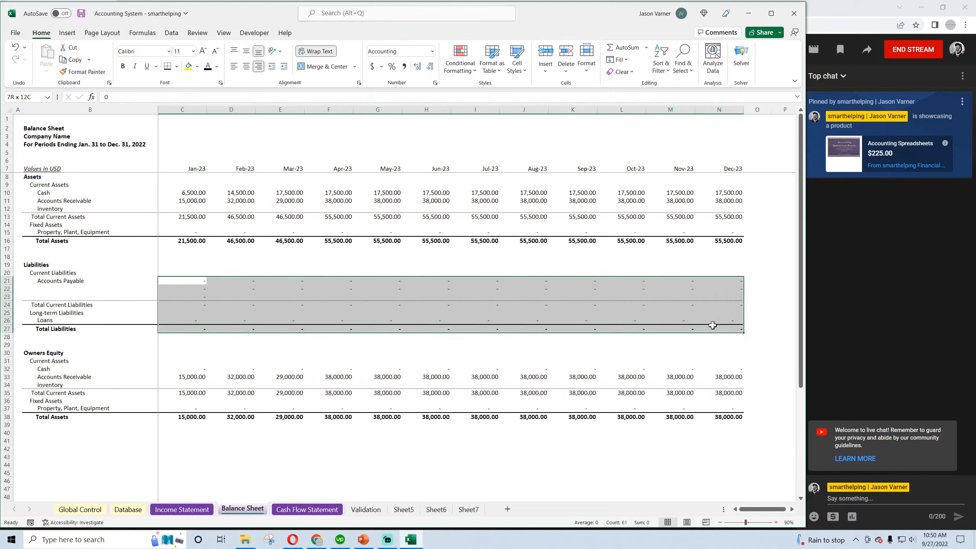
left_click(435, 83)
left_click(328, 243)
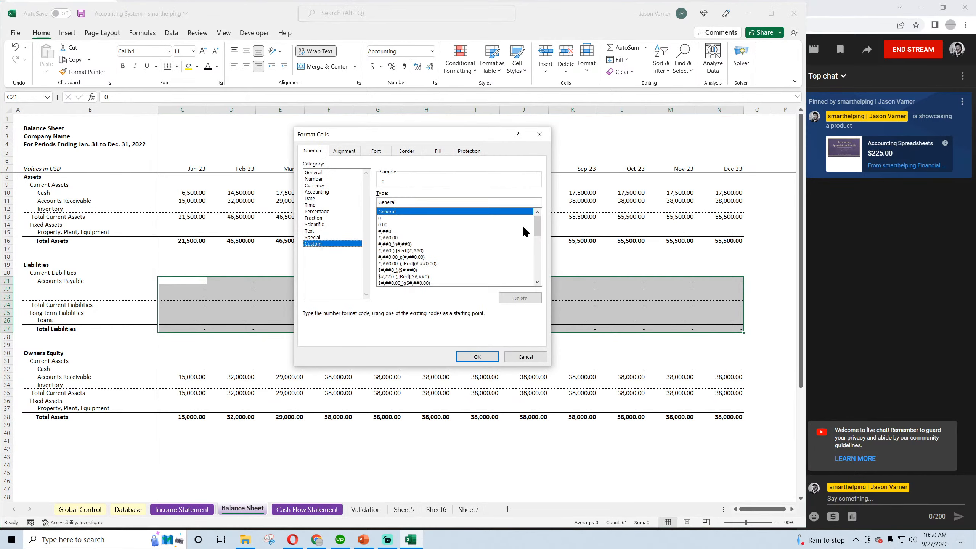
scroll(521, 224, "down", 10)
left_click(475, 276)
left_click(476, 356)
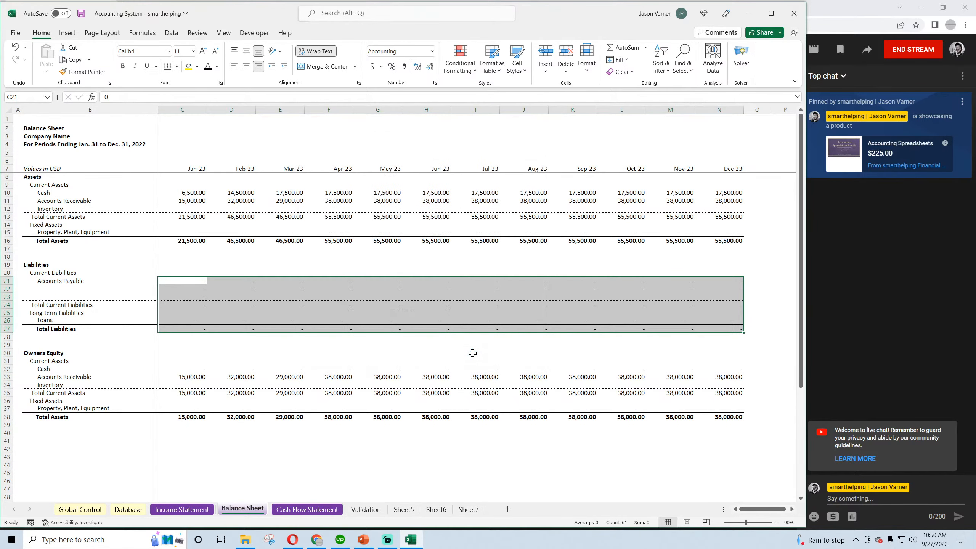
Check the Loans row's cells and the January Total Liabilities formula
left_click(231, 352)
left_click(193, 321)
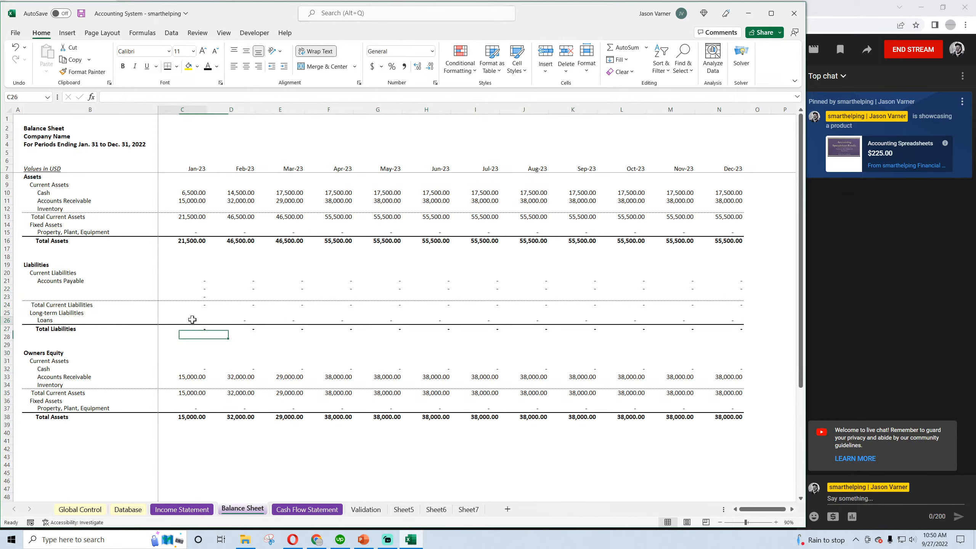
left_click(233, 319)
left_click(292, 358)
left_click(239, 330)
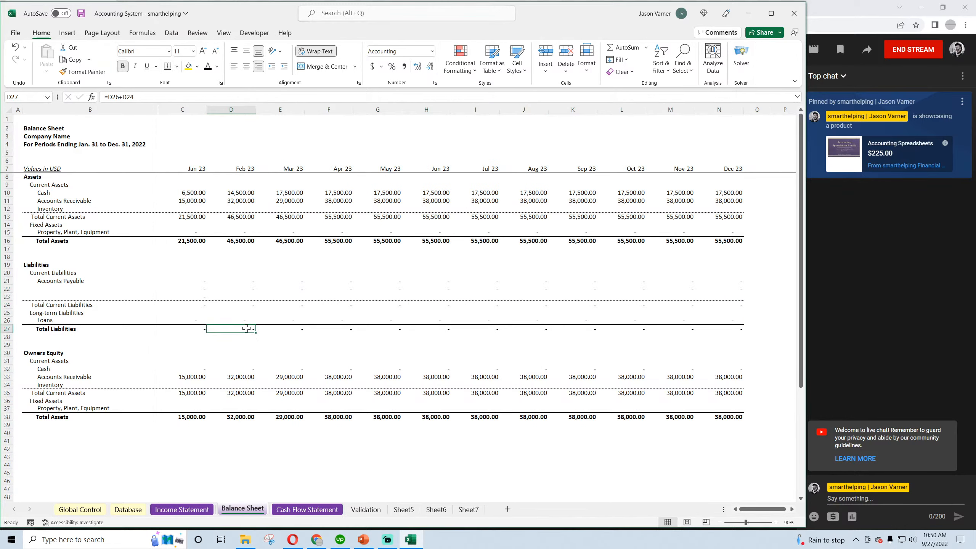
double_click(202, 330)
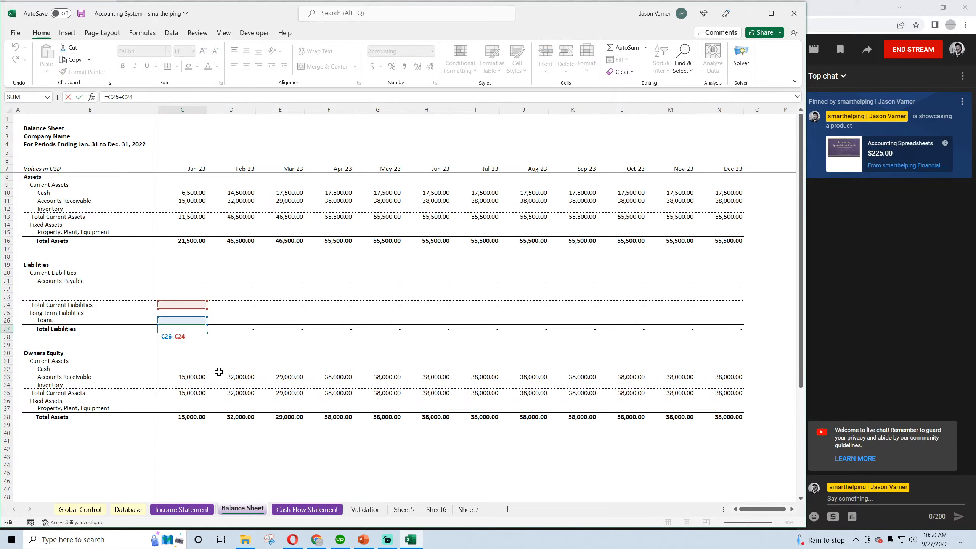
key("Return")
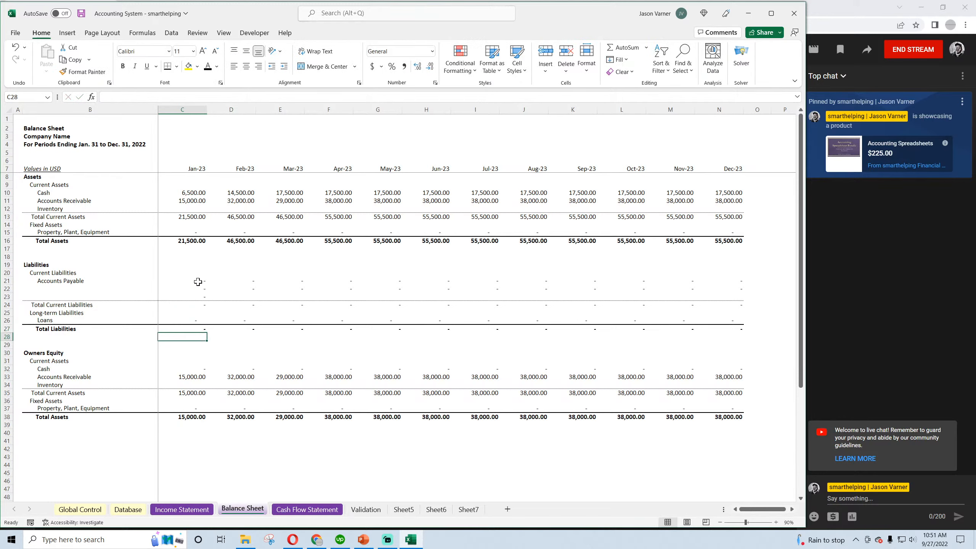
Copy the January Accounts Payable cell across the Loans row from January through December, and save the workbook
right_click(197, 282)
left_click(221, 277)
right_click(192, 320)
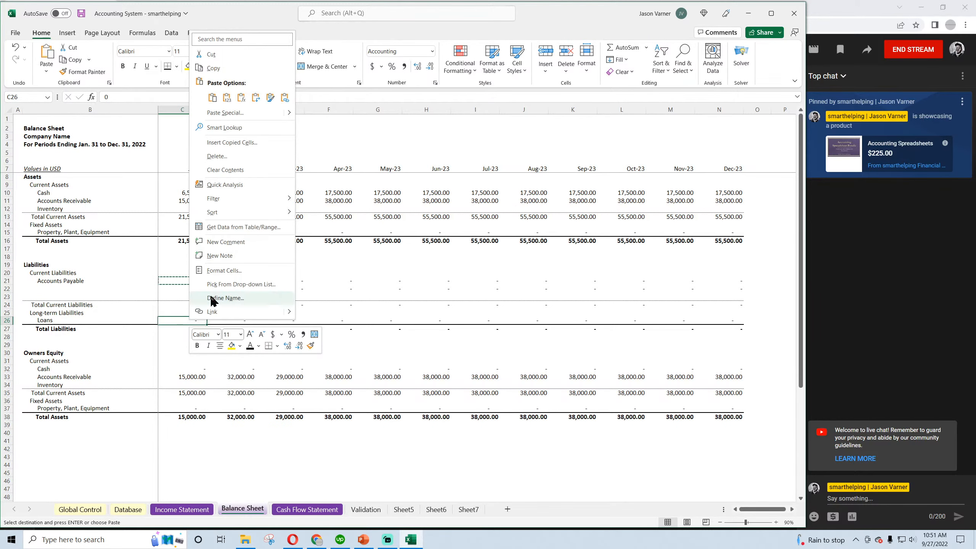
left_click(212, 97)
key("Escape")
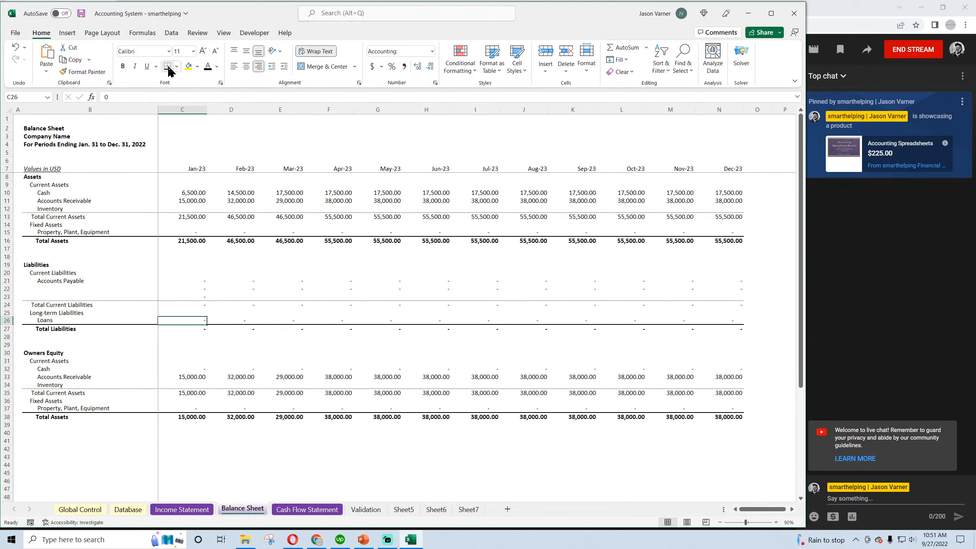
left_click_drag(207, 324, 724, 325)
left_click(525, 371)
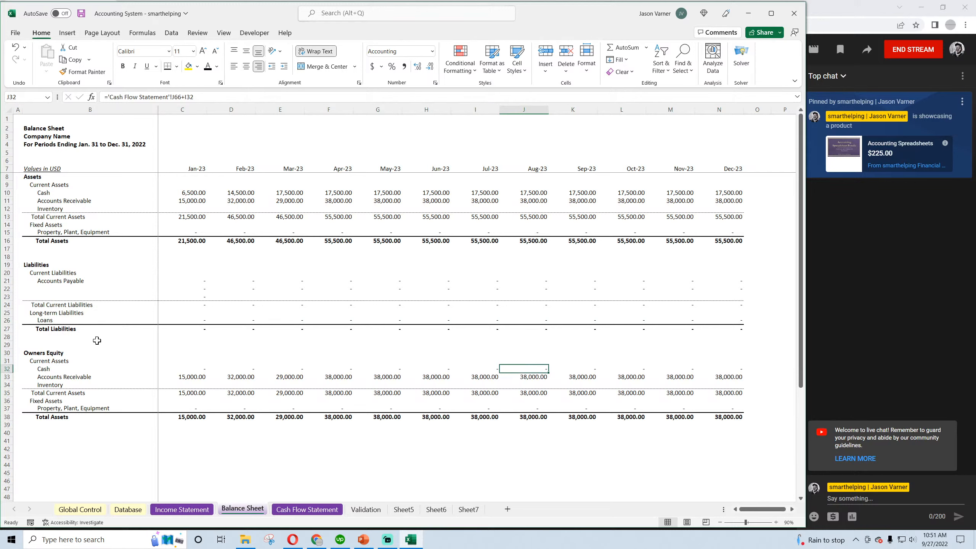
left_click(81, 14)
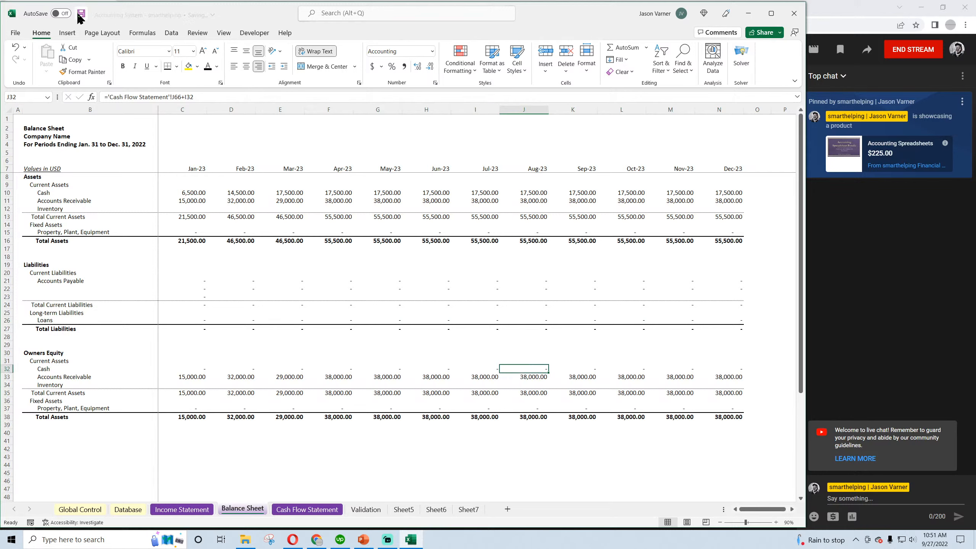
Delete the Current Assets row from the Owners Equity block
left_click(45, 361)
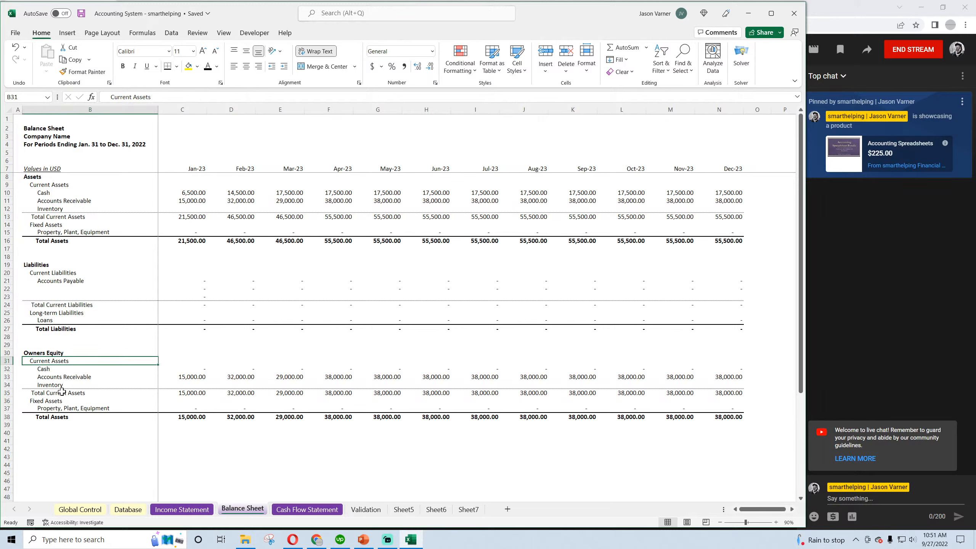
left_click(7, 361)
right_click(7, 361)
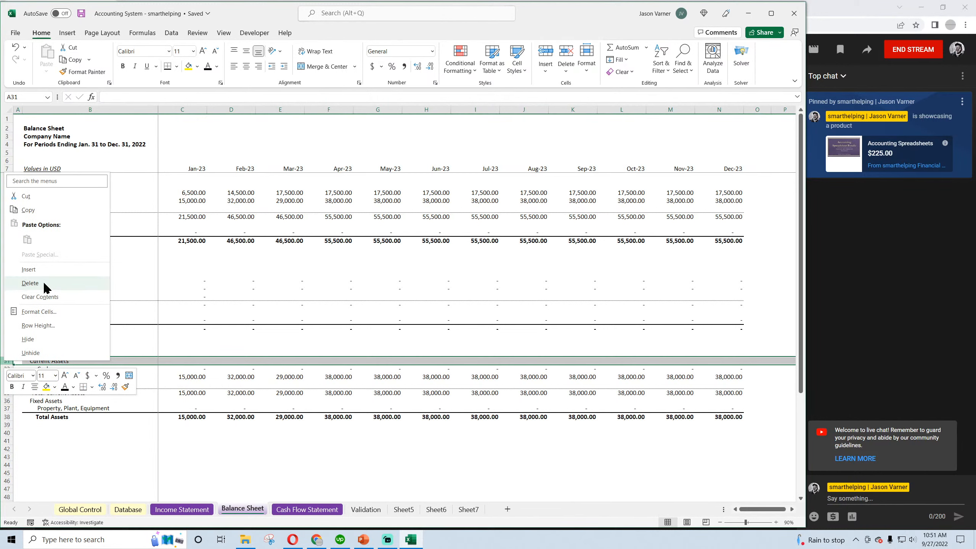
left_click(30, 284)
Relabel the Owners Equity block's Cash row as Retained Earnings, keeping its indent
key("Right")
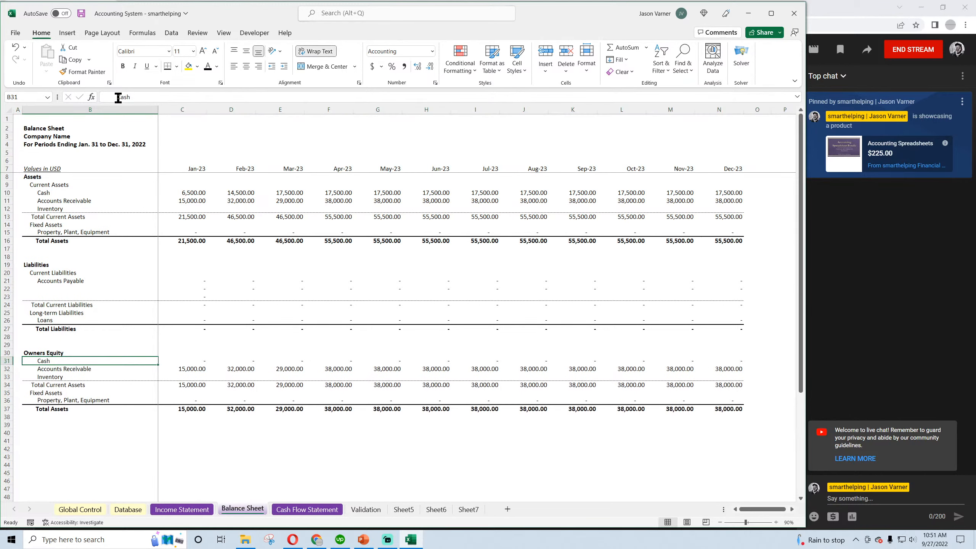
double_click(118, 98)
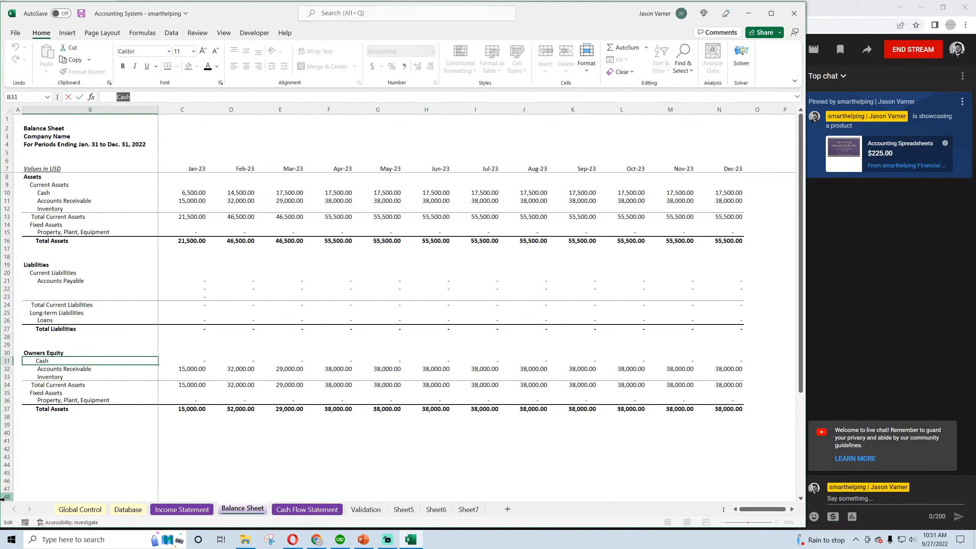
type("Retained Earnings")
key("Return")
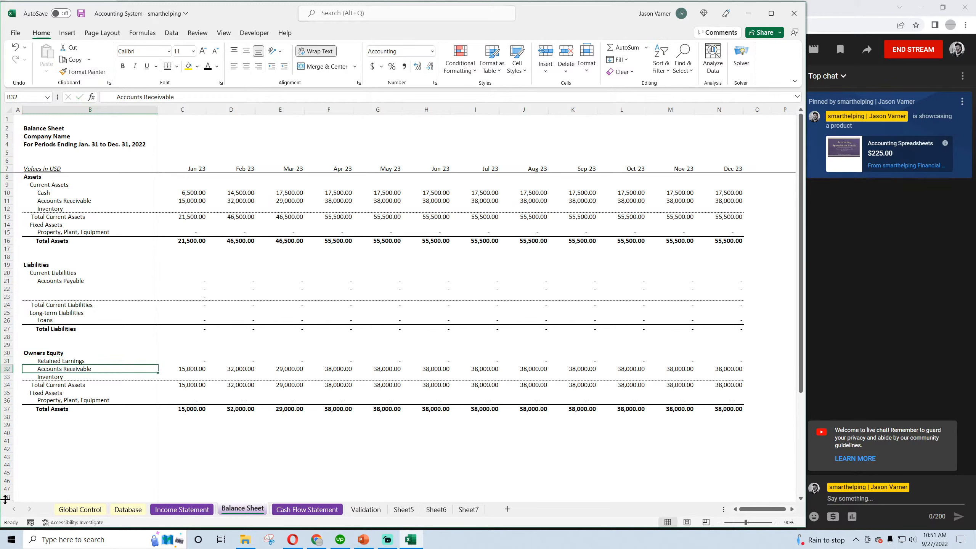
Relabel the Owners Equity block's Accounts Receivable row as Common Stock
type("Co")
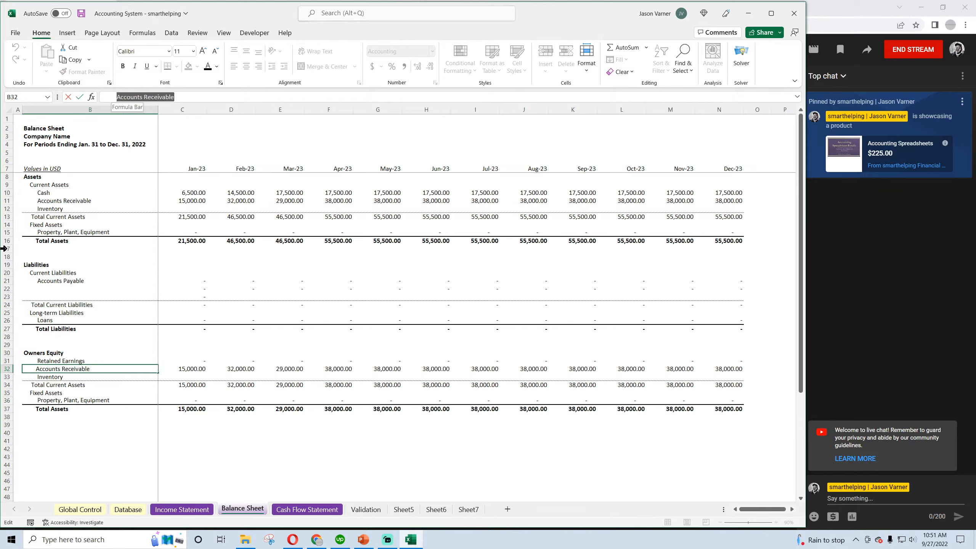
type("mmo")
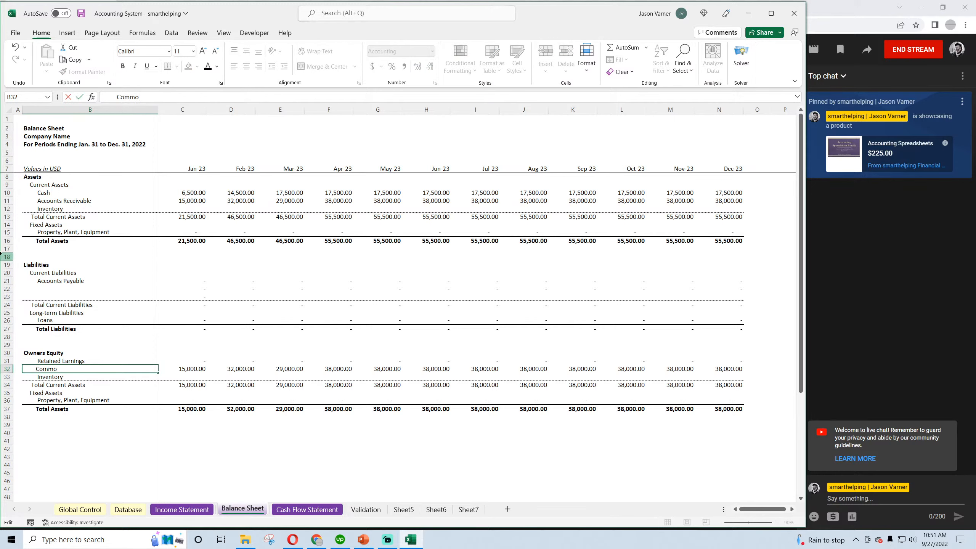
type("n Stock")
key("Return")
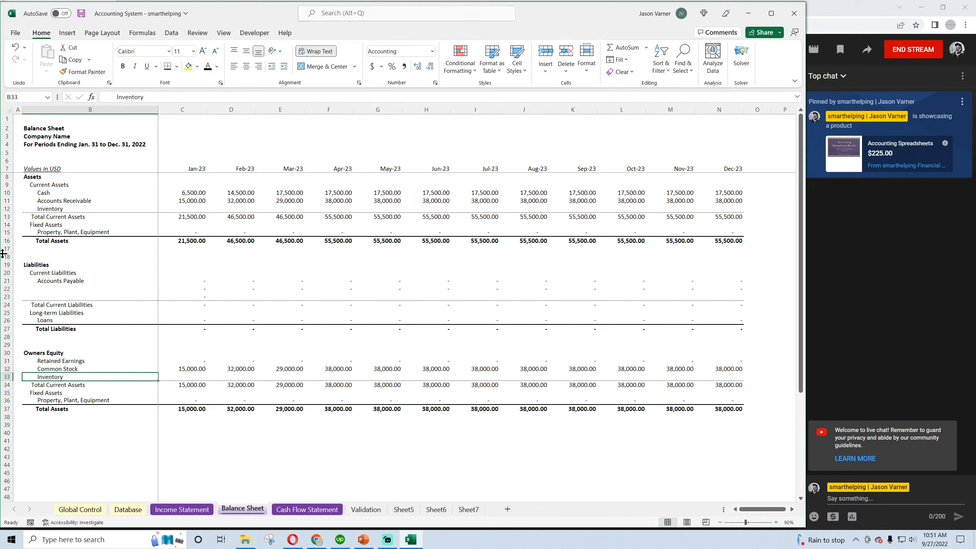
Clear the Inventory, Total Current Assets, Fixed Assets and Property, Plant, Equipment labels in the Owners Equity block
left_click_drag(148, 96, 176, 97)
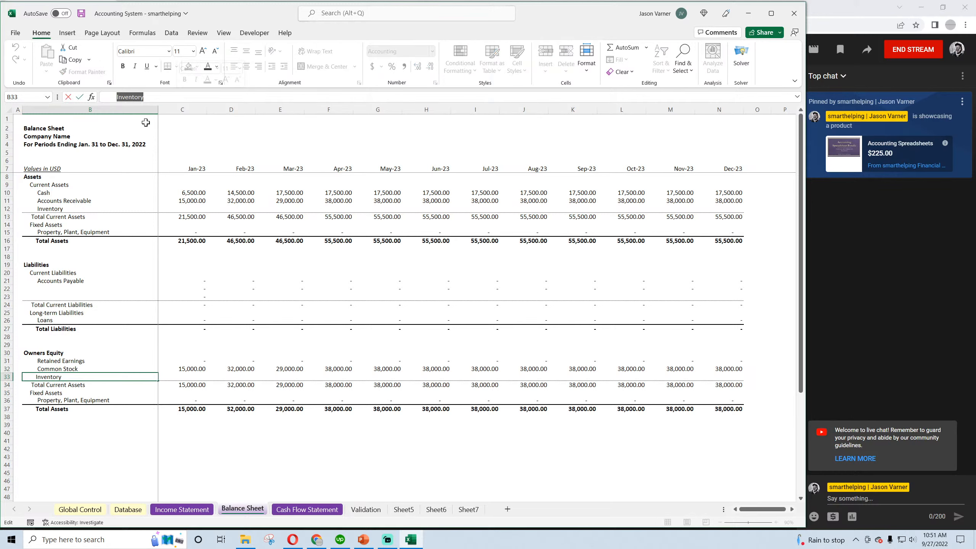
left_click(78, 345)
left_click(60, 377)
key("BackSpace")
key("Return")
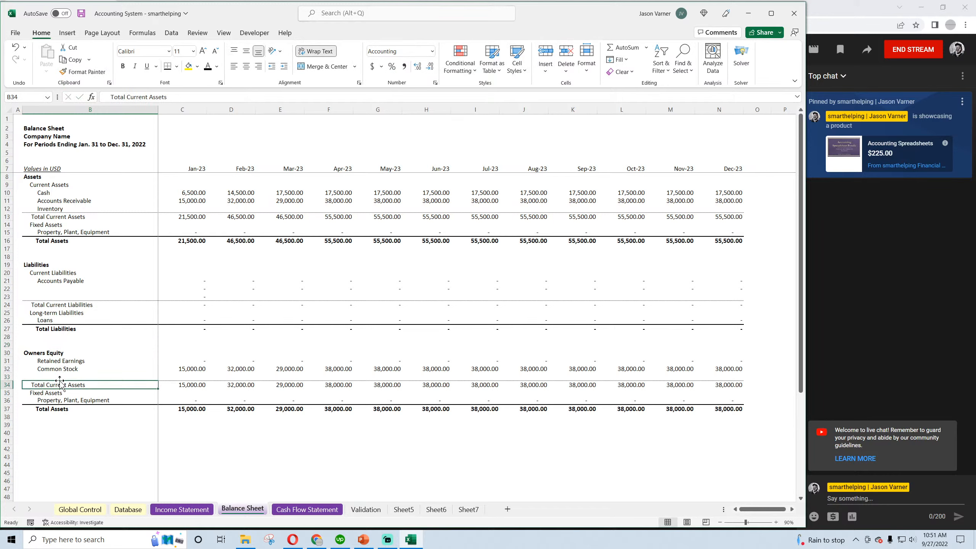
key("BackSpace")
key("Return")
key("BackSpace")
key("Return")
key("BackSpace")
key("Return")
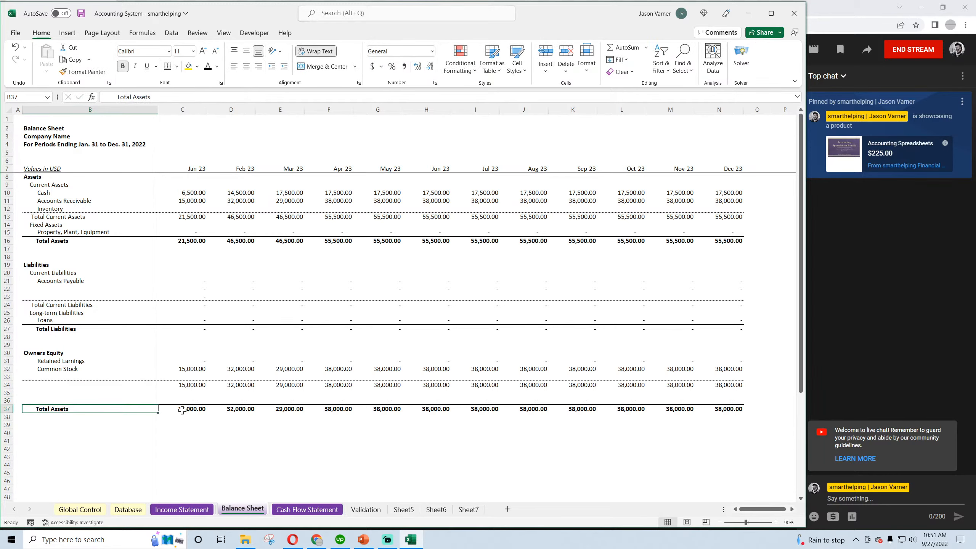
Rename the Total Assets row in the Owners Equity block as Total Owners Equity and save the workbook
double_click(54, 410)
double_click(59, 417)
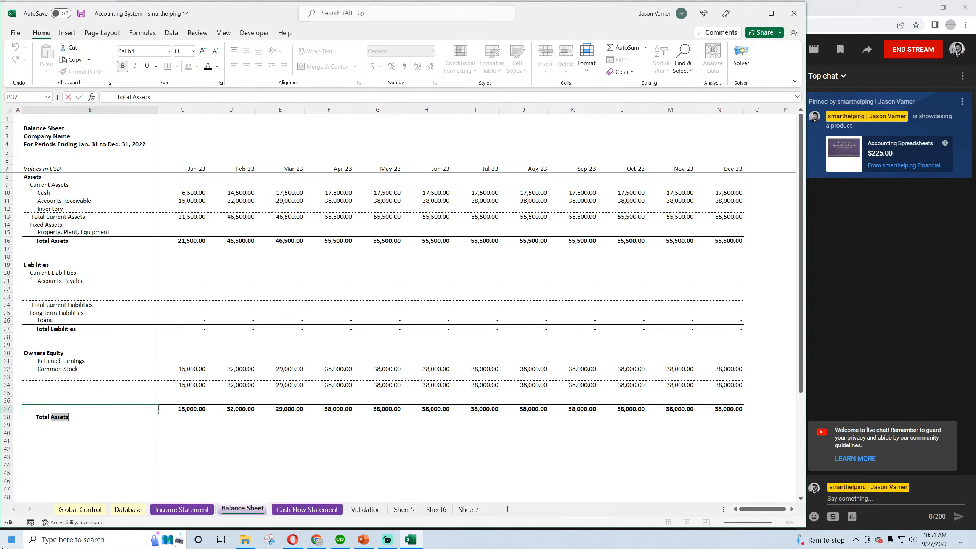
type("Owners E")
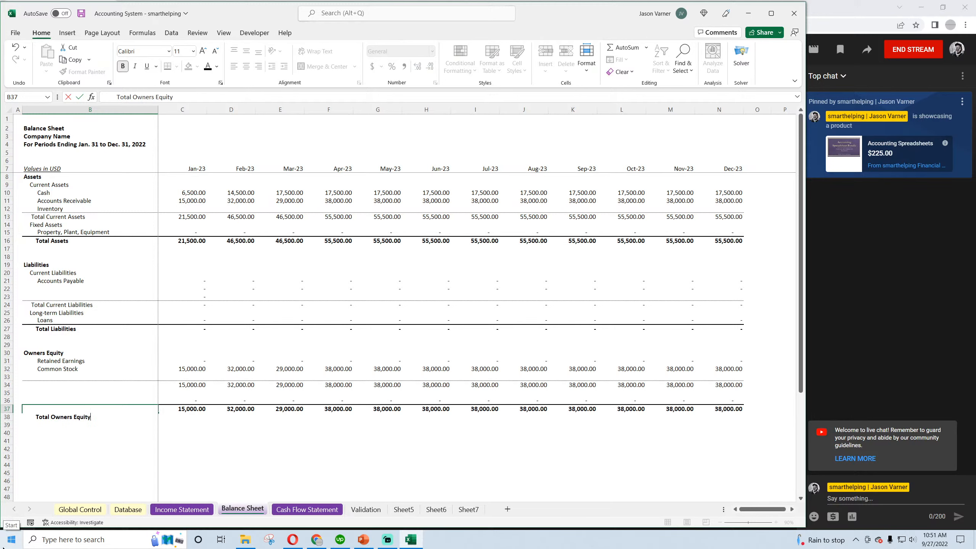
type("quity")
key("Return")
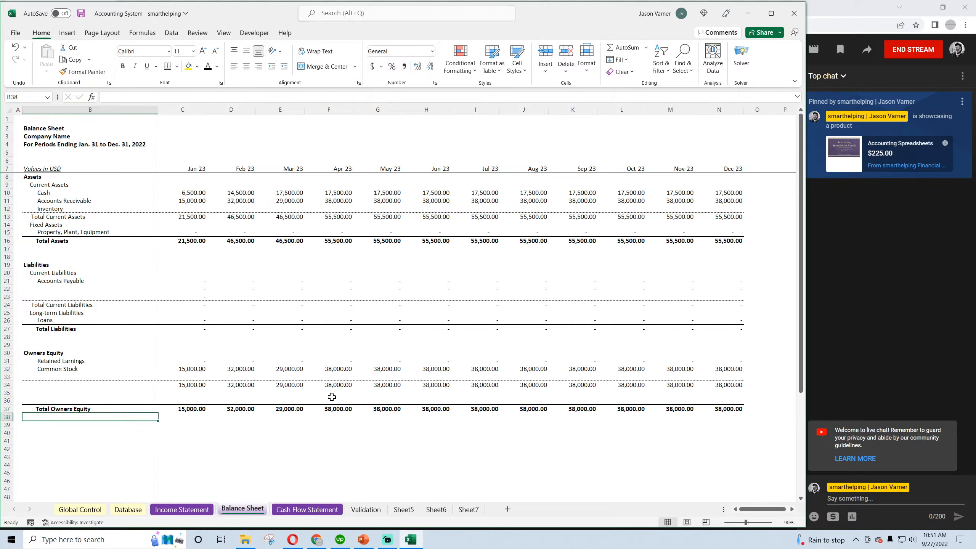
left_click(81, 13)
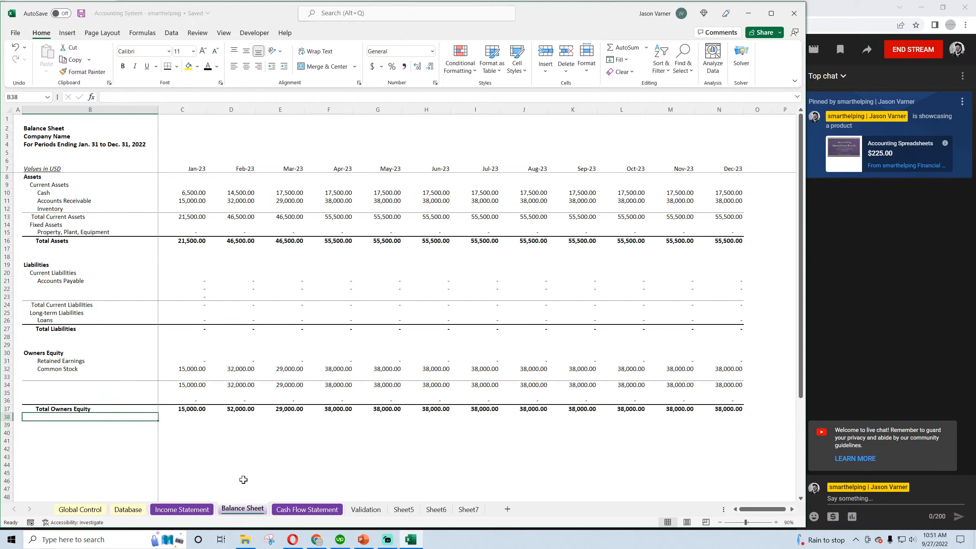
Review the Database entries, Income Statement and Cash Flow Statement against the Balance Sheet
left_click(128, 510)
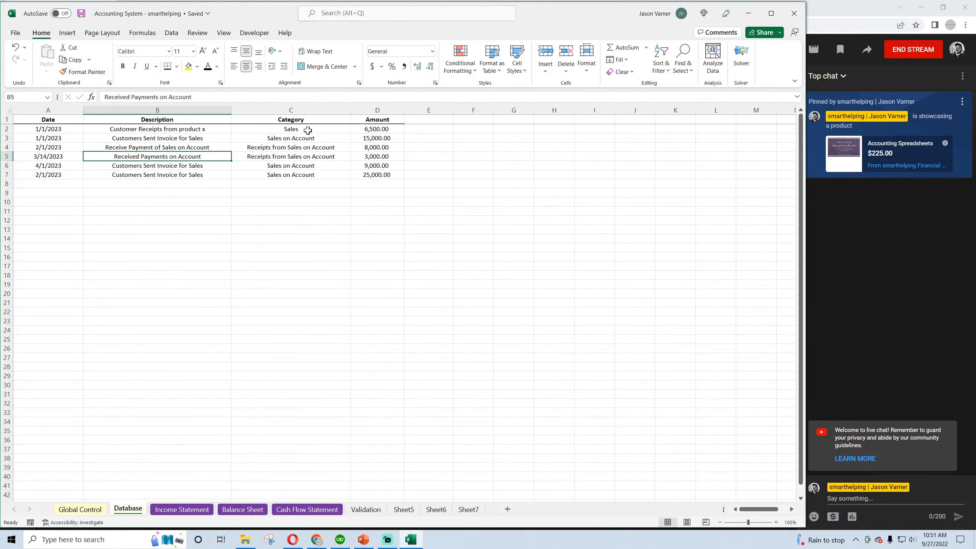
left_click(181, 509)
scroll(144, 327, "down", 4)
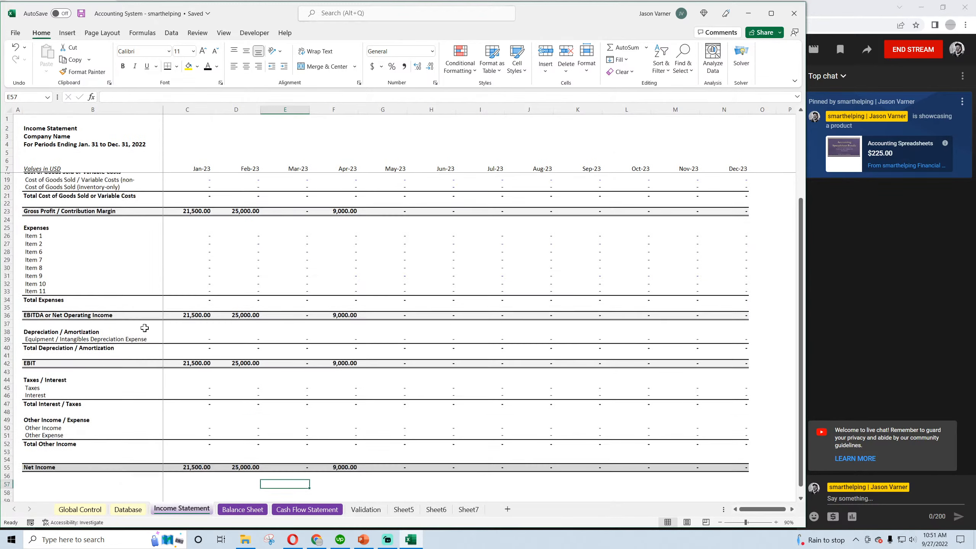
scroll(154, 346, "up", 4)
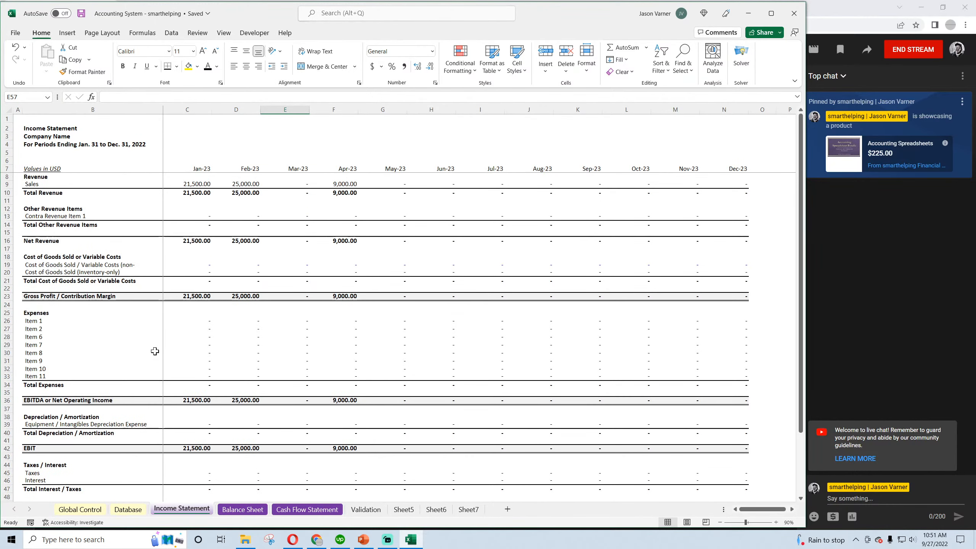
left_click(243, 511)
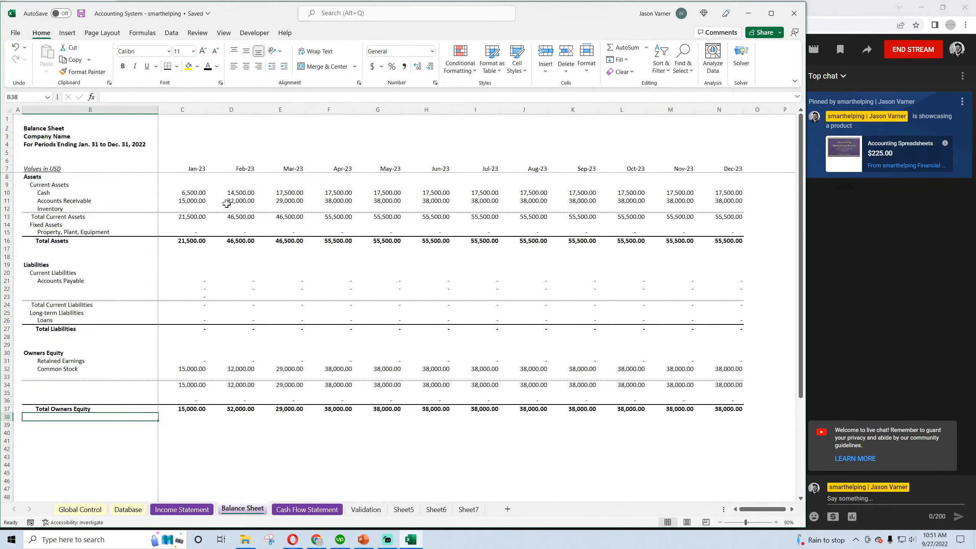
left_click(296, 509)
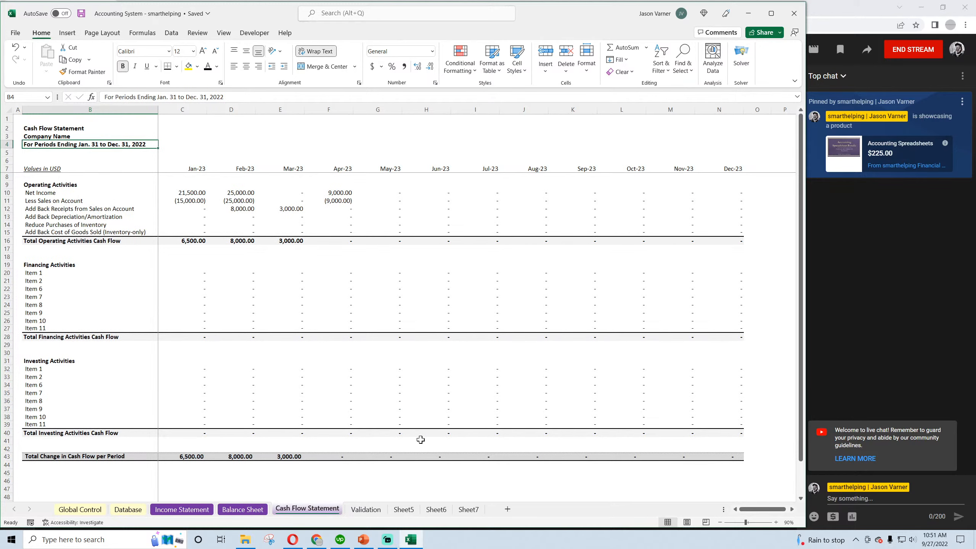
left_click(242, 511)
left_click(210, 464)
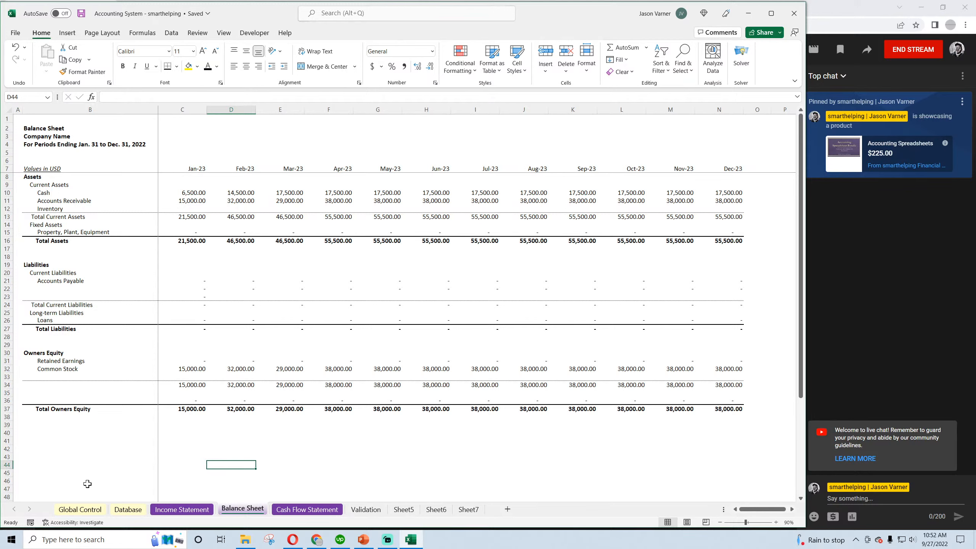
Save the workbook and inspect the formulas behind the January assets and Total Owners Equity on the Balance Sheet
left_click(82, 14)
left_click(188, 193)
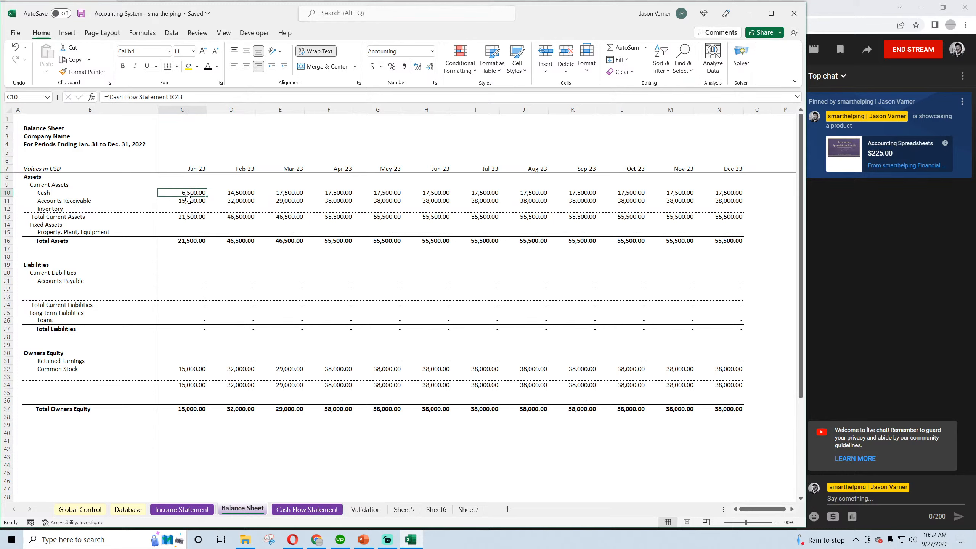
left_click(189, 199)
left_click(190, 216)
left_click(192, 230)
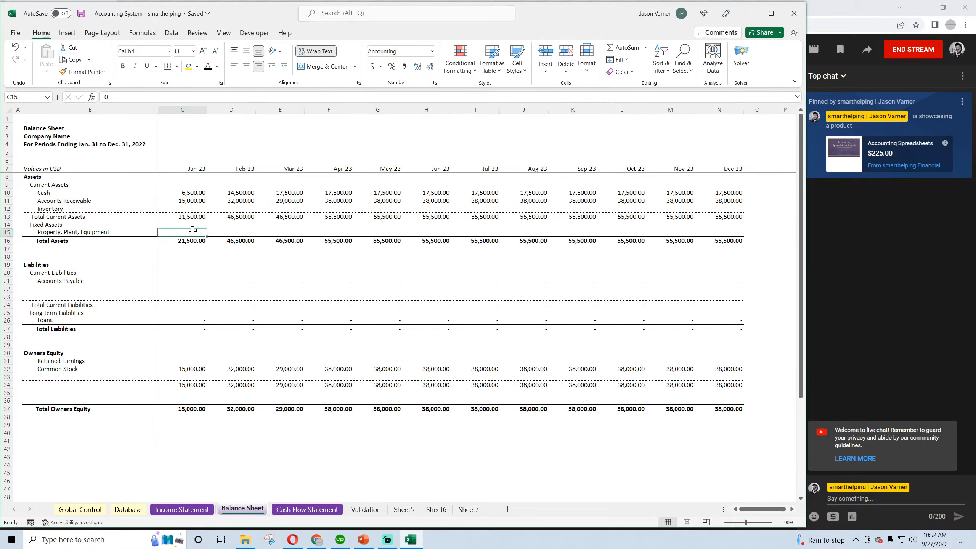
left_click(228, 233)
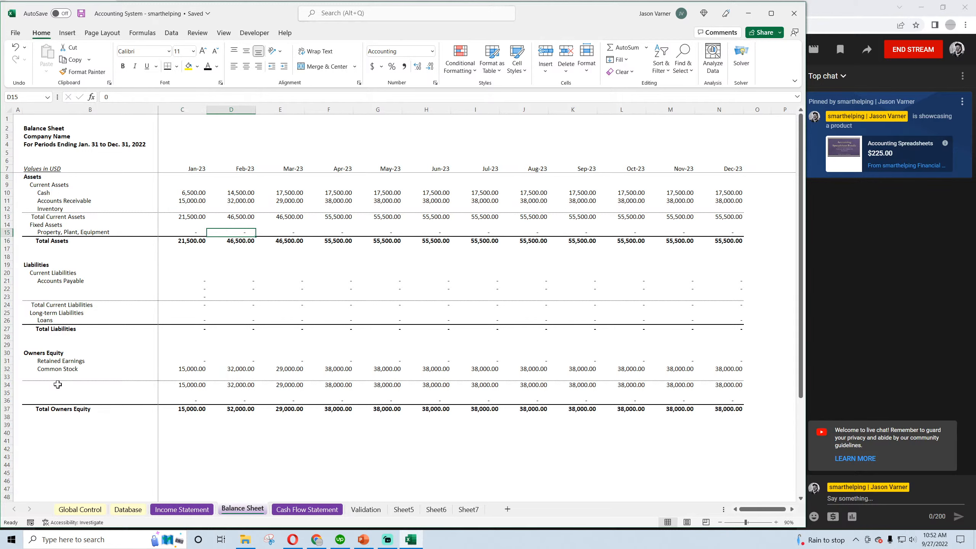
left_click(185, 408)
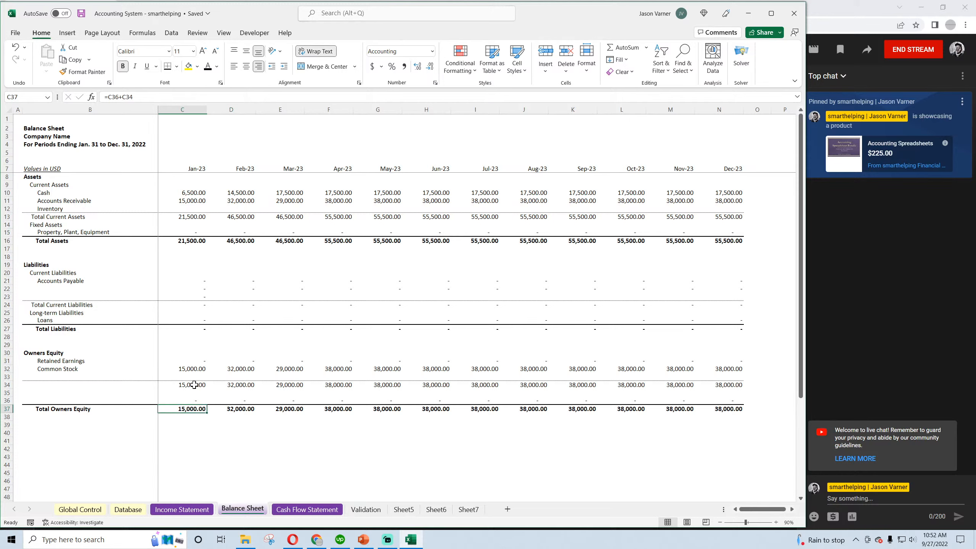
Set Common Stock to 0 for January in C32 and fill it across through December
left_click(192, 368)
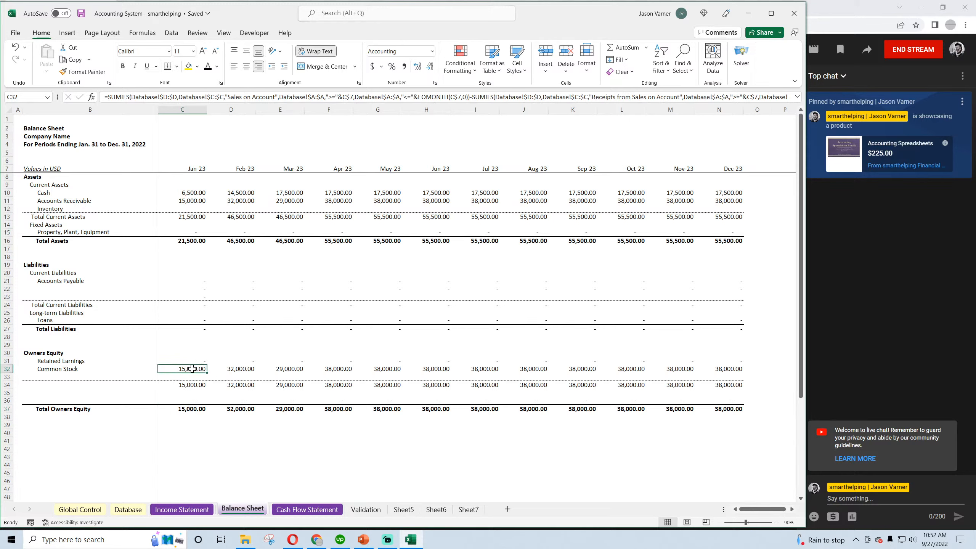
type("0")
key("Return")
left_click(196, 369)
left_click(209, 372)
left_click(204, 371)
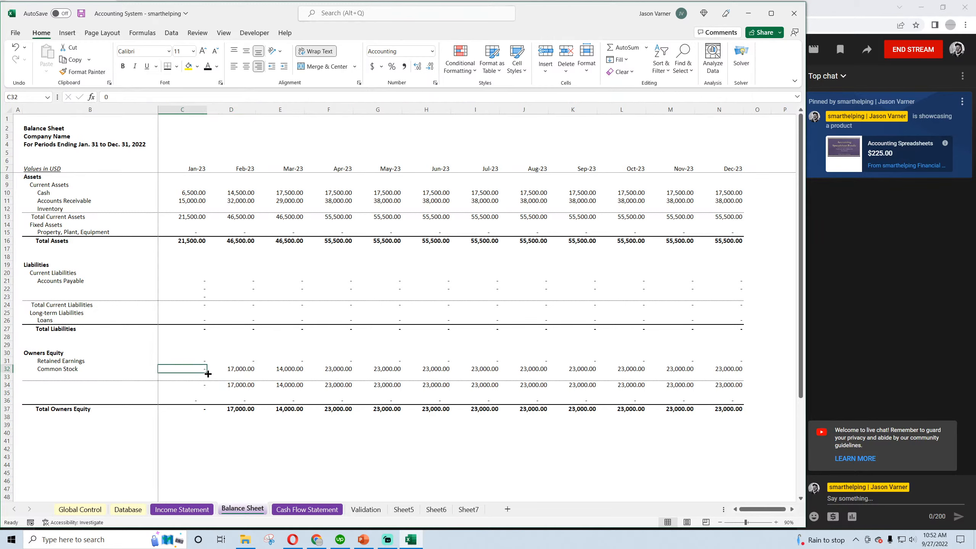
left_click_drag(208, 373, 732, 371)
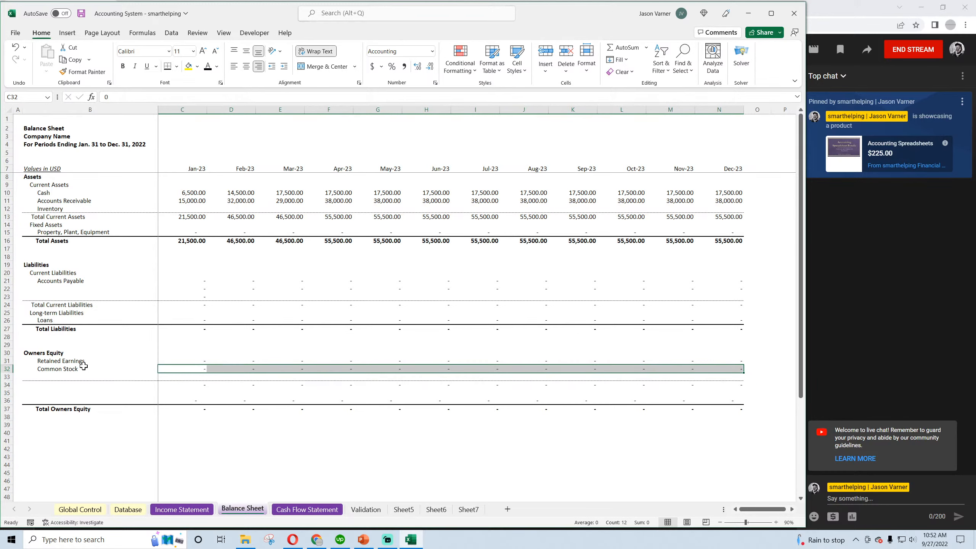
Link January Retained Earnings in C31 to January Net Income, cell C55 of the Income Statement sheet
left_click(192, 360)
type("='Income Statement'!")
left_click(182, 509)
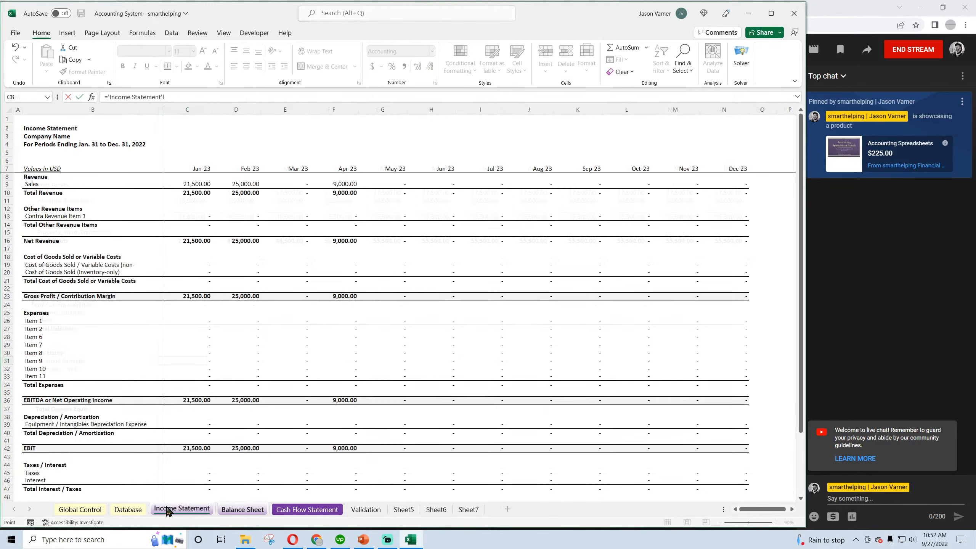
scroll(244, 452, "down", 8)
left_click(190, 368)
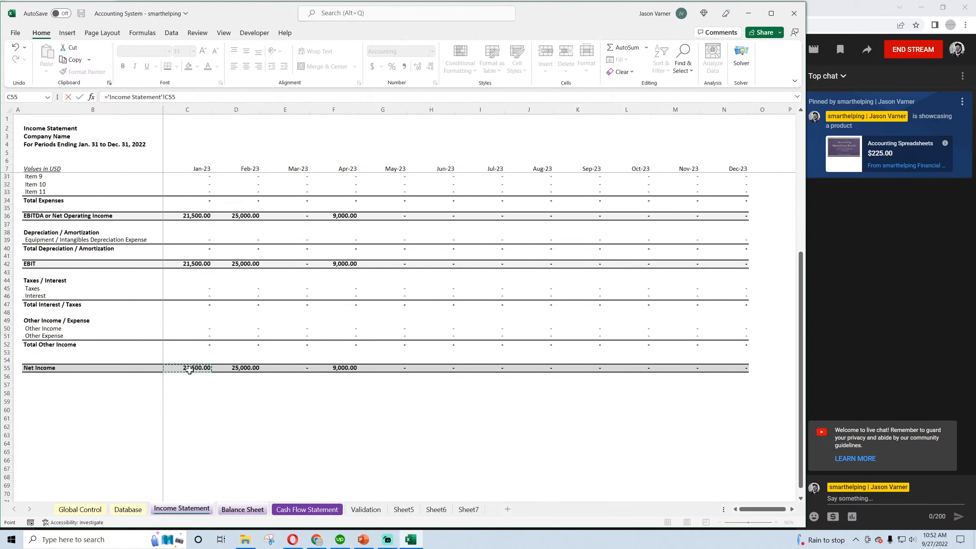
key("Return")
Make February Retained Earnings ='Income Statement'!D55+C31, adding the prior month's balance, and fill the formula across through December
left_click(233, 362)
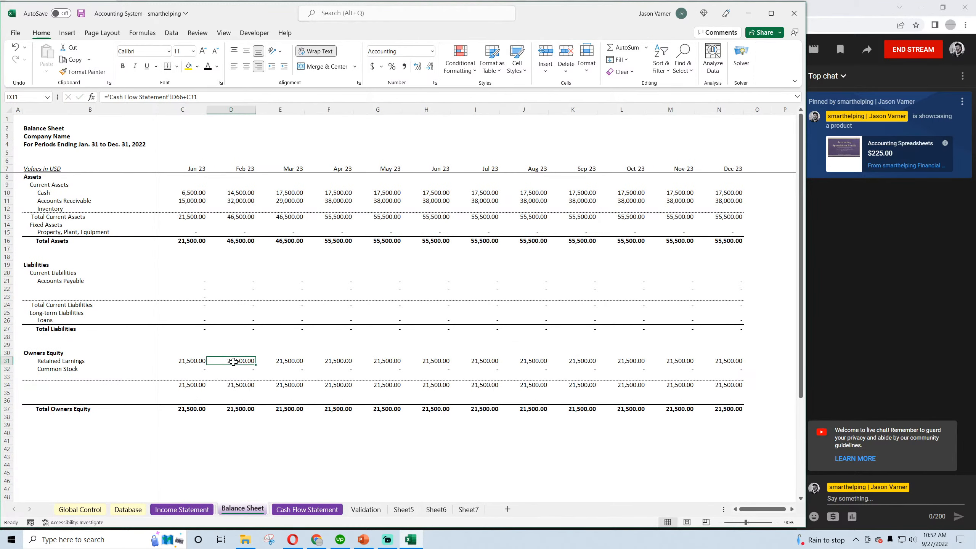
left_click(200, 361)
left_click_drag(206, 365, 246, 361)
left_click(245, 361)
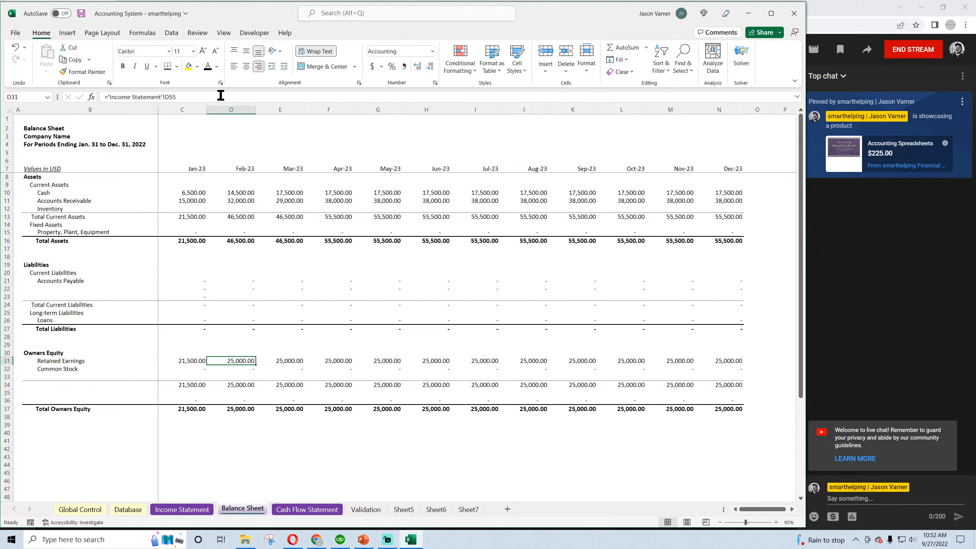
left_click(218, 97)
type("+")
left_click(187, 361)
key("Return")
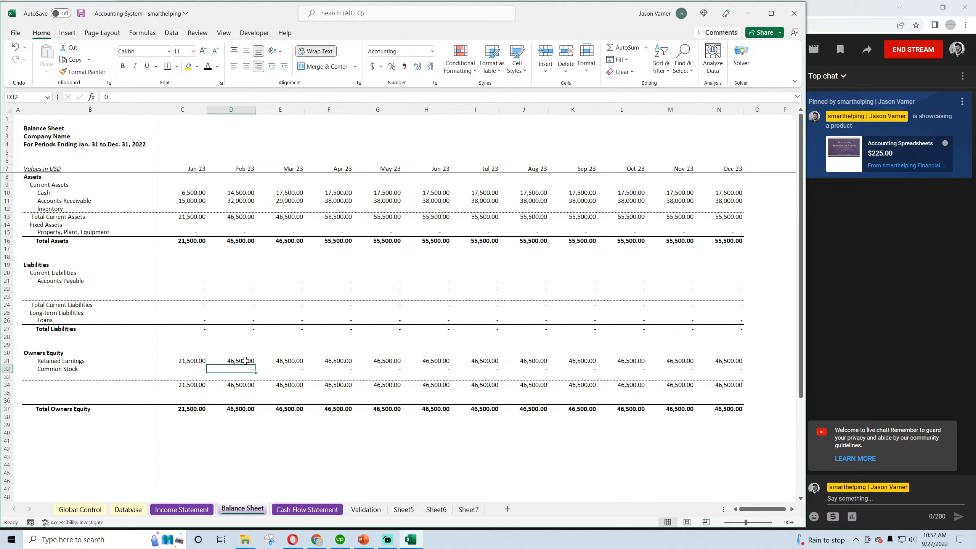
left_click(238, 361)
left_click_drag(255, 364, 727, 360)
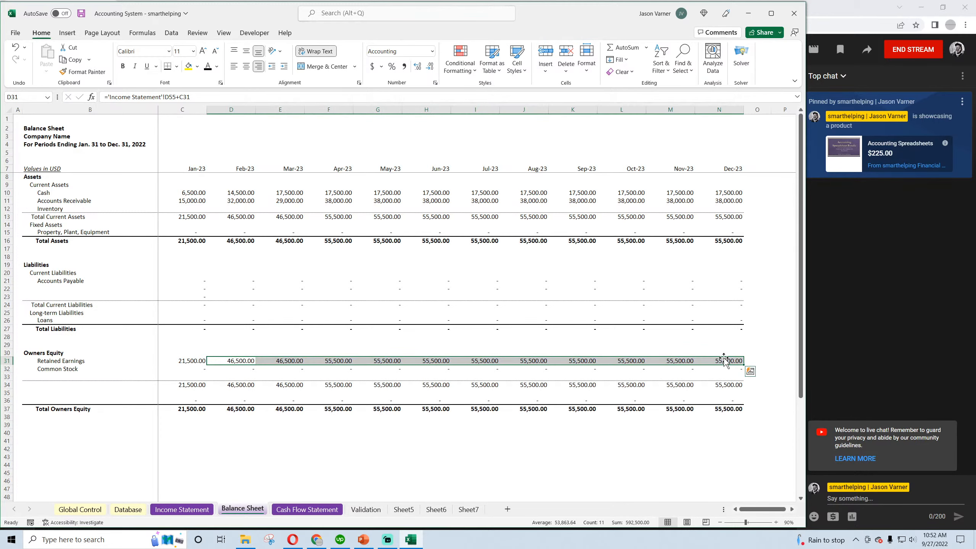
Clear the unlabeled subtotal row 34 and the unlabeled row 36 in the Owners Equity section
left_click(197, 369)
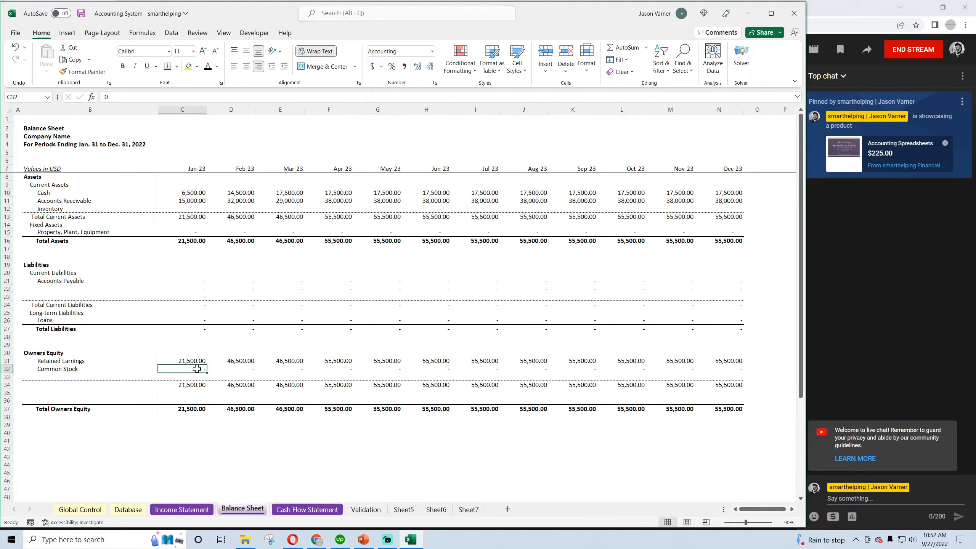
left_click(235, 370)
left_click(192, 387)
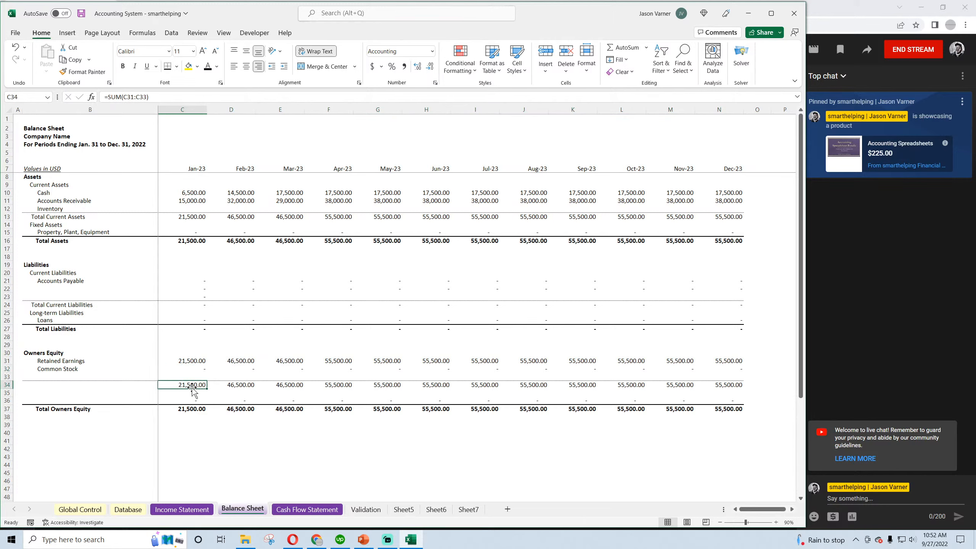
left_click(764, 385)
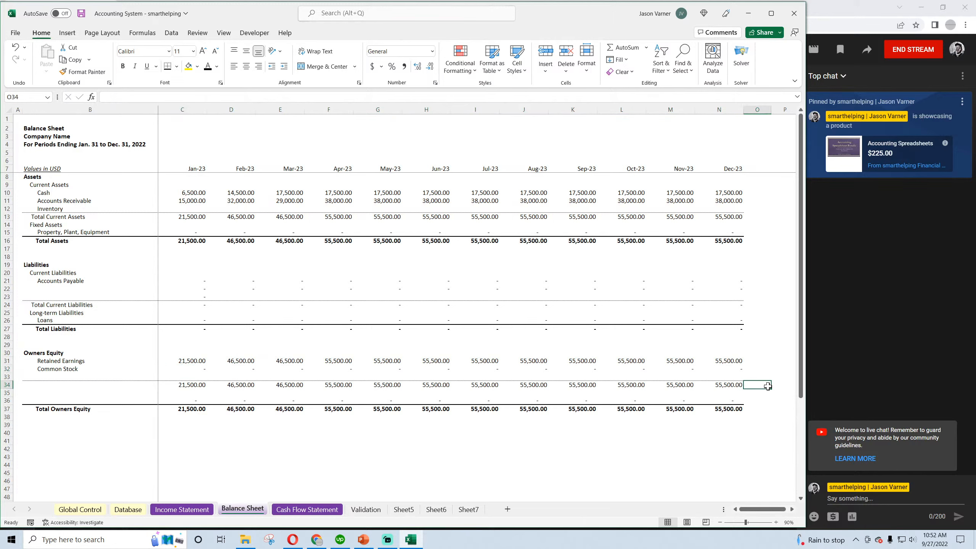
left_click_drag(771, 389, 18, 399)
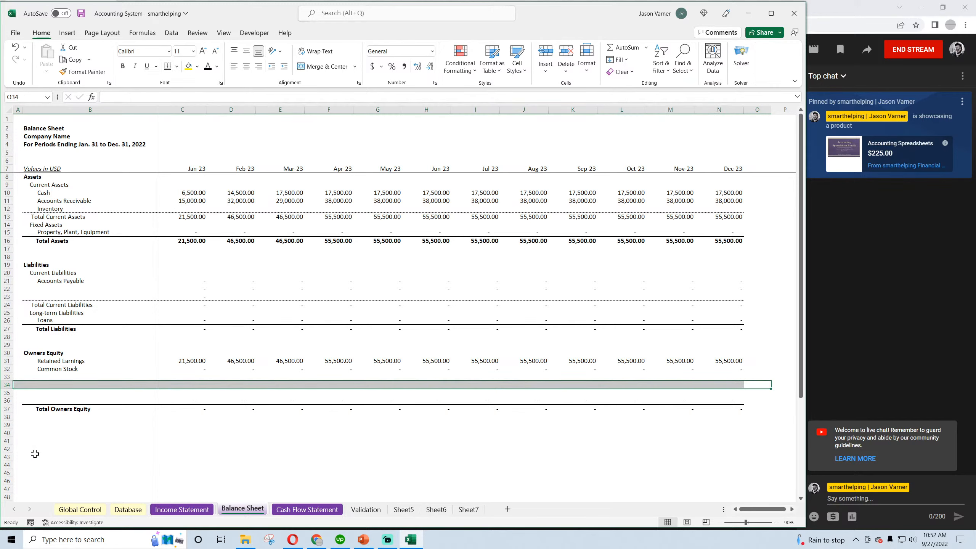
left_click(34, 454)
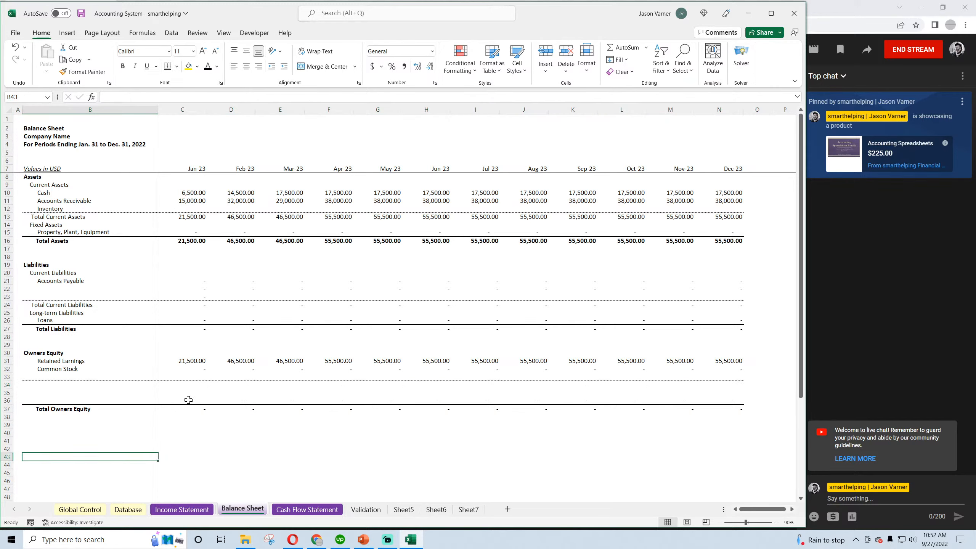
left_click_drag(121, 400, 768, 400)
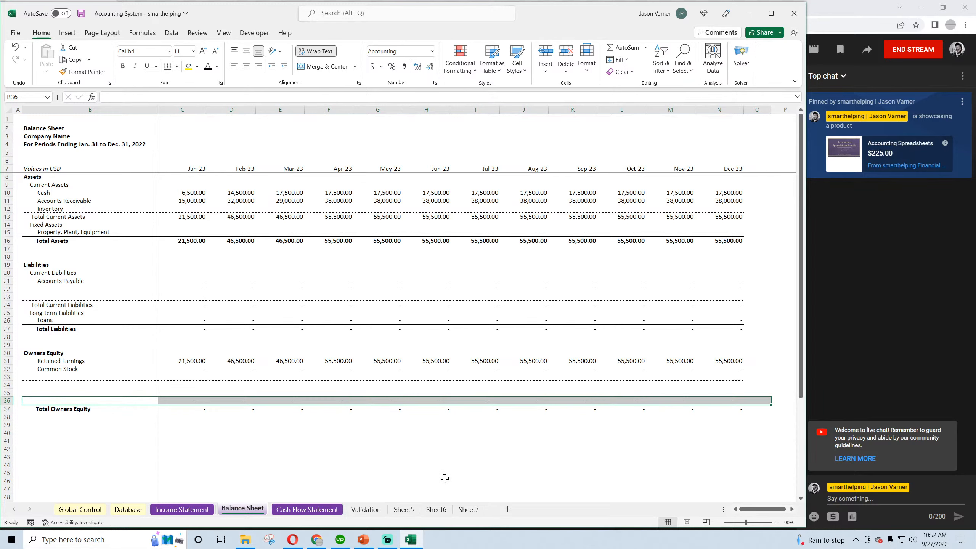
key("Delete")
Rebuild the January Total Owners Equity formula in C37 from Retained Earnings and fill it across the monthly columns
left_click(197, 409)
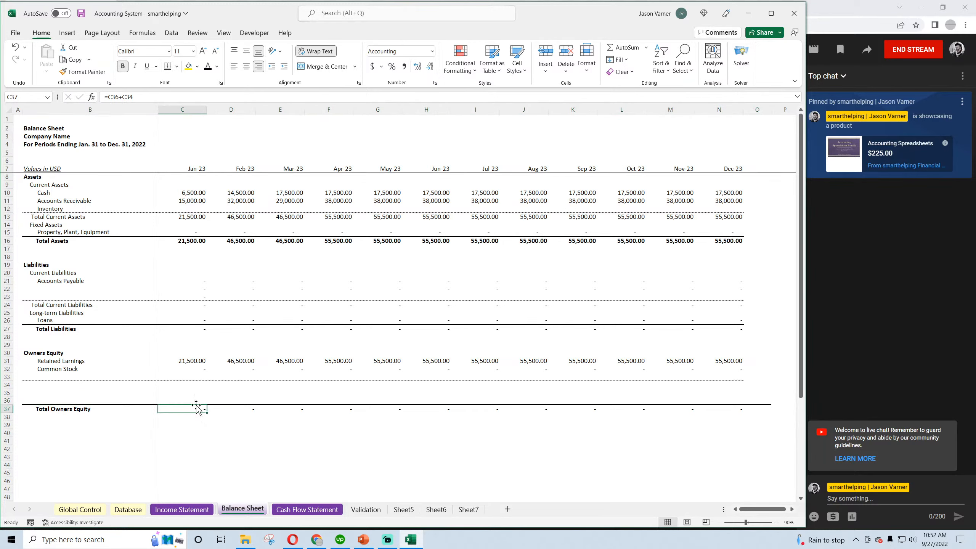
type("=")
left_click(192, 360)
key("Return")
left_click(197, 408)
left_click_drag(207, 413, 738, 420)
Clear the stray contents and border in column O beside the Owners Equity section
left_click(760, 356)
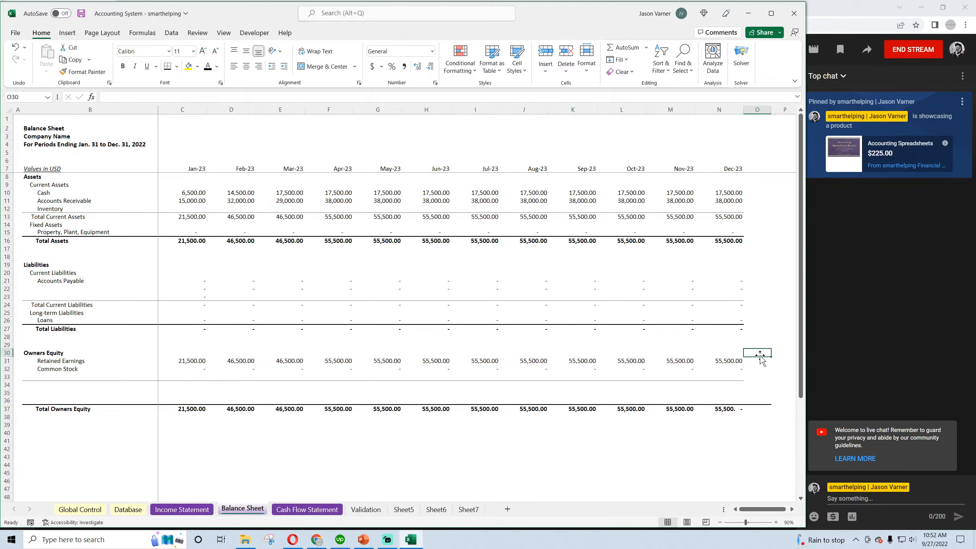
left_click_drag(760, 356, 763, 425)
left_click(610, 483)
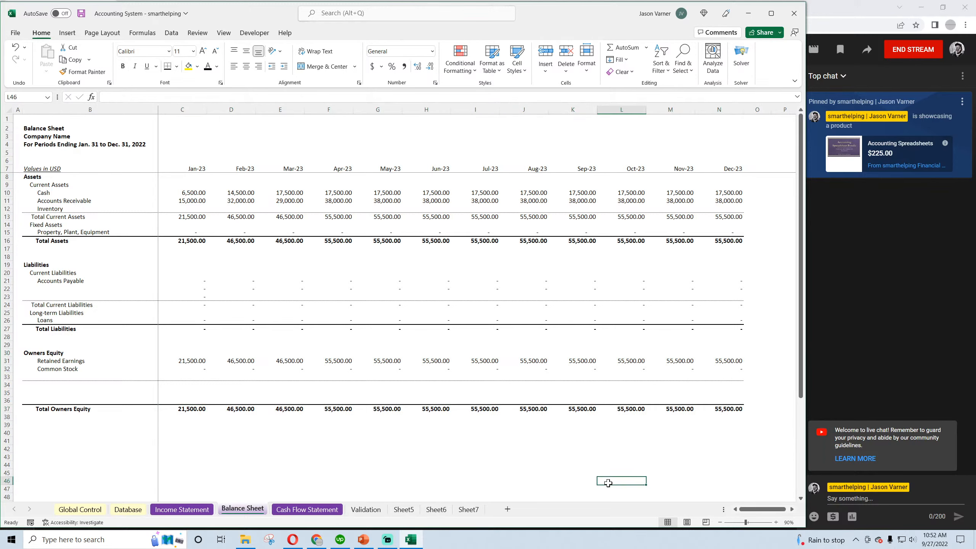
Enter the label "Total Liabilities + Owners Equity" in B39, below Total Owners Equity
left_click(39, 411)
left_click(42, 425)
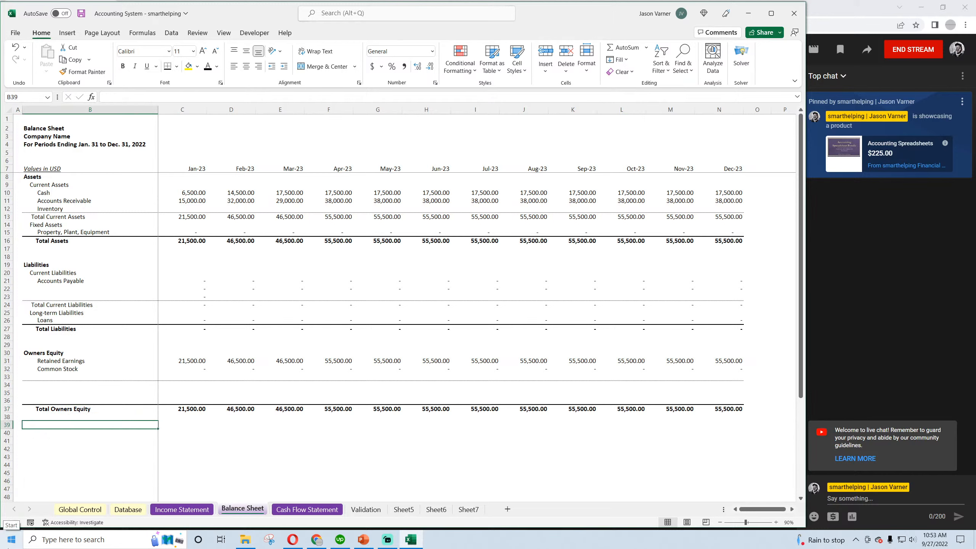
type("Total Lia")
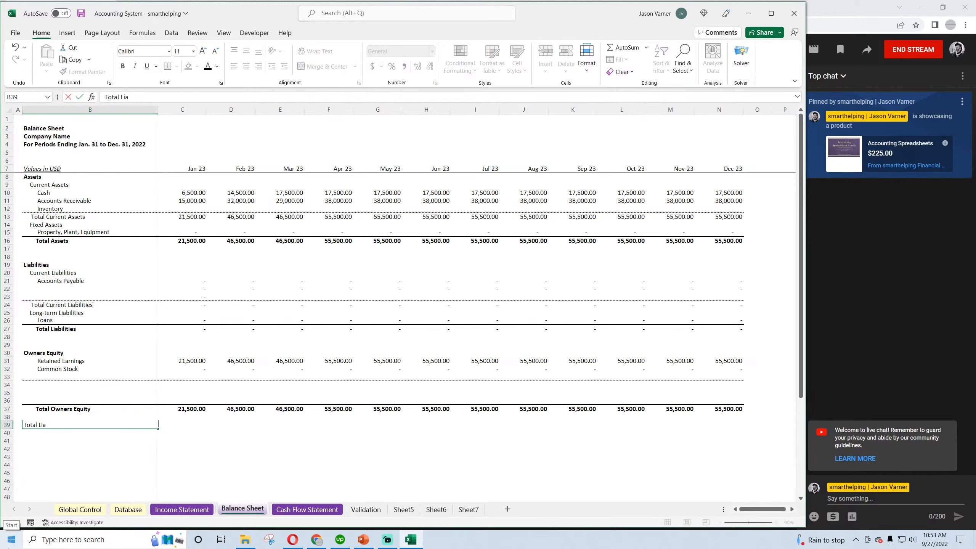
type("bilities + Owners Equity")
key("Return")
Add the labels "Total Assets" in B40 and "Check" in B41
type("T")
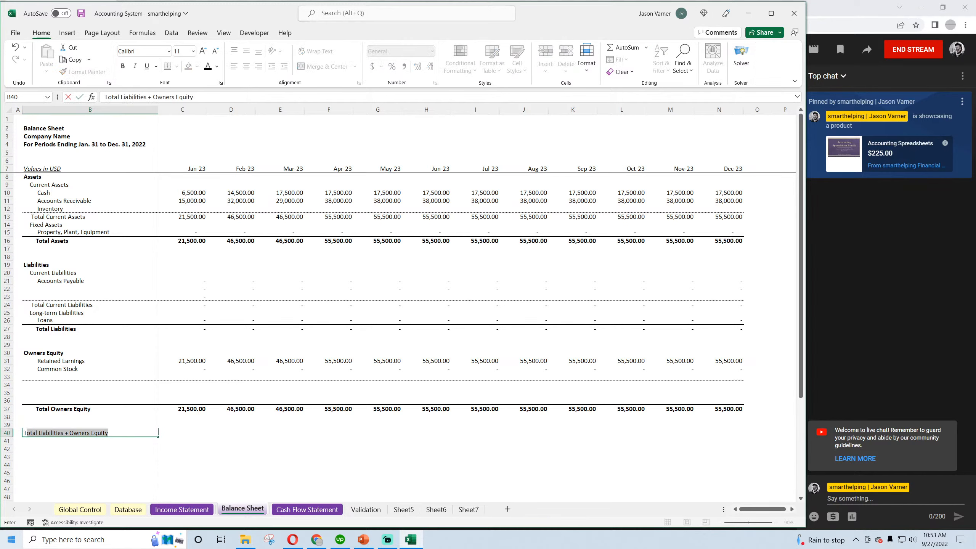
type("otal Assets")
key("Return")
type("Che")
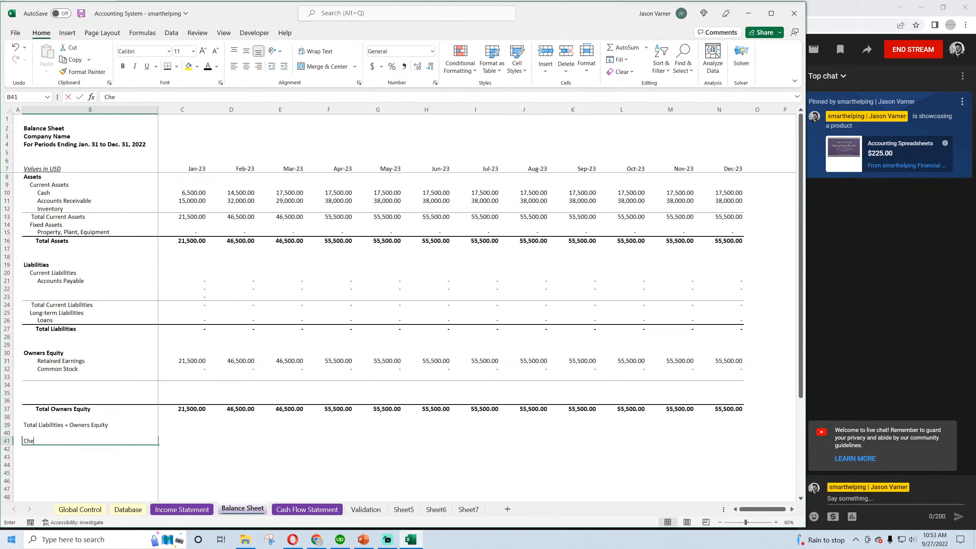
type("ck")
key("Return")
Calculate Total Liabilities + Owners Equity in C39 as =C37+C27 and fill it across through December
key("Up")
key("Up")
key("Up")
key("Right")
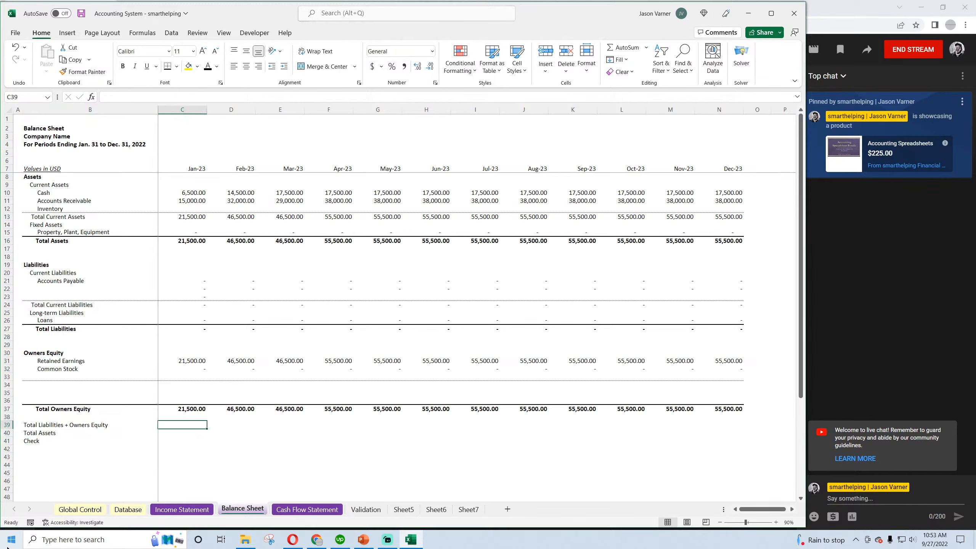
type("=")
left_click(177, 408)
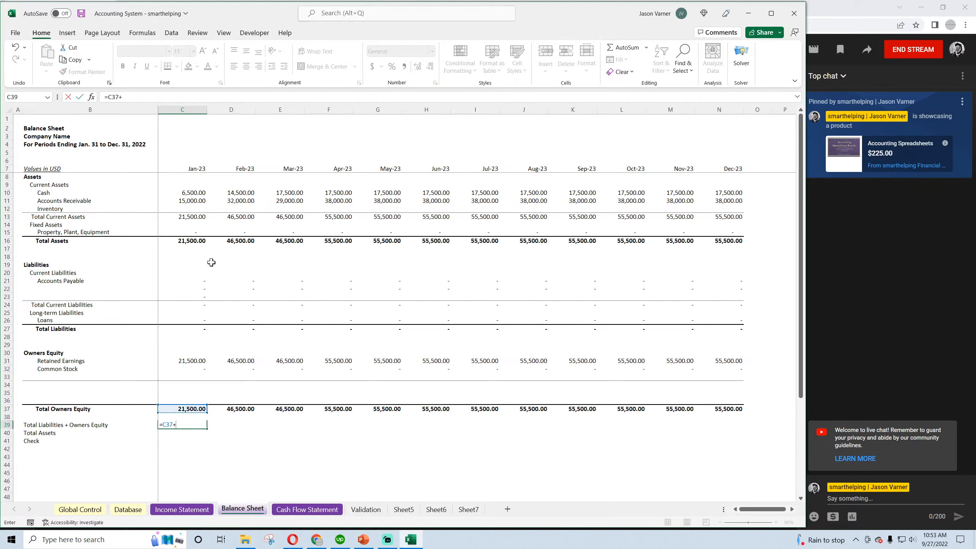
type("+")
left_click(187, 331)
key("Return")
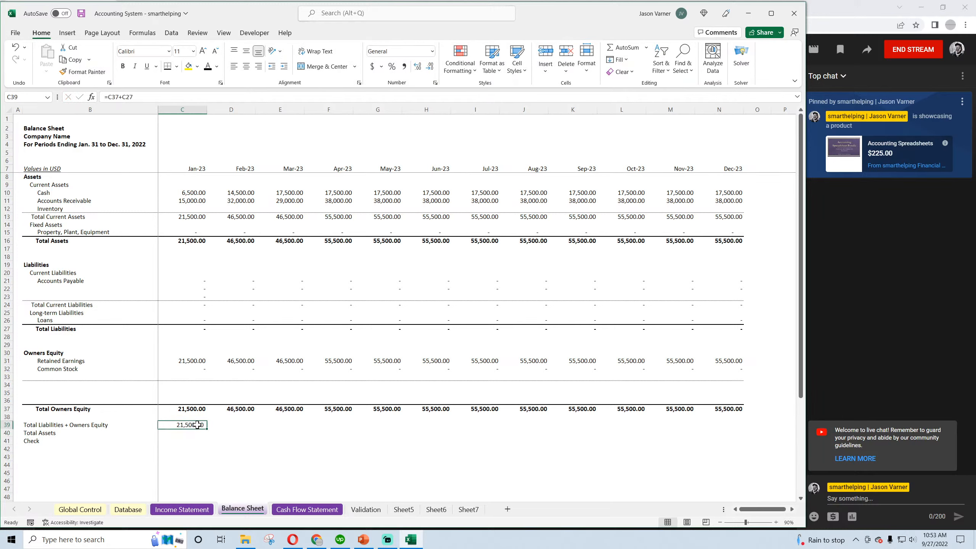
left_click(189, 425)
left_click_drag(207, 429, 720, 435)
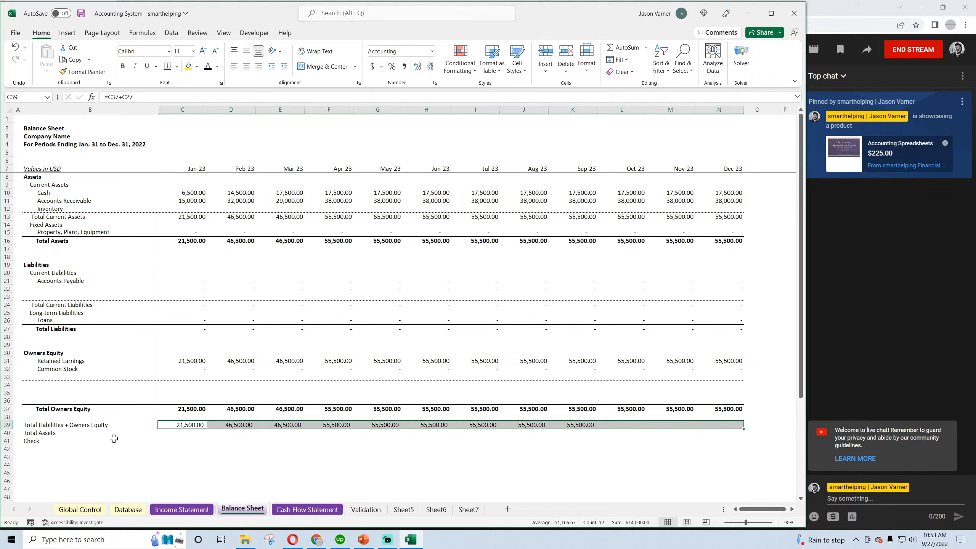
Link the Total Assets check row in C40 to the sheet's Total Assets in C16 and fill it across through December
left_click(180, 432)
type("=")
left_click(192, 240)
key("Return")
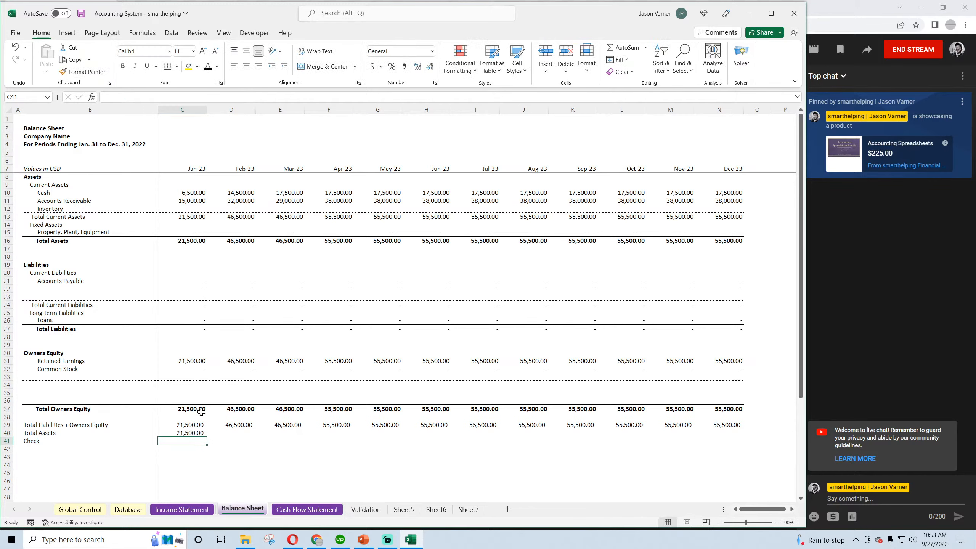
left_click(194, 434)
left_click_drag(207, 437, 749, 442)
left_click(632, 433)
Calculate the Check row in C41 as =C39-C40 and fill it across through December
left_click(184, 442)
type("=")
left_click(194, 425)
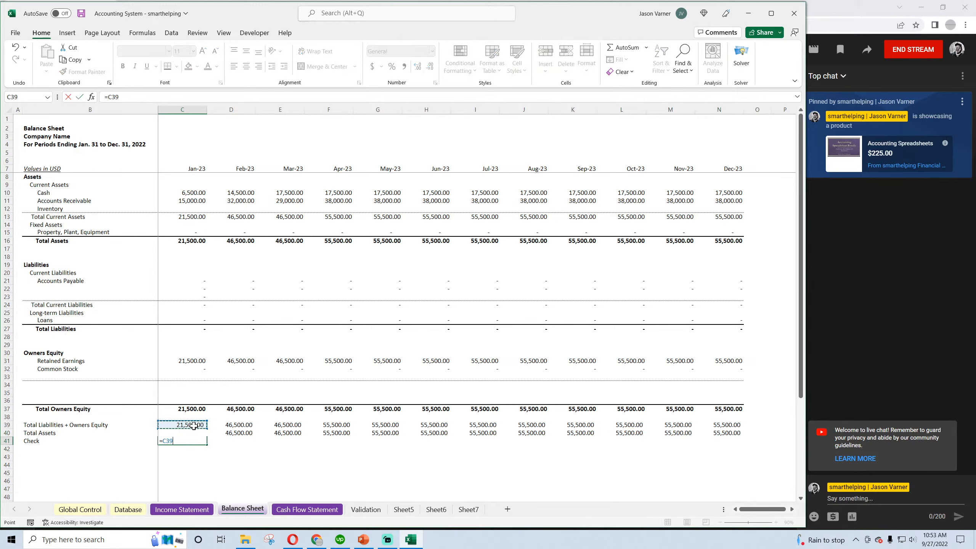
type("-")
left_click(210, 436)
key("Return")
double_click(188, 440)
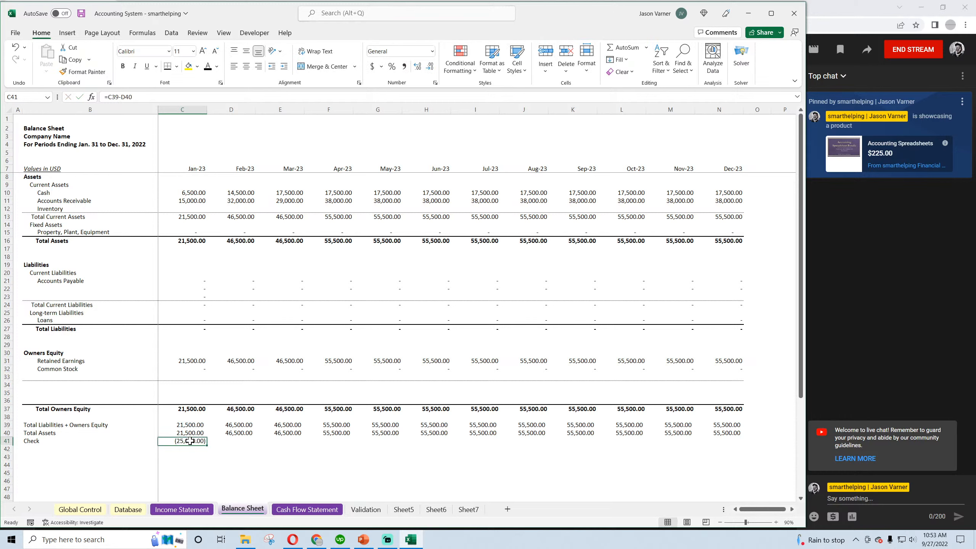
left_click_drag(232, 437, 743, 445)
key("Return")
left_click(193, 442)
Insert a blank row above the Total Liabilities + Owners Equity row
left_click(7, 425)
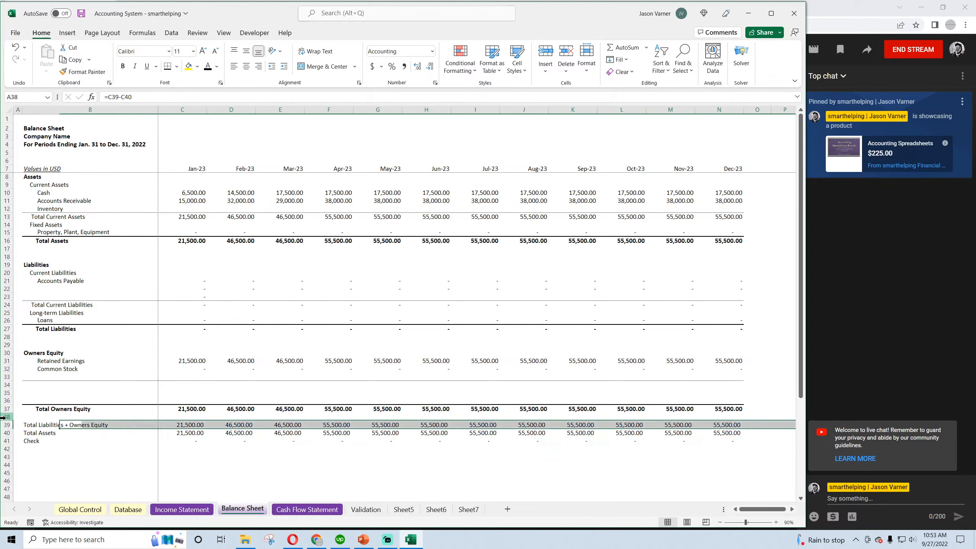
right_click(6, 425)
left_click(54, 320)
left_click(105, 471)
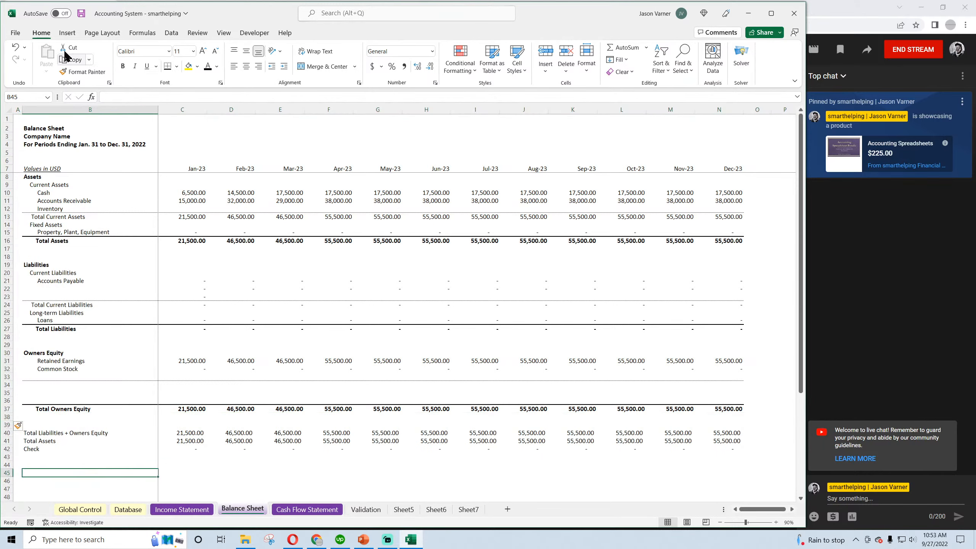
Save the workbook and begin a new entry in row 8 of the Database sheet, dated 6/1/2023 with the description Sales
left_click(82, 14)
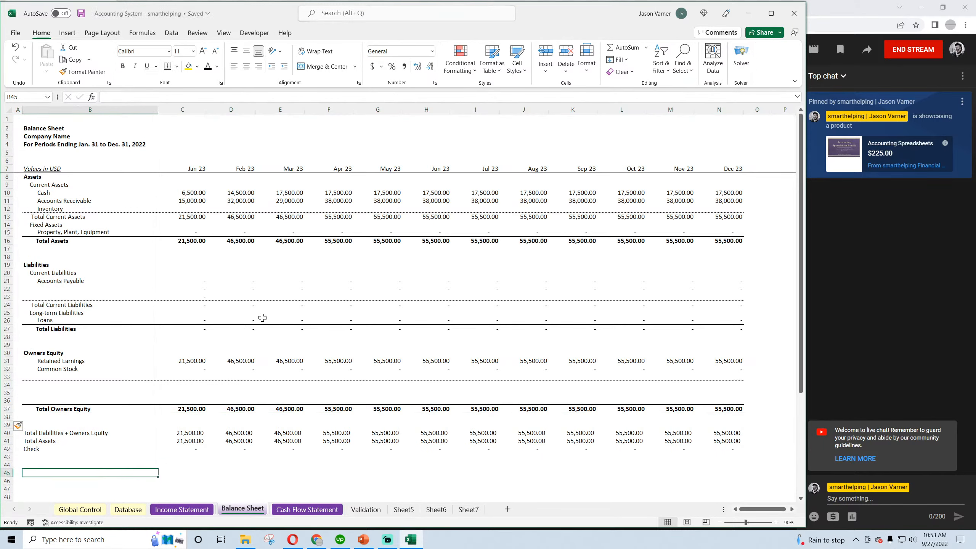
left_click(128, 509)
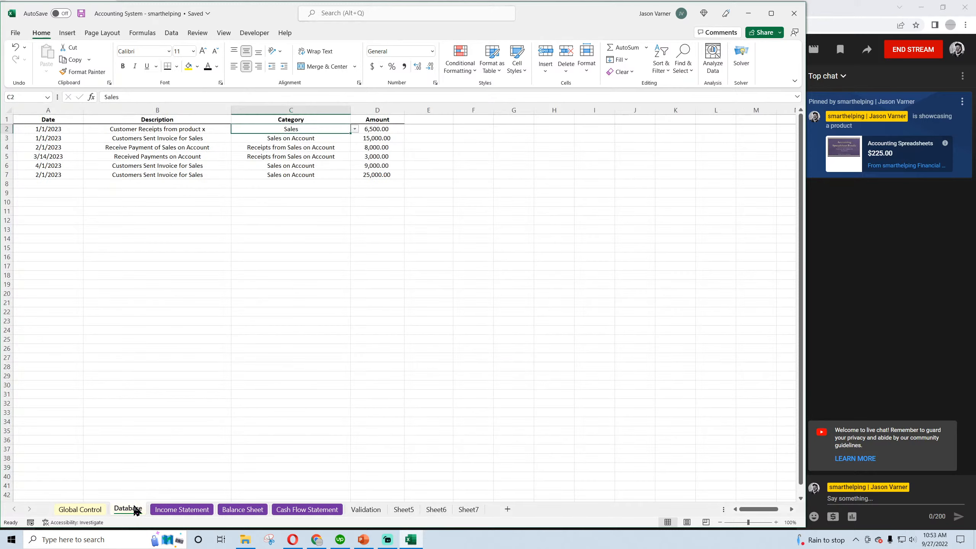
left_click(58, 183)
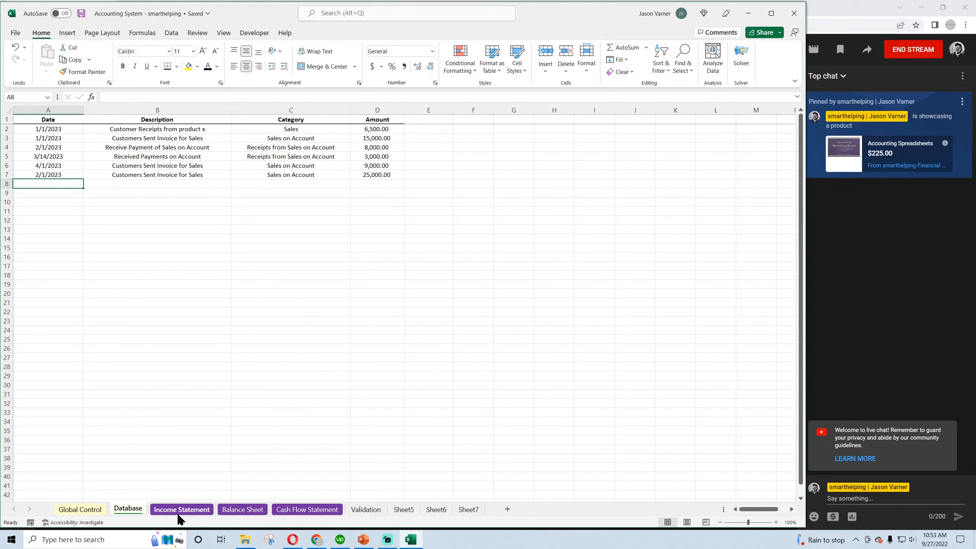
type("6/1/2023")
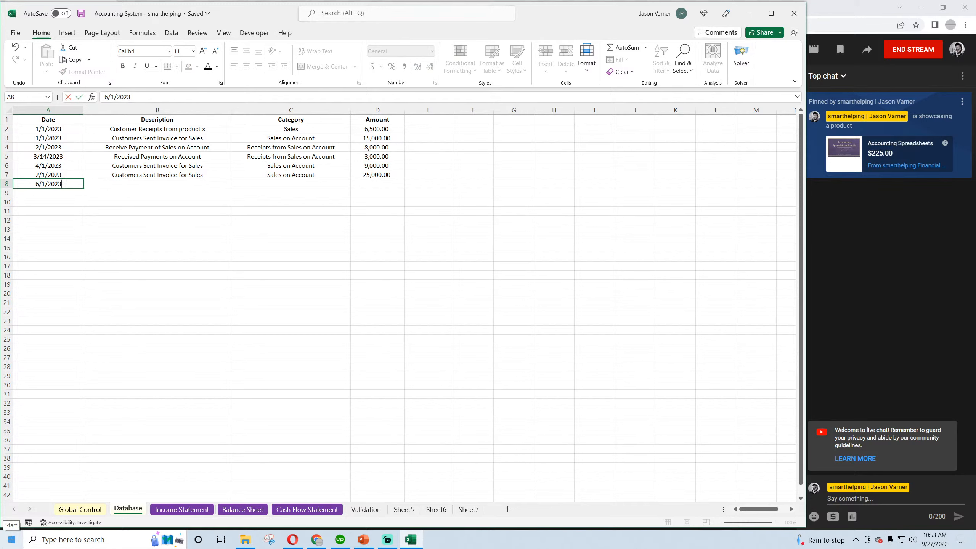
key("Tab")
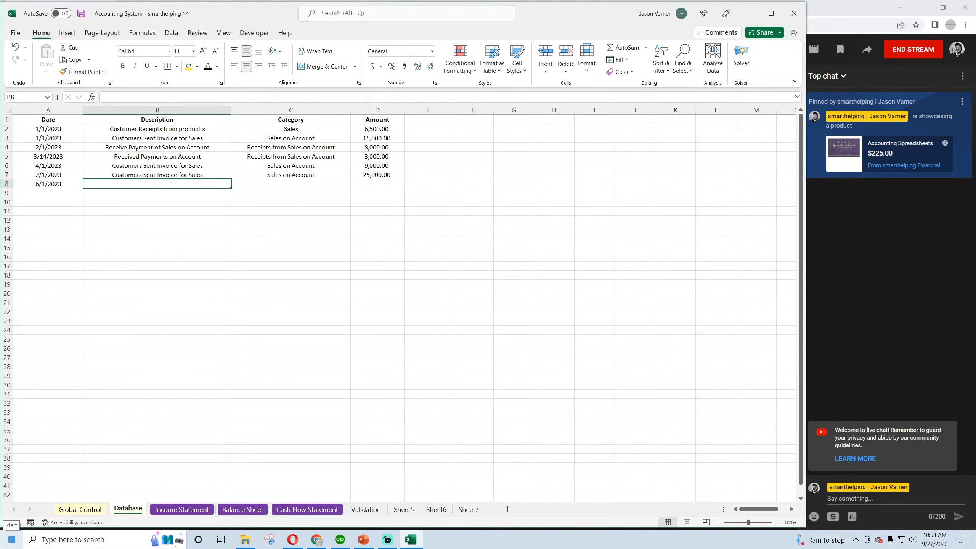
type("Sales")
key("Tab")
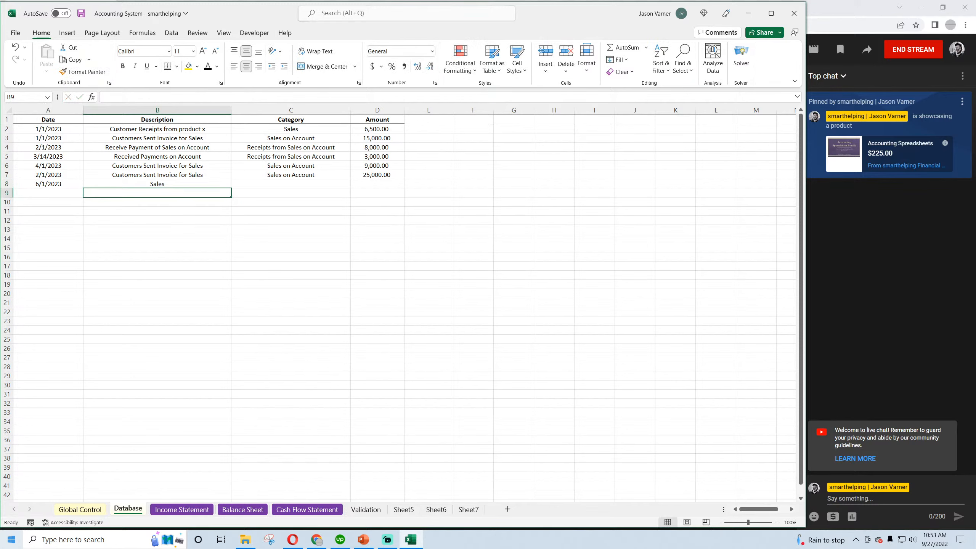
Give the 6/1/2023 entry the category Sales and an amount of 150,000, and save the workbook
type("Sales")
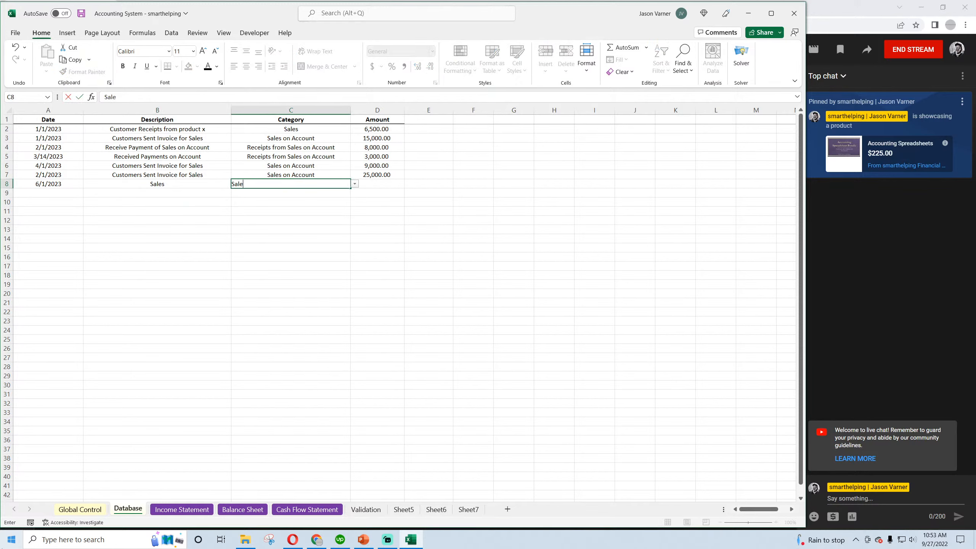
key("Tab")
type("1")
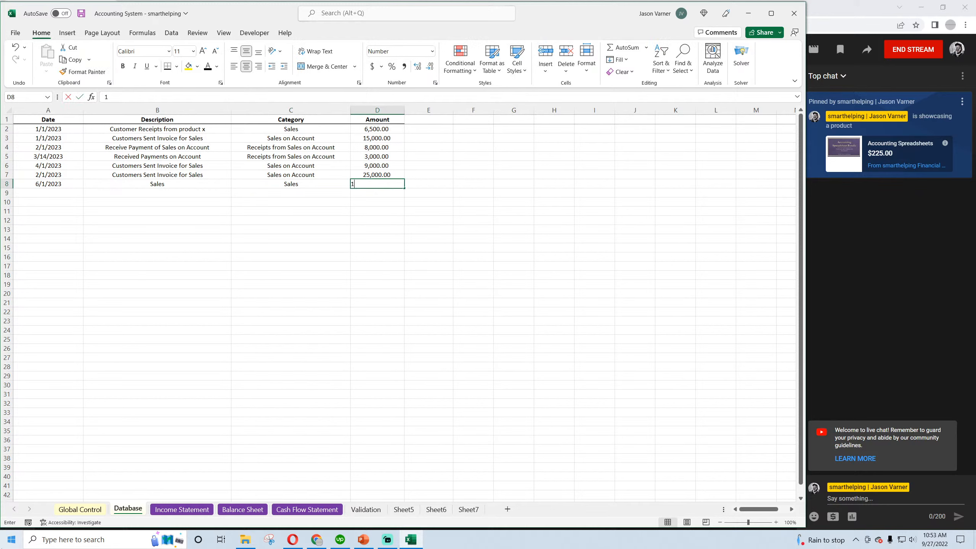
type("50,000")
key("Return")
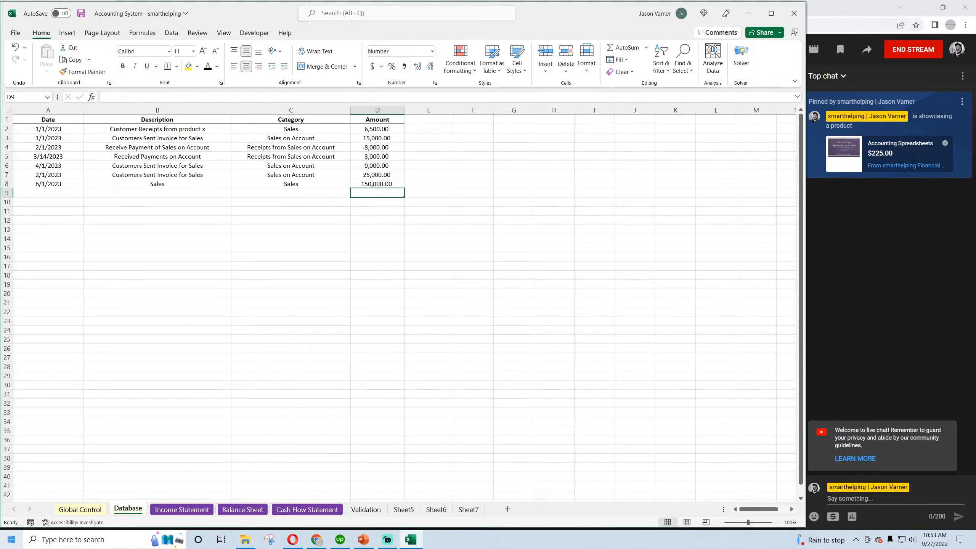
left_click(286, 184)
left_click(82, 13)
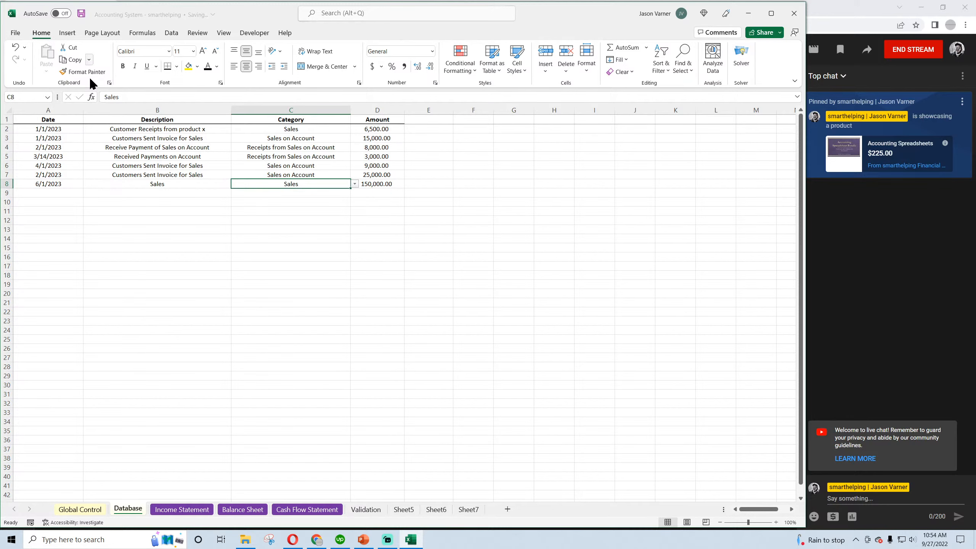
Examine the June Sales and Net Income figures on the Income Statement
left_click(182, 509)
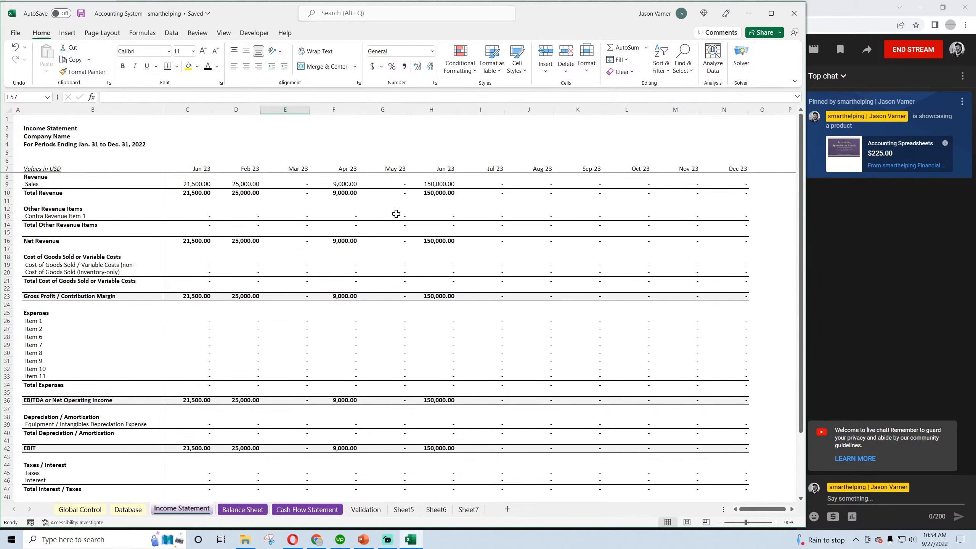
left_click(433, 183)
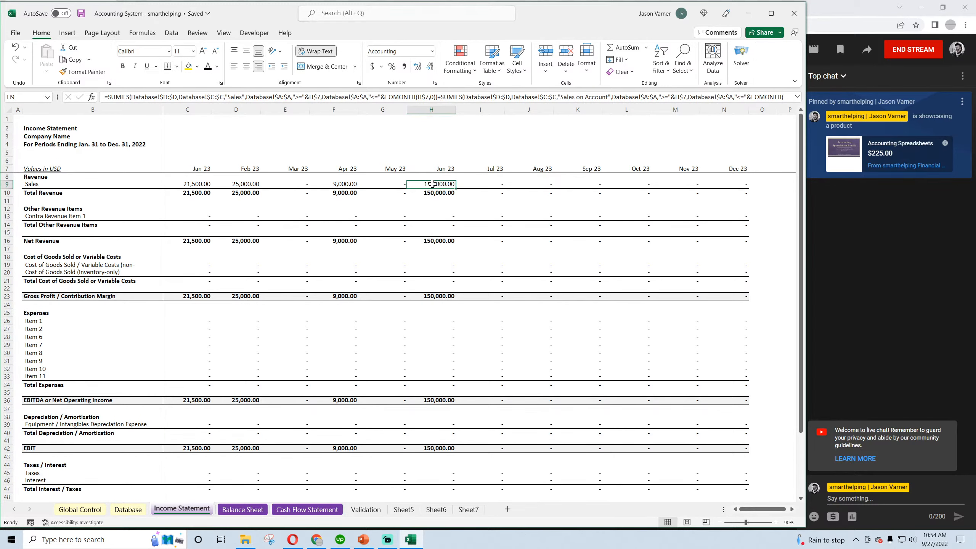
scroll(432, 353, "down", 4)
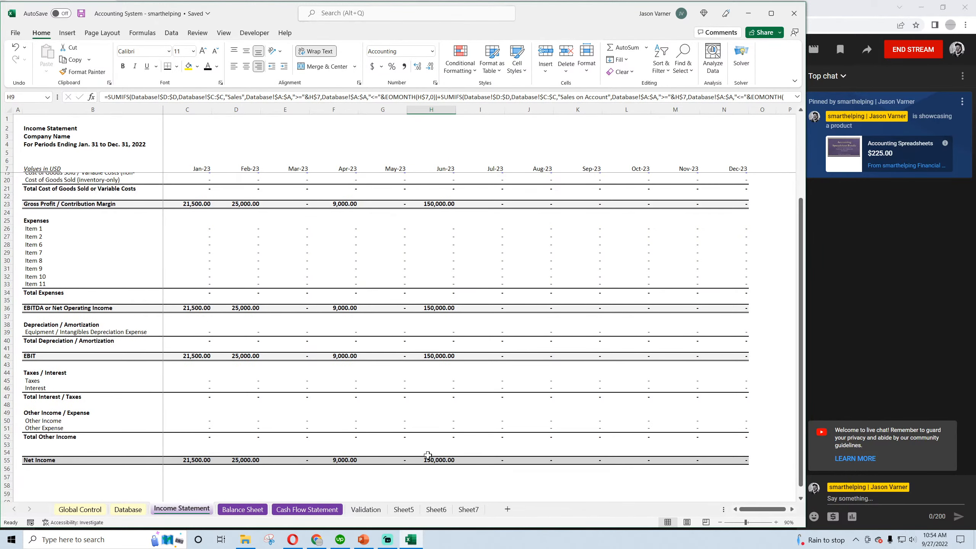
Examine the June cash, receivables, asset totals, retained earnings and owners equity formulas on the Balance Sheet
left_click(242, 509)
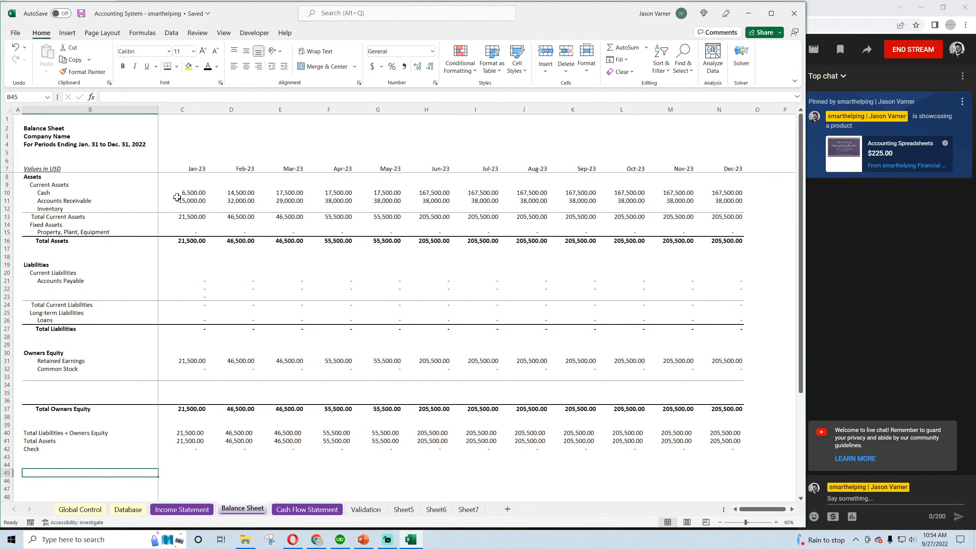
left_click(391, 191)
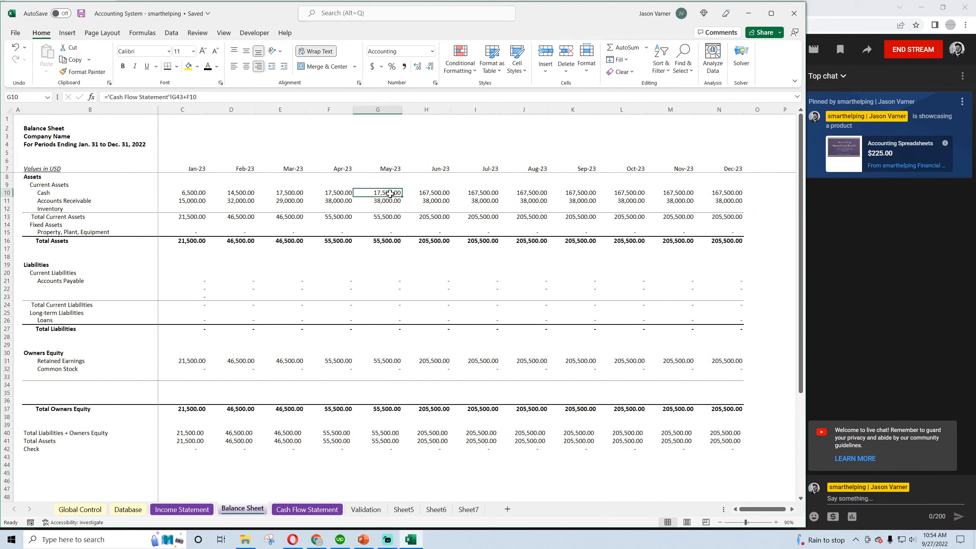
left_click(424, 193)
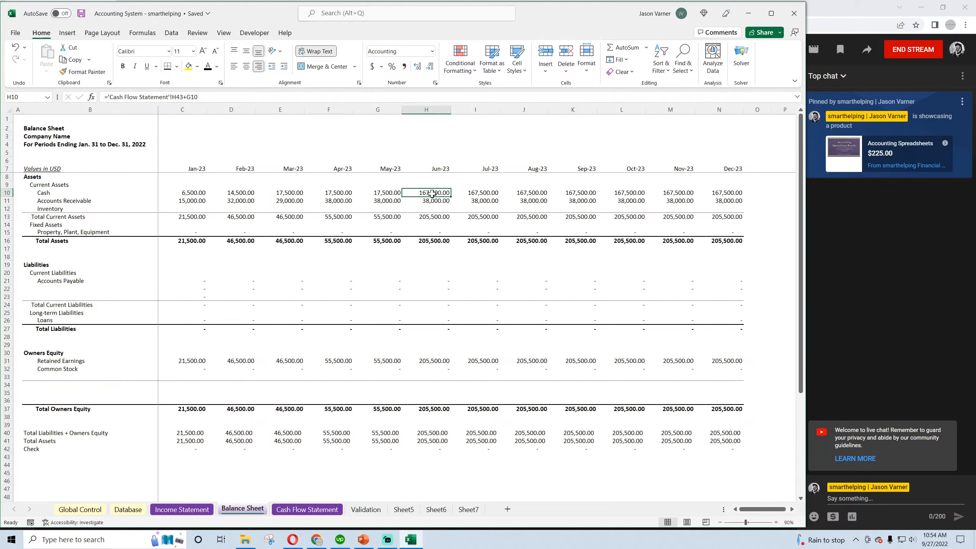
left_click(431, 200)
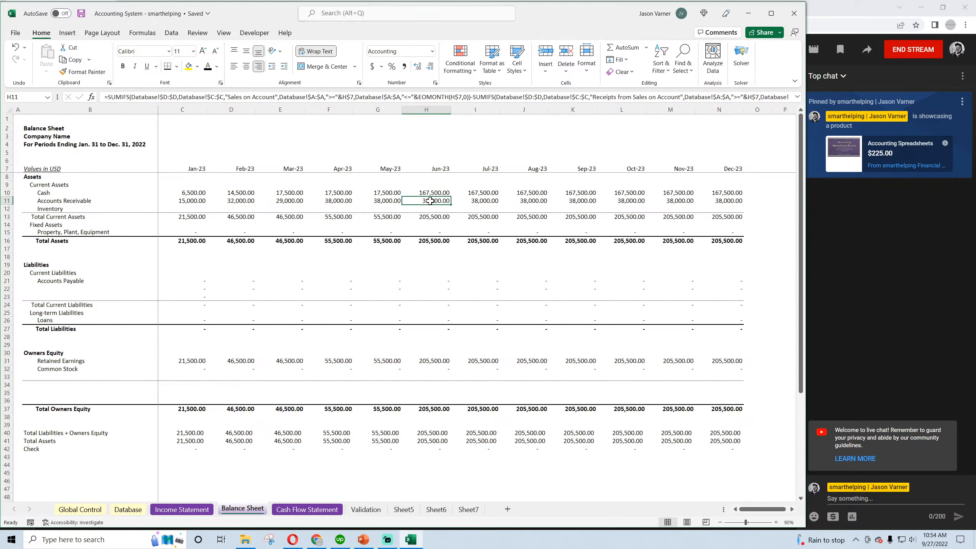
left_click(429, 217)
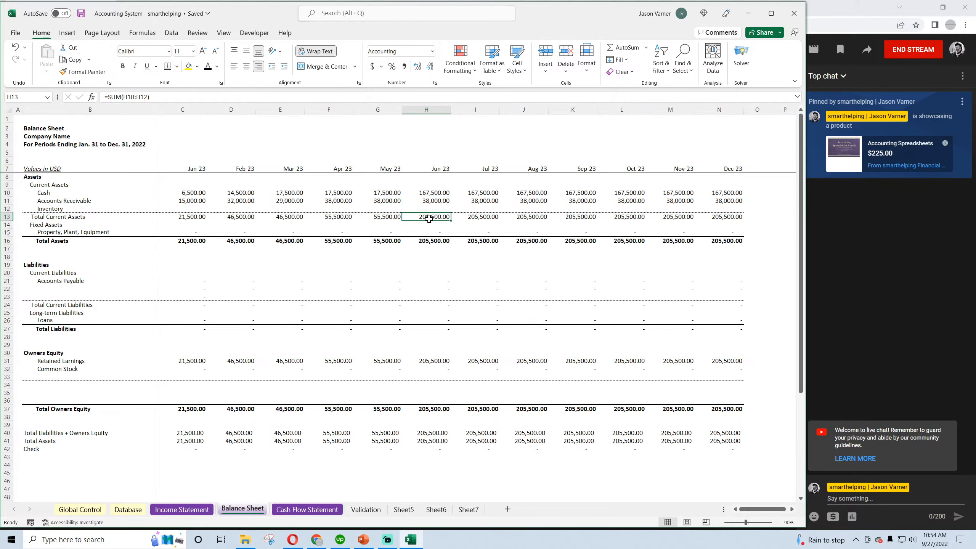
left_click(429, 240)
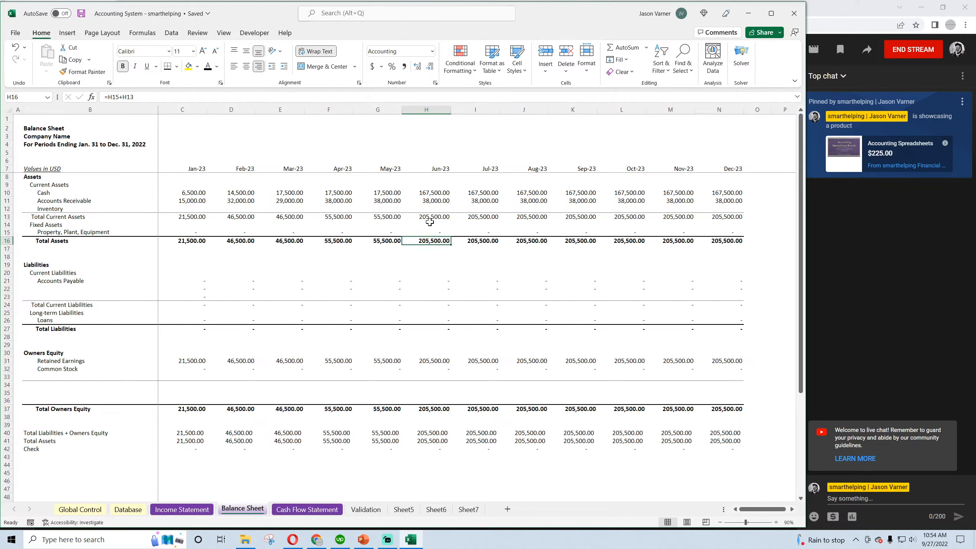
left_click(433, 361)
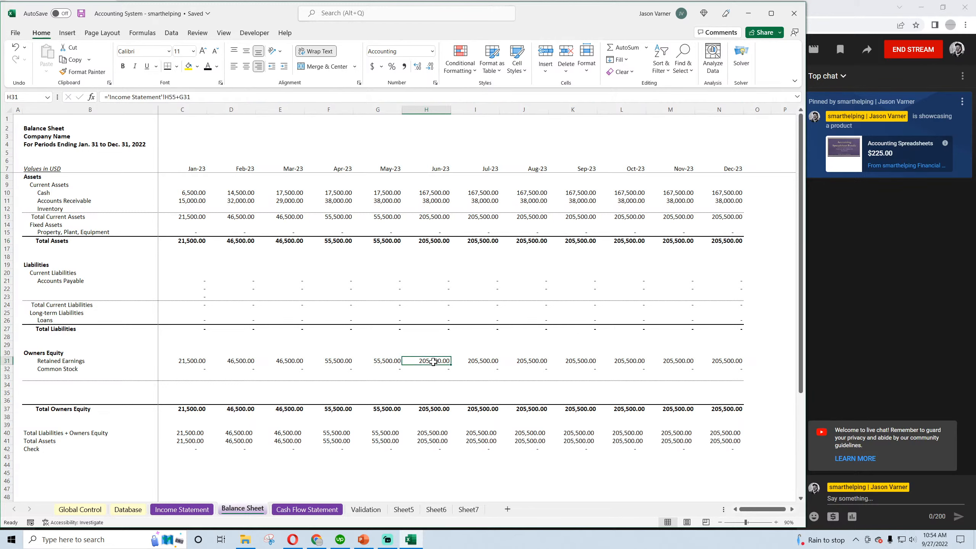
left_click(427, 409)
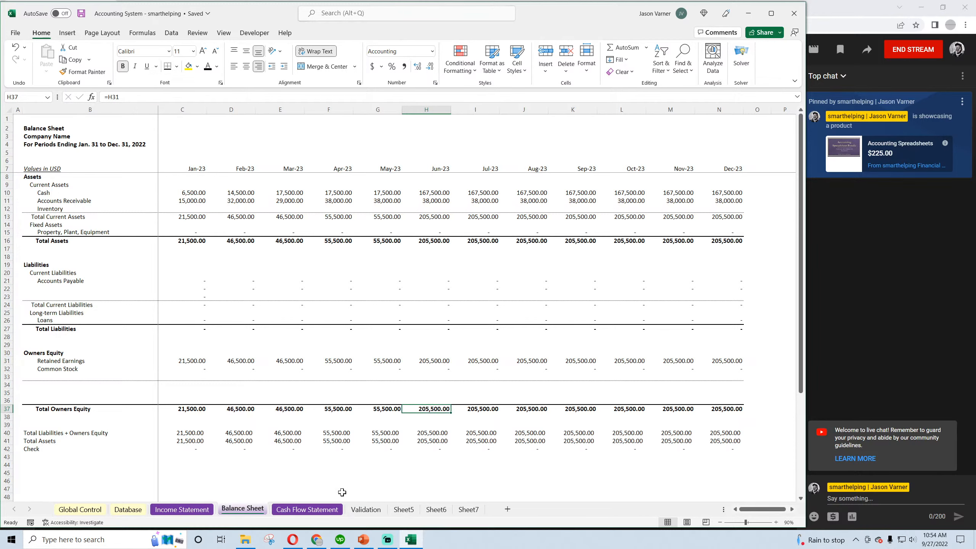
Examine the June Net Income and Less Sales on Account lines on the Cash Flow Statement
left_click(307, 509)
left_click(434, 193)
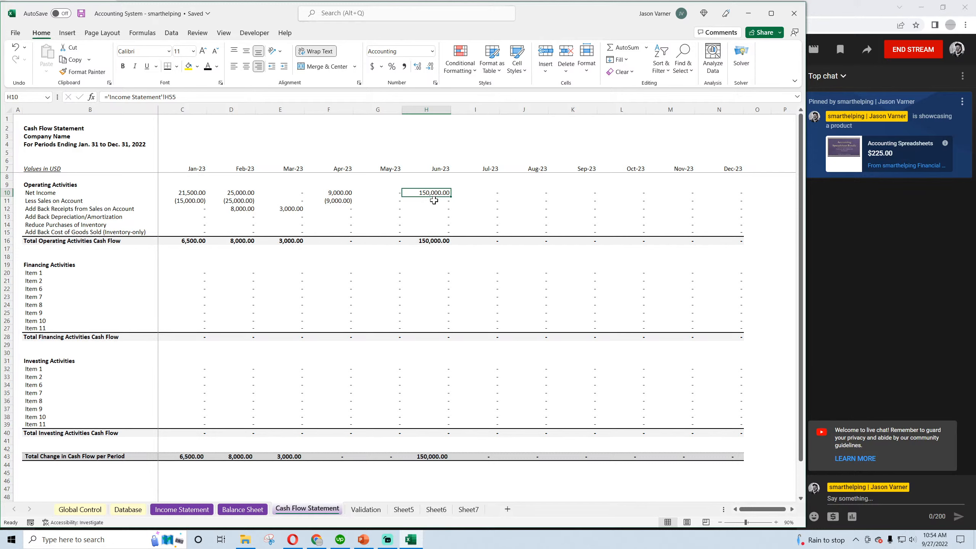
left_click(434, 200)
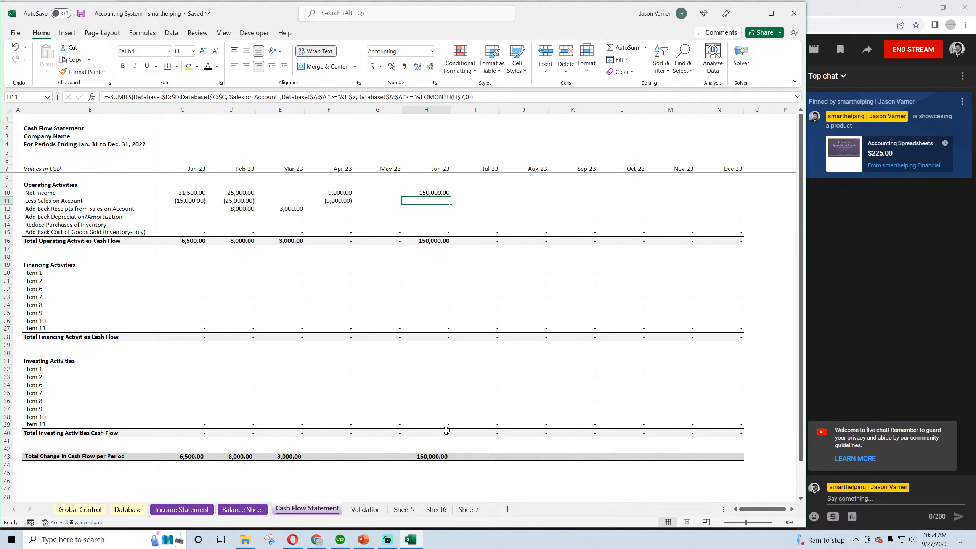
Begin an entry in row 9 of the Database sheet, dated 8/1/2023 with the description "Sales on Account item xyz"
left_click(128, 510)
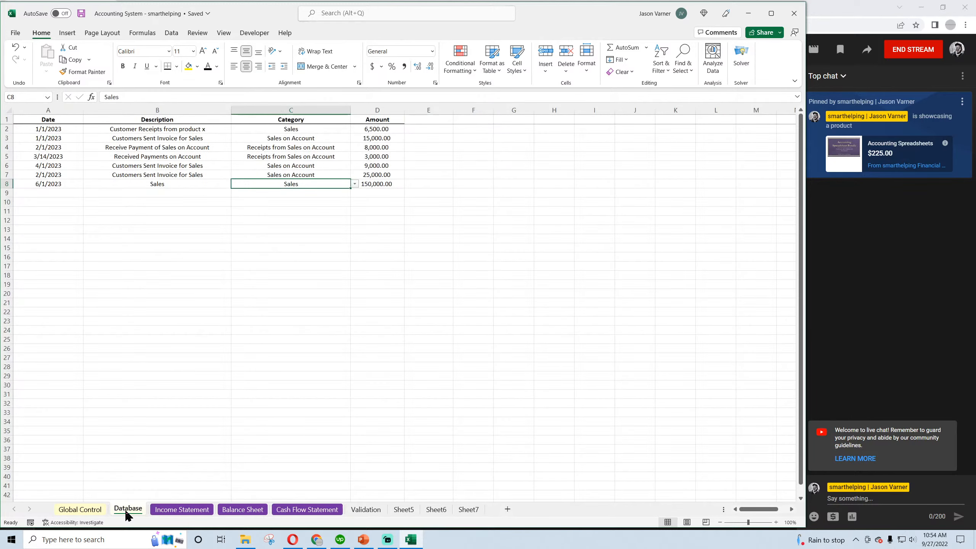
left_click(54, 191)
type("8/1/2023")
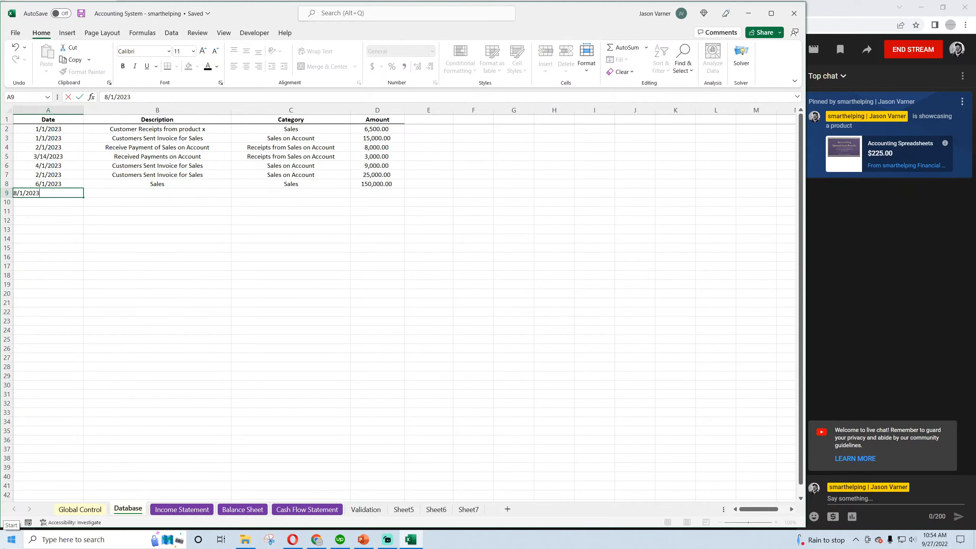
key("Return")
key("Up")
key("Right")
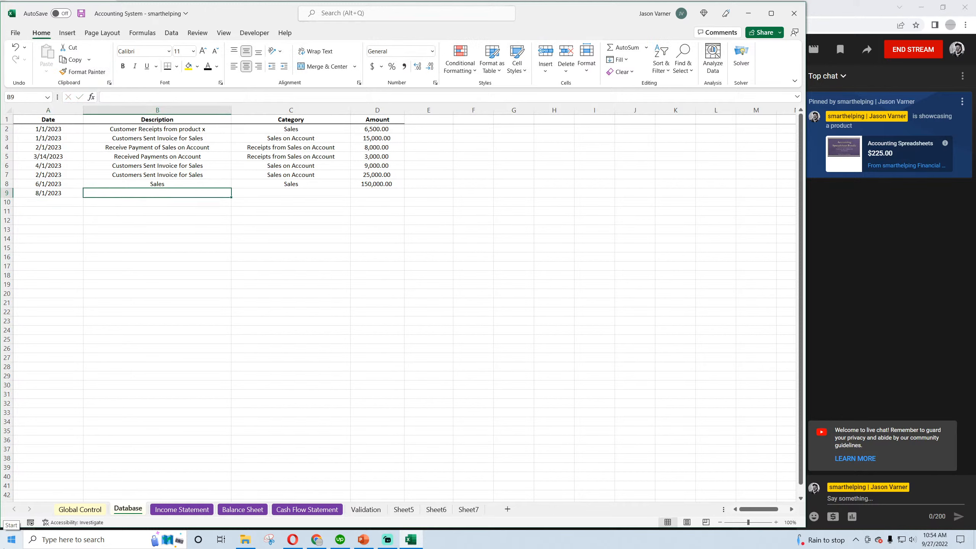
type("Sales")
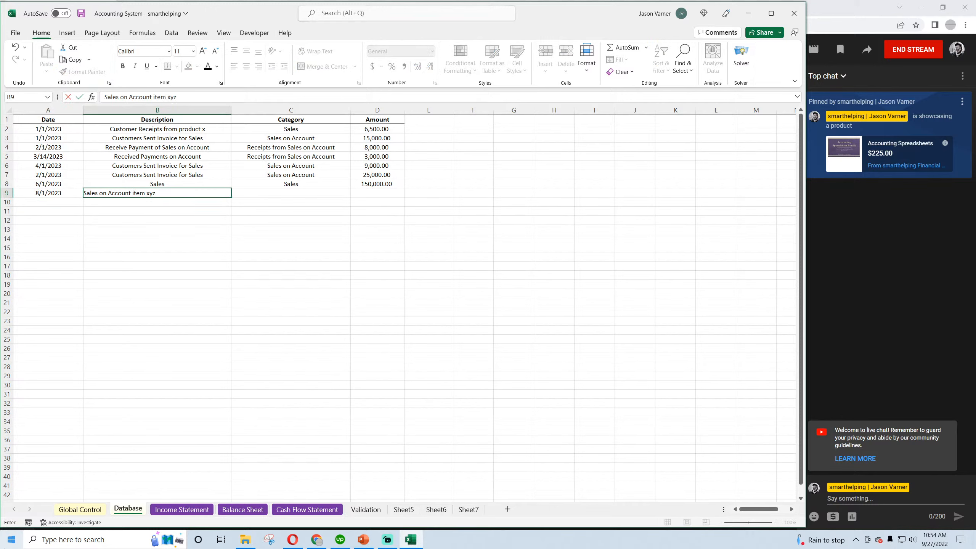
type(" on Account item xyz")
key("Return")
key("Up")
key("Right")
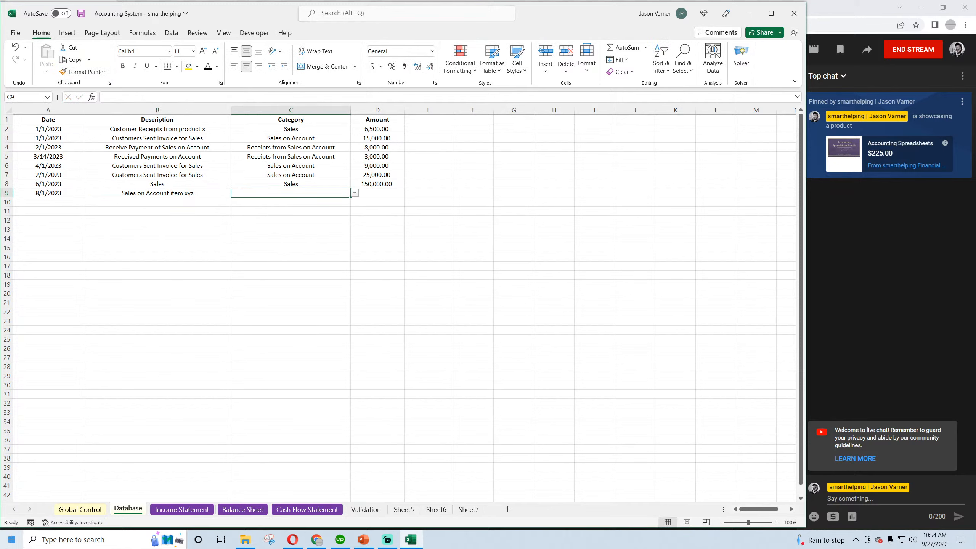
Give the 8/1/2023 entry the category Sales on Account and an amount of 300,000
type("Sales")
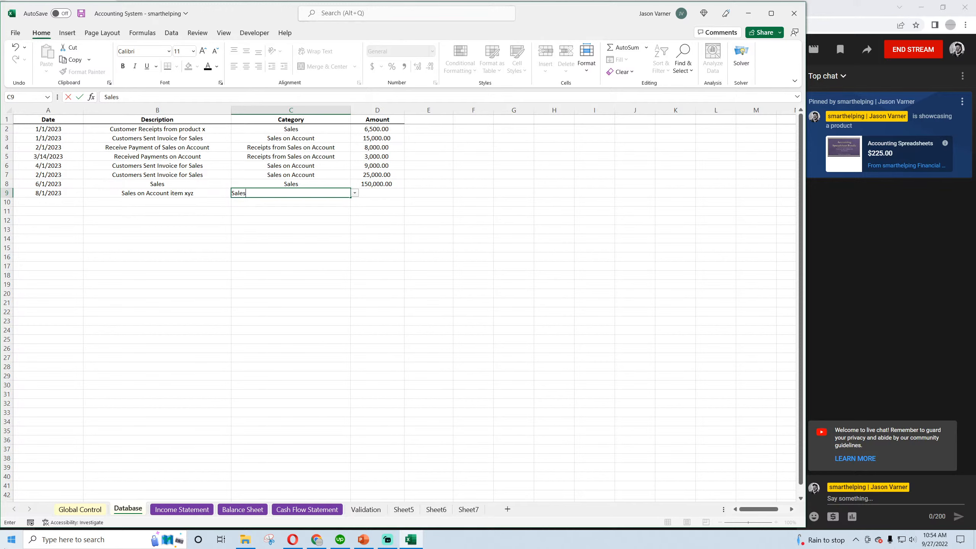
type("on Account")
key("Return")
key("Up")
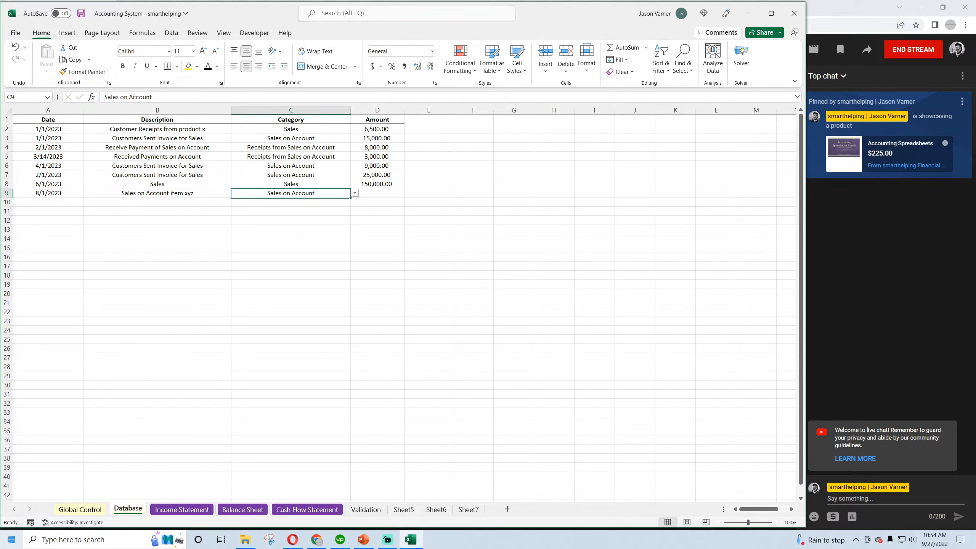
key("Up")
key("Up")
key("Down")
key("Down")
key("Right")
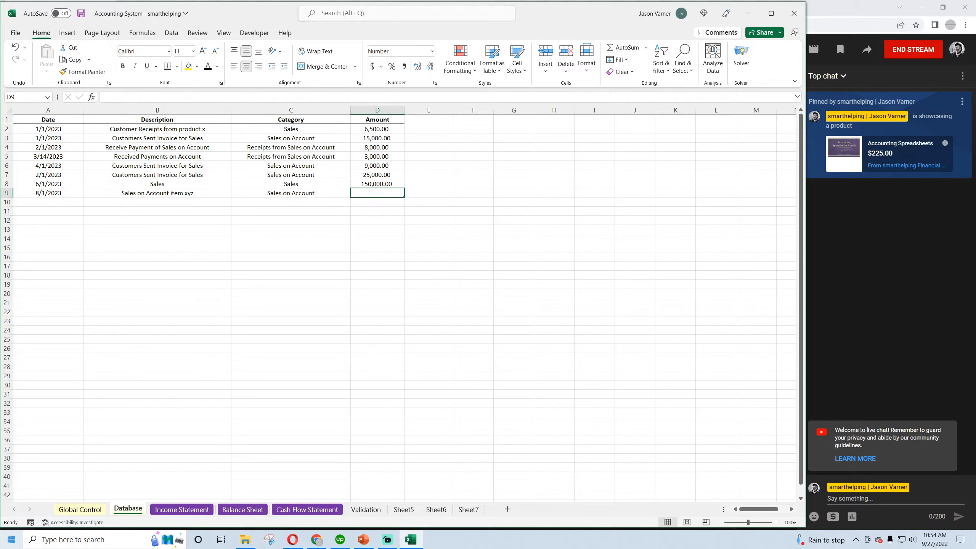
type("30")
type("0,000")
key("Return")
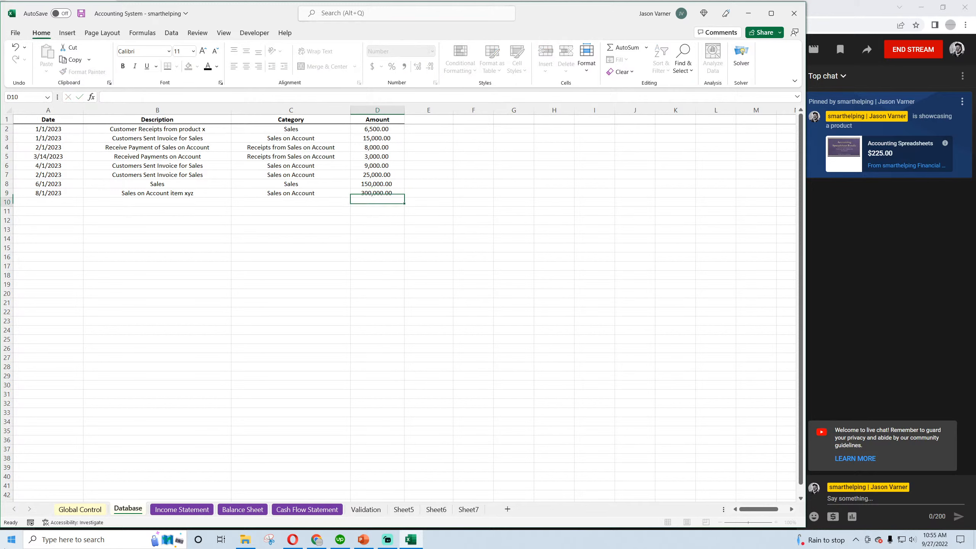
Enter the date 10/2/2023 for a new transaction in row 10 of the Database sheet
key("Left")
key("Left")
key("Left")
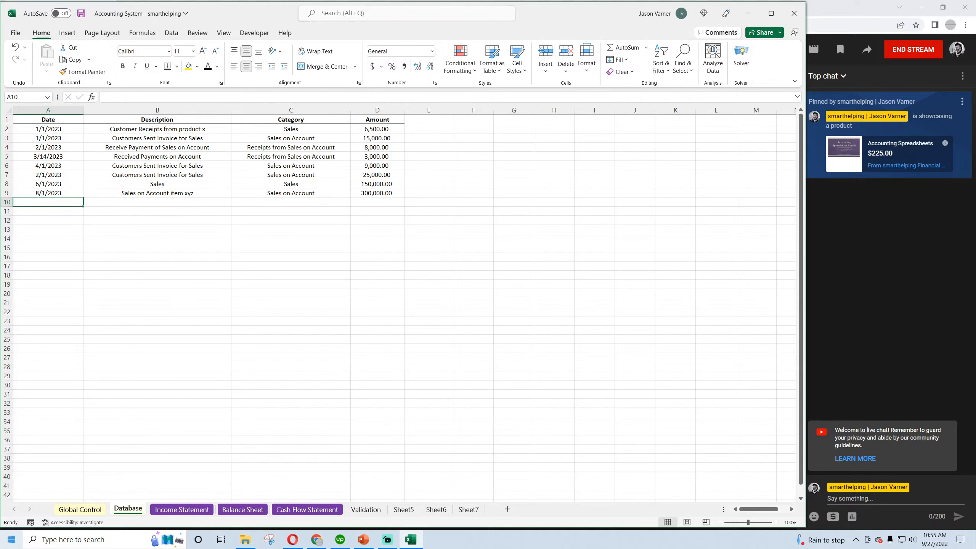
type("10/2/2023")
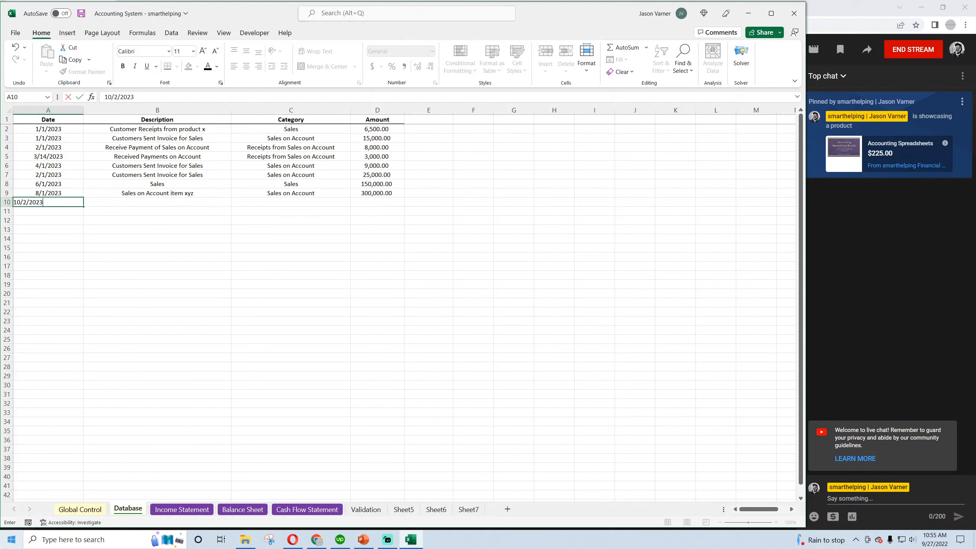
key("Return")
key("Up")
key("Right")
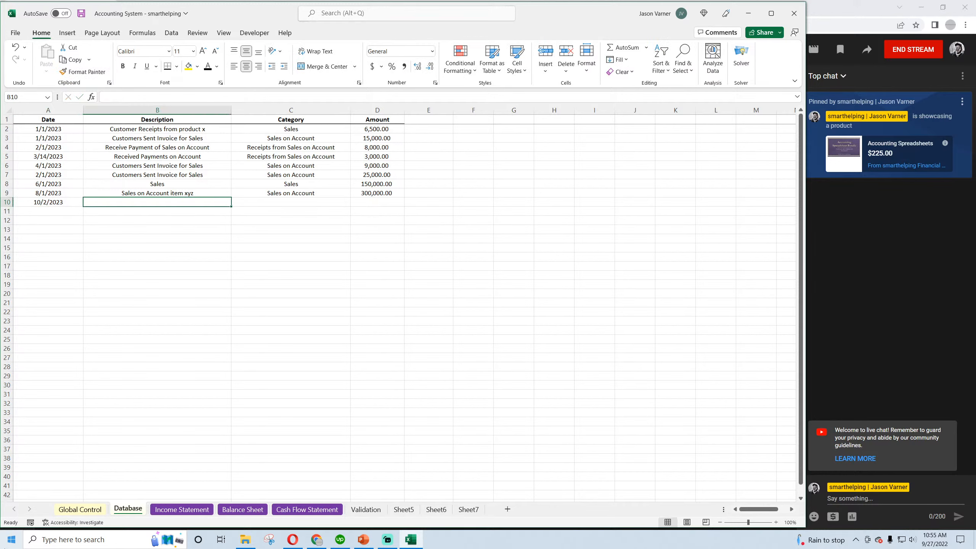
Enter the description "Received Payments on Account" for the 10/2/2023 transaction
type("Receive")
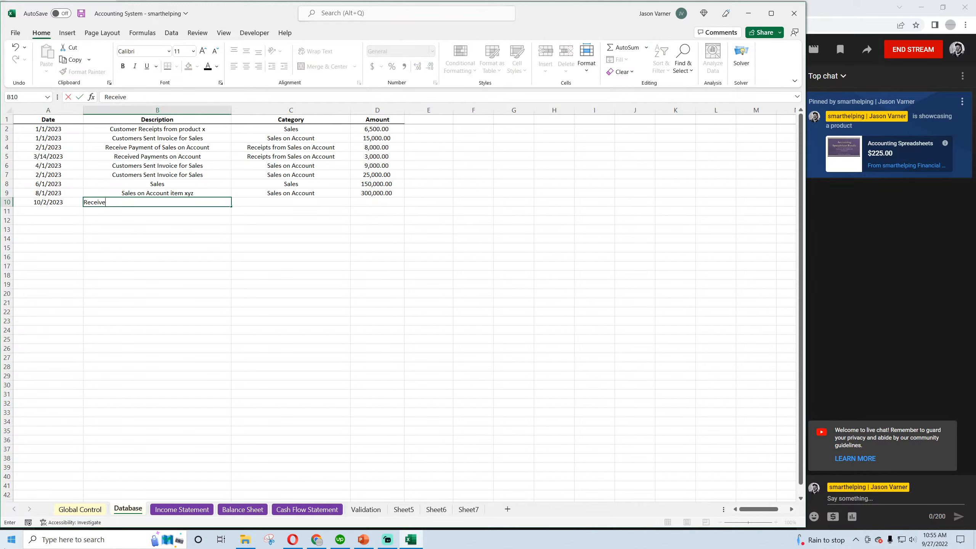
type("d Pay")
key("Return")
key("Up")
key("Right")
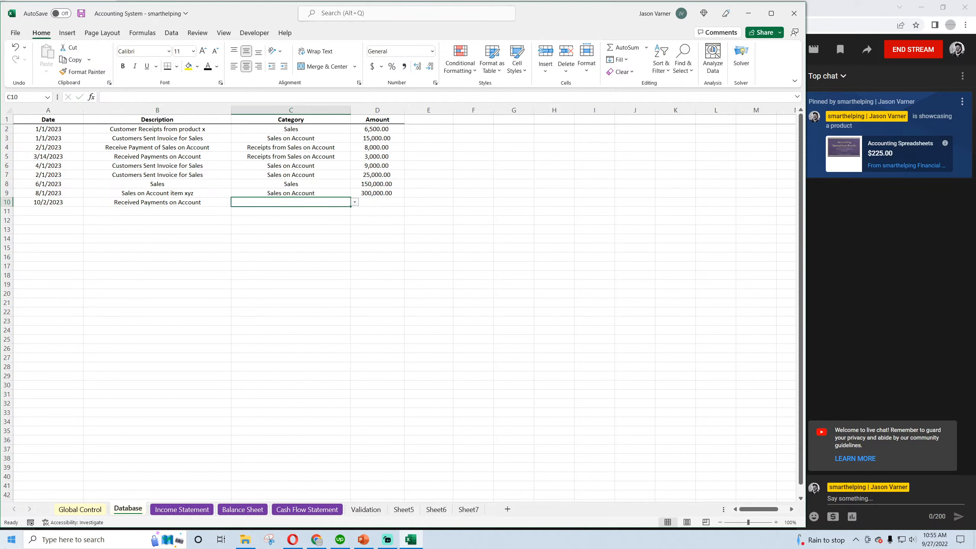
Give the 10/2/2023 entry the category Receipts from Sales on Account and an amount of 125,000, and save the workbook
type("R")
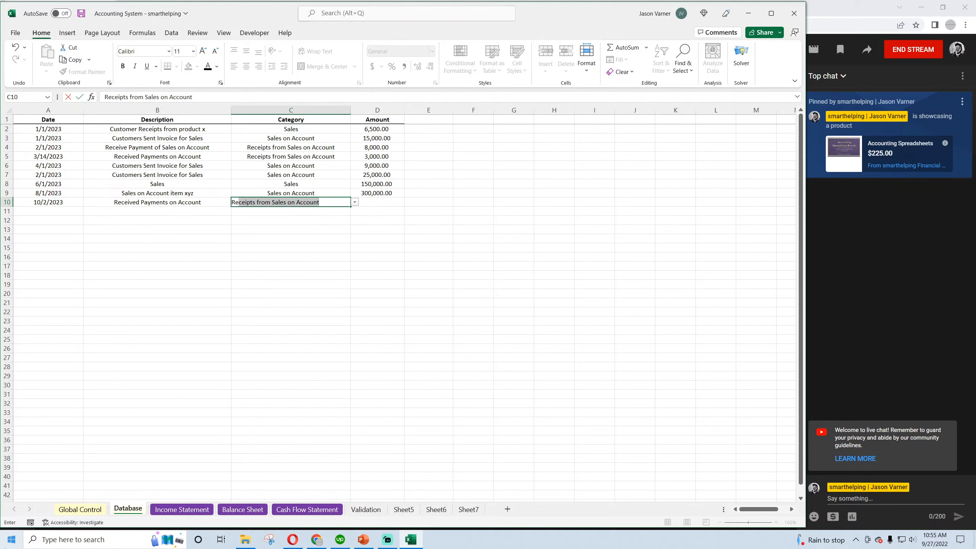
key("Return")
key("Up")
key("Right")
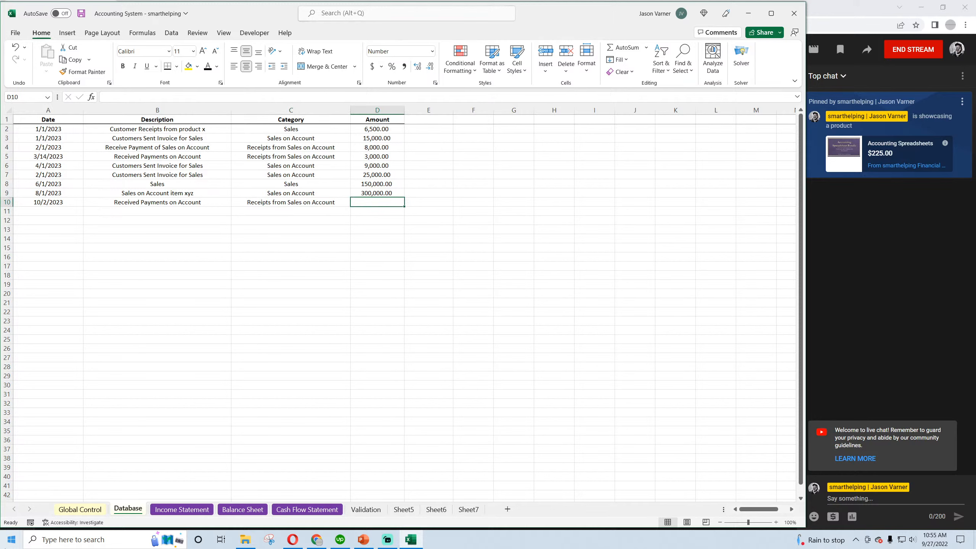
type("125,000")
key("Return")
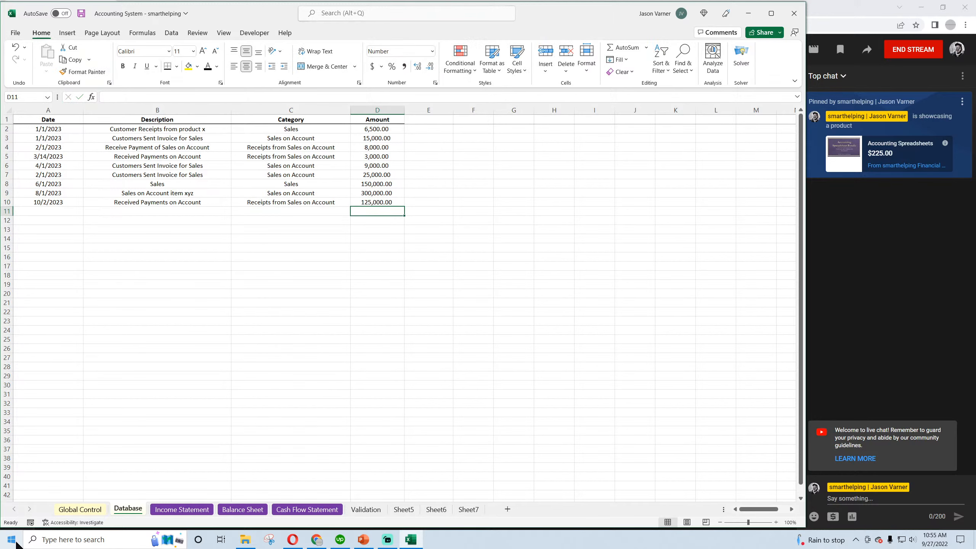
left_click(82, 13)
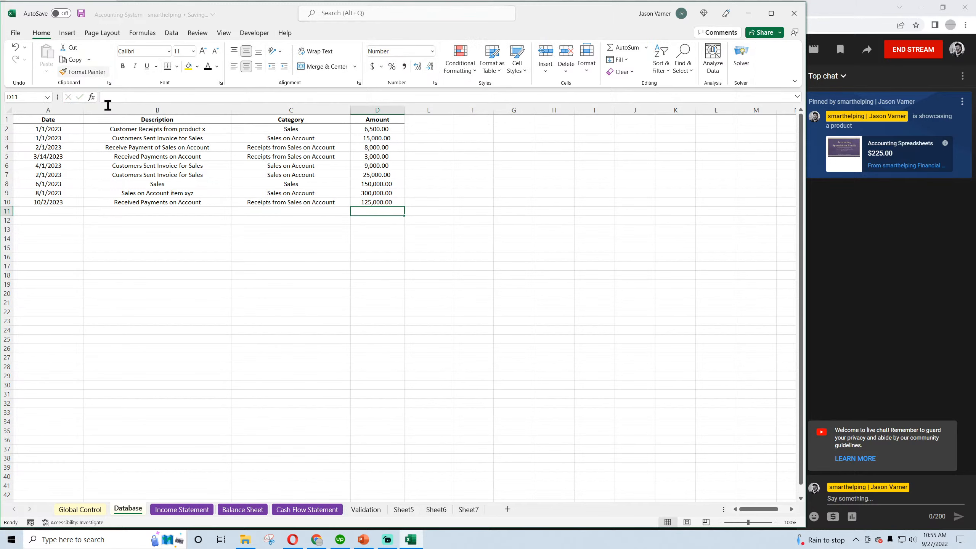
Examine the August Sales and net income on the Income Statement
left_click(197, 509)
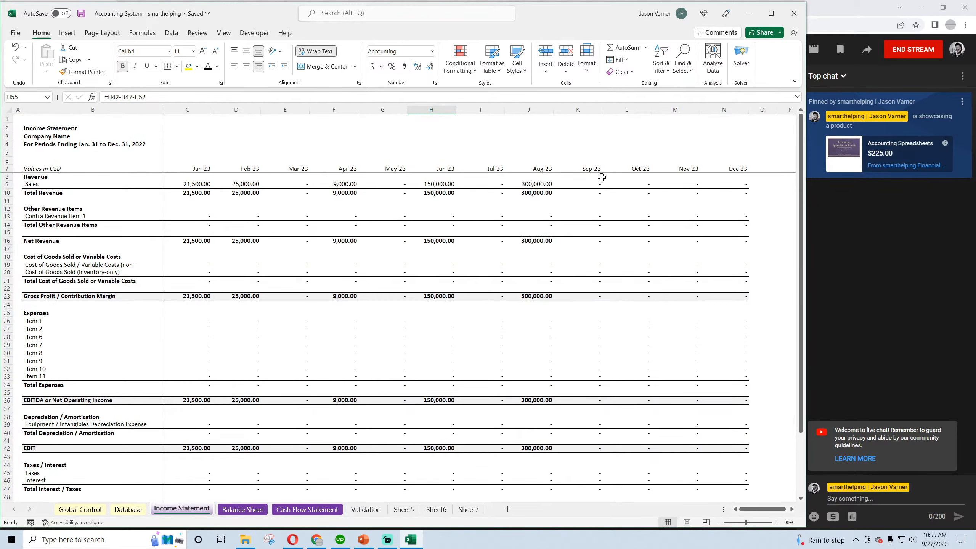
left_click(532, 183)
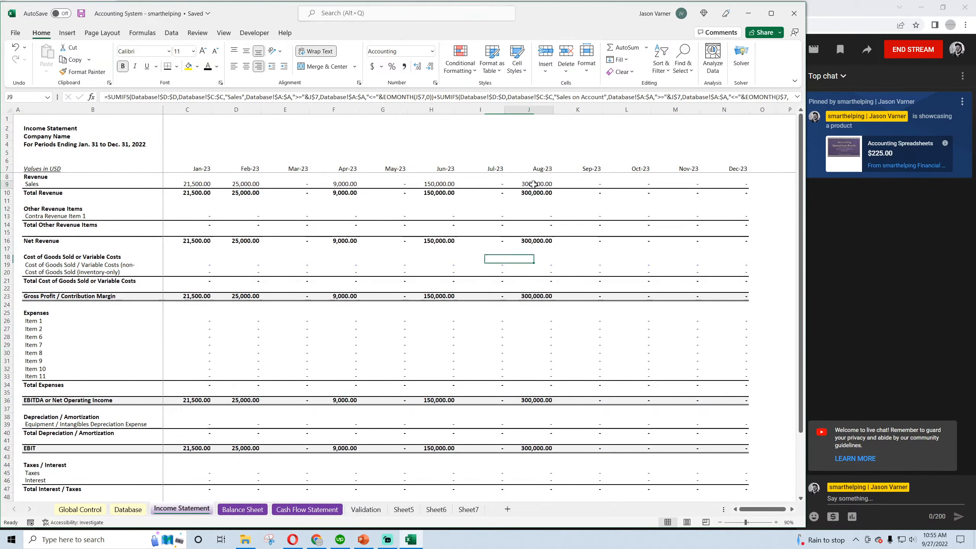
scroll(538, 315, "down", 7)
left_click(538, 315)
scroll(515, 357, "up", 7)
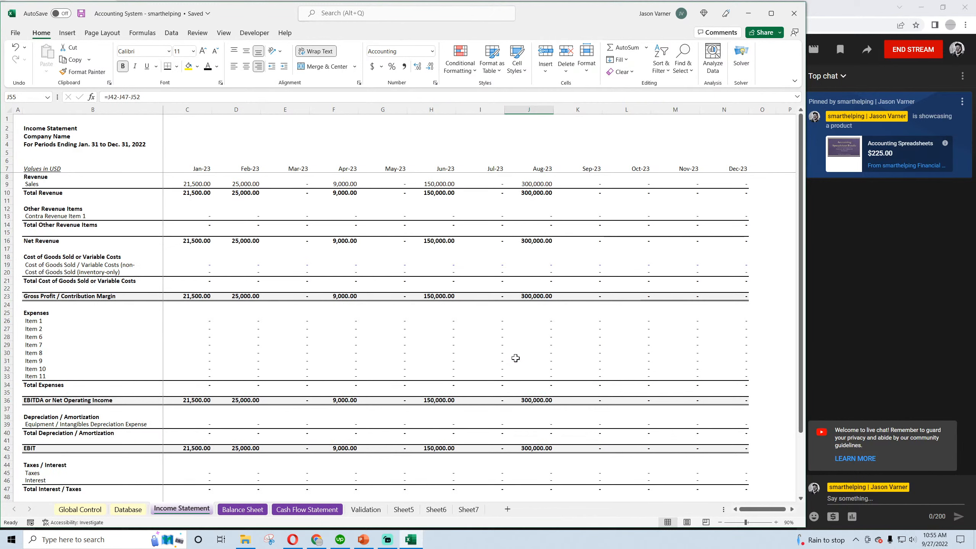
Compare the July and August Cash and Accounts Receivable on the Balance Sheet
left_click(234, 515)
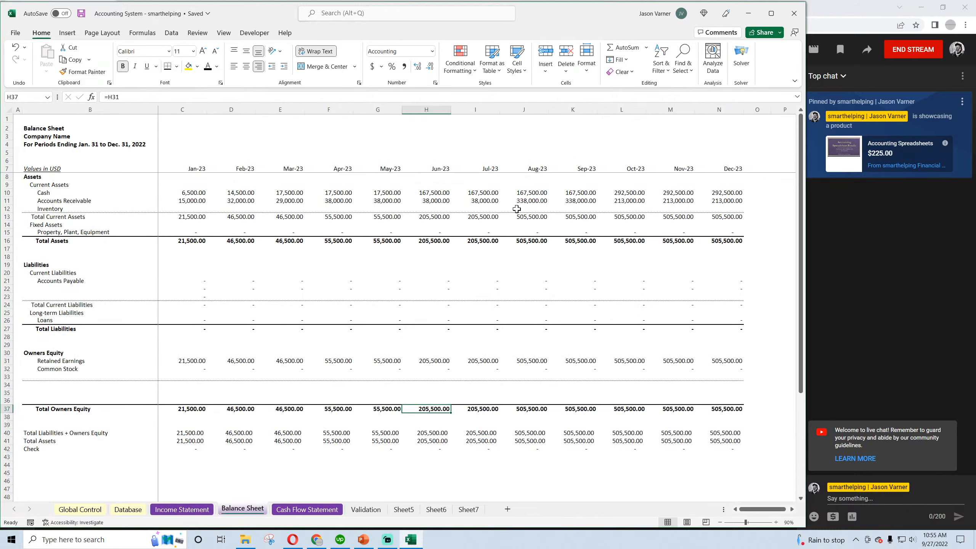
left_click(486, 203)
left_click(529, 201)
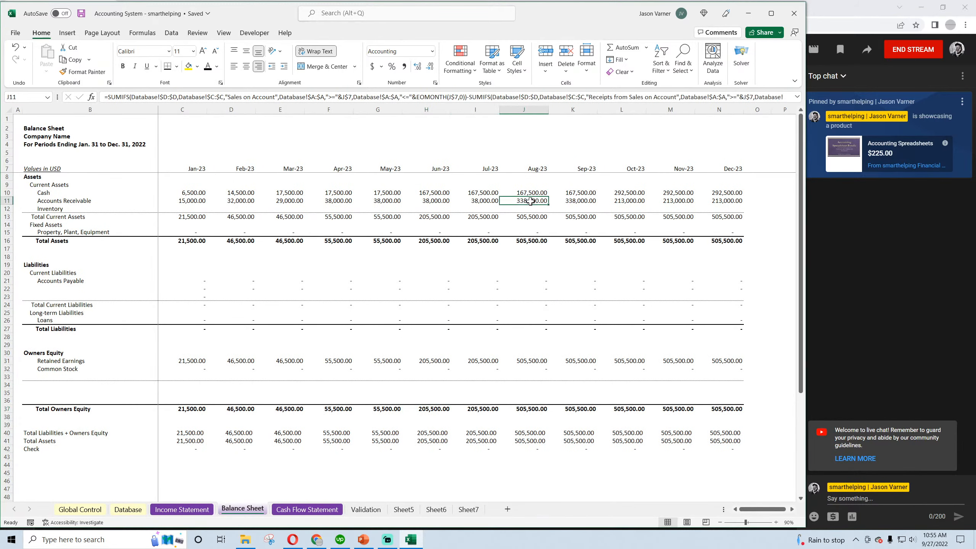
left_click(527, 194)
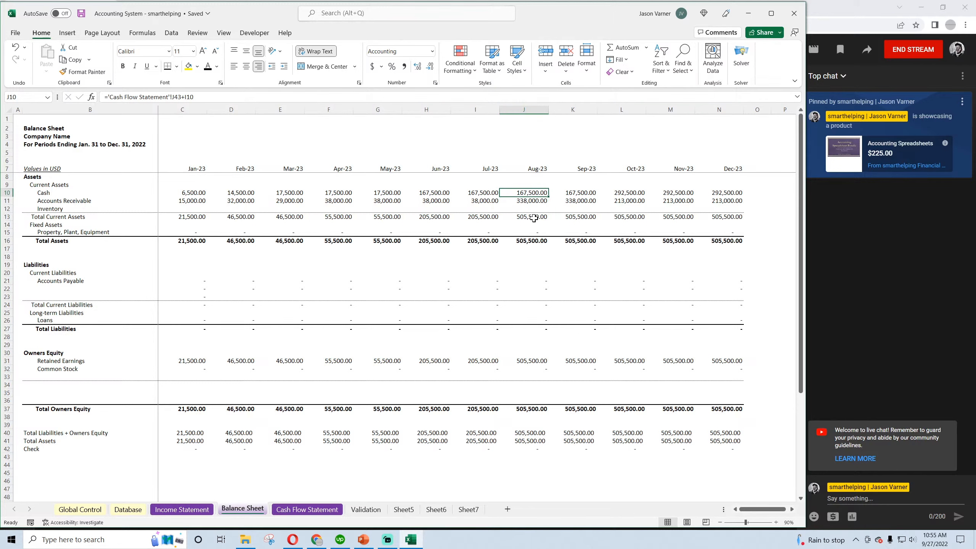
left_click(489, 194)
left_click(522, 192)
left_click(576, 195)
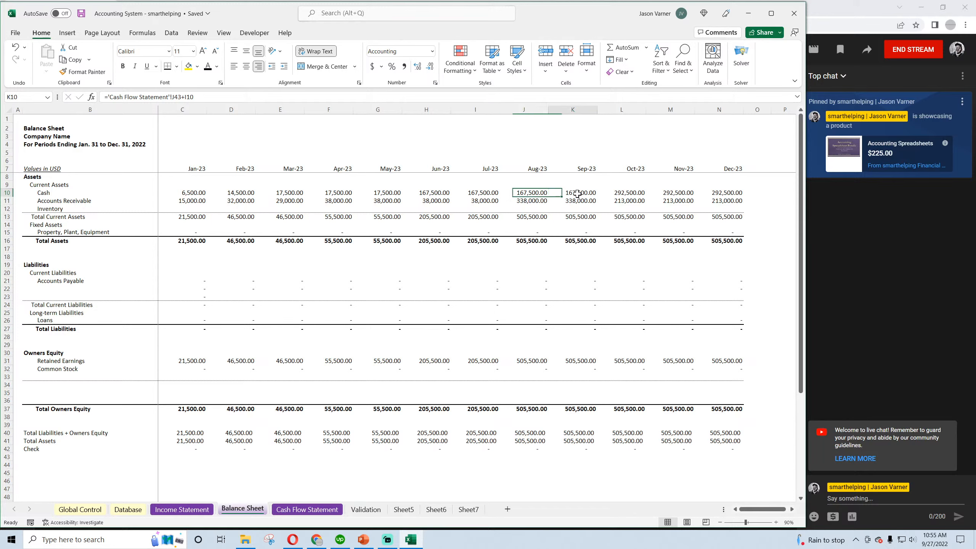
left_click(529, 200)
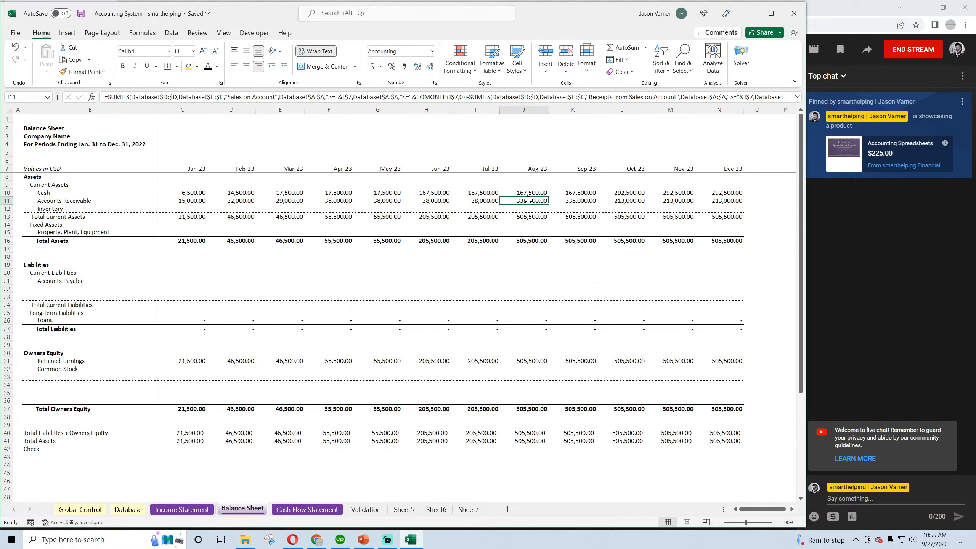
left_click(482, 201)
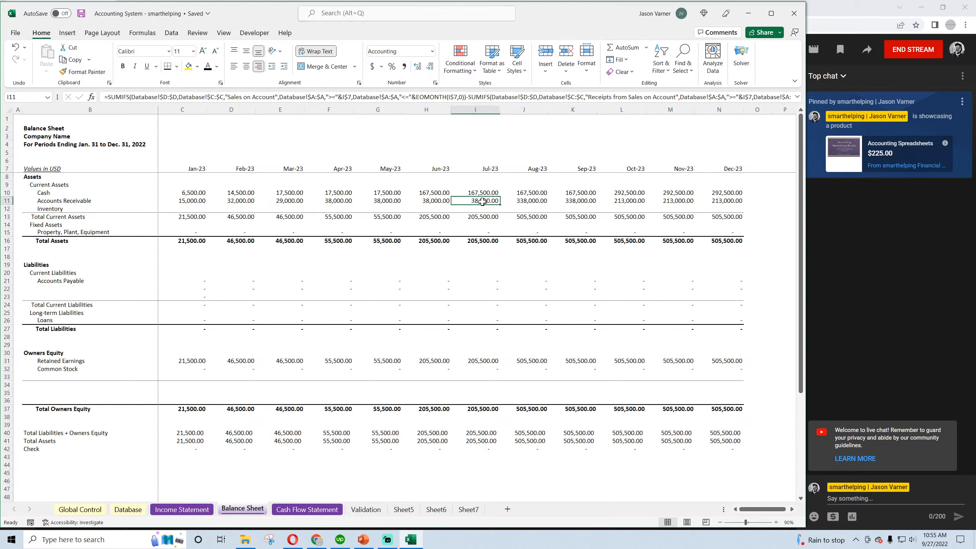
left_click(528, 200)
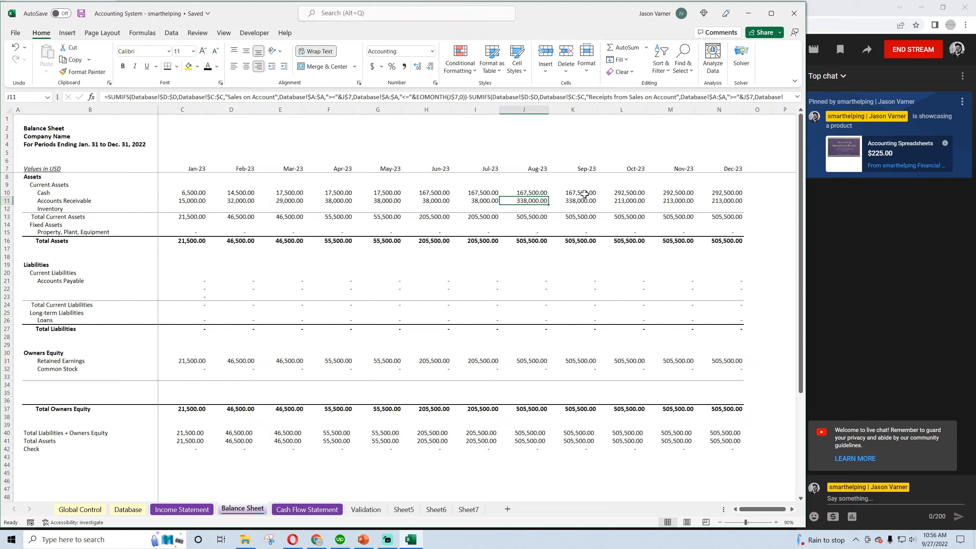
Examine the October Accounts Receivable against August, along with October's Cash and Total Liabilities + Owners Equity
left_click(625, 199)
left_click(534, 202)
left_click(619, 203)
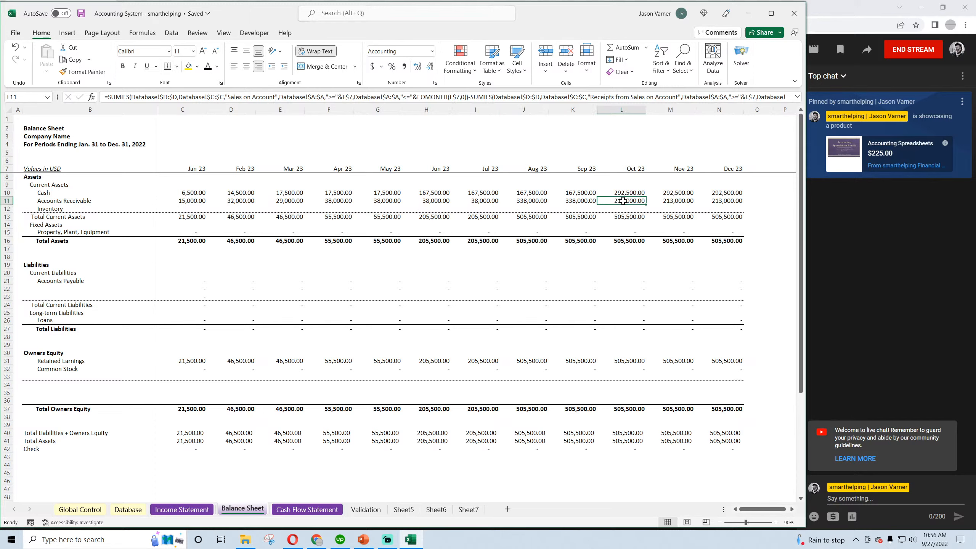
left_click(628, 193)
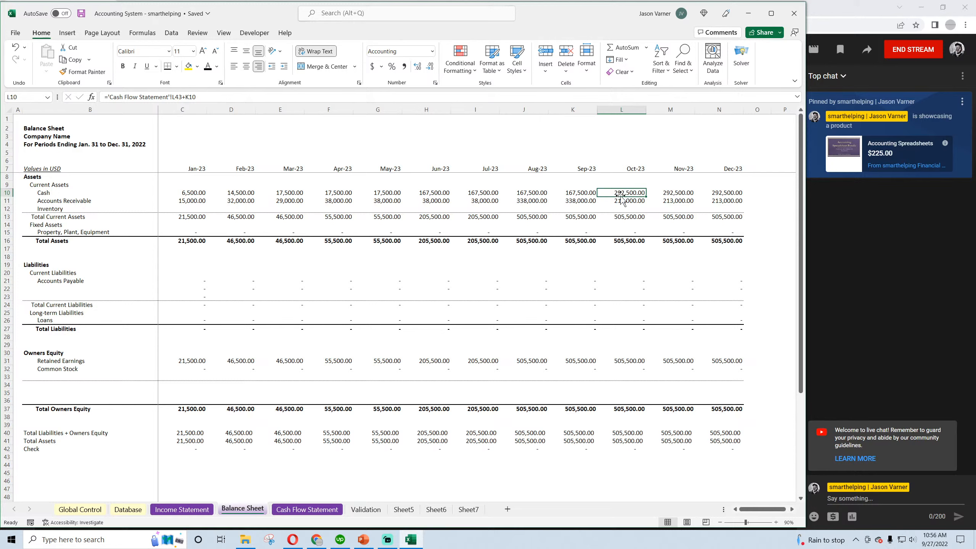
left_click(626, 432)
Apply all borders and a thick bottom border to the Operating Activities line items, labels through December, on the Cash Flow Statement
left_click(323, 510)
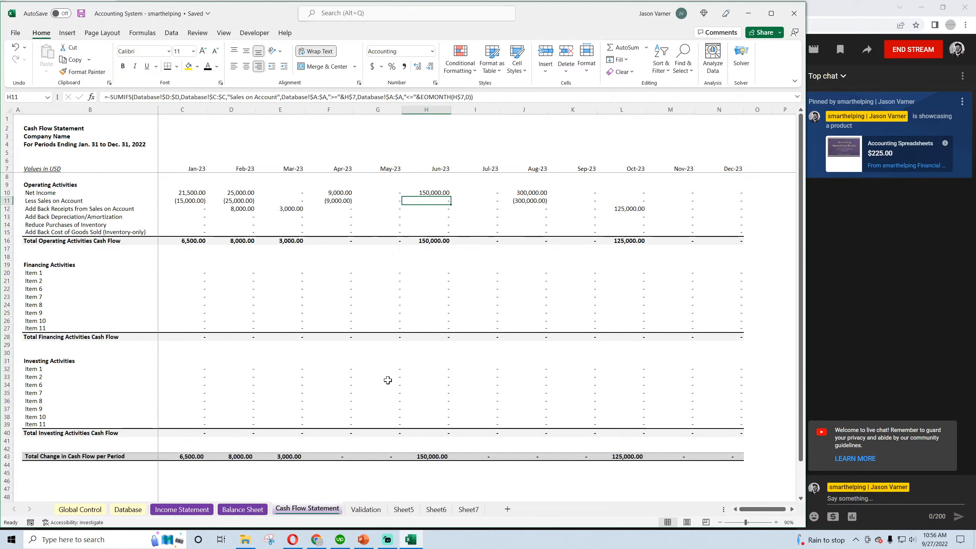
left_click(429, 194)
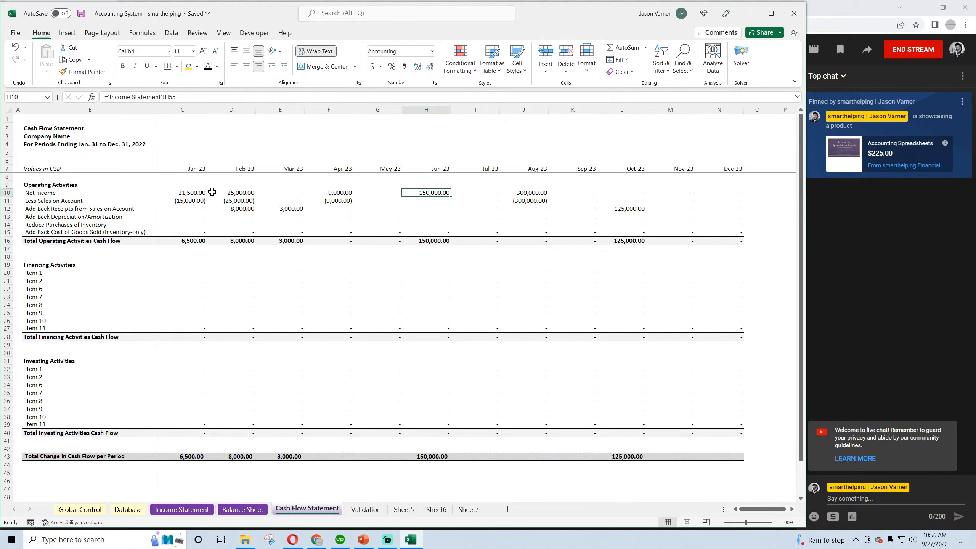
mouse_move(179, 194)
left_mouse_down()
mouse_move(599, 212)
mouse_move(701, 227)
left_mouse_up()
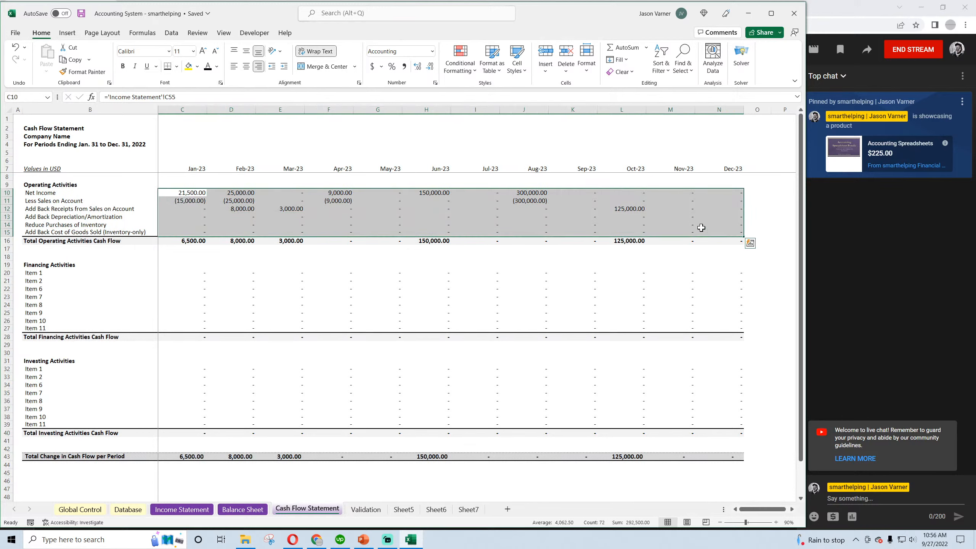
left_click(177, 66)
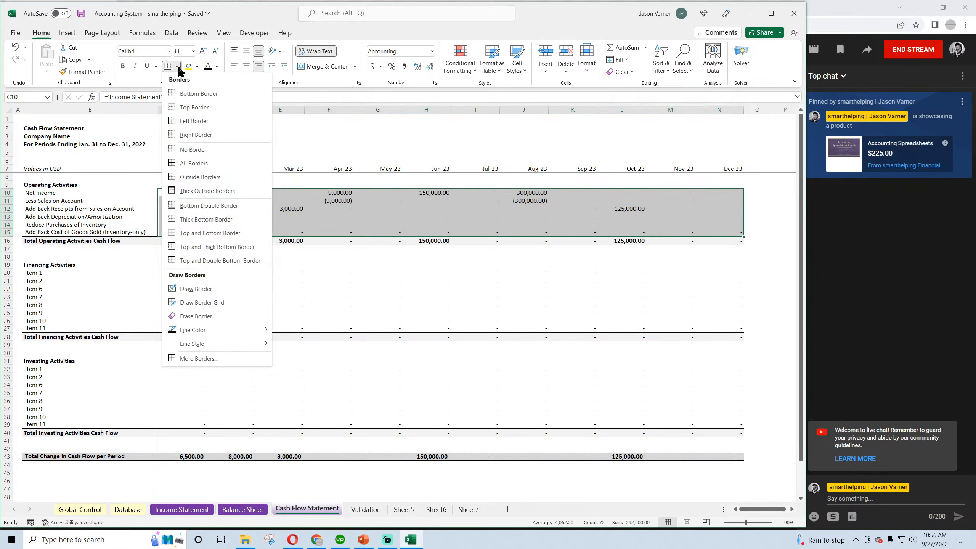
left_click(79, 200)
left_click_drag(42, 193, 732, 231)
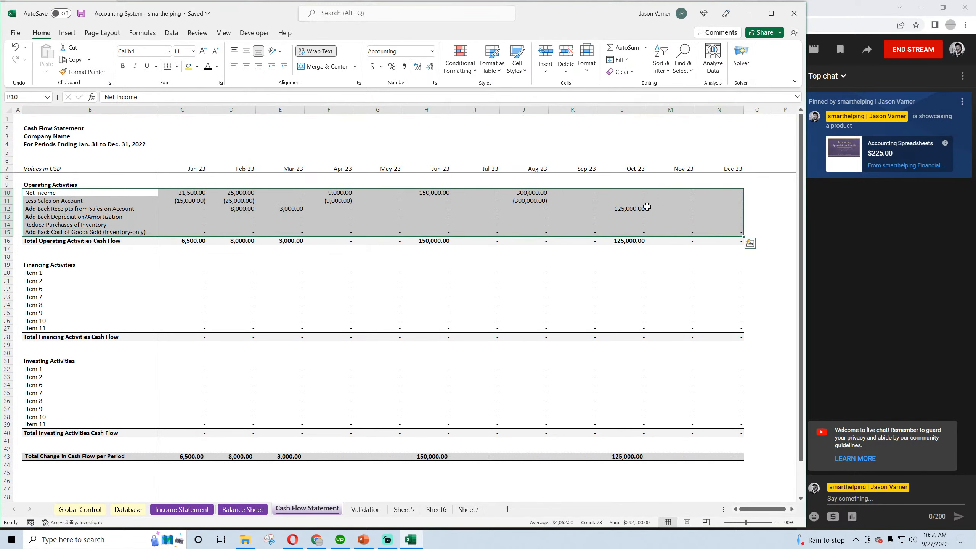
left_click(177, 66)
left_click(188, 162)
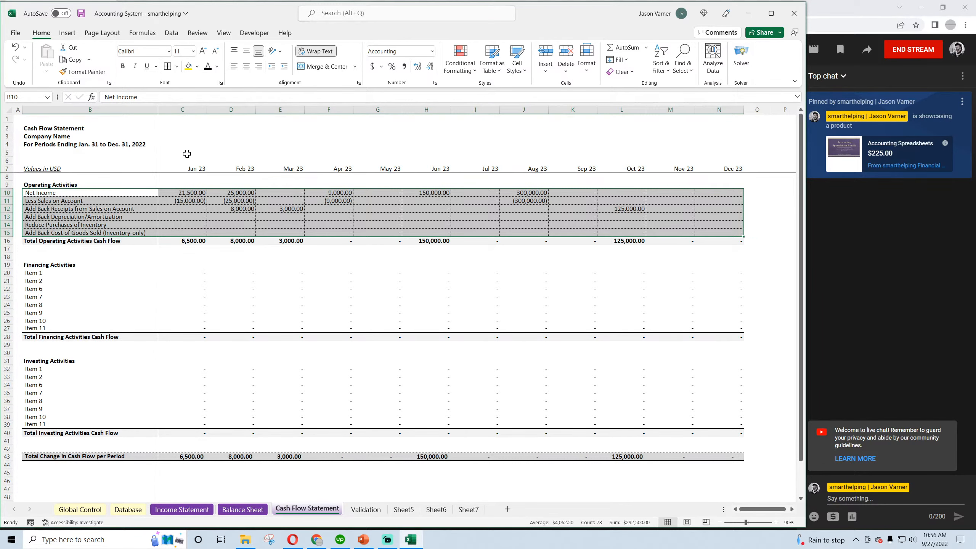
left_click(176, 66)
left_click(200, 221)
left_click(230, 273)
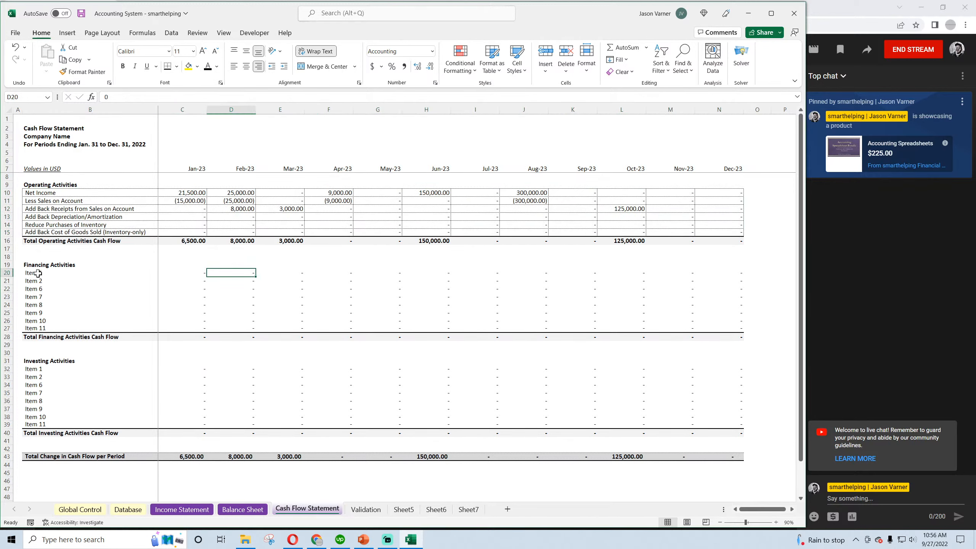
Apply all borders and a thick bottom border to the Financing Activities items, from the Item 1 label through December's Item 11
left_click_drag(38, 273, 739, 329)
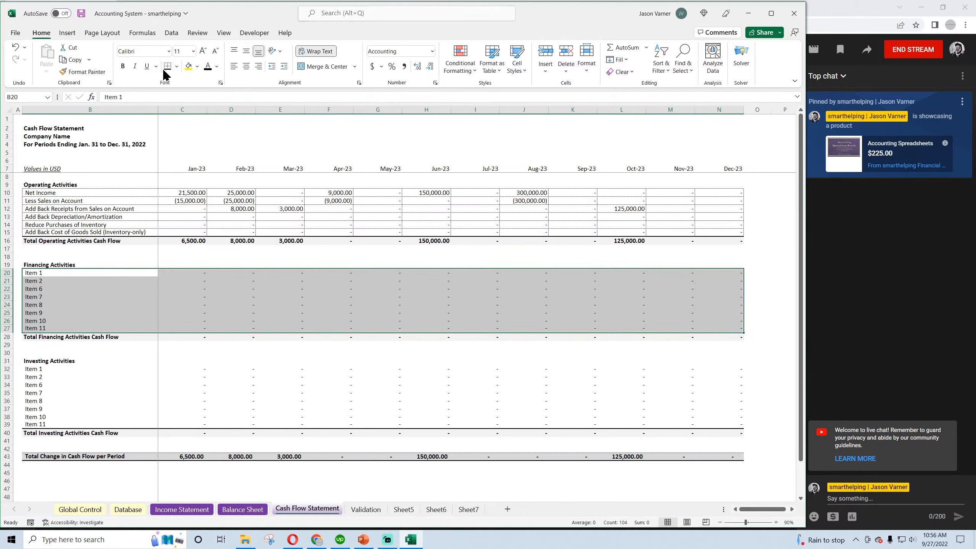
left_click(176, 66)
left_click(192, 164)
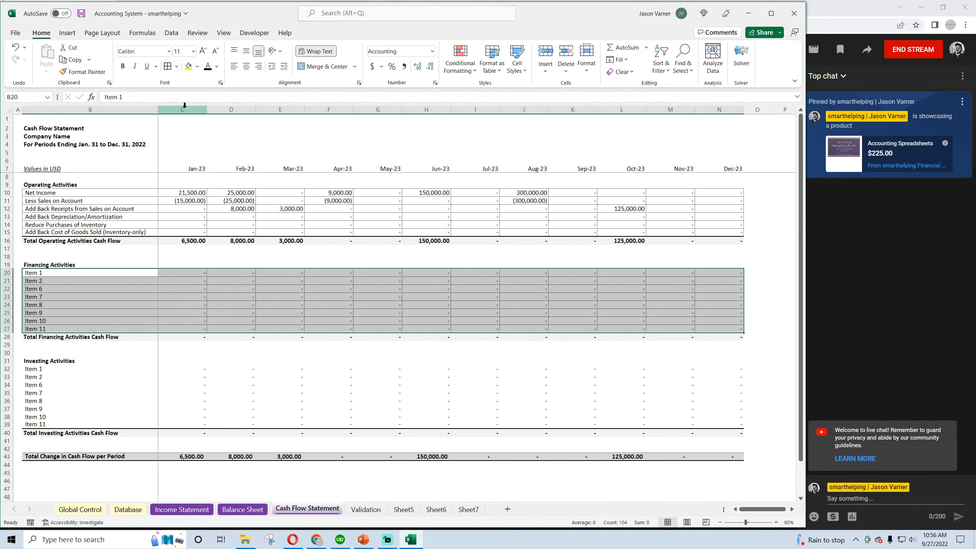
left_click(176, 70)
left_click(200, 222)
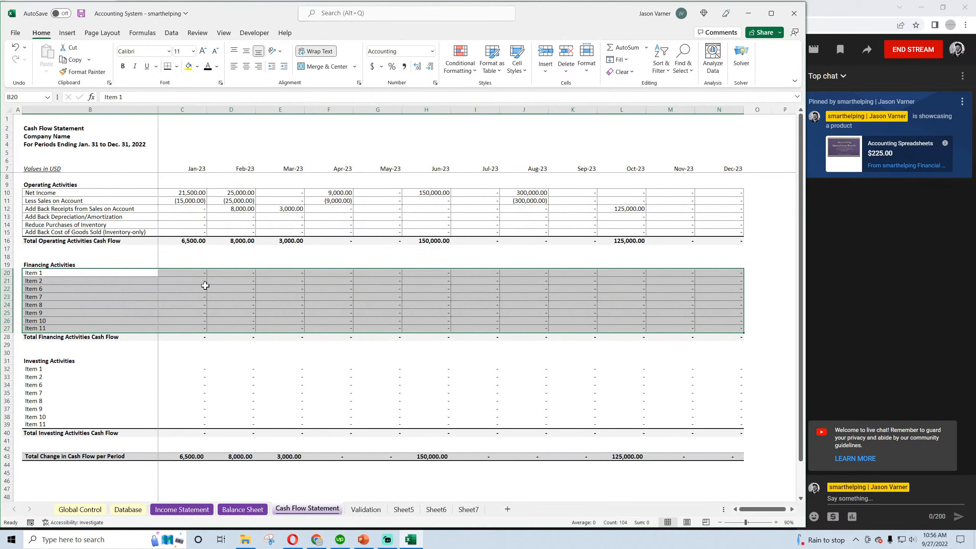
left_click(204, 295)
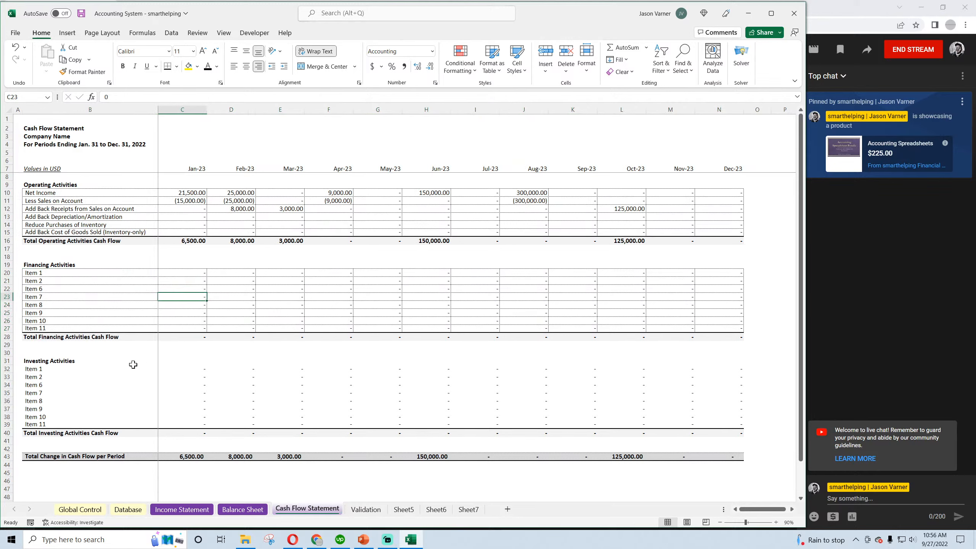
Apply all borders and a thick bottom border to the Investing Activities items, labels through December, and save the workbook
left_click_drag(61, 201, 337, 203)
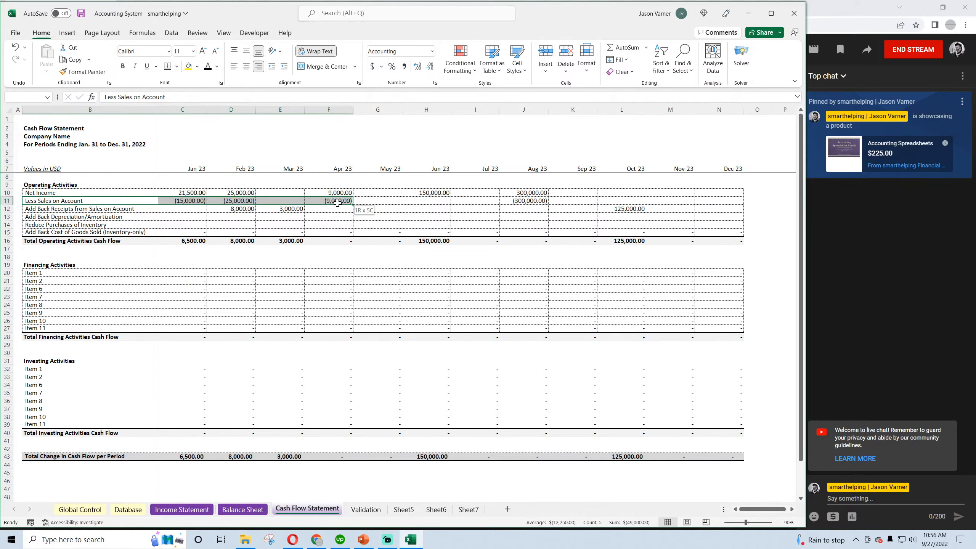
left_click_drag(54, 369, 709, 424)
left_click(176, 66)
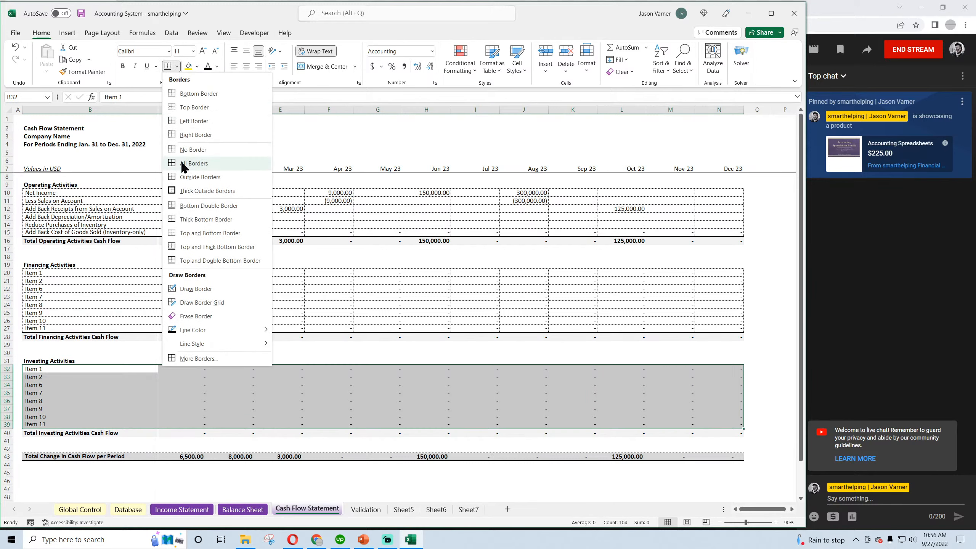
left_click(182, 166)
left_click(175, 67)
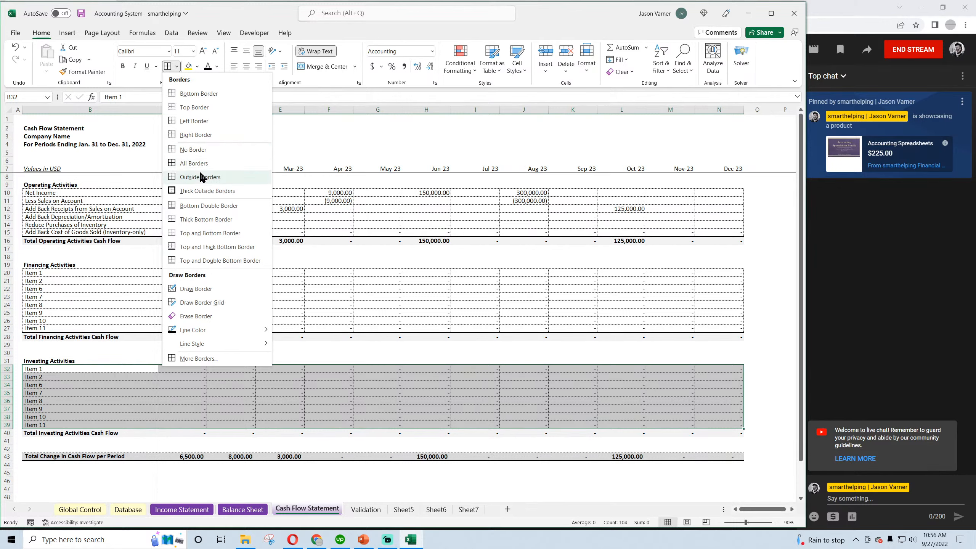
left_click(196, 219)
left_click(244, 296)
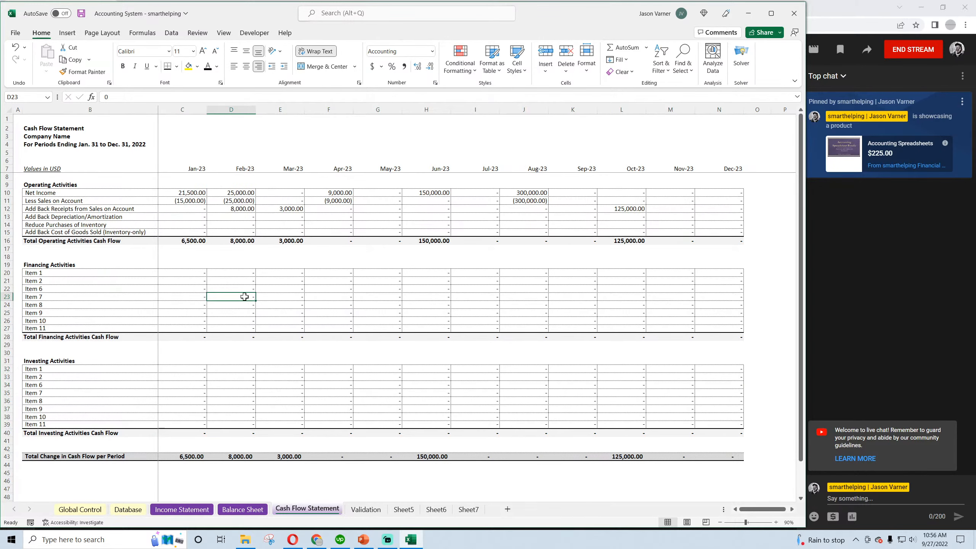
left_click(81, 13)
Review the Sales, Sales on Account and Receipts from Sales on Account categories on the Validation sheet
left_click(363, 510)
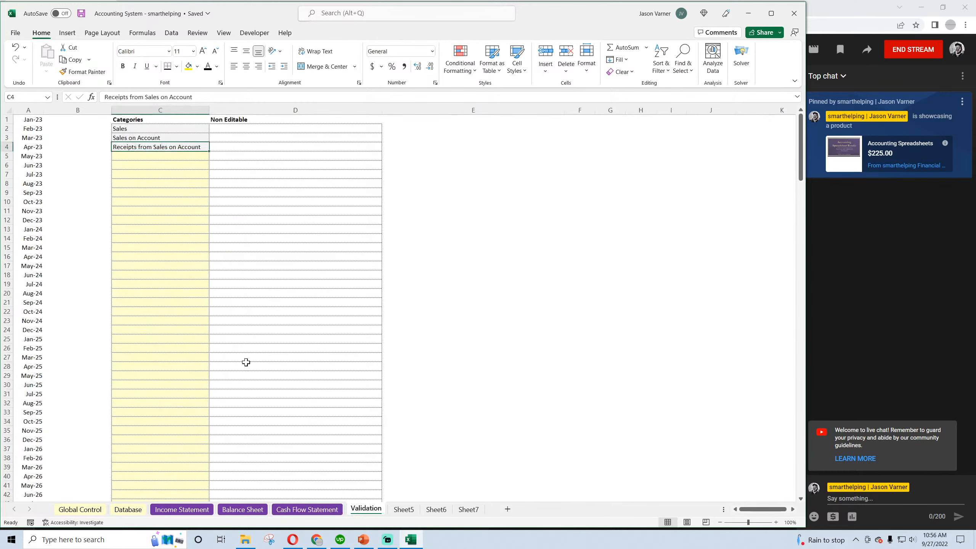
left_click(134, 132)
left_click(134, 138)
left_click(136, 130)
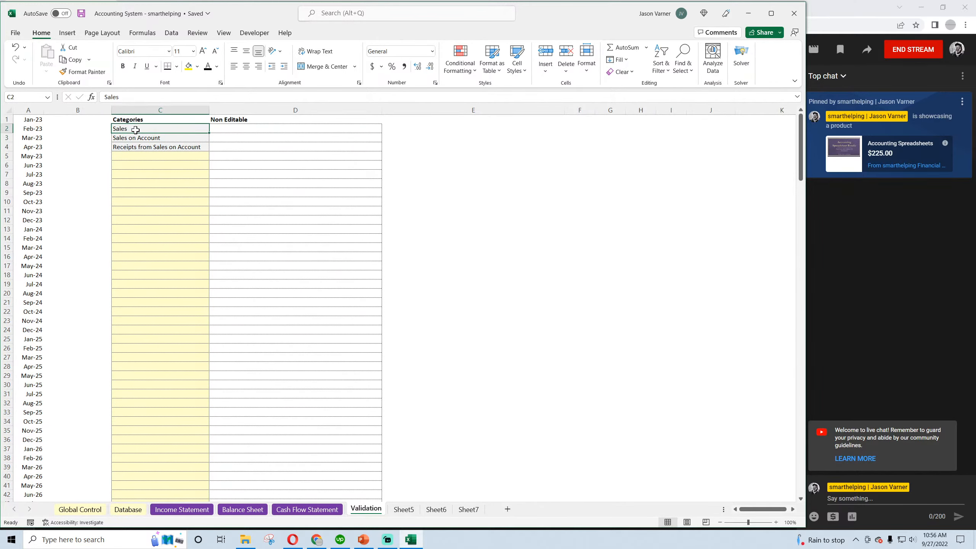
left_click(134, 139)
left_click(136, 147)
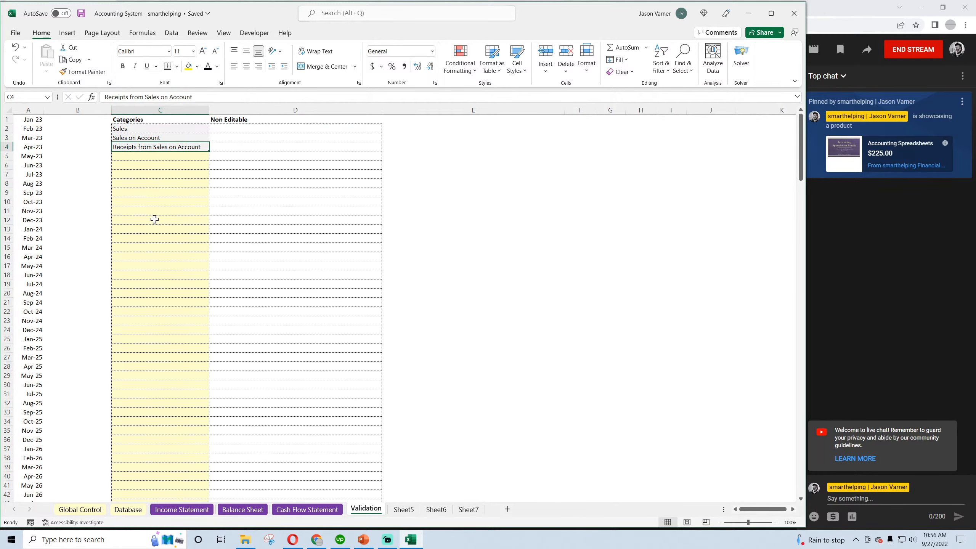
Compare the category list on the Validation sheet with the Category entries of the first transactions on the Database sheet
left_click_drag(153, 130, 143, 213)
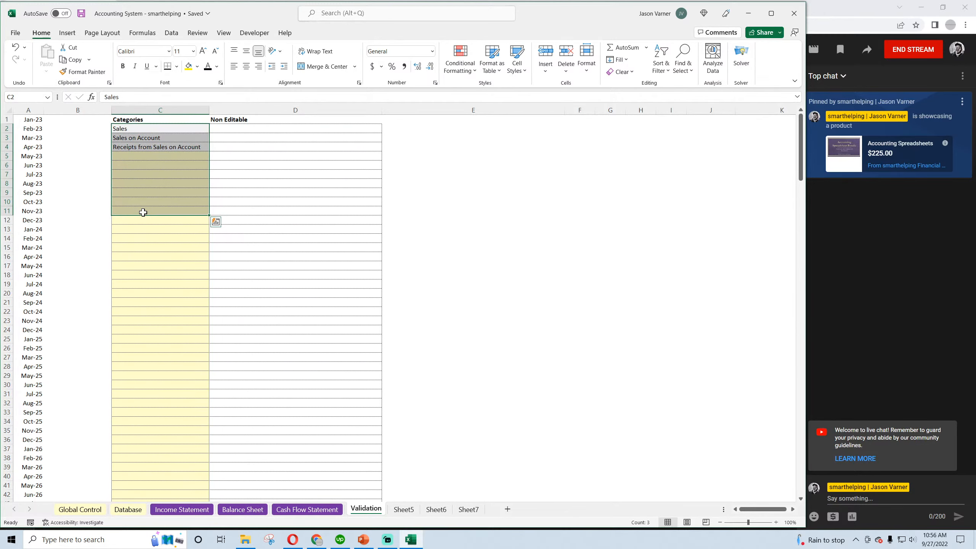
left_click(137, 138)
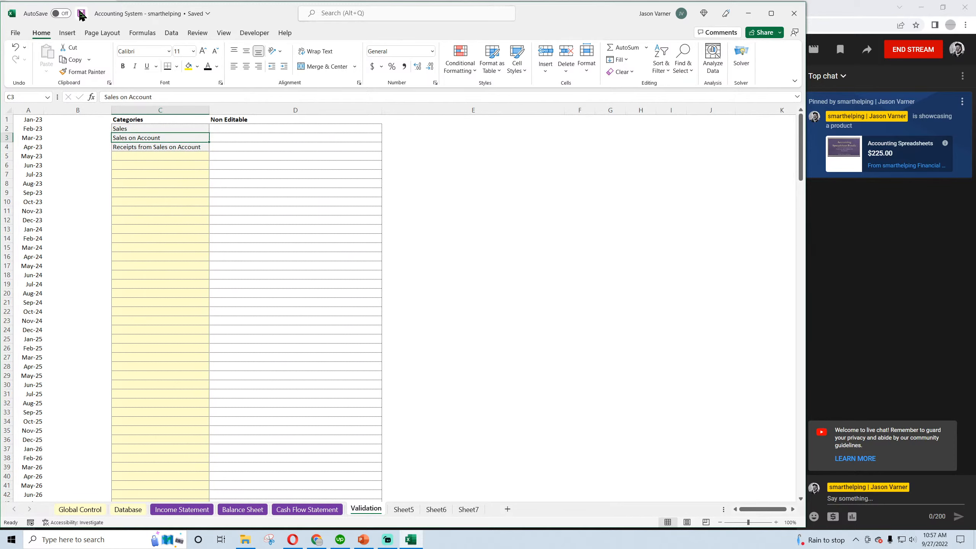
left_click(127, 510)
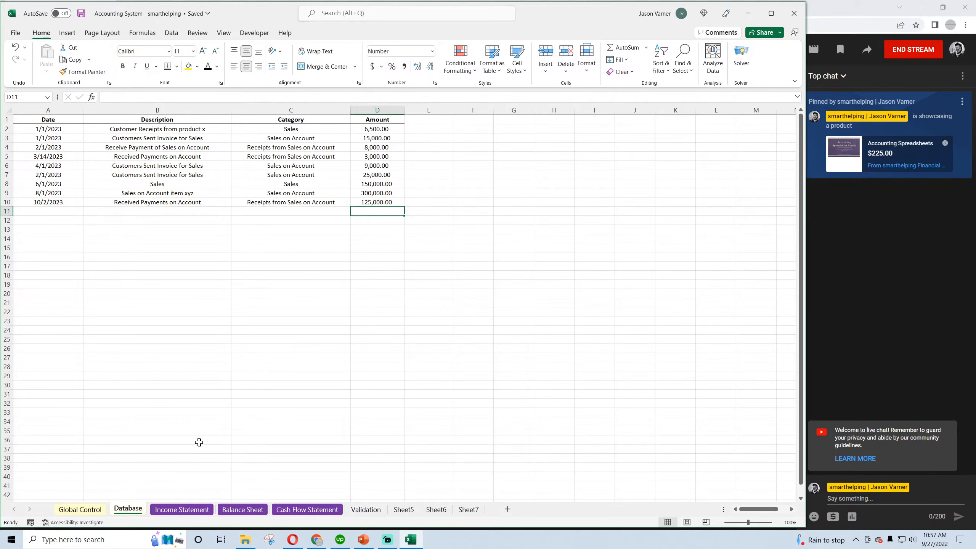
left_click(300, 139)
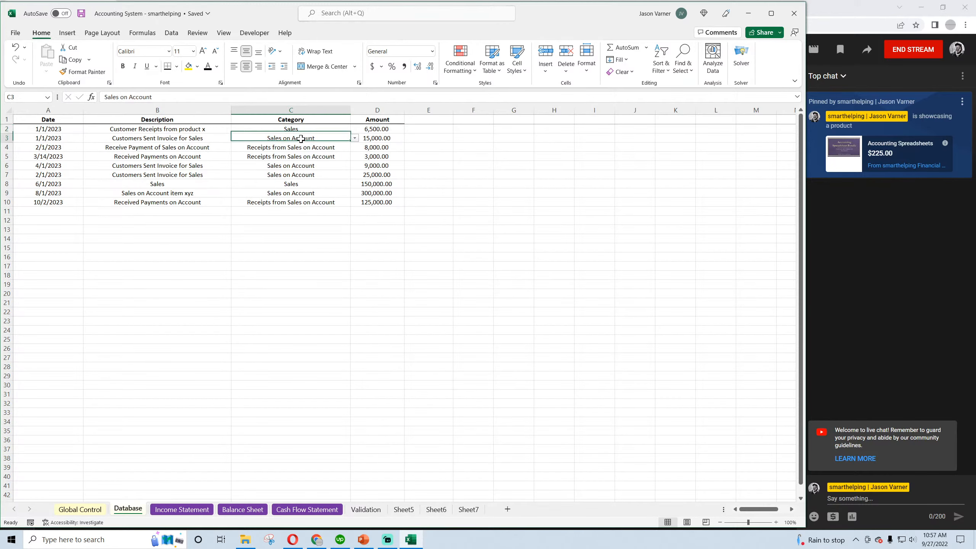
left_click(296, 153)
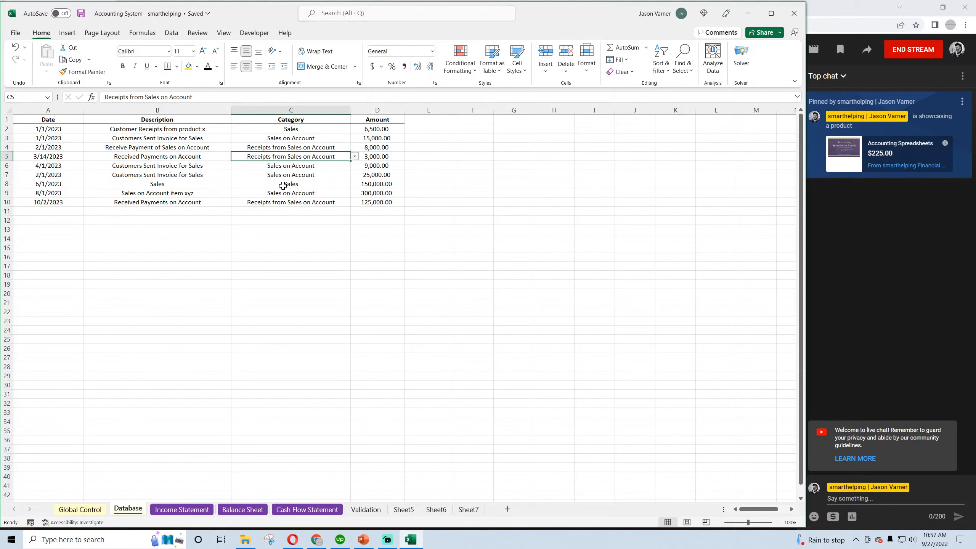
left_click(294, 132)
left_click(293, 138)
left_click(290, 154)
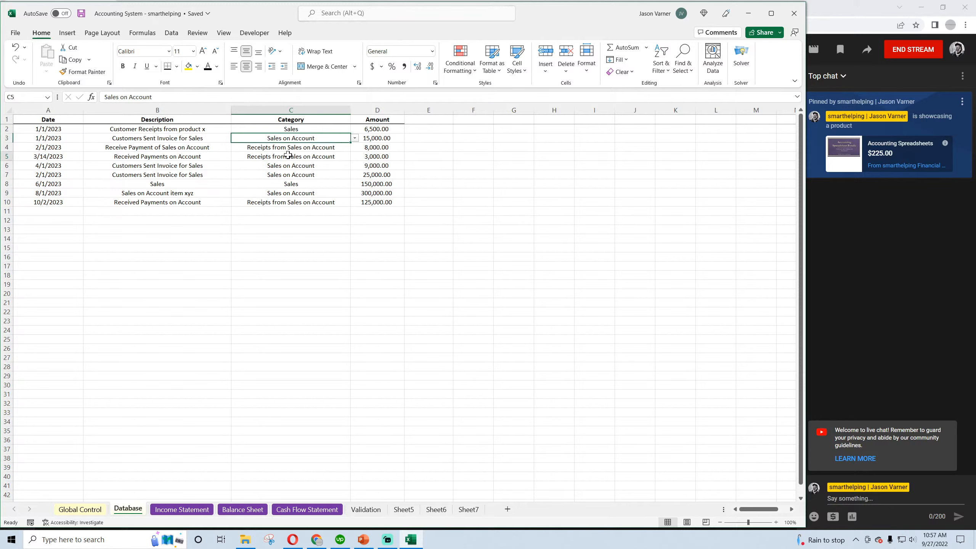
left_click(79, 15)
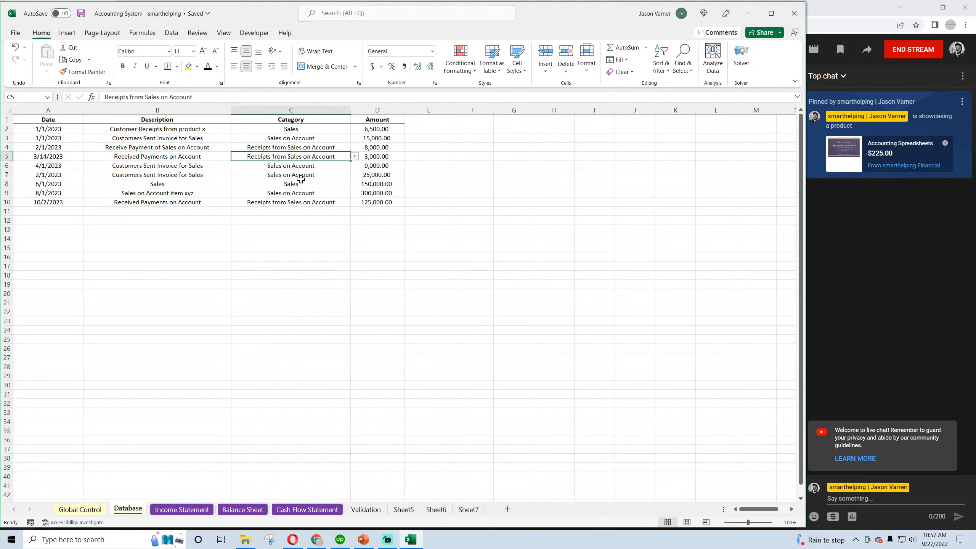
Check the descriptions against the categories for the first three Database transactions, and save the workbook
left_click(173, 128)
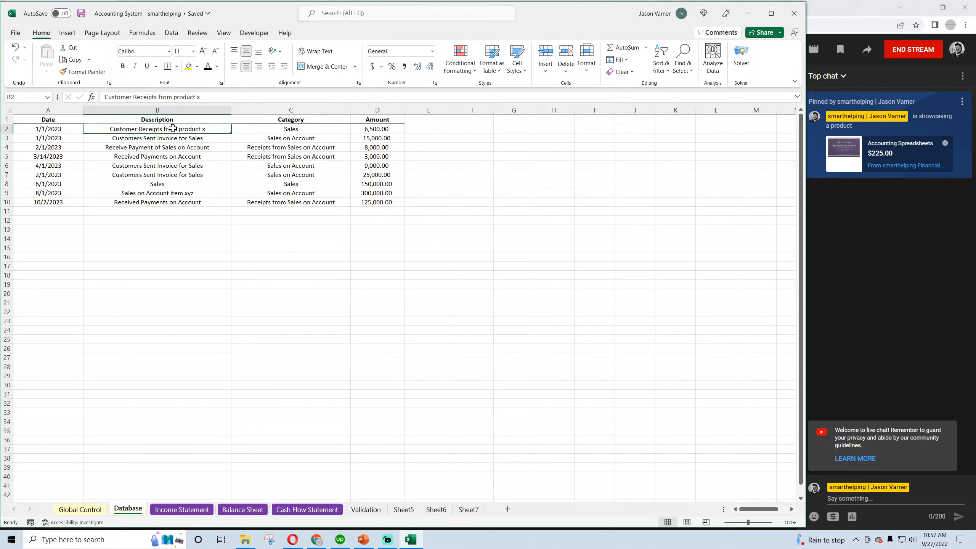
left_click(280, 131)
left_click(288, 139)
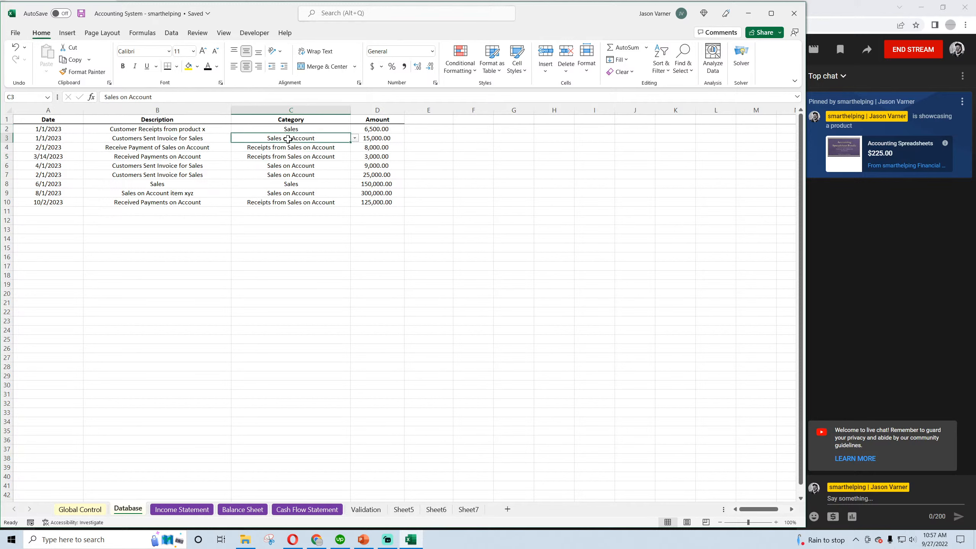
left_click(294, 128)
left_click_drag(294, 128, 205, 129)
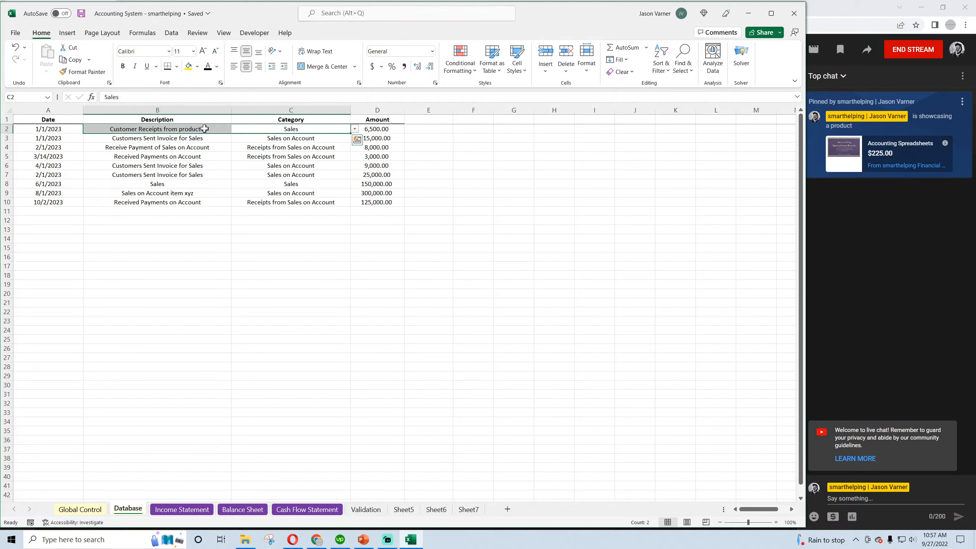
left_click_drag(292, 138, 196, 138)
left_click_drag(302, 148, 215, 147)
left_click(284, 129)
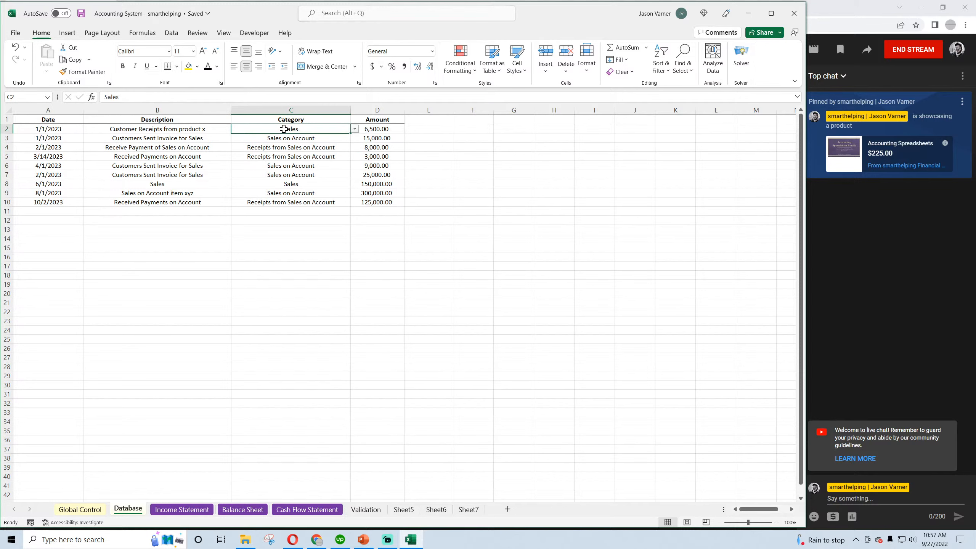
left_click(81, 15)
Review the Income Statement down to Net Income, plus the Balance Sheet and Cash Flow Statement monthly figures
left_click(191, 509)
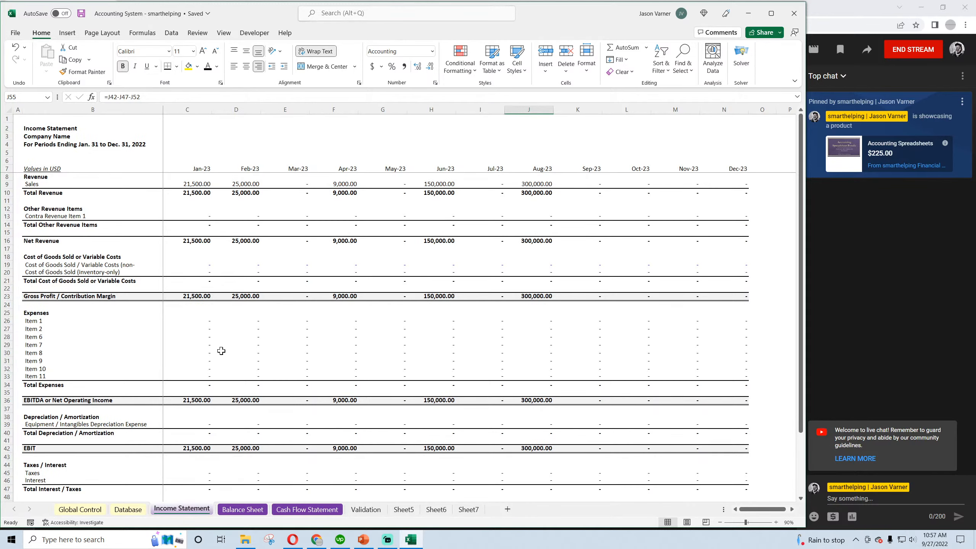
scroll(209, 463, "down", 5)
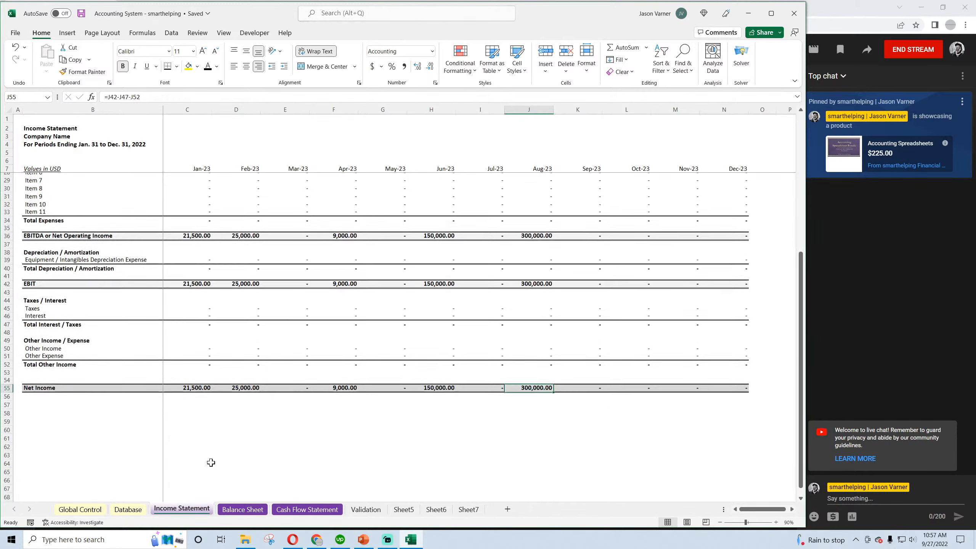
scroll(215, 473, "up", 5)
left_click(241, 511)
left_click(307, 510)
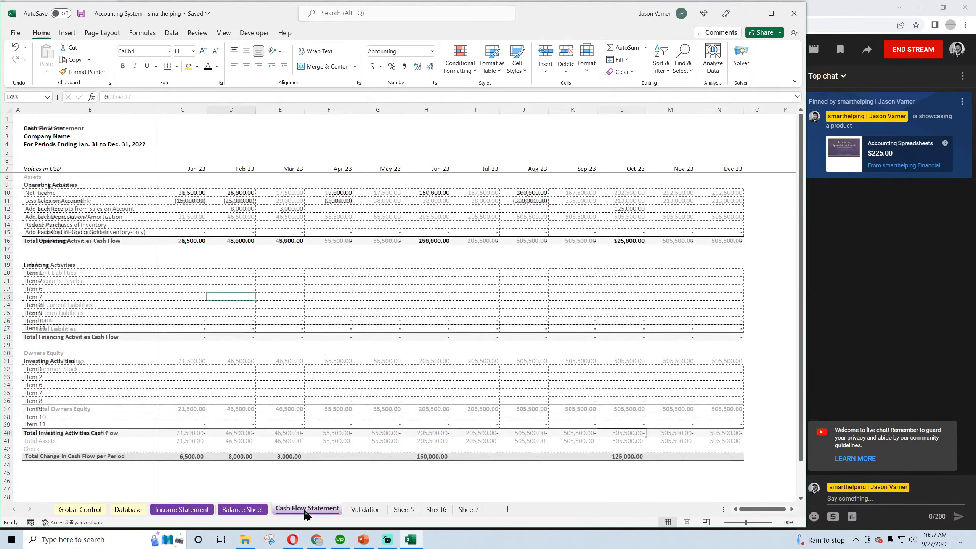
left_click(249, 510)
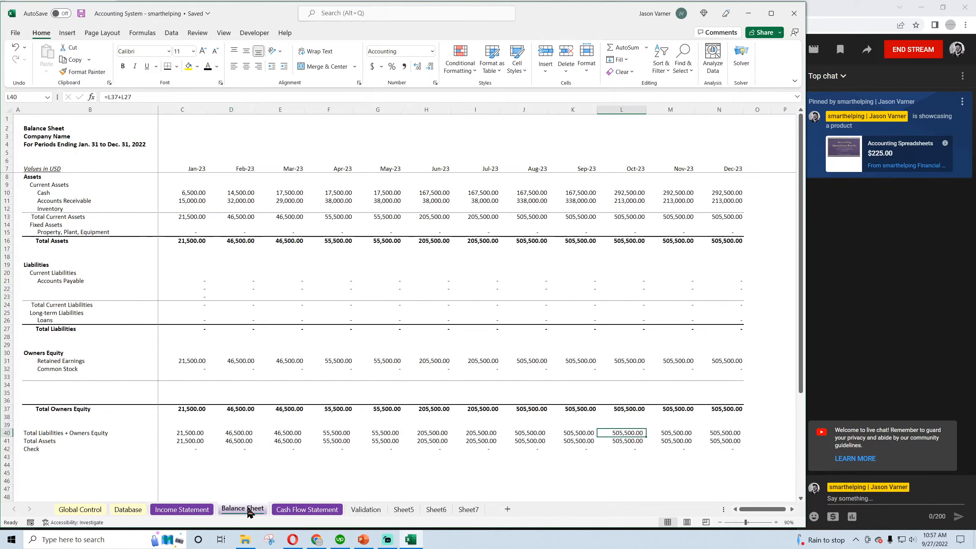
Undo the border formatting on the Cash Flow Statement's Investing, Financing and Operating Activities items, and save the workbook
left_click(307, 509)
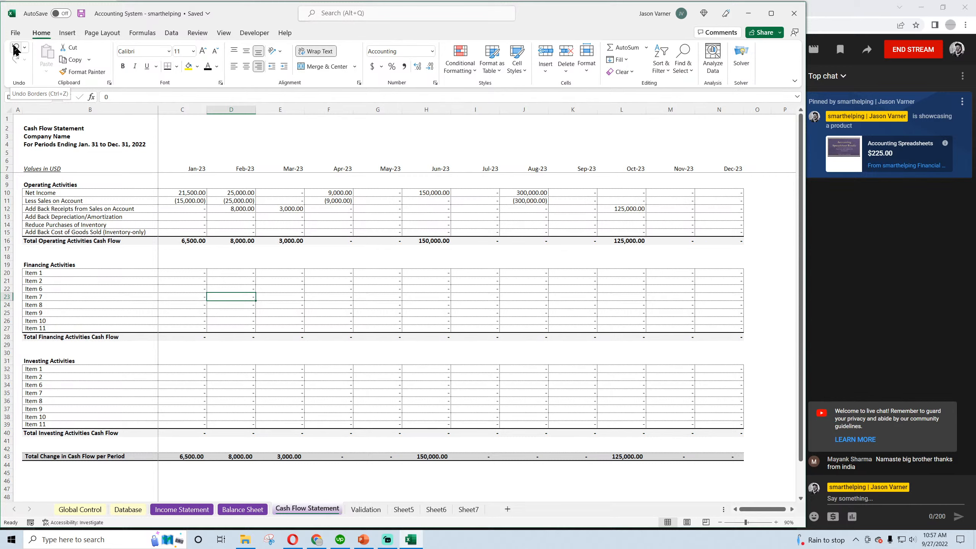
left_click(16, 48)
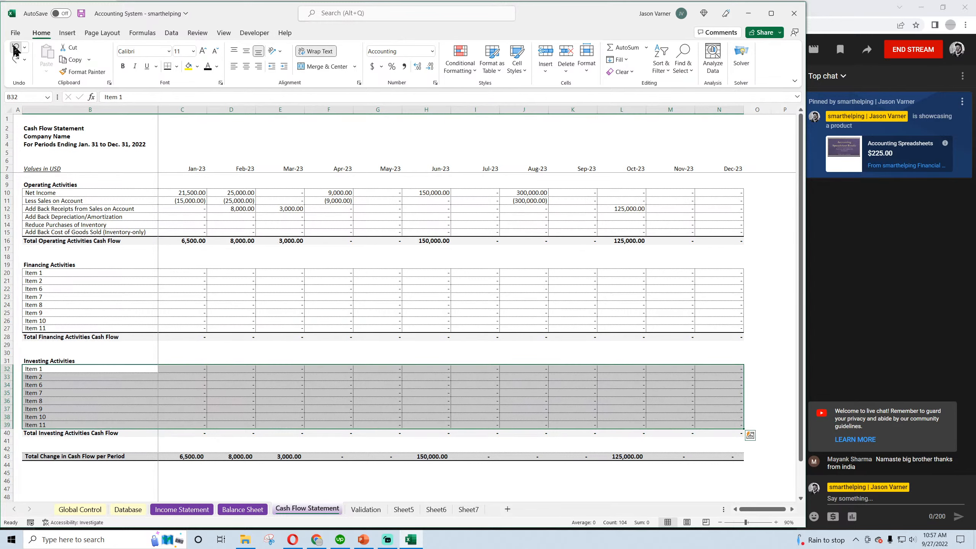
left_click(15, 48)
left_click(15, 48)
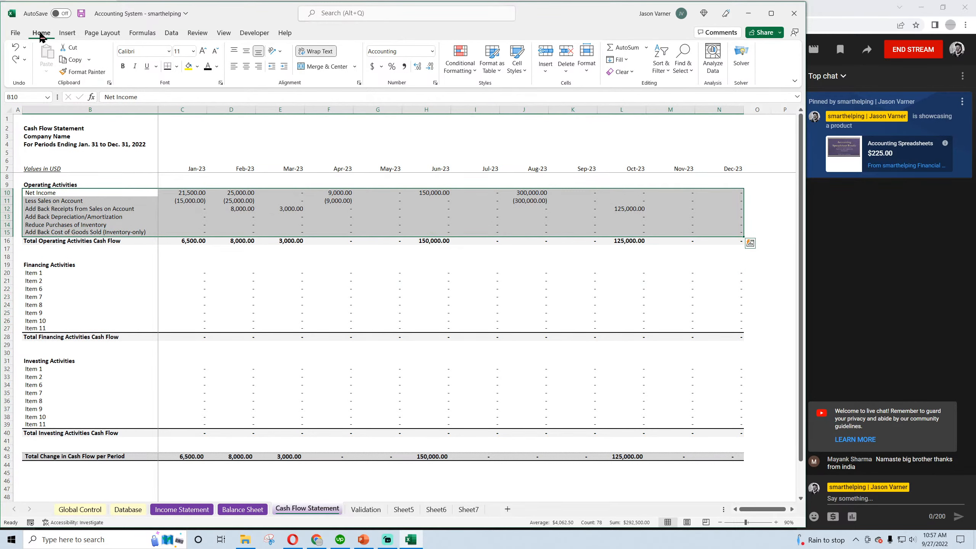
left_click(81, 13)
left_click(329, 288)
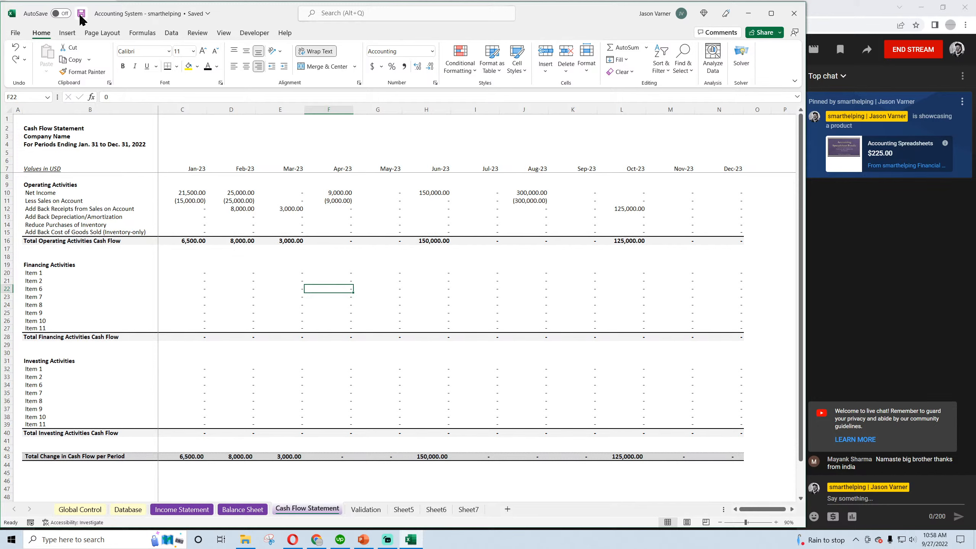
Look over the Balance Sheet, the Cash Flow Statement and the full Income Statement again
left_click(241, 509)
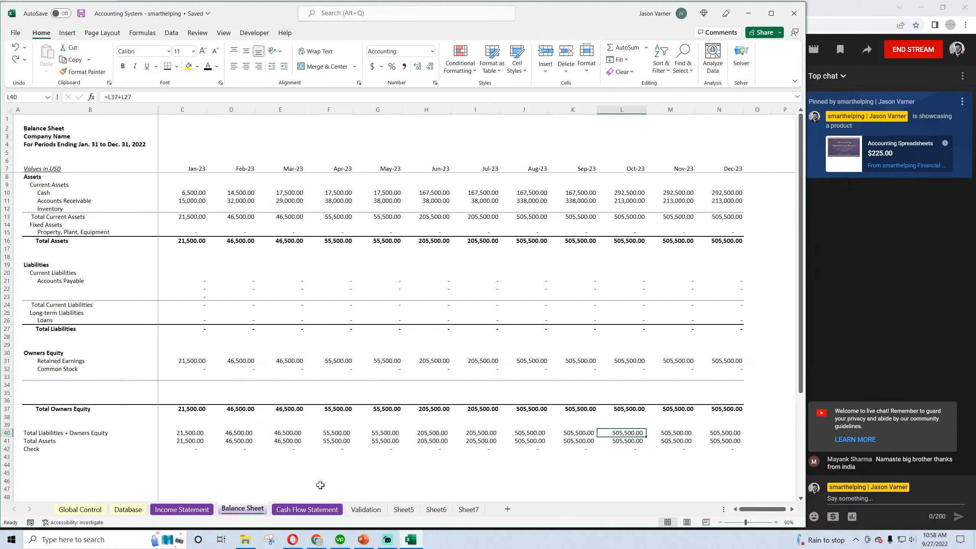
left_click(313, 510)
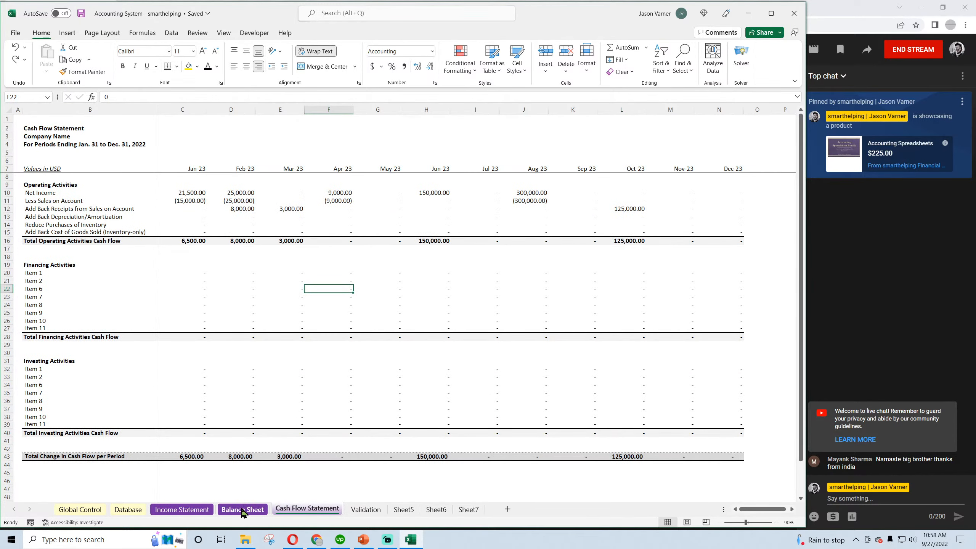
left_click(182, 510)
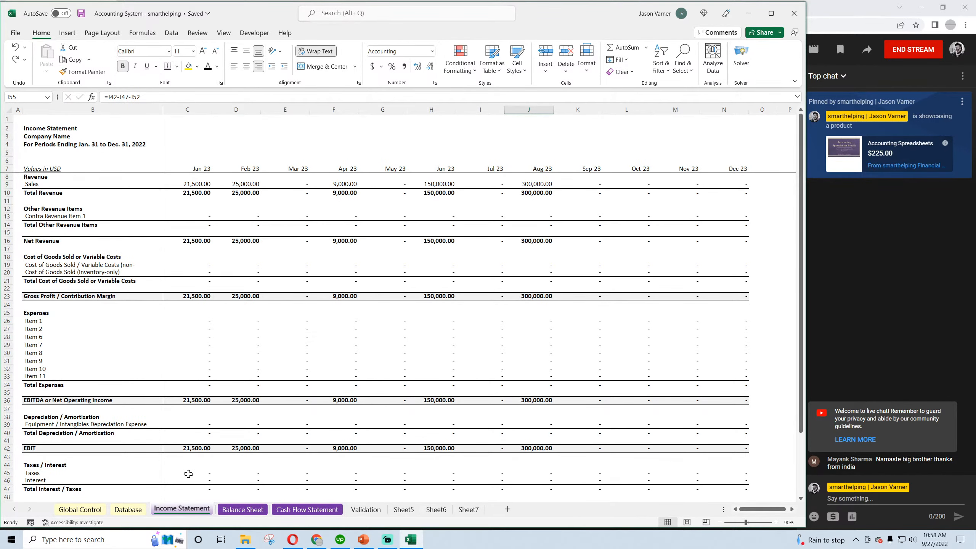
scroll(188, 474, "down", 2)
scroll(189, 473, "up", 2)
left_click(252, 337)
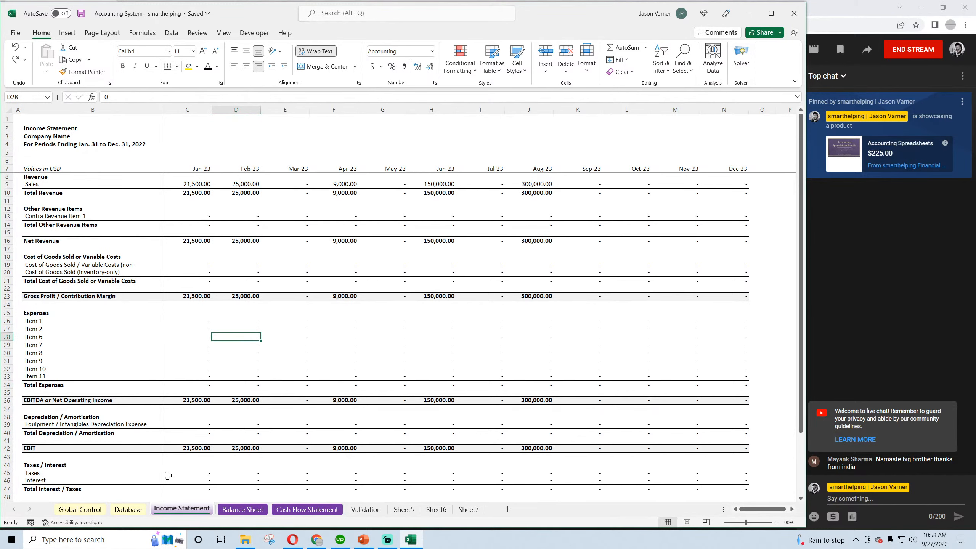
Examine the Database sheet's Category column, the Global Control assumptions and the first empty Database row
left_click(128, 509)
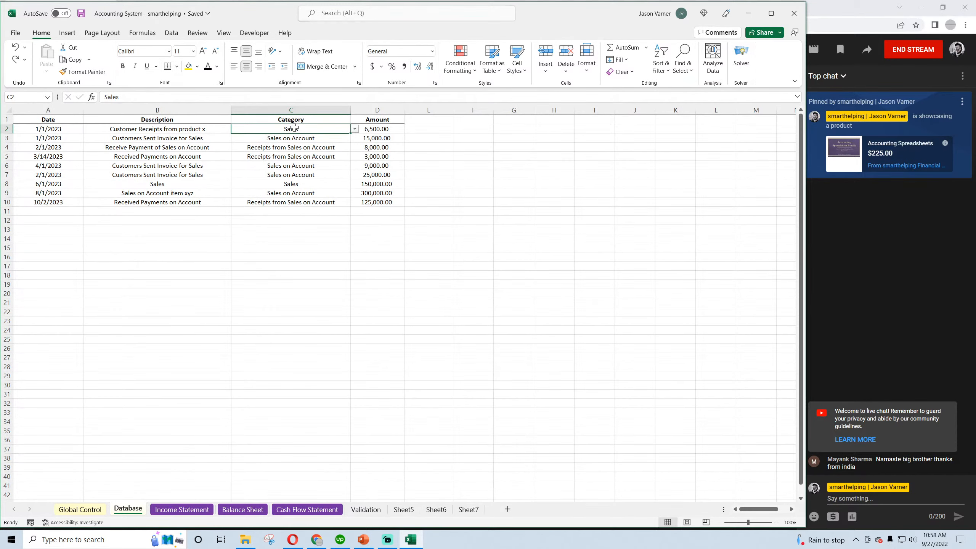
left_click_drag(294, 127, 292, 211)
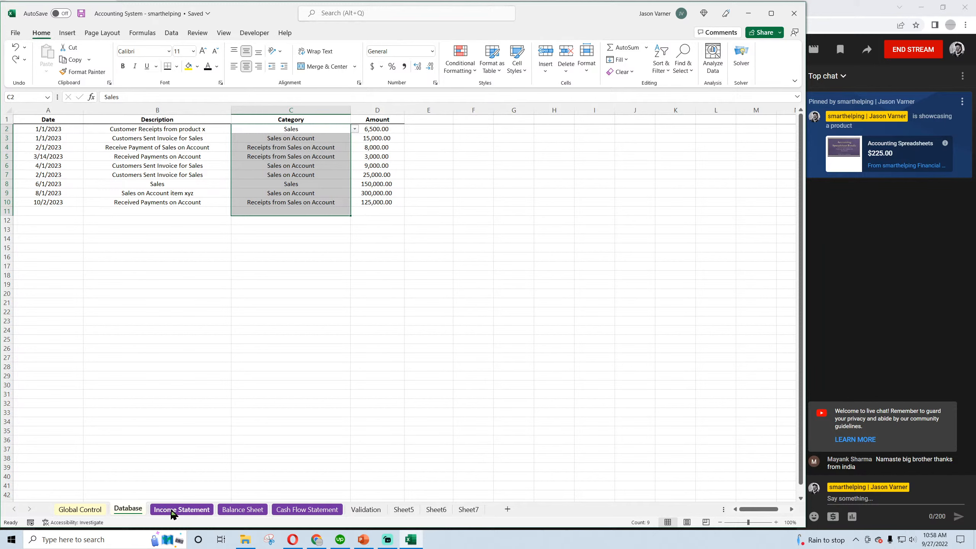
left_click(79, 515)
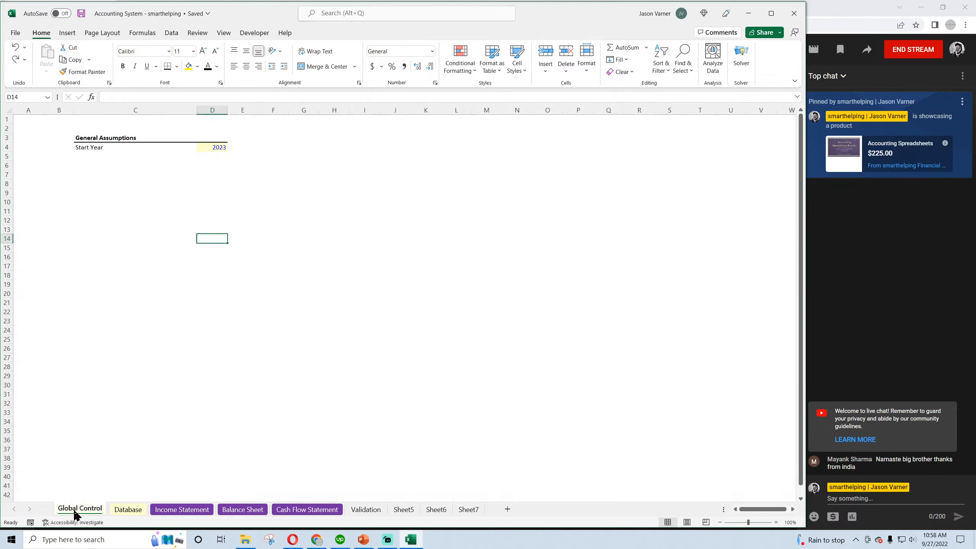
left_click(124, 513)
left_click(278, 212)
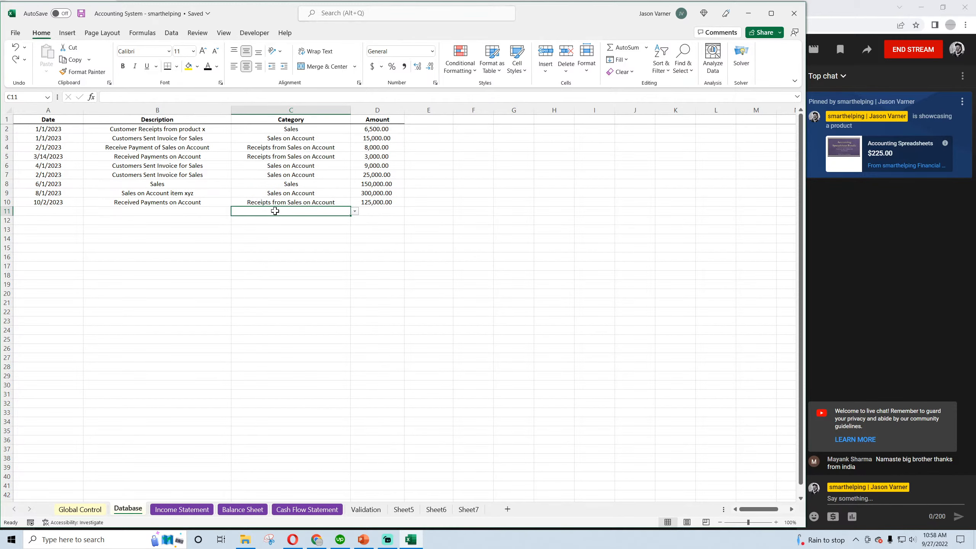
left_click(168, 212)
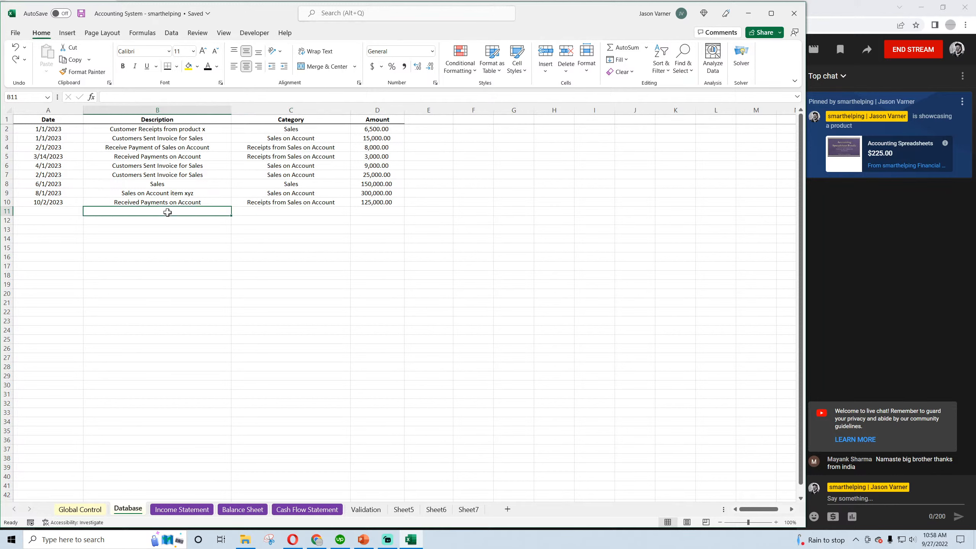
left_click(297, 214)
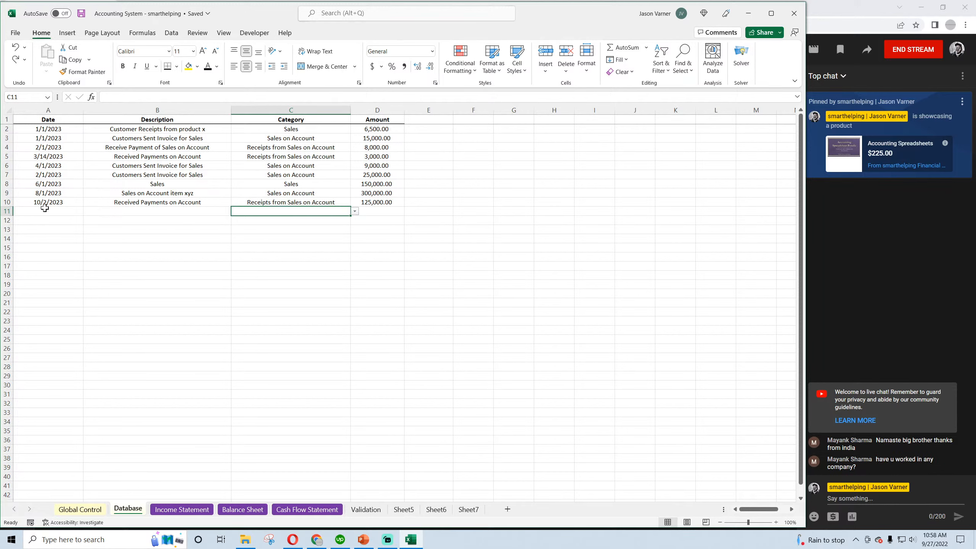
left_click(45, 211)
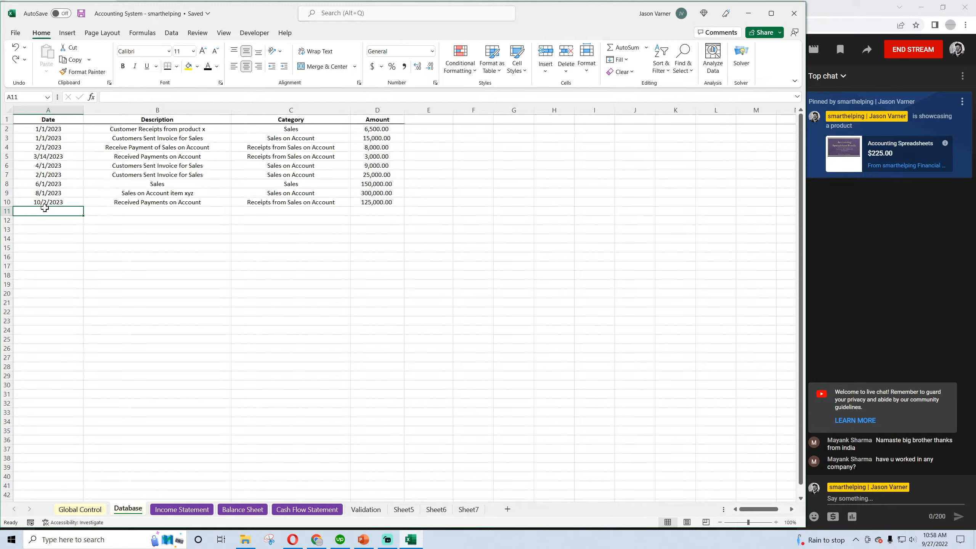
Save the workbook
left_click(81, 15)
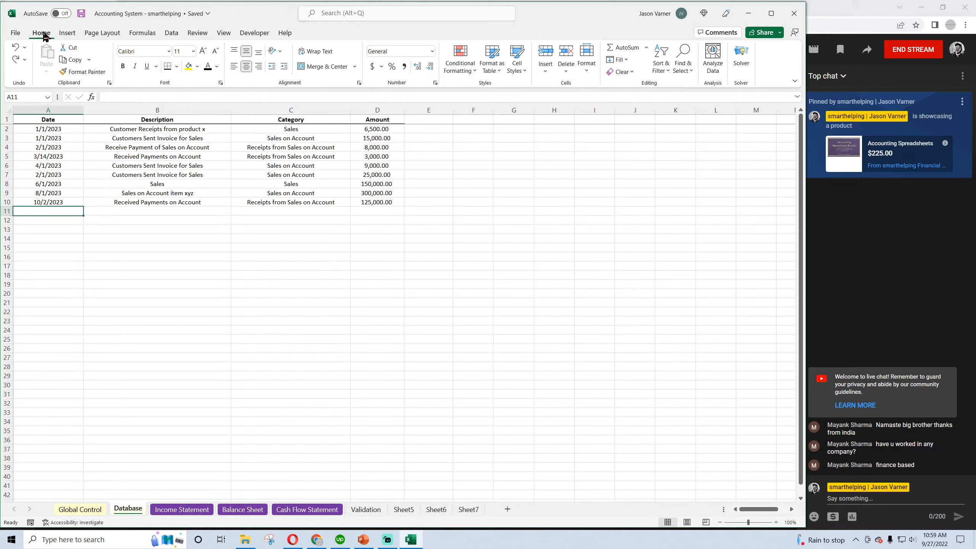
left_click(82, 15)
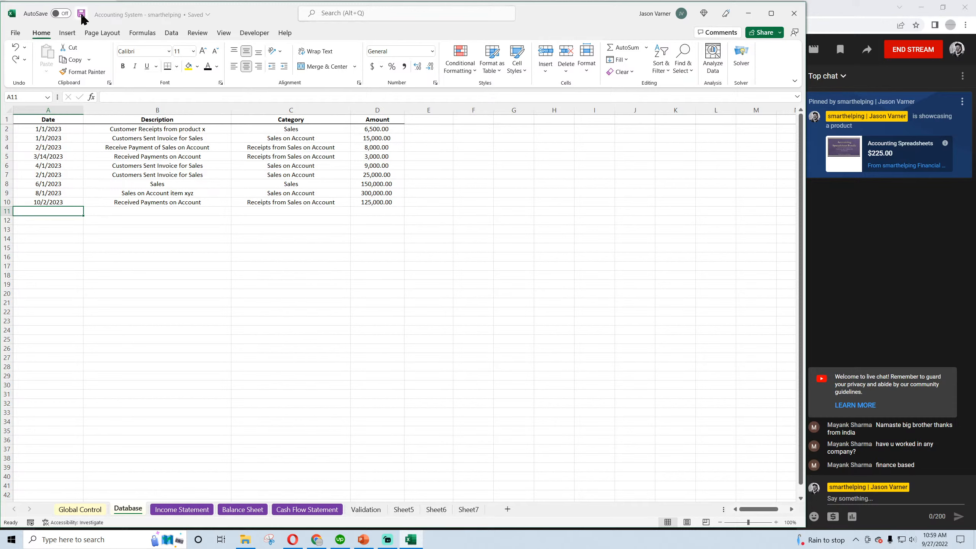
left_click(146, 276)
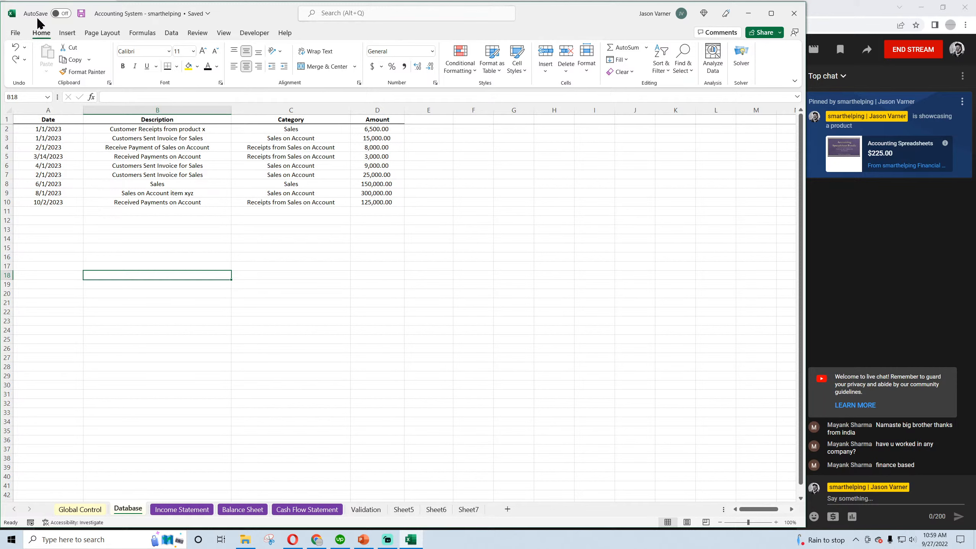
left_click(81, 14)
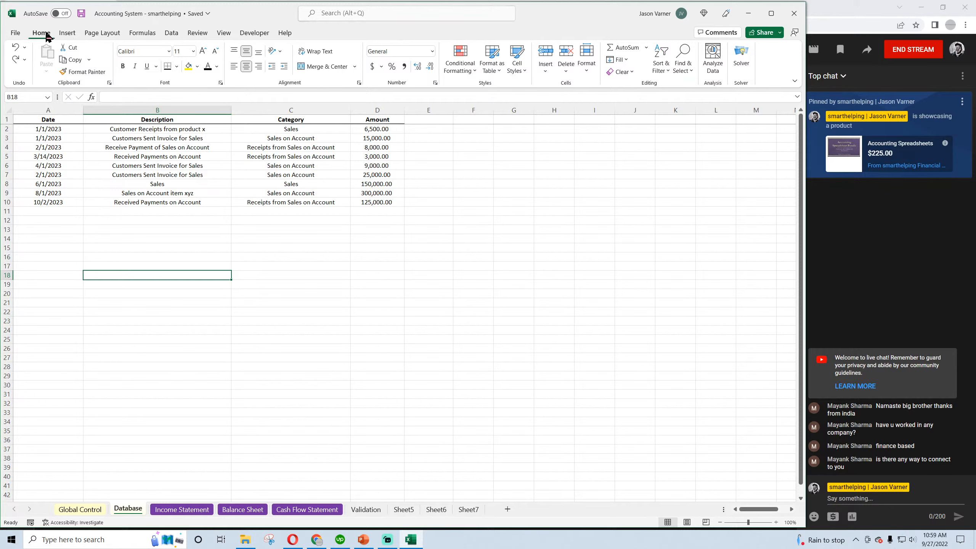
left_click(81, 14)
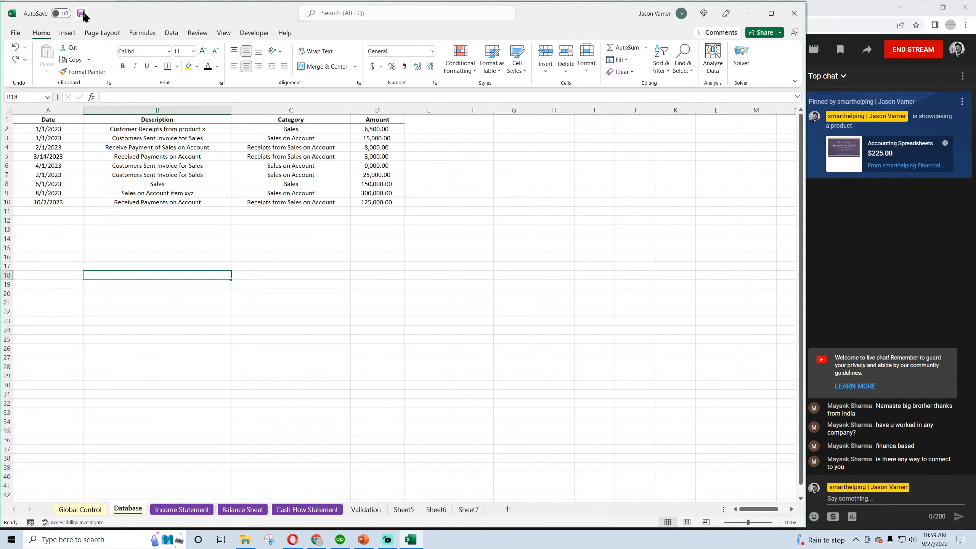
Review the Database transaction descriptions and the entry range A2:D24
left_click(174, 130)
left_click(174, 147)
left_click(172, 184)
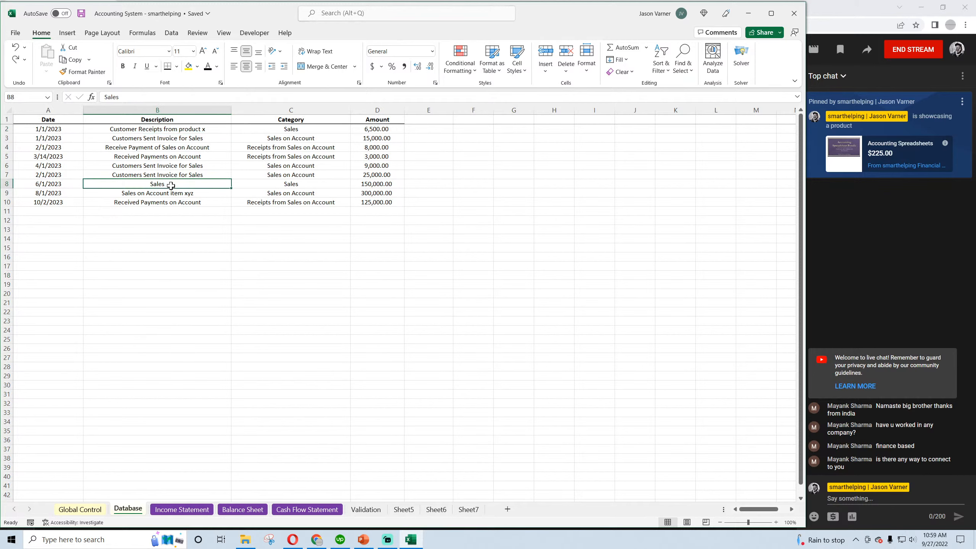
left_click(59, 130)
left_click_drag(59, 130, 376, 328)
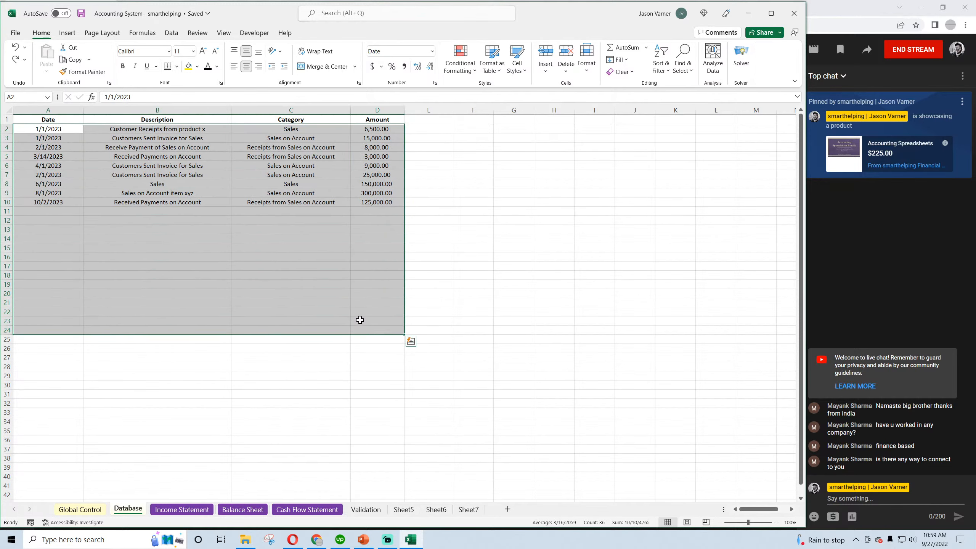
left_click(266, 287)
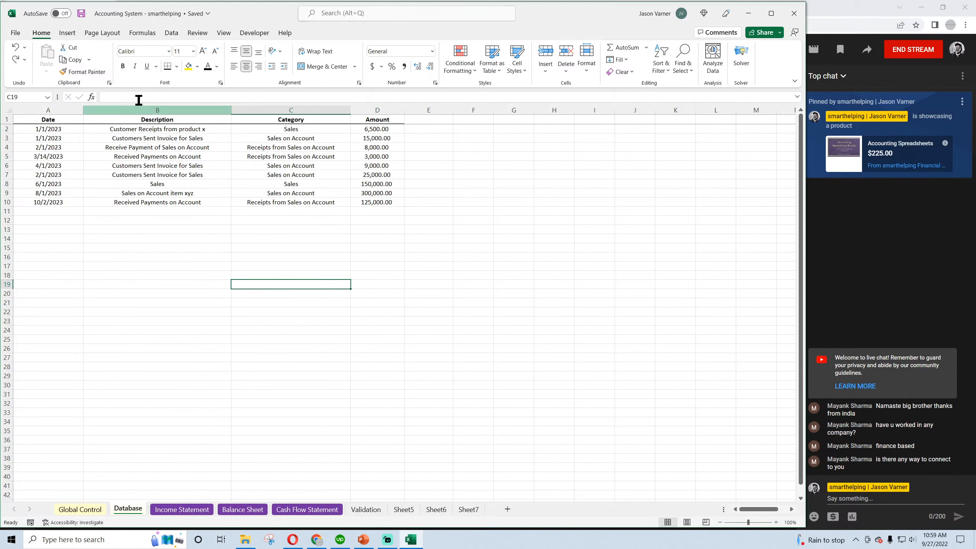
Switch to the YouTube Studio live chat and send the contact e-mail address as a message
left_click(136, 247)
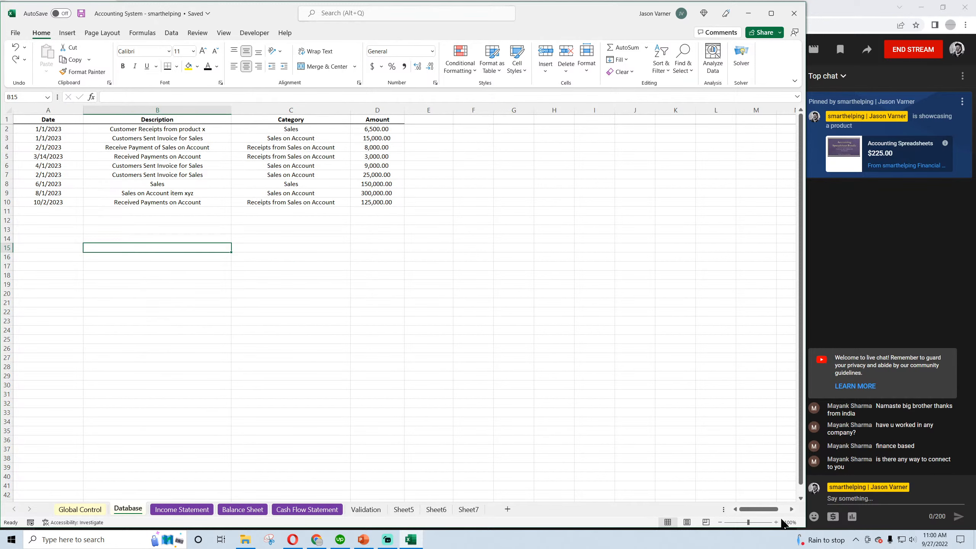
left_click(854, 499)
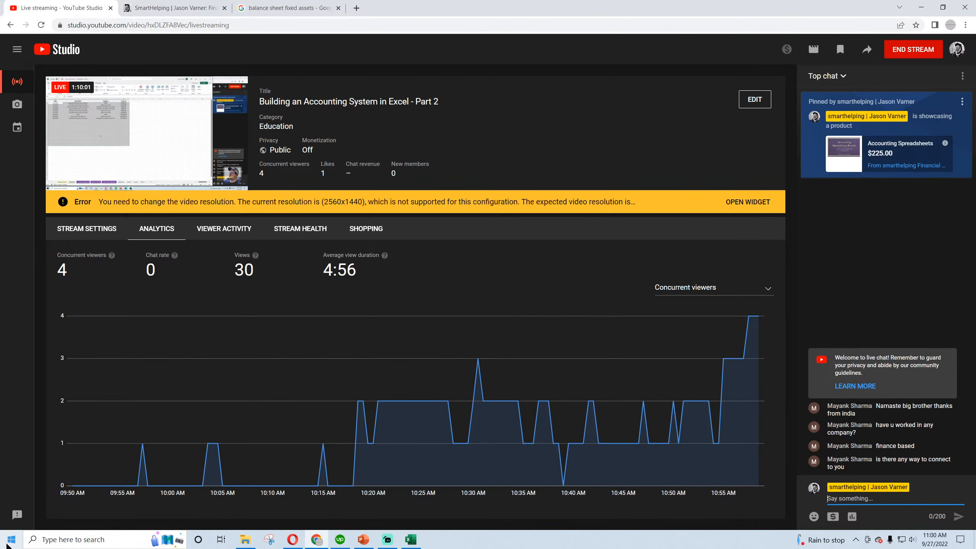
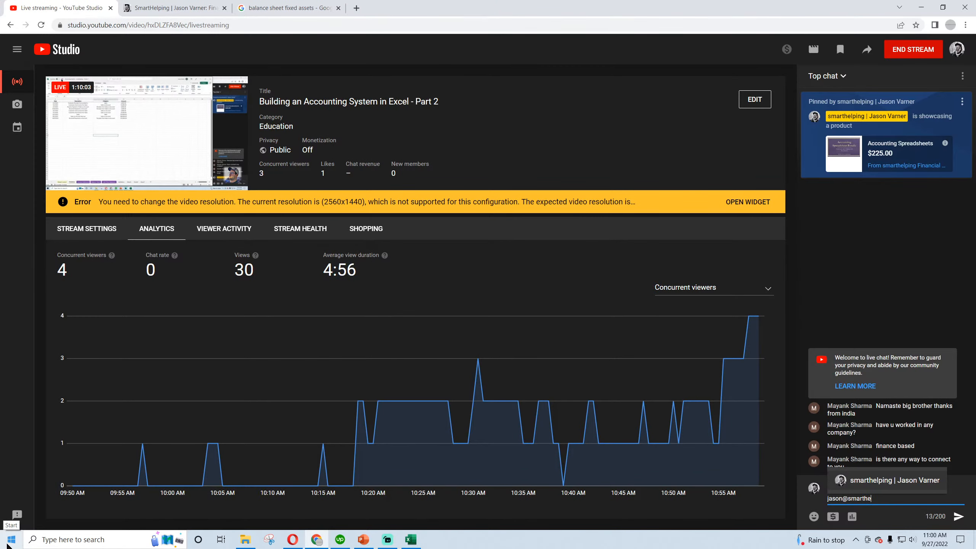
key("Return")
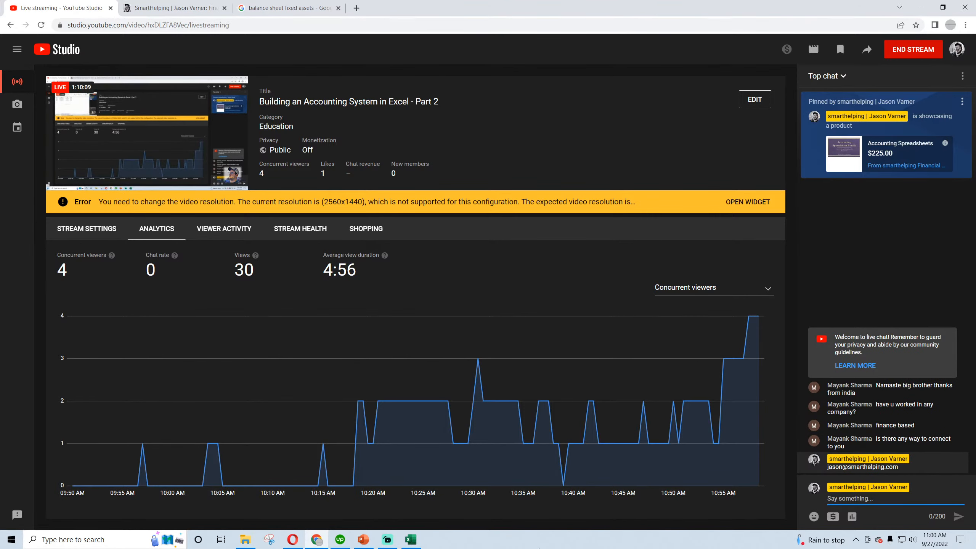
Switch back to Excel and add Contra Revenue to the Validation sheet's Categories list in C5, formatted like the entries above it
left_click(410, 539)
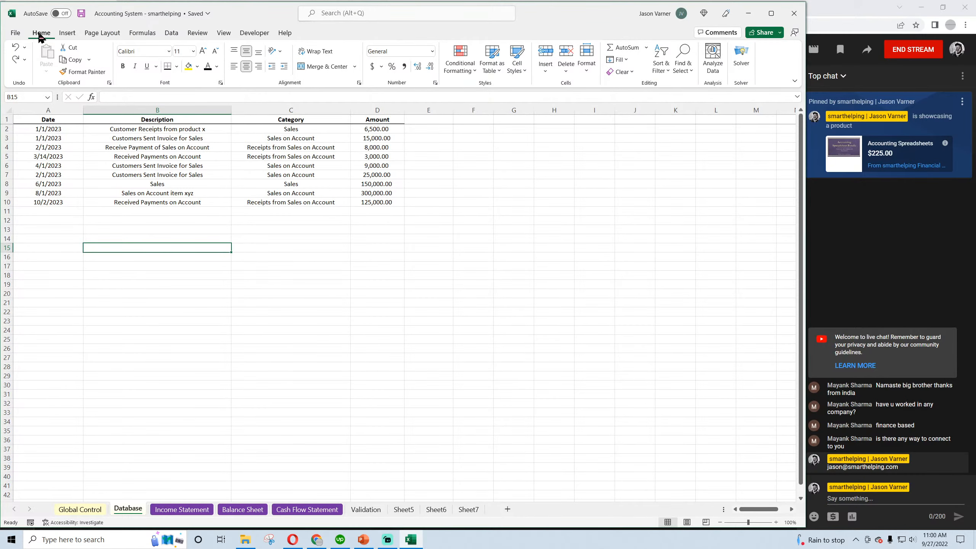
left_click(193, 514)
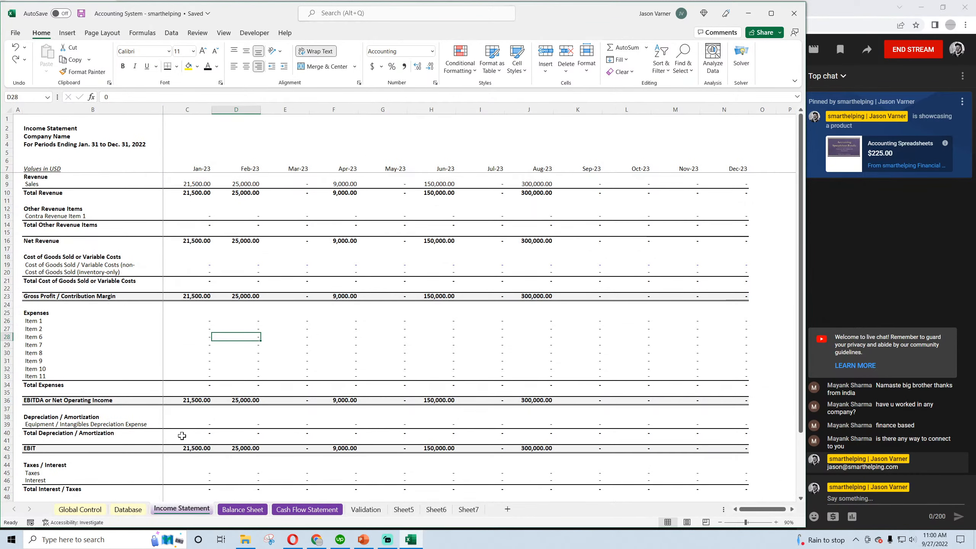
left_click(366, 509)
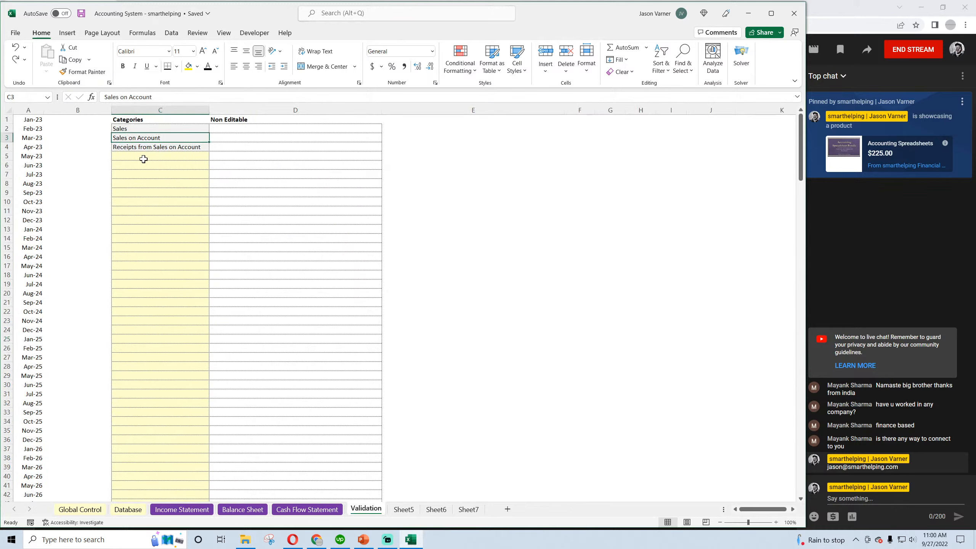
left_click(151, 146)
left_click_drag(208, 151, 204, 155)
left_click(204, 156)
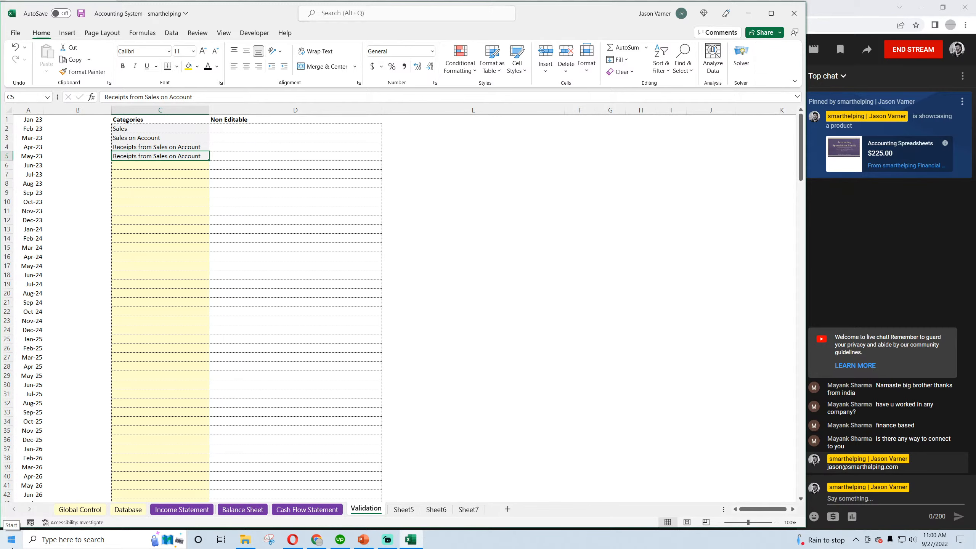
type("Contra Revenue")
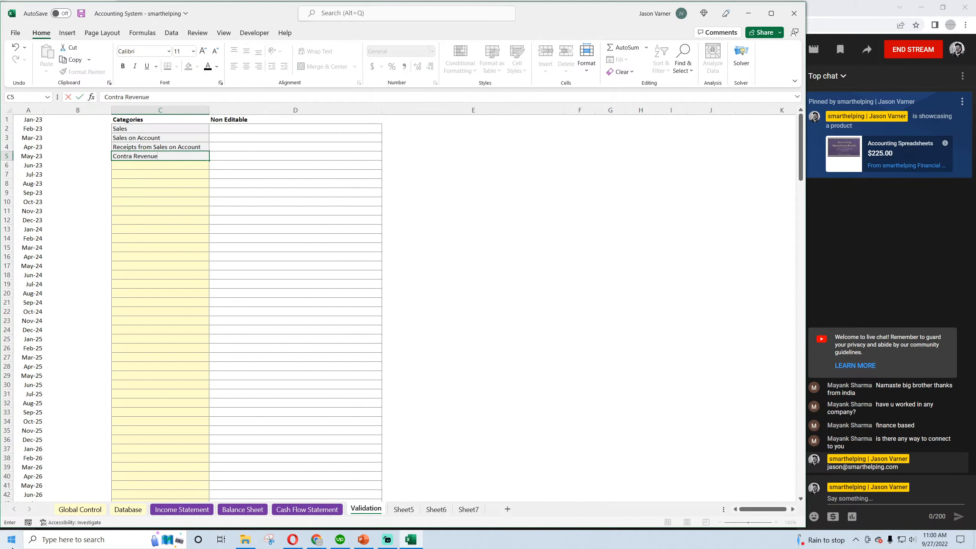
key("Return")
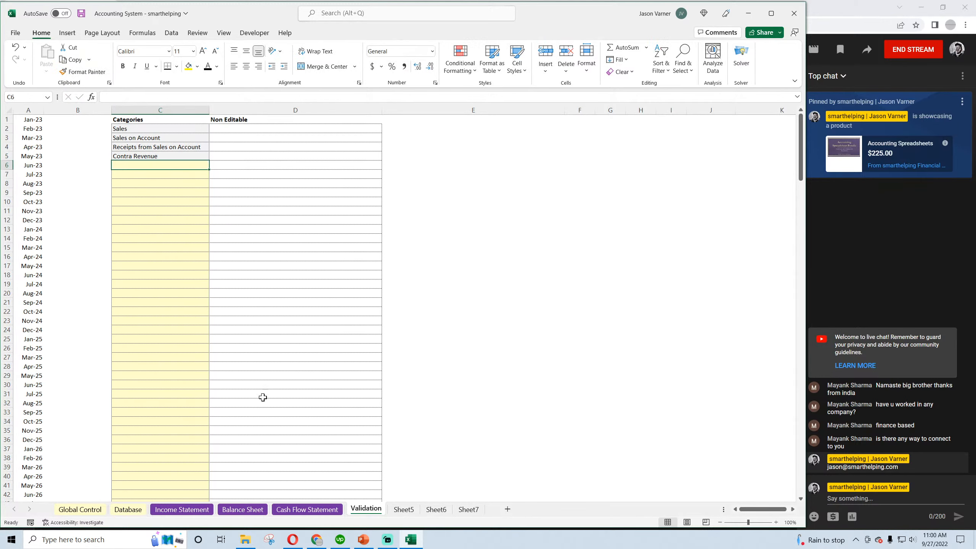
Set the category in C11 of the Database sheet to Contra Revenue
left_click(130, 510)
left_click(280, 211)
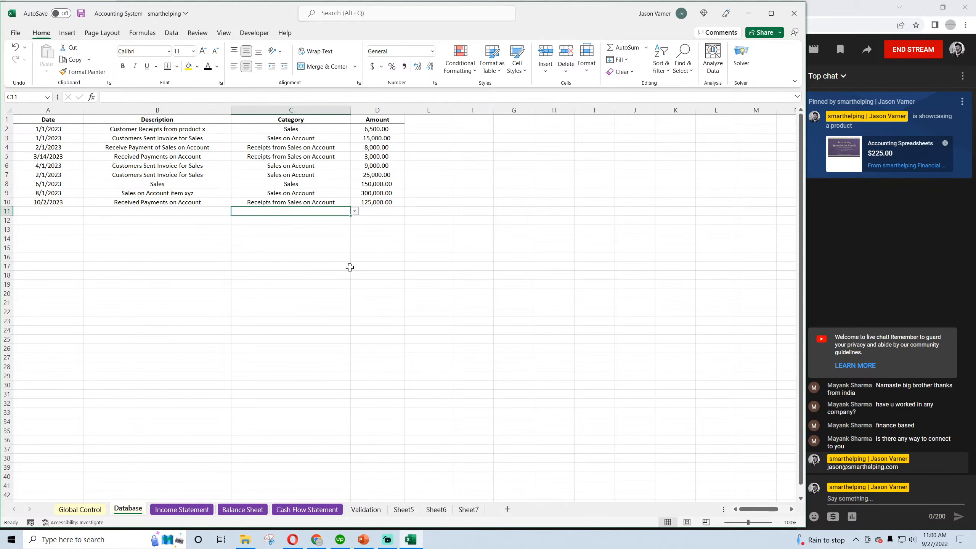
left_click(354, 211)
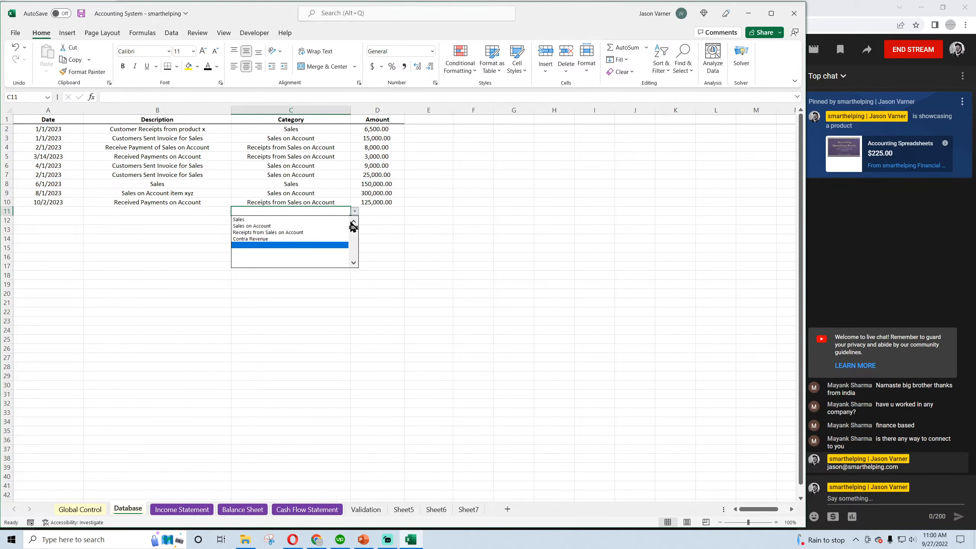
left_click(293, 239)
Enter the descriptions Refund in B11 and Chargeback in B12, and copy the Contra Revenue category down to C12
left_click(158, 212)
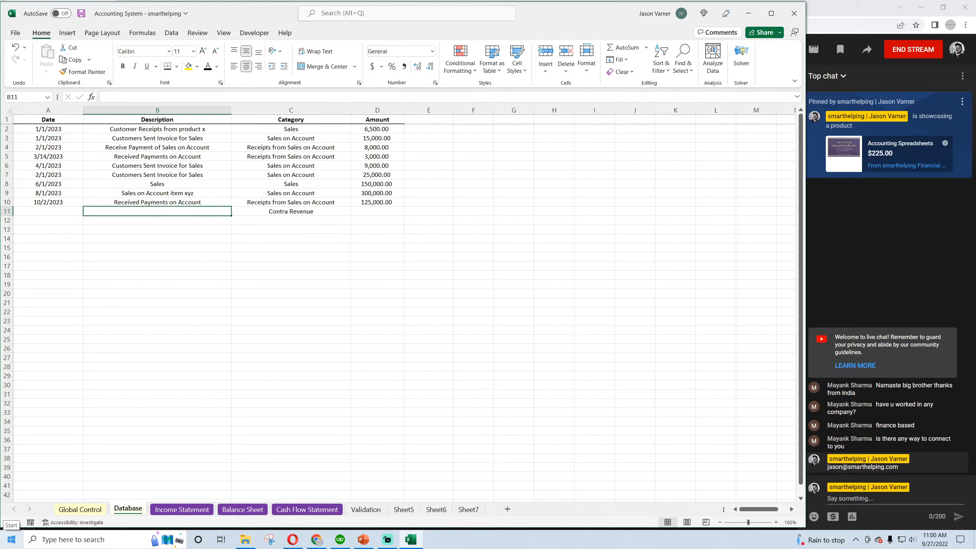
type("Refund")
key("Return")
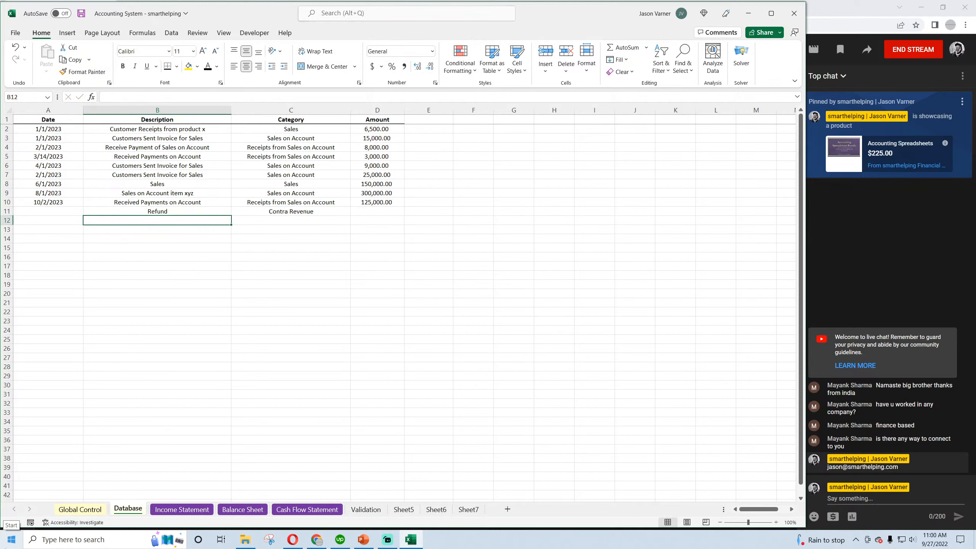
type("Chargeback")
key("Return")
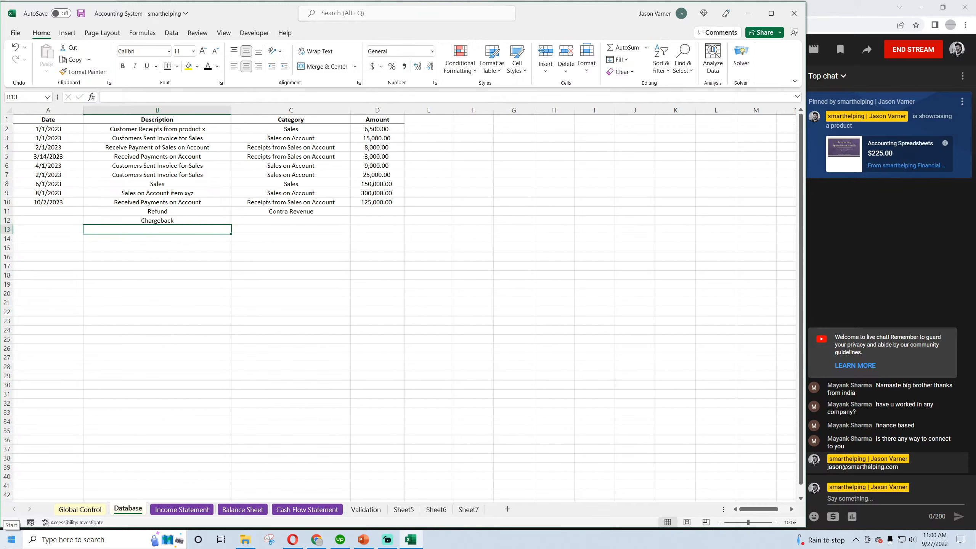
left_click(347, 211)
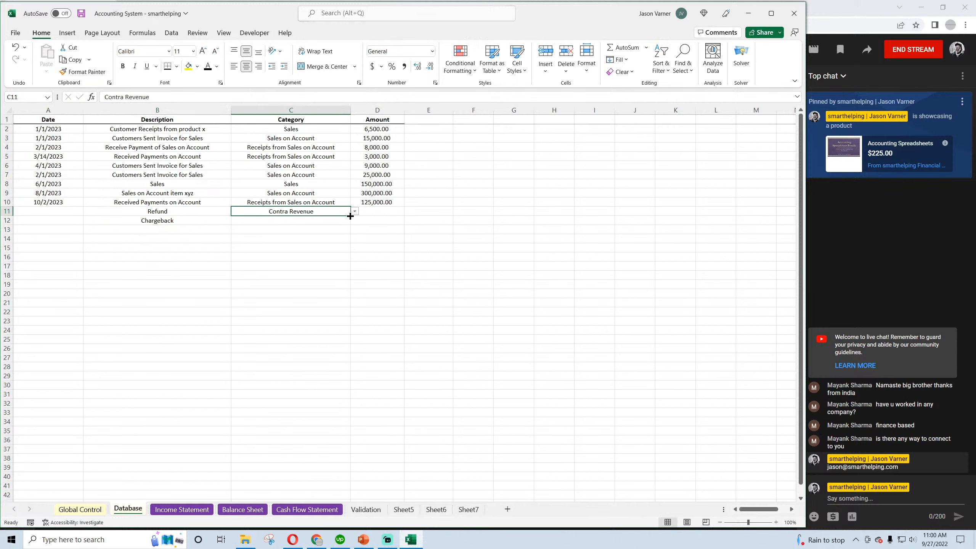
left_click_drag(350, 216, 300, 227)
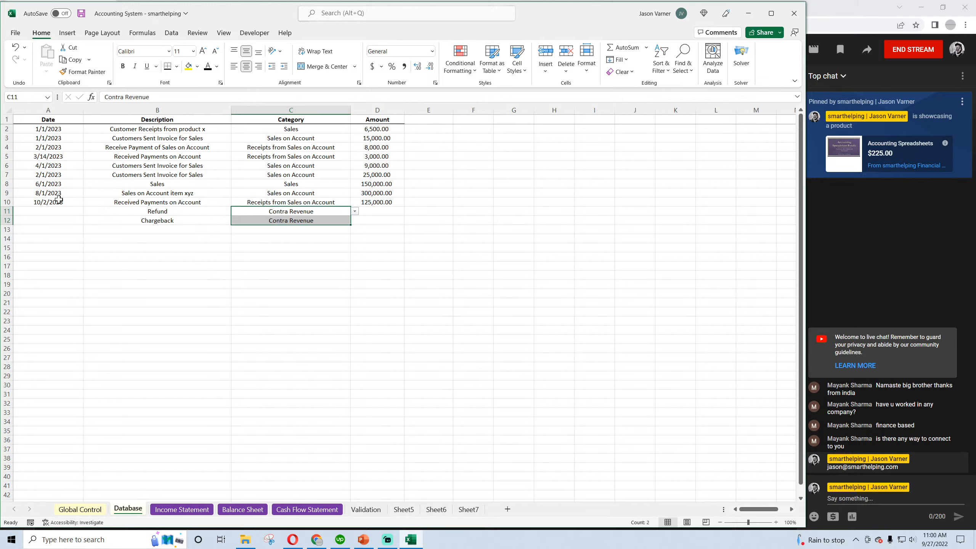
Copy the dates 2/1/2023 and 3/14/2023 from A4:A5 to the Refund and Chargeback rows, and save the workbook
left_click_drag(49, 148, 50, 154)
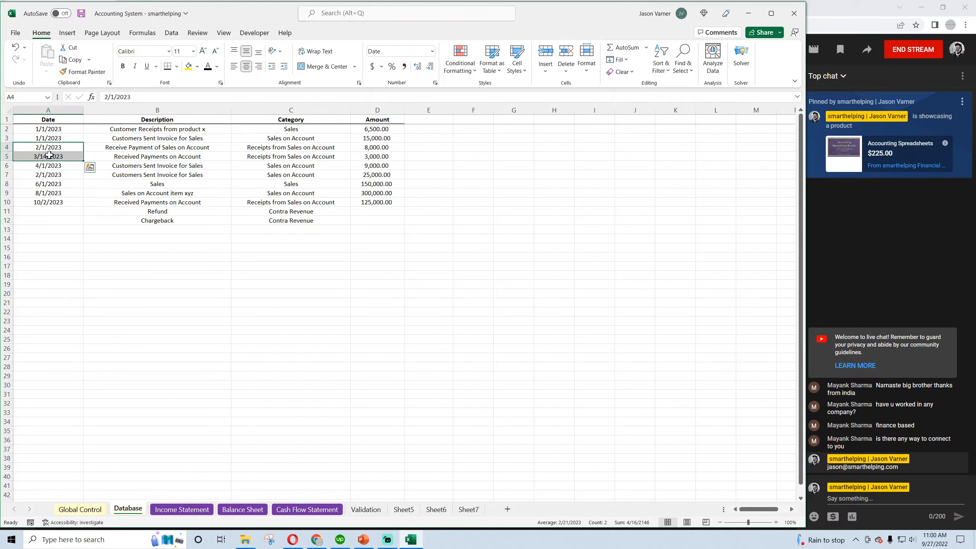
key("ctrl+c")
left_click(44, 211)
key("ctrl+v")
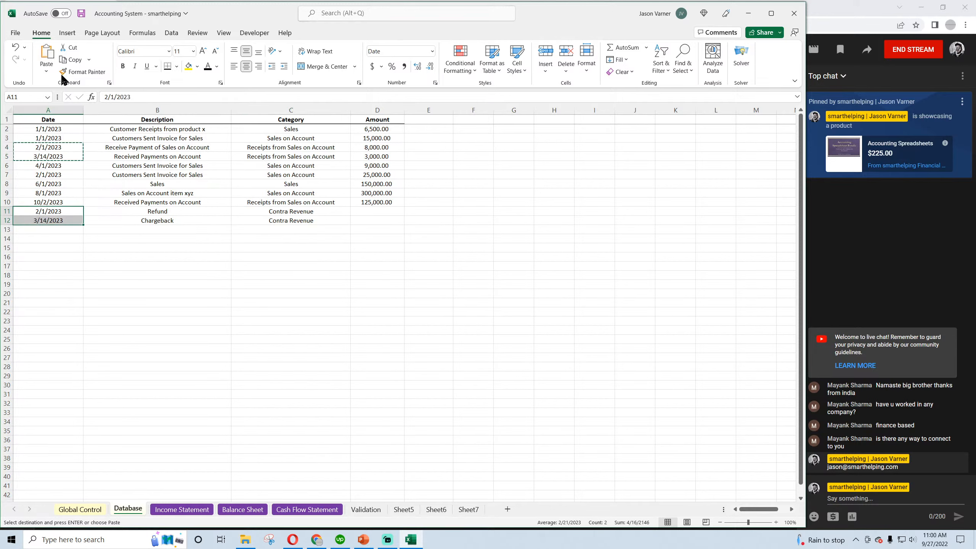
left_click(82, 13)
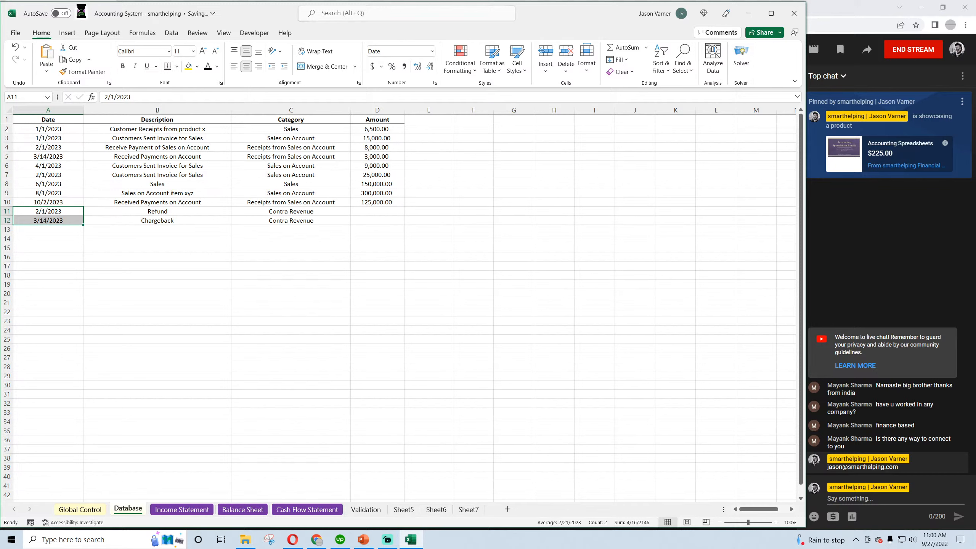
Enter amounts of 2,000 for the Refund row and 15,000 for the Chargeback row
left_click(383, 213)
type("2,0")
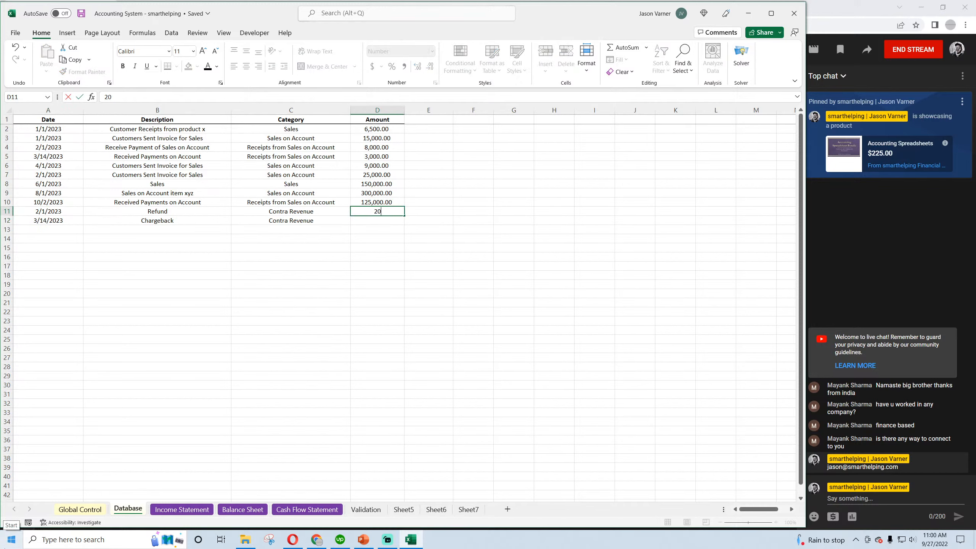
type("00")
key("Return")
type("15")
key("Return")
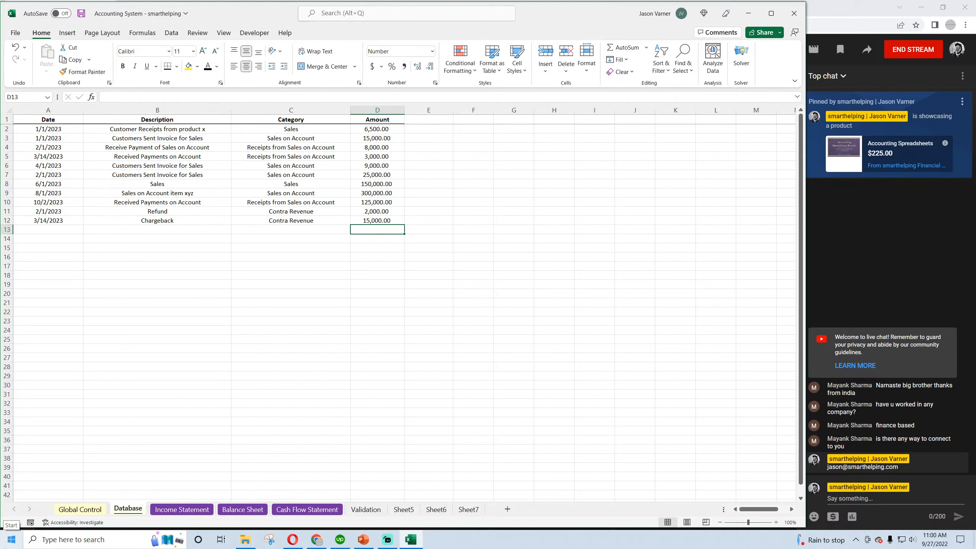
key("Up")
type("15,00")
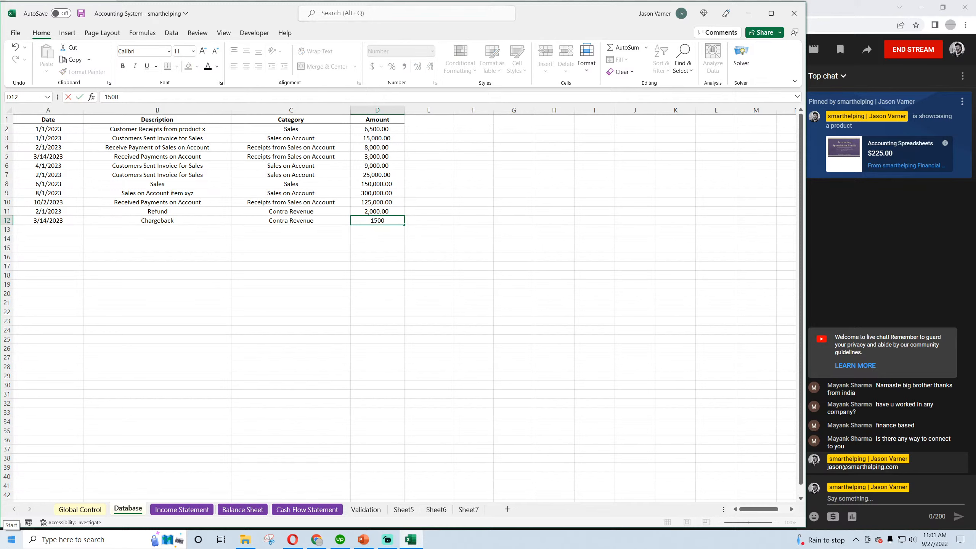
type("0")
key("Return")
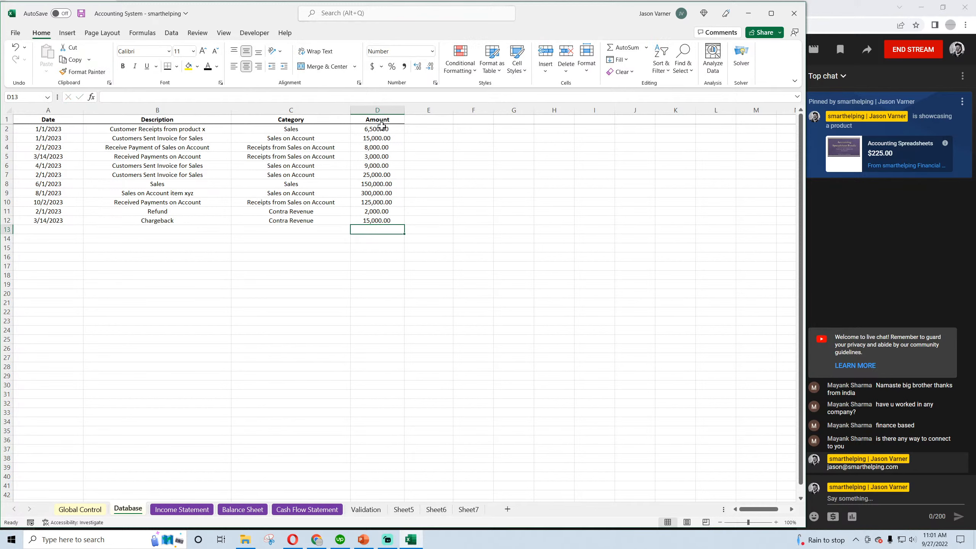
Review the amounts in D2:D12 of the Database sheet and save the workbook
left_click_drag(381, 127, 376, 220)
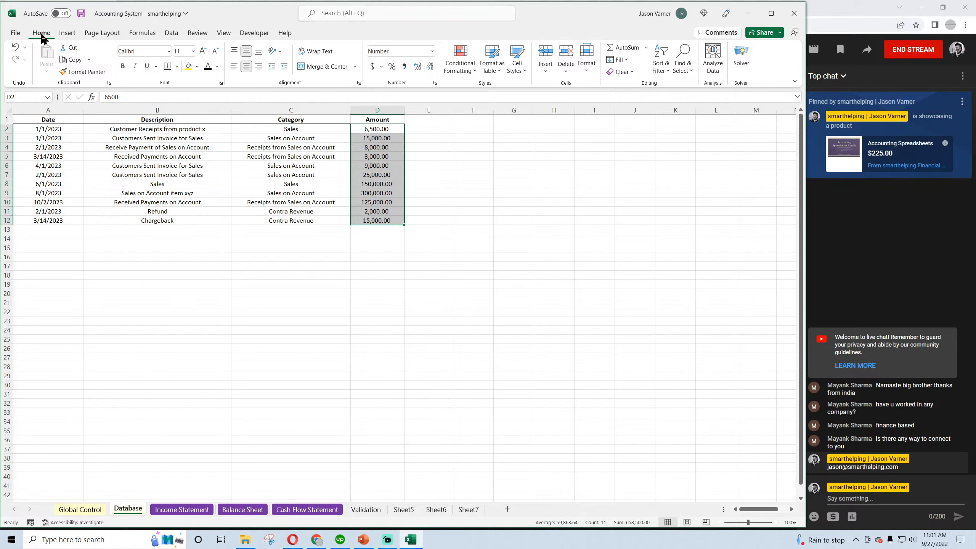
left_click(81, 13)
left_click(380, 205)
left_click(379, 130)
left_click(378, 147)
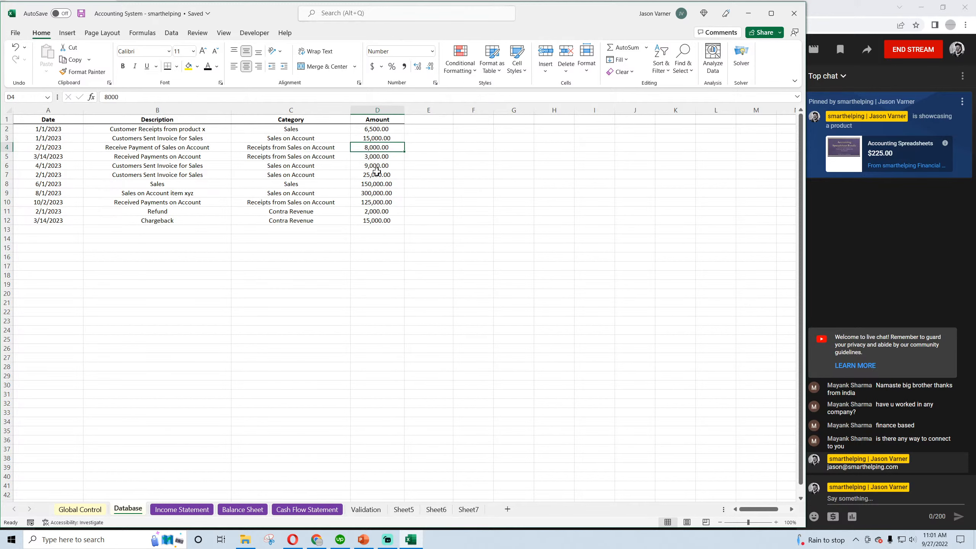
Rename the Contra Revenue Item 1 line in B13 of the Income Statement to Refunds/Receipts
left_click(182, 509)
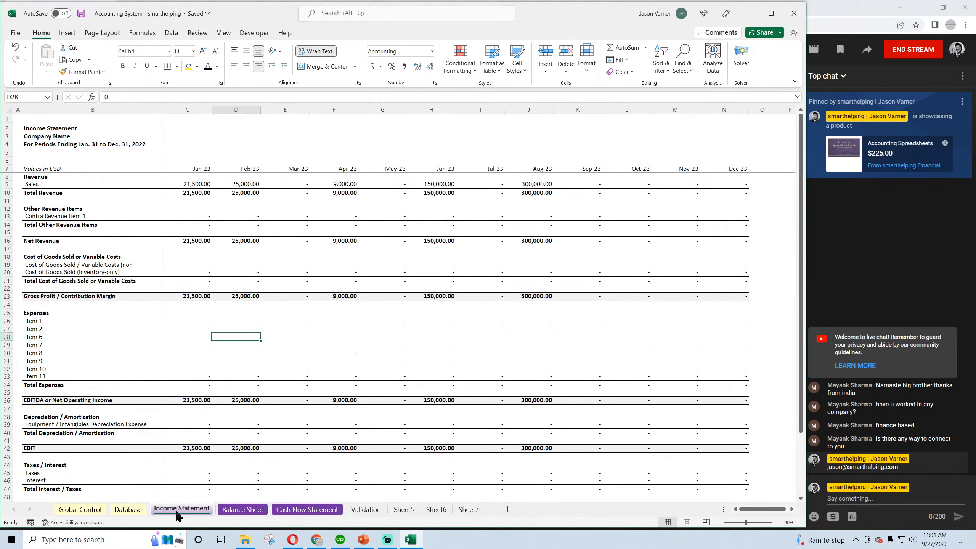
left_click(69, 216)
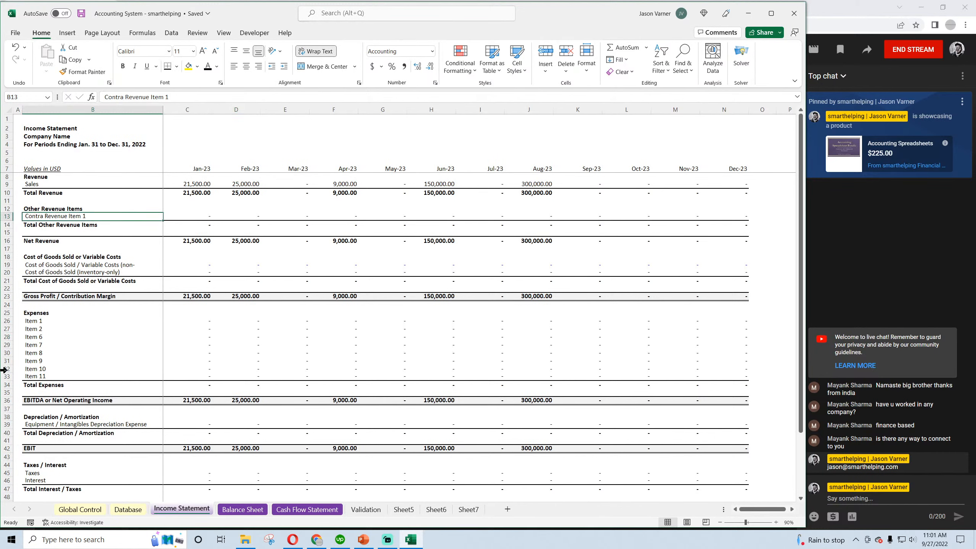
type("Ref")
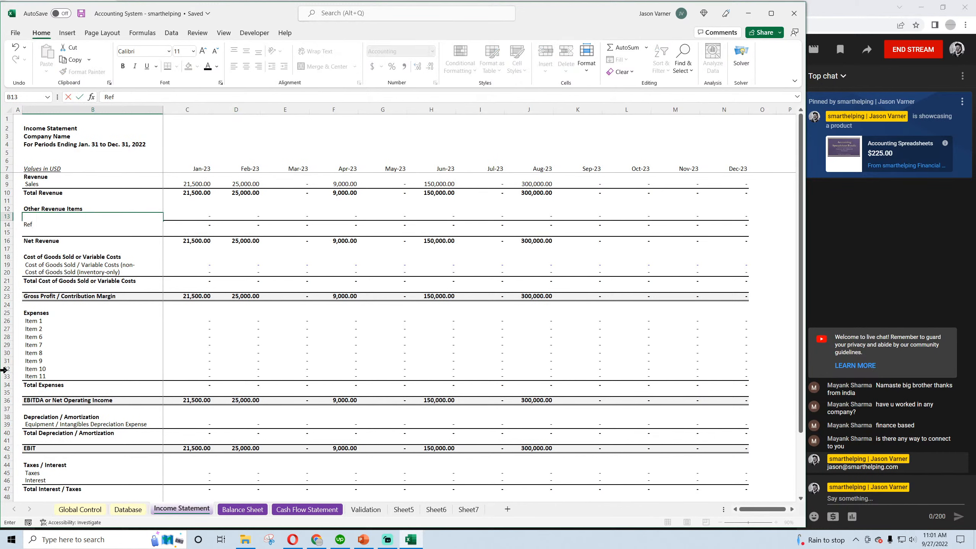
type("unds/Receipts")
key("Return")
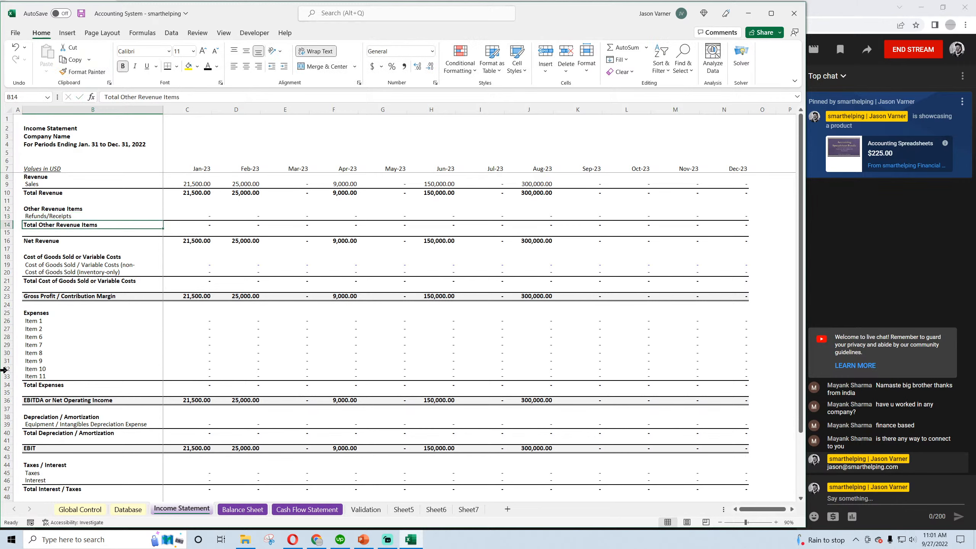
In a new Chrome tab, search Google for "examples of contra revenue items" and expand the question about an example of contra revenue
left_click(316, 542)
left_click(355, 8)
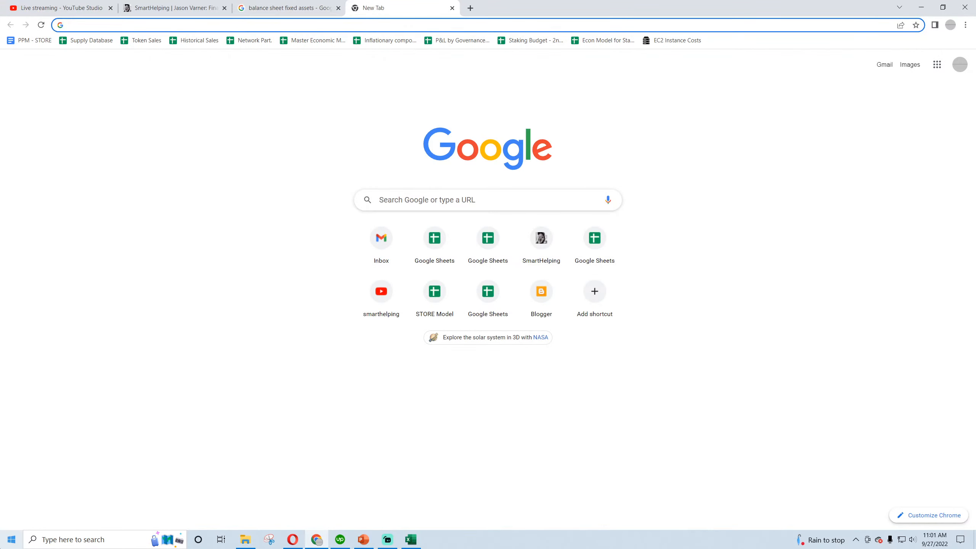
type("examples of ")
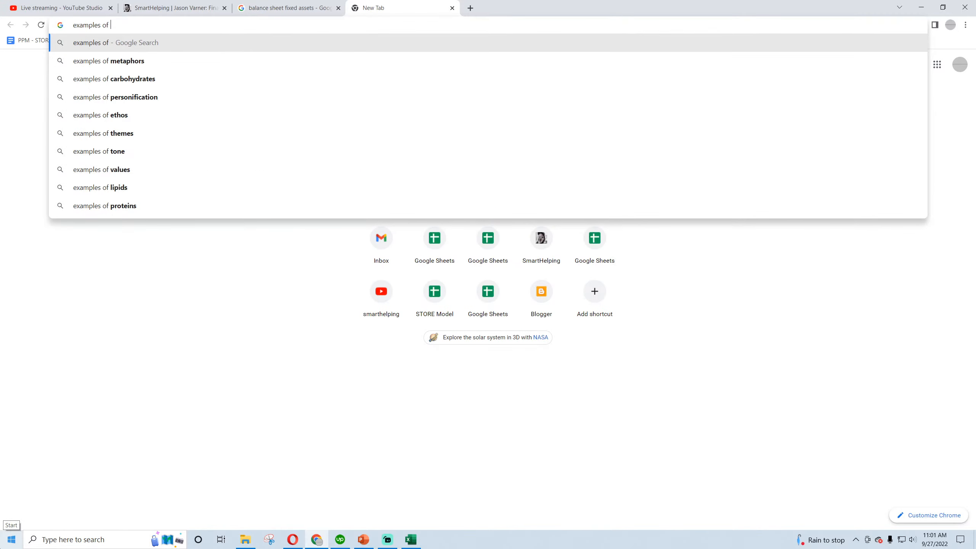
type("contra revenue item")
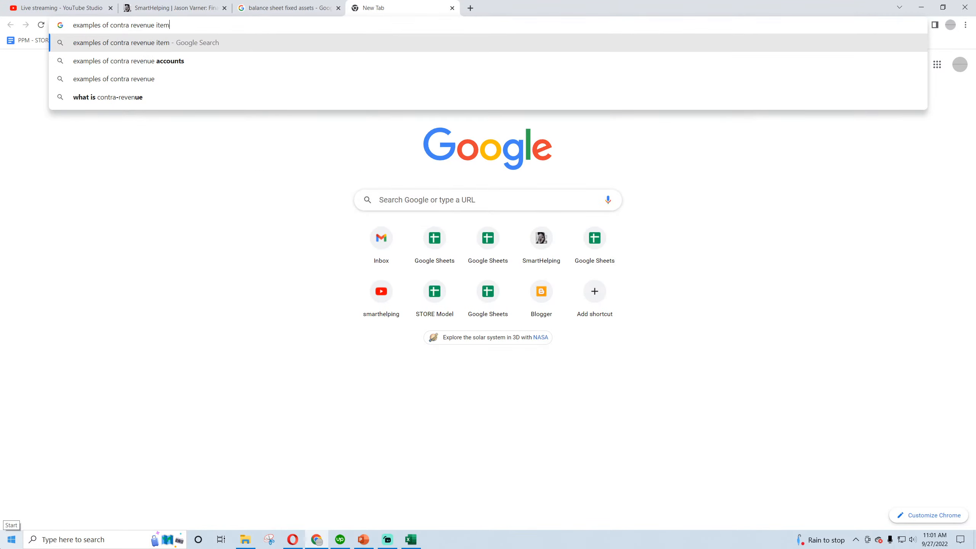
type("s")
key("Return")
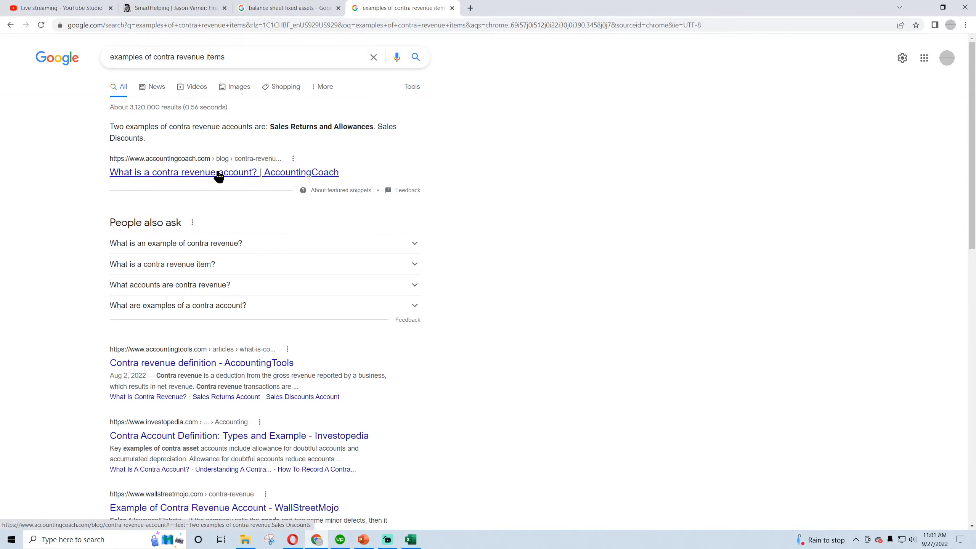
left_click(198, 244)
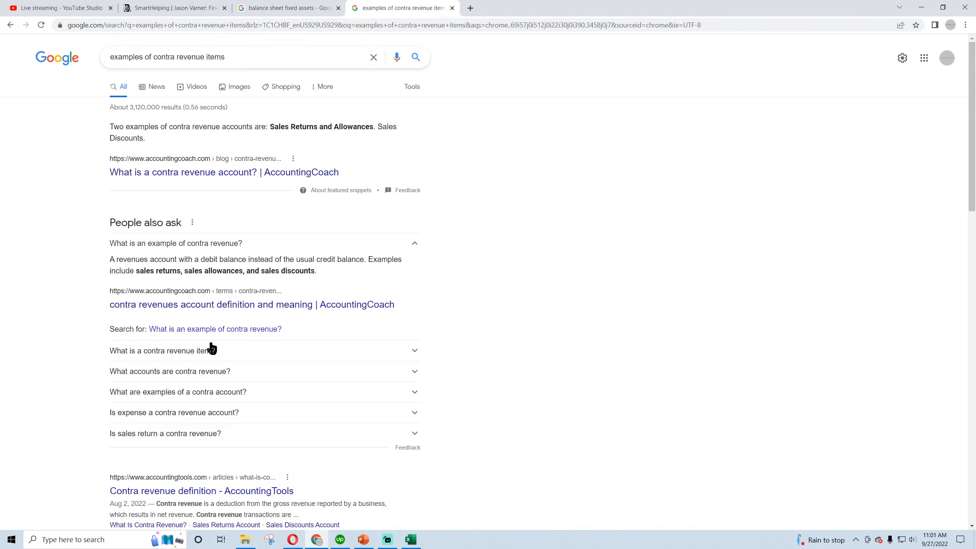
Read the answers to "What is a contra revenue item?" and "What accounts are contra revenue?" in the search results
left_click(227, 359)
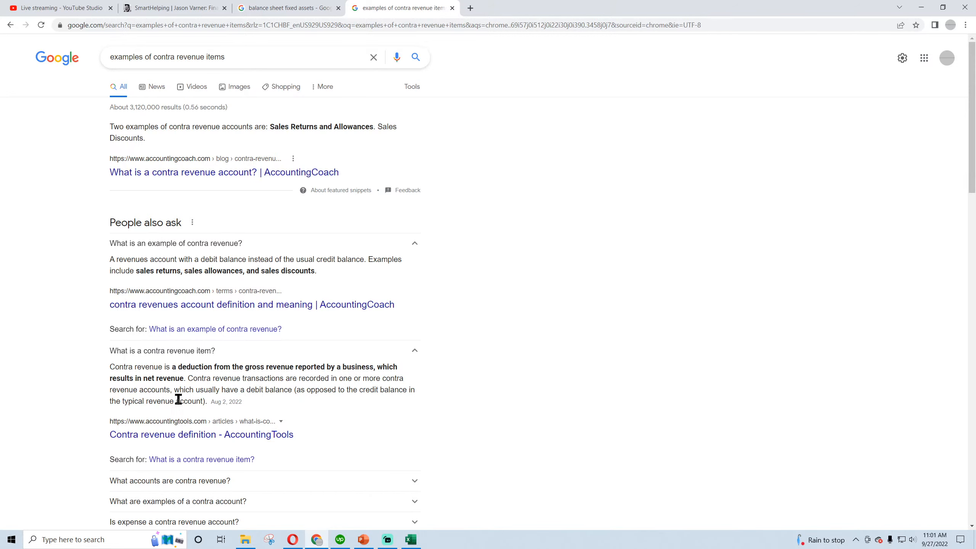
scroll(210, 396, "down", 5)
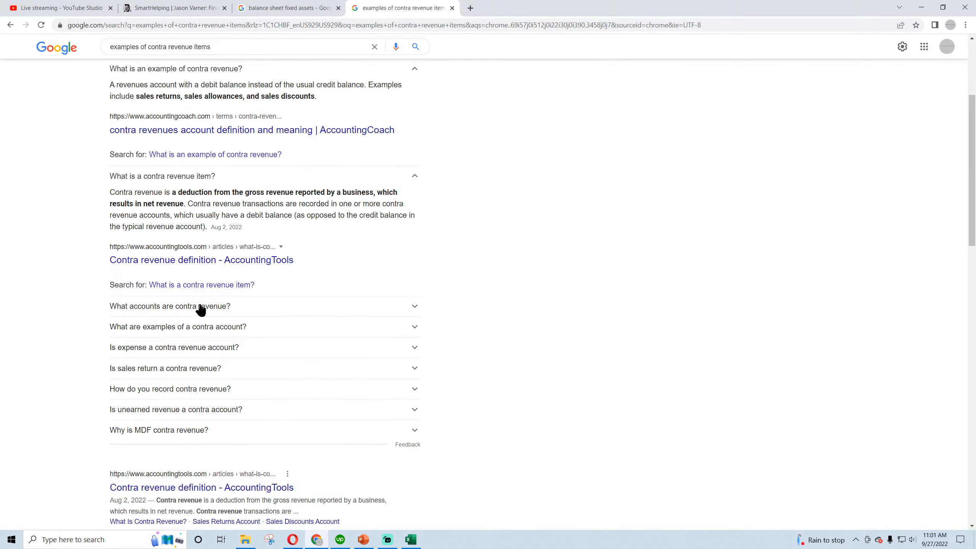
left_click(208, 308)
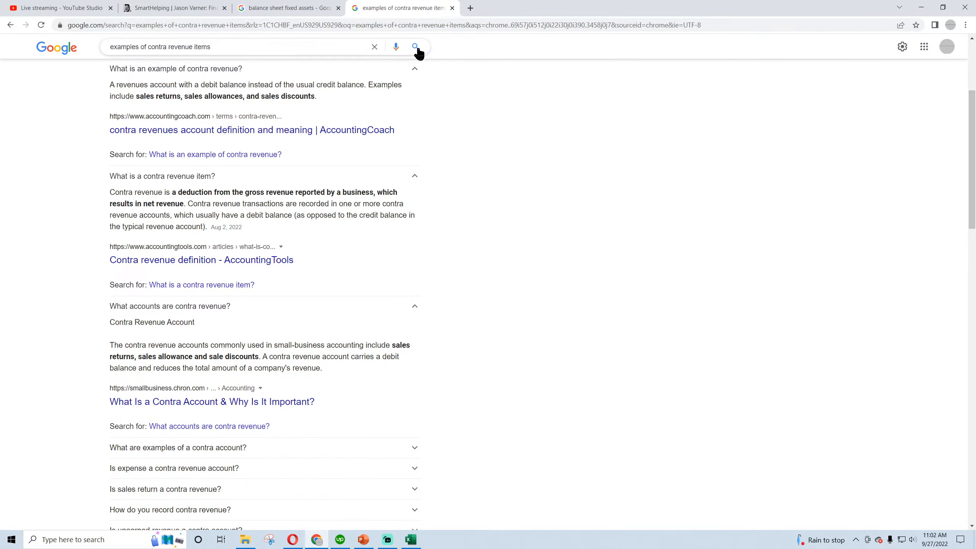
Switch to the Excel workbook, rename the B13 line of the Income Statement to Refunds/Receipts/Discounts, and save
left_click(411, 539)
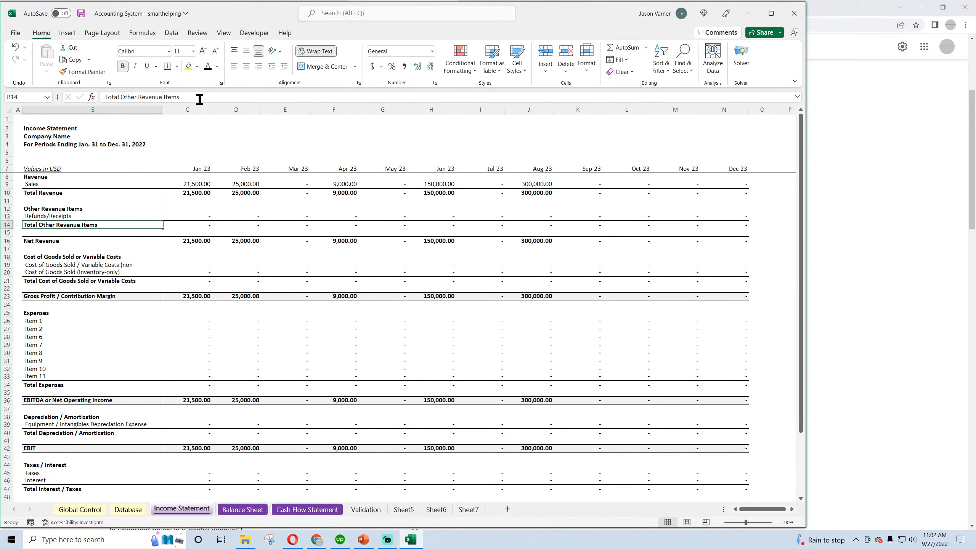
left_click(60, 216)
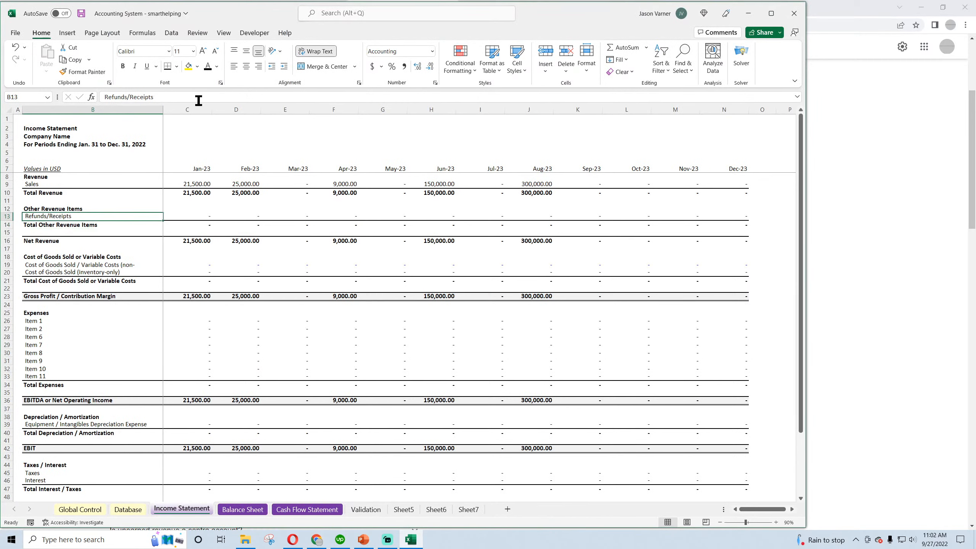
left_click(196, 97)
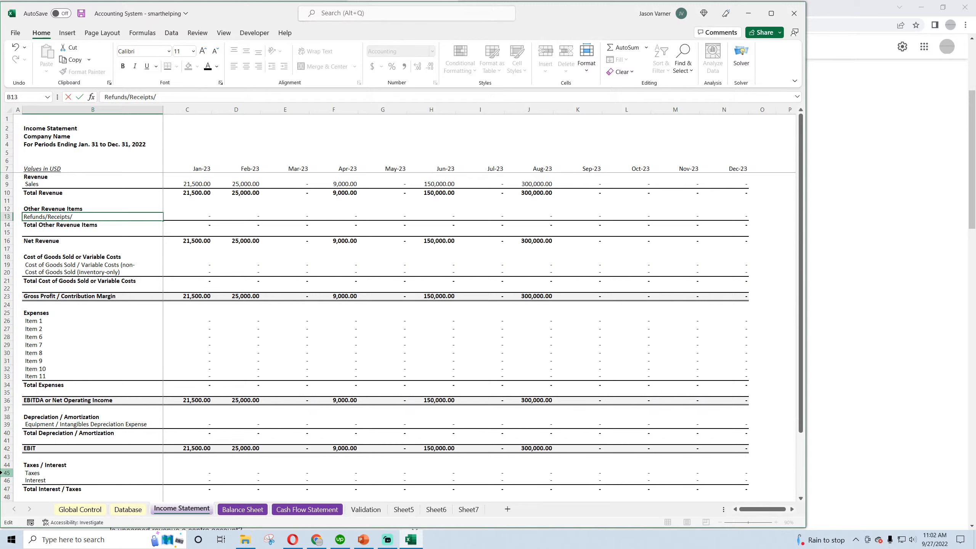
type("/Discounts")
key("Return")
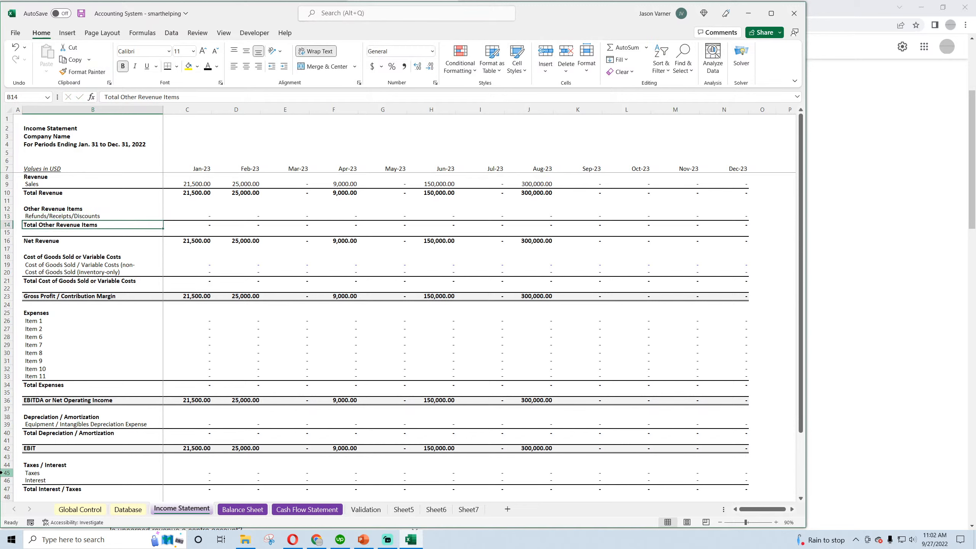
left_click(81, 14)
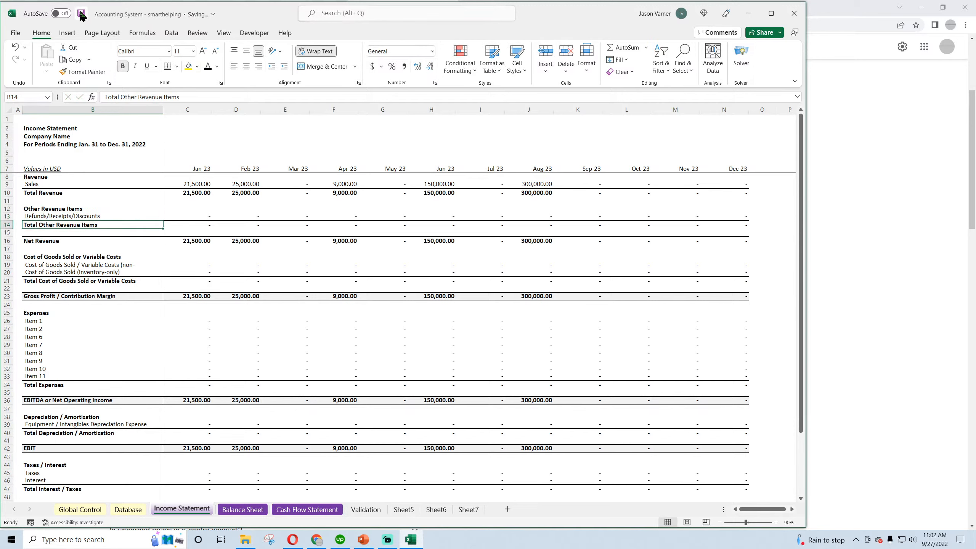
Copy the first SUMIFS (the "Sales" term) of the Jan-23 Sales formula in C9 into C13 as a negative formula starting with =-
left_click(187, 183)
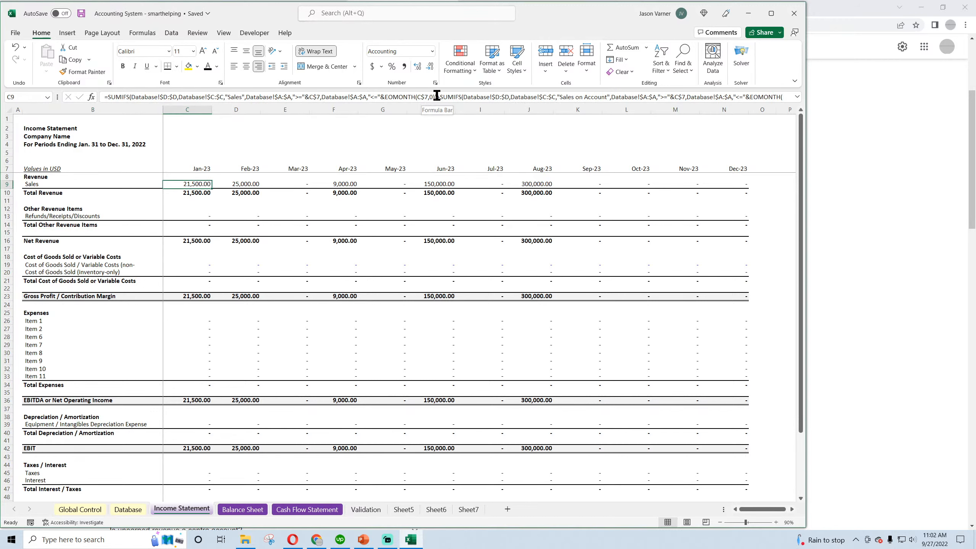
left_click_drag(436, 95, 108, 97)
right_click(116, 98)
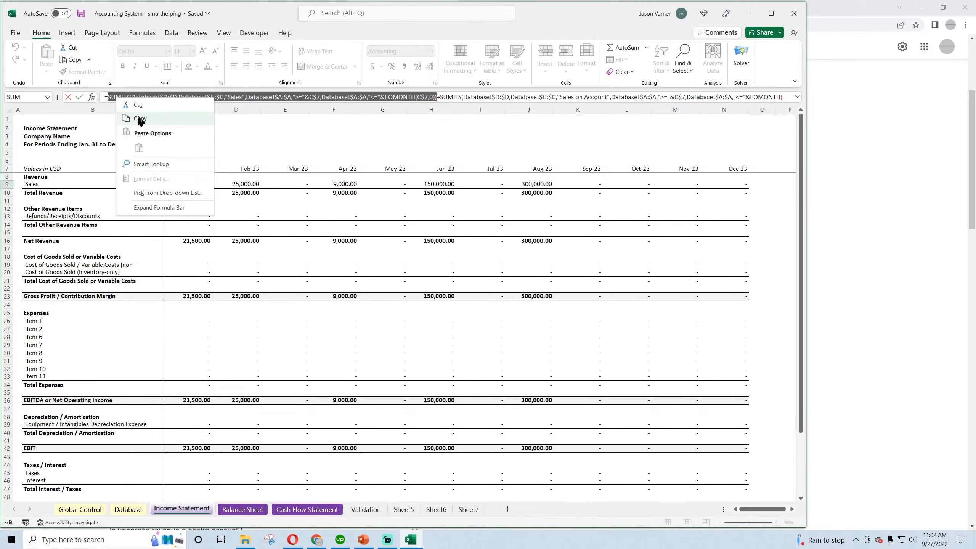
left_click(140, 119)
key("Escape")
left_click(192, 216)
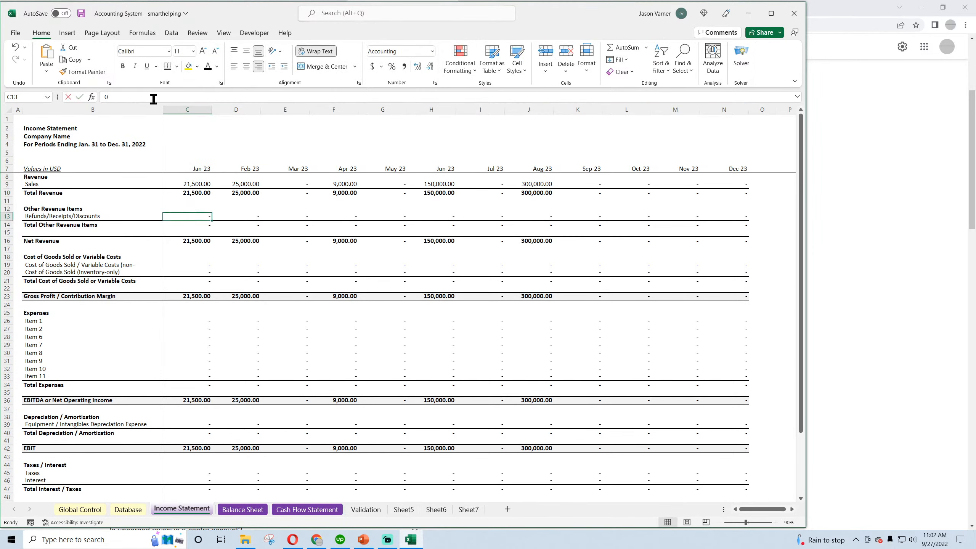
left_click_drag(153, 100, 95, 101)
key("ctrl+v")
left_click(105, 97)
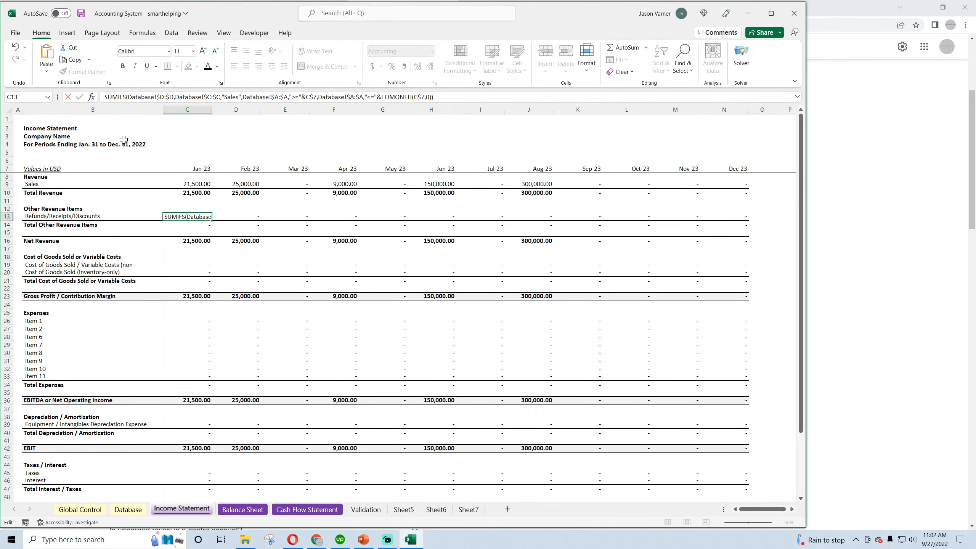
type("=")
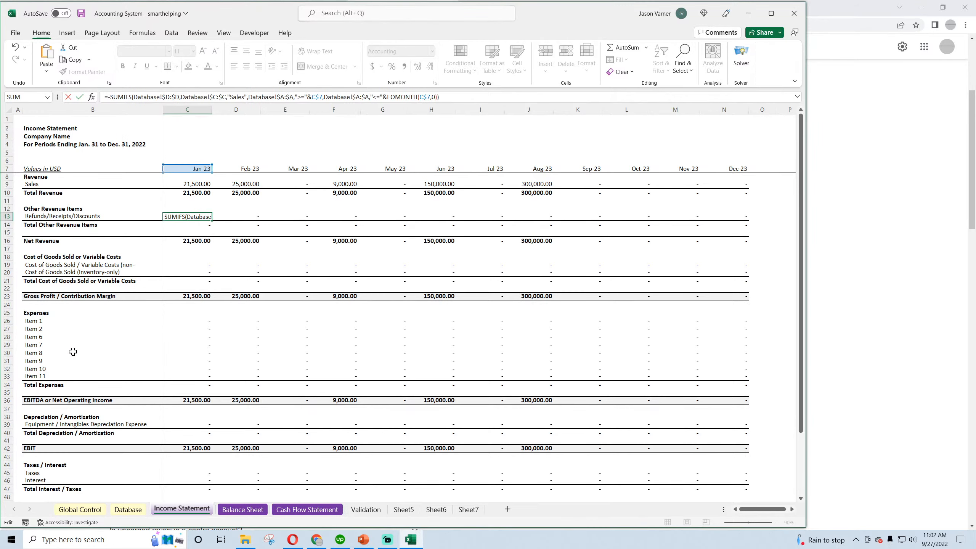
type("-")
Replace the "Sales" criterion in the C13 SUMIFS formula with "Contra Revenue"
left_click(244, 97)
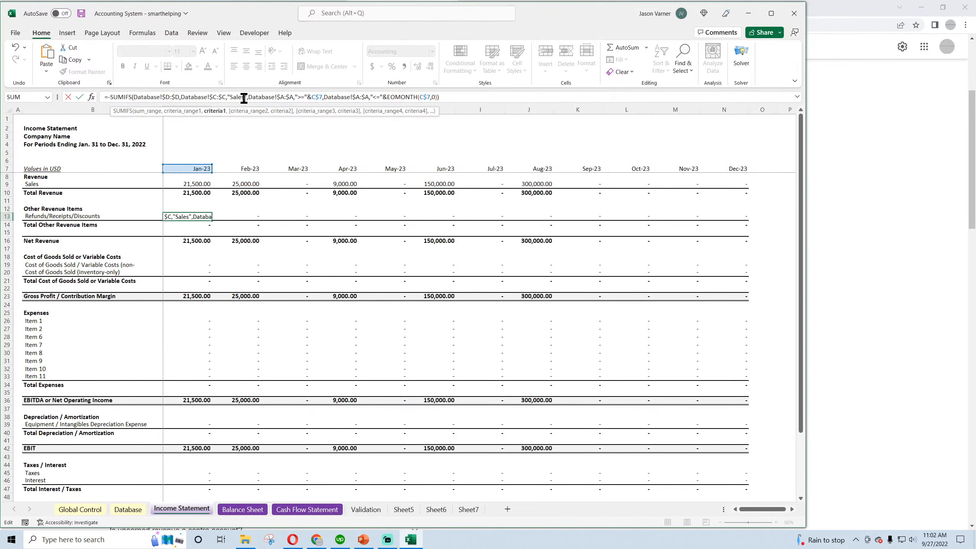
key("BackSpace")
key("BackSpace")
key("BackSpace")
key("BackSpace")
key("BackSpace")
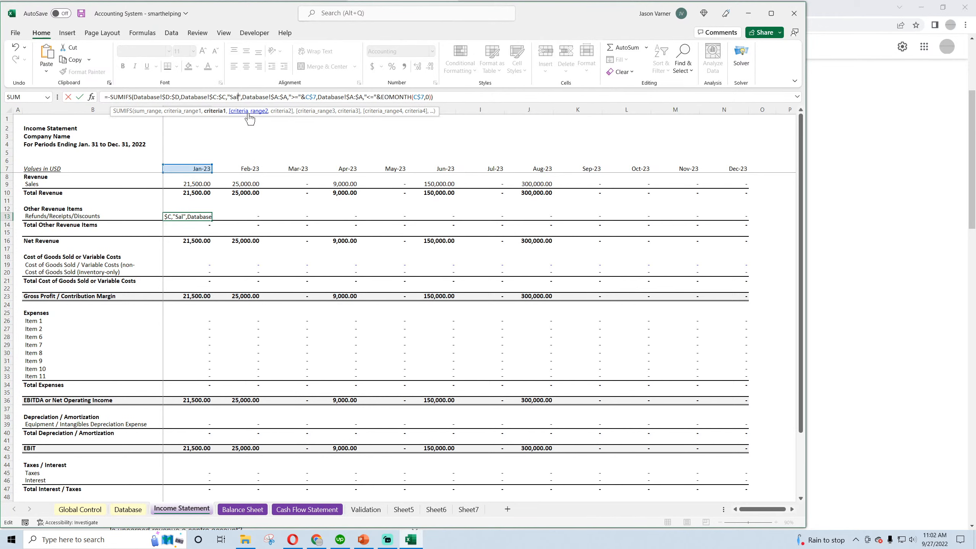
type("Contra Revenue")
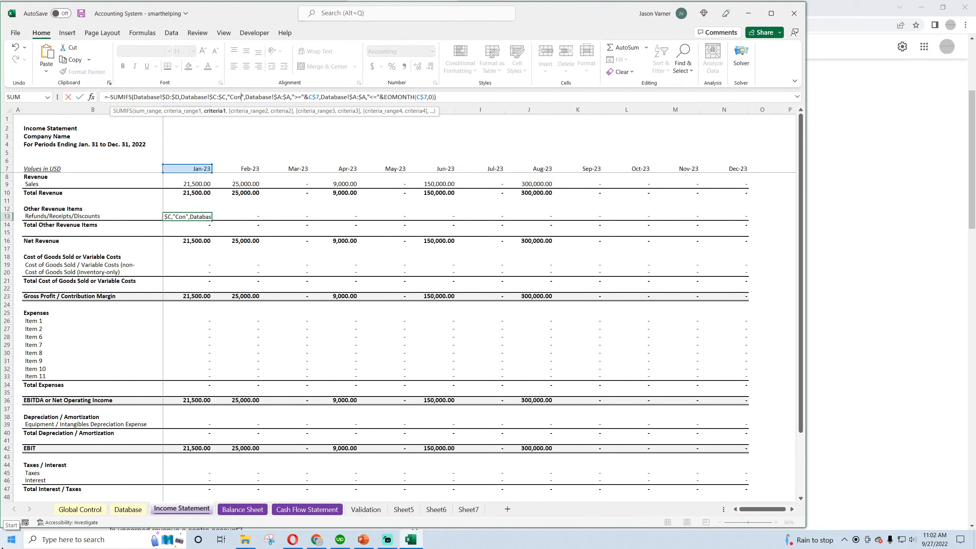
key("Return")
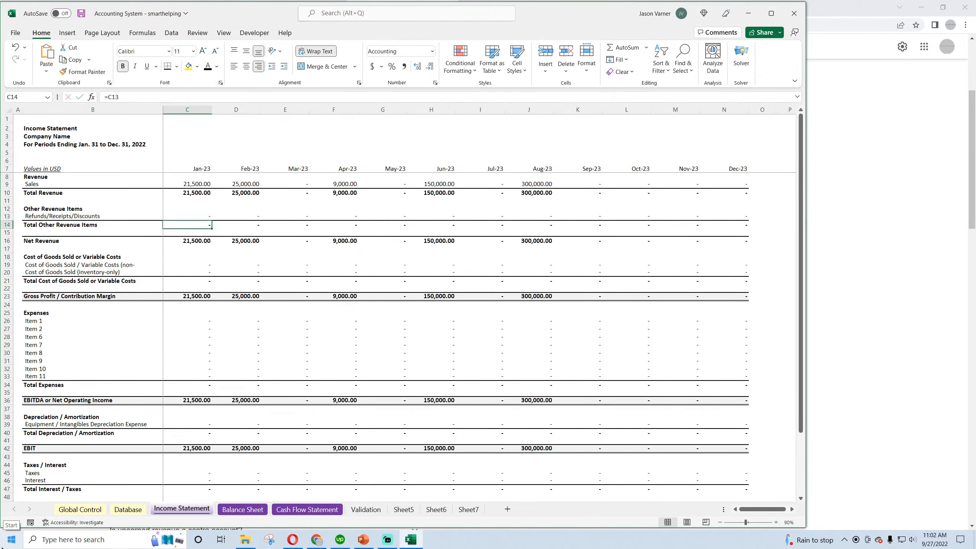
Review the category entries in column C of the Database sheet down to row 12 and save the workbook
left_click(119, 510)
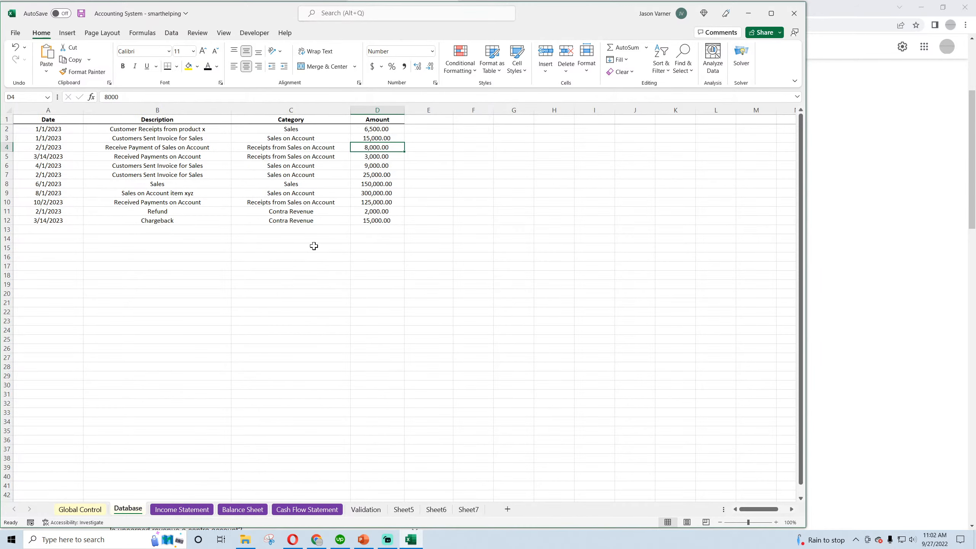
left_click(307, 218)
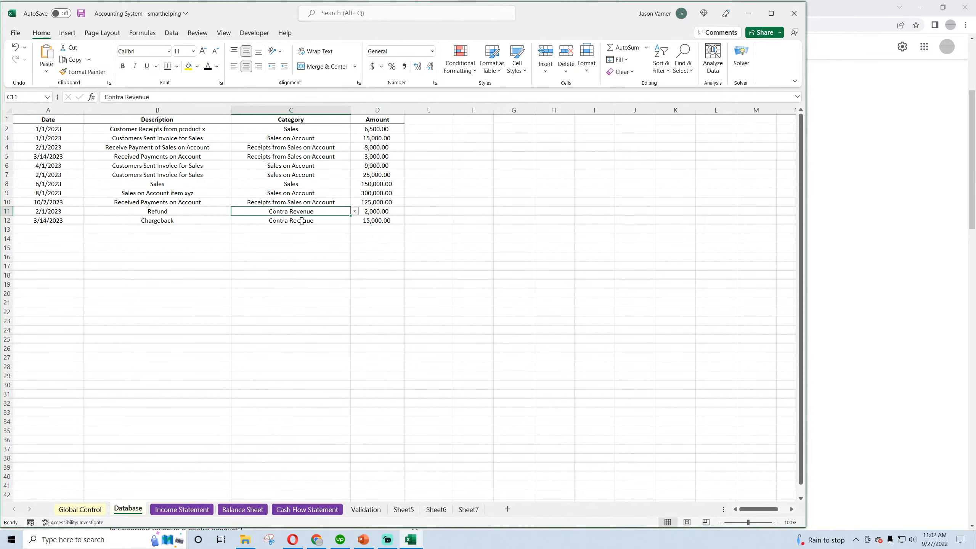
left_click(287, 121)
left_click(290, 129)
left_click(293, 138)
left_click(292, 148)
left_click(291, 167)
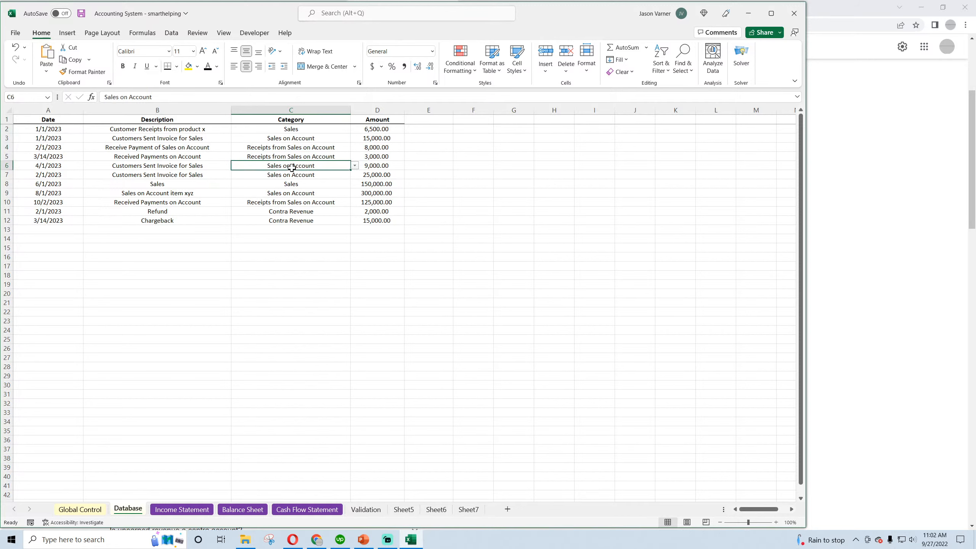
left_click(291, 184)
left_click(291, 202)
left_click(291, 220)
left_click(82, 14)
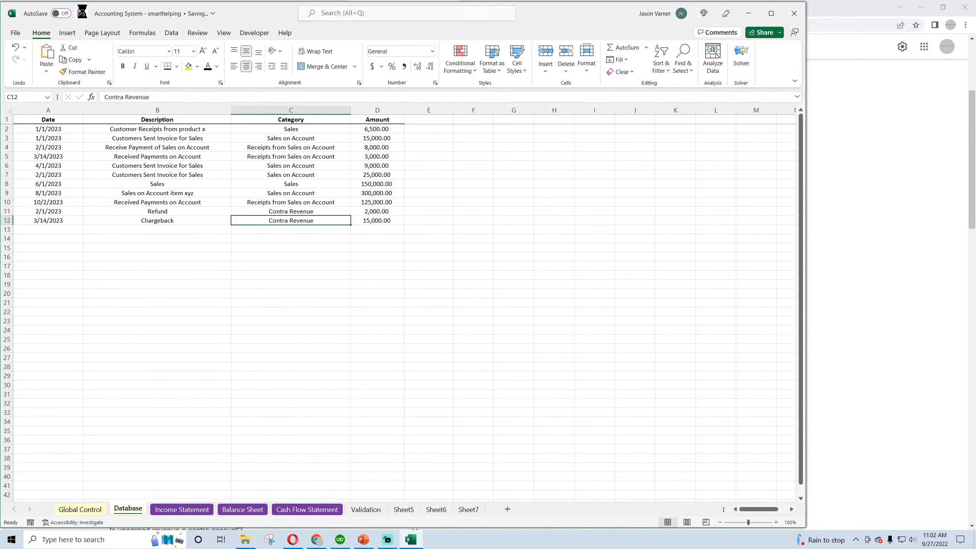
Fill the Refunds/Receipts/Discounts formula from C13 across to N13 on the Income Statement and save the workbook
left_click(191, 510)
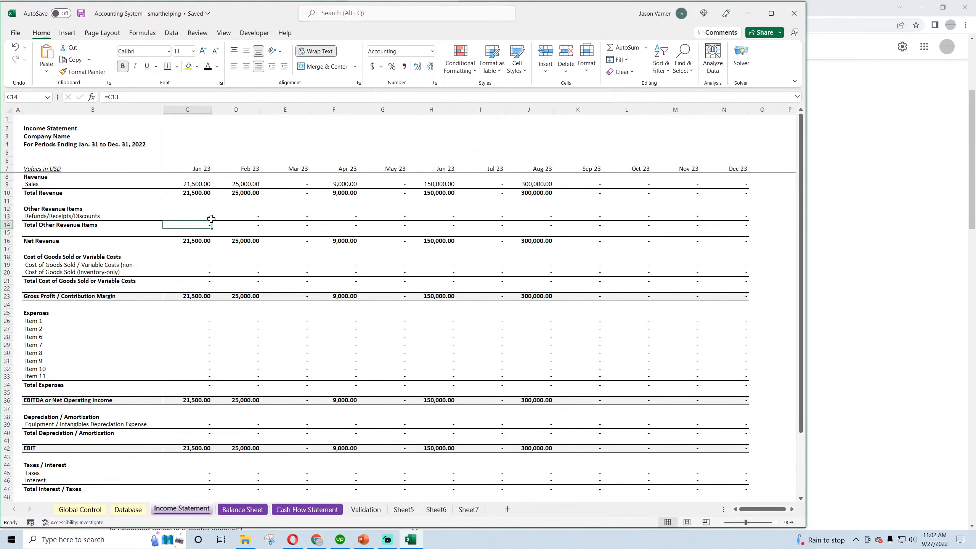
left_click(199, 218)
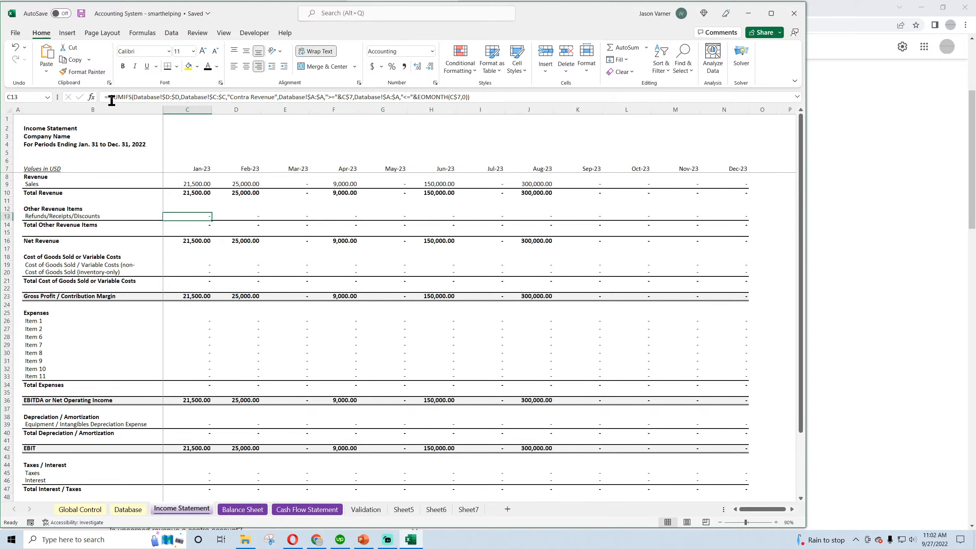
left_click_drag(211, 220, 760, 227)
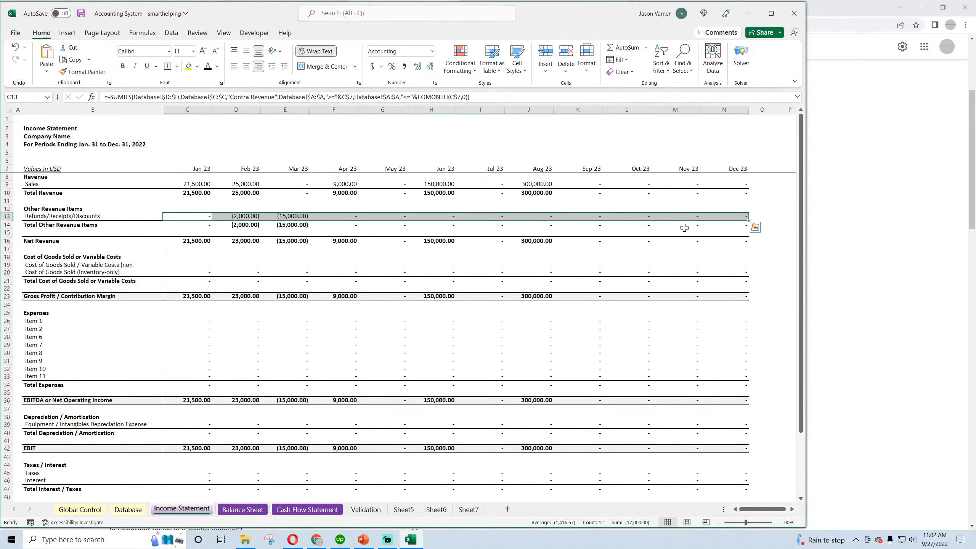
left_click(82, 14)
Check the Feb-23 Net Revenue formula in D16 of the Income Statement and save the workbook
left_click(270, 264)
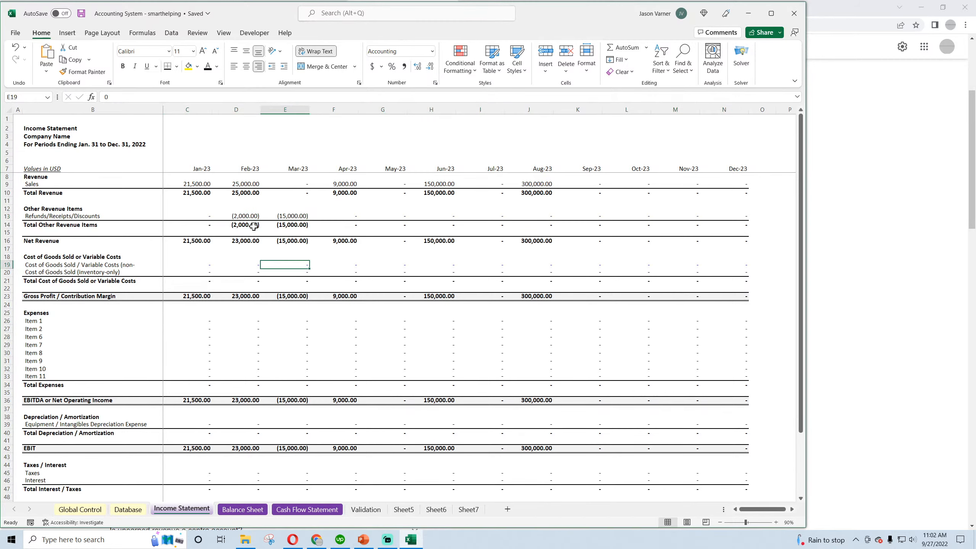
double_click(247, 243)
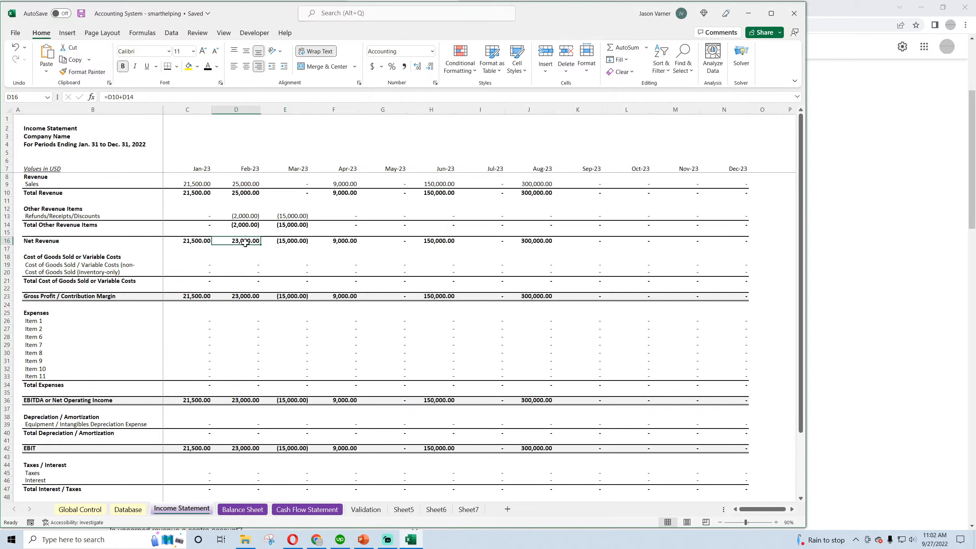
key("Return")
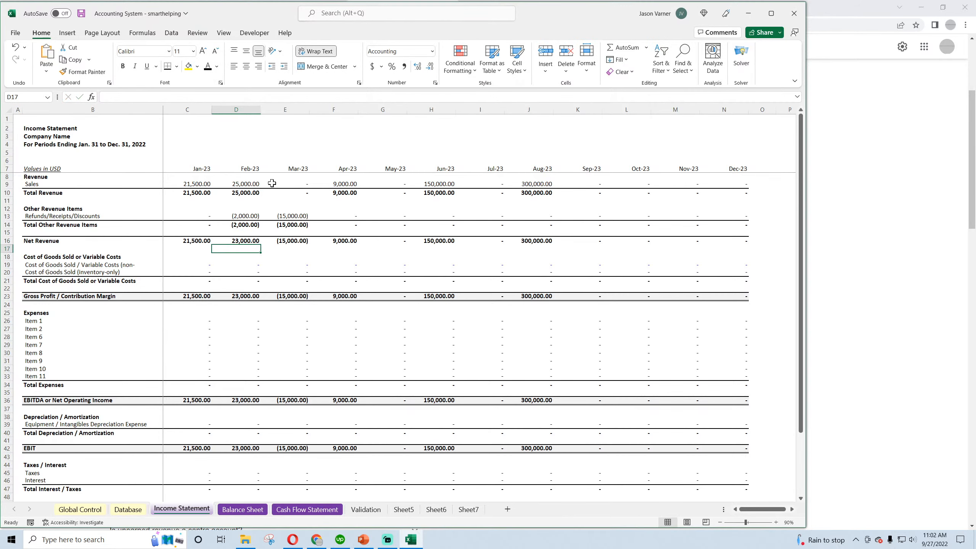
left_click(81, 13)
Check the Balance Sheet and Cash Flow Statement, and inspect the Feb-23 refunds and Net Income formulas on the Income Statement
left_click(252, 513)
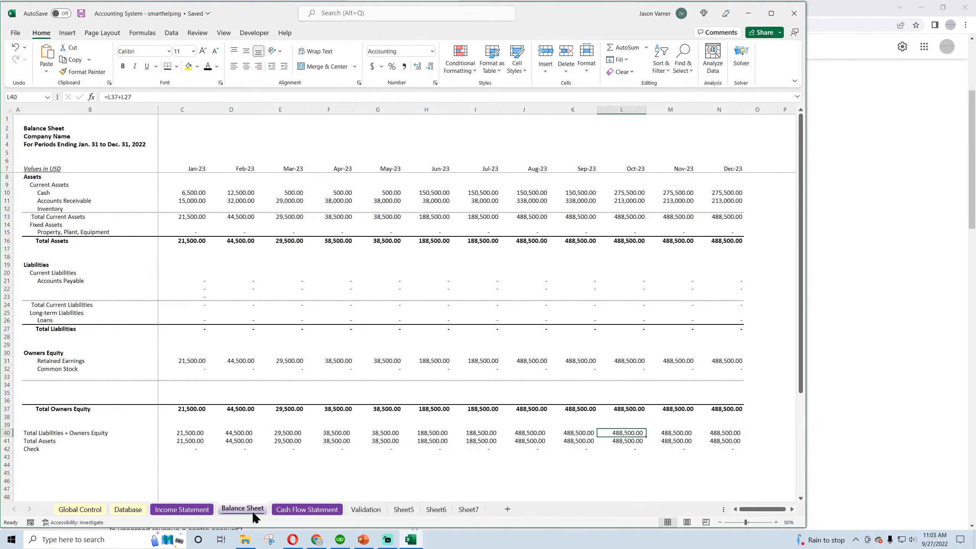
left_click(305, 511)
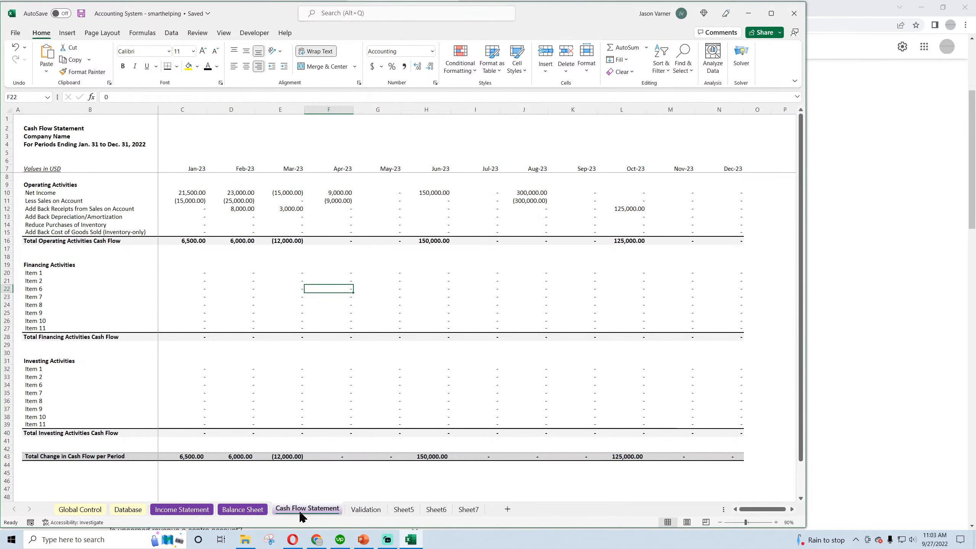
left_click(197, 512)
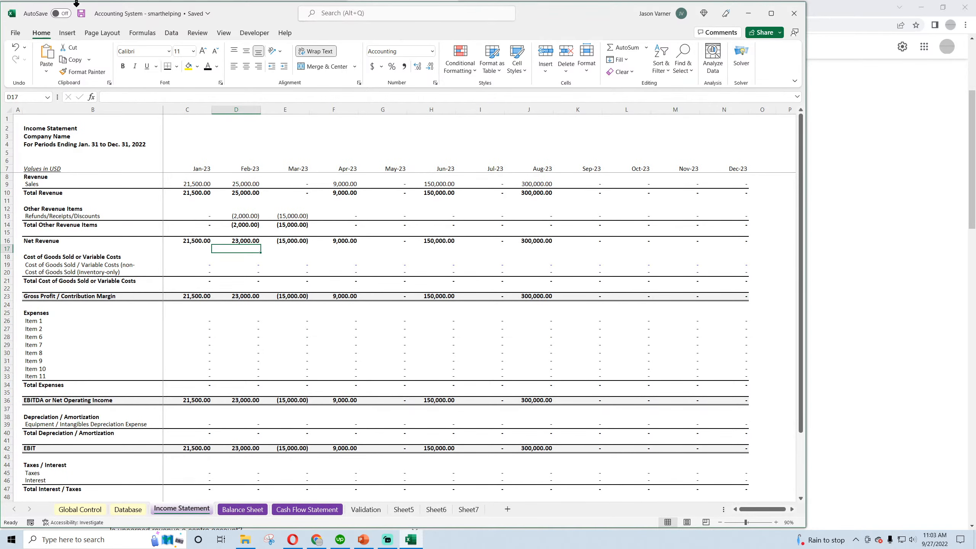
left_click(244, 216)
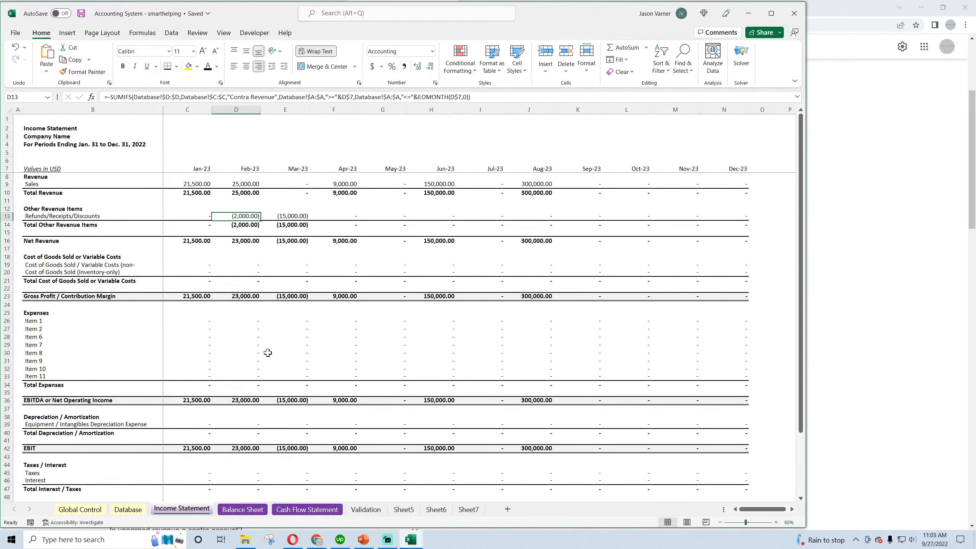
scroll(268, 353, "down", 4)
left_click(247, 459)
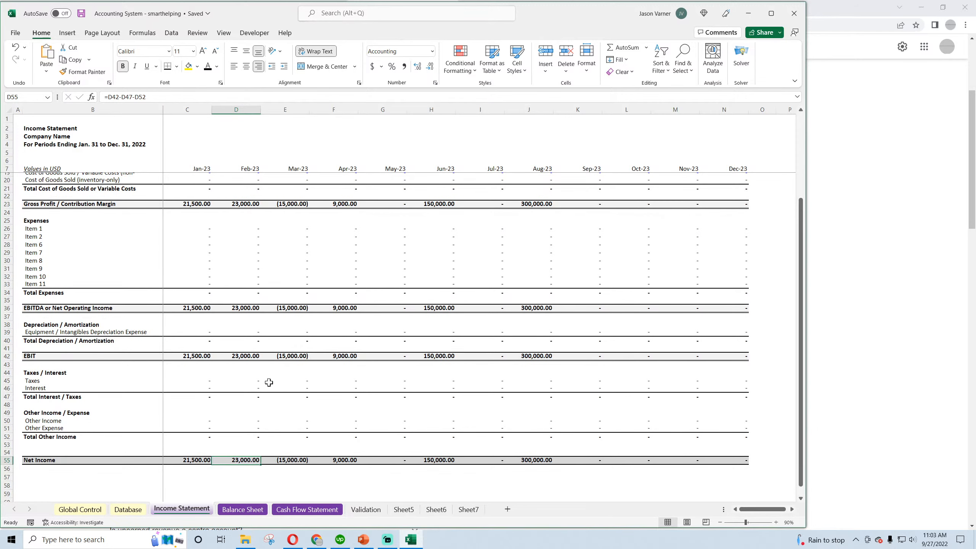
Review the Total Operating Activities Cash Flow and Net Income rows of the Cash Flow Statement
left_click(243, 509)
left_click(309, 510)
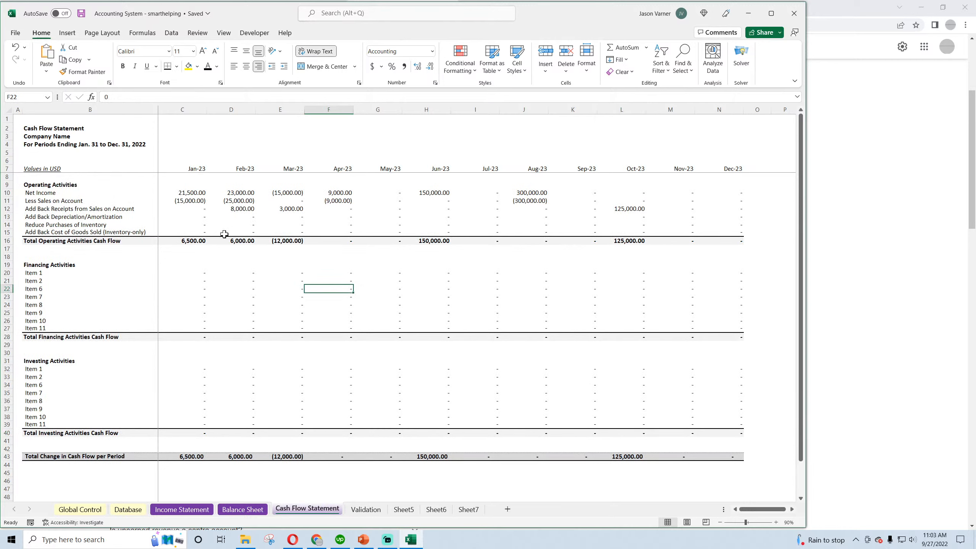
left_click_drag(189, 241, 378, 246)
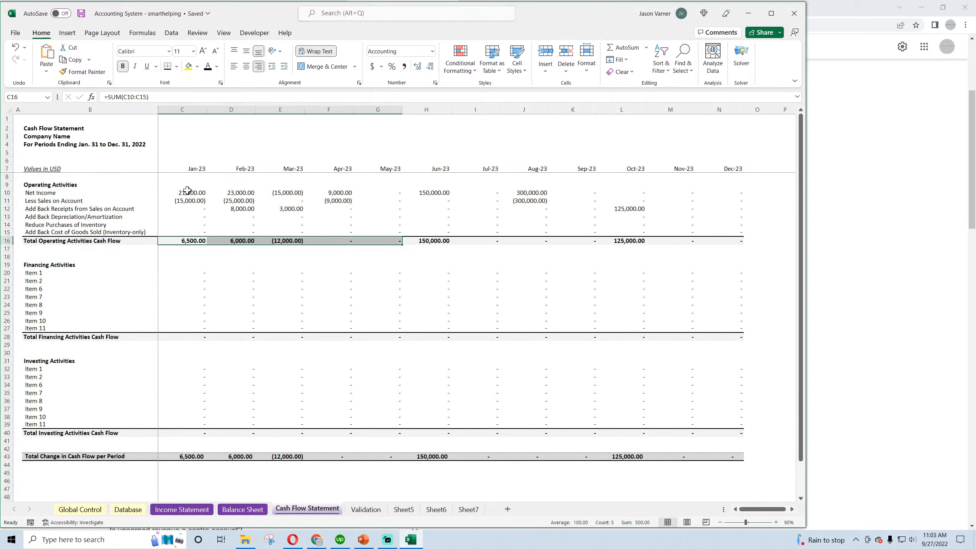
left_click_drag(188, 192, 710, 195)
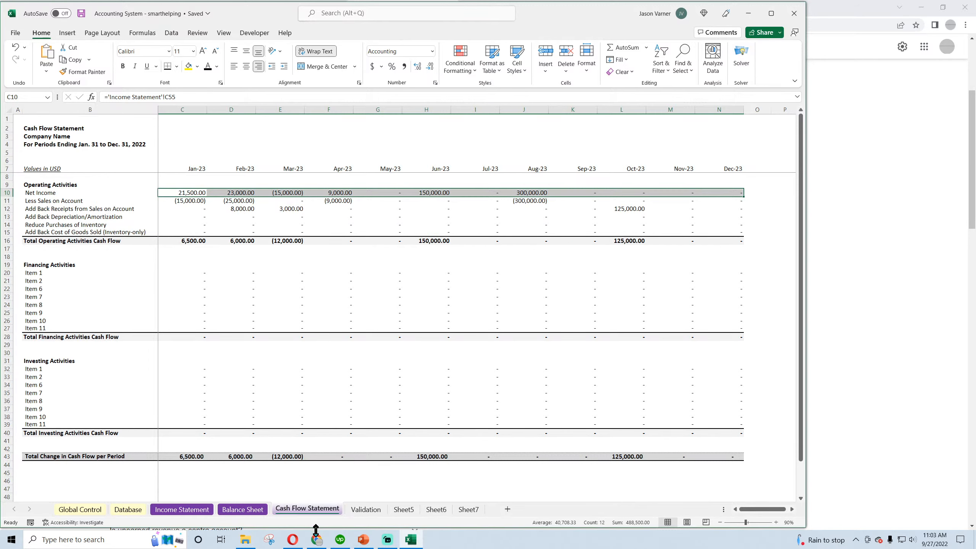
Inspect the Mar-23 Cash and Accounts Receivable, Apr-23 Retained Earnings and Jun-23 Cash formulas on the Balance Sheet
left_click(242, 509)
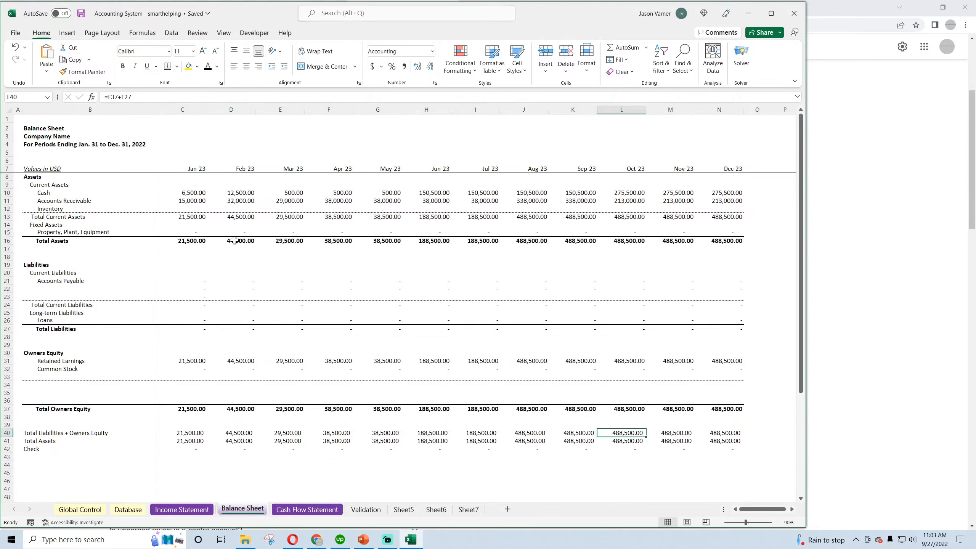
left_click(293, 192)
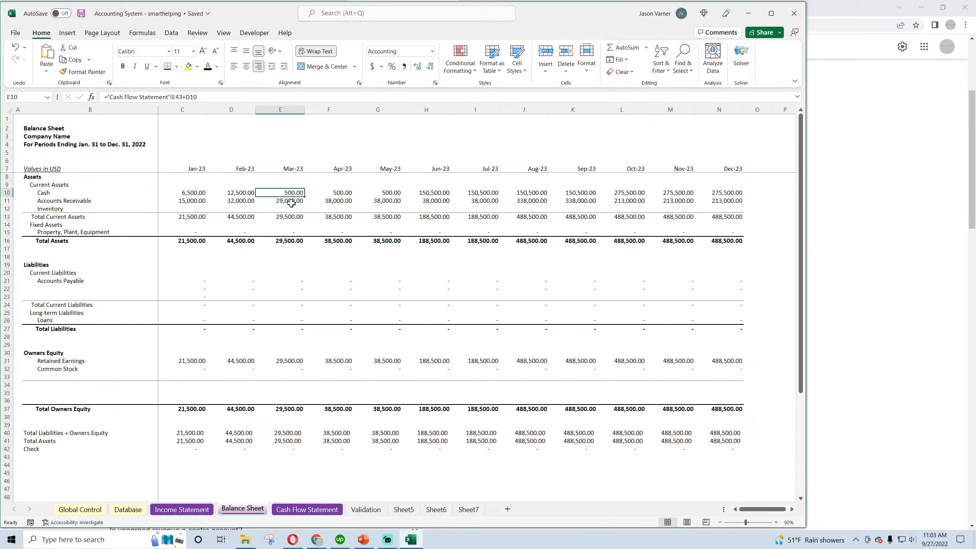
left_click(291, 202)
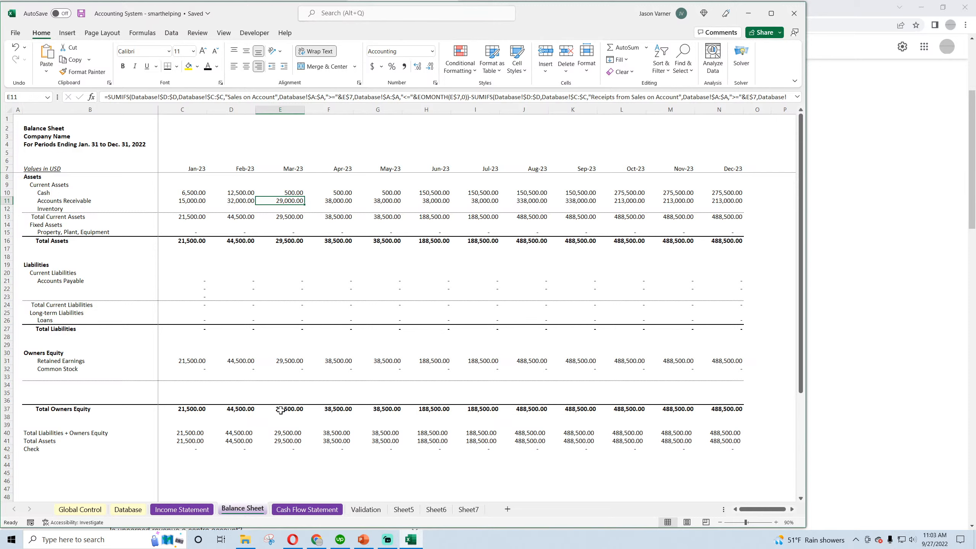
left_click(333, 360)
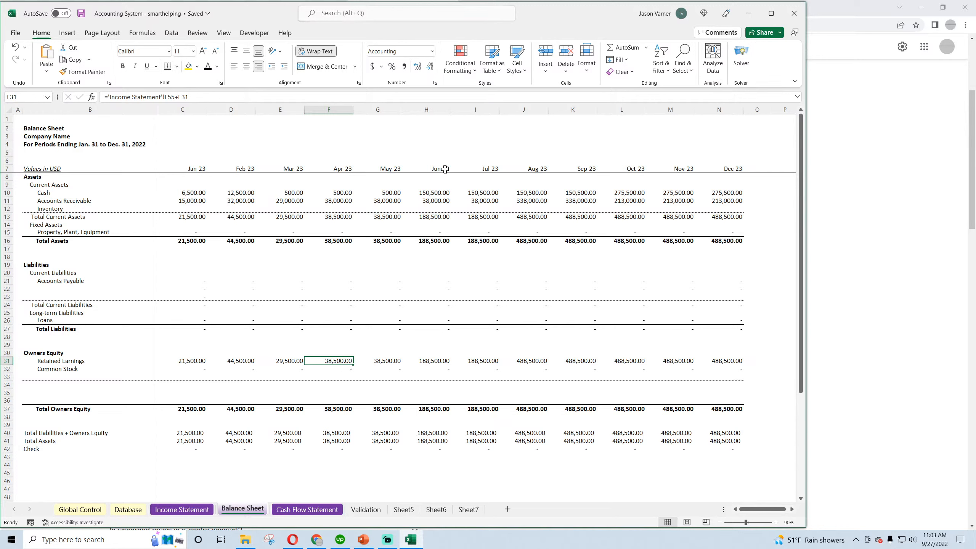
left_click(438, 194)
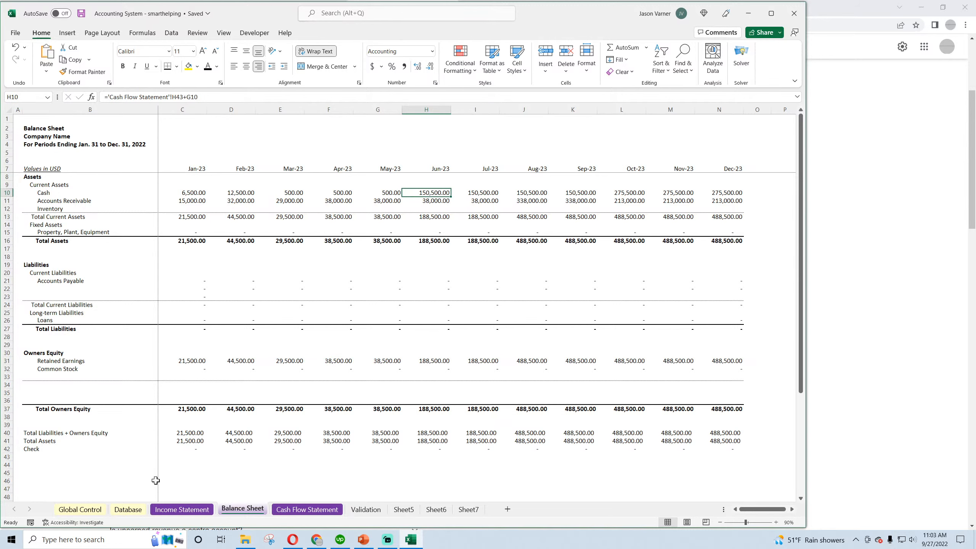
Set the date of the Chargeback entry in the Database to 6/14/2023
left_click(134, 510)
left_click(57, 221)
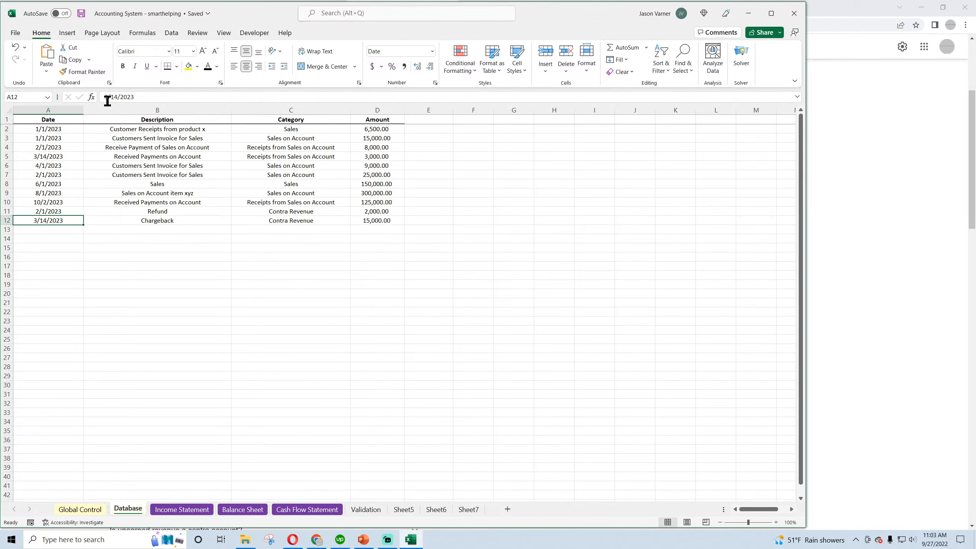
left_click_drag(108, 101, 94, 98)
type("6")
key("Return")
Set the amount of the Chargeback entry in D12 of the Database to 45,000
key("Right")
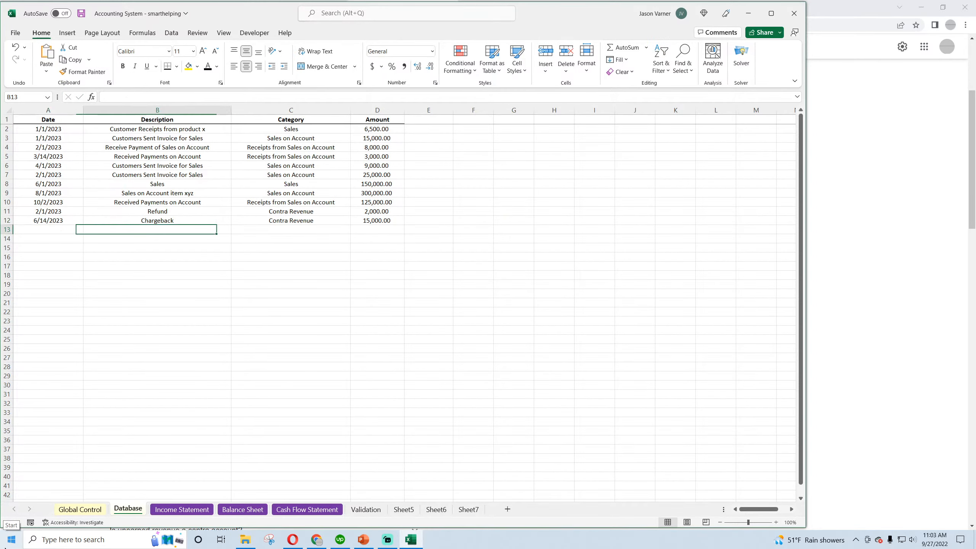
key("Right")
key("Right")
key("Up")
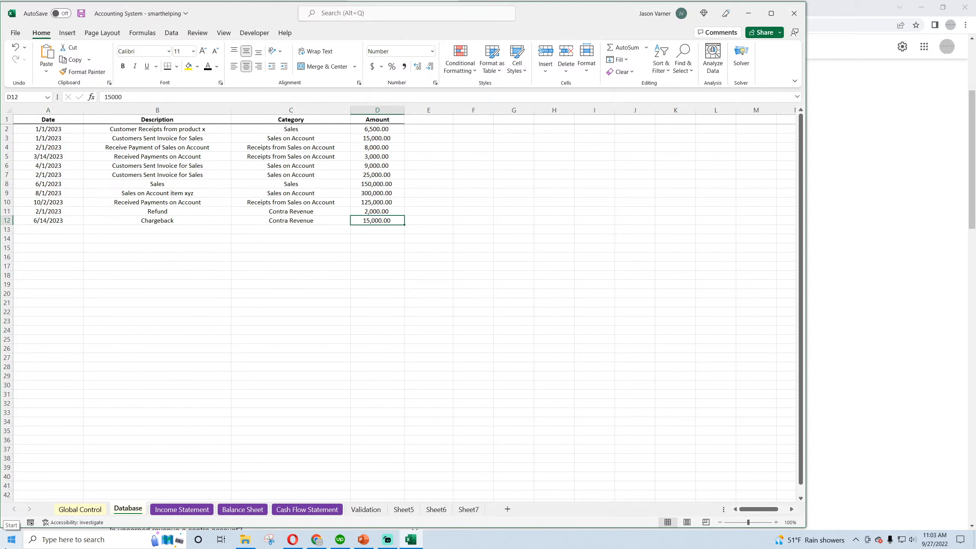
type("45000")
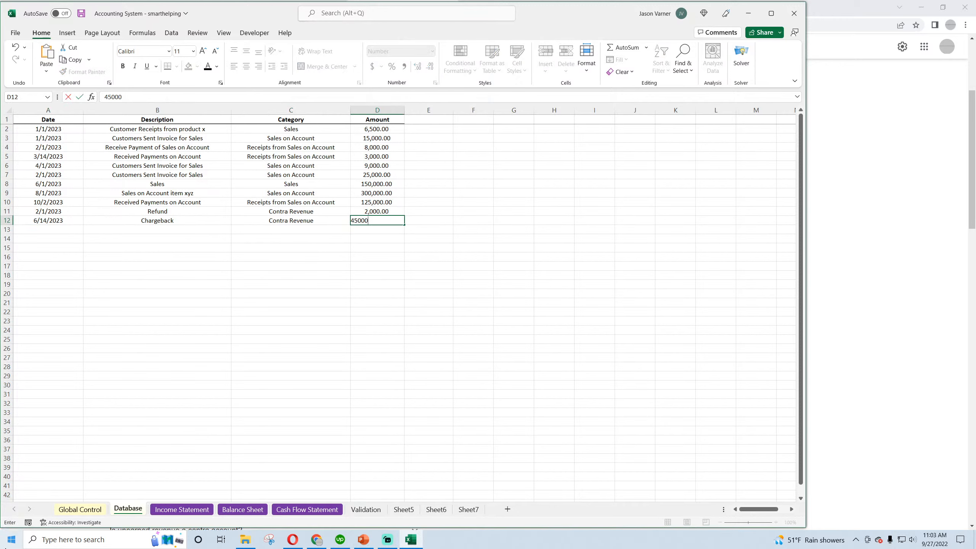
key("Return")
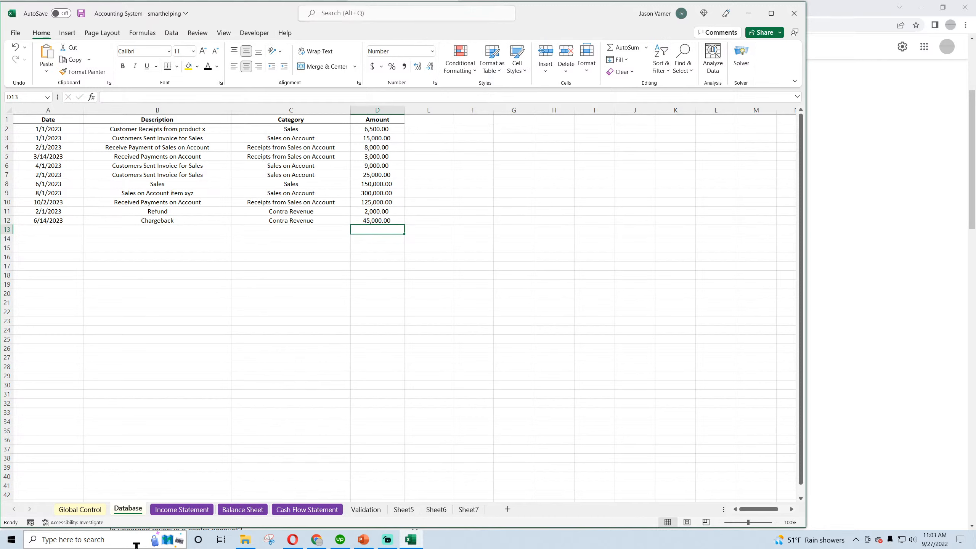
Inspect the Jun-23 Sales and Refunds/Receipts/Discounts formulas on the Income Statement and follow the column down to Net Income
left_click(194, 509)
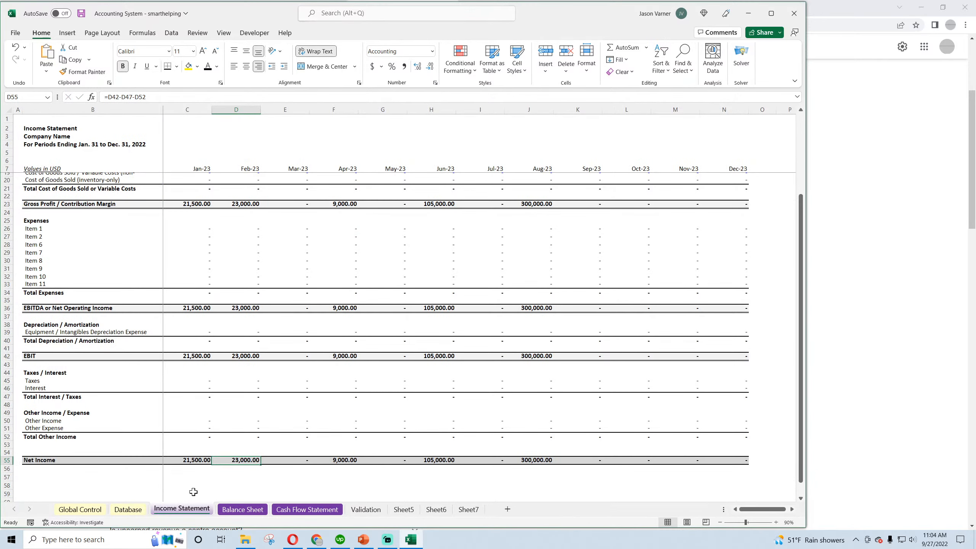
scroll(340, 419, "up", 4)
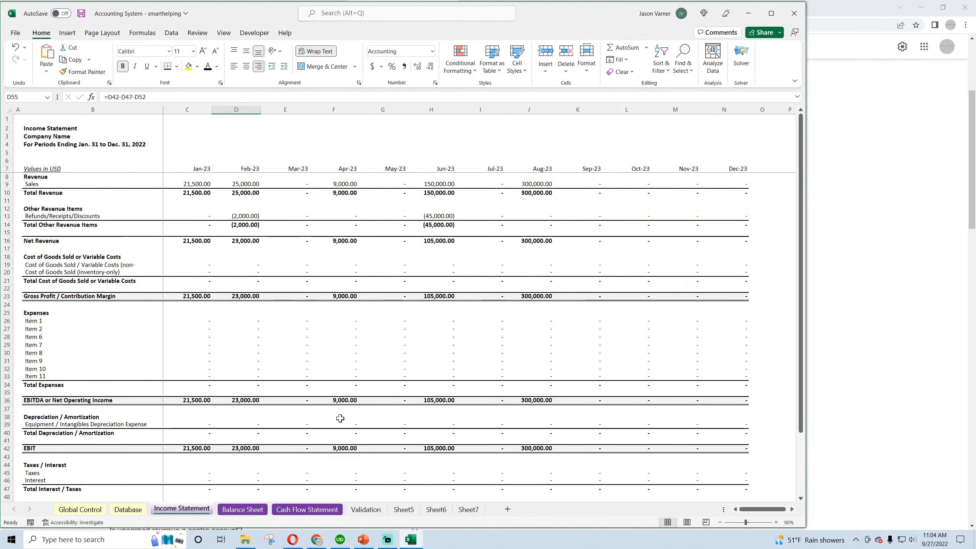
left_click(441, 185)
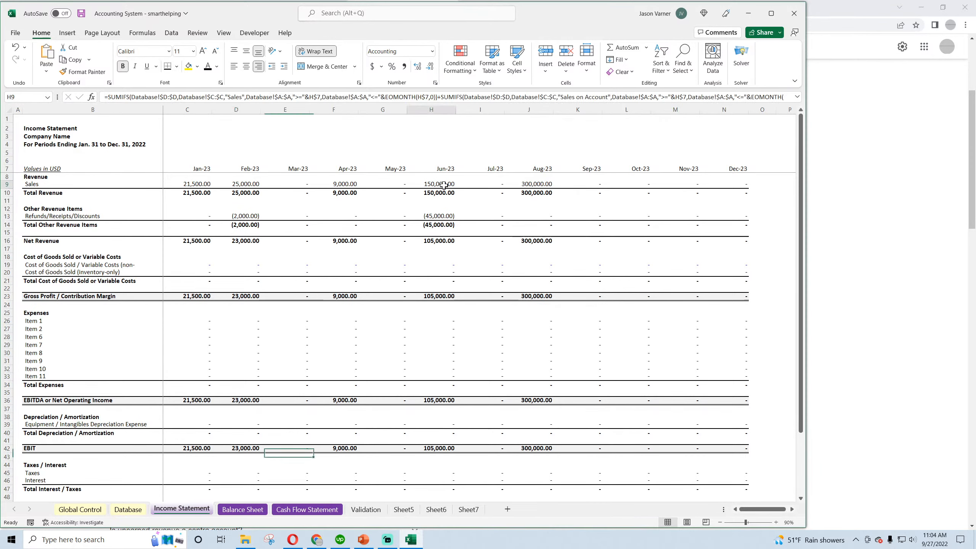
left_click(435, 216)
scroll(436, 269, "down", 8)
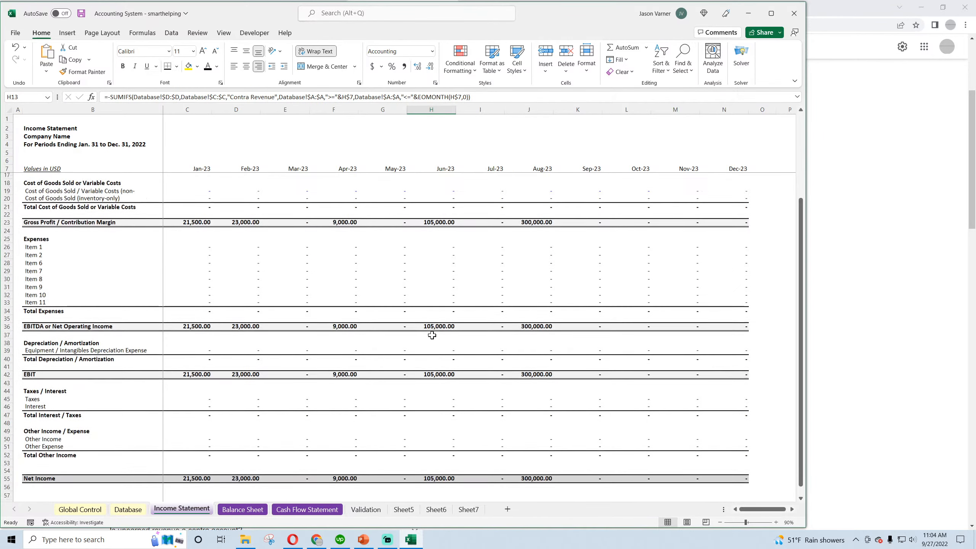
left_click(431, 368)
Check Jun-23 Net Income on the Cash Flow Statement and Jun-23 Retained Earnings and Accounts Receivable on the Balance Sheet, and save the workbook
left_click(242, 509)
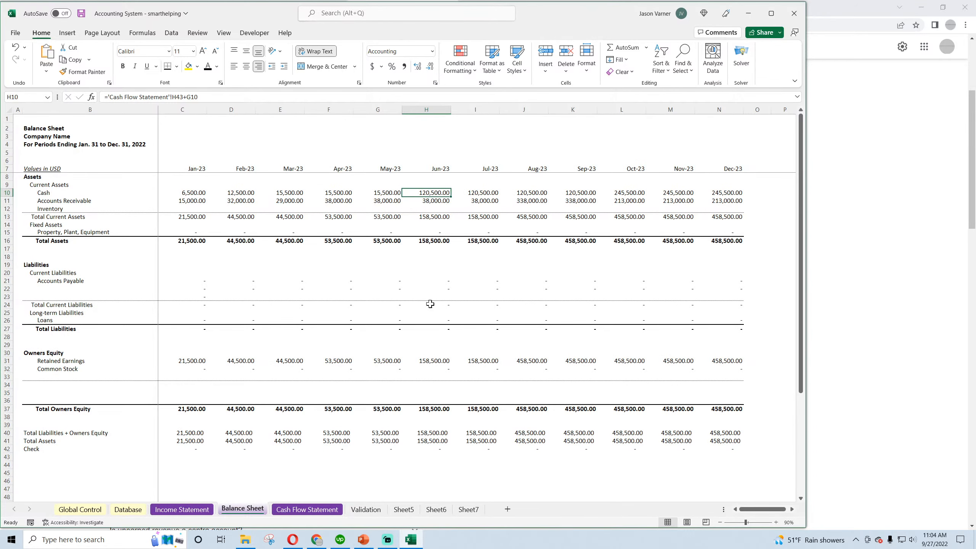
key("ctrl+Page_Down")
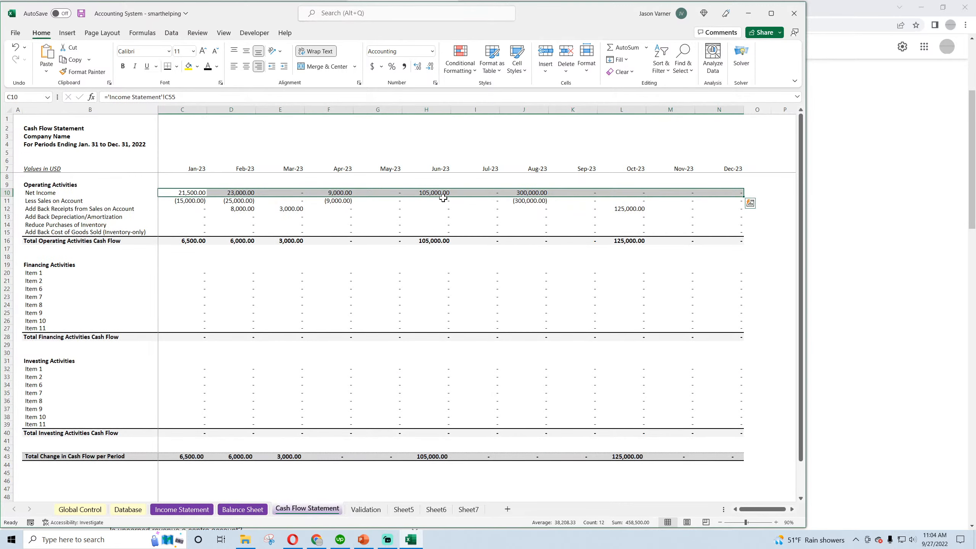
left_click(438, 193)
left_click(249, 508)
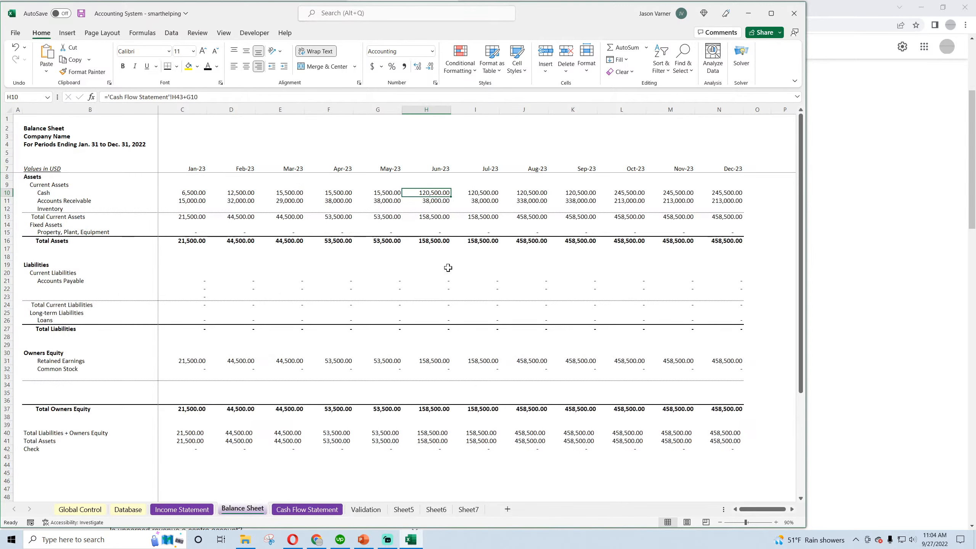
left_click(435, 360)
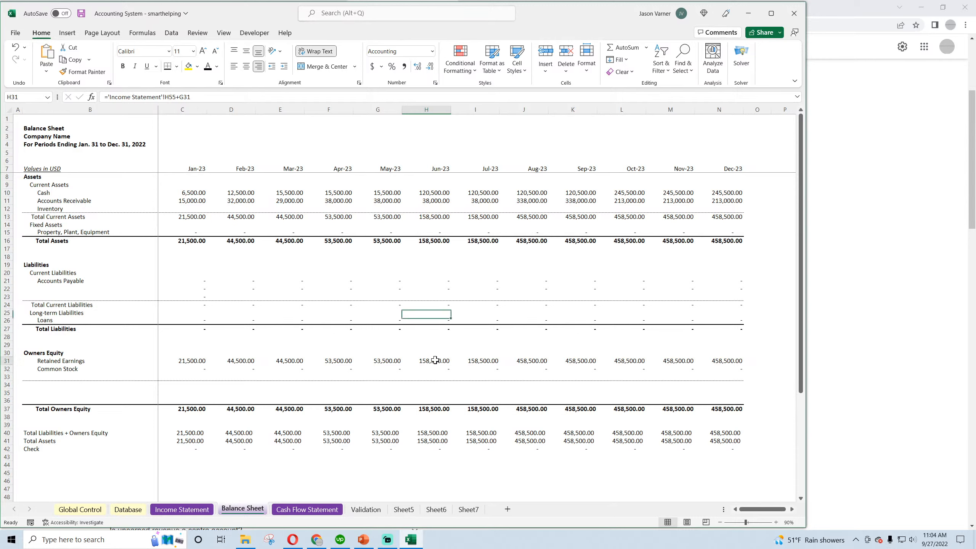
left_click(431, 201)
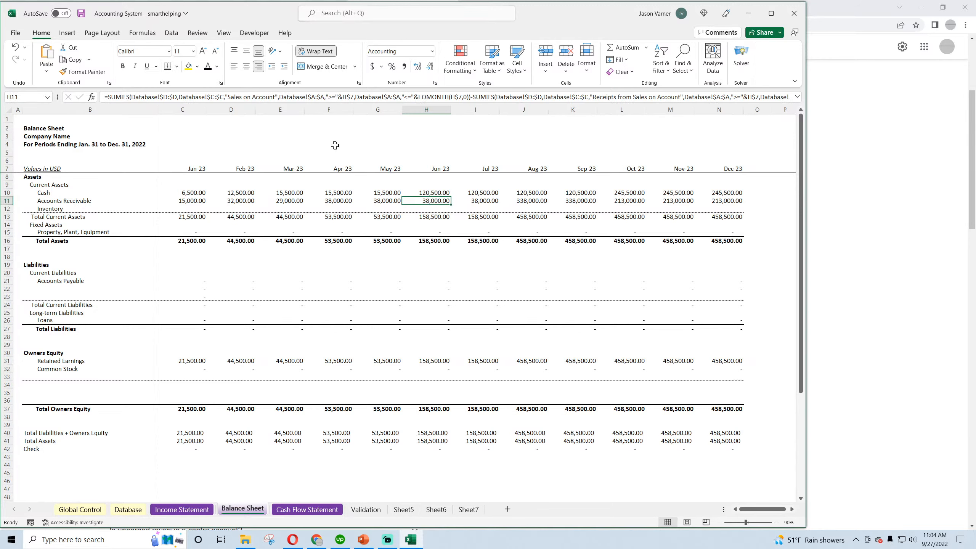
left_click(81, 13)
Rename the refunds label in B13 of the Income Statement as Refunds/Receipts/Discounts/Returns and save the workbook
left_click(308, 509)
left_click(129, 510)
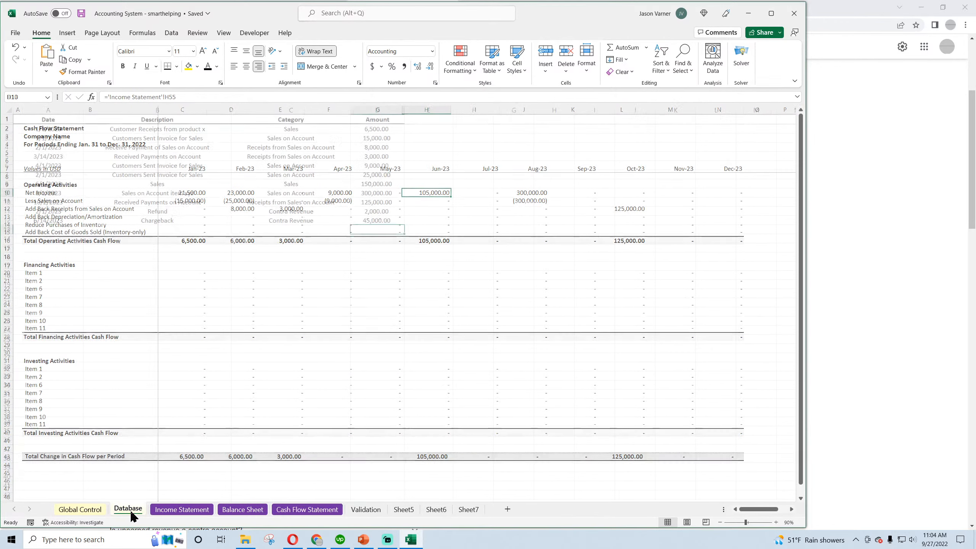
left_click(181, 509)
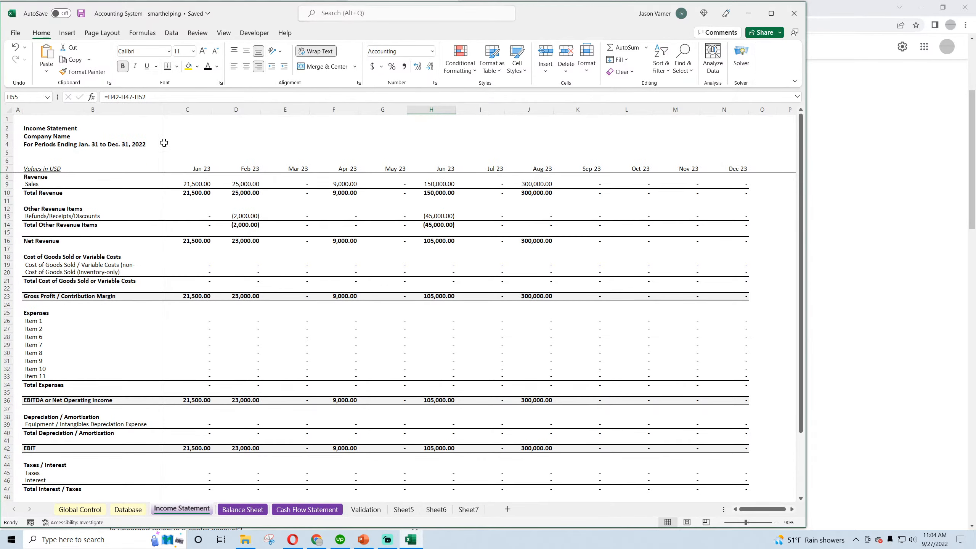
left_click(82, 14)
left_click(58, 216)
left_click(188, 97)
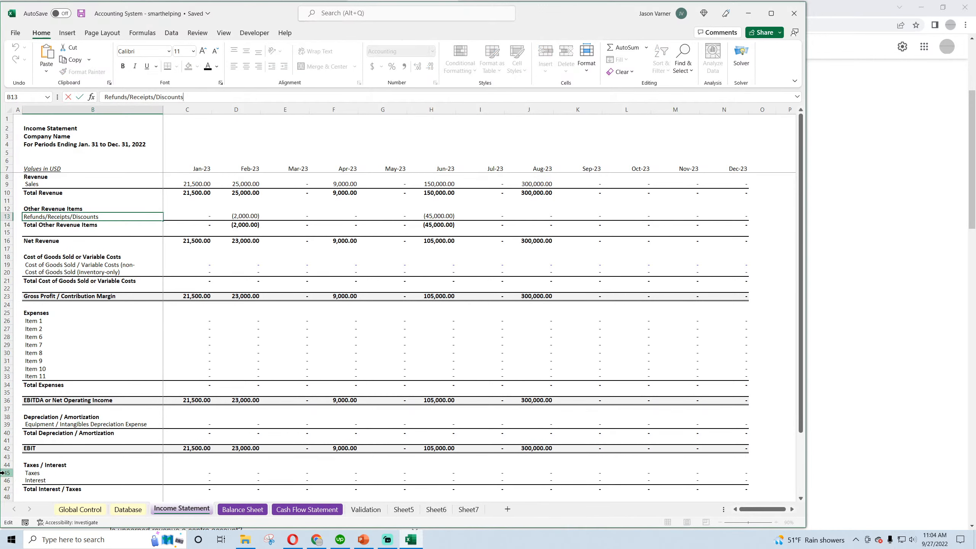
type("/Returns")
key("Return")
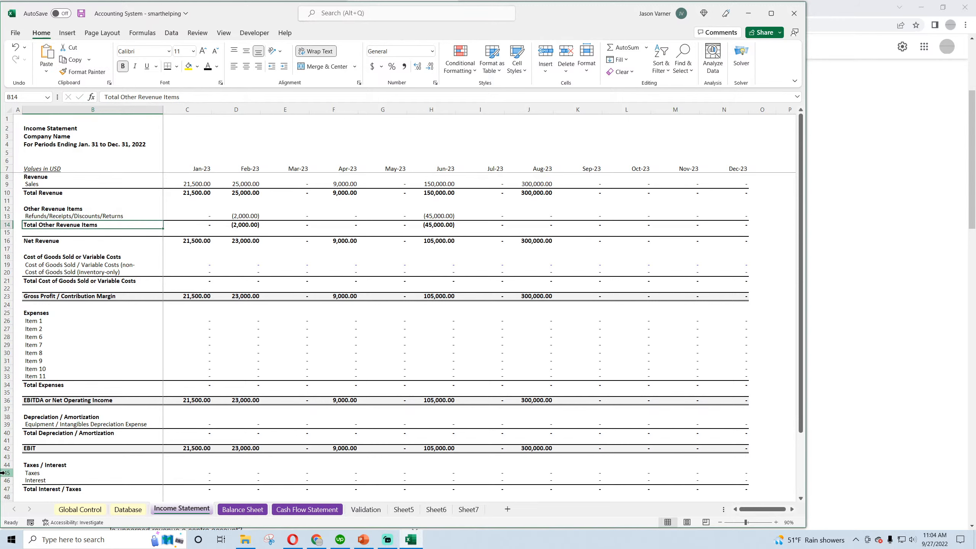
left_click(81, 13)
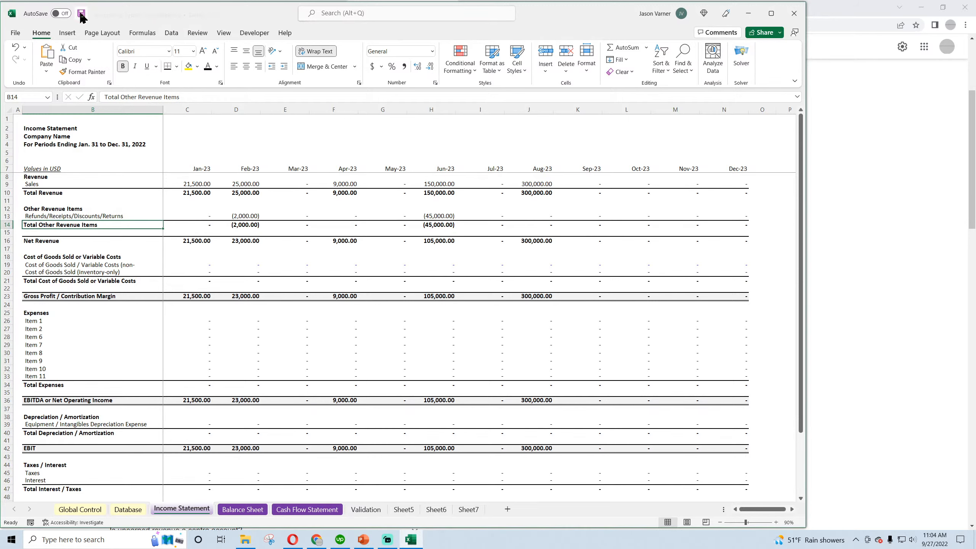
Review the Chargeback entry's category, amount and date in the Database, and look over the Income Statement
left_click(133, 509)
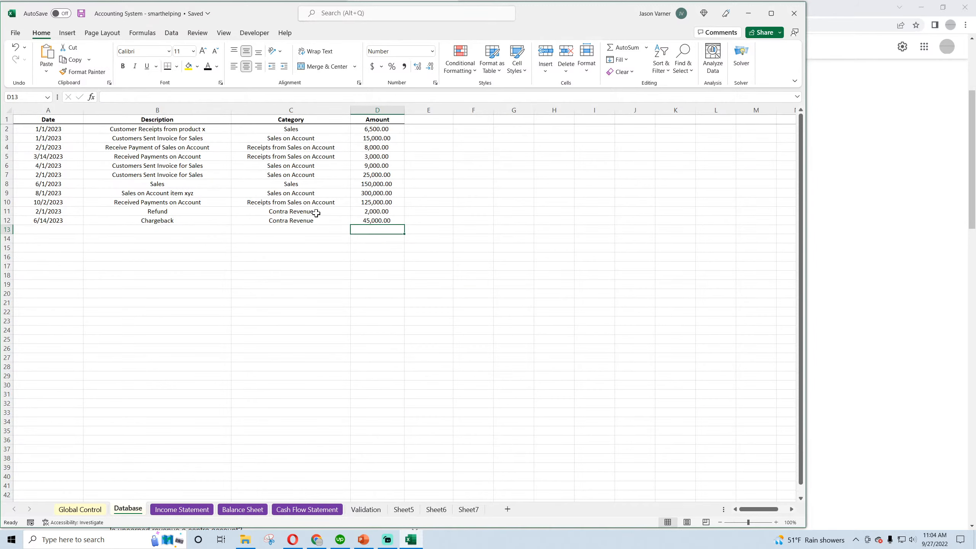
left_click(299, 223)
left_click(386, 220)
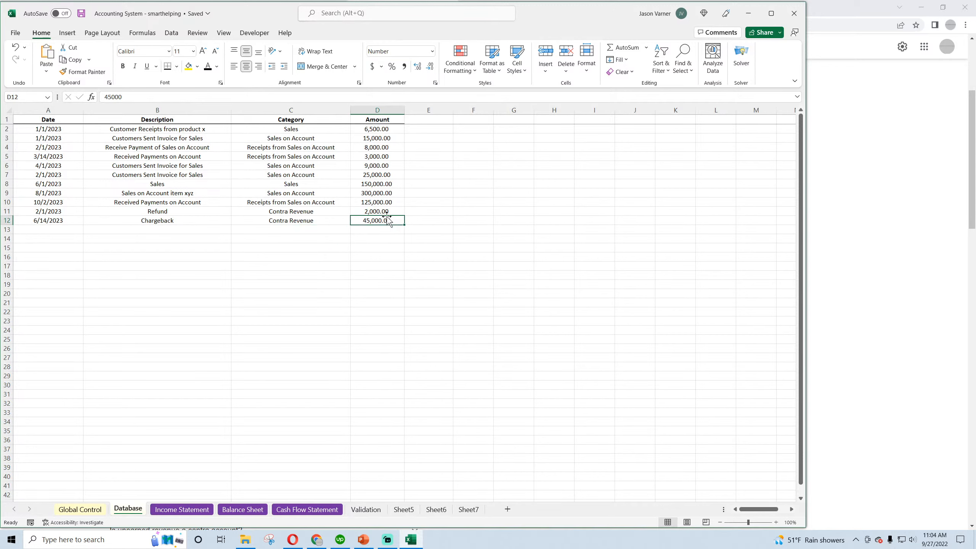
left_click(37, 221)
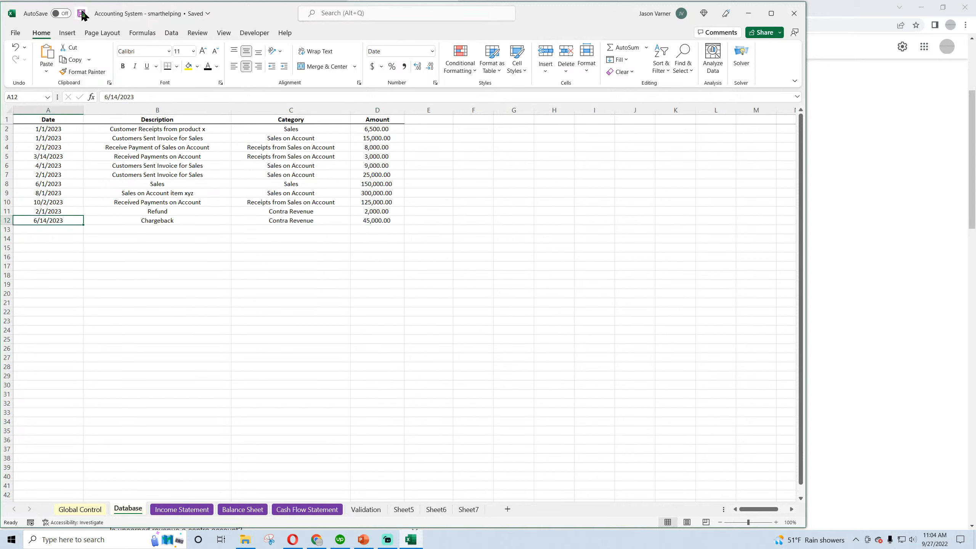
left_click(181, 509)
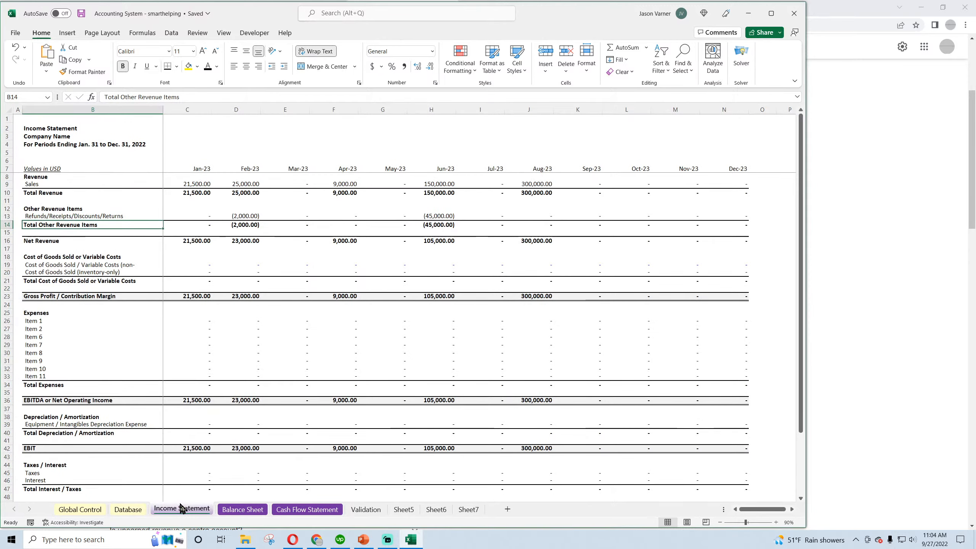
scroll(275, 420, "down", 4)
scroll(275, 421, "up", 4)
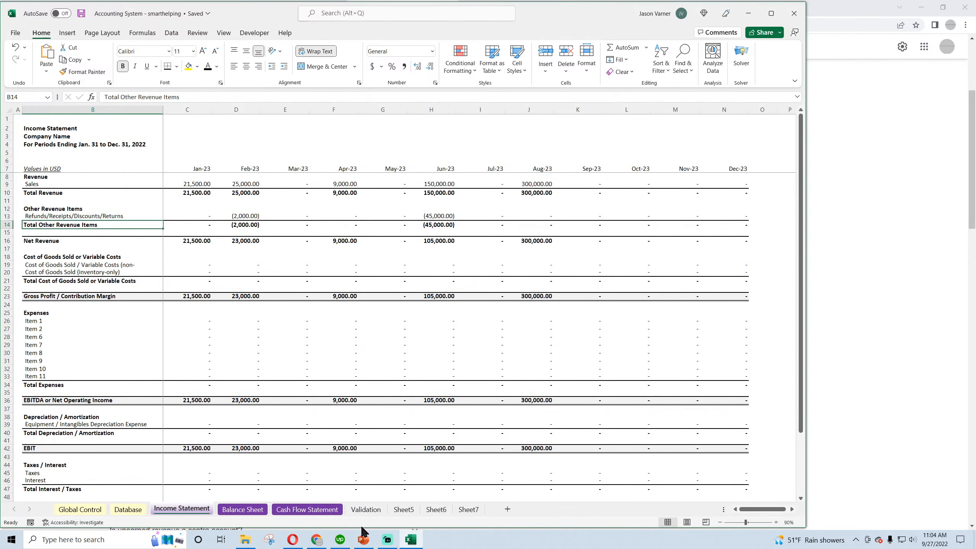
Bring up the YouTube Studio live stream page in Chrome, return to the Excel workbook and save it
mouse_move(316, 538)
left_click(307, 495)
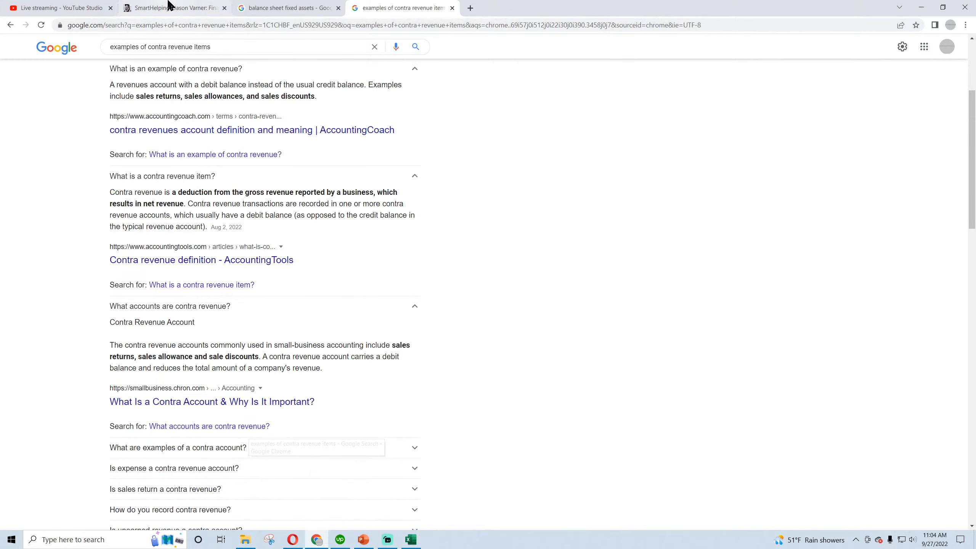
left_click(61, 7)
left_click(410, 540)
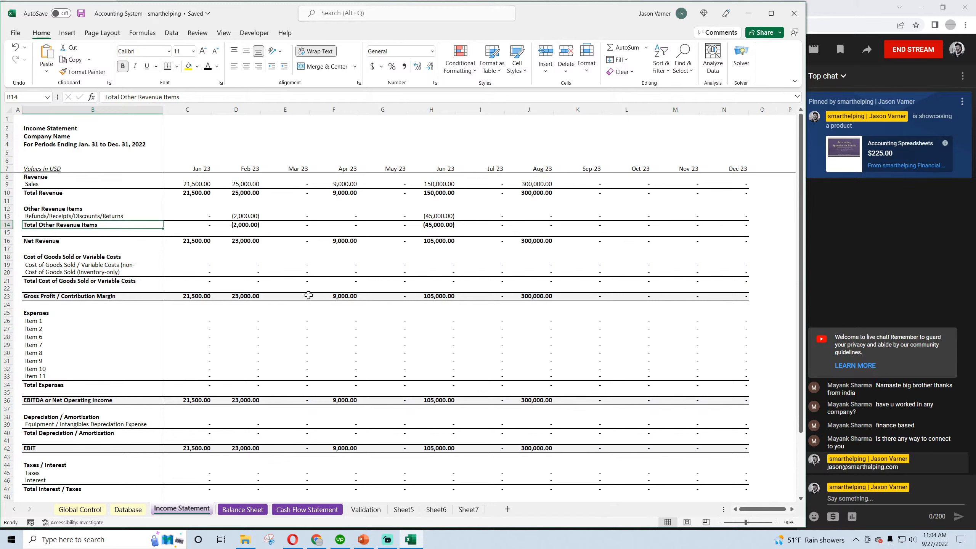
left_click(81, 16)
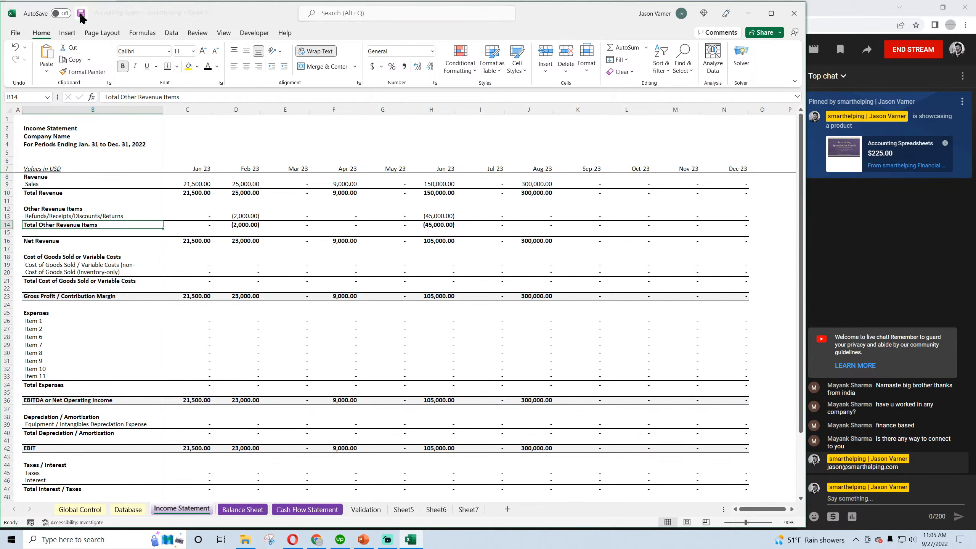
Inspect the Jan-23 Sales formula on the Income Statement, and view the Balance Sheet and Cash Flow Statement
left_click(199, 184)
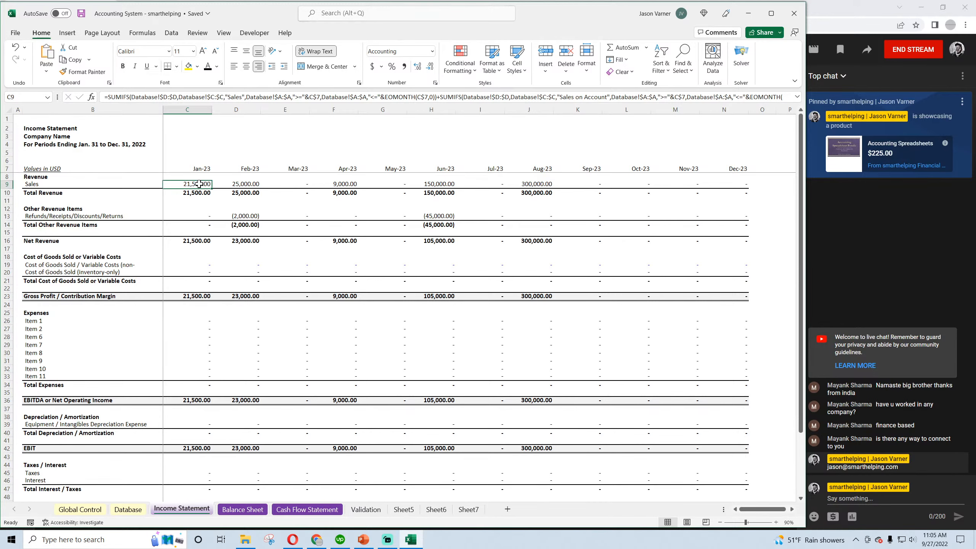
left_click(239, 509)
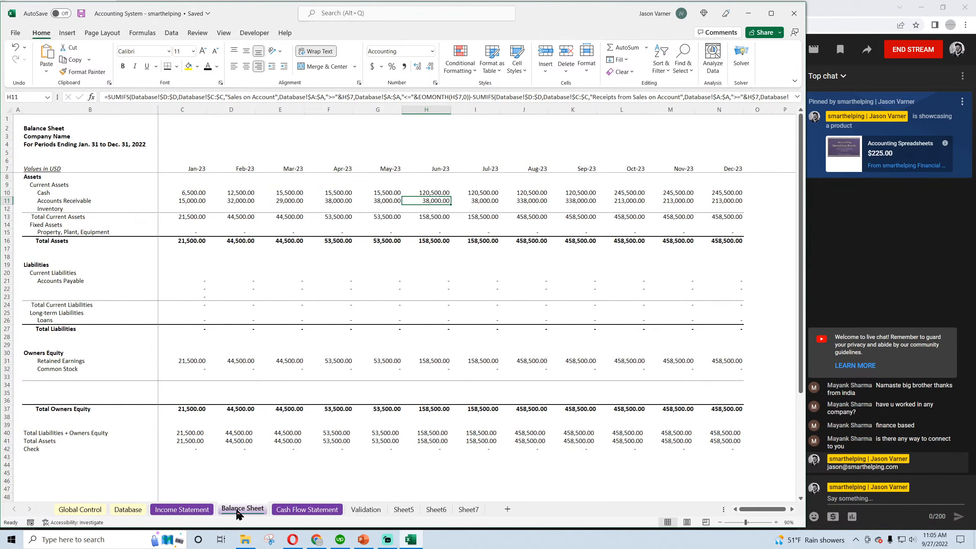
left_click(285, 510)
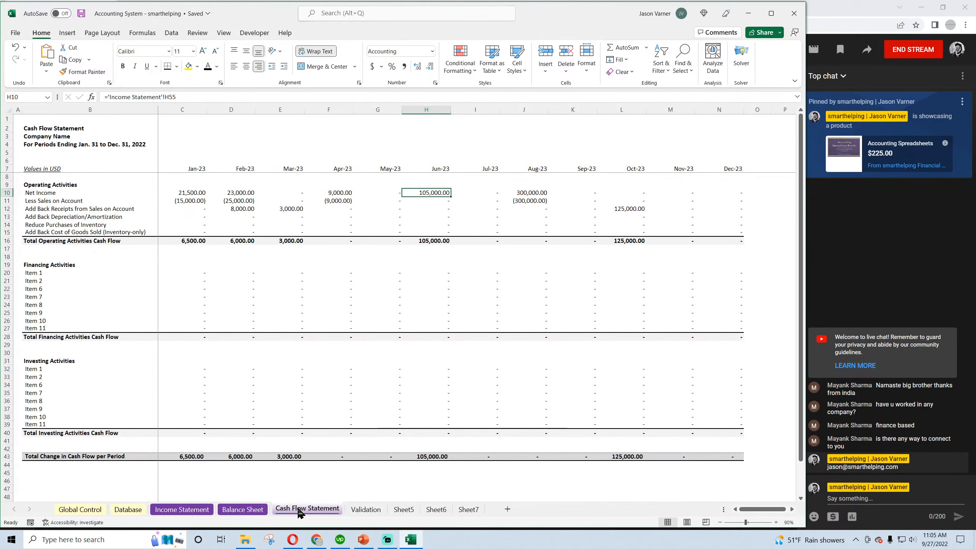
Widen column B of the Income Statement so the non-inventory Cost of Goods Sold / Variable Costs label fits in its cell
left_click(183, 510)
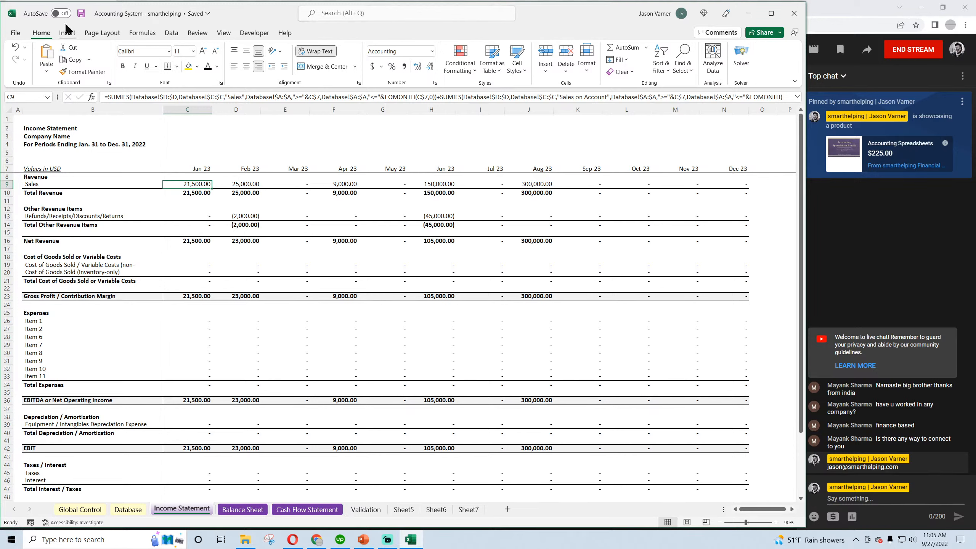
left_click(251, 215)
left_click(195, 239)
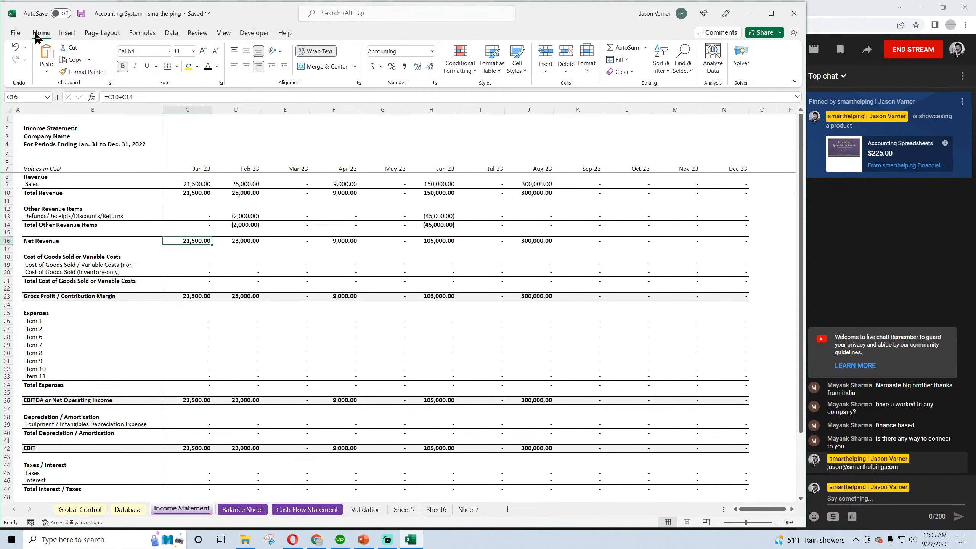
left_click(63, 265)
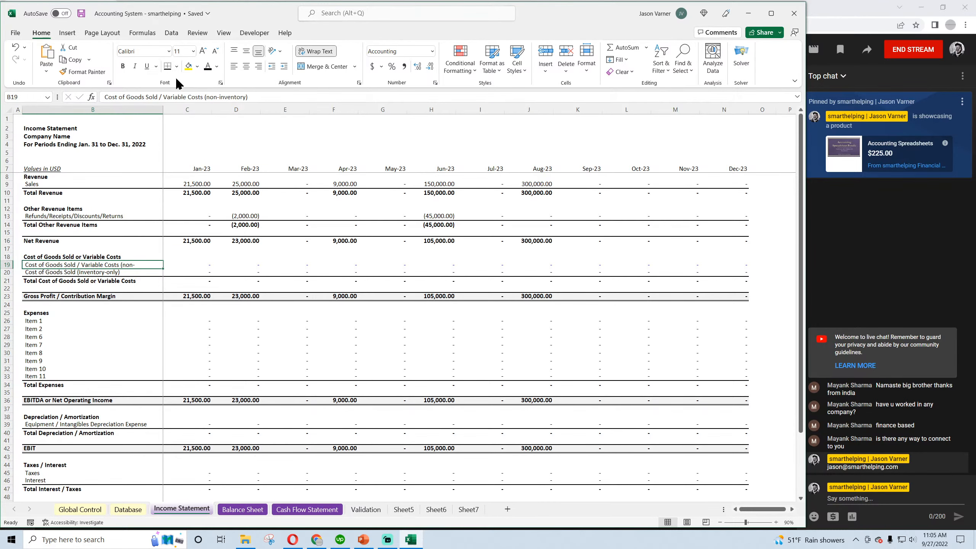
left_click_drag(164, 109, 179, 109)
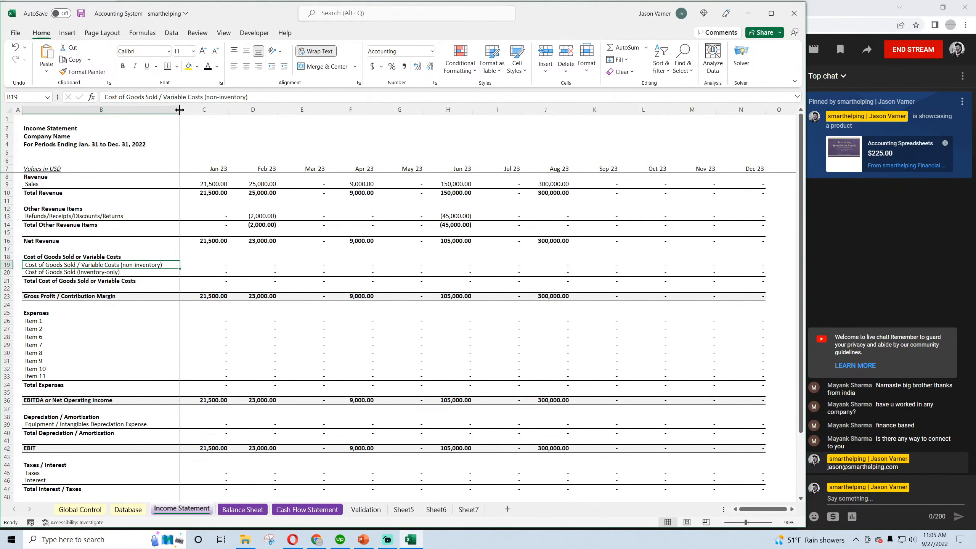
Examine the Cost of Goods Sold (inventory-only) row of the Income Statement from Jan-23 through Aug-23
left_click(71, 271)
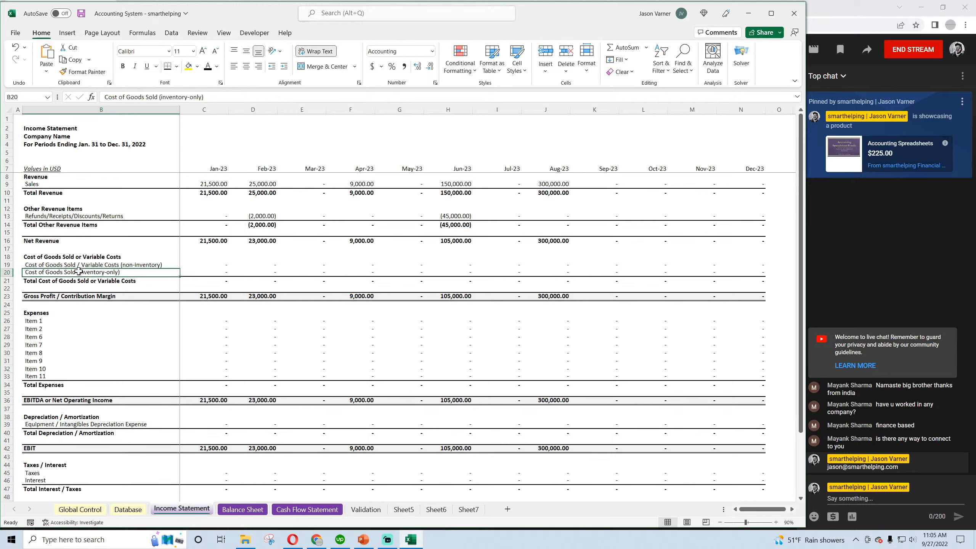
left_click(198, 272)
left_click(252, 272)
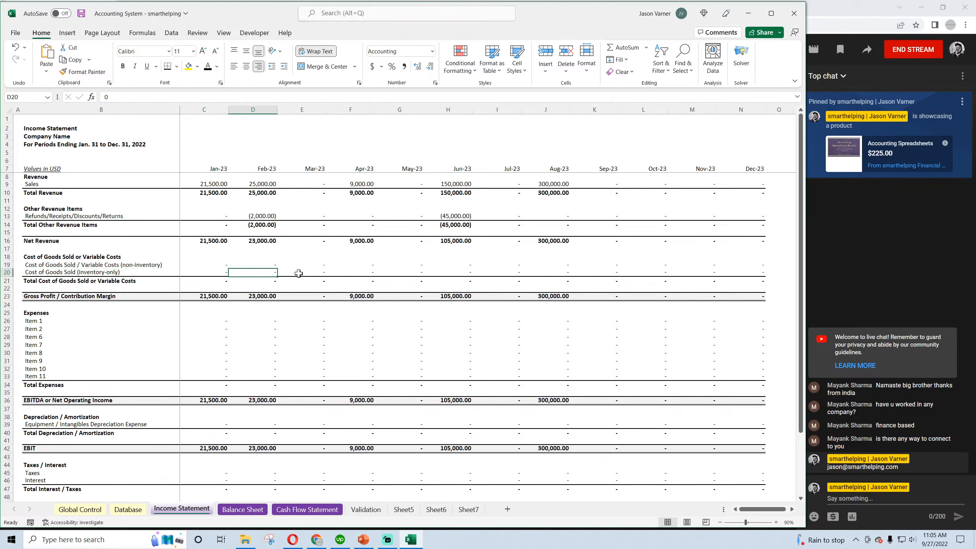
left_click(298, 273)
left_click(350, 273)
left_click(401, 273)
left_click(434, 273)
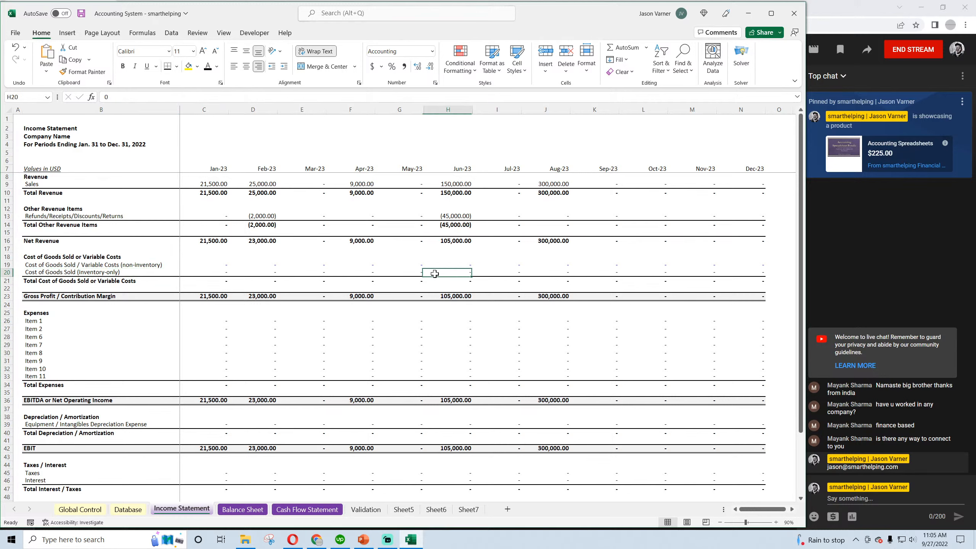
left_click(497, 273)
left_click_drag(542, 273, 194, 274)
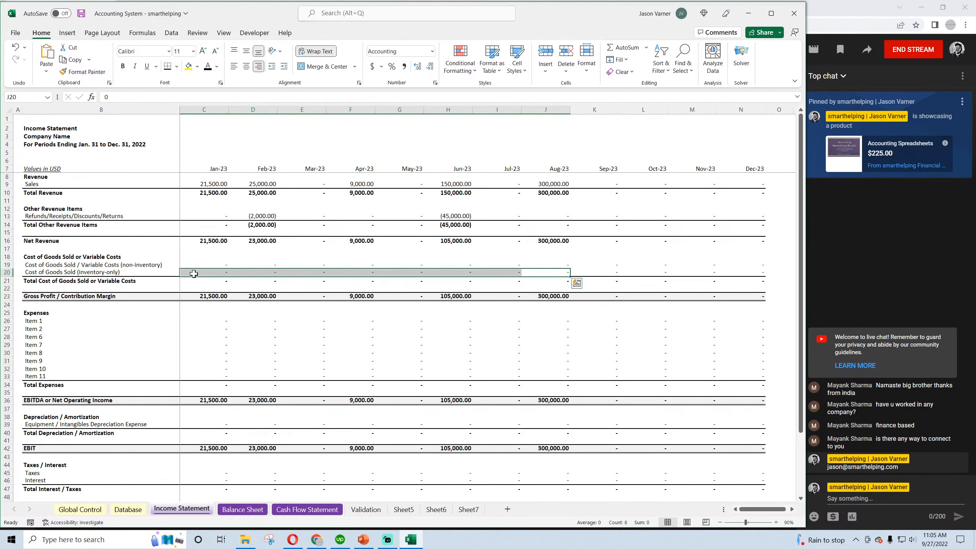
Start a new Database entry in row 13, below the Chargeback entry, with the date 8/2/2023
left_click(128, 508)
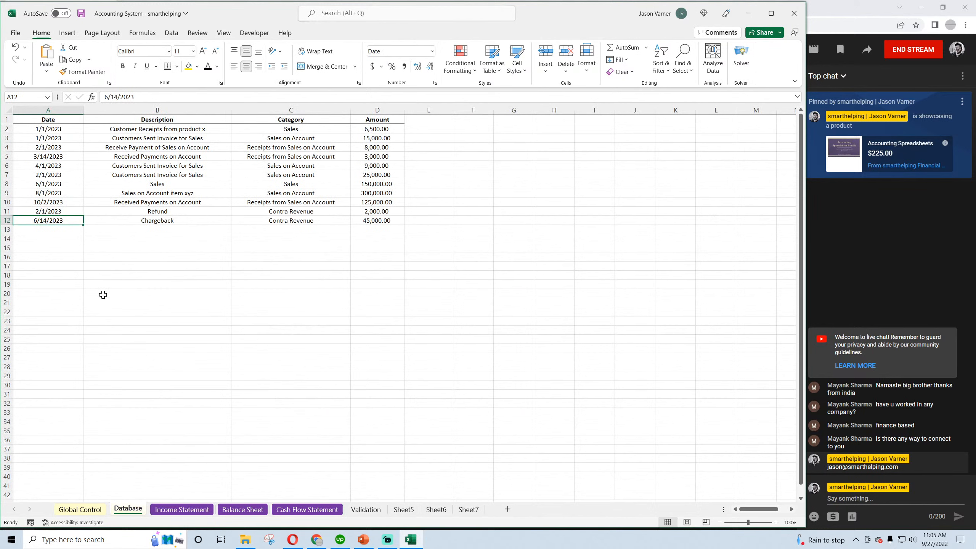
left_click(58, 229)
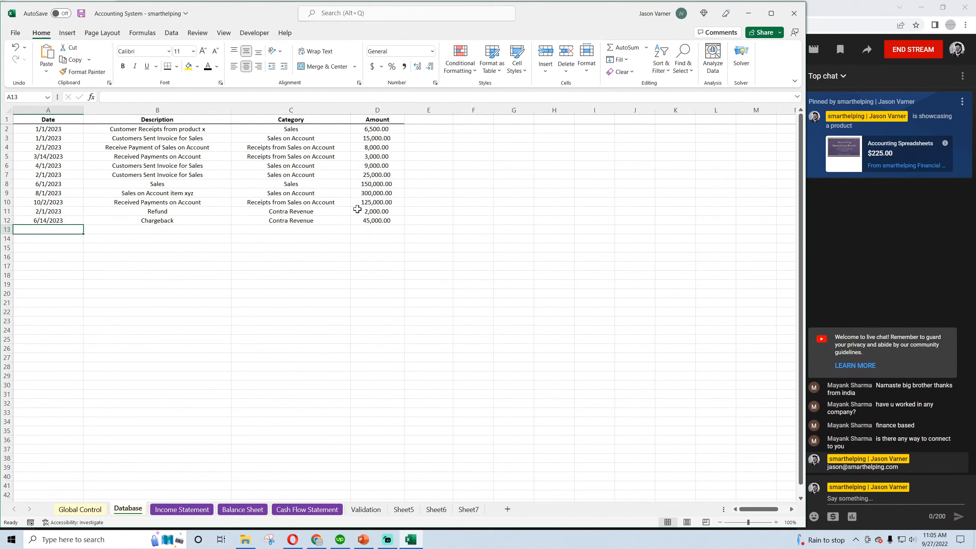
left_click(58, 184)
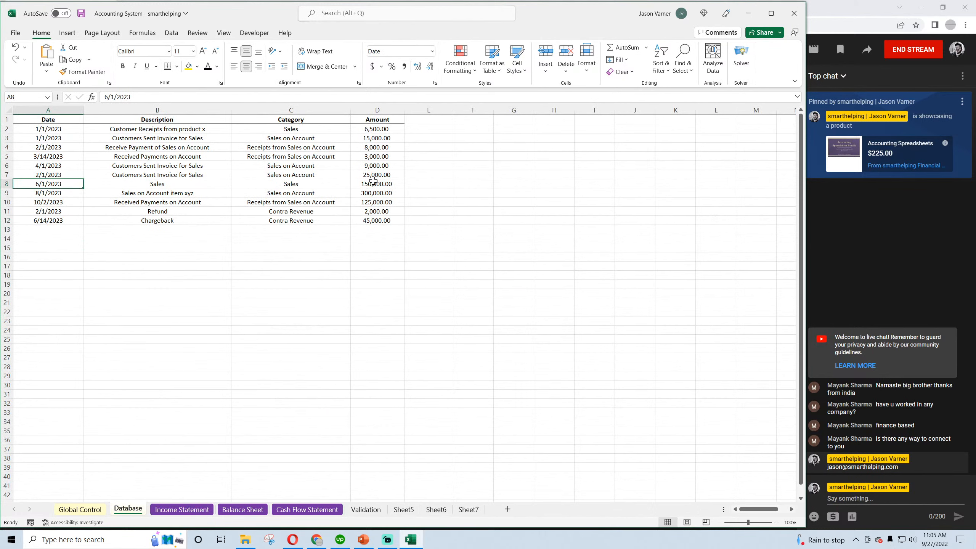
left_click(147, 194)
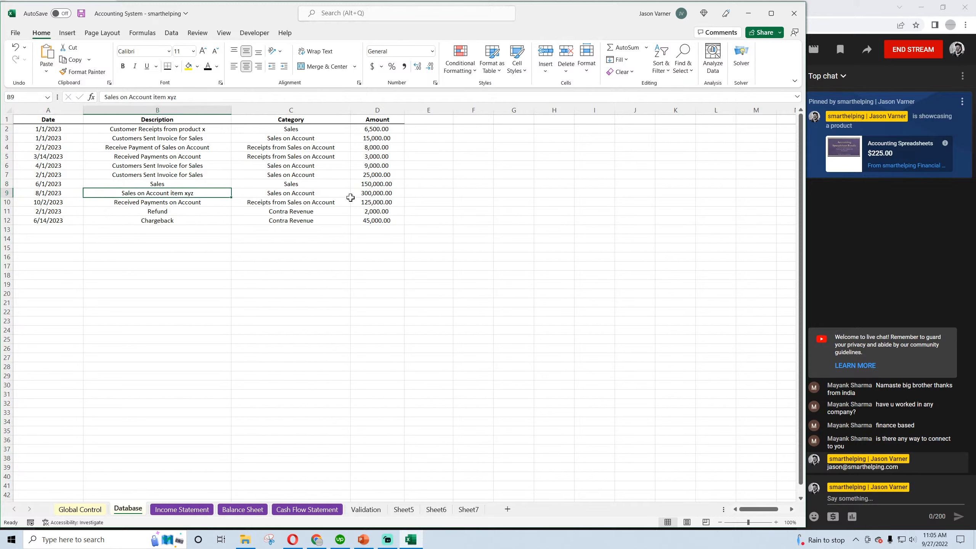
left_click(366, 193)
left_click(57, 230)
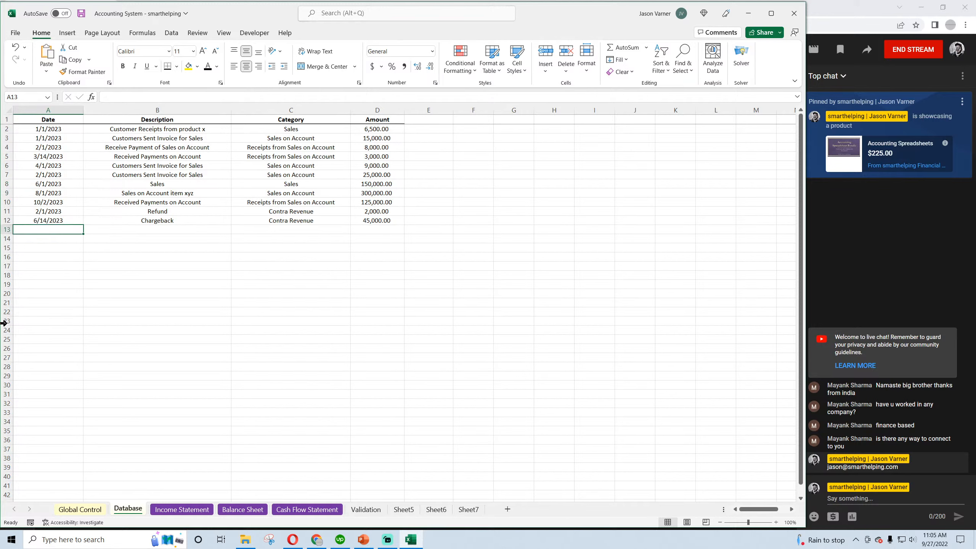
type("8")
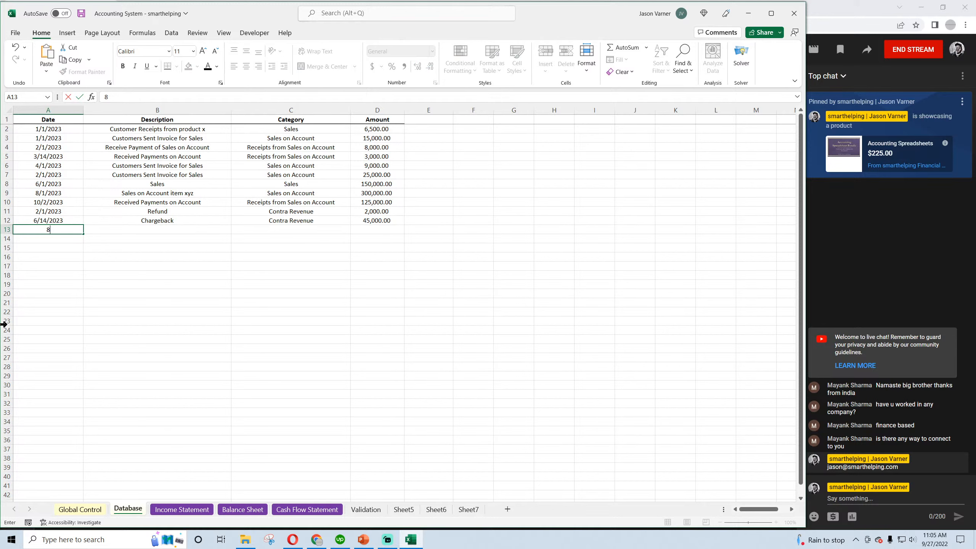
type("/2/2023")
key("Return")
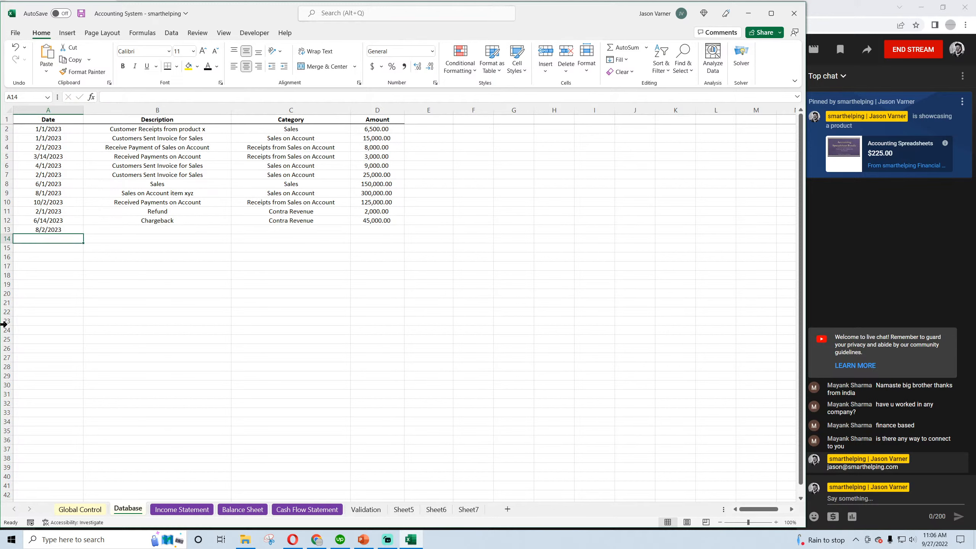
Describe the 8/2/2023 Database entry as Cost of cars sold
key("Up")
key("Right")
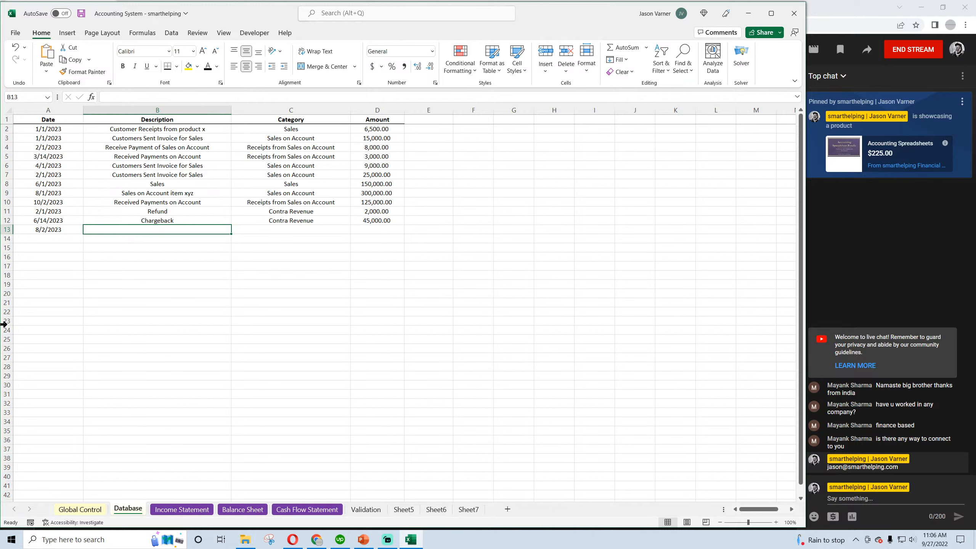
type("Cost of ")
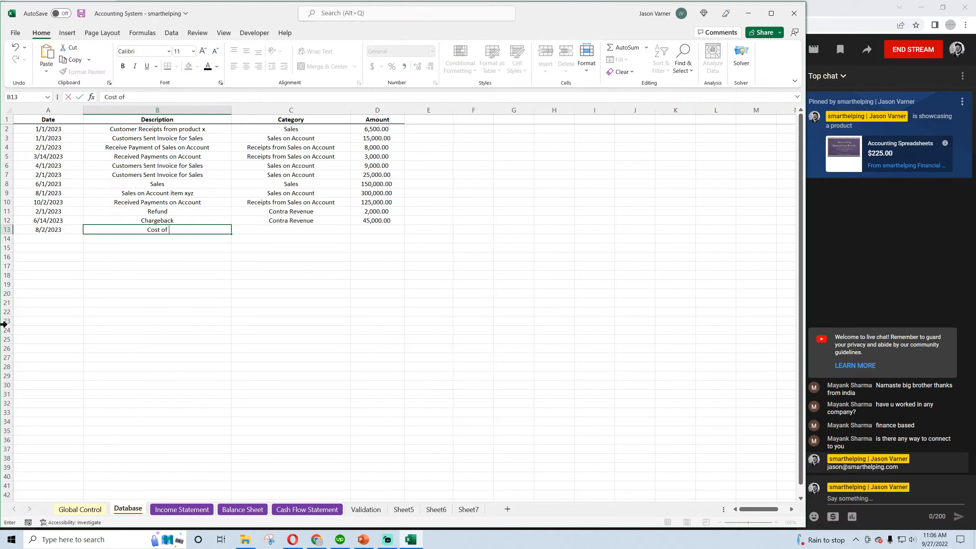
type("cars sold")
key("Return")
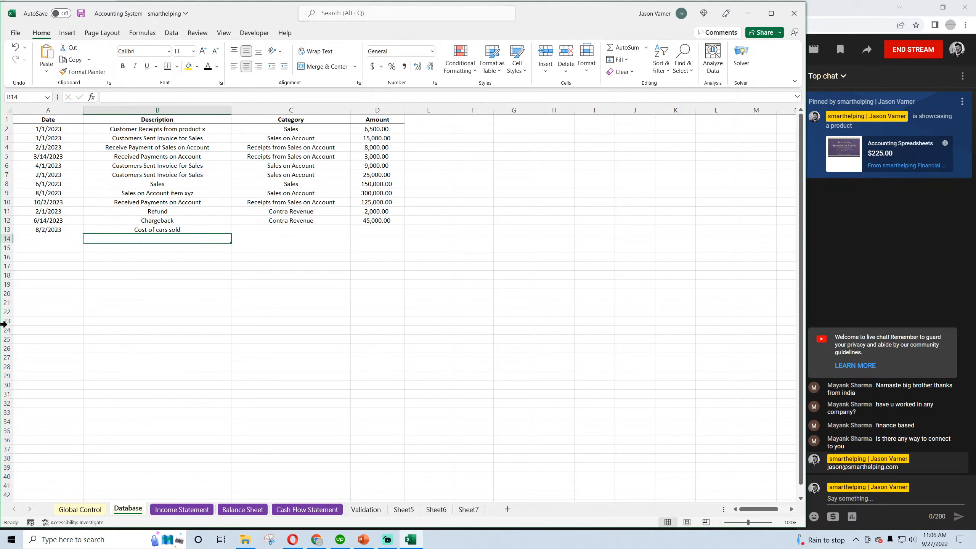
Add COGS Inventory to the Categories list on the Validation sheet, in C6 below Contra Revenue, with the same cell formatting
key("Up")
key("Right")
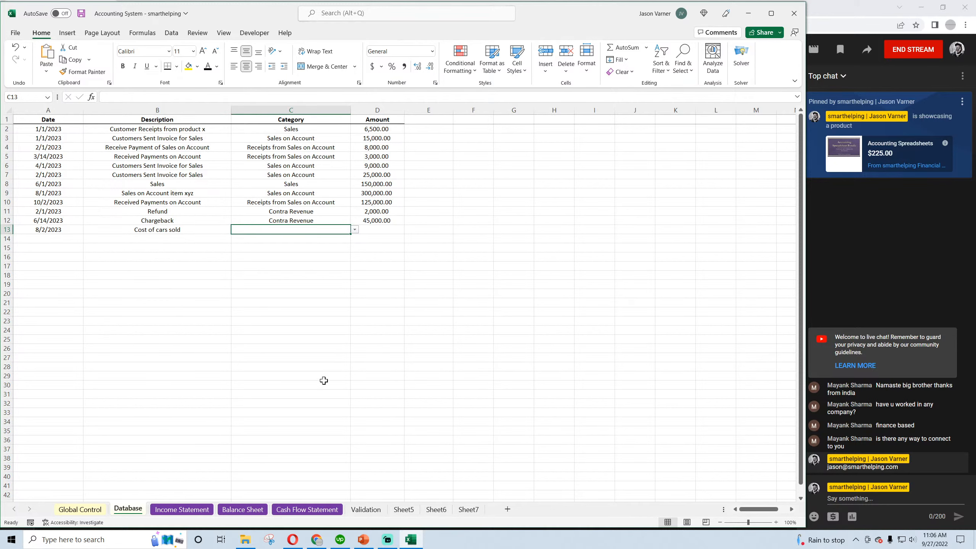
left_click(365, 509)
left_click(148, 156)
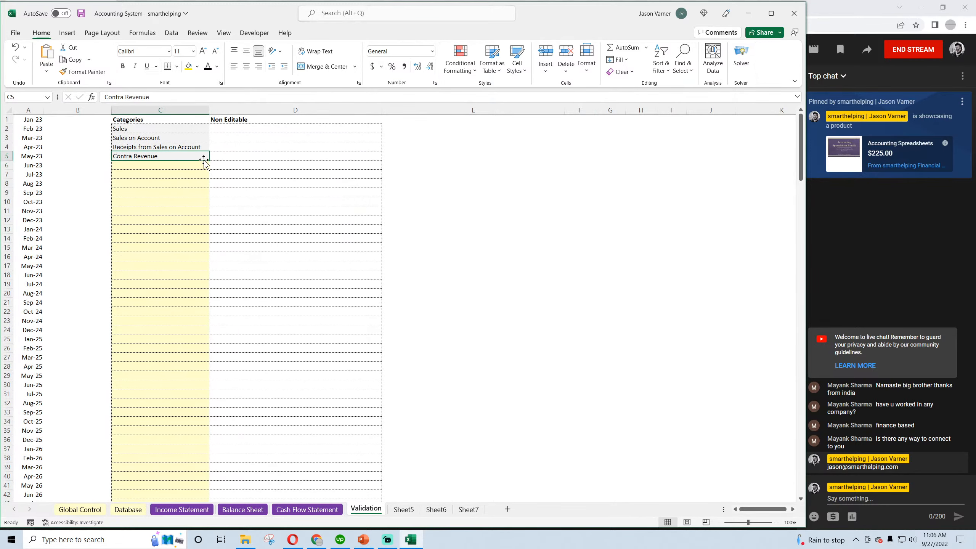
left_click_drag(204, 159, 206, 169)
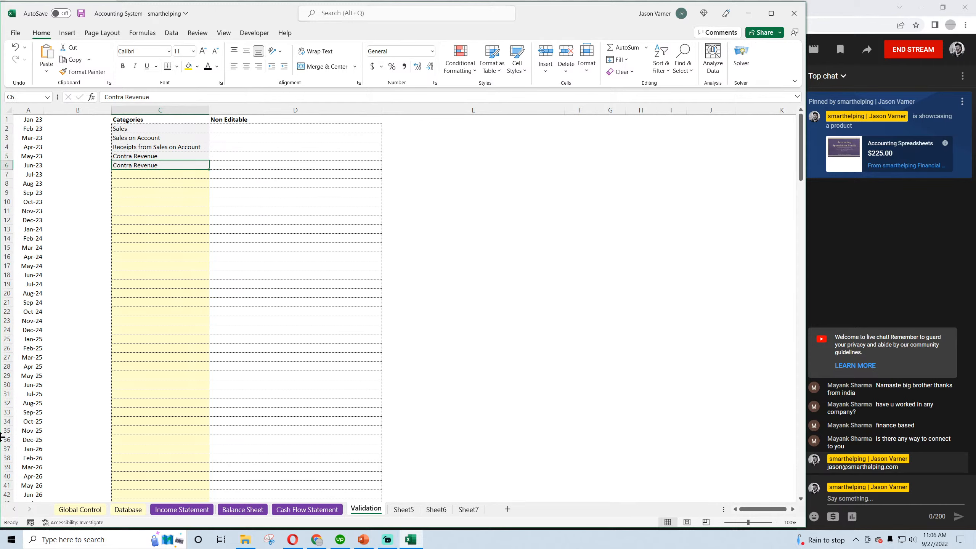
type("COGS I")
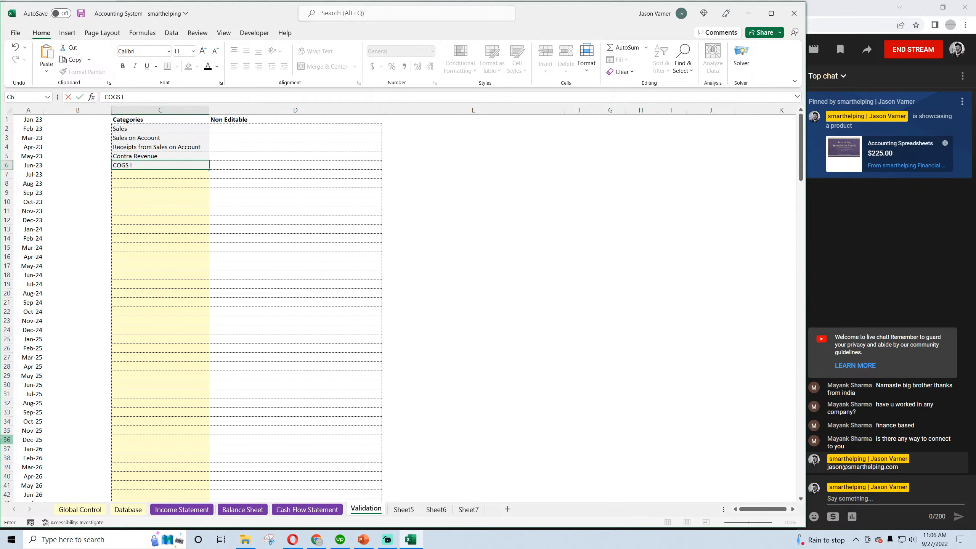
type("ntory")
key("Return")
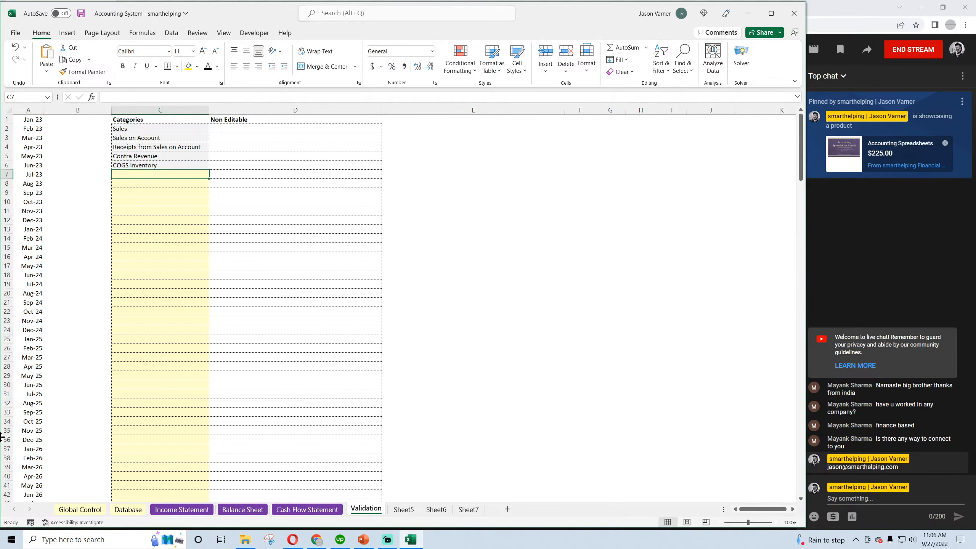
Set the category of the Cost of cars sold entry in the Database to COGS Inventory and save the workbook
left_click(186, 164)
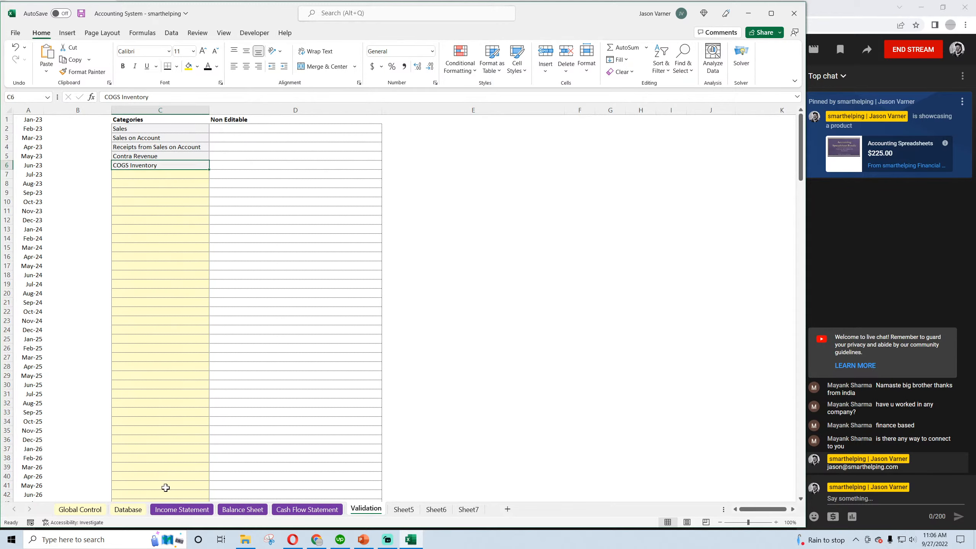
left_click(128, 509)
left_click(355, 229)
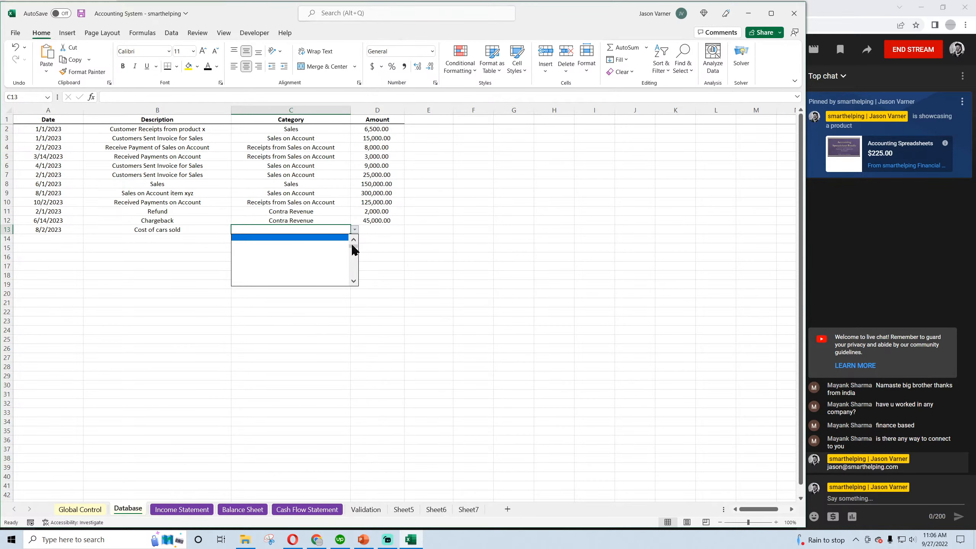
scroll(353, 249, "up", 3)
left_click(261, 255)
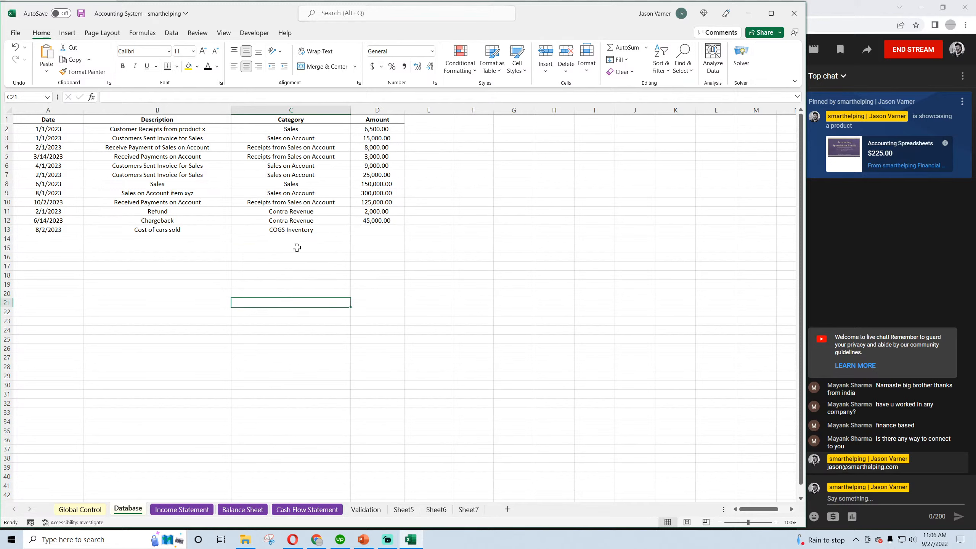
key("ctrl+s")
Enter 20,000 as the amount of the Cost of cars sold entry in D13 of the Database
left_click(303, 230)
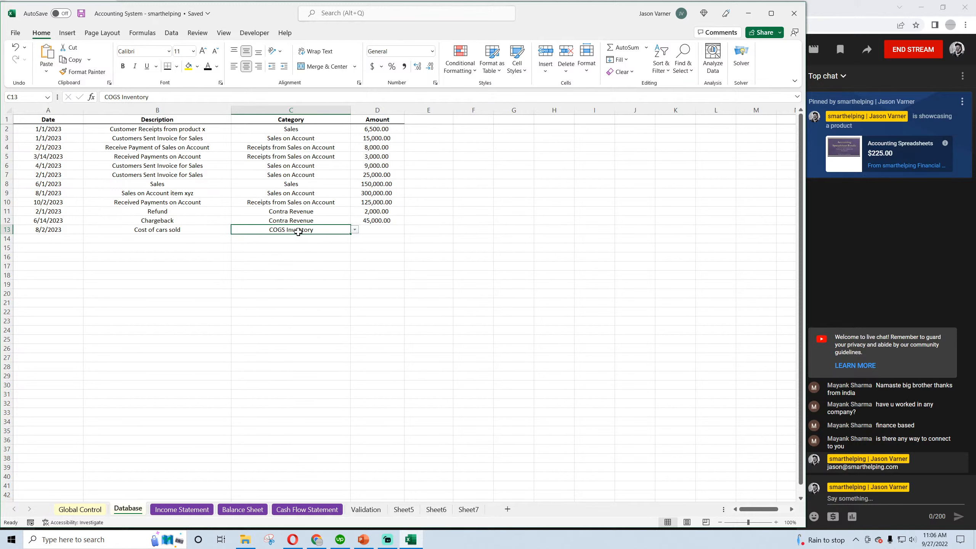
left_click(373, 229)
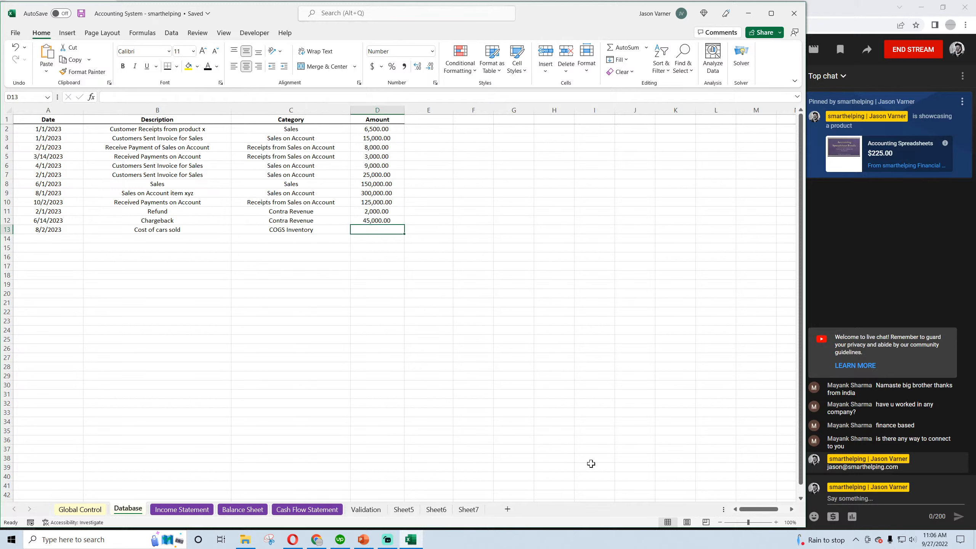
type("20,")
type("00")
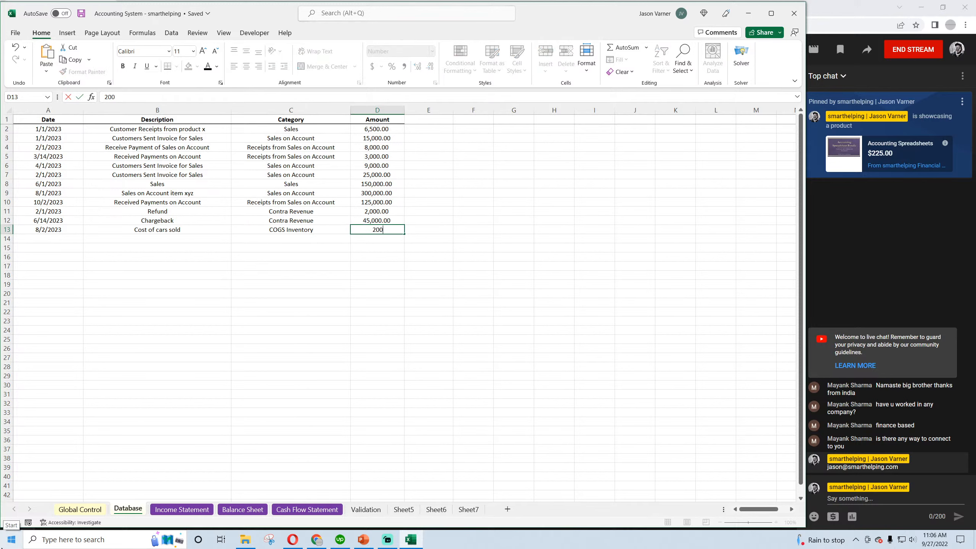
type("0")
key("Return")
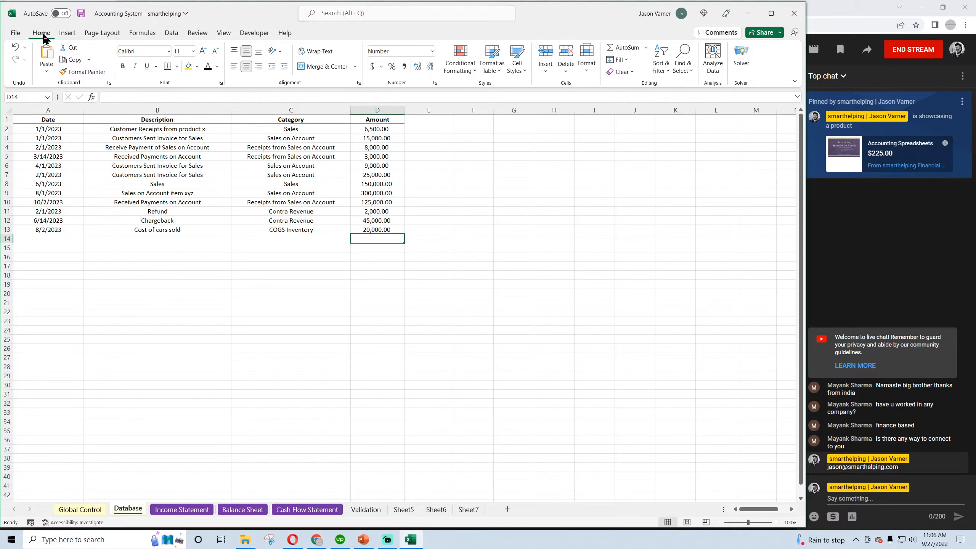
left_click(384, 229)
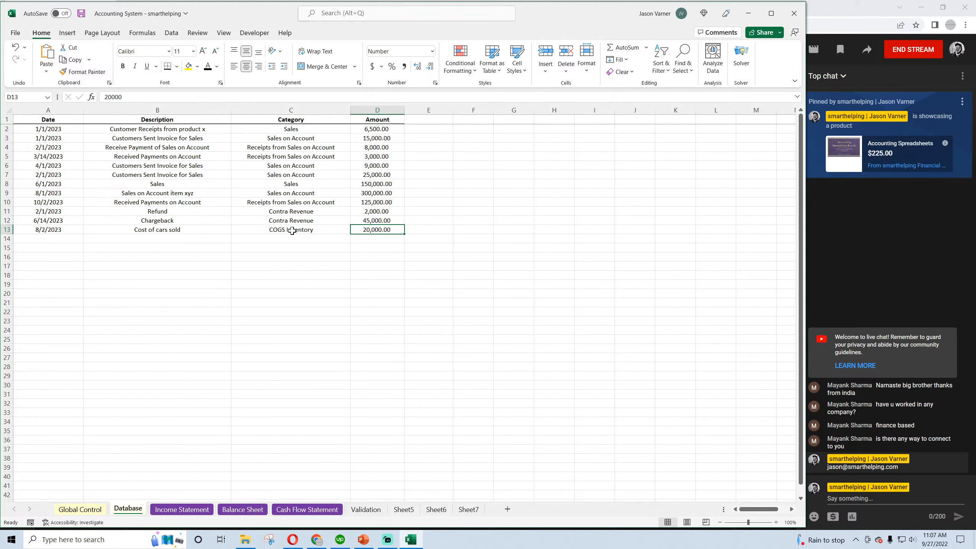
Save the workbook and check the description, category and amount of the Cost of cars sold entry in the Database
left_click(81, 13)
left_click(313, 230)
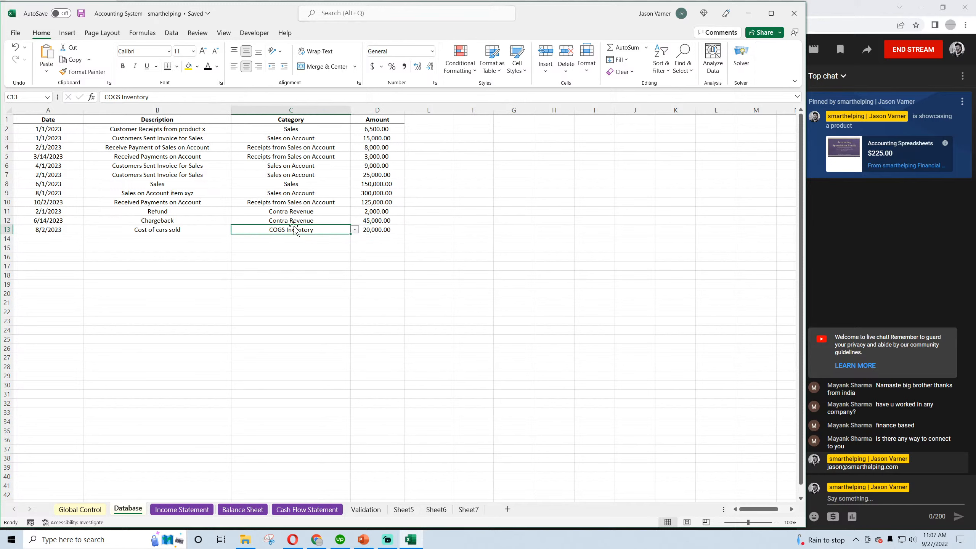
left_click(284, 238)
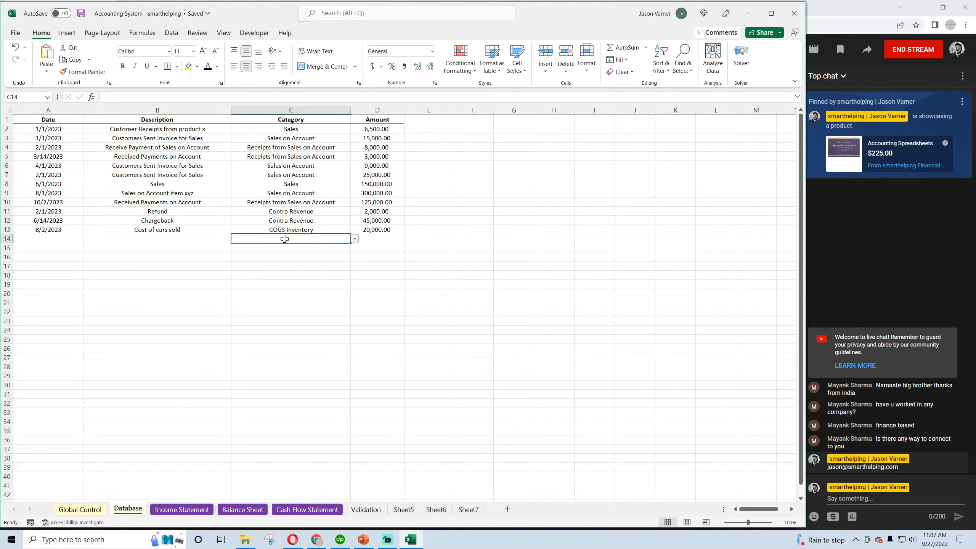
left_click(285, 230)
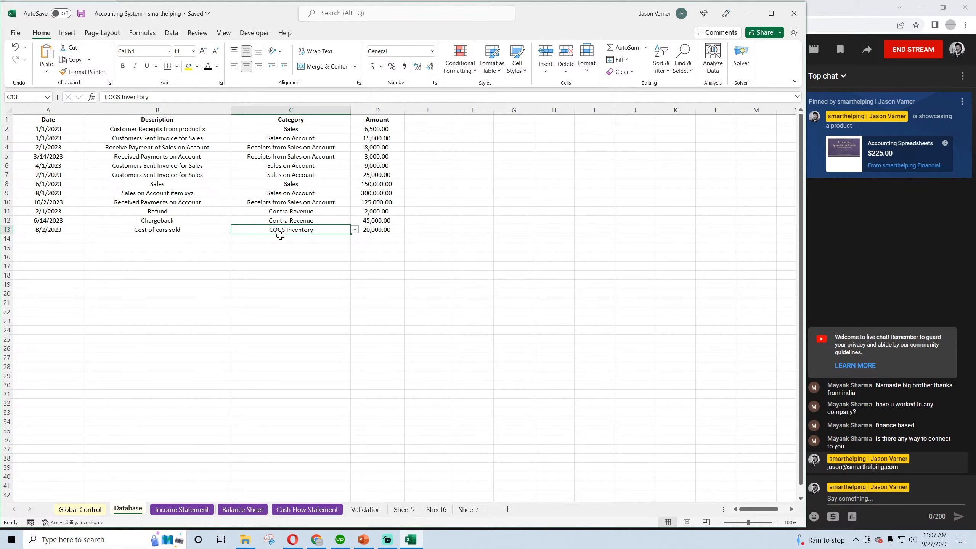
left_click(177, 231)
left_click(279, 231)
left_click(386, 229)
Compare the non-inventory and inventory-only Cost of Goods Sold rows on the Income Statement
left_click(180, 509)
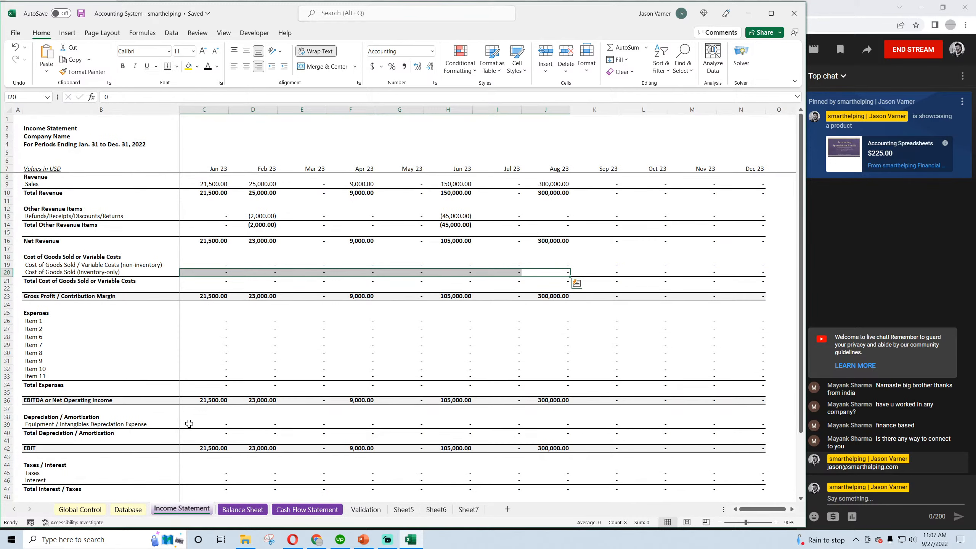
left_click(69, 272)
left_click(69, 266)
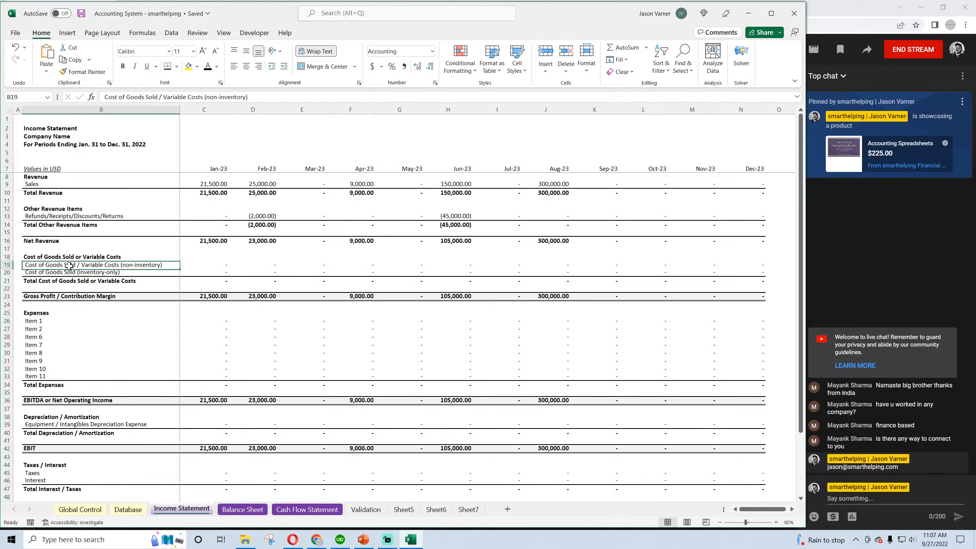
left_click(65, 272)
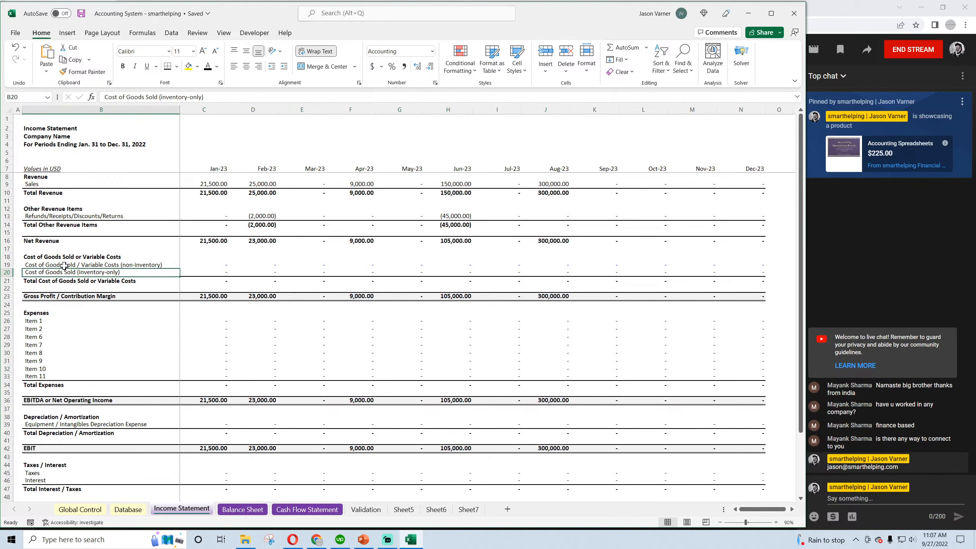
left_click(64, 266)
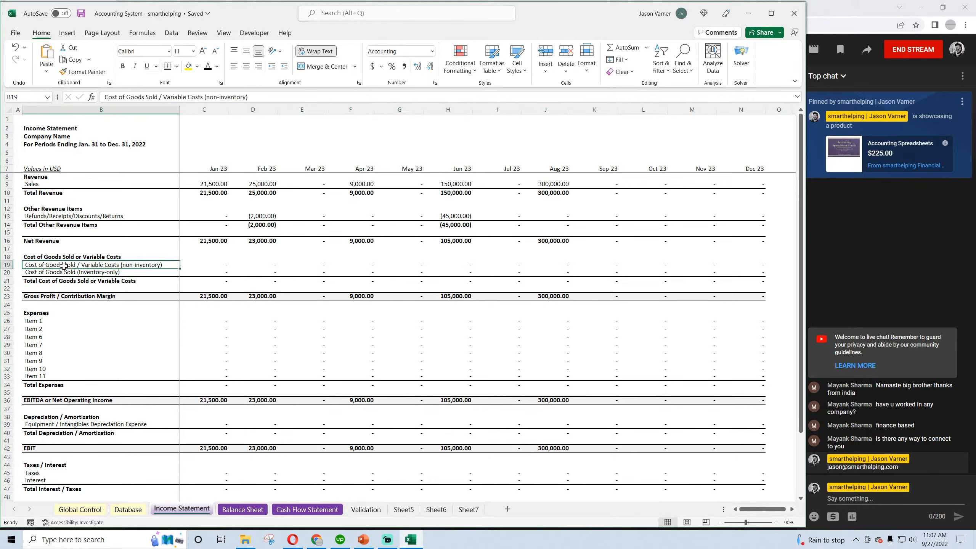
Add COGS to the Categories list on the Validation sheet, in C7 below COGS Inventory, and return to the Income Statement
left_click(375, 512)
left_click_drag(211, 169, 210, 179)
double_click(130, 173)
left_click_drag(130, 174, 140, 220)
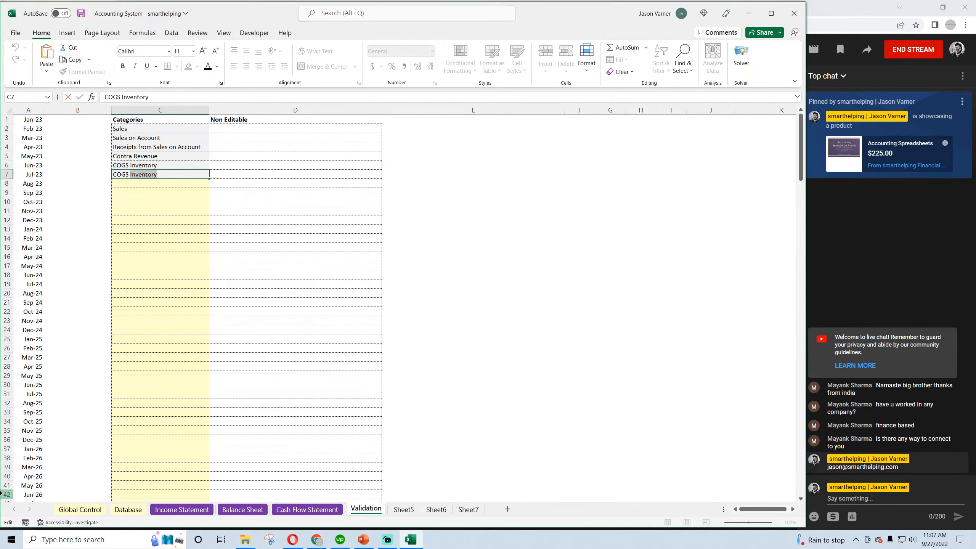
key("BackSpace")
key("Return")
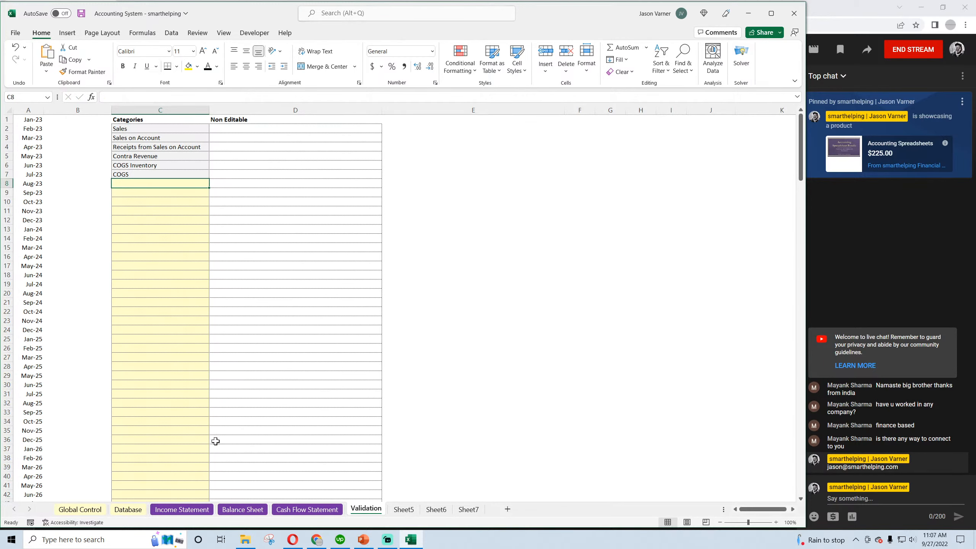
left_click(128, 509)
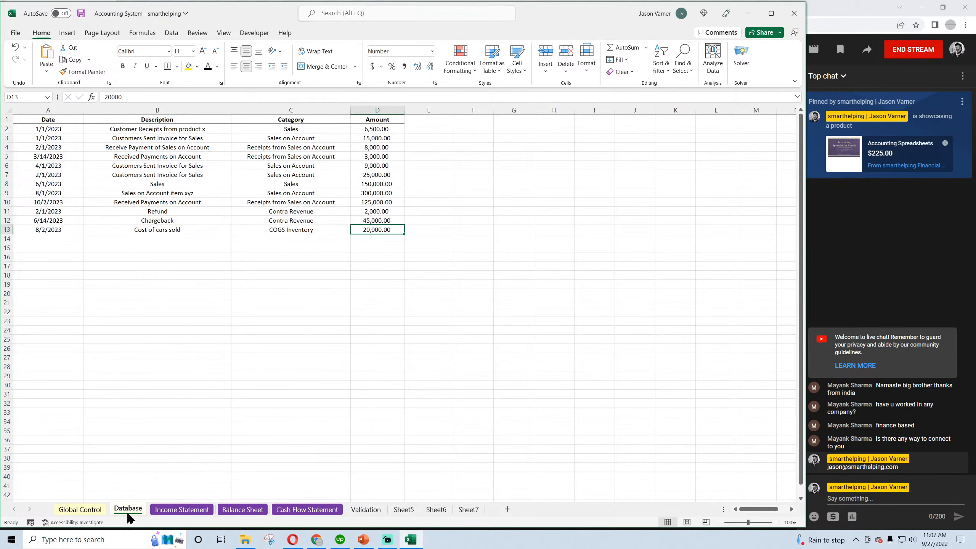
left_click(167, 511)
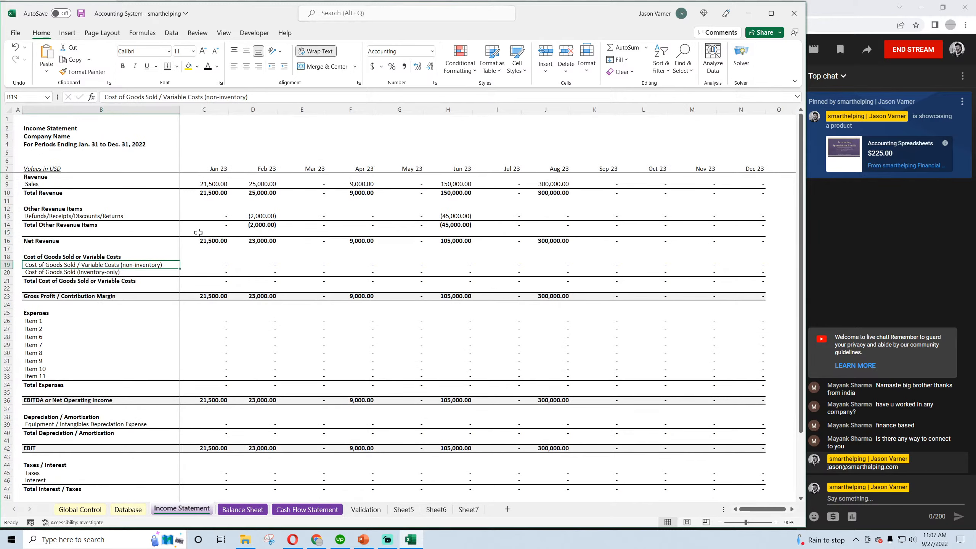
left_click(216, 185)
right_click(215, 184)
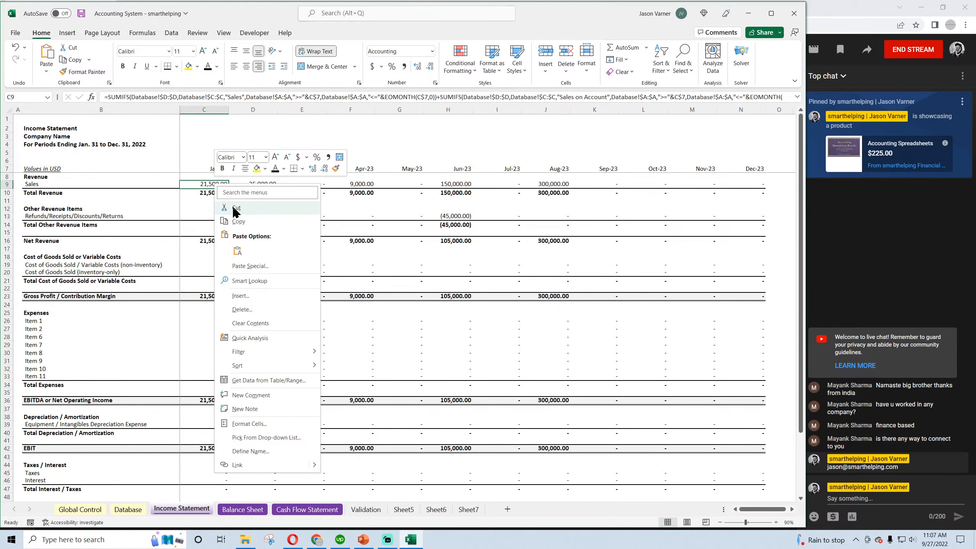
left_click(238, 218)
left_click(214, 273)
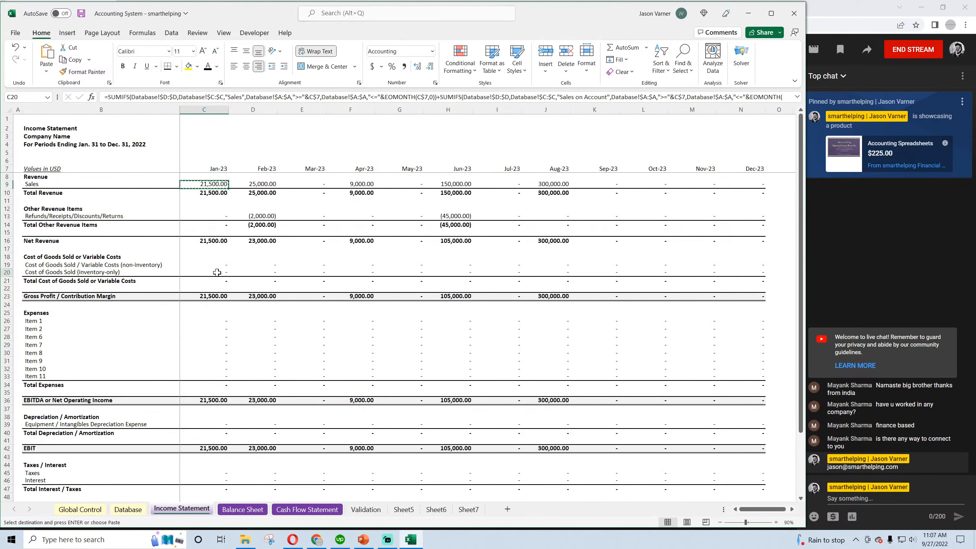
double_click(106, 98)
right_click(106, 98)
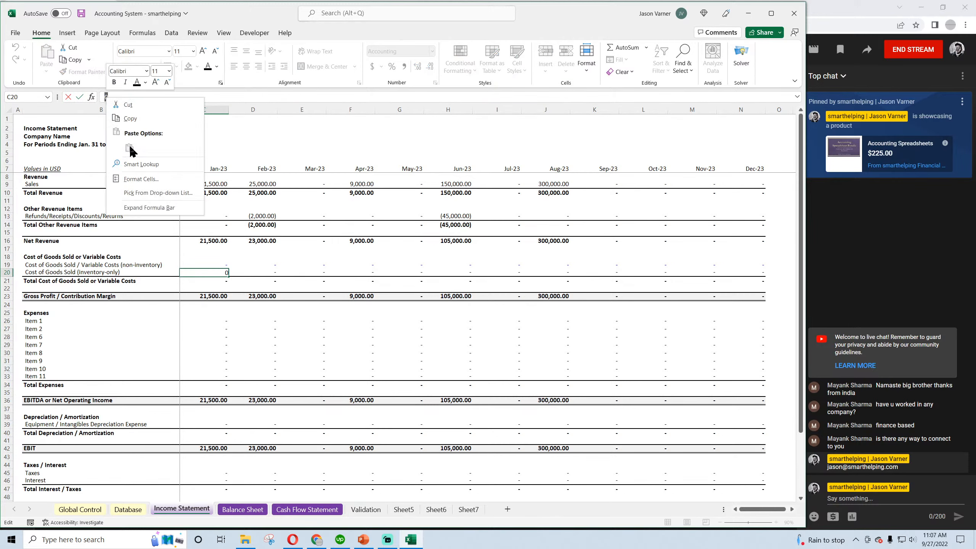
key("Escape")
Copy the January Refunds/Receipts/Discounts/Returns formula from C13 into C20, the inventory-only Cost of Goods Sold row
left_click(221, 216)
right_click(223, 216)
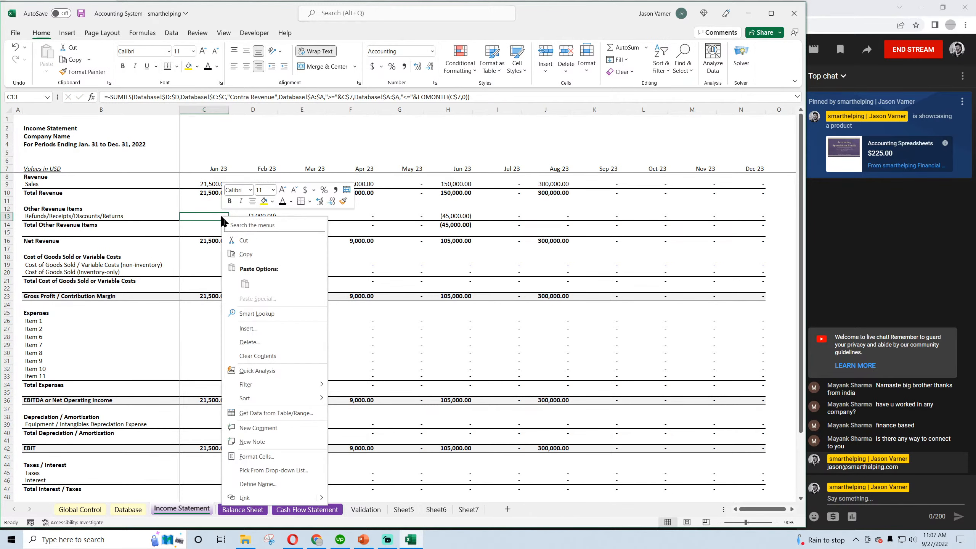
left_click(248, 260)
right_click(218, 271)
left_click(240, 305)
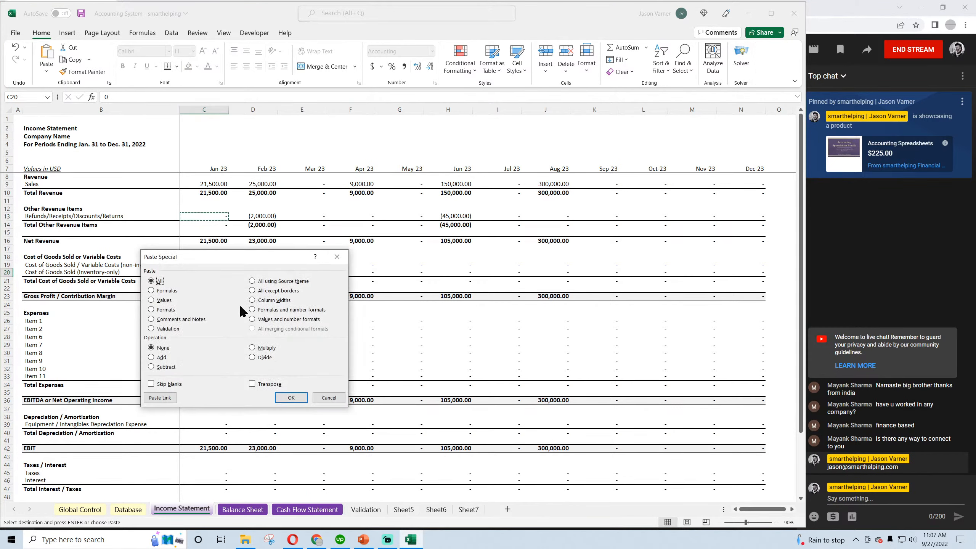
left_click(329, 398)
right_click(218, 272)
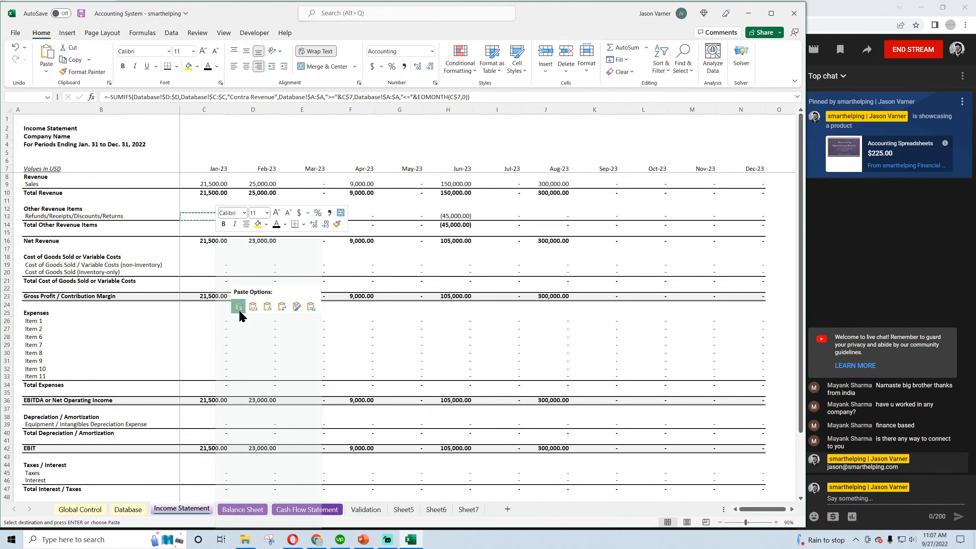
left_click(238, 310)
Change the category criterion in the C20 SUMIFS formula to "COGS Inventory" and remove the minus sign before SUMIFS
double_click(218, 271)
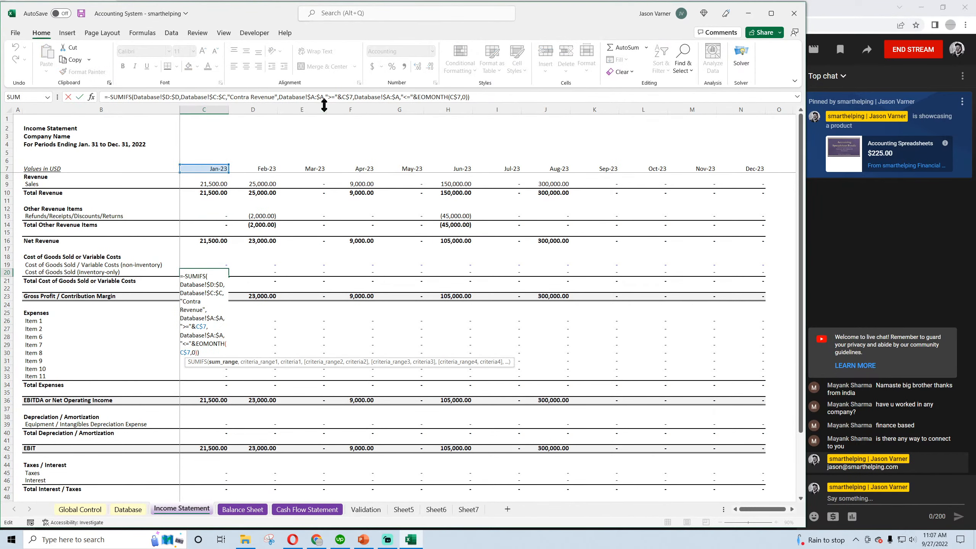
left_click_drag(230, 96, 274, 98)
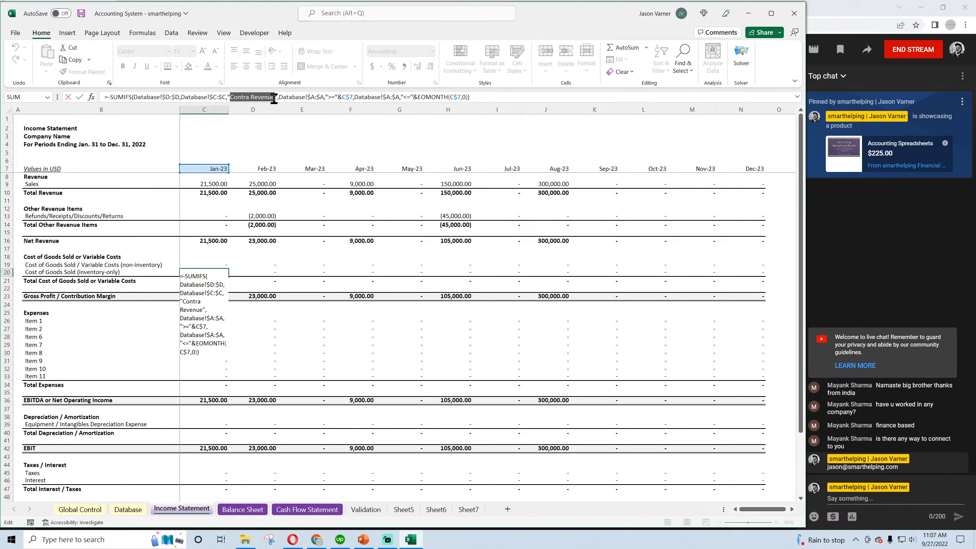
type("COGS")
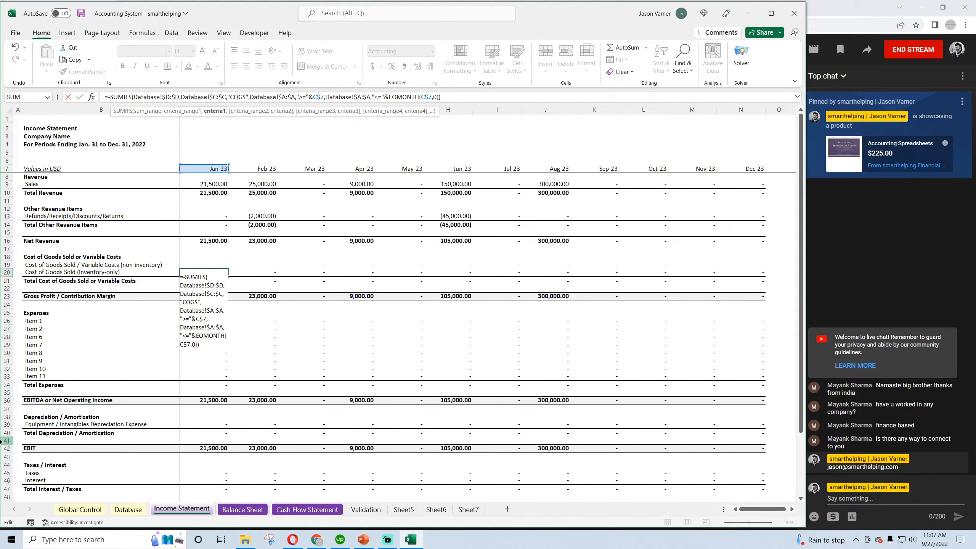
type(" Inventory")
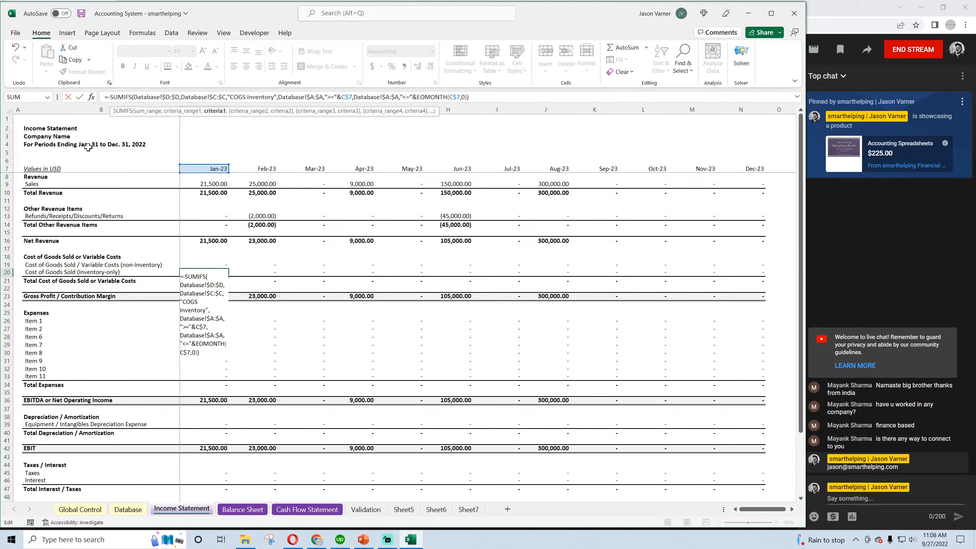
key("Return")
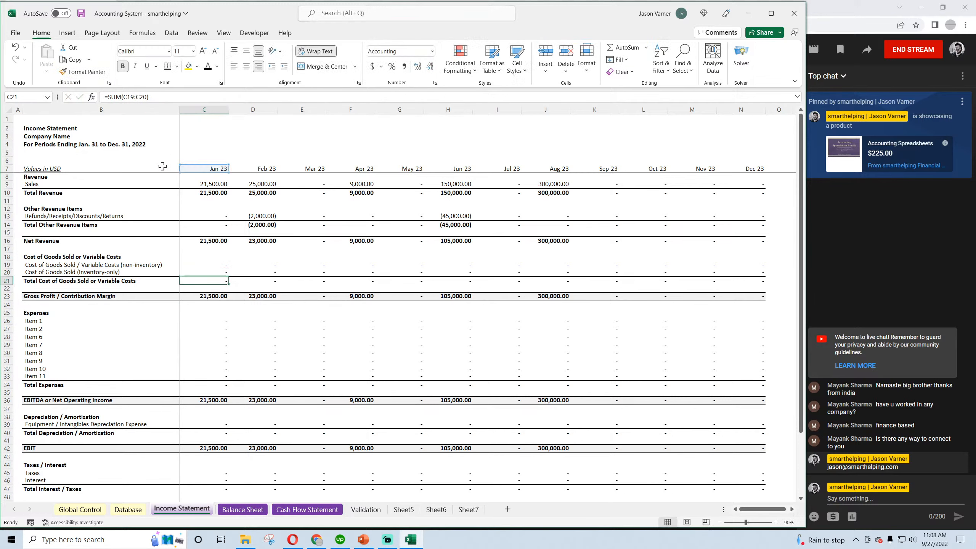
Fill the COGS Inventory formula from C20 across the inventory-only row through Dec-23 in N20
left_click(221, 272)
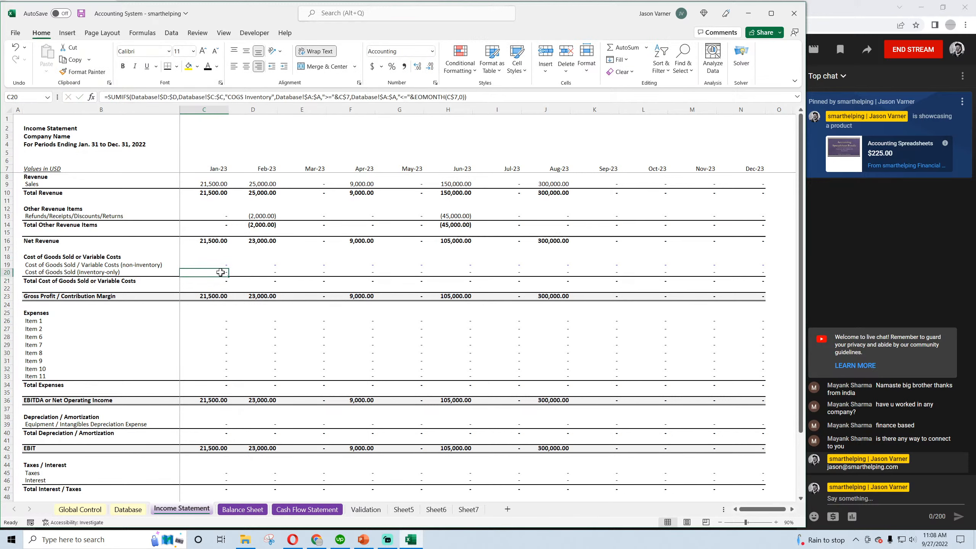
left_click(264, 215)
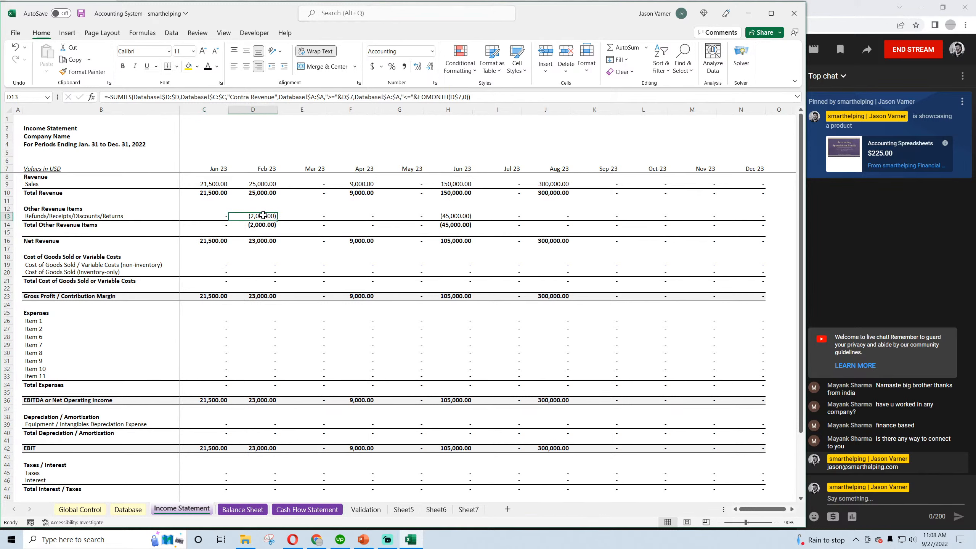
left_click(204, 272)
left_click_drag(228, 275, 743, 274)
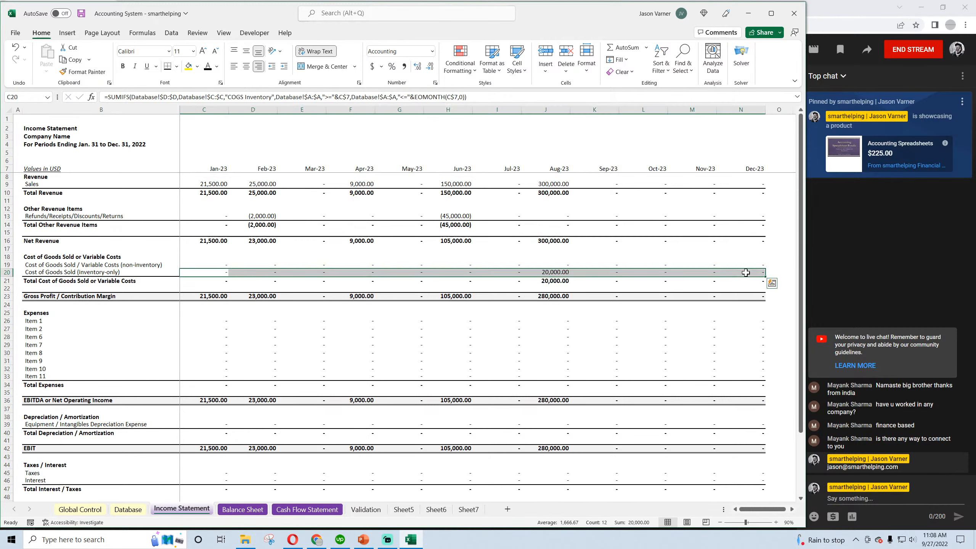
Check the August inventory cost and Gross Profit formulas on the Income Statement and save the workbook
left_click(553, 274)
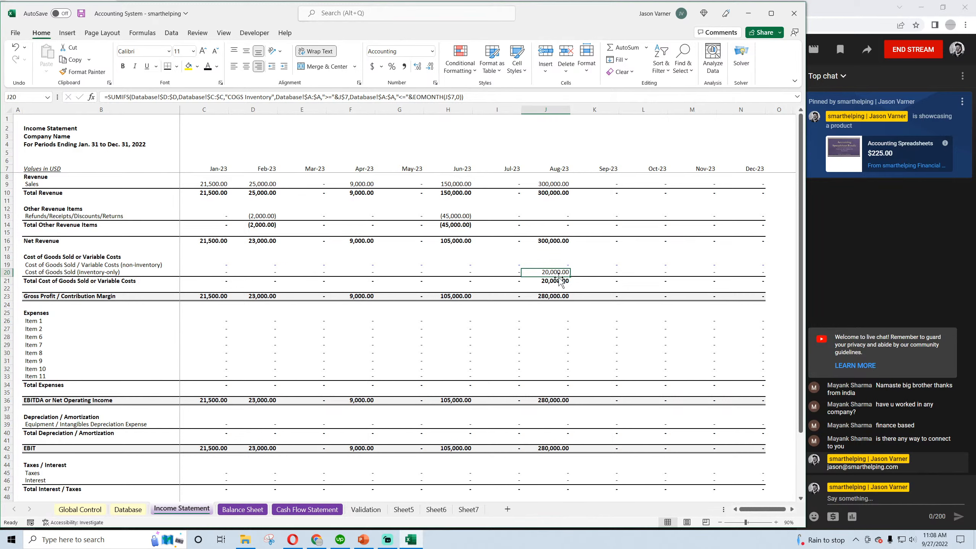
left_click(552, 296)
double_click(552, 296)
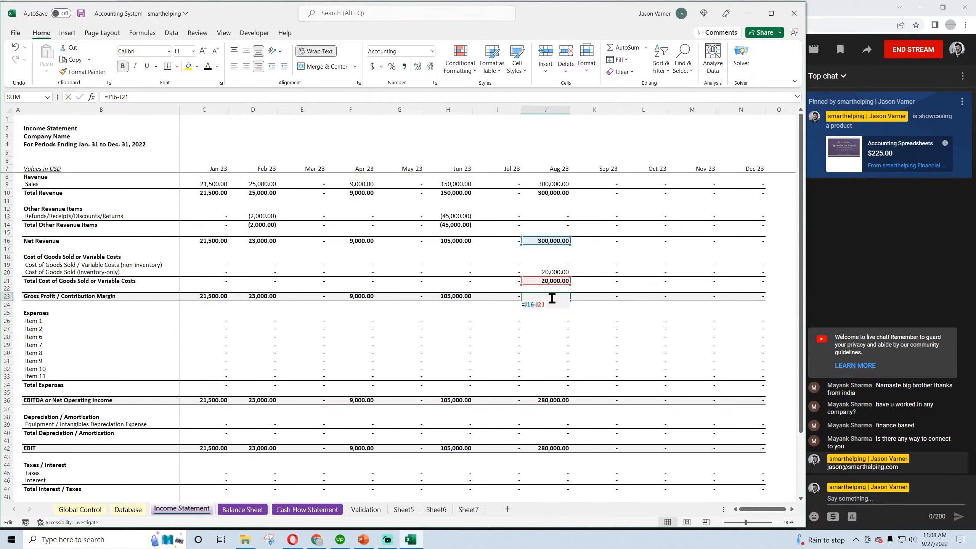
key("Return")
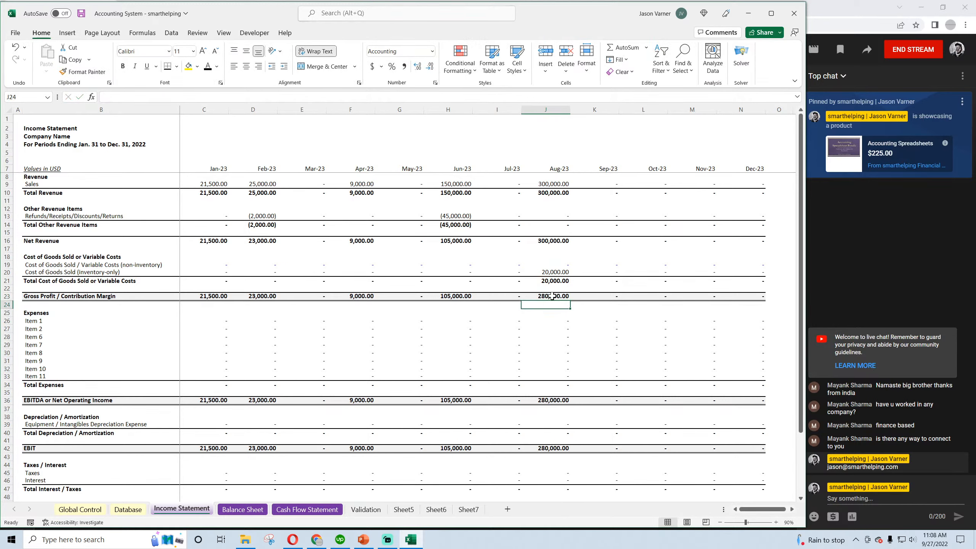
left_click(552, 296)
left_click(82, 13)
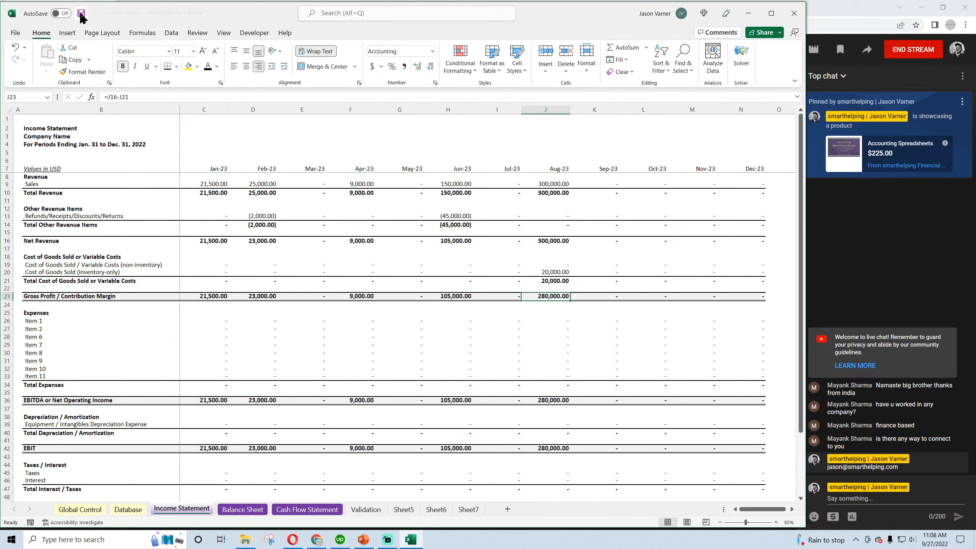
left_click(562, 272)
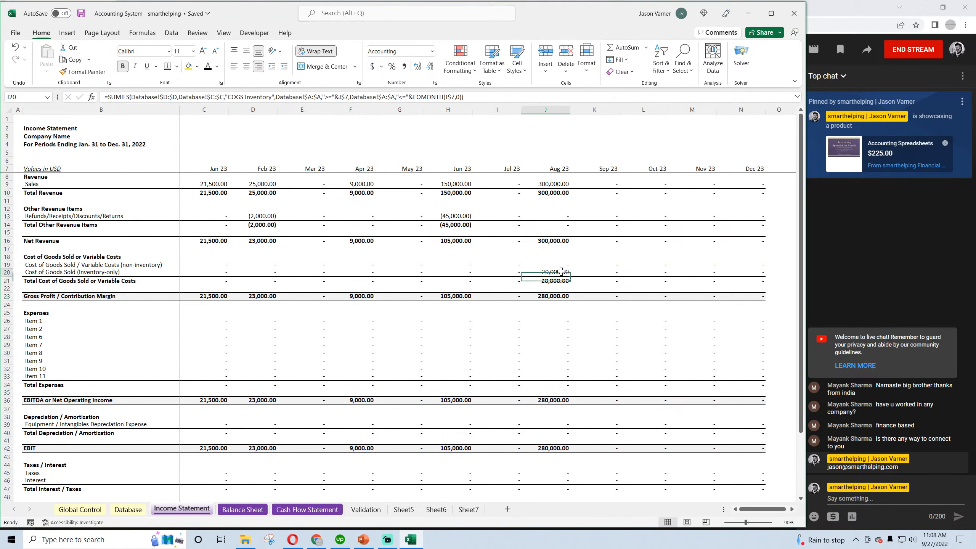
left_click(216, 271)
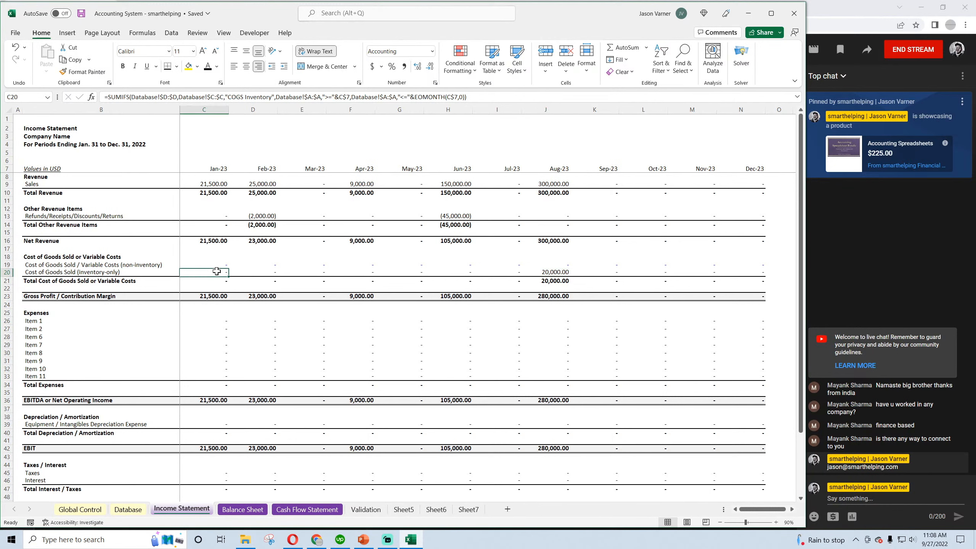
left_click(550, 272)
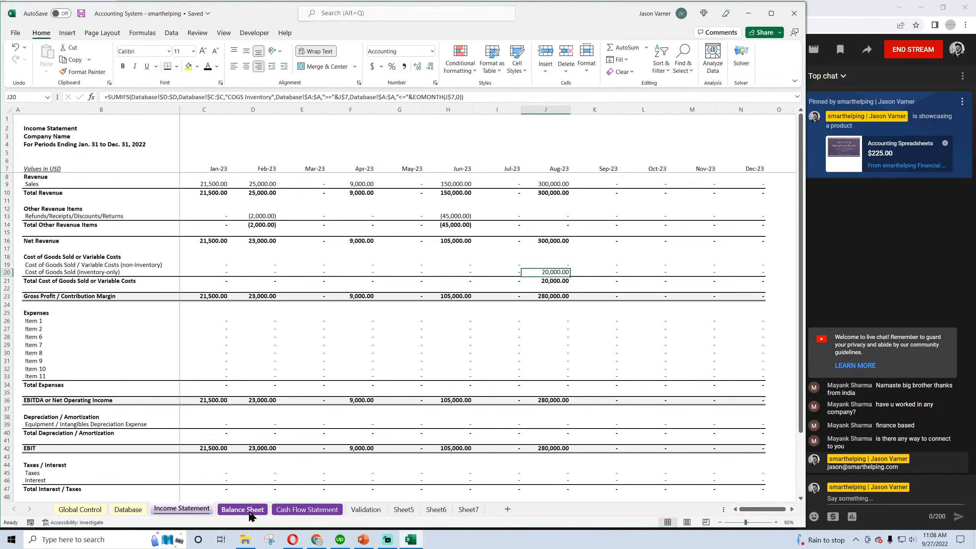
Link the January Add Back Cost of Goods Sold (Inventory-only) cell C15 on the Cash Flow Statement to Income Statement C20
left_click(293, 512)
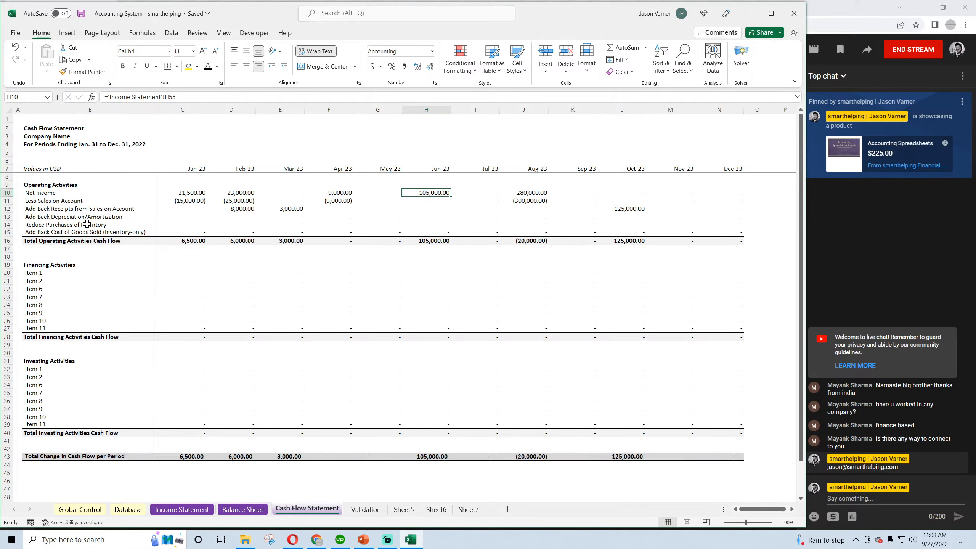
left_click(40, 225)
left_click(41, 233)
left_click(183, 233)
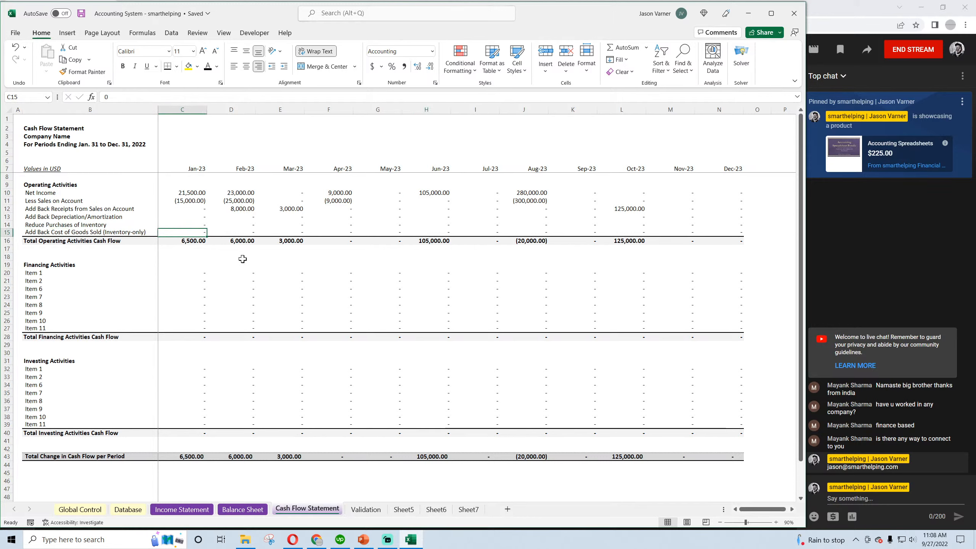
type("=")
left_click(194, 511)
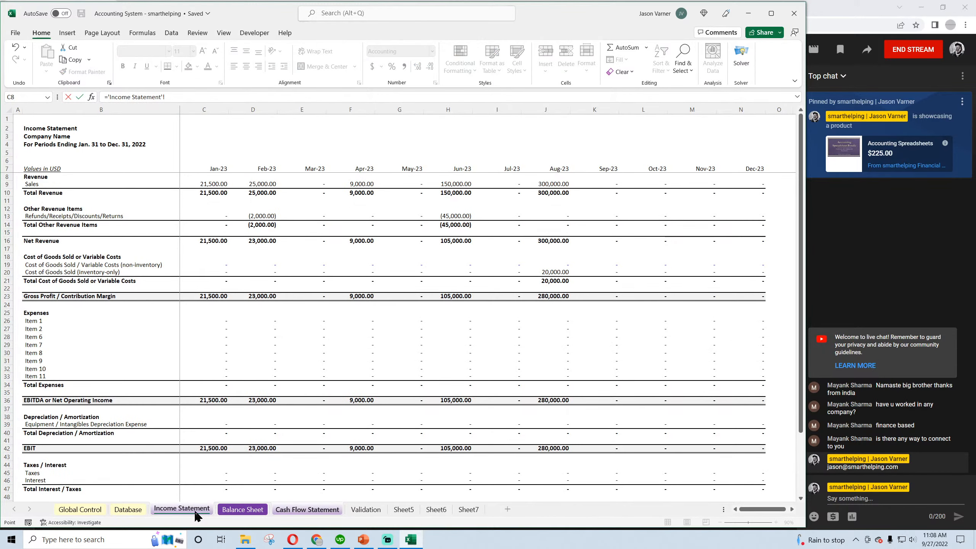
left_click(210, 271)
key("Return")
Fill the C15 add-back link across the Cash Flow Statement row through Dec-23 and save the workbook
left_click(200, 233)
left_click_drag(206, 236, 730, 238)
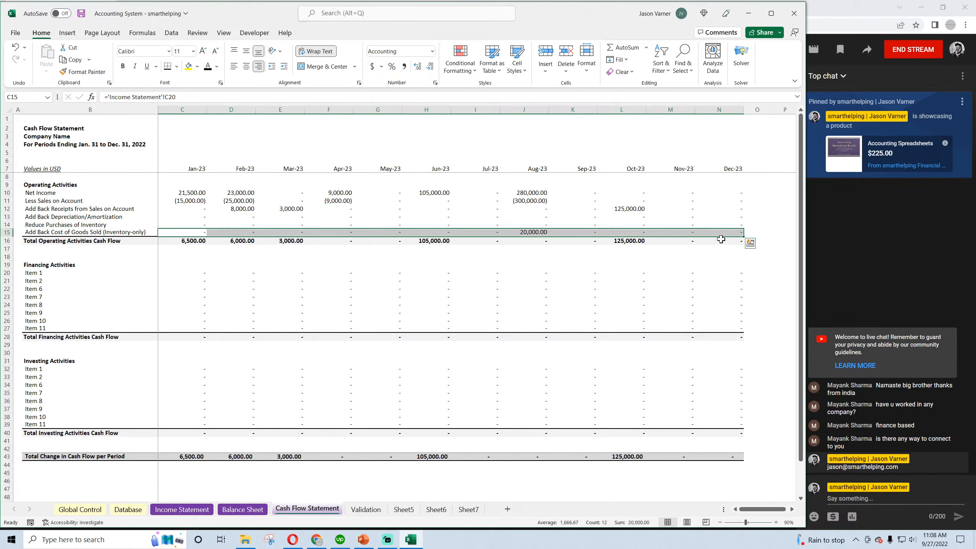
left_click(81, 14)
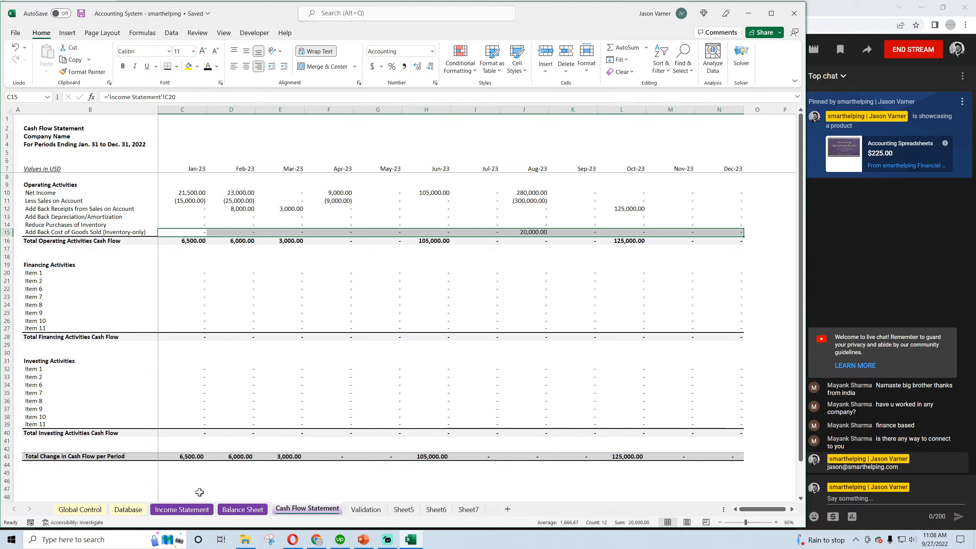
Copy the January Accounts Receivable formula from C11 into the Inventory row at C12 on the Balance Sheet
left_click(182, 509)
left_click(244, 508)
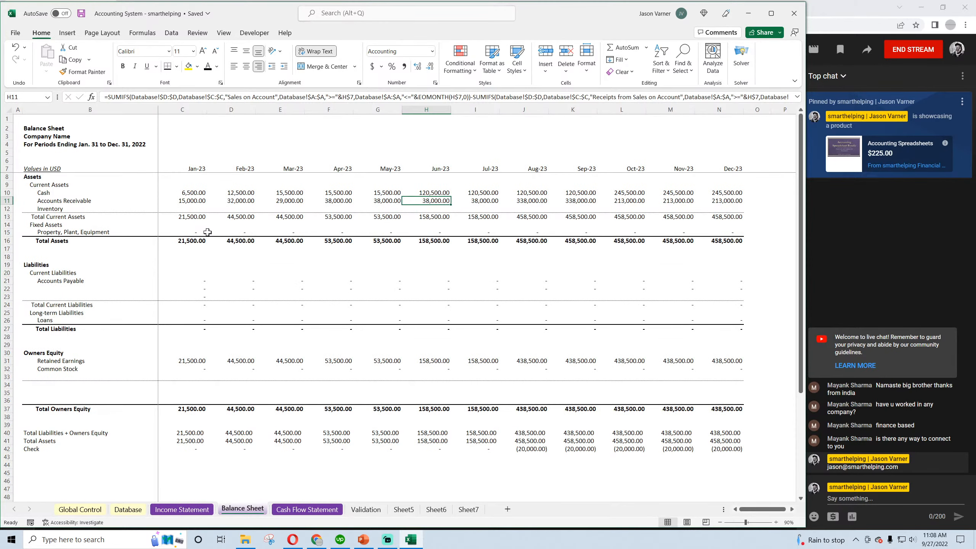
left_click(190, 208)
left_click(194, 201)
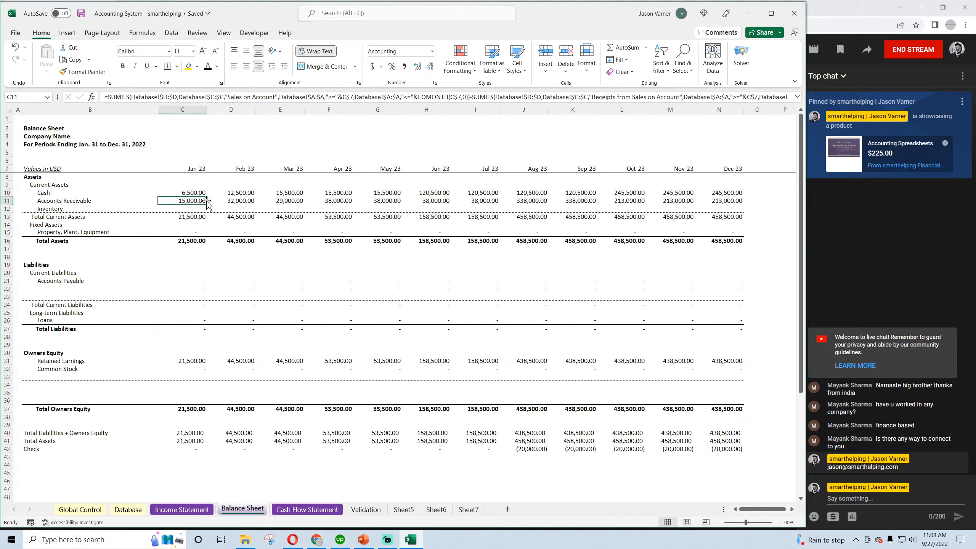
left_click_drag(207, 202, 207, 211)
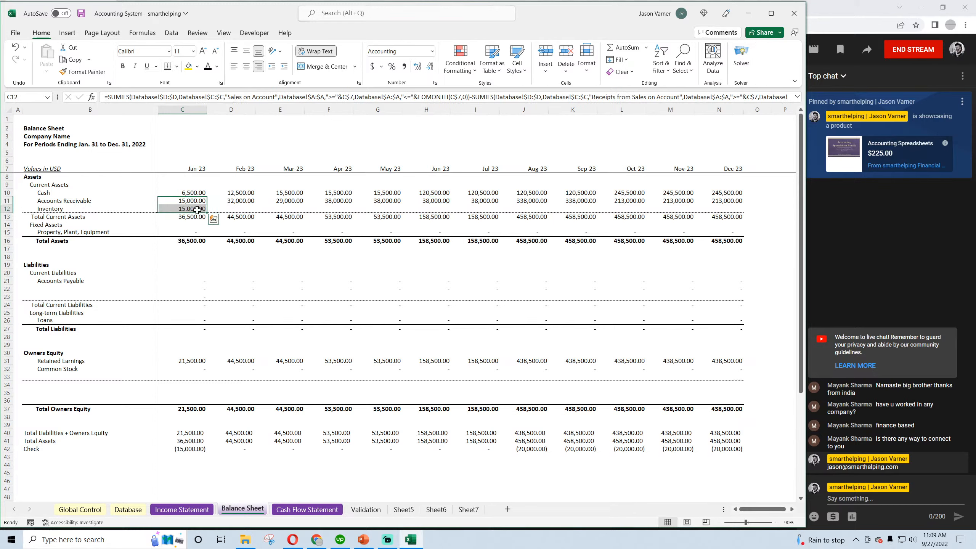
left_click(178, 66)
left_click(181, 95)
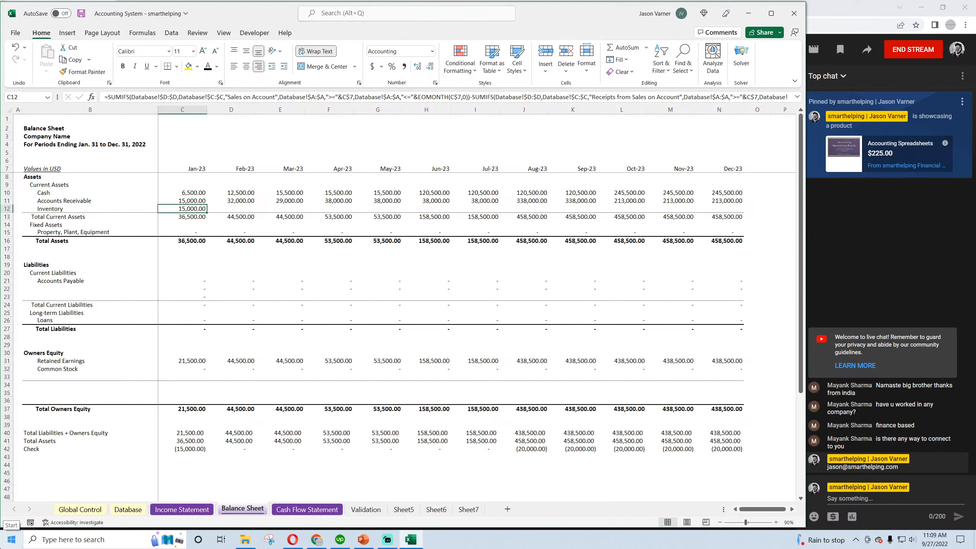
Add "Inventory Purchases" as a category in C8 of the Validation sheet, formatted like the COGS category above, and save the workbook
left_click(128, 509)
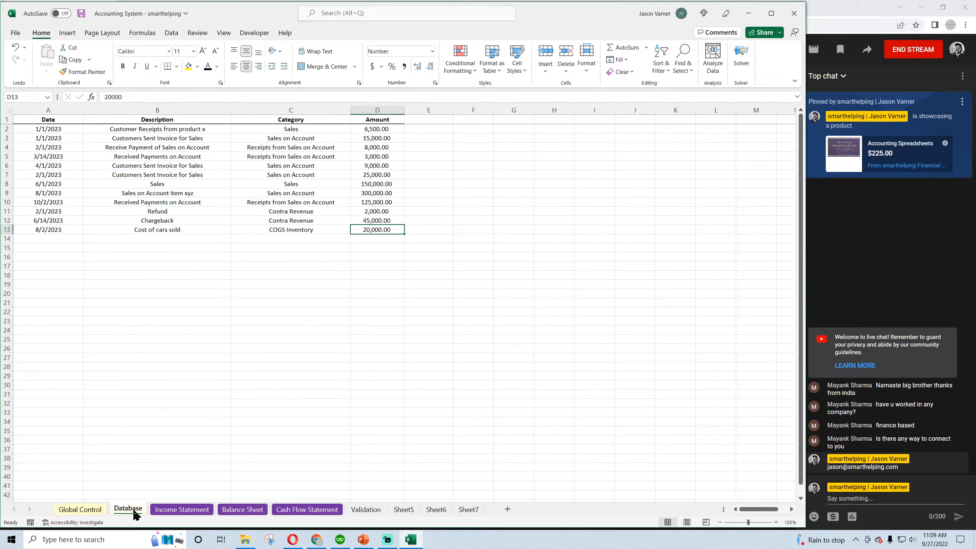
left_click(365, 509)
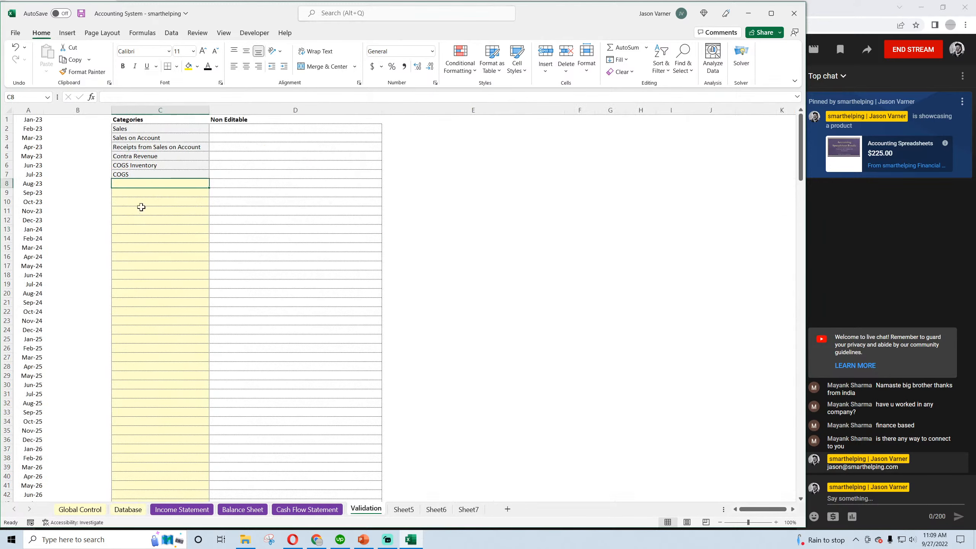
left_click(143, 171)
left_click_drag(208, 179, 208, 188)
left_click(161, 184)
key("Delete")
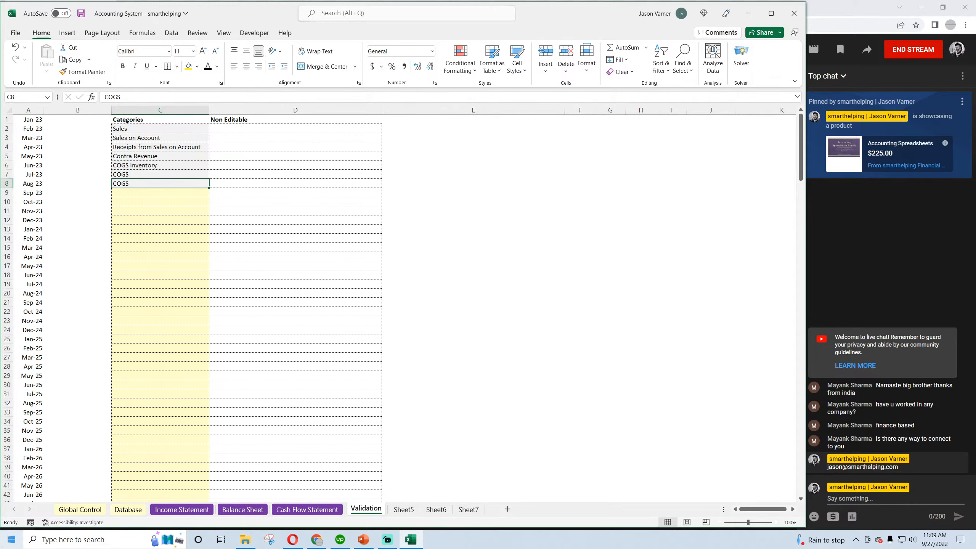
type("Inventory Pur")
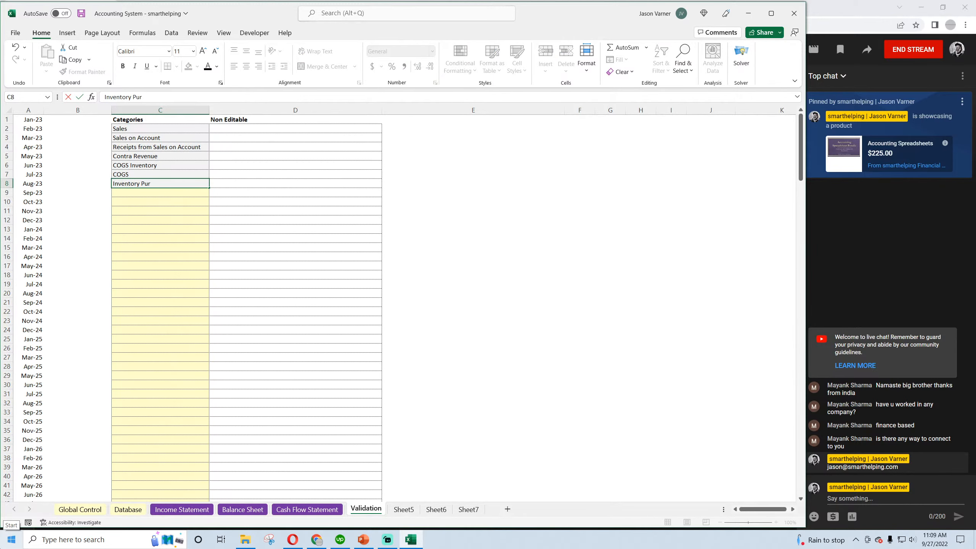
type("chases")
key("Return")
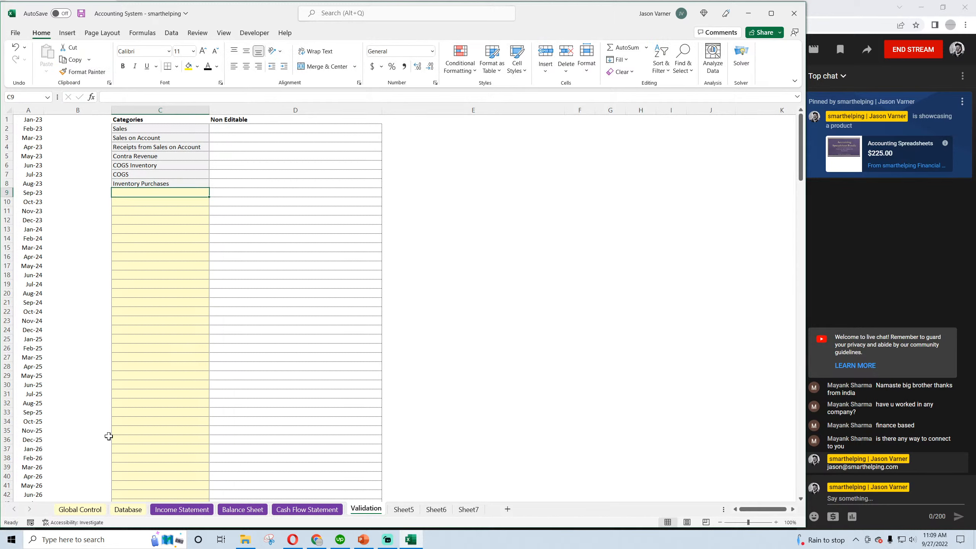
left_click(81, 13)
Copy the Inventory Purchases category down to C9 and extend its text to "Inventory Purchases on Account"
left_click(141, 184)
left_click(137, 196)
left_click(143, 184)
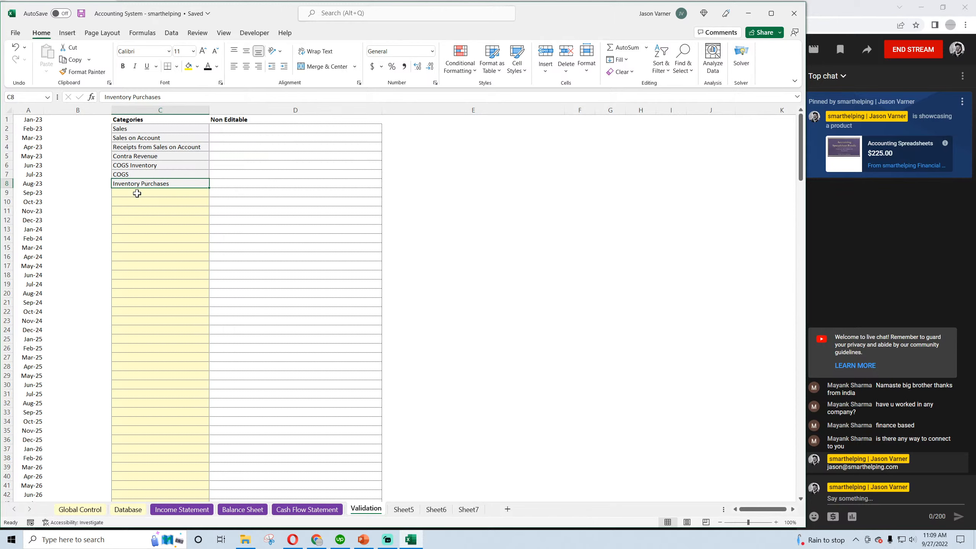
left_click(137, 193)
left_click(180, 181)
left_click_drag(209, 188, 209, 197)
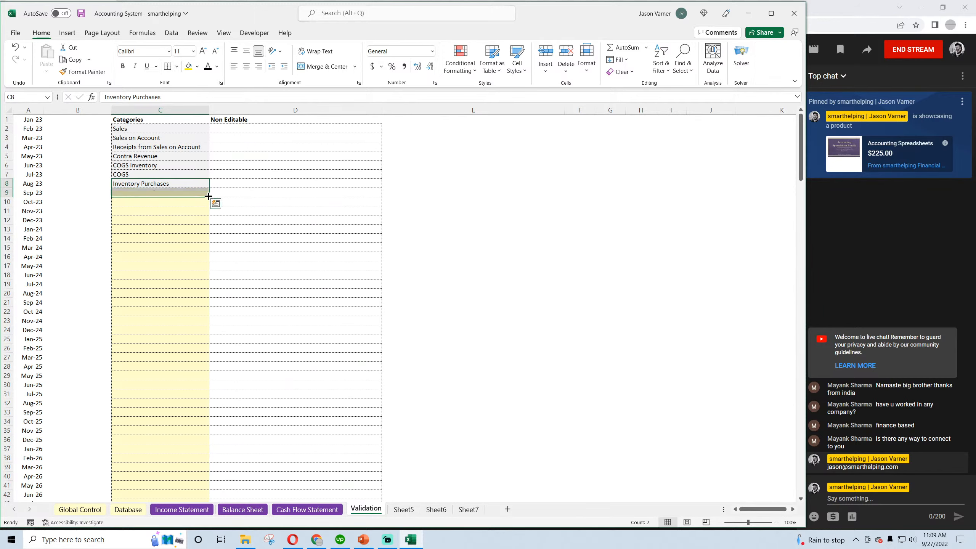
double_click(193, 194)
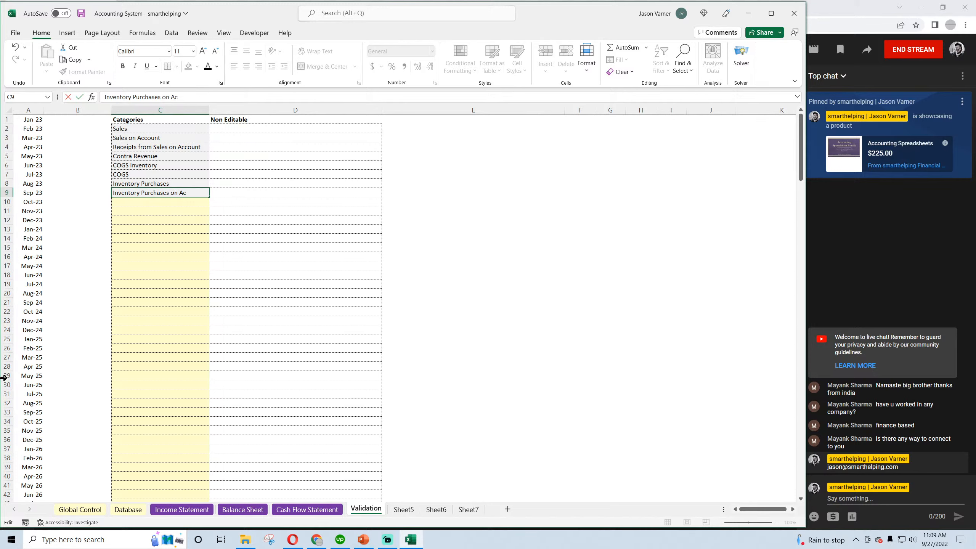
type("on Account")
key("Return")
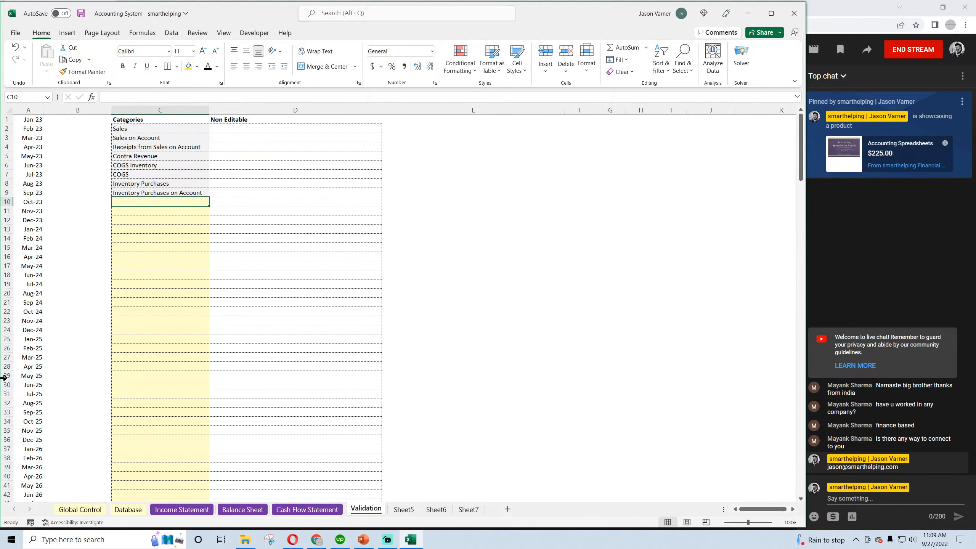
Copy the C9 category down to C10 and replace its text with "Payments for Inventory"
left_click(206, 194)
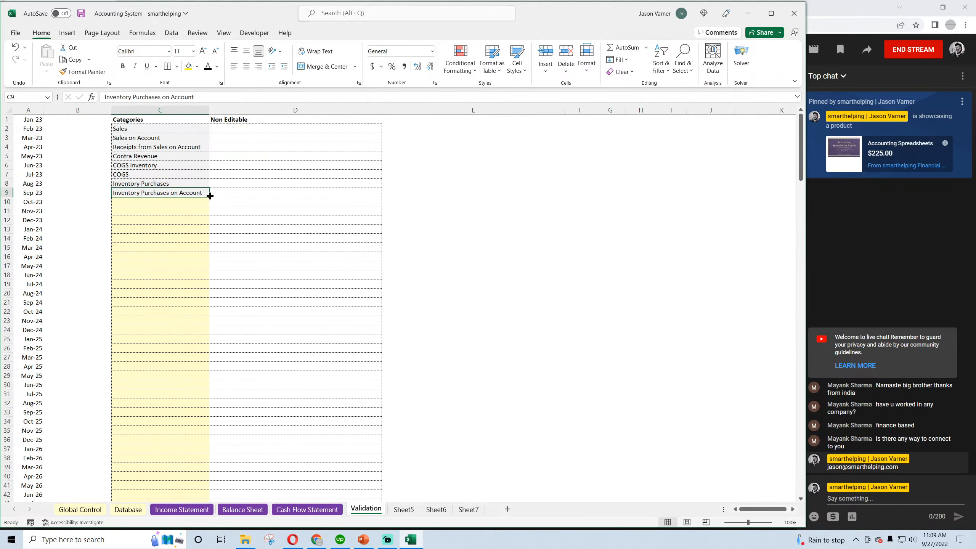
left_click_drag(209, 197, 205, 207)
left_click(177, 202)
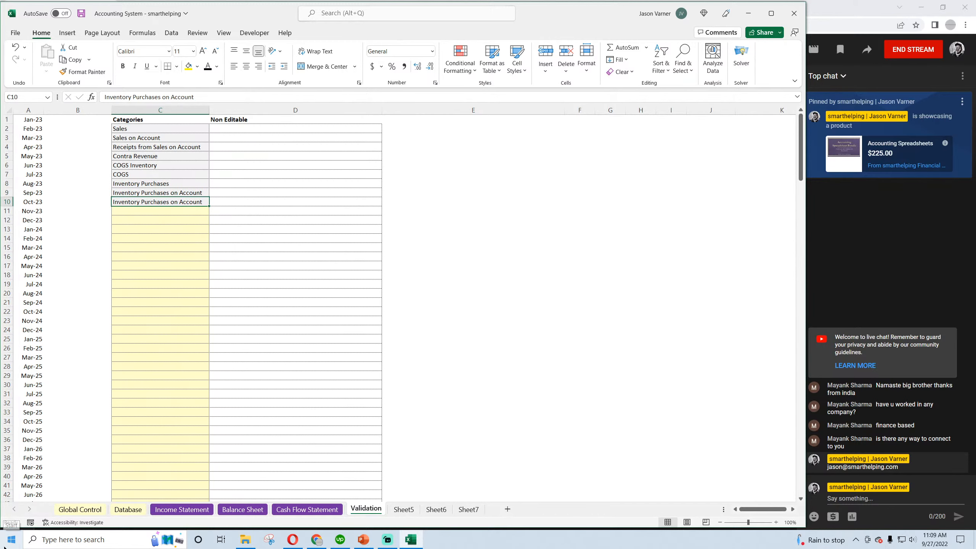
type("Payments for Inventory")
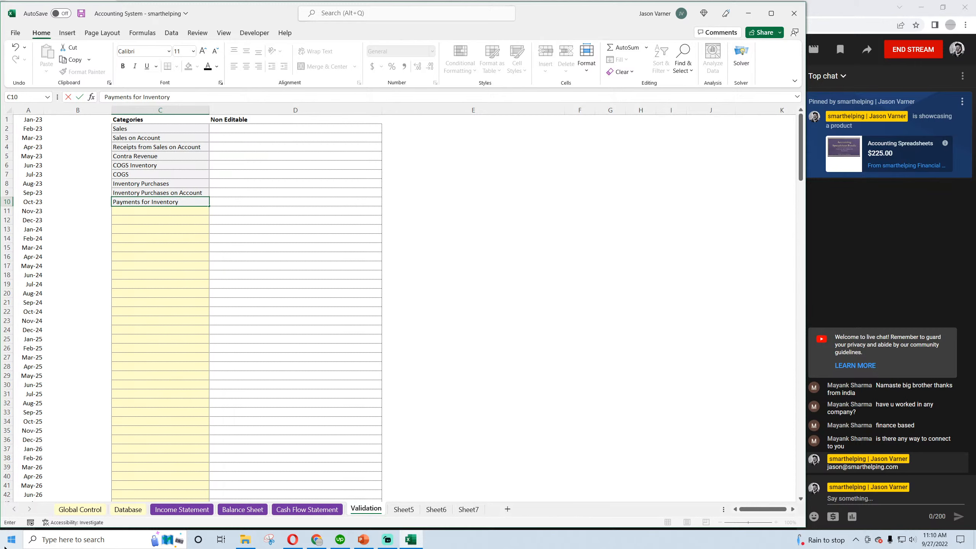
key("Return")
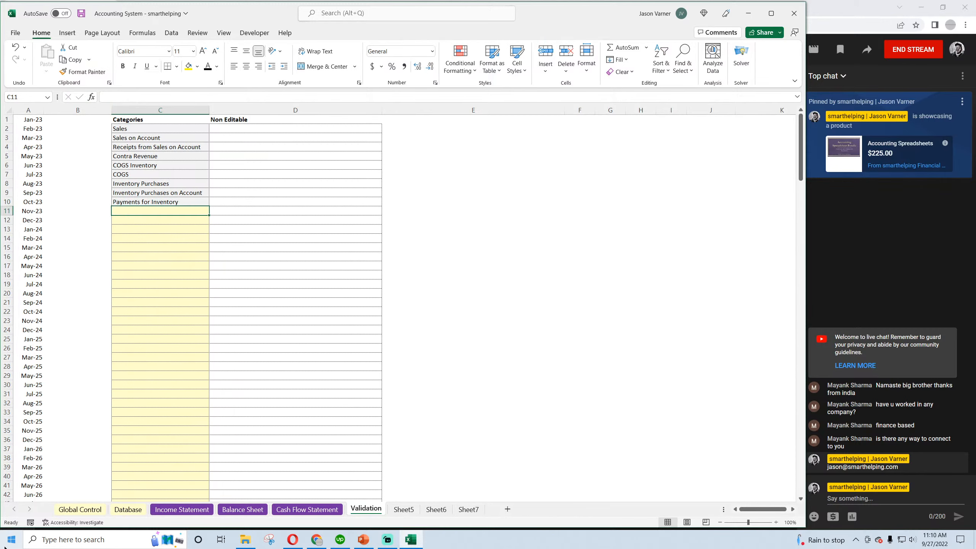
Compare the inventory purchase, on-account purchase and payment categories in C8:C10 with the COGS Inventory category in C6
left_click(170, 184)
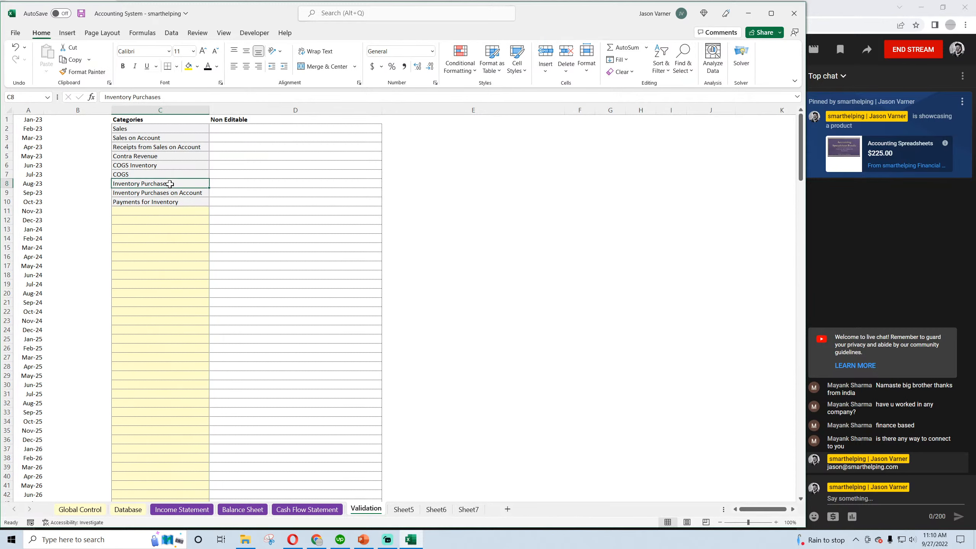
left_click(164, 194)
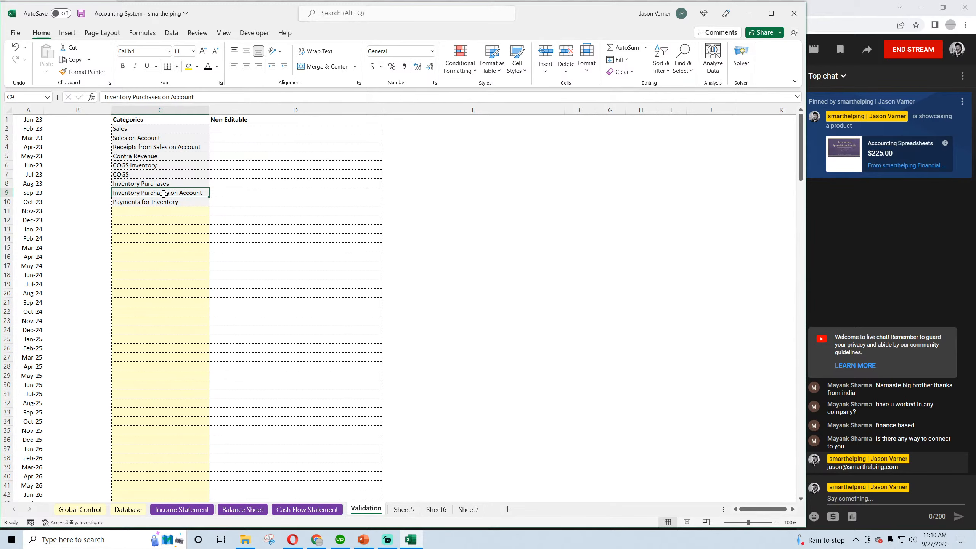
left_click(160, 202)
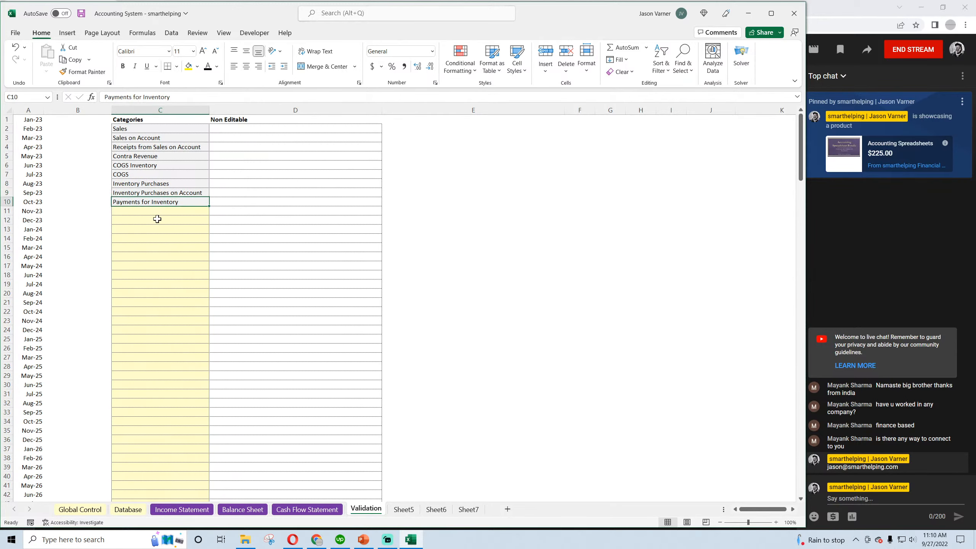
left_click(167, 184)
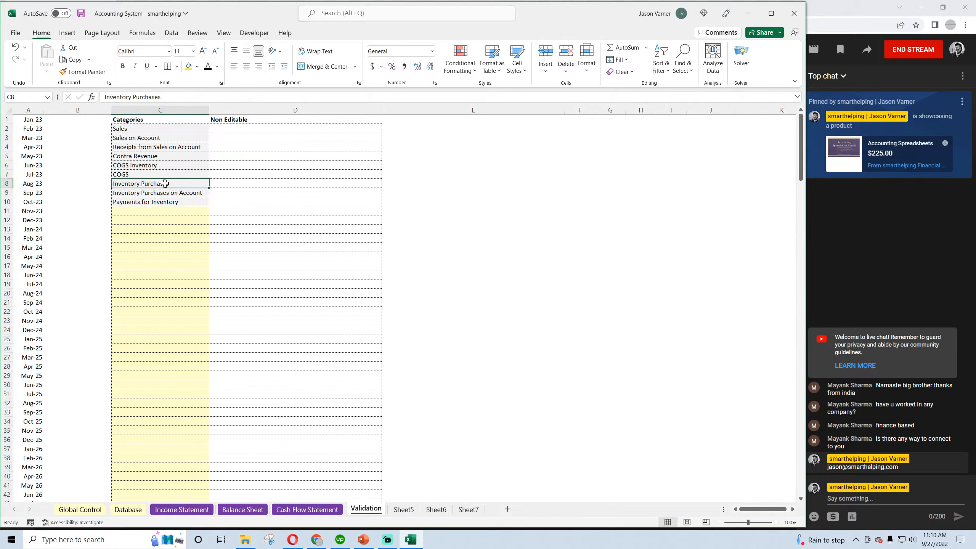
left_click(164, 192)
left_click(165, 184)
left_click(165, 193)
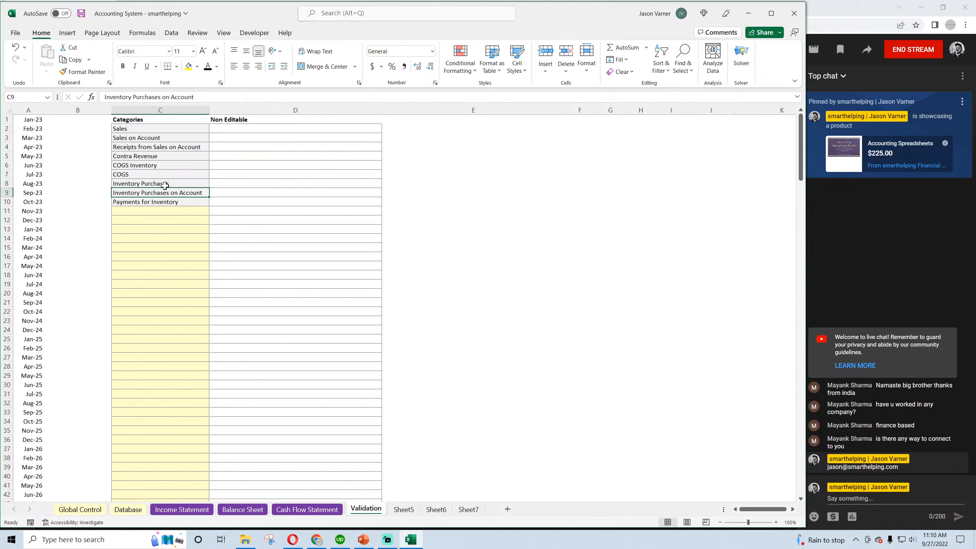
left_click(165, 184)
left_click(165, 193)
left_click(165, 193)
left_click(165, 184)
left_click(165, 193)
left_click(165, 184)
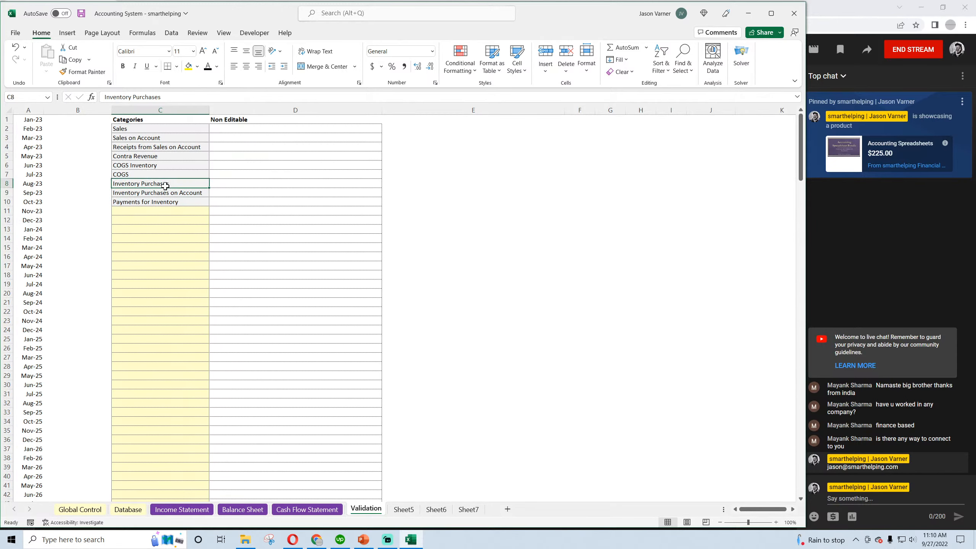
left_click(165, 193)
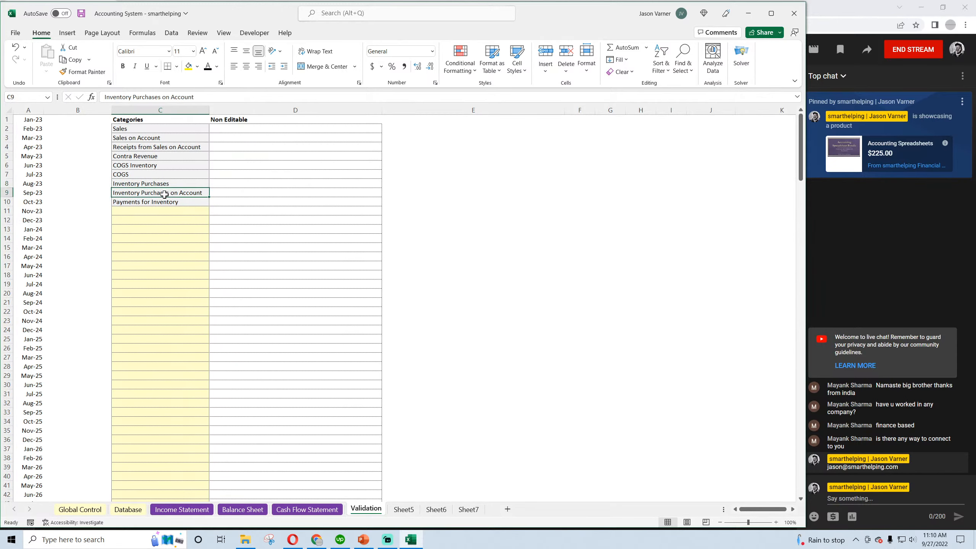
left_click(144, 166)
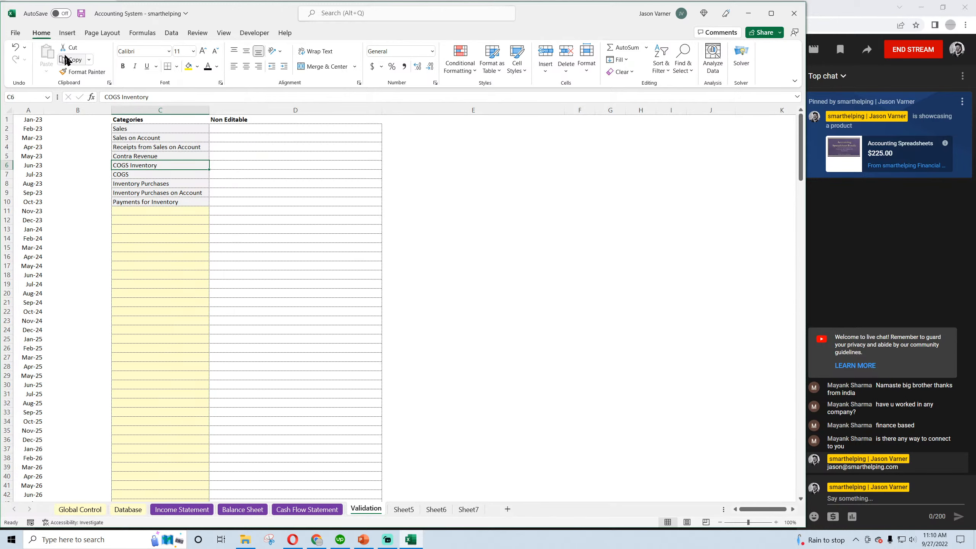
Save the workbook with the new inventory categories and open the Database sheet
left_click(79, 15)
left_click(154, 201)
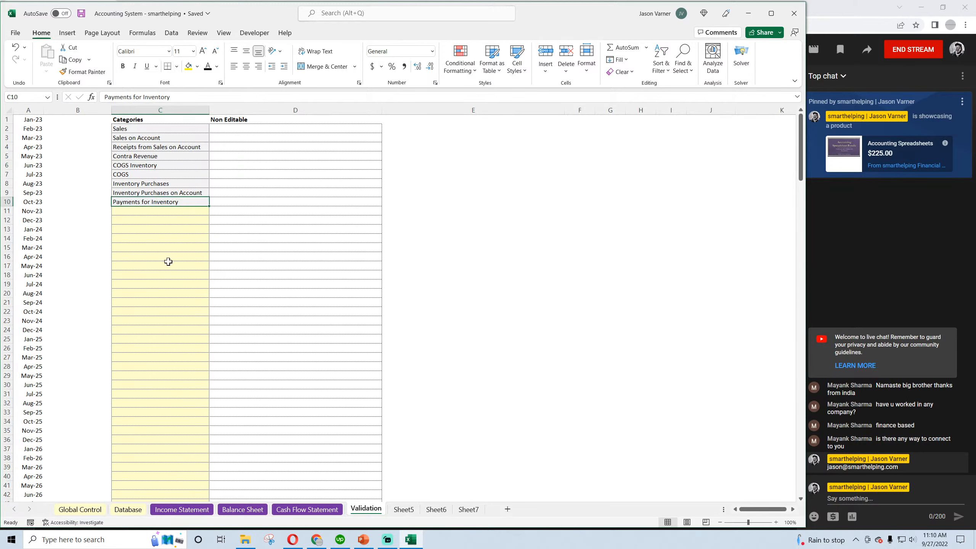
left_click(146, 195)
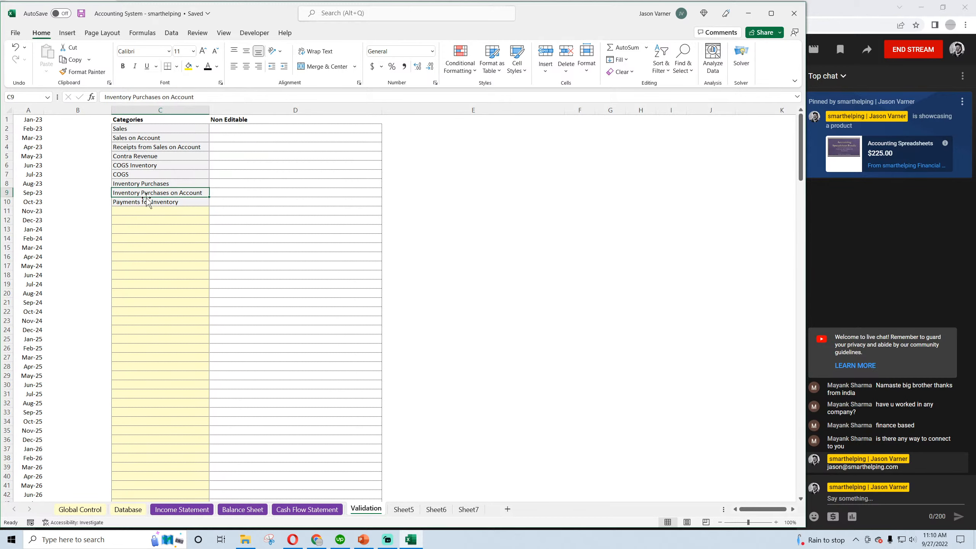
left_click(158, 203)
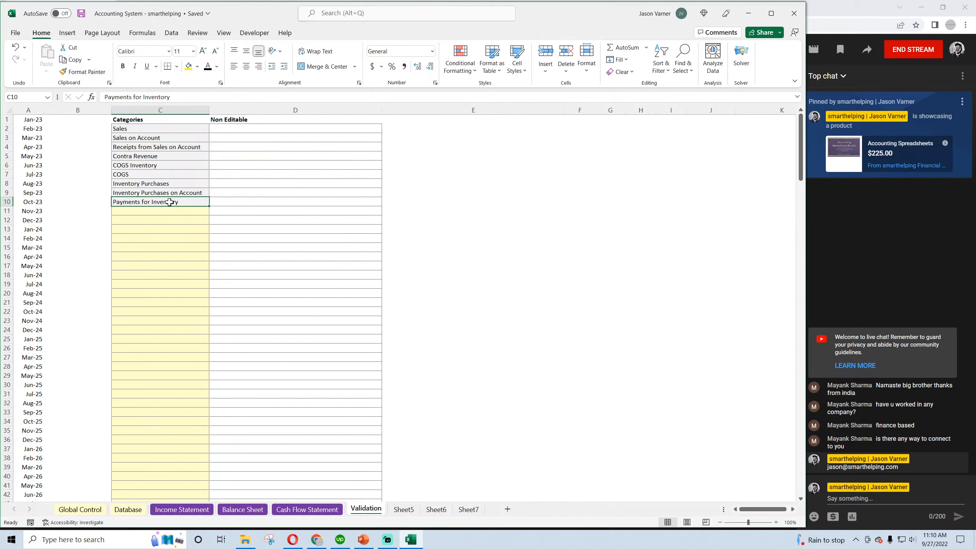
left_click(165, 192)
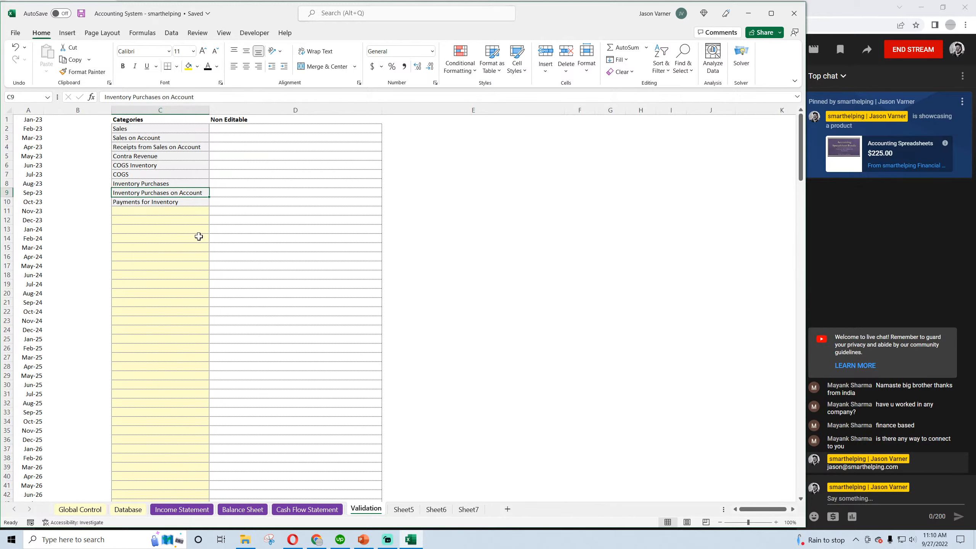
left_click(81, 14)
left_click_drag(153, 184, 153, 202)
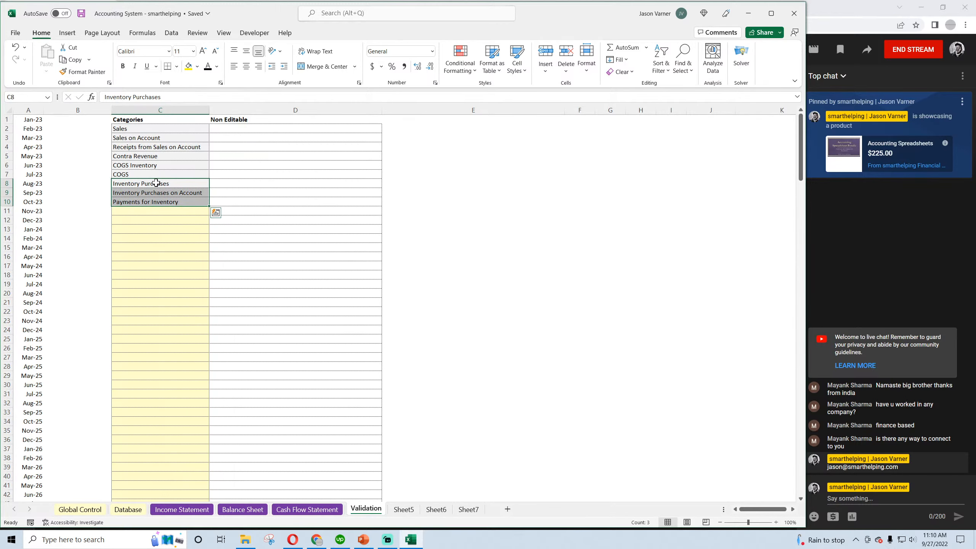
left_click(128, 509)
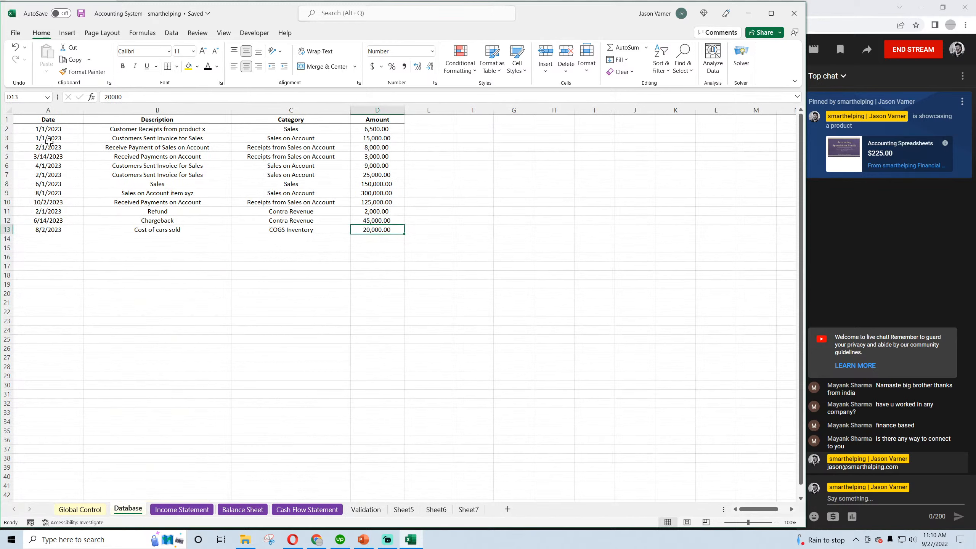
Copy the 3/14/2023 payment entry from row 5 into rows 14, 15 and 16 of the Database sheet
left_click_drag(40, 155, 371, 155)
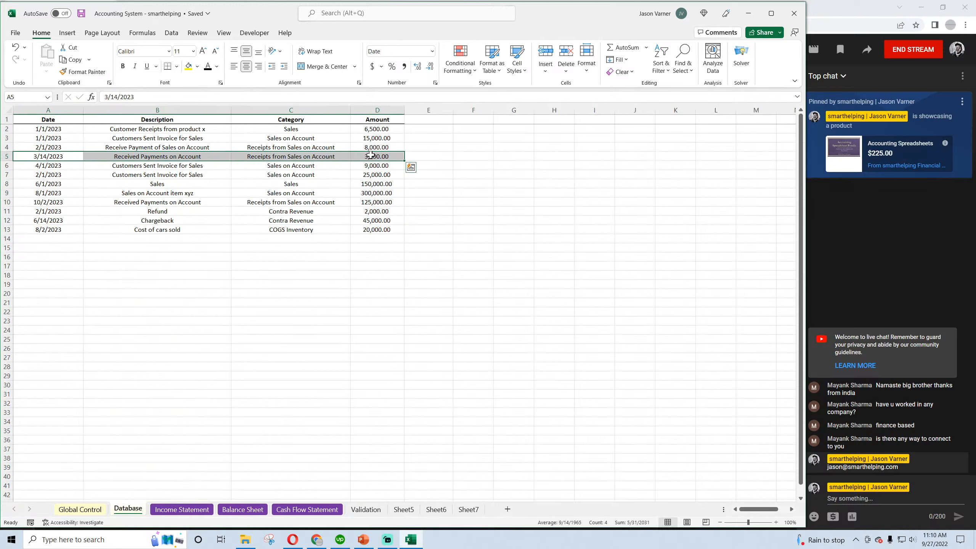
key("ctrl+c")
left_click(57, 239)
key("ctrl+v")
left_click(52, 248)
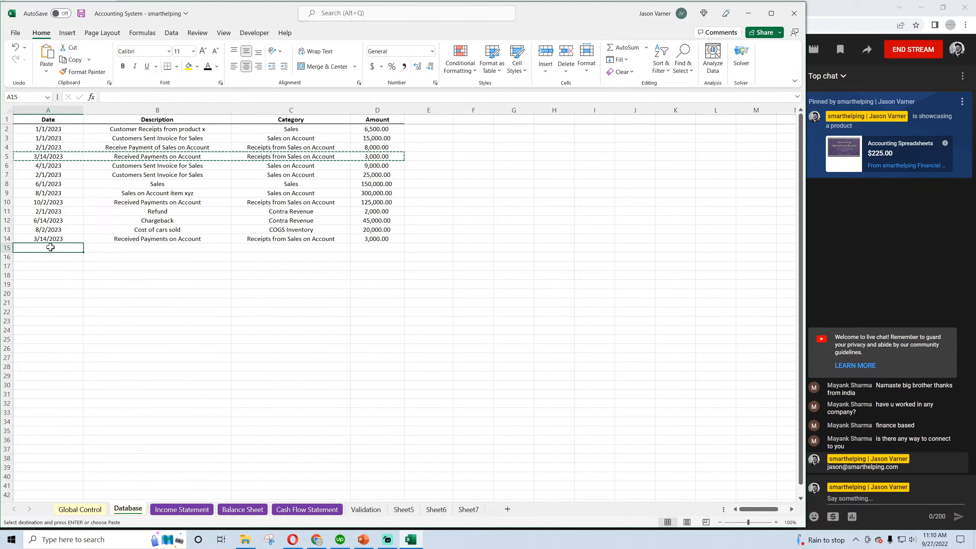
key("ctrl+v")
left_click(50, 257)
key("ctrl+v")
left_click(51, 284)
Replace the description in B14 with "Buying inventory"
left_click(53, 240)
left_click(215, 239)
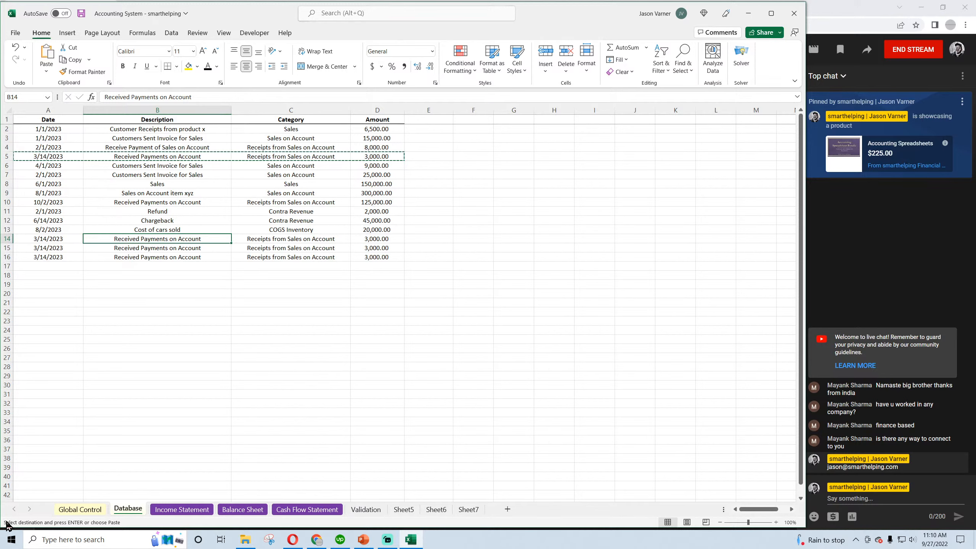
type("Buying inventor")
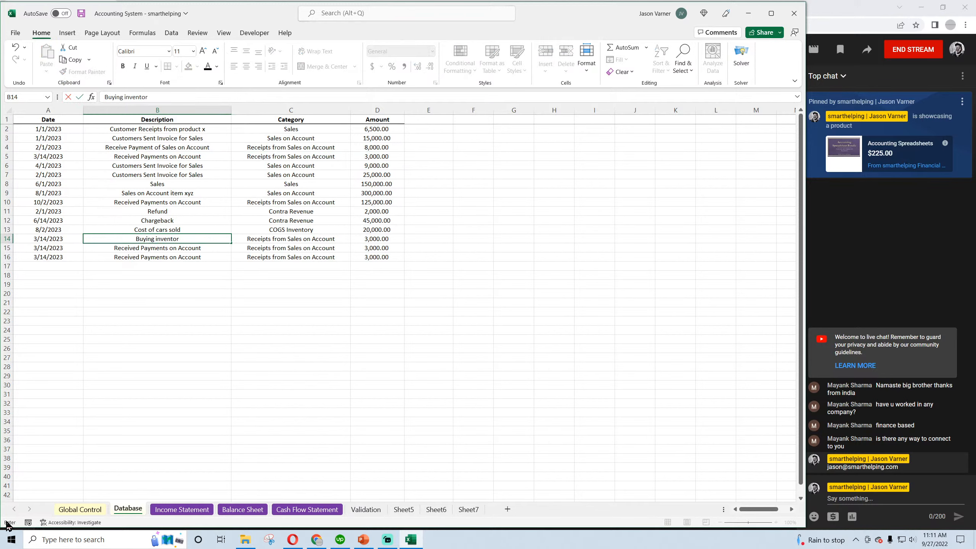
type("y")
key("Return")
Set the row 14 entry's category to Inventory Purchases and its amount to 75,000
left_click(326, 237)
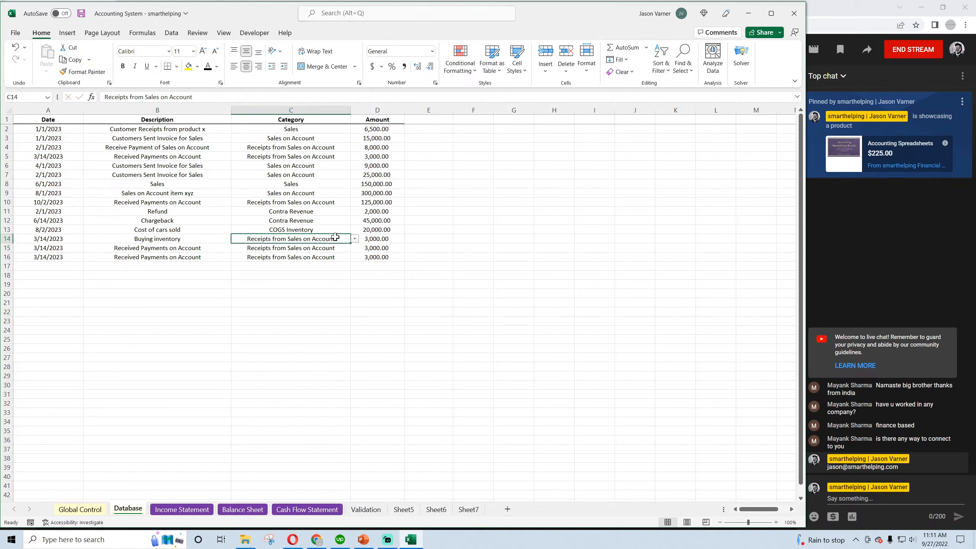
left_click(353, 239)
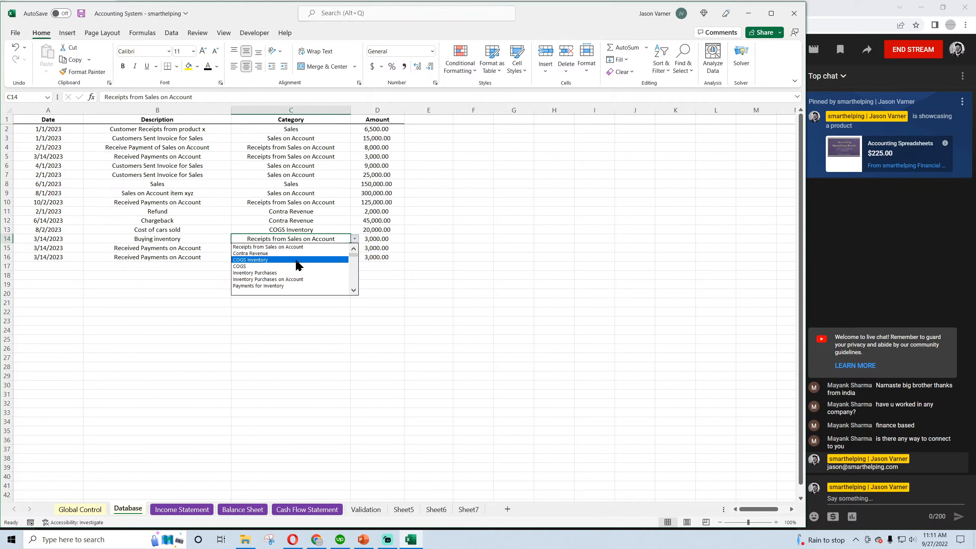
left_click(283, 273)
left_click(369, 242)
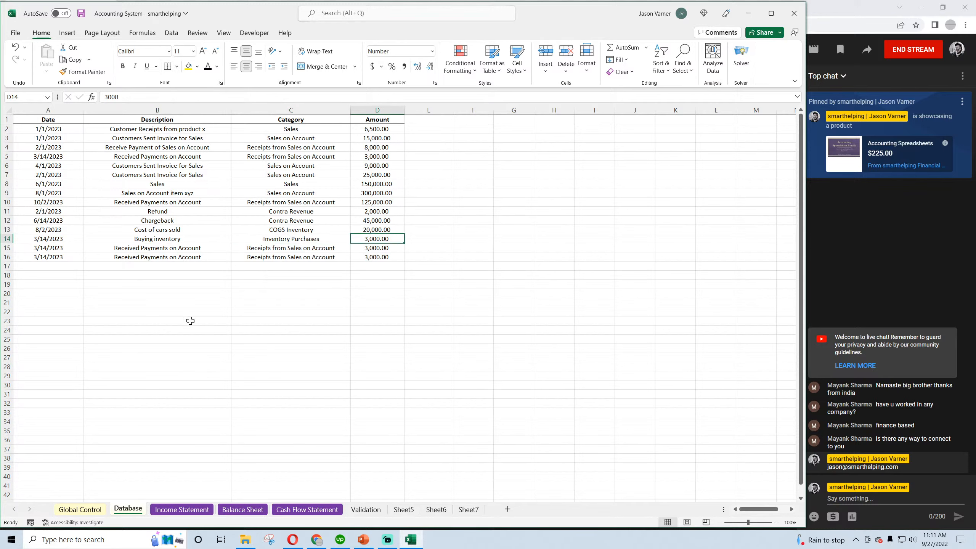
type("750")
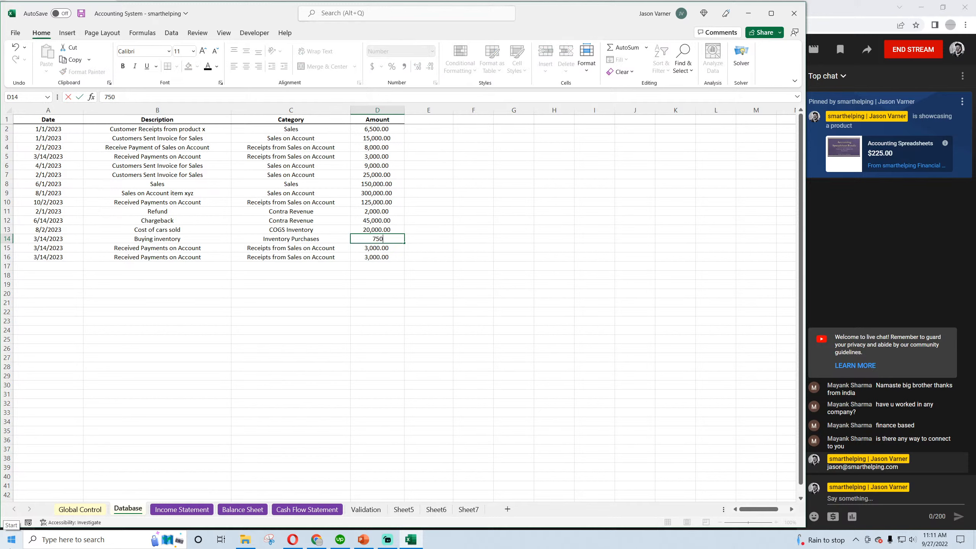
key("Return")
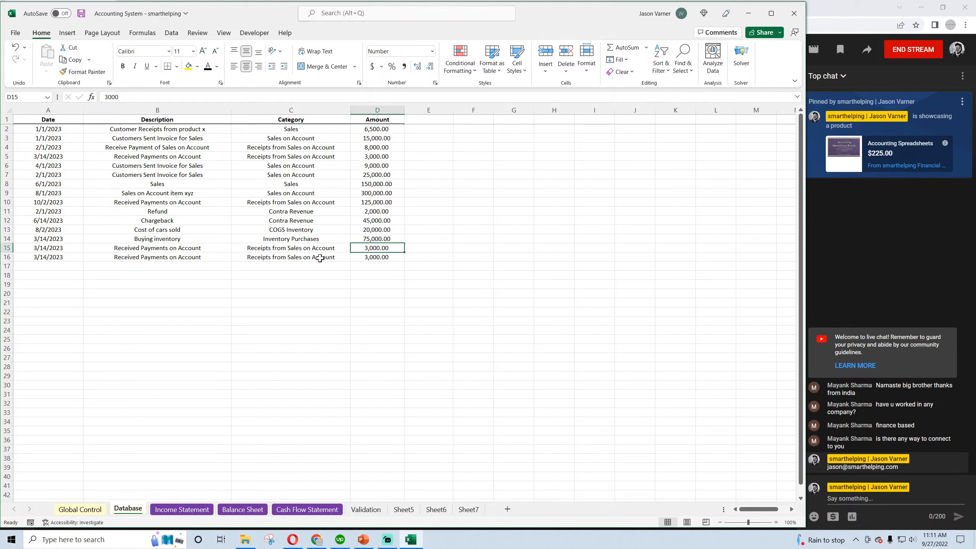
Replace the description in B15 with "Buying inventory on account"
left_click(182, 250)
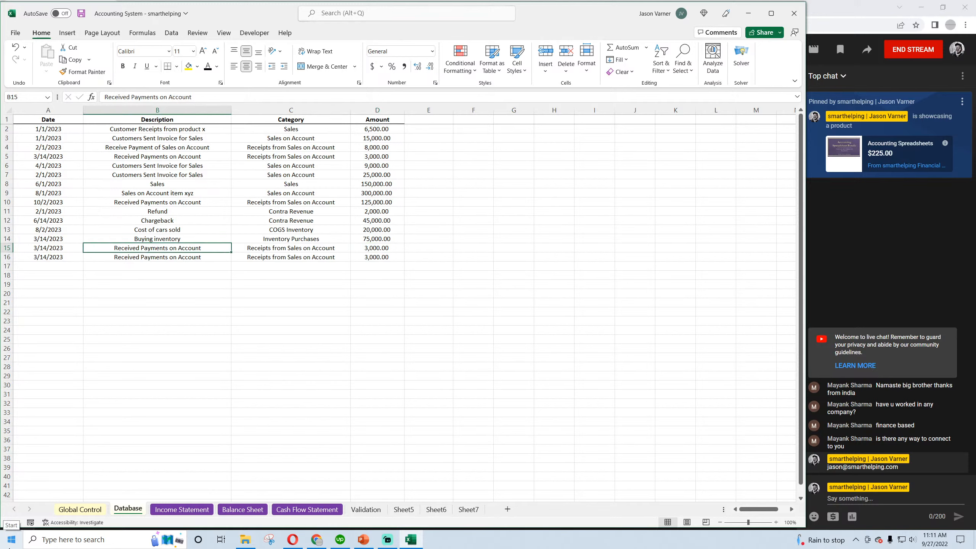
type("buyin")
key("BackSpace")
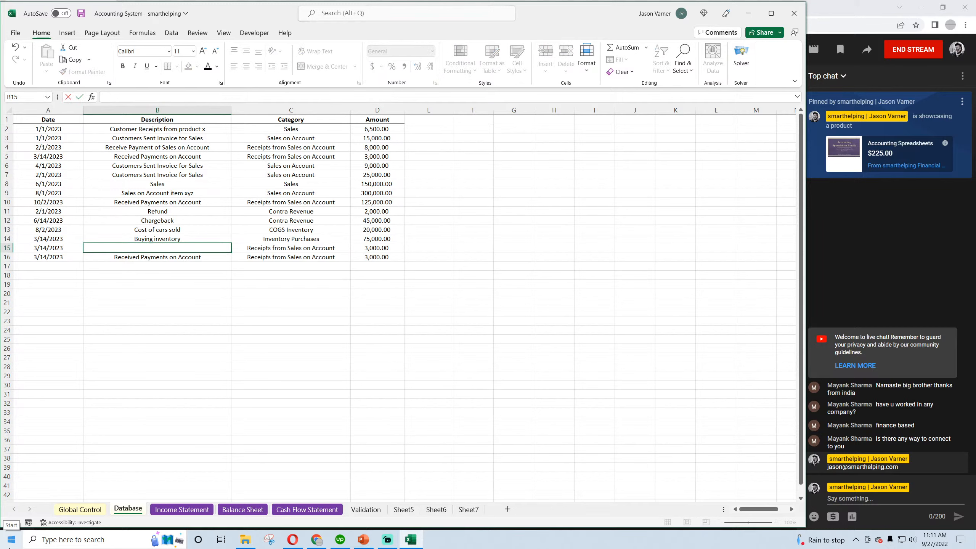
type("Buying inventory on account")
key("Return")
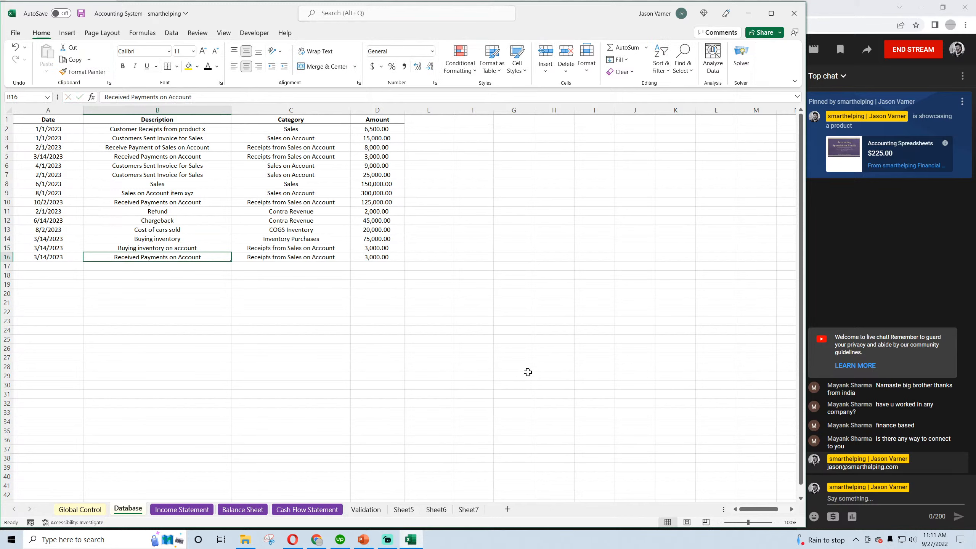
Set the row 15 entry's amount to 20,000 and its category to Inventory Purchases on Account
left_click(389, 246)
type("20")
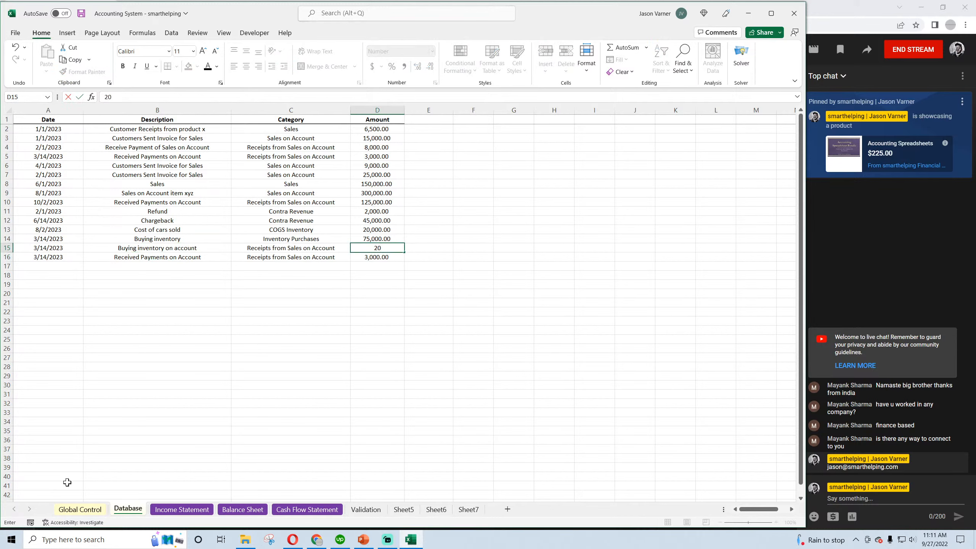
type(",000")
key("Return")
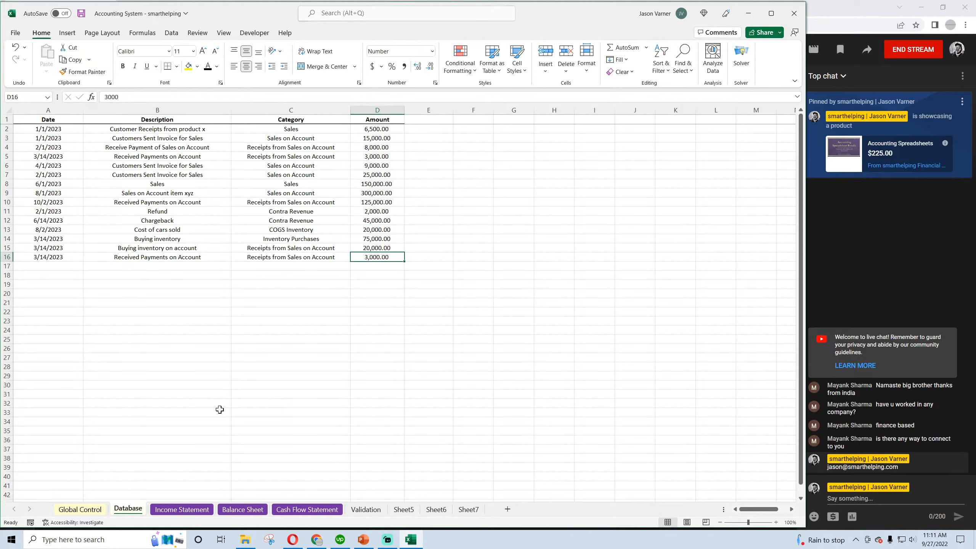
left_click(299, 239)
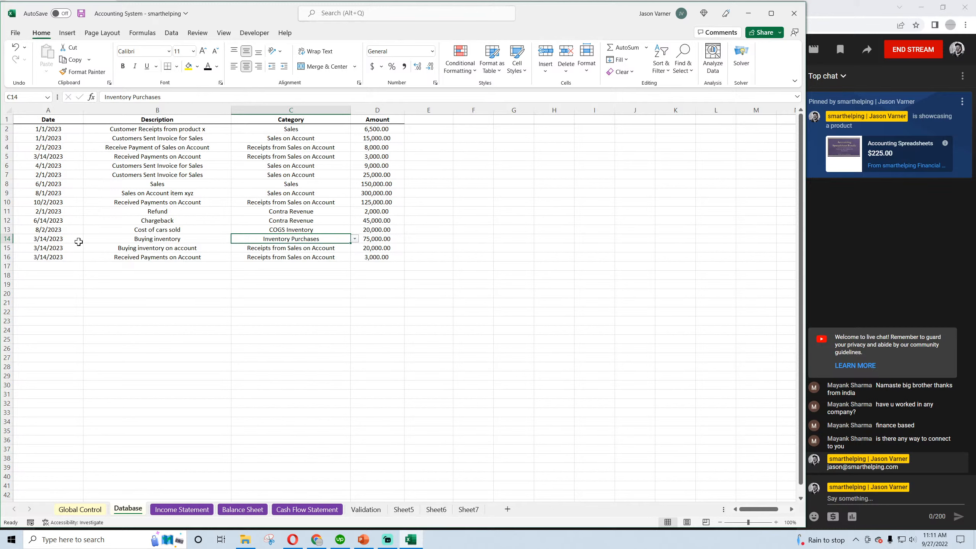
left_click(64, 239)
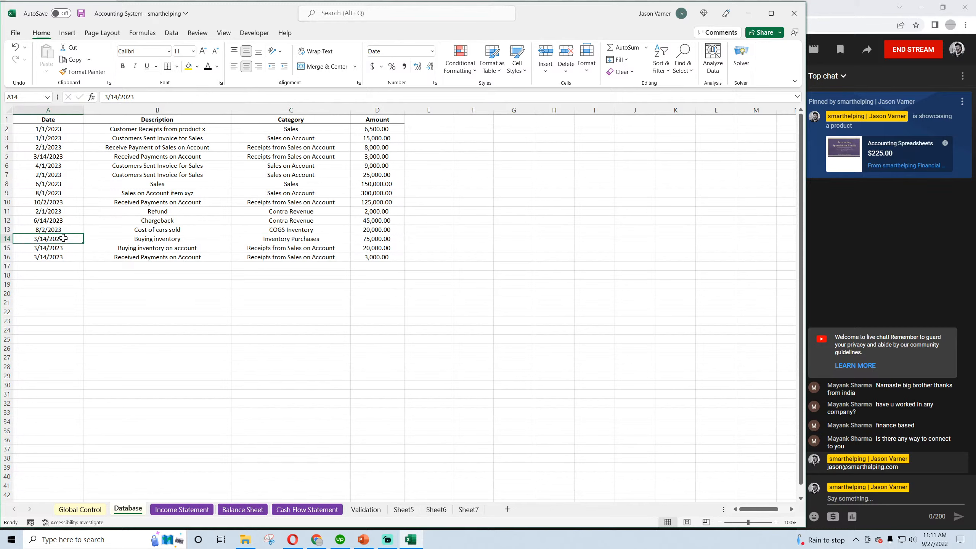
left_click(314, 248)
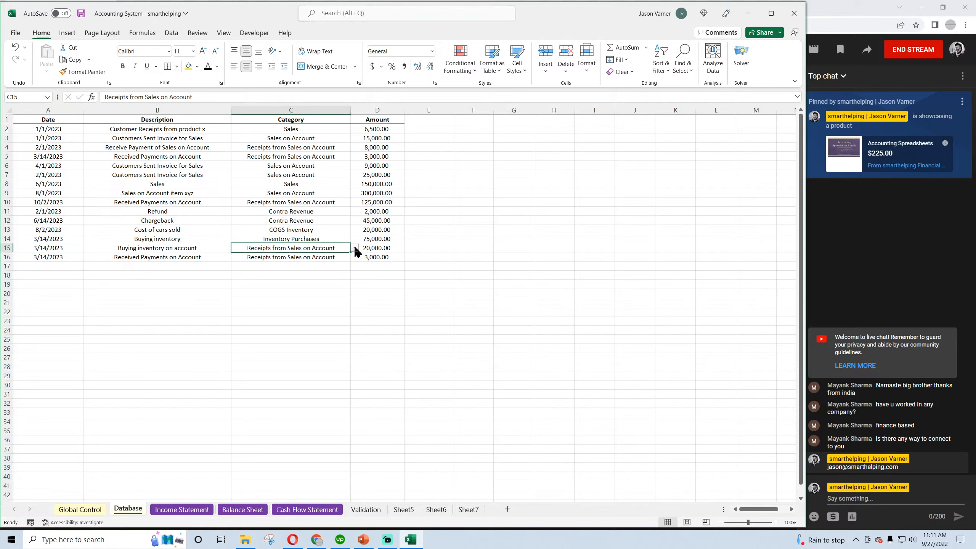
left_click(354, 247)
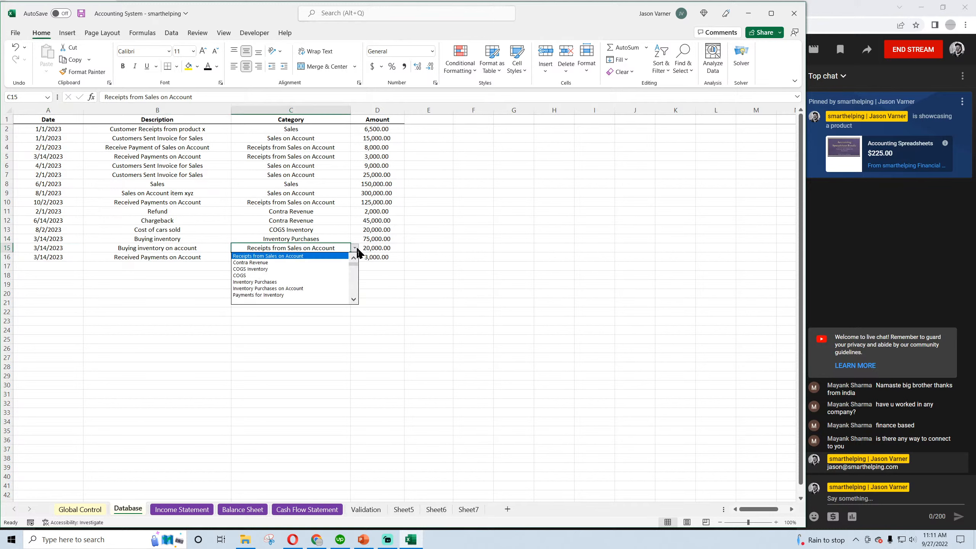
left_click(302, 288)
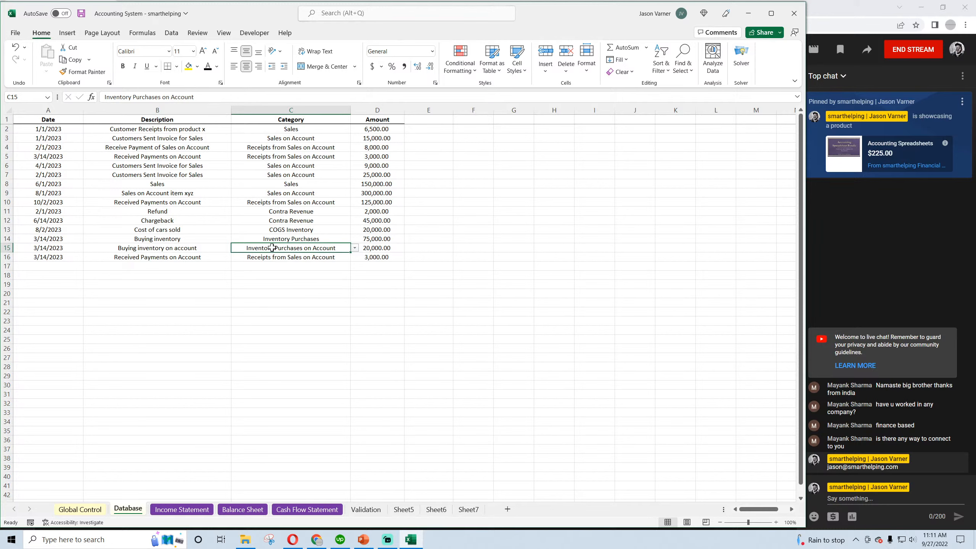
Set the category in C16 to Payments for Inventory
left_click(293, 260)
left_click(354, 257)
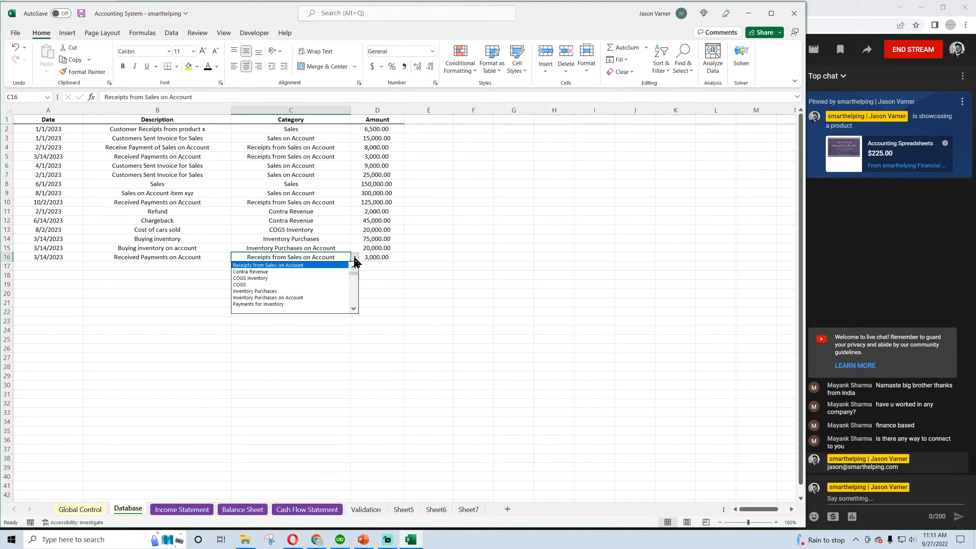
left_click(300, 304)
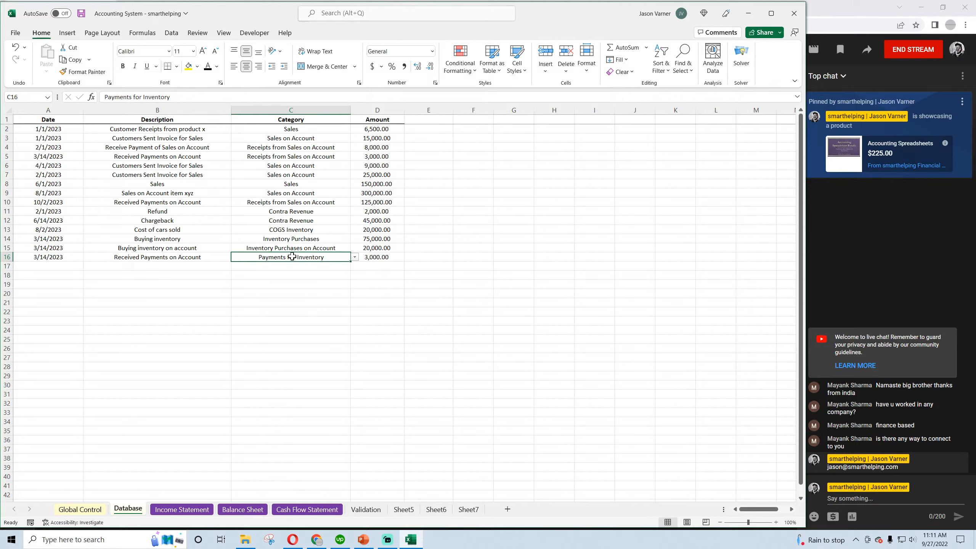
Extend the C10 category on the Validation sheet to "Payments for Inventory on Account" and widen column C to fit it
left_click(366, 509)
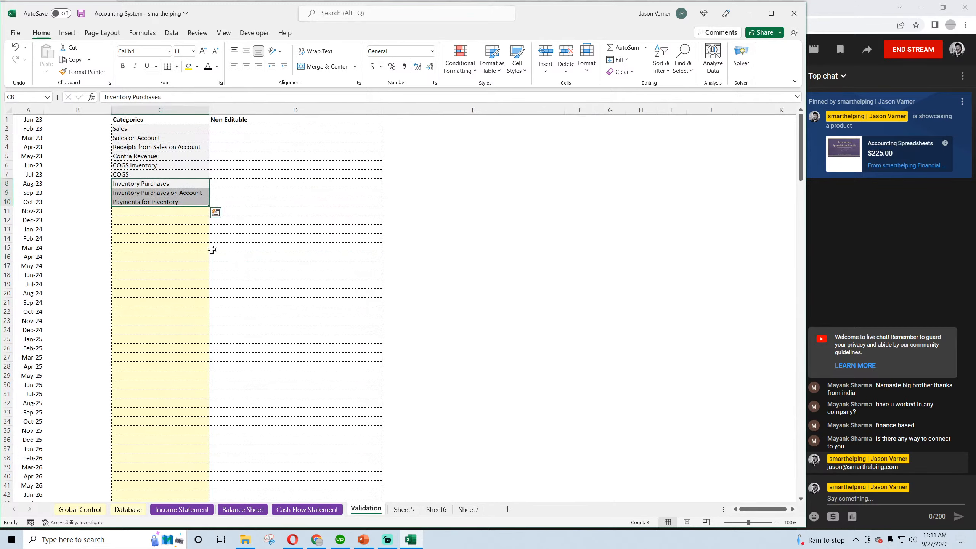
left_click(181, 203)
left_click(208, 94)
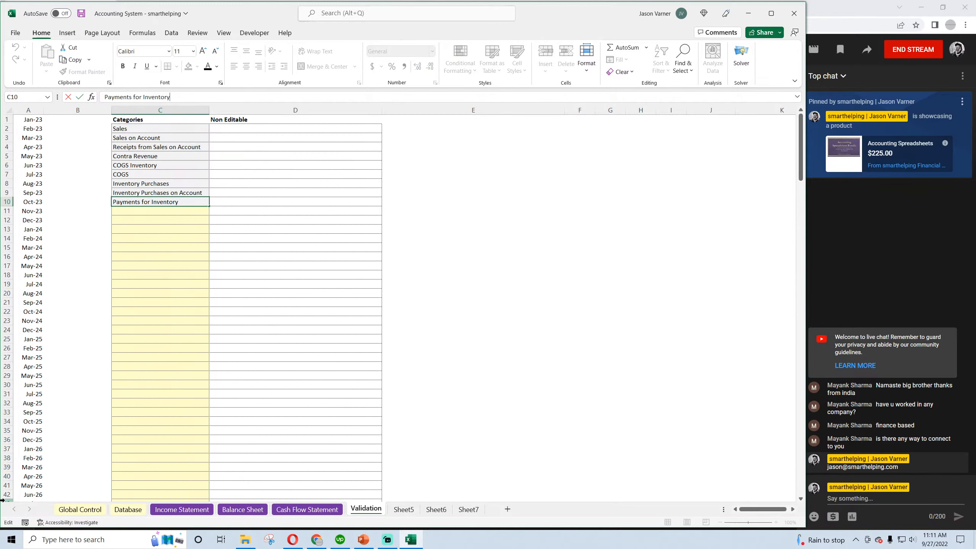
type("on Account")
key("Return")
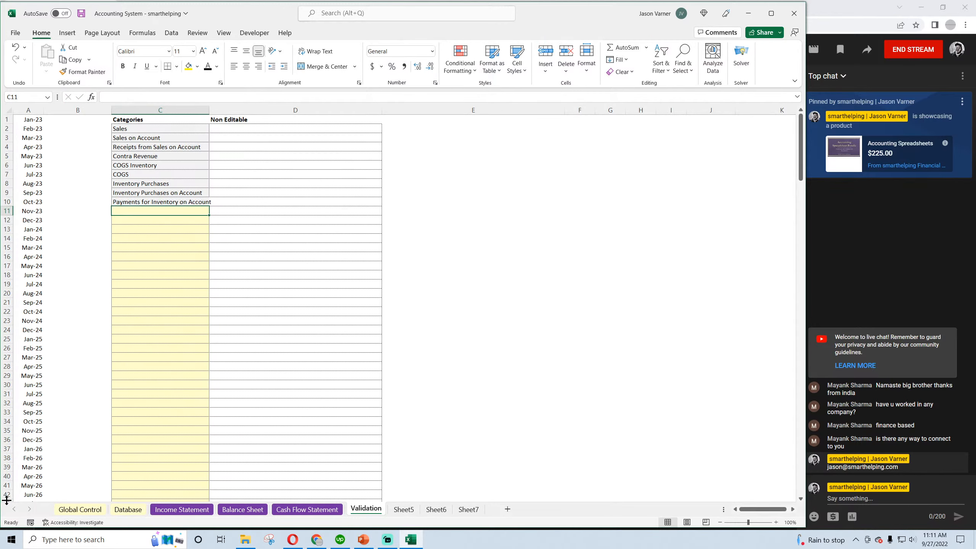
left_click_drag(208, 110, 222, 110)
left_click(204, 202)
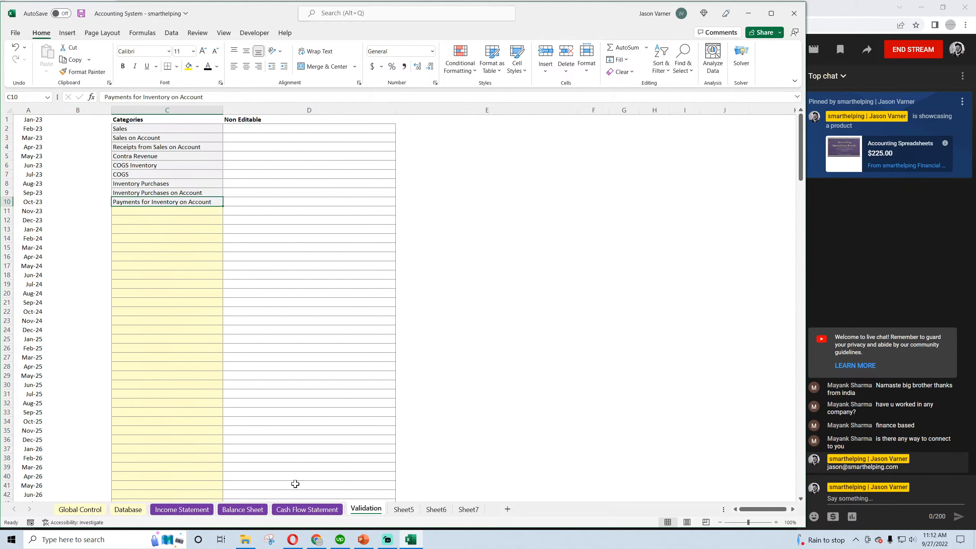
Set the Database category in C16 to Payments for Inventory on Account and save the workbook
left_click(242, 510)
left_click(191, 510)
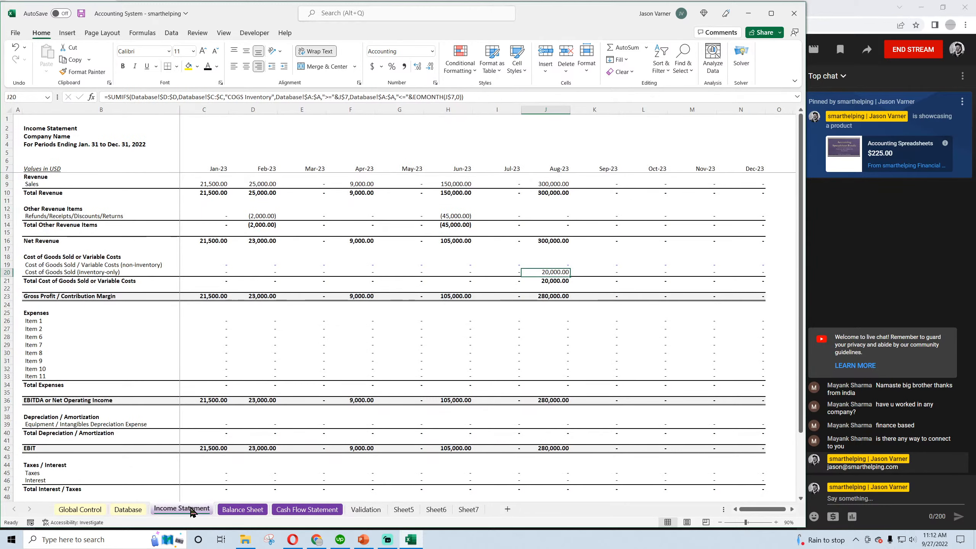
left_click(130, 509)
left_click(354, 258)
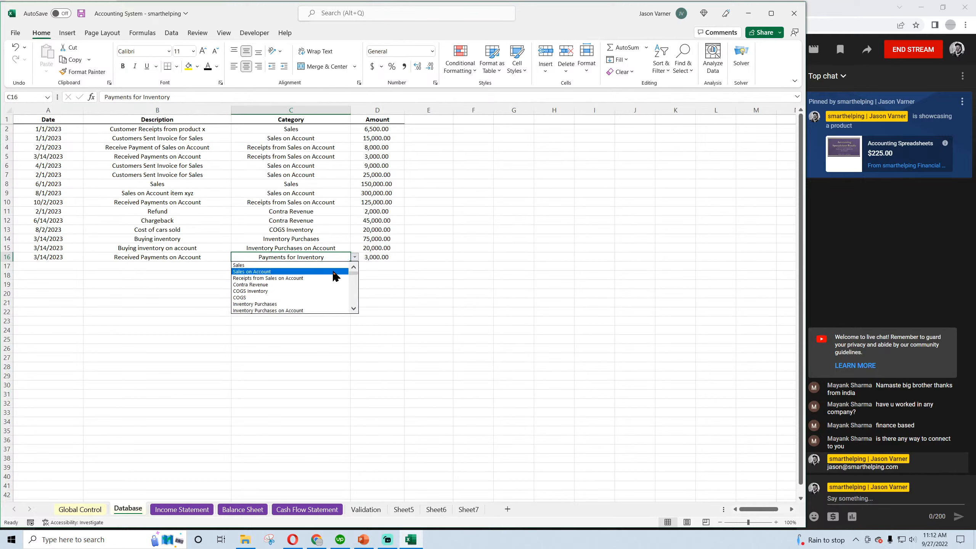
scroll(353, 307, "down", 3)
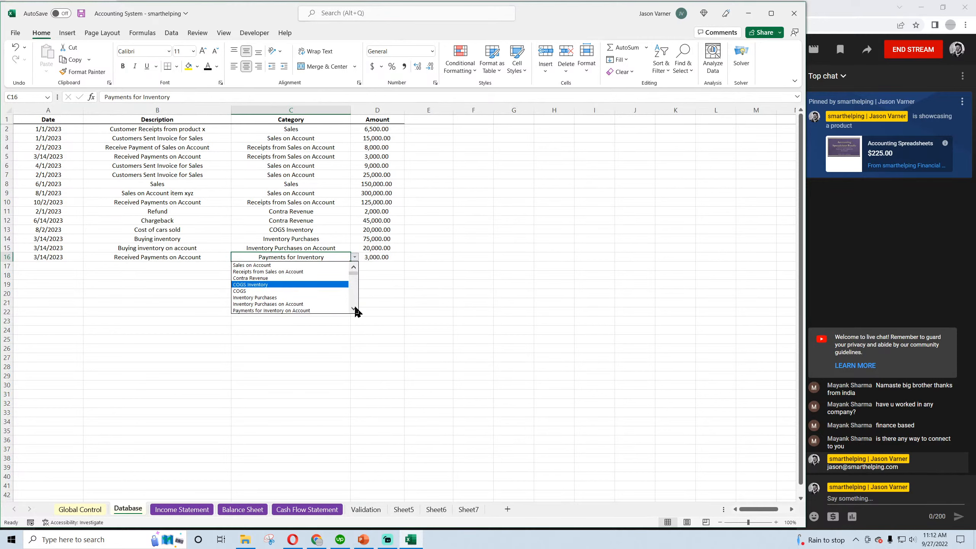
left_click(323, 310)
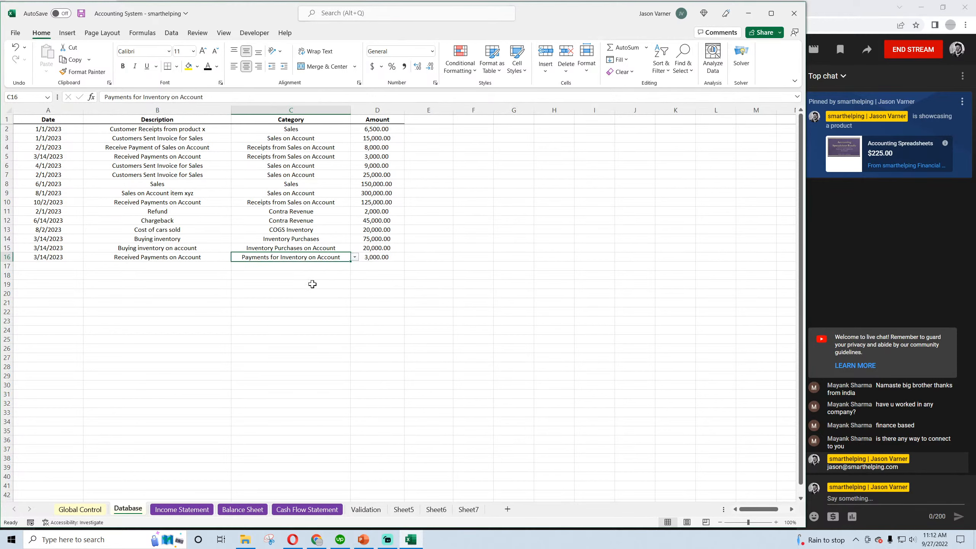
left_click(372, 257)
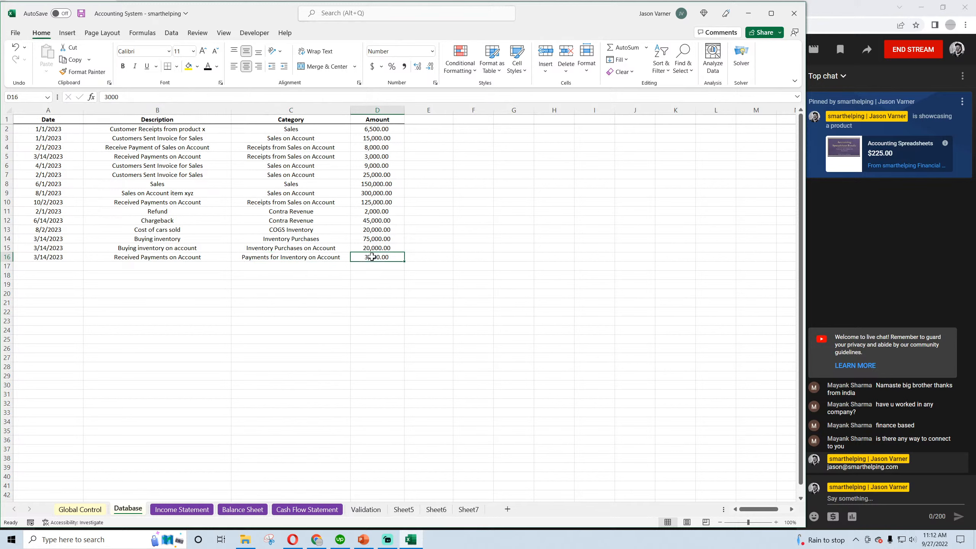
left_click(82, 13)
left_click(265, 321)
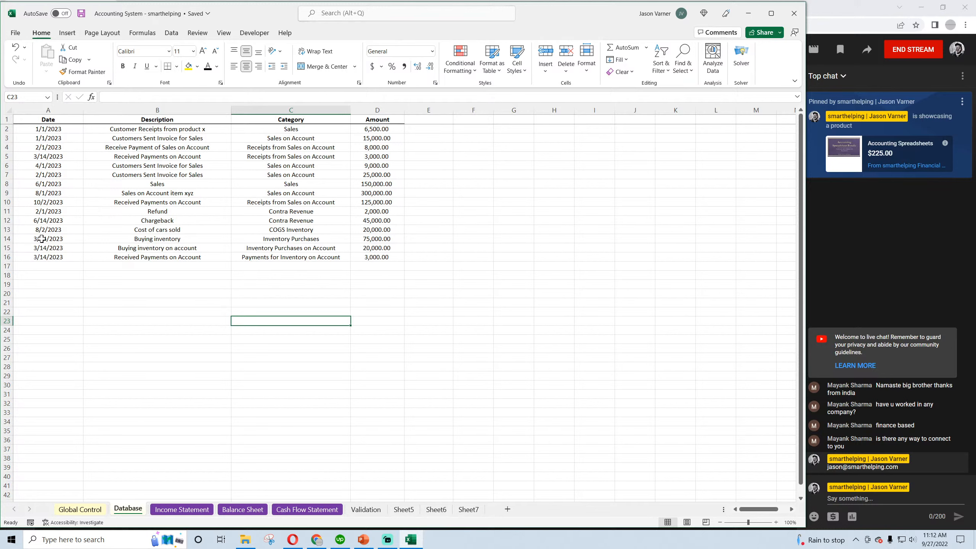
Review the three inventory entries in rows 14 to 16, comparing their purchase, on-account purchase and payment categories
left_click_drag(42, 239, 363, 261)
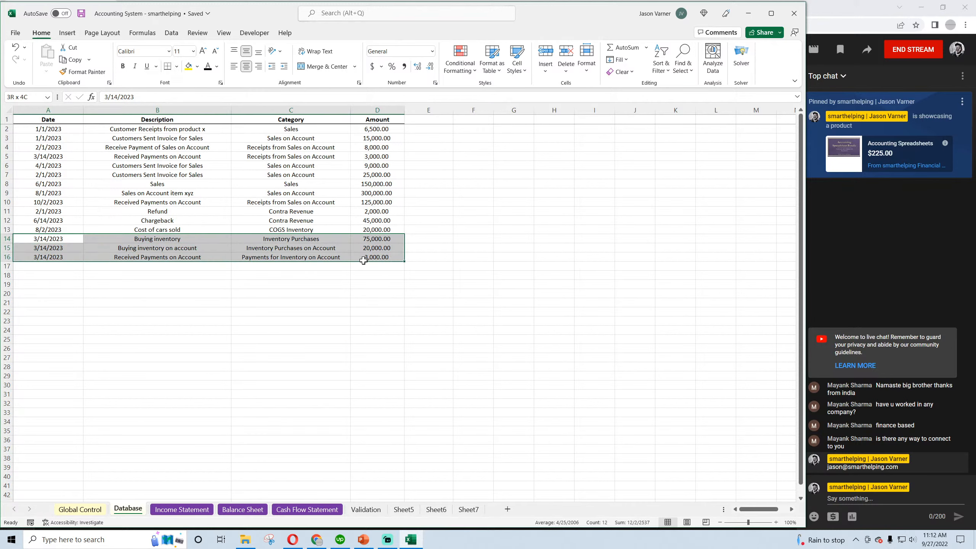
left_click(305, 239)
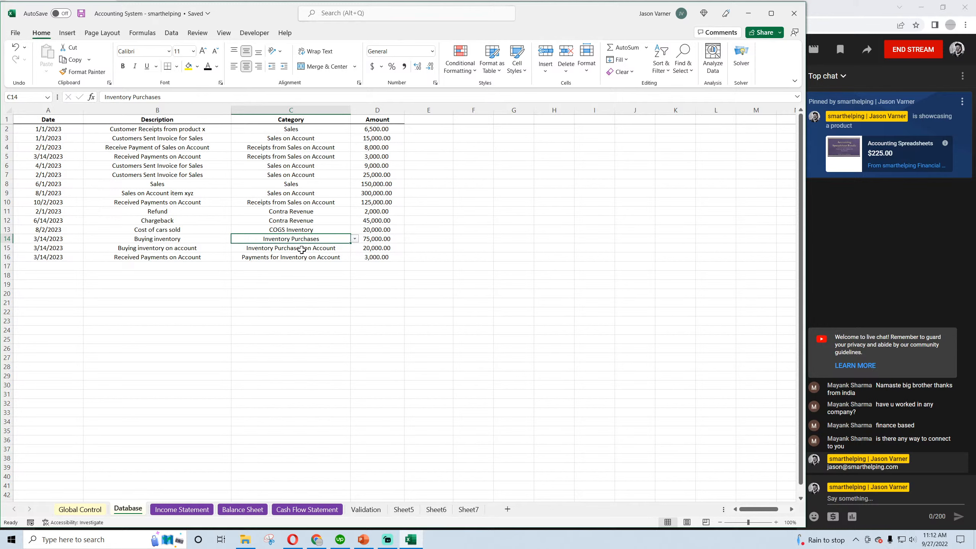
left_click(300, 249)
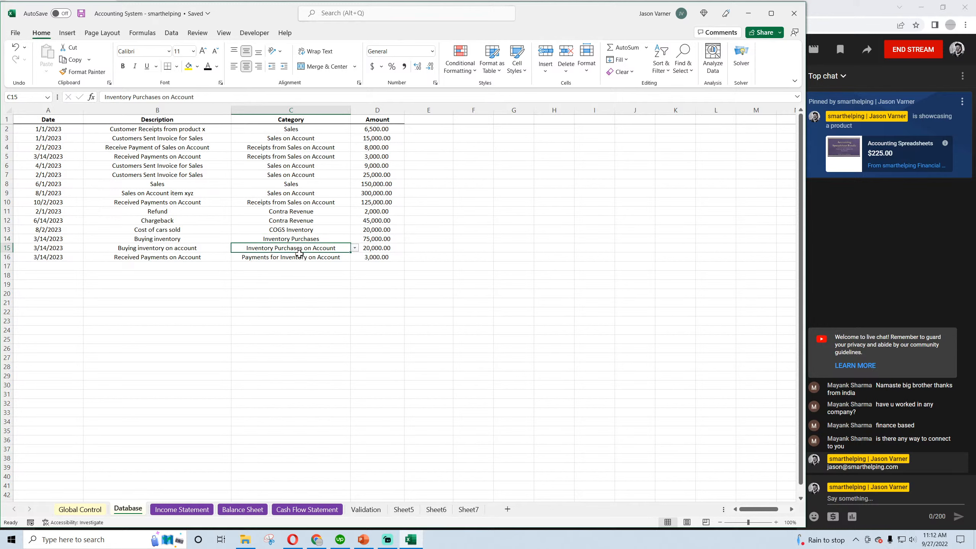
left_click(299, 258)
left_click(299, 248)
left_click(298, 258)
left_click(297, 250)
left_click(293, 238)
left_click_drag(56, 235, 361, 239)
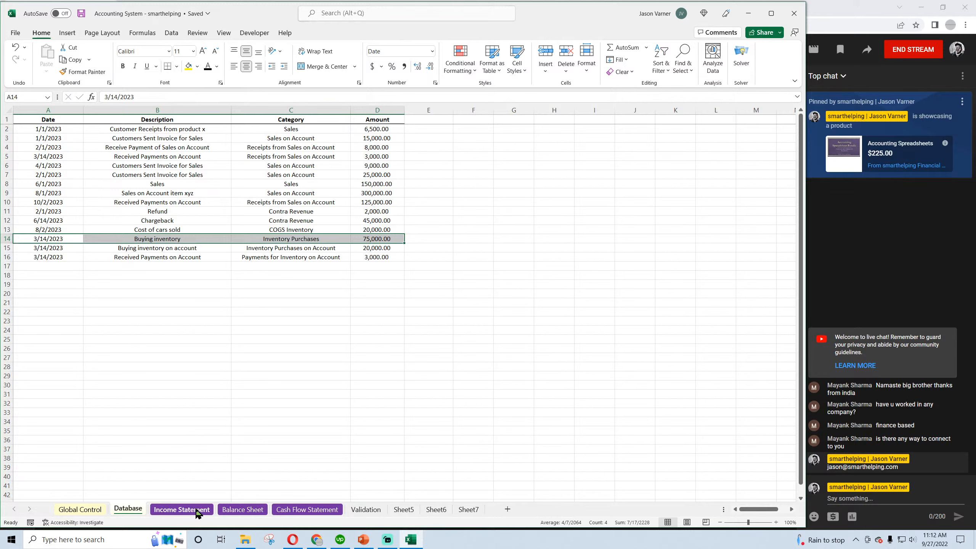
Check the January Inventory formula on the Balance Sheet against the inventory purchase category names in Database rows 14 and 15
left_click(241, 510)
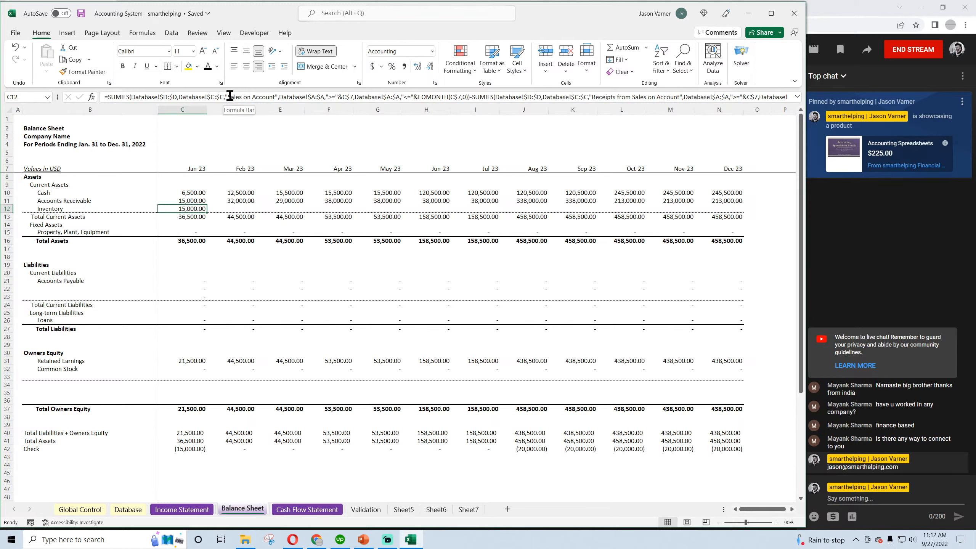
left_click_drag(229, 96, 274, 97)
key("Escape")
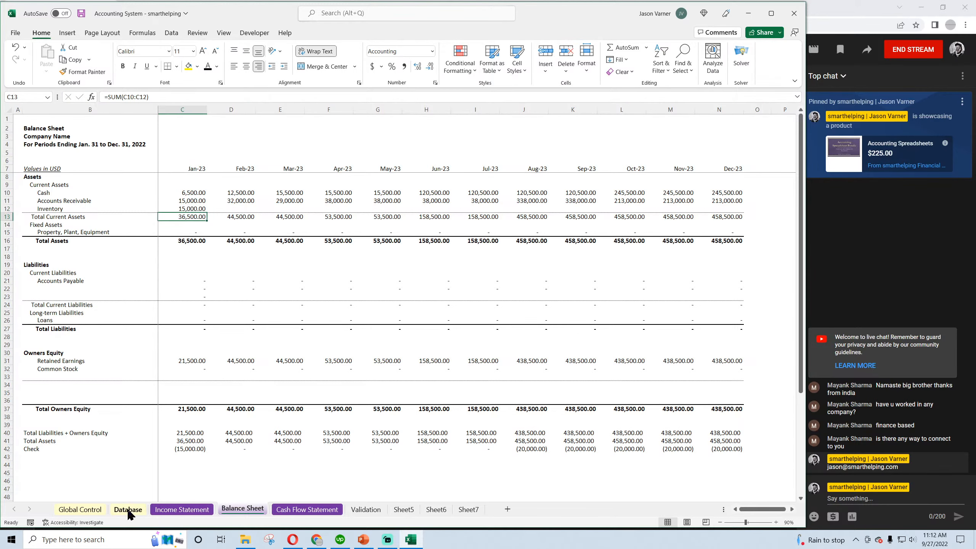
left_click(129, 509)
left_click_drag(292, 239, 297, 249)
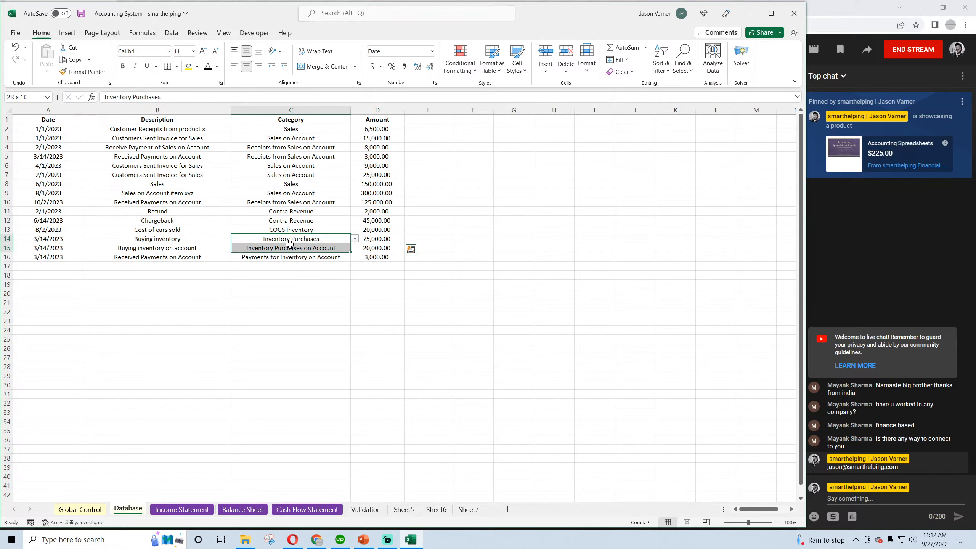
left_click(287, 250)
left_click(289, 238)
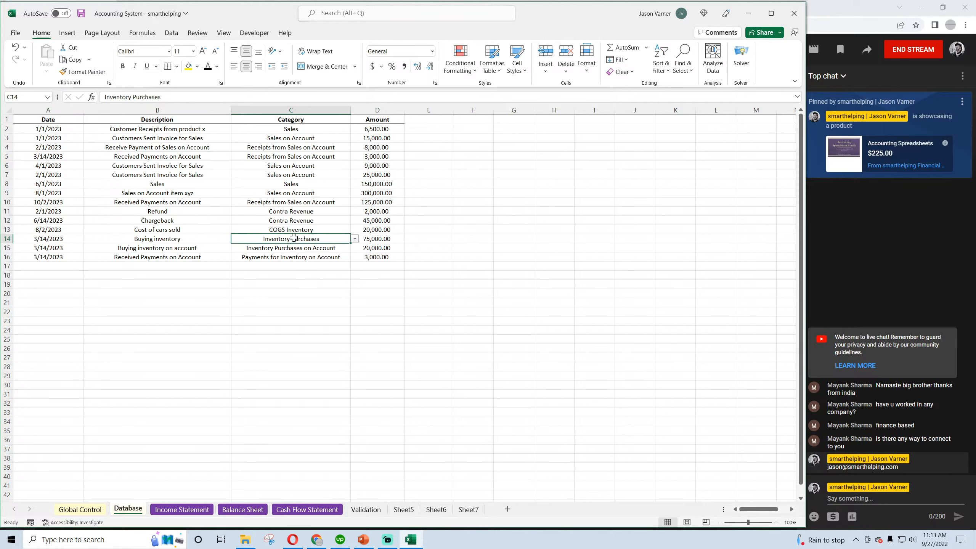
left_click(192, 513)
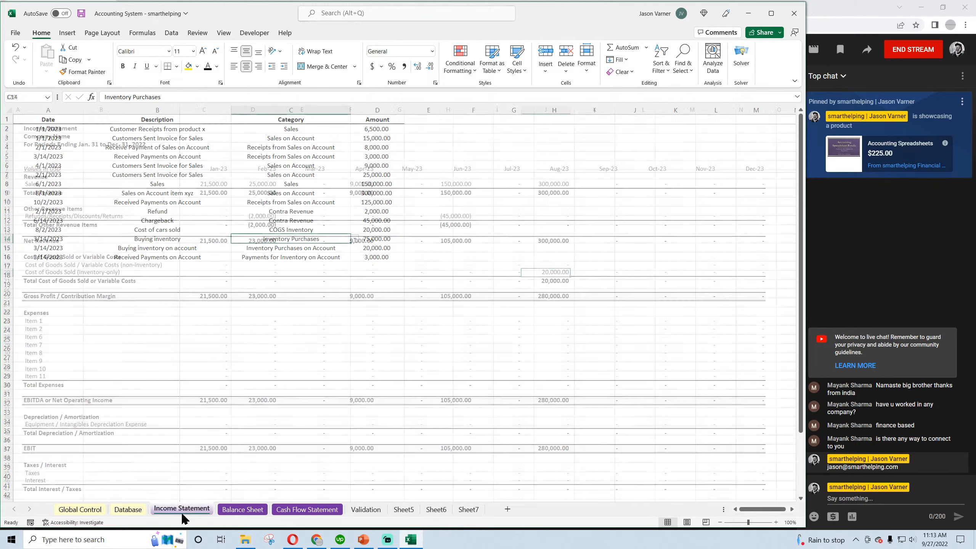
left_click(255, 511)
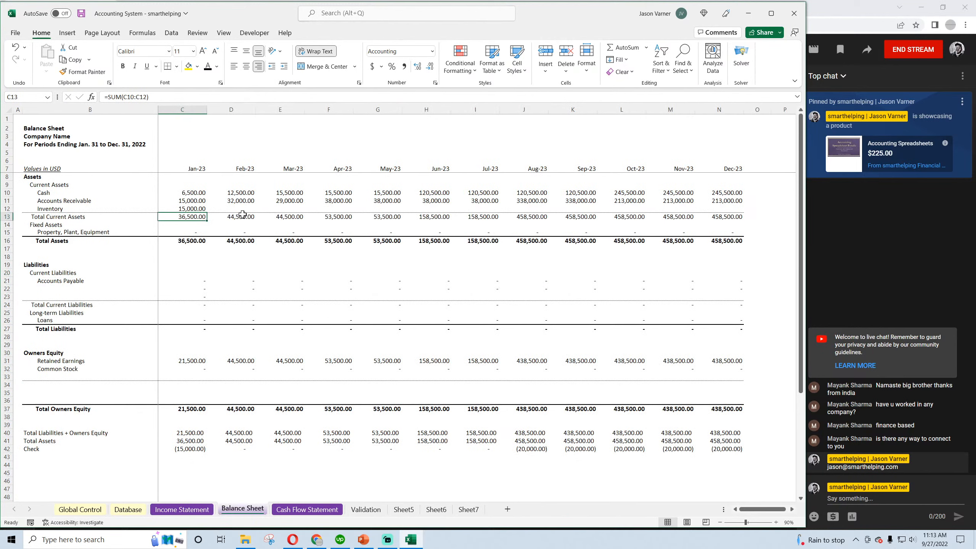
Replace the first SUMIFS criterion in the January Inventory formula (Balance Sheet C12) with "Inventory Purchases"
left_click(197, 209)
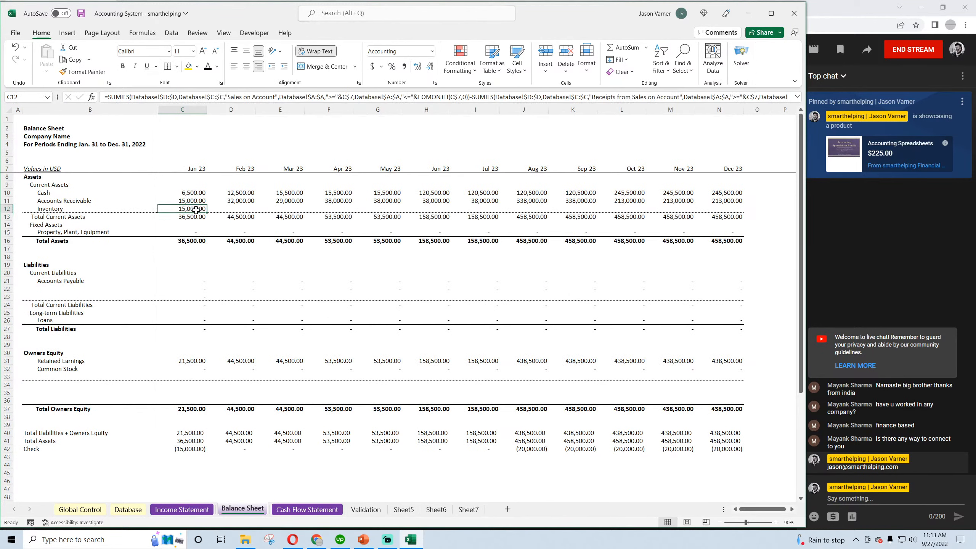
left_click(274, 96)
key("BackSpace")
key("BackSpace")
key("BackSpace")
key("BackSpace")
key("BackSpace")
key("BackSpace")
key("BackSpace")
key("BackSpace")
key("BackSpace")
key("BackSpace")
key("BackSpace")
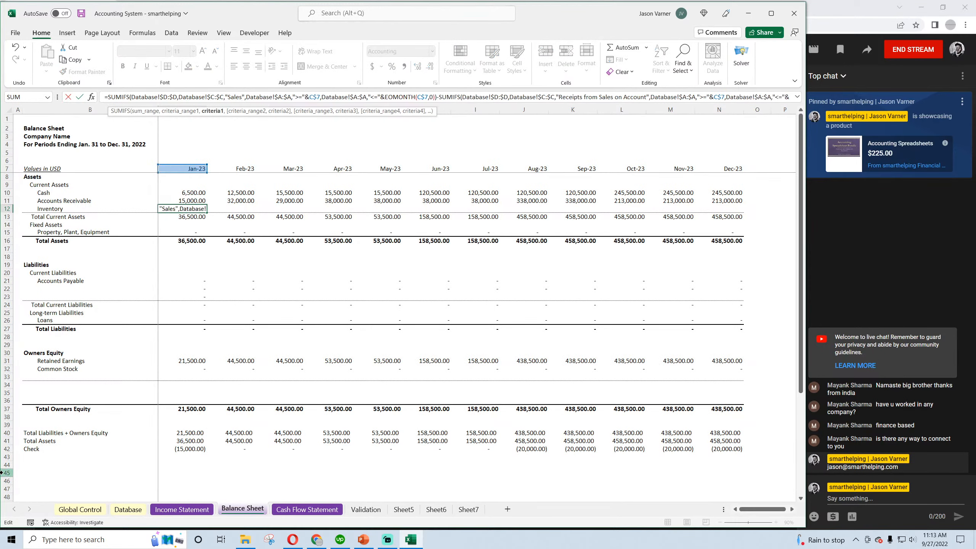
key("BackSpace")
key("BackSpace")
key("BackSpace")
key("BackSpace")
key("BackSpace")
type("Inven")
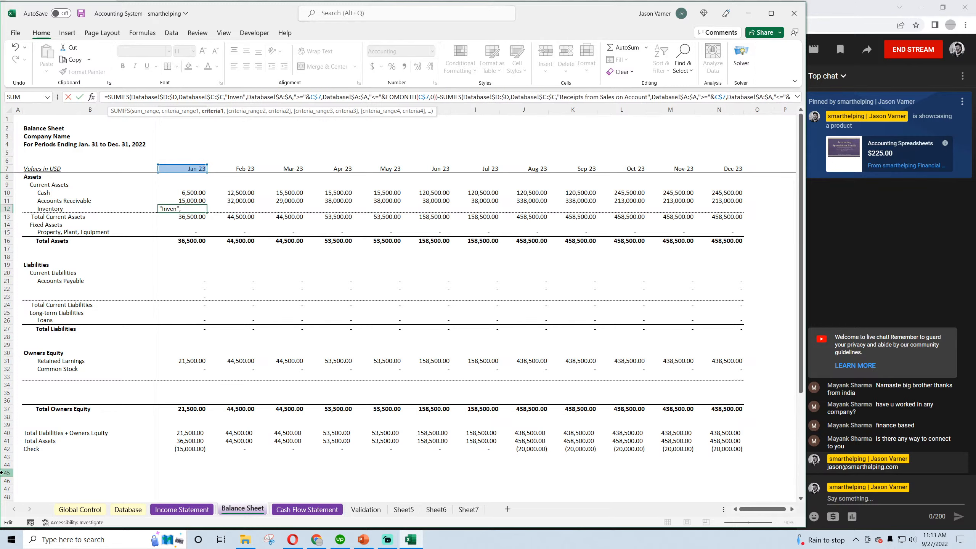
type("tory Purchases")
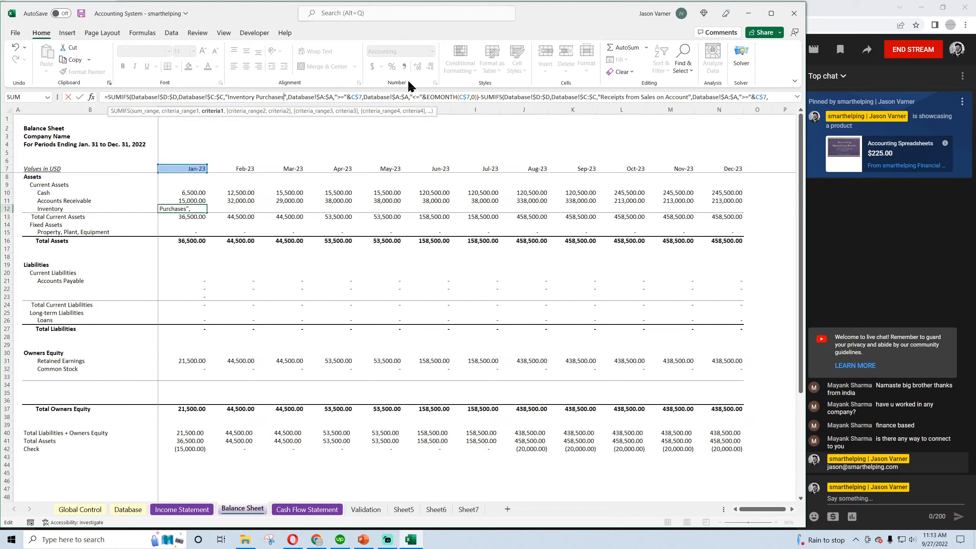
Make C12 add a second SUMIFS with the criterion "Inventory Purchases on Account", and fill the formula across through December
left_click(480, 96)
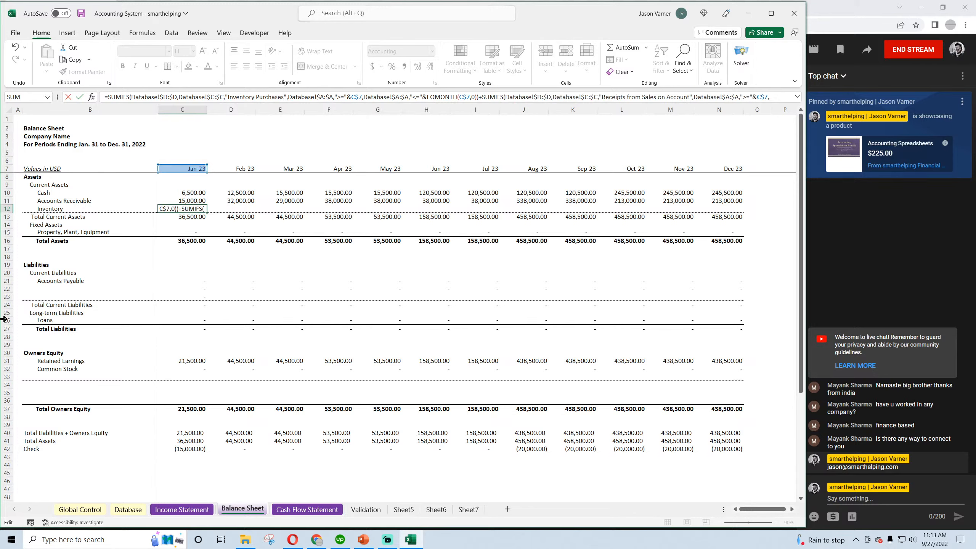
left_click(688, 97)
key("BackSpace")
key("BackSpace")
key("BackSpace")
key("BackSpace")
key("BackSpace")
key("BackSpace")
key("BackSpace")
key("BackSpace")
key("BackSpace")
key("BackSpace")
key("BackSpace")
key("BackSpace")
key("BackSpace")
key("BackSpace")
key("BackSpace")
key("BackSpace")
key("BackSpace")
key("BackSpace")
key("BackSpace")
key("BackSpace")
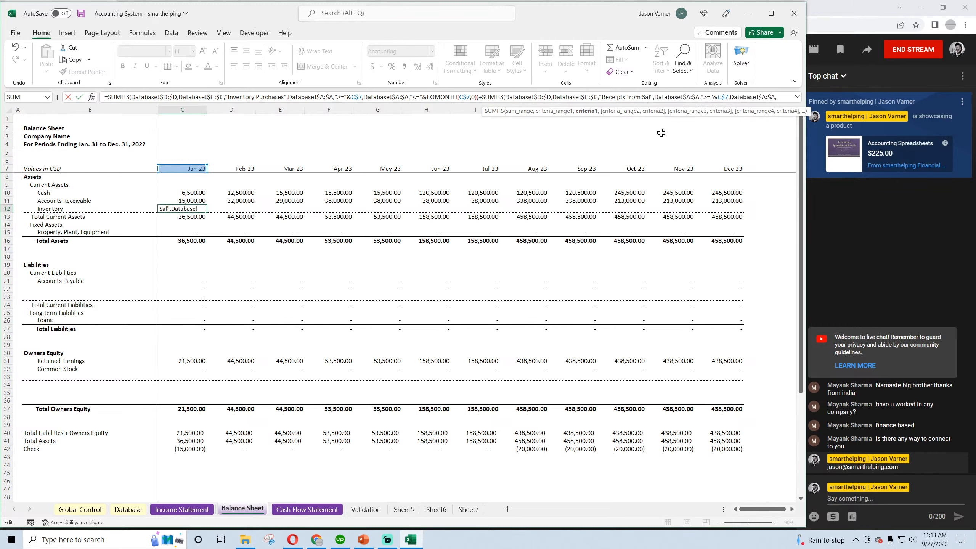
key("BackSpace")
key("BackSpace")
key("BackSpace")
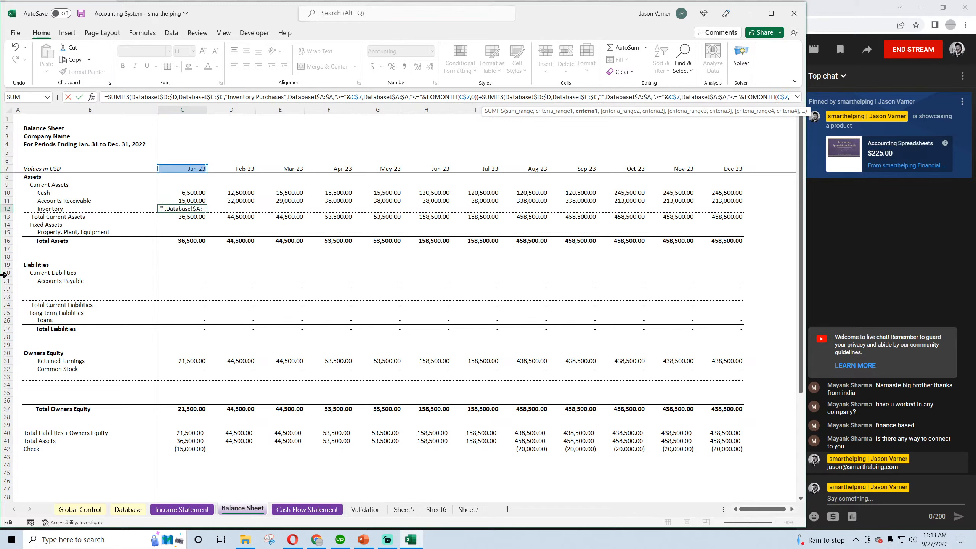
type("Inventory Pur")
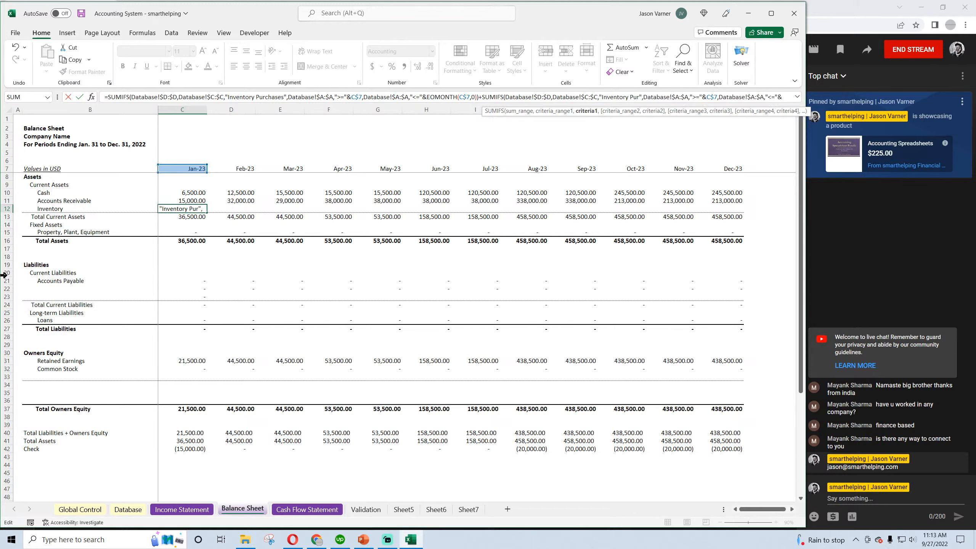
type("chases on Account")
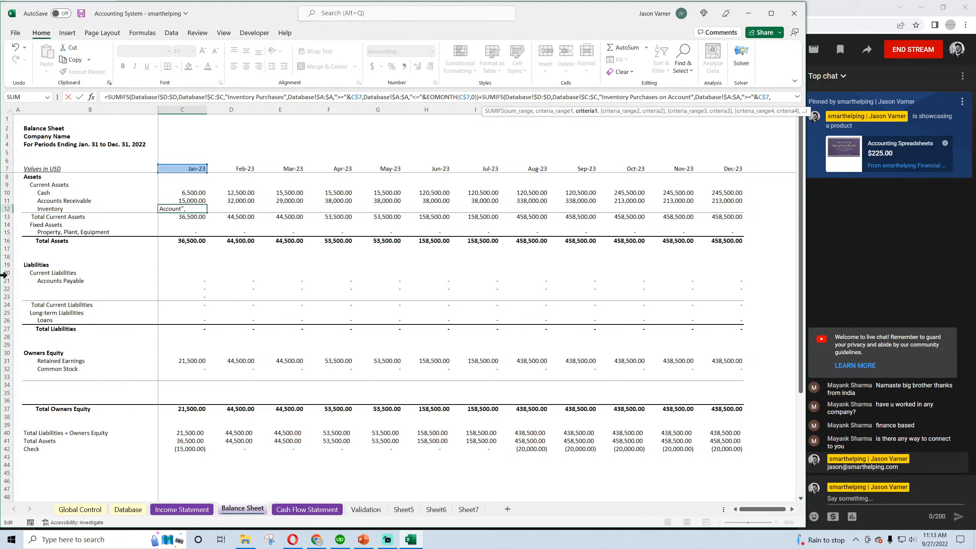
key("Return")
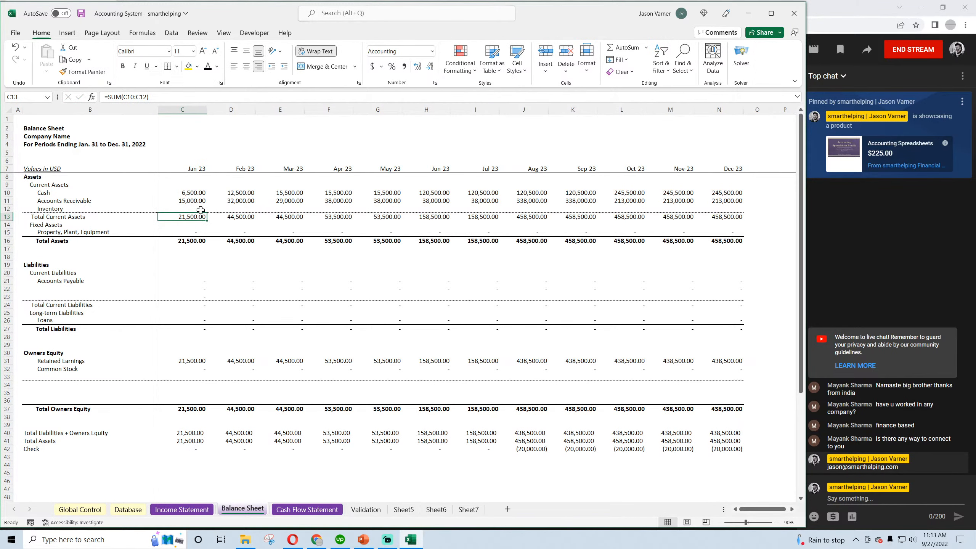
left_click_drag(201, 210, 730, 209)
key("ctrl+r")
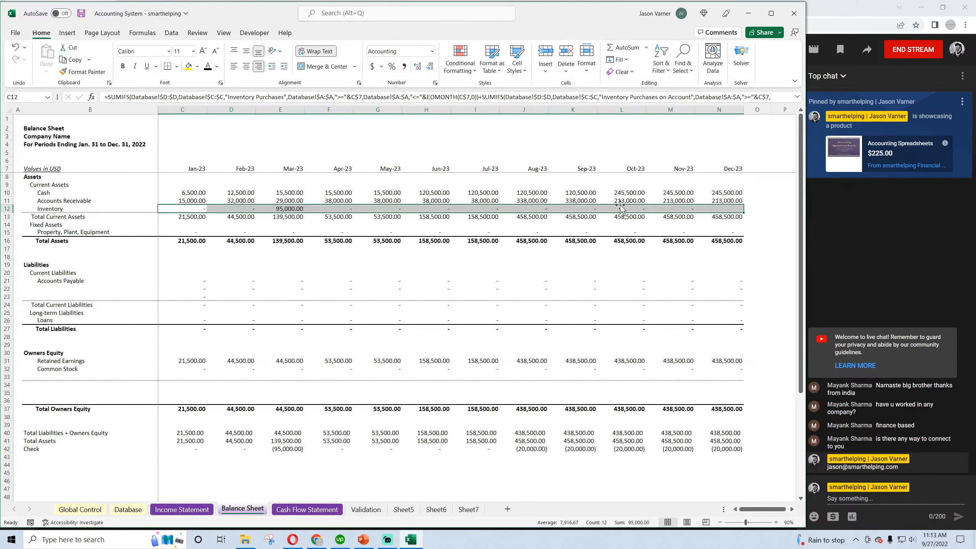
Copy the two inventory purchase entries in Database rows 14 and 15 into rows 17 and 18
left_click(129, 510)
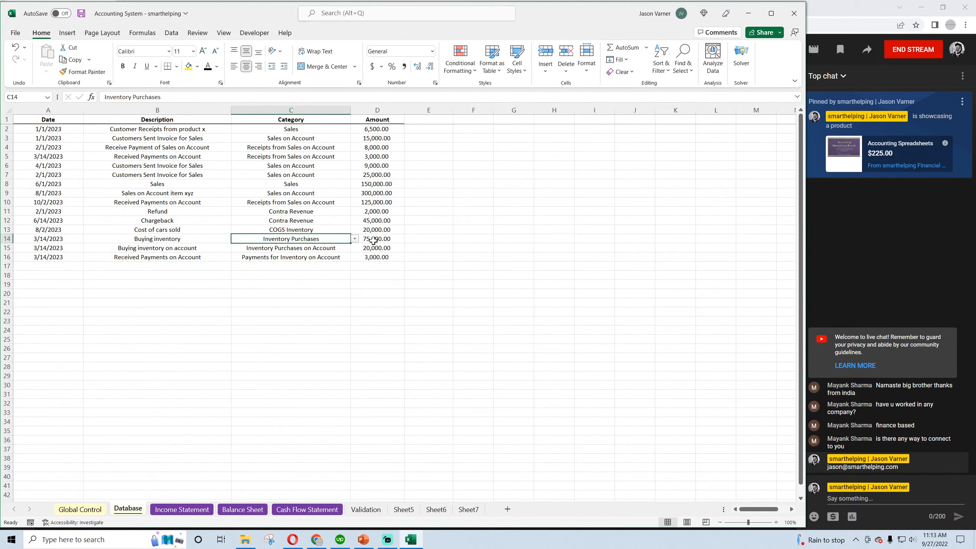
left_click_drag(374, 240, 373, 246)
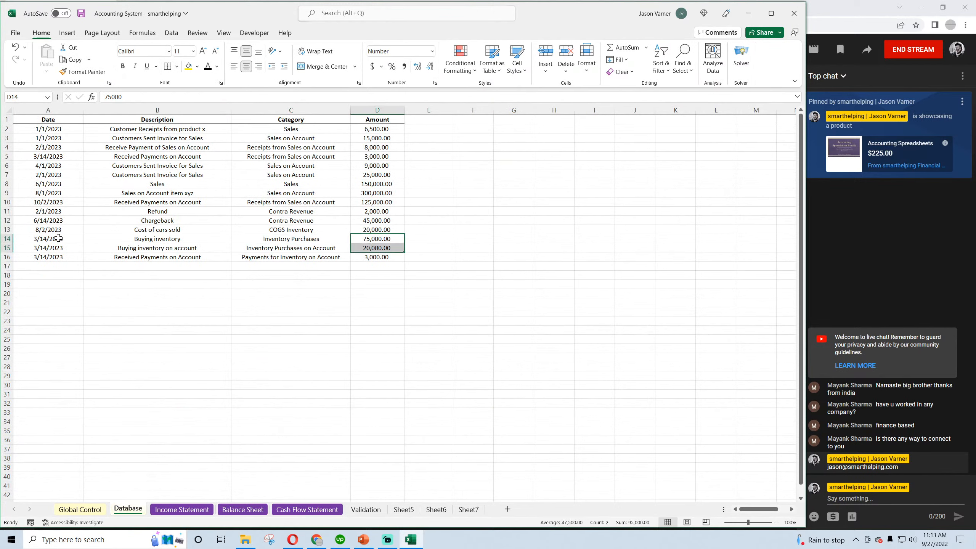
left_click_drag(58, 238, 385, 248)
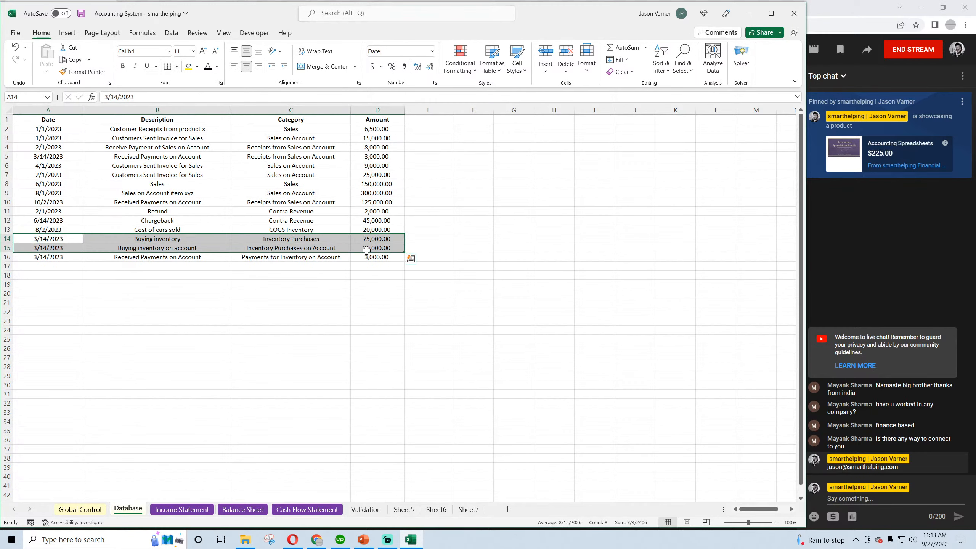
key("ctrl+c")
left_click(47, 265)
key("ctrl+v")
Set the dates of the copied purchase entries in A17 and A18 to 1/14/2023
double_click(47, 265)
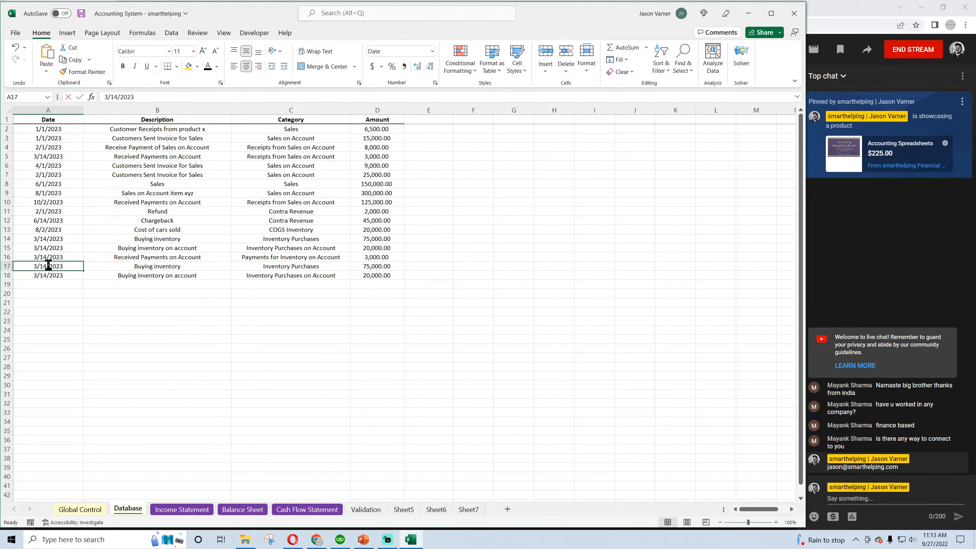
left_click(21, 265)
type("1")
left_click(38, 295)
double_click(42, 266)
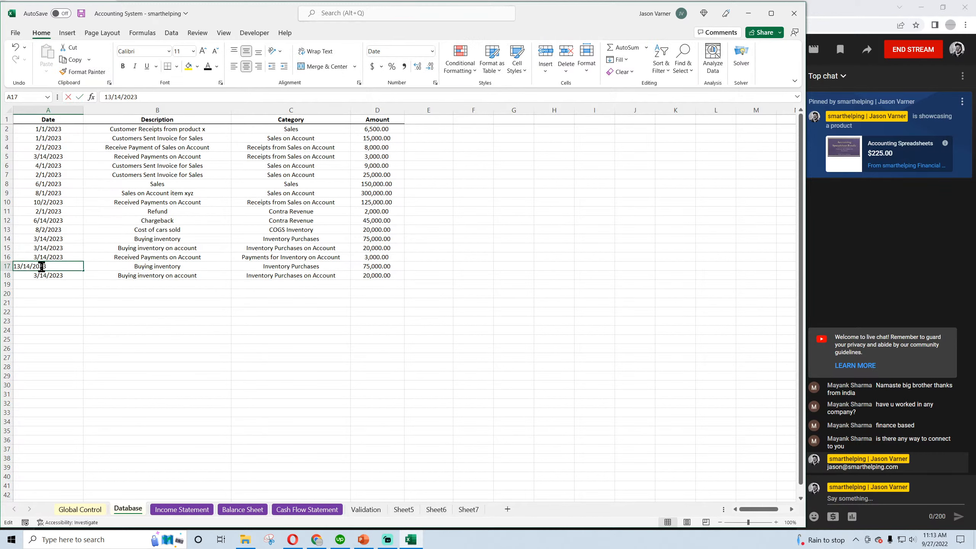
left_click(21, 266)
key("BackSpace")
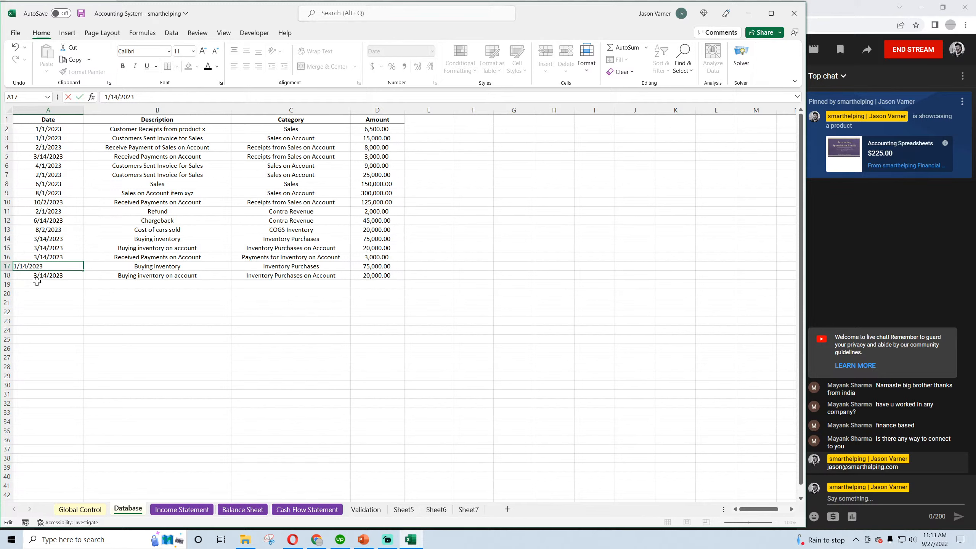
left_click(23, 275)
double_click(18, 275)
key("BackSpace")
type("1")
left_click(50, 321)
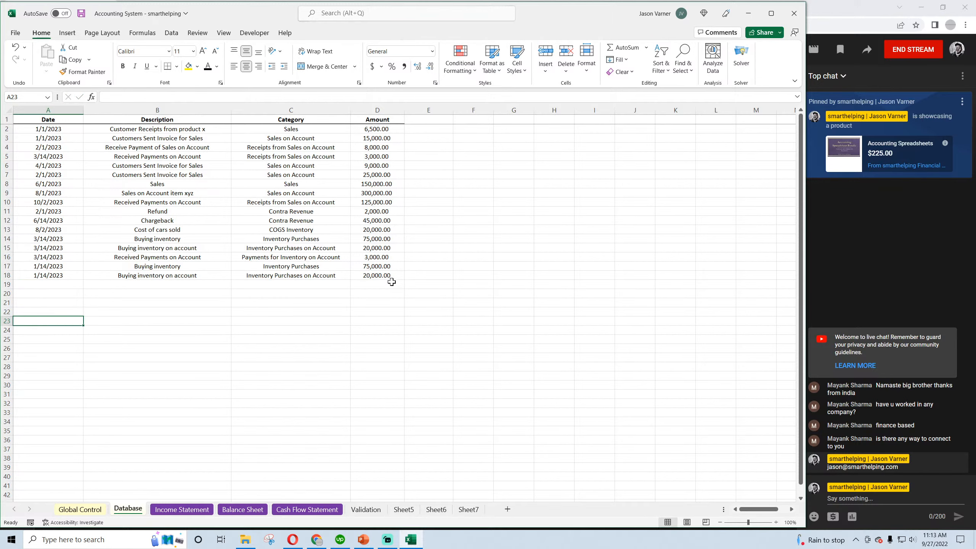
Set the amounts in D17 to 60,000 and D18 to 15,000, and save the workbook
left_click(379, 267)
type("60")
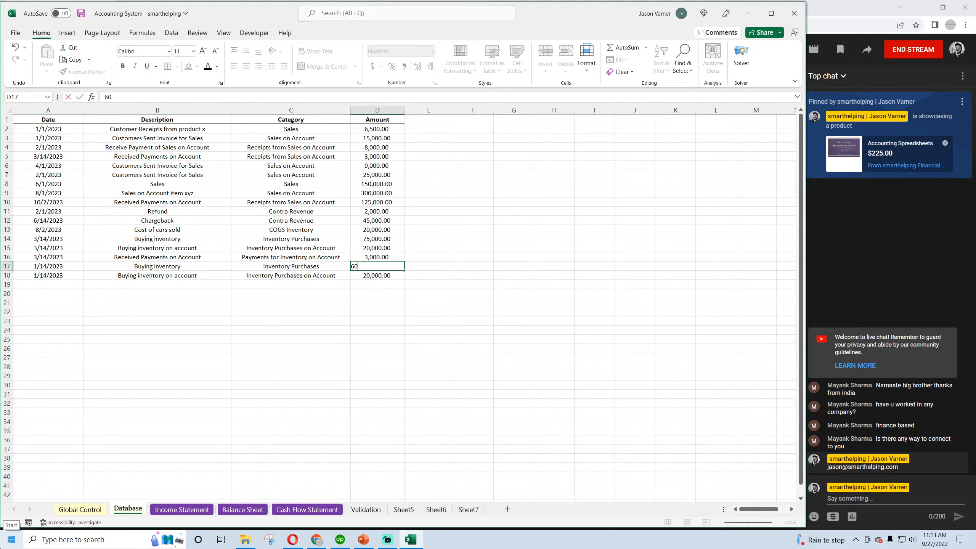
type(",000")
key("Return")
type("15,000")
key("Return")
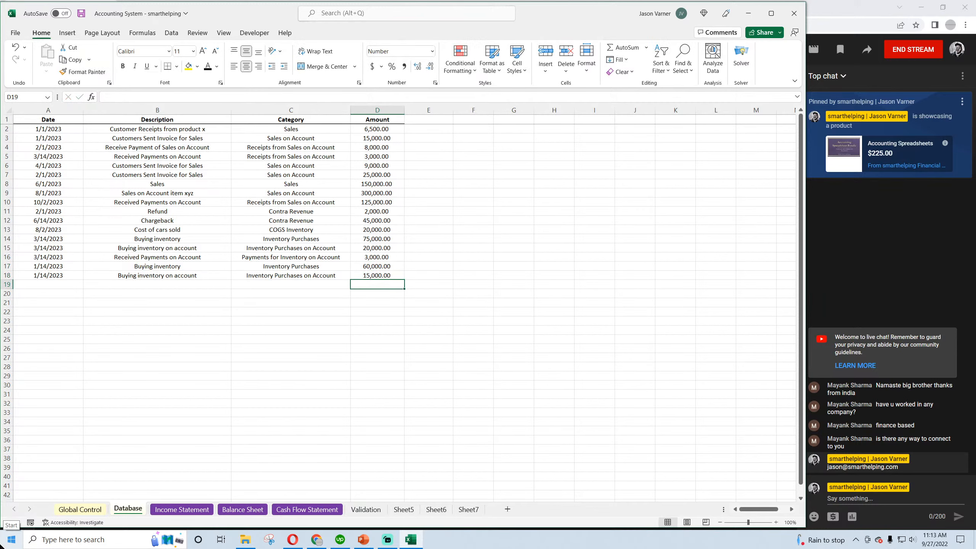
left_click(81, 13)
Add the prior month's balance, +C12, to the end of the February Inventory formula in Balance Sheet D12
left_click(241, 512)
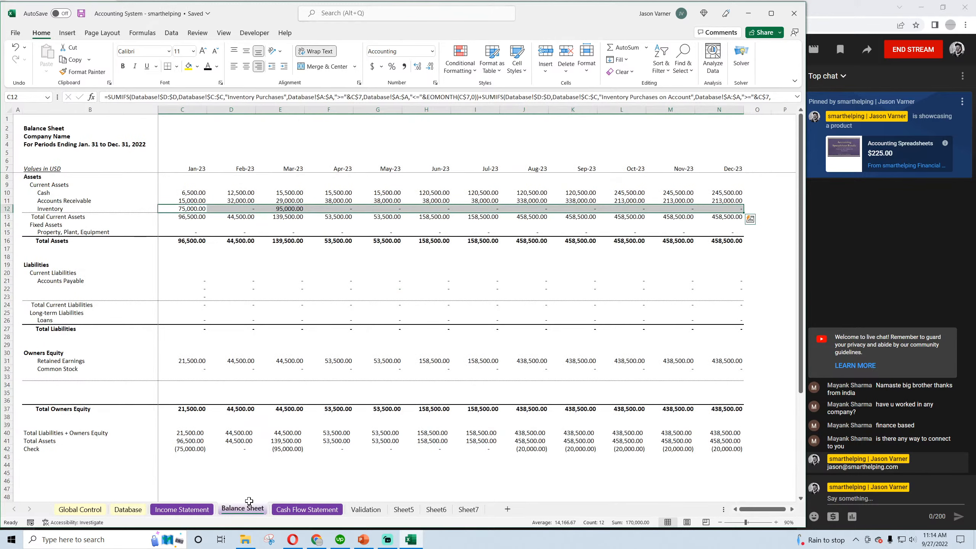
left_click(186, 209)
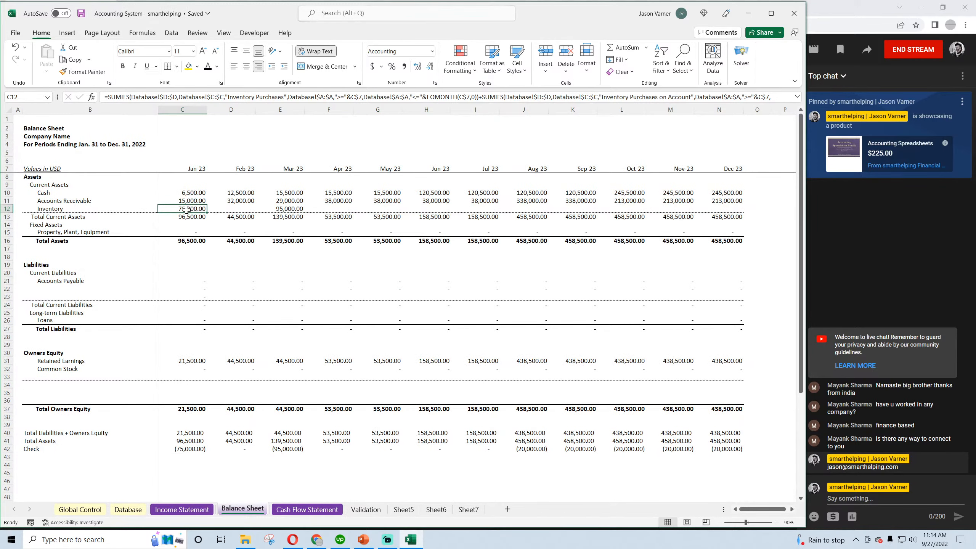
left_click(180, 166)
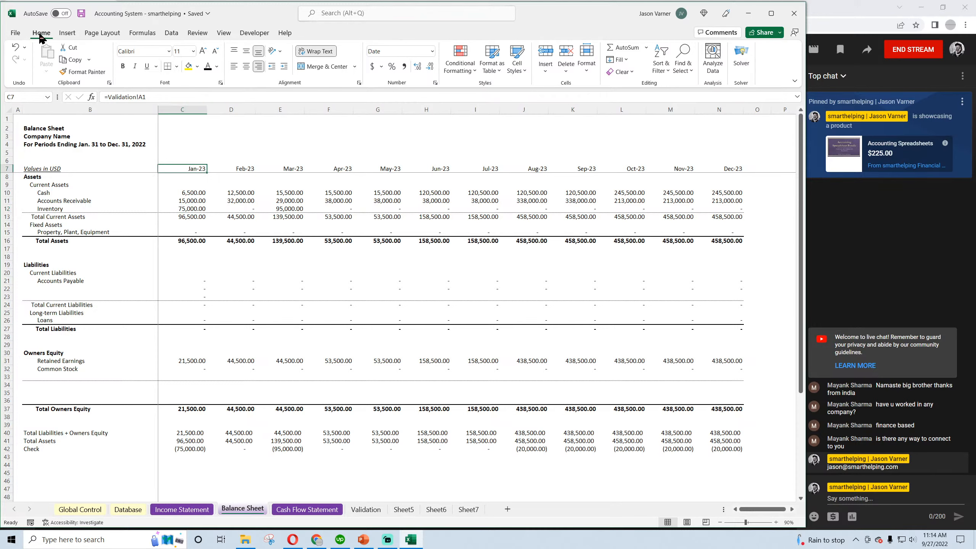
left_click(187, 210)
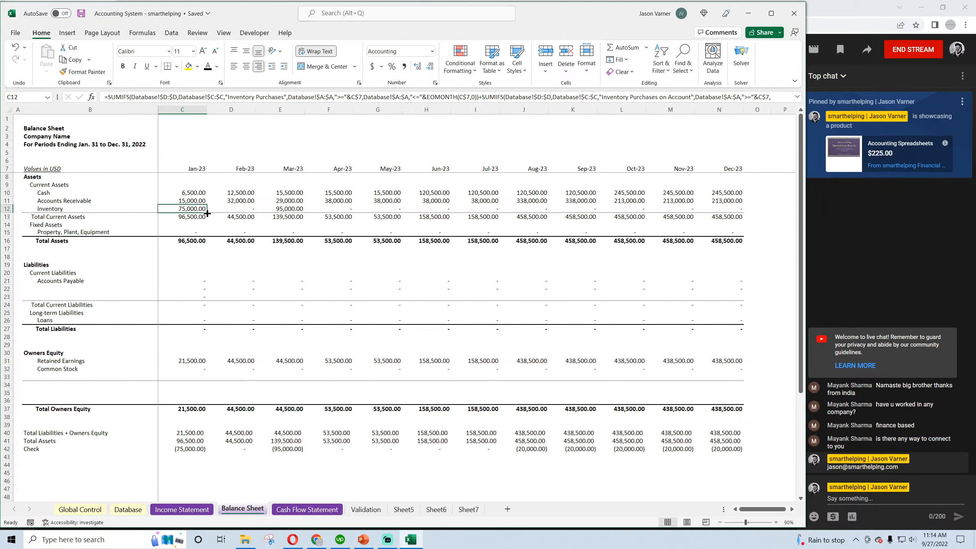
left_click_drag(207, 213, 246, 211)
left_click(235, 209)
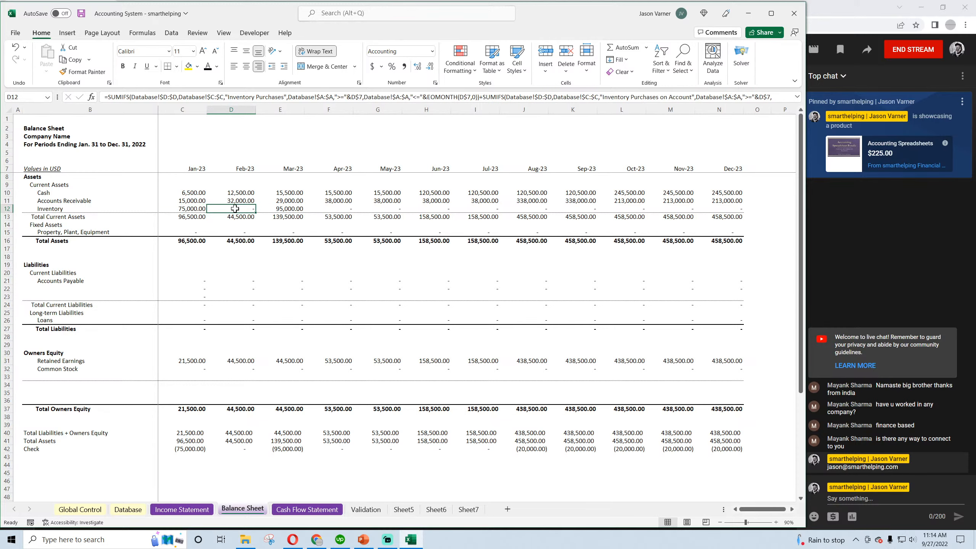
left_click(798, 97)
left_click(226, 101)
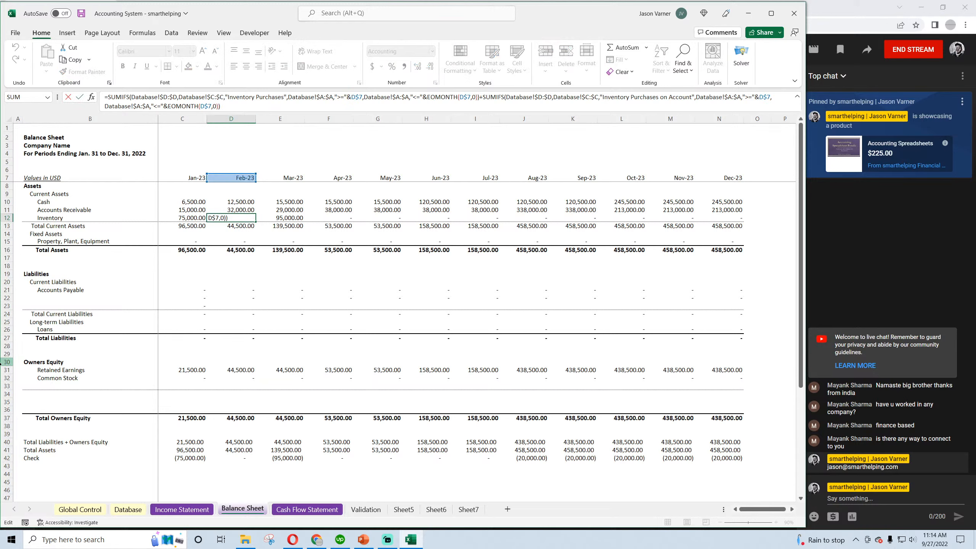
type("+")
left_click(177, 218)
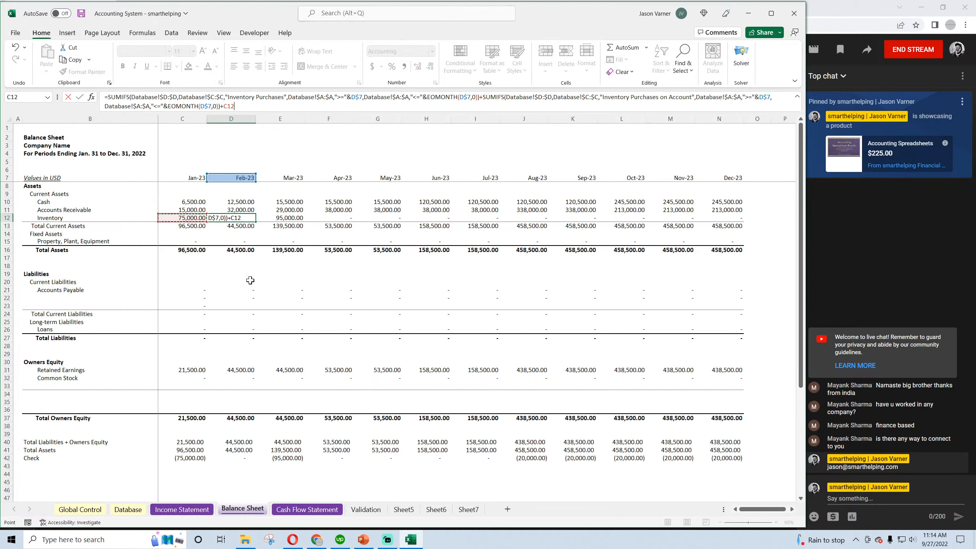
key("Return")
In Balance Sheet D12, replace the trailing +C12 with a subtracted copy of the "Inventory Purchases on Account" SUMIFS term
left_click(240, 217)
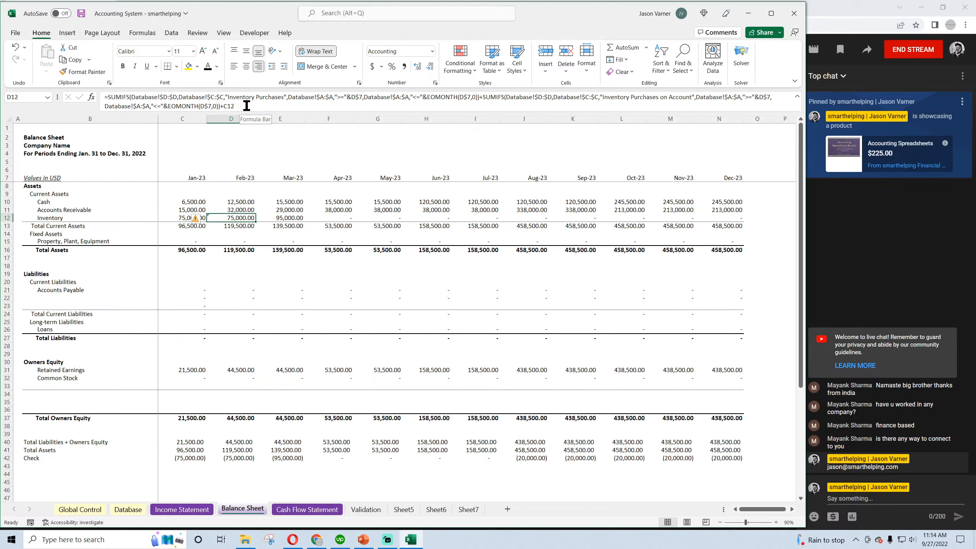
left_click_drag(219, 106, 480, 96)
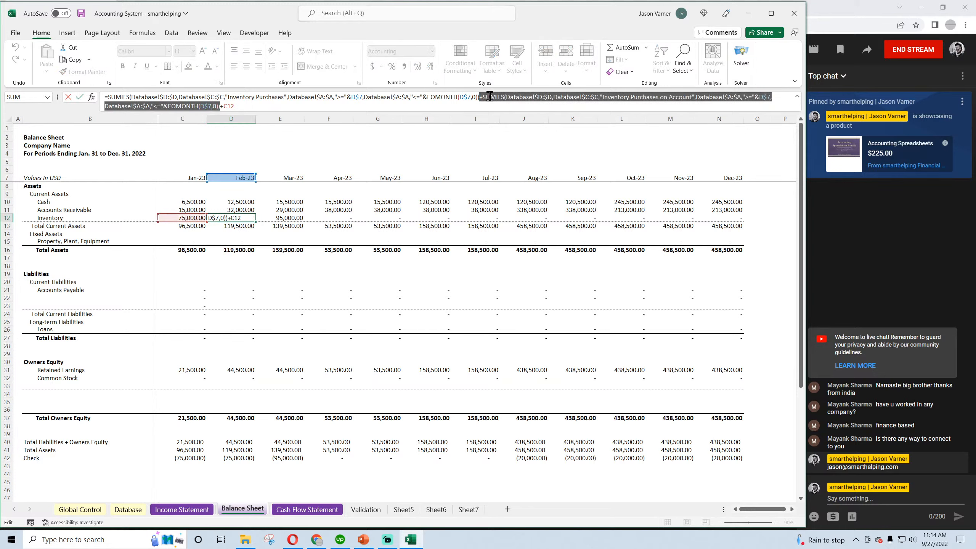
right_click(489, 97)
left_click(504, 117)
left_click(241, 107)
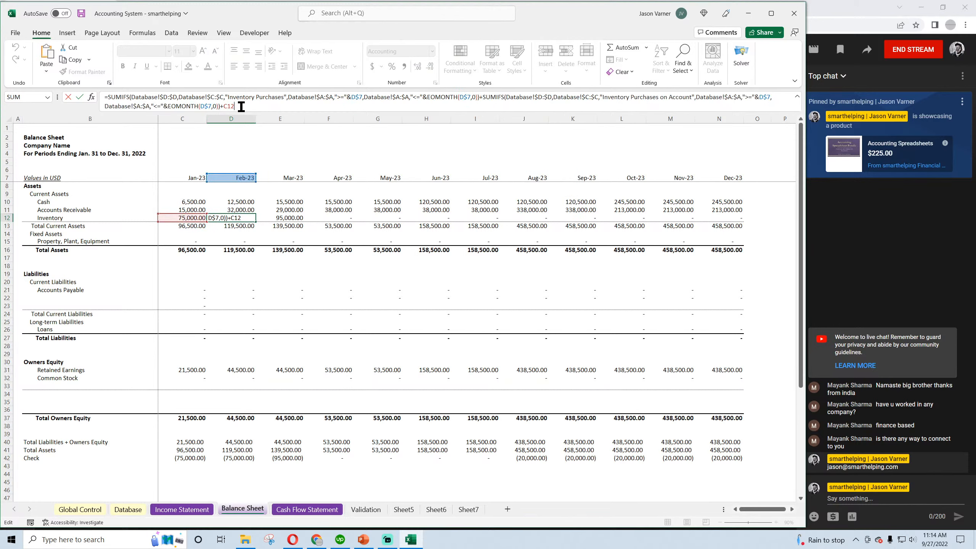
key("BackSpace")
key("BackSpace")
key("BackSpace")
right_click(241, 106)
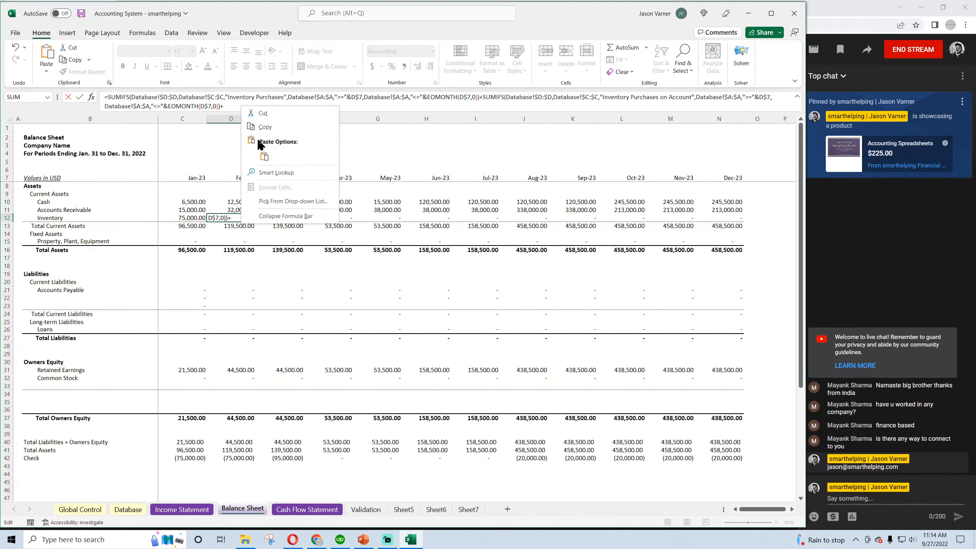
left_click(262, 157)
left_click(225, 106)
key("BackSpace")
key("BackSpace")
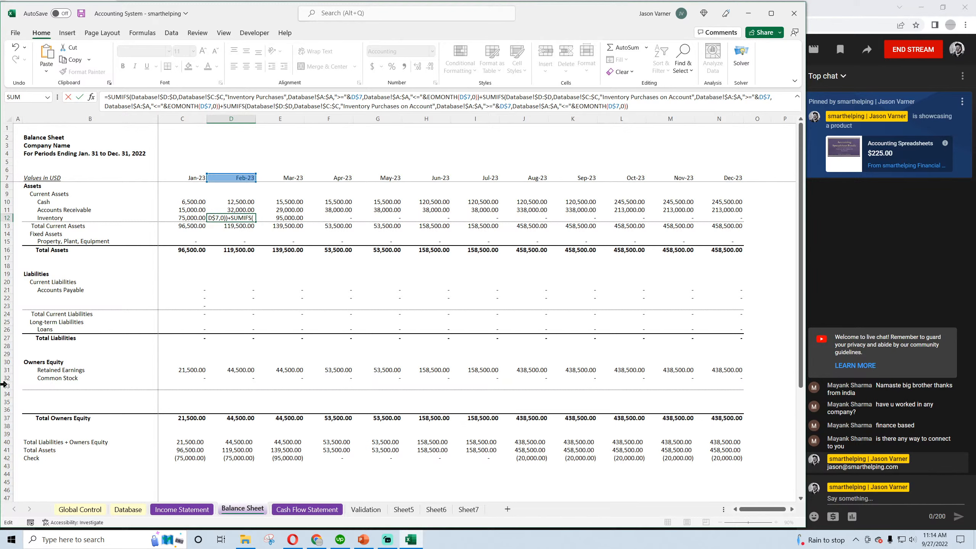
type("-")
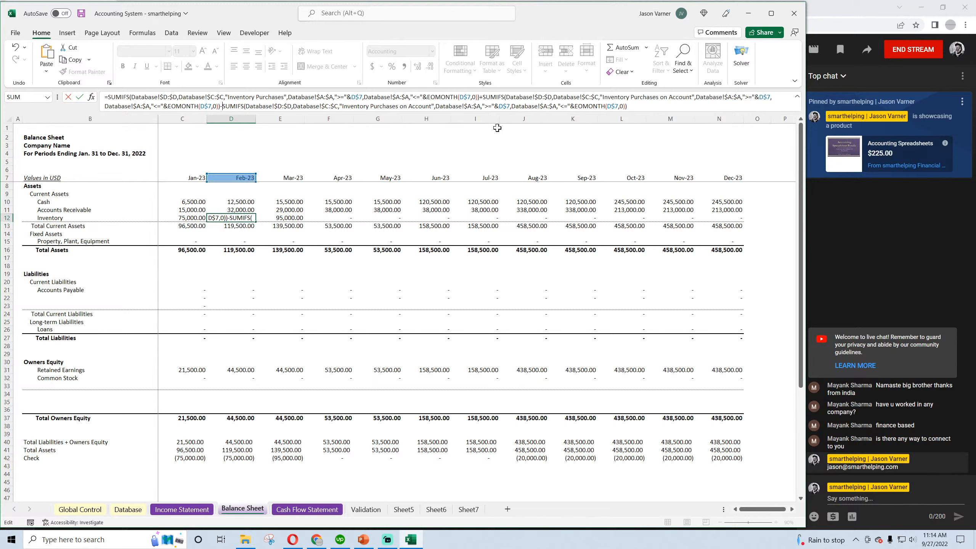
Change the criterion of the subtracted SUMIFS term in D12 to "COGS Inventory" and enter the formula
left_click(430, 106)
key("BackSpace")
key("BackSpace")
key("BackSpace")
key("BackSpace")
key("BackSpace")
key("BackSpace")
key("BackSpace")
key("BackSpace")
key("BackSpace")
key("BackSpace")
key("BackSpace")
key("BackSpace")
key("BackSpace")
key("BackSpace")
key("BackSpace")
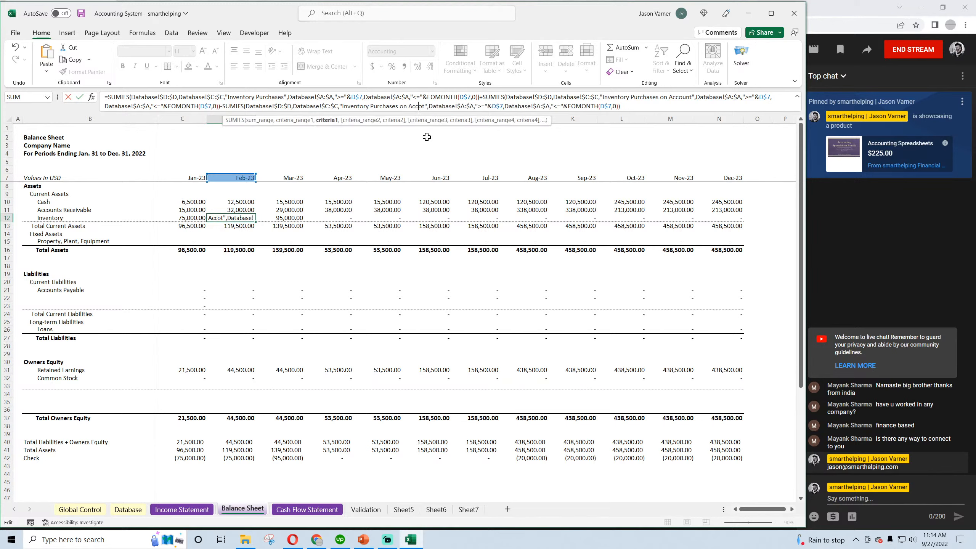
key("BackSpace")
key("BackSpace")
key("BackSpace")
key("Delete")
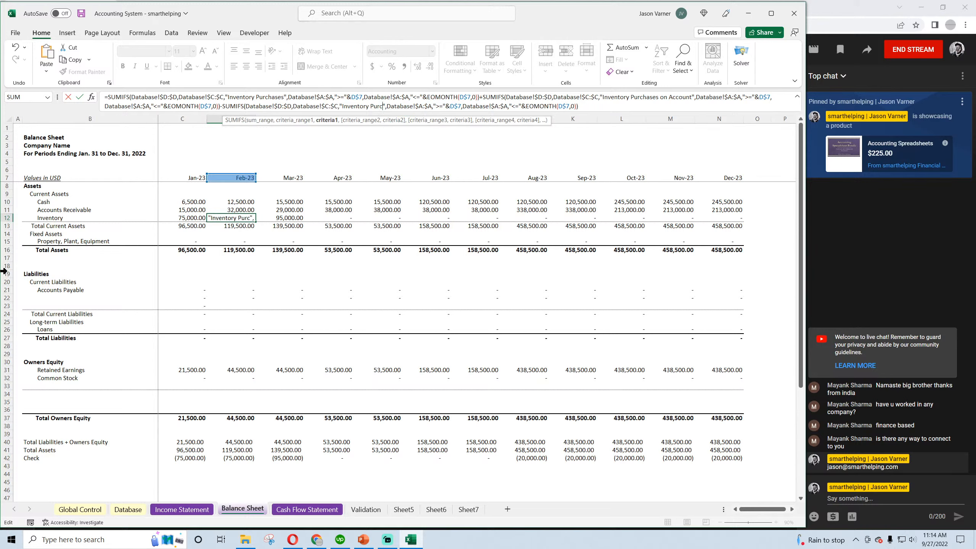
key("BackSpace")
key("BackSpace")
key("BackSpace")
key("BackSpace")
key("BackSpace")
key("BackSpace")
key("BackSpace")
key("BackSpace")
key("BackSpace")
key("BackSpace")
key("Delete")
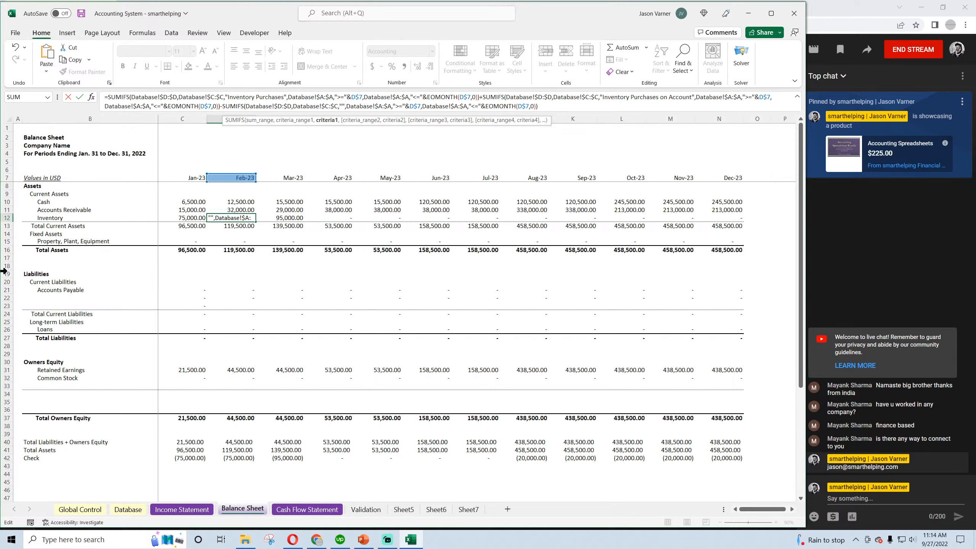
type("COGS Inve")
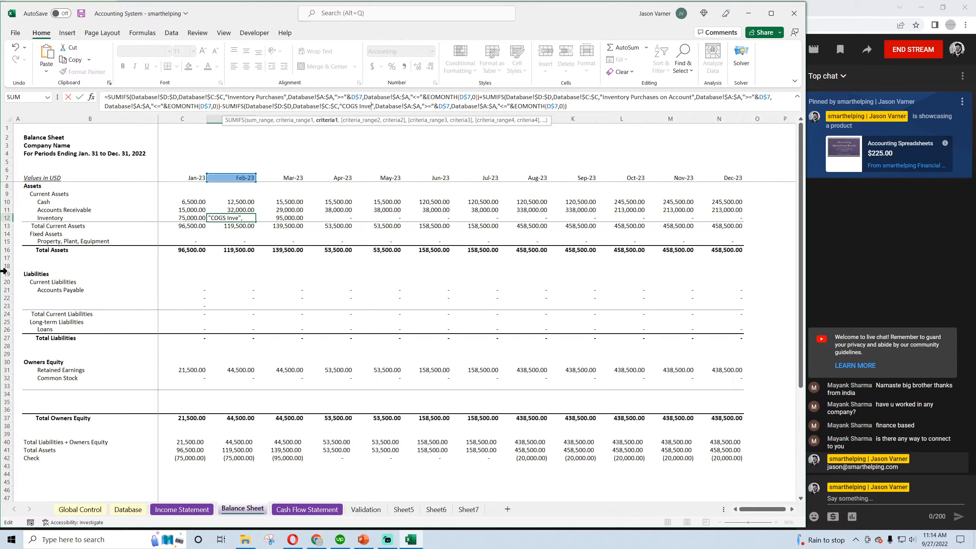
type("ntory")
key("Return")
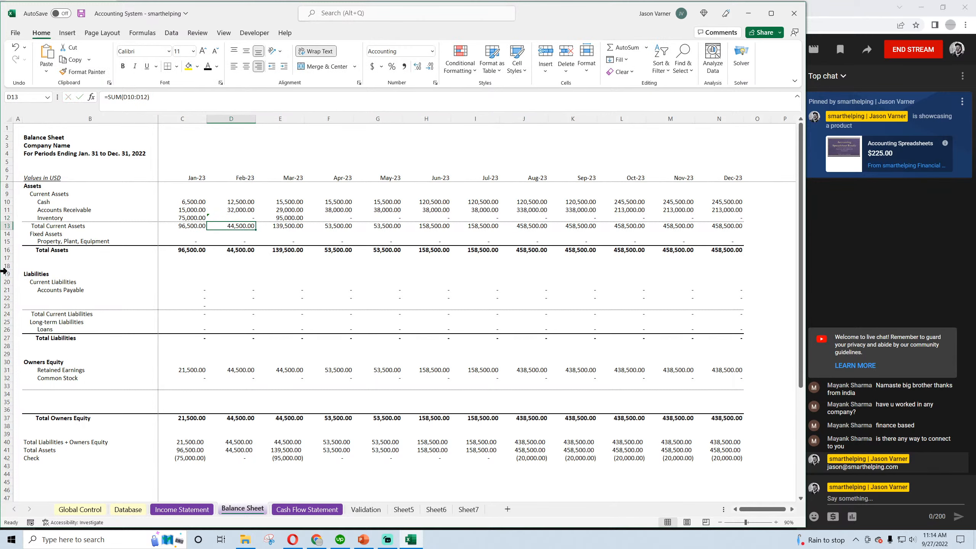
Check the COGS Inventory category name in Database C13, and copy the Balance Sheet Inventory formula from D12 back into January's C12
left_click(182, 509)
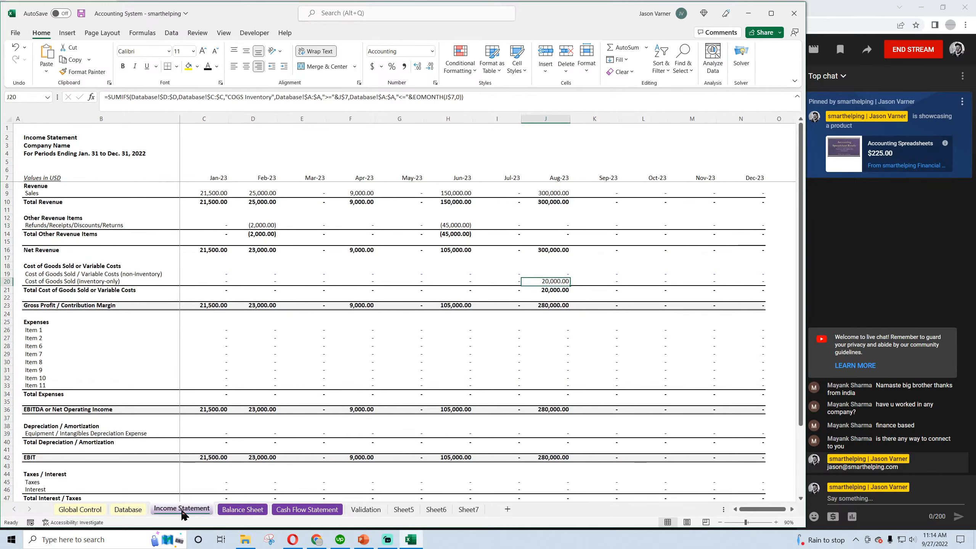
left_click(134, 512)
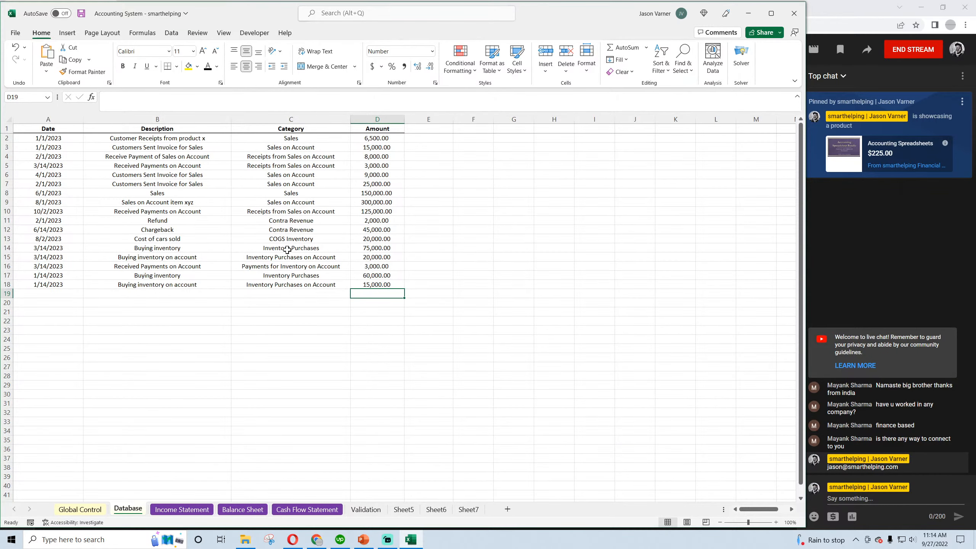
left_click(288, 238)
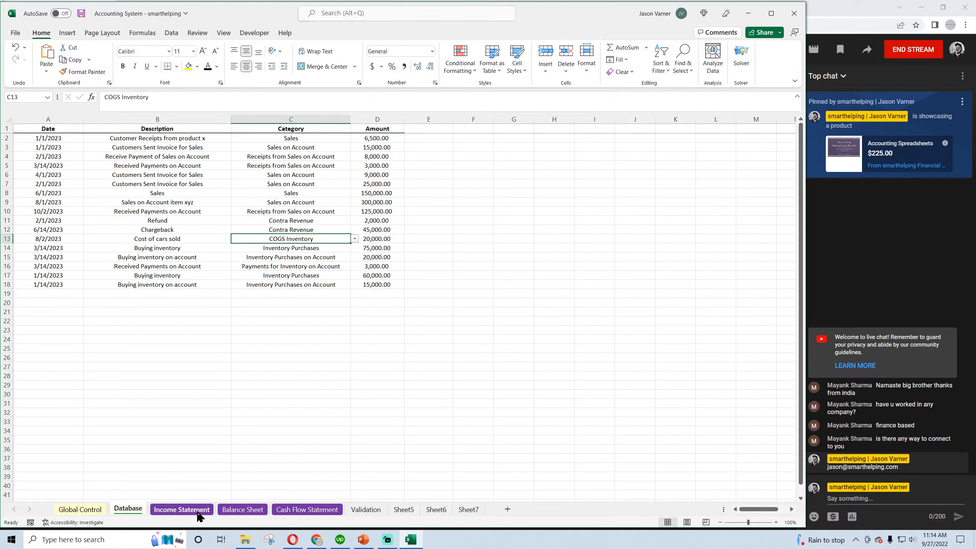
left_click(230, 512)
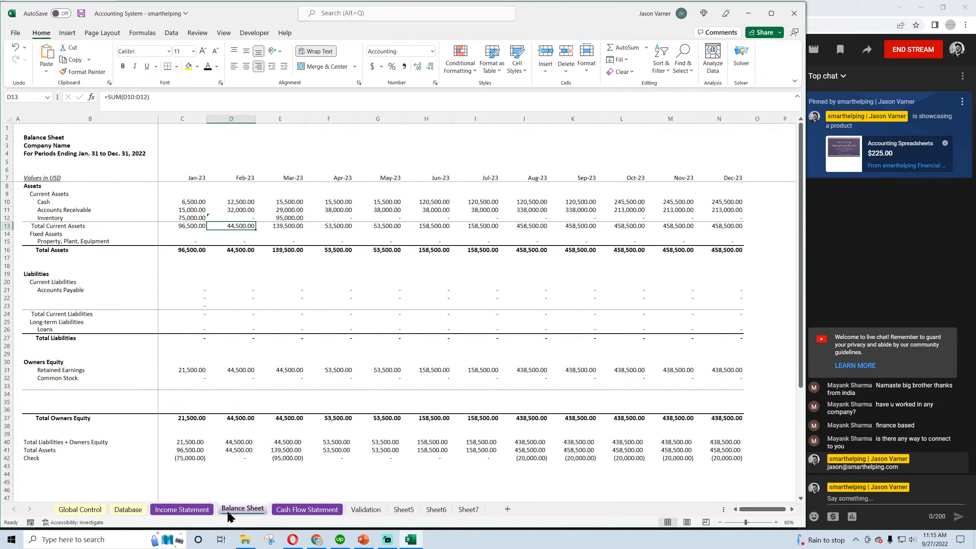
left_click(234, 217)
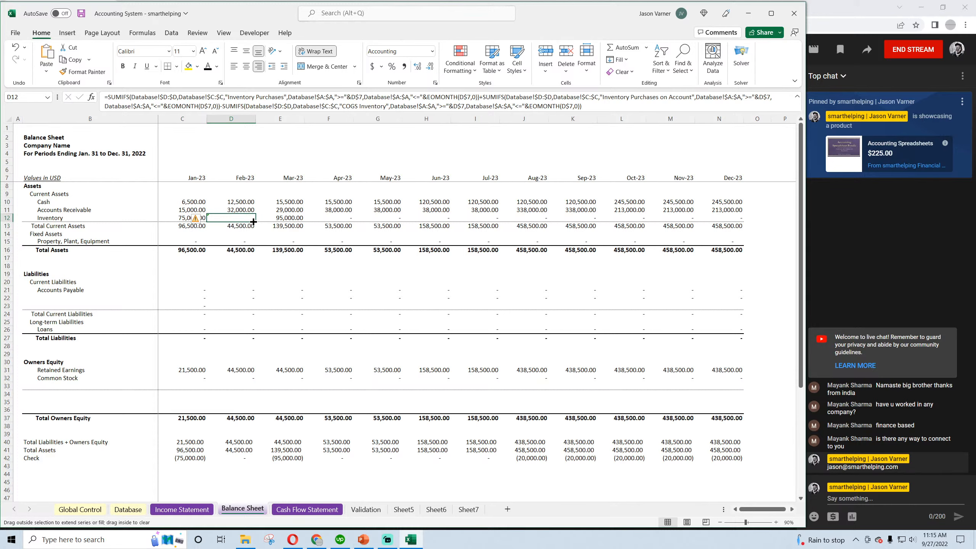
left_click_drag(257, 222, 206, 221)
left_click(206, 222)
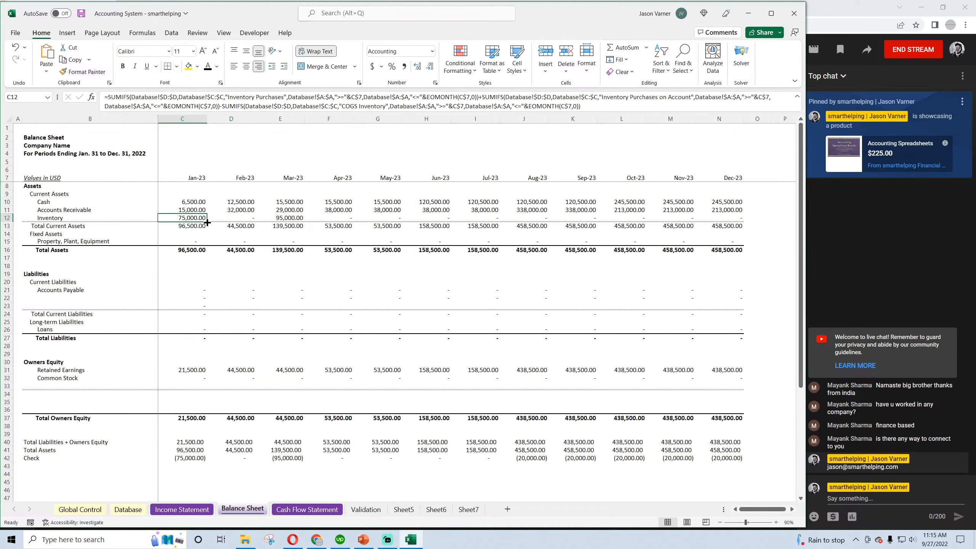
Append the prior month's balance, +C12, to the Inventory formula in D12 and fill it across through December in N12
left_click(238, 217)
left_click(593, 106)
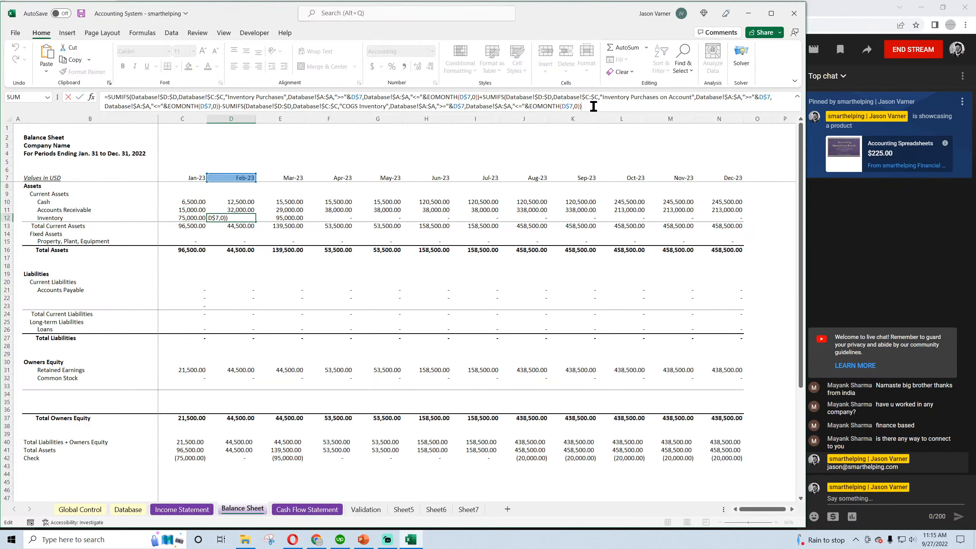
type("+")
left_click(192, 217)
key("Return")
left_click(255, 222)
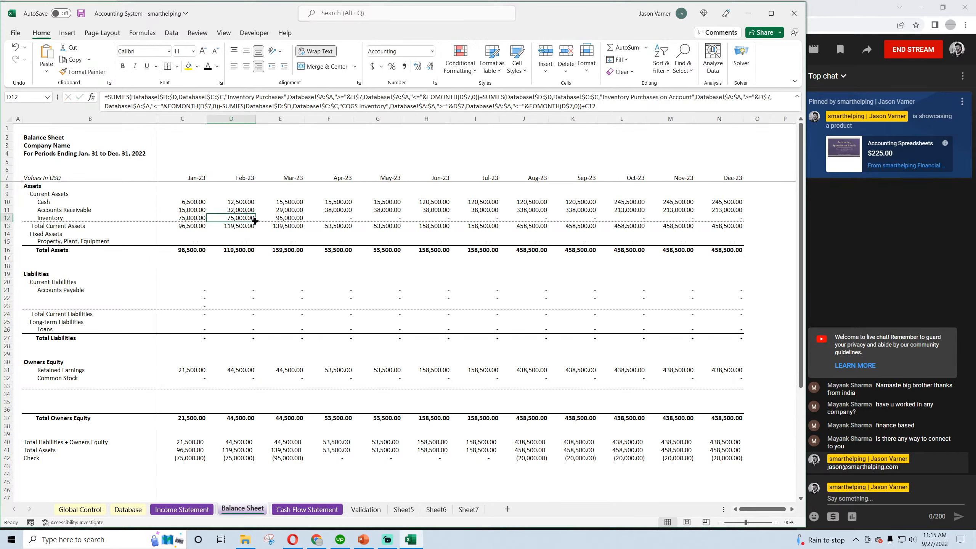
left_click_drag(255, 221, 739, 220)
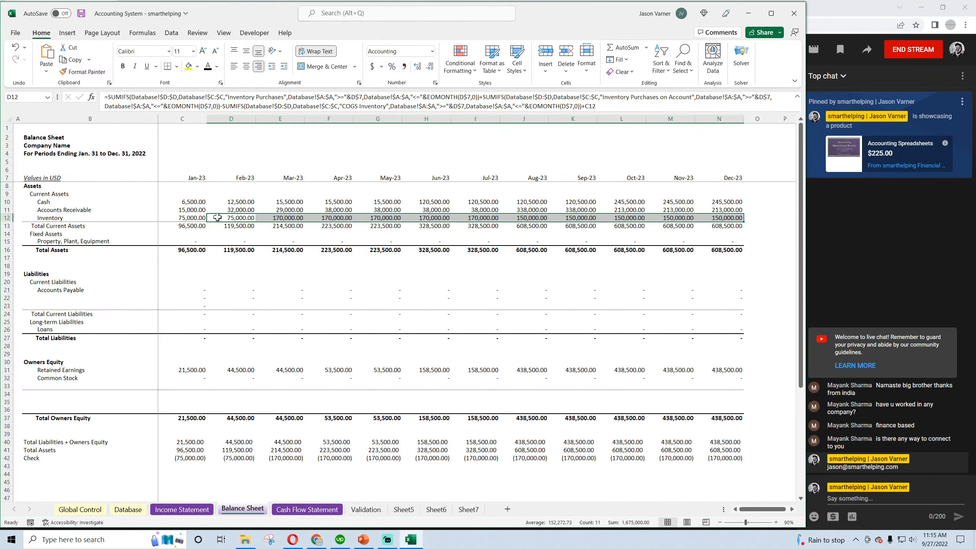
Examine the monthly Inventory formulas from January to August and compare the August balance with the COGS Inventory entry in Database row 13
left_click(191, 217)
left_click(241, 219)
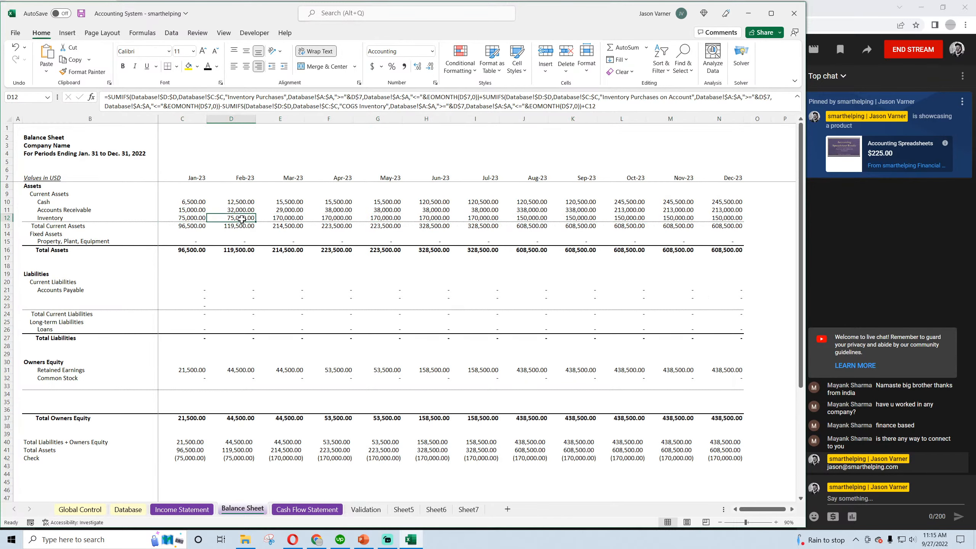
left_click(290, 219)
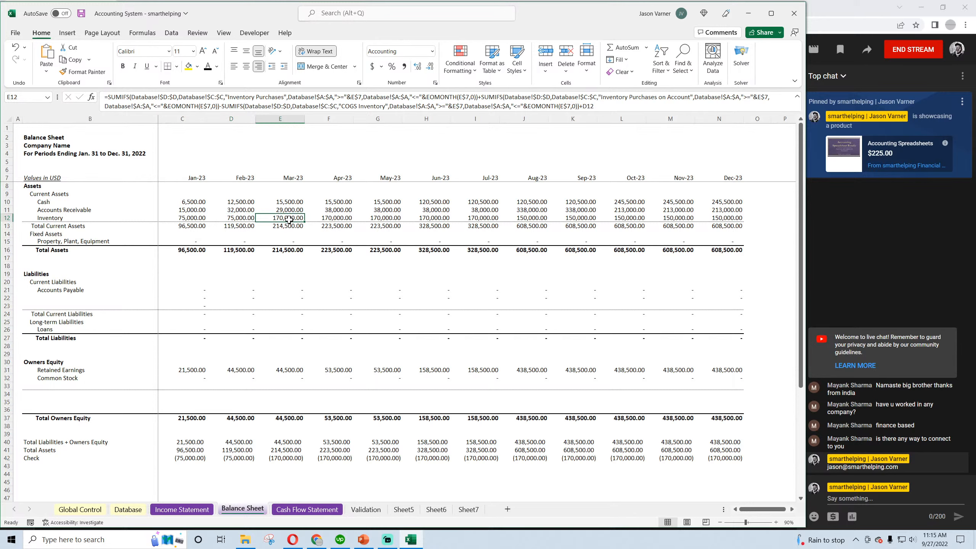
left_click(330, 218)
left_click(382, 218)
left_click(434, 218)
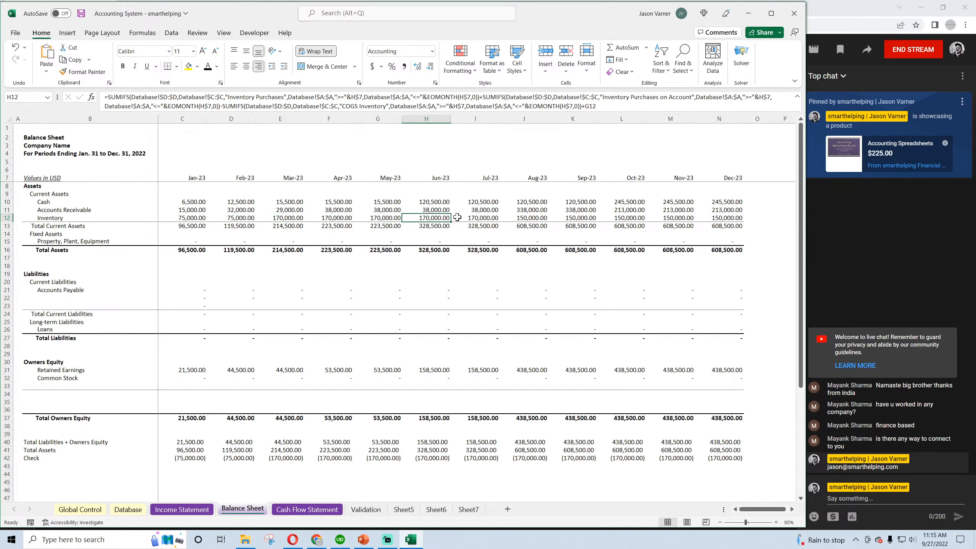
left_click(456, 217)
left_click(526, 217)
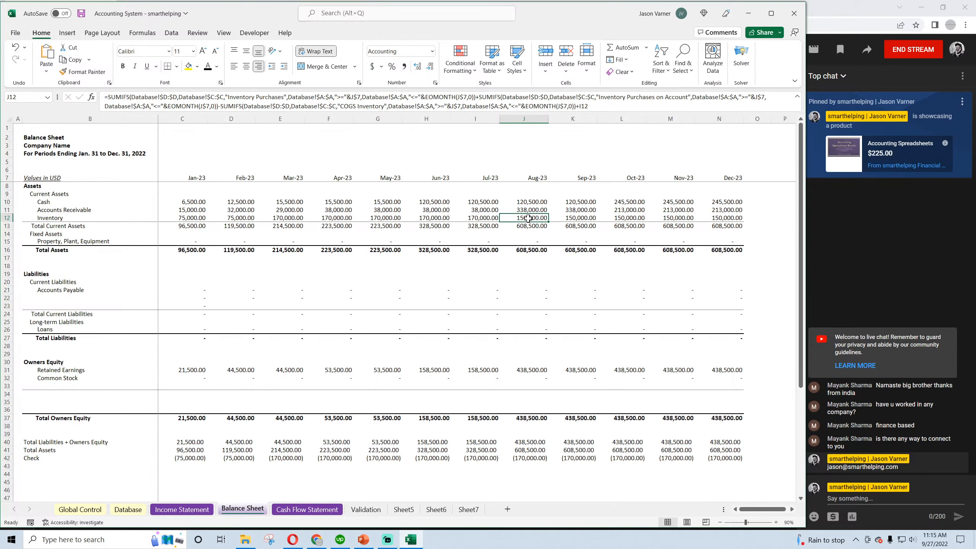
left_click(128, 509)
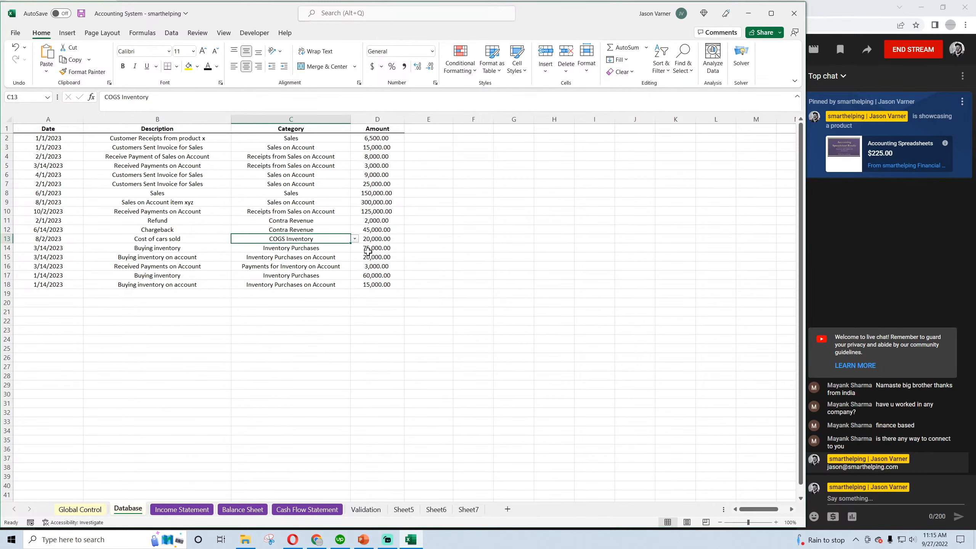
left_click_drag(386, 240, 307, 242)
left_click(232, 510)
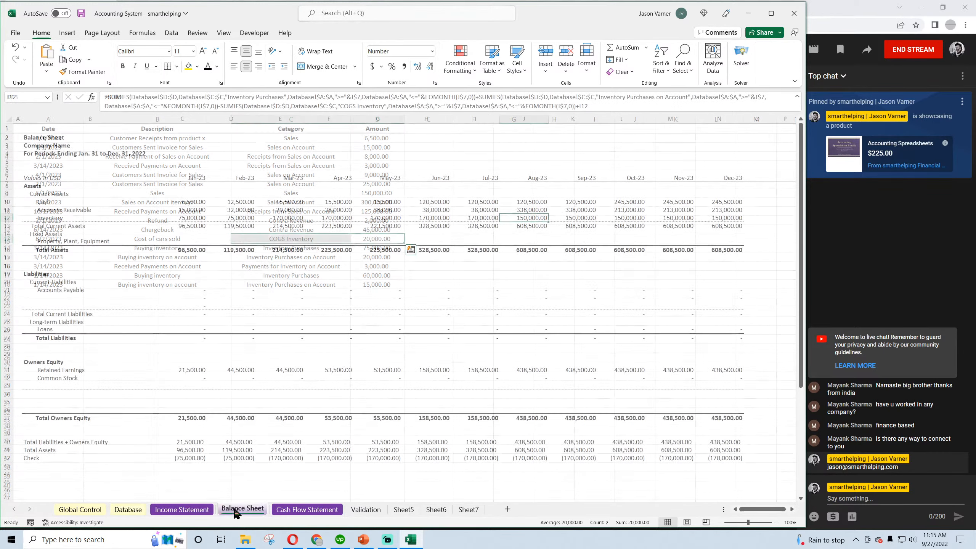
left_click(480, 219)
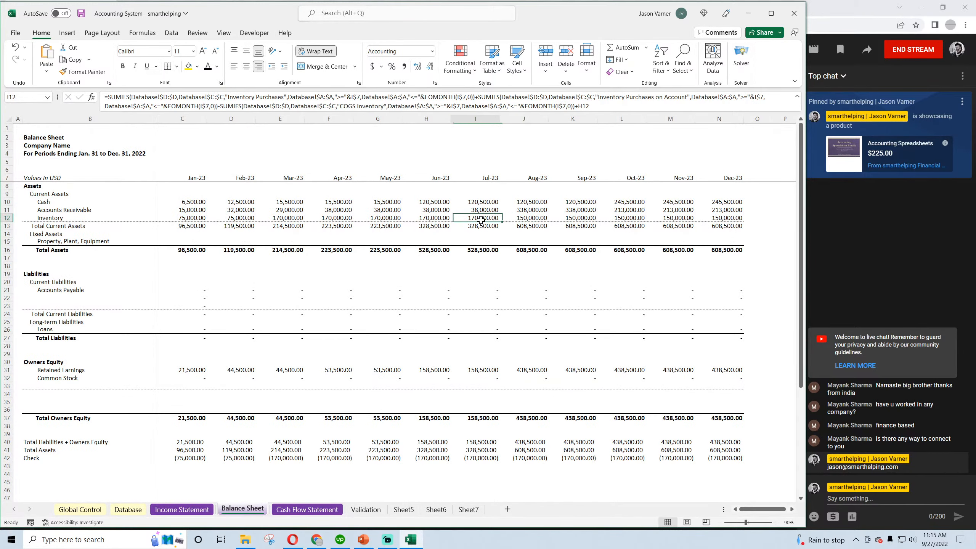
left_click(537, 218)
Return to the Database sheet and save the workbook
left_click(140, 510)
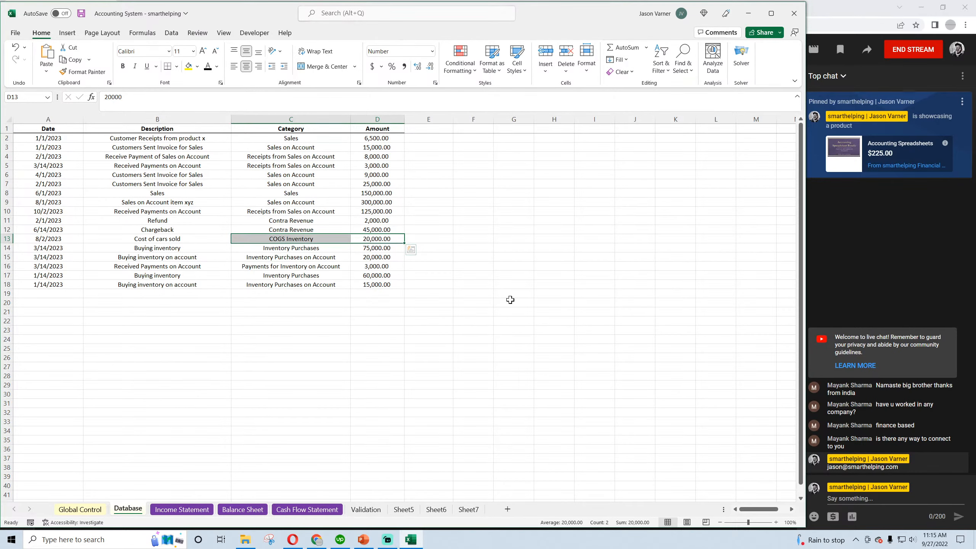
left_click(125, 349)
left_click(81, 13)
left_click(338, 357)
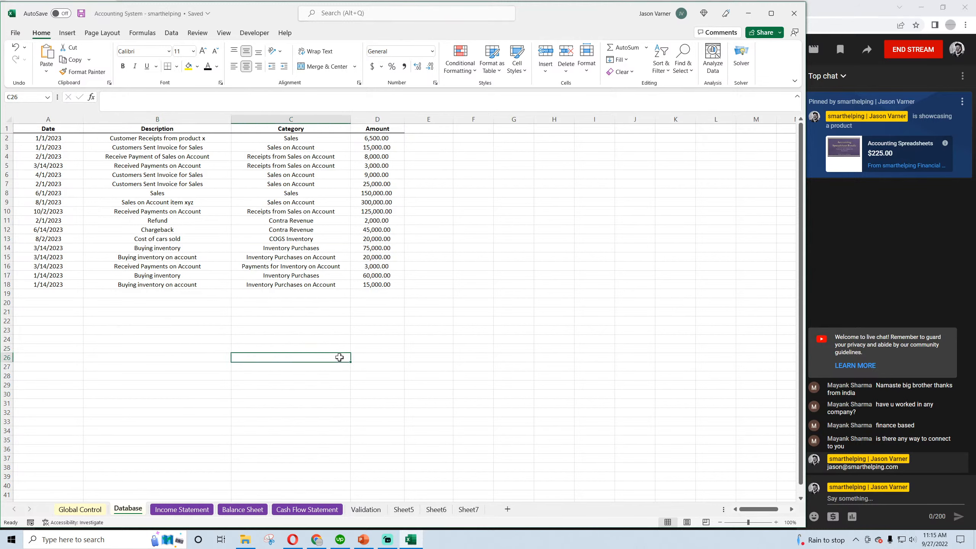
Review the inventory purchase and payment categories in Database C14:C16 and the January and February Inventory formulas on the Balance Sheet
left_click(281, 249)
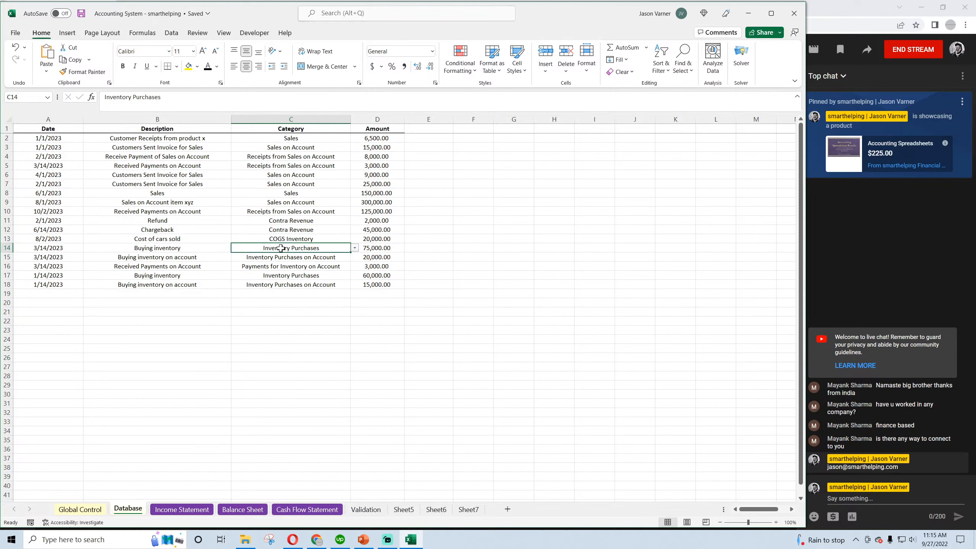
left_click(291, 257)
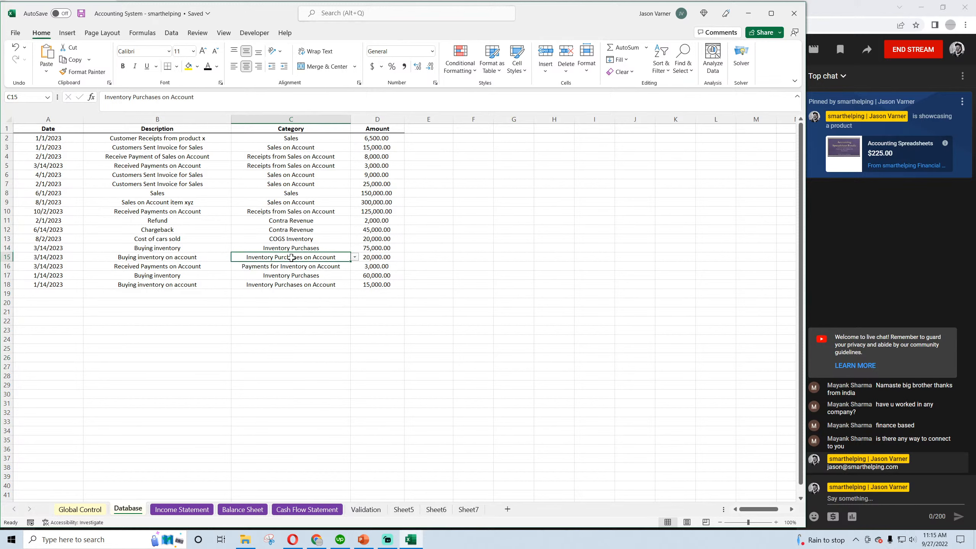
left_click(298, 266)
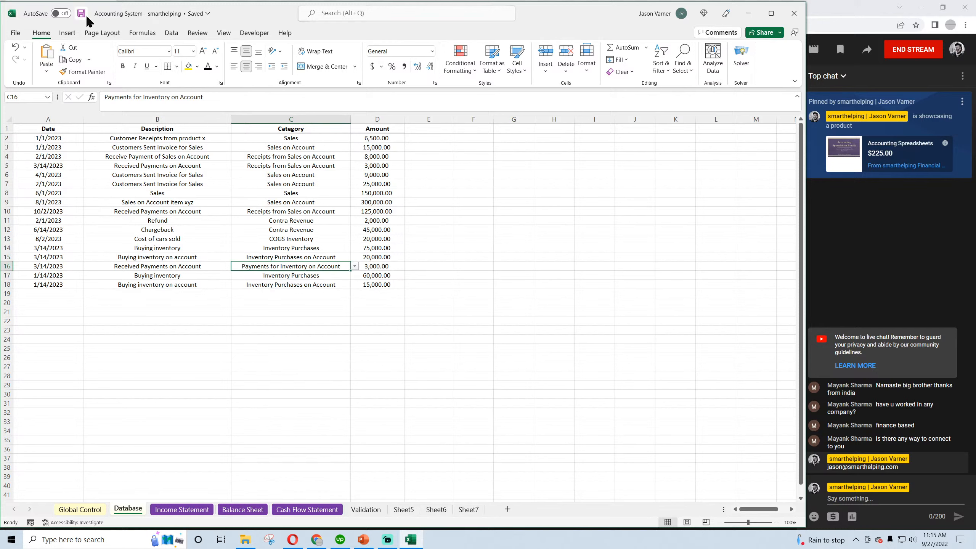
left_click(204, 510)
left_click(241, 509)
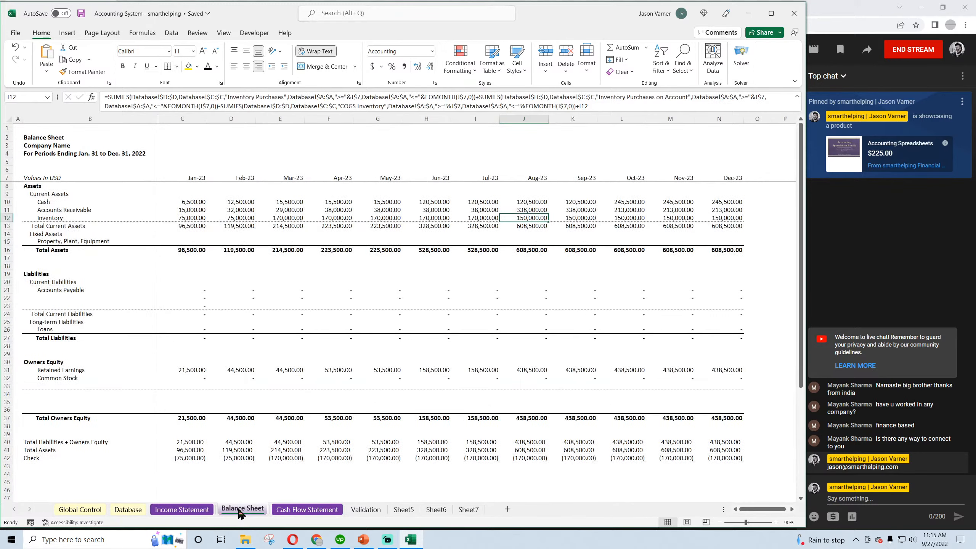
left_click(196, 218)
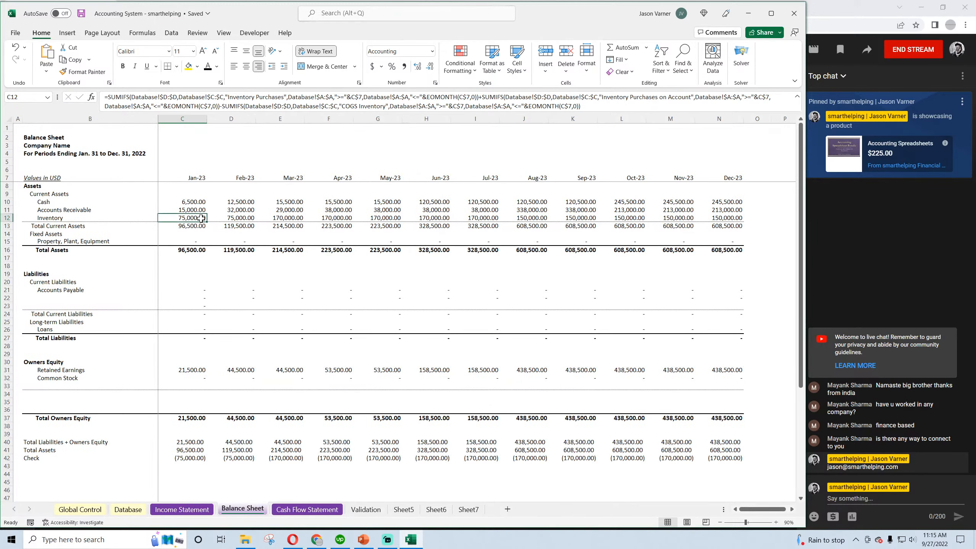
left_click(237, 218)
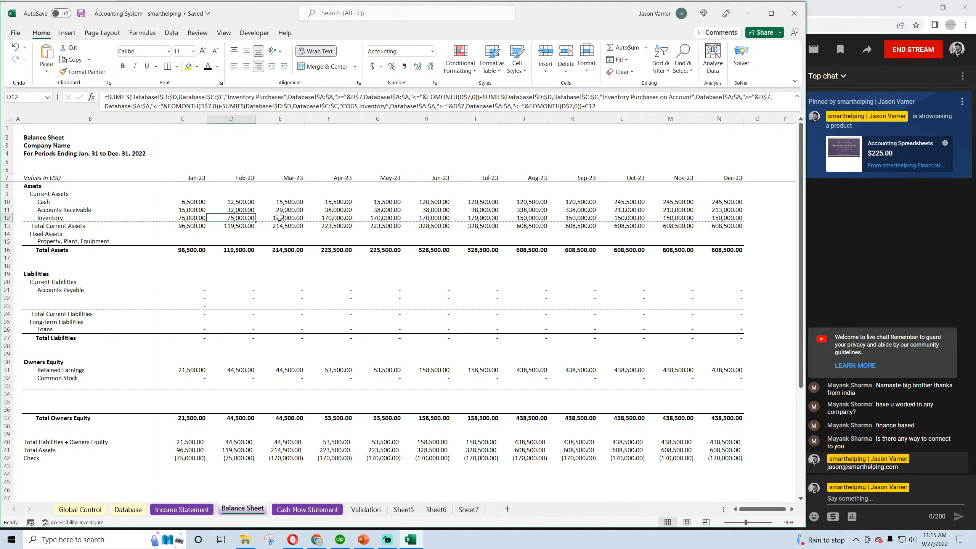
Review the January Operating Activities cells C10:C14 on the Cash Flow Statement, from Net Income to Reduce Purchases of Inventory
left_click(307, 510)
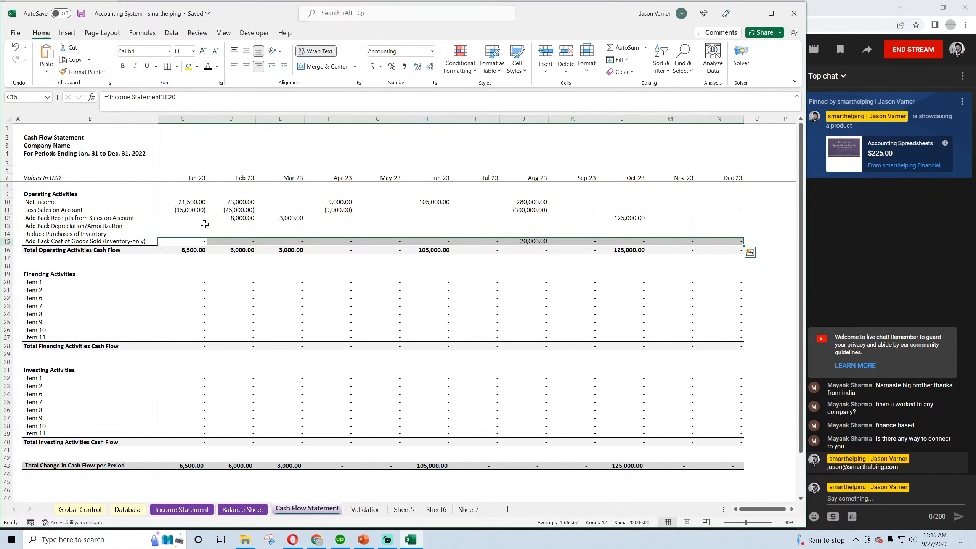
left_click(192, 200)
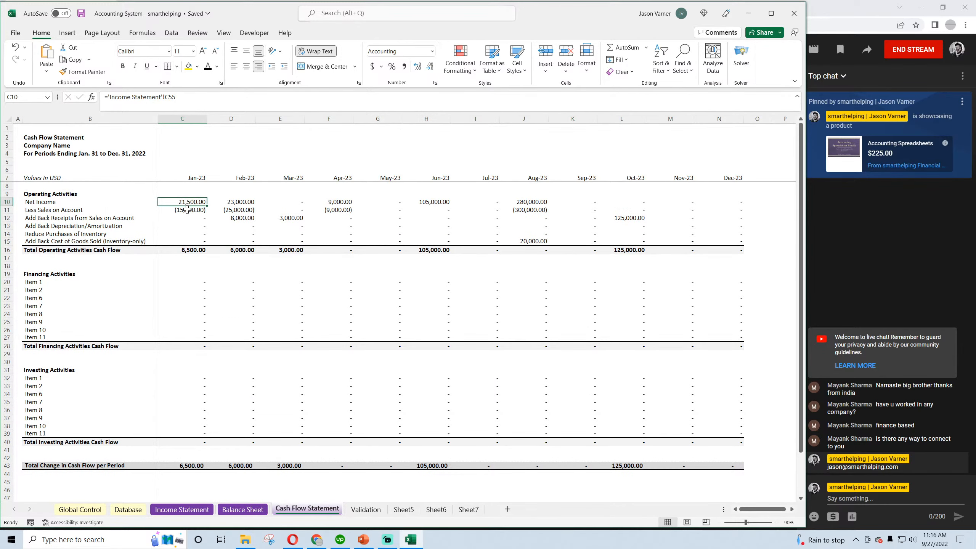
left_click(187, 210)
key("Down")
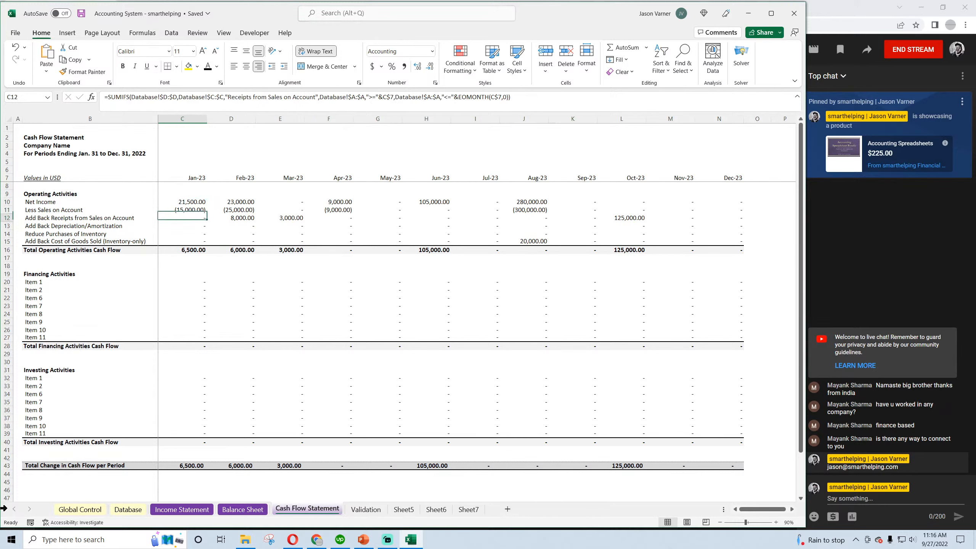
key("Down")
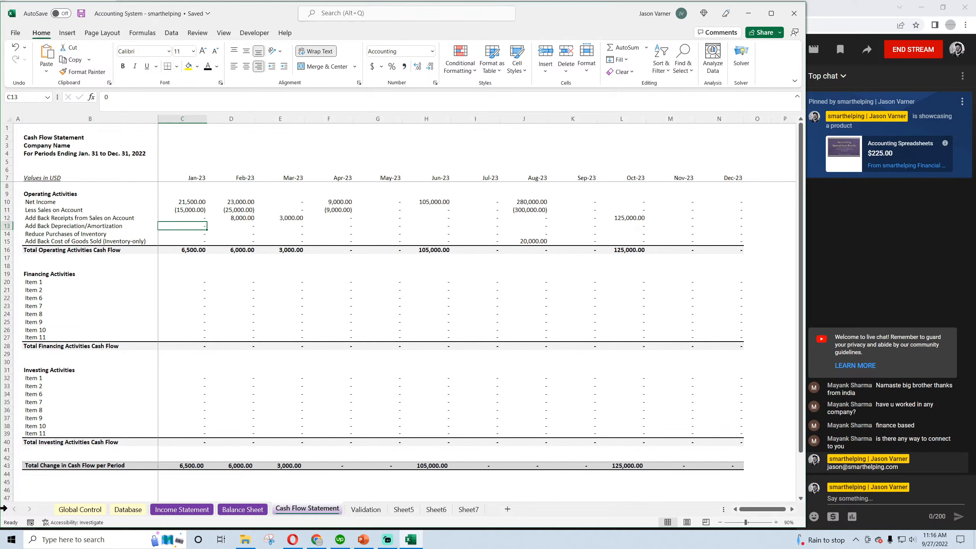
key("Down")
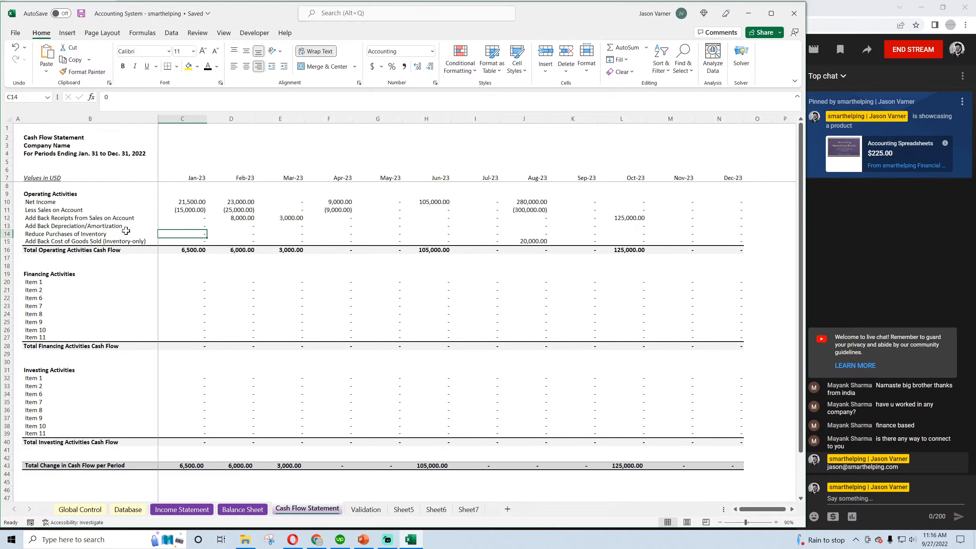
Copy the Less Sales on Account formula from C11 into the January Reduce Purchases of Inventory cell, C14
left_click(183, 209)
right_click(183, 209)
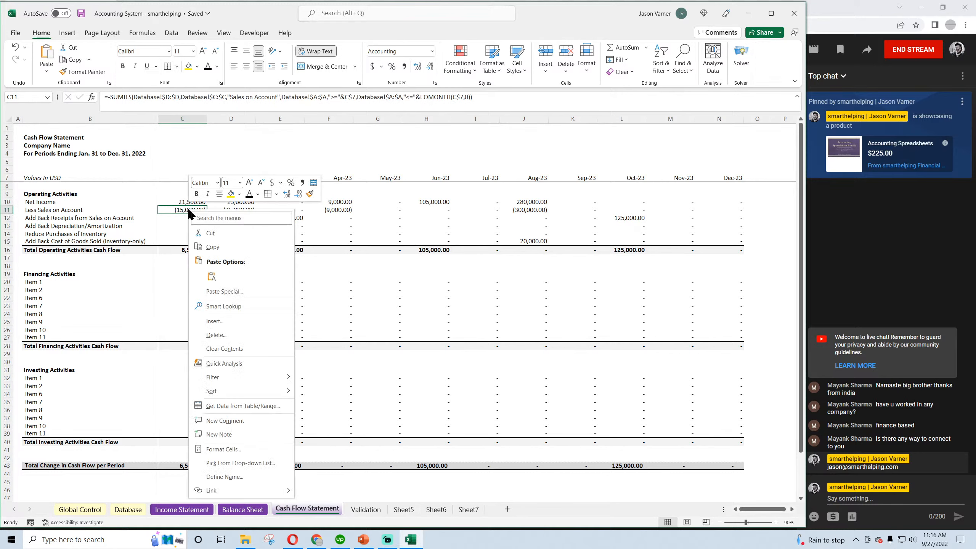
left_click(211, 247)
left_click(50, 234)
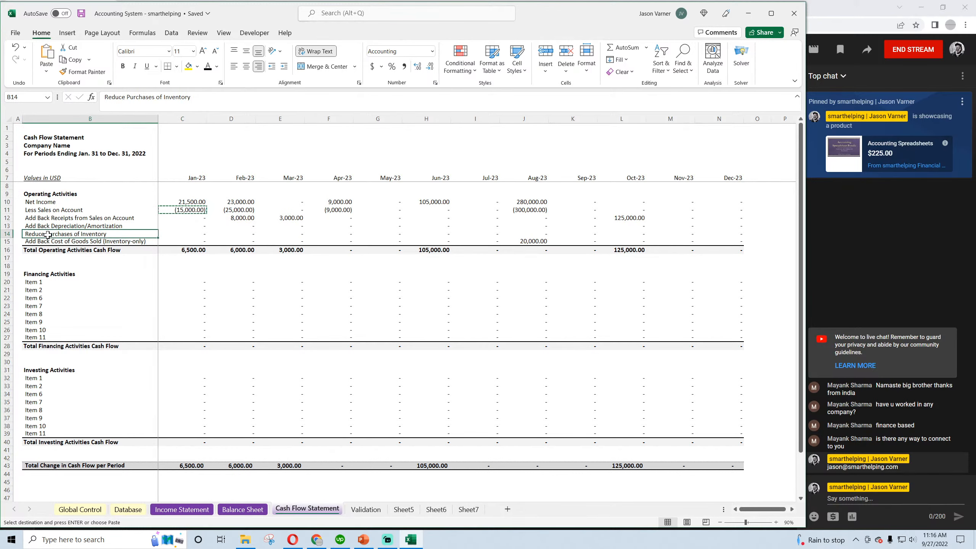
left_click(193, 234)
right_click(193, 233)
left_click(217, 301)
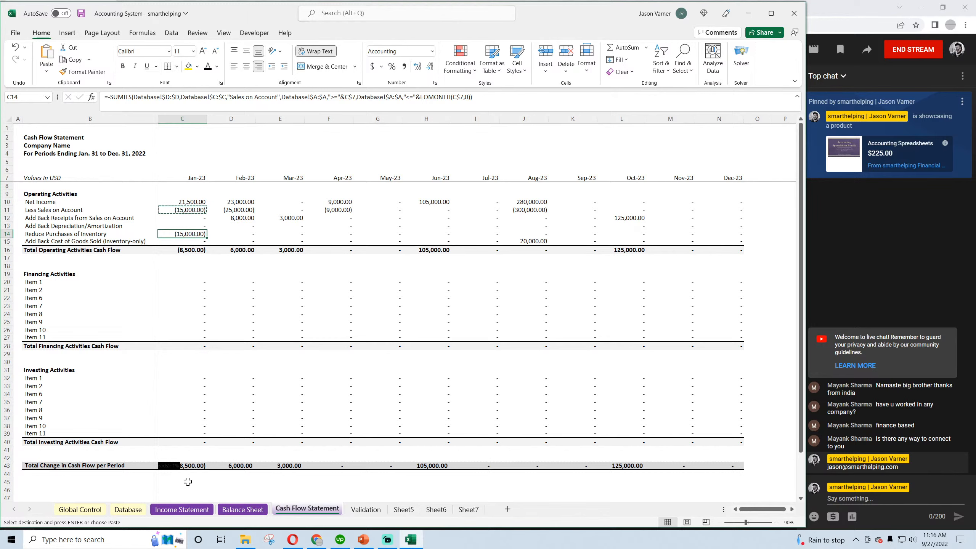
Change the label in B14 to "Reduce Payments of Inventory"
double_click(38, 233)
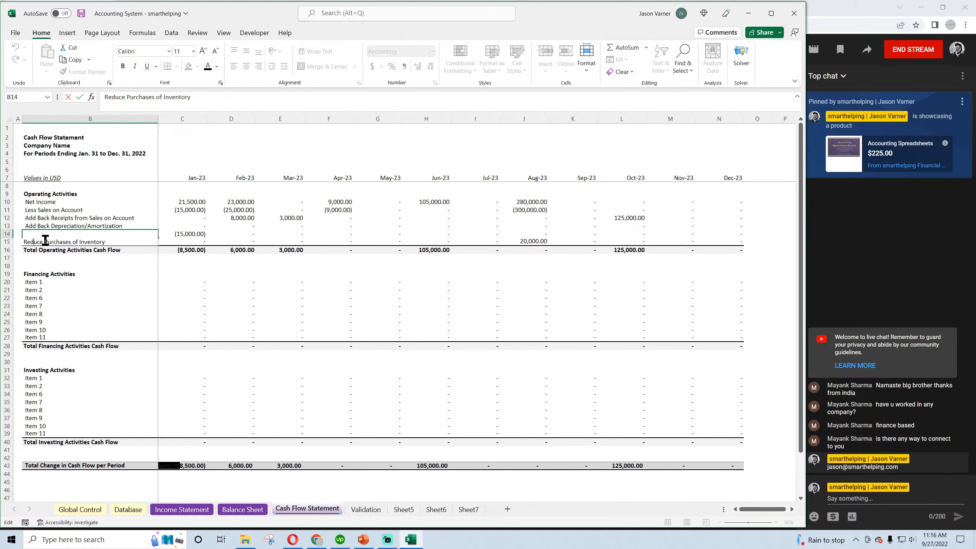
double_click(47, 240)
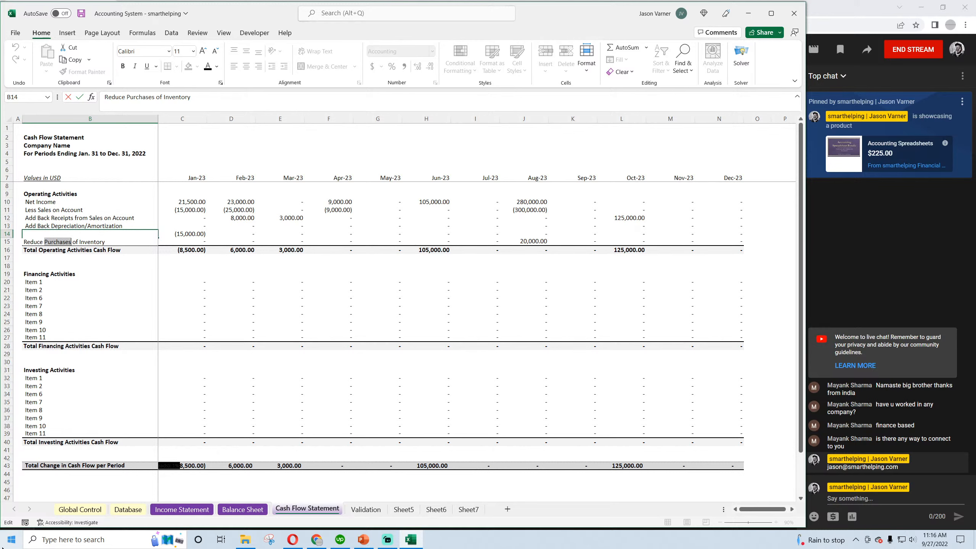
type("Payments")
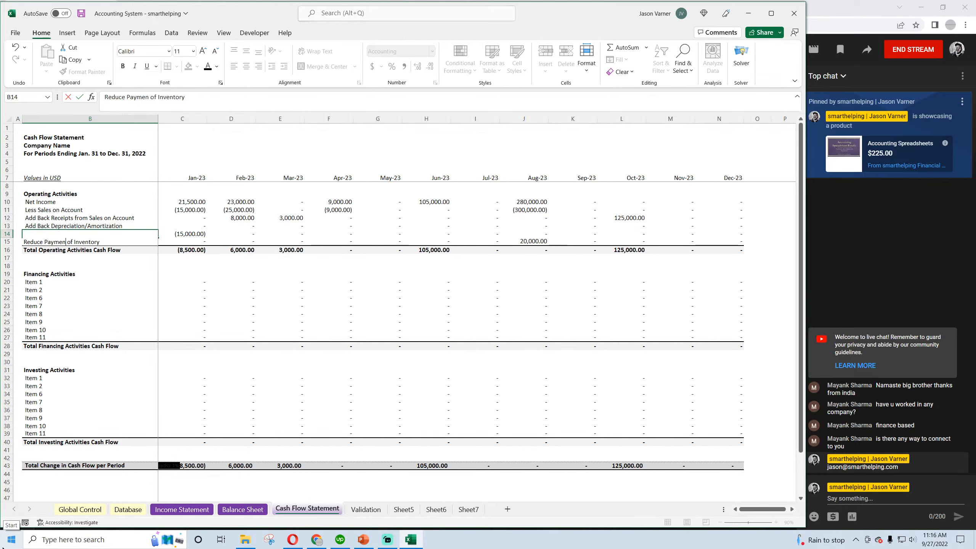
key("Return")
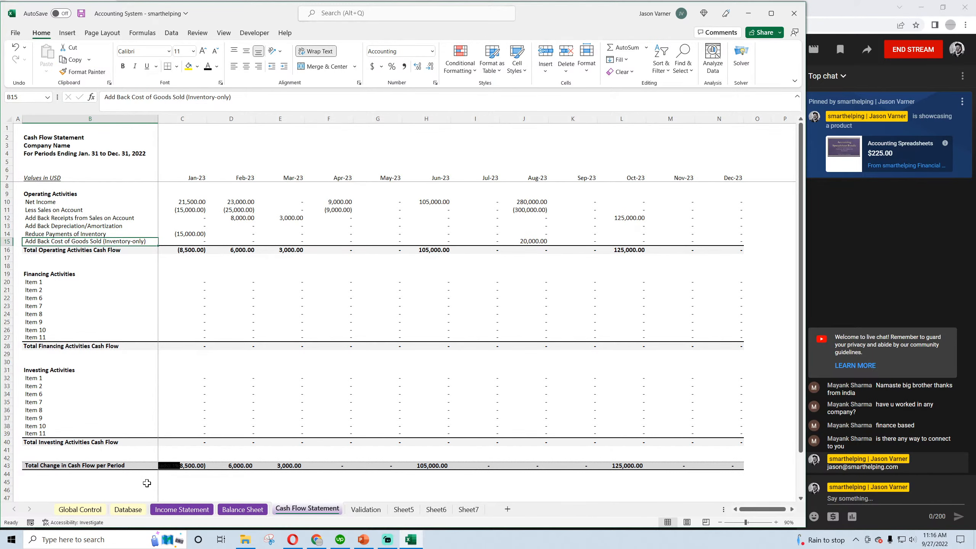
Compare the inventory purchase and payment categories in Database C14 and C16, and save the workbook
left_click(132, 508)
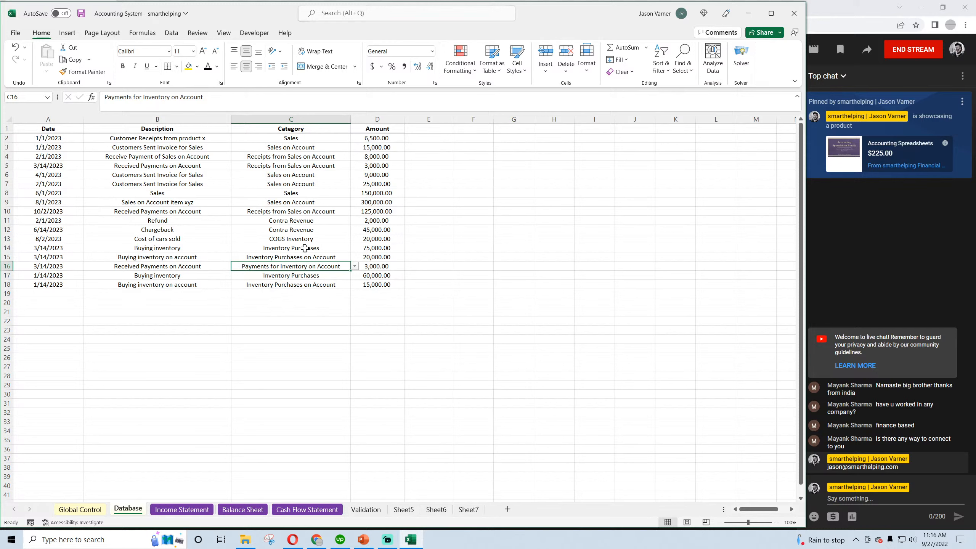
left_click(304, 249)
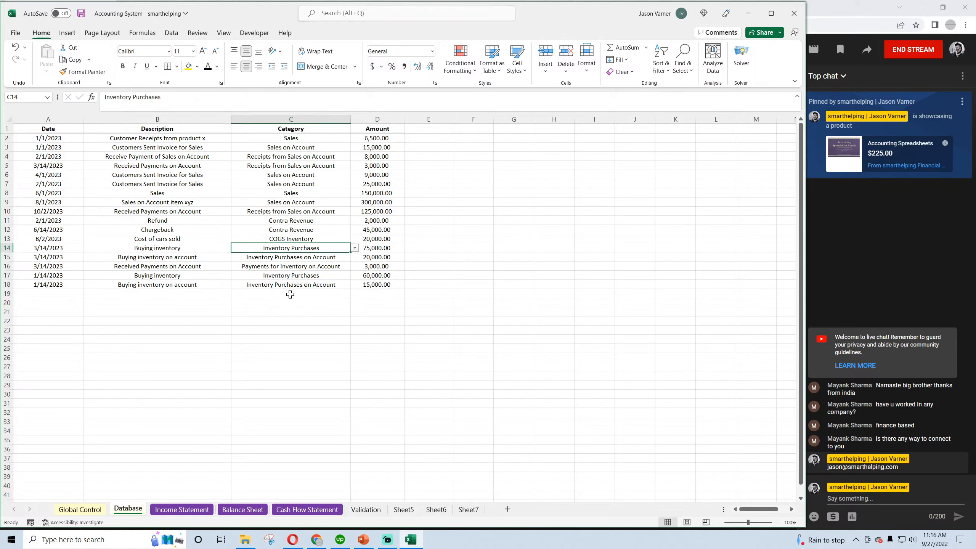
left_click(290, 267)
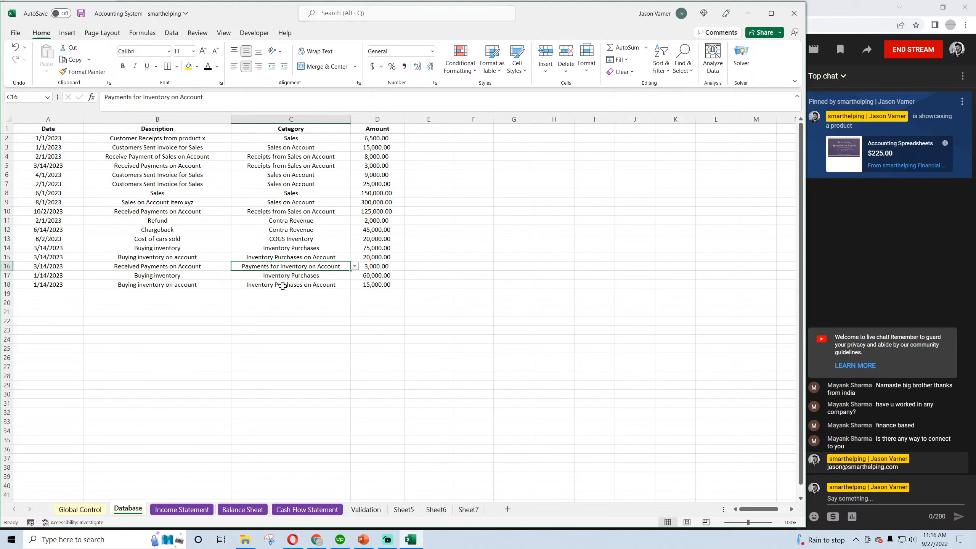
left_click(292, 248)
left_click(291, 270)
left_click(292, 248)
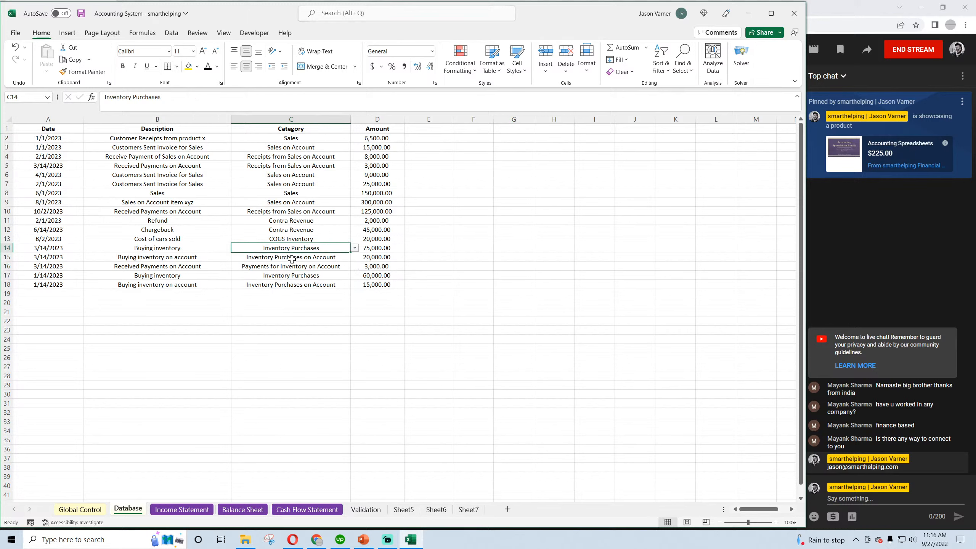
left_click(291, 268)
left_click(293, 247)
left_click(291, 266)
left_click(292, 248)
left_click(288, 267)
left_click(289, 245)
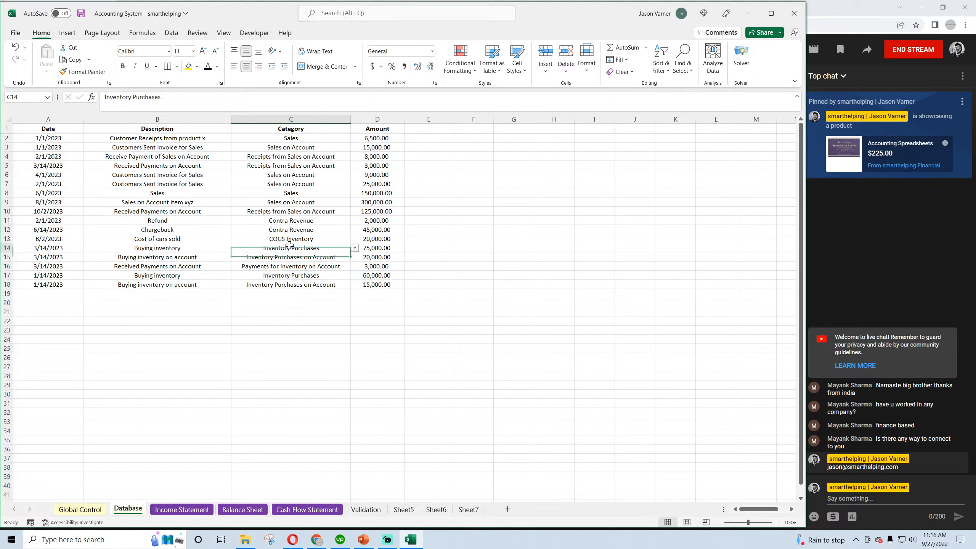
left_click(81, 13)
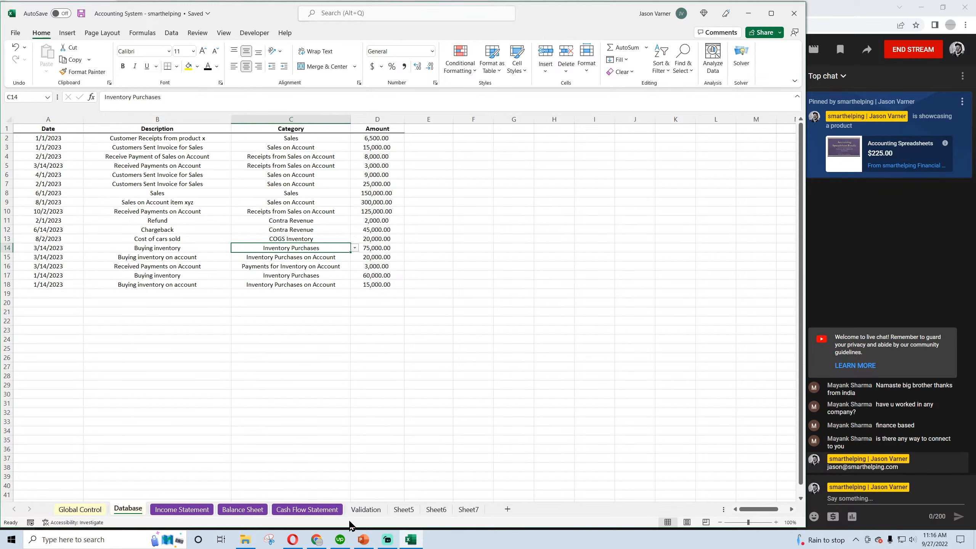
Replace the SUMIFS category criterion in Cash Flow Statement C14 with "Inventory Purchases"
left_click(297, 511)
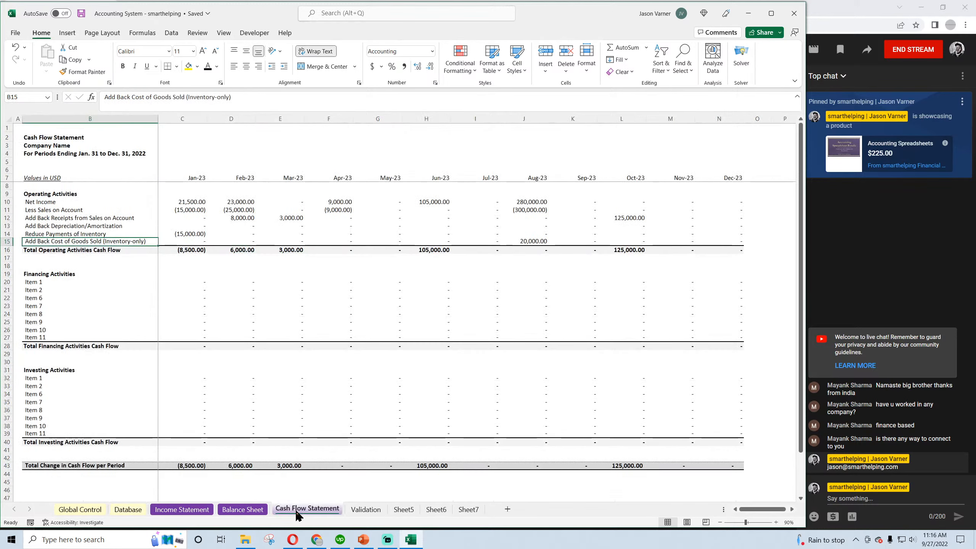
left_click(184, 234)
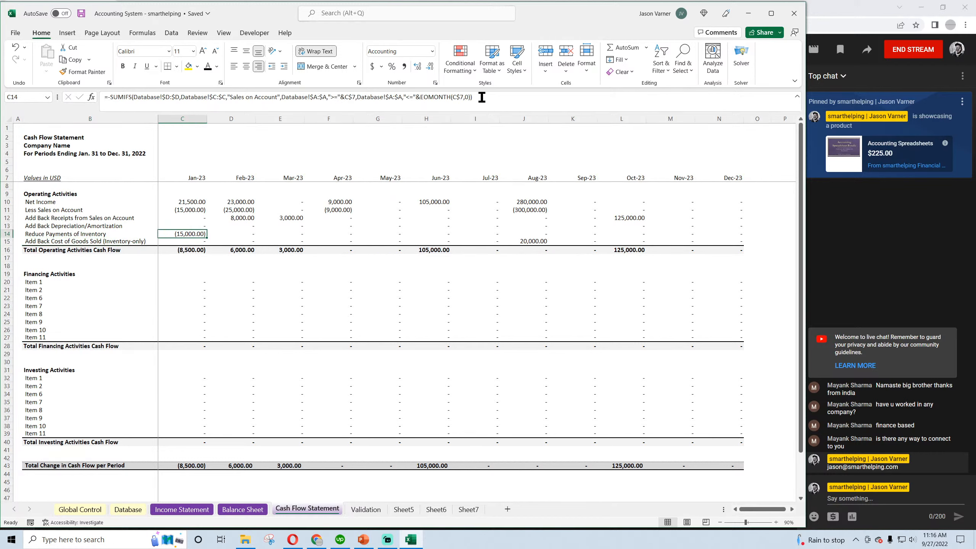
left_click_drag(230, 97, 278, 97)
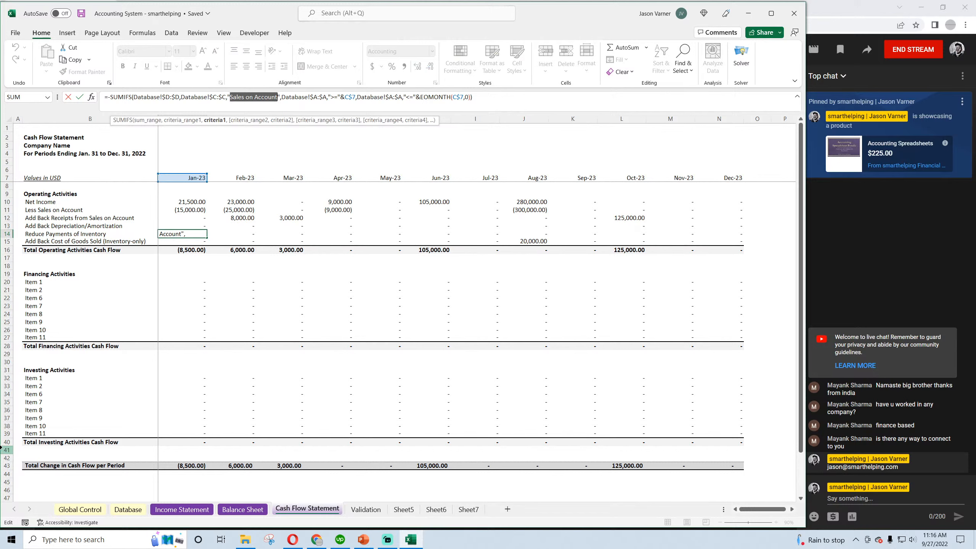
type("Inventory Purch")
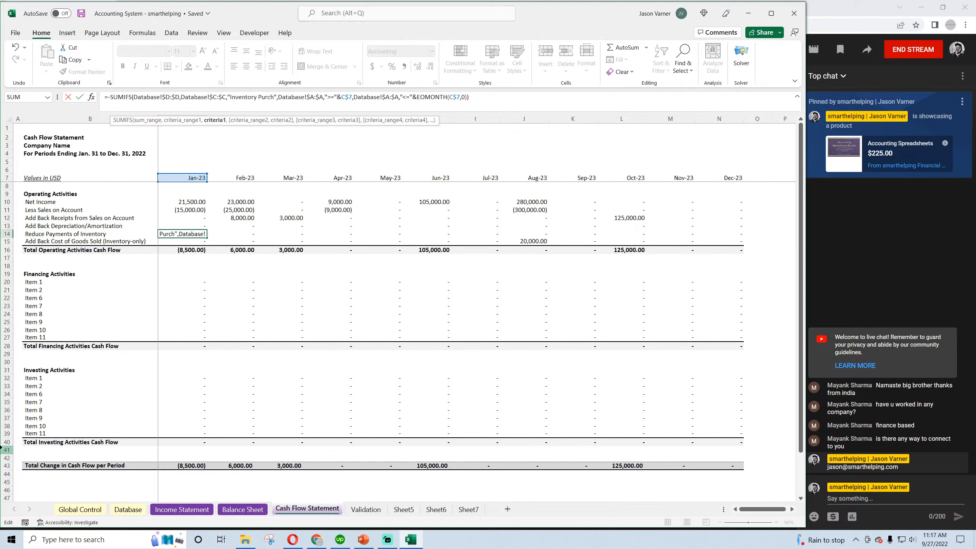
type("ases")
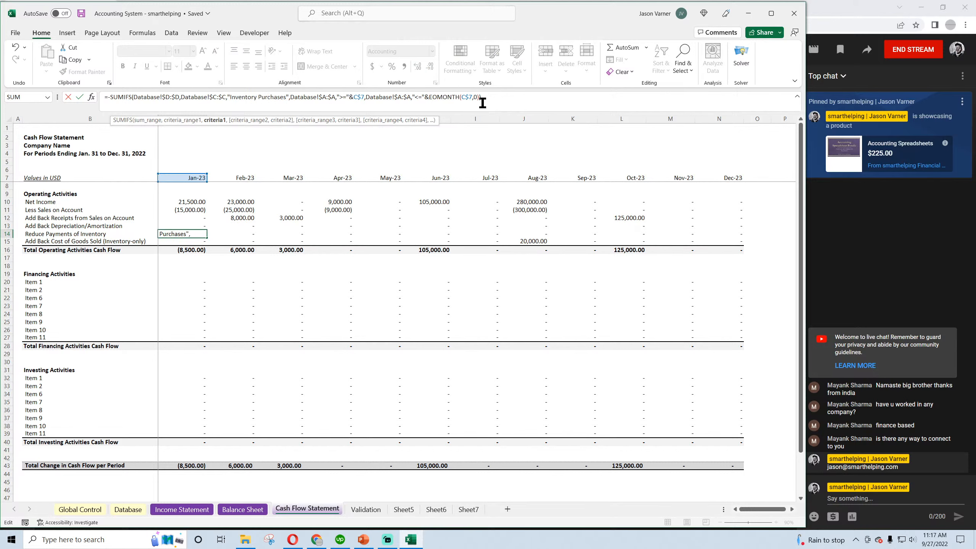
Append a copy of the negative SUMIFS to the C14 formula, with "Inventory Purchases on Account" as its category criterion
left_click_drag(483, 103, 109, 115)
right_click(116, 97)
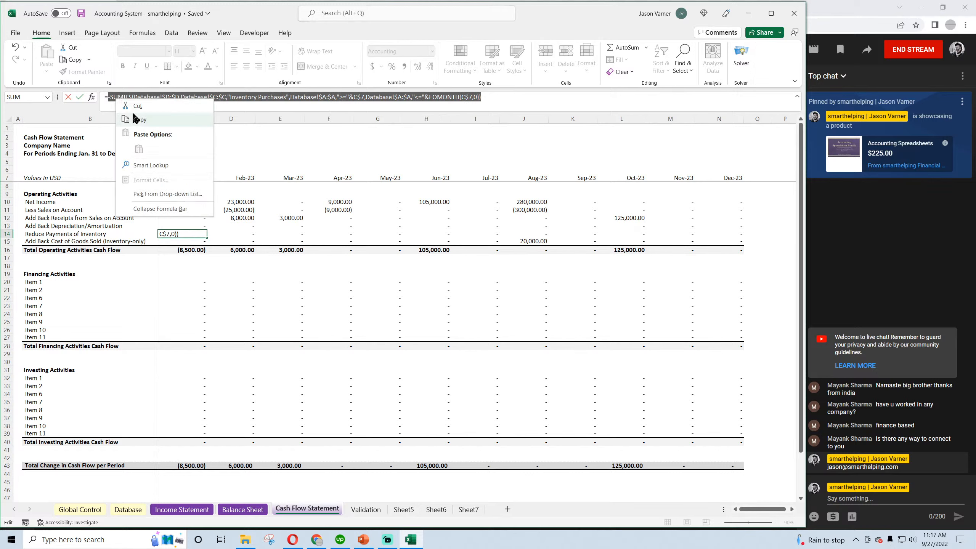
left_click(138, 119)
key("Return")
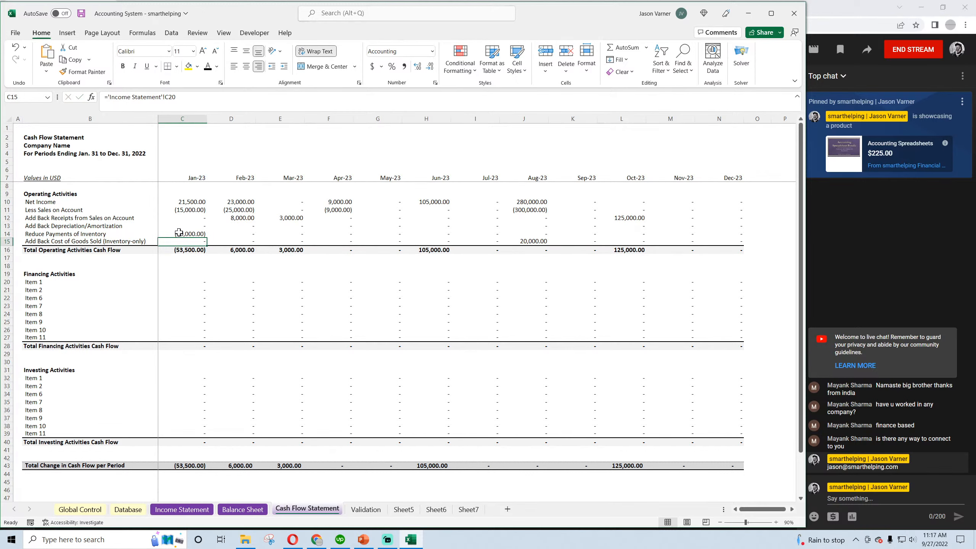
left_click(179, 232)
left_click(491, 98)
key("ctrl+v")
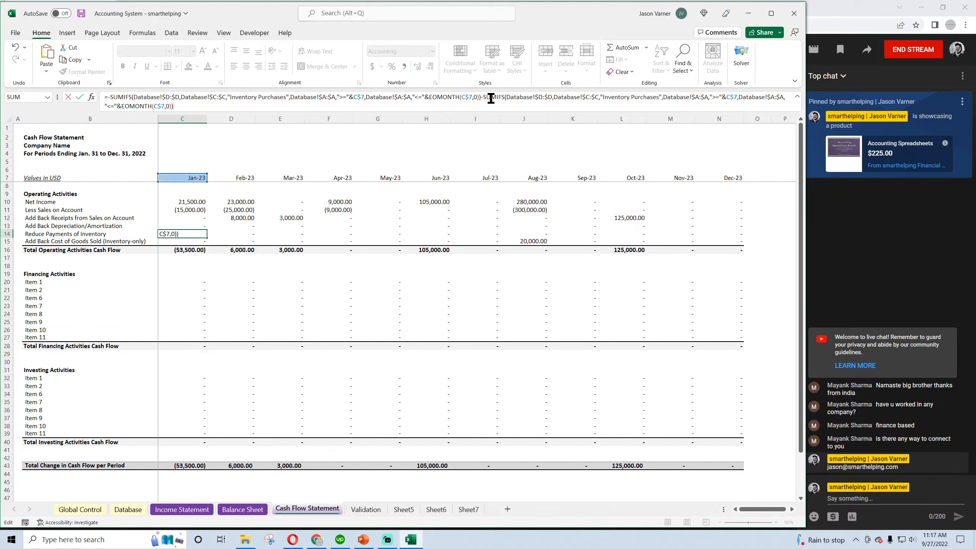
left_click(660, 98)
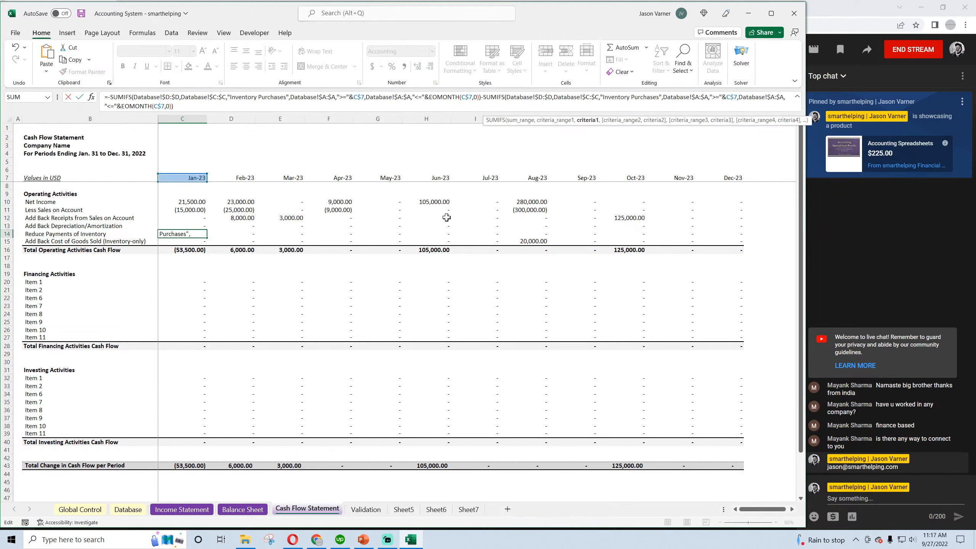
type("on Account")
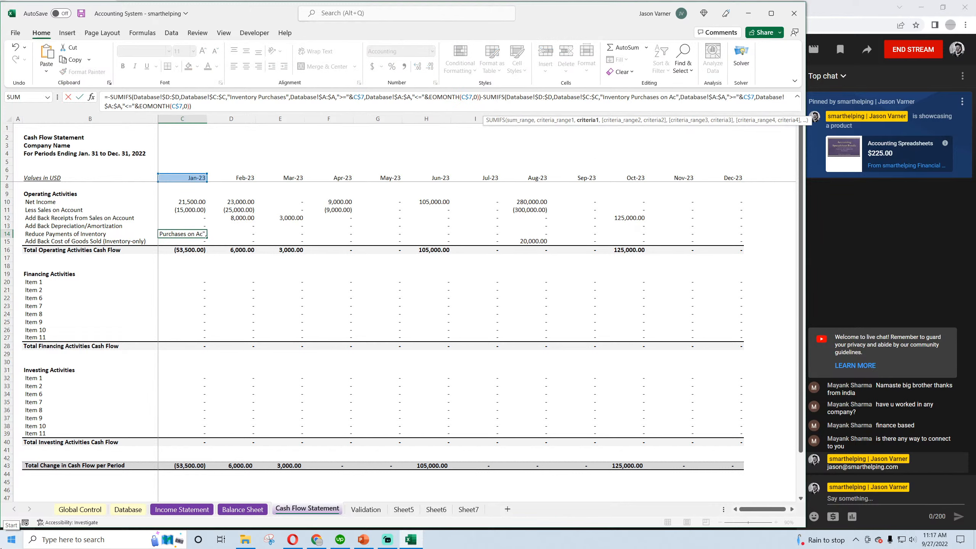
key("Return")
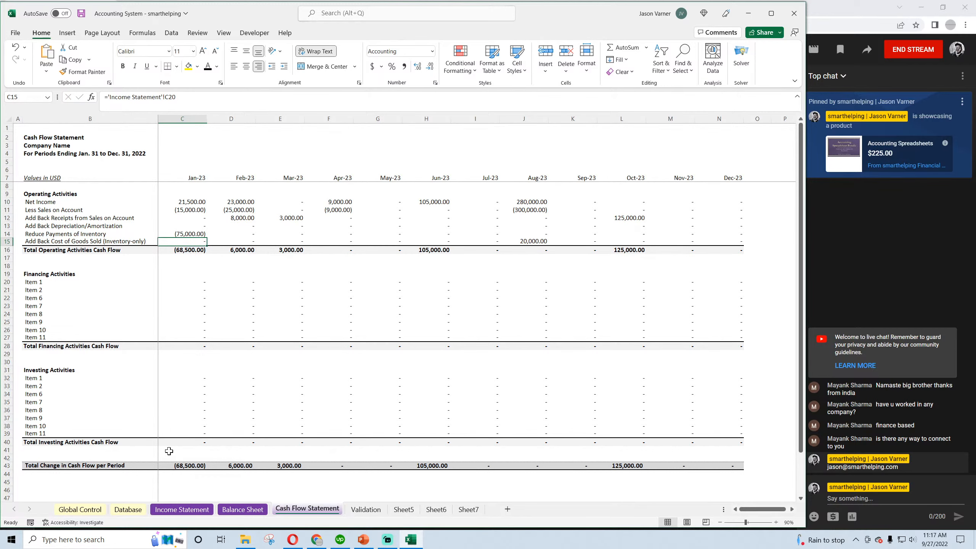
Check the sums of the January inventory purchases in Database D17:D18 and the March ones in D14:D15
left_click(136, 508)
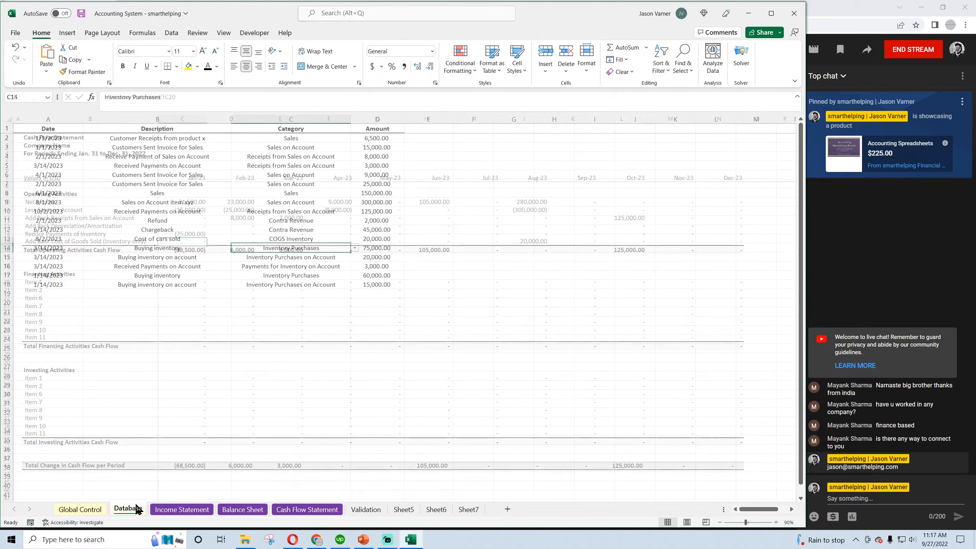
left_click(286, 275)
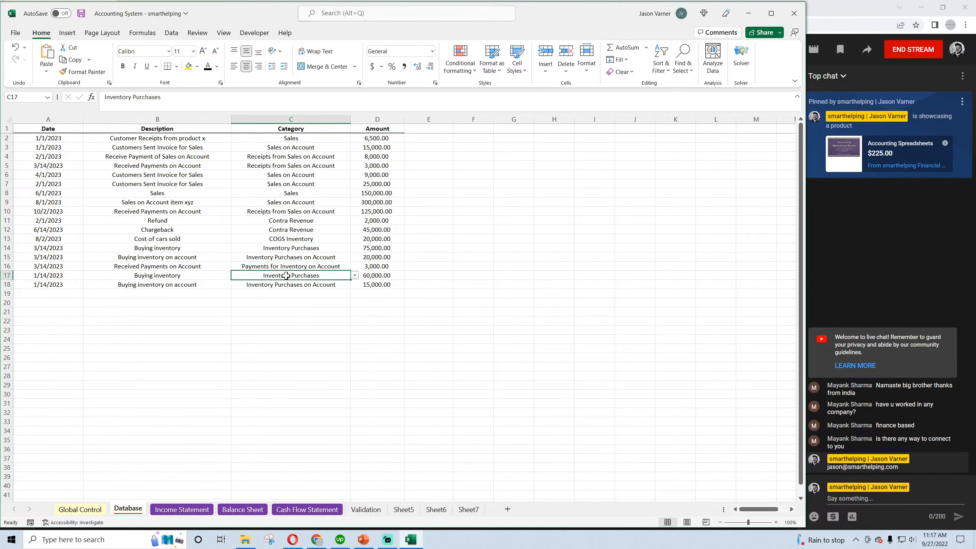
left_click(342, 286)
left_click_drag(381, 274, 380, 283)
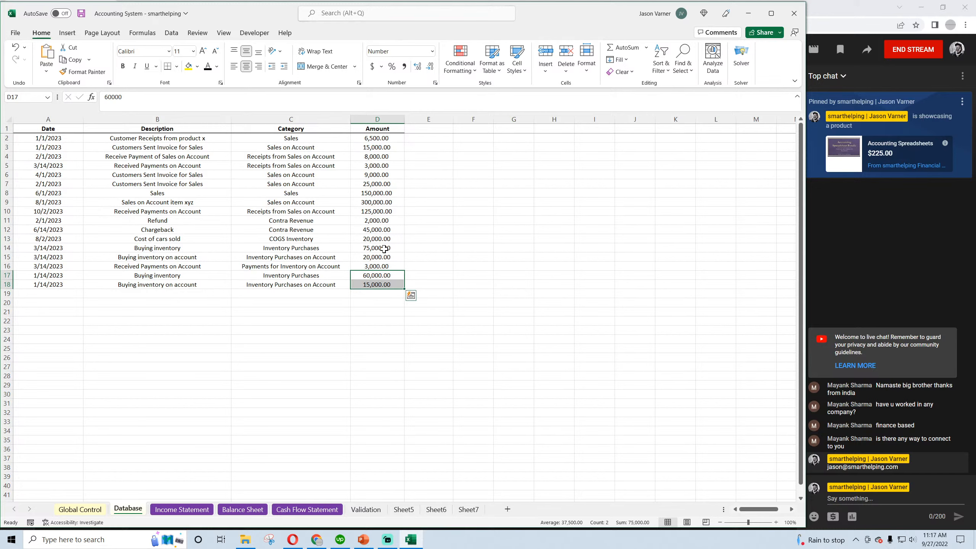
left_click_drag(381, 247, 381, 254)
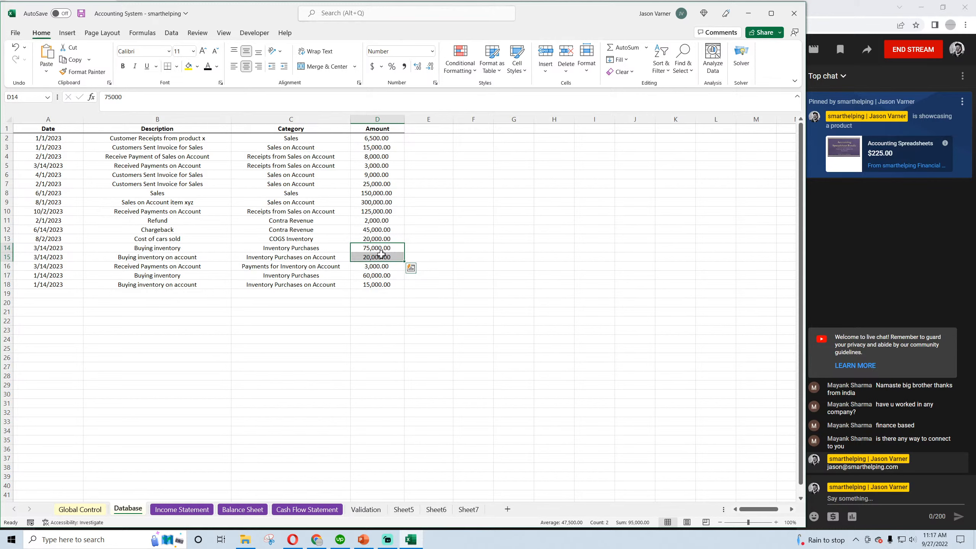
Fill the C14 inventory formula on the Cash Flow Statement across through December in N14 and save the workbook
left_click(296, 509)
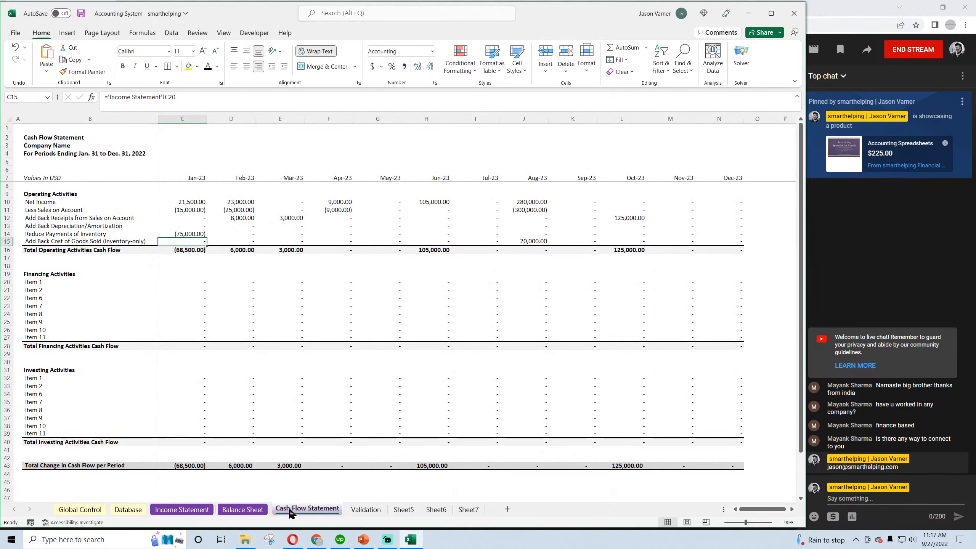
left_click(198, 235)
left_click_drag(207, 238, 730, 237)
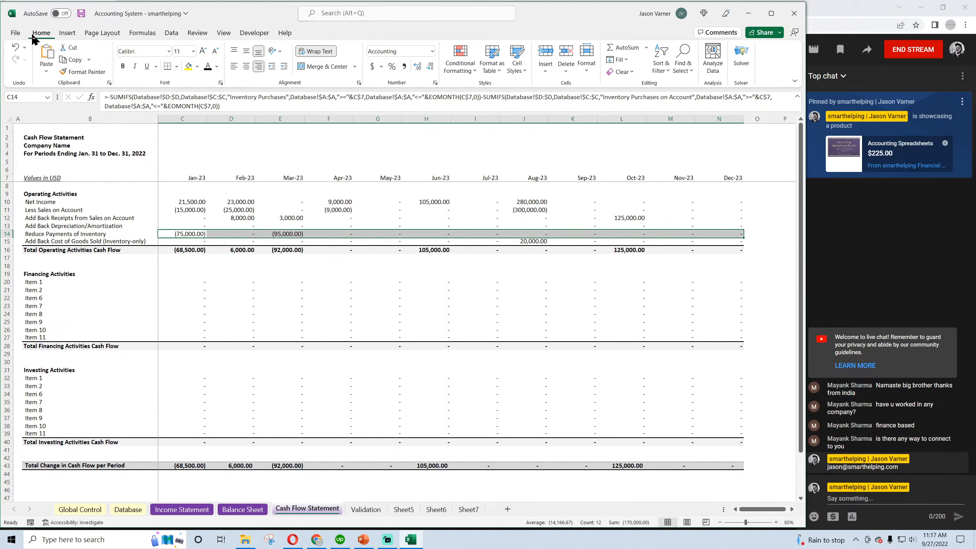
left_click(81, 14)
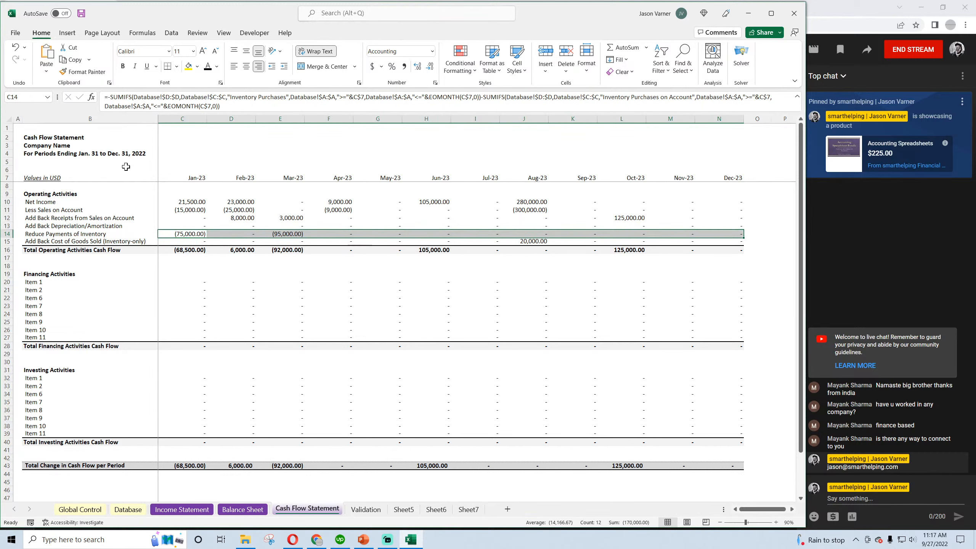
Inspect the January and March inventory payment formulas in C14 and E14 and the Cost of Goods Sold add-back in C15
left_click(185, 234)
left_click(287, 235)
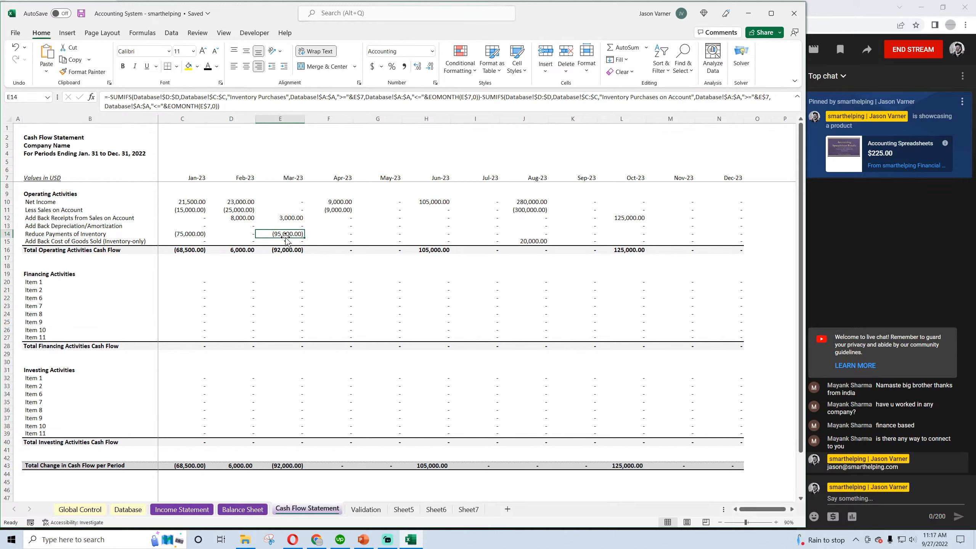
left_click(188, 234)
left_click(189, 243)
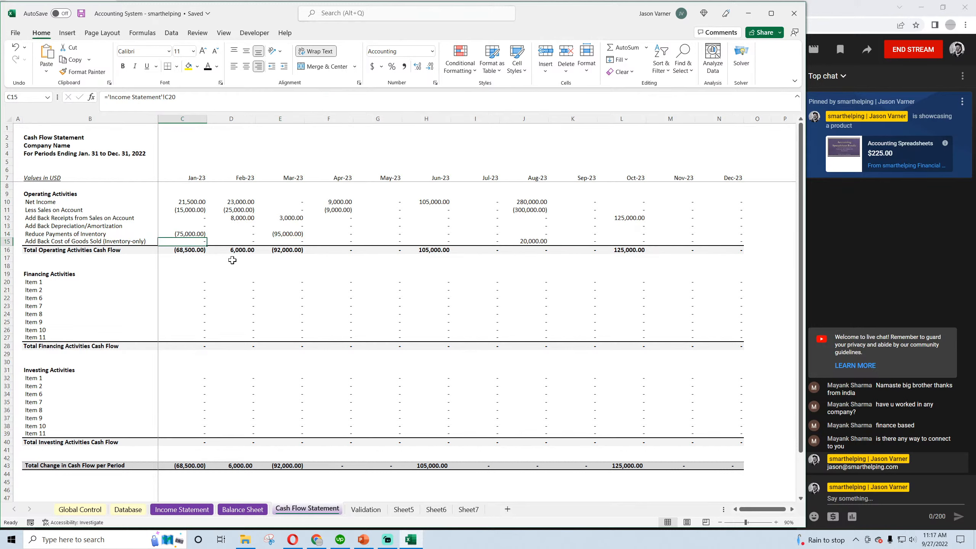
Examine the Cost of Goods Sold add-back in C15:N15 and the Net Income row in C10:N10 on the Cash Flow Statement
left_click(246, 241)
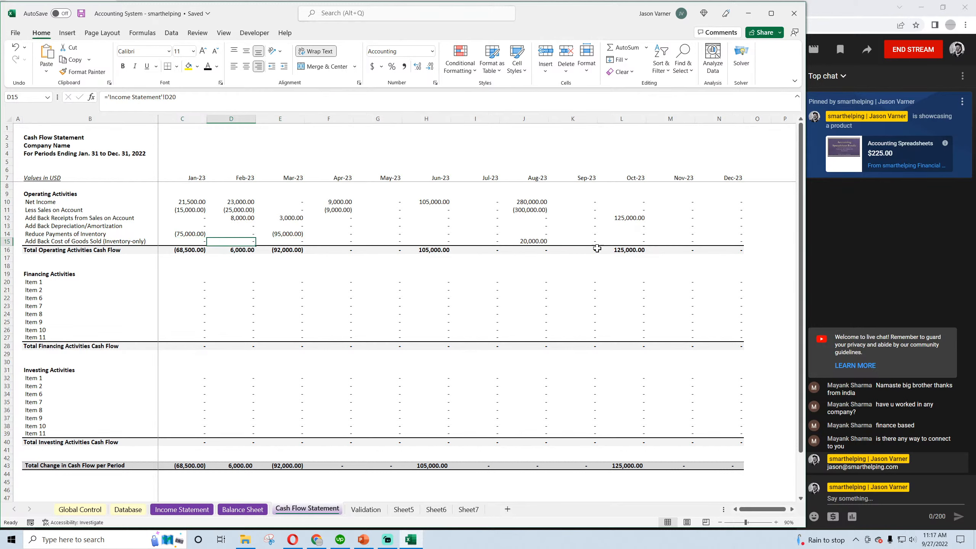
left_click_drag(730, 241, 187, 241)
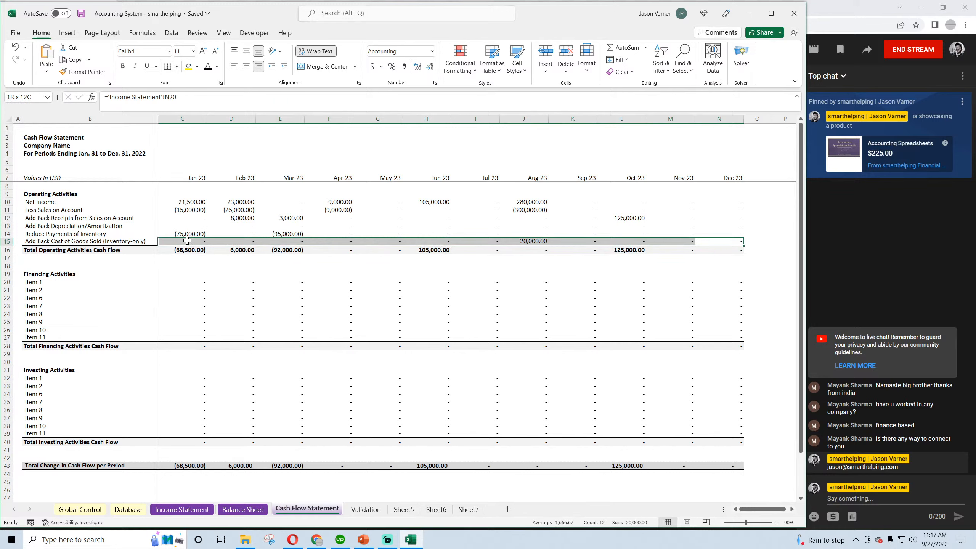
left_click_drag(187, 240, 187, 241)
left_click(191, 200)
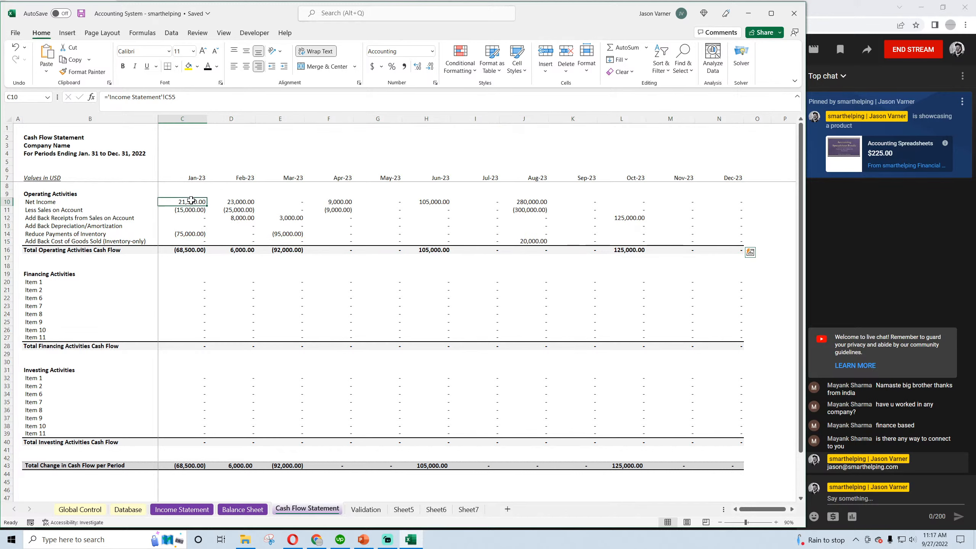
left_click_drag(191, 200, 697, 200)
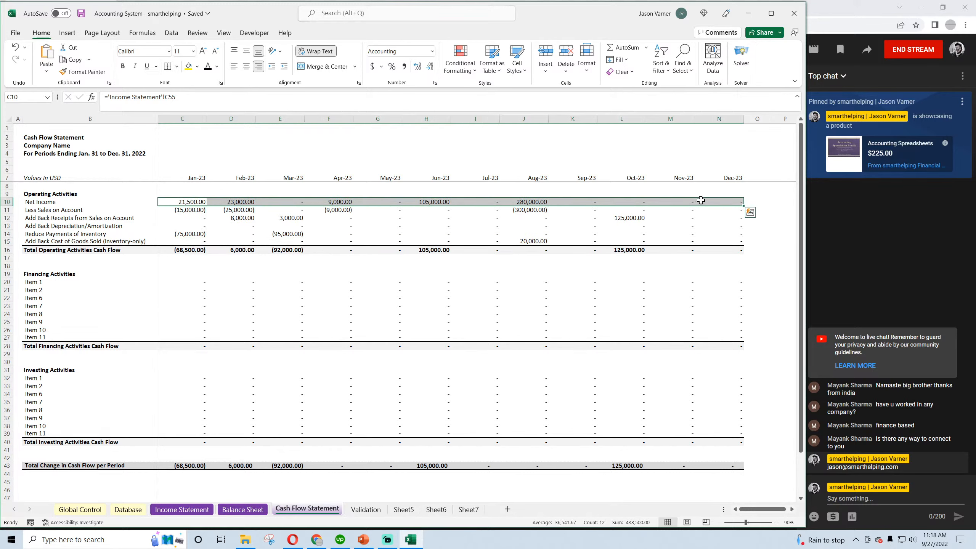
Compare the inventory payments in row 14 with the Cost of Goods Sold add-back in row 15 across the months, and save the workbook
left_click_drag(187, 235, 593, 235)
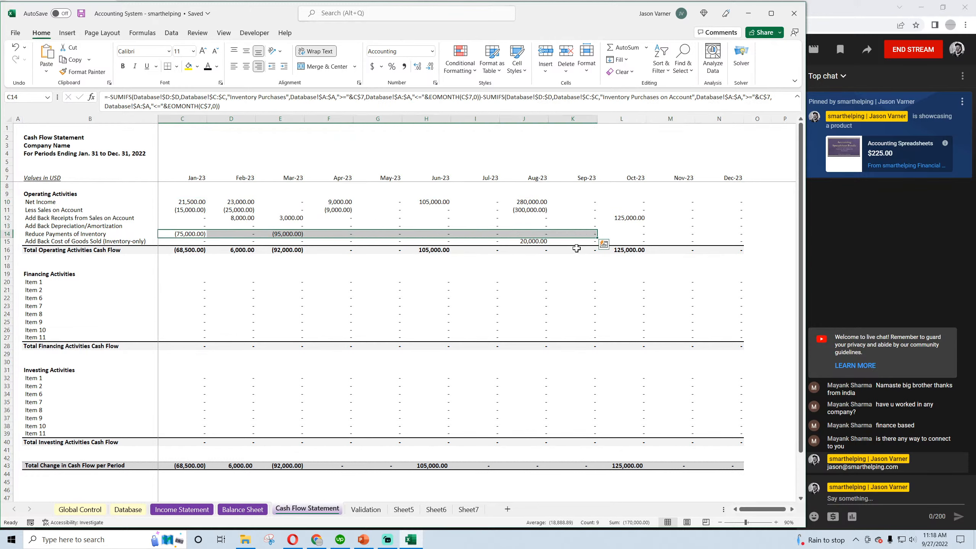
left_click_drag(718, 243, 539, 244)
left_click_drag(327, 249, 160, 242)
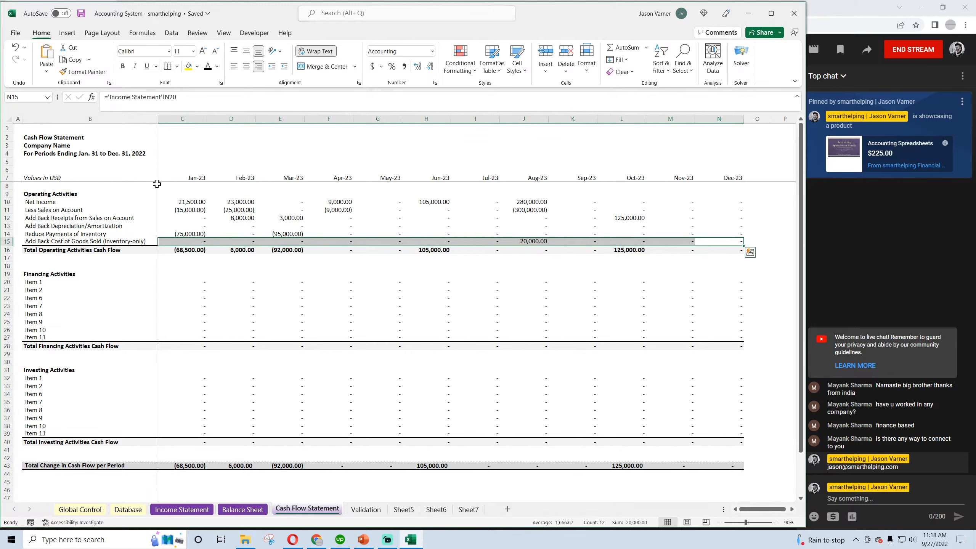
left_click(529, 241)
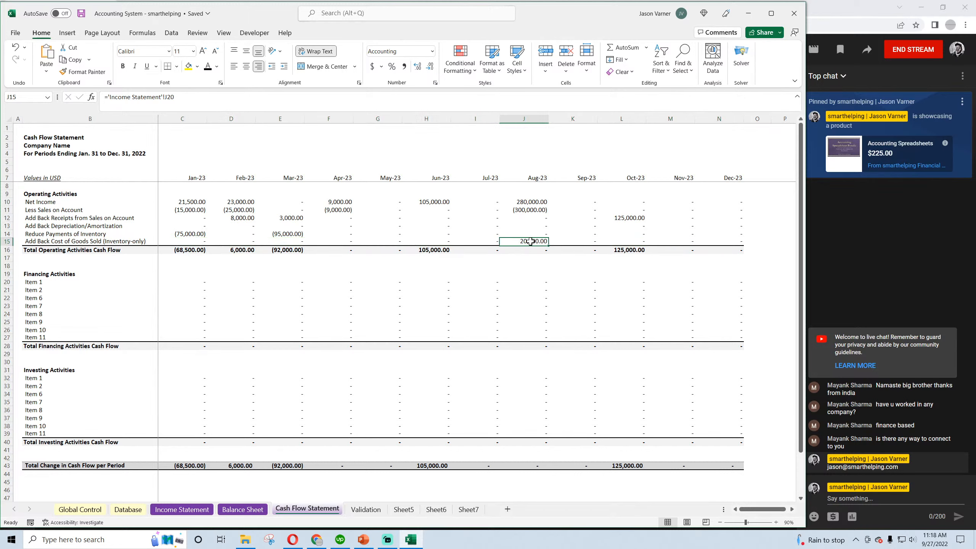
left_click_drag(538, 241, 704, 243)
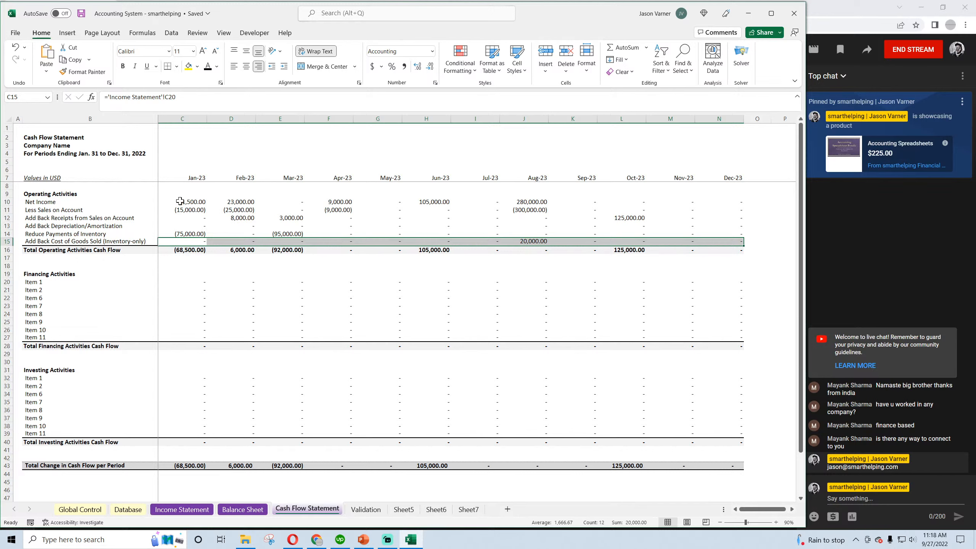
left_click_drag(177, 232, 709, 240)
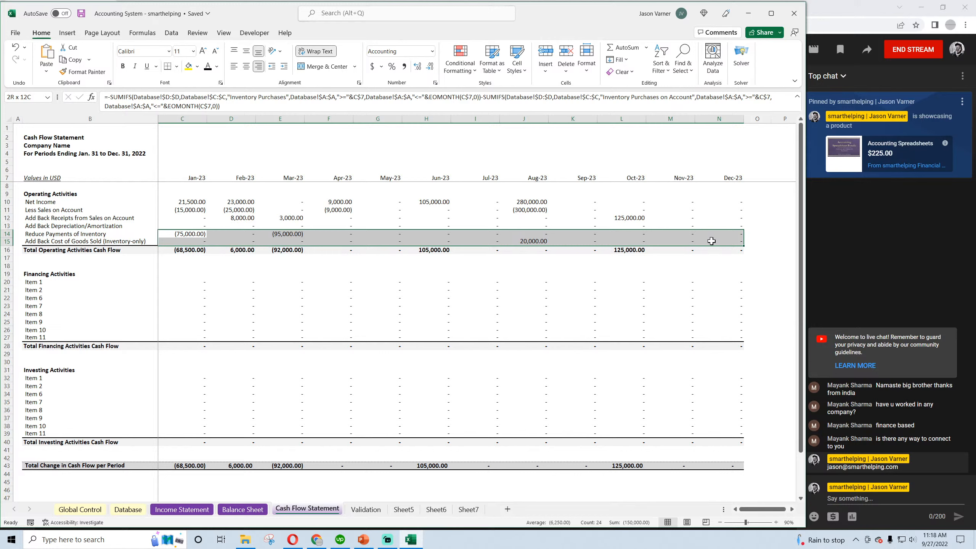
left_click_drag(712, 241, 709, 242)
left_click_drag(184, 233, 703, 236)
left_click(83, 13)
left_click(240, 288)
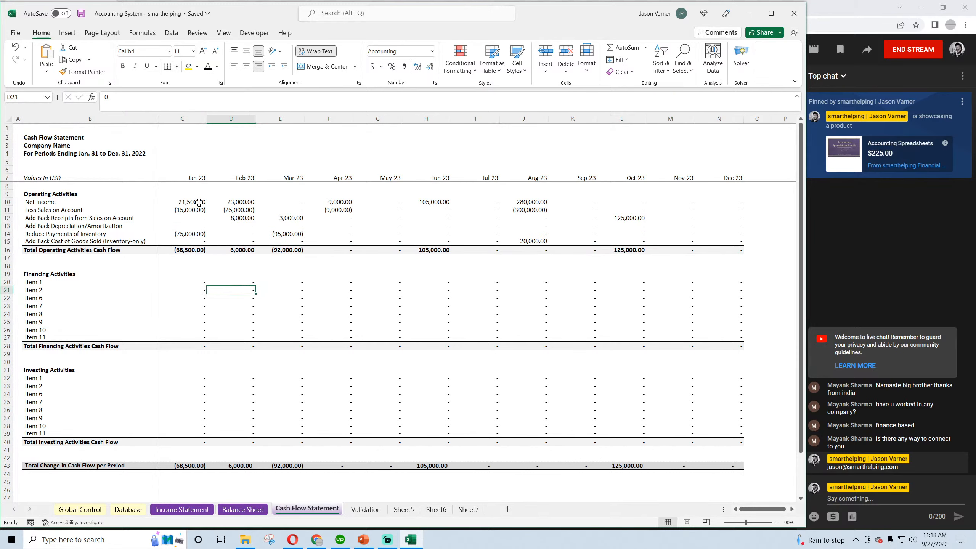
Review Net Income in row 10, the add-back in row 15 and the inventory payment formulas in C14:F14, and save the workbook
left_click_drag(730, 241, 176, 242)
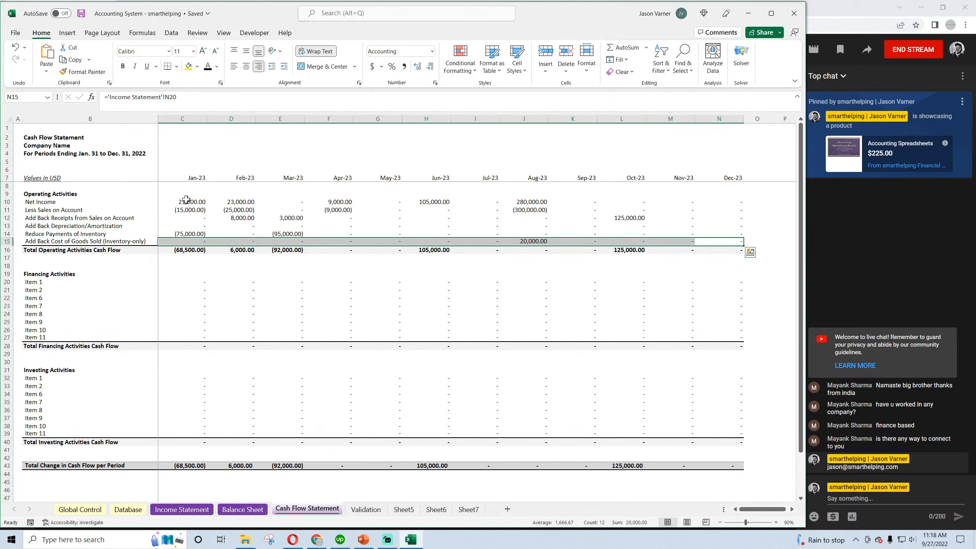
left_click_drag(185, 199, 709, 202)
left_click_drag(730, 241, 182, 239)
left_click(182, 233)
left_click(231, 234)
left_click(285, 234)
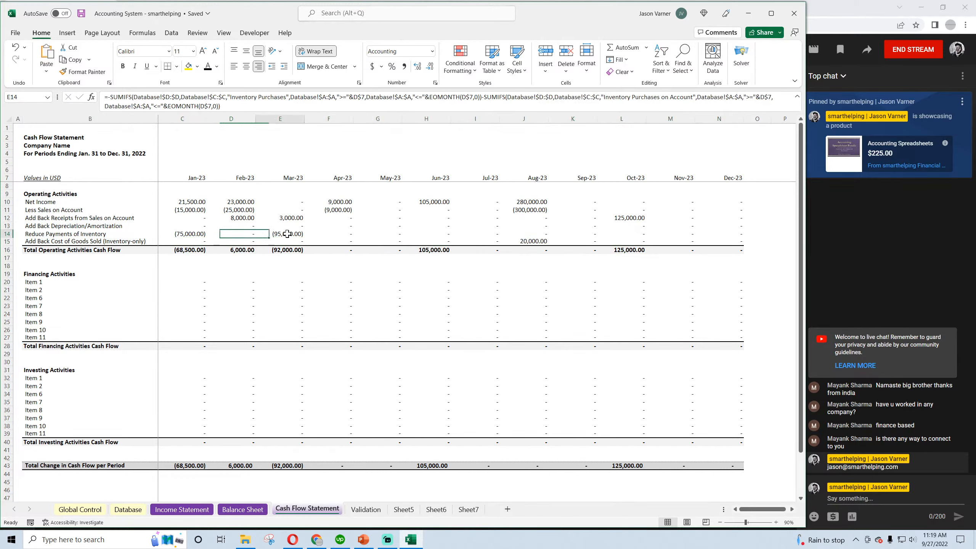
left_click(336, 236)
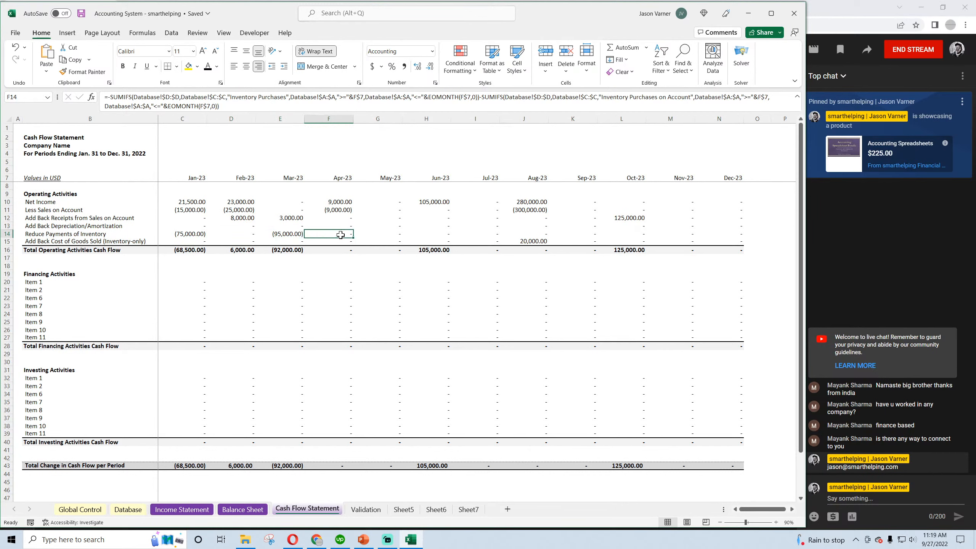
left_click(81, 14)
Check the inventory payments in C14:E14 against the add-backs in C15:D15 and the January total operating cash flow in C16
left_click(195, 234)
left_click(244, 233)
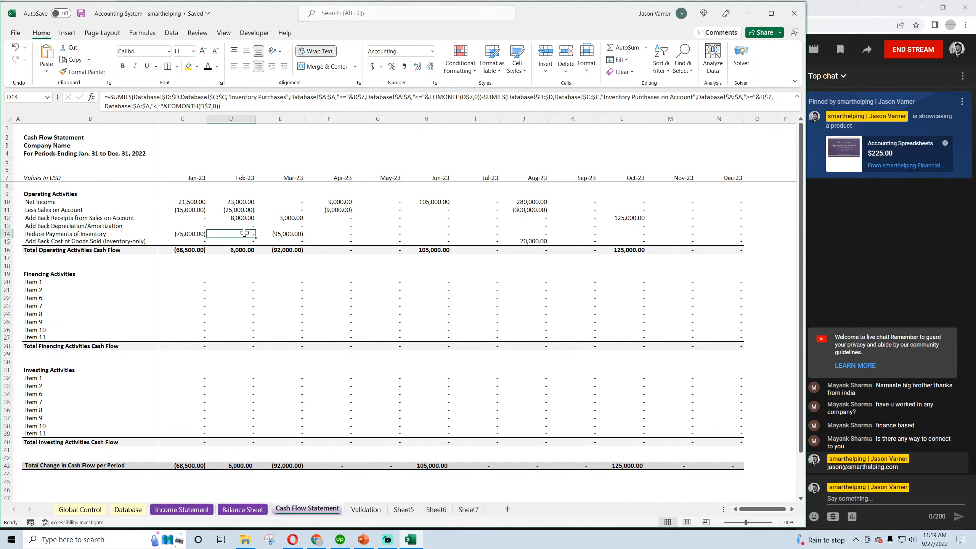
left_click(297, 235)
left_click(247, 242)
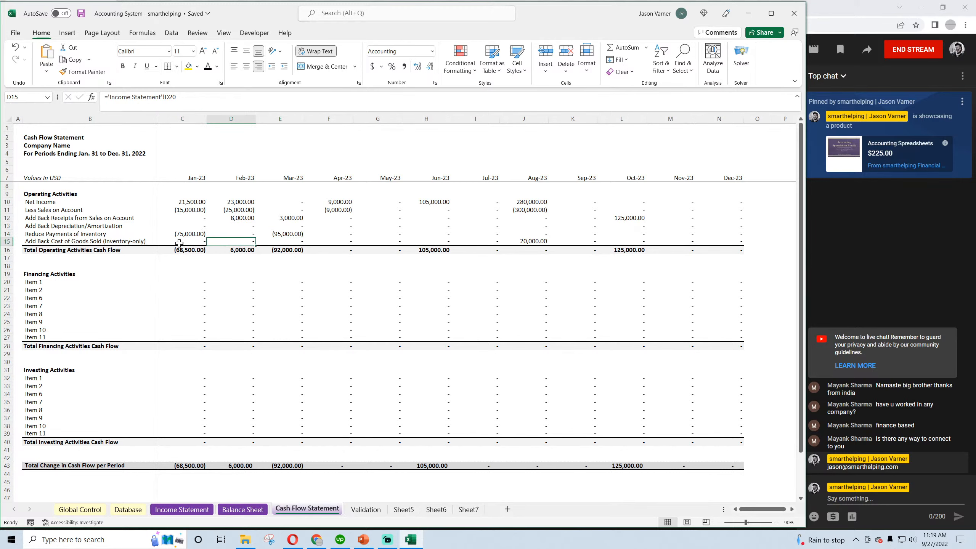
left_click(190, 242)
left_click(242, 241)
left_click(198, 233)
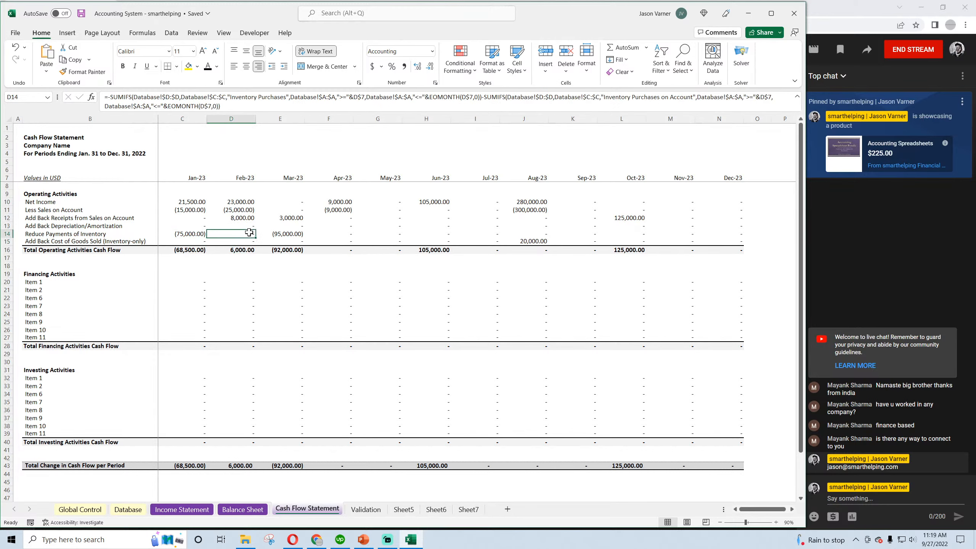
left_click(191, 250)
Inspect the January to March Cash formulas in C10:E10 on the Balance Sheet and save the workbook
left_click(244, 509)
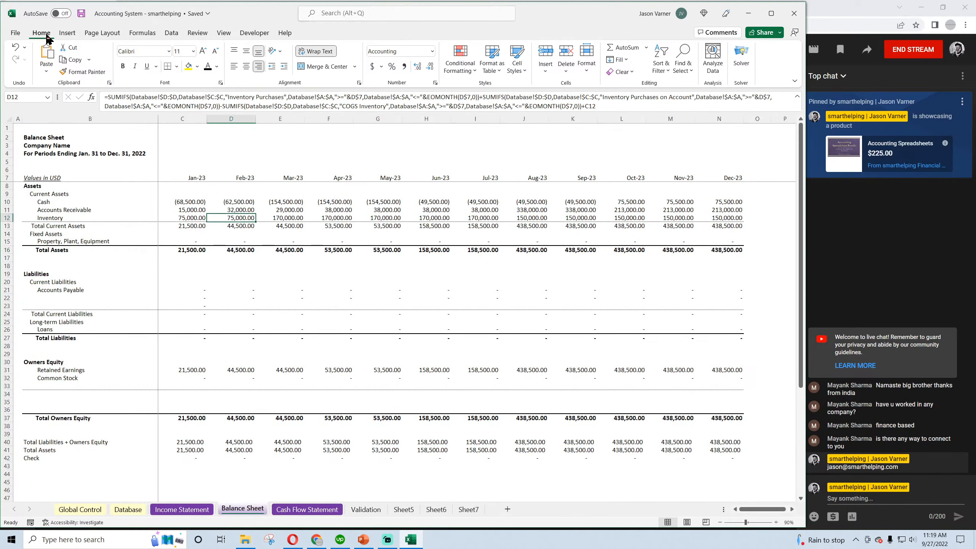
left_click(190, 201)
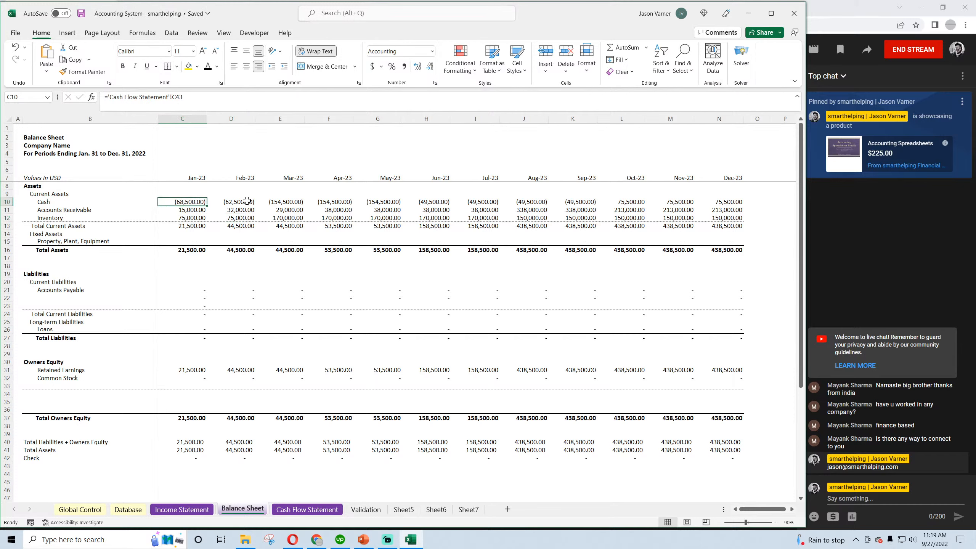
left_click(234, 201)
left_click(287, 202)
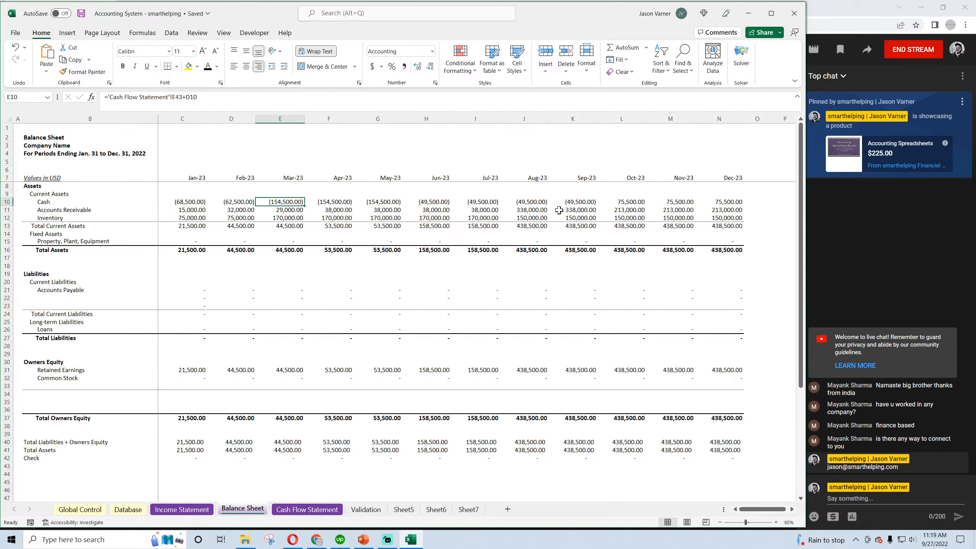
left_click(194, 202)
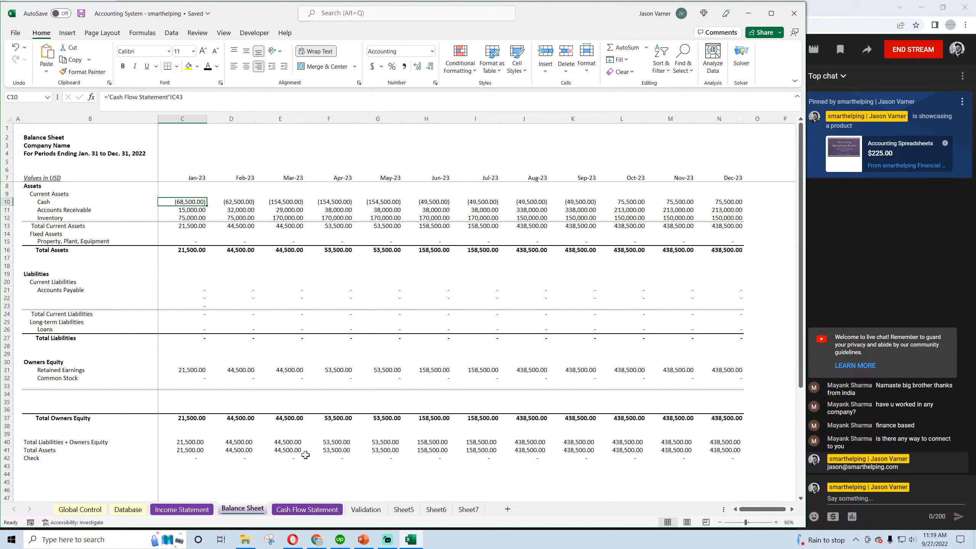
left_click(82, 13)
Review the category list in C2:C10 on the Validation sheet, focusing on the three sales categories in C2:C4
left_click(365, 509)
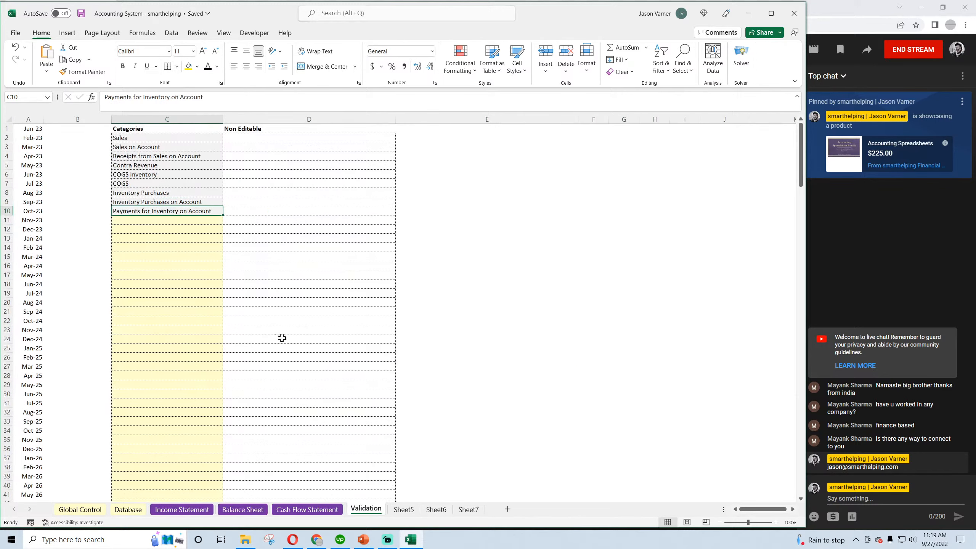
left_click(138, 137)
left_click(138, 146)
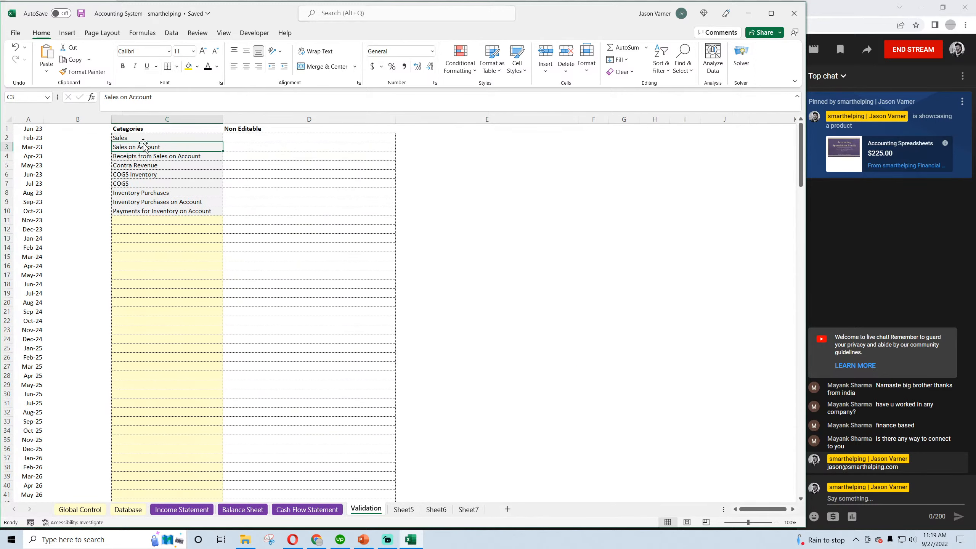
left_click_drag(139, 138, 139, 211)
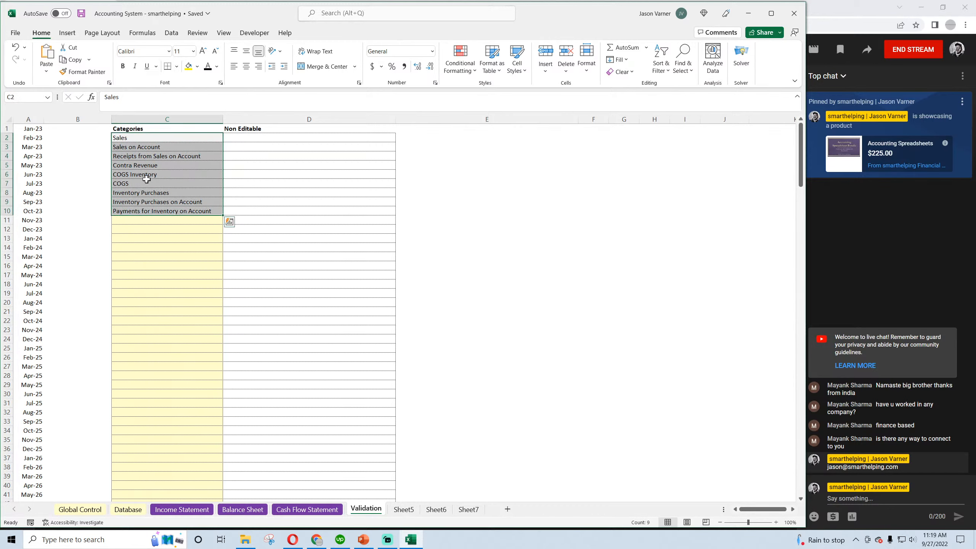
left_click(147, 139)
left_click(146, 155)
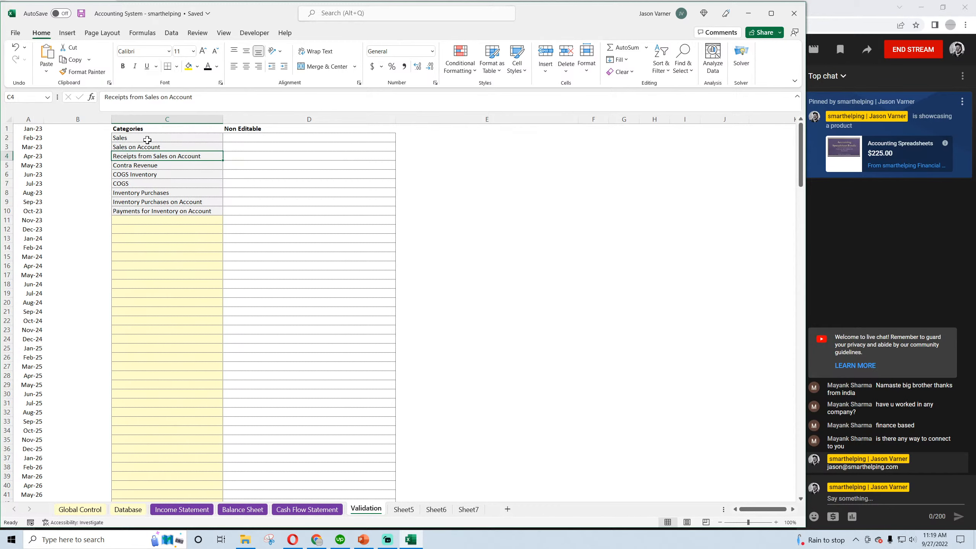
left_click_drag(142, 138, 142, 154)
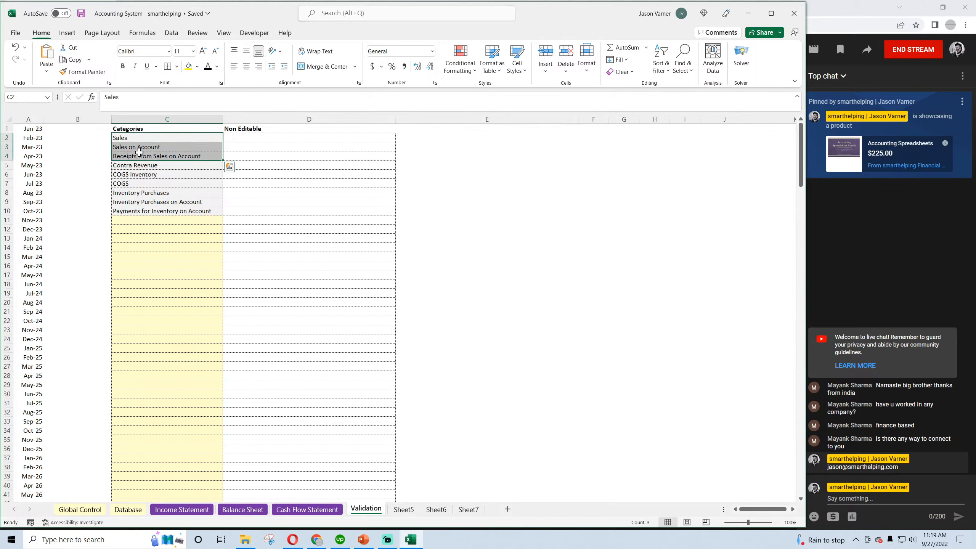
left_click(132, 139)
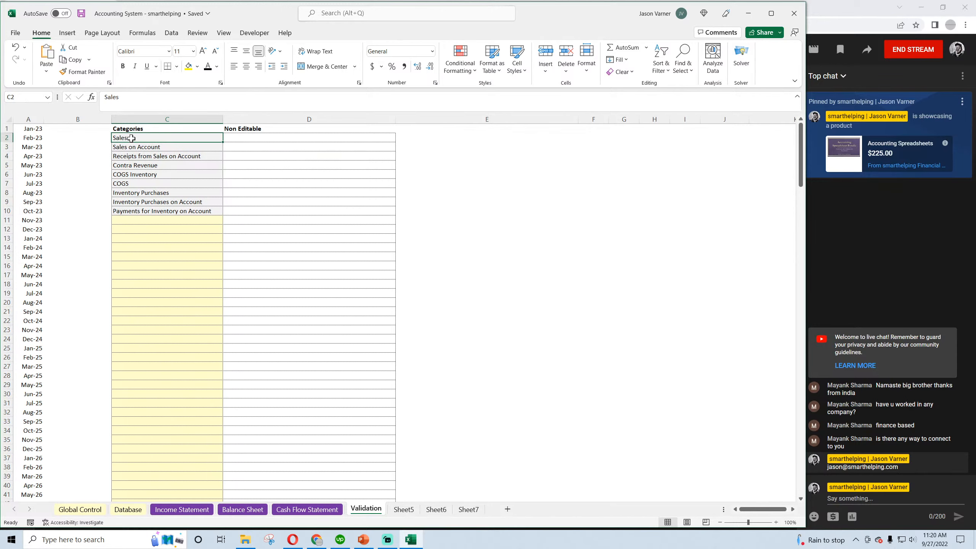
left_click(130, 147)
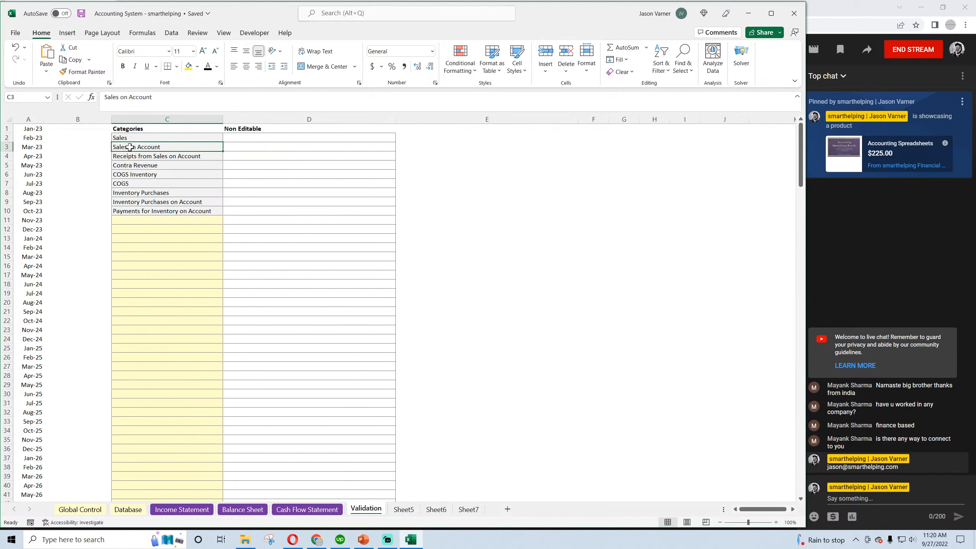
left_click(165, 157)
left_click_drag(162, 139, 160, 155)
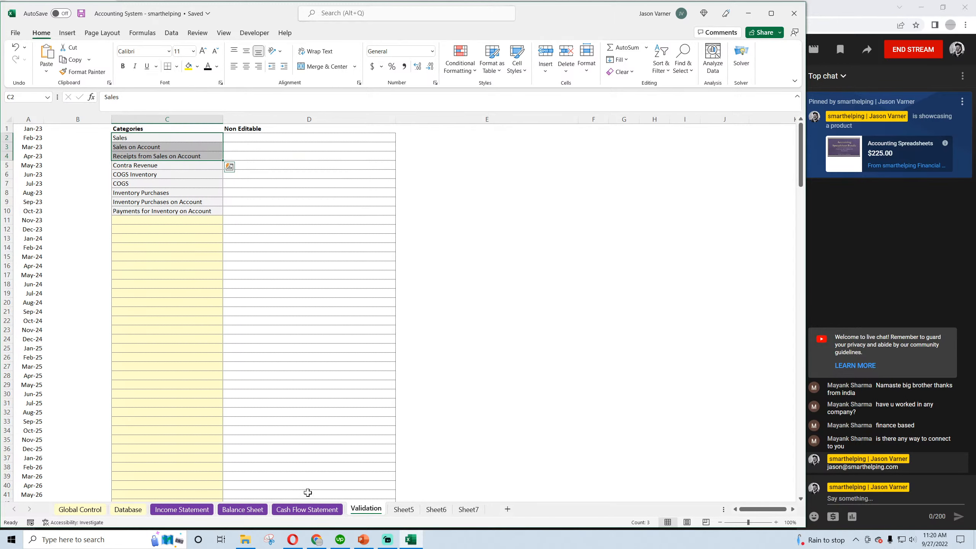
Go through the Contra Revenue, COGS and inventory categories in Validation C5:C10 one by one
left_click(146, 166)
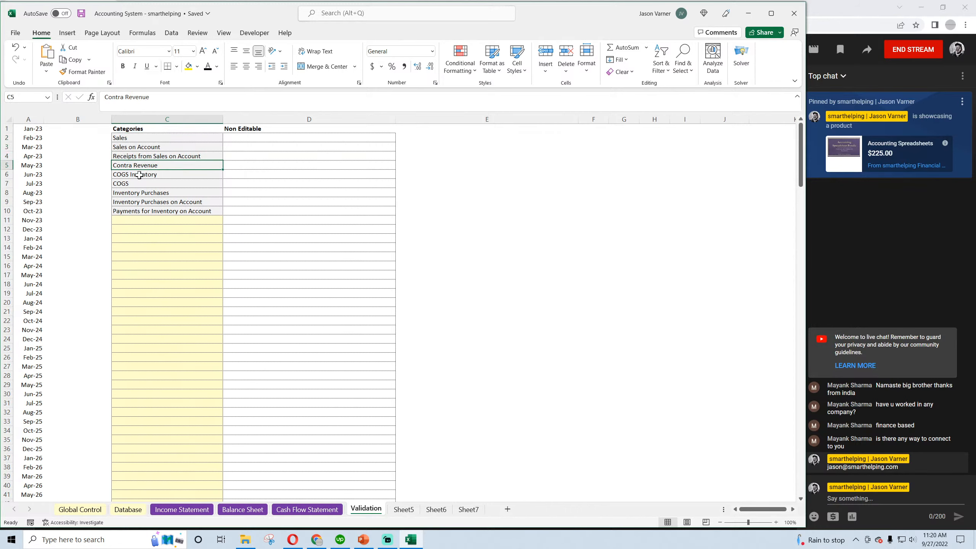
left_click(140, 175)
left_click(139, 183)
left_click(139, 193)
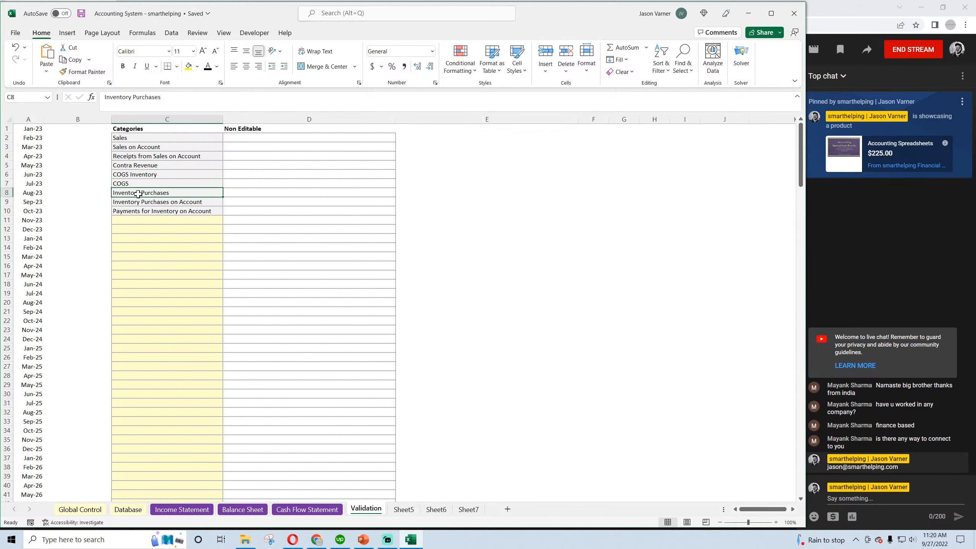
left_click(138, 202)
left_click(138, 211)
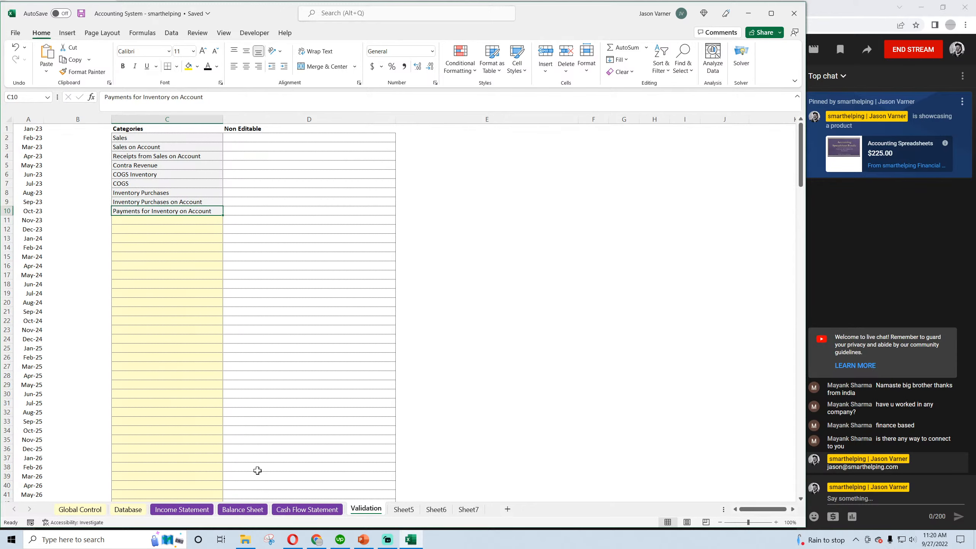
Review the Database transactions and inspect the January inventory-only Cost of Goods Sold formula in C20 on the Income Statement
left_click(181, 509)
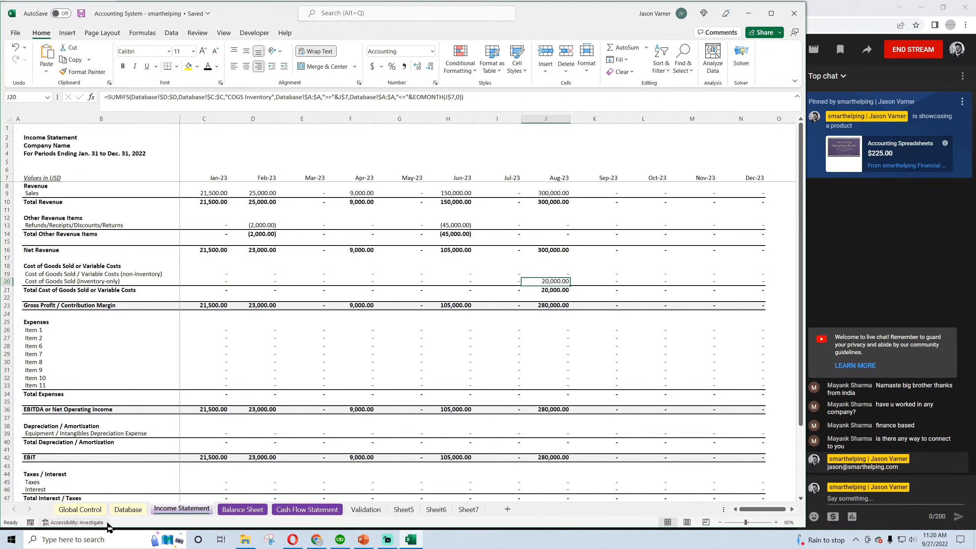
left_click(127, 509)
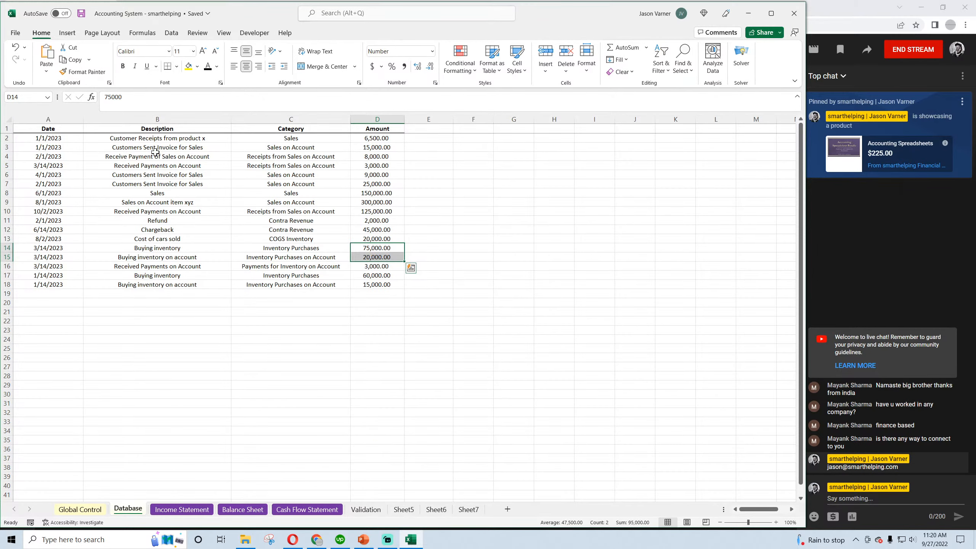
left_click(187, 509)
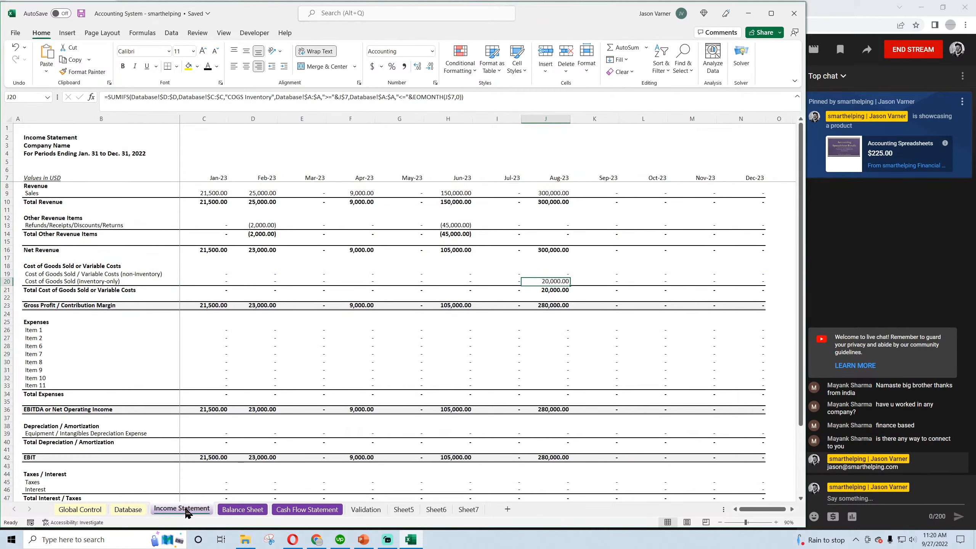
left_click(213, 283)
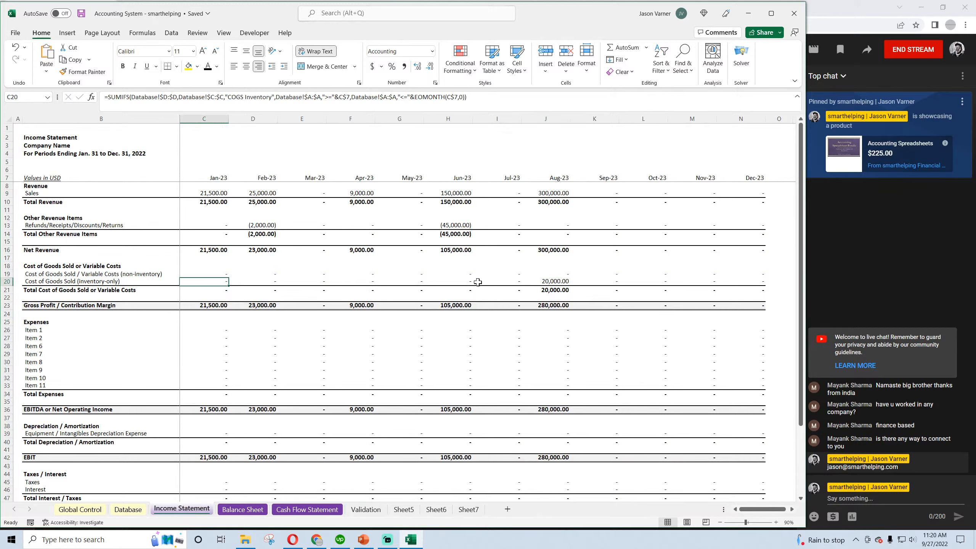
Check the inventory-only Cost of Goods Sold in J20 and C20 and the January Gross Profit formula in C23 on the Income Statement
left_click(547, 283)
left_click(212, 281)
left_click(214, 304)
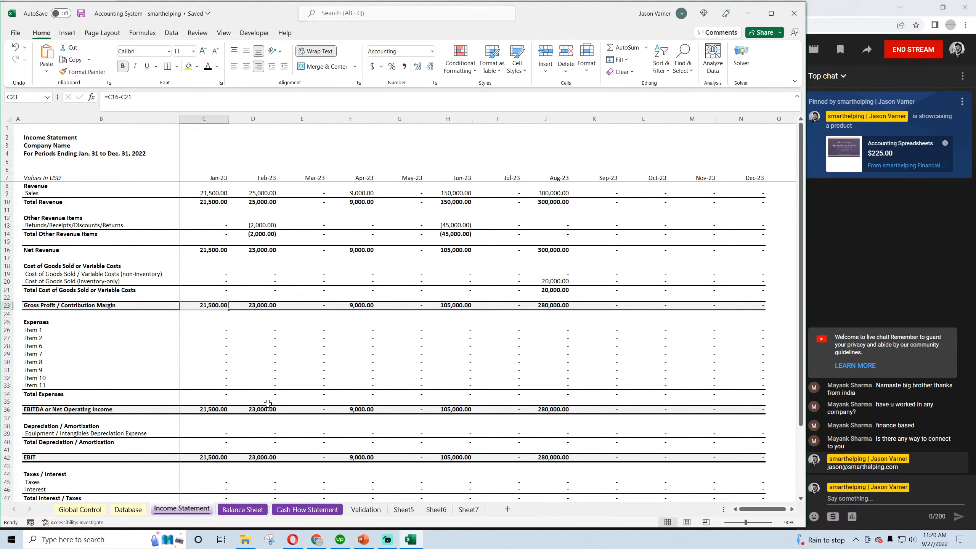
Inspect the Accounts Receivable formulas in C11:D11 and Inventory formulas in D12:E12 on the Balance Sheet and save the workbook
left_click(243, 509)
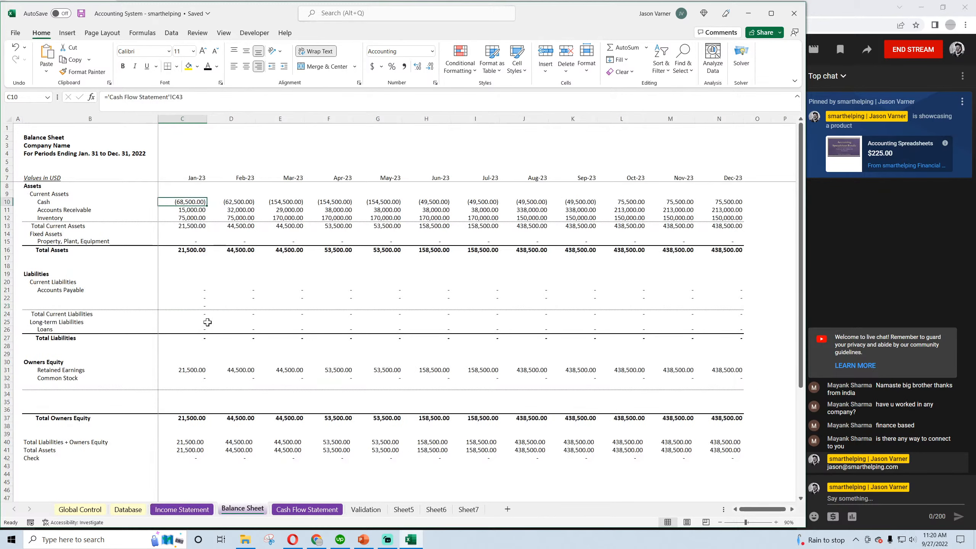
left_click(190, 214)
left_click(238, 210)
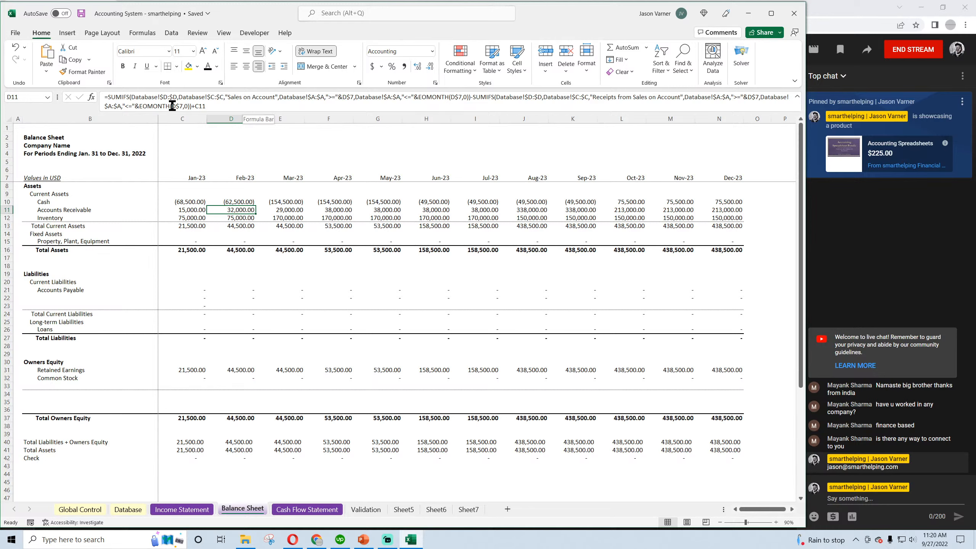
left_click(236, 217)
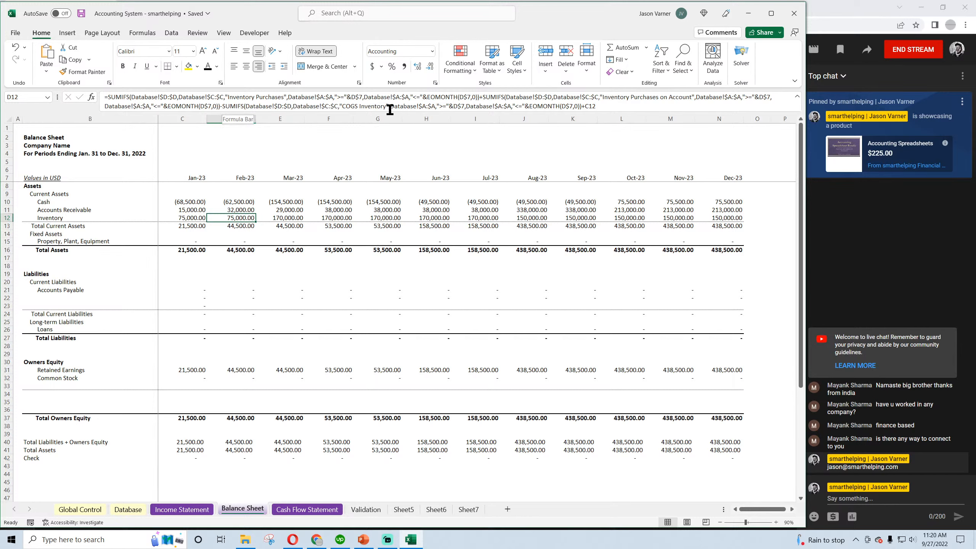
left_click(290, 218)
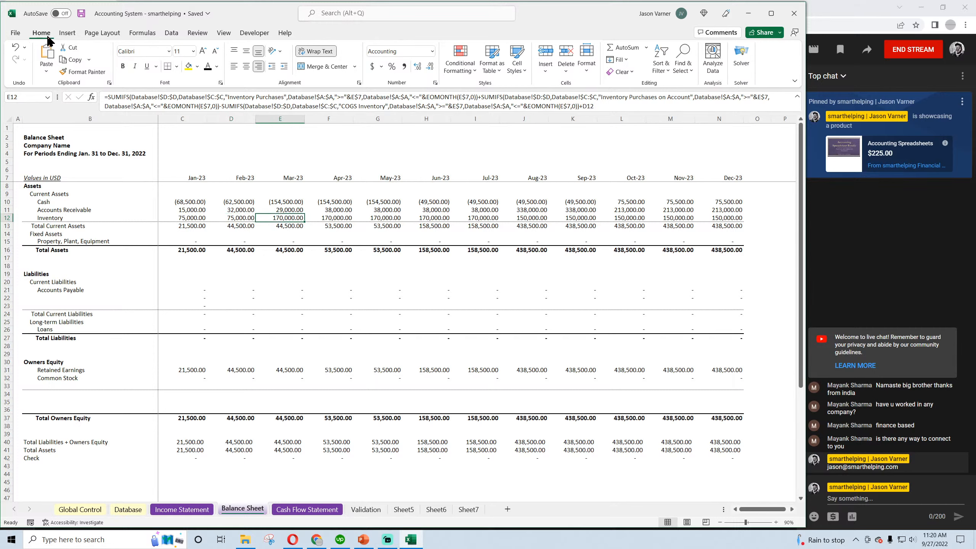
left_click(81, 14)
Make the Check row B42:N42 on the Balance Sheet bold
left_click(439, 458)
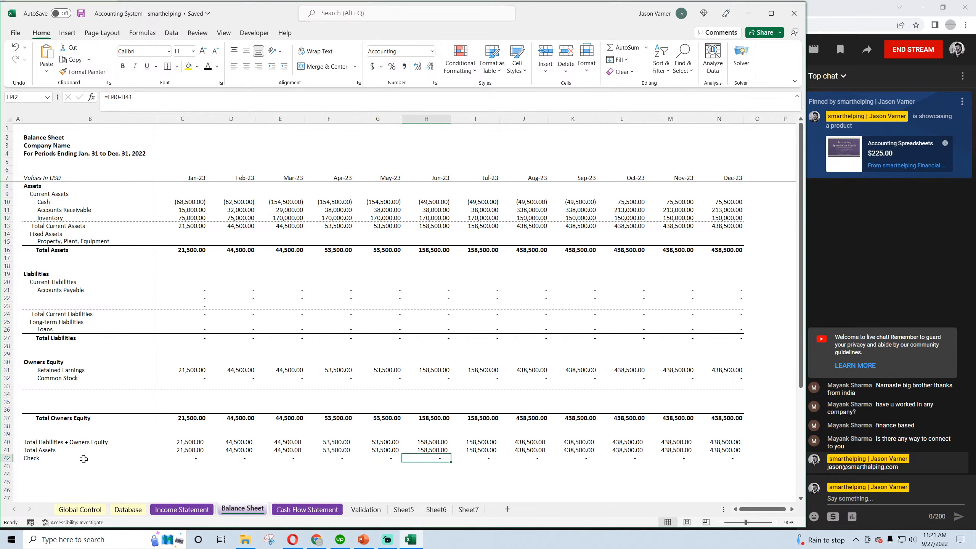
left_click_drag(33, 460, 732, 460)
left_click(123, 66)
left_click(221, 283)
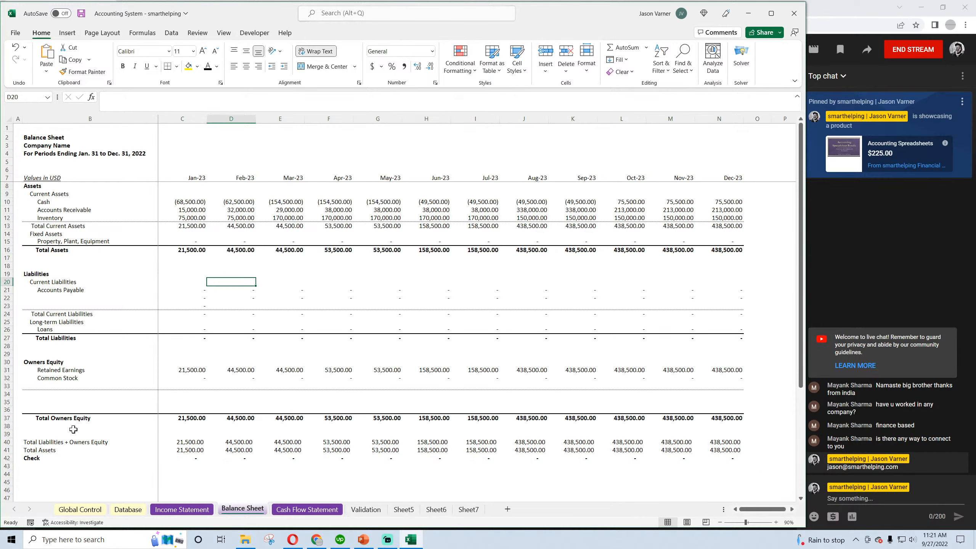
Try underlining the Check row B42:N42 on the Balance Sheet and undo the underline
left_click(34, 459)
left_click_drag(34, 458, 722, 459)
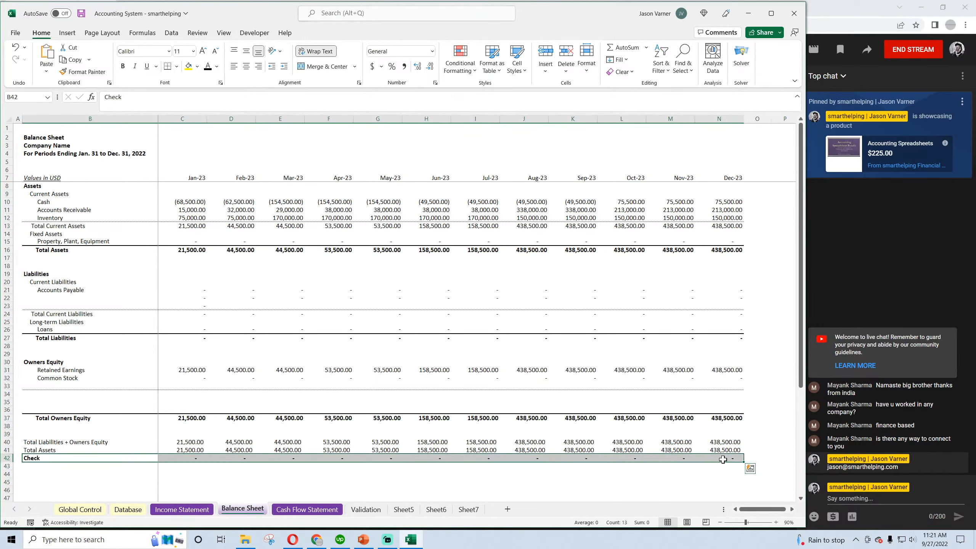
left_click(147, 66)
left_click(315, 304)
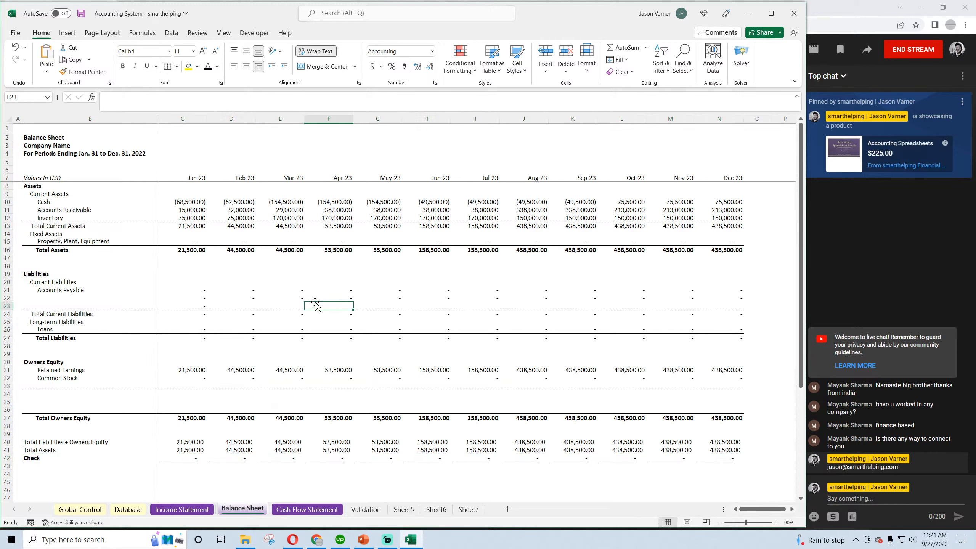
left_click(14, 48)
Save the workbook and review the transactions on the Database sheet, including the descriptions in B2 and B4
left_click(192, 212)
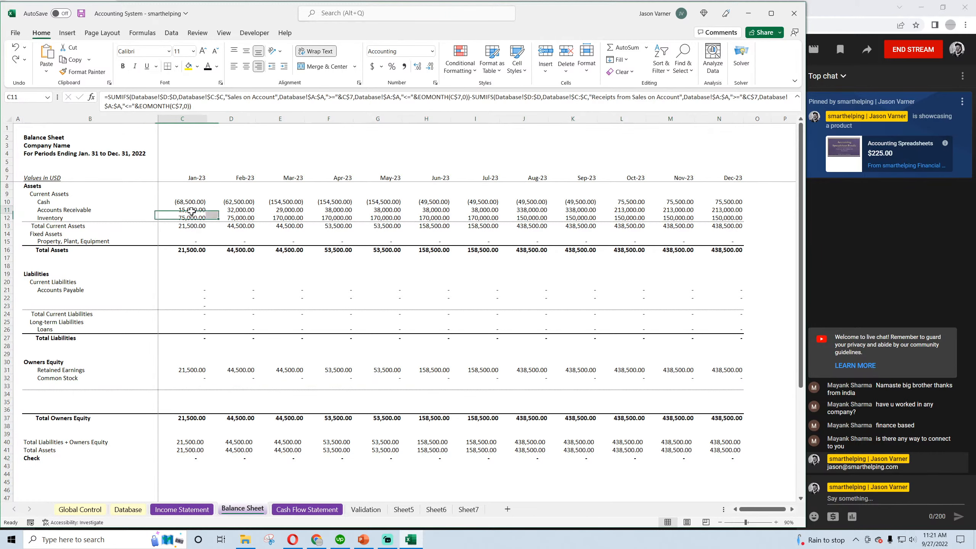
left_click(81, 13)
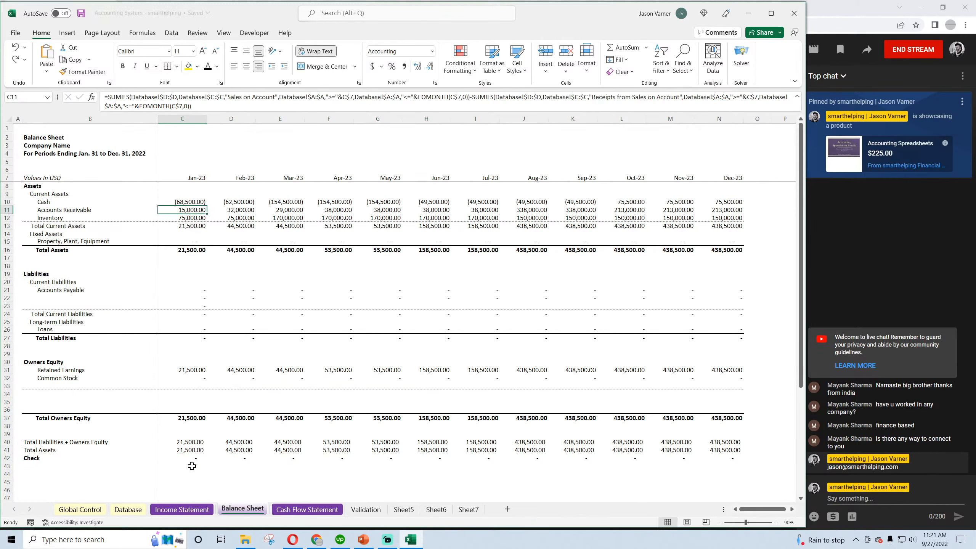
left_click(134, 511)
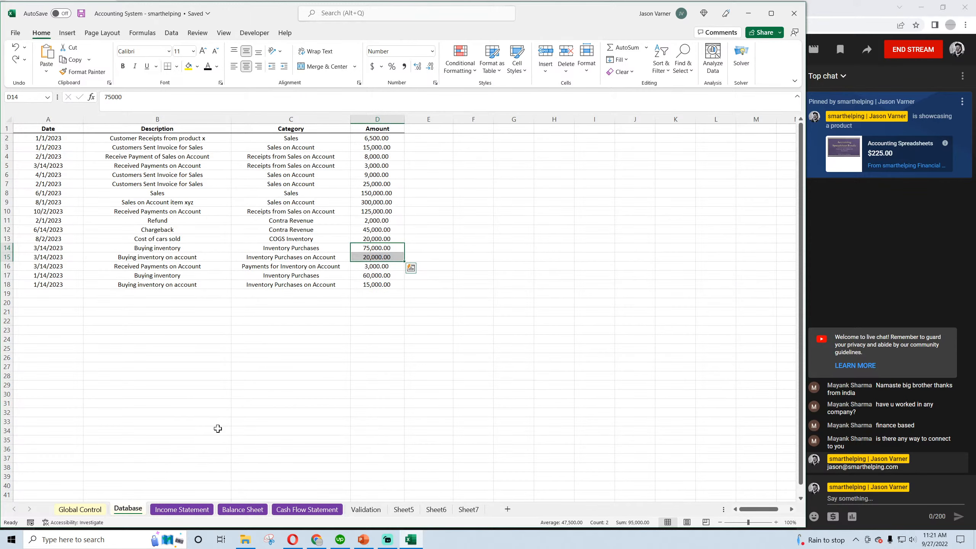
left_click(81, 14)
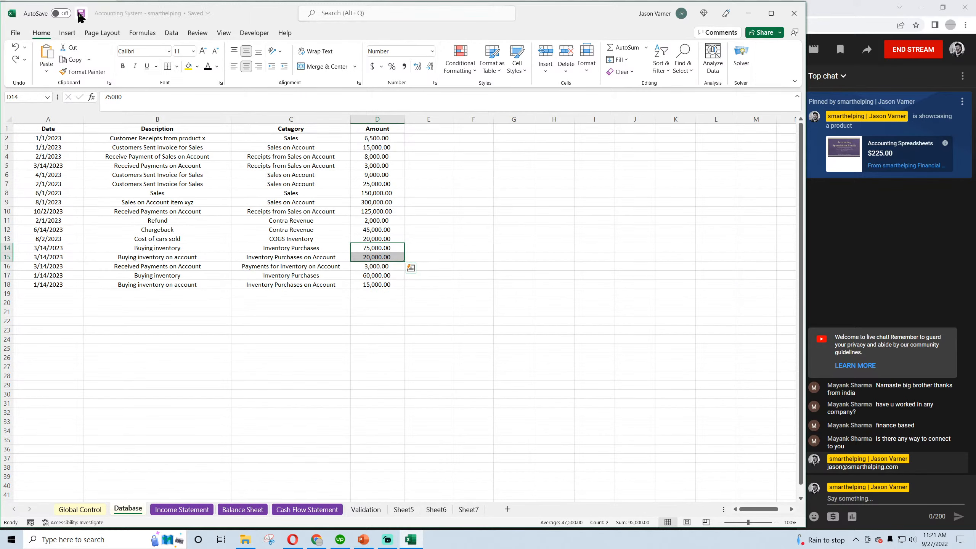
left_click(149, 140)
left_click(148, 159)
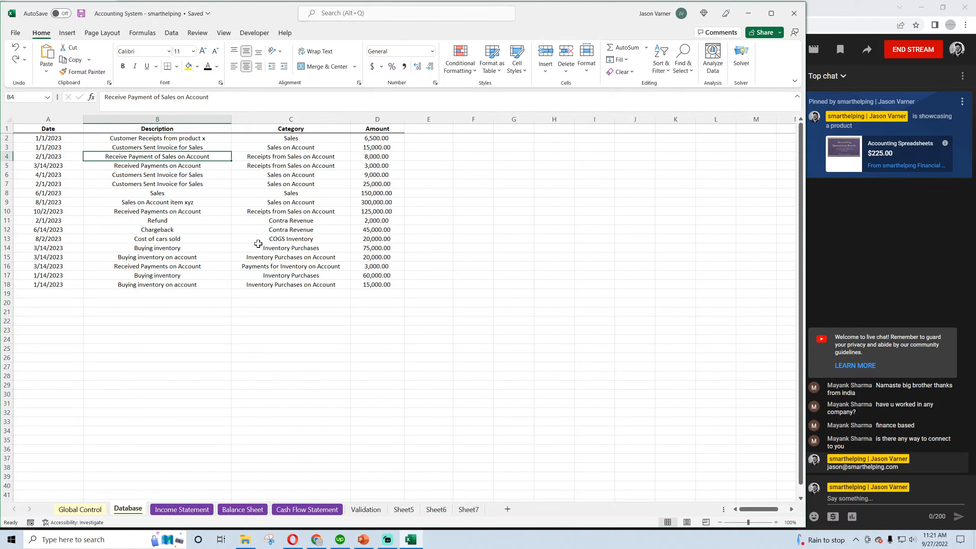
left_click(81, 14)
left_click(188, 321)
Look through the three financial statement sheets, the category list on the Validation sheet and the Database transactions
left_click(180, 509)
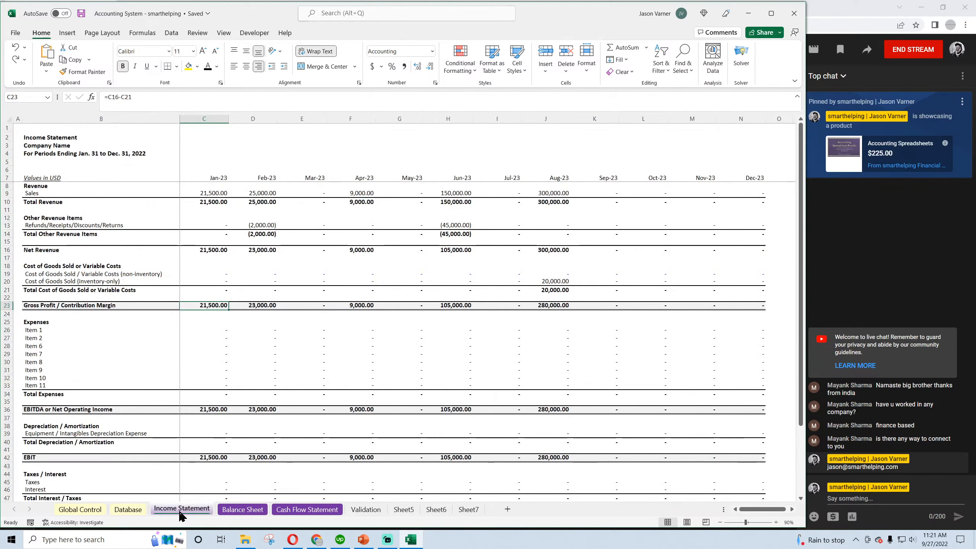
left_click(243, 509)
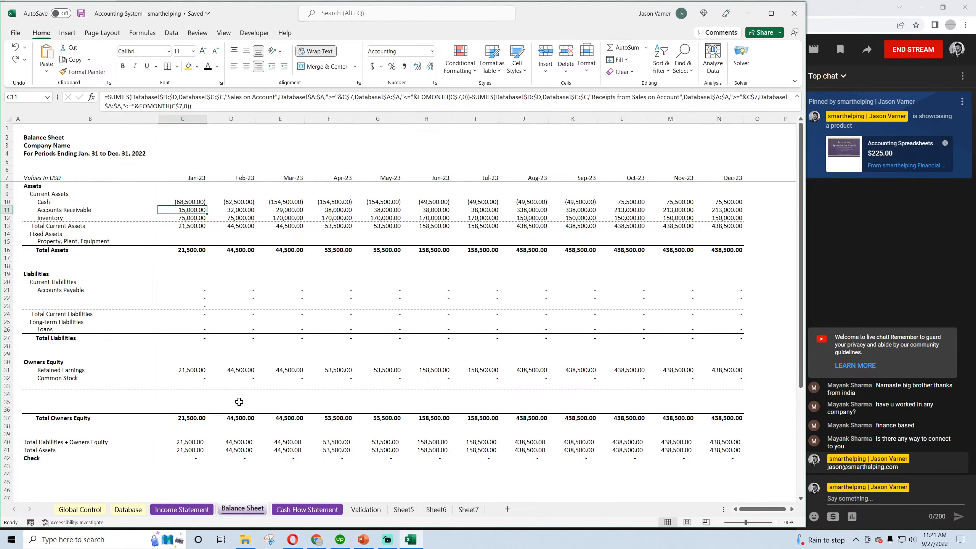
left_click(307, 509)
left_click(363, 510)
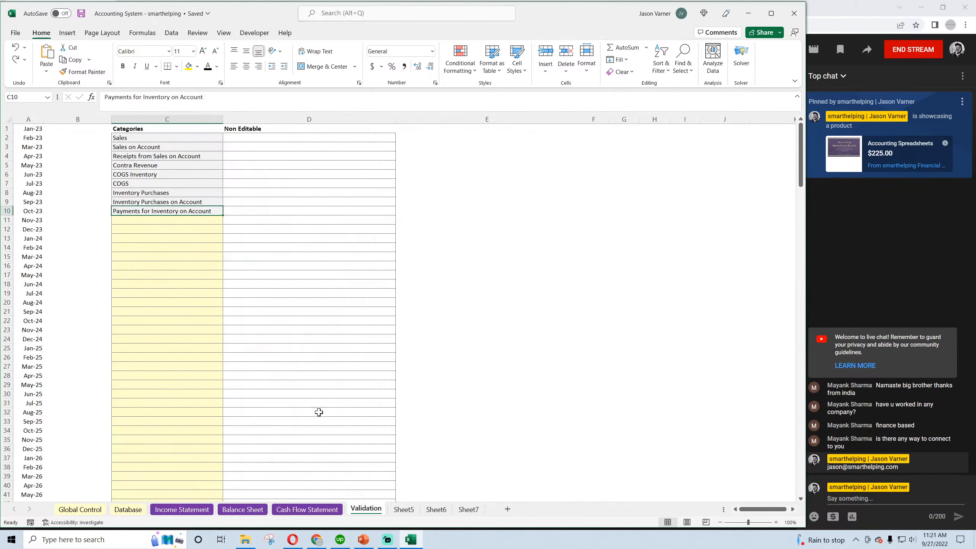
left_click(141, 229)
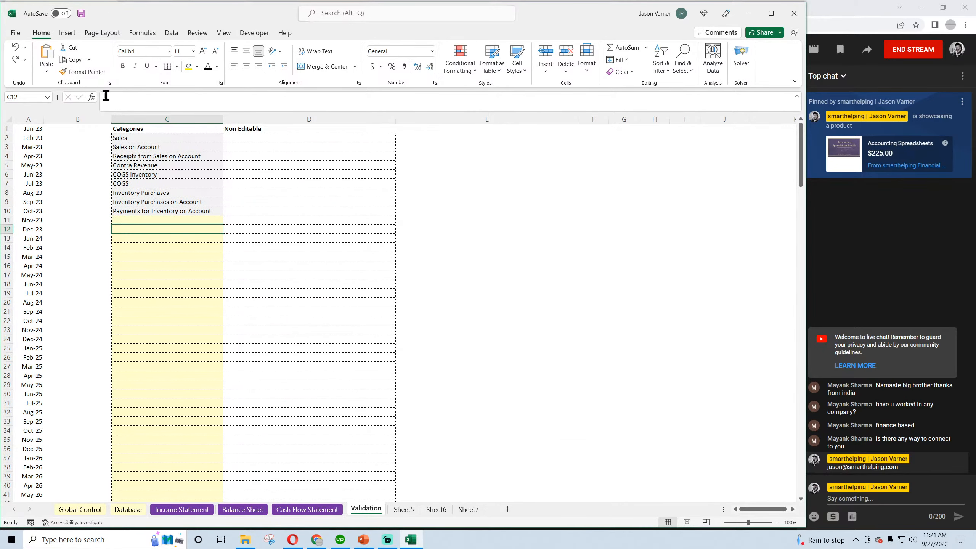
left_click(138, 514)
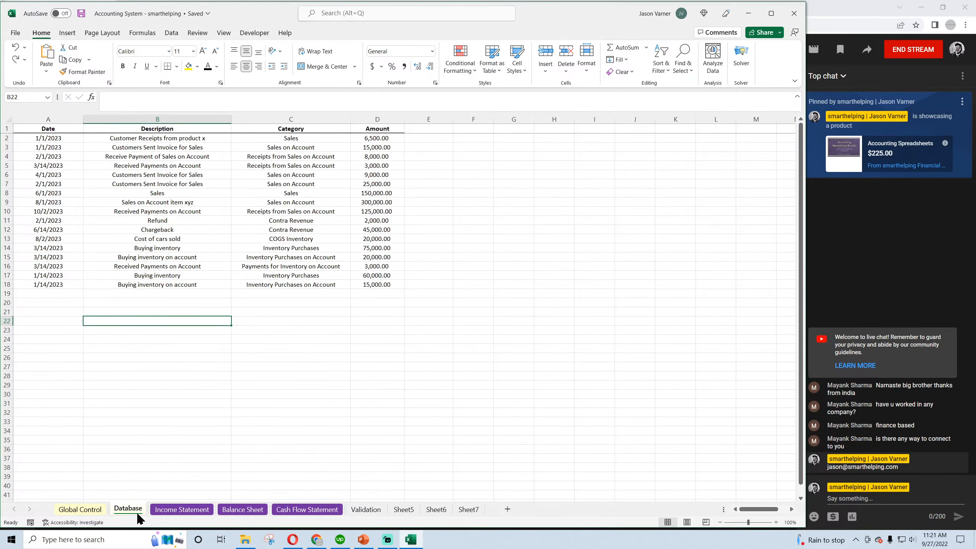
Inspect the Sales, Refunds/Receipts/Discounts/Returns and both Cost of Goods Sold rows on the Income Statement
left_click(182, 509)
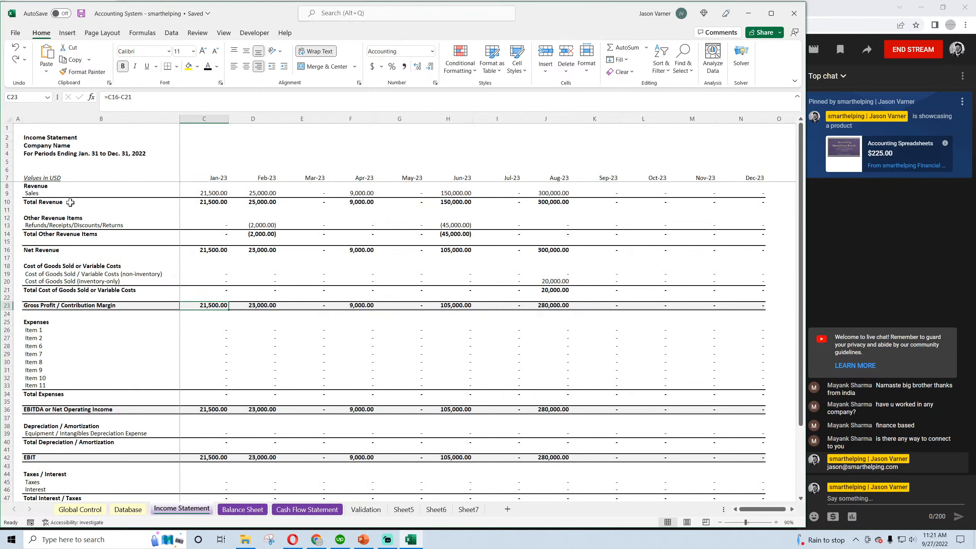
left_click(48, 194)
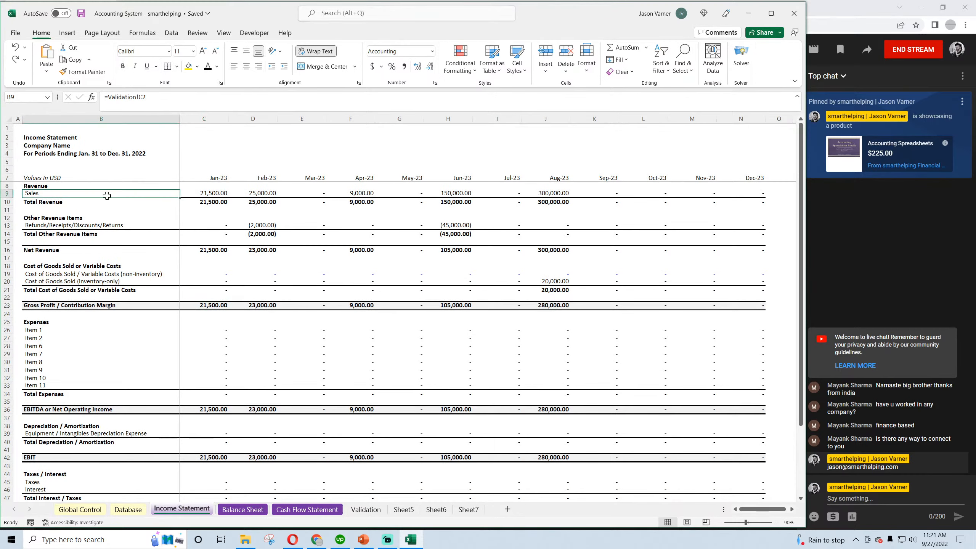
left_click(211, 195)
left_click(257, 227)
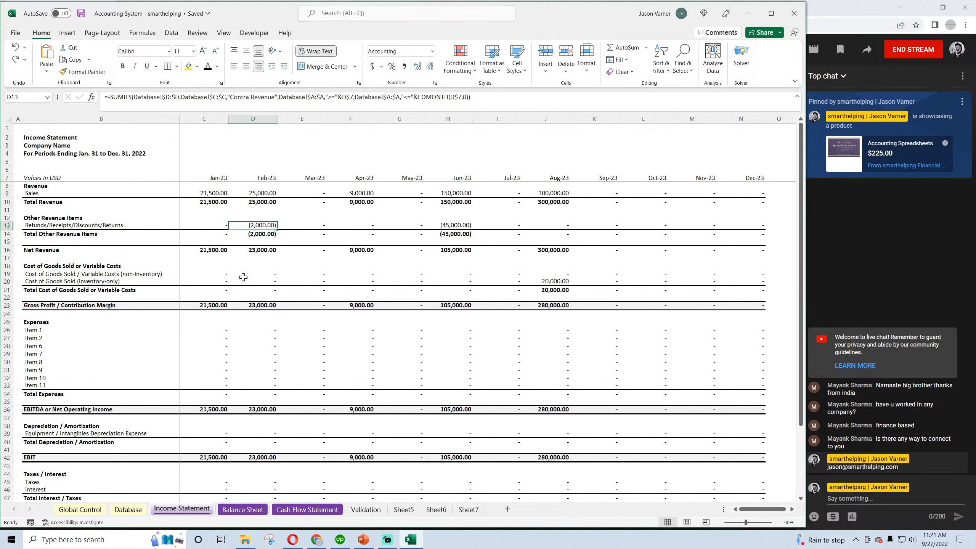
left_click(220, 282)
left_click(217, 273)
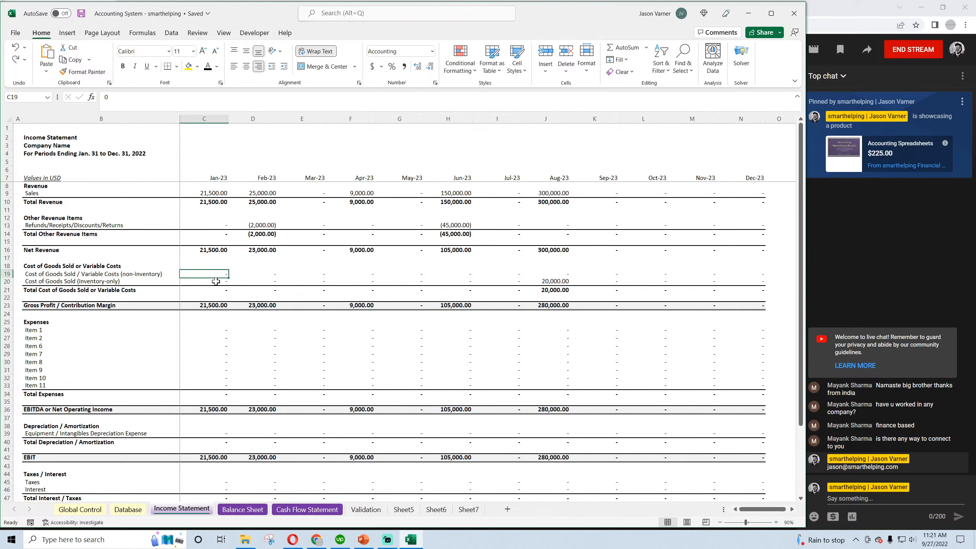
Shorten the label in B19 on the Income Statement to "Cost of Goods Sold (non-inventory)" and save the workbook
left_click(64, 275)
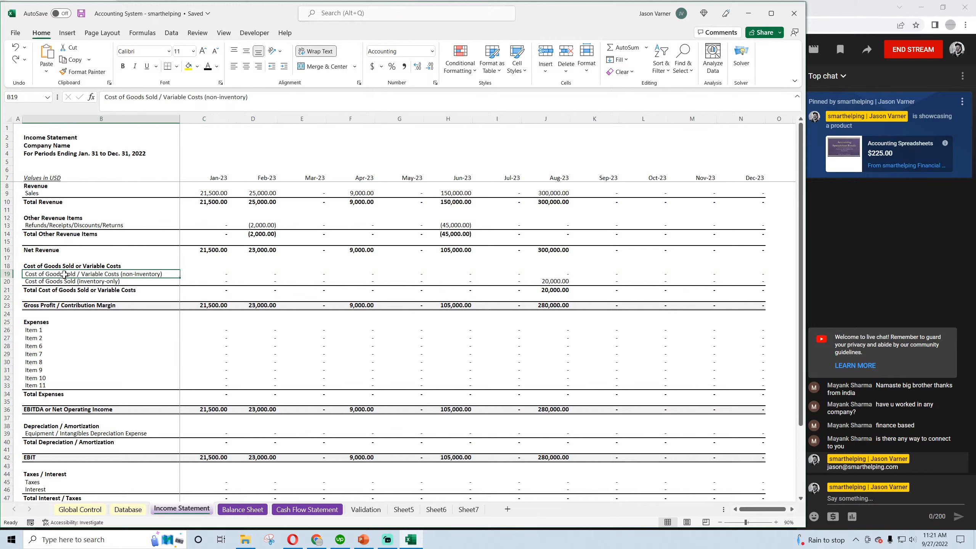
left_click_drag(202, 97, 160, 101)
key("BackSpace")
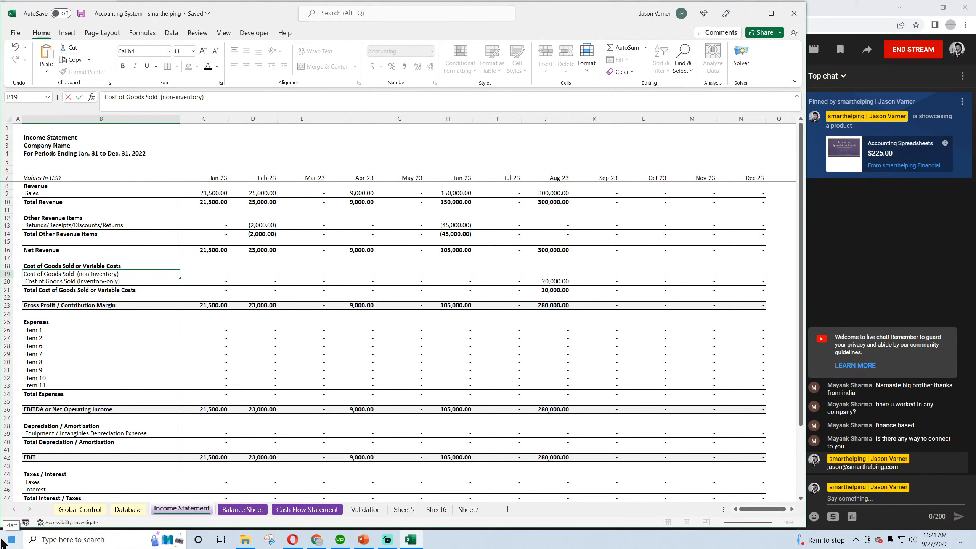
key("Return")
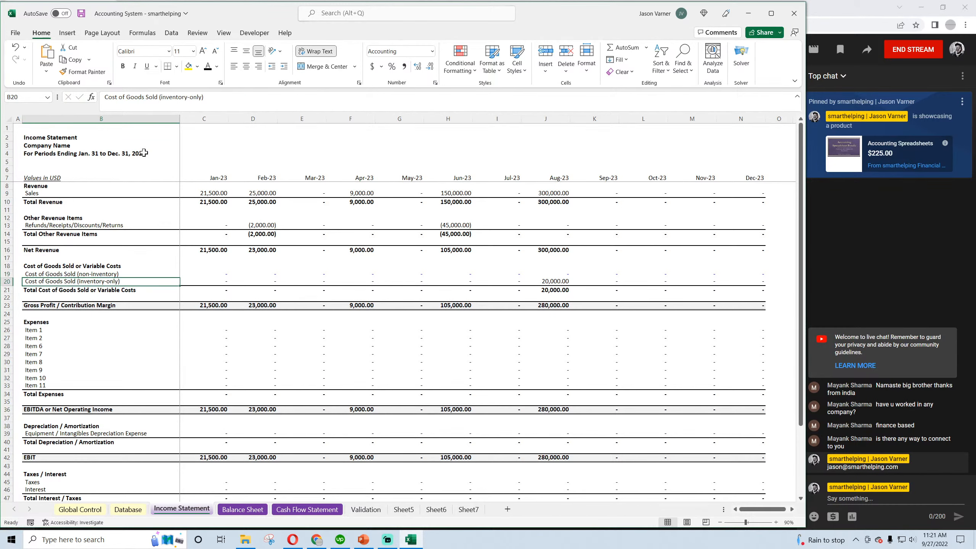
left_click(82, 13)
Save the workbook again and collapse the formula bar to a single line
left_click(222, 274)
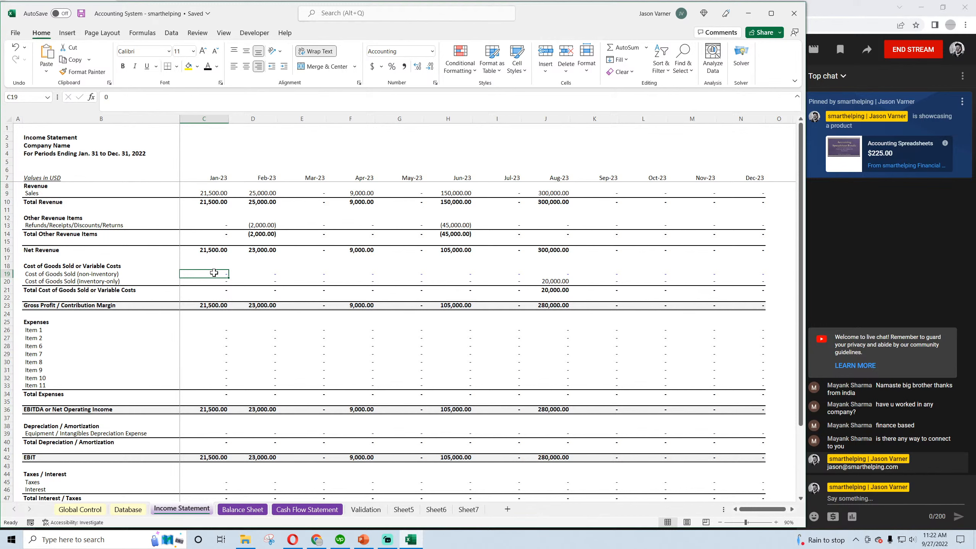
left_click(81, 15)
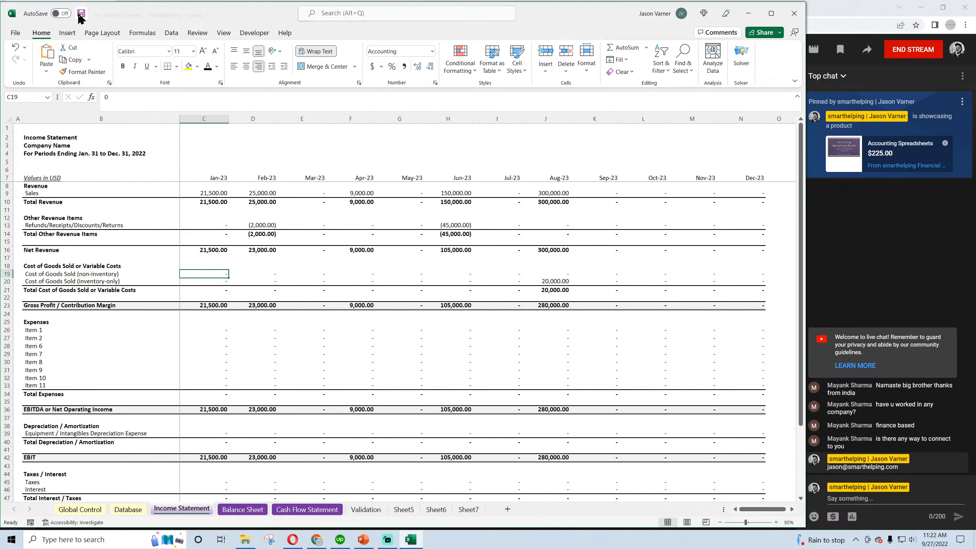
left_click(797, 96)
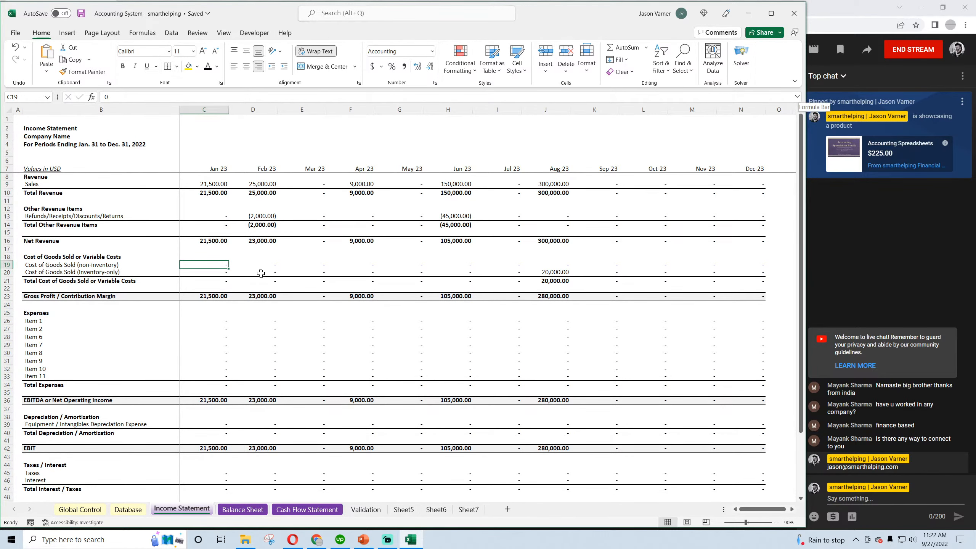
Examine the non-inventory Cost of Goods Sold label in B19 and its January and February cells C19:D19
left_click(97, 265)
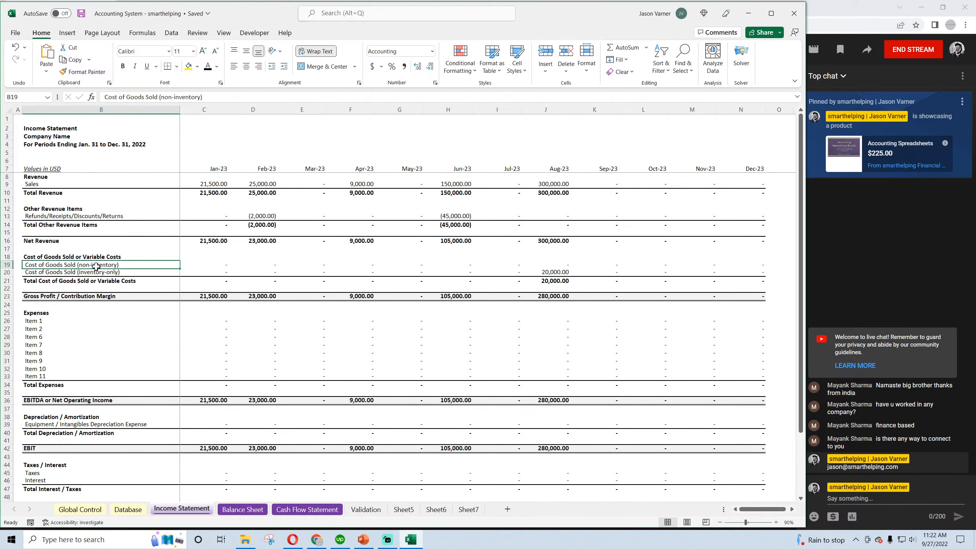
left_click(202, 265)
left_click(247, 265)
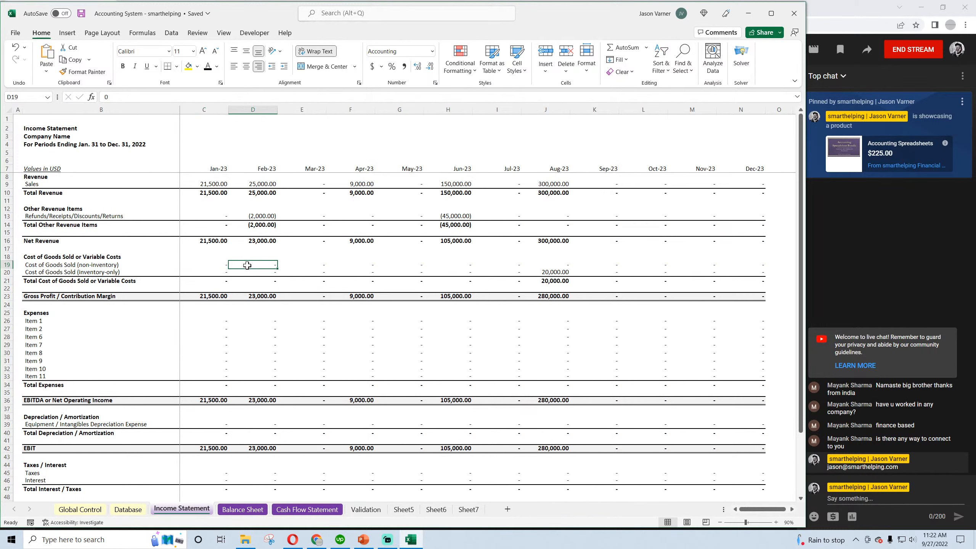
left_click(217, 264)
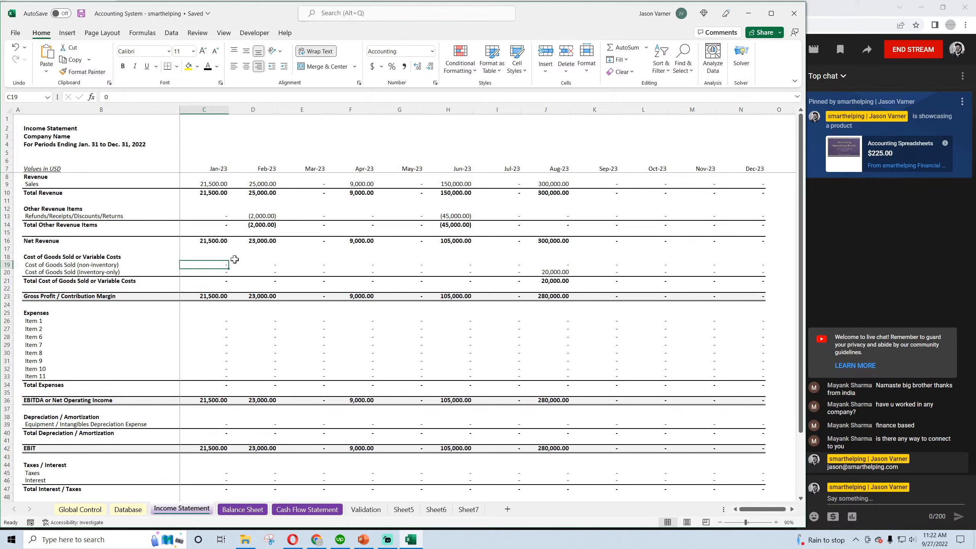
left_click(247, 264)
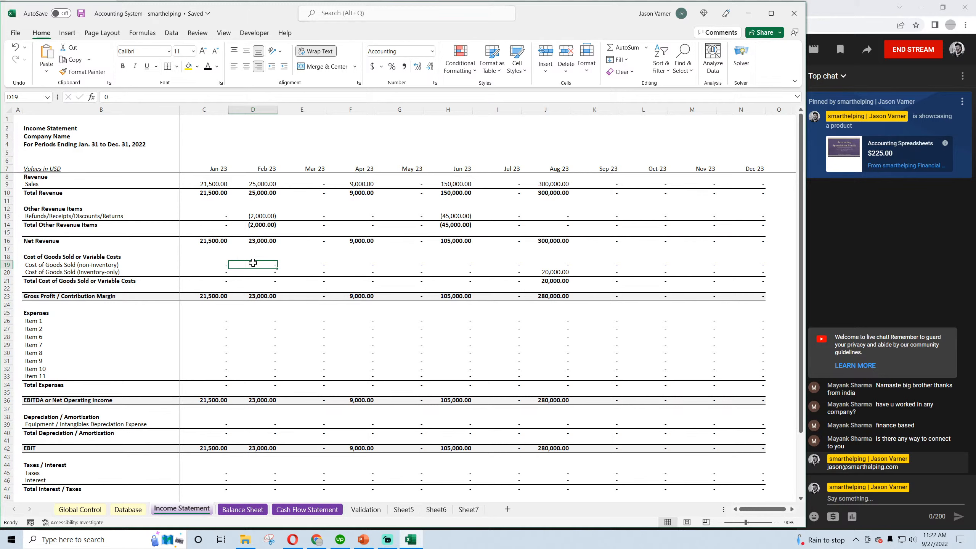
On the Validation sheet, copy the categories in C6:C10 and paste them starting at C7 to shift the list down one row
left_click(308, 261)
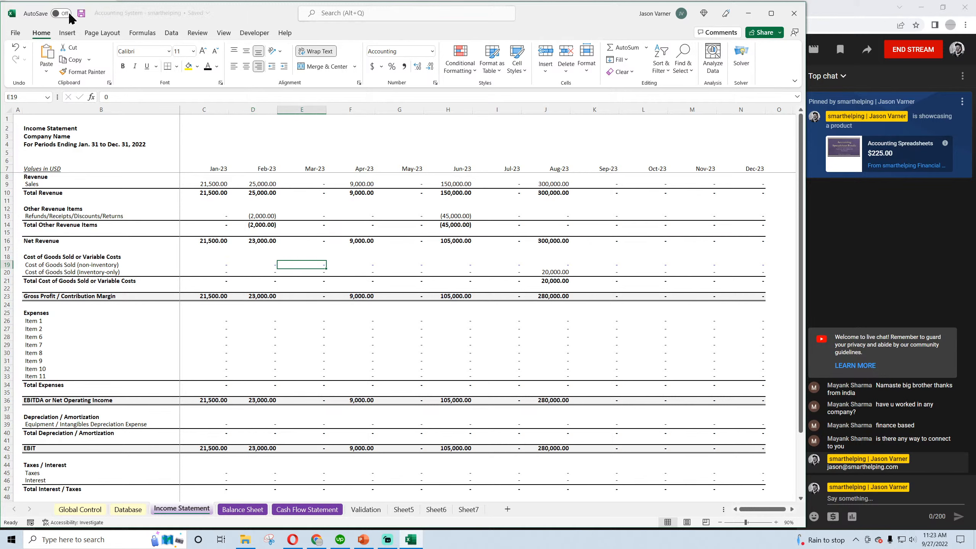
left_click(69, 262)
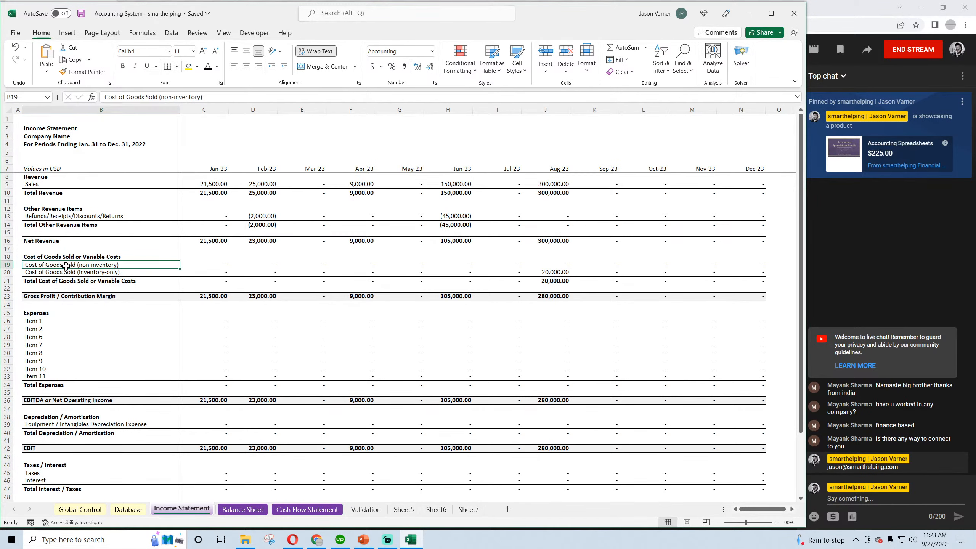
left_click(382, 508)
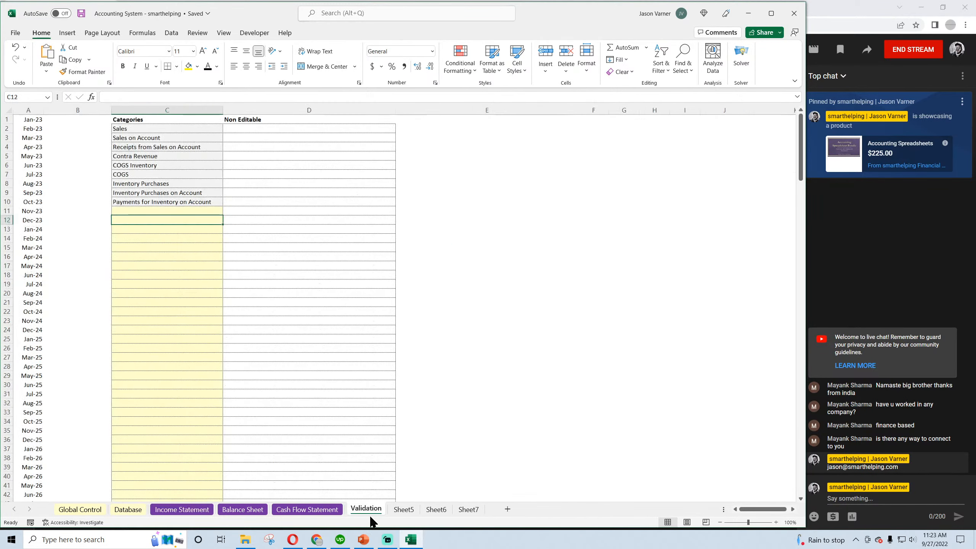
left_click(147, 172)
left_click_drag(149, 165, 146, 200)
right_click(146, 165)
left_click(167, 200)
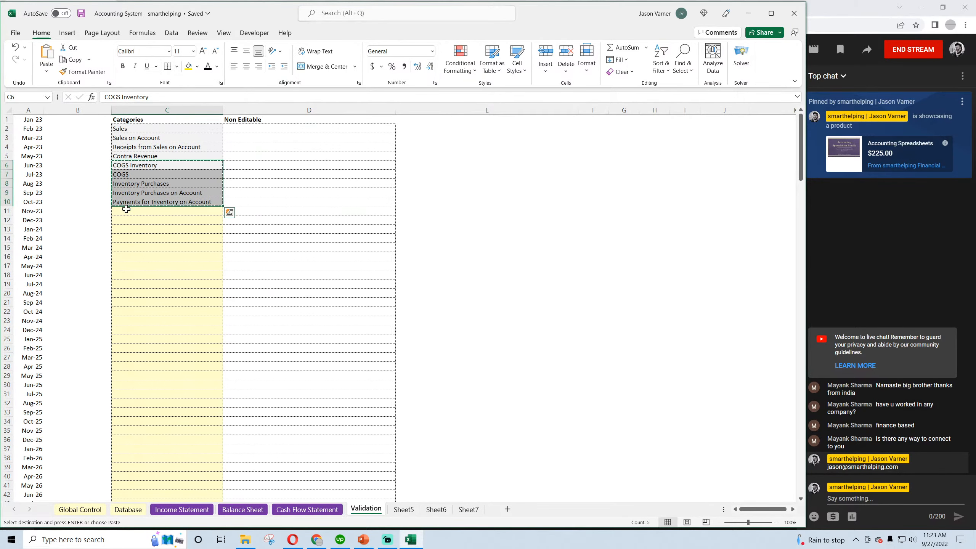
right_click(126, 209)
key("Escape")
left_click(132, 173)
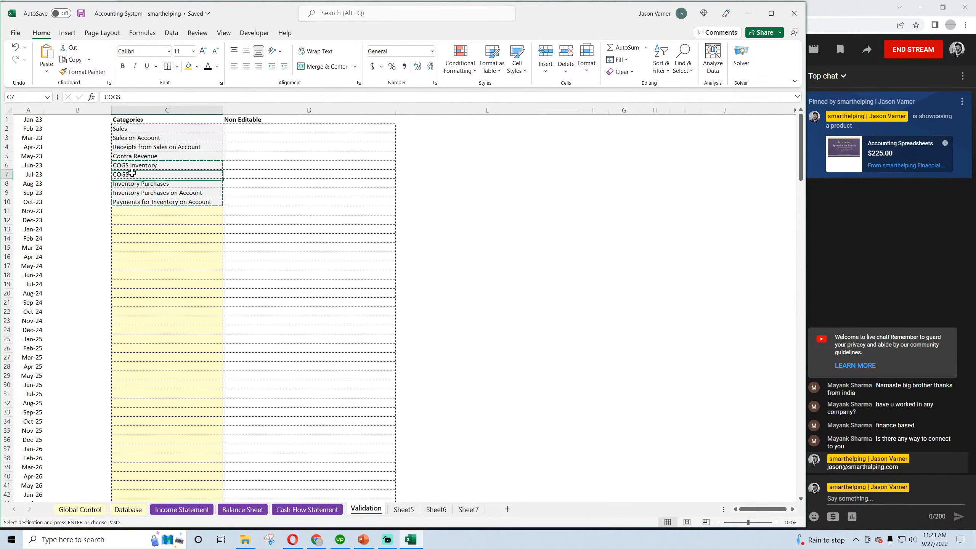
right_click(132, 173)
left_click(155, 240)
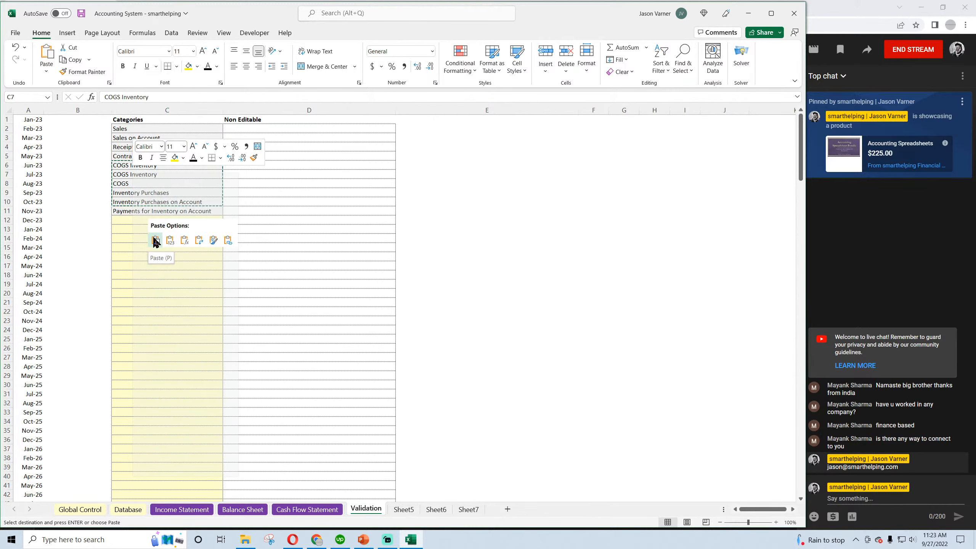
Rename the category in C6 on the Validation sheet as "COGS Non Inventory"
left_click_drag(130, 130, 138, 162)
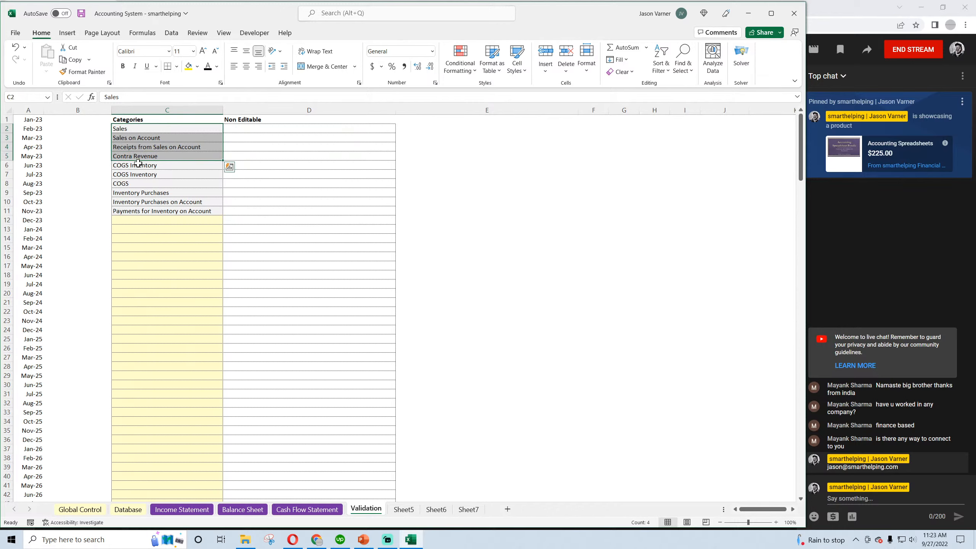
left_click(135, 165)
double_click(136, 165)
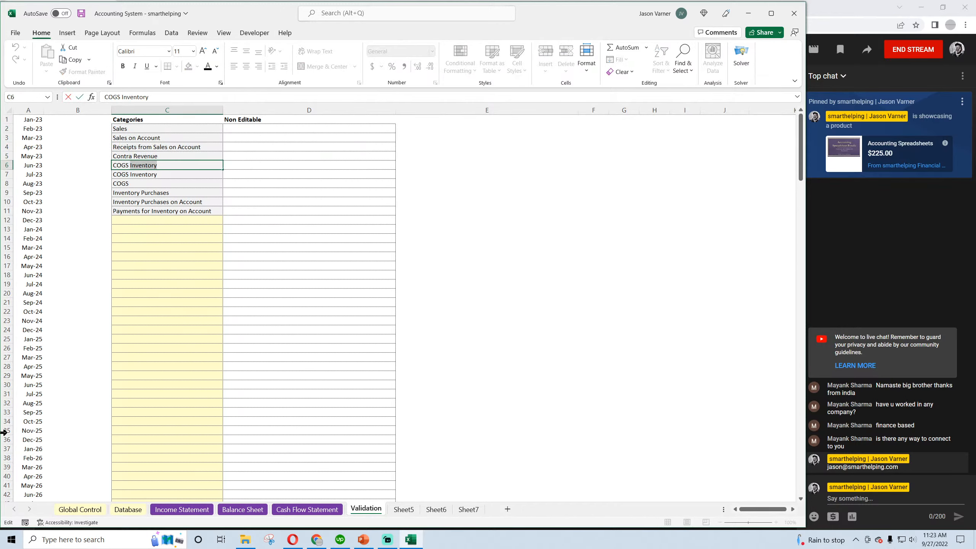
type("Inventory")
key("Return")
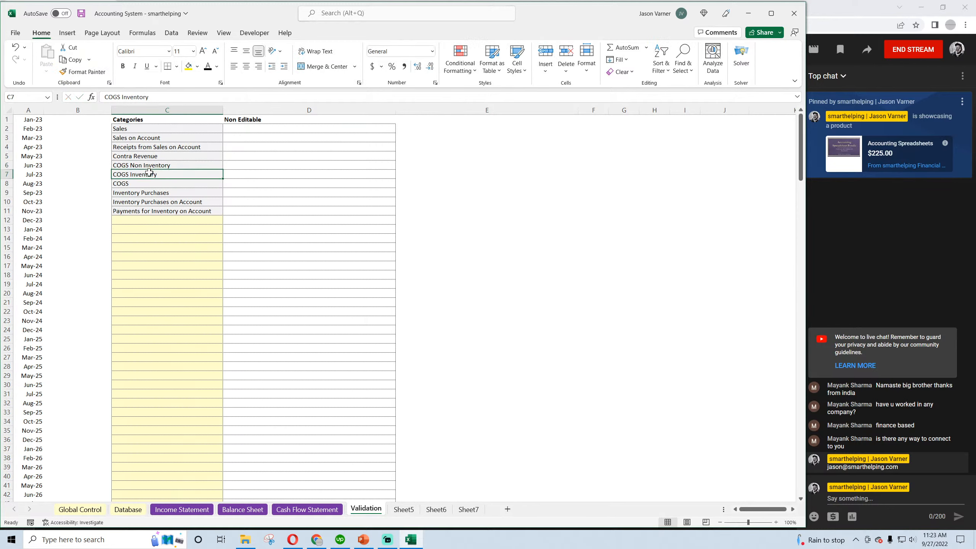
key("shift+Down")
key("shift+Down")
key("shift+Down")
key("shift+Down")
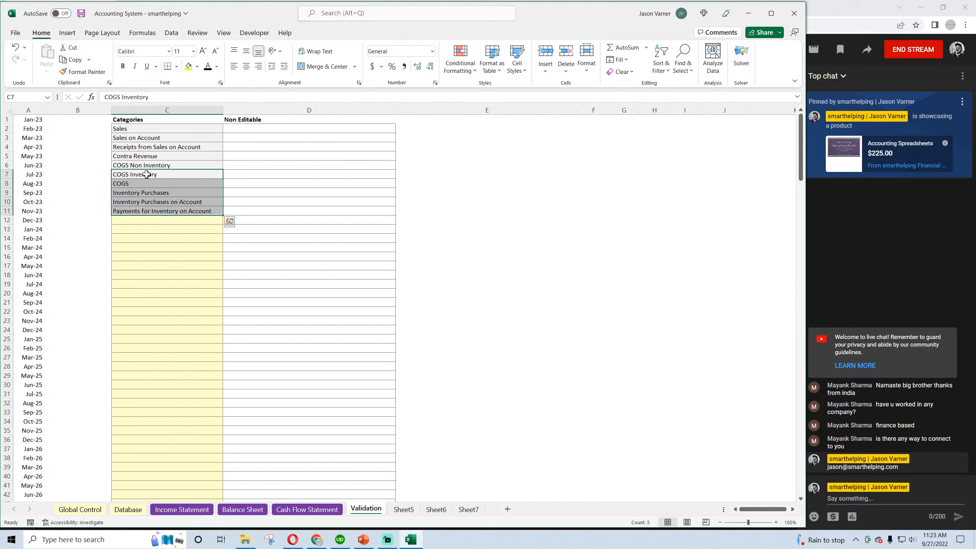
left_click(15, 47)
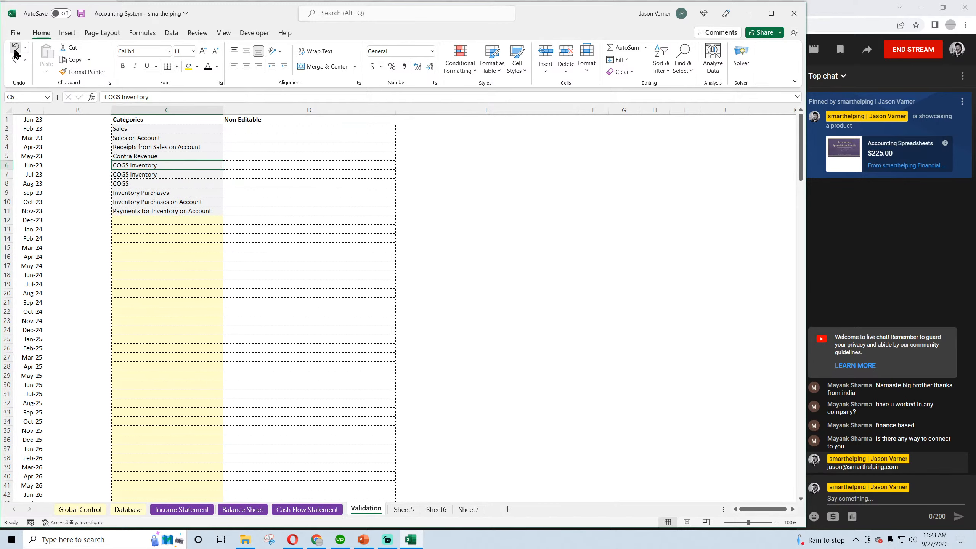
left_click(15, 47)
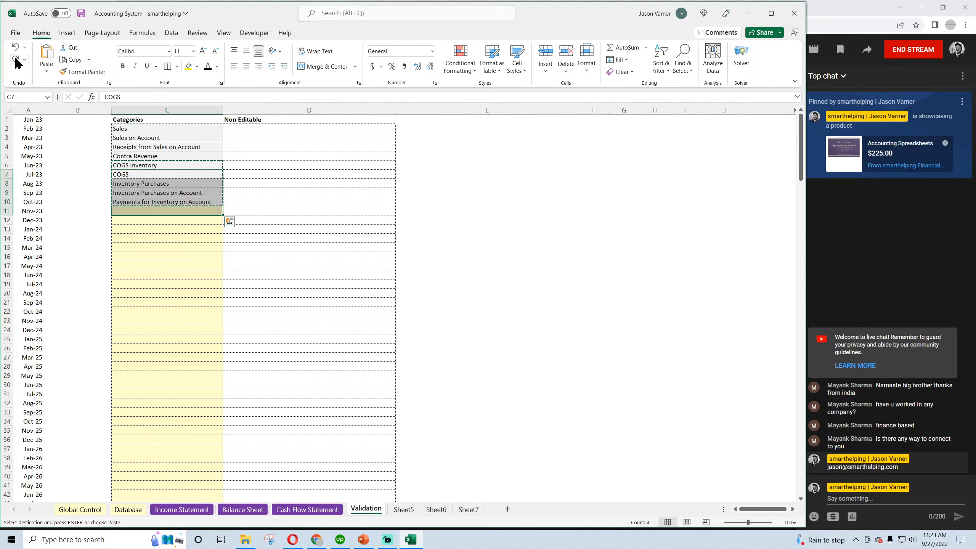
left_click(16, 60)
left_click(15, 61)
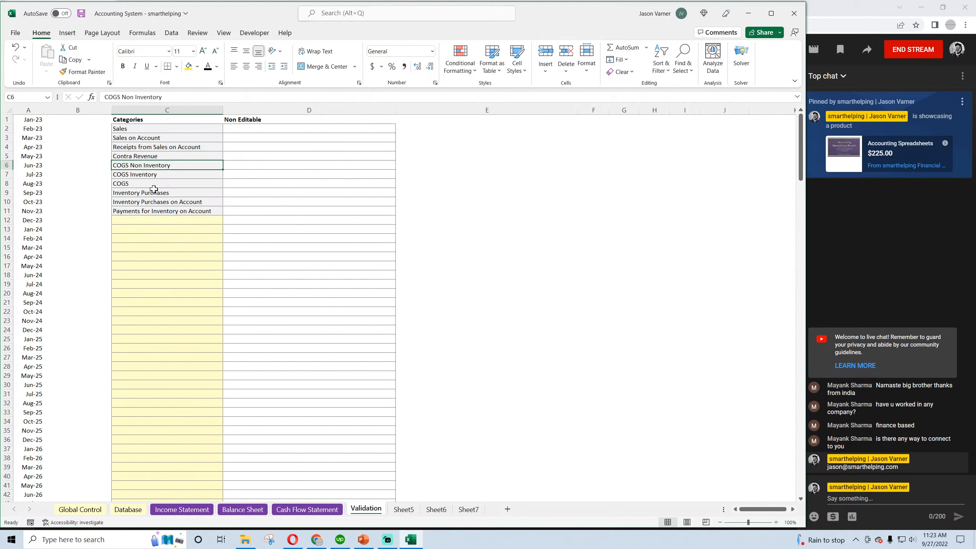
Copy the categories in C7:C11 and paste them starting at C8, making room for another COGS category
left_click_drag(143, 175, 145, 211)
right_click(153, 173)
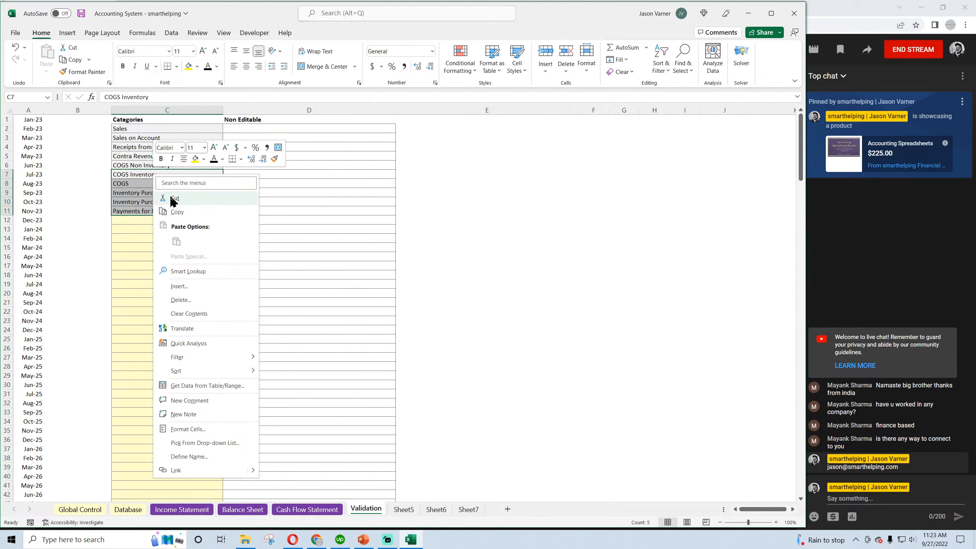
left_click(169, 214)
left_click(139, 184)
right_click(138, 184)
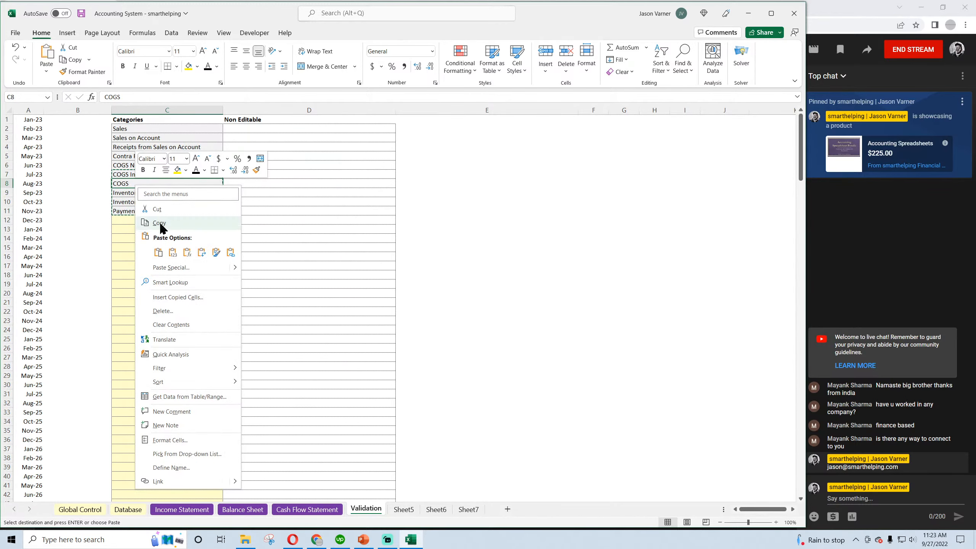
left_click(158, 253)
Enter "COGS Non Inventory on Account" as the category in C7 and save the workbook
key("Up")
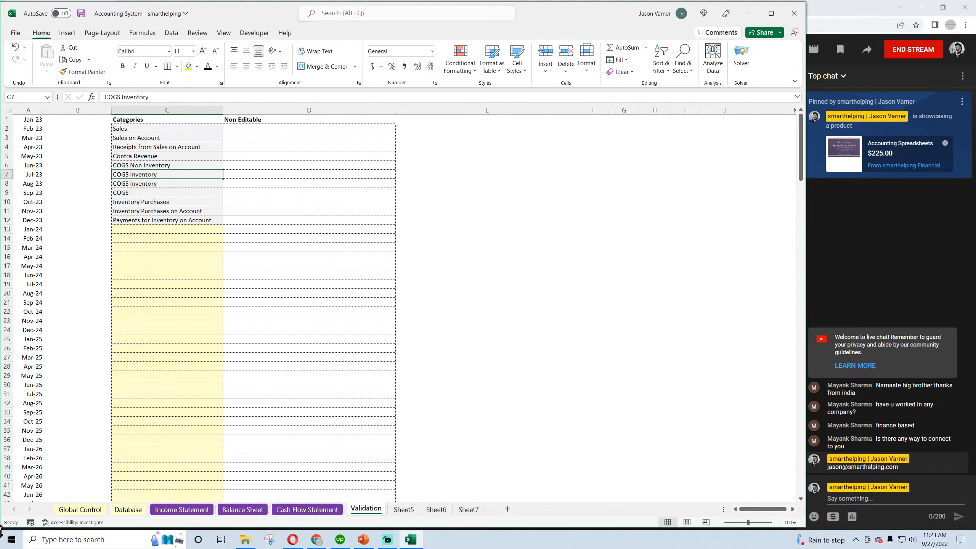
type("COGS Non")
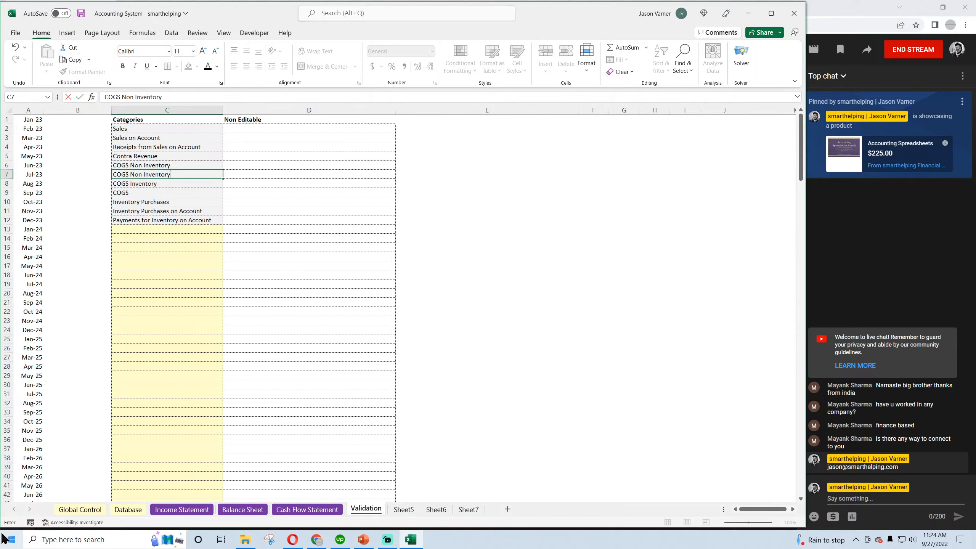
key("Return")
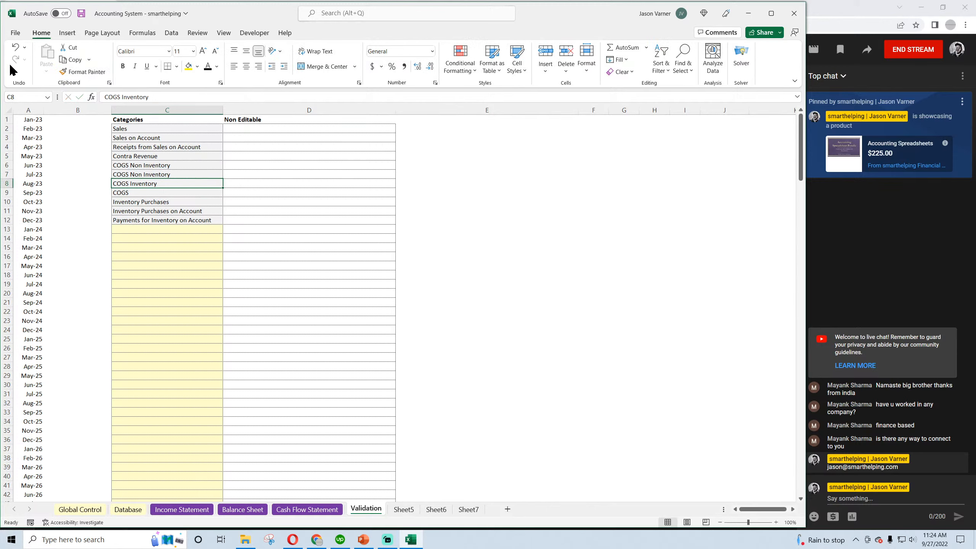
double_click(148, 174)
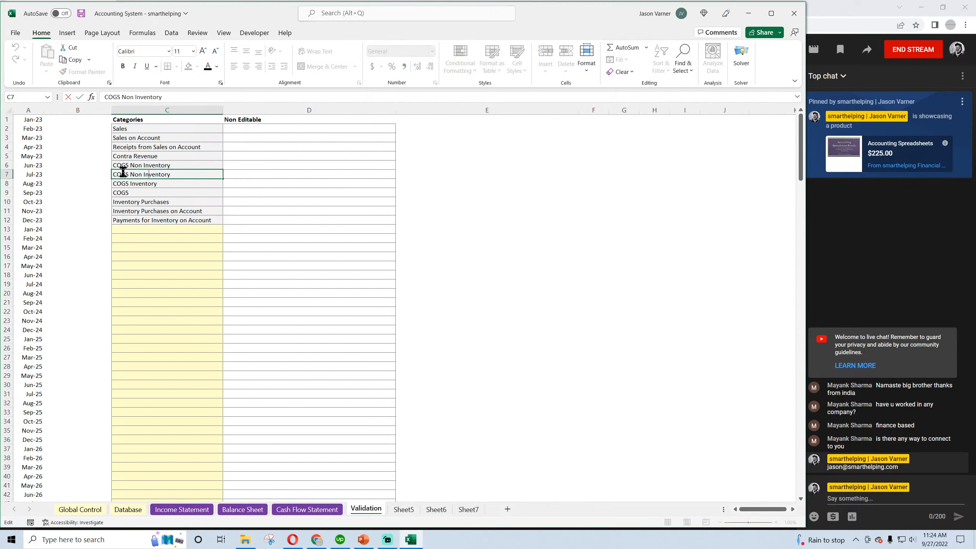
left_click_drag(131, 175, 170, 174)
type("on Account")
key("Return")
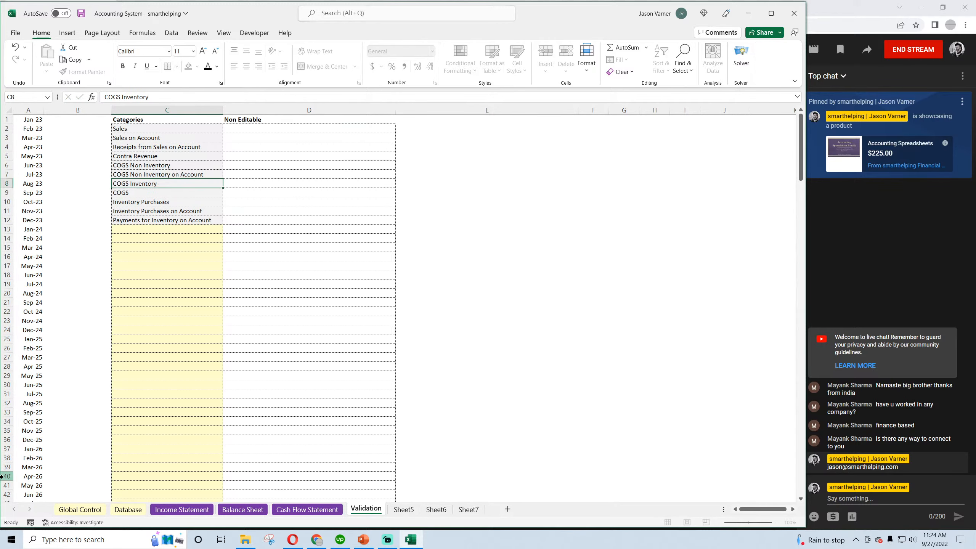
left_click(81, 14)
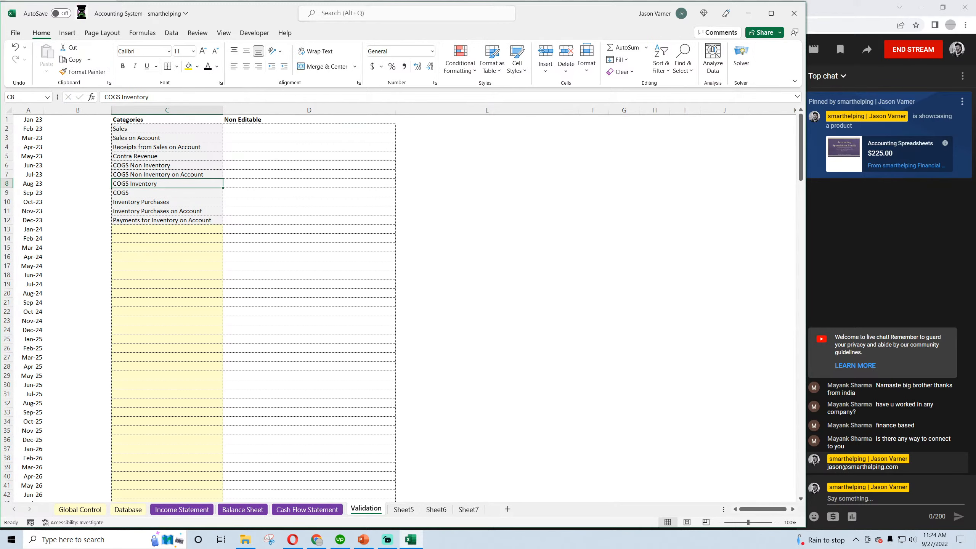
Compare the January Inventory cell C12 on the Balance Sheet with the 1/14/2023 inventory purchase entries in Database rows 17 and 18
left_click(242, 509)
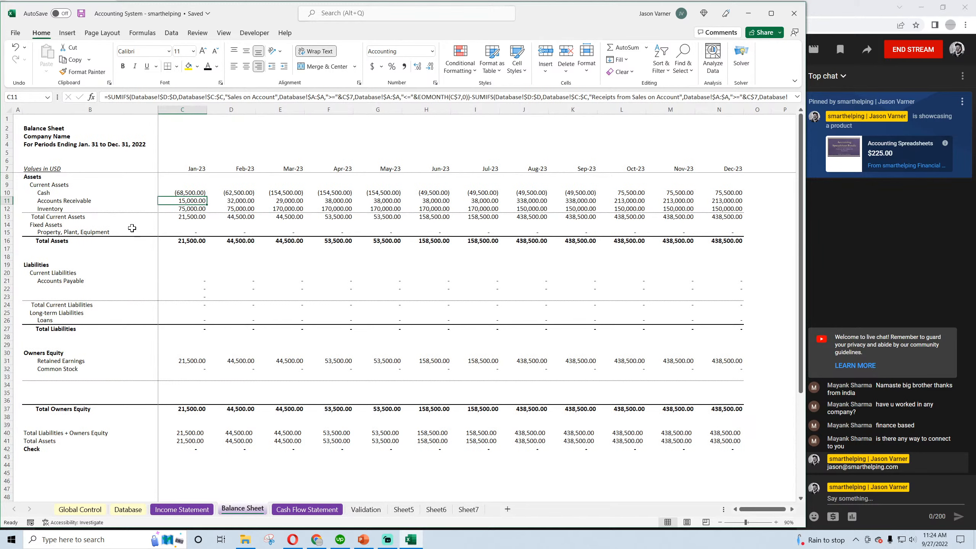
left_click(182, 212)
left_click(182, 509)
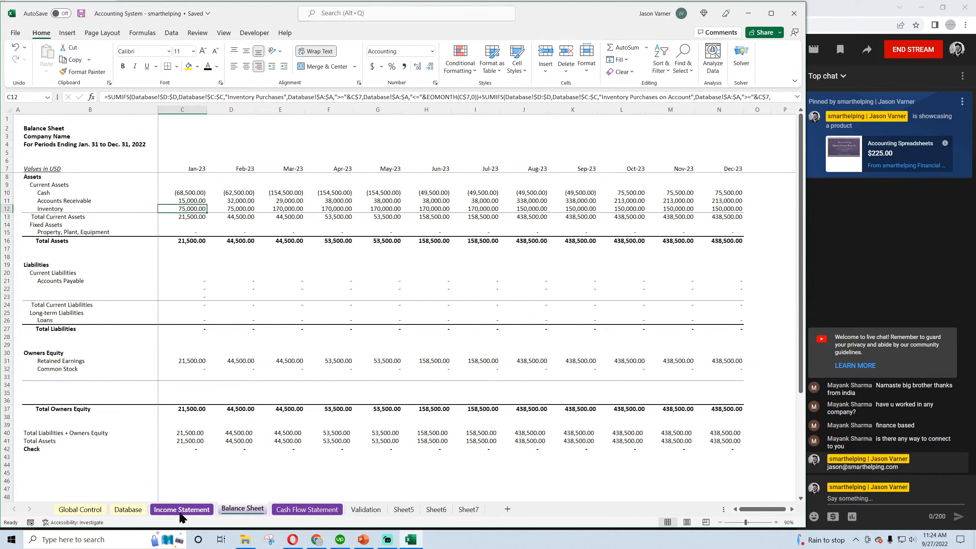
left_click(127, 510)
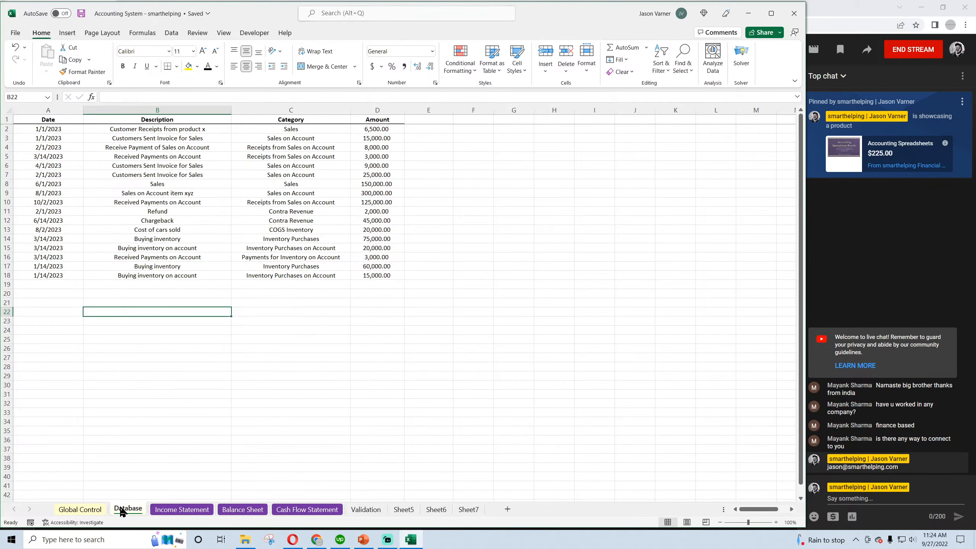
left_click(187, 129)
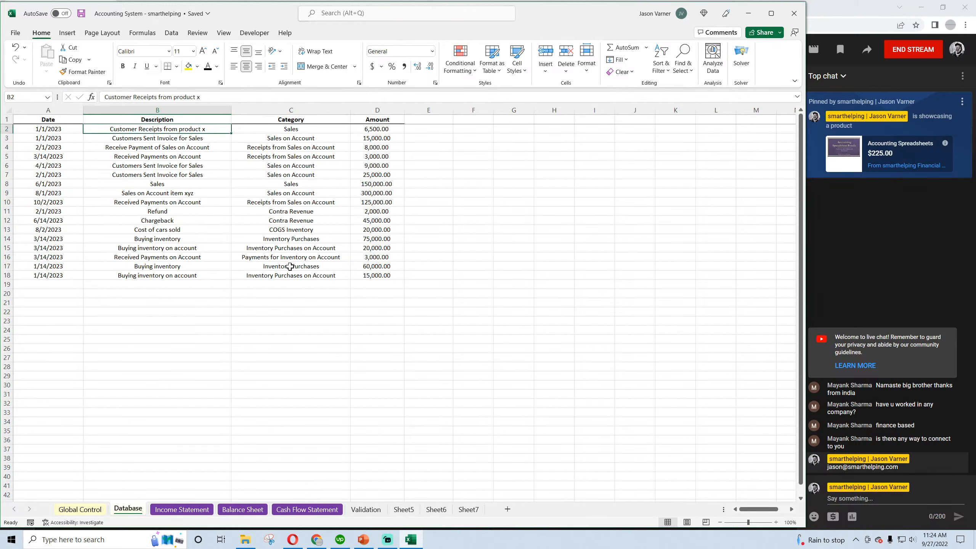
left_click(151, 138)
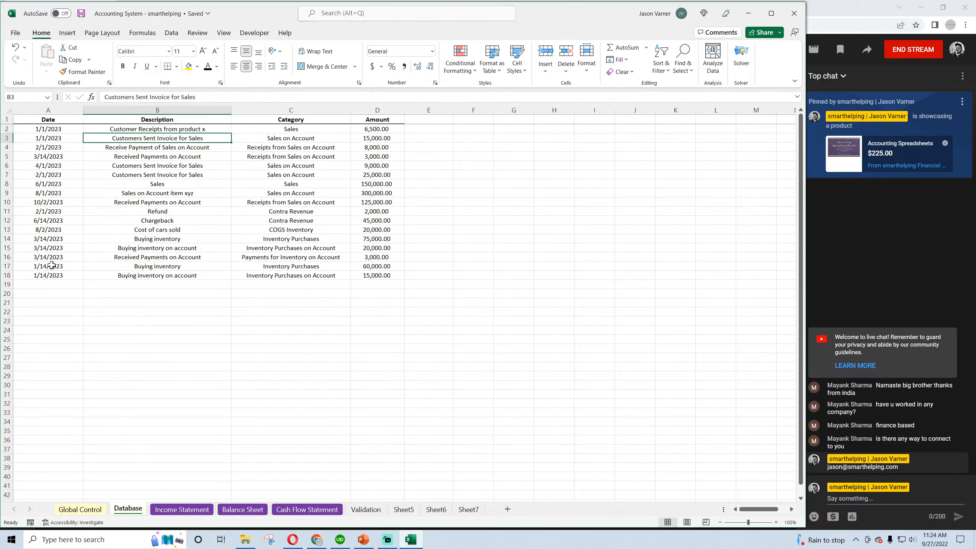
left_click_drag(52, 265, 315, 275)
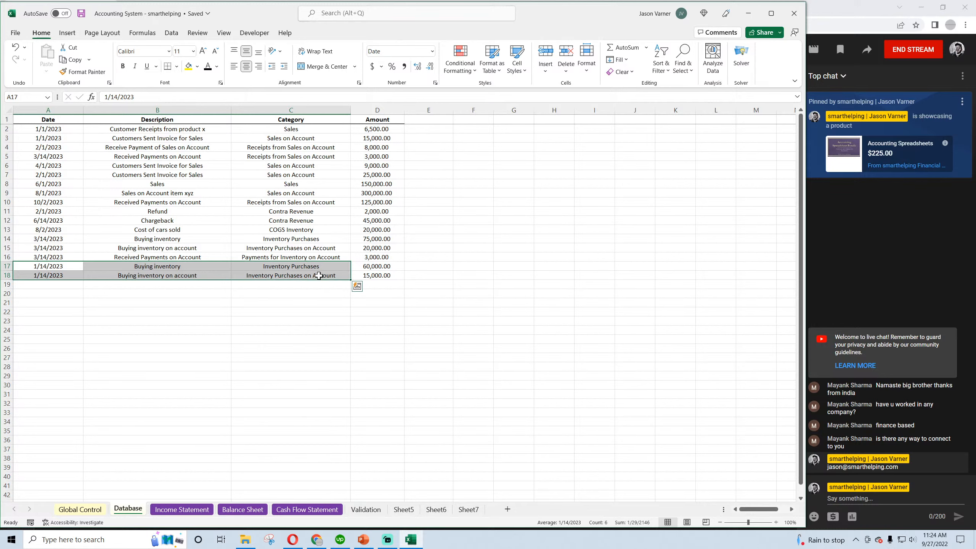
left_click(307, 275)
left_click(376, 275)
left_click_drag(376, 275, 77, 275)
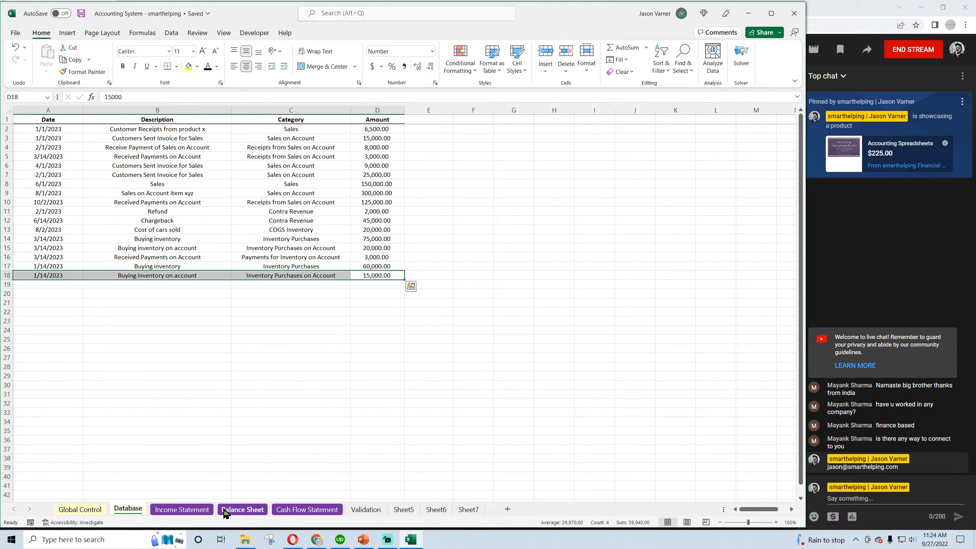
Set the amount of the 1/14/2023 "Buying inventory" transaction in D17 of the Database to 0
left_click(380, 264)
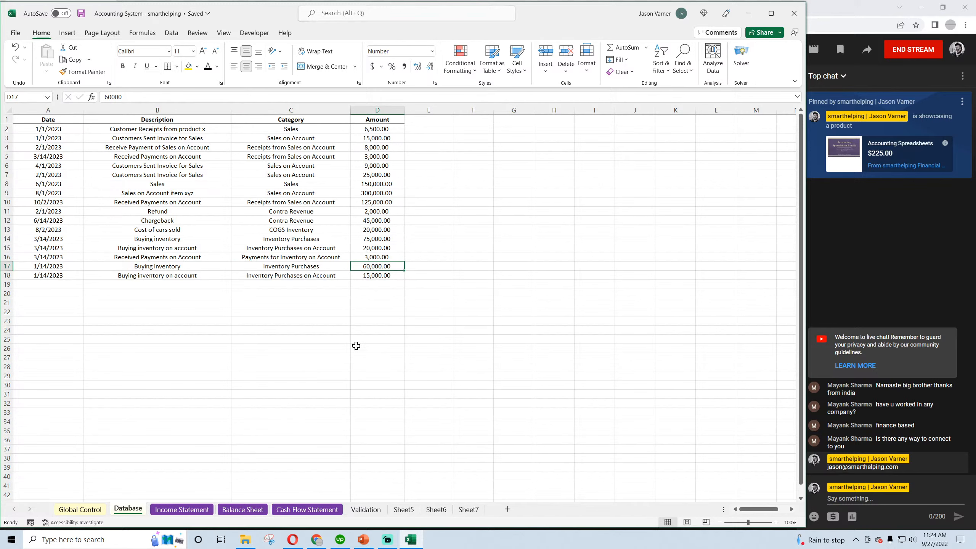
type("0")
key("Left")
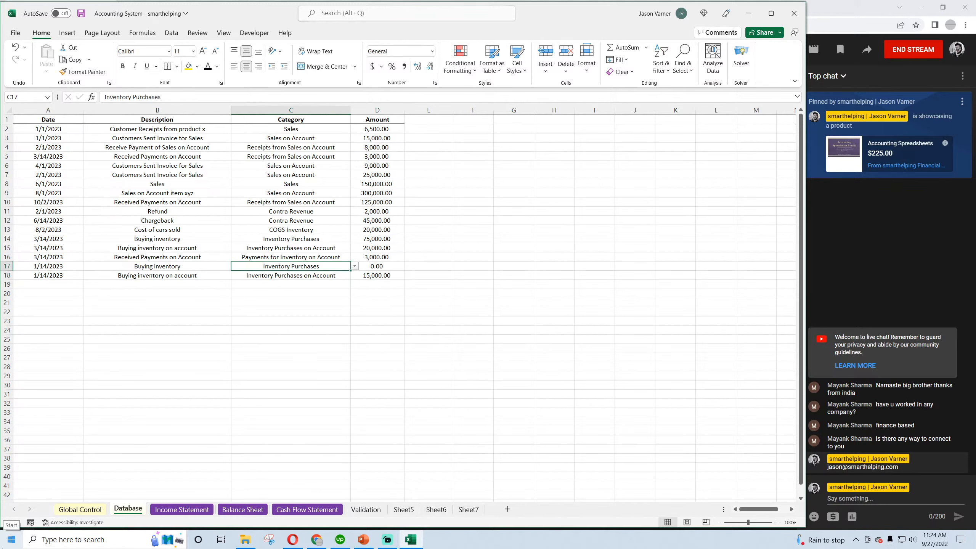
Check how the January Inventory cell C12 and the Accounts Payable row on the Balance Sheet reflect the on-account inventory purchase
left_click(188, 509)
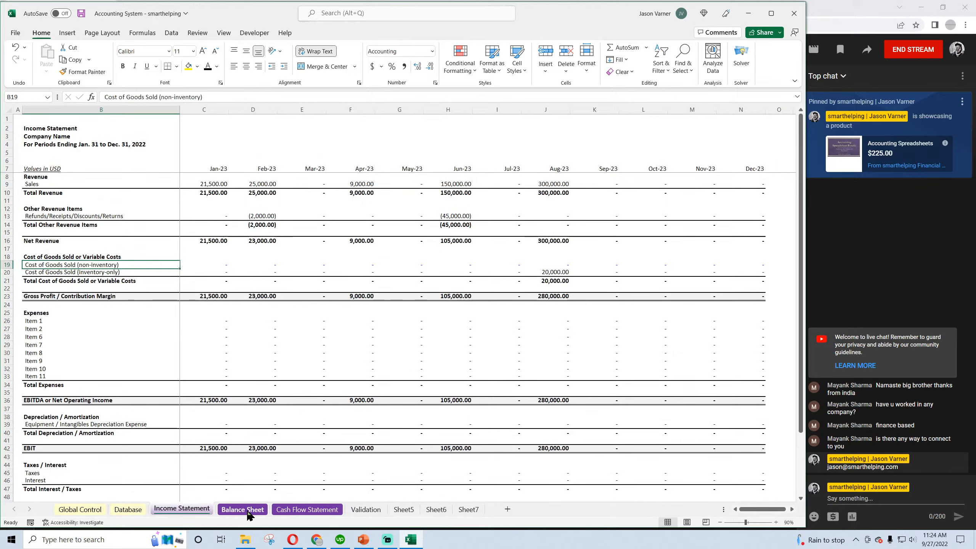
left_click(307, 509)
left_click(243, 510)
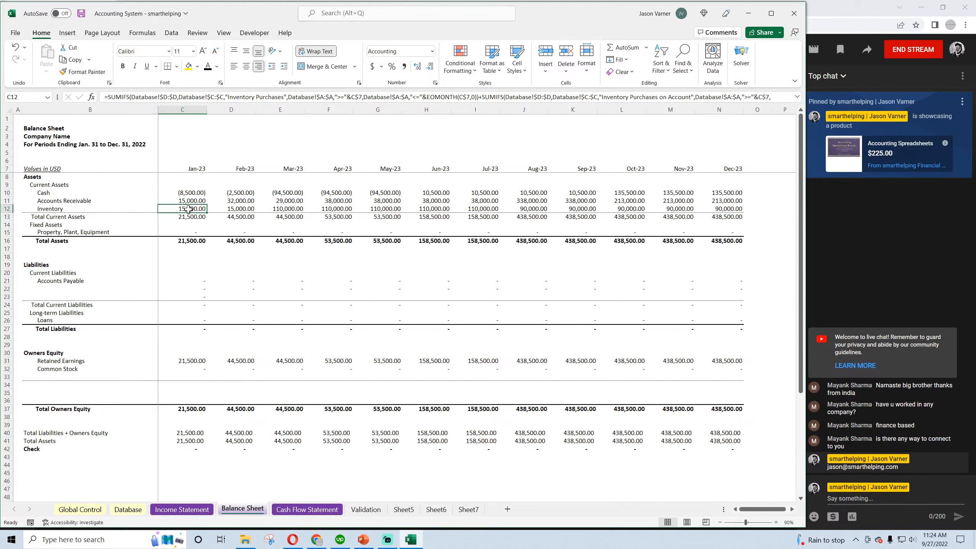
left_click(68, 281)
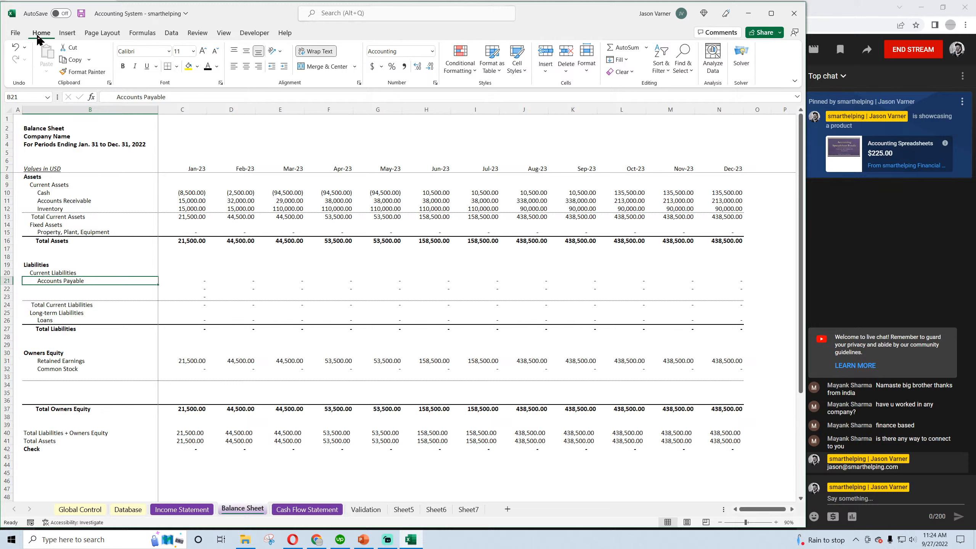
left_click(81, 13)
left_click(177, 280)
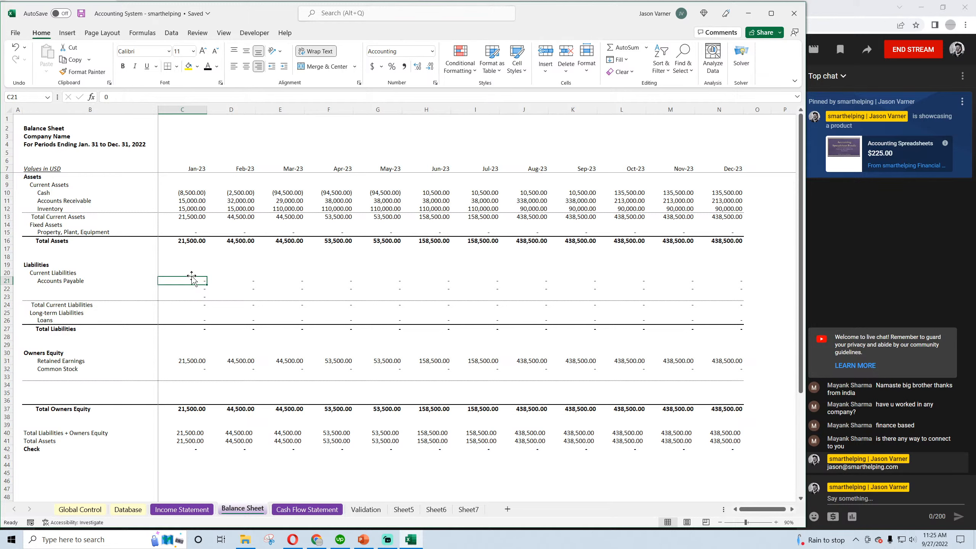
left_click(189, 208)
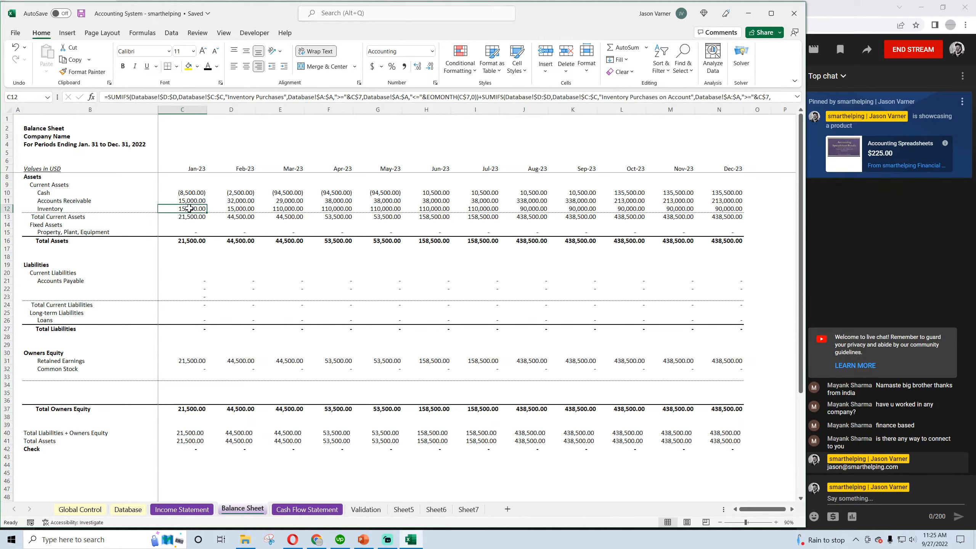
Review the category and amount of the 1/14/2023 "Buying inventory on account" entry in Database row 18, and return to the Balance Sheet
left_click(128, 509)
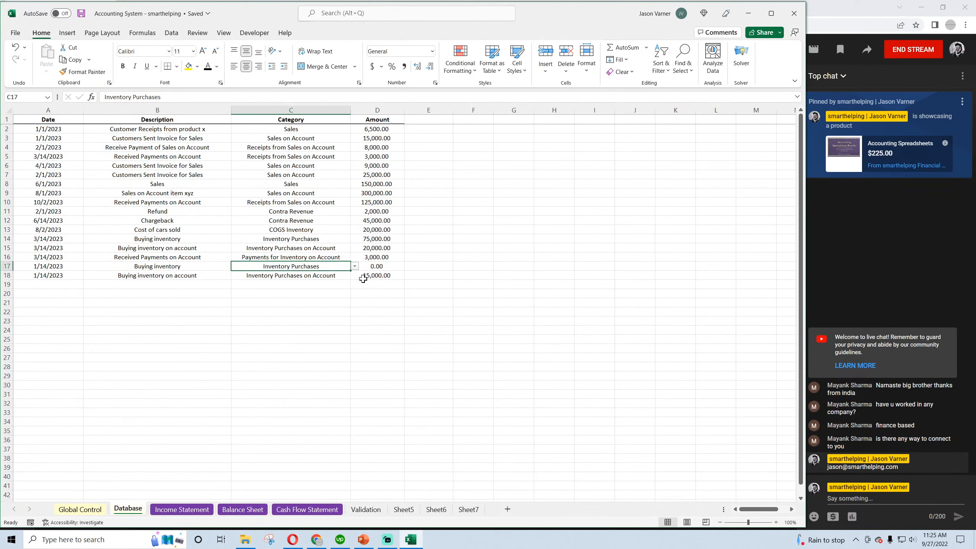
left_click(303, 275)
left_click(386, 274)
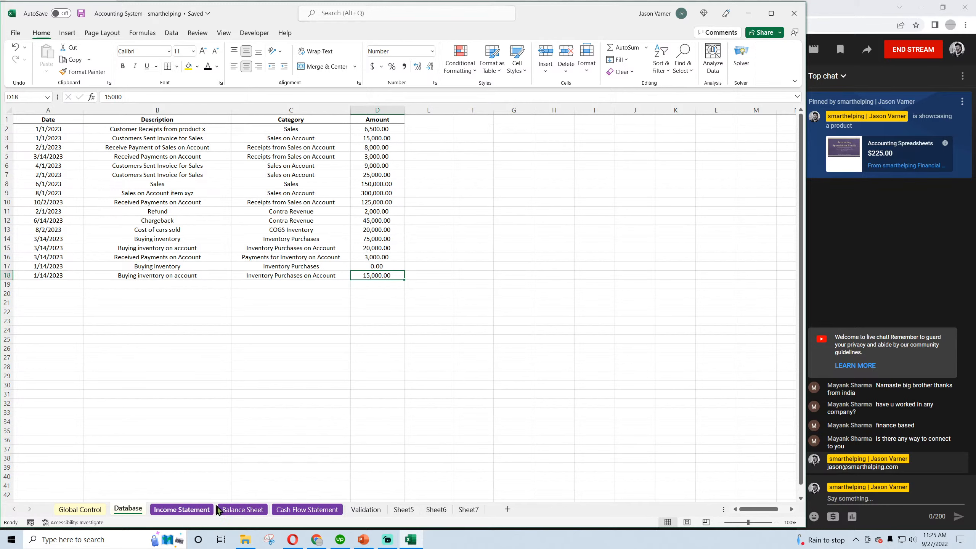
left_click(235, 510)
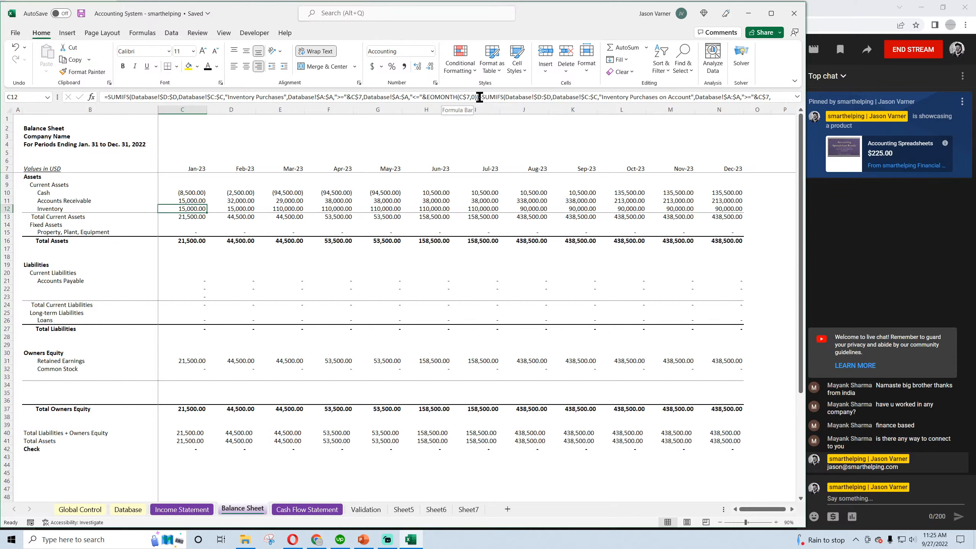
Copy the "COGS Inventory" SUMIFS term from the January Inventory formula in C12, leaving that formula unchanged
left_click_drag(480, 97, 137, 100)
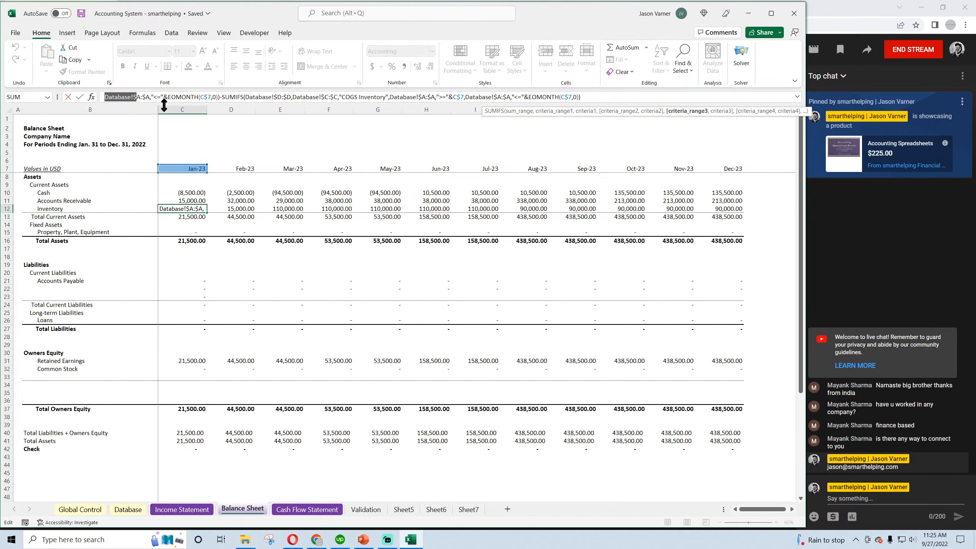
key("Escape")
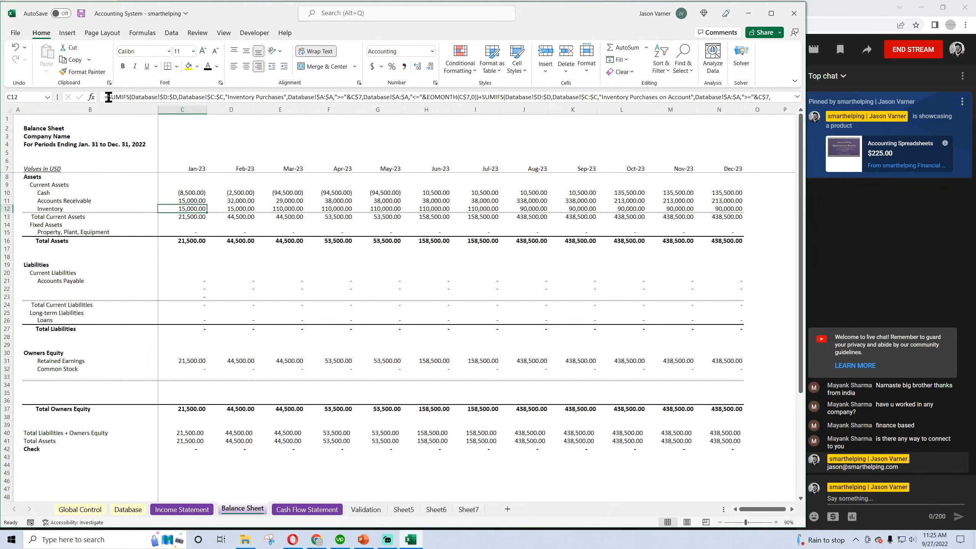
left_click_drag(109, 97, 373, 102)
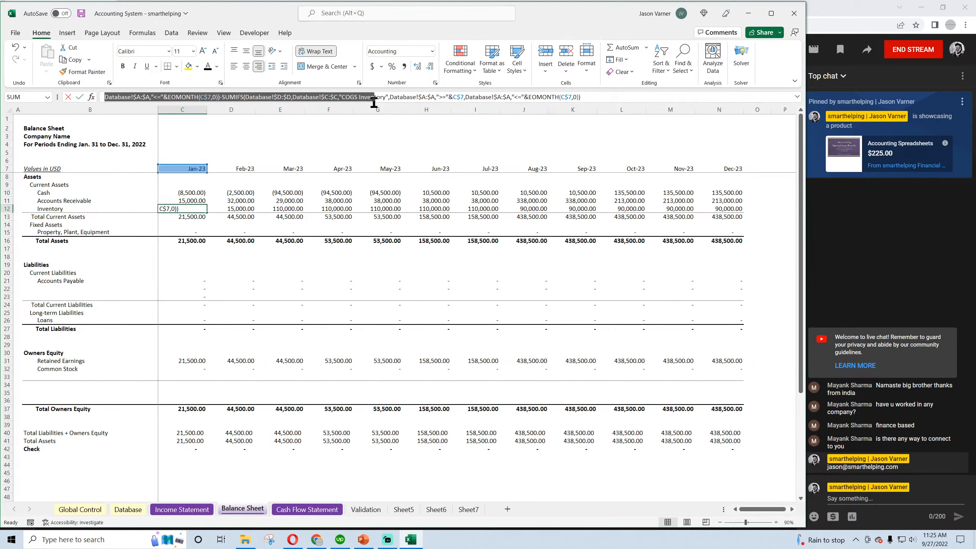
left_click(218, 97)
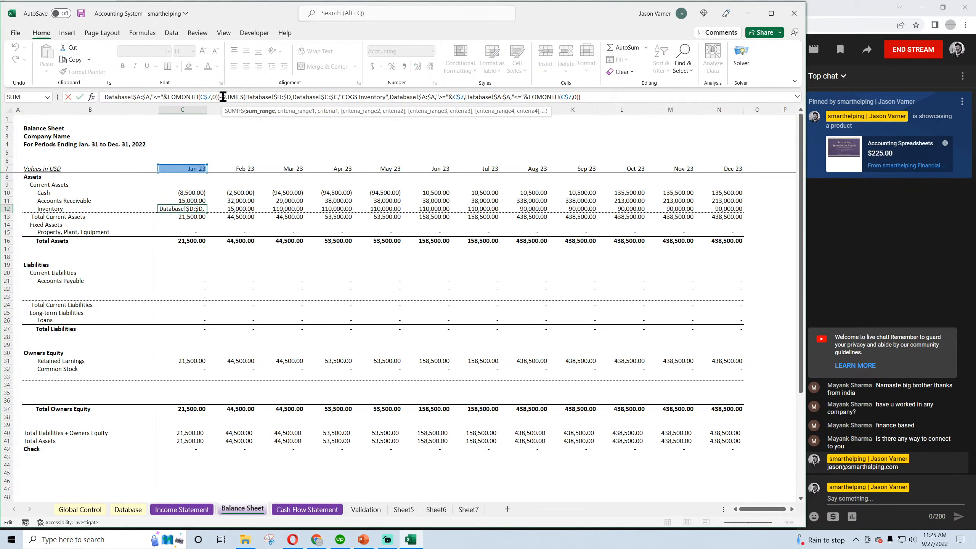
left_click_drag(223, 97, 578, 97)
right_click(546, 96)
left_click(572, 117)
key("Return")
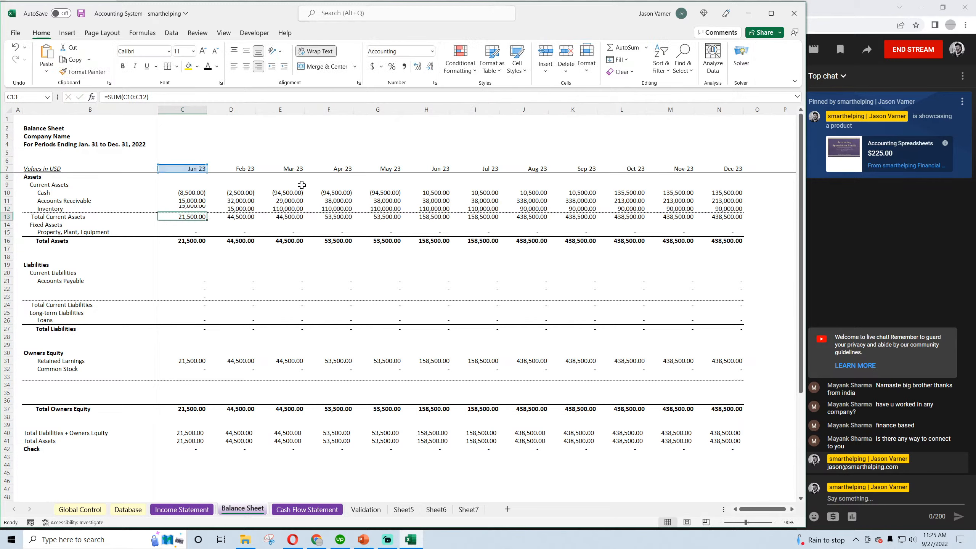
Build the January Accounts Payable formula in C21 from the copied SUMIFS, using "Inventory Purchases on Account" as the category criterion
left_click(66, 282)
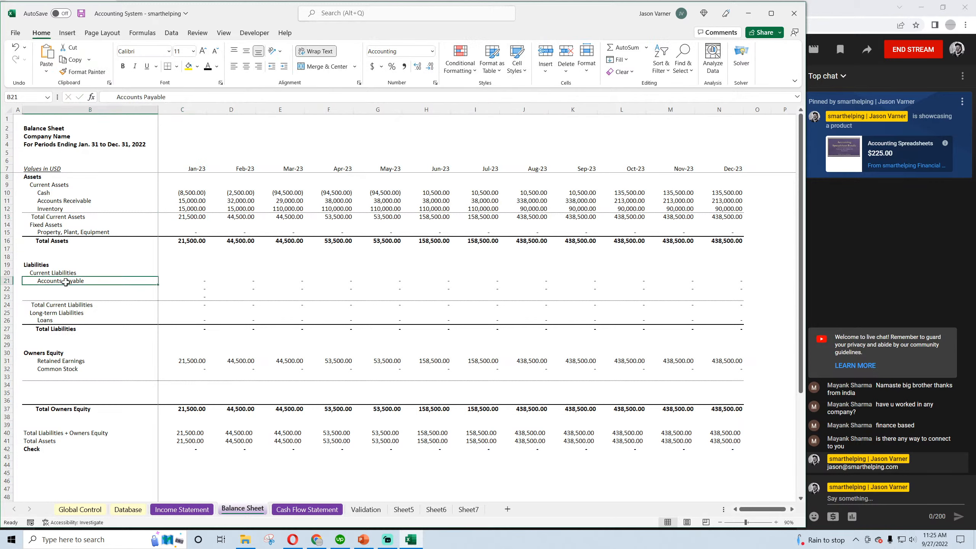
left_click(199, 284)
double_click(106, 97)
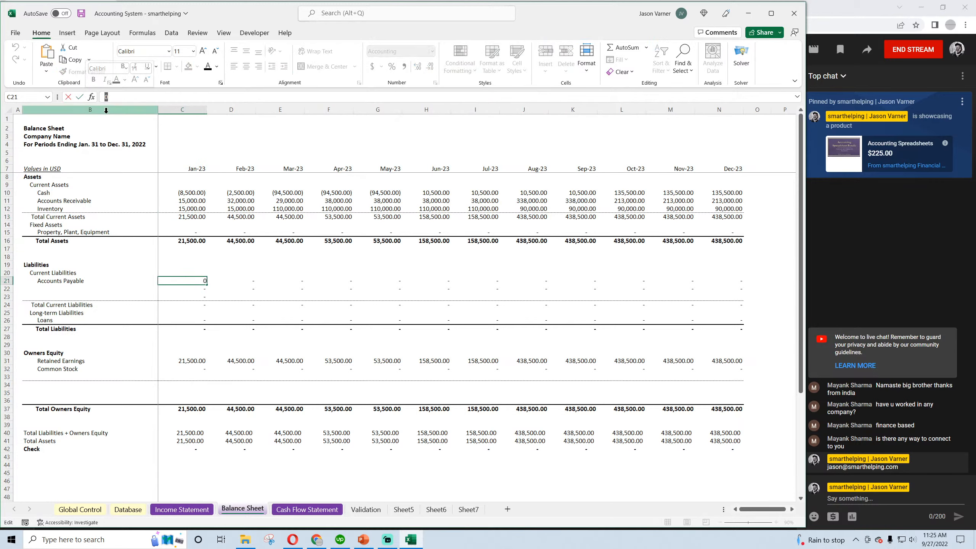
key("ctrl+v")
key("Home")
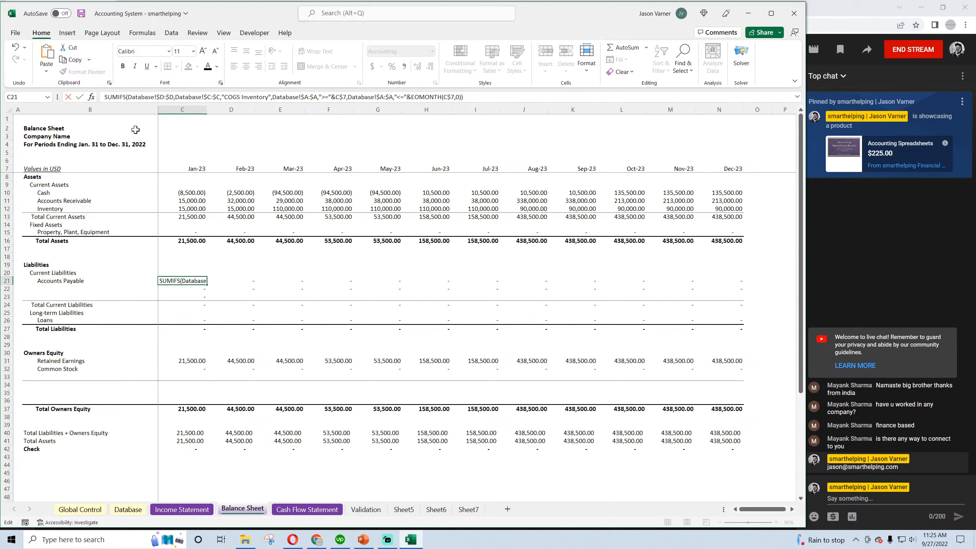
type("=")
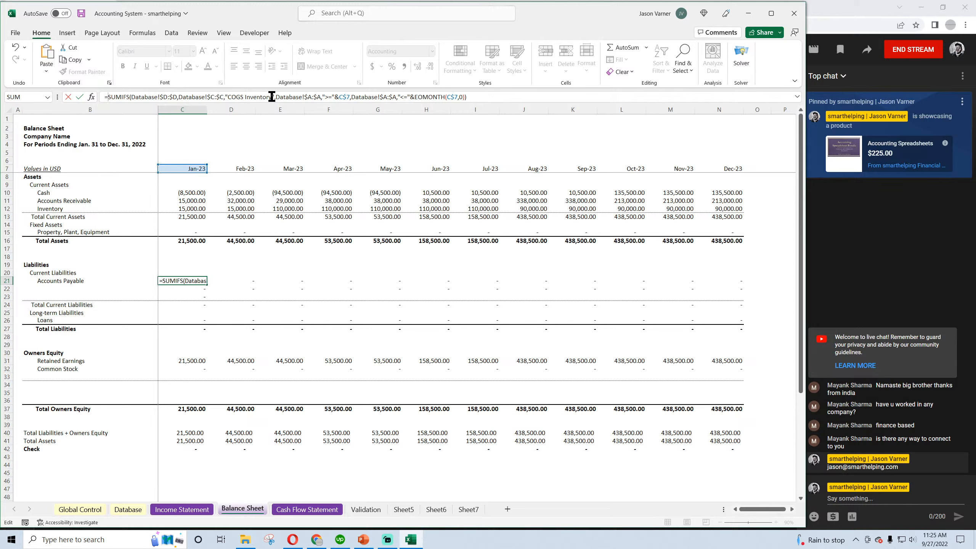
left_click_drag(272, 96, 227, 99)
type("Invento")
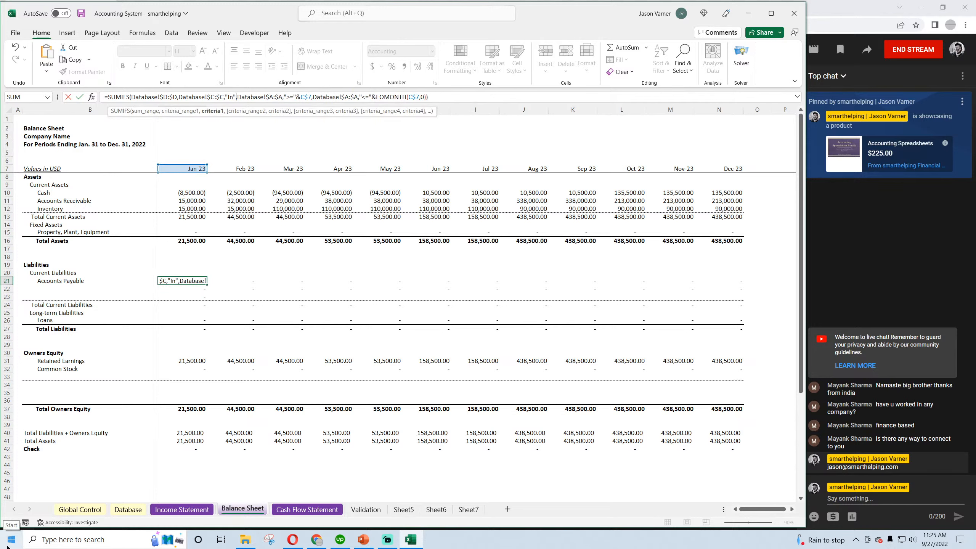
type("ry Purchases on A")
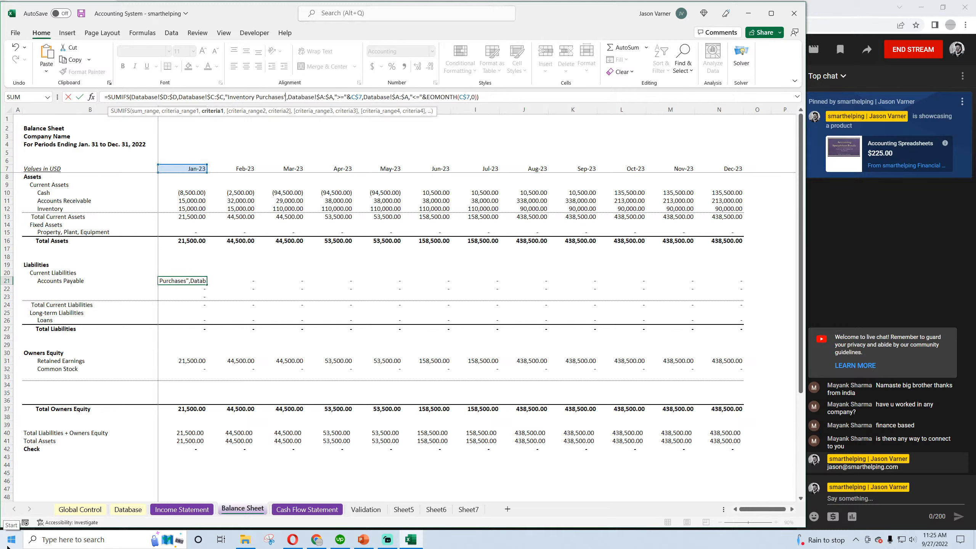
type("ccount")
key("Return")
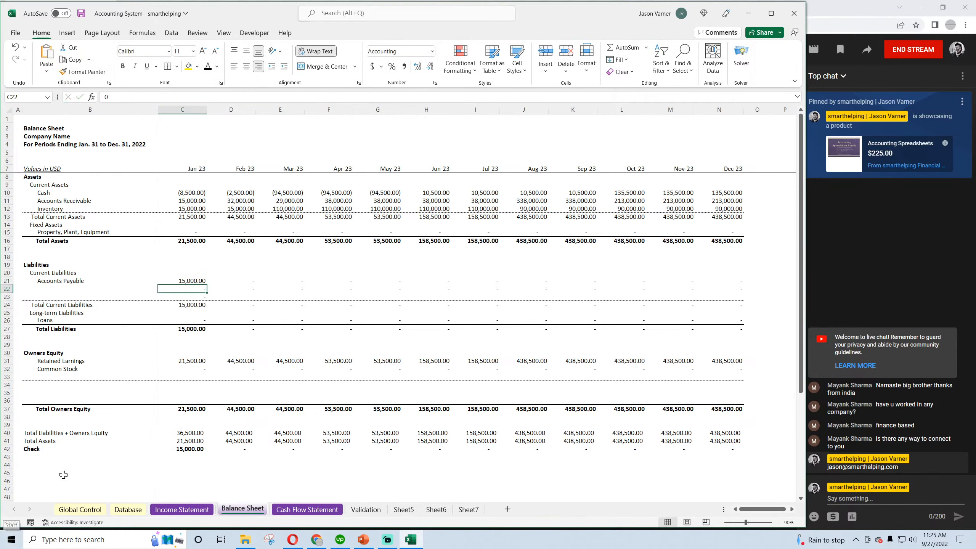
Fill the Accounts Payable formula from C21 across to December and inspect the January and March cells
left_click(194, 281)
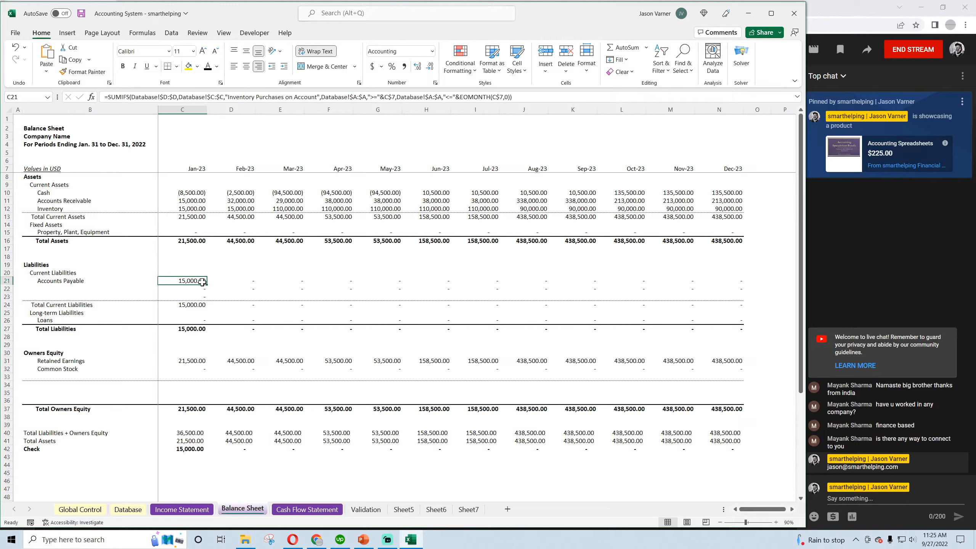
left_click_drag(207, 285, 740, 282)
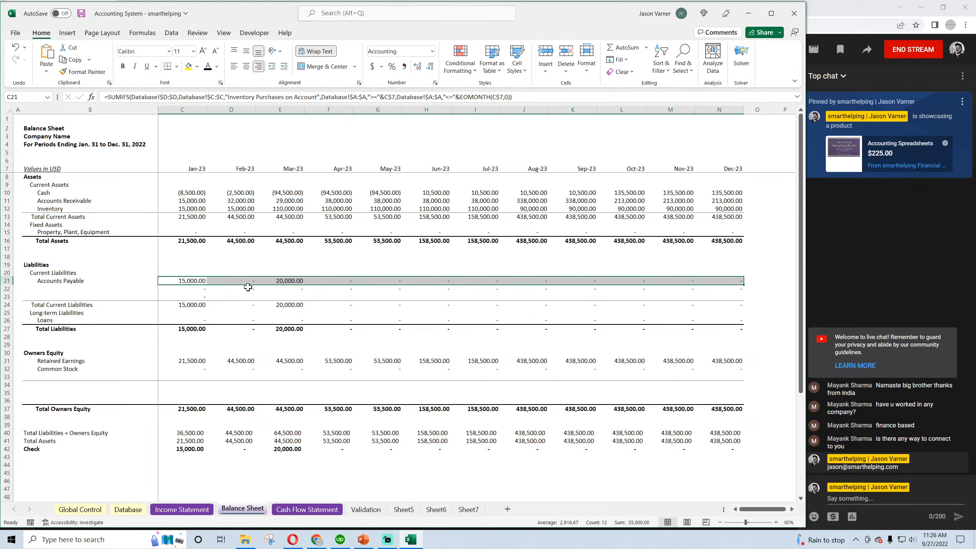
left_click(197, 284)
left_click(296, 281)
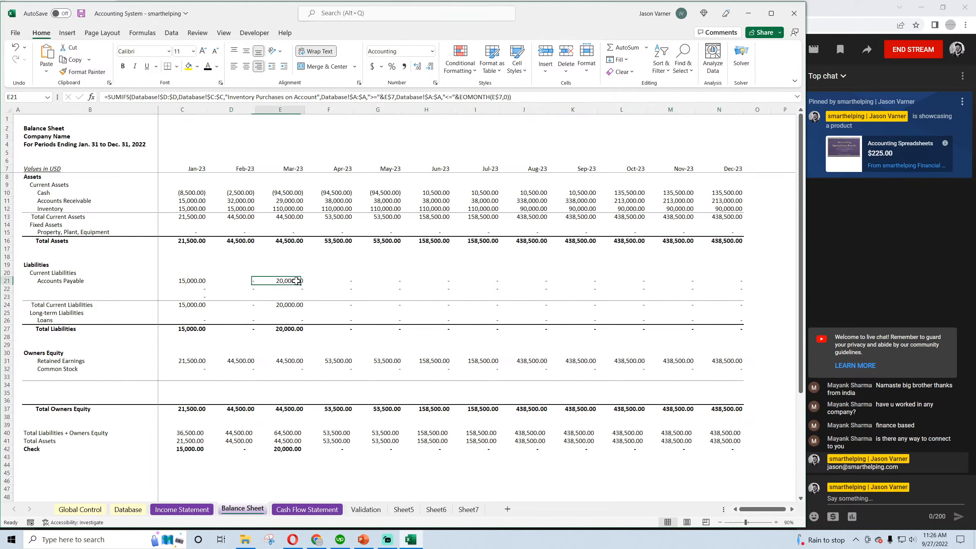
left_click(191, 282)
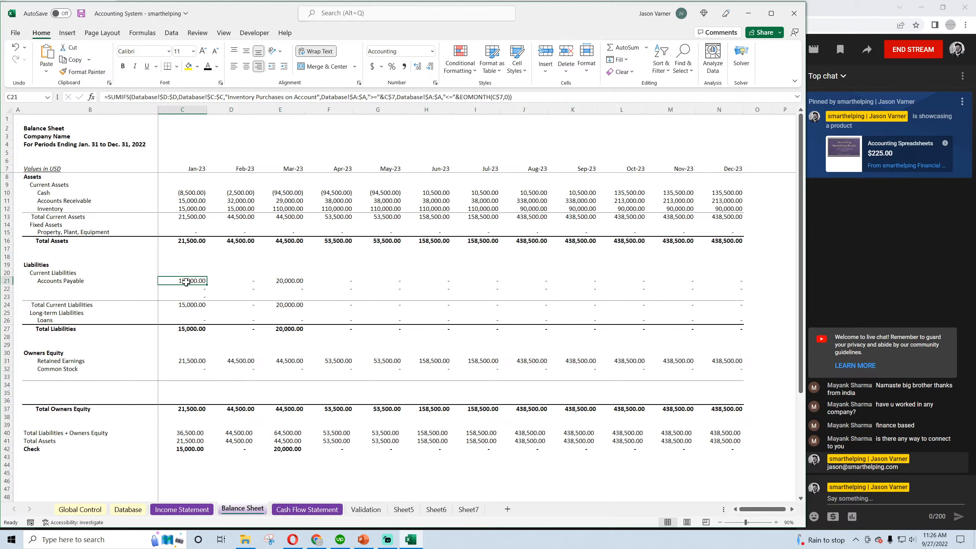
Inspect the January and March cells in the Check row, and save the workbook
left_click(184, 448)
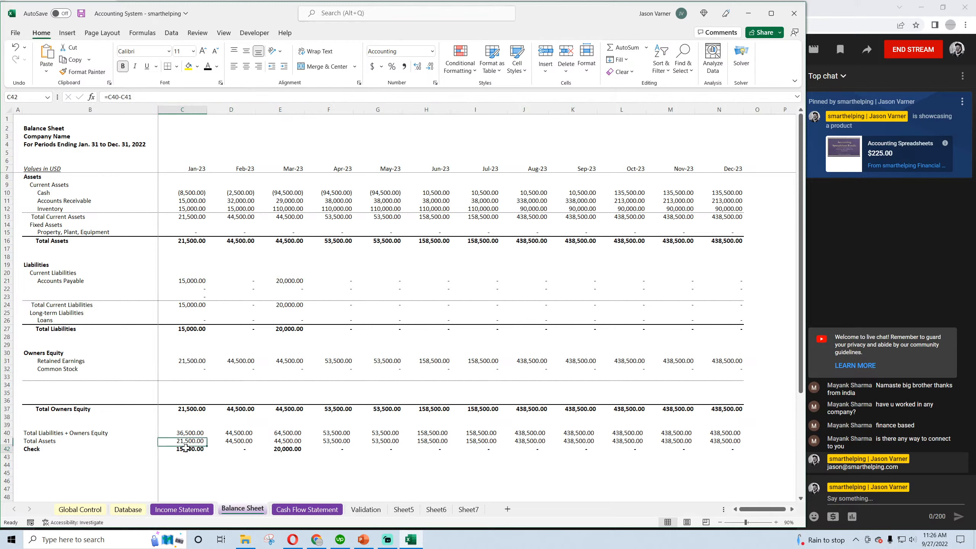
left_click(288, 449)
left_click(81, 14)
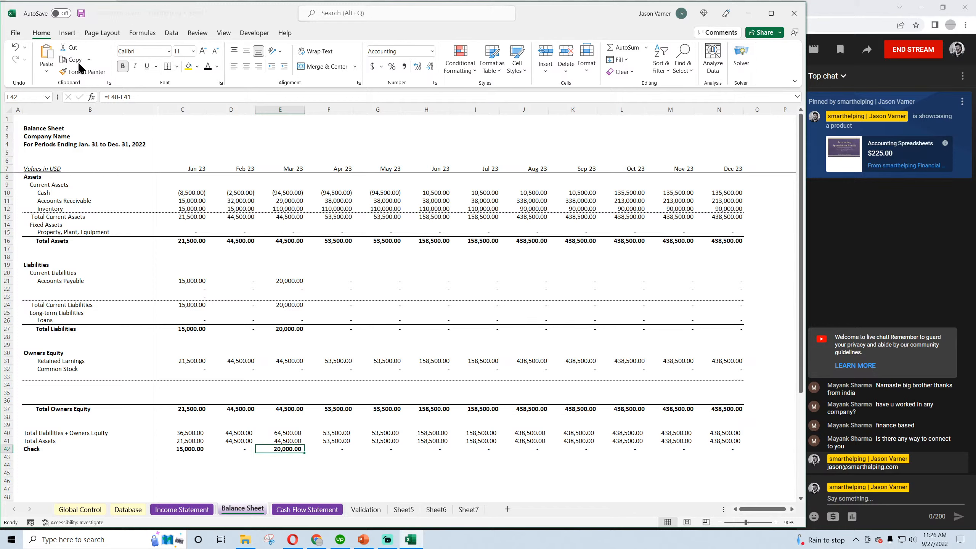
Clear the placeholder zeros from January to December in rows 22 and 23 under Accounts Payable, and save the workbook
left_click(189, 289)
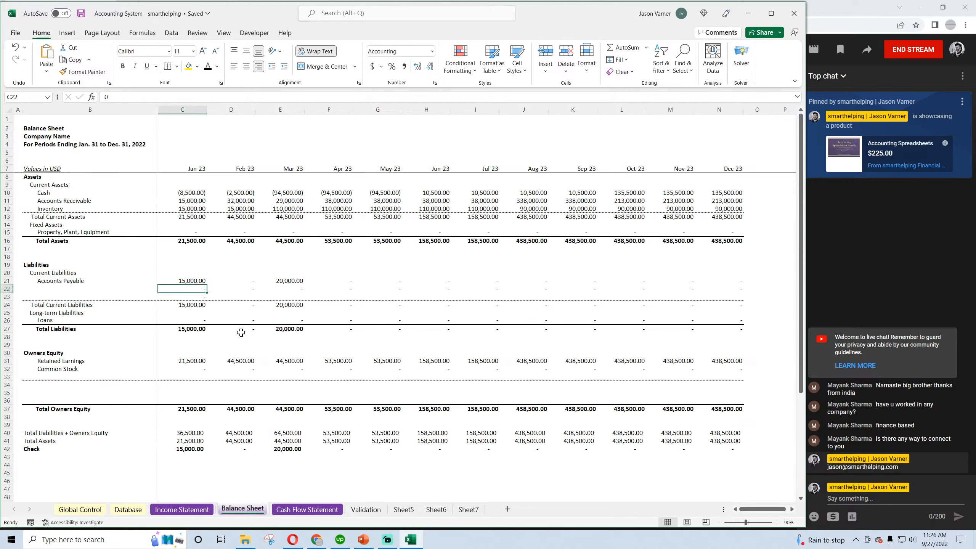
key("BackSpace")
key("Return")
key("BackSpace")
key("Return")
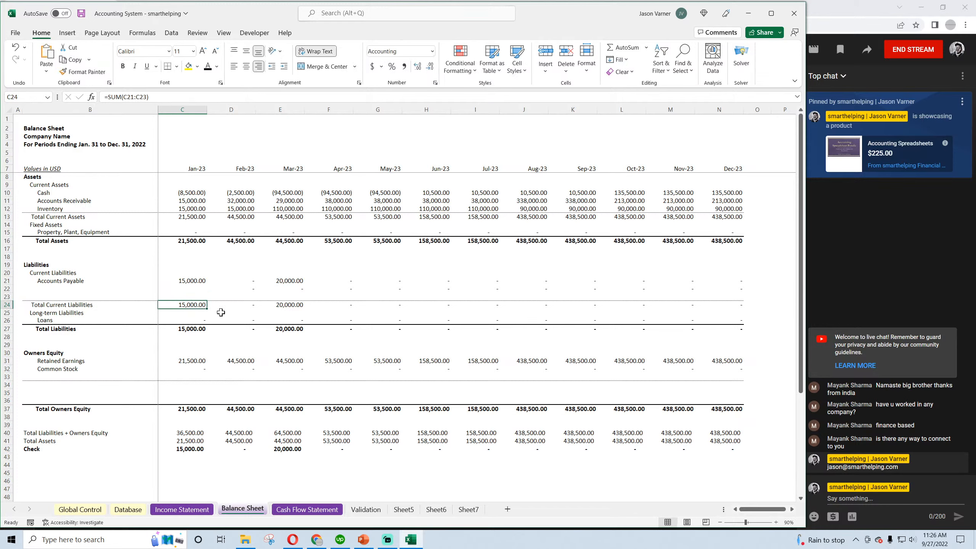
left_click_drag(202, 290, 732, 310)
left_click(238, 306)
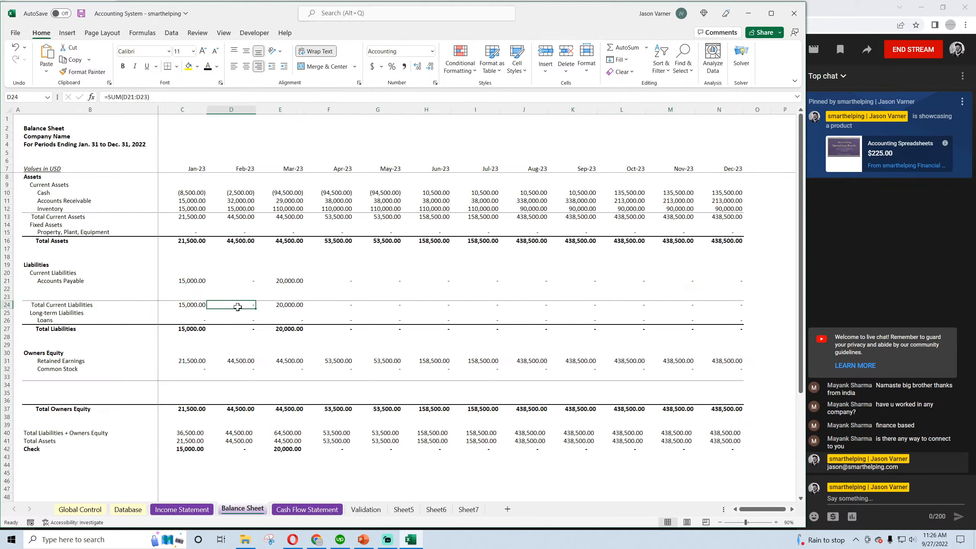
left_click(195, 282)
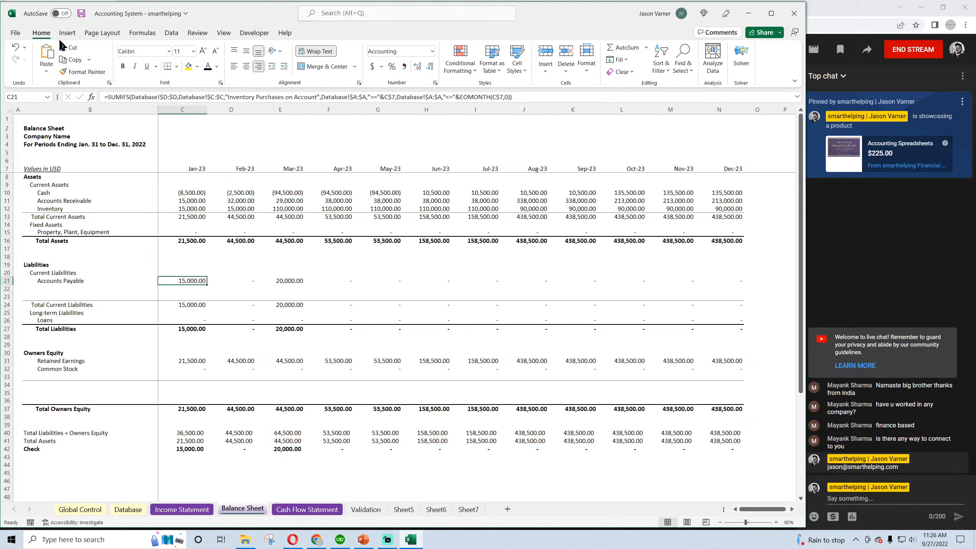
left_click(81, 13)
Copy the entire January Accounts Payable formula from C21 without altering the cell
left_click(191, 208)
left_click(185, 280)
left_click_drag(518, 96, 113, 96)
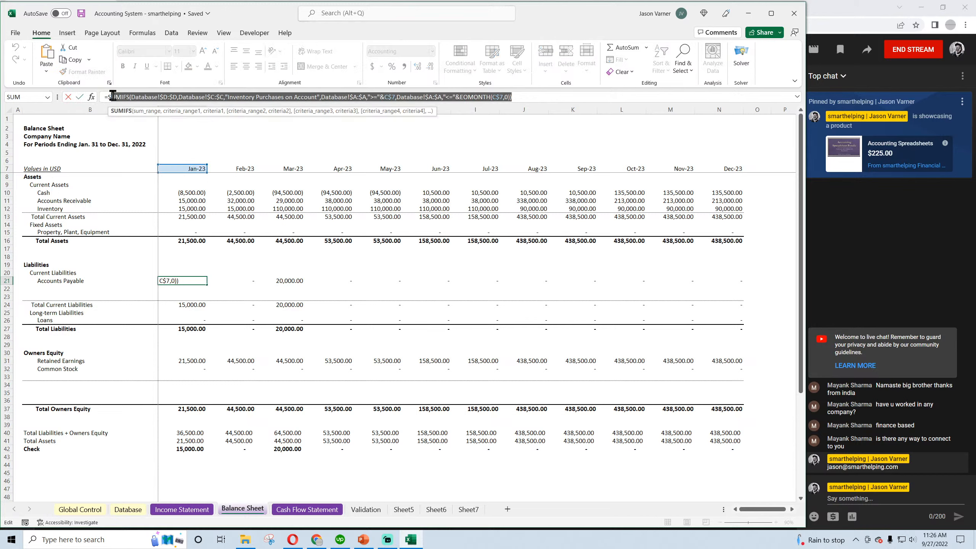
left_click(112, 96)
left_click_drag(527, 96, 104, 97)
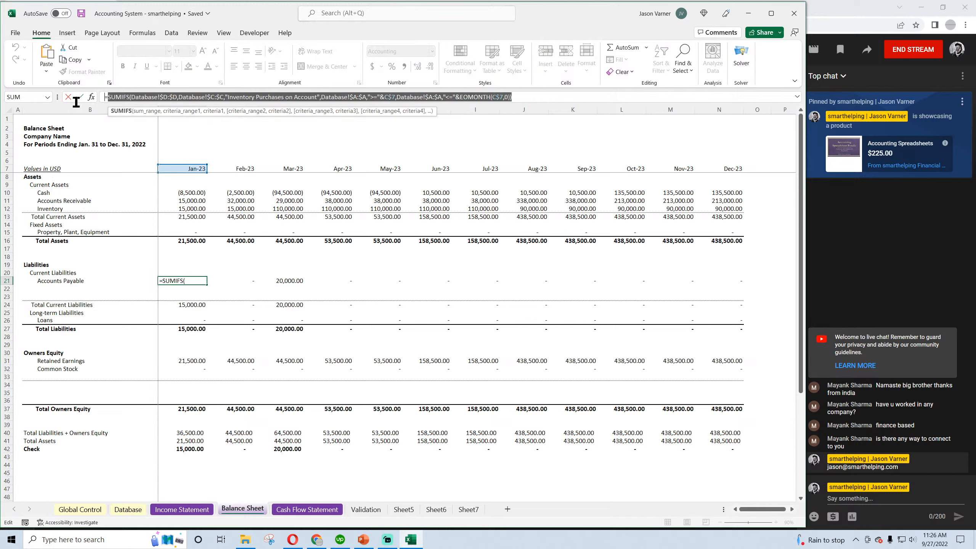
right_click(122, 97)
left_click(156, 116)
key("Return")
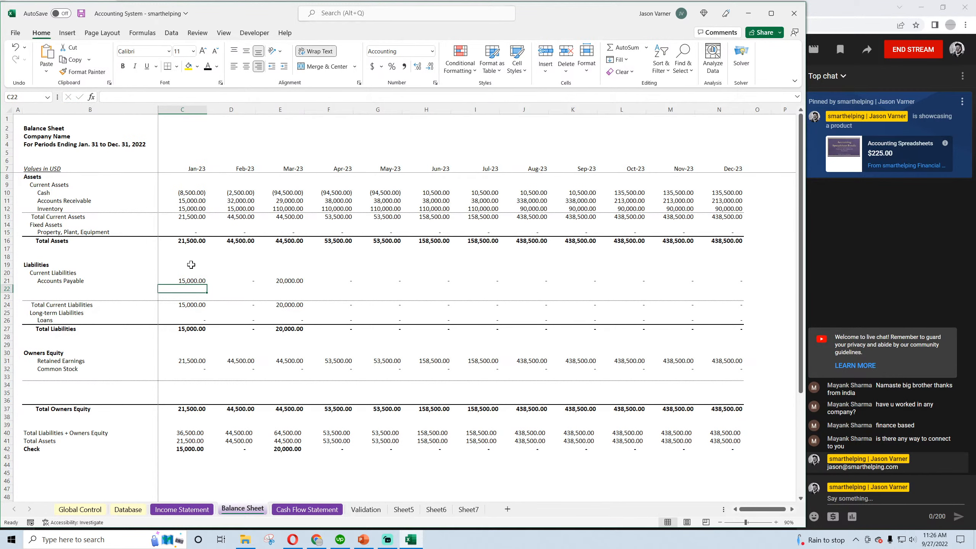
Extend the Accounts Payable formula in C21 by subtracting a matching SUMIFS with the category "Payments for Inventory on Account"
key("Up")
left_click(531, 97)
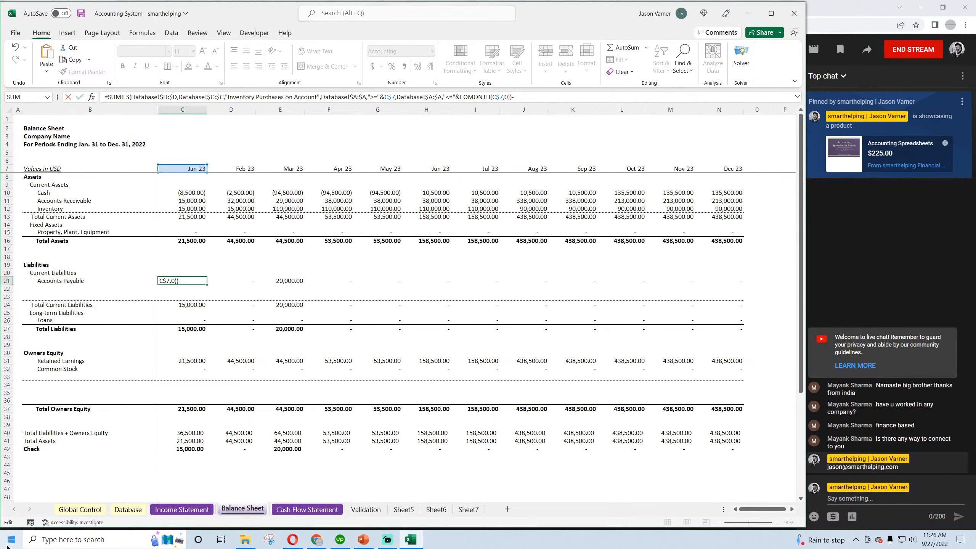
left_click(797, 96)
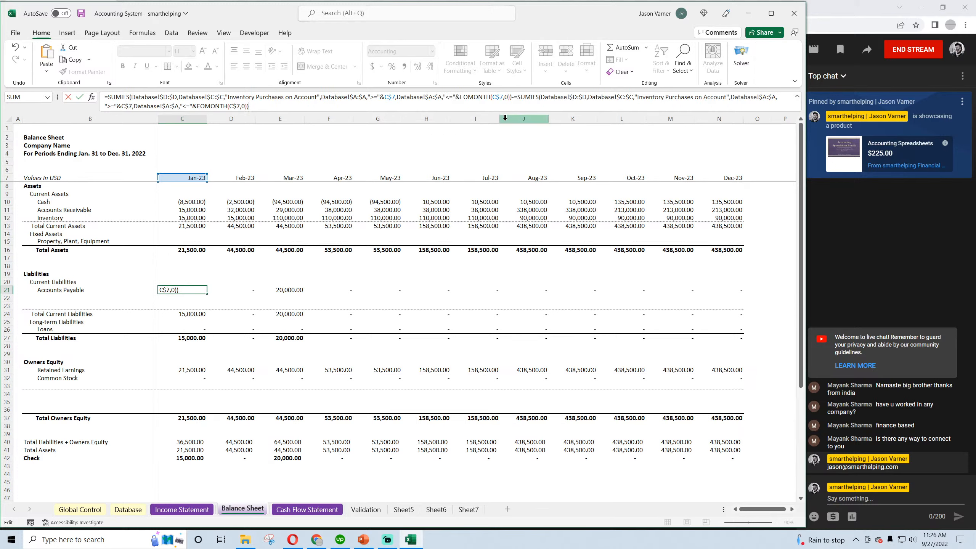
left_click(518, 97)
key("BackSpace")
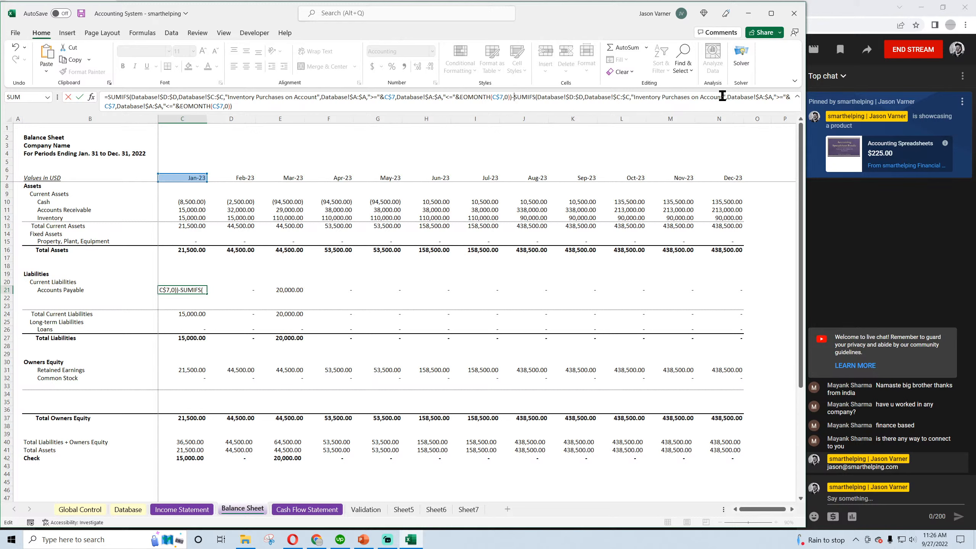
left_click_drag(723, 97, 634, 98)
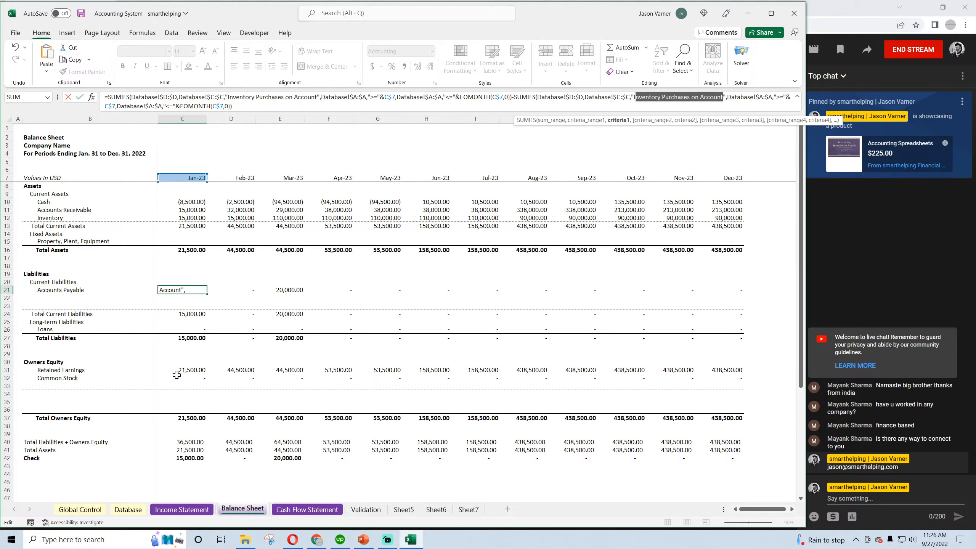
key("BackSpace")
type("Payments for ")
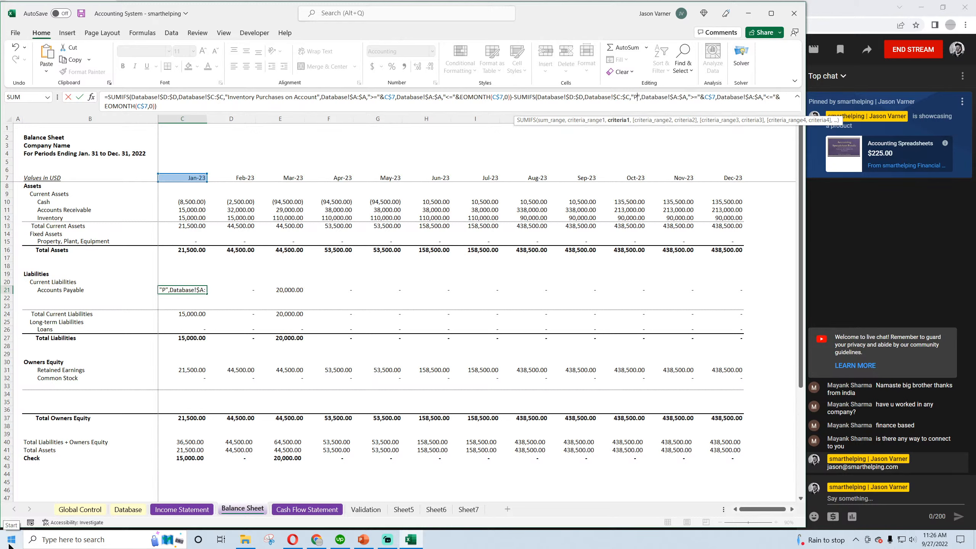
type("Inventory on Acc")
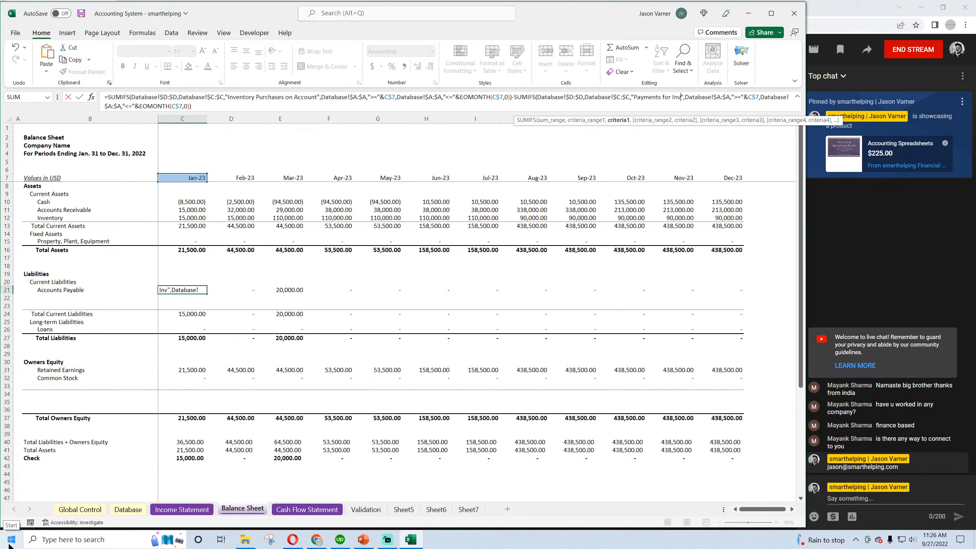
key("Return")
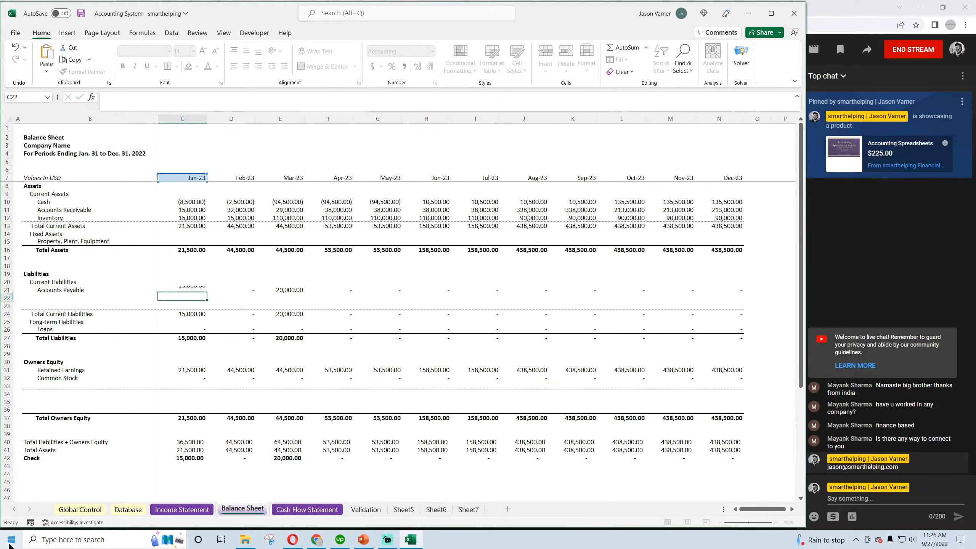
Inspect the category and amount of the Payments for Inventory on Account transaction in row 16 of the Database sheet
left_click(74, 510)
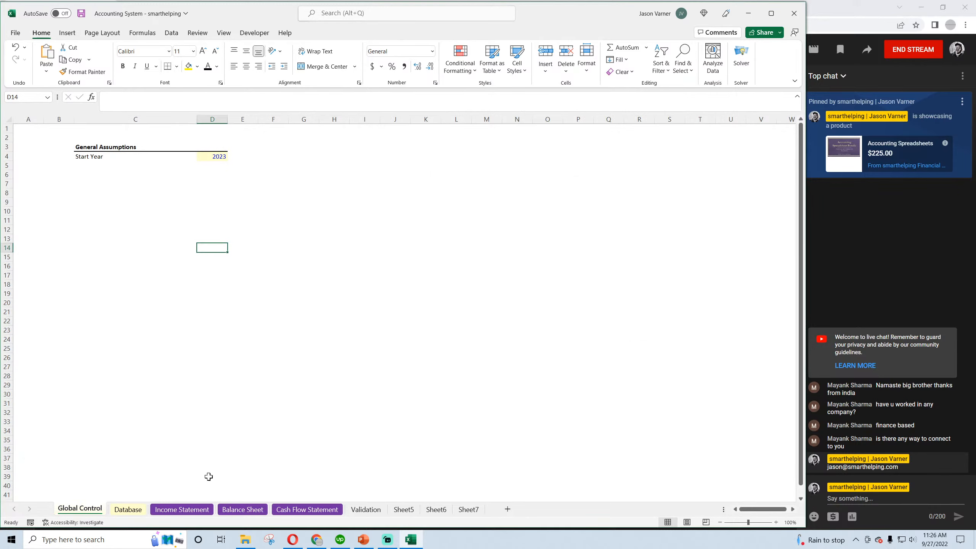
left_click(129, 510)
left_click(282, 266)
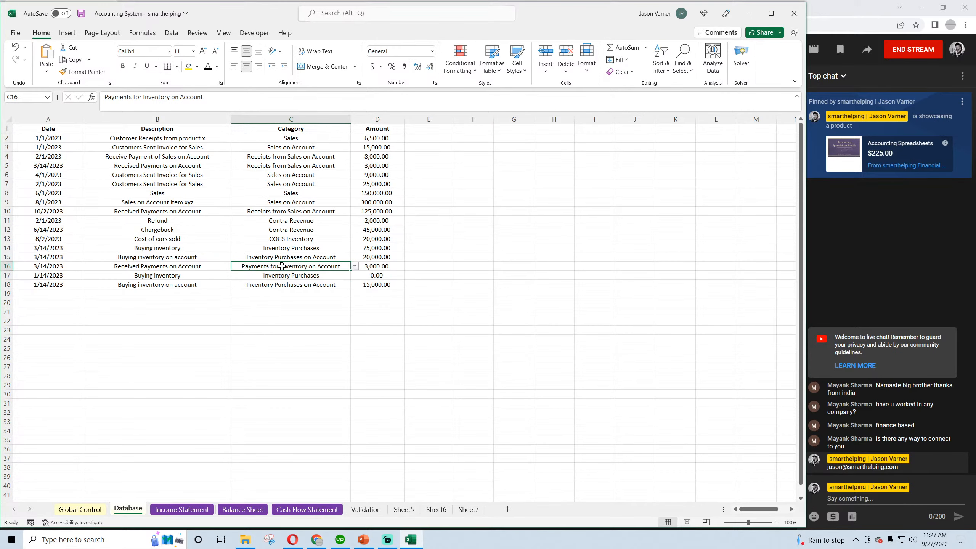
left_click(373, 266)
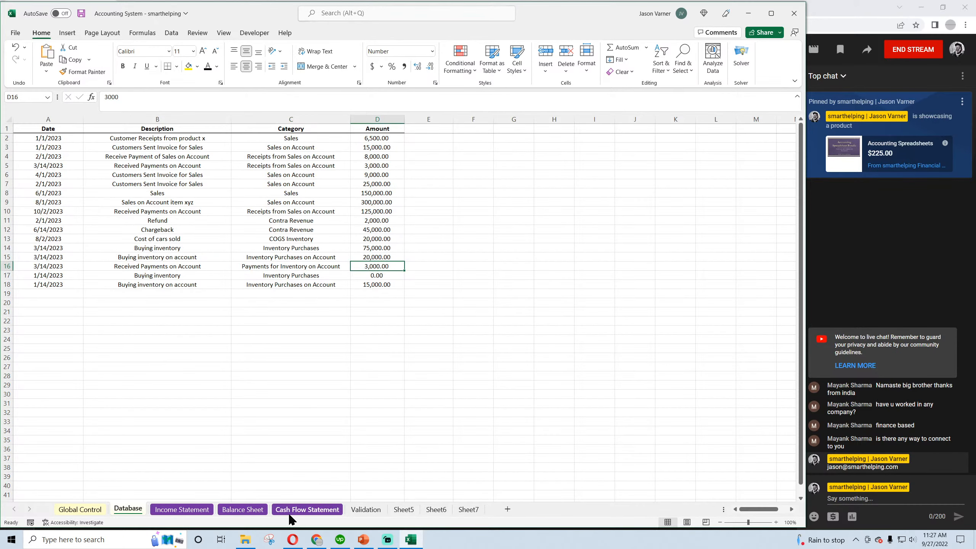
Fill the January Accounts Payable formula from C21 on the Balance Sheet across the remaining months
left_click(241, 510)
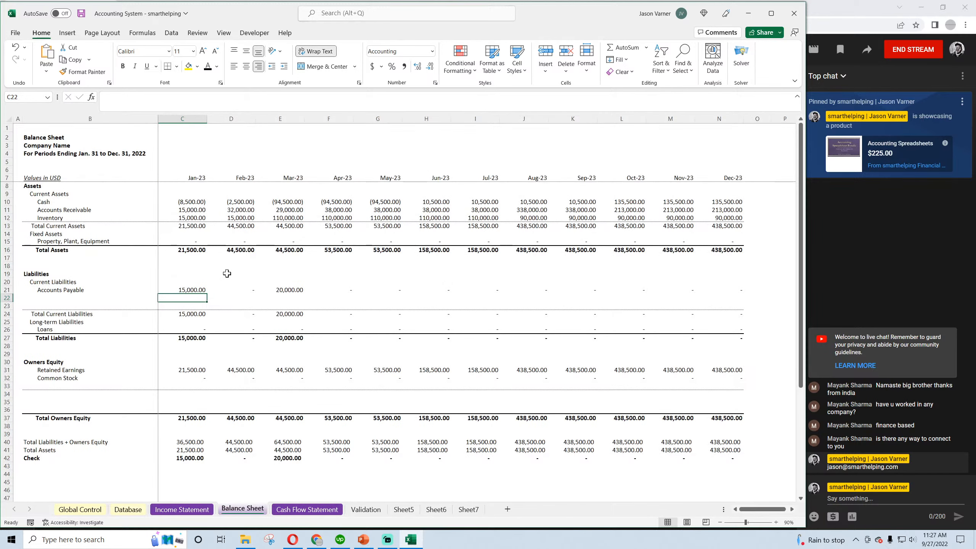
left_click(193, 290)
left_click_drag(207, 294, 755, 296)
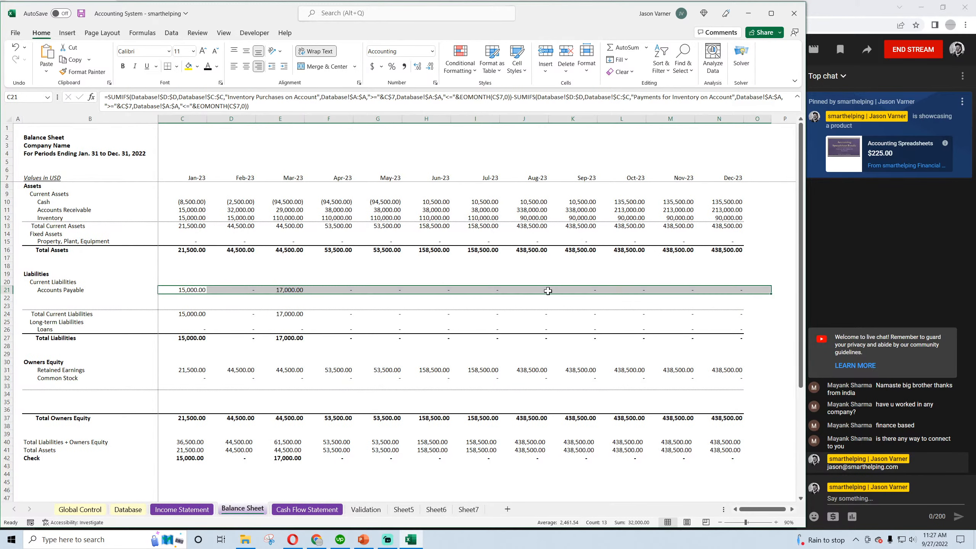
Extend the February Accounts Payable formula in D21 by adding the January balance with +C21
left_click(242, 289)
left_click(273, 106)
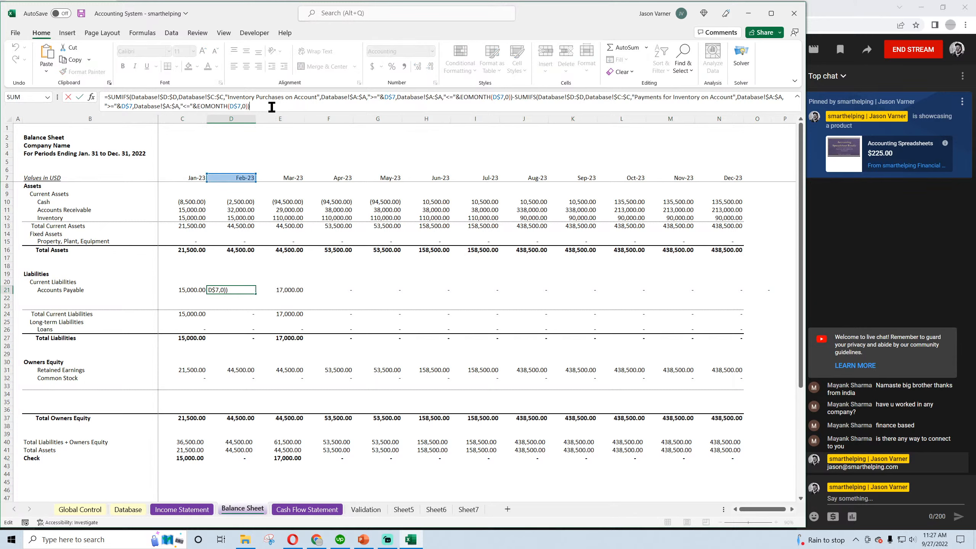
type("+")
left_click(185, 290)
key("Return")
Fill the cumulative Accounts Payable formula from D21 across the months through December, and save the workbook
left_click(239, 290)
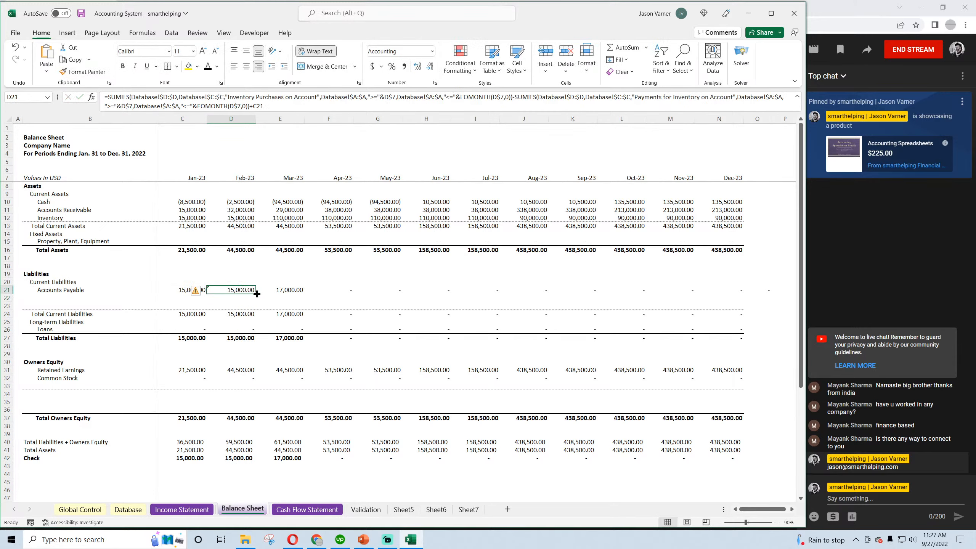
left_click_drag(255, 293, 767, 344)
left_click(765, 271)
left_click(762, 386)
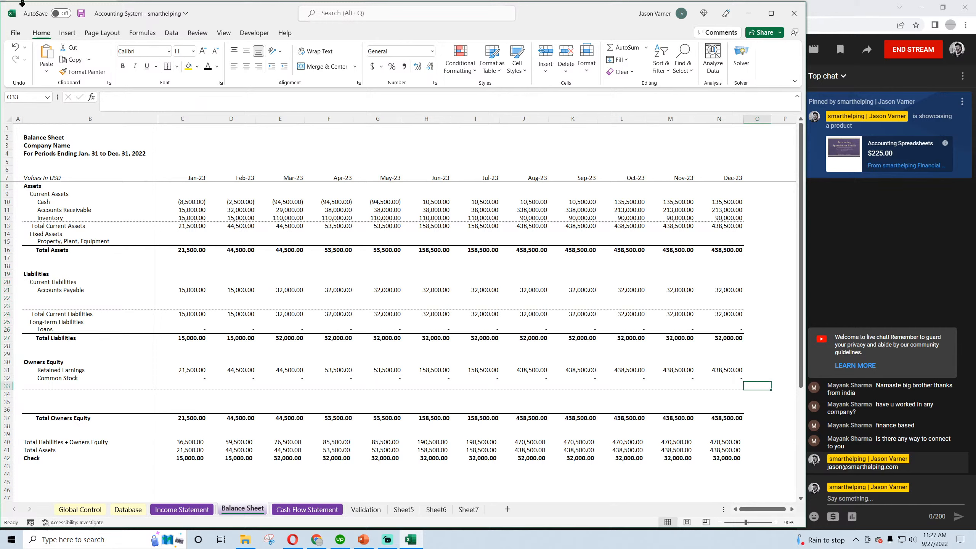
left_click(81, 14)
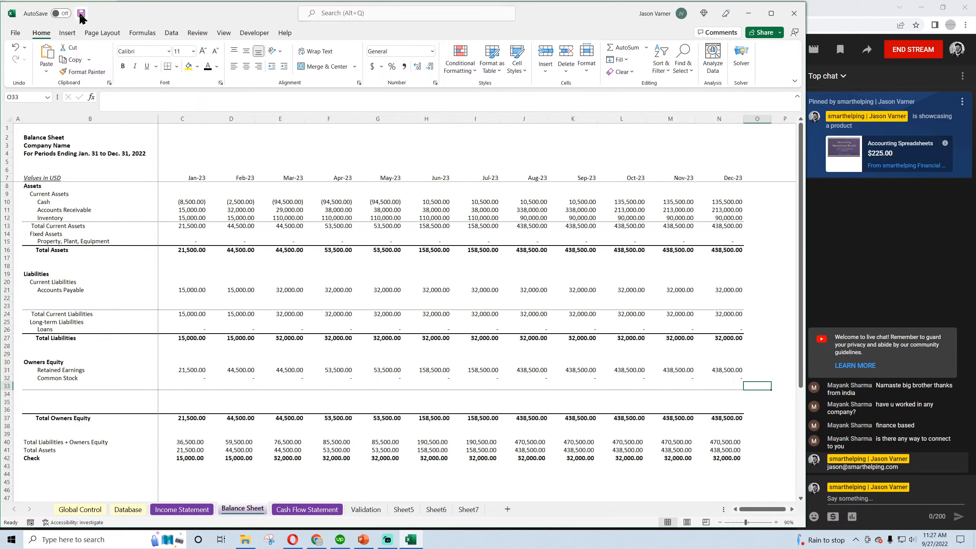
Review the January to March Accounts Payable formulas and the January Inventory formula on the Balance Sheet, saving the workbook
left_click(196, 290)
left_click(230, 289)
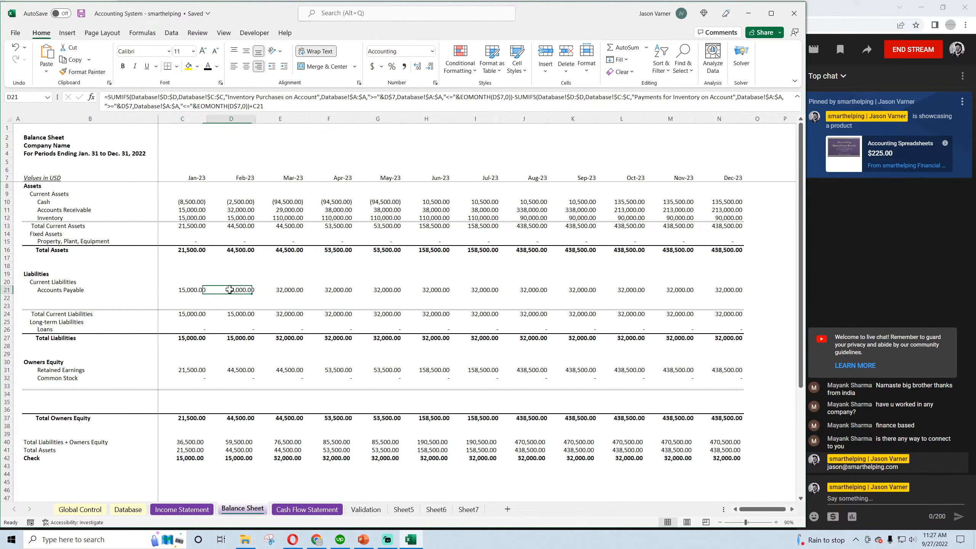
left_click(290, 288)
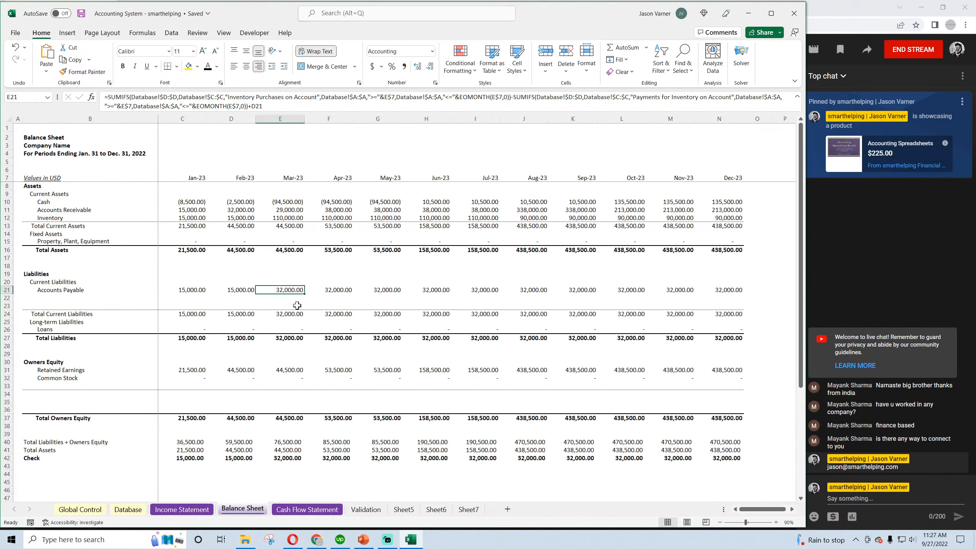
left_click(246, 289)
left_click(285, 292)
left_click(81, 15)
left_click(195, 292)
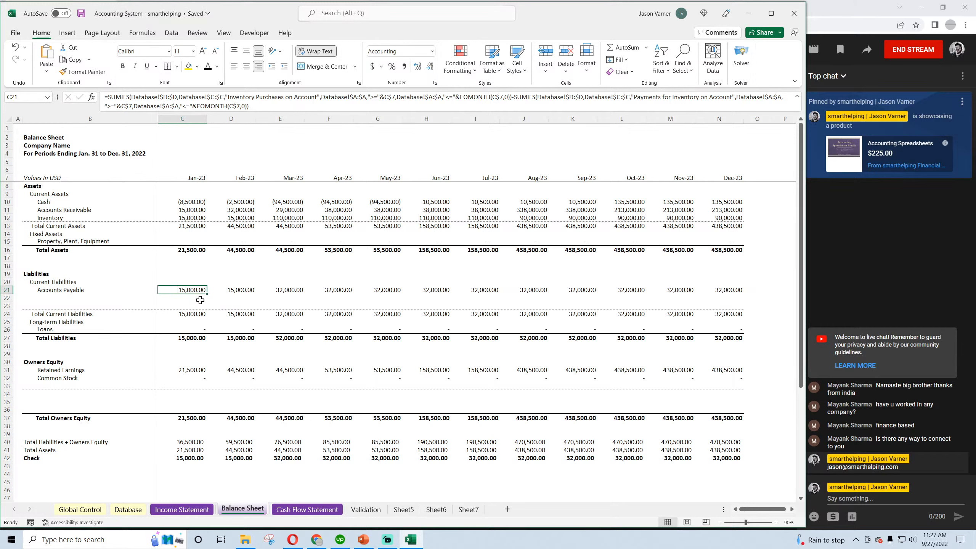
left_click(194, 218)
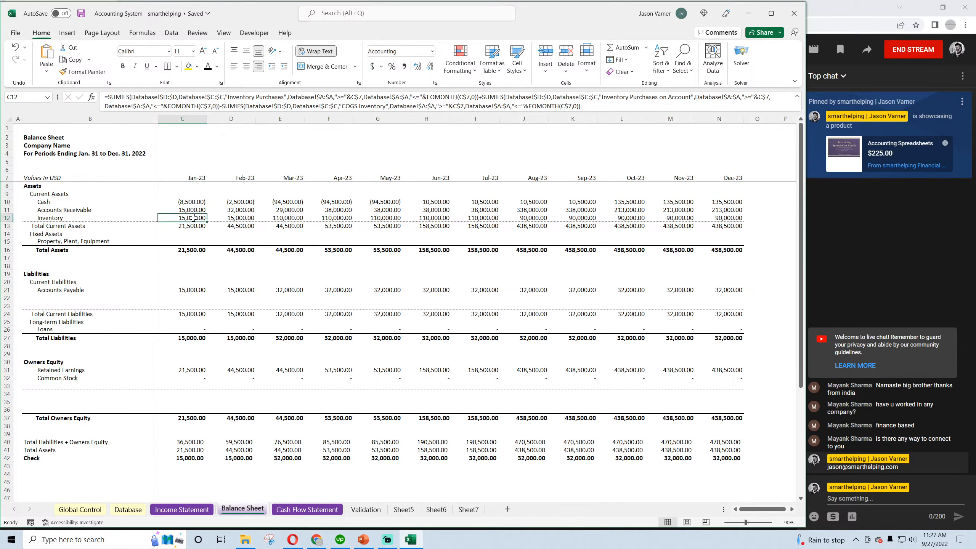
Review the January Reduce Payments of Inventory formula and the Operating Activities labels on the Cash Flow Statement, and save the workbook
left_click(306, 510)
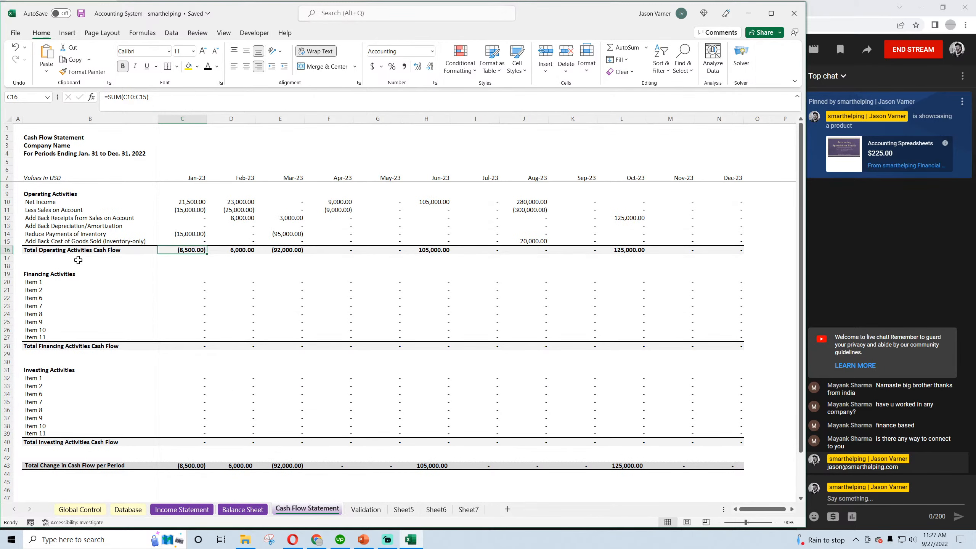
left_click(191, 233)
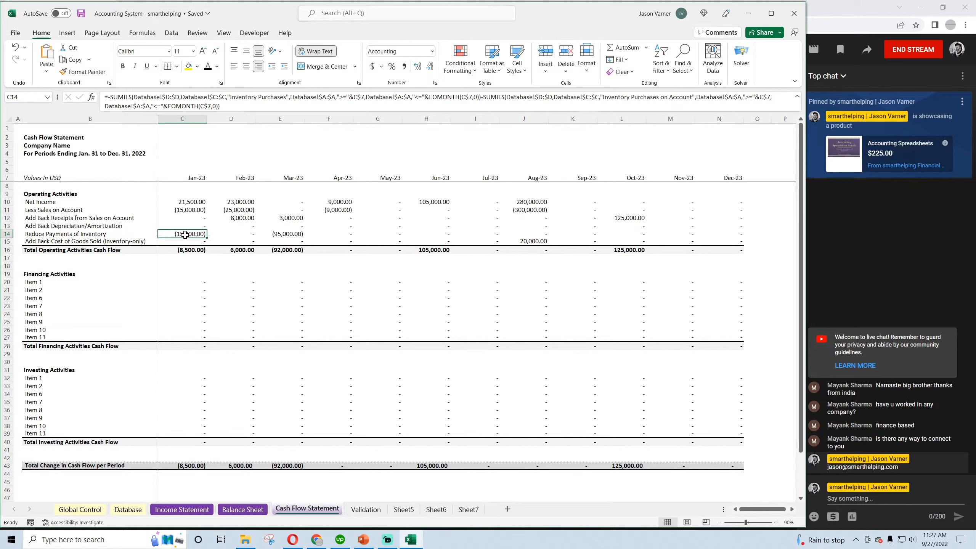
left_click(76, 241)
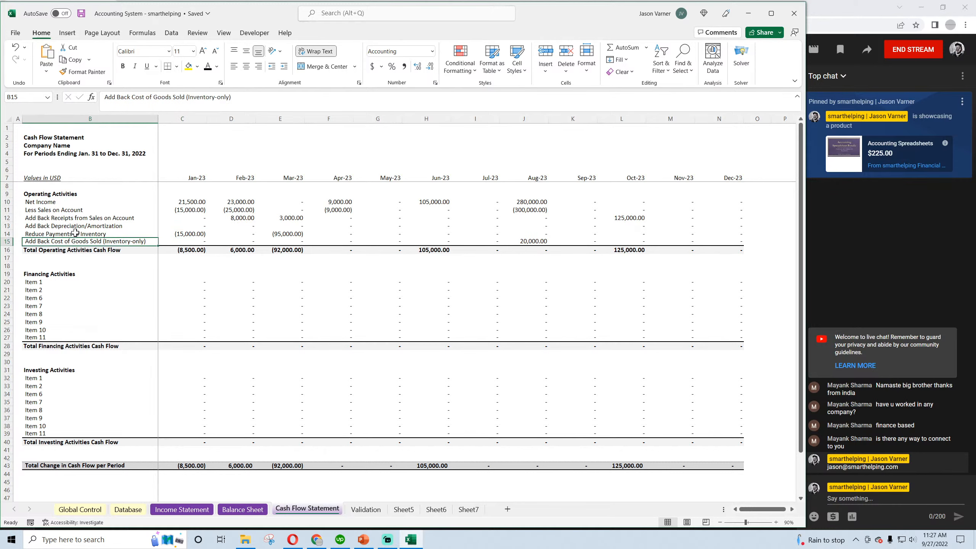
left_click(76, 219)
left_click(75, 210)
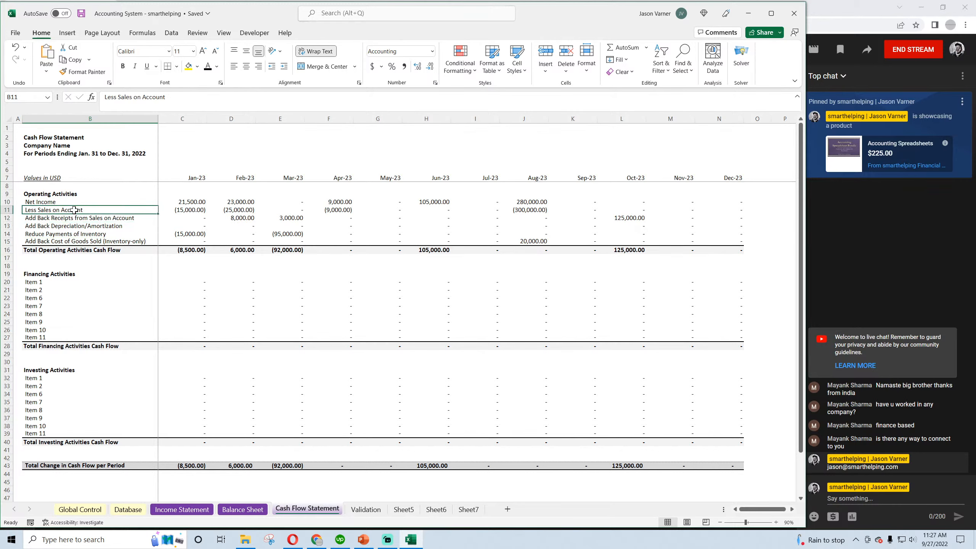
left_click(71, 202)
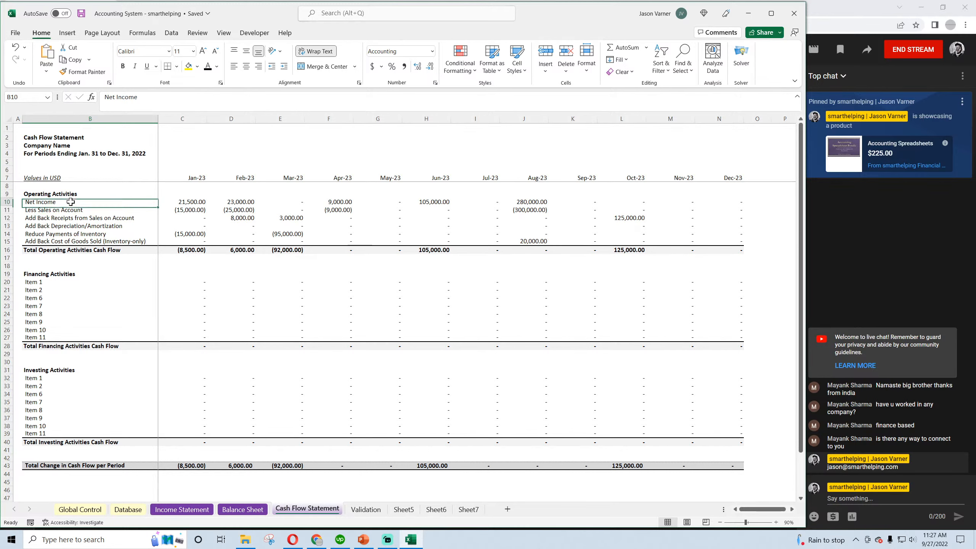
left_click(81, 13)
Compare the January Accounts Payable and Cash formulas on the Balance Sheet, tracing Cash to the Cash Flow Statement, and save the workbook
left_click(242, 509)
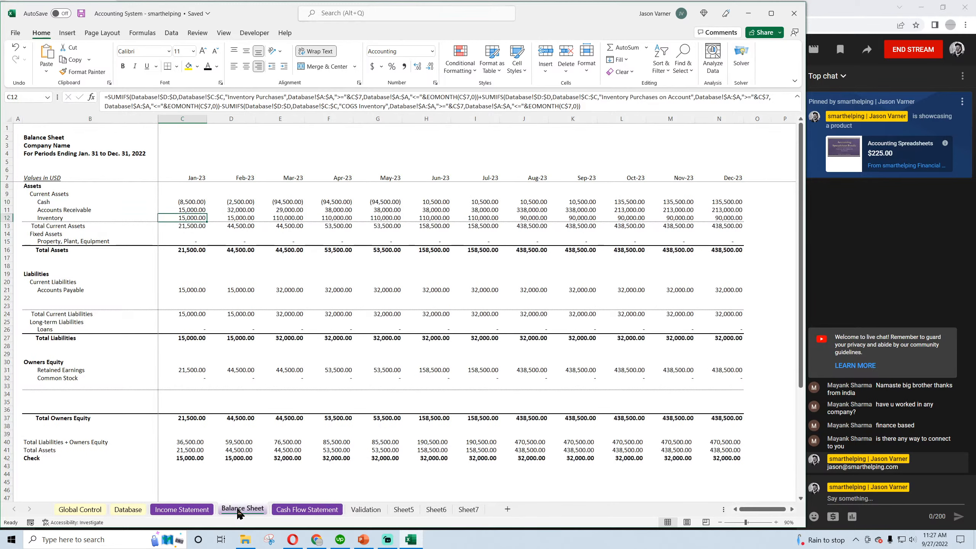
left_click(81, 14)
left_click(194, 291)
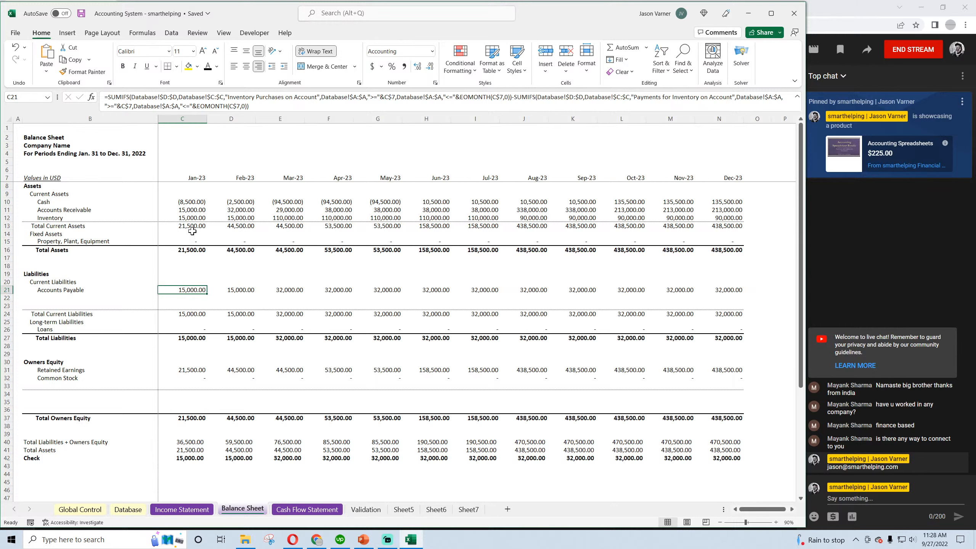
left_click(191, 199)
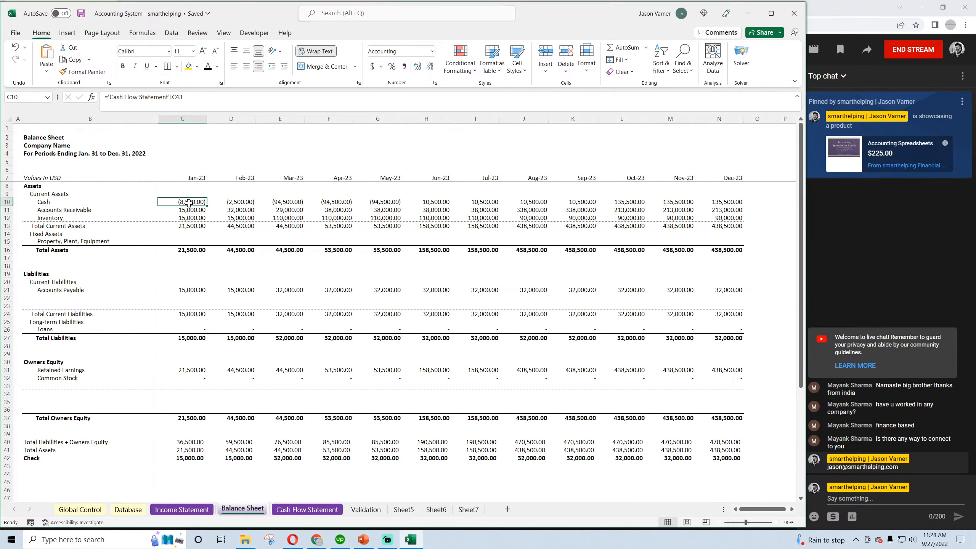
key("ctrl+Page_Down")
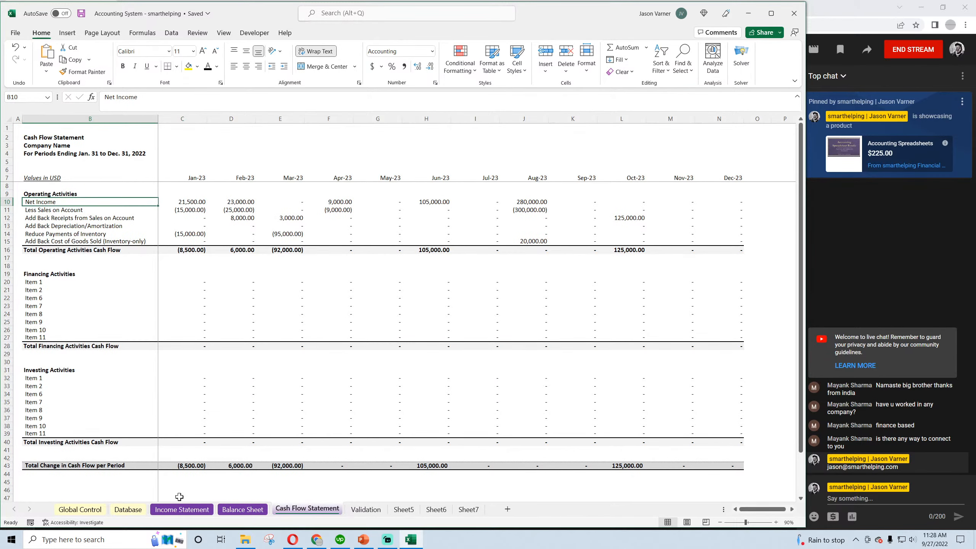
Clear the contents of all transactions in A2:D18 of the Database sheet, keeping the header row
left_click(138, 510)
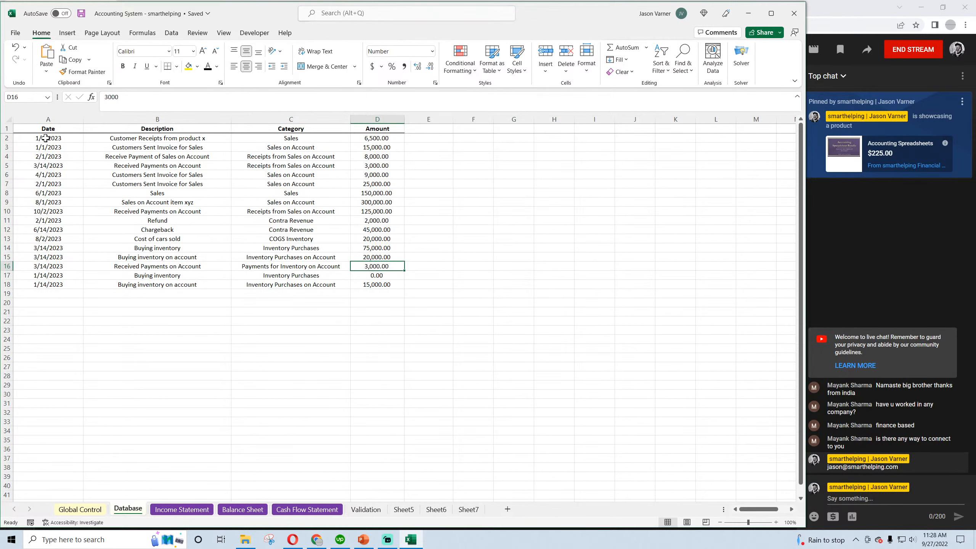
left_click_drag(45, 137, 375, 284)
right_click(276, 197)
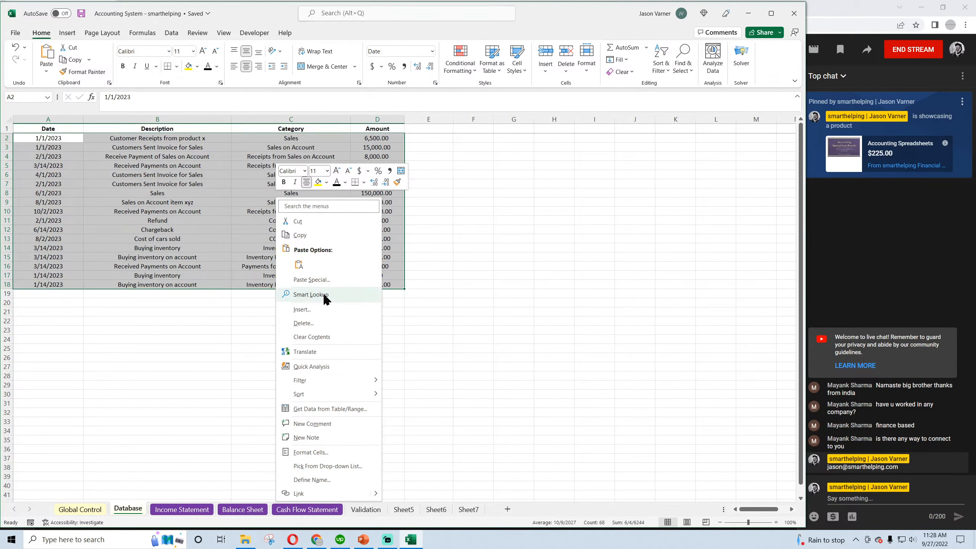
left_click(311, 337)
left_click(239, 366)
Enter a transaction in row 2 of the Database dated 1/1/2023 with the description "buy inventory on account"
left_click(46, 137)
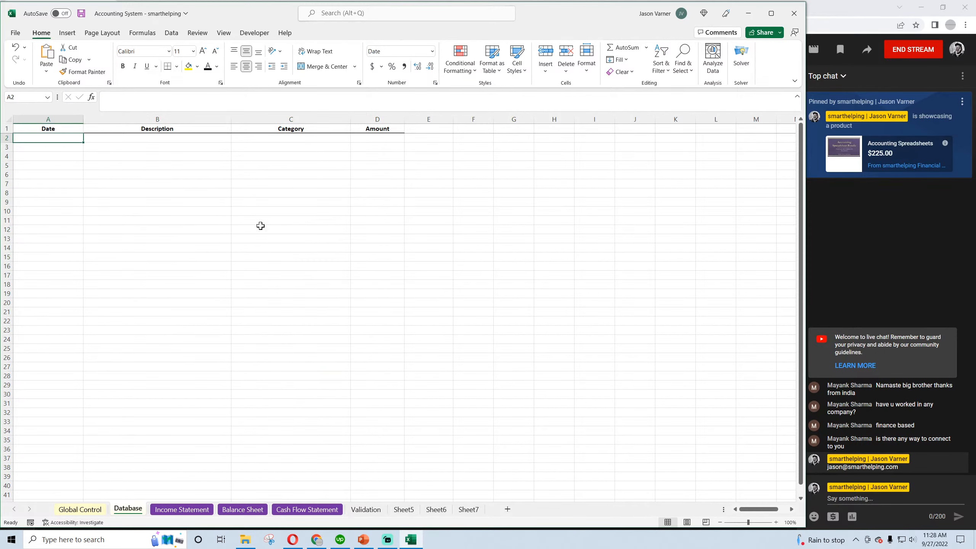
type("1")
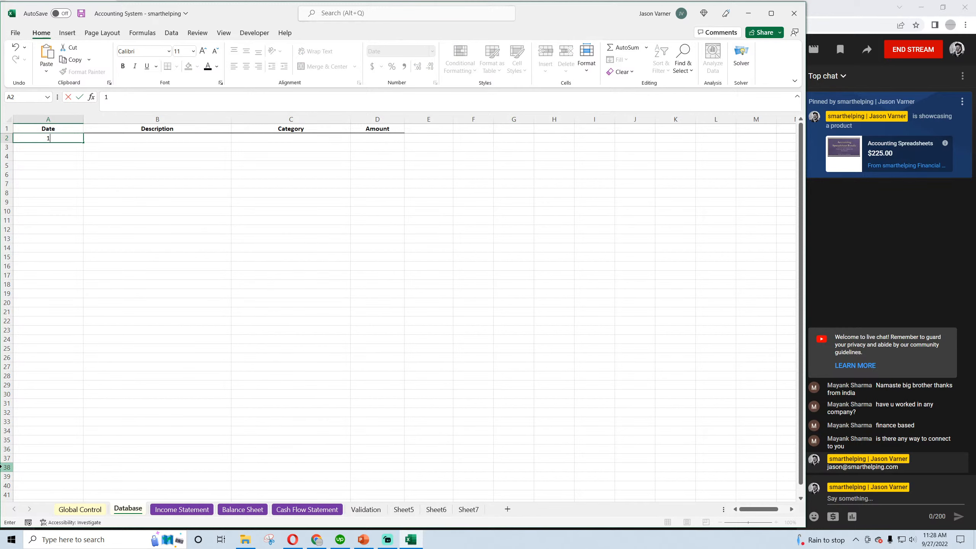
type("/1/2023")
key("Tab")
type("p")
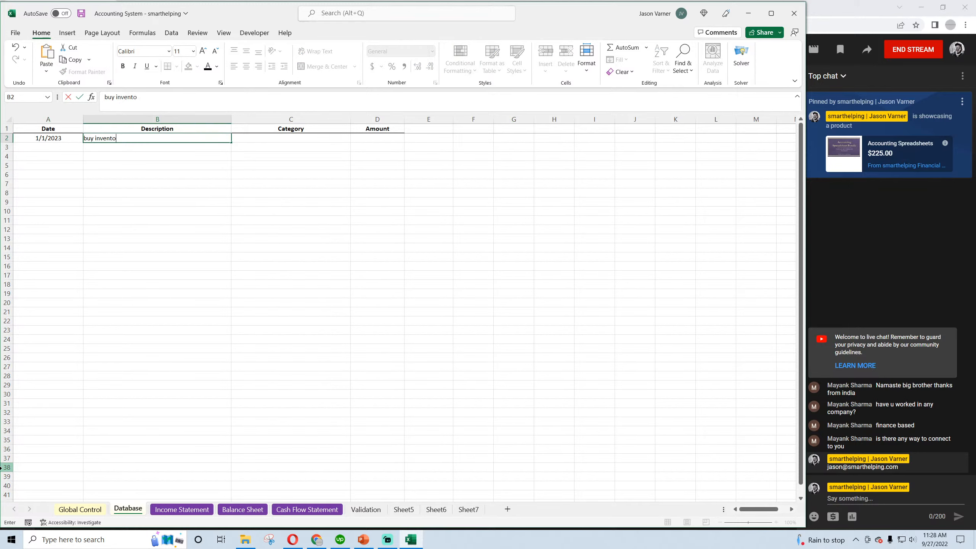
type("uy inventory on account")
key("Return")
key("Return")
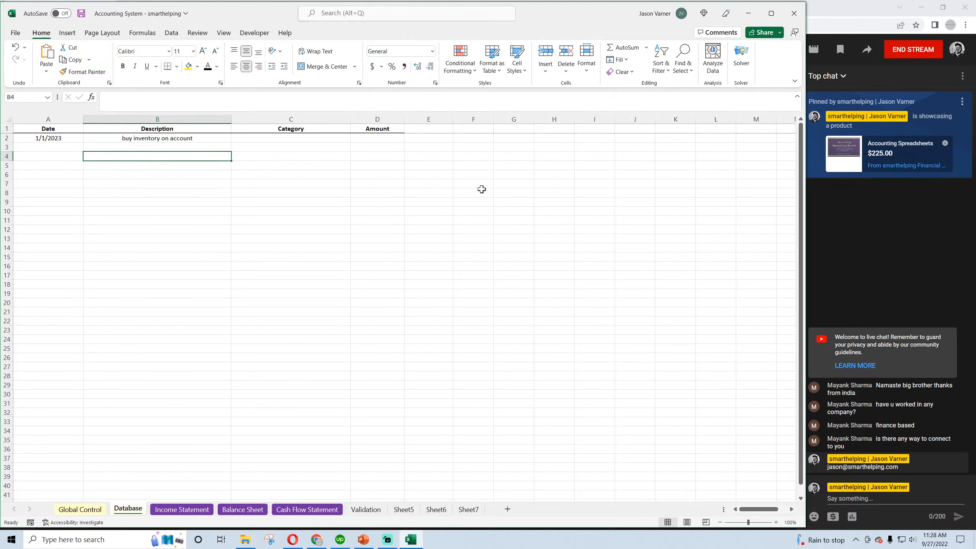
Set the row 2 transaction's category to Inventory Purchases on Account and its amount to 20,000
left_click(333, 138)
left_click(354, 137)
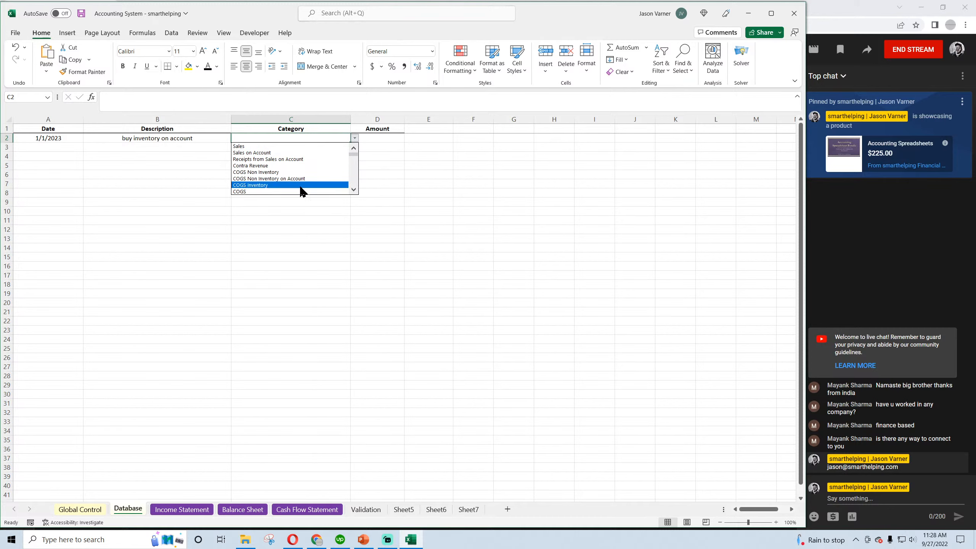
left_click(354, 189)
left_click(353, 190)
left_click(353, 190)
left_click(354, 190)
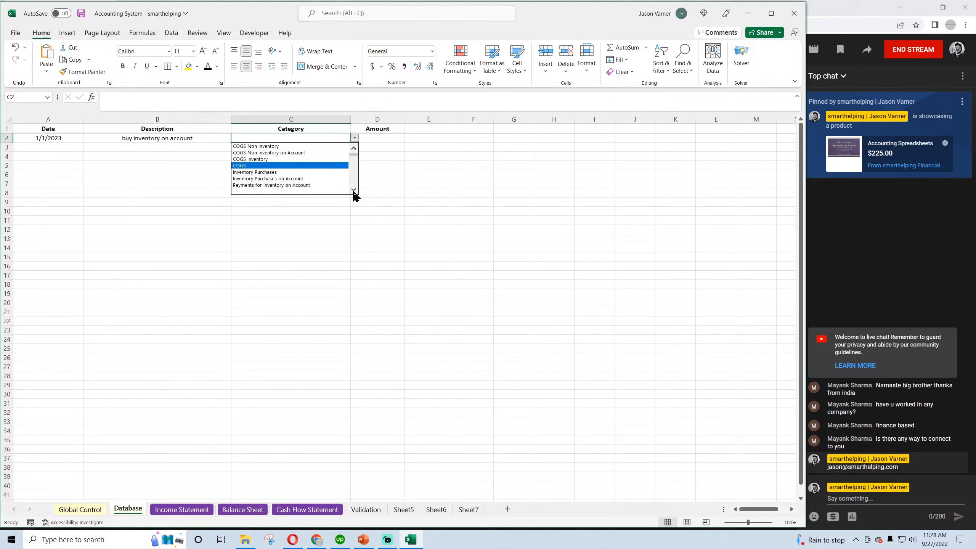
left_click(302, 179)
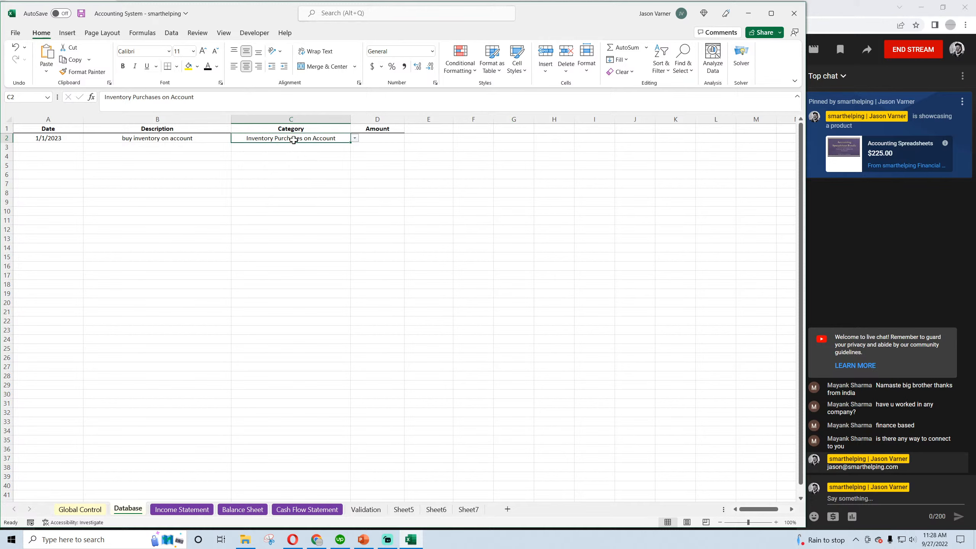
left_click(375, 142)
type("20")
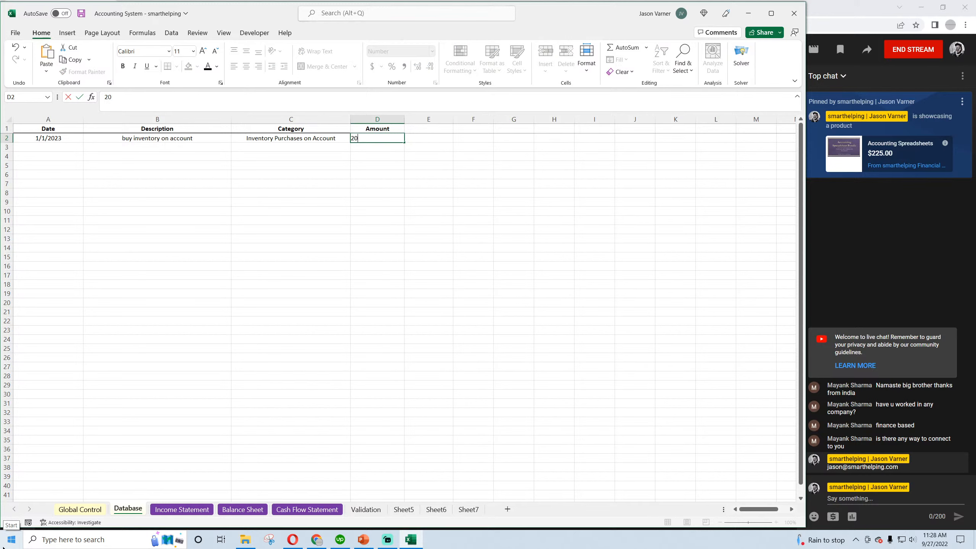
type(",000")
key("Return")
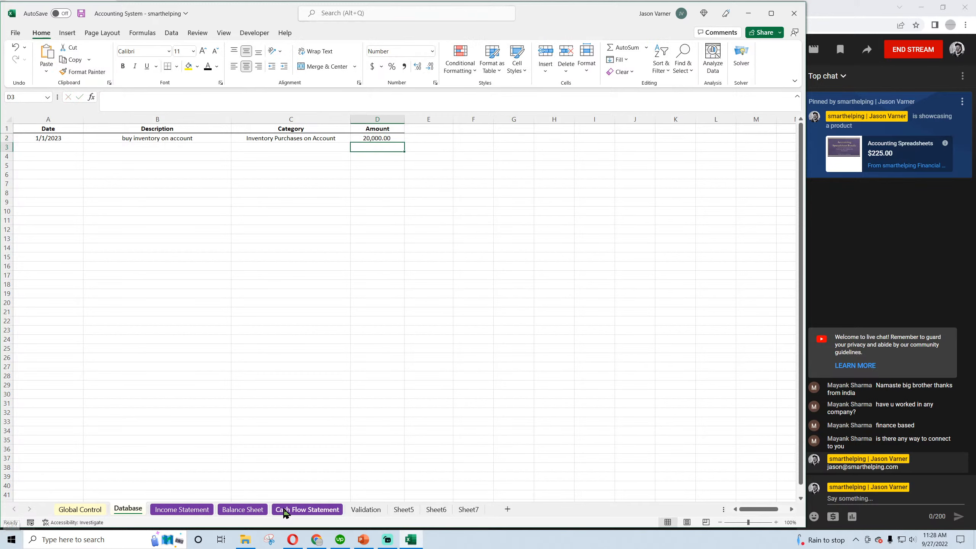
Enter a transaction in row 3 of the Database dated 2/3/2023 with the description "pay inv. On account"
left_click(52, 146)
type("2/3/2023")
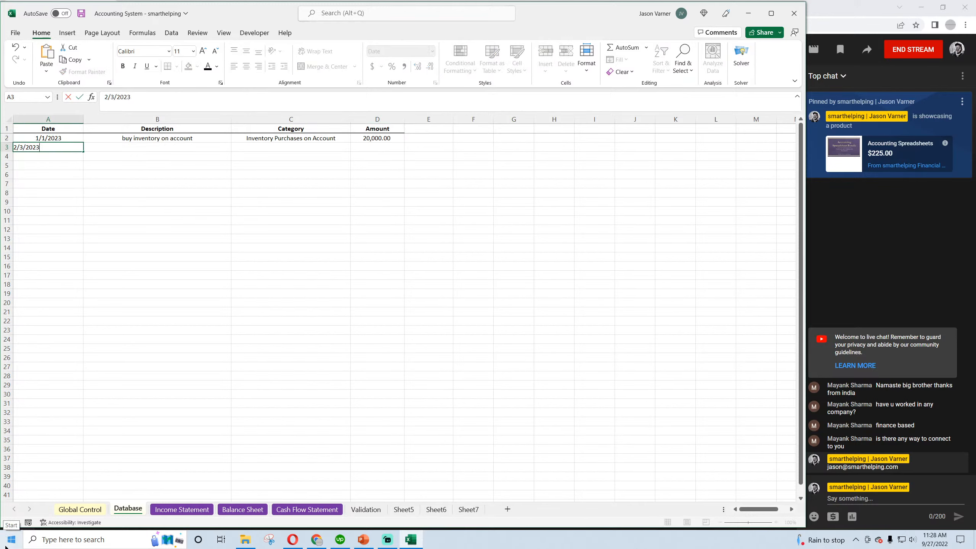
key("Tab")
type("p")
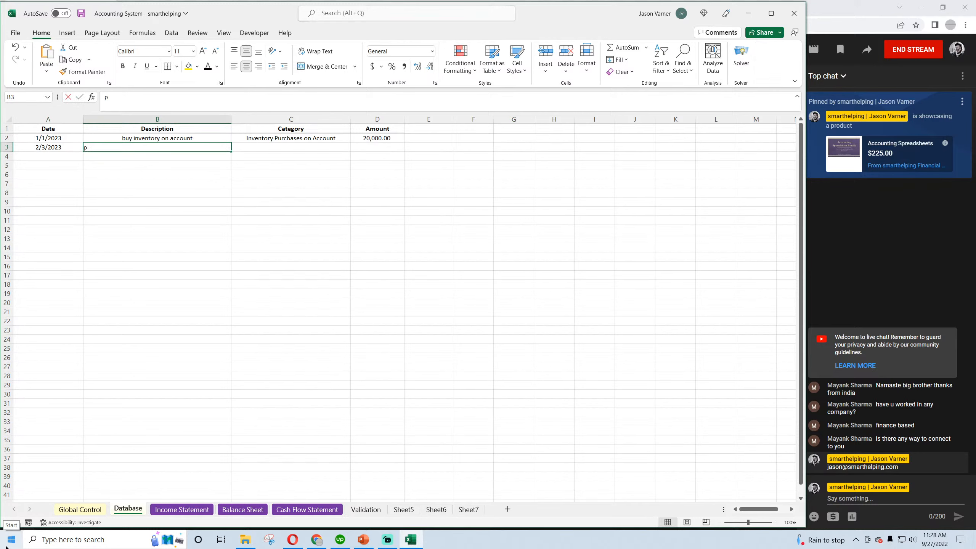
type("ay inv. On a")
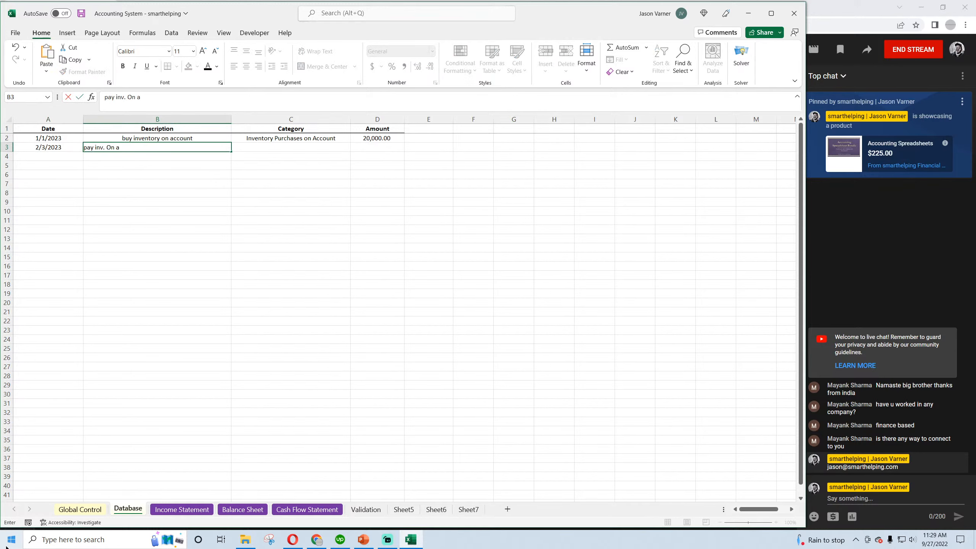
type("ccount")
key("Return")
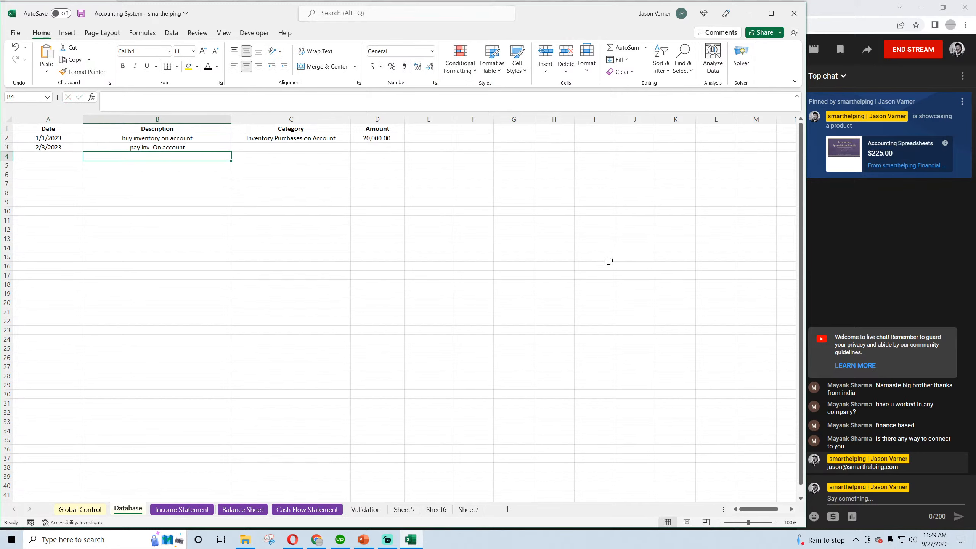
Set the row 3 transaction's category to Payments for Inventory on Account and its amount to 15,000, and save the workbook
left_click(331, 149)
left_click(355, 147)
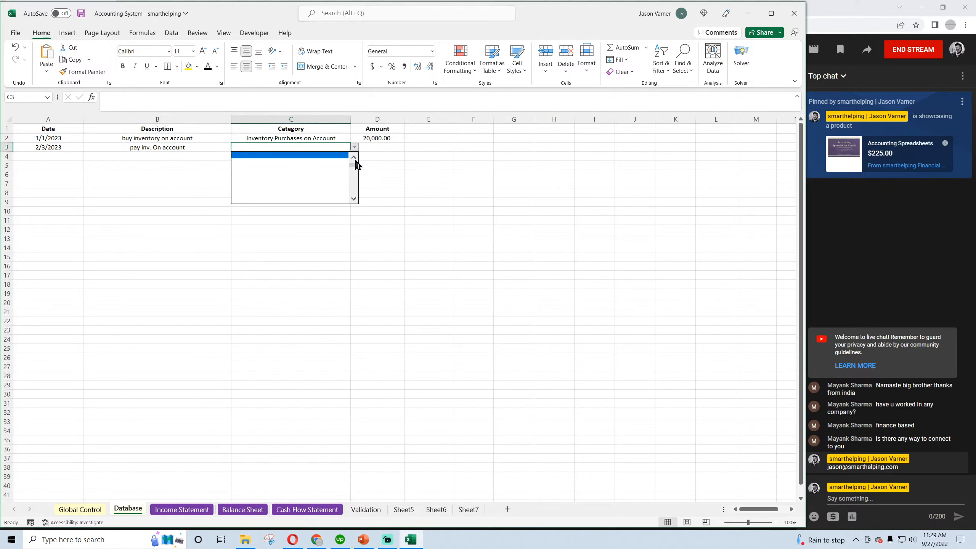
left_click(322, 171)
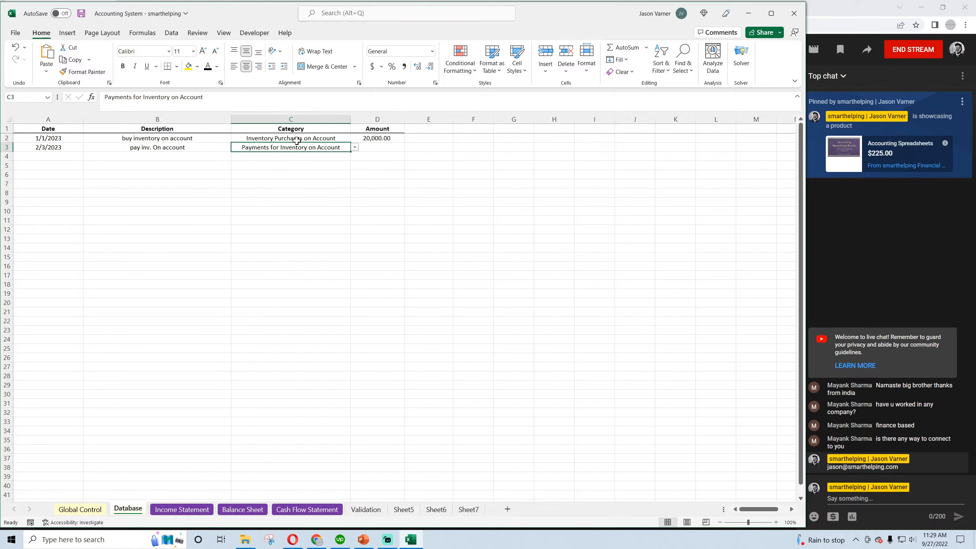
left_click(369, 146)
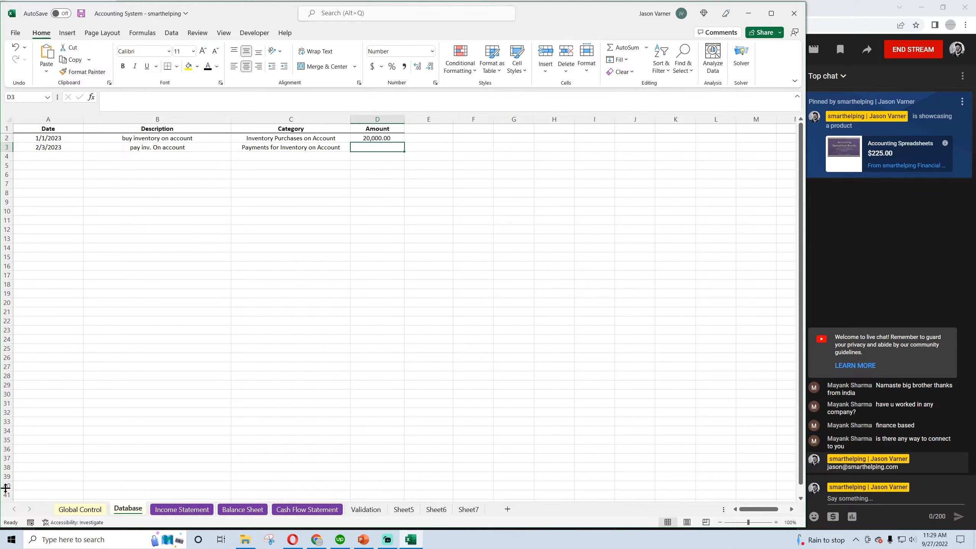
type("1500")
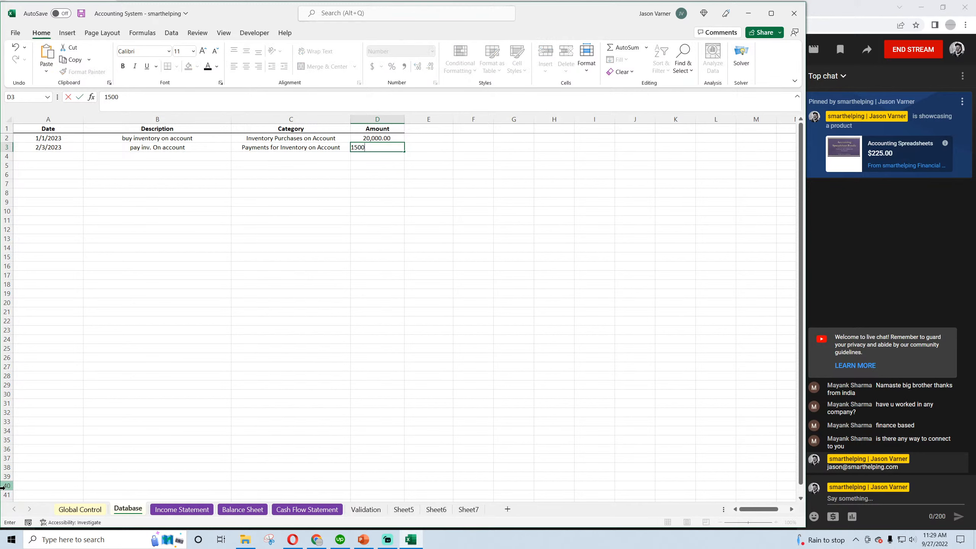
key("Return")
key("ctrl+s")
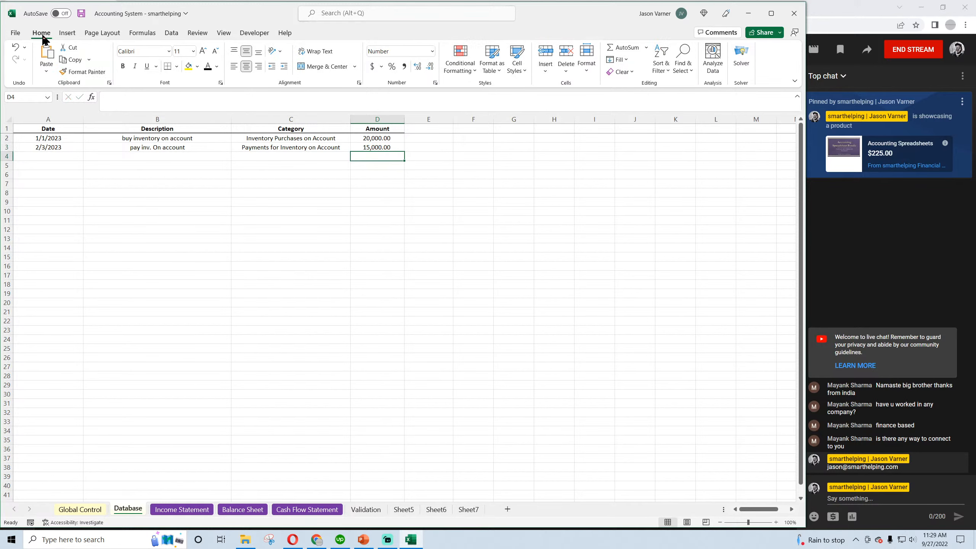
Examine the Income Statement and Balance Sheet against the two inventory transactions in the Database
left_click(182, 509)
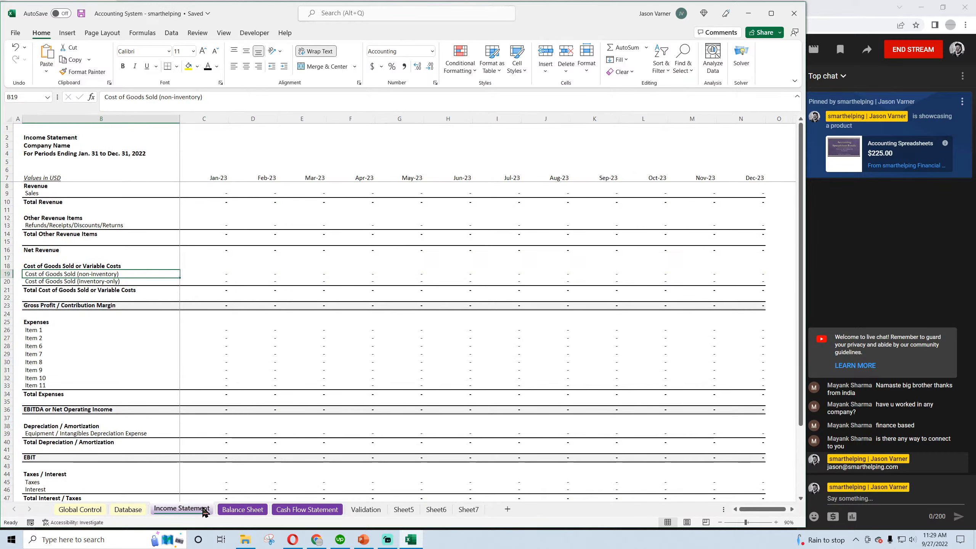
scroll(178, 424, "down", 8)
scroll(178, 424, "up", 8)
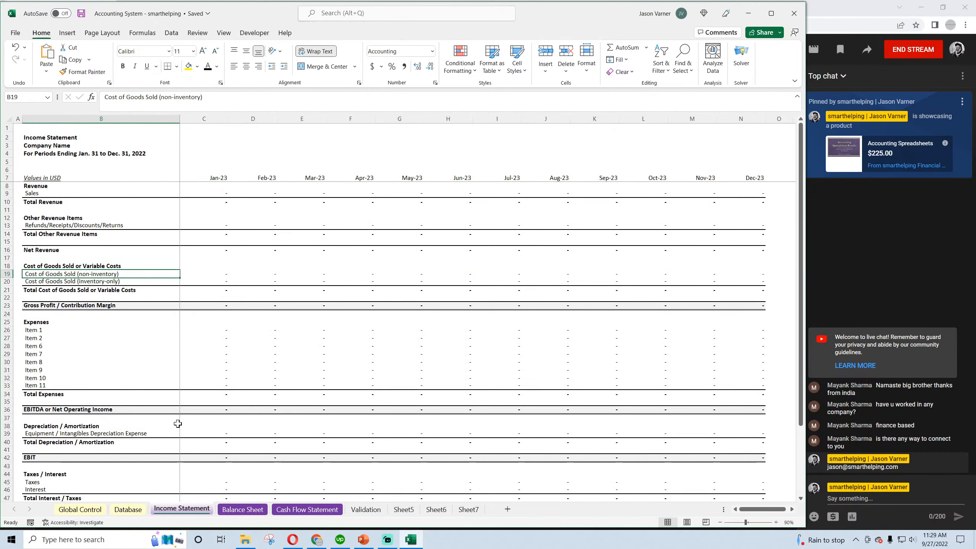
left_click(127, 509)
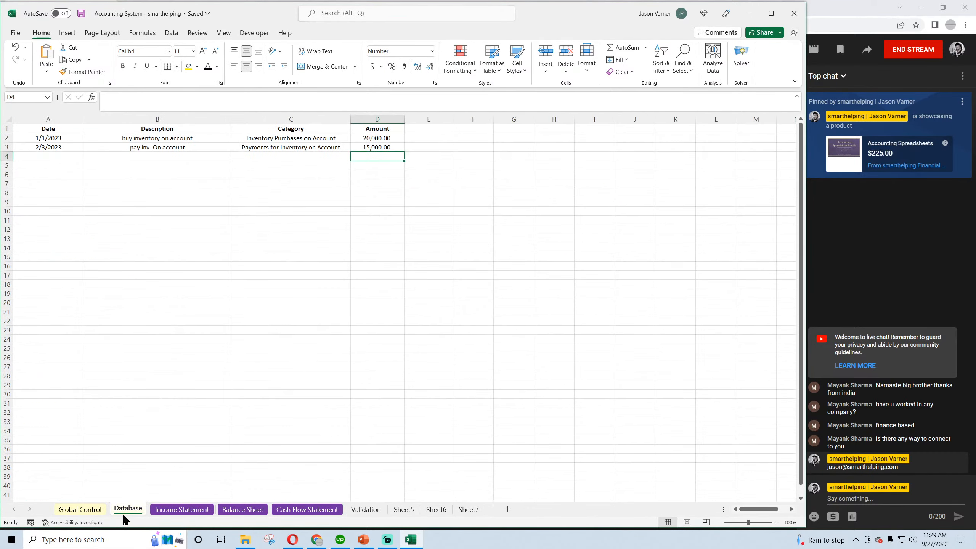
left_click(184, 510)
left_click(242, 509)
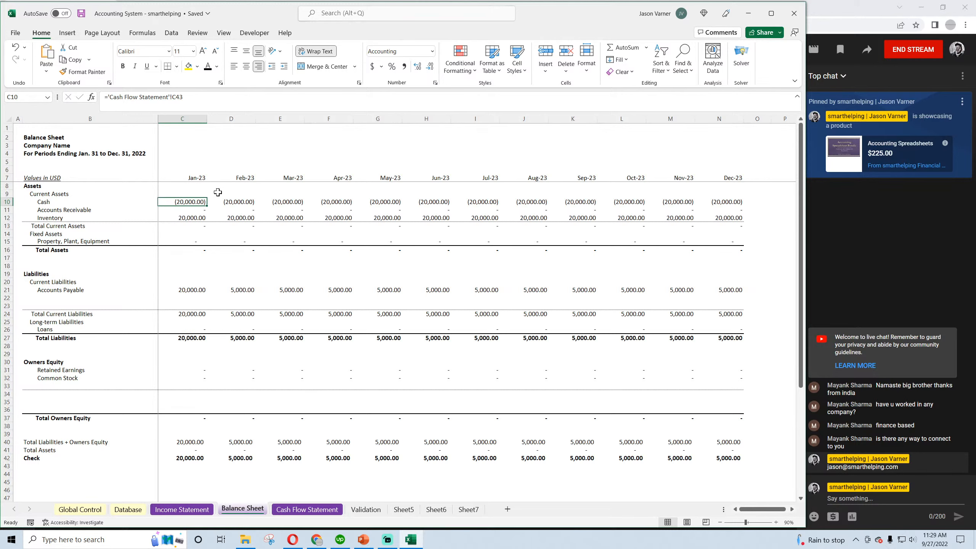
left_click(181, 510)
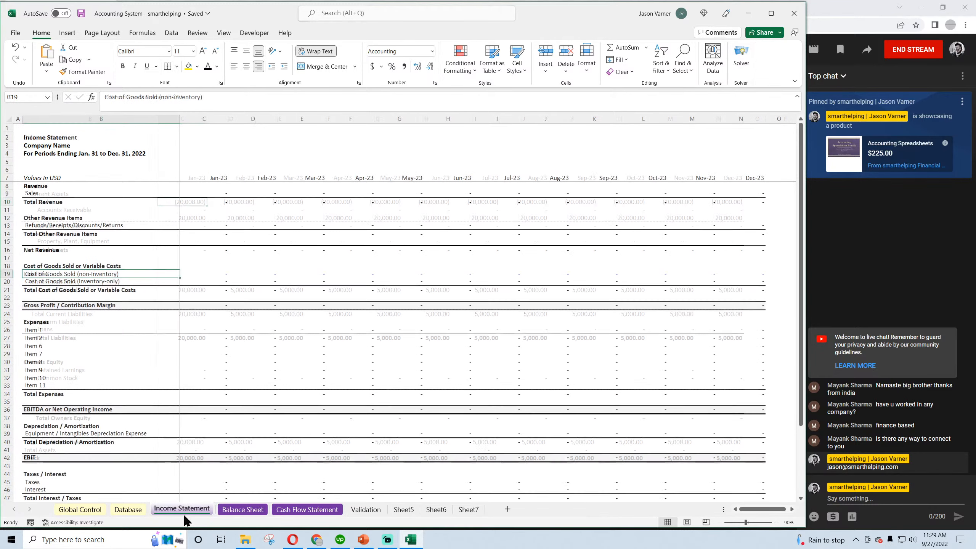
left_click(128, 510)
left_click(371, 137)
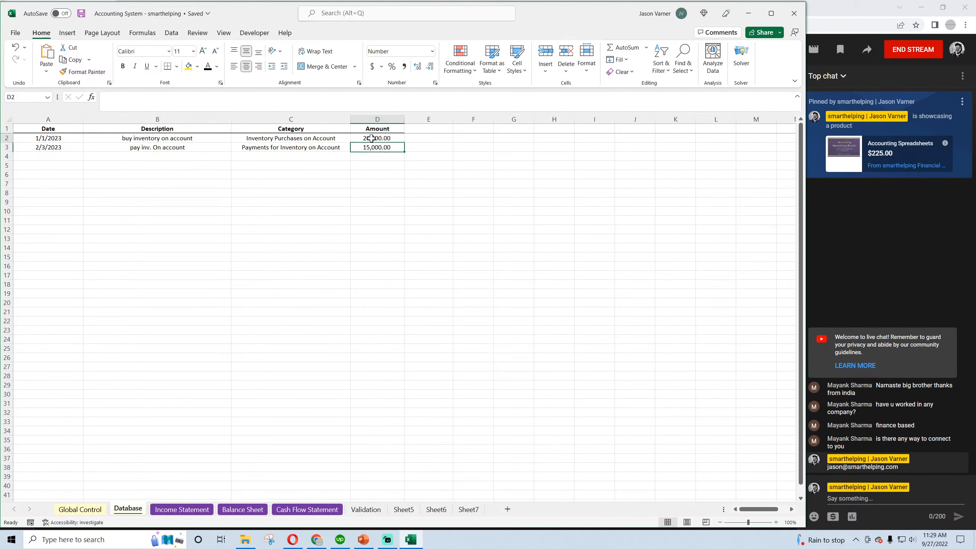
left_click(295, 139)
left_click(370, 137)
Try removing the Inventory Purchases on Account SUMIFS from Reduce Payments of Inventory on the Cash Flow Statement, filling the formula from January through December and saving
left_click(306, 509)
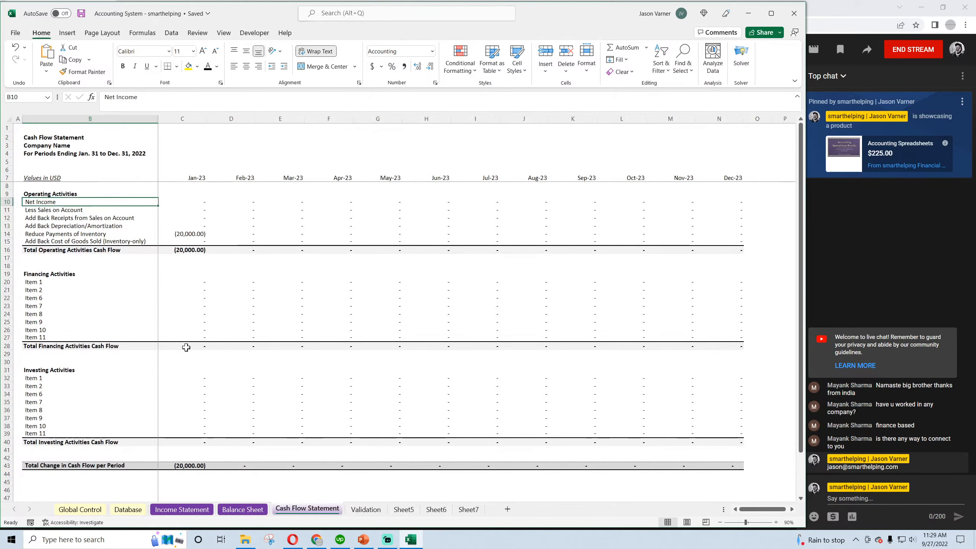
left_click(60, 233)
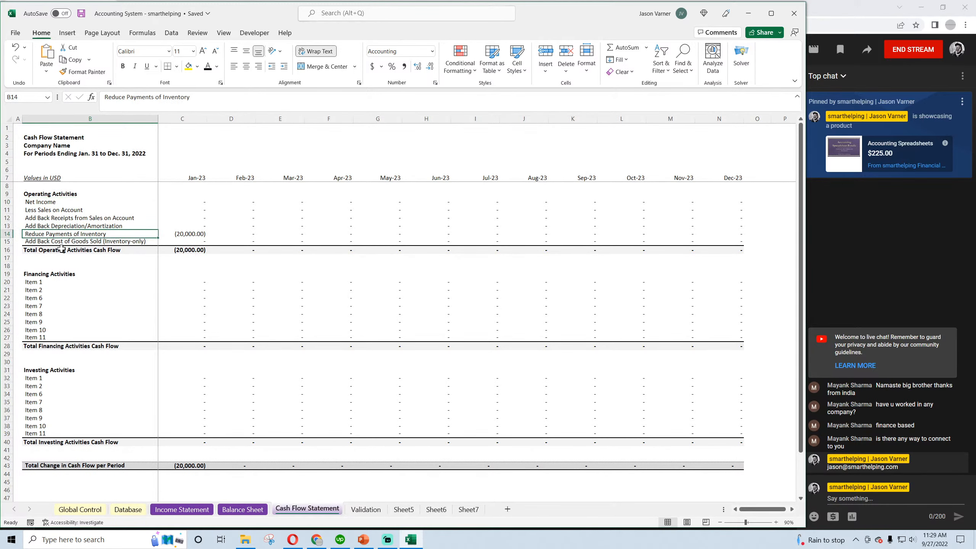
left_click(185, 234)
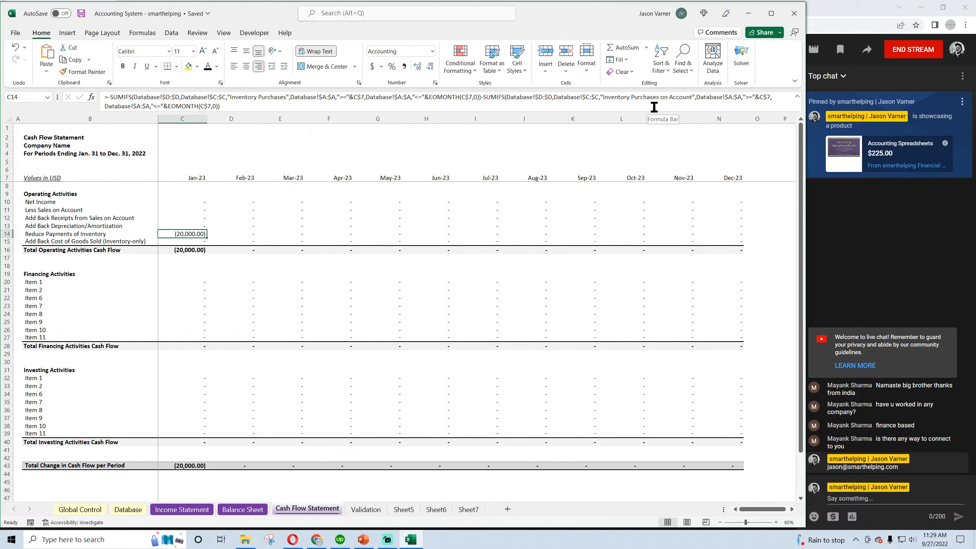
left_click_drag(516, 103, 486, 98)
key("BackSpace")
key("BackSpace")
key("BackSpace")
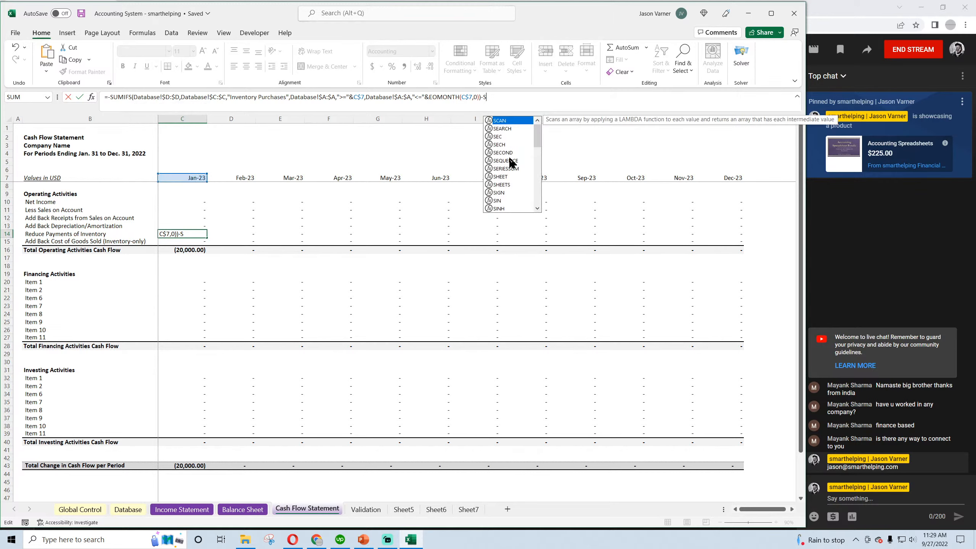
key("Return")
left_click(182, 234)
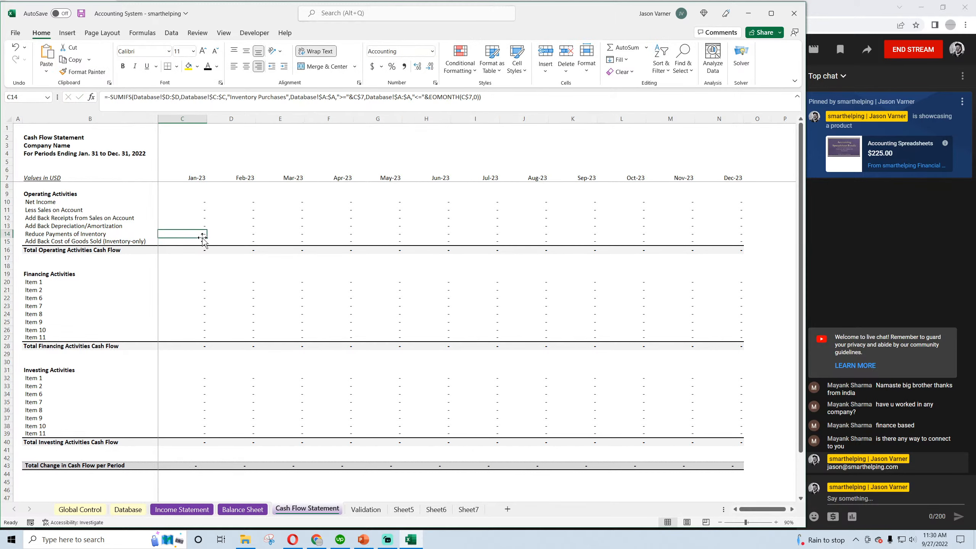
left_click_drag(207, 238, 740, 238)
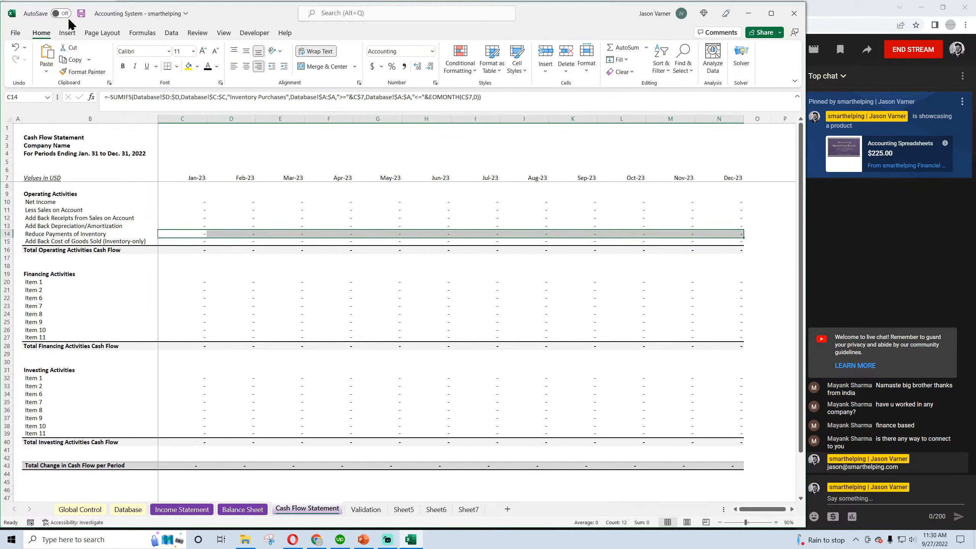
left_click(81, 14)
Check the row 3 category in the Database and undo the formula change in the Cash Flow Statement's Reduce Payments of Inventory row
left_click(56, 235)
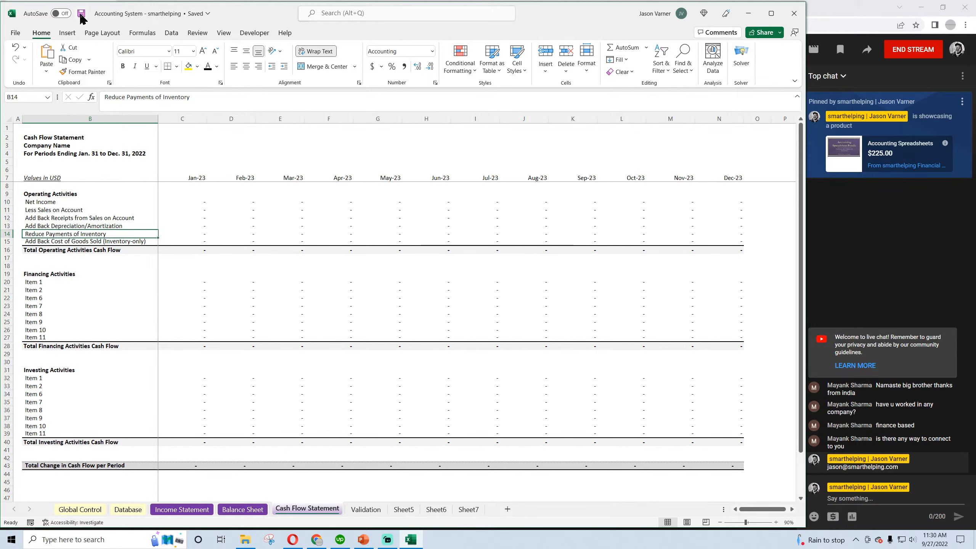
left_click(180, 233)
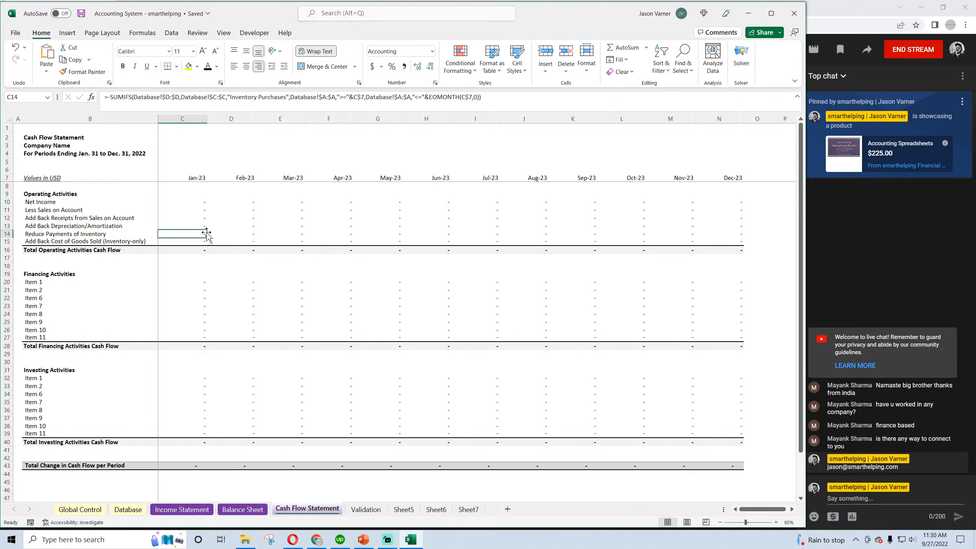
left_click(133, 509)
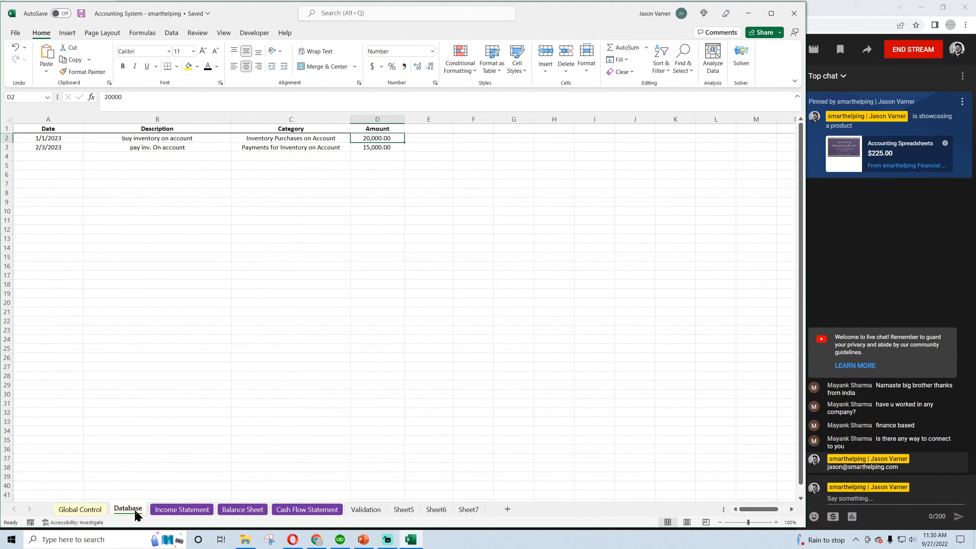
left_click(311, 150)
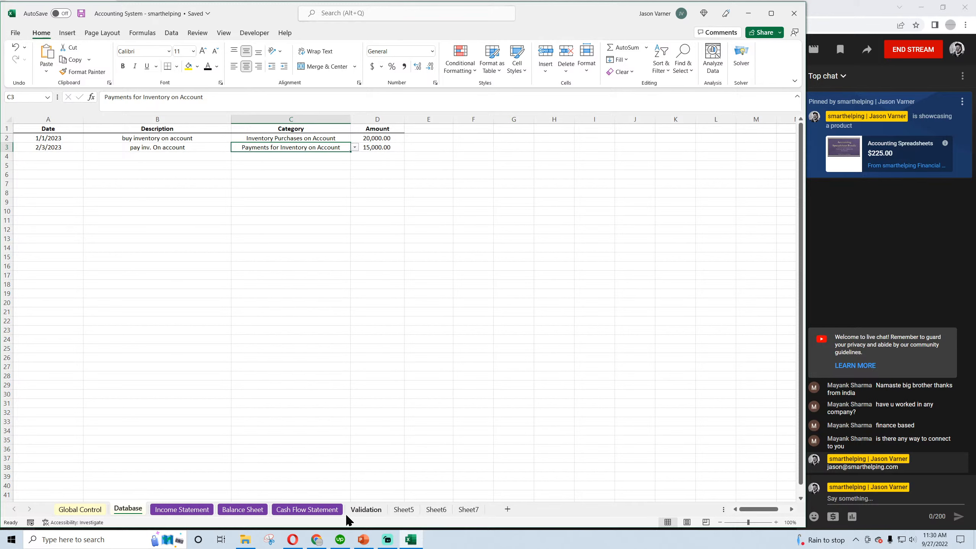
left_click(291, 514)
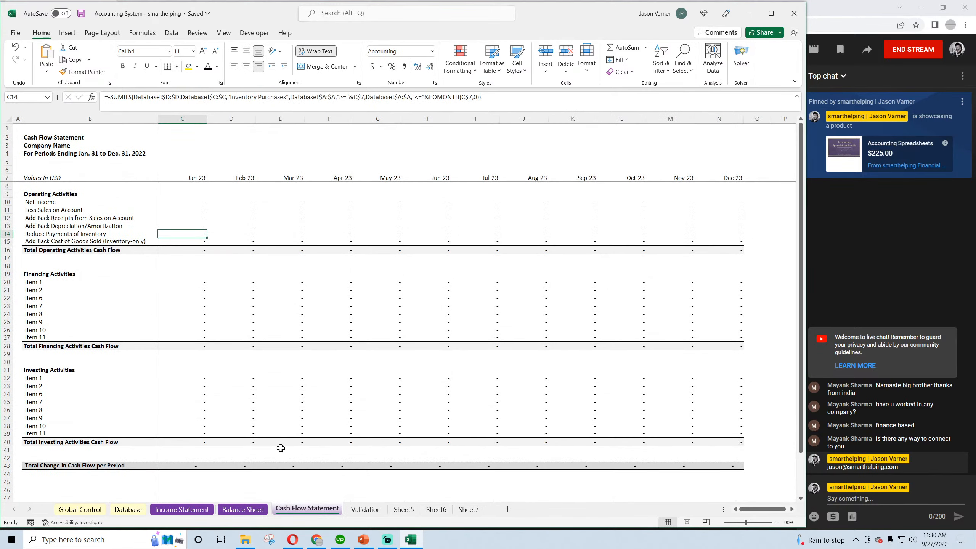
left_click(15, 48)
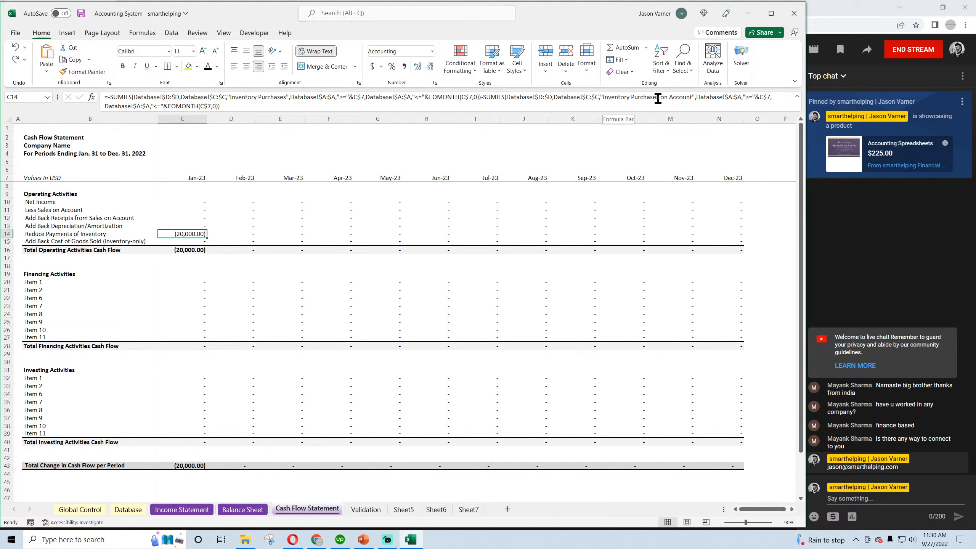
Compare the on-account category in the January Reduce Payments of Inventory formula with the Database's row 3 category, and review the Balance Sheet
left_click_drag(659, 98, 633, 98)
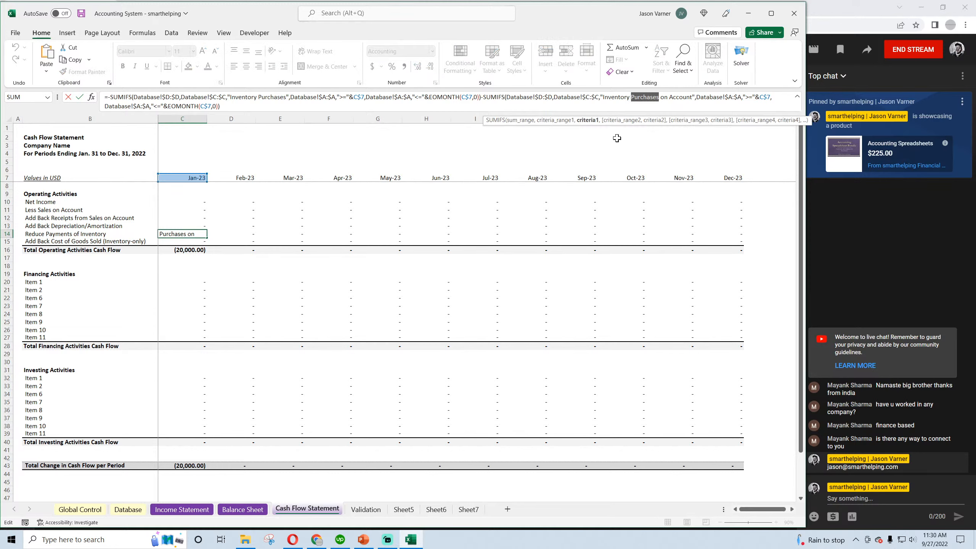
key("Return")
left_click(129, 508)
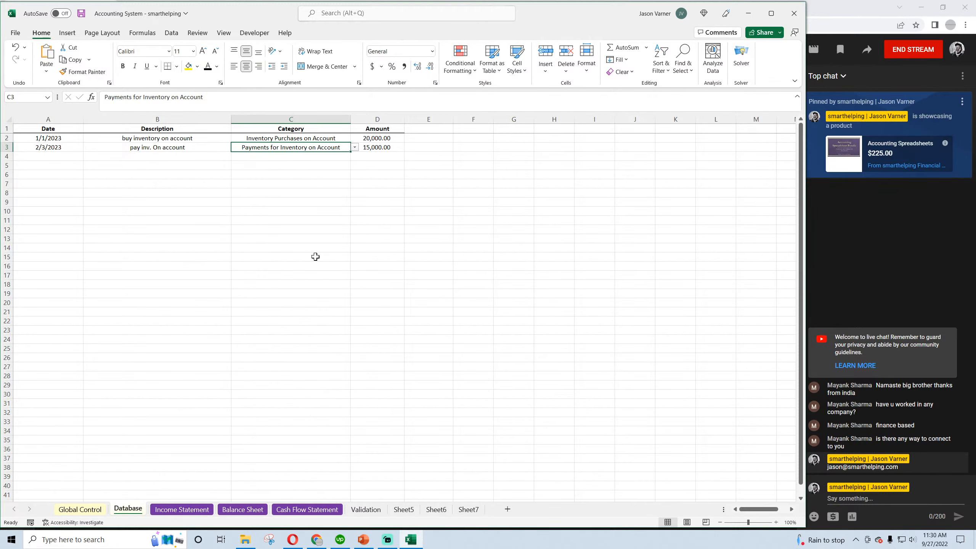
left_click(242, 509)
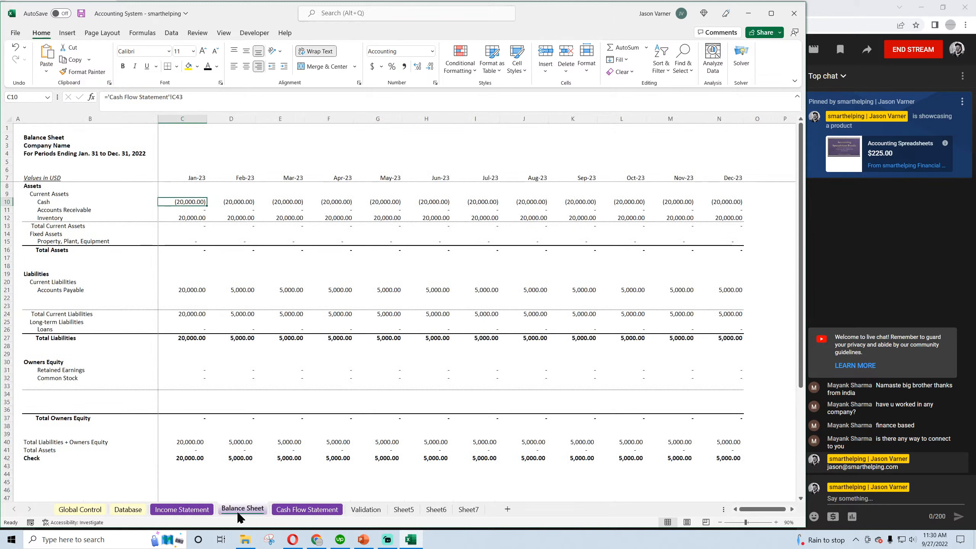
On the Cash Flow Statement, change the second SUMIFS category in January's Reduce Payments of Inventory formula to "Payments for Inventory on Account"
left_click(302, 510)
left_click(190, 234)
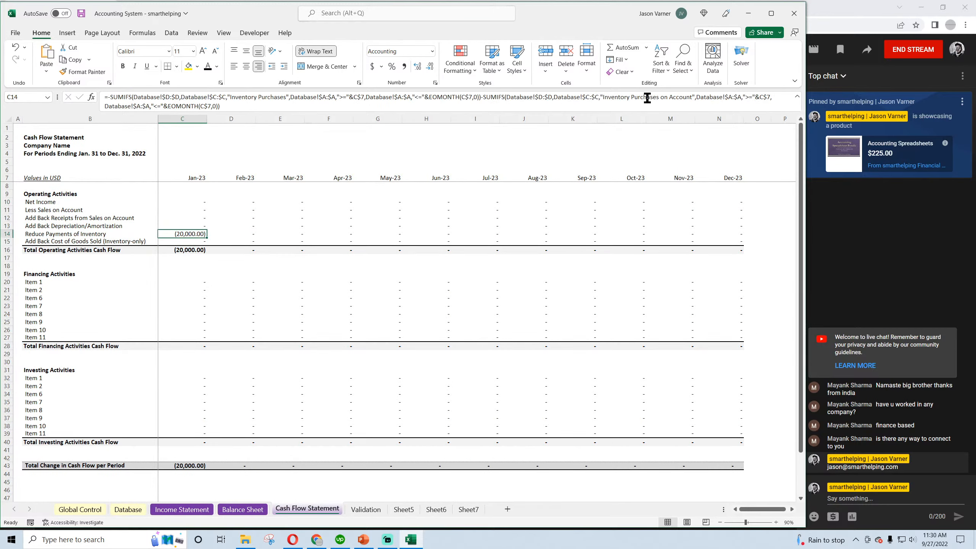
left_click(690, 97)
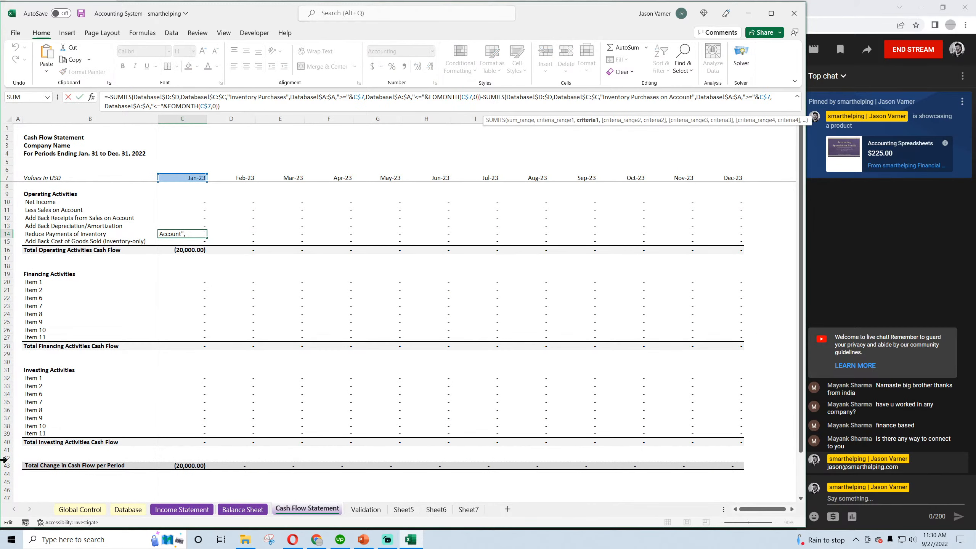
key("BackSpace")
key("BackSpace")
key("BackSpace")
key("BackSpace")
key("BackSpace")
key("BackSpace")
key("BackSpace")
key("BackSpace")
key("BackSpace")
key("BackSpace")
key("BackSpace")
key("BackSpace")
key("BackSpace")
key("BackSpace")
key("BackSpace")
key("BackSpace")
key("BackSpace")
key("BackSpace")
key("BackSpace")
key("BackSpace")
key("BackSpace")
key("BackSpace")
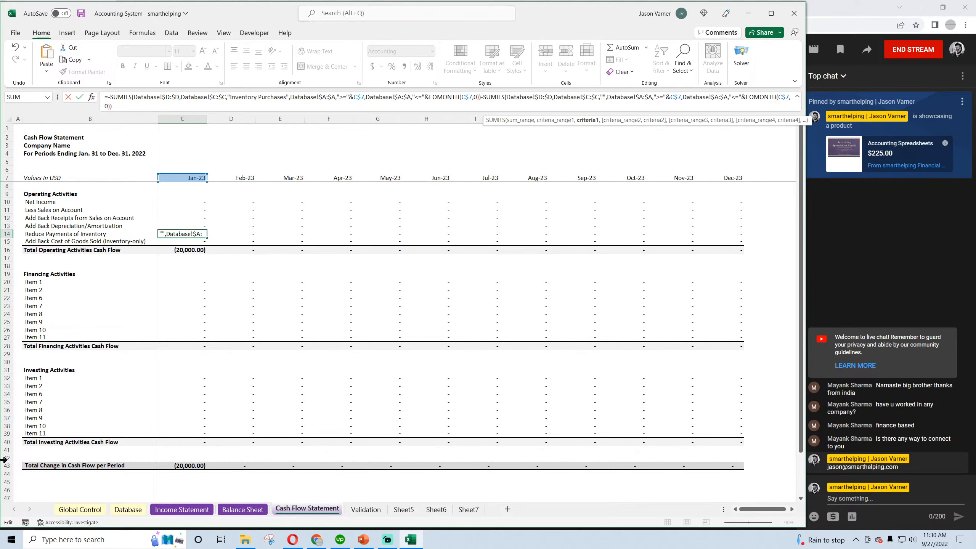
type("Payments for I")
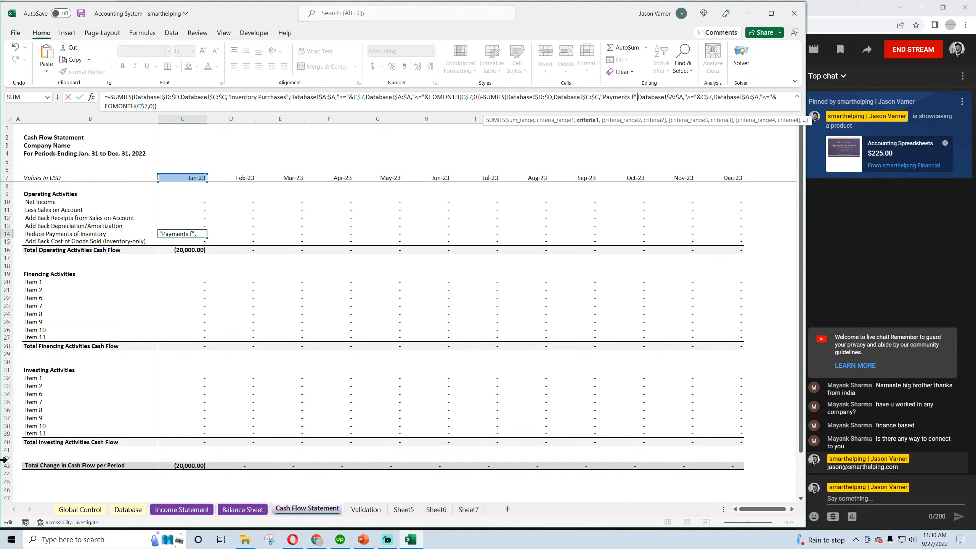
type("nventory on A")
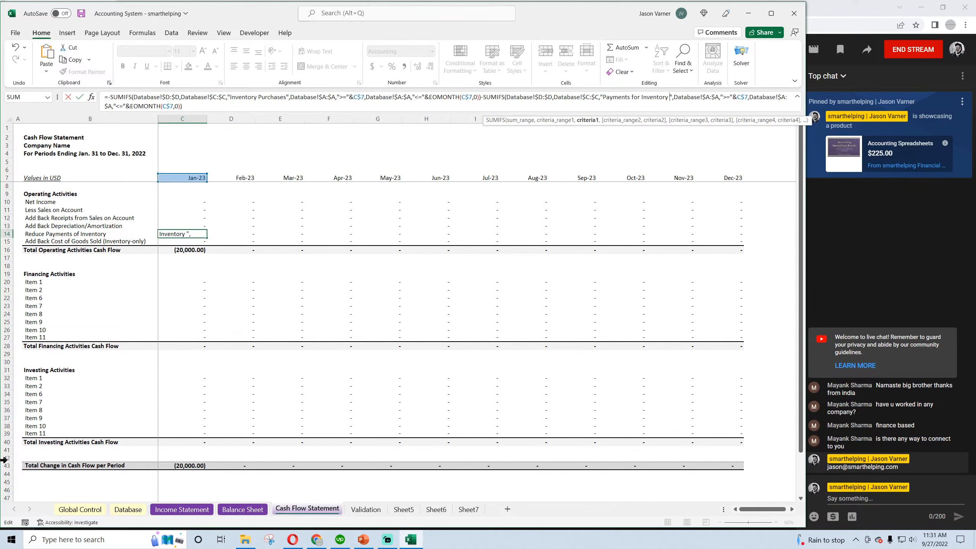
type("ccount")
key("Return")
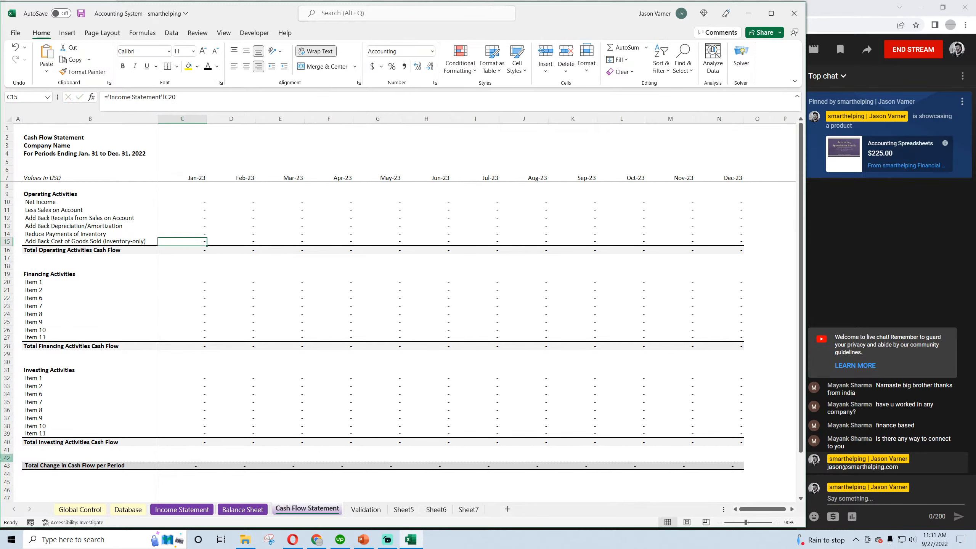
Fill January's Reduce Payments of Inventory formula across through December and save the workbook
left_click(192, 233)
left_click_drag(207, 237, 740, 247)
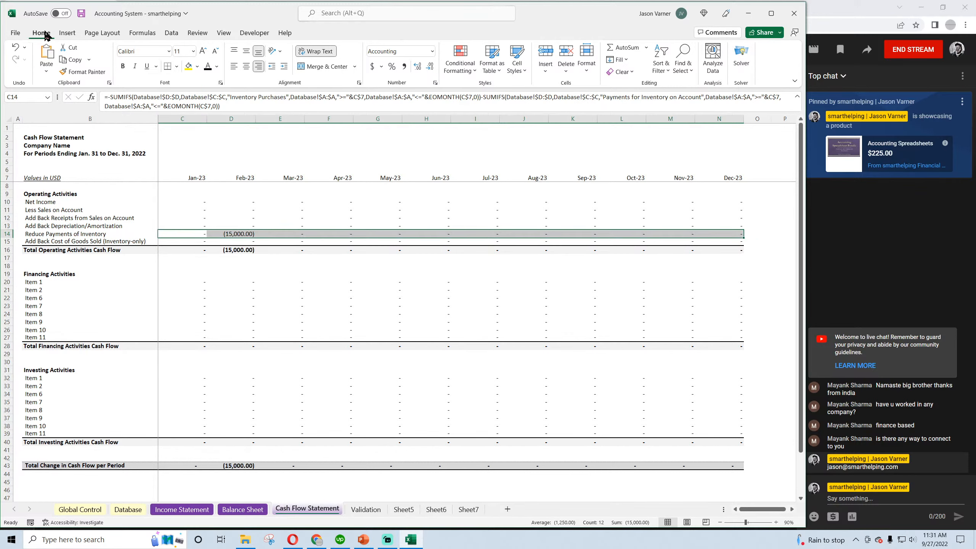
left_click(81, 14)
left_click(270, 300)
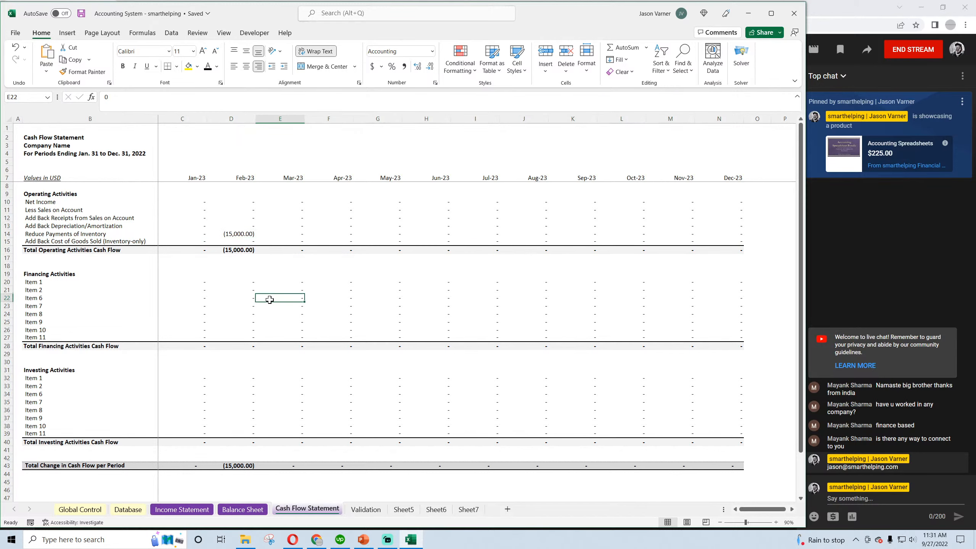
Compare the January and February Reduce Payments of Inventory formulas on the Cash Flow Statement
left_click(195, 238)
left_click(232, 233)
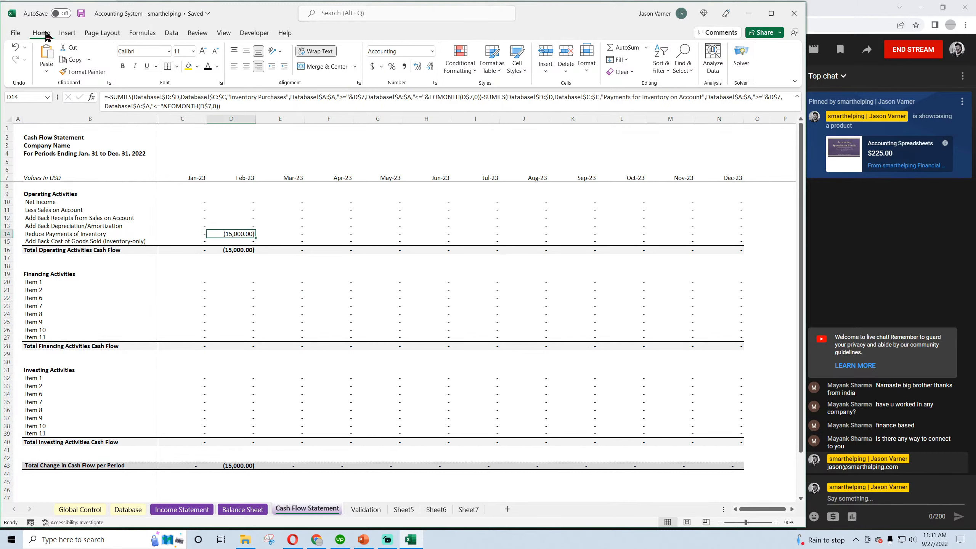
left_click(81, 16)
left_click(195, 233)
left_click(236, 232)
left_click(190, 233)
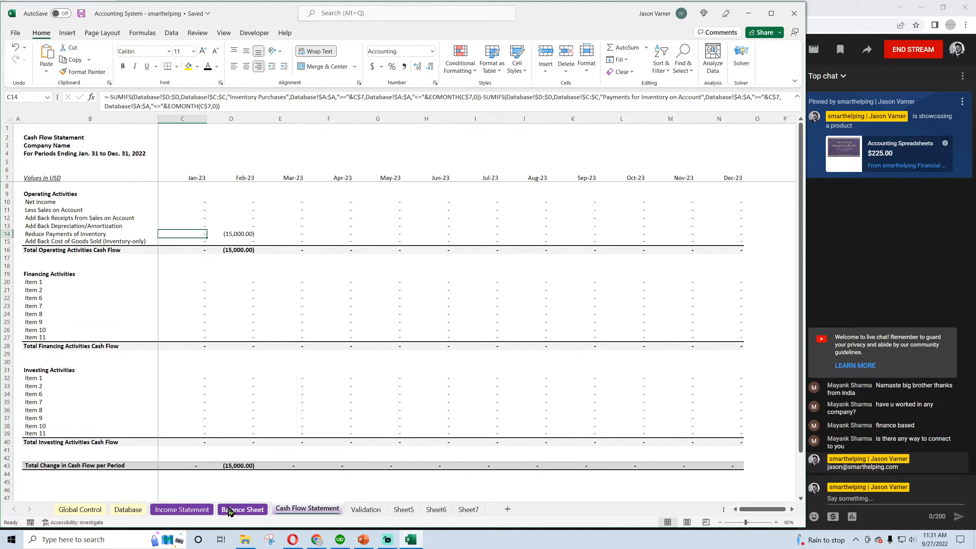
Examine the Cash formulas for January and February and the Inventory formulas from January through June on the Balance Sheet
left_click(239, 509)
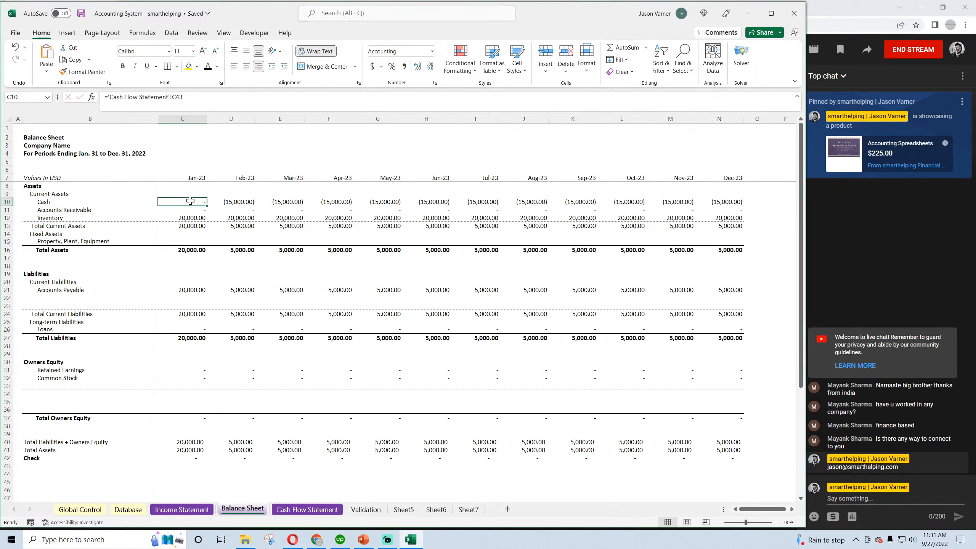
left_click(235, 200)
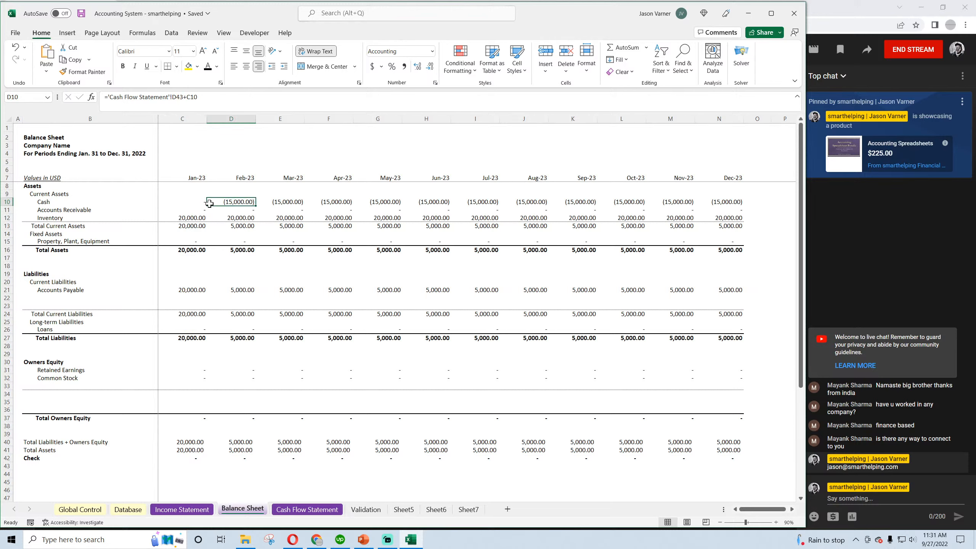
left_click(191, 219)
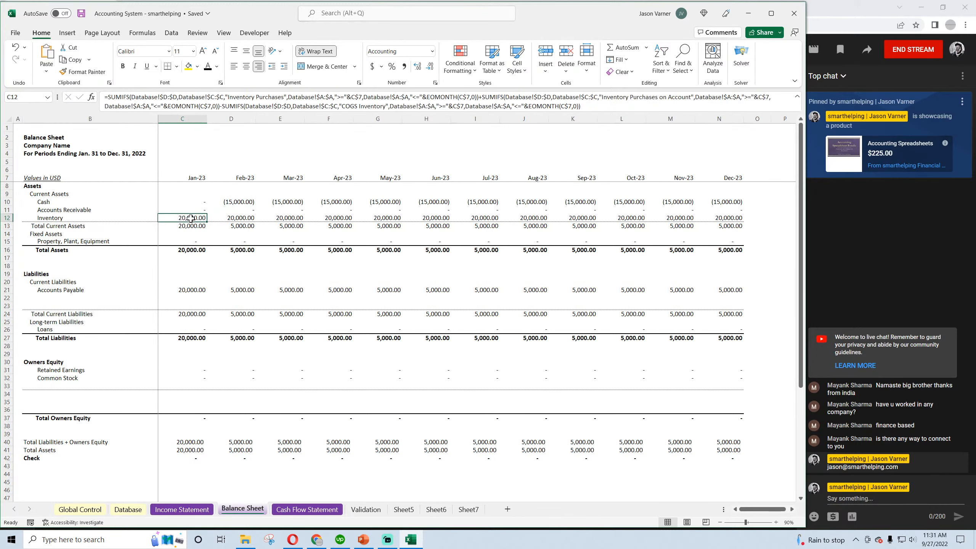
left_click(236, 218)
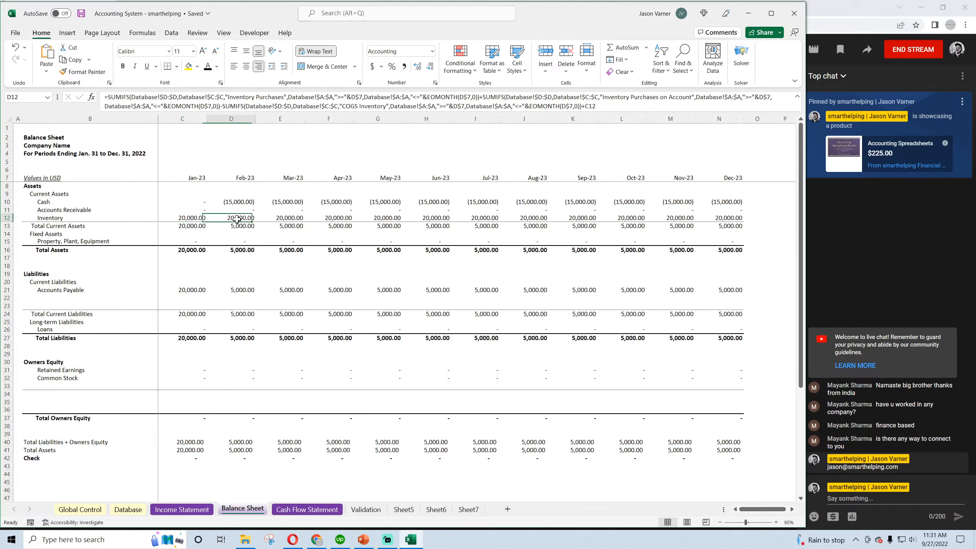
left_click(194, 218)
left_click(252, 218)
left_click(271, 219)
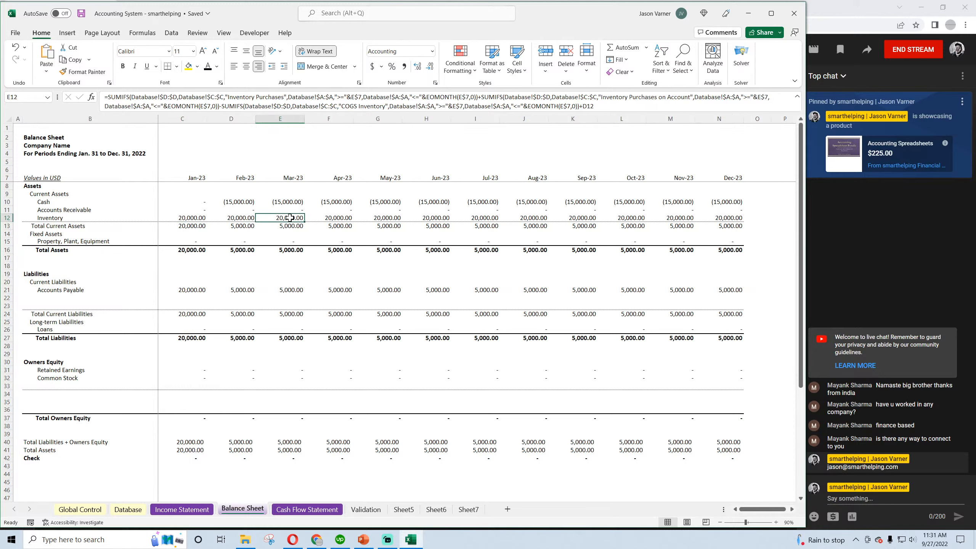
left_click(331, 219)
left_click(374, 218)
left_click(431, 217)
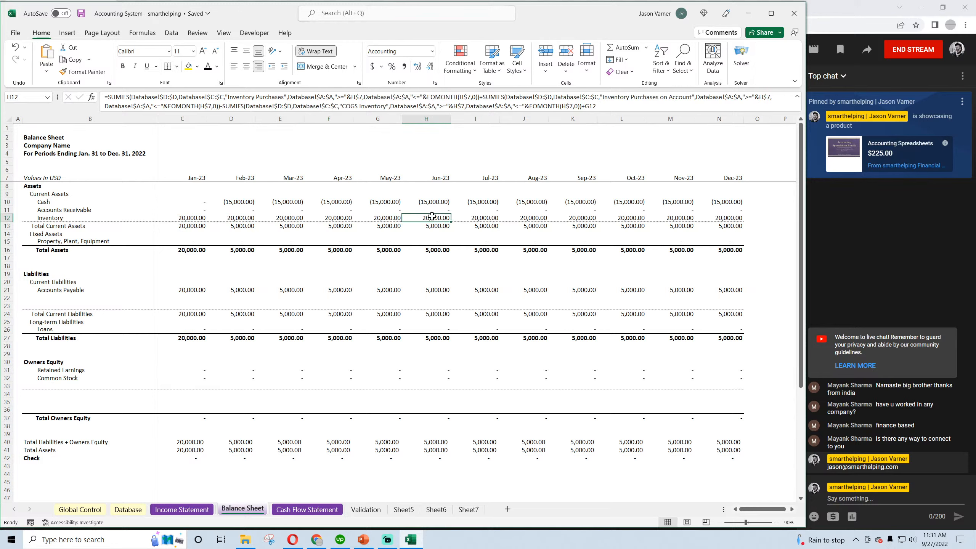
Check the Balance Sheet's Total Assets, Accounts Payable and Retained Earnings formulas, keeping the workbook saved
left_click(191, 254)
left_click(236, 250)
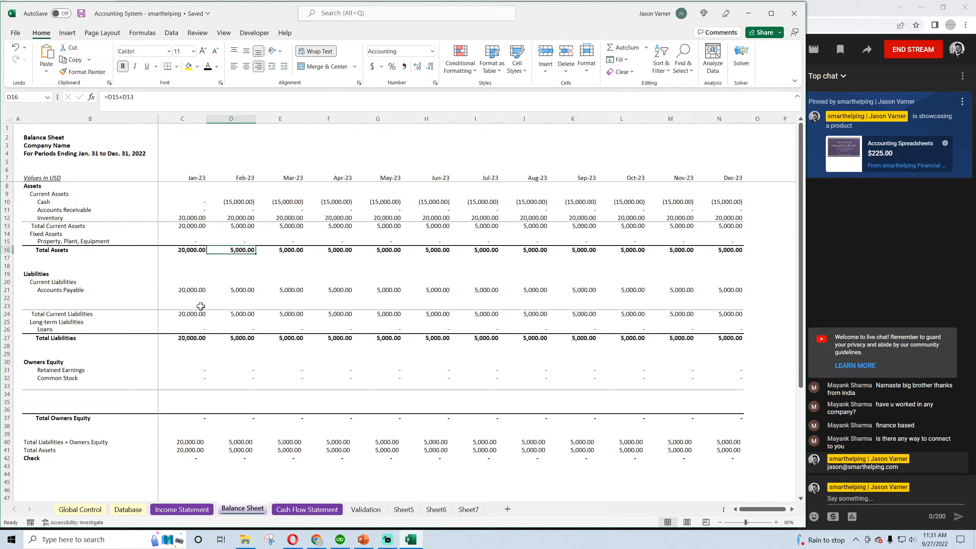
left_click(189, 289)
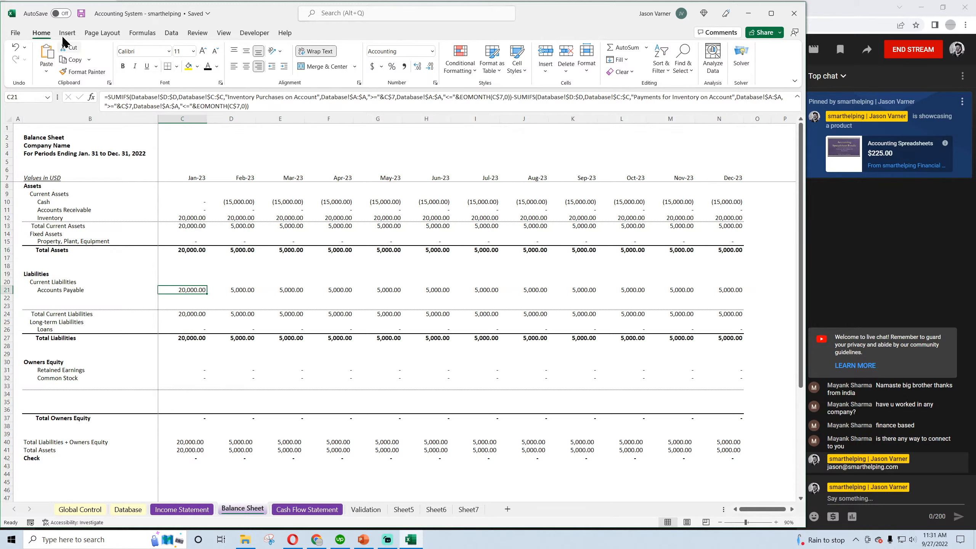
left_click(81, 14)
left_click(238, 290)
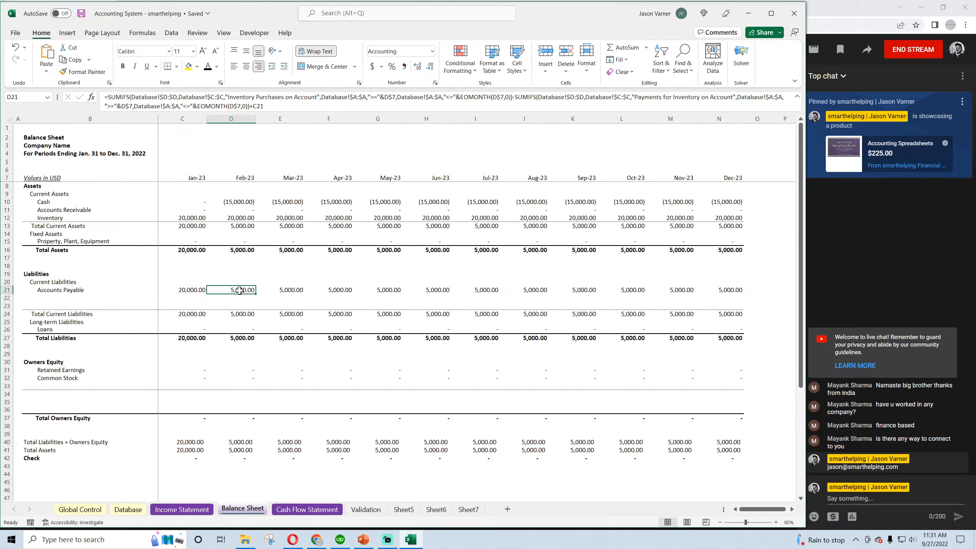
left_click(286, 291)
left_click(329, 288)
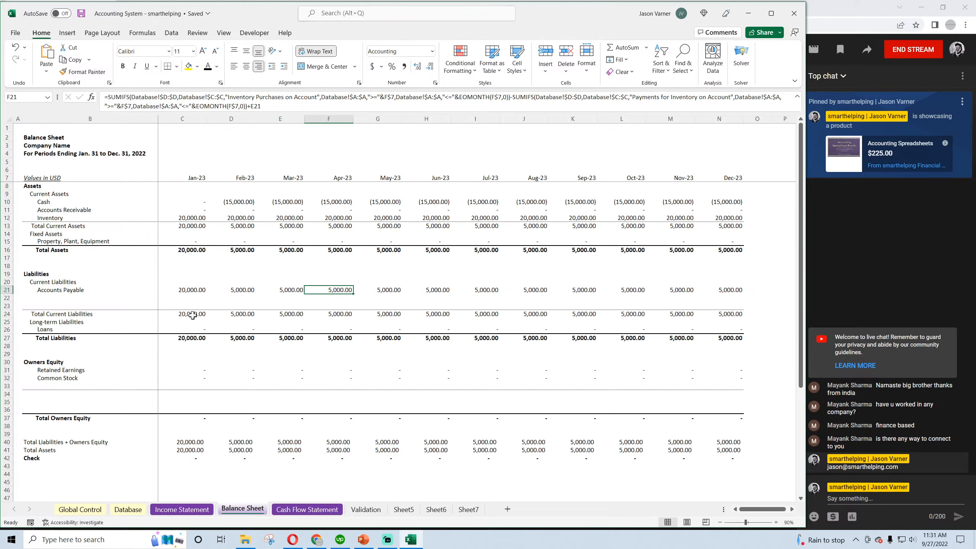
left_click(182, 368)
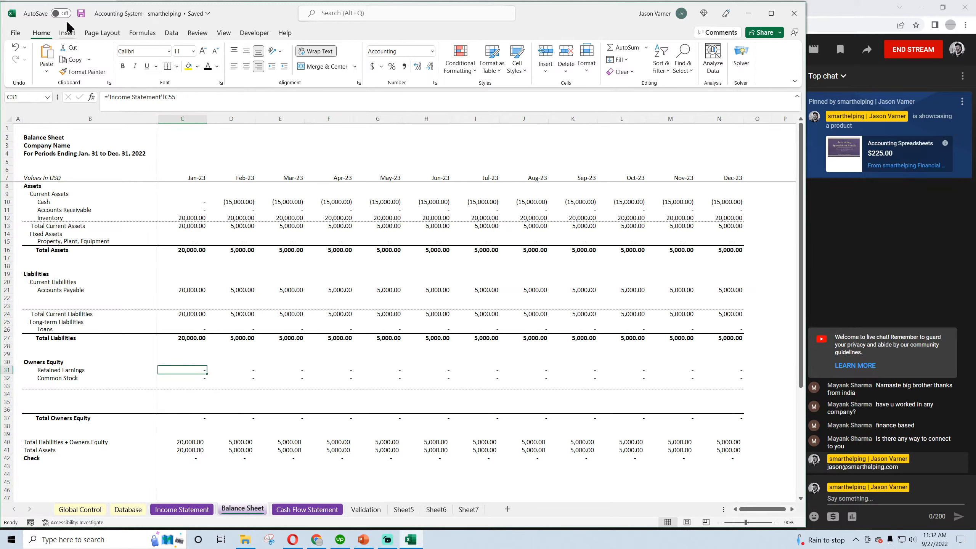
left_click(81, 14)
Review the categories of the two Database transactions and the category list on the Validation sheet
left_click(128, 510)
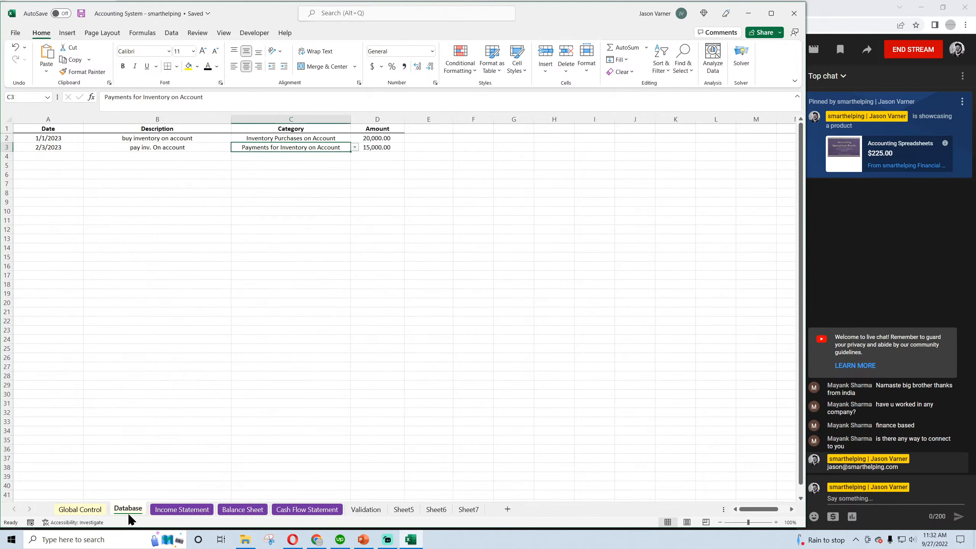
left_click(303, 139)
left_click(298, 149)
left_click(182, 510)
left_click(364, 510)
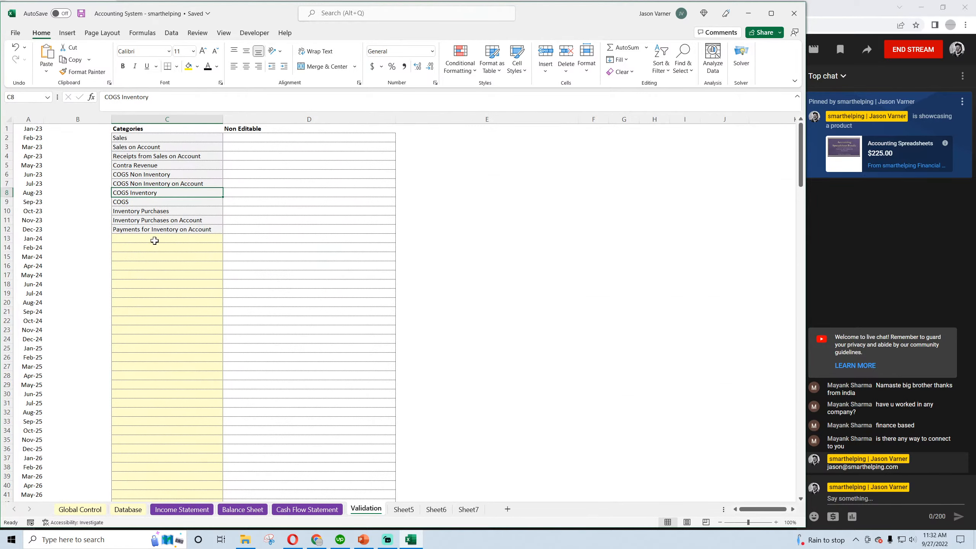
left_click(147, 166)
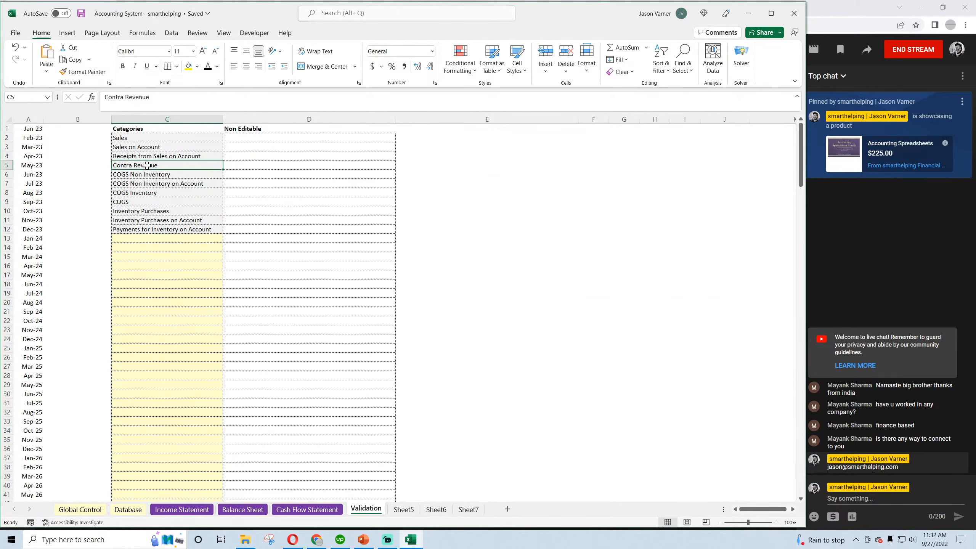
Compare the COGS Non Inventory and COGS Non Inventory on Account categories in the Validation list, keeping the workbook saved
left_click(145, 175)
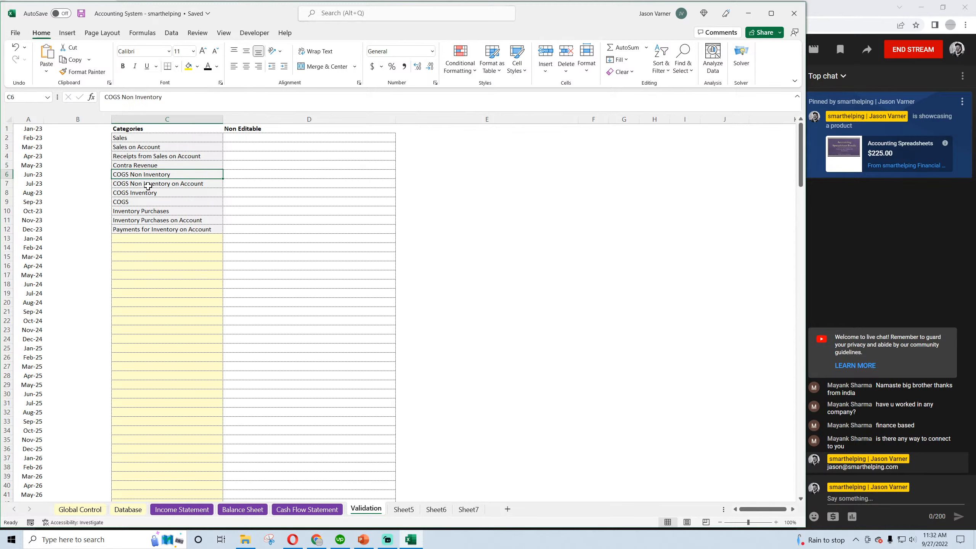
left_click(157, 183)
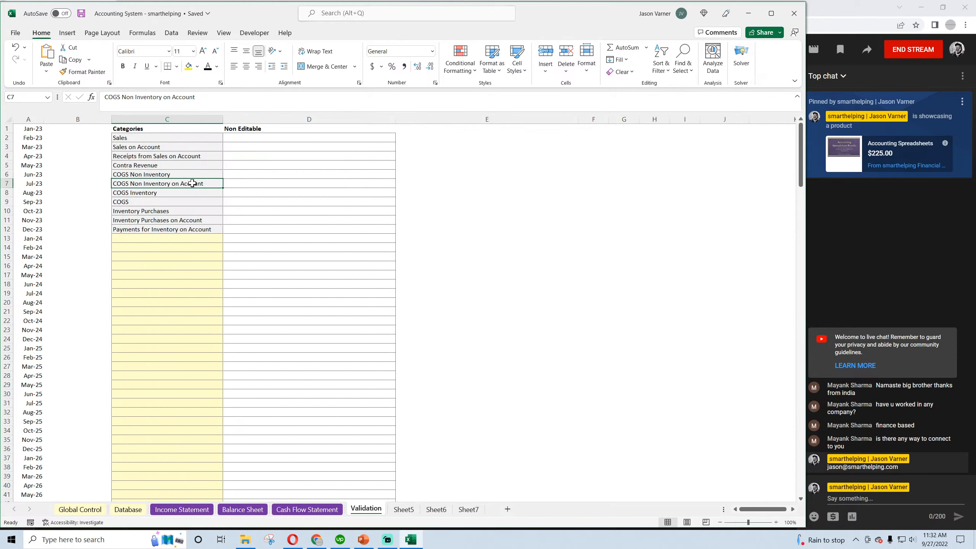
left_click(166, 176)
left_click(166, 183)
left_click(165, 174)
left_click(166, 183)
left_click(166, 173)
left_click(166, 183)
left_click(166, 174)
left_click(166, 183)
left_click(166, 174)
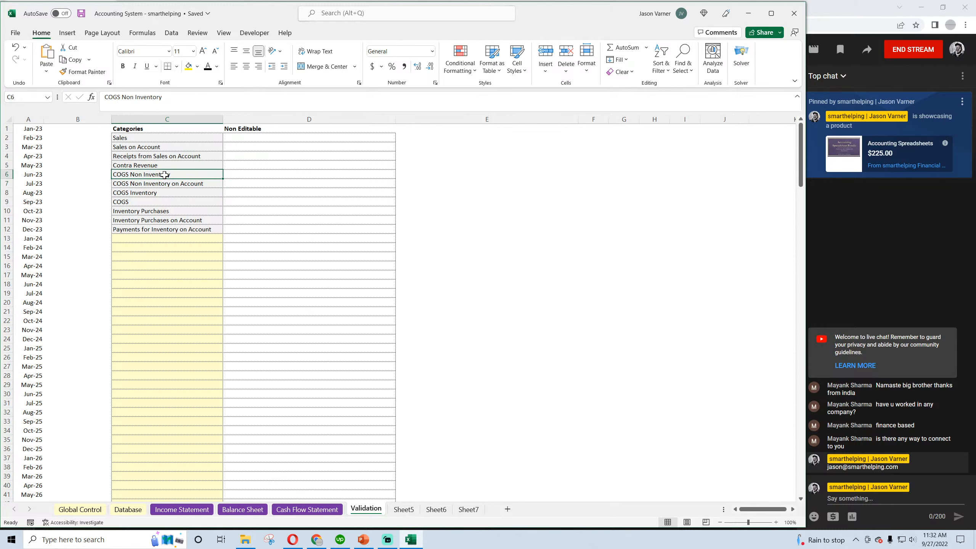
left_click(82, 15)
Clear the two inventory test transactions from rows 2 and 3 of the Database
left_click(133, 510)
left_click(56, 158)
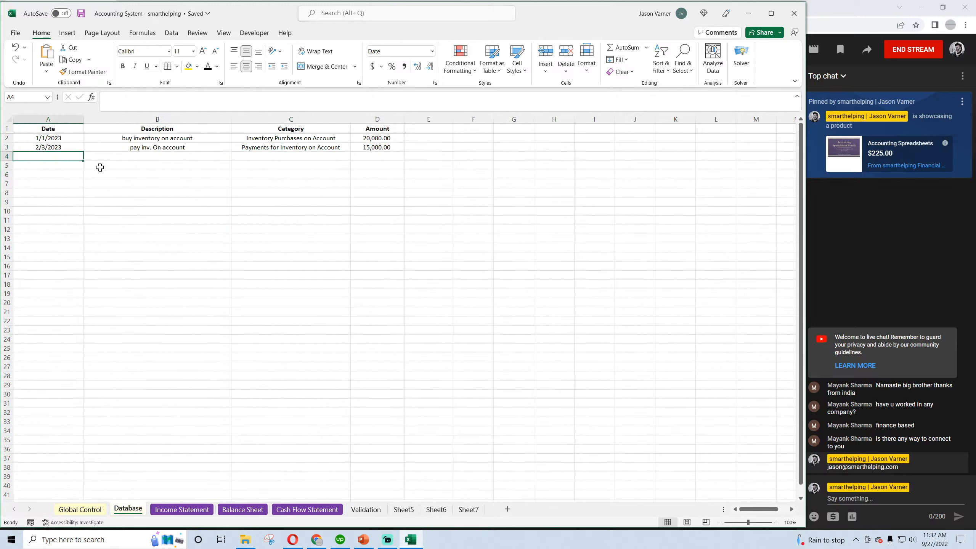
left_click_drag(57, 138, 355, 145)
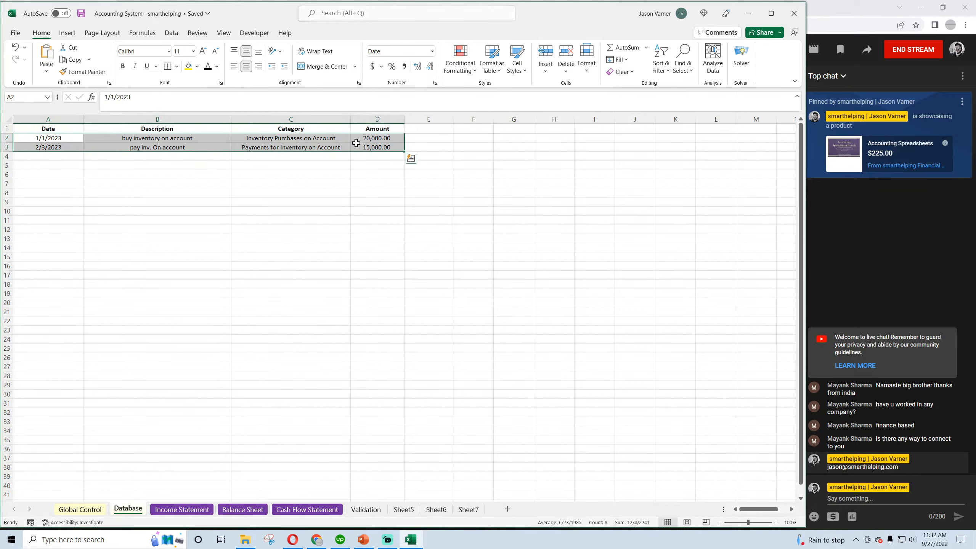
right_click(355, 145)
left_click(392, 277)
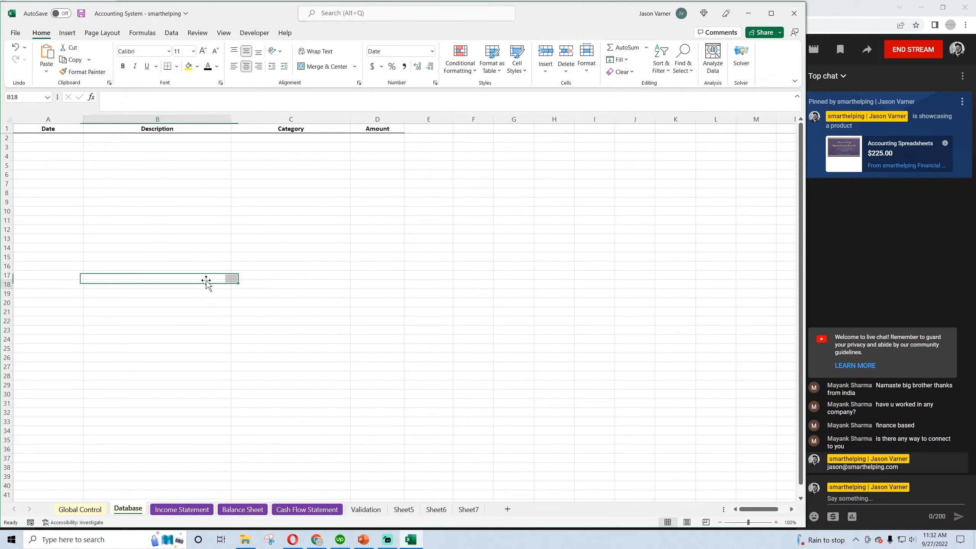
Start a new transaction in Database row 2 with the date 1/2/2023 and the description "cogs on inv. Item"
left_click(48, 137)
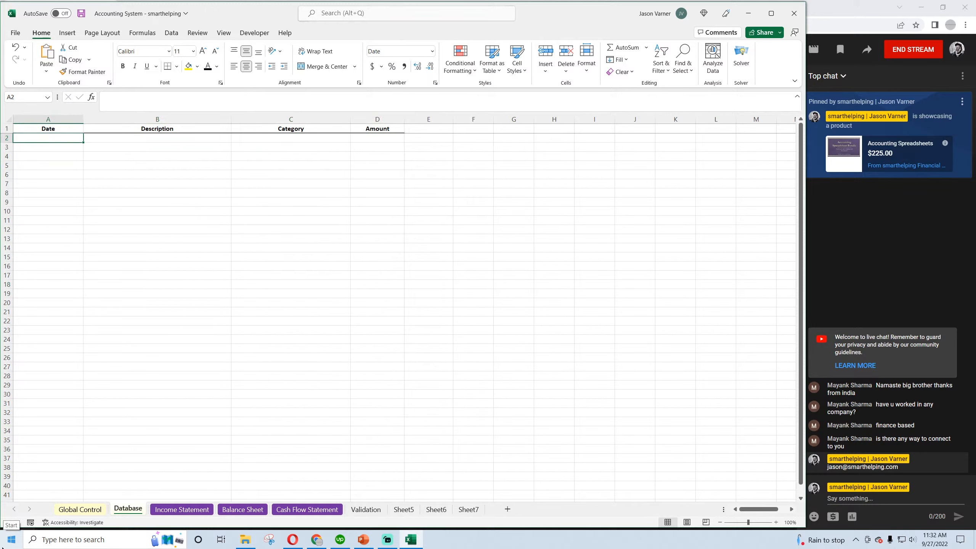
type("1/2/2023")
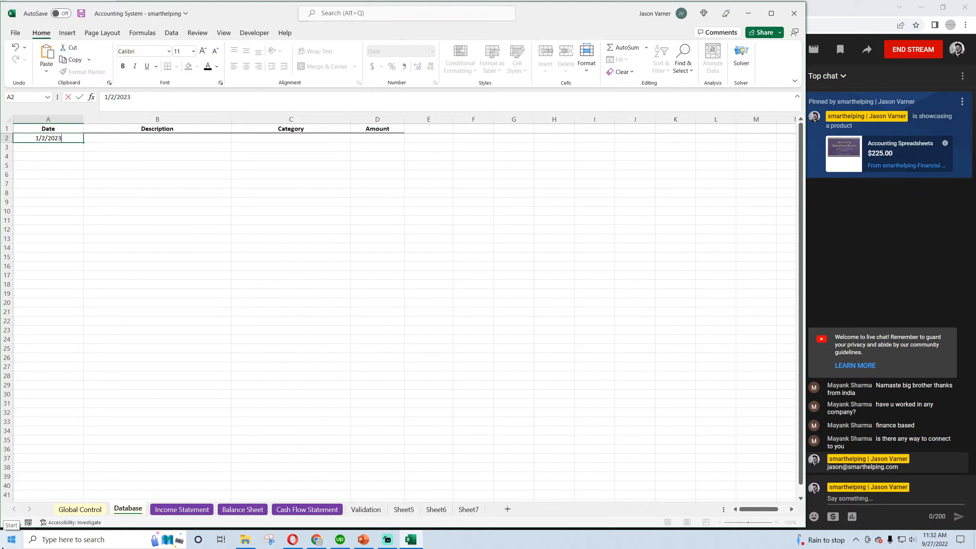
key("Return")
key("Up")
key("Right")
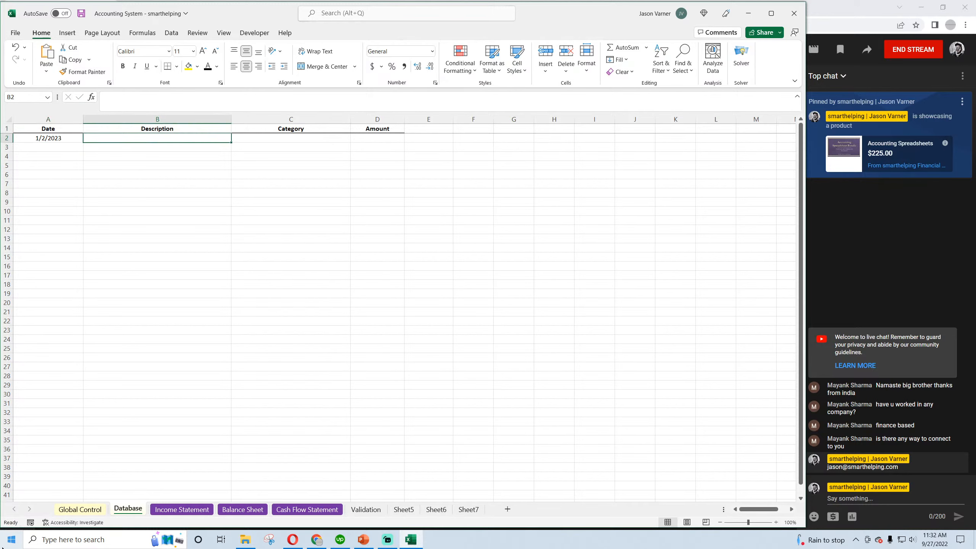
type("cogs on")
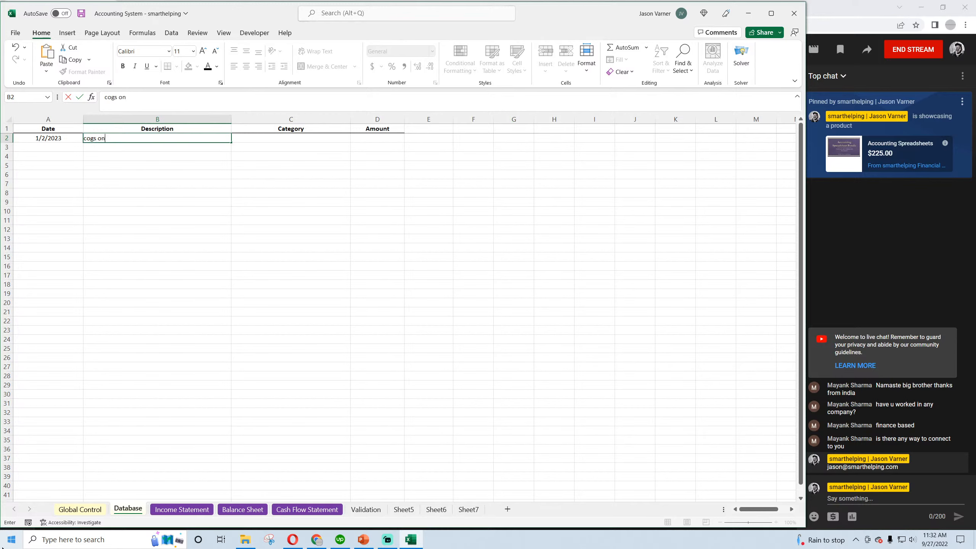
type(" inv. item")
key("Return")
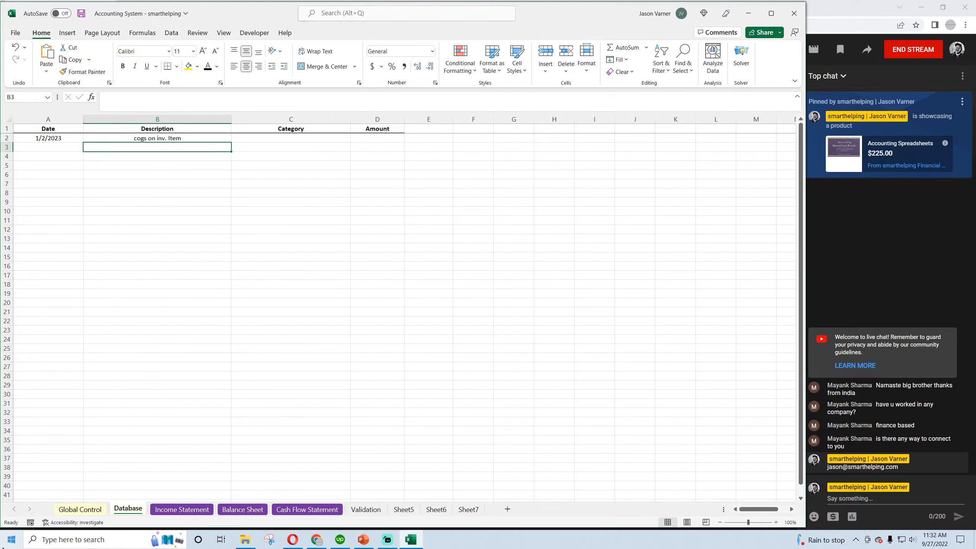
Complete the row 2 transaction with the category COGS Non Inventory and an amount of 2,500
key("Up")
key("Right")
left_click(355, 138)
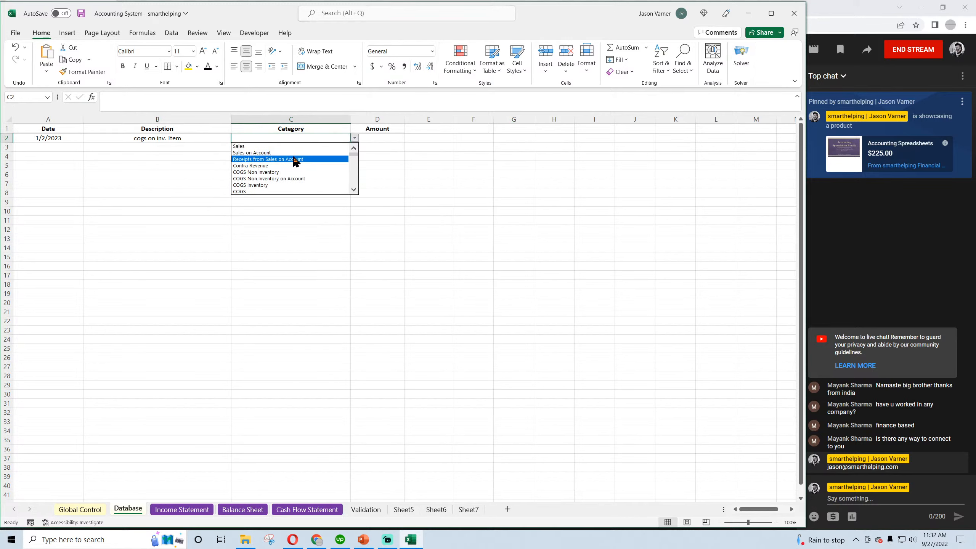
left_click(283, 172)
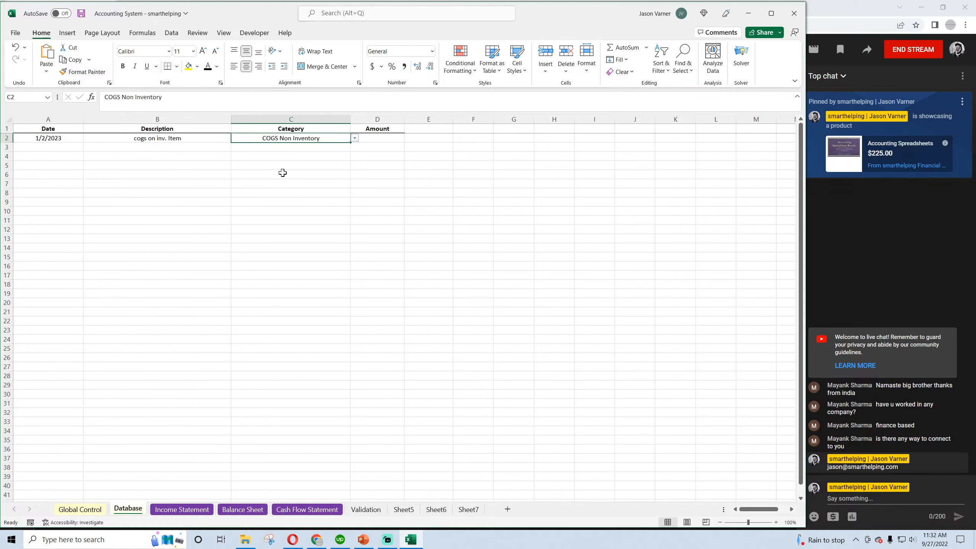
left_click(388, 138)
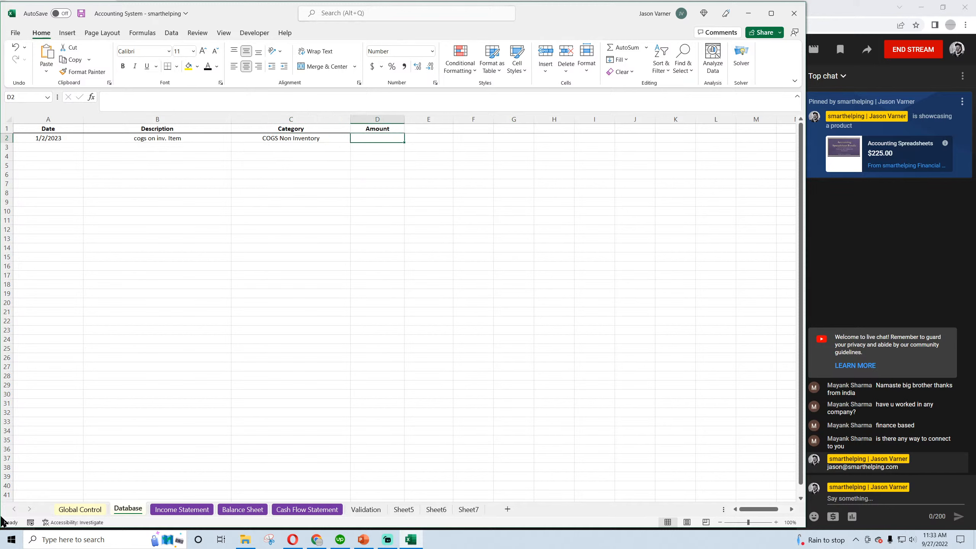
type("2500")
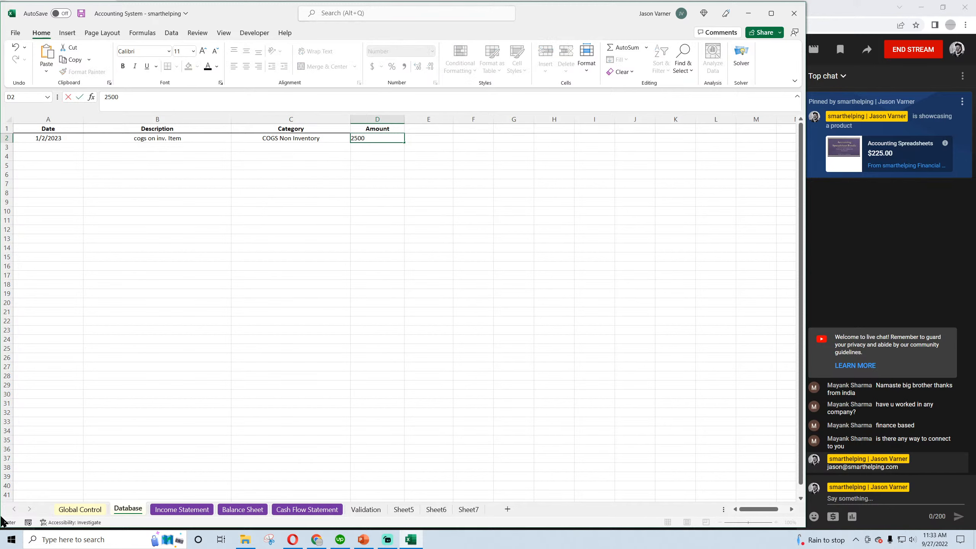
key("Return")
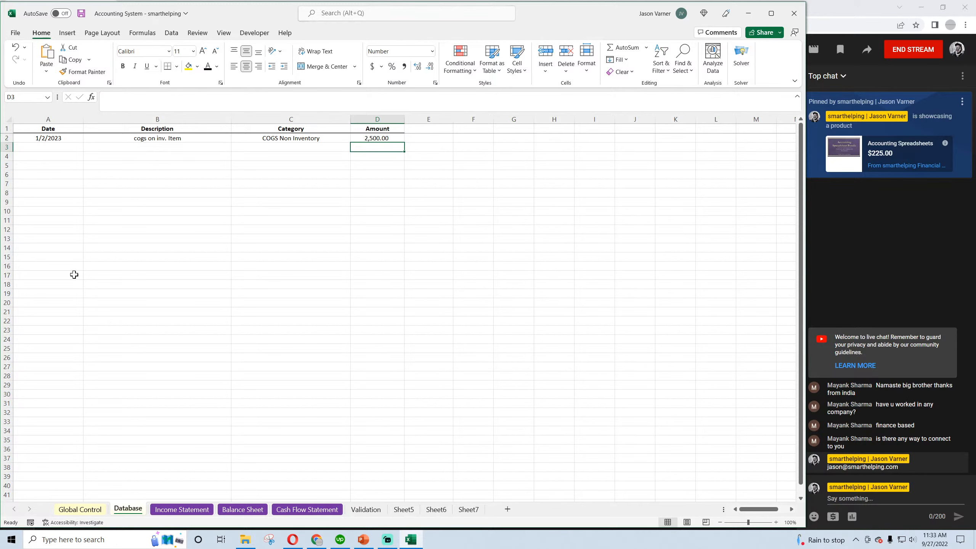
Duplicate the row 2 transaction into row 3 and change its description to "cogs on inv. Item on account"
left_click_drag(46, 139, 388, 138)
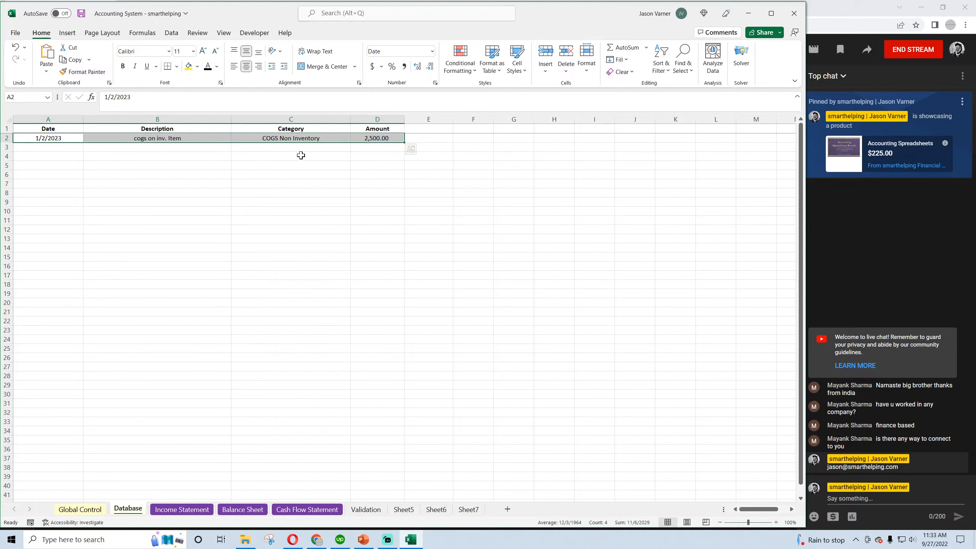
key("ctrl+c")
left_click(48, 146)
key("ctrl+v")
double_click(161, 148)
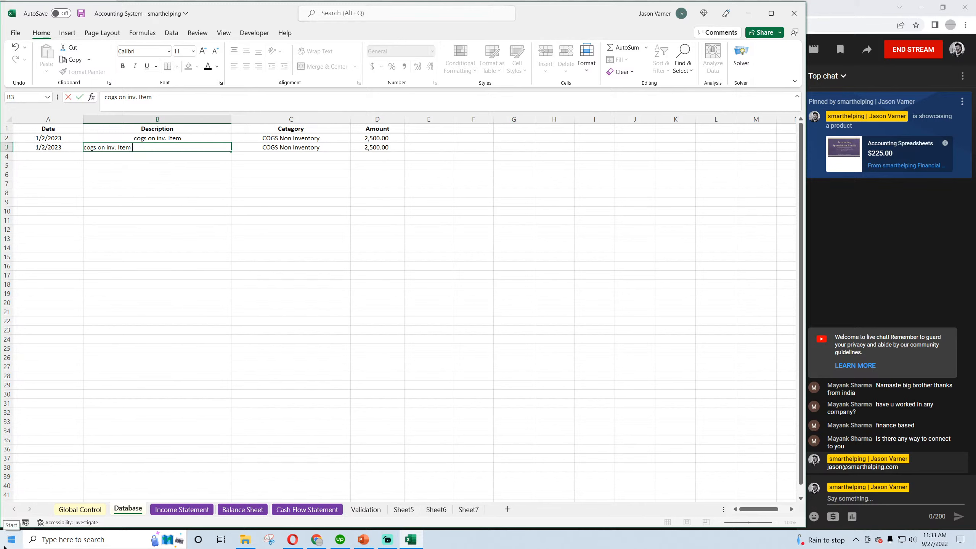
type("on account")
key("Tab")
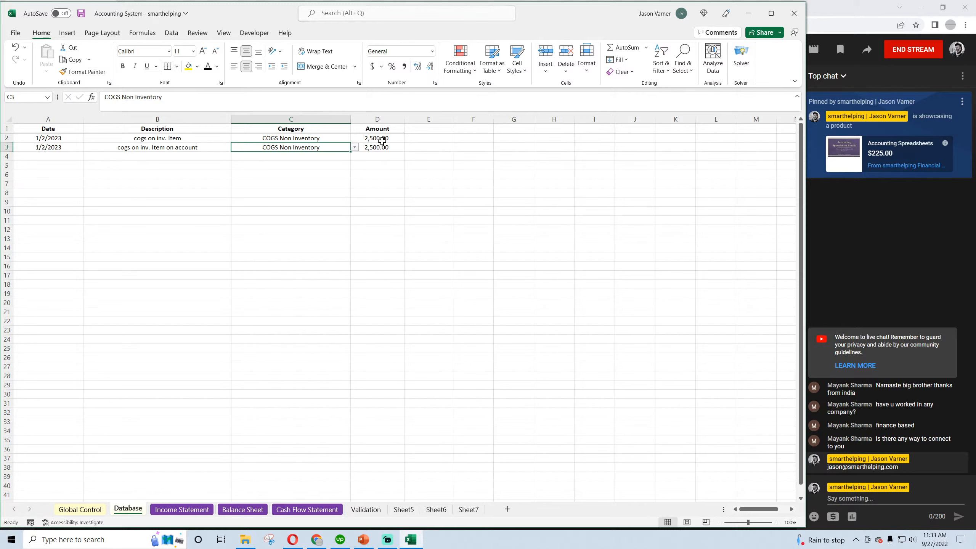
Set the row 3 transaction's amount to 5,000 and its category to COGS Non Inventory on Account, and save the workbook
key("Tab")
type("50")
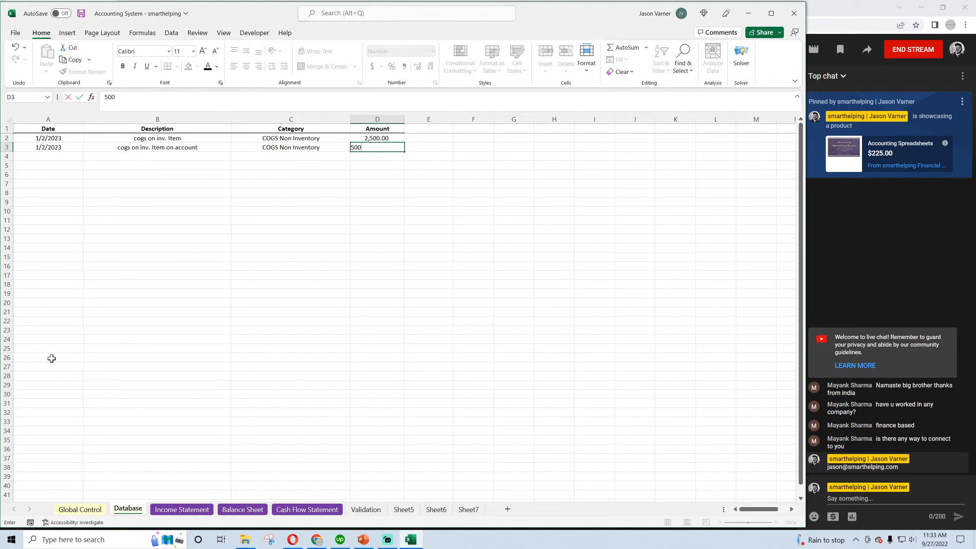
key("Return")
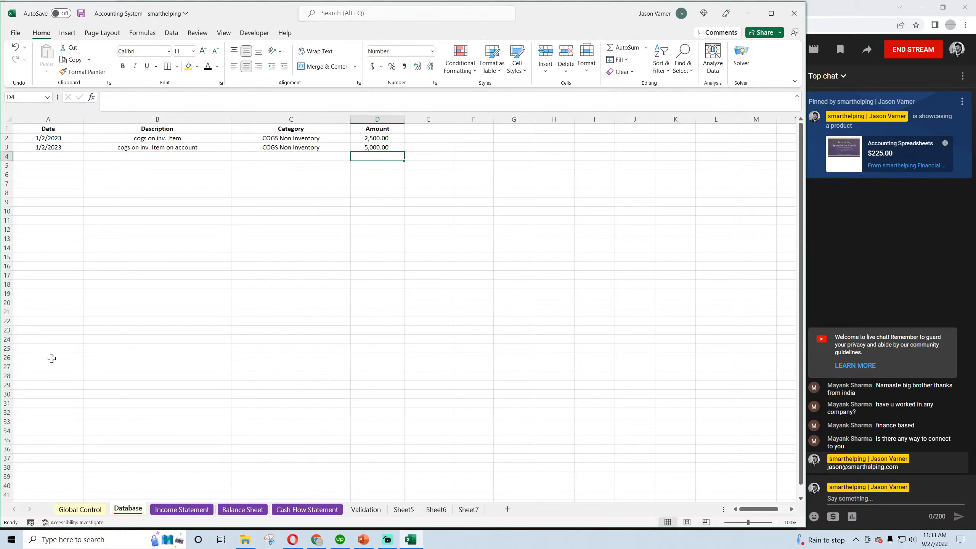
left_click(300, 147)
left_click(353, 147)
left_click(353, 157)
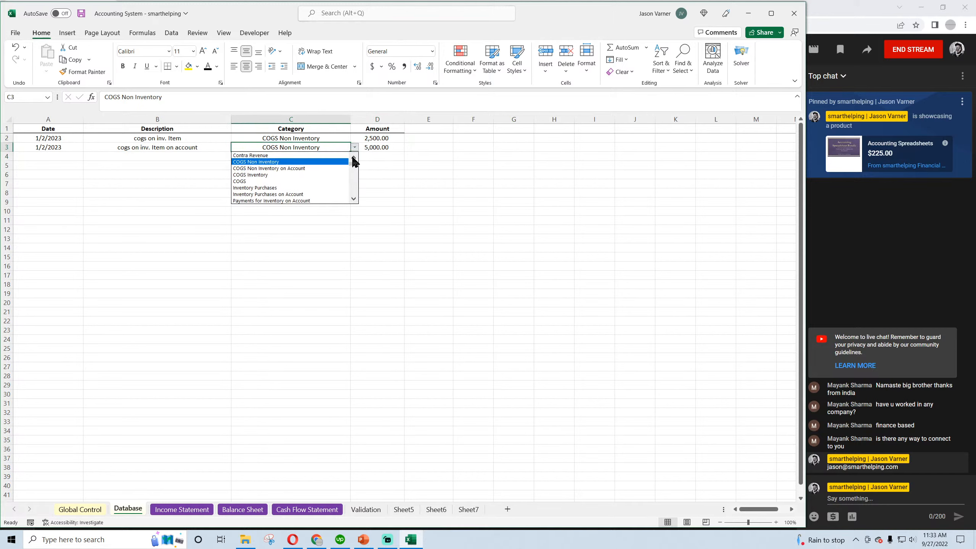
left_click(291, 170)
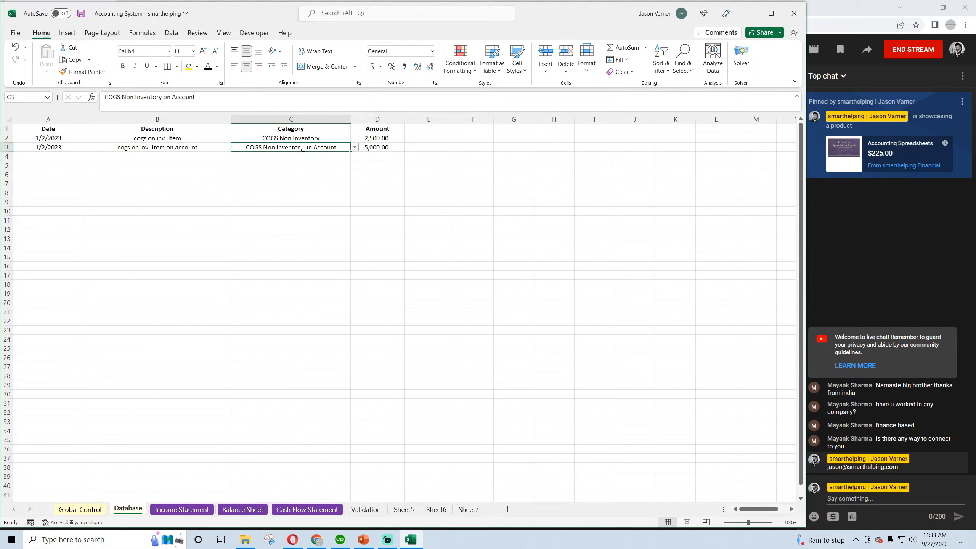
left_click(383, 146)
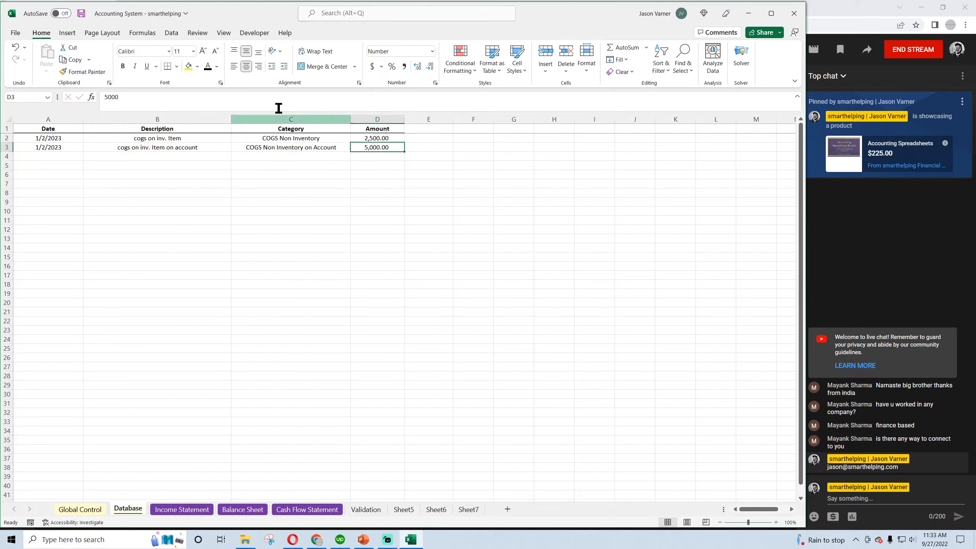
left_click(81, 13)
Copy the row 3 transaction into row 4 as values and set its date to 3/2/2023
left_click_drag(52, 149, 378, 147)
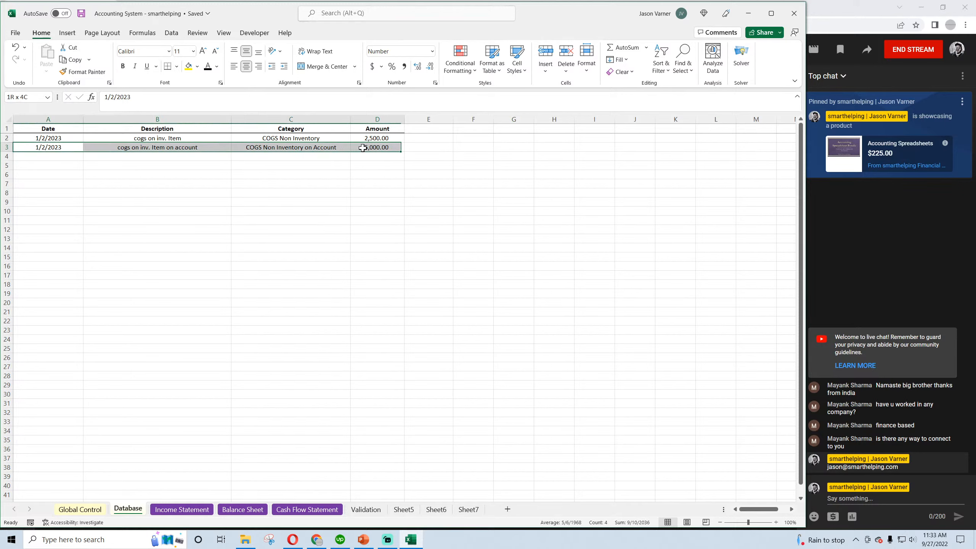
right_click(370, 147)
left_click(399, 177)
right_click(48, 157)
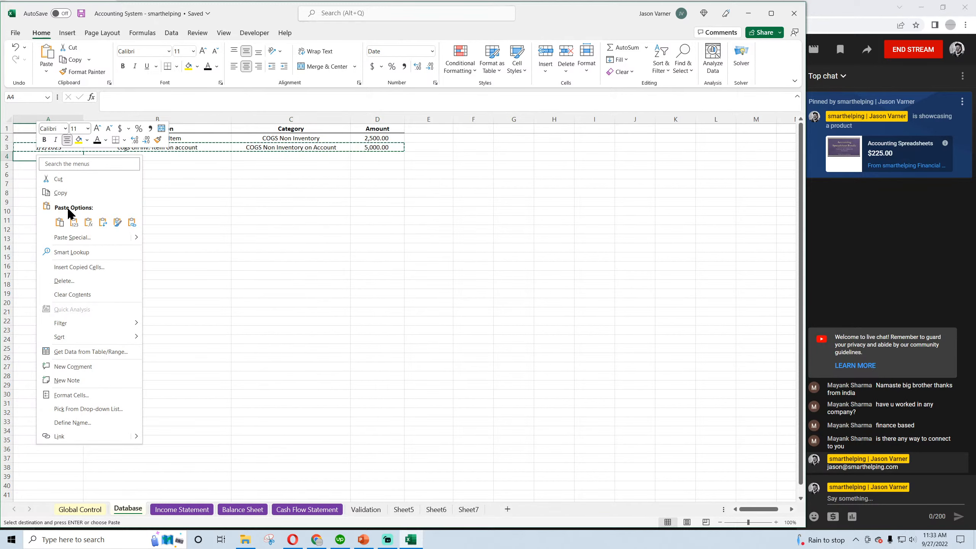
left_click(71, 222)
left_click(53, 155)
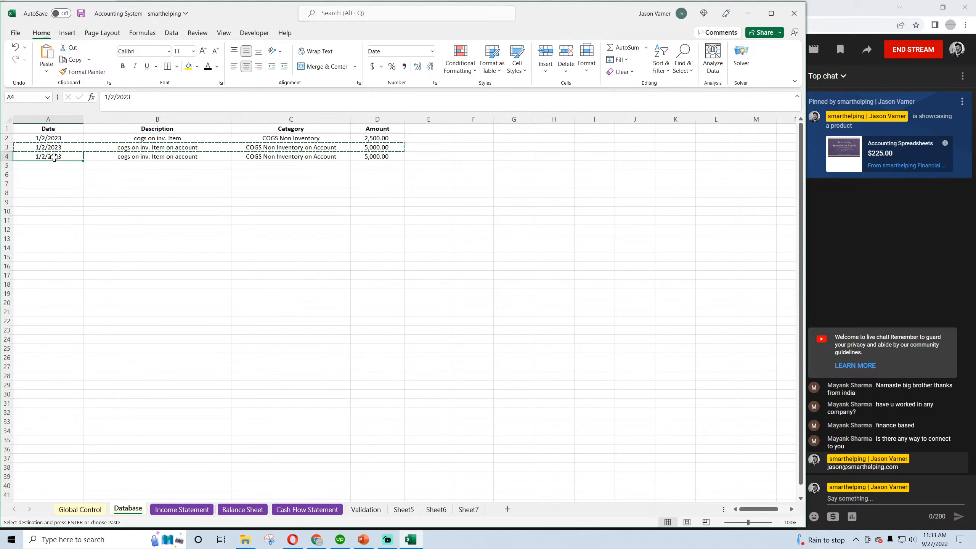
left_click(106, 97)
key("BackSpace")
type("3")
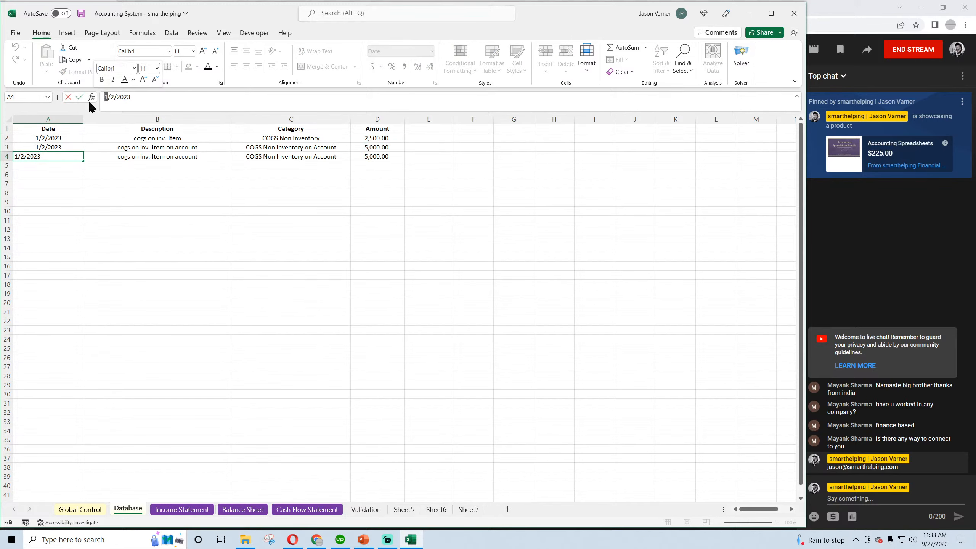
left_click(128, 235)
Change the row 4 transaction's description to "payment for cogs on account"
left_click(154, 157)
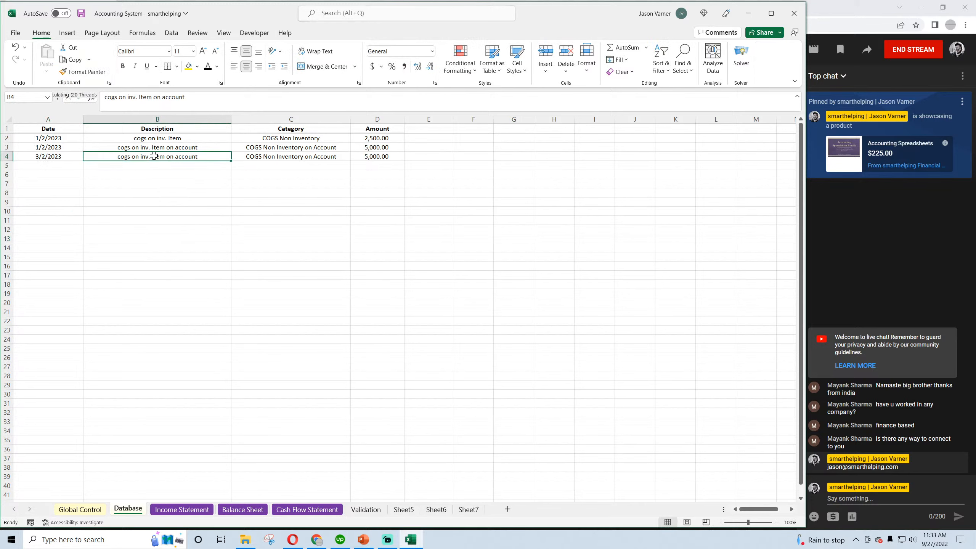
type("payment for cogs")
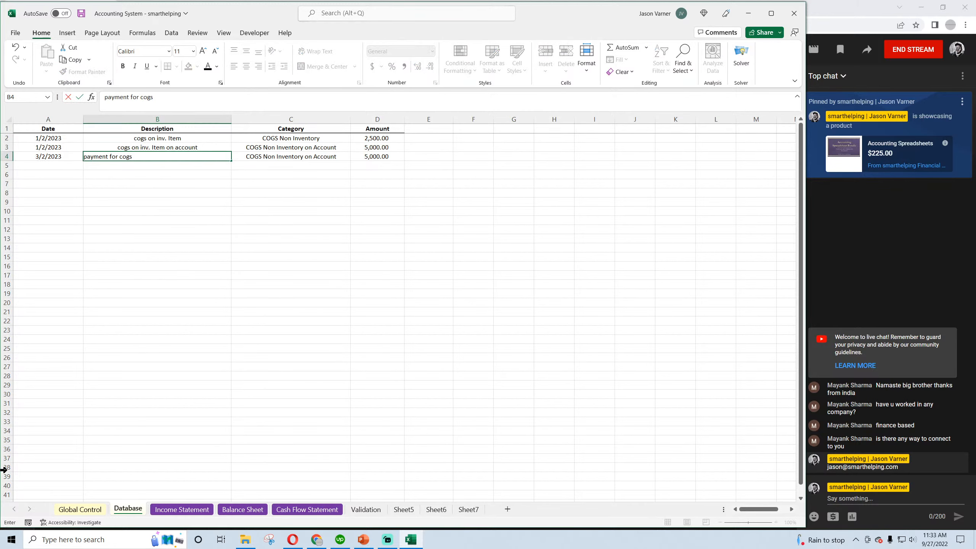
type(" on account")
key("Return")
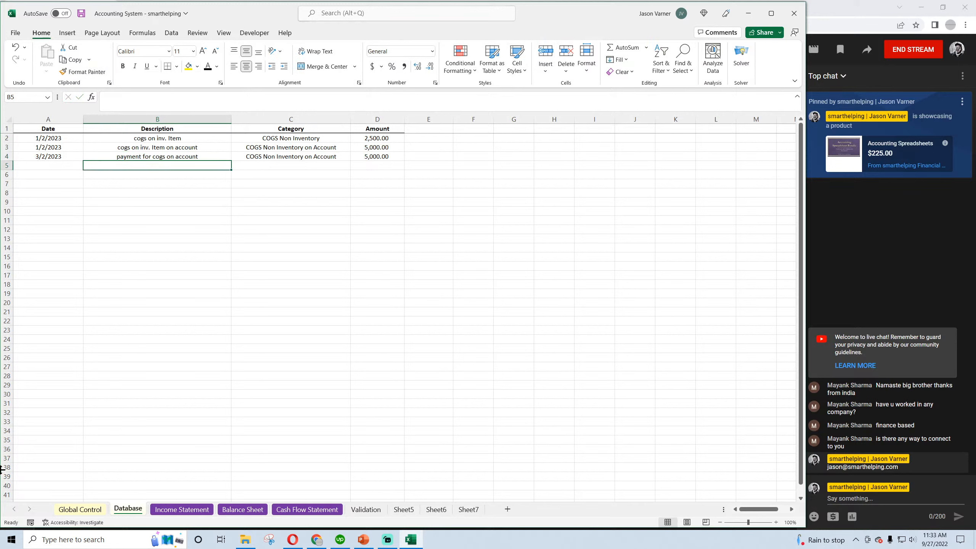
left_click(200, 156)
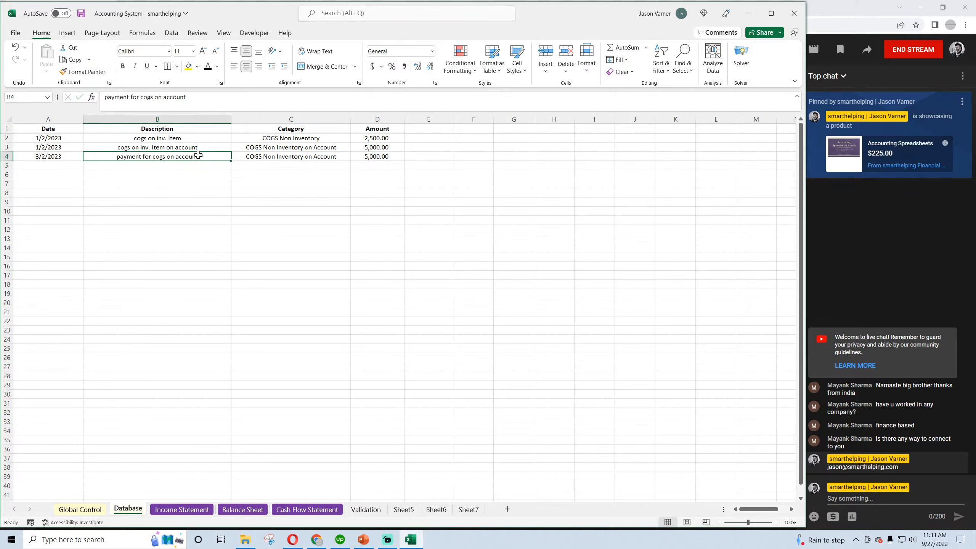
Look through the row 4 category choices for a COGS payment category, keeping COGS Non Inventory on Account selected
left_click(290, 157)
left_click(354, 157)
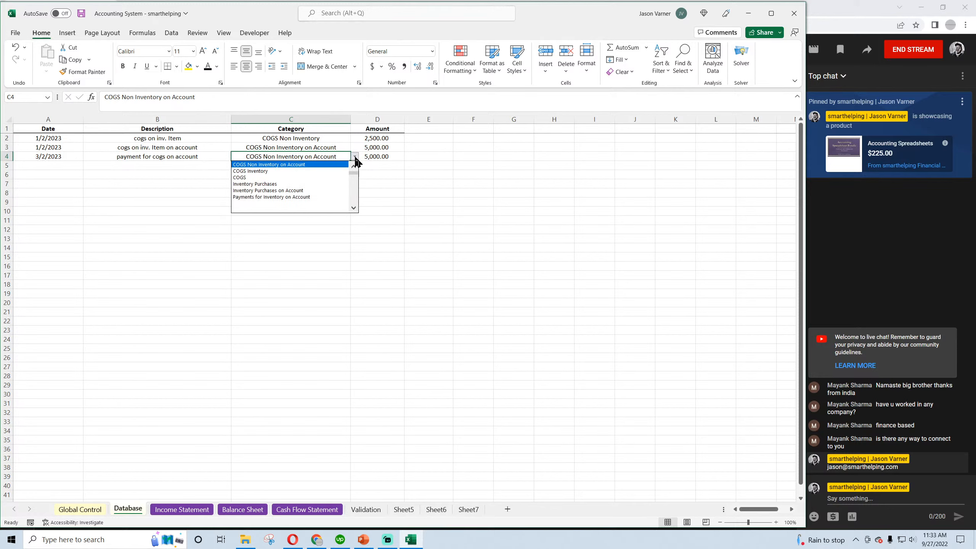
left_click(354, 166)
left_click(354, 166)
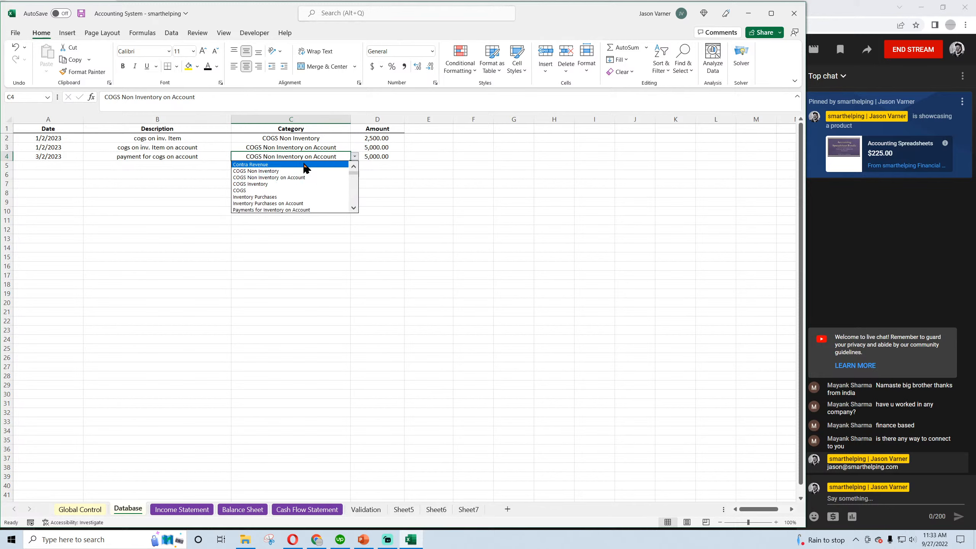
left_click(272, 178)
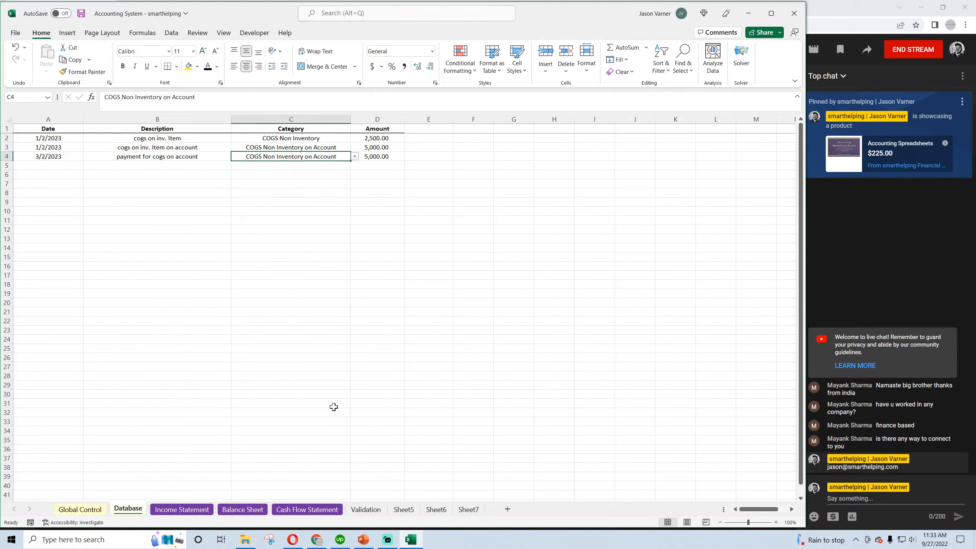
On the Validation sheet, copy the categories from COGS Inventory through Payments for Inventory on Account one row down, starting at C9
left_click(364, 509)
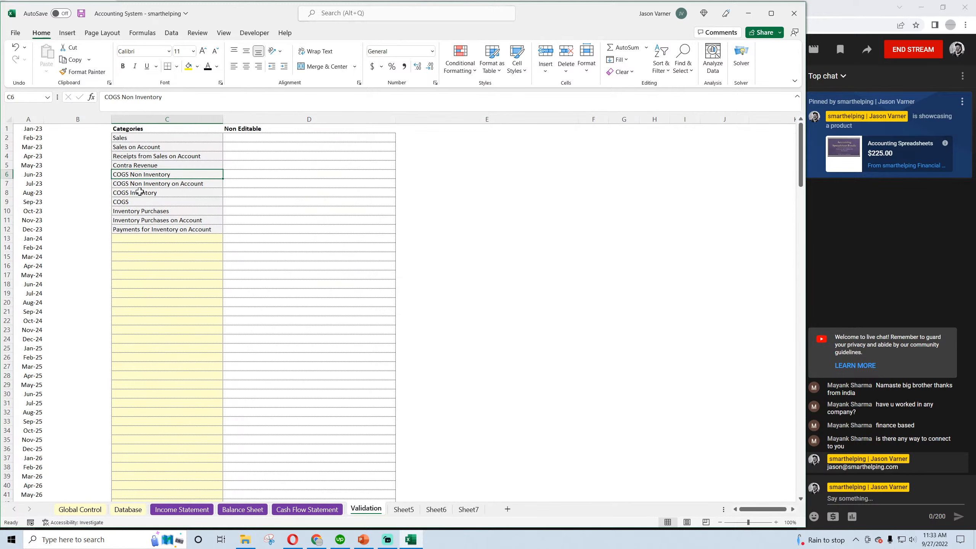
left_click(160, 184)
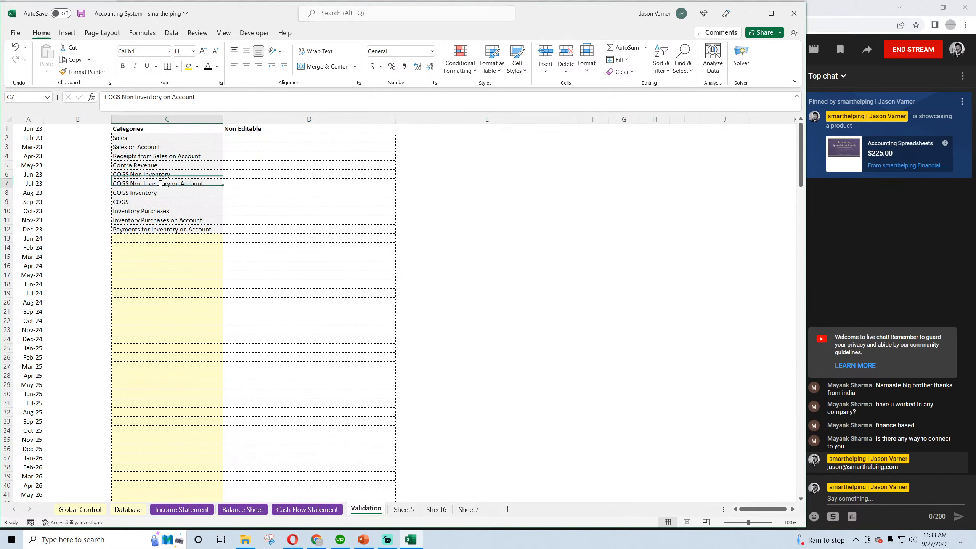
left_click(152, 193)
left_click_drag(152, 192, 151, 229)
right_click(146, 195)
left_click(164, 234)
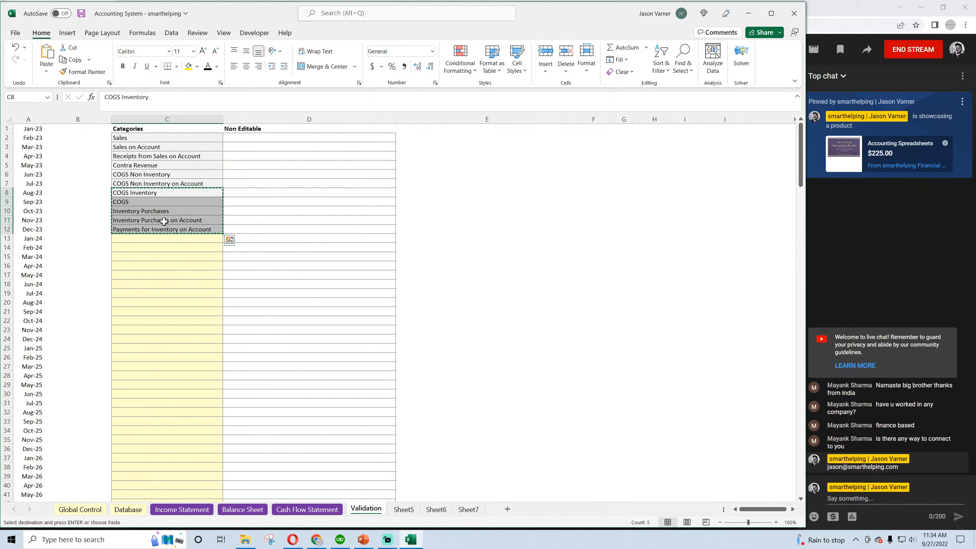
left_click(140, 201)
right_click(140, 202)
left_click(162, 268)
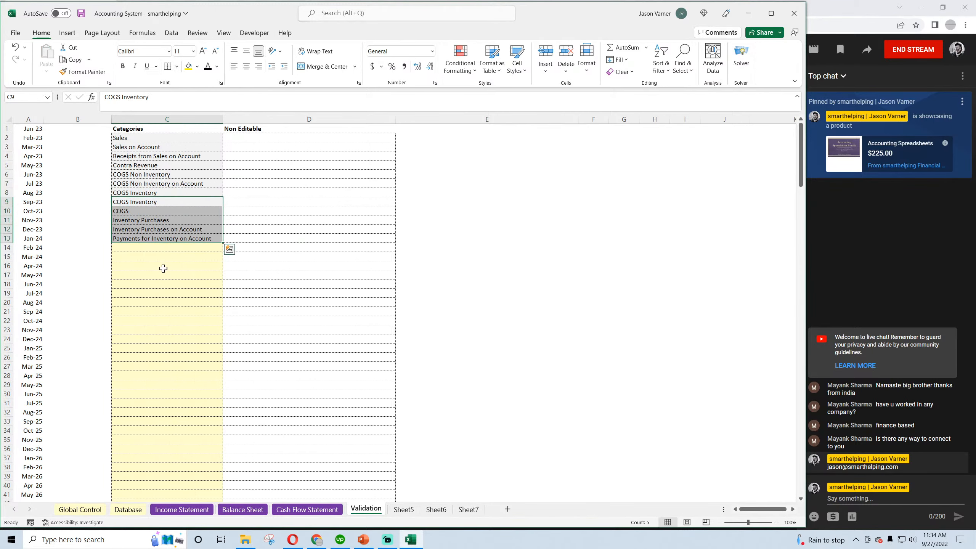
Replace the category in C8 with "Payments for COGS Non Inventory on Account"
left_click(143, 192)
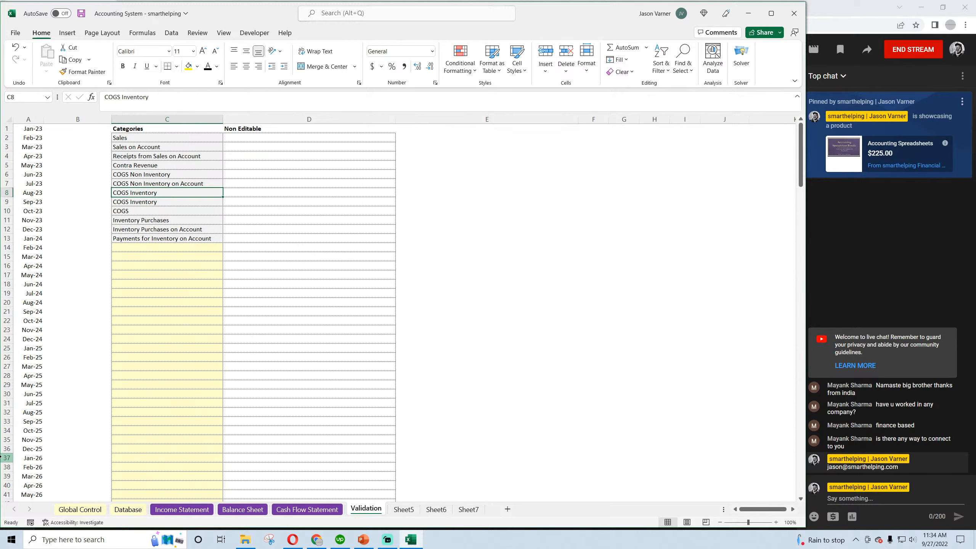
type("P")
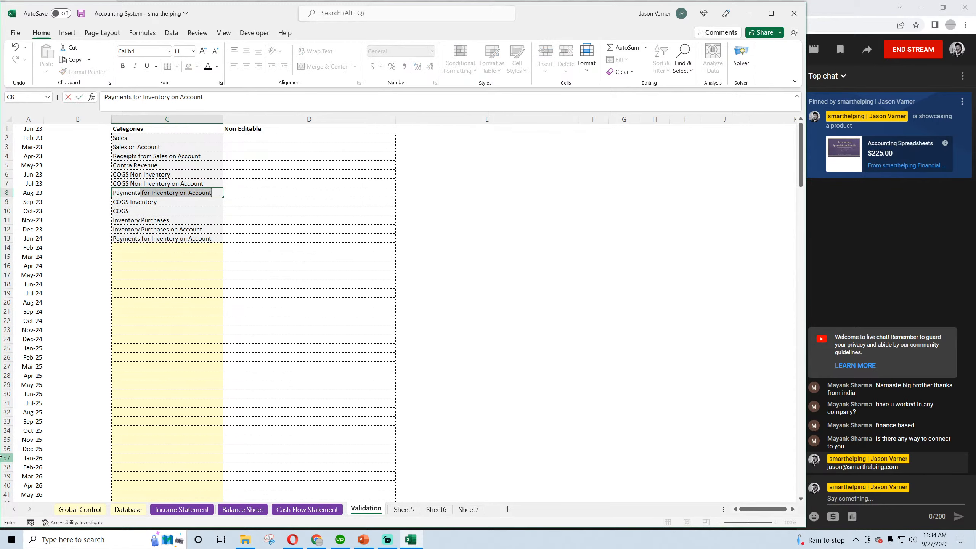
type("ayments for COGS Non")
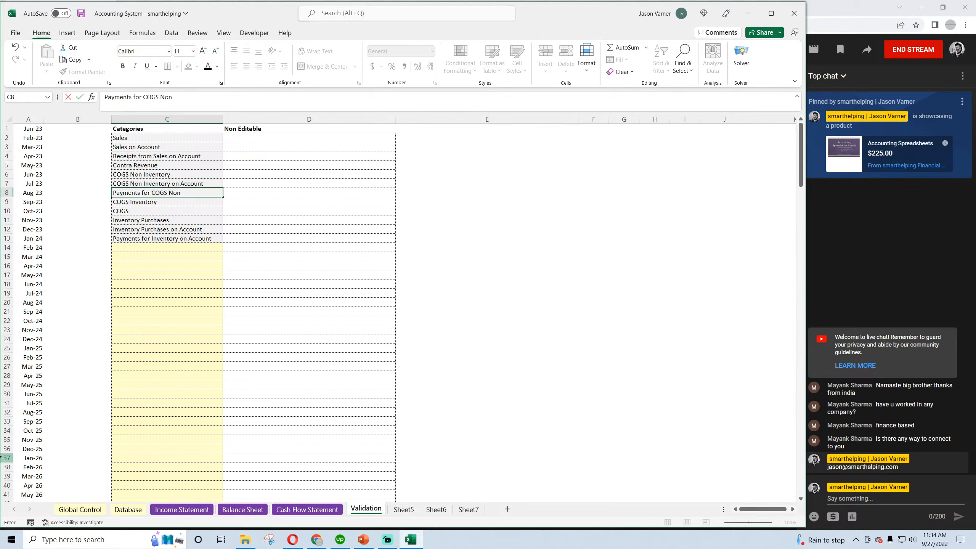
type("Inventory on A")
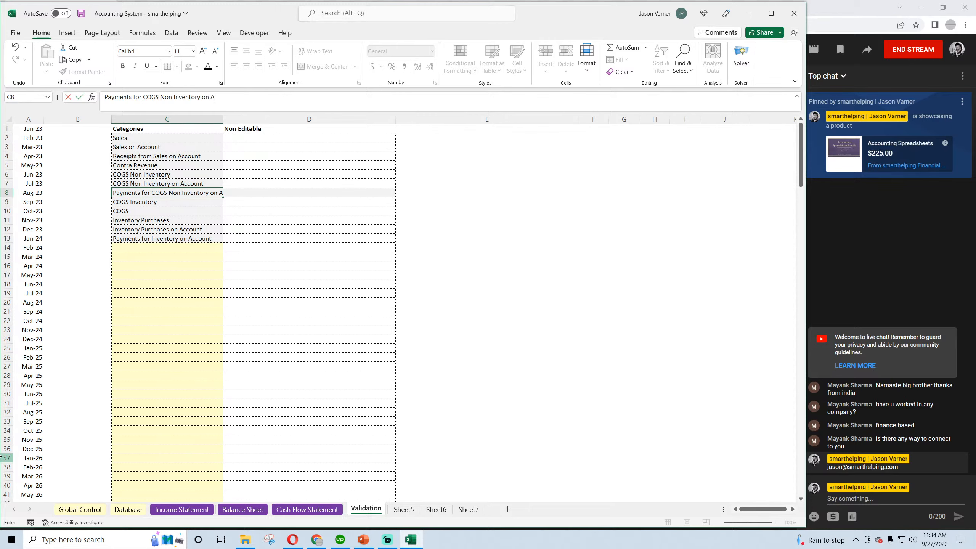
type("ccount")
key("Return")
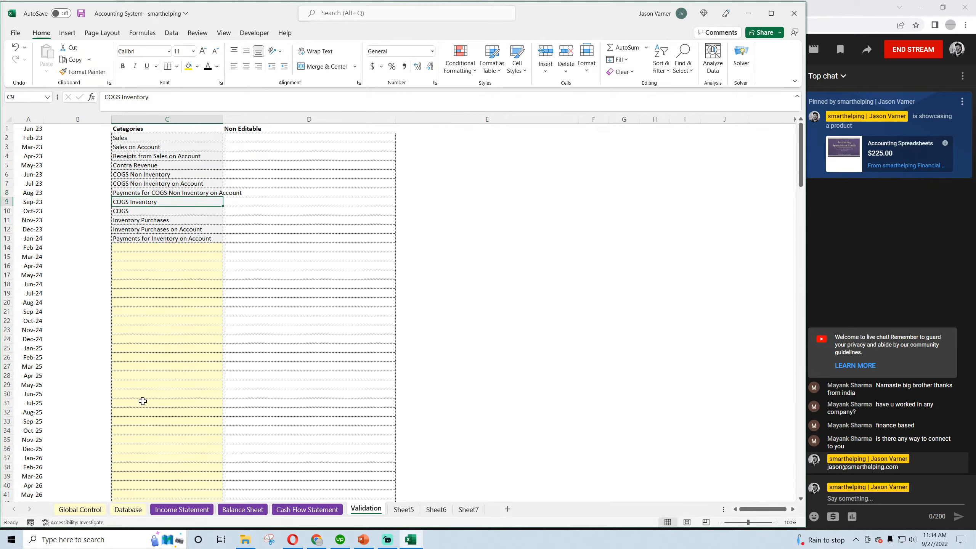
Widen the Categories column to fit the longest category name and save the workbook
left_click_drag(222, 119, 255, 120)
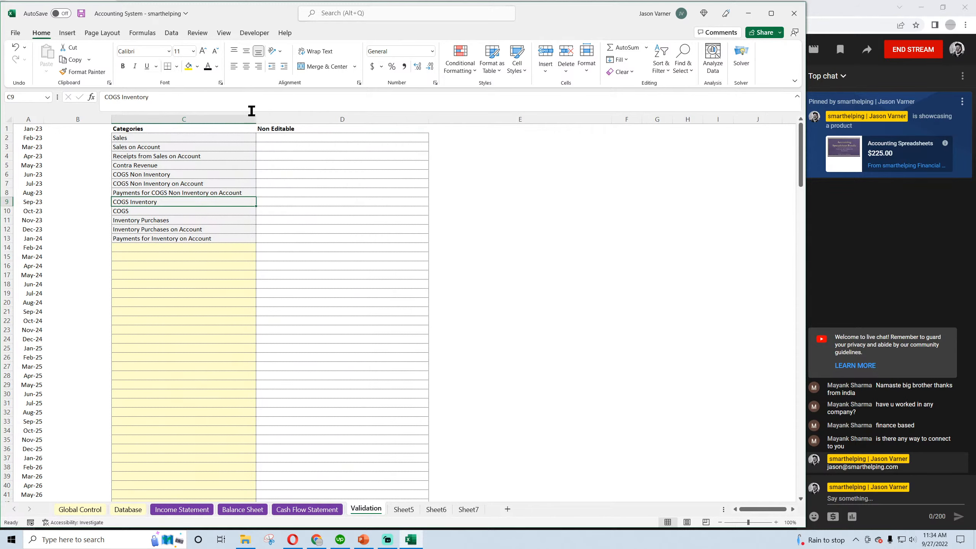
left_click(81, 13)
left_click_drag(146, 138, 144, 239)
left_click(129, 136)
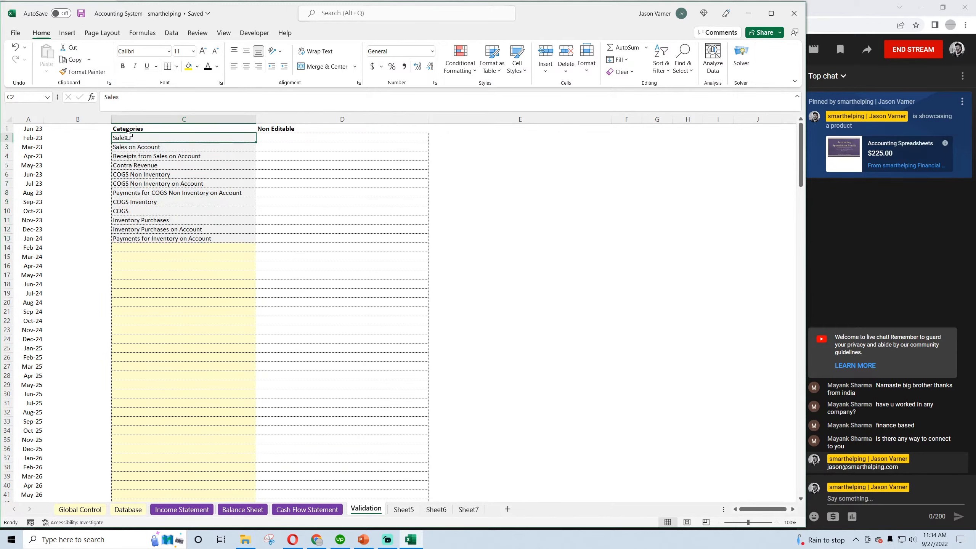
Review the sales, COGS and inventory categories in C3:C13 of the Validation sheet and save the workbook
left_click(131, 147)
left_click(133, 166)
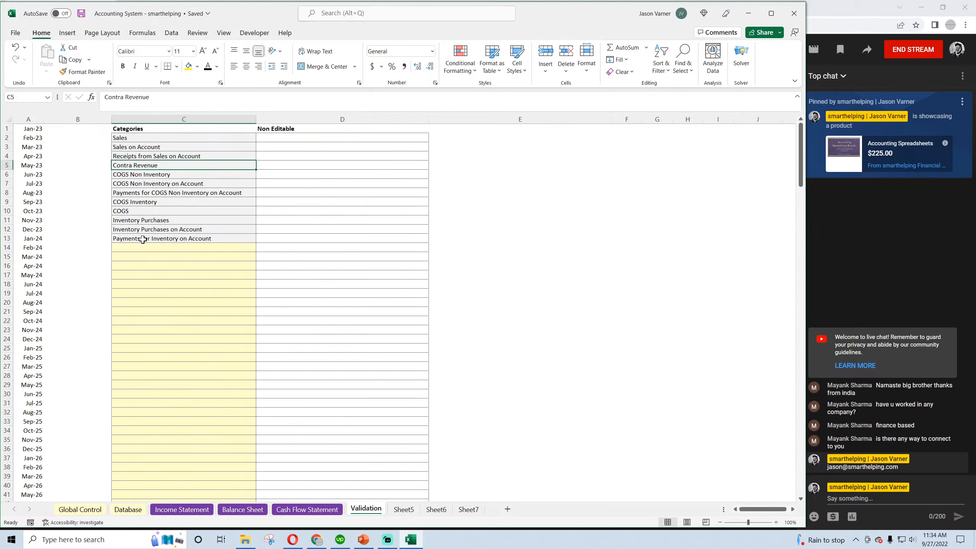
left_click(142, 221)
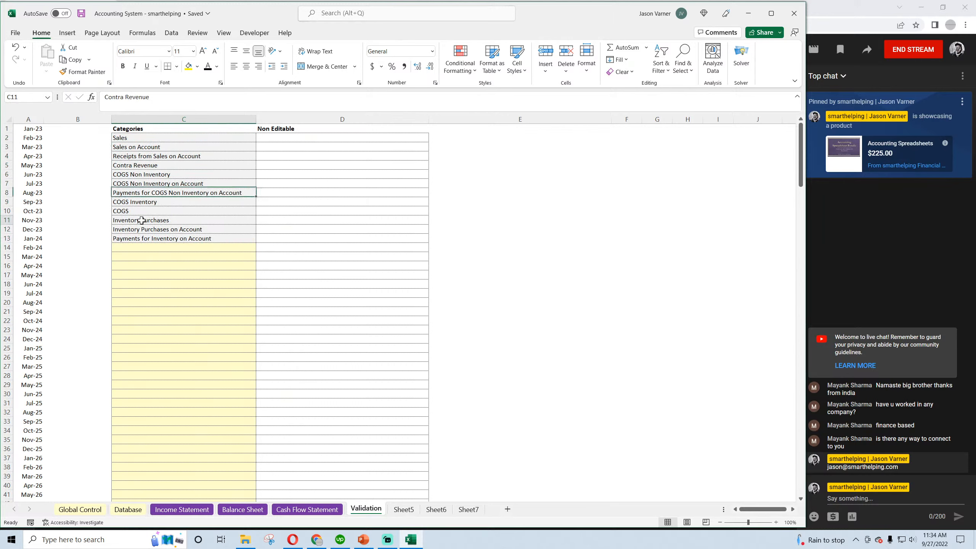
left_click(173, 229)
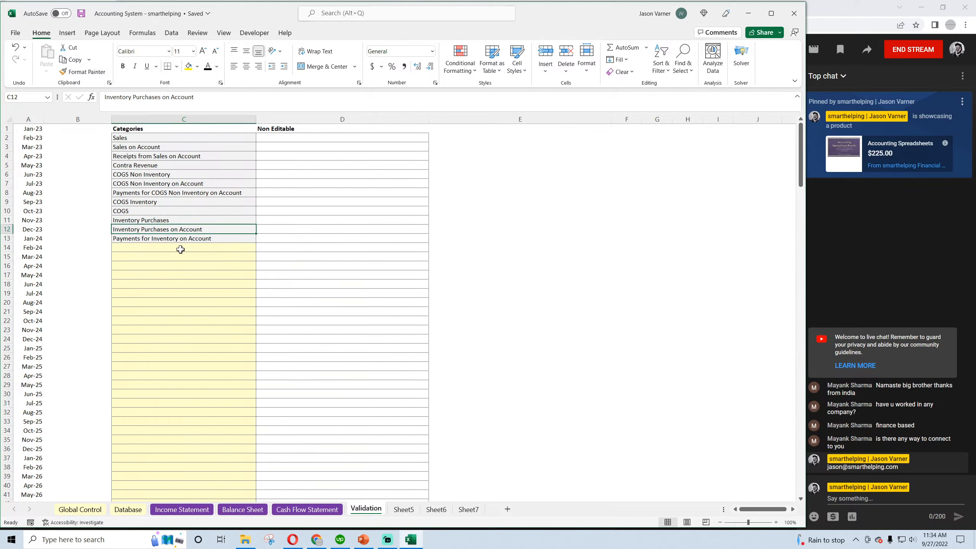
left_click(156, 240)
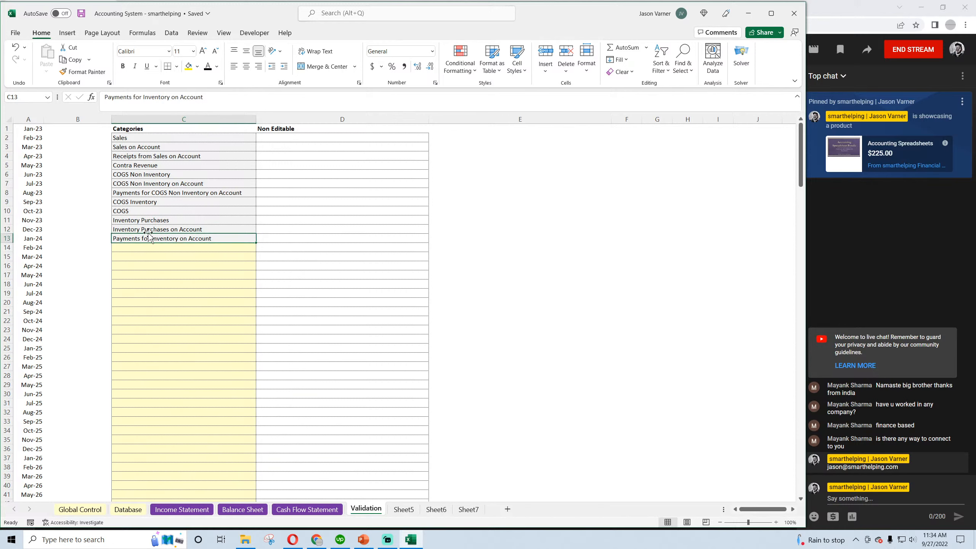
left_click(139, 213)
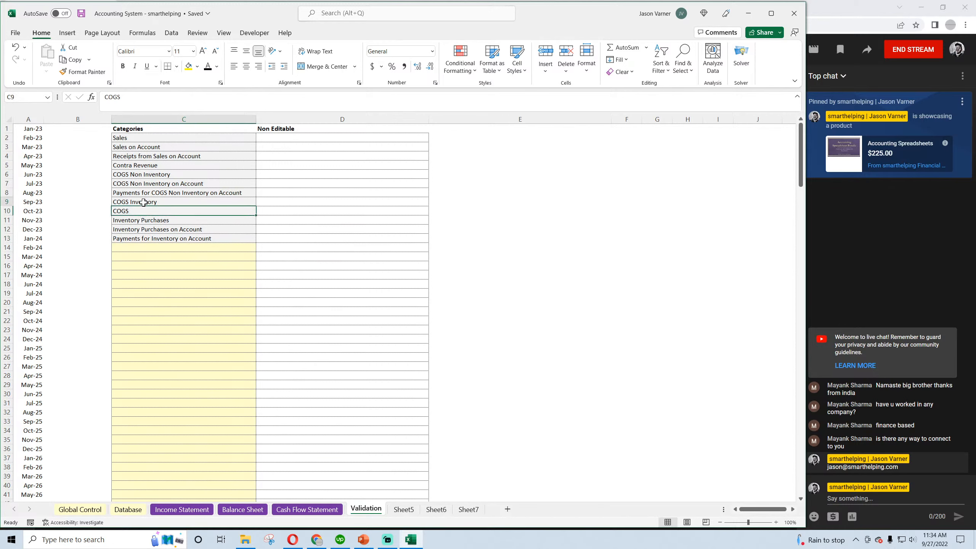
left_click(143, 202)
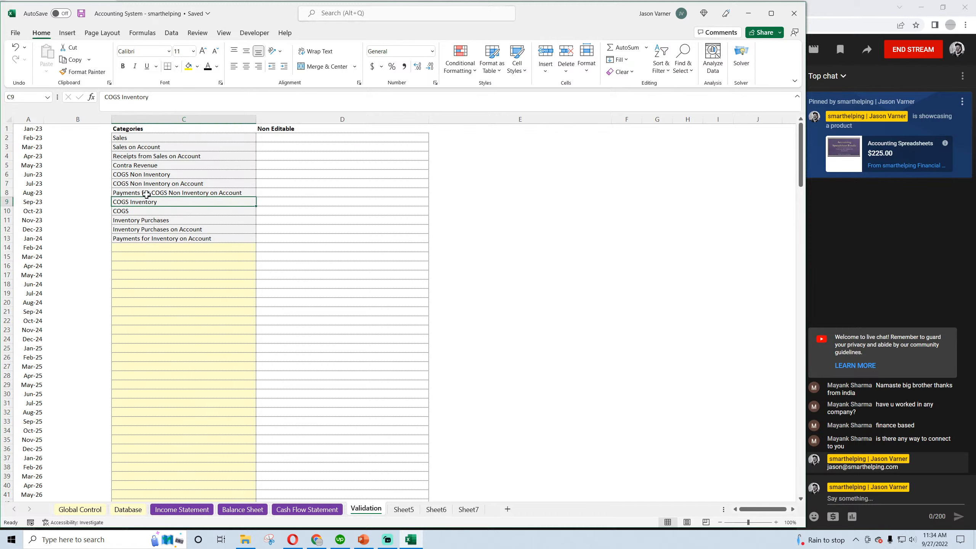
left_click_drag(146, 194, 149, 174)
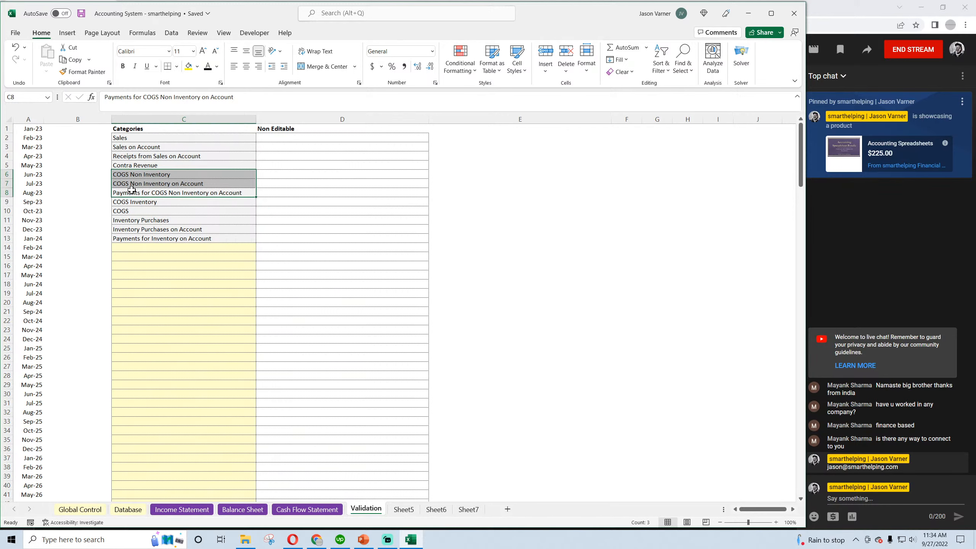
left_click_drag(148, 173, 141, 240)
left_click_drag(141, 210, 141, 201)
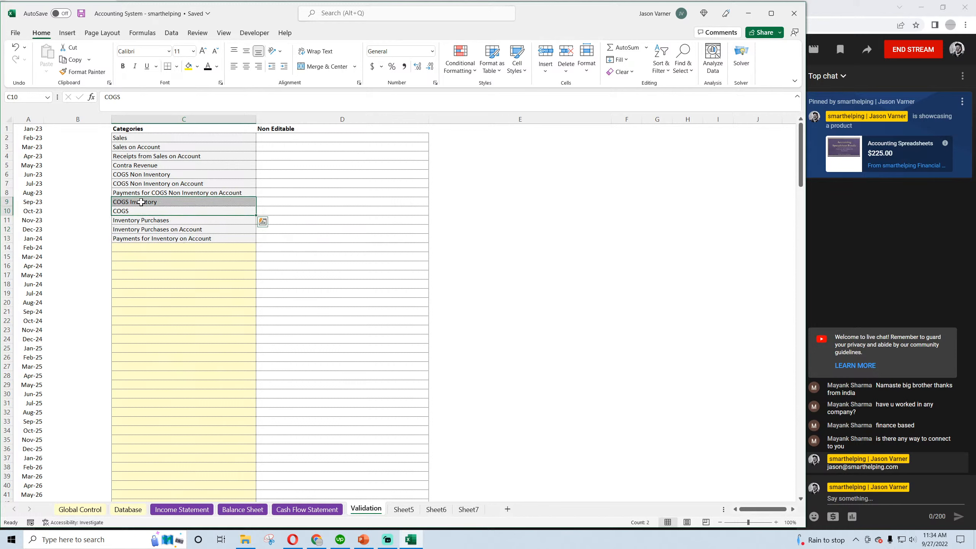
left_click(139, 213)
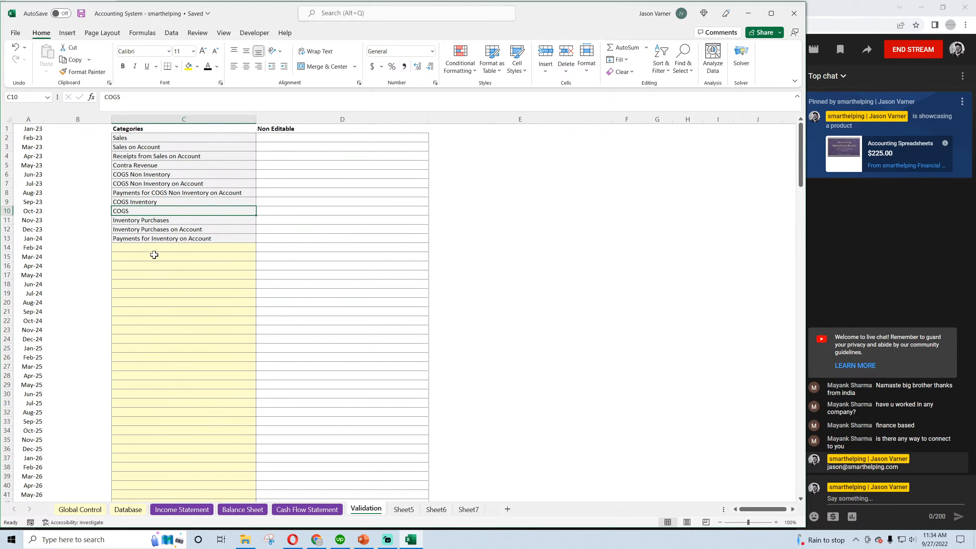
left_click(82, 14)
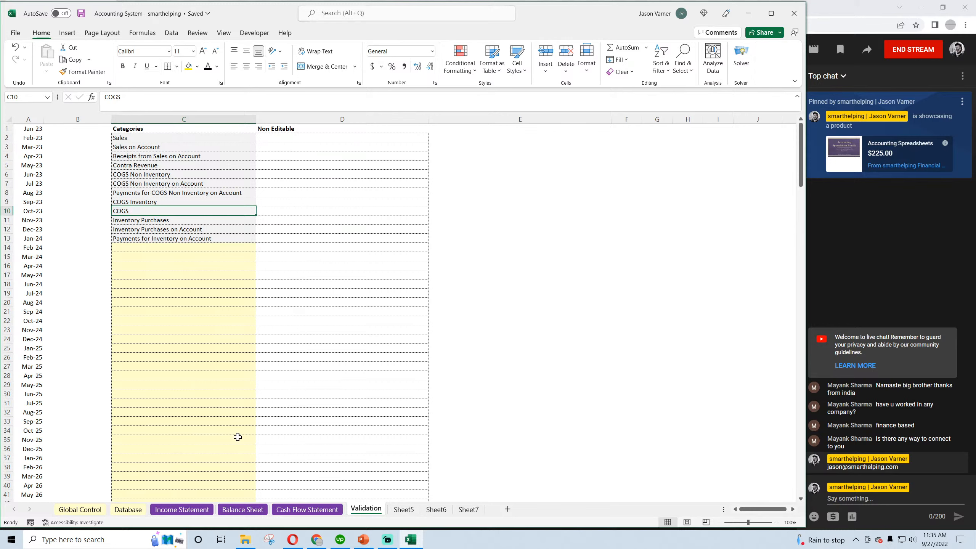
Examine the January formulas for sales, other revenue, cost of goods sold and the expense items on the Income Statement
left_click(190, 508)
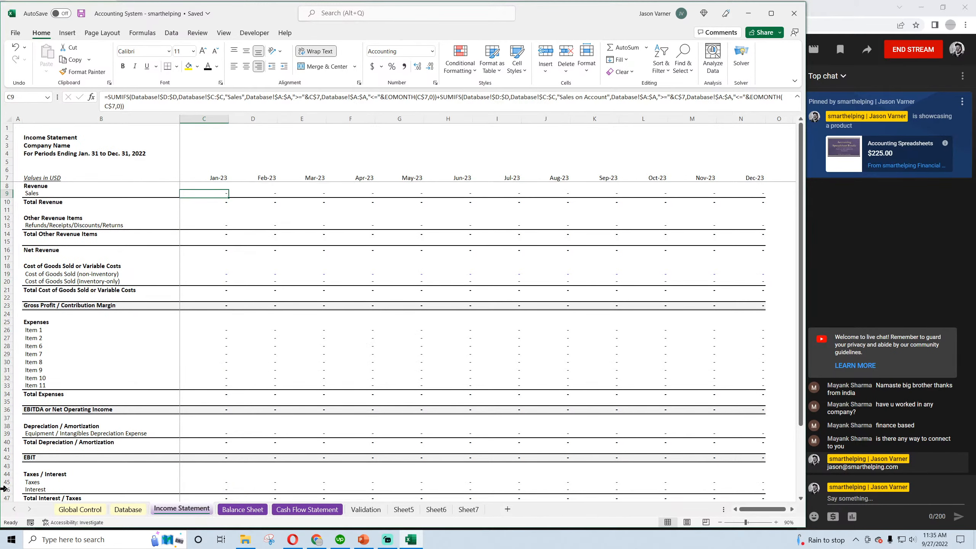
key("Down")
key("Down")
key("Down")
key("Down")
key("Down")
key("Down")
key("Down")
key("Down")
key("Down")
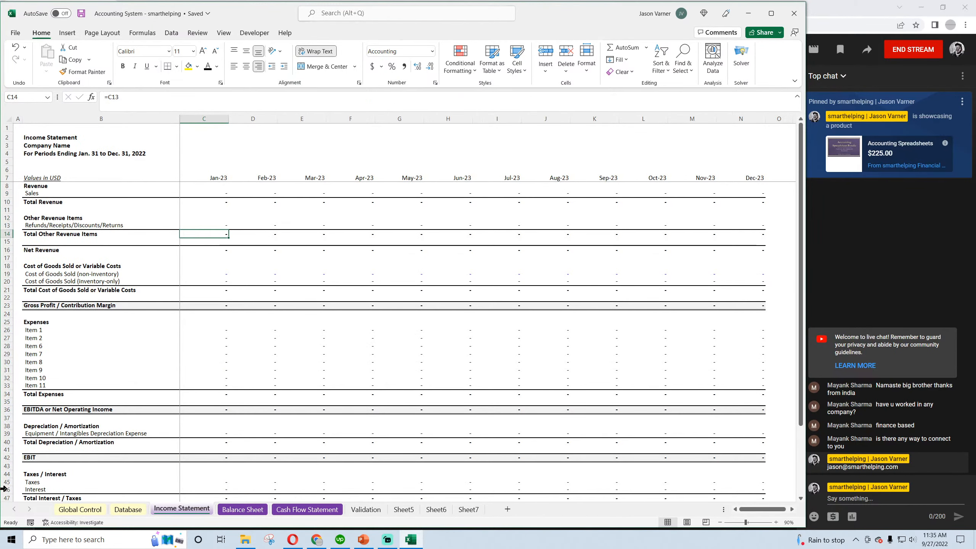
key("Down")
key("Down")
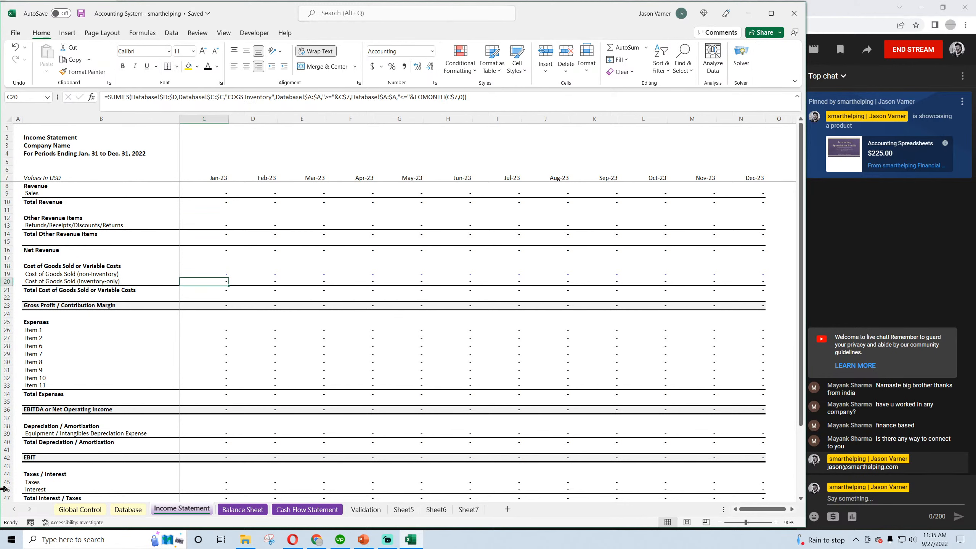
key("Up")
key("Up")
key("Down")
key("Down")
left_click(225, 330)
left_click(220, 344)
Examine the January formulas for Accounts Receivable, Inventory and Accounts Payable on the Balance Sheet
left_click(242, 509)
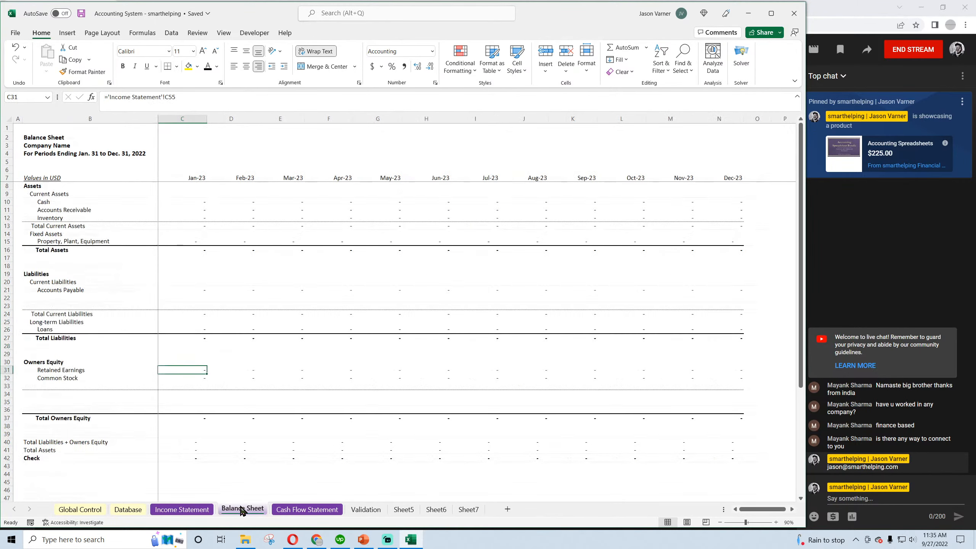
left_click(207, 210)
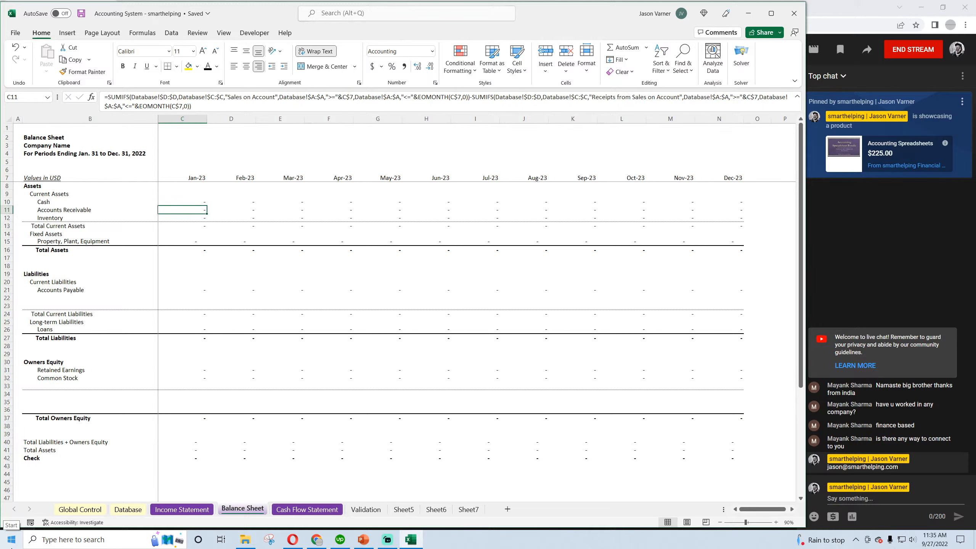
key("Down")
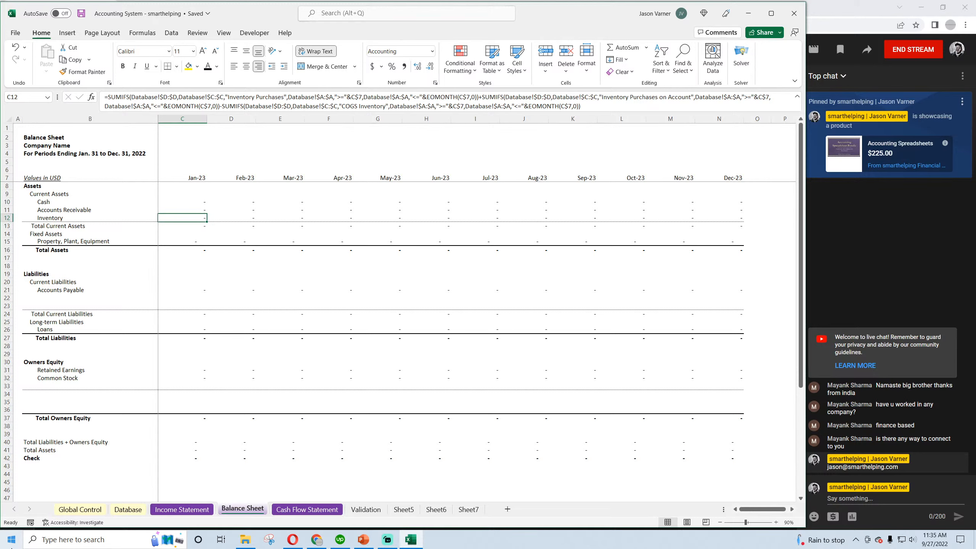
key("Down")
key("Down")
key("Down")
key("Down")
key("Down")
key("Down")
key("Down")
key("Down")
key("Down")
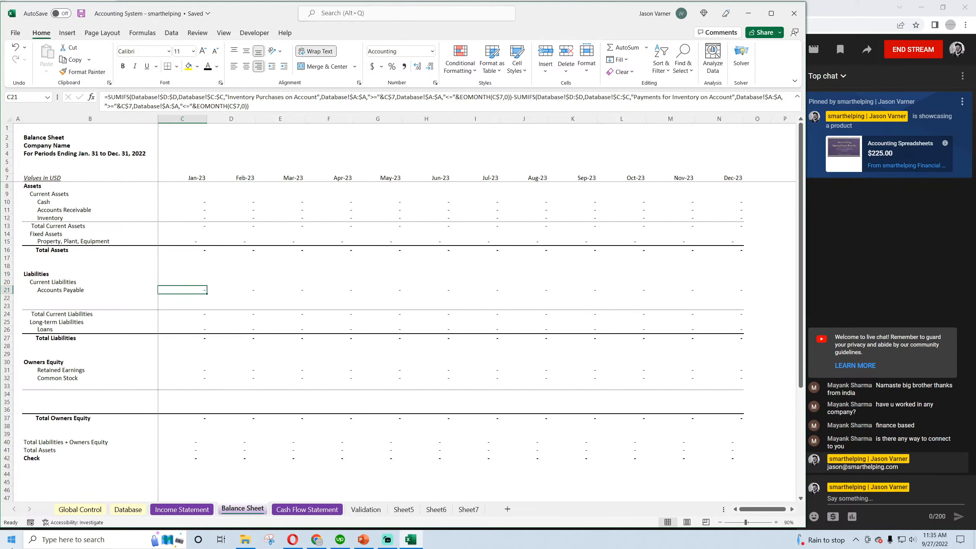
Examine the January formulas for sales on account, receipts and inventory payments on the Cash Flow Statement
left_click(304, 509)
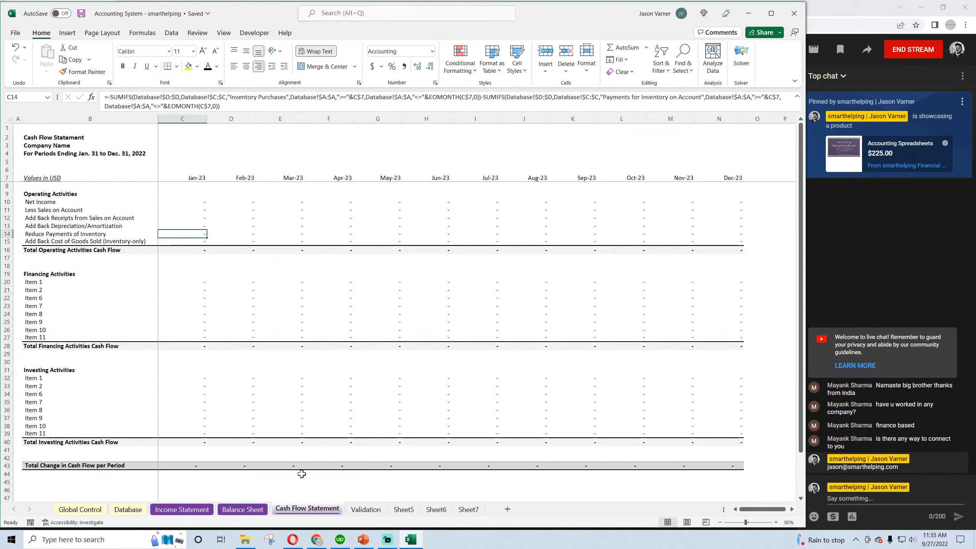
left_click(213, 208)
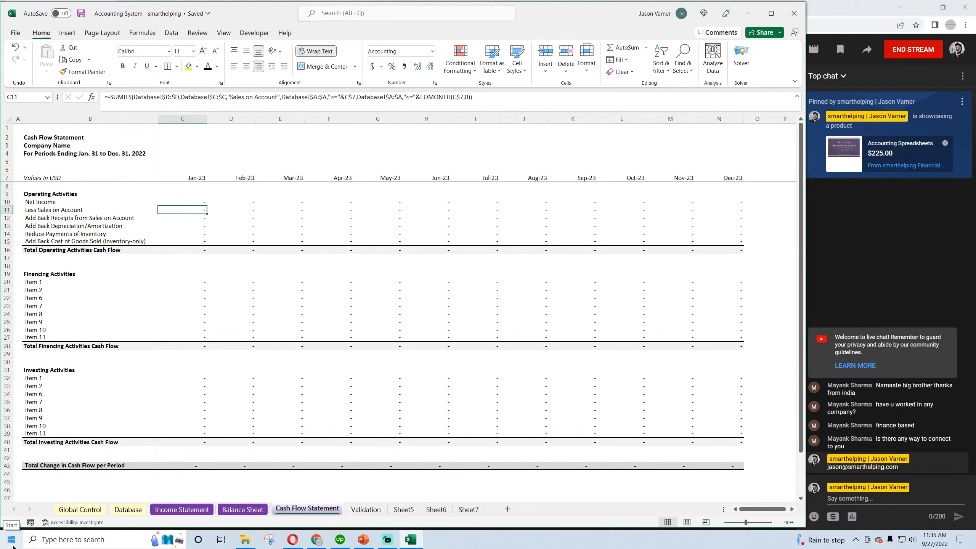
key("Down")
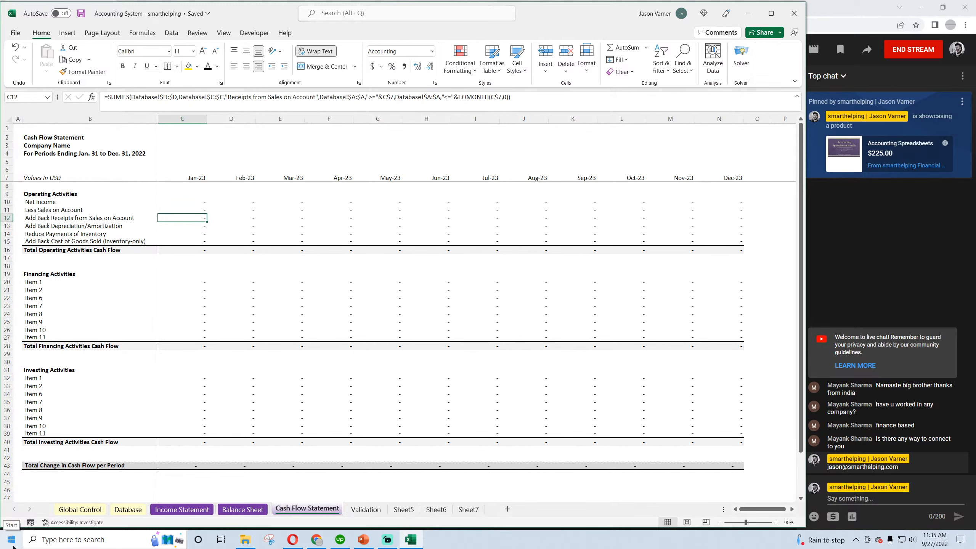
key("Down")
key("Down")
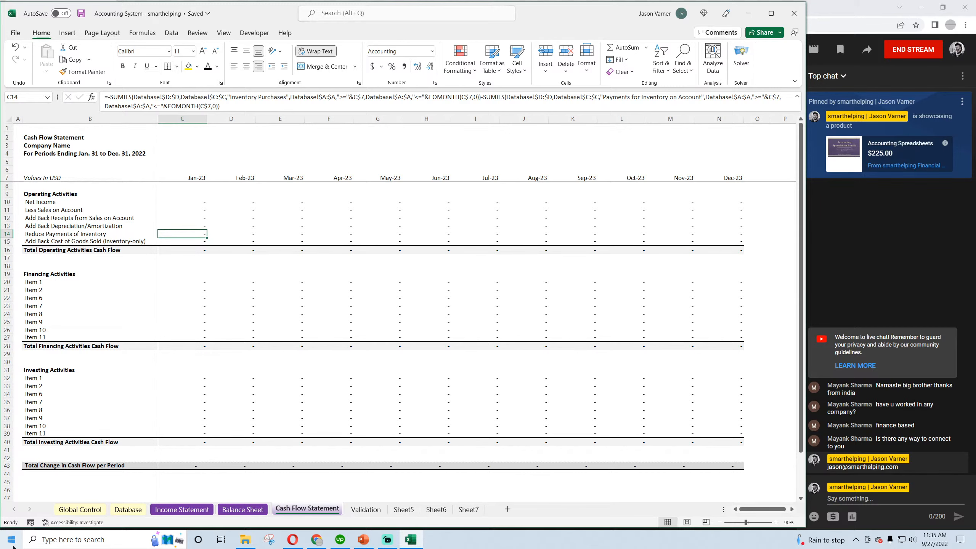
Delete the redundant "COGS" category in C10 of the Validation sheet, shifting the cells below it up
left_click(182, 509)
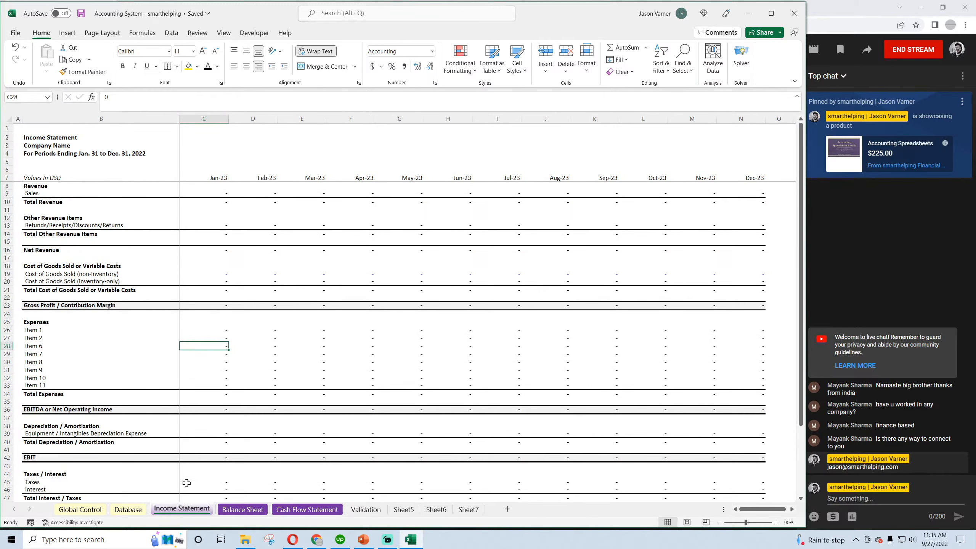
left_click(128, 510)
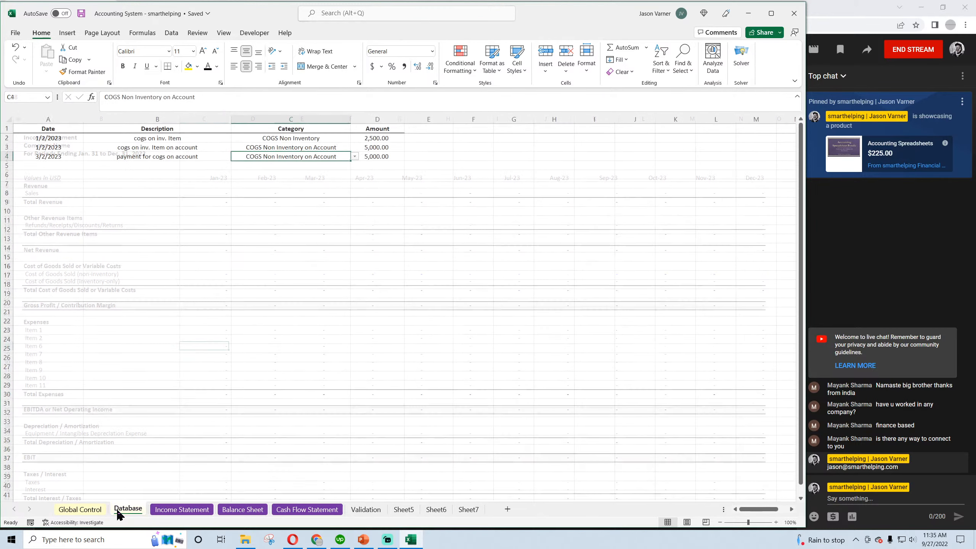
left_click(365, 510)
right_click(140, 210)
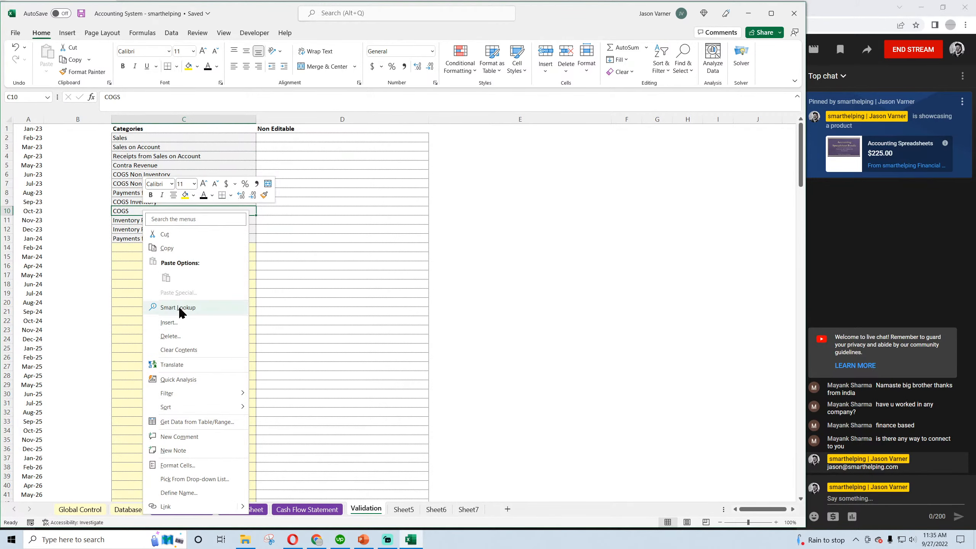
left_click(180, 336)
left_click(172, 346)
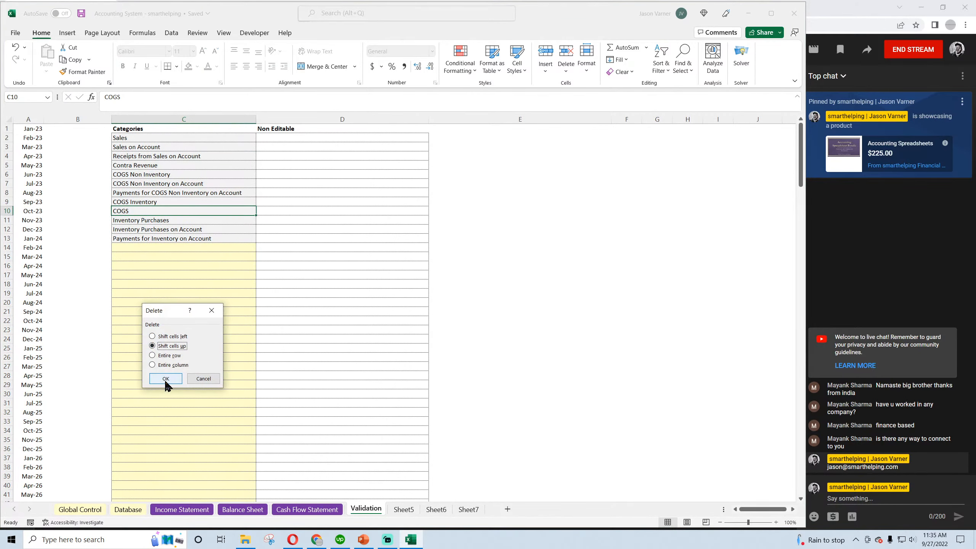
left_click(165, 378)
Review the inventory categories and the three COGS Non Inventory categories in the Categories list
left_click(160, 339)
left_click_drag(149, 208, 148, 230)
left_click(172, 201)
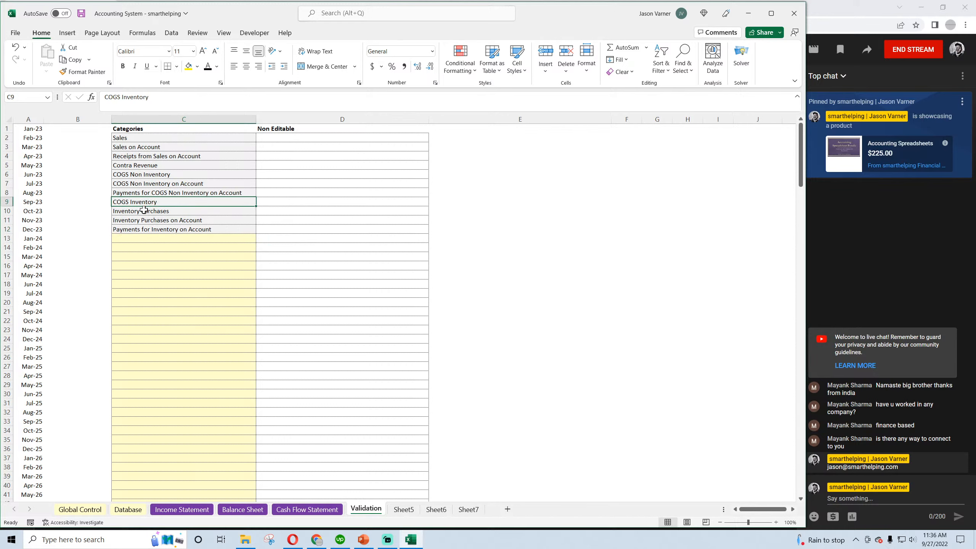
left_click(144, 209)
left_click_drag(143, 193, 143, 175)
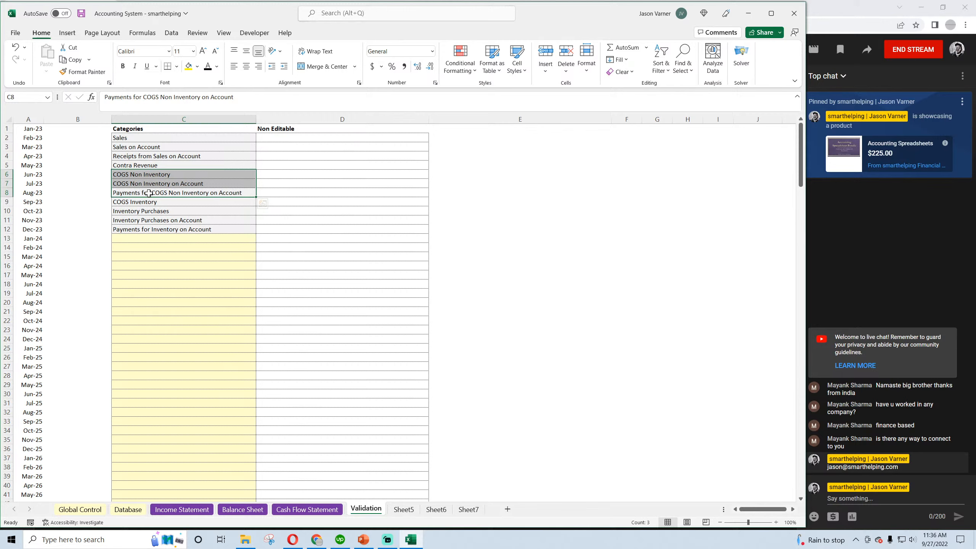
left_click_drag(175, 192, 170, 177)
On the Income Statement, copy the inventory-only COGS formula from C20 into the non-inventory COGS cell C19
left_click(183, 510)
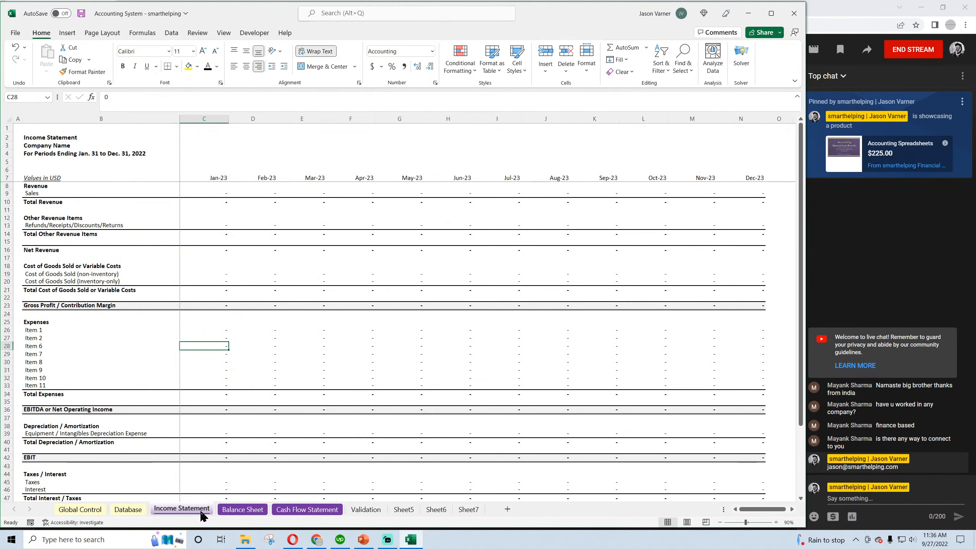
left_click(209, 281)
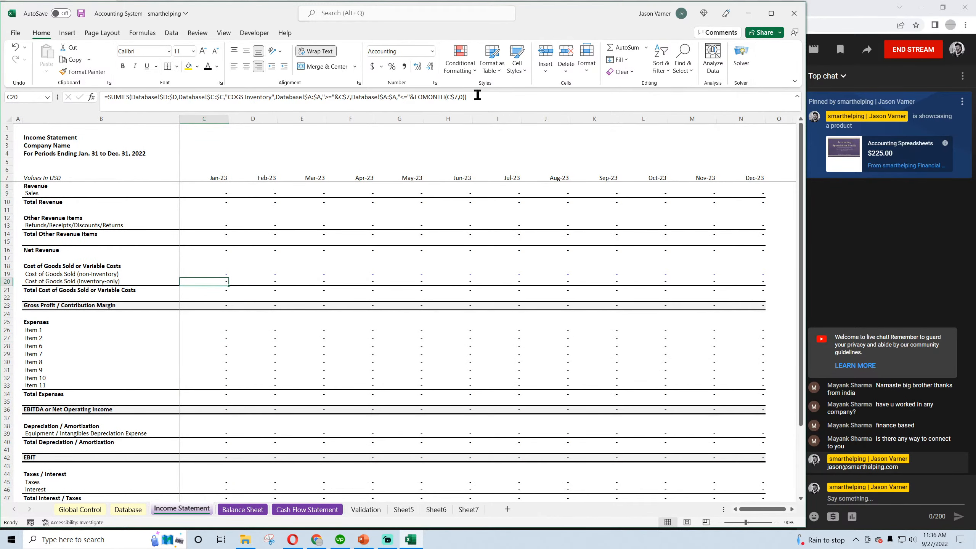
left_click_drag(477, 96, 9, 85)
right_click(120, 97)
left_click(145, 120)
key("Return")
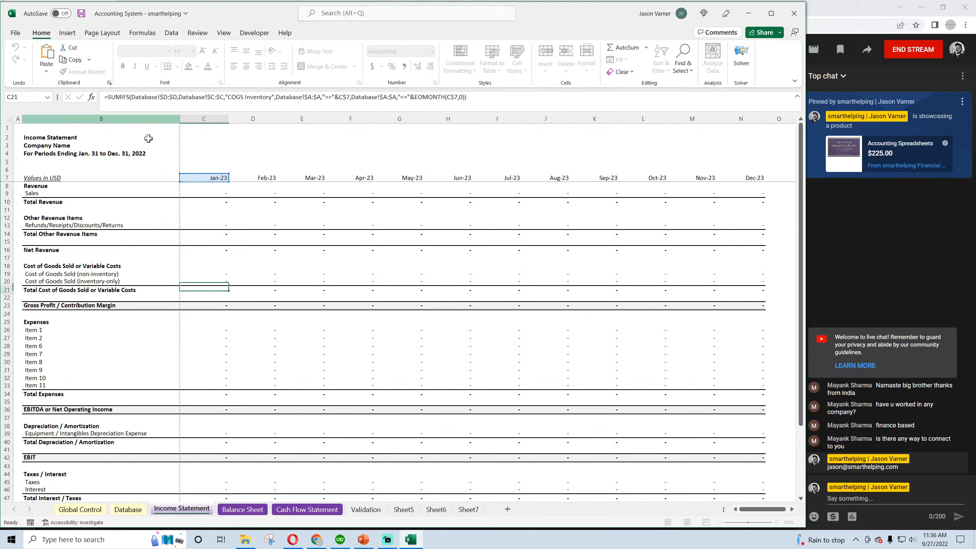
left_click(217, 271)
left_click_drag(152, 95, 82, 96)
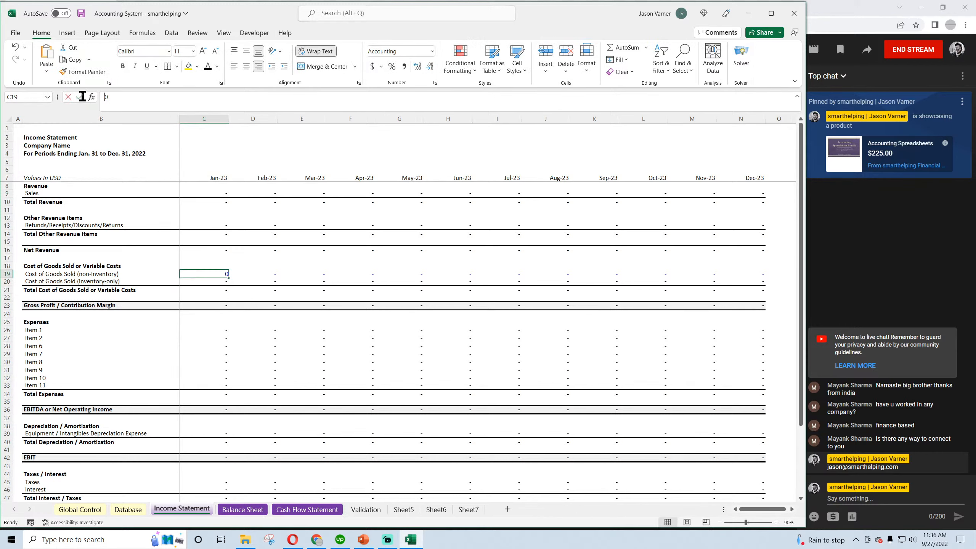
right_click(106, 100)
left_click(130, 148)
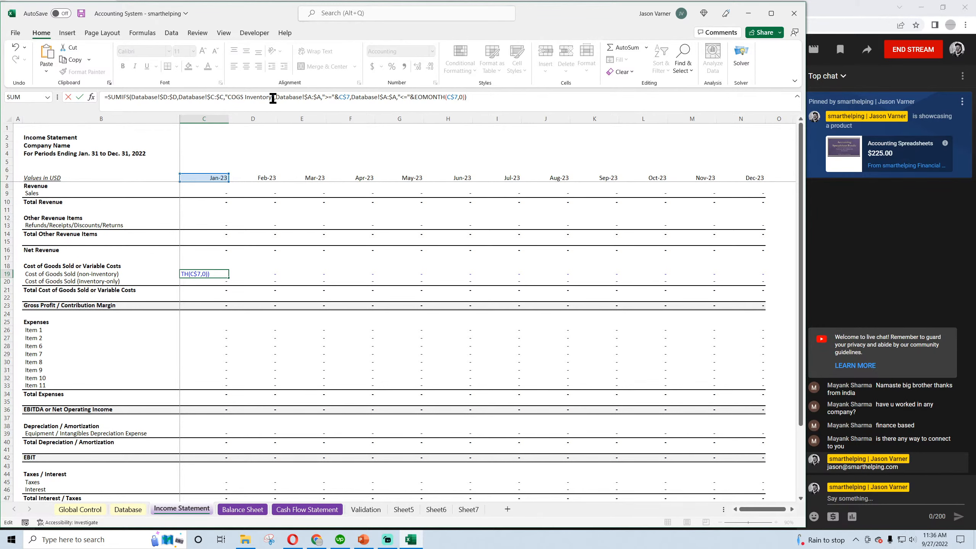
key("Return")
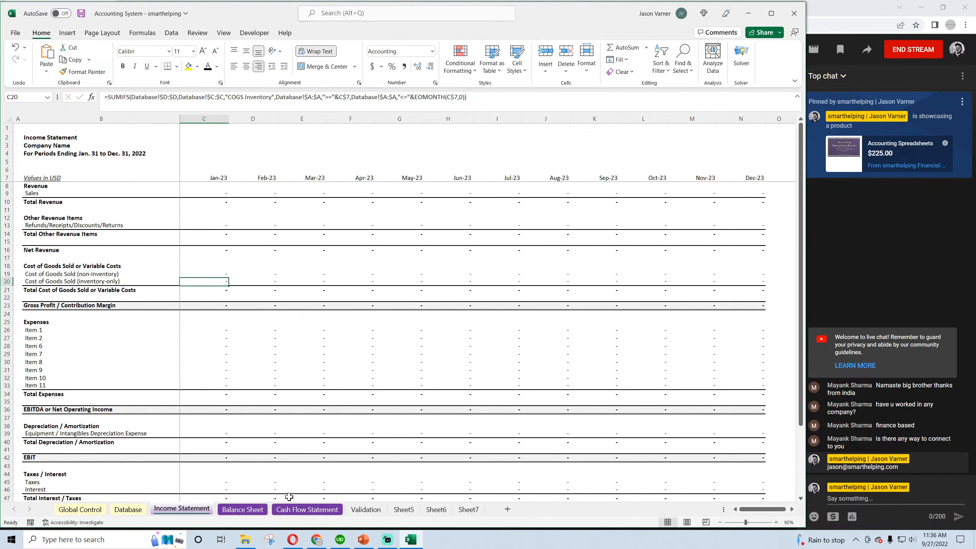
Change the category criterion in the C19 formula to "COGS Non Inventory" and fill the formula across to Dec-23
left_click(365, 508)
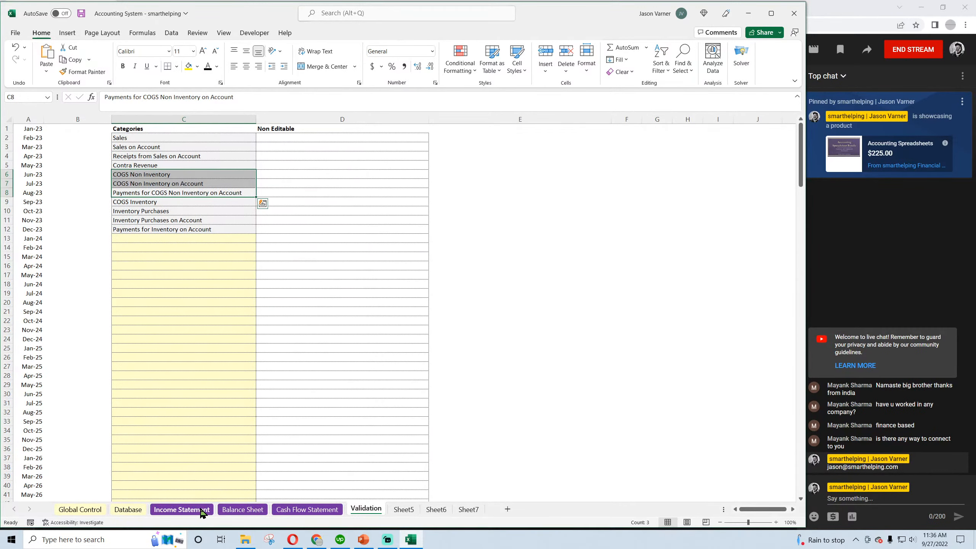
left_click(157, 176)
left_click(182, 510)
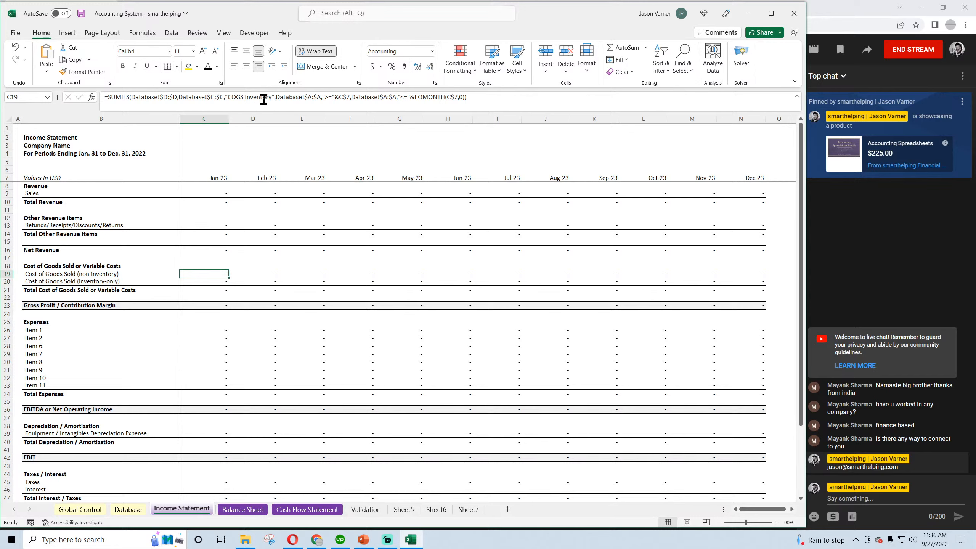
left_click(246, 97)
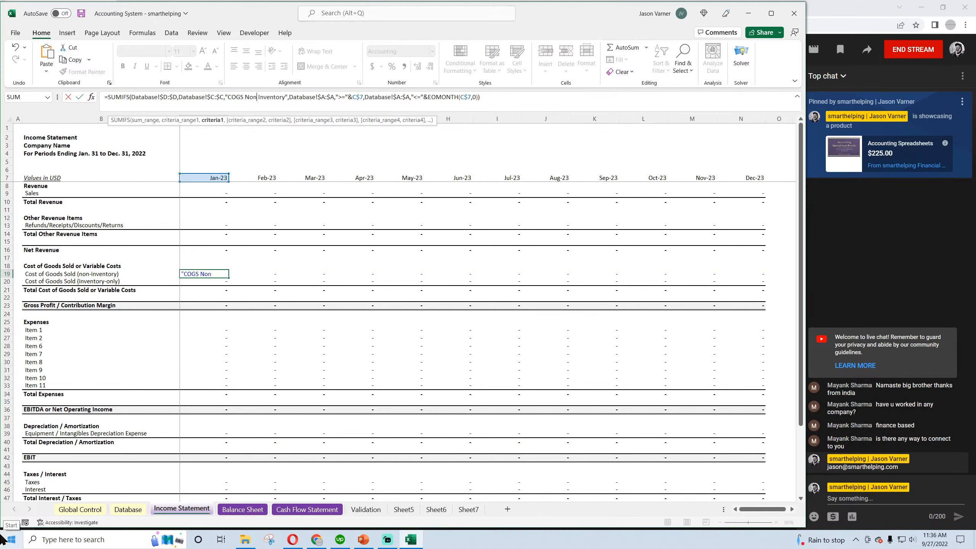
key("Return")
left_click(228, 273)
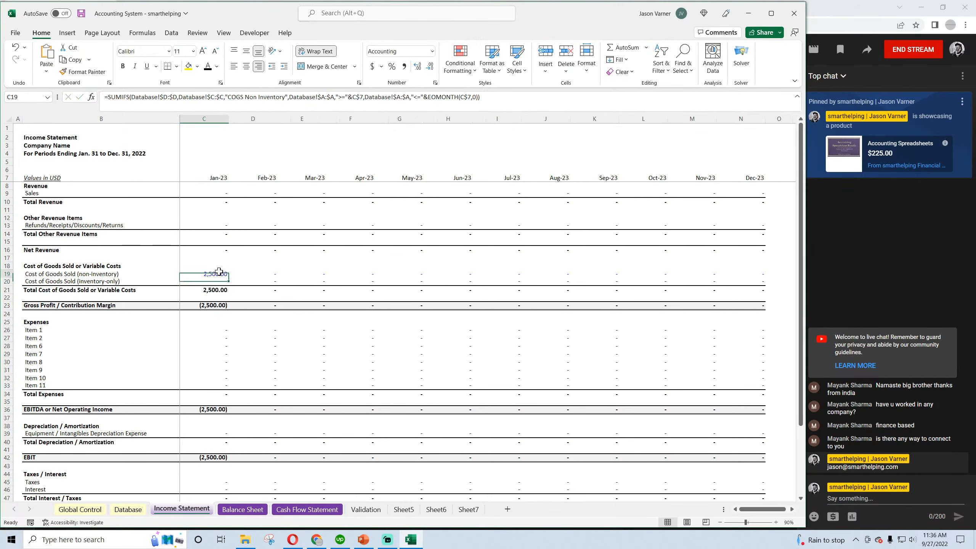
left_click_drag(233, 277, 751, 279)
Copy the full SUMIFS formula text from C19 without altering the cell, and save the workbook
left_click(190, 274)
left_click(497, 97)
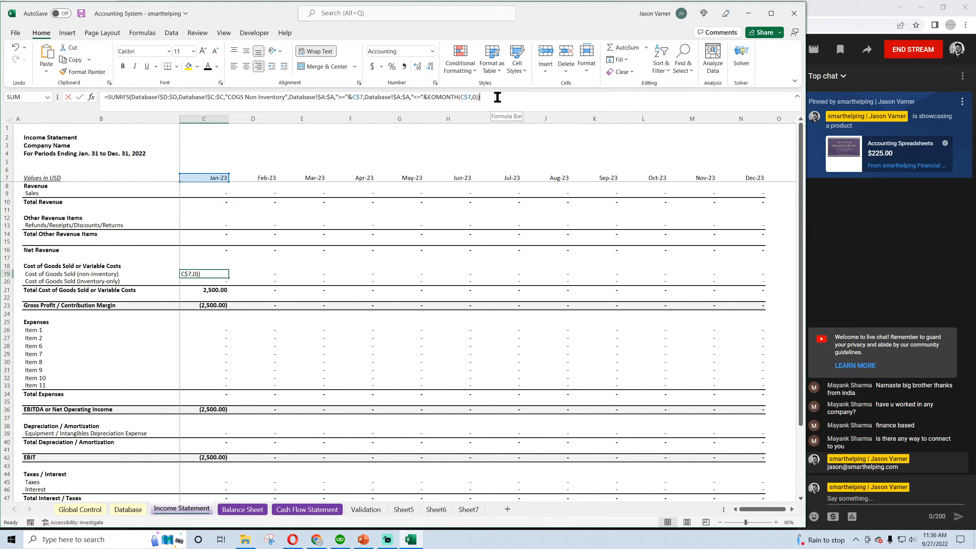
left_click_drag(497, 98, 92, 100)
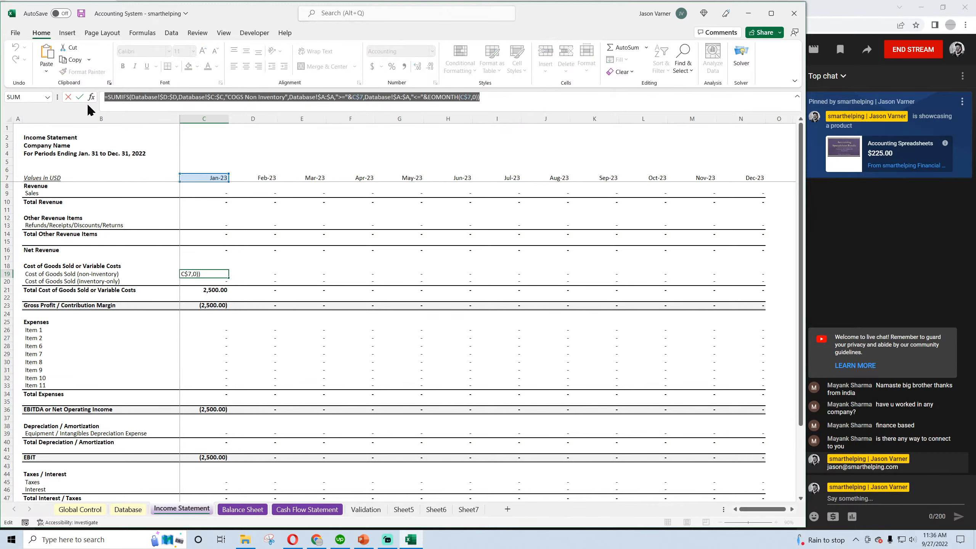
right_click(116, 101)
left_click(135, 119)
key("Return")
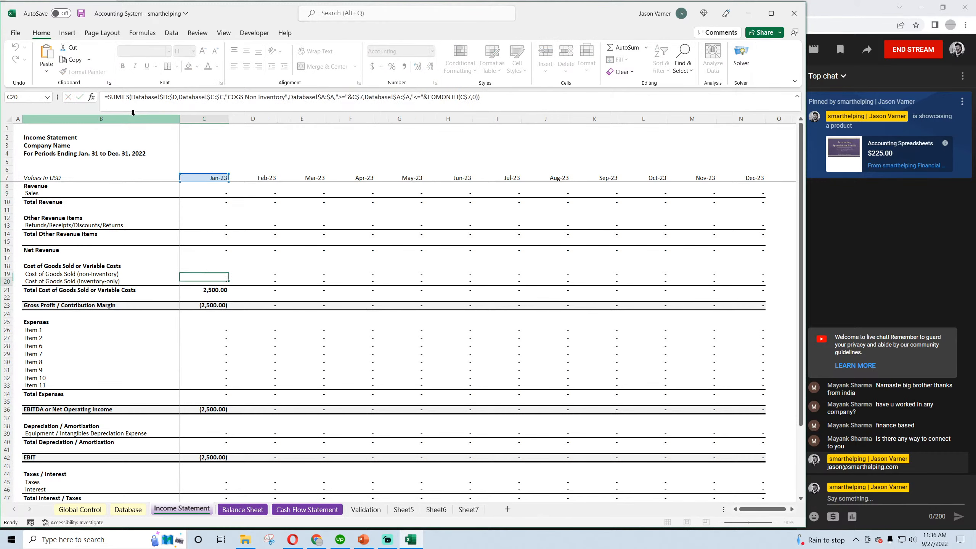
left_click(208, 274)
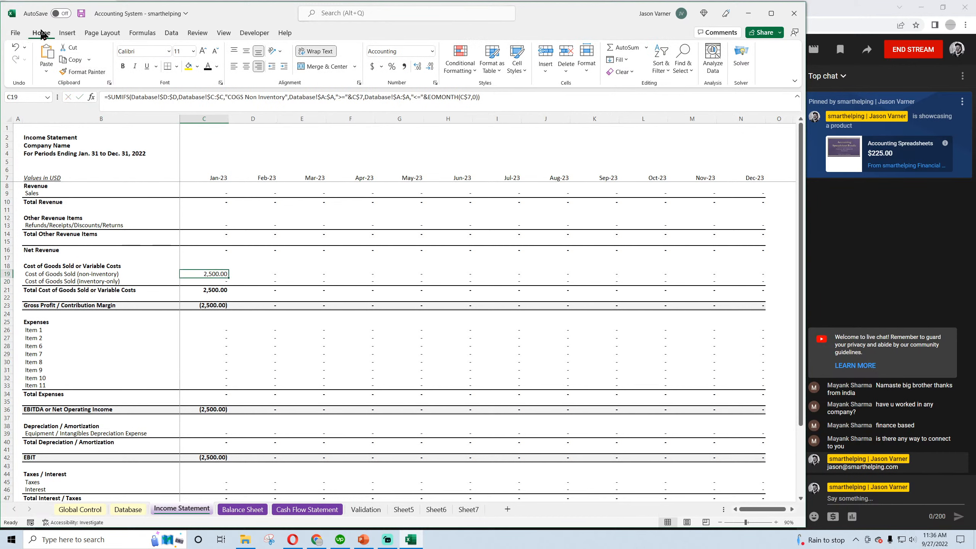
left_click(81, 14)
Add the copied SUMIFS as a second term to the C19 formula, joined with a plus and without its extra equals sign
left_click(500, 100)
type("+")
key("ctrl+v")
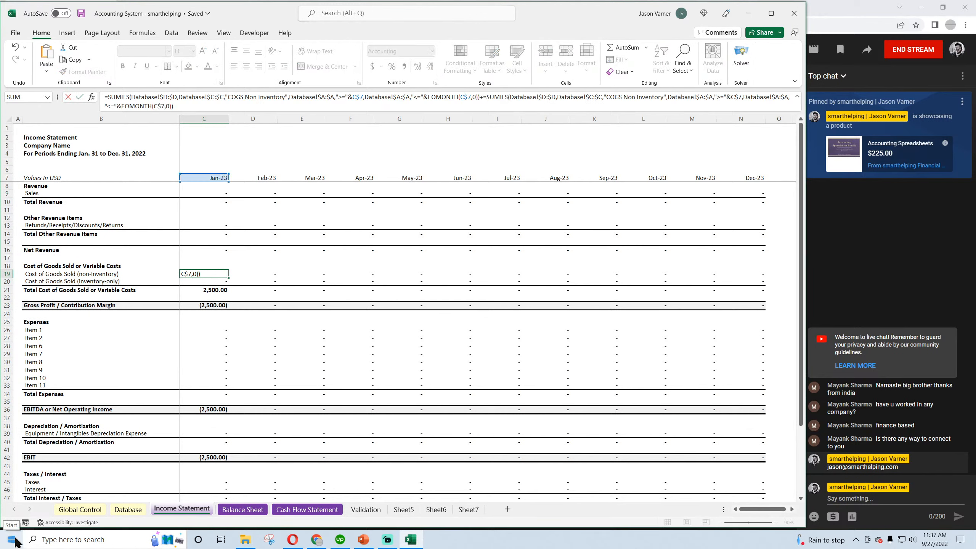
left_click(484, 97)
key("BackSpace")
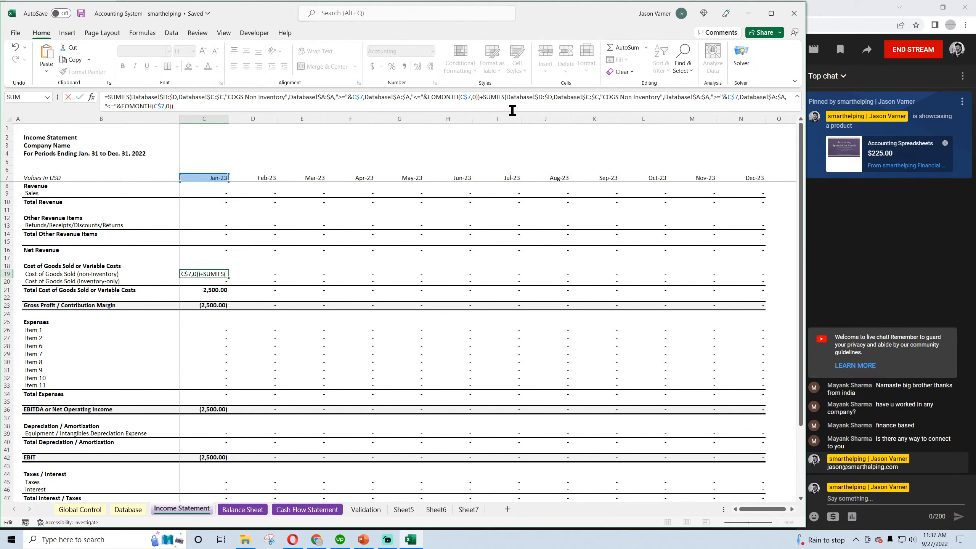
key("Return")
Change the second SUMIFS criterion in C19 to "COGS Non Inventory on Account", matching the Database category, and fill the formula across to Dec-23
left_click(128, 509)
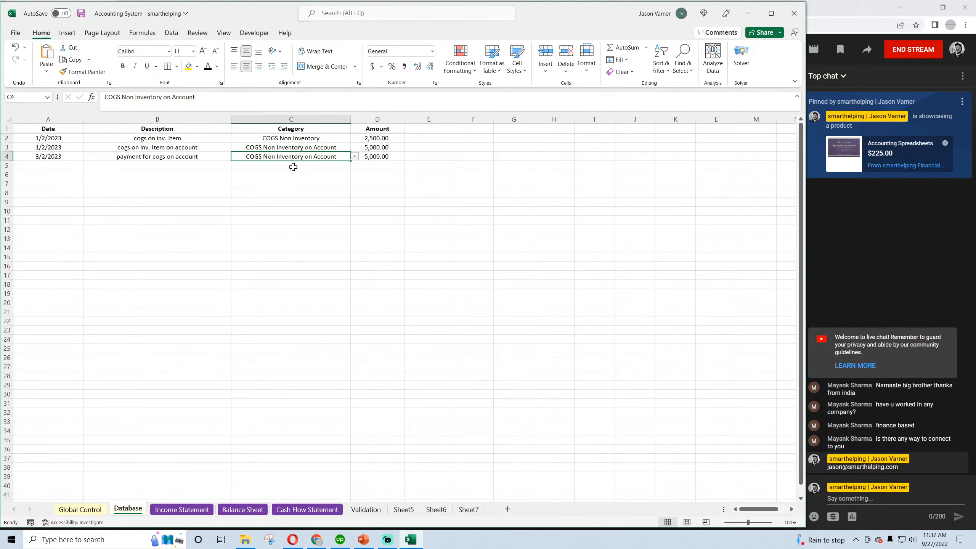
left_click(293, 149)
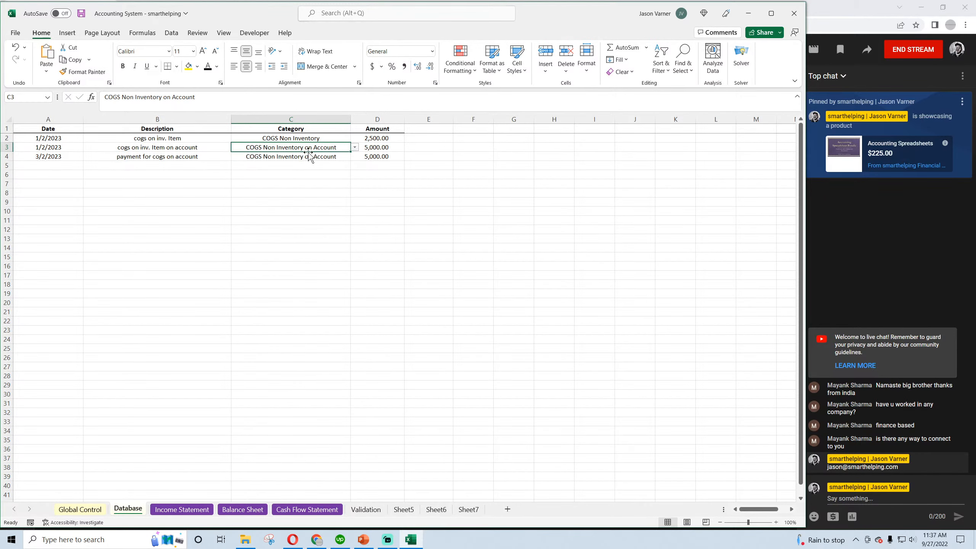
right_click(285, 148)
left_click(309, 184)
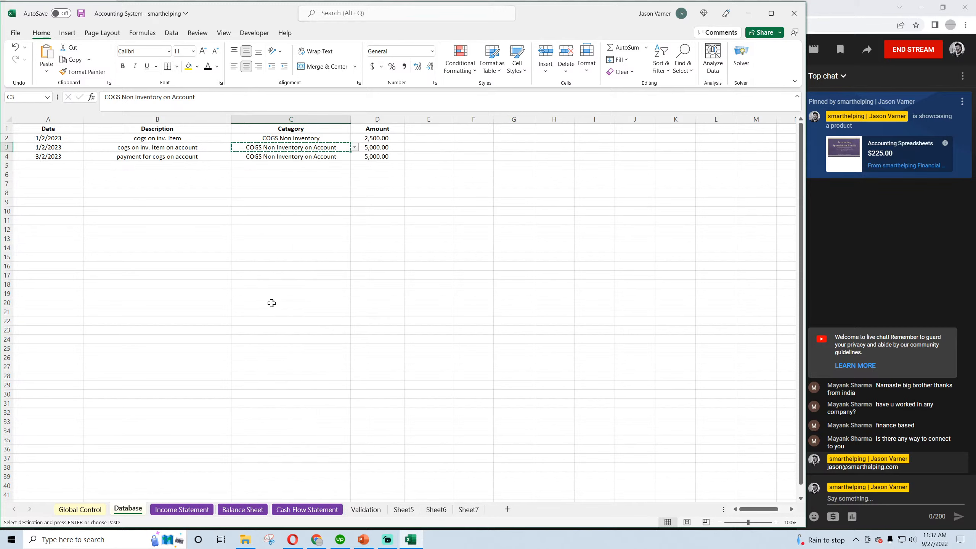
left_click(195, 513)
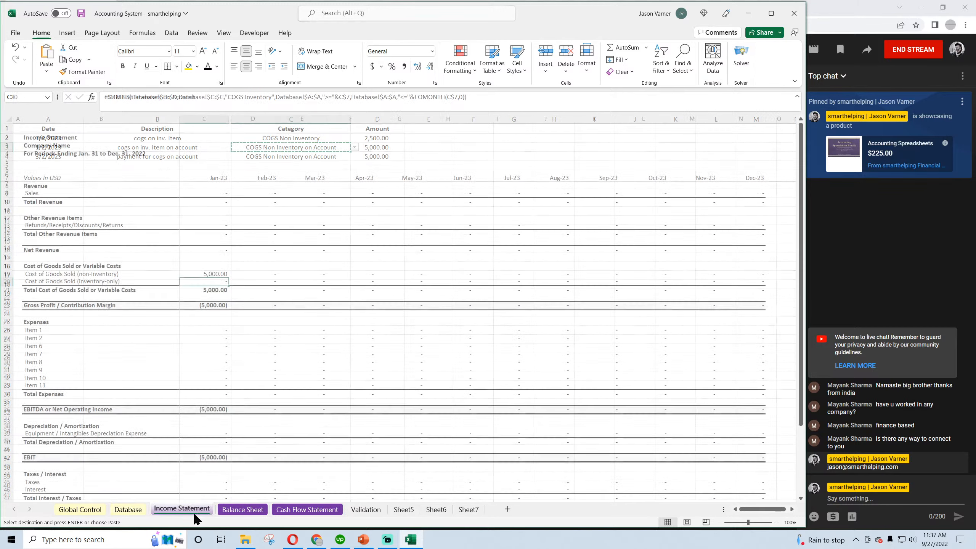
left_click(214, 274)
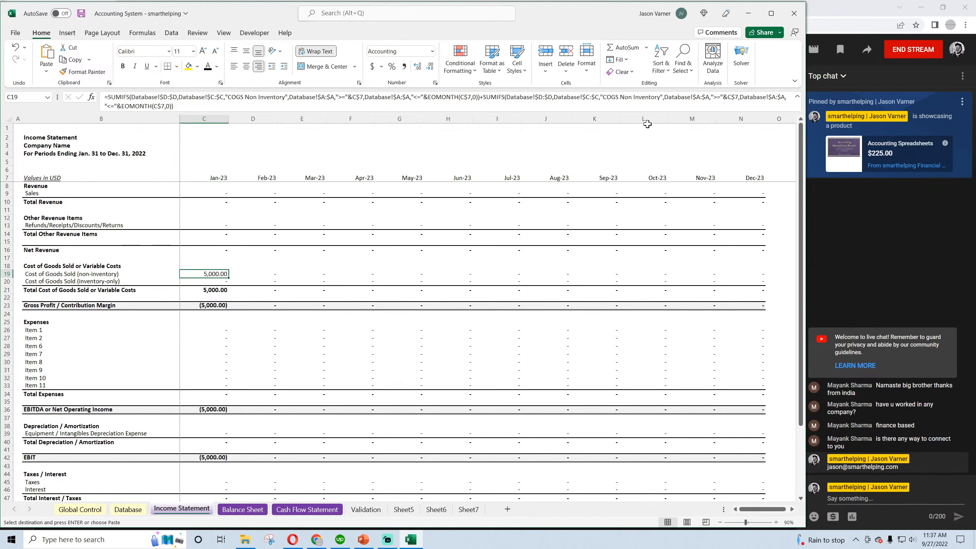
left_click(661, 97)
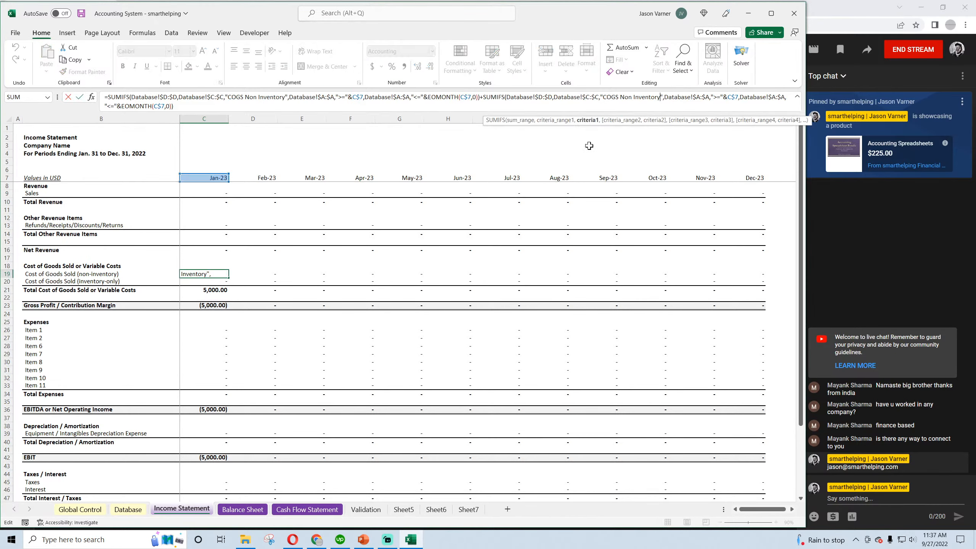
type("on Account")
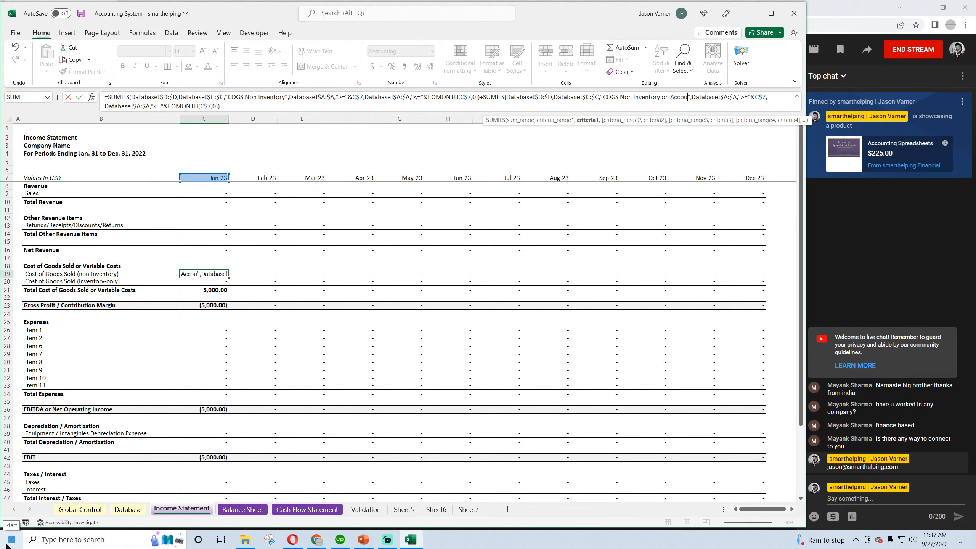
key("Return")
left_click(221, 273)
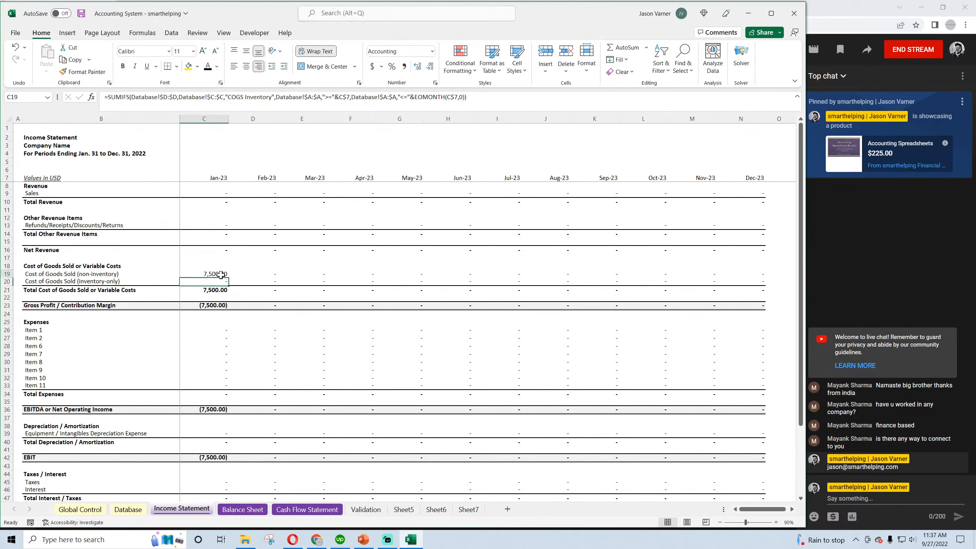
left_click_drag(231, 276, 760, 278)
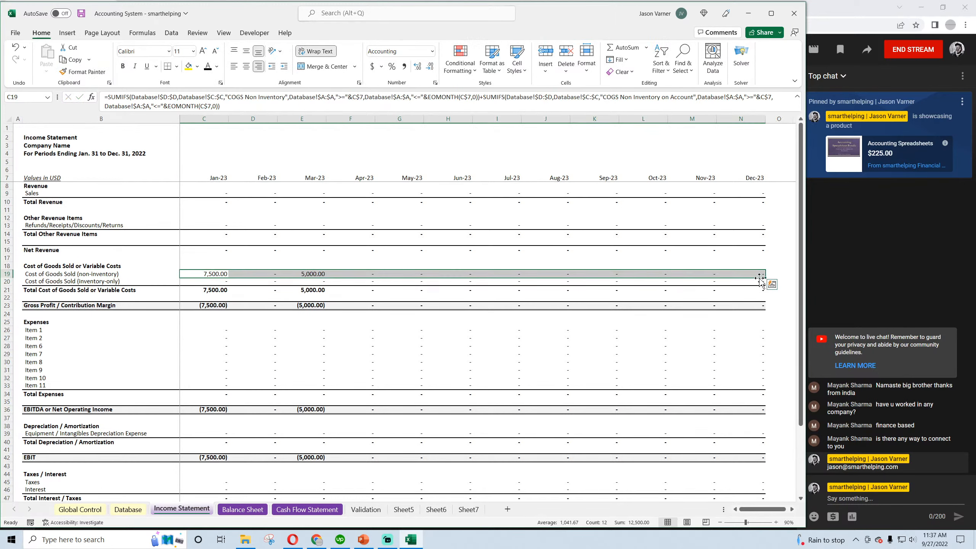
In the Database, change the category of the 3/2/2023 payment in C4 to "Payments for COGS Non Inventory on Account"
left_click(128, 511)
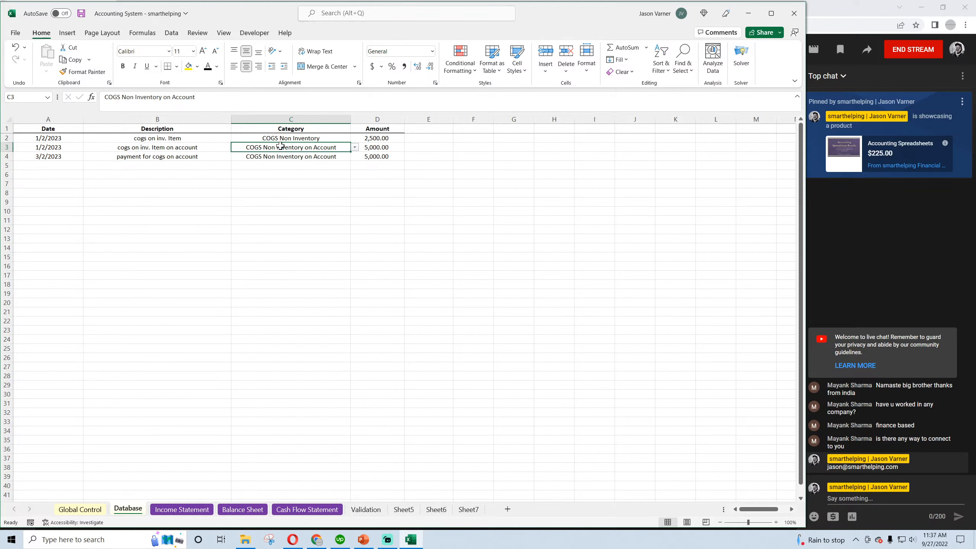
left_click(279, 158)
left_click(355, 156)
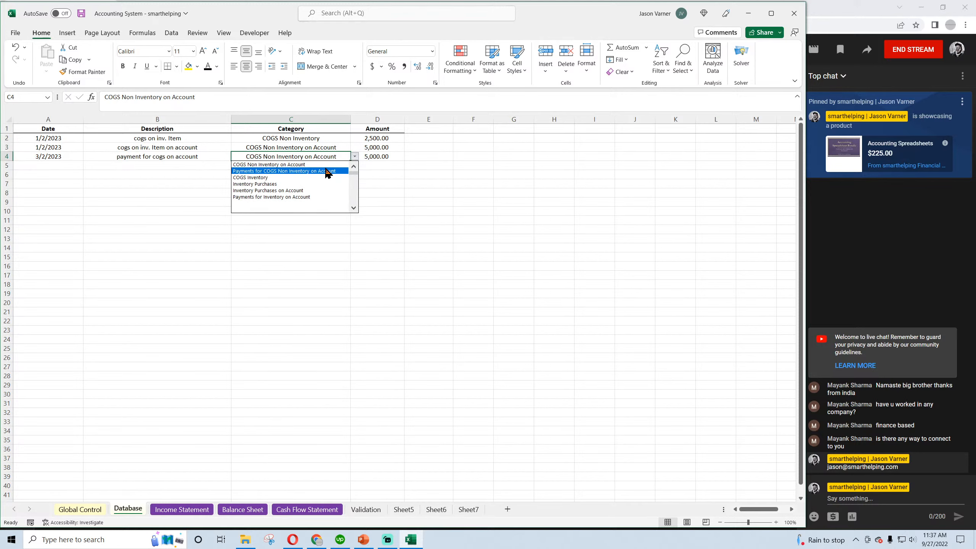
left_click(352, 165)
left_click(352, 166)
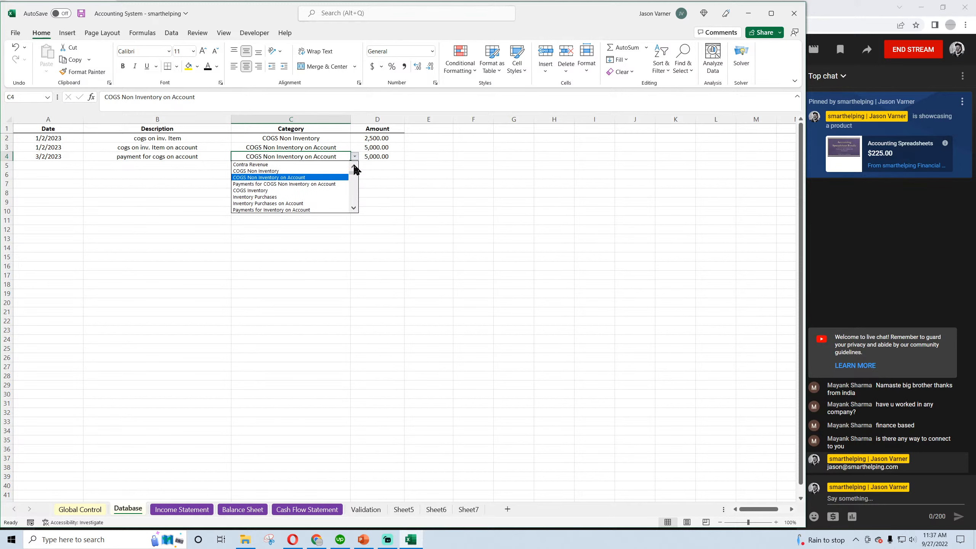
left_click(352, 165)
left_click(352, 165)
left_click(288, 197)
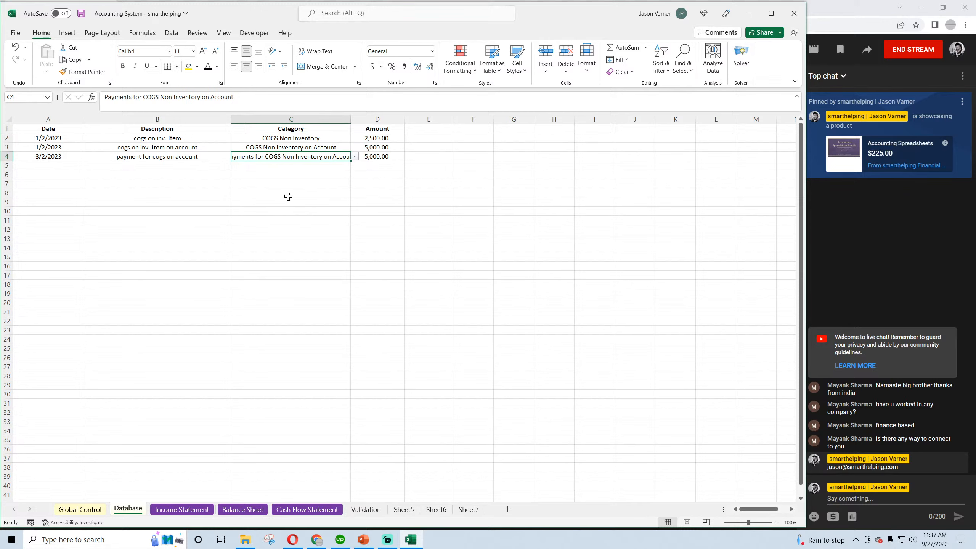
Widen the Database's Category column to fit the full category name in C4, and save the workbook
left_click_drag(350, 119, 368, 119)
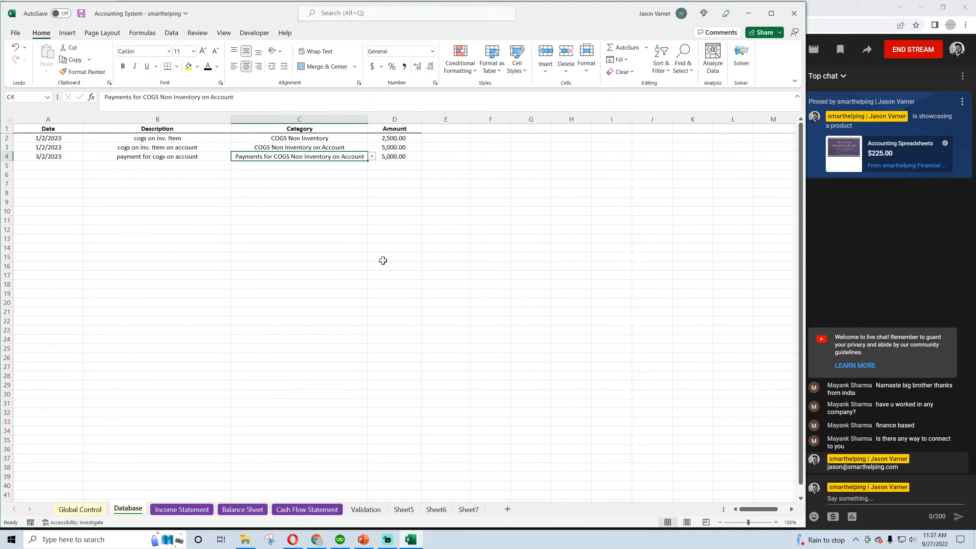
left_click(408, 277)
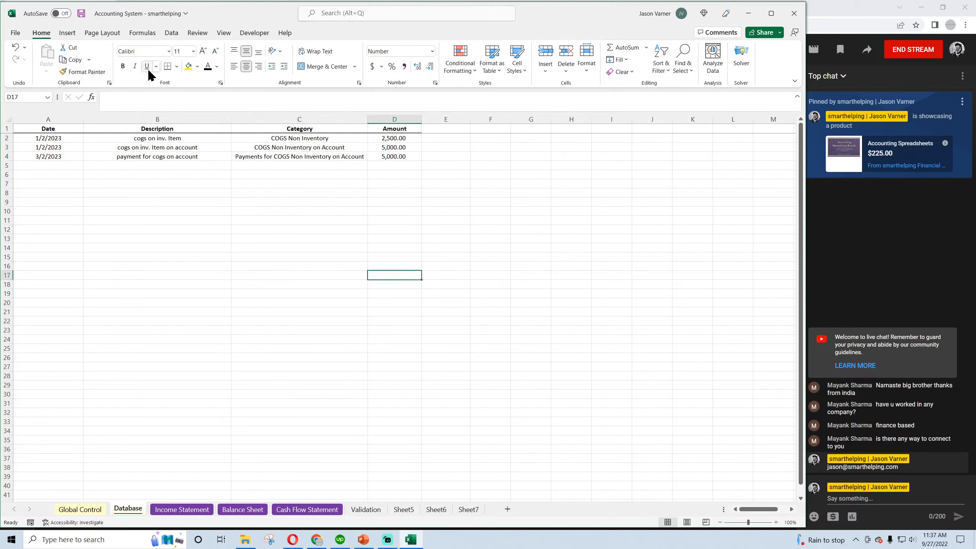
left_click(82, 14)
left_click(254, 202)
left_click(342, 158)
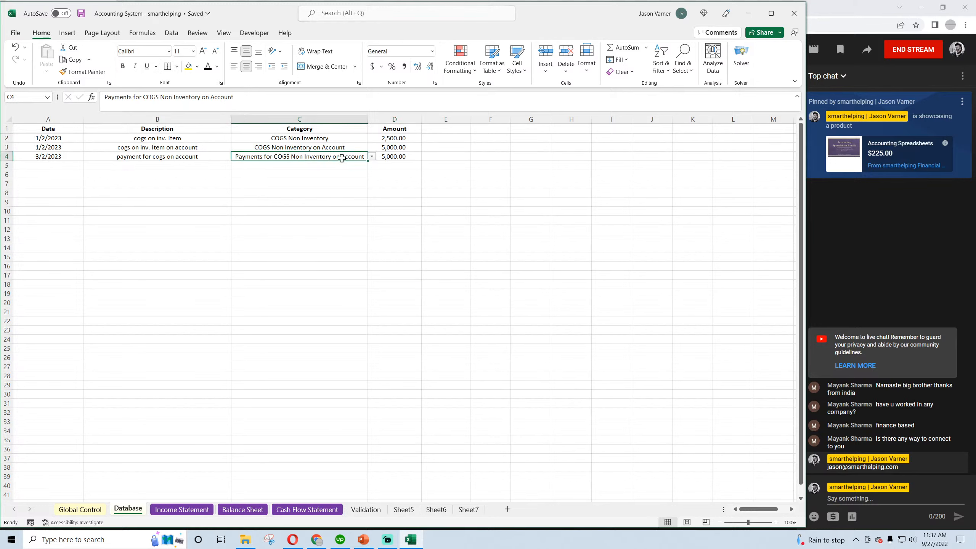
left_click(374, 156)
left_click(512, 221)
left_click(81, 14)
left_click(398, 304)
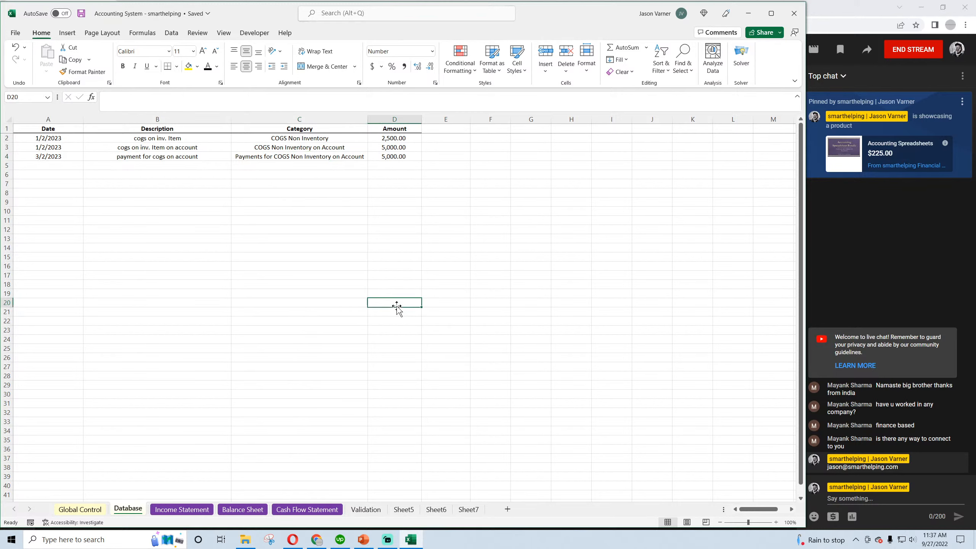
Review the payment amount in the Database, the January non-inventory COGS on the Income Statement, and January Net Income on the Cash Flow Statement
left_click(402, 156)
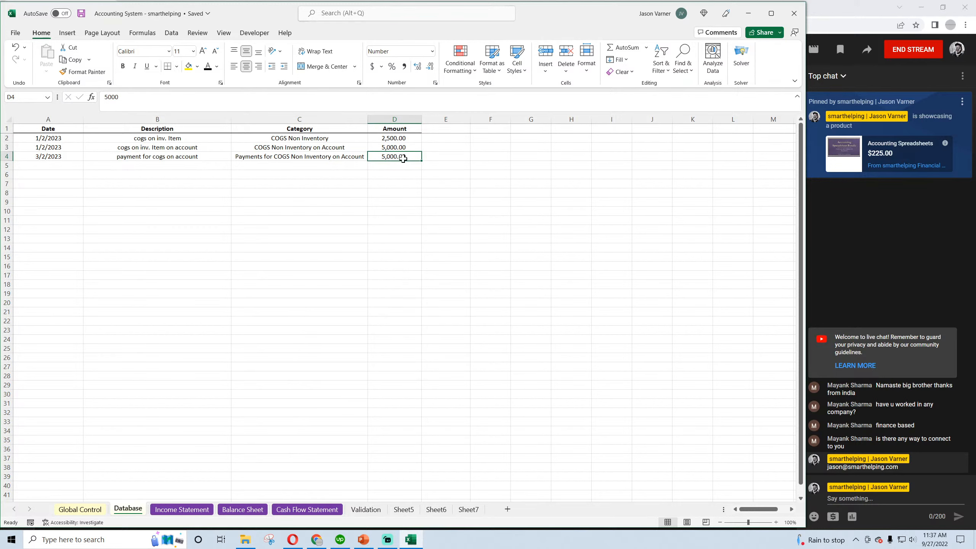
left_click(182, 509)
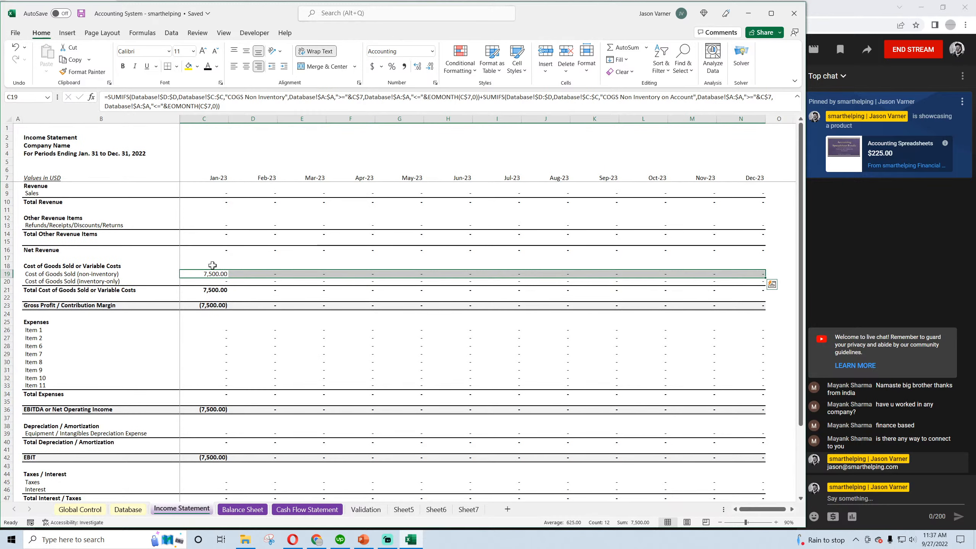
left_click(206, 274)
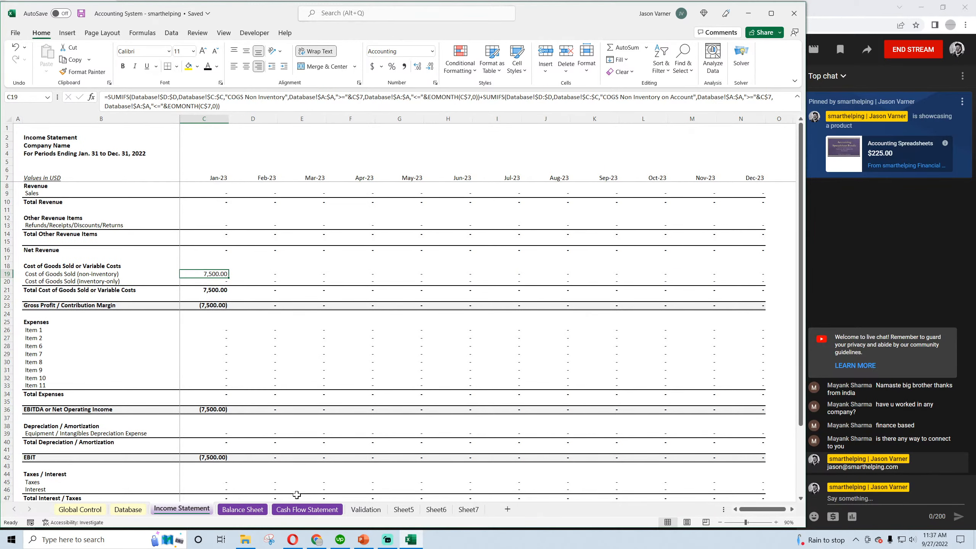
left_click(304, 509)
left_click(187, 201)
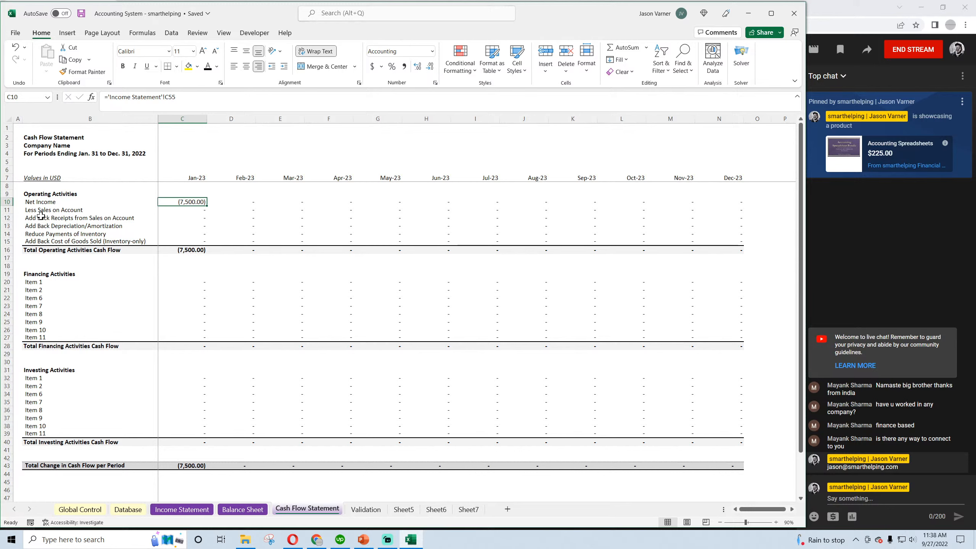
Insert a row below "Reduce Payments of Inventory" on the Cash Flow Statement and fill that label down into B15
left_click(39, 234)
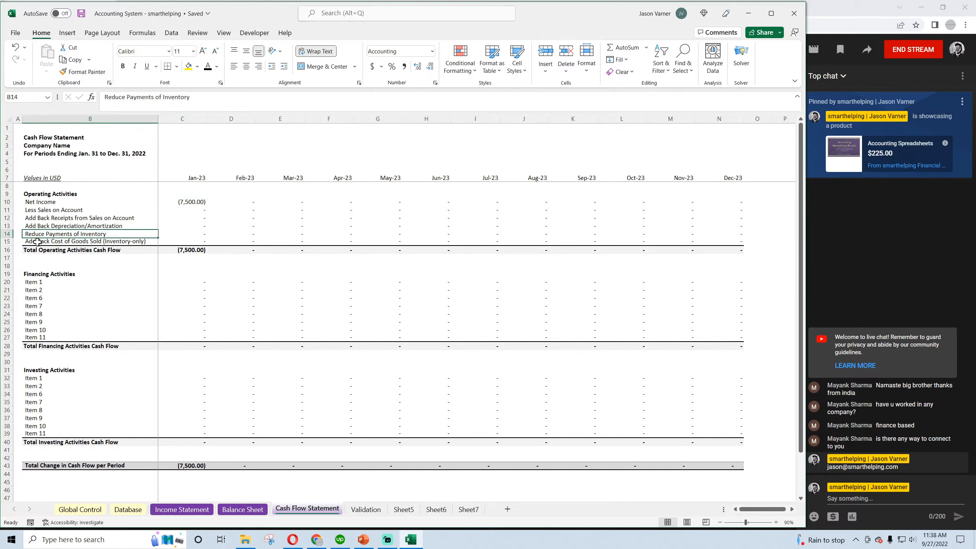
left_click(37, 241)
right_click(7, 241)
left_click(35, 340)
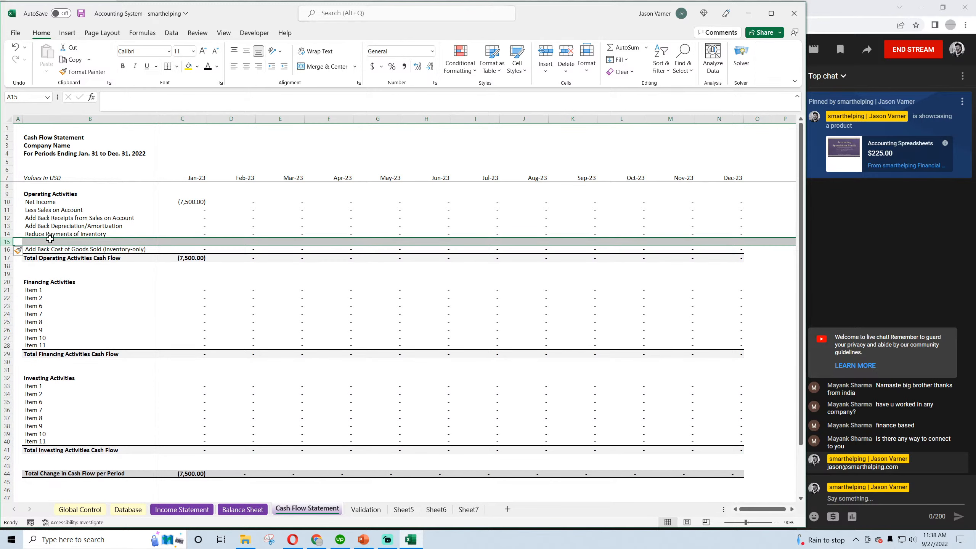
left_click(144, 250)
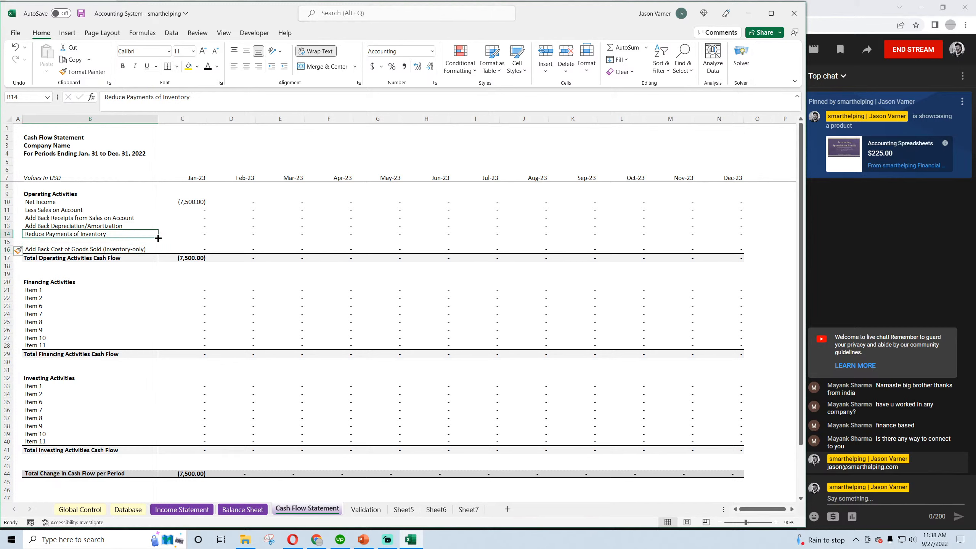
left_click_drag(157, 235, 157, 244)
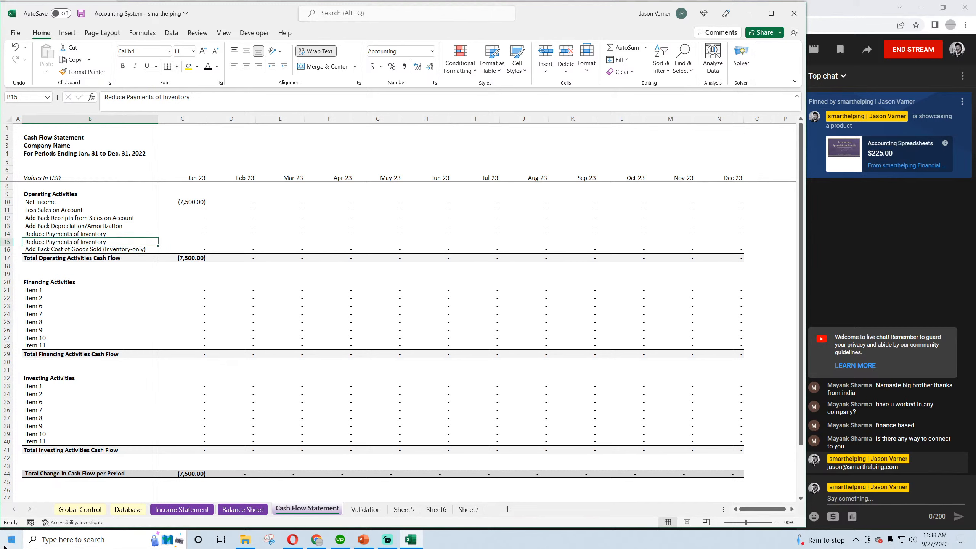
Relabel B15 as "Add Back COGS Non Inventory Paid on Account" and save the workbook
type("Add Back")
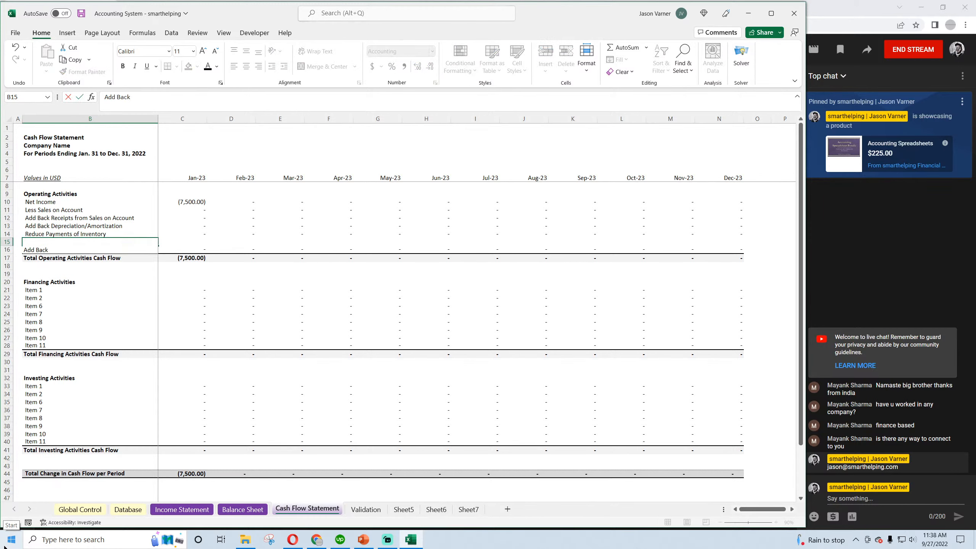
type(" COGS Non Inventory")
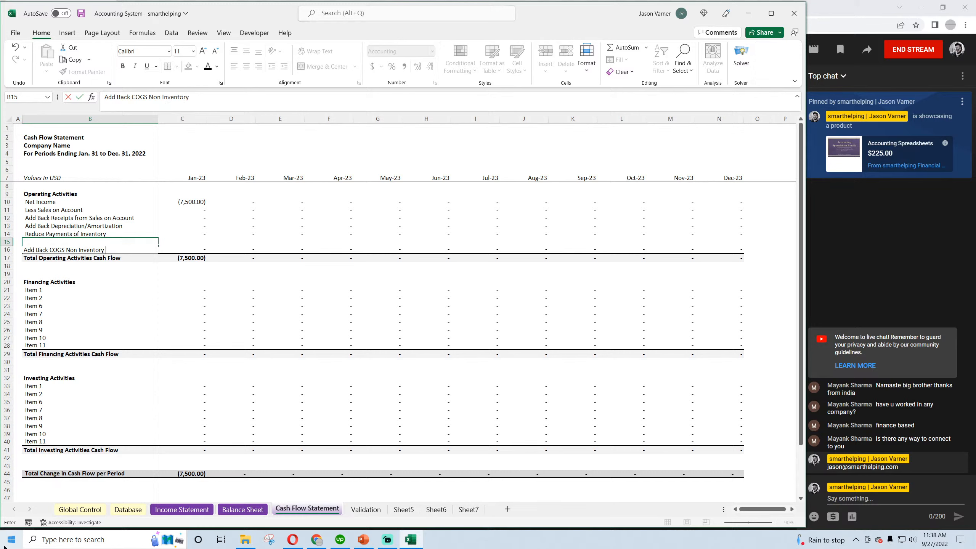
type(" Paid on Account")
key("Return")
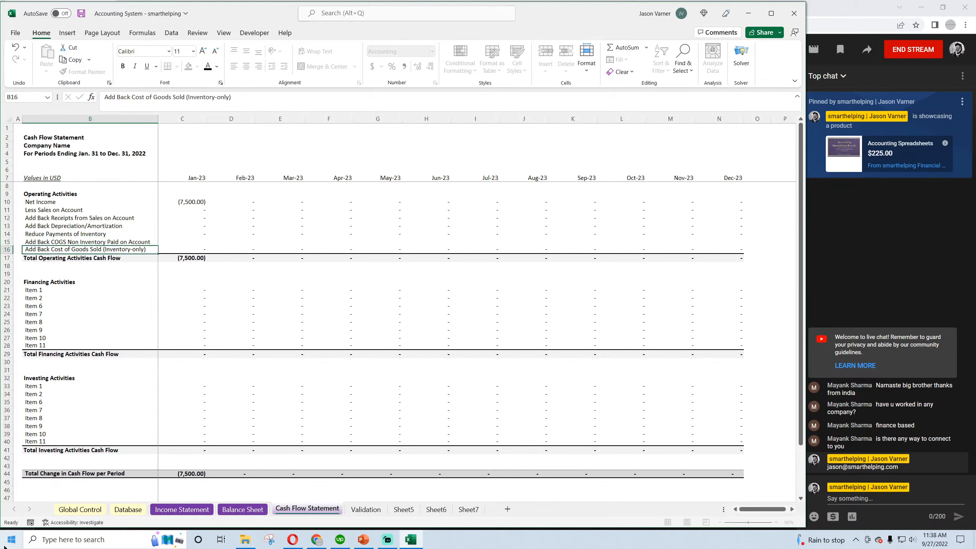
left_click(199, 203)
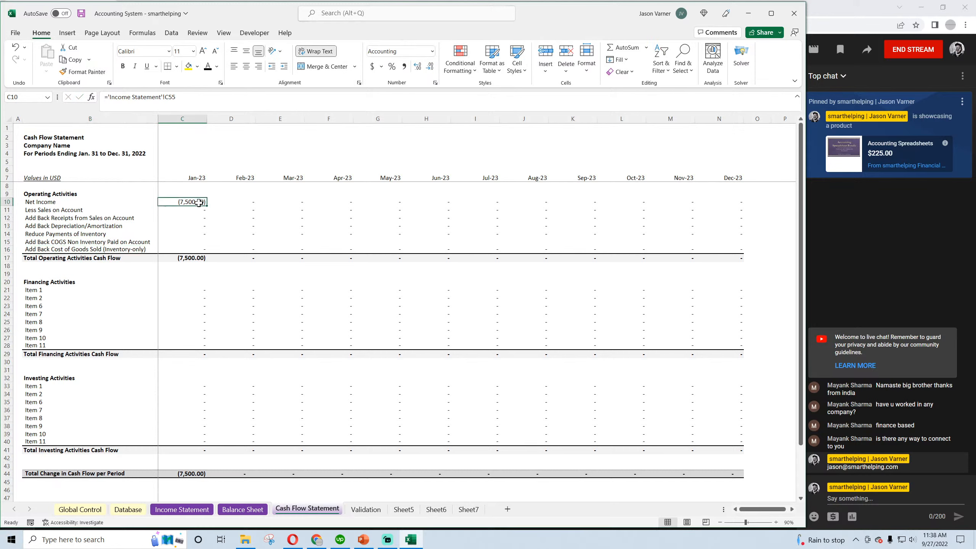
left_click(81, 14)
Insert another row above "Add Back COGS Non Inventory Paid on Account" and fill the "Reduce Payments of Inventory" label down into it
right_click(7, 242)
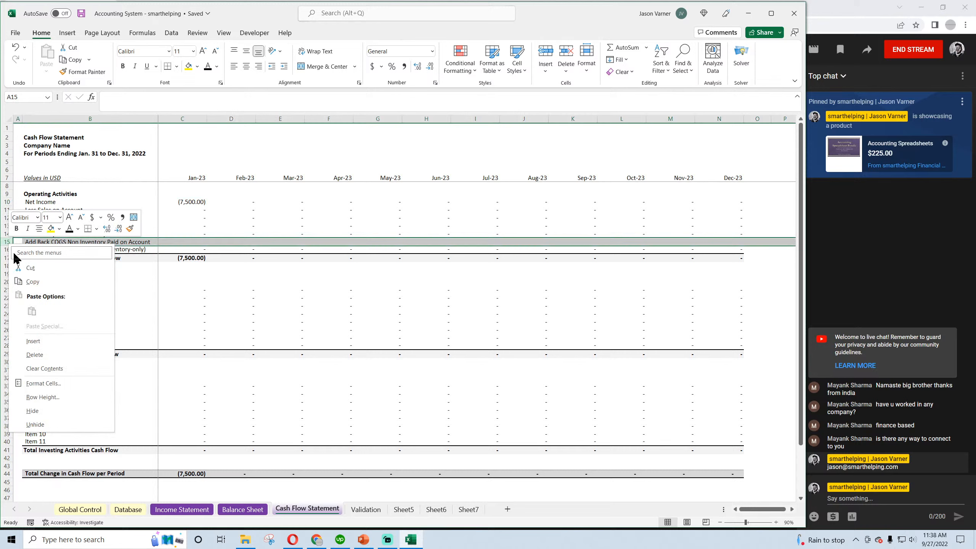
left_click(33, 340)
left_click(59, 233)
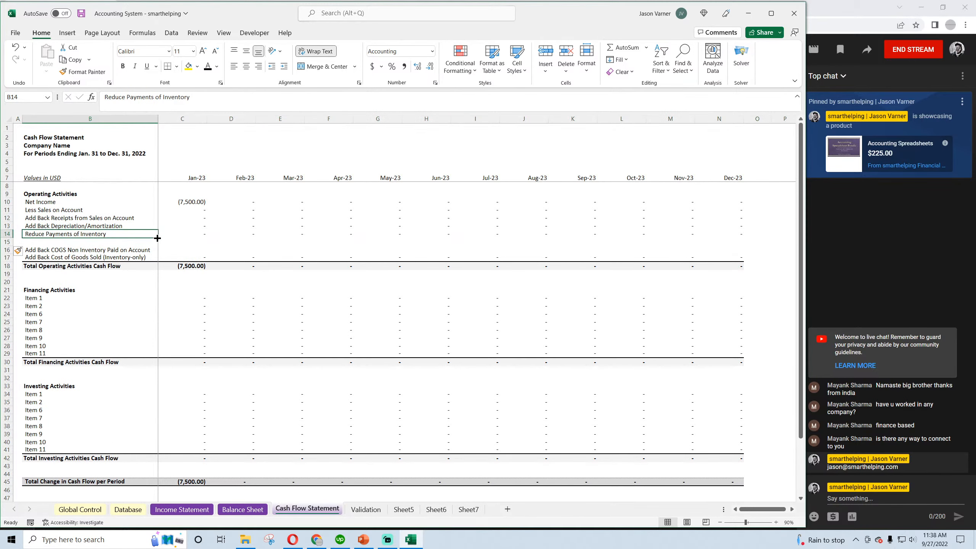
left_click_drag(157, 238, 157, 246)
left_click(61, 241)
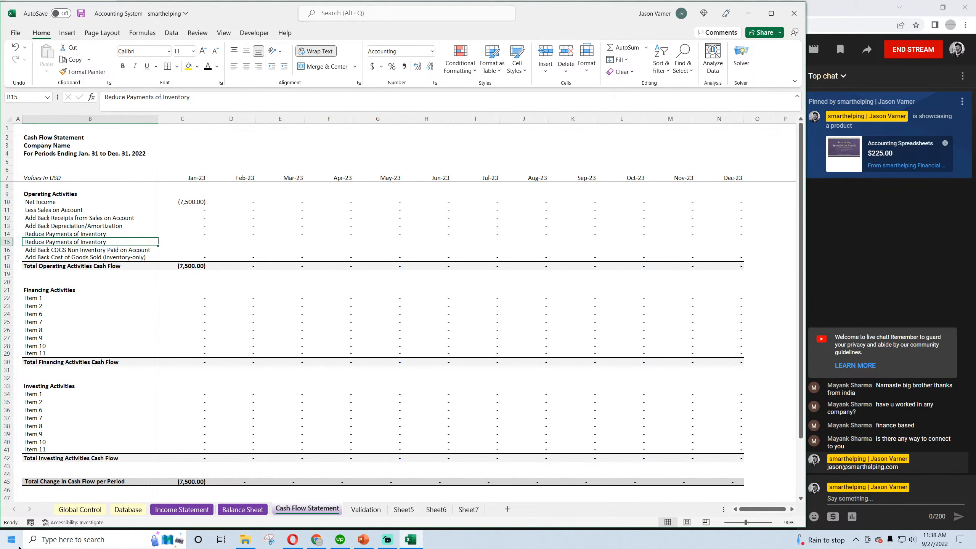
Relabel the new row's B15 cell as "Reduce Payments to COGS Non Inventory"
type("Reduce pay")
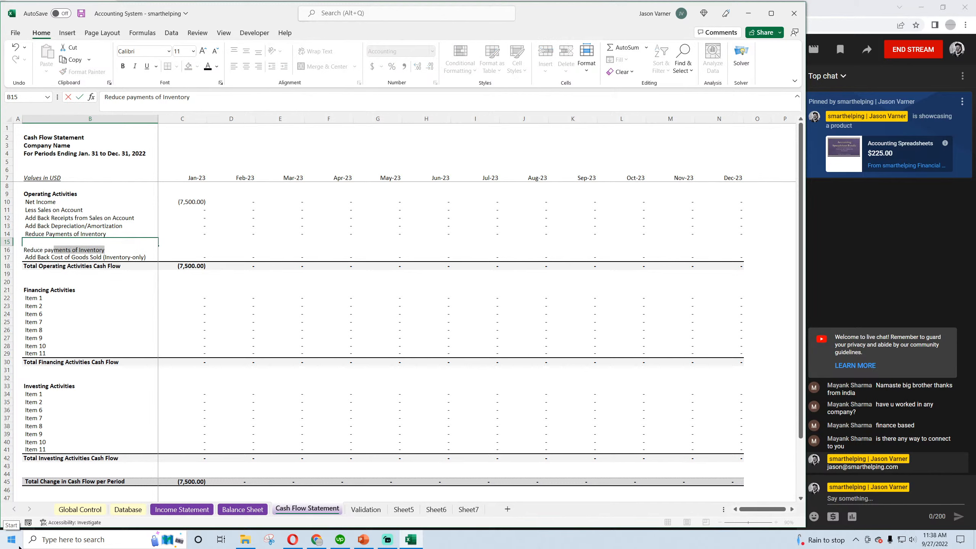
type("men")
type("Paymne")
type("ents to COGS Non I")
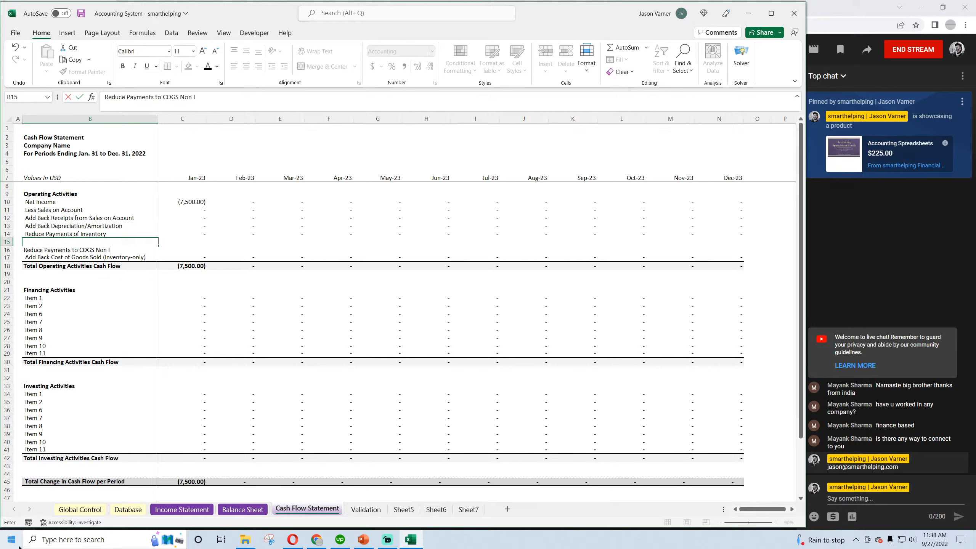
type("nventory")
key("Return")
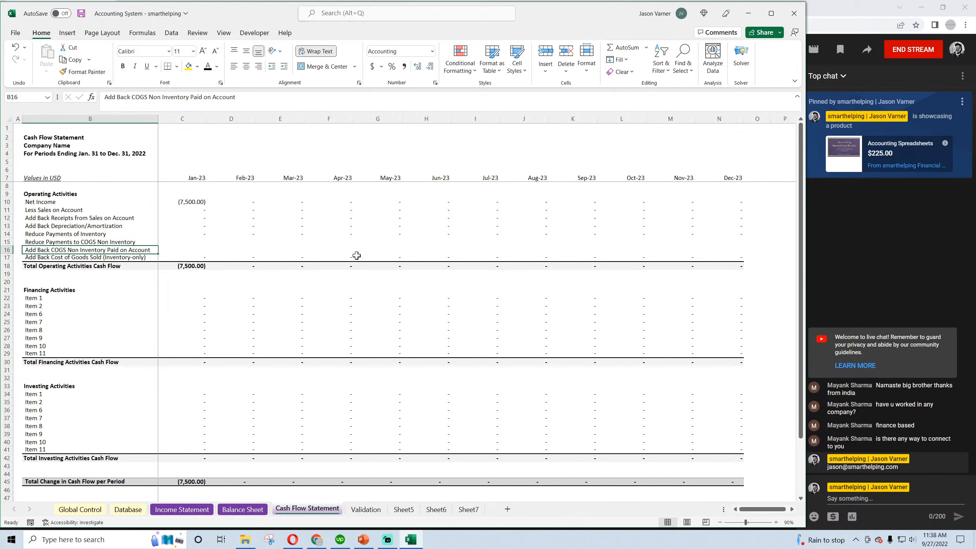
Save the workbook, fill C14's "Reduce Payments of Inventory" formula down through C16, and clear C15
left_click(81, 13)
left_click(202, 234)
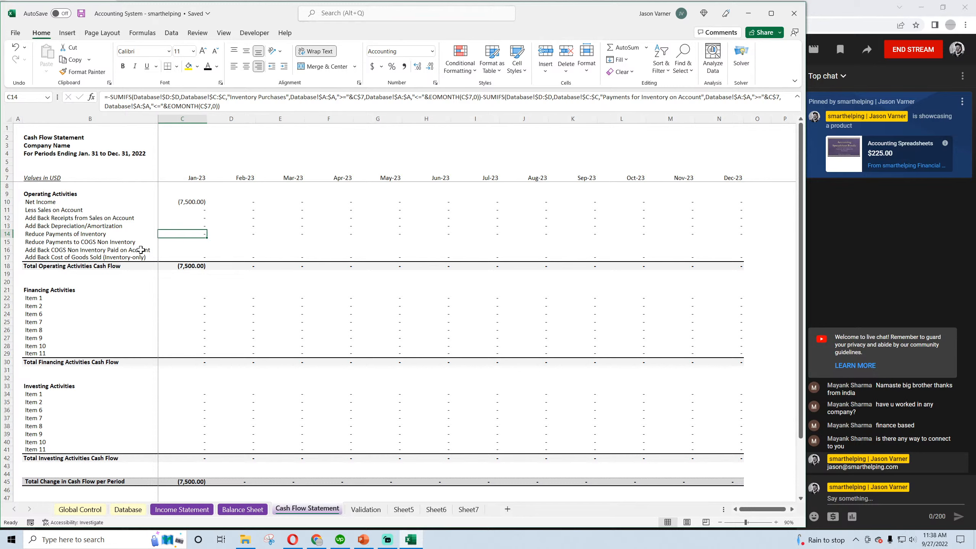
left_click(56, 251)
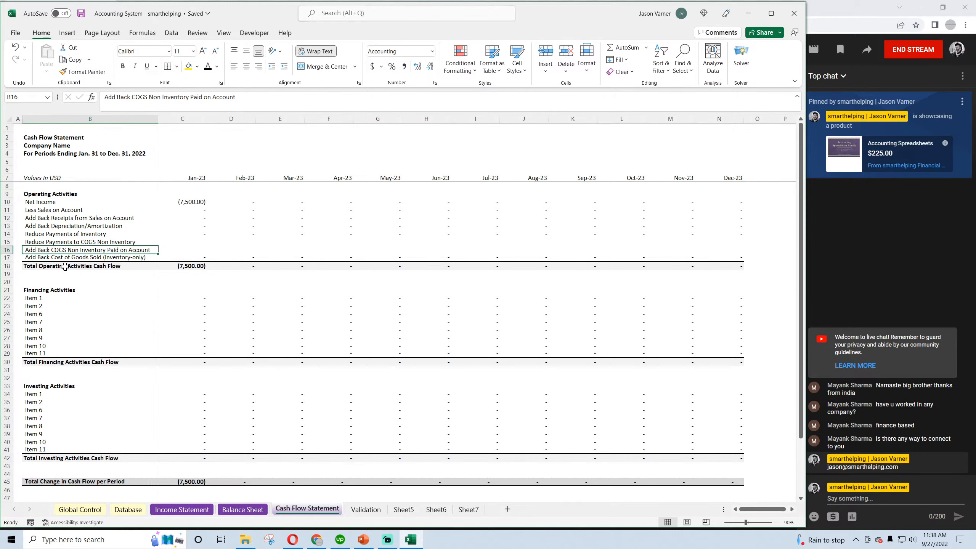
left_click(200, 235)
left_click_drag(207, 237, 206, 254)
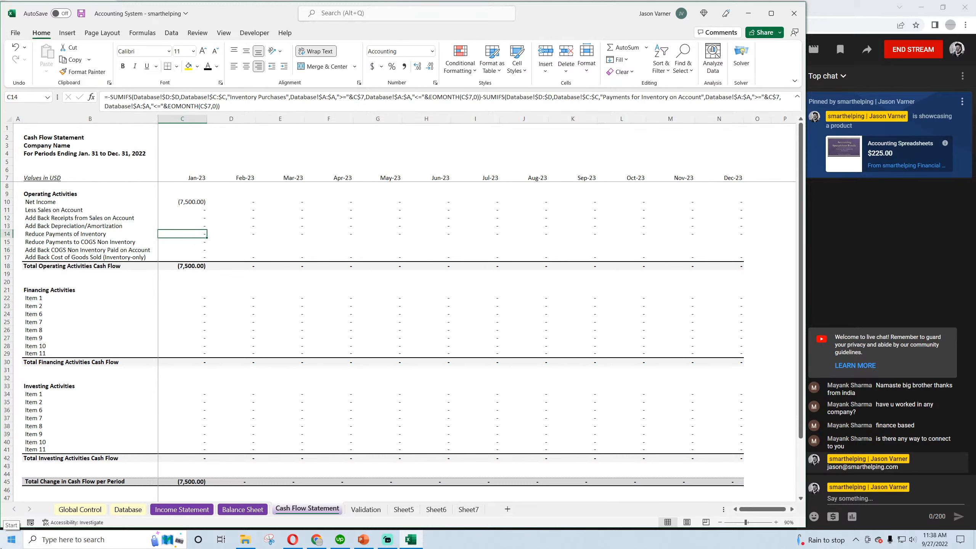
key("Down")
key("BackSpace")
key("Return")
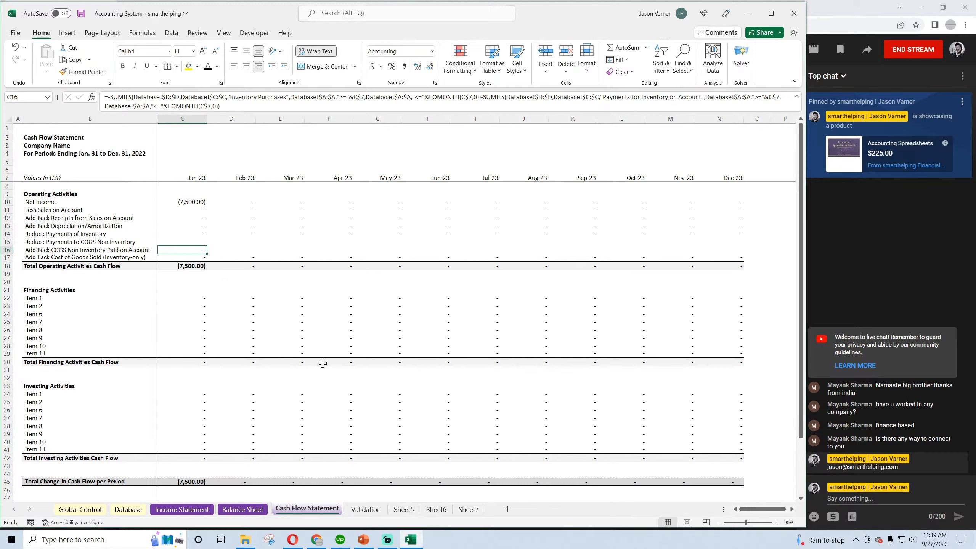
Link C16 on the Cash Flow Statement to the Income Statement's January "Cost of Goods Sold (non-inventory)" value in C19
type("=")
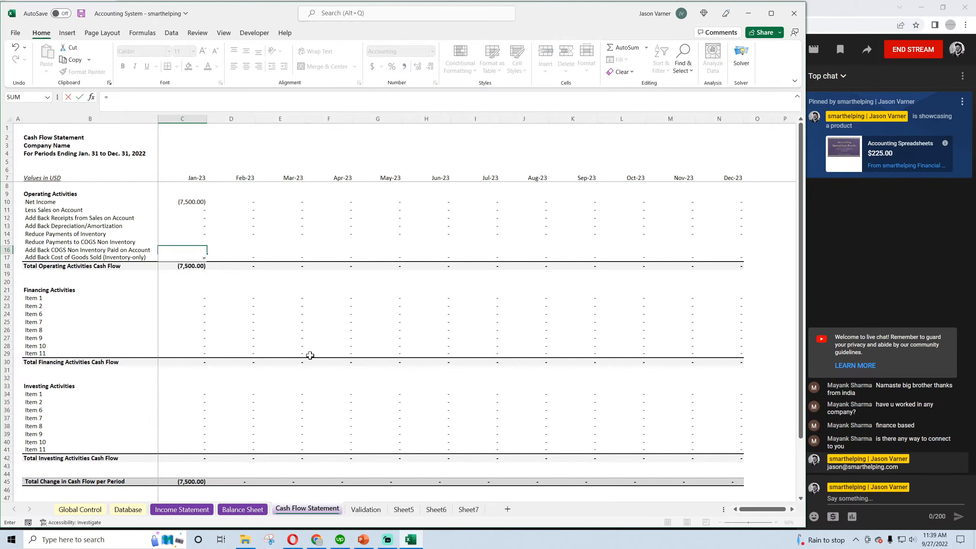
left_click(182, 509)
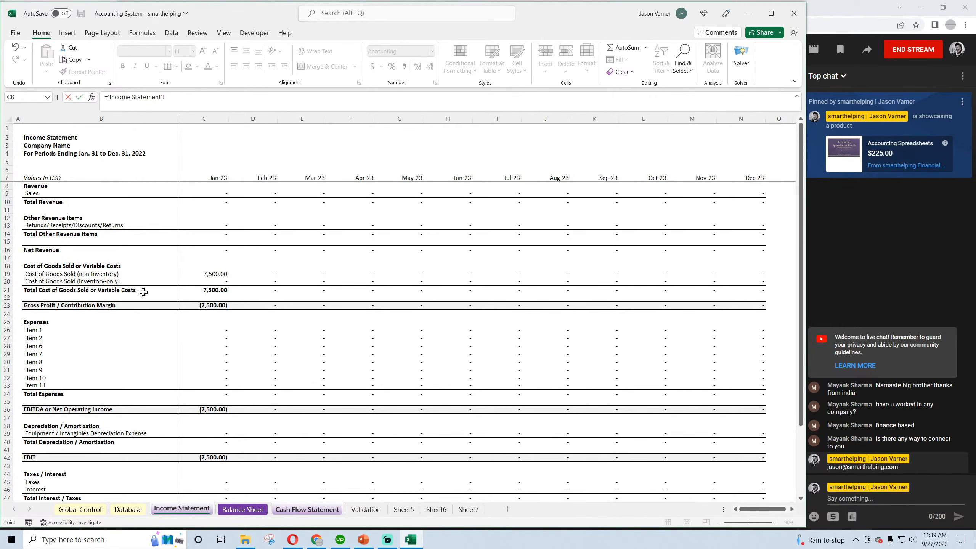
left_click(215, 274)
key("Return")
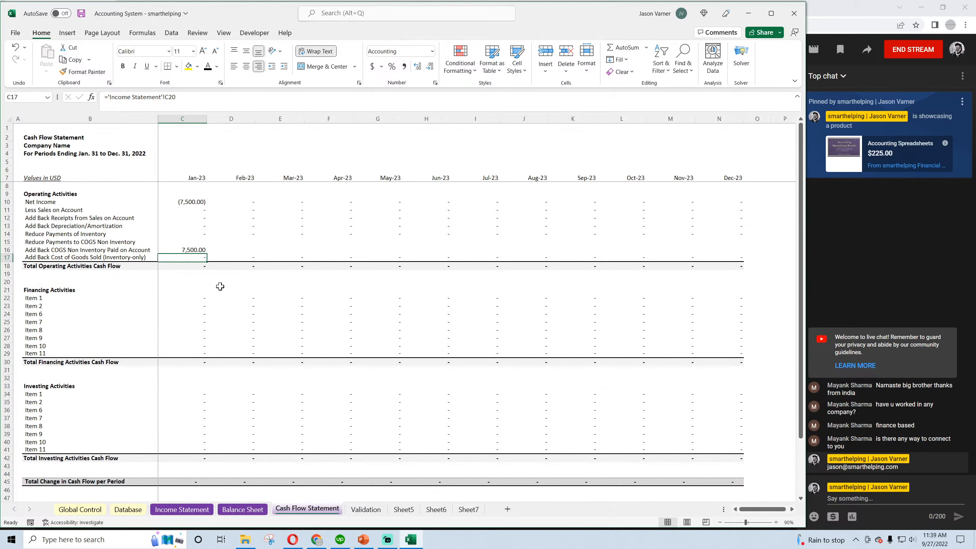
Fill the C16 link across row 16 through Dec-23 and save the workbook
left_click(199, 248)
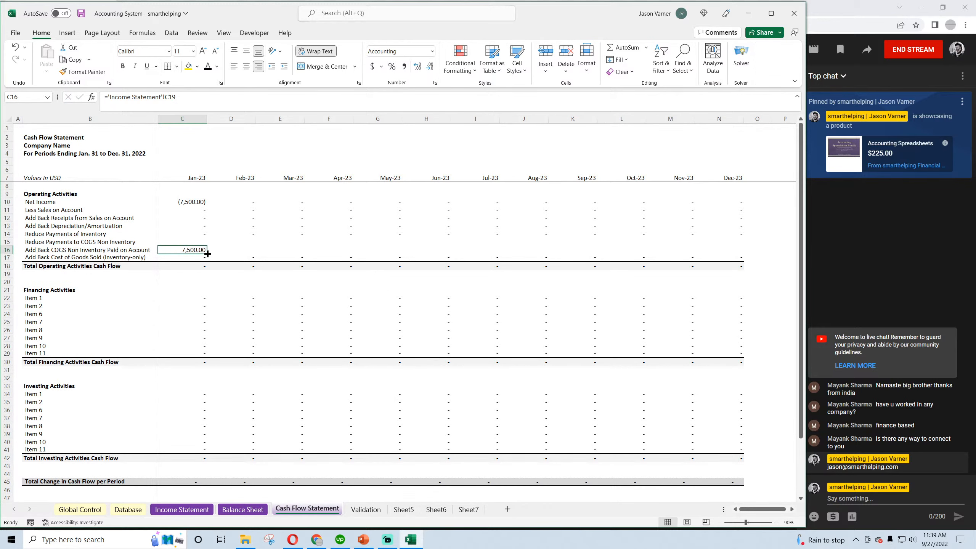
left_click_drag(206, 254, 744, 257)
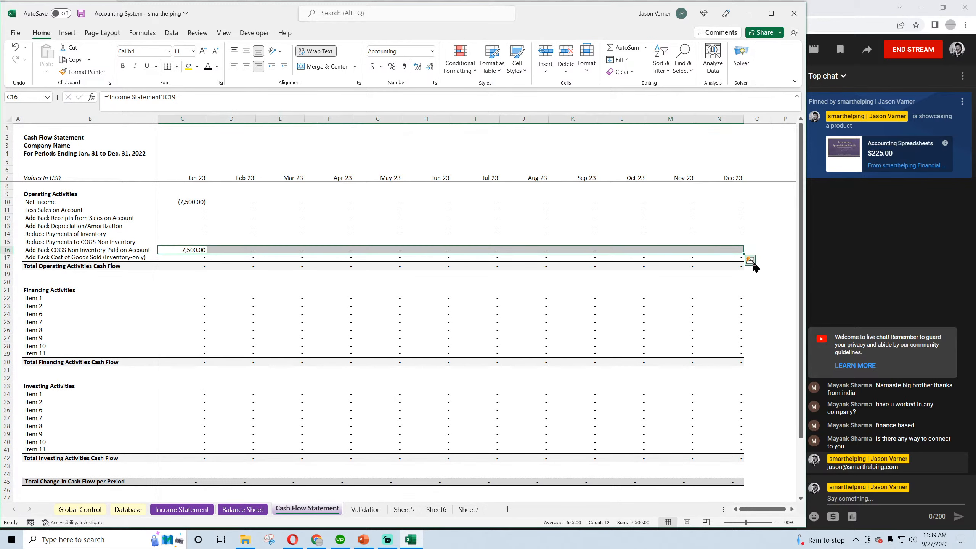
left_click(187, 257)
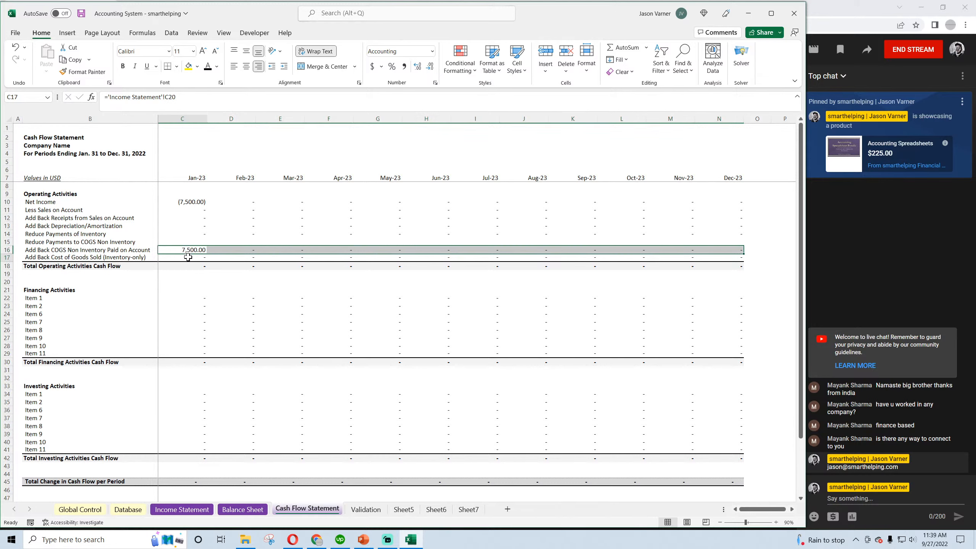
left_click(223, 257)
left_click(192, 250)
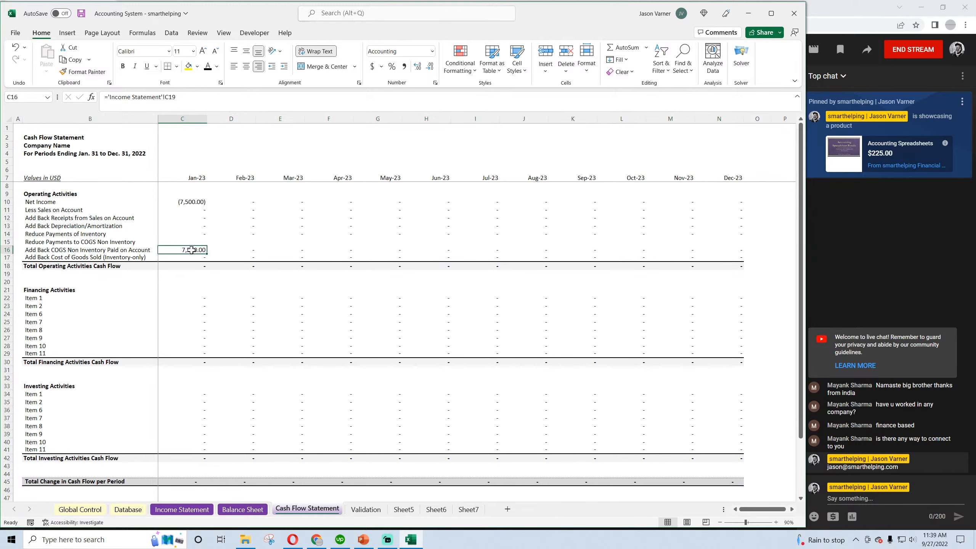
left_click(81, 13)
Copy the January "Less Sales on Account" formula from C11 into C15, the "Reduce Payments to COGS Non Inventory" row
left_click(192, 200)
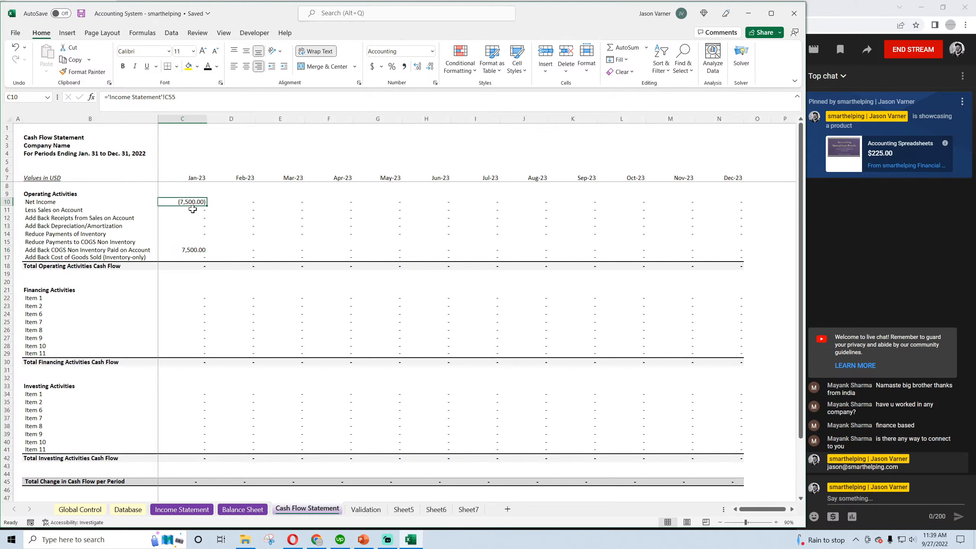
left_click(193, 209)
right_click(193, 210)
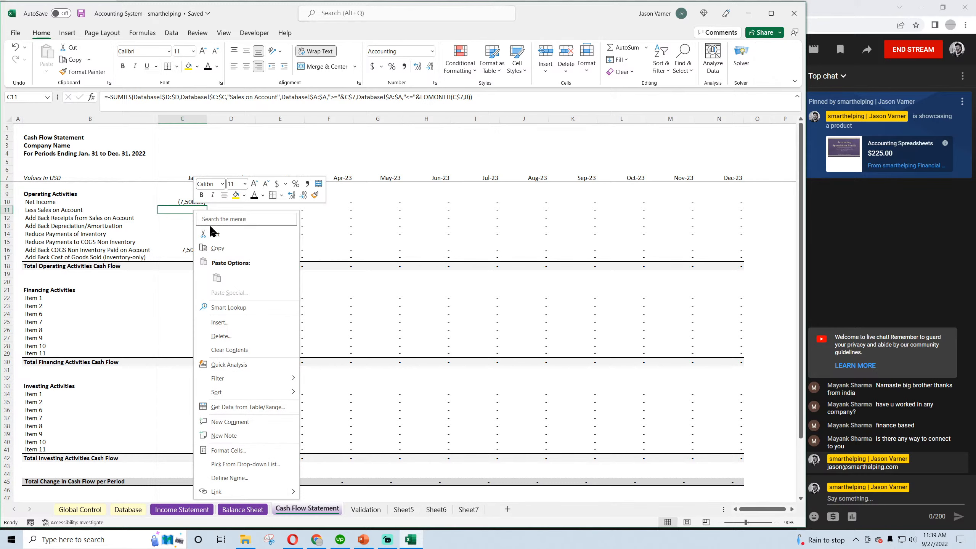
left_click(214, 249)
left_click(187, 242)
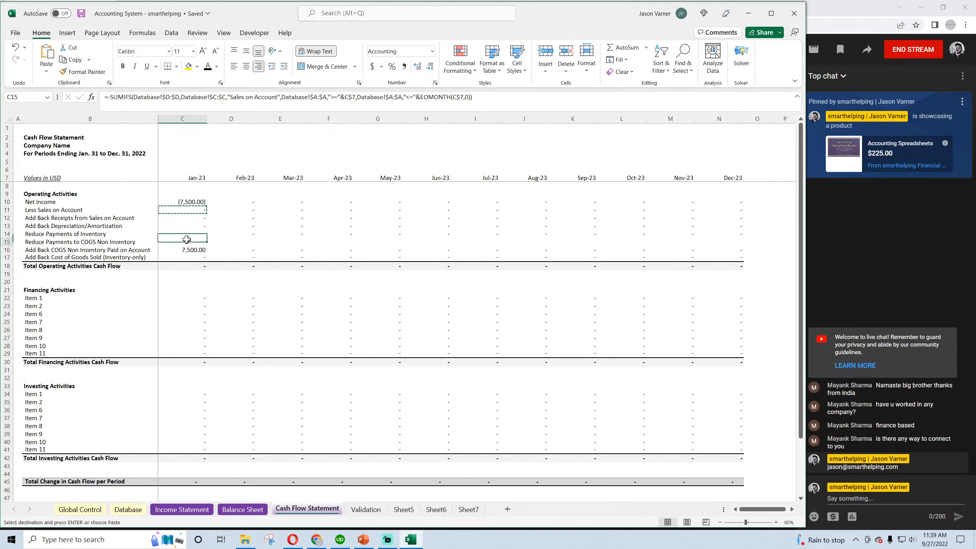
right_click(191, 243)
left_click(209, 306)
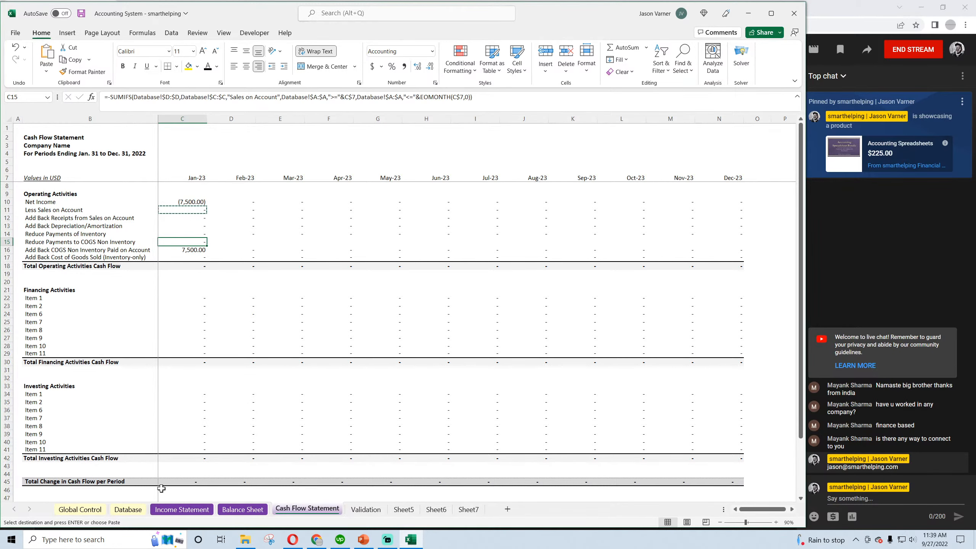
Copy the payments category from Database cell C4 and try to substitute it for the "Sales on Account" criterion in C15's formula
left_click(140, 510)
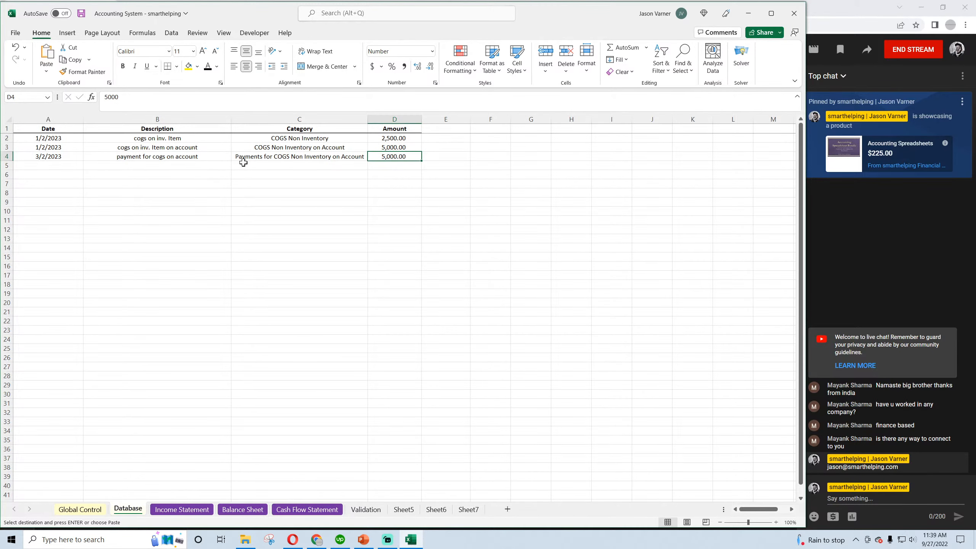
left_click(279, 158)
right_click(279, 158)
left_click(314, 192)
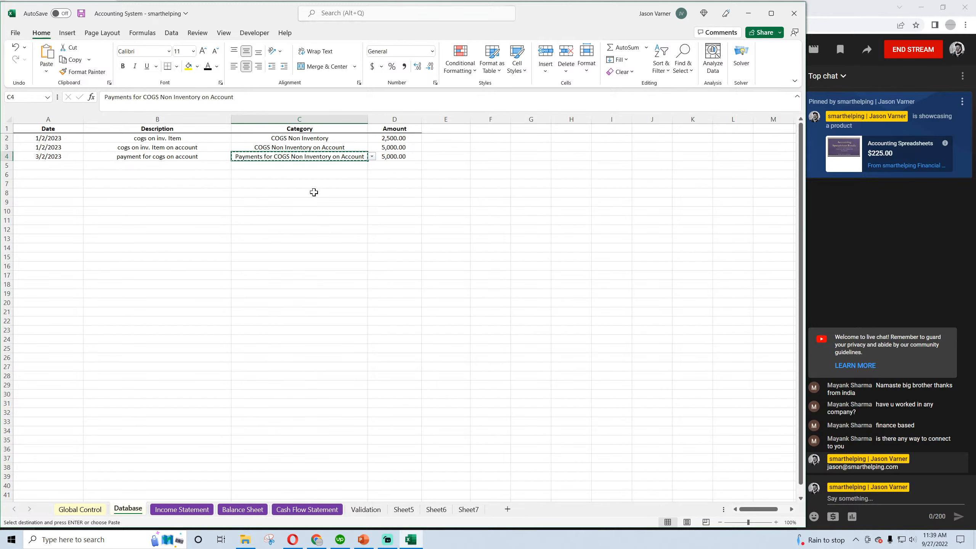
left_click(311, 510)
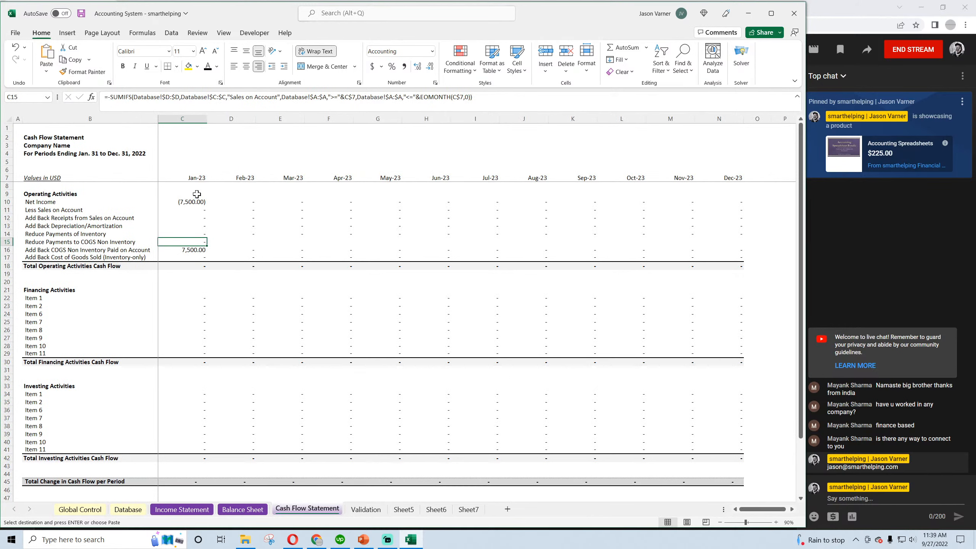
left_click_drag(230, 96, 278, 97)
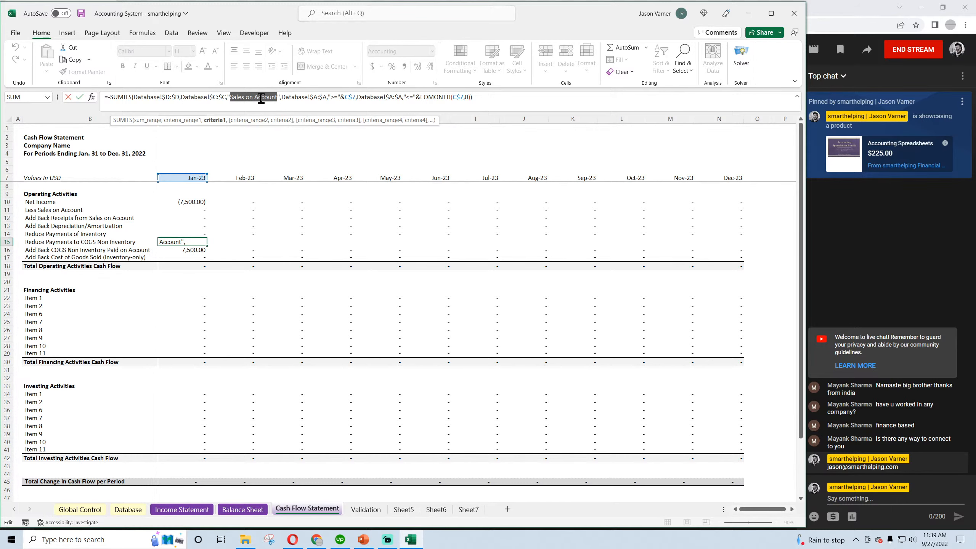
key("Return")
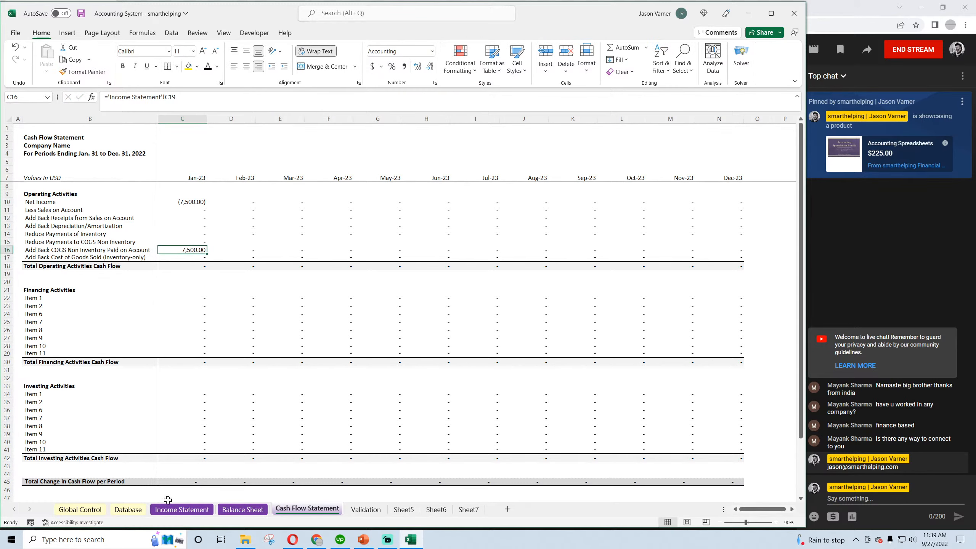
Replace "Sales on Account" in C15's SUMIFS with "Payment for COGS Non Inventory on Account" and fill the formula across through Dec-23
left_click(128, 509)
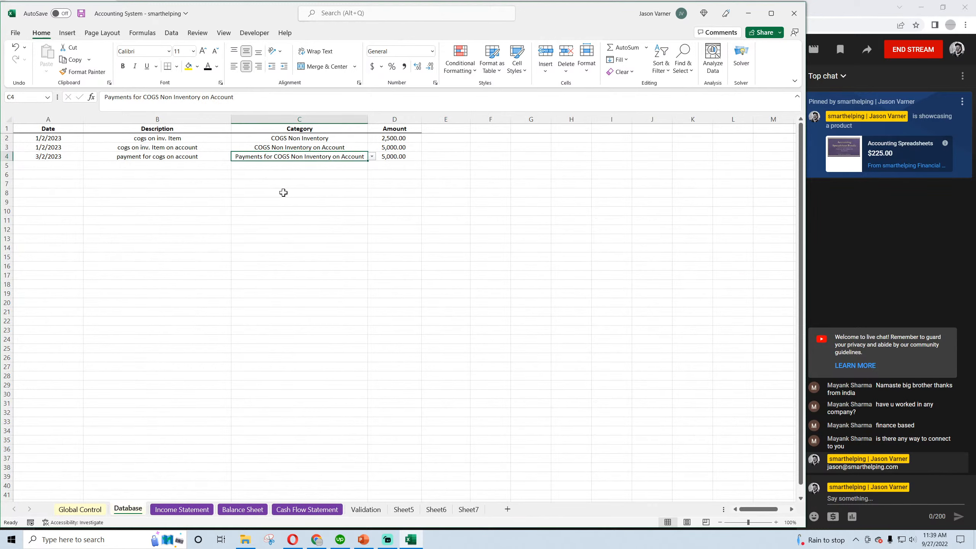
left_click(243, 510)
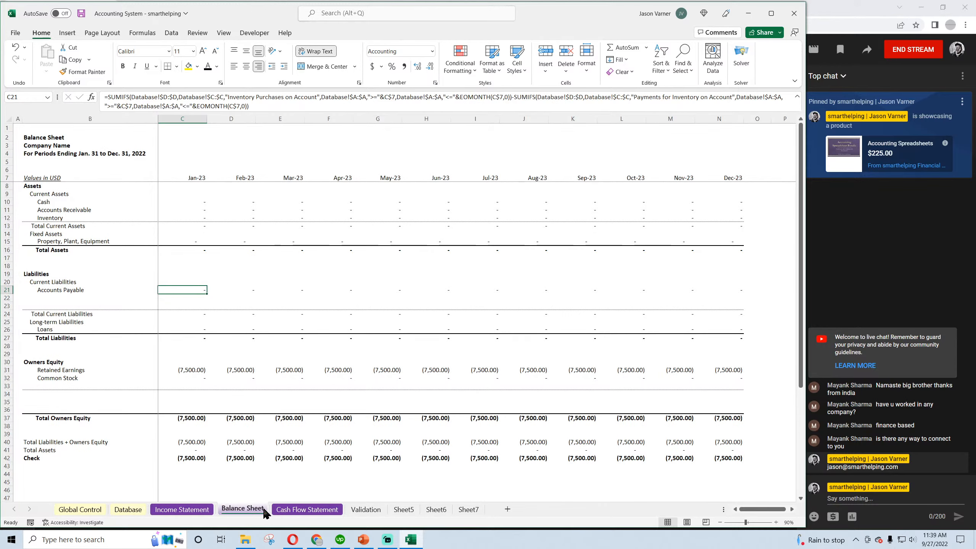
left_click(305, 509)
left_click(194, 242)
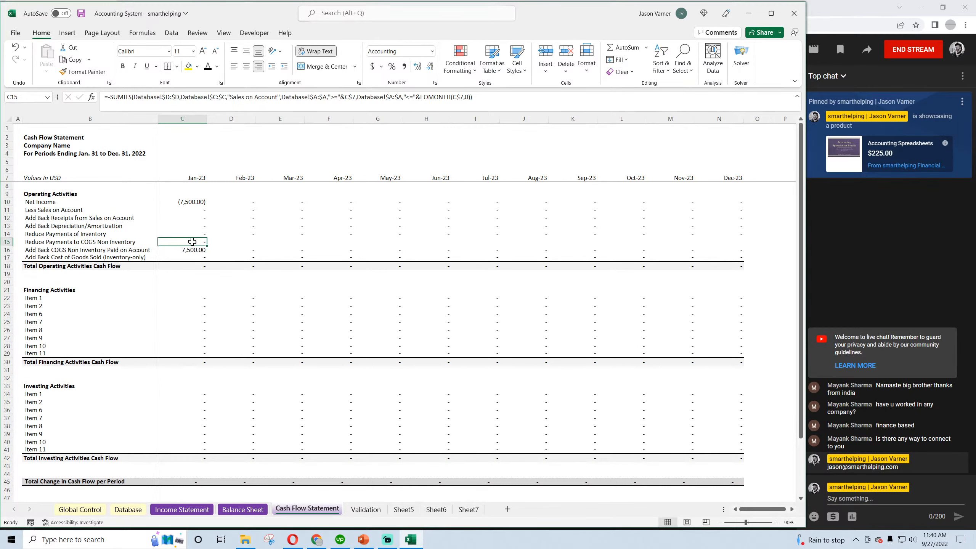
left_click(235, 97)
left_click_drag(235, 97, 277, 98)
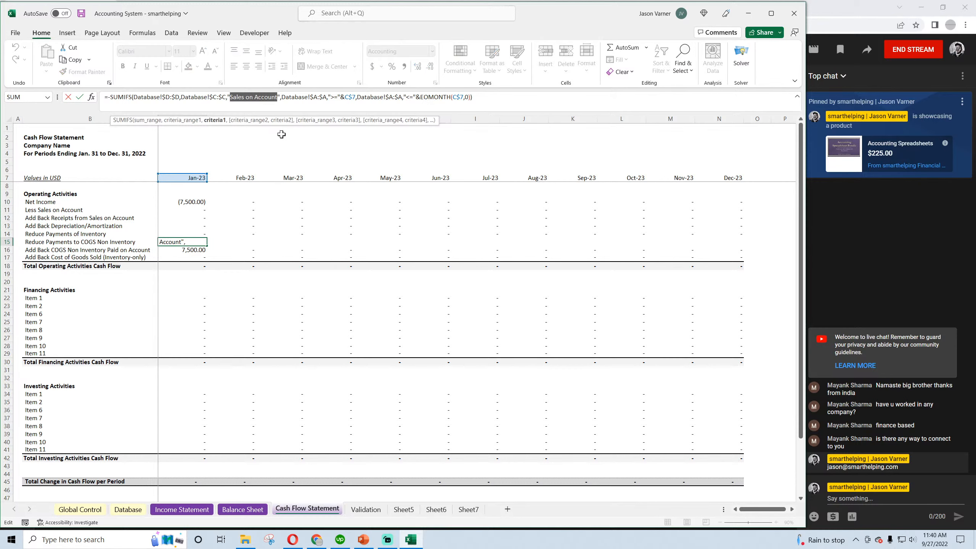
type("Payment for")
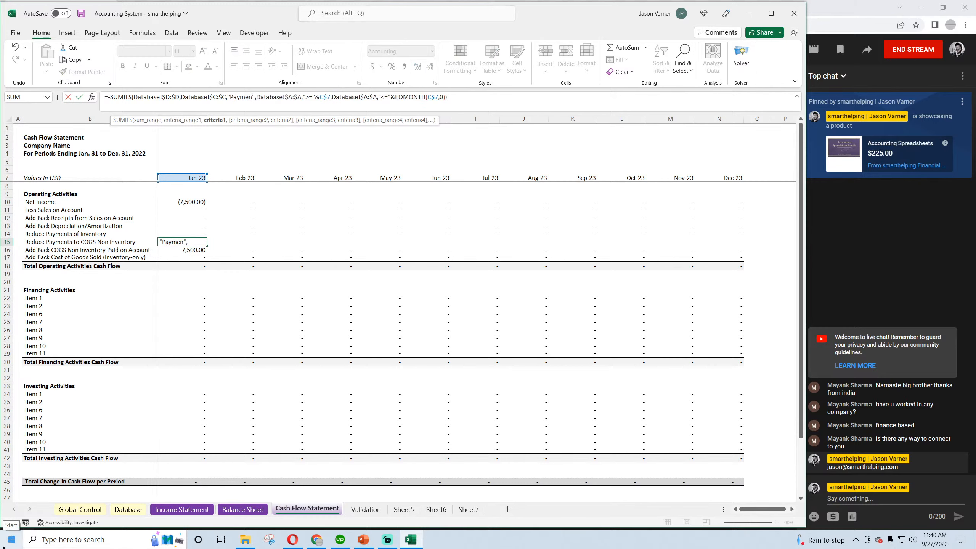
type(" COGS Non In")
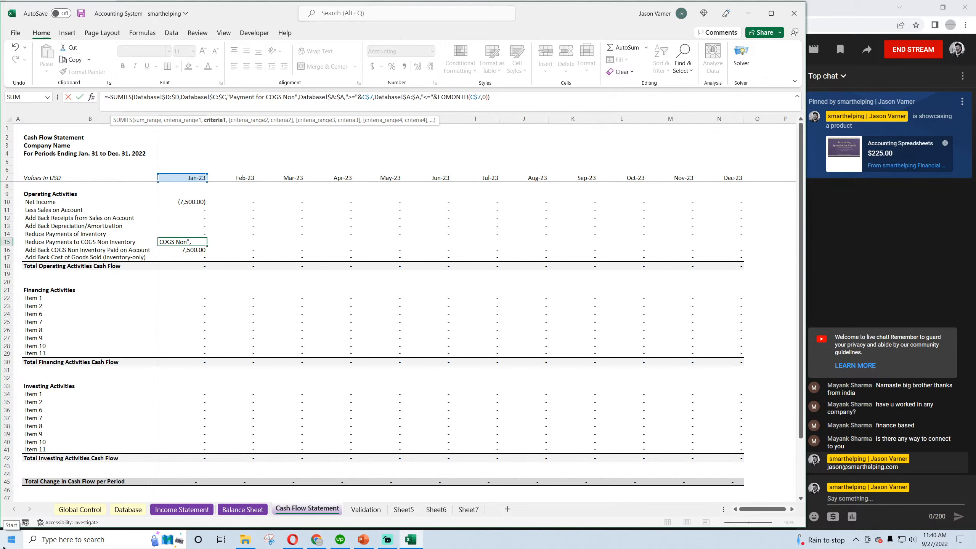
type("ventory on Accoun")
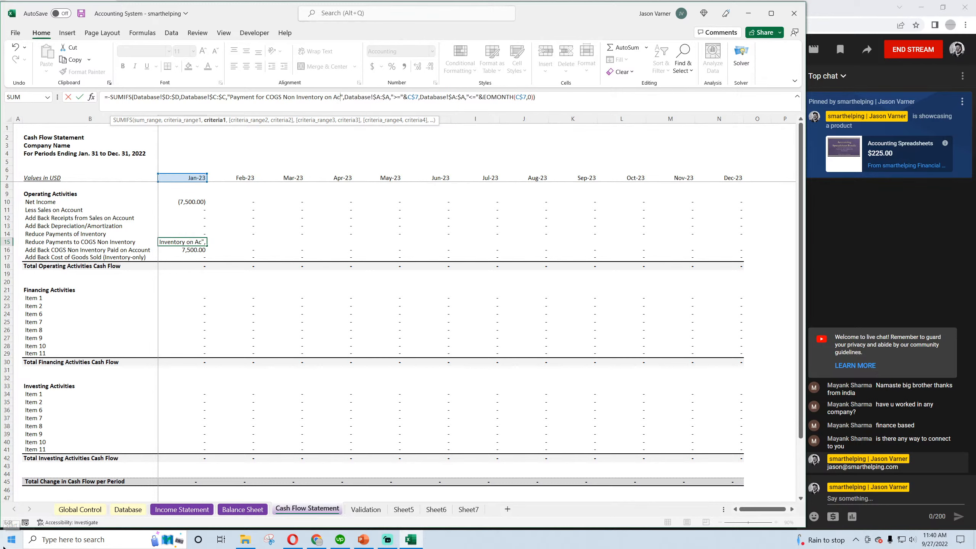
type("t")
key("Return")
left_click(200, 242)
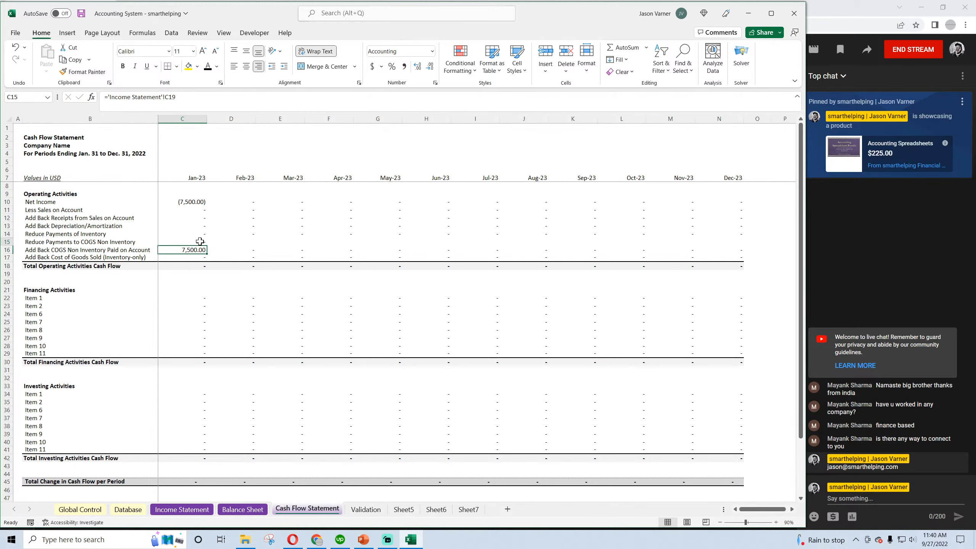
left_click_drag(204, 244, 742, 252)
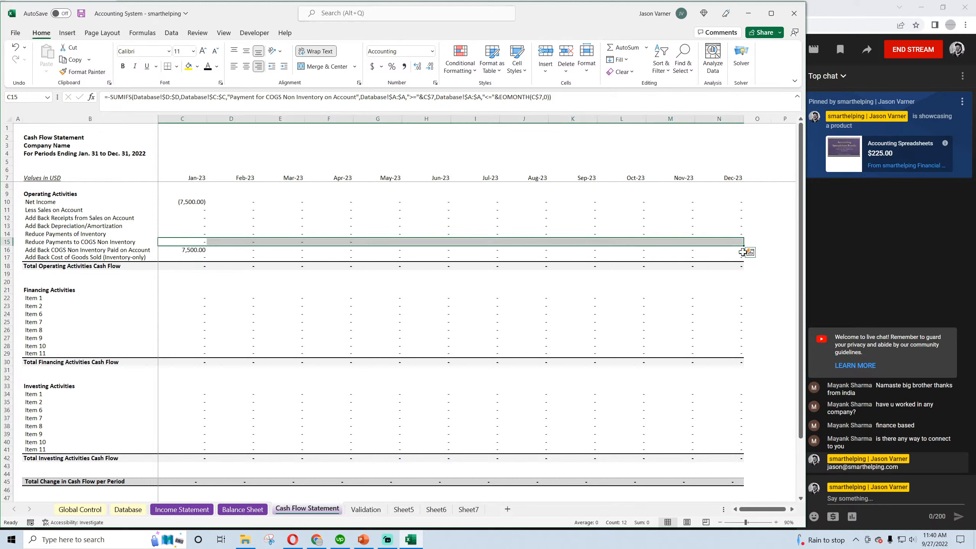
Correct C15's criterion to "Payments for COGS Non Inventory on Account", refill the formula across through Dec-23, and save the workbook
left_click(196, 241)
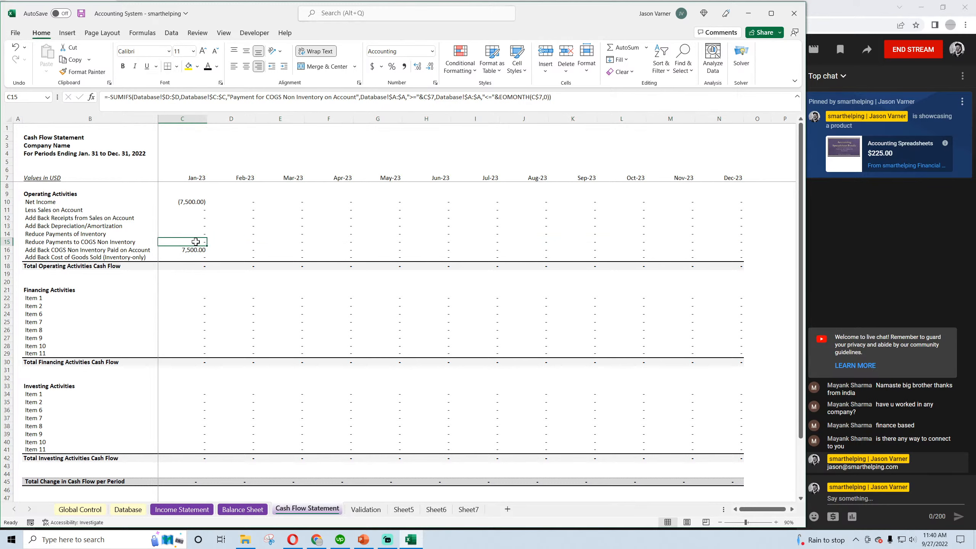
left_click(257, 96)
type("s")
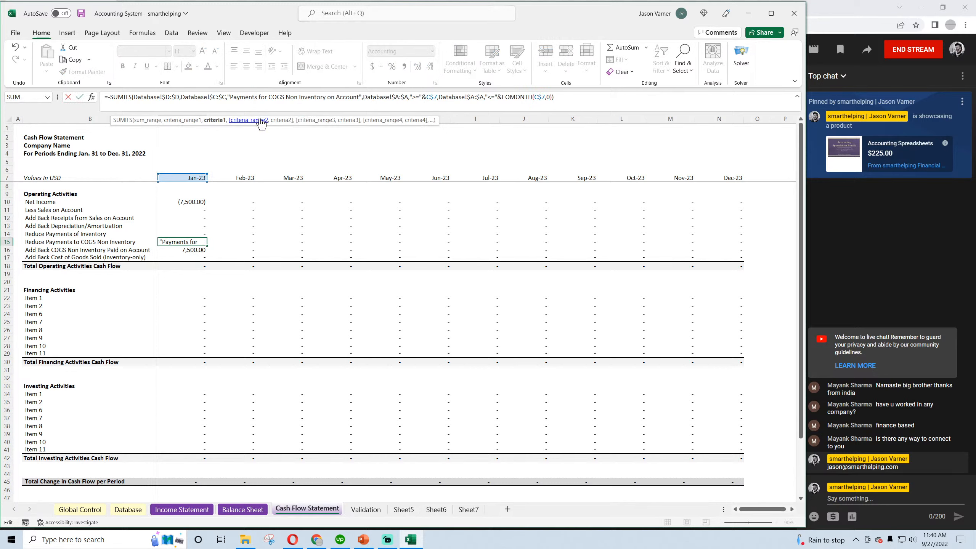
key("ctrl+Return")
left_click_drag(207, 245, 645, 246)
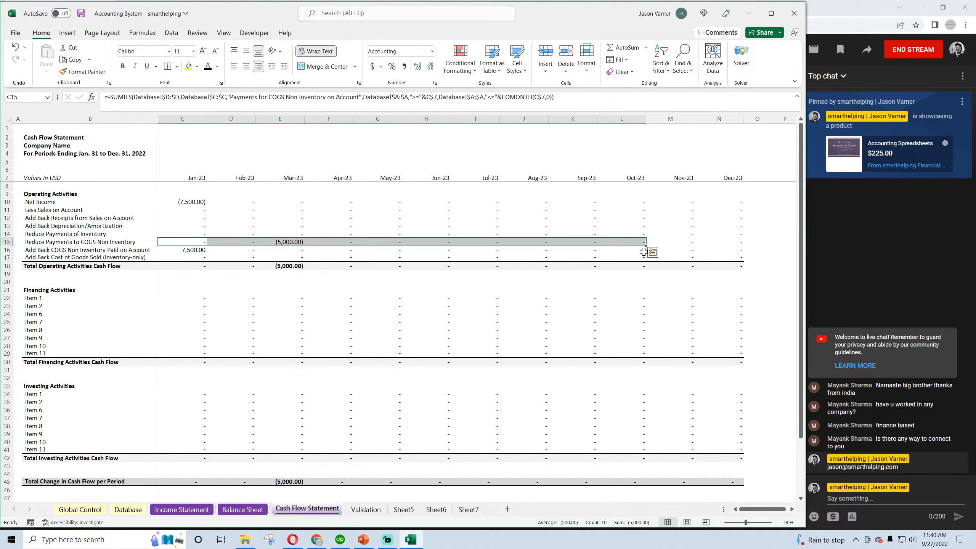
left_click(192, 242)
left_click_drag(206, 245, 728, 250)
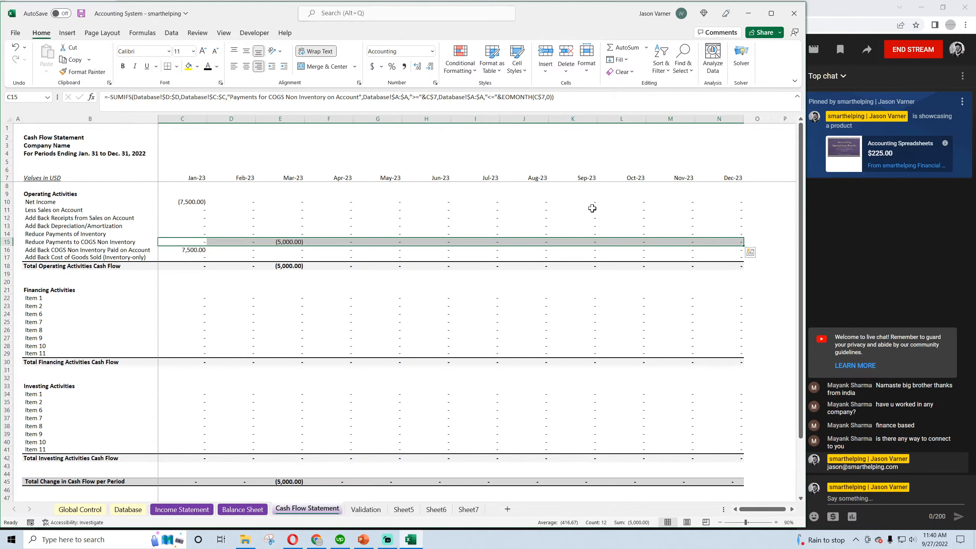
left_click(78, 14)
left_click(191, 200)
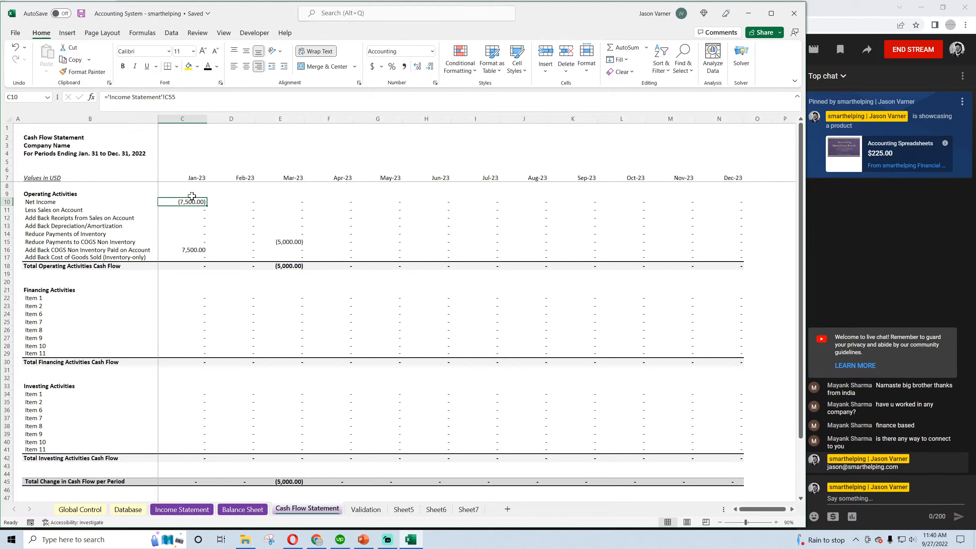
left_click(193, 249)
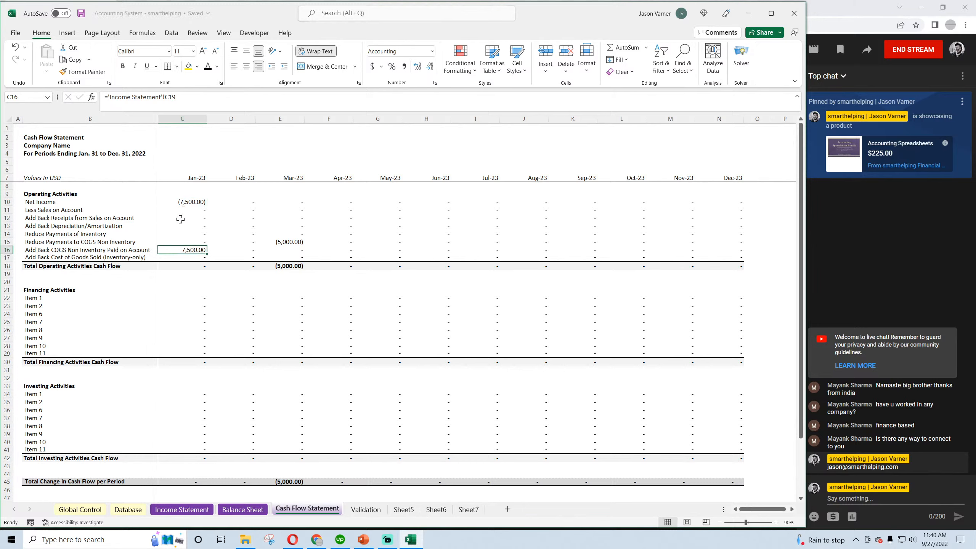
Trace the non-inventory COGS expense and its March payment through the Cash Flow Statement, Income Statement, and the Balance Sheet's Cash and Accounts Payable rows
left_click(290, 243)
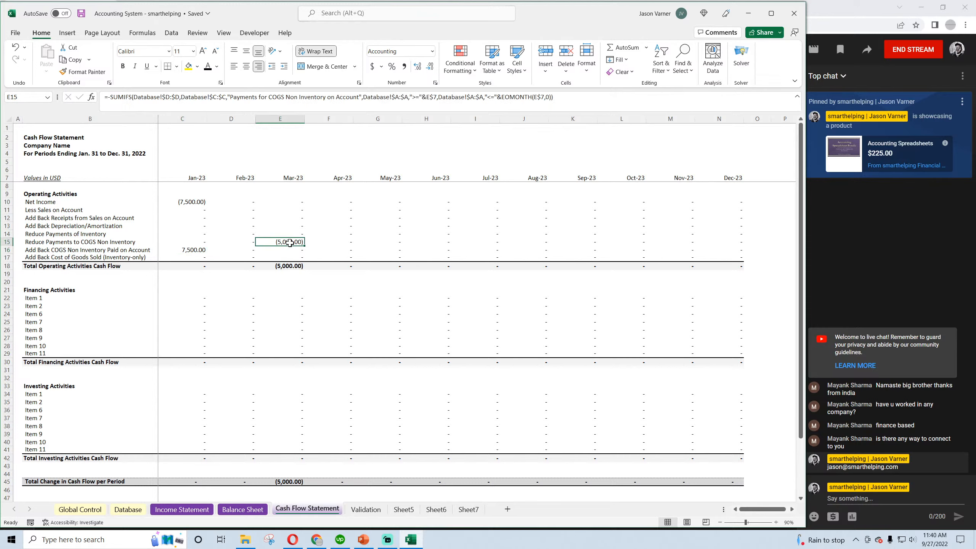
left_click(290, 266)
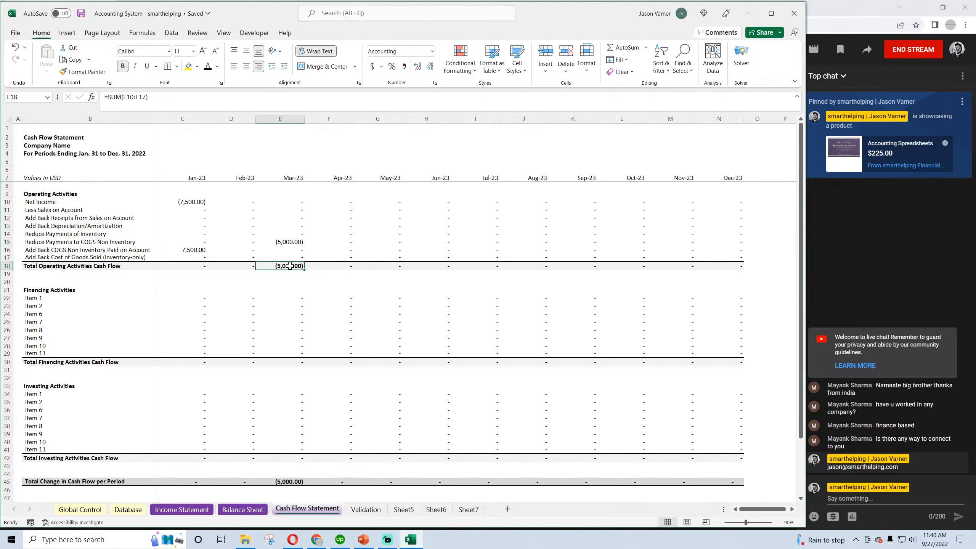
left_click(193, 508)
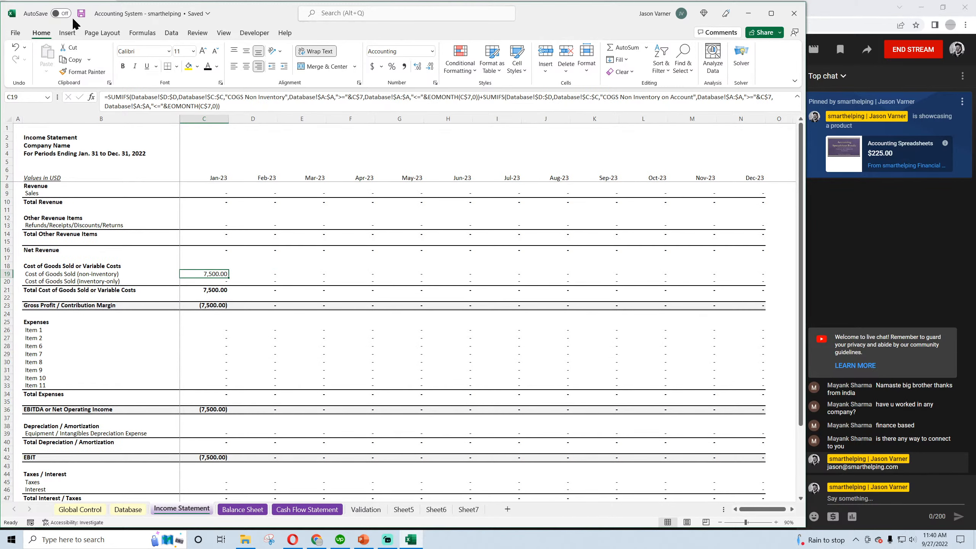
left_click(271, 274)
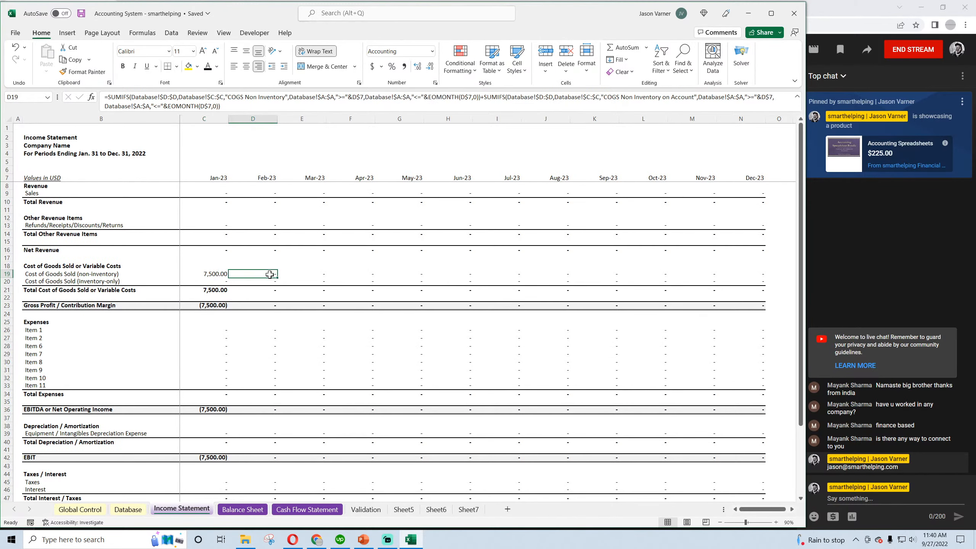
left_click(299, 275)
left_click(214, 274)
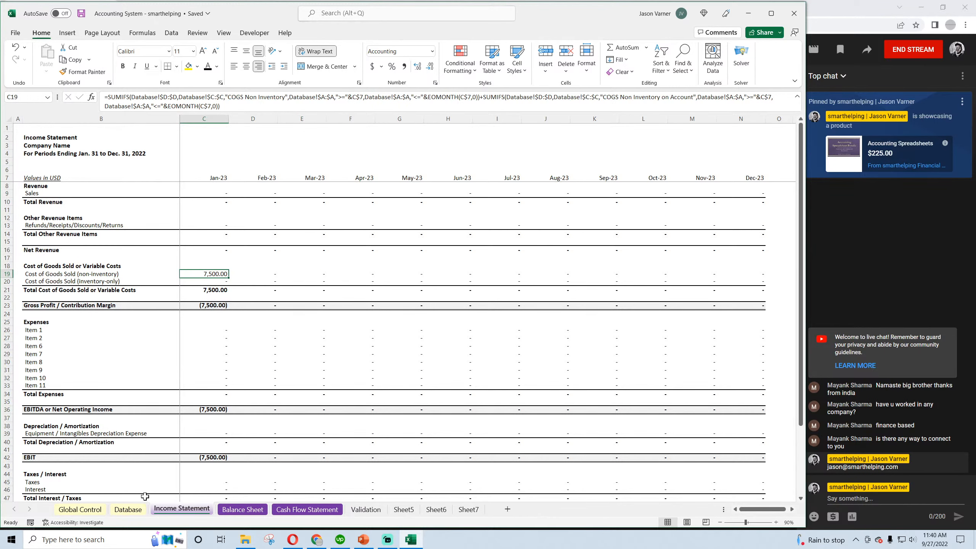
left_click(292, 510)
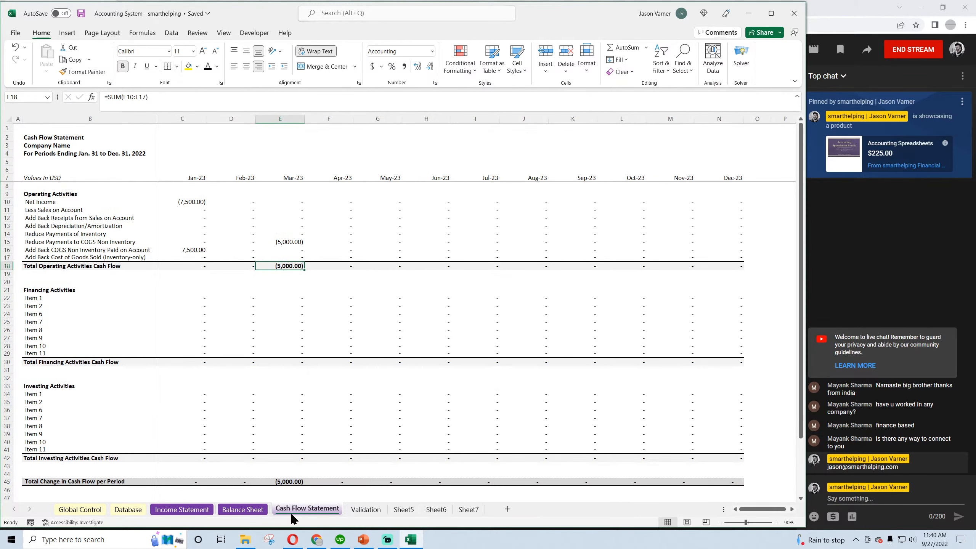
left_click(244, 509)
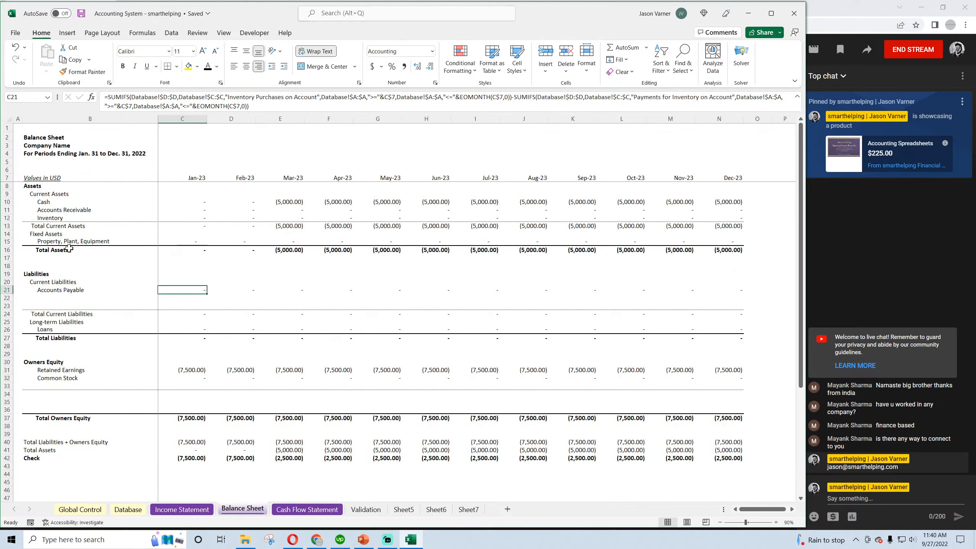
left_click(52, 203)
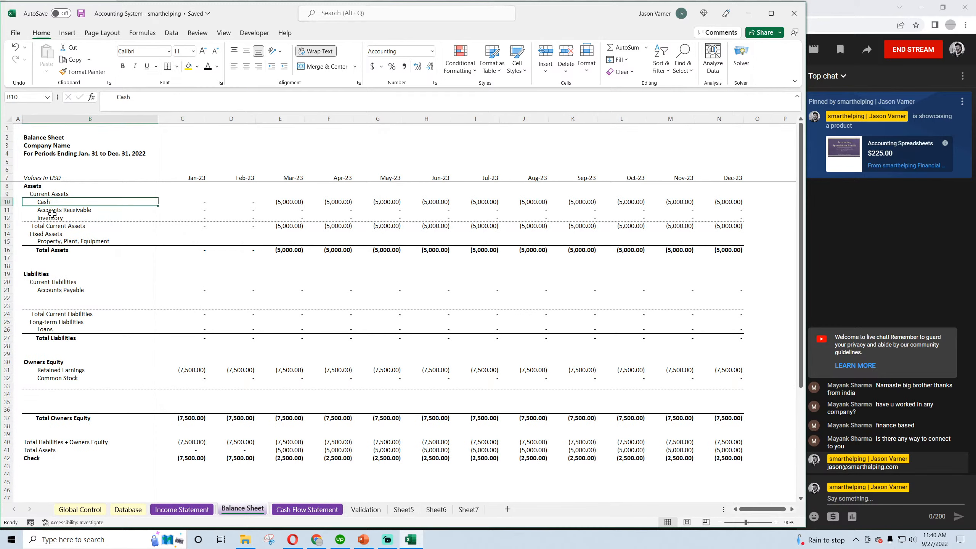
left_click(48, 291)
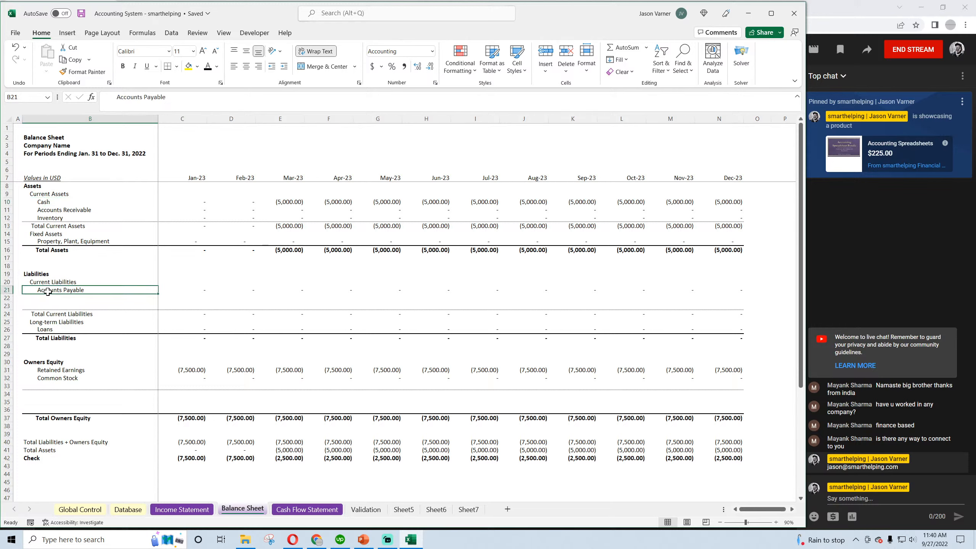
left_click(201, 292)
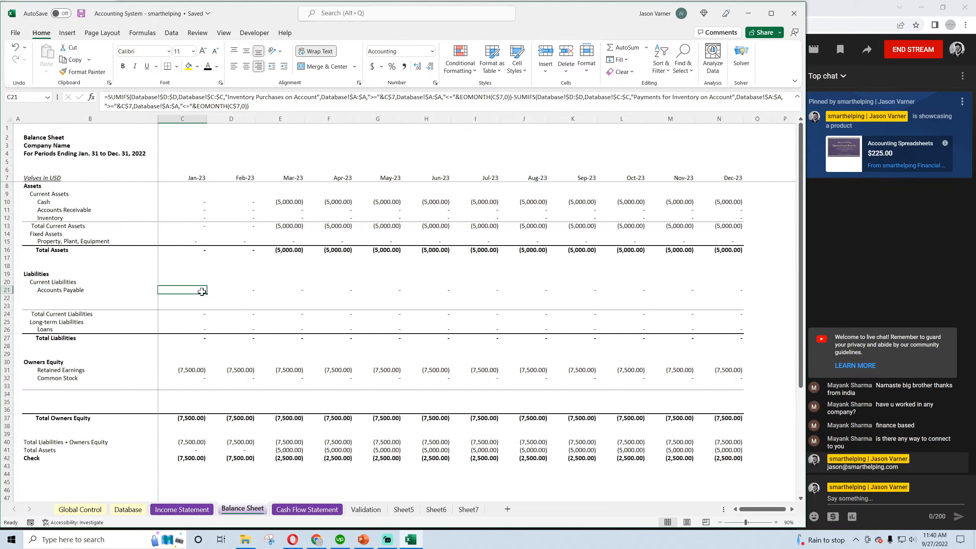
left_click(256, 107)
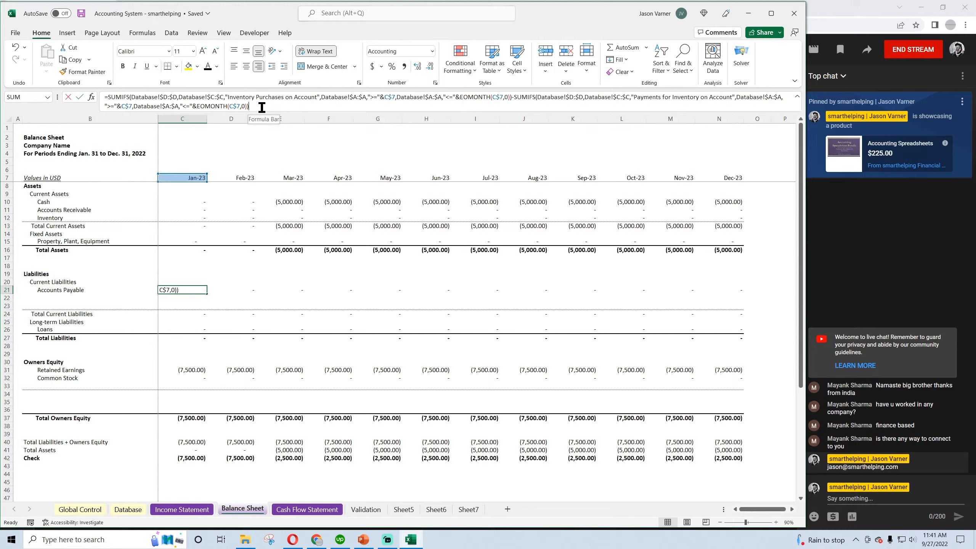
left_click(517, 99, "shift")
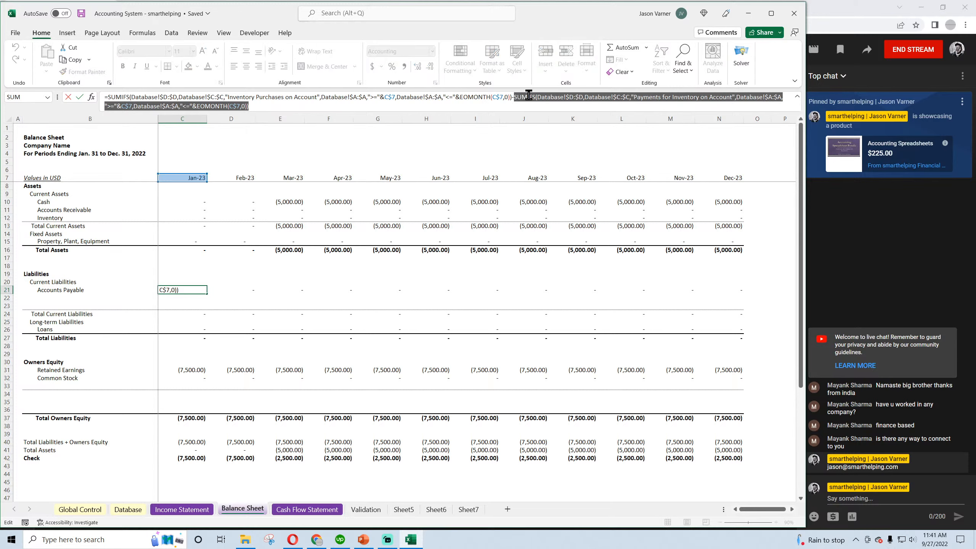
right_click(525, 98)
left_click(556, 120)
left_click(268, 106)
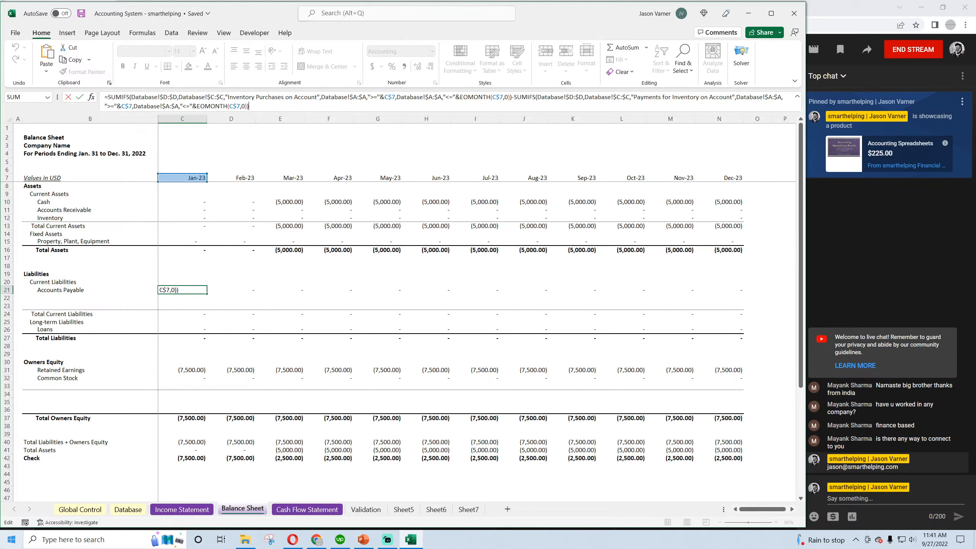
key("Return")
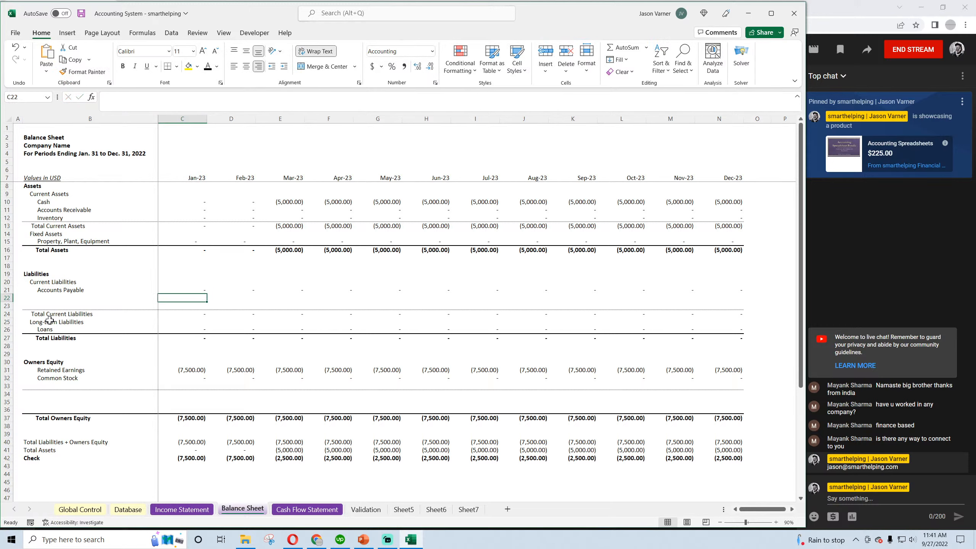
Insert a blank row above Accounts Payable on the Balance Sheet and rename the Accounts Payable label "Inventory Paybales"
left_click(7, 290)
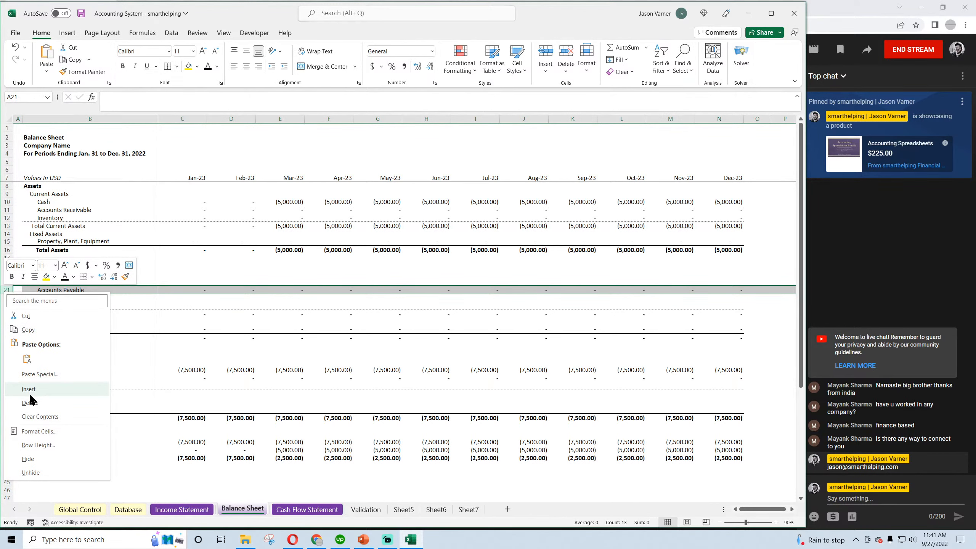
left_click(28, 389)
left_click(58, 298)
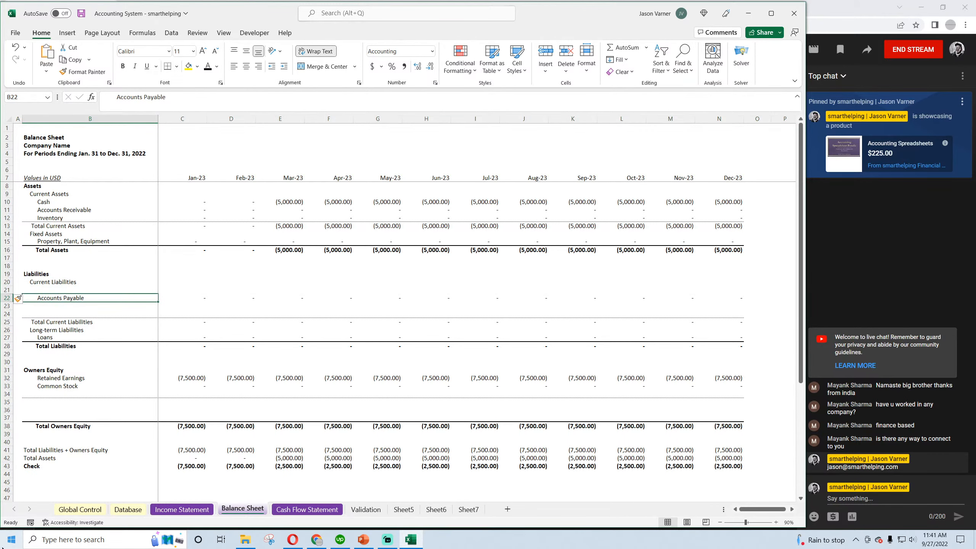
type("Inventory")
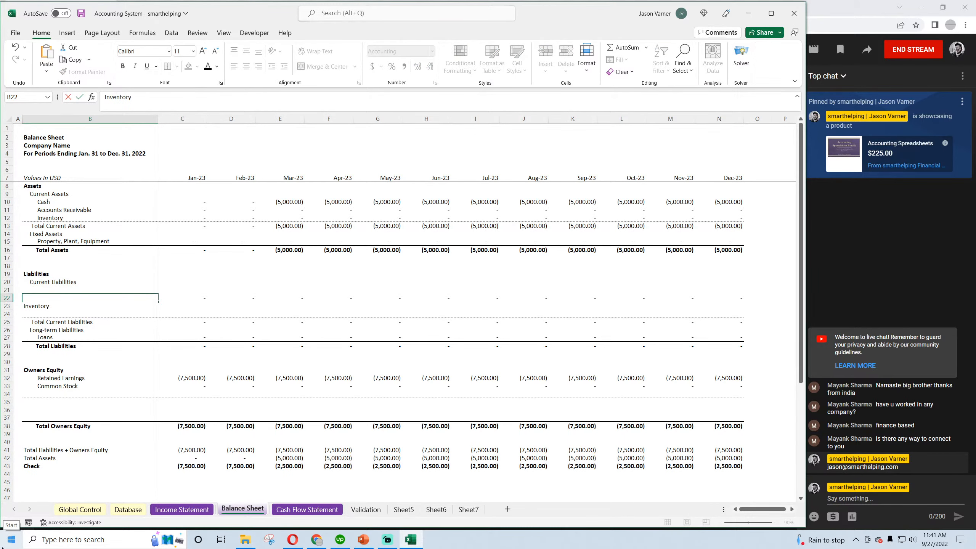
type(" Paybales")
key("Return")
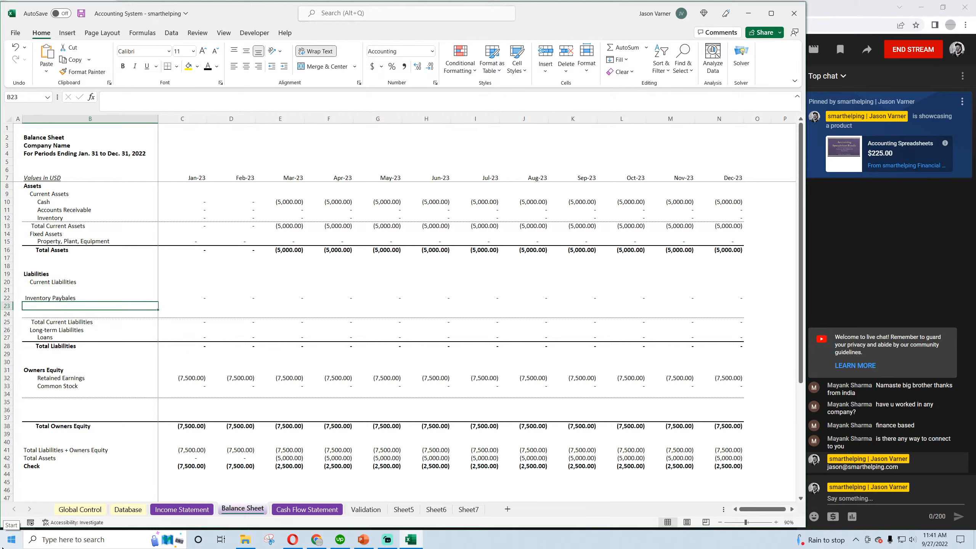
Indent the "Inventory Paybales" label in B22 with leading spaces under Current Liabilities
left_click(43, 299)
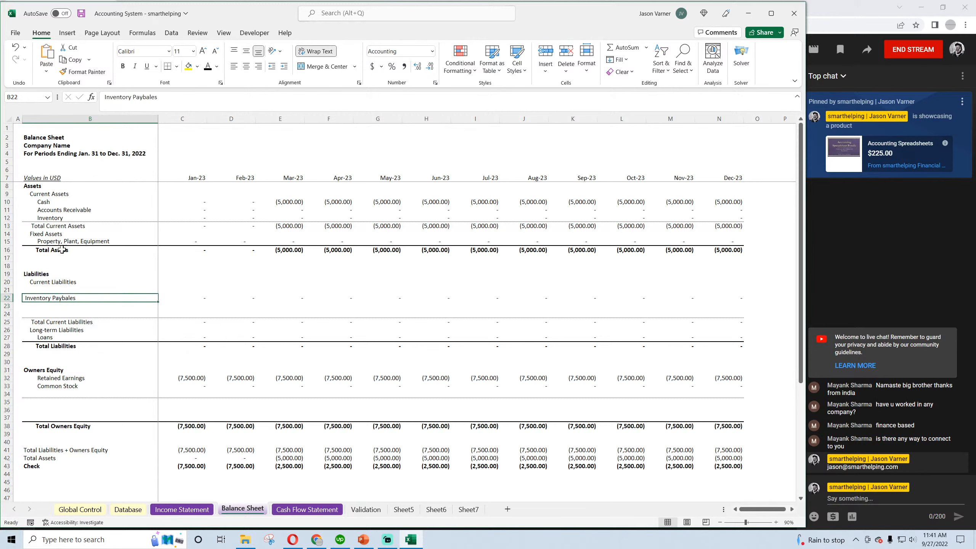
left_click(103, 97)
key("Return")
left_click(82, 329)
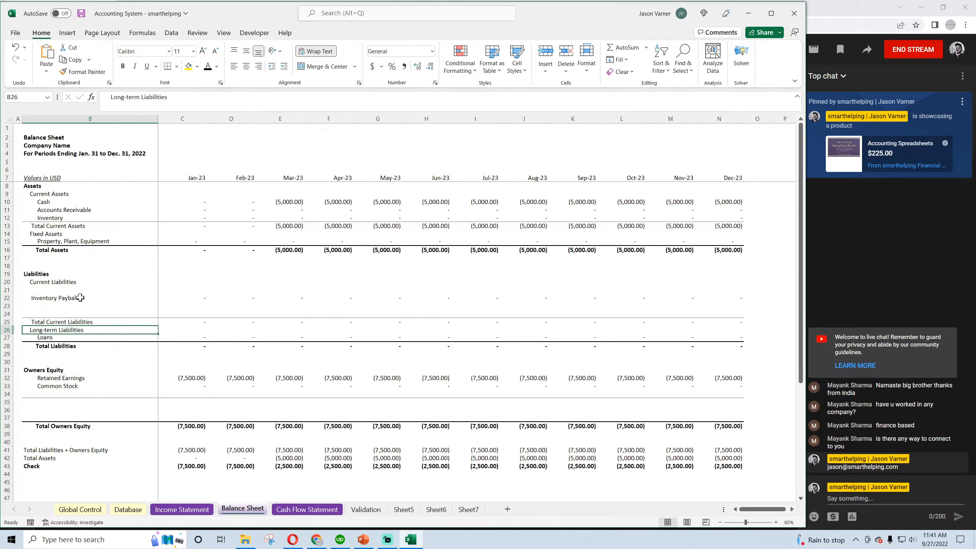
Label the new row 21 "COGS Payables" by copying the label from B22 and rewording it, and save the workbook
left_click(82, 299)
left_click_drag(158, 302, 158, 292)
left_click(65, 290)
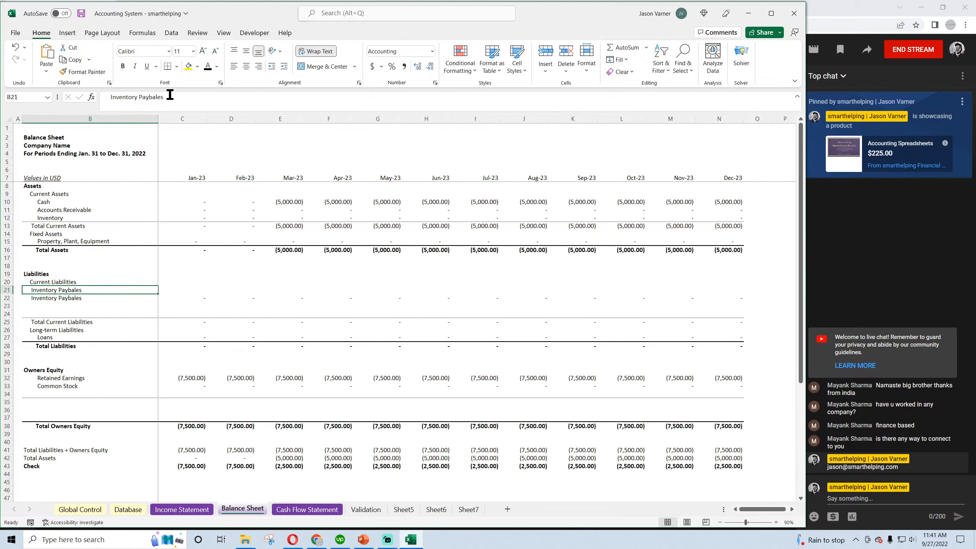
left_click_drag(166, 97, 112, 98)
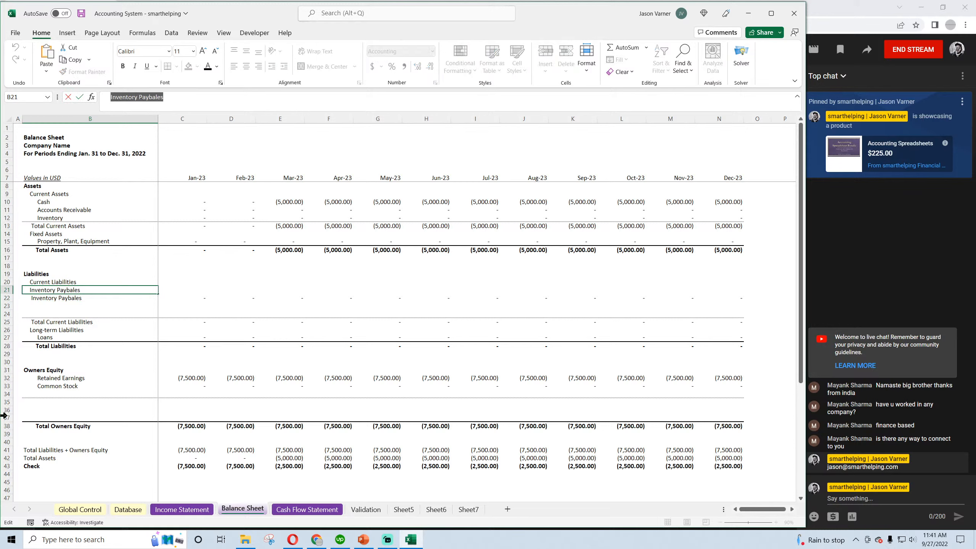
type("COGS pay")
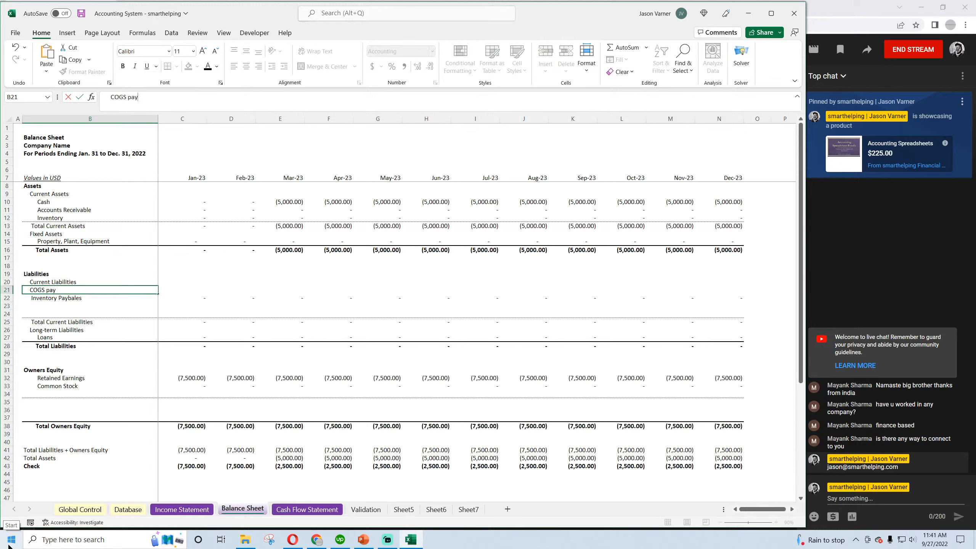
type("abl")
key("BackSpace")
key("BackSpace")
key("BackSpace")
key("Return")
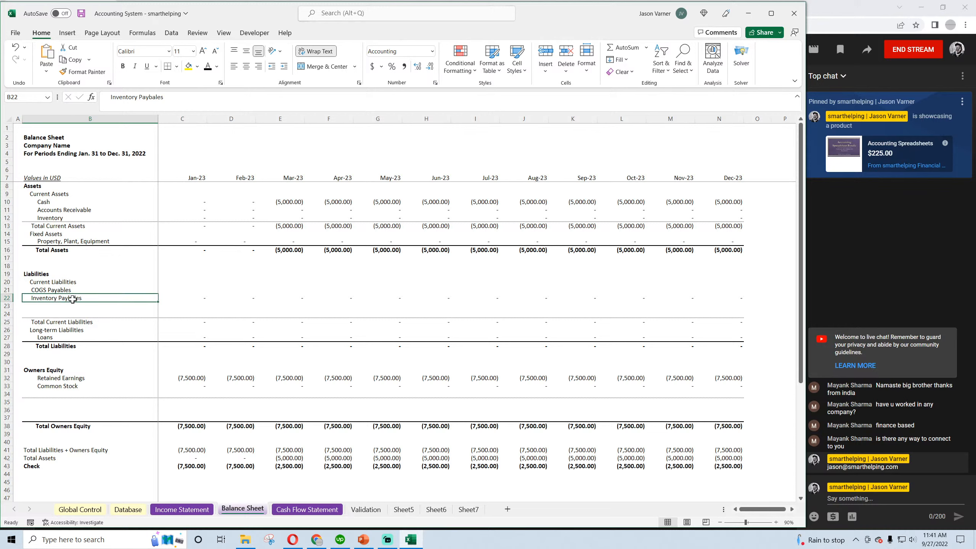
left_click(64, 291)
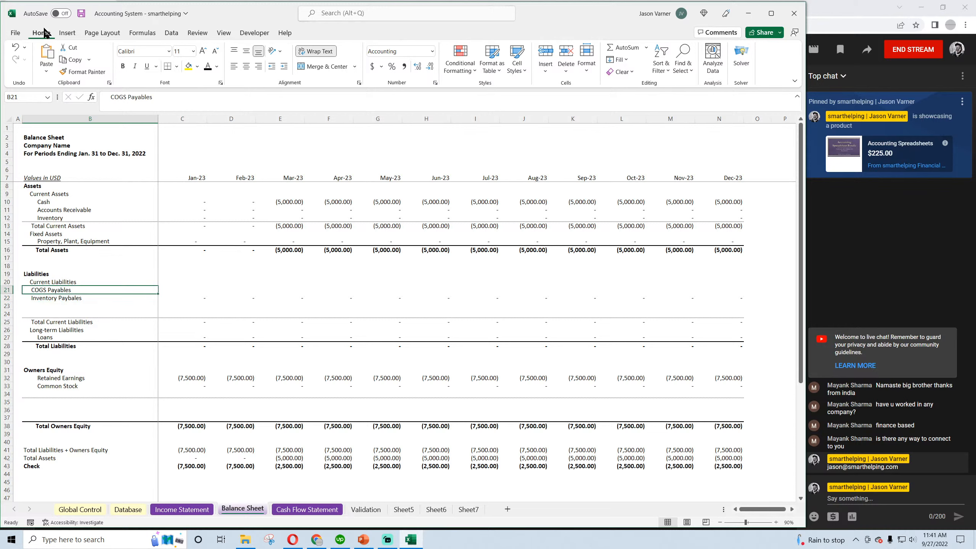
left_click(81, 14)
Examine the two payables rows, the January formula in C22, and how the Cash label in B10 is indented
left_click(56, 299)
left_click(54, 291)
left_click(58, 300)
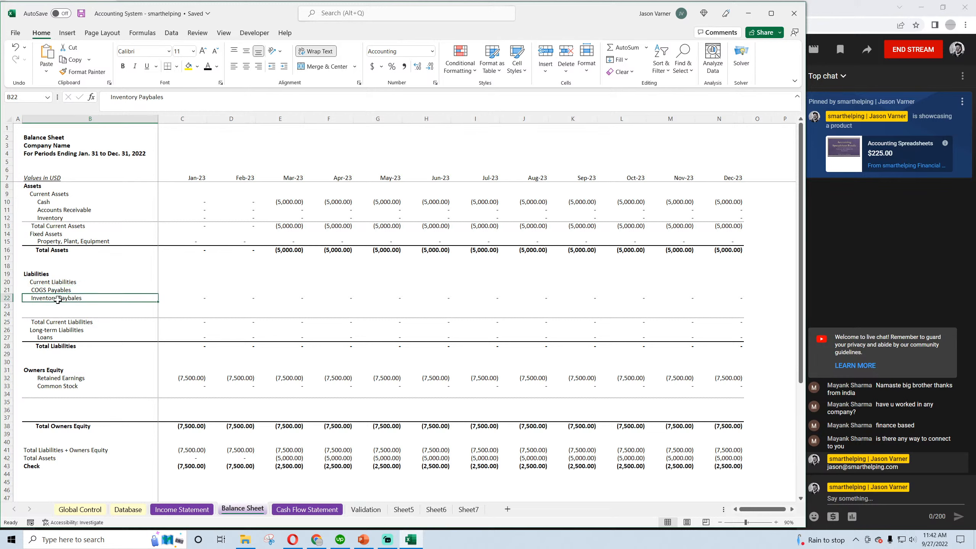
left_click(202, 300)
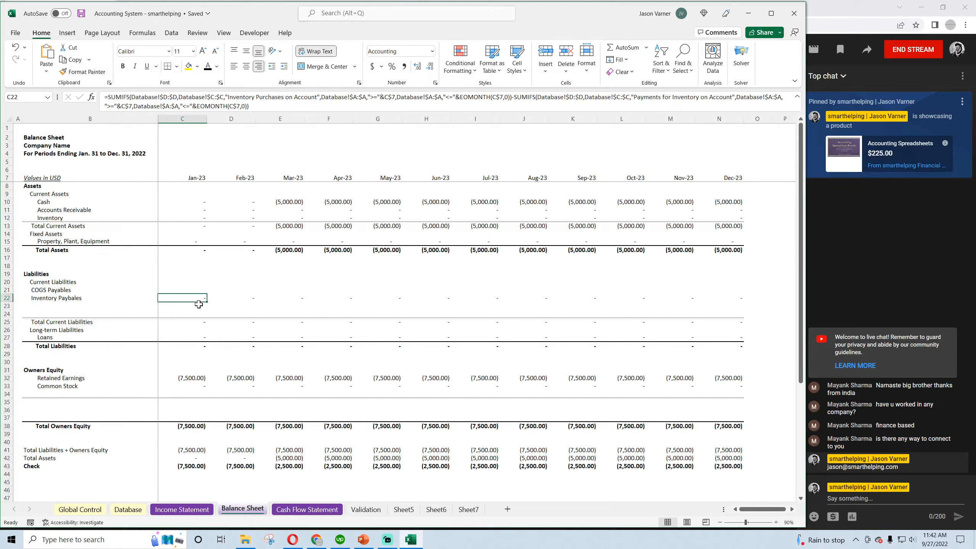
left_click(51, 298)
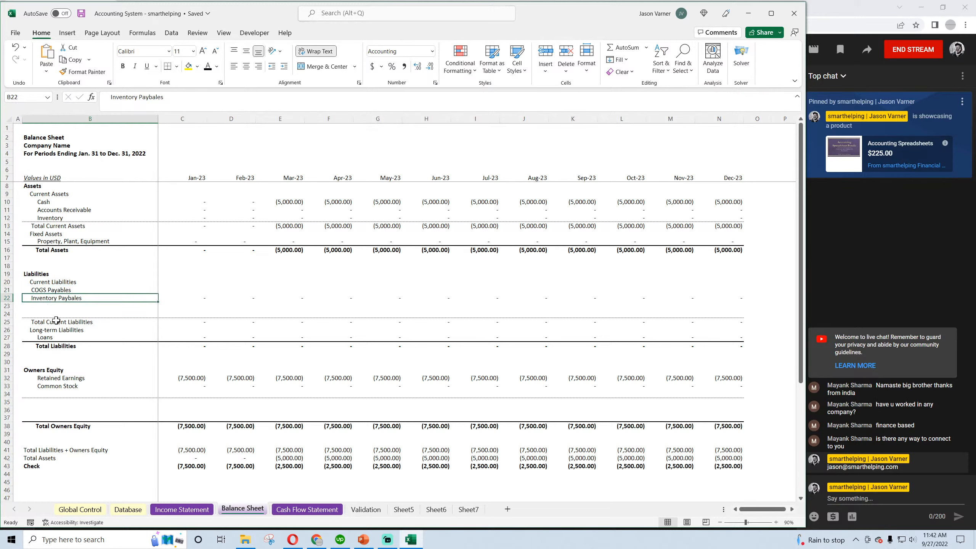
left_click(58, 291)
left_click(56, 304)
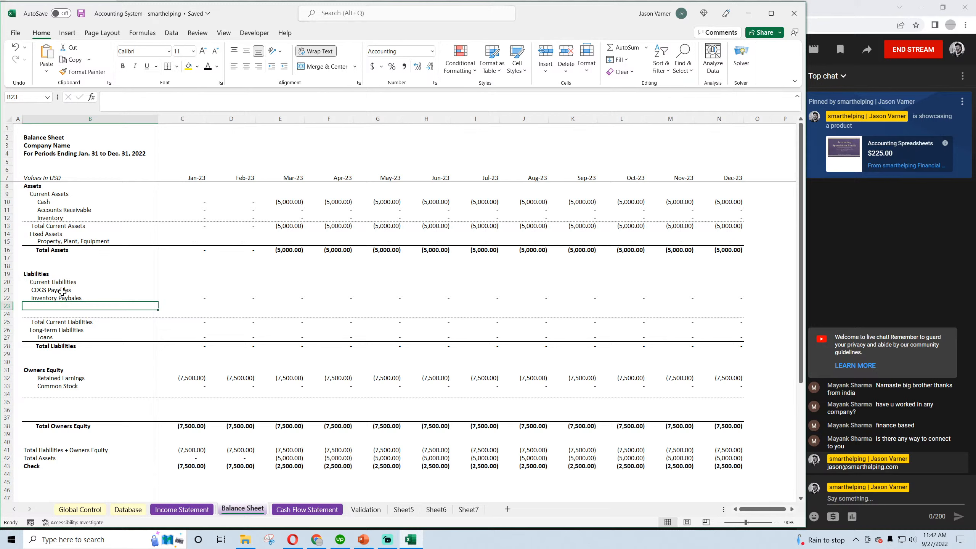
left_click(62, 291)
left_click(78, 329)
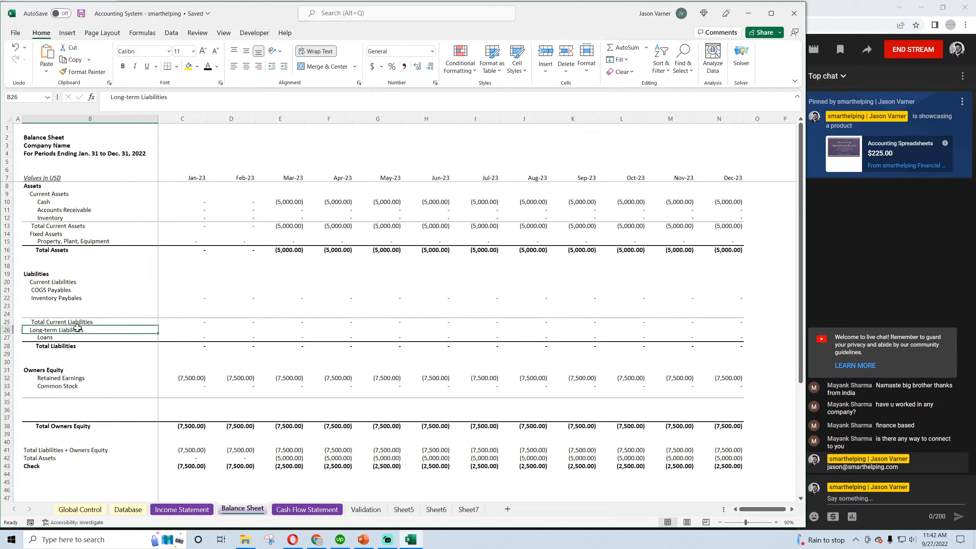
left_click(47, 202)
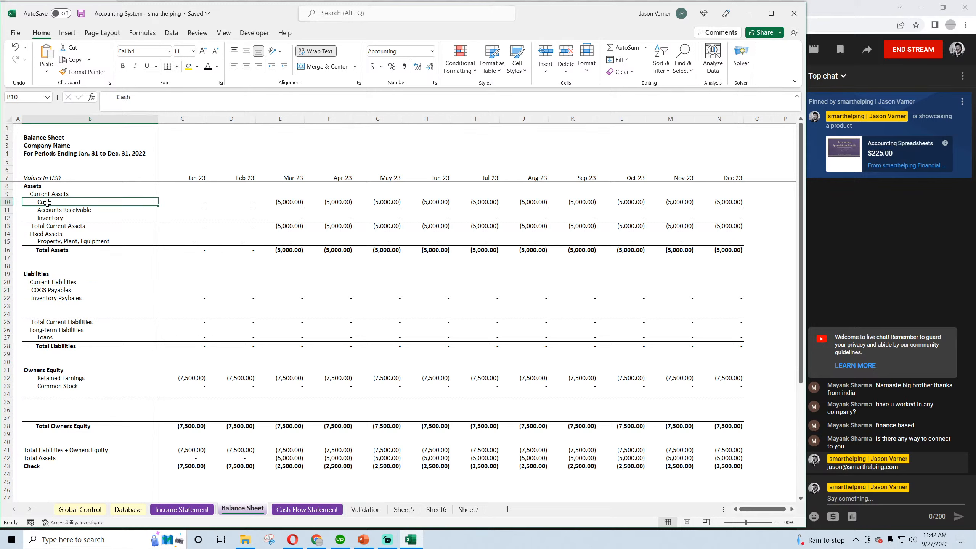
left_click(37, 195)
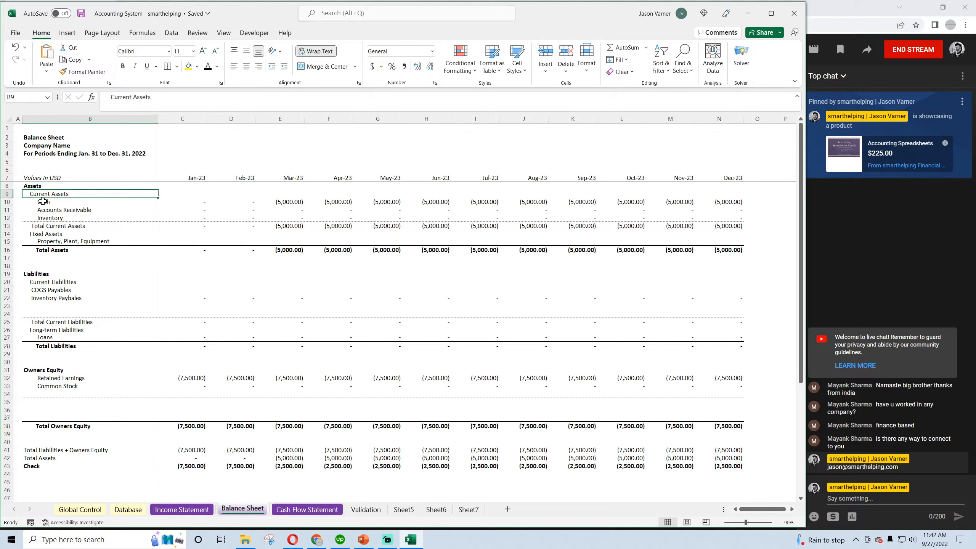
left_click(42, 201)
left_click(118, 97)
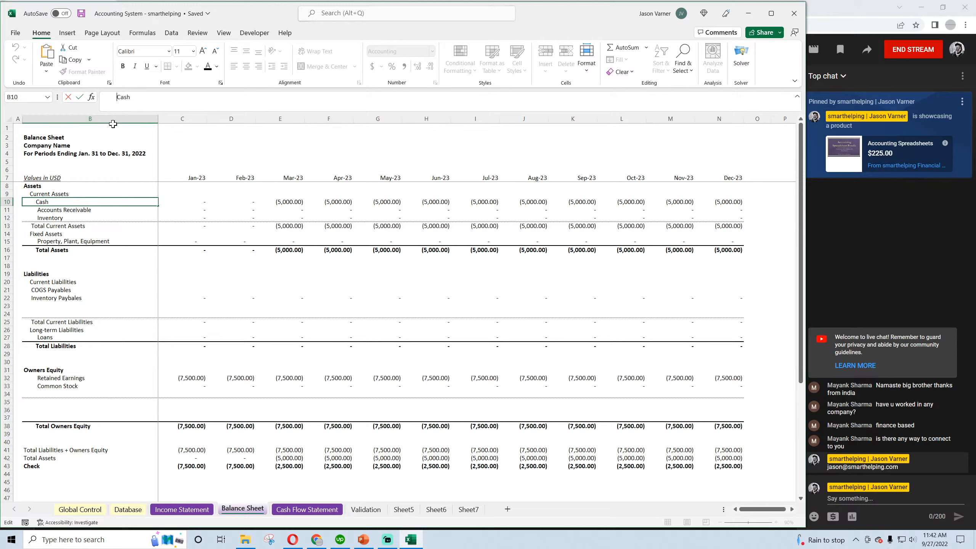
key("Return")
Indent the "COGS Payables" and "Inventory Paybales" labels in B21 and B22 to line up with the Cash label
left_click(42, 291)
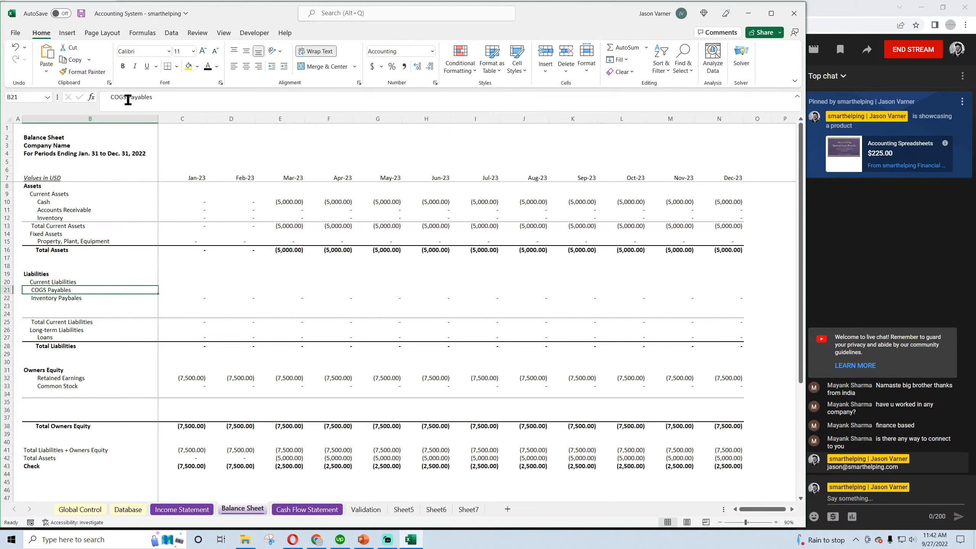
left_click(113, 99)
key("BackSpace")
key("BackSpace")
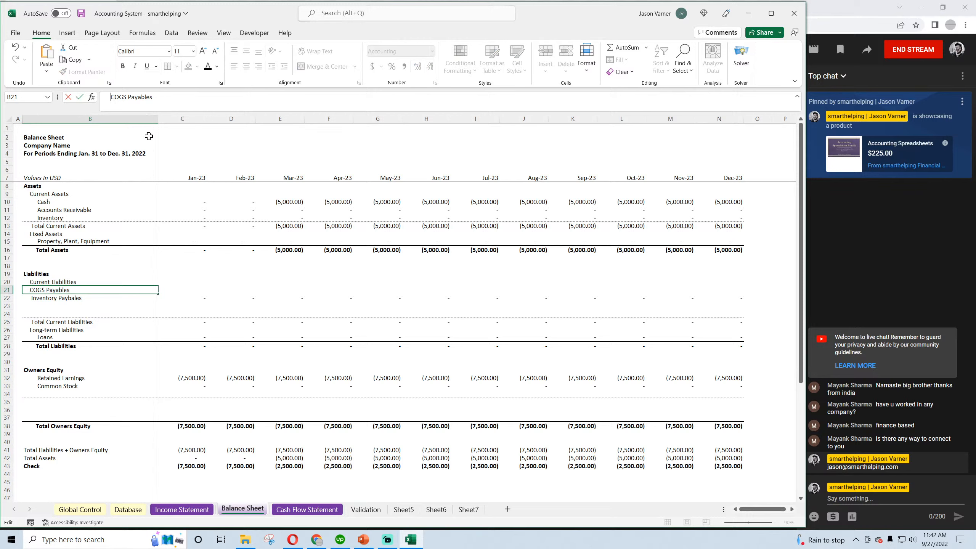
key("Return")
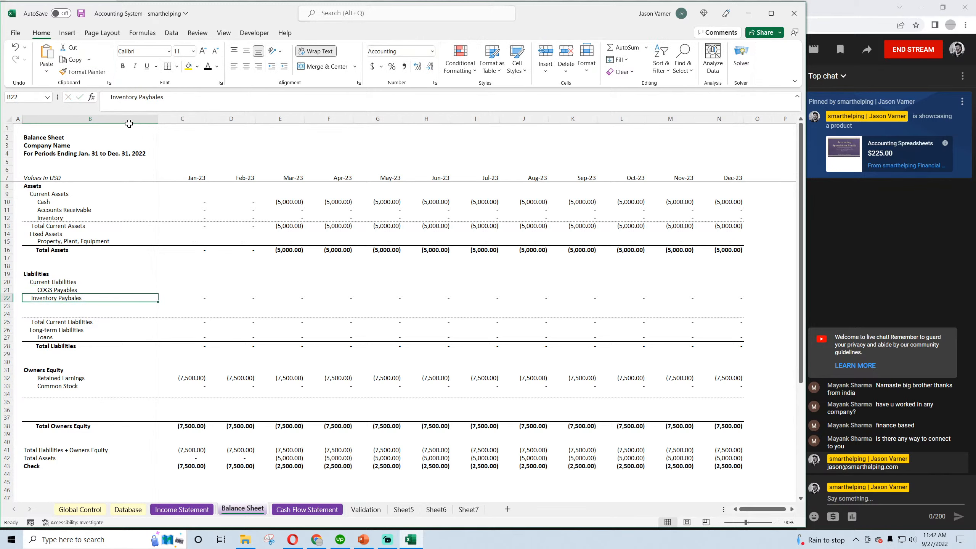
left_click(107, 97)
key("BackSpace")
key("BackSpace")
key("BackSpace")
key("BackSpace")
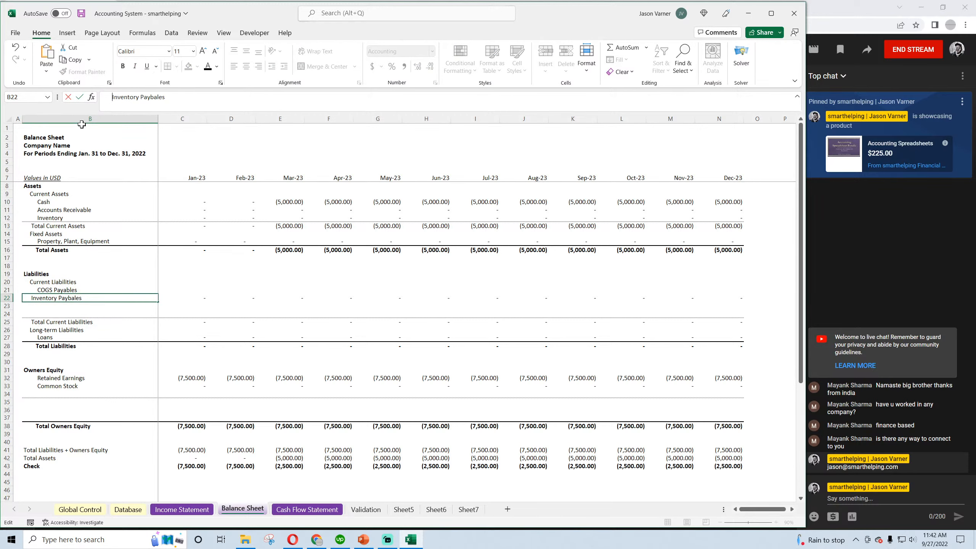
key("Return")
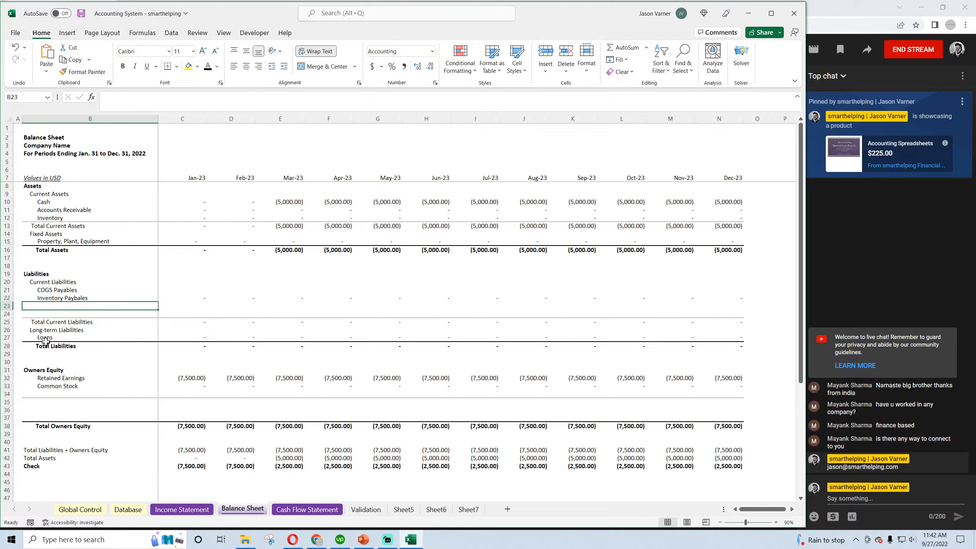
Examine the Inventory Paybales formulas in row 22 for January through March, comparing how each month carries the prior balance
left_click(50, 324)
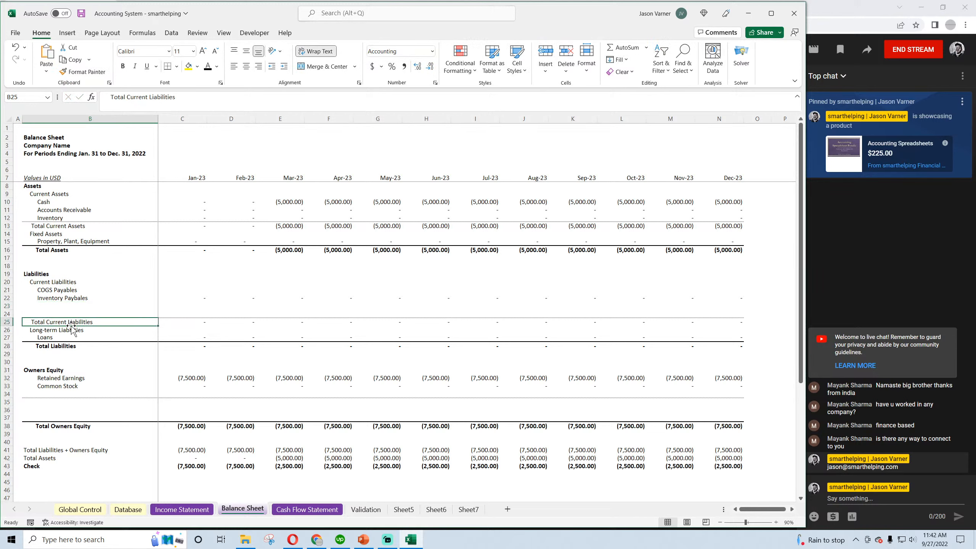
left_click(64, 290)
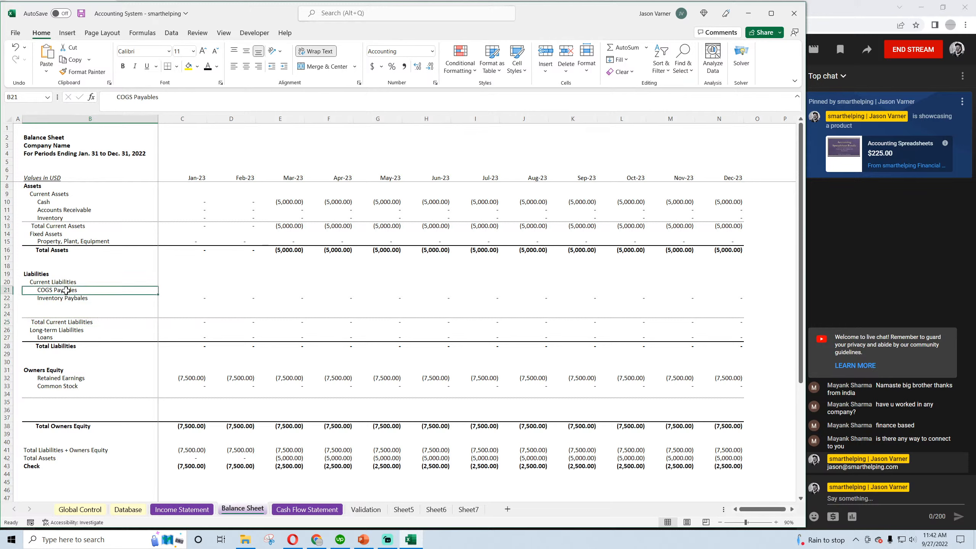
left_click(203, 298)
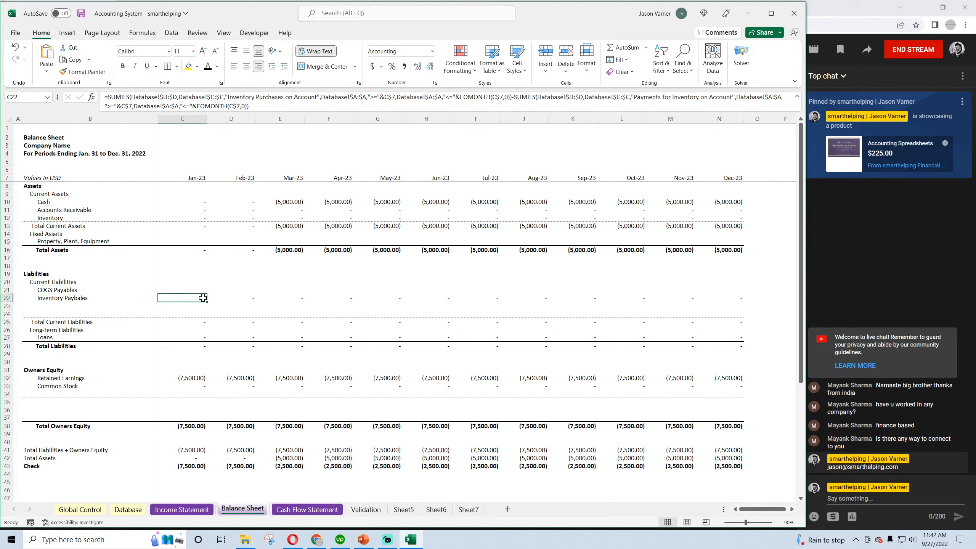
left_click(238, 296)
left_click(284, 297)
left_click(242, 296)
left_click(273, 299)
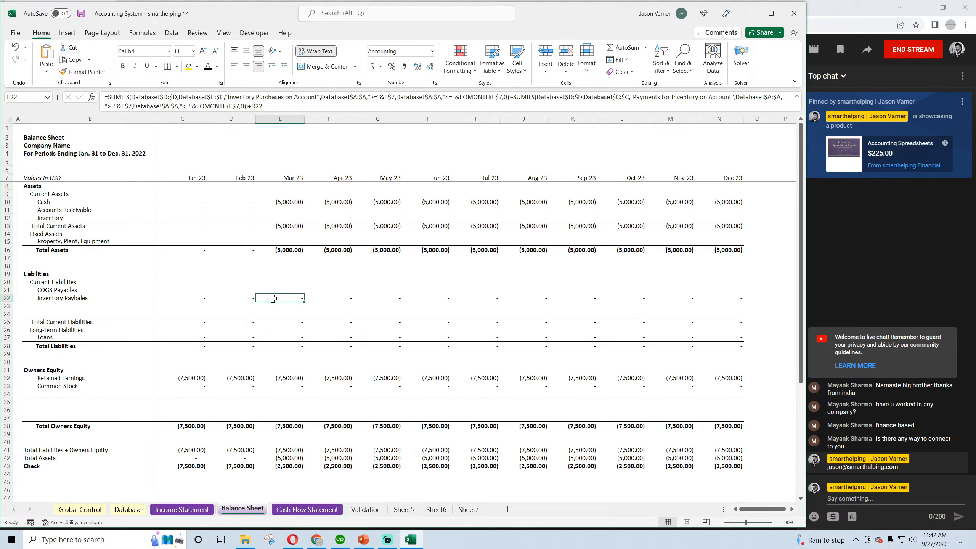
Copy the January Inventory Paybales formula from C22 unchanged into the COGS Payables cell C21
left_click(199, 296)
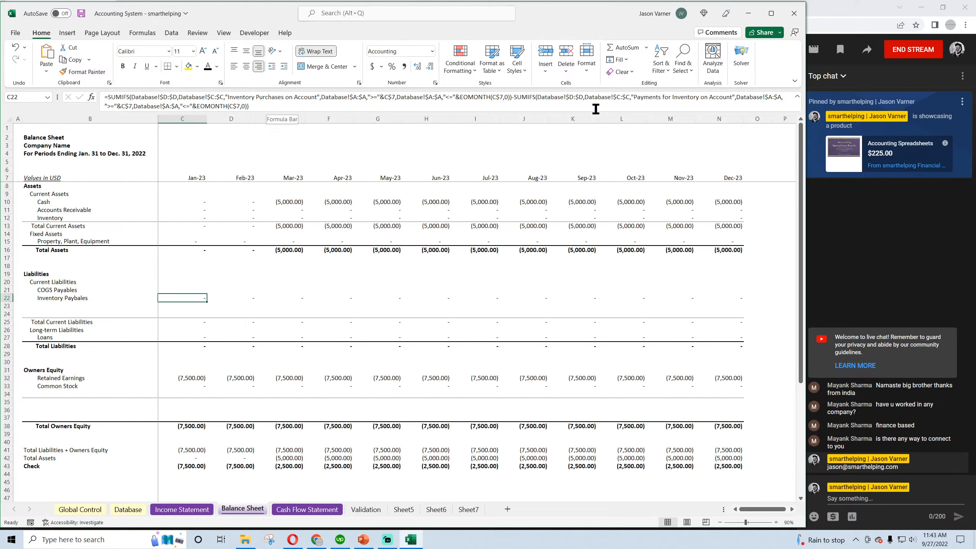
key("Right")
key("Left")
left_click_drag(256, 102, 85, 98)
right_click(138, 99)
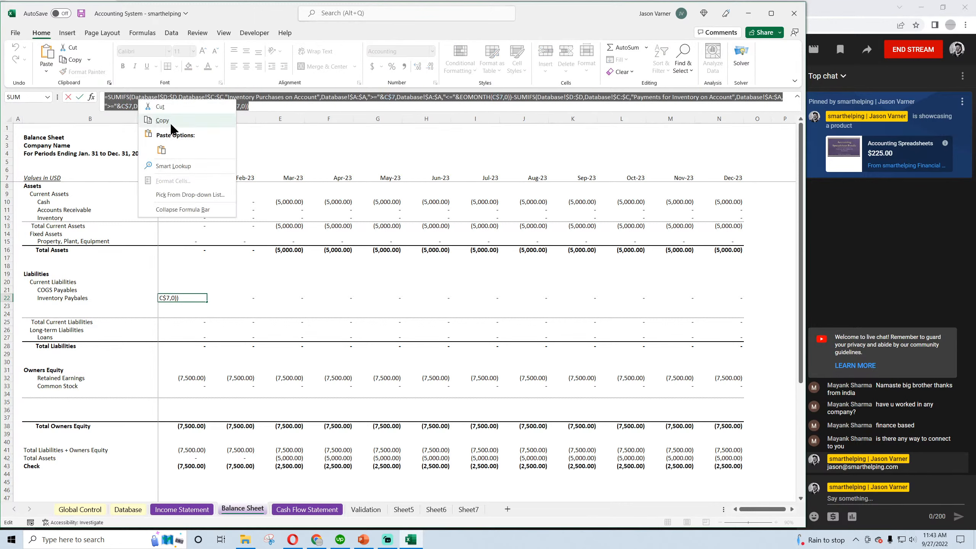
left_click(171, 120)
key("Return")
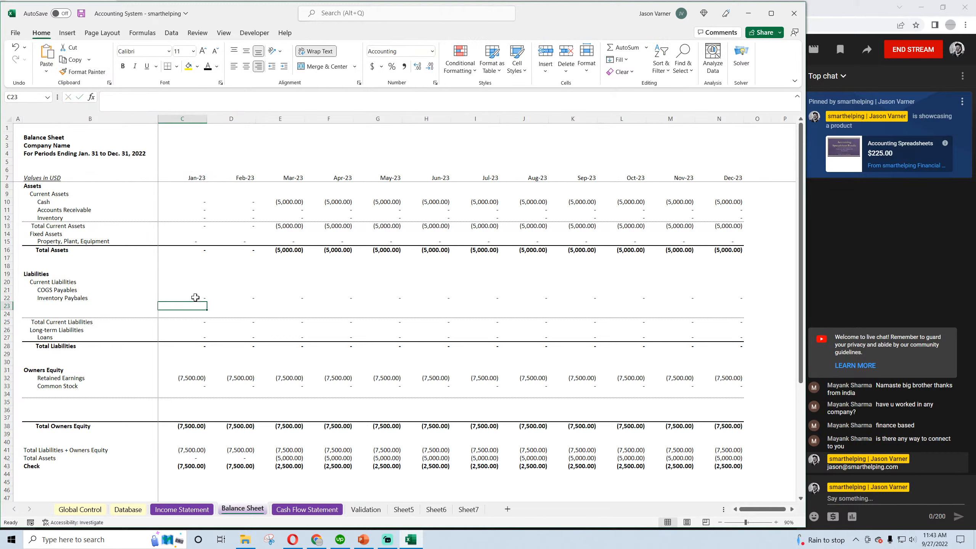
left_click(195, 298)
left_click_drag(207, 302, 208, 291)
left_click(200, 290)
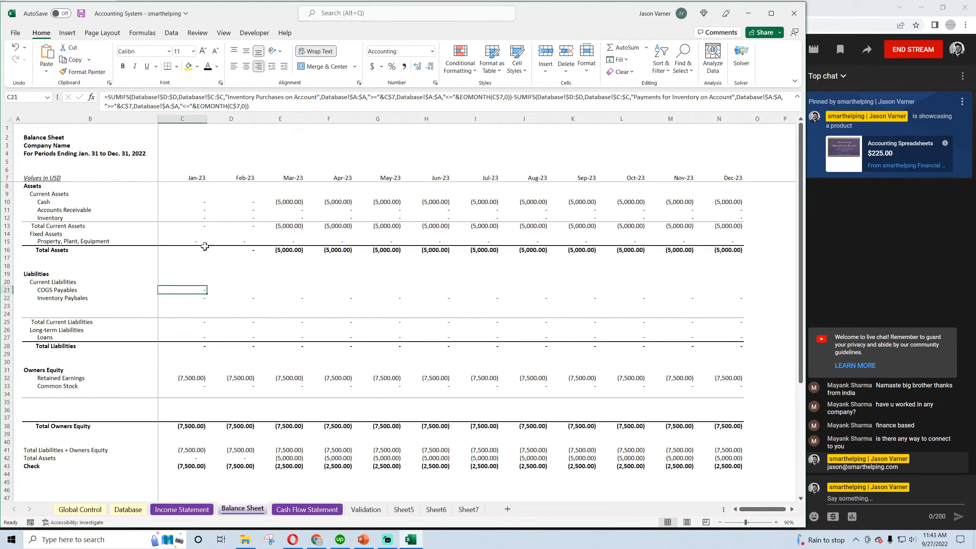
left_click_drag(263, 109, 100, 97)
right_click(149, 101)
left_click(176, 154)
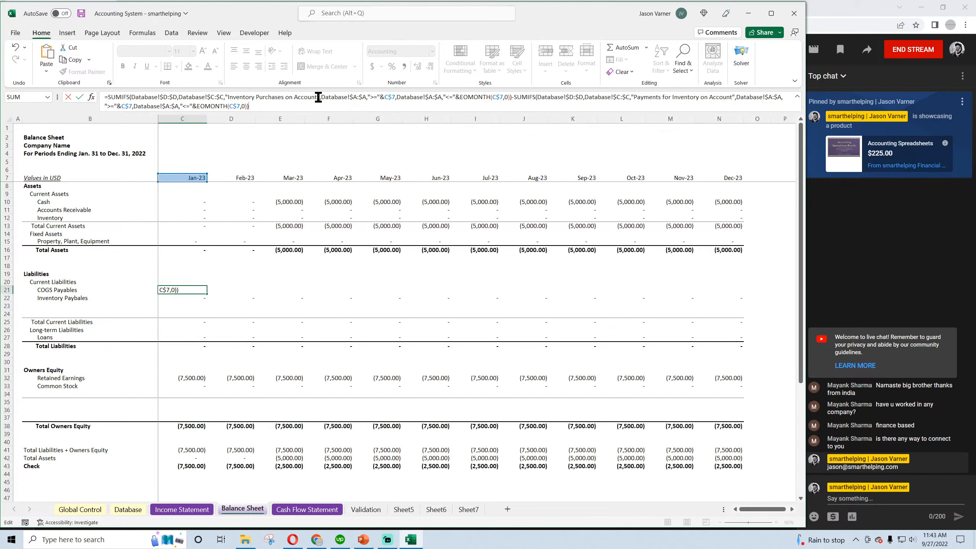
key("Return")
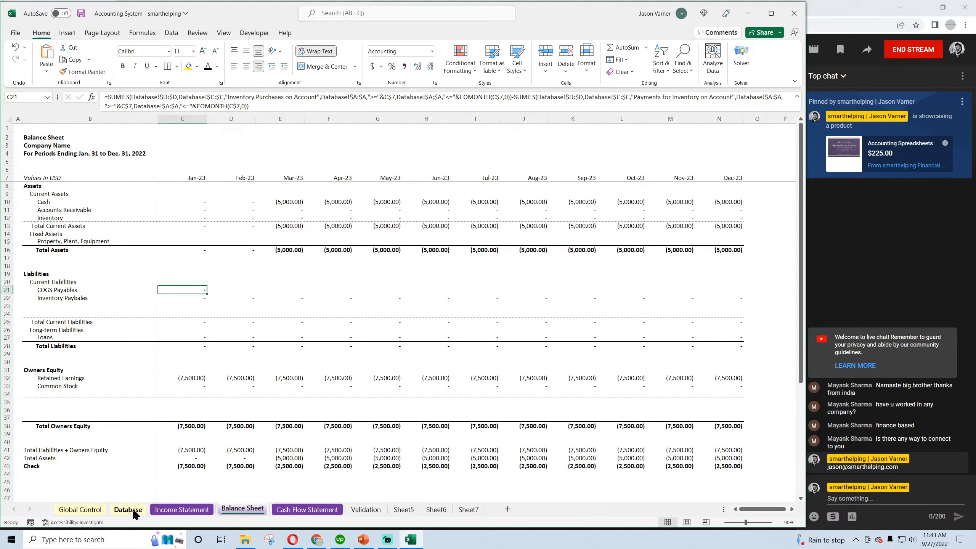
Check the Database category wording and replace the first SUMIFS criterion in Balance Sheet C21 with "COGS Non Inventory on Account"
left_click(128, 509)
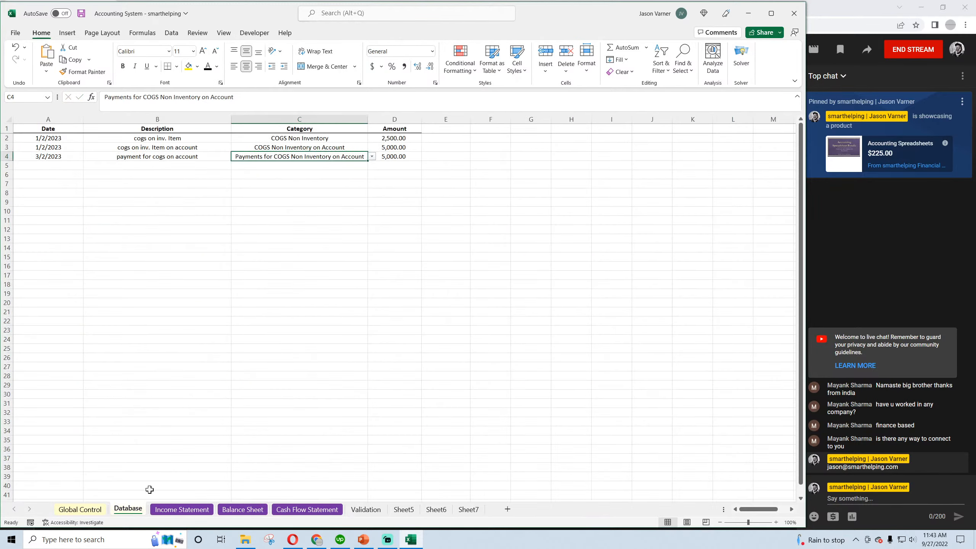
left_click(306, 149)
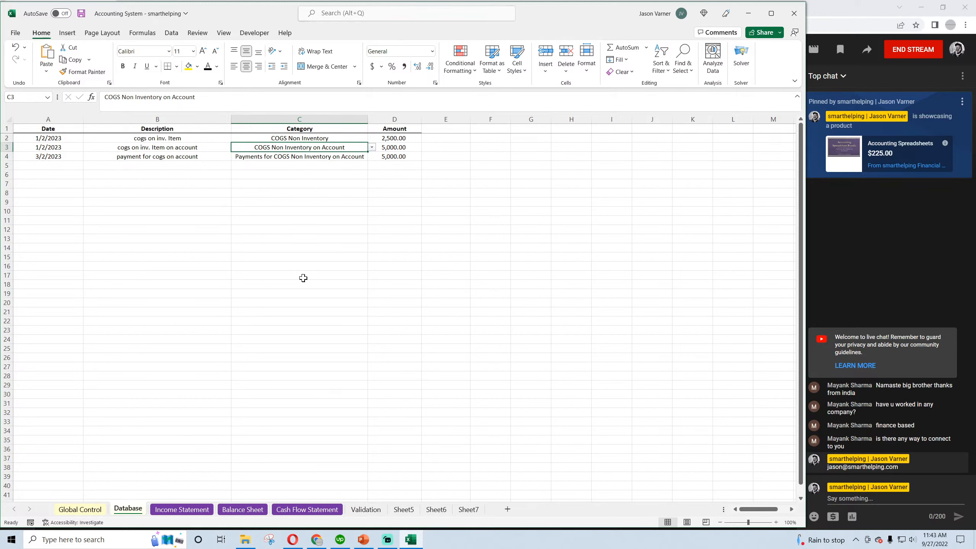
left_click(235, 510)
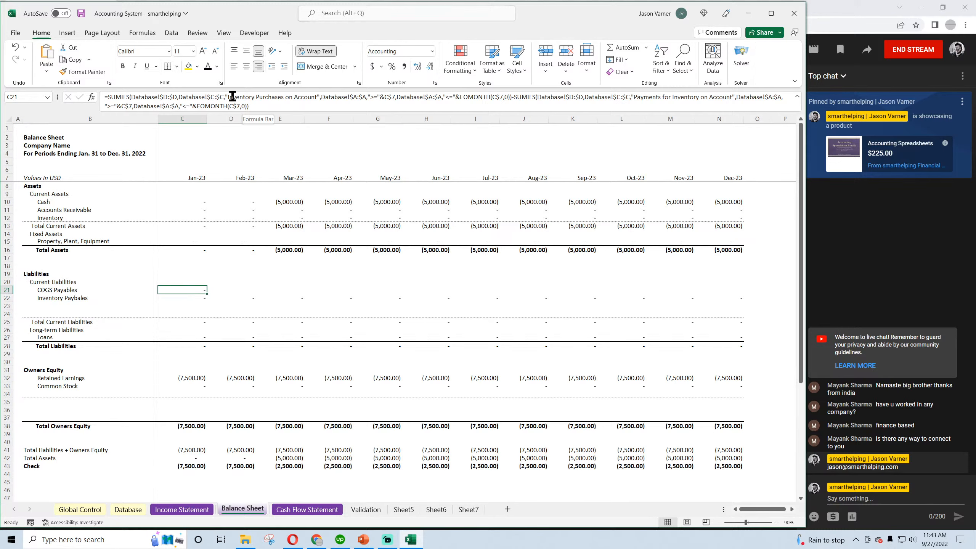
left_click_drag(284, 98, 231, 100)
type("COGS")
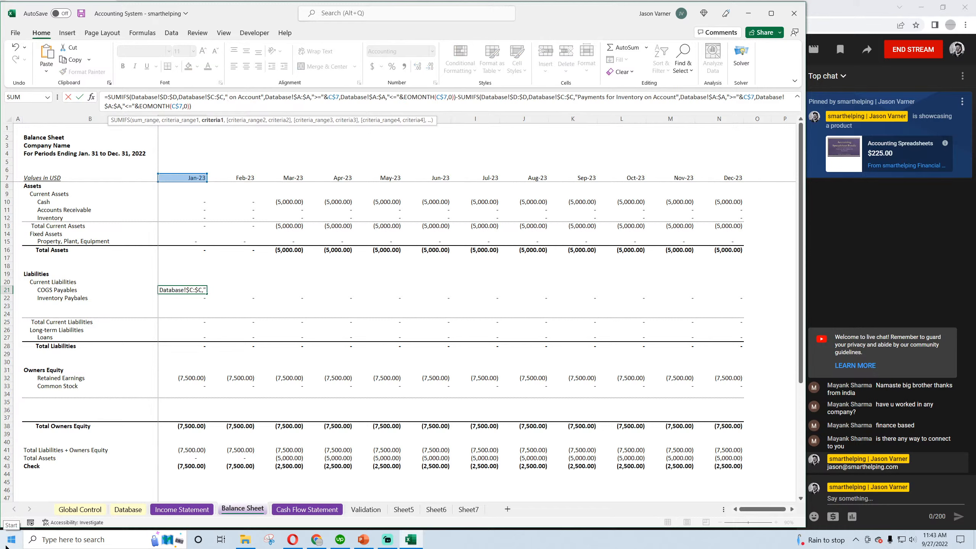
type(" Non Inventor")
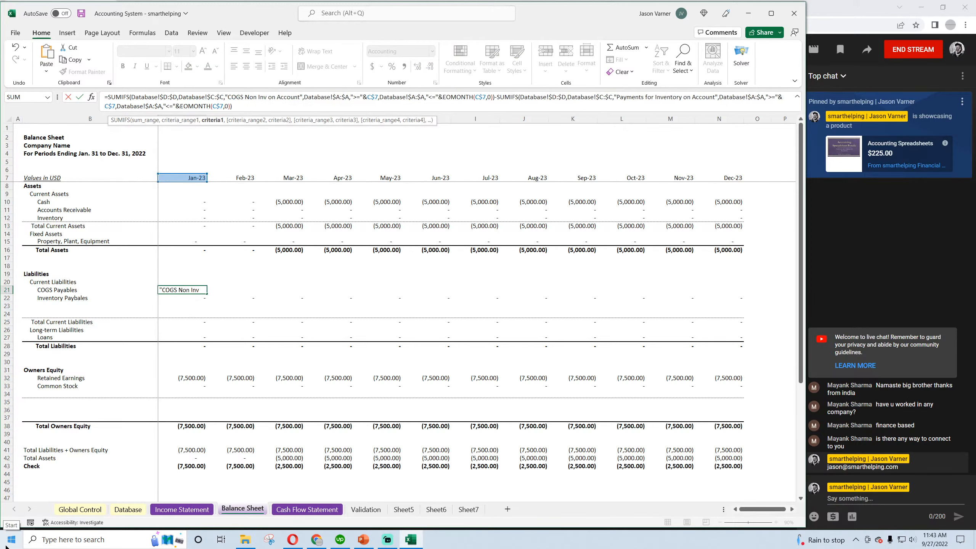
type("y")
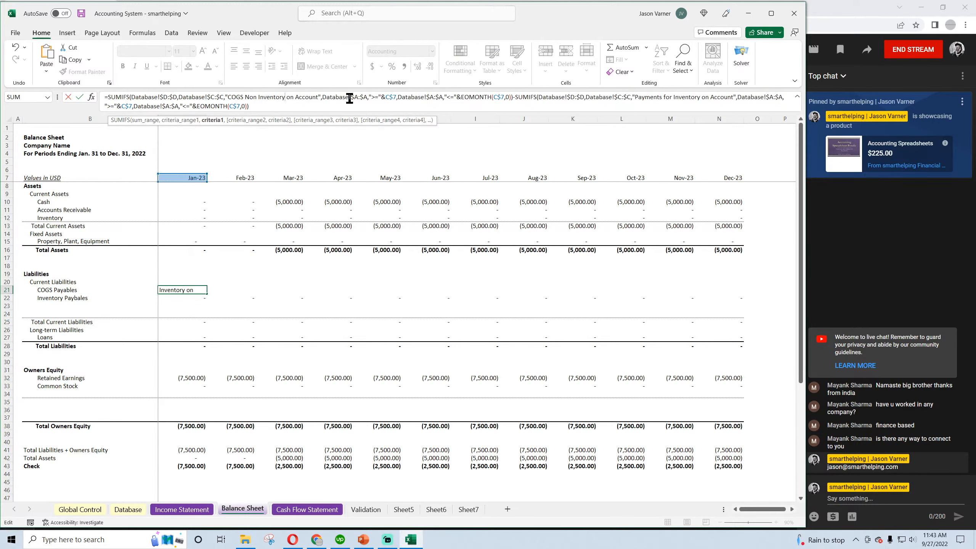
left_click_drag(320, 96, 227, 98)
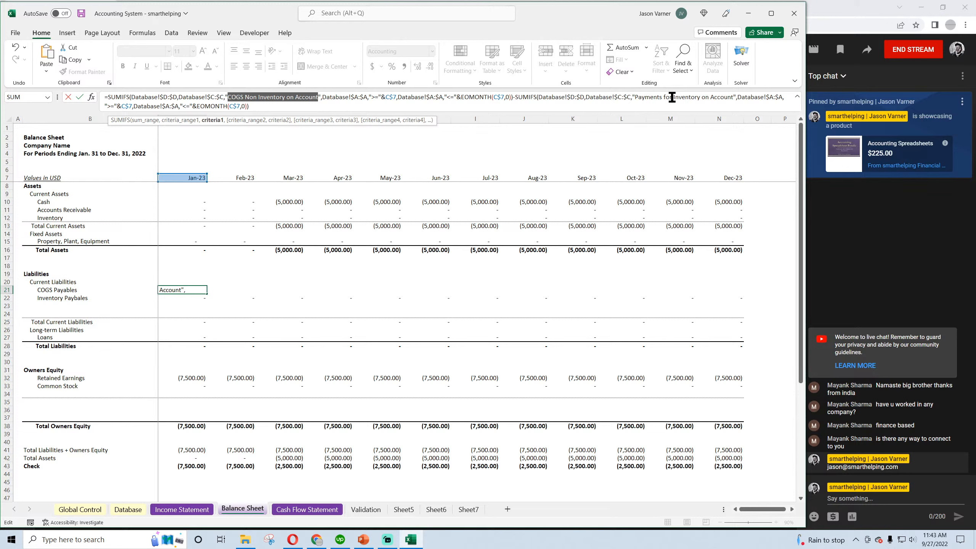
Change the subtracted SUMIFS criterion in C21 to "Payments for COGS Non Inventory on Account"
left_click_drag(672, 97, 735, 97)
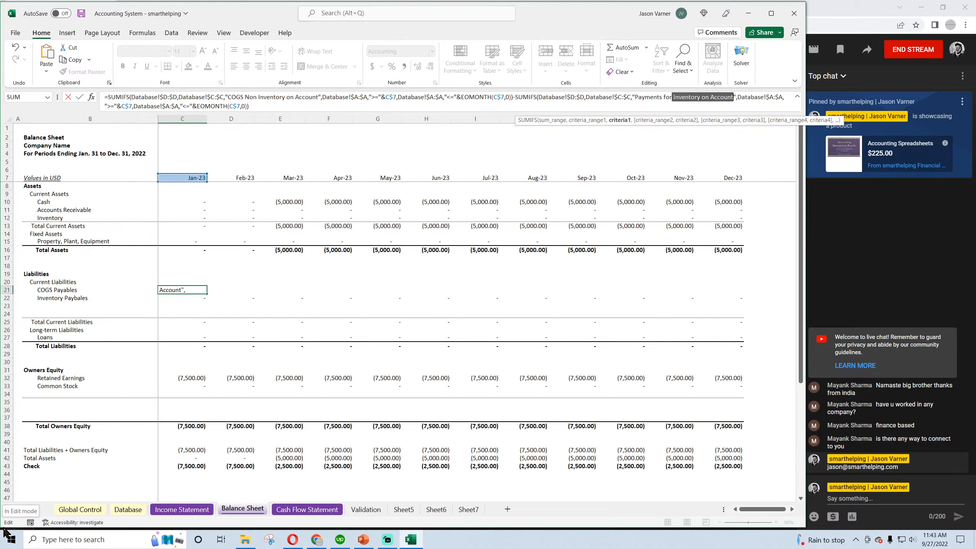
type("COGS non")
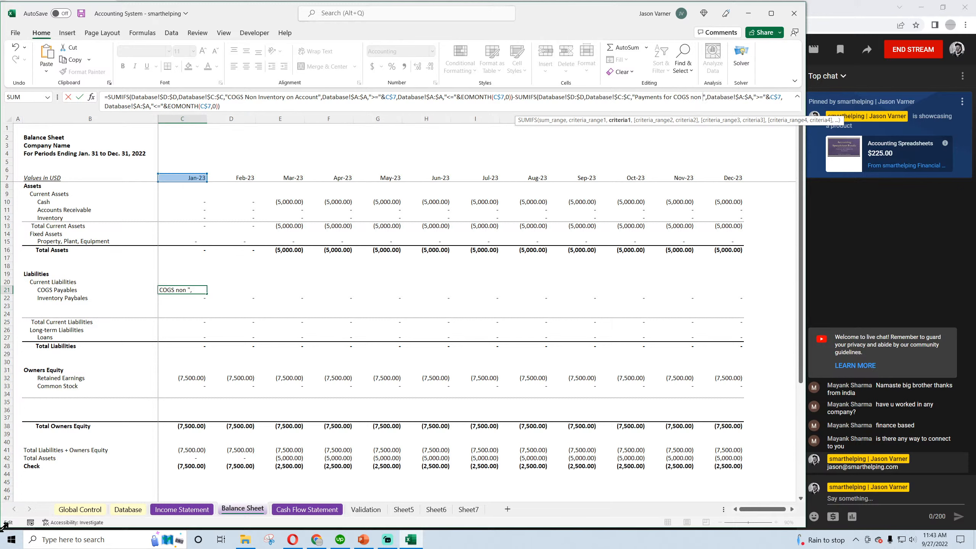
key("BackSpace")
key("BackSpace")
key("BackSpace")
key("BackSpace")
type("Non Inventory on Accou")
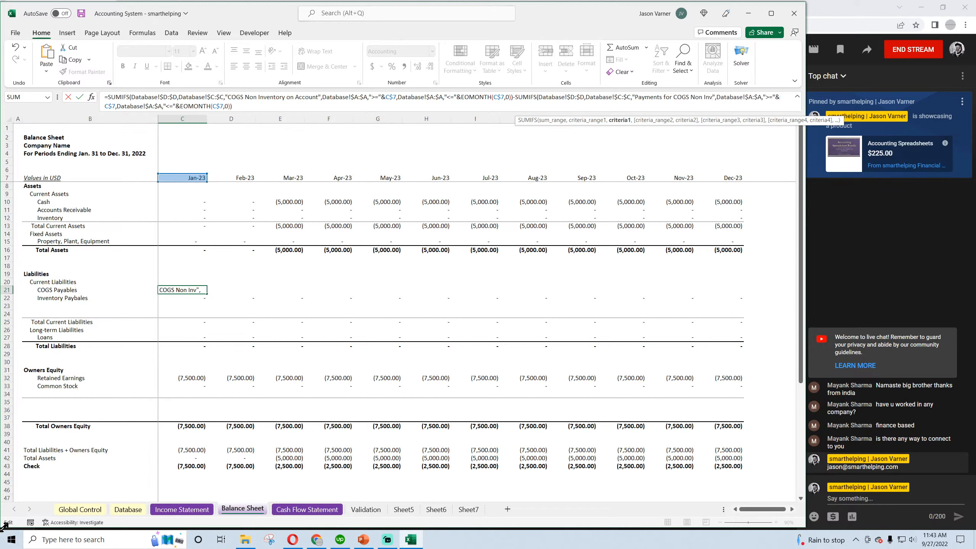
type("ntory on Accou")
key("Return")
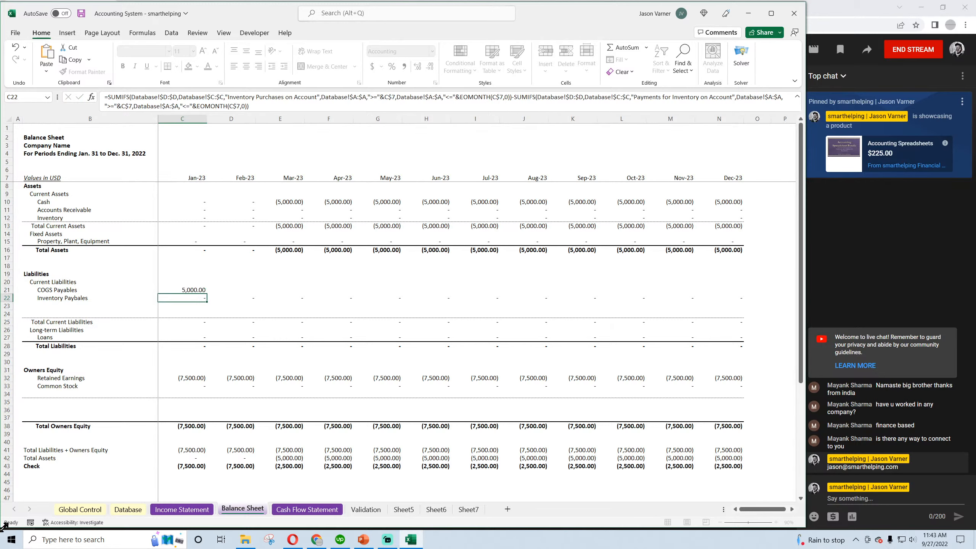
Fill the COGS Payables formula through December, adding the prior month's balance from February onward, starting with +C21 in D21
left_click(191, 291)
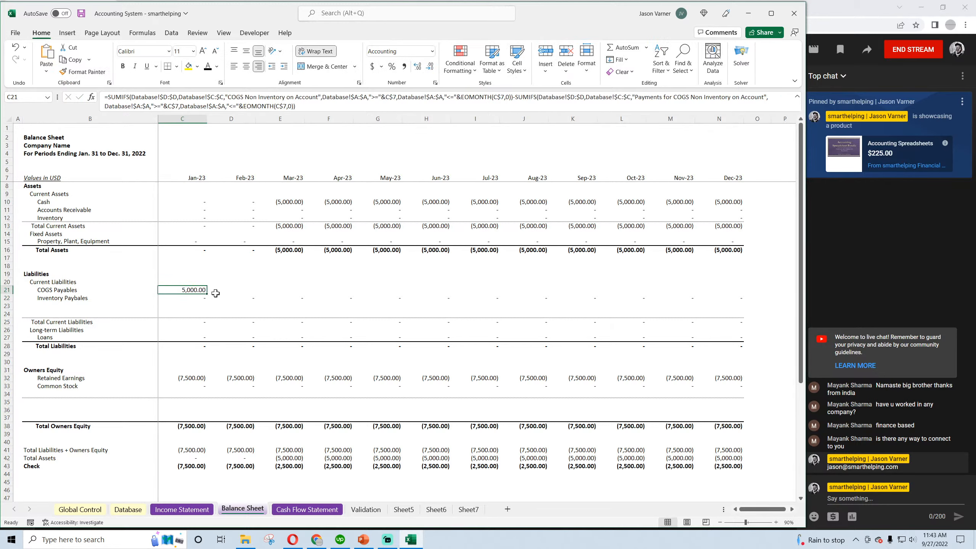
left_click_drag(207, 295, 723, 300)
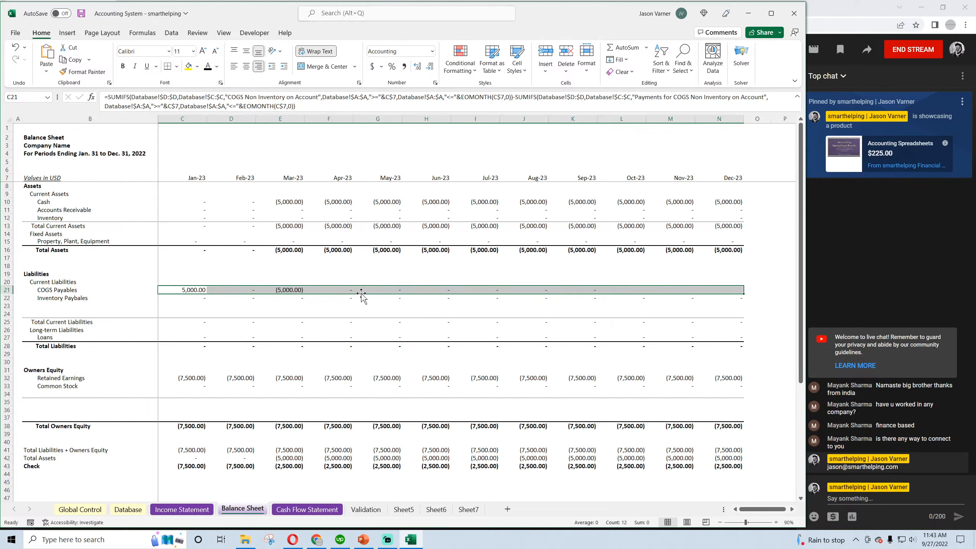
left_click(223, 287)
left_click(313, 105)
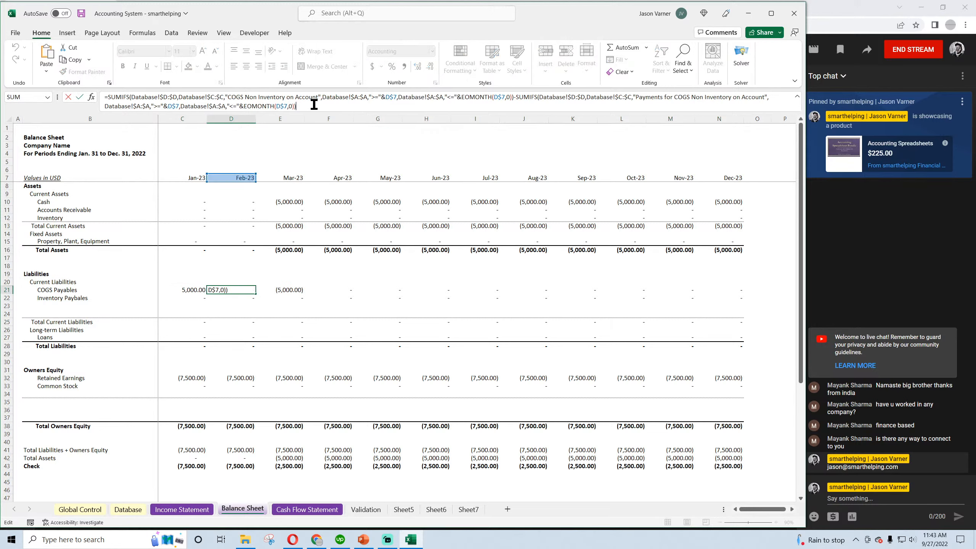
type("+")
left_click(192, 289)
key("Return")
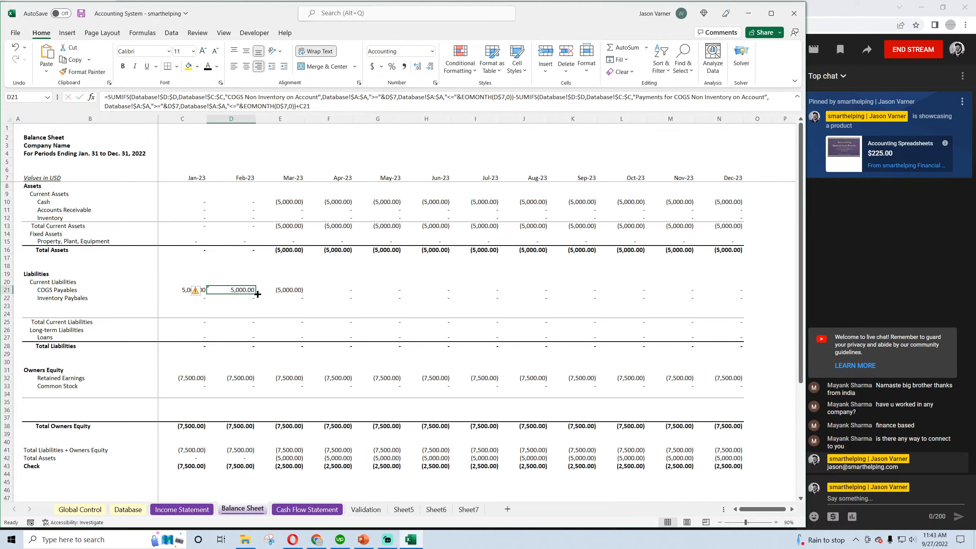
left_click_drag(255, 293, 723, 301)
left_click(259, 272)
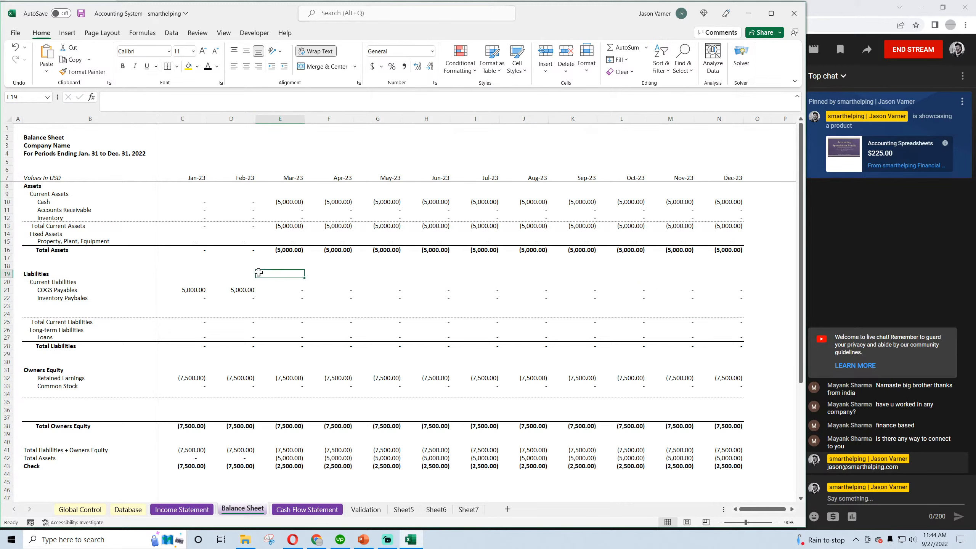
Recheck the February COGS Payables formula in D21 and save the workbook
left_click(240, 290)
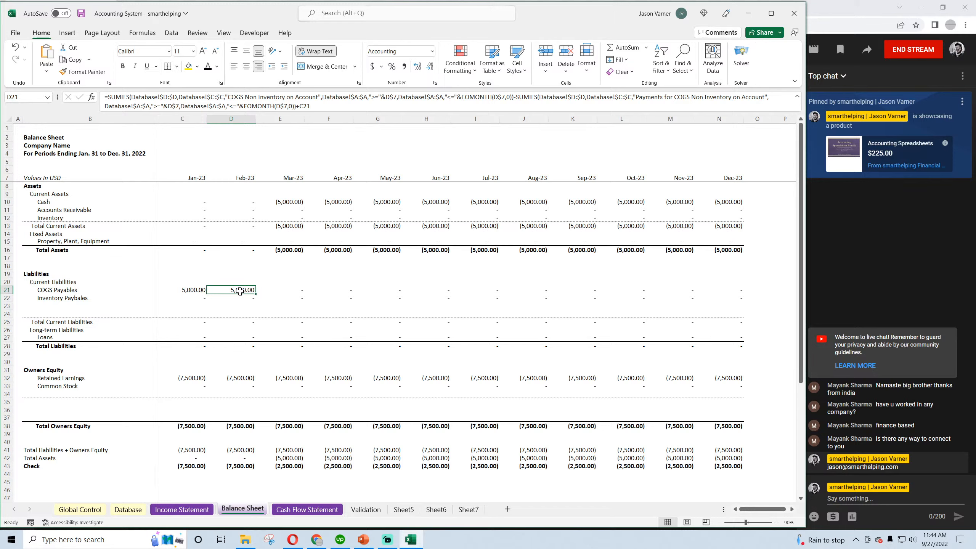
double_click(240, 291)
key("Return")
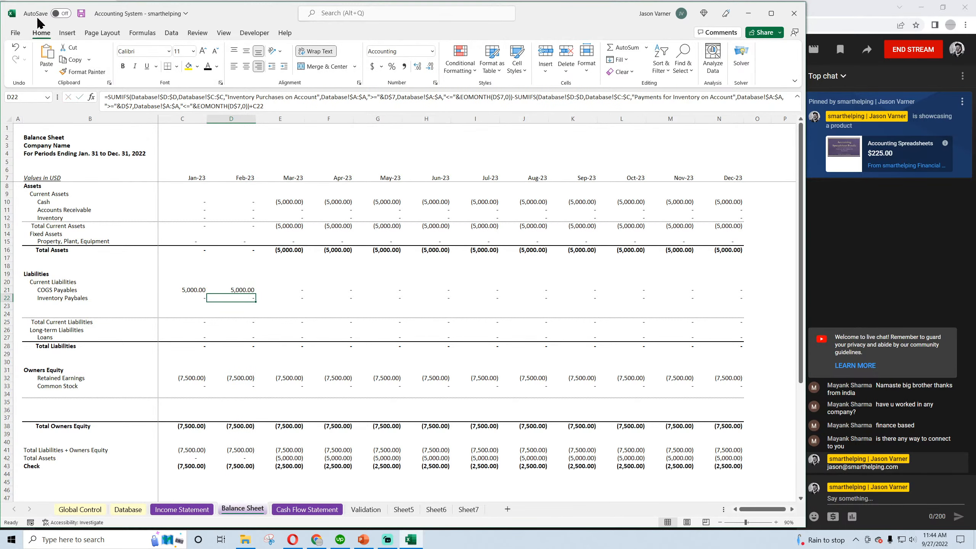
left_click(81, 14)
Review the categories and amounts of the three COGS transactions on the Database sheet
left_click(128, 510)
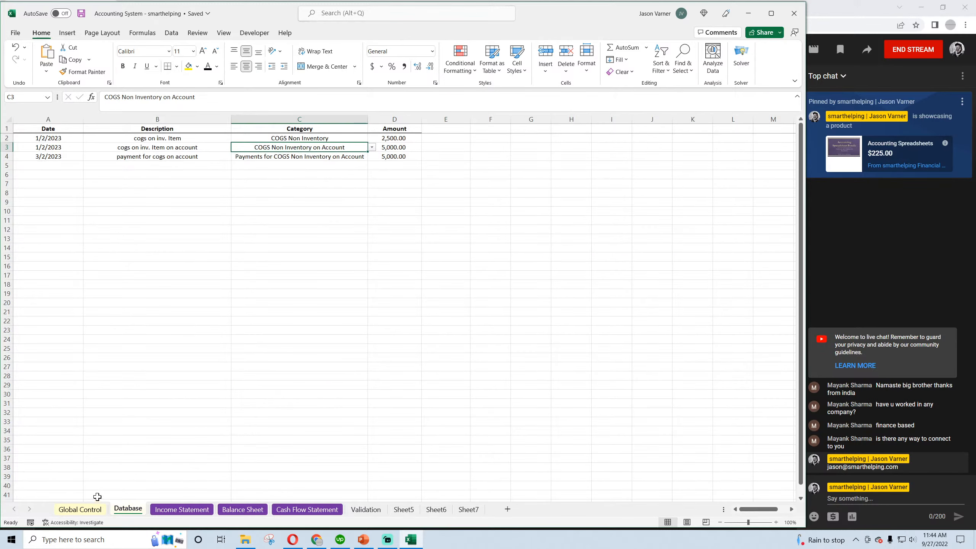
left_click(316, 138)
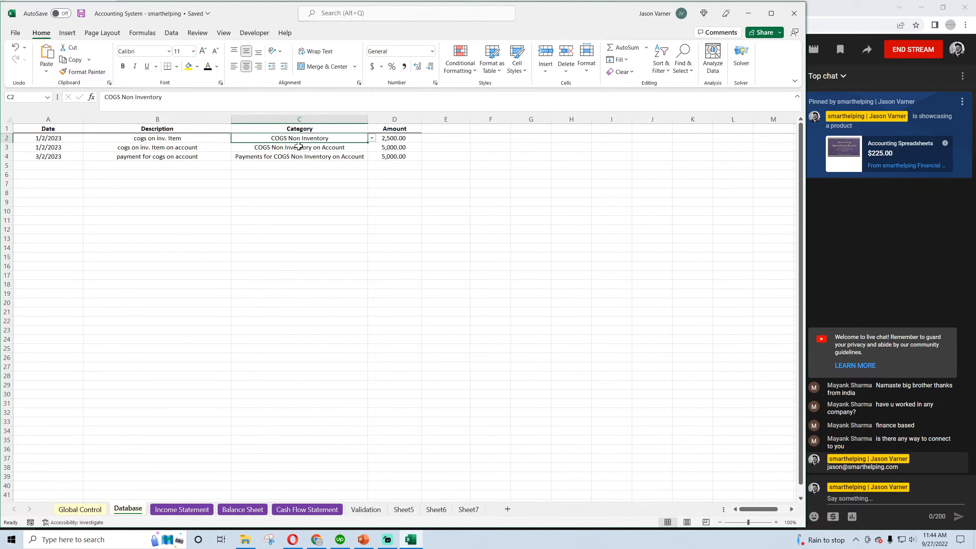
left_click_drag(396, 139, 64, 137)
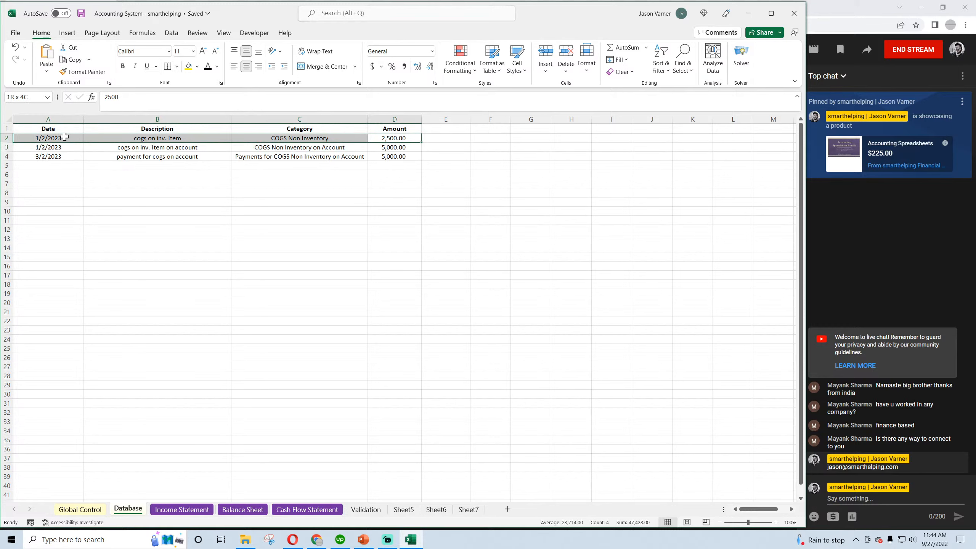
left_click(392, 148)
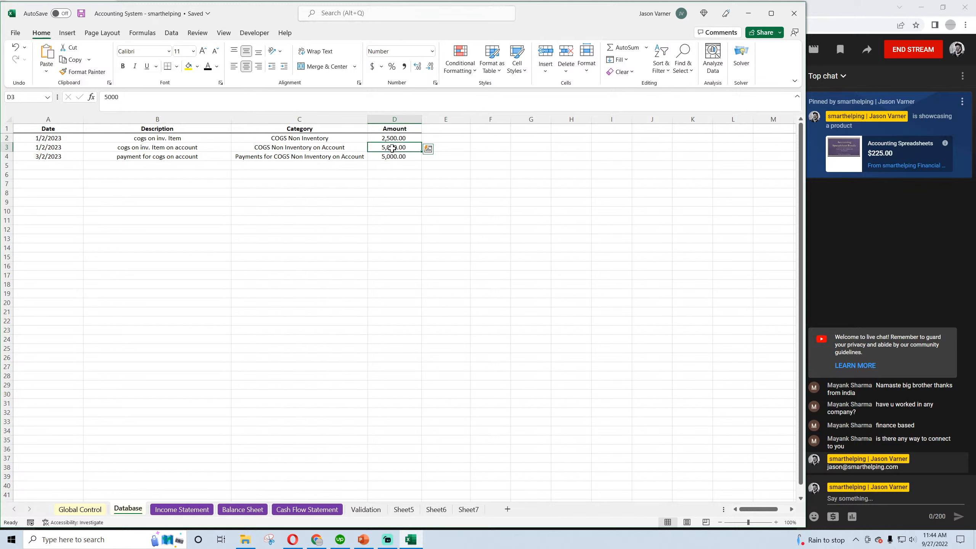
left_click(389, 157)
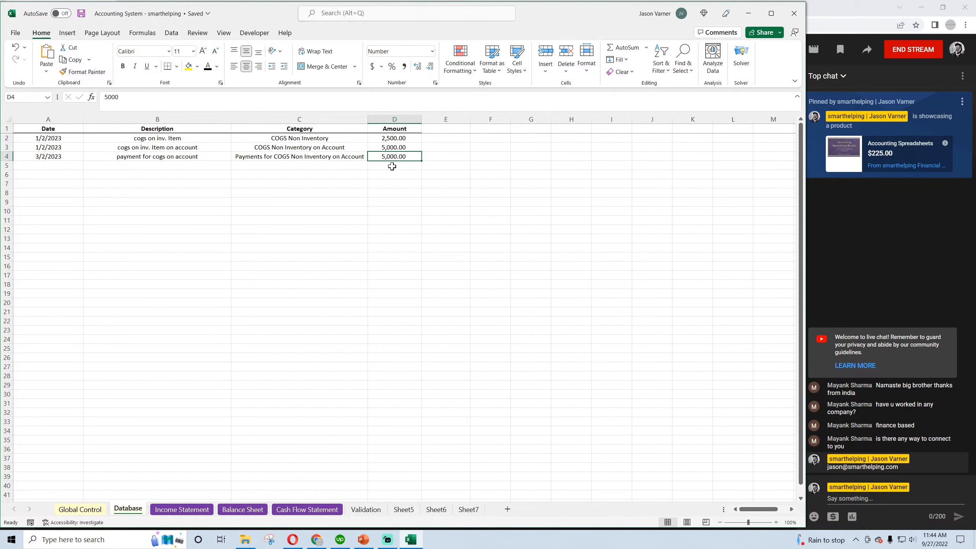
Refill the COGS Payables formula from D21 into E21 on the Balance Sheet and inspect the March formula
left_click(242, 510)
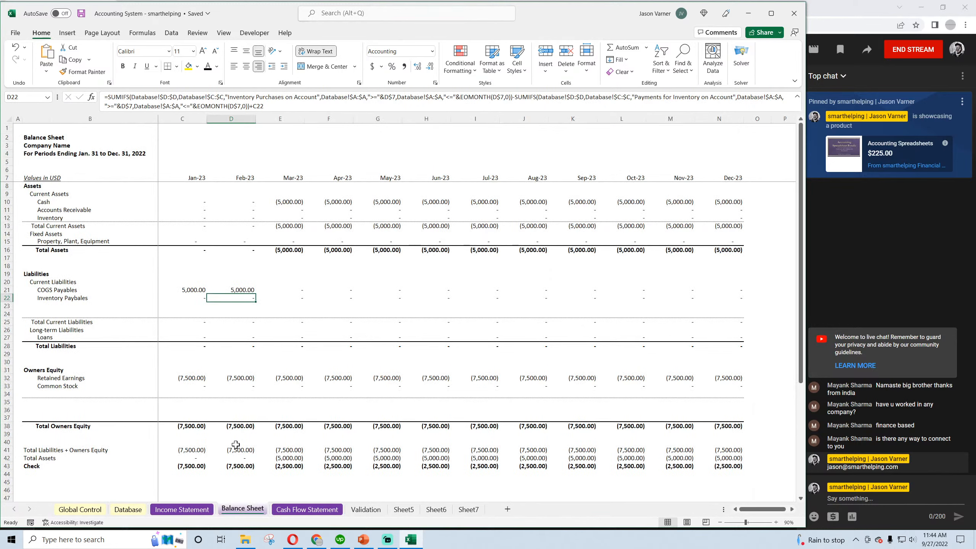
left_click(234, 290)
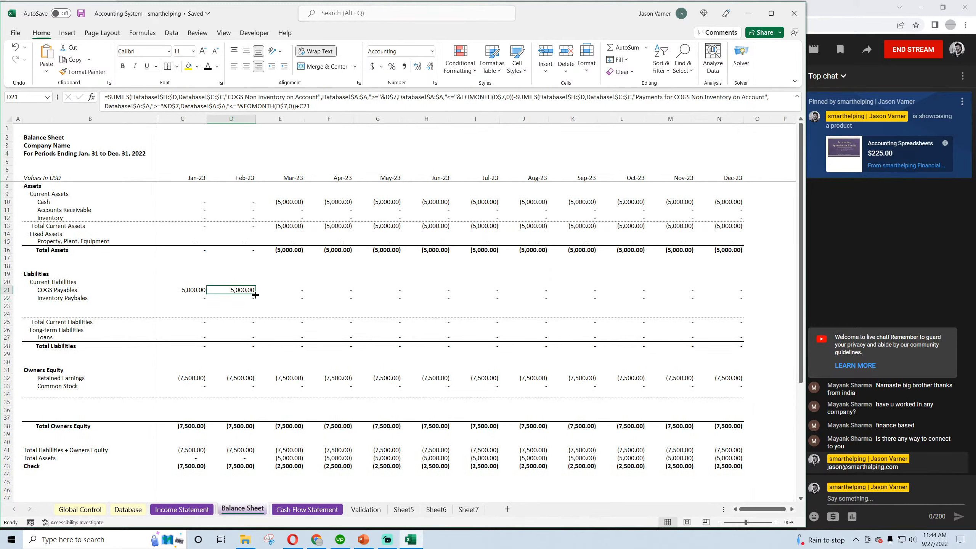
left_click_drag(255, 293, 295, 294)
double_click(288, 291)
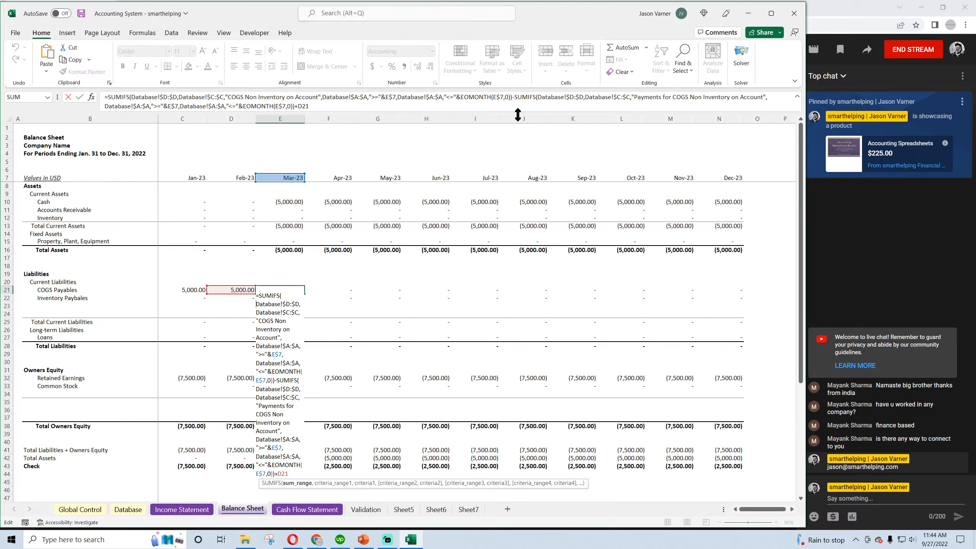
key("Escape")
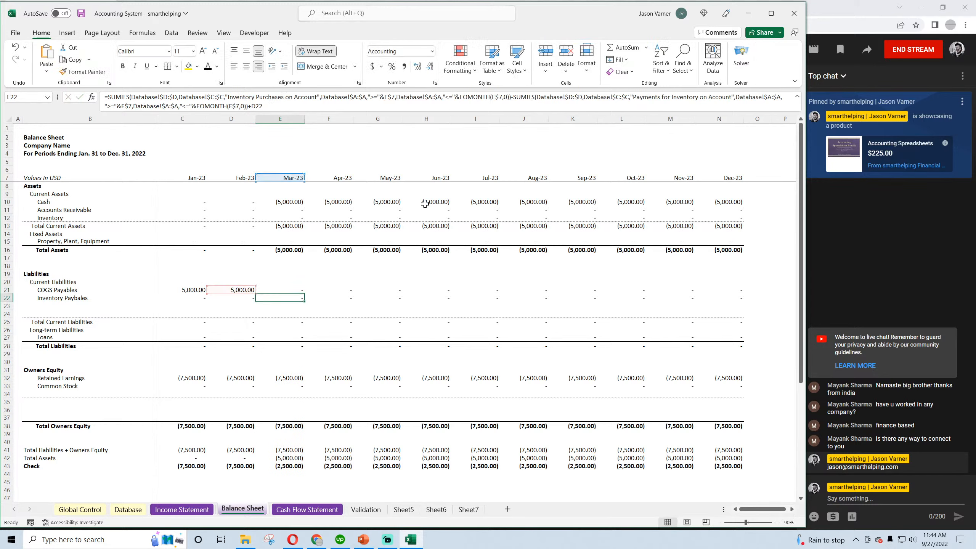
Compare the Database payment for COGS on account with the Cash Flow Statement and the Balance Sheet formula in C21
left_click(185, 290)
left_click(128, 509)
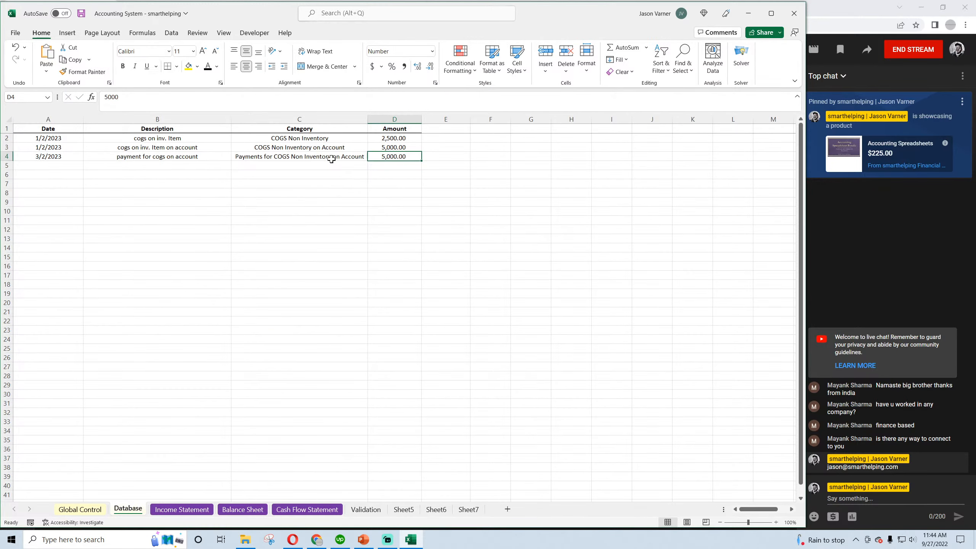
left_click(293, 159)
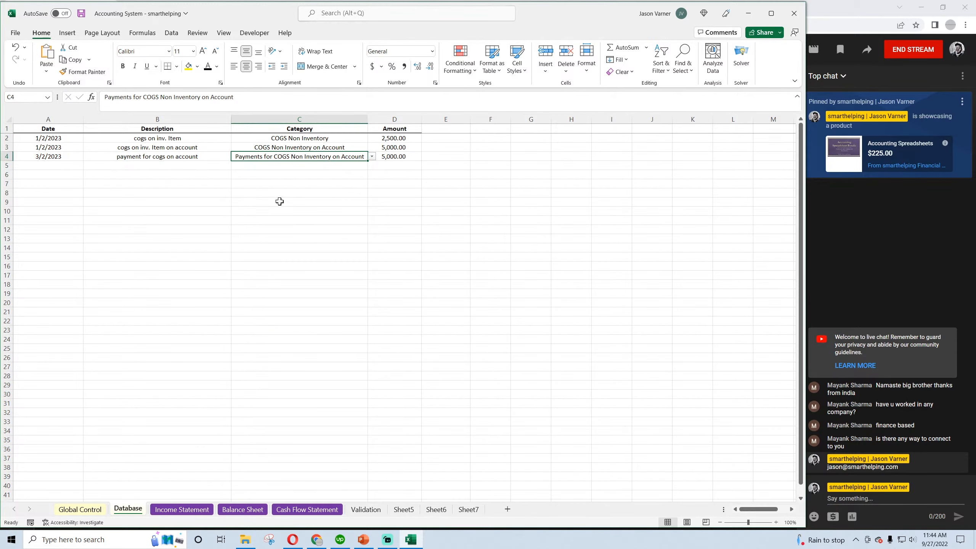
left_click(307, 509)
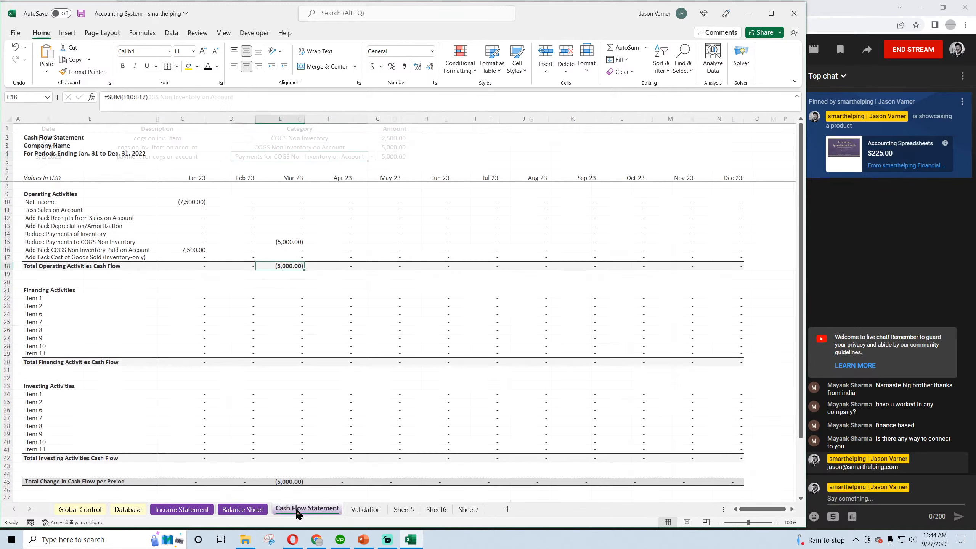
left_click(242, 510)
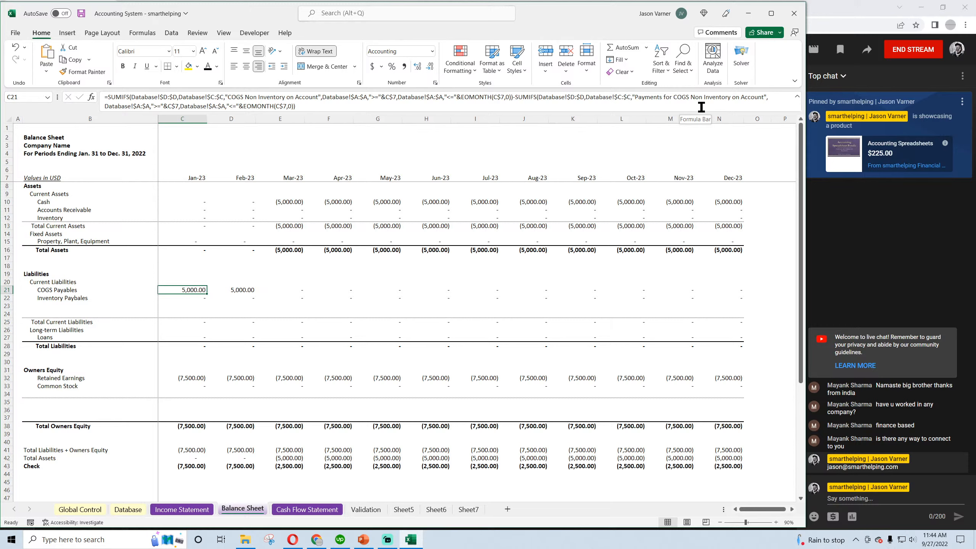
left_click(131, 510)
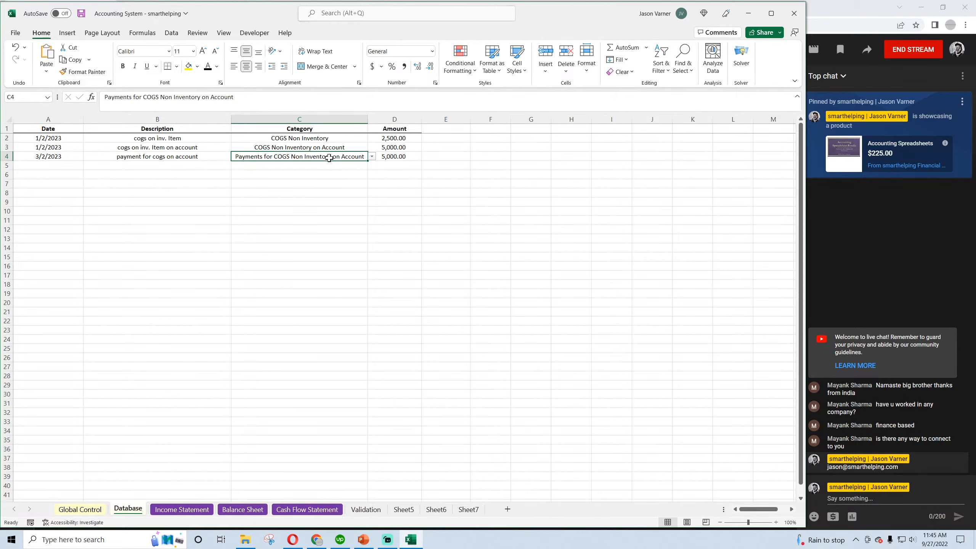
left_click(397, 156)
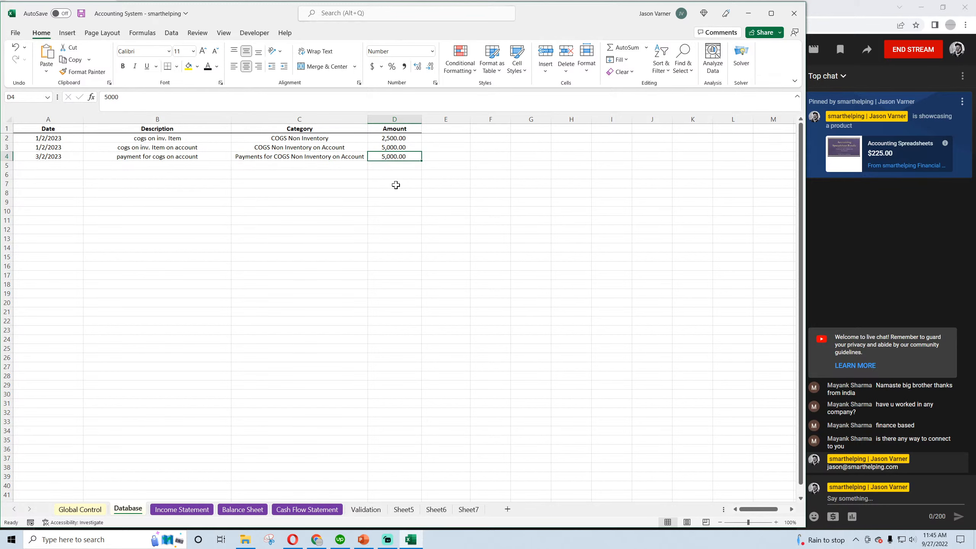
Try reducing Balance Sheet E21 to only the "Payments for COGS Non Inventory on Account" SUMIFS, dropping the purchases SUMIFS and +D21
left_click(243, 509)
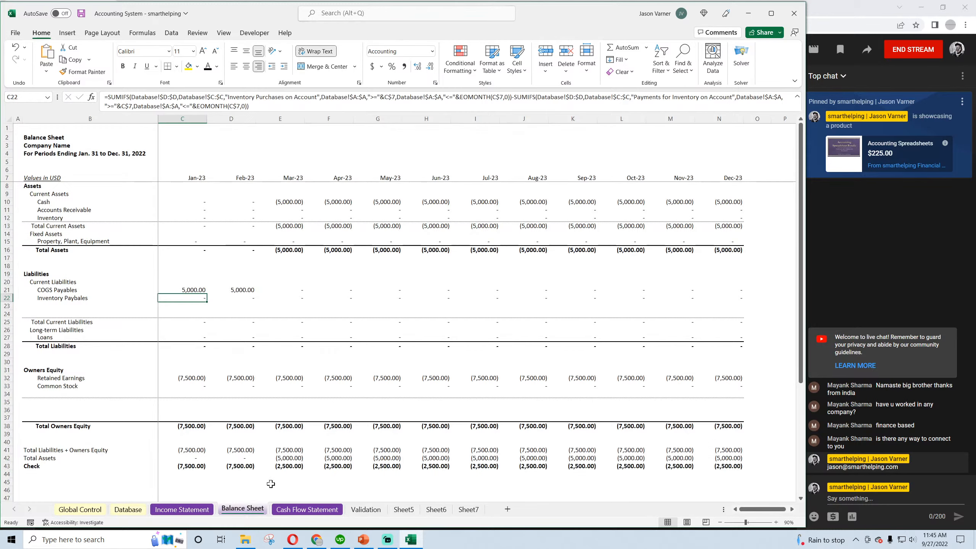
left_click(239, 290)
left_click(282, 289)
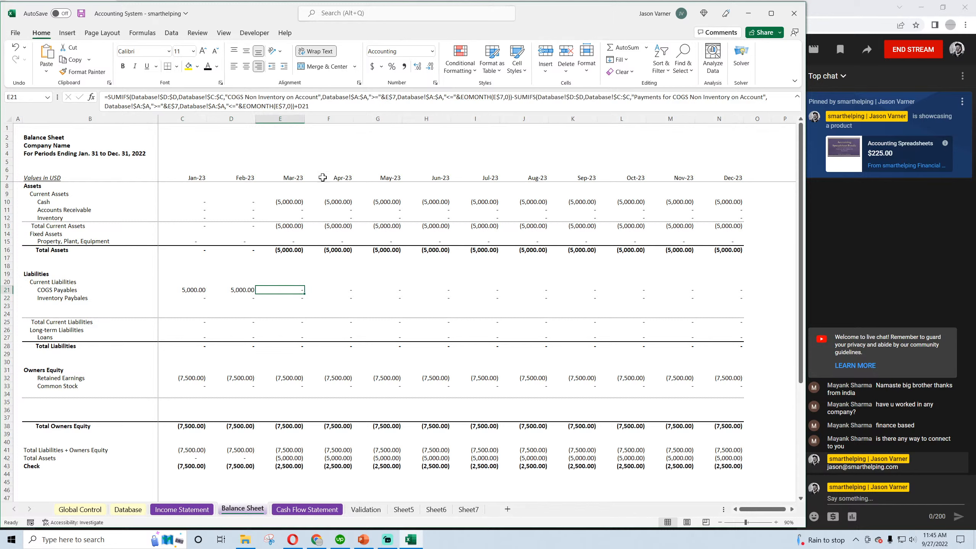
left_click(318, 107)
key("BackSpace")
key("BackSpace")
key("BackSpace")
key("BackSpace")
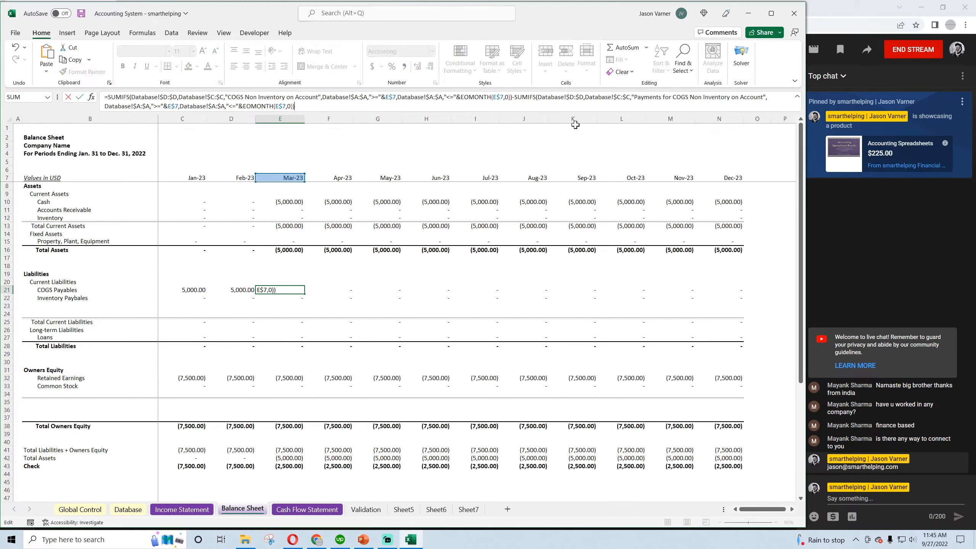
left_click_drag(513, 97, 108, 97)
key("BackSpace")
key("Return")
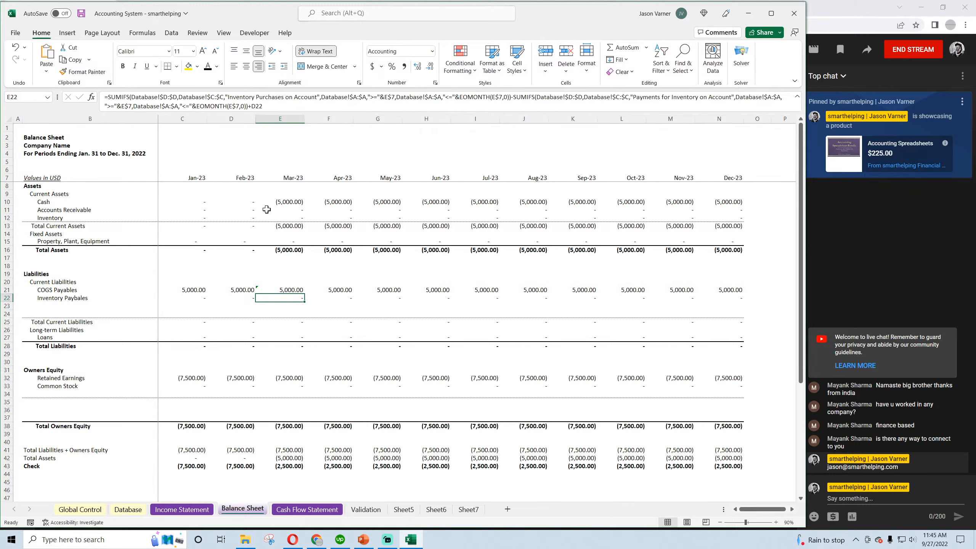
Try negating the isolated payments SUMIFS in E21 and undo the test edits to bring back the full formula
left_click(291, 289)
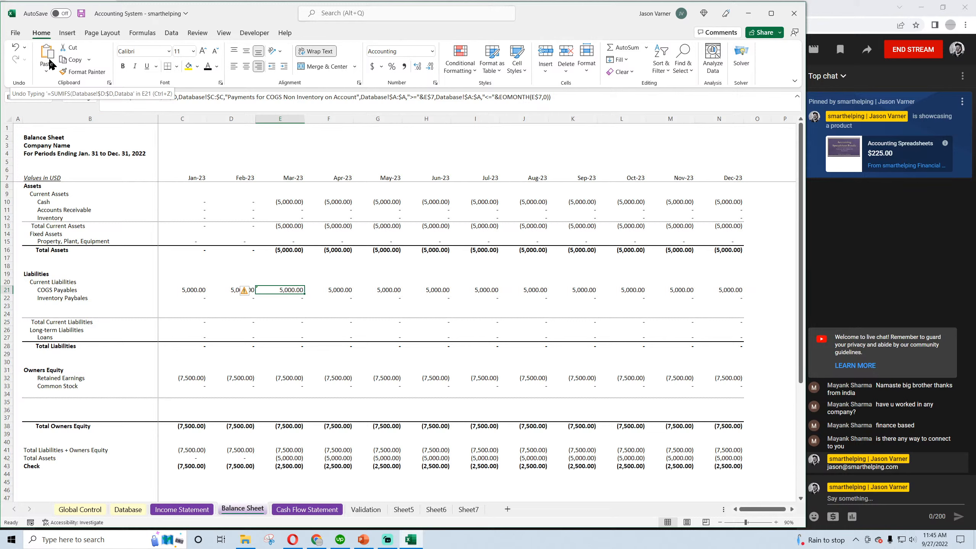
left_click(109, 97)
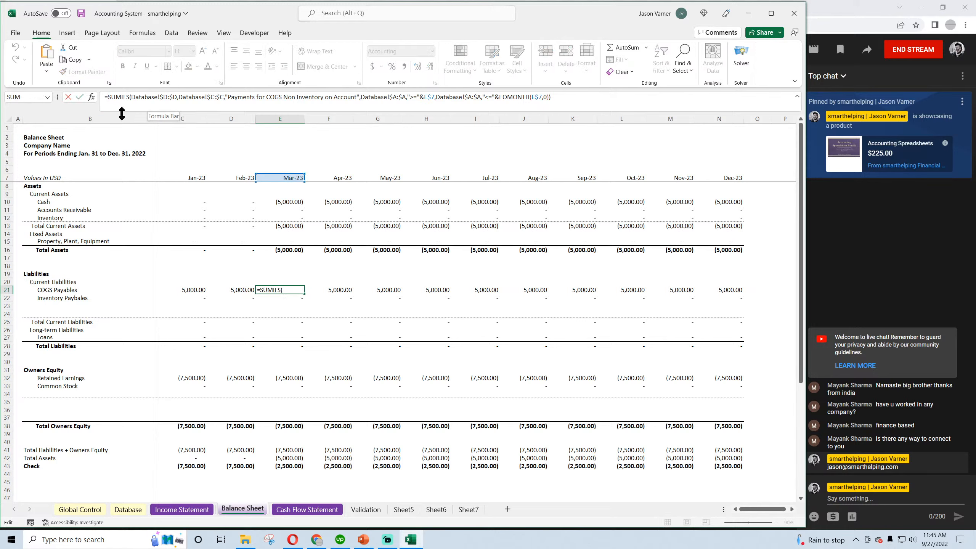
key("Return")
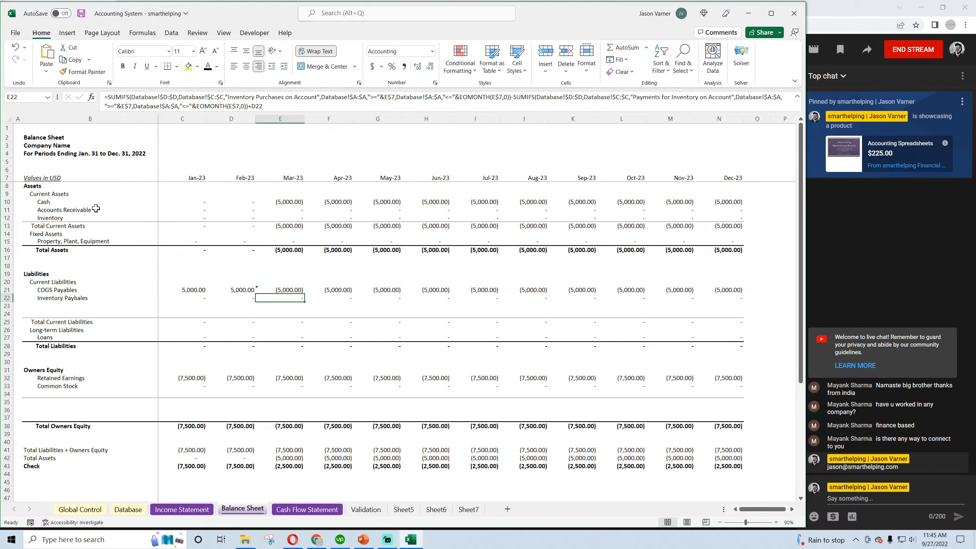
left_click(15, 46)
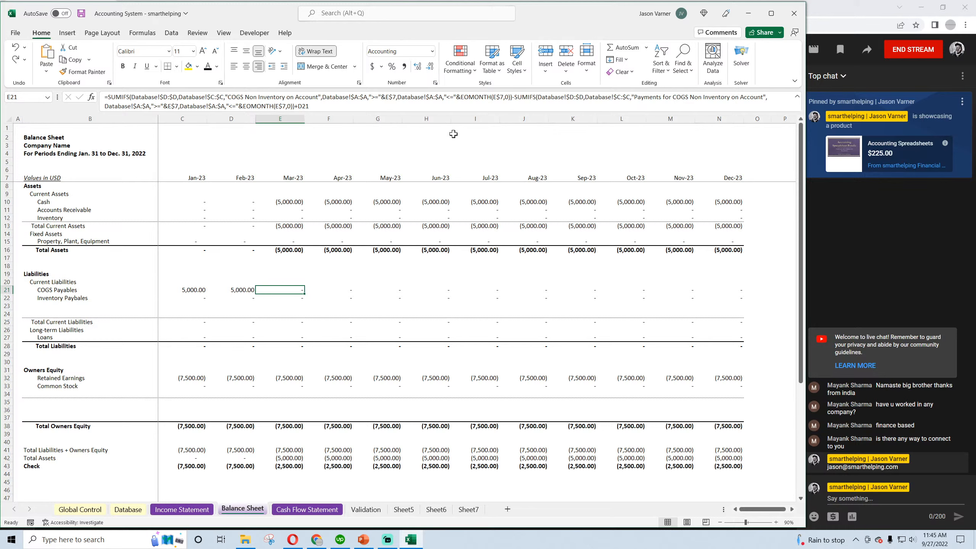
Test the March COGS Payables formula in E21 without the +D21 prior-month balance and undo the removal
left_click(315, 105)
key("BackSpace")
key("BackSpace")
key("BackSpace")
key("BackSpace")
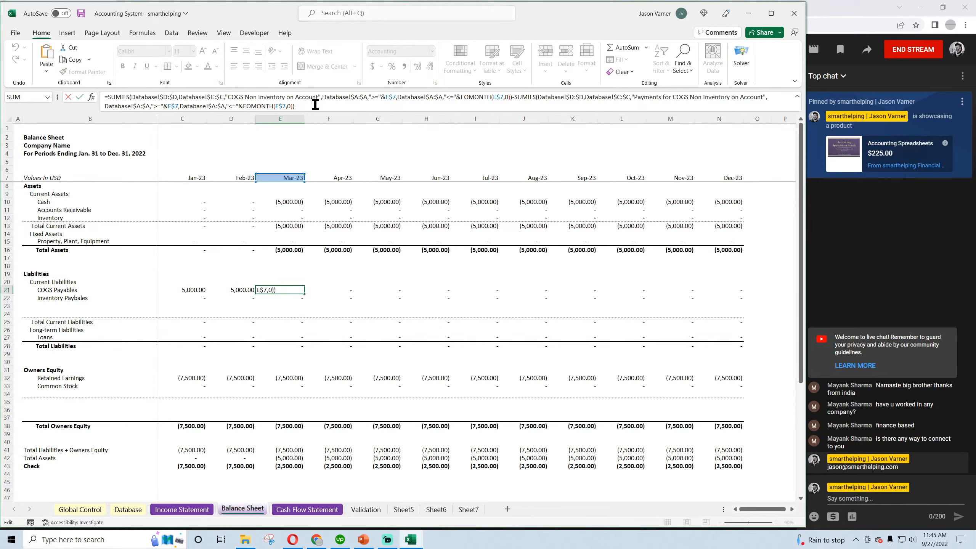
key("Return")
left_click(287, 291)
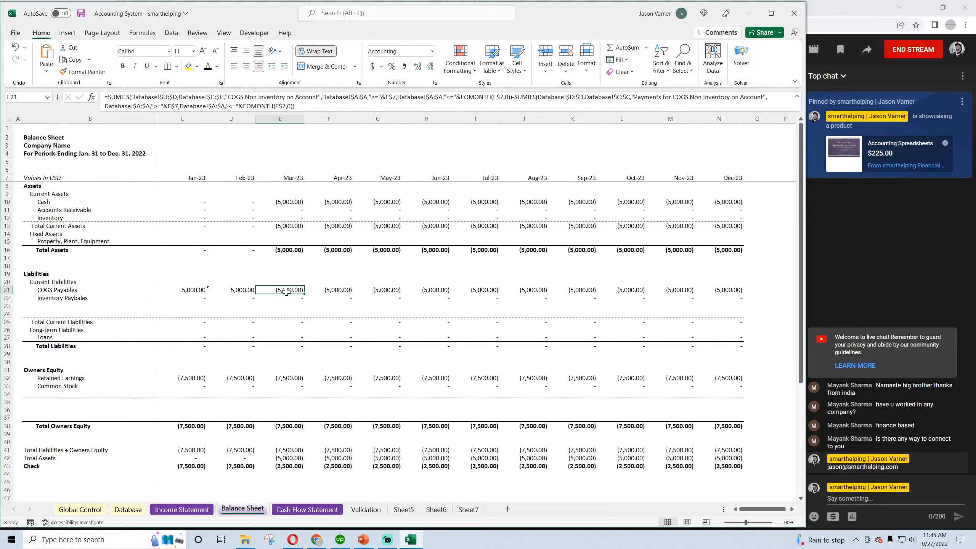
left_click(311, 104)
type("+")
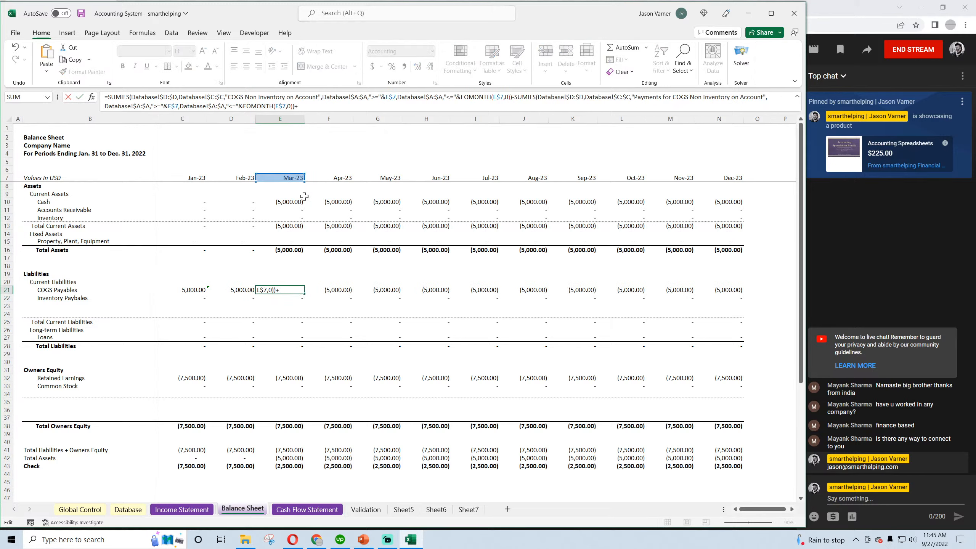
key("Escape")
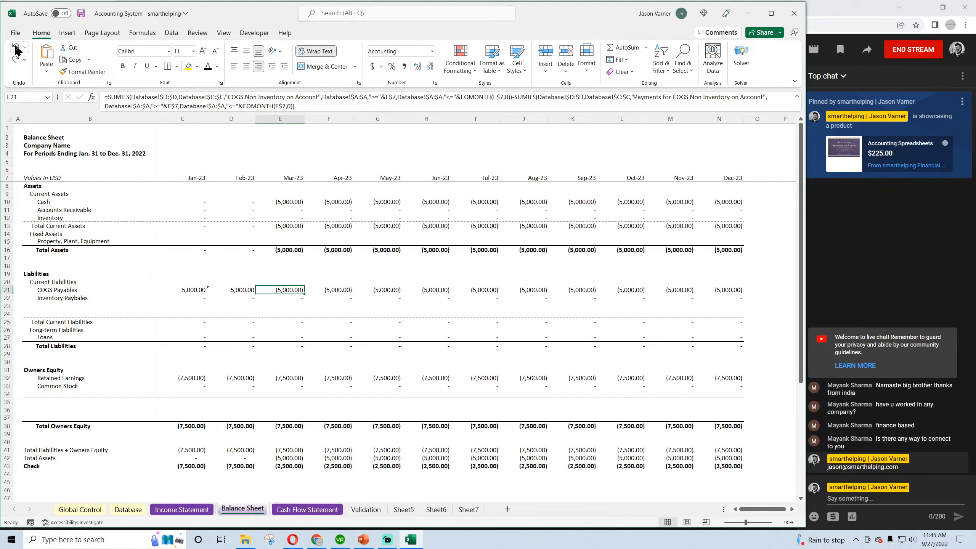
left_click(16, 47)
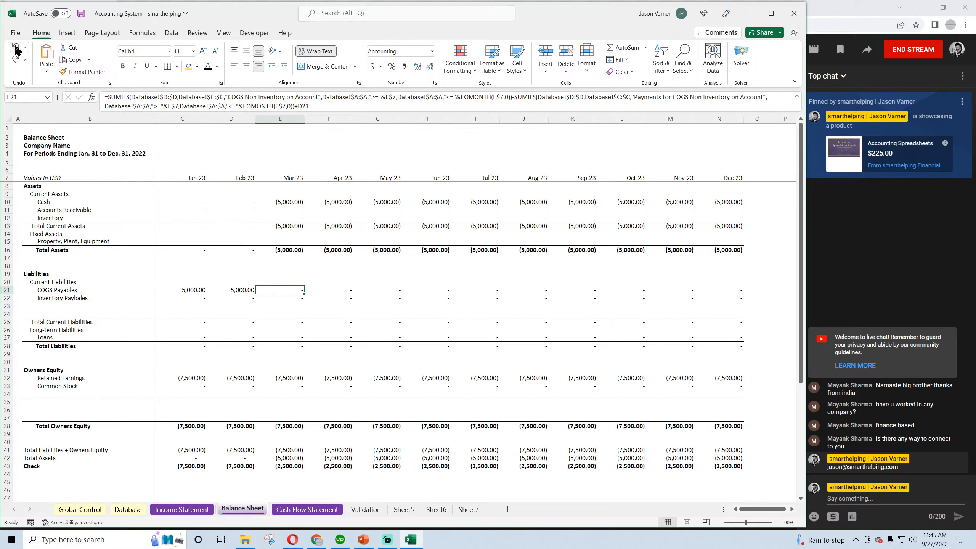
Redo and undo the E21 edit repeatedly to compare the COGS Payables row with and without +D21
left_click(14, 60)
left_click(14, 59)
left_click(16, 47)
left_click(15, 47)
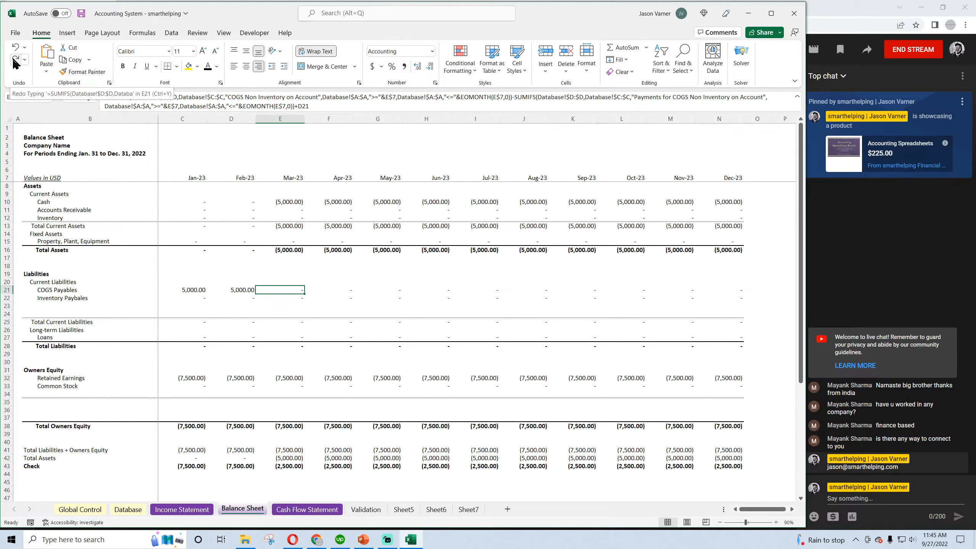
left_click(16, 60)
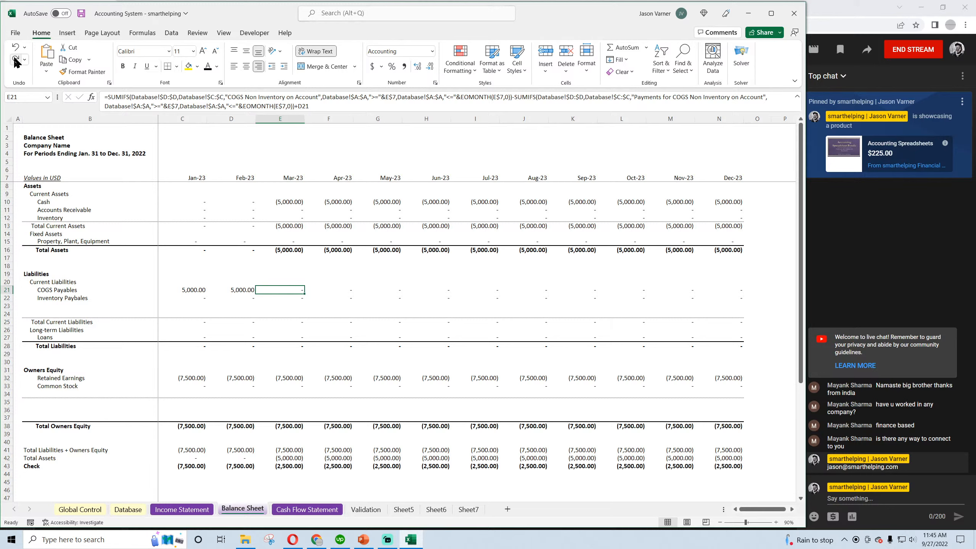
left_click(15, 59)
left_click(14, 50)
left_click(13, 57)
left_click(13, 47)
left_click(16, 58)
Fill the COGS Payables formula from E21 backward through February into January's cell C21
left_click(247, 291)
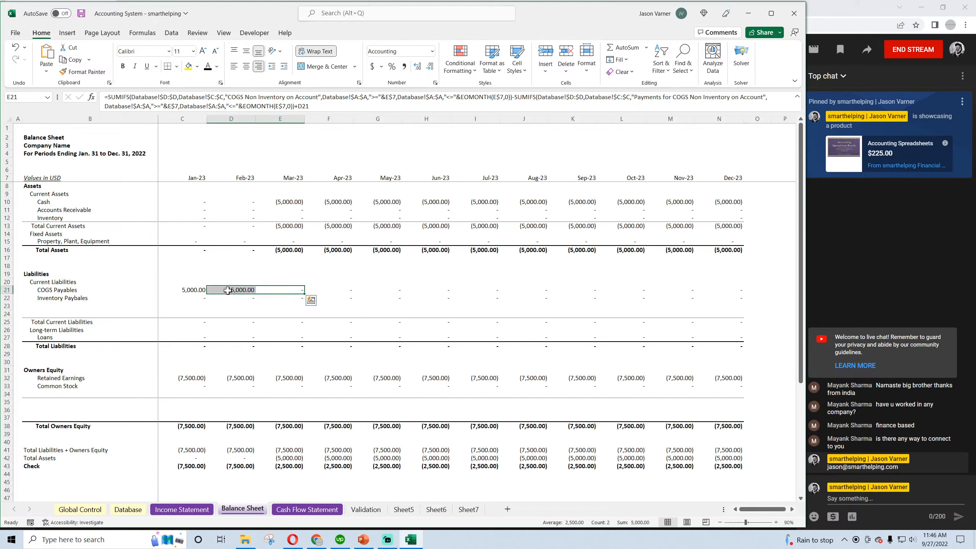
left_click_drag(255, 293, 192, 293)
left_click(190, 291)
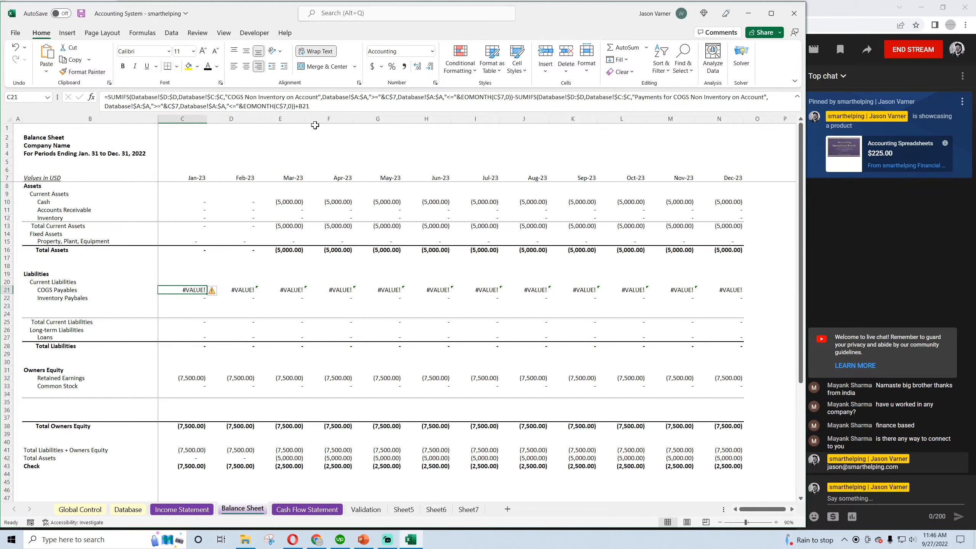
Remove the +B21 prior-month reference from January's COGS Payables formula in C21 and save the workbook
left_click(322, 108)
key("BackSpace")
key("BackSpace")
key("BackSpace")
key("BackSpace")
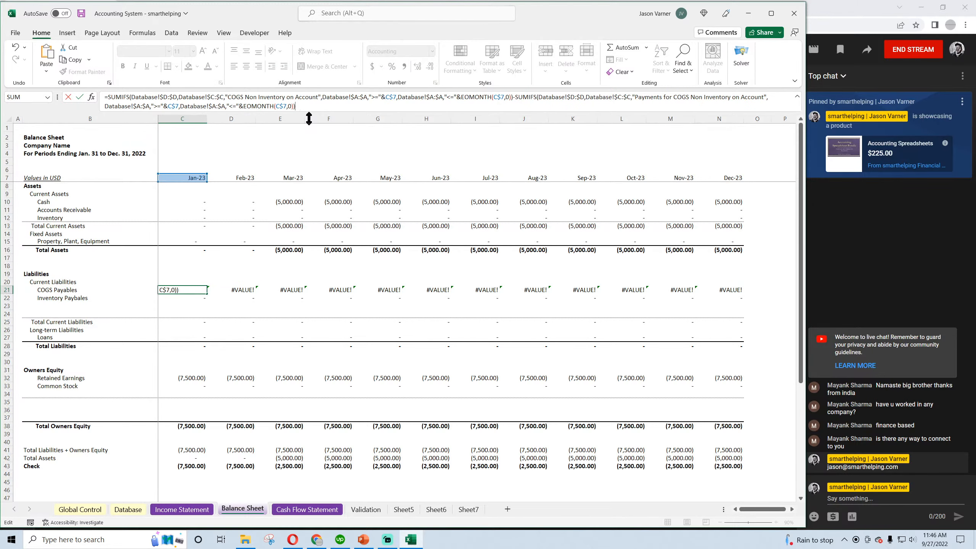
key("Return")
left_click_drag(248, 289, 730, 289)
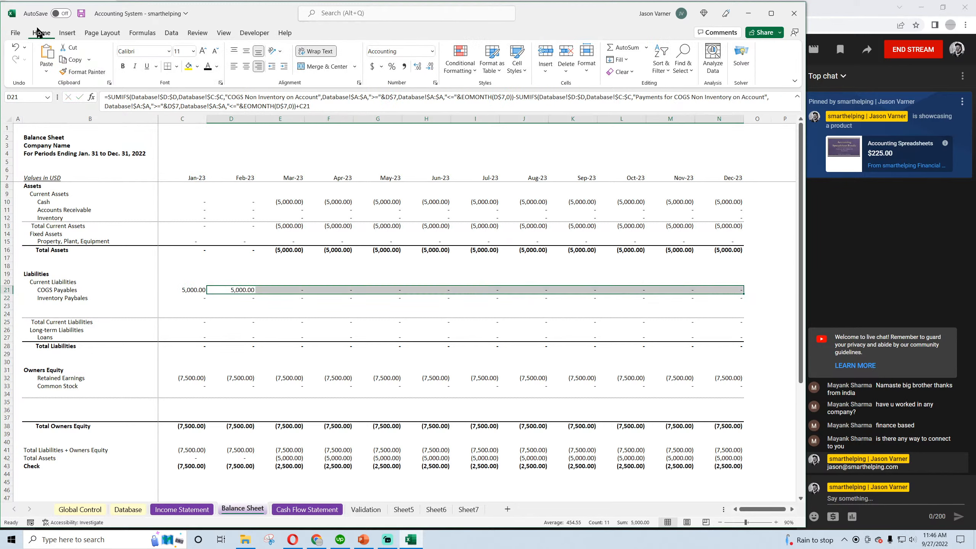
left_click(82, 14)
Copy the on-account COGS purchase and payment in Database rows 3 and 4 and paste them starting in A5
left_click(128, 509)
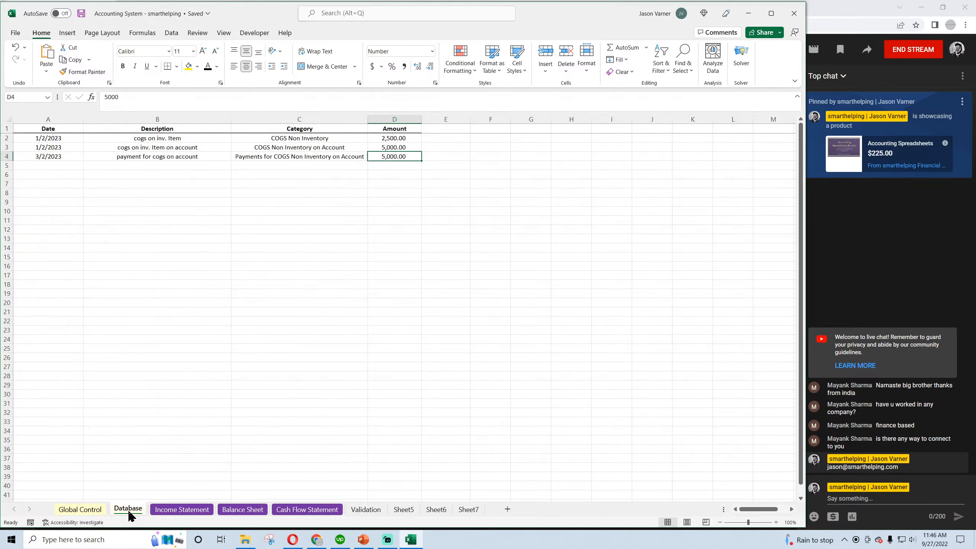
left_click(60, 165)
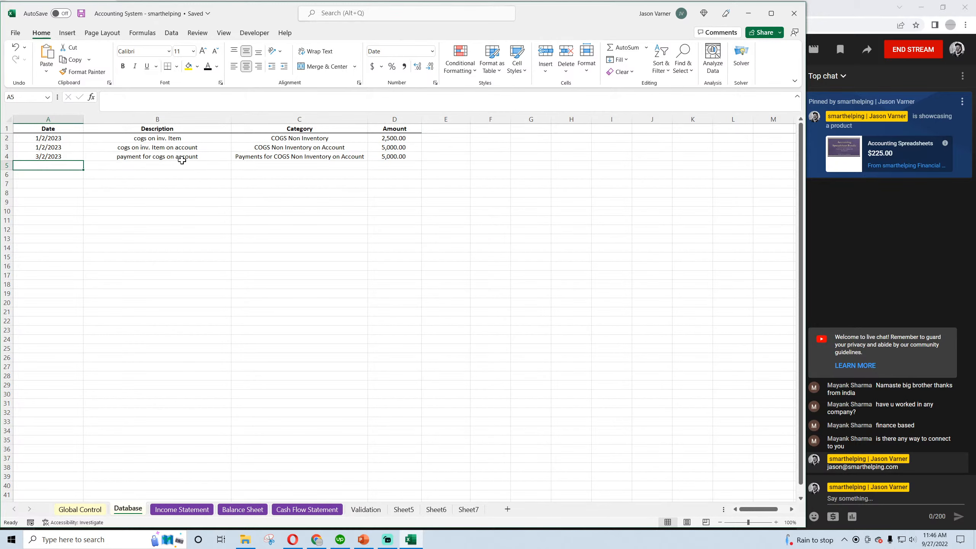
left_click_drag(46, 147, 370, 156)
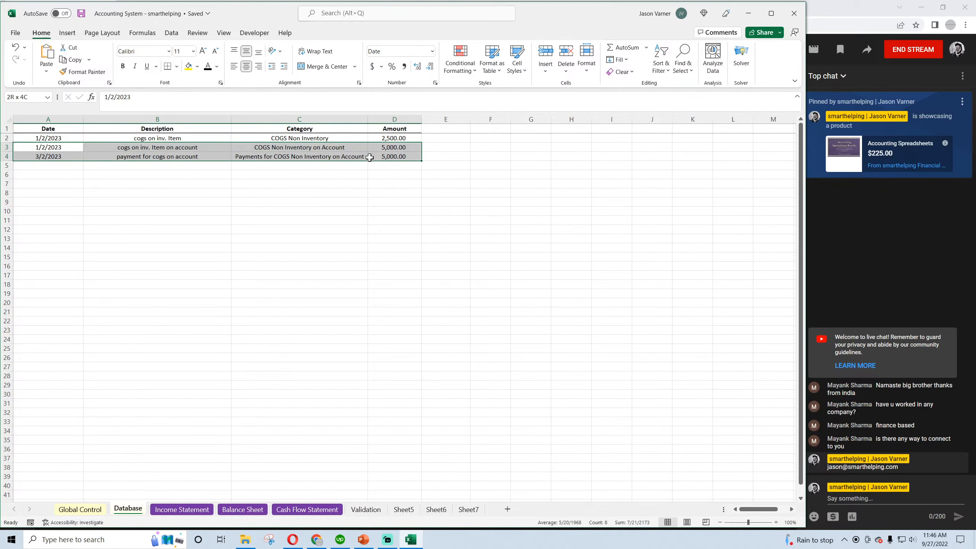
right_click(392, 146)
left_click(409, 185)
right_click(50, 166)
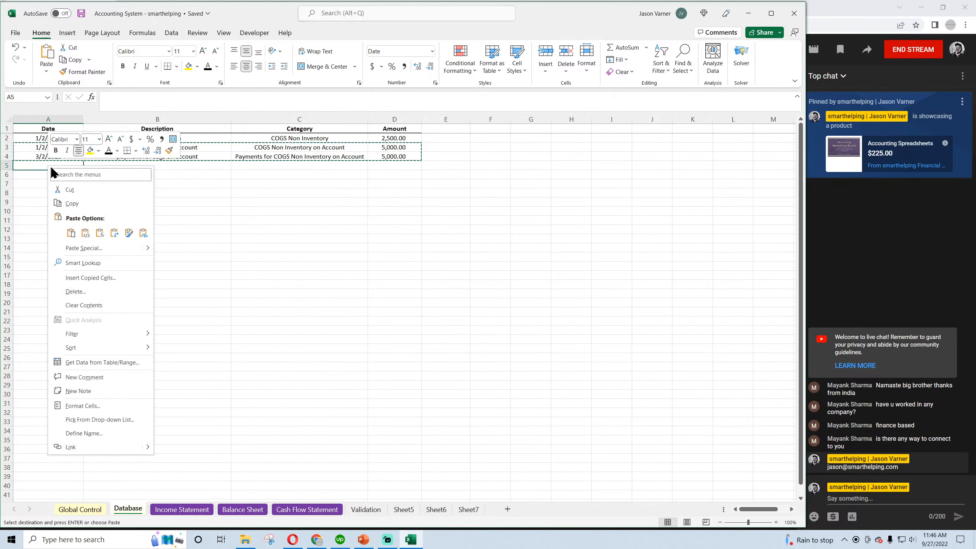
left_click(70, 232)
Change the date of the pasted on-account COGS purchase in A5 to 6/2/2023
double_click(37, 166)
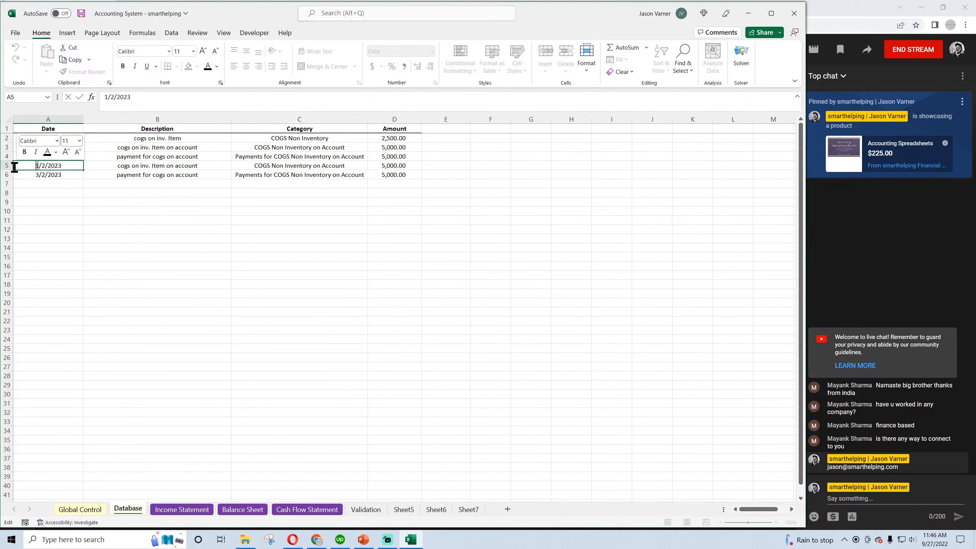
type("6")
left_click(152, 250)
left_click(148, 166)
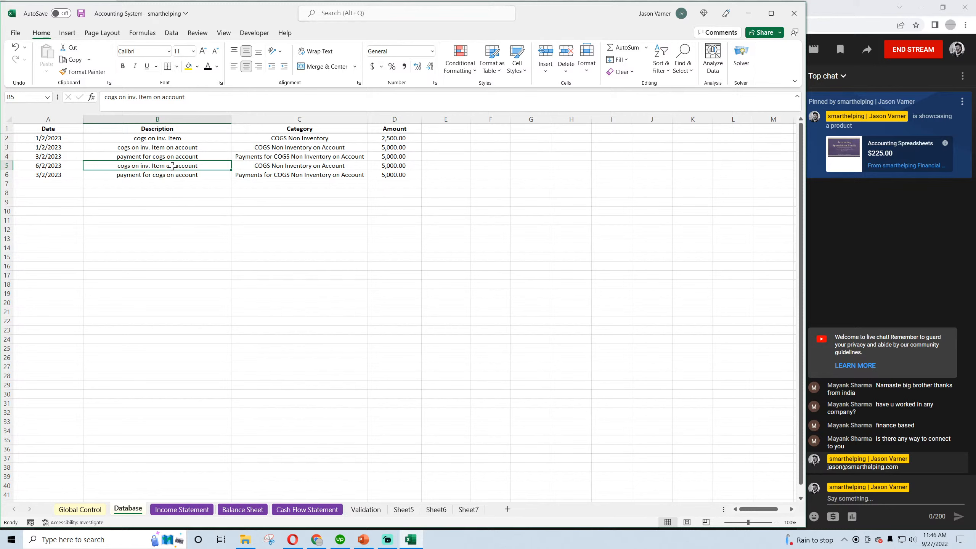
Set the amount of the 6/2/2023 COGS Non Inventory on Account entry to 15,000
left_click(396, 166)
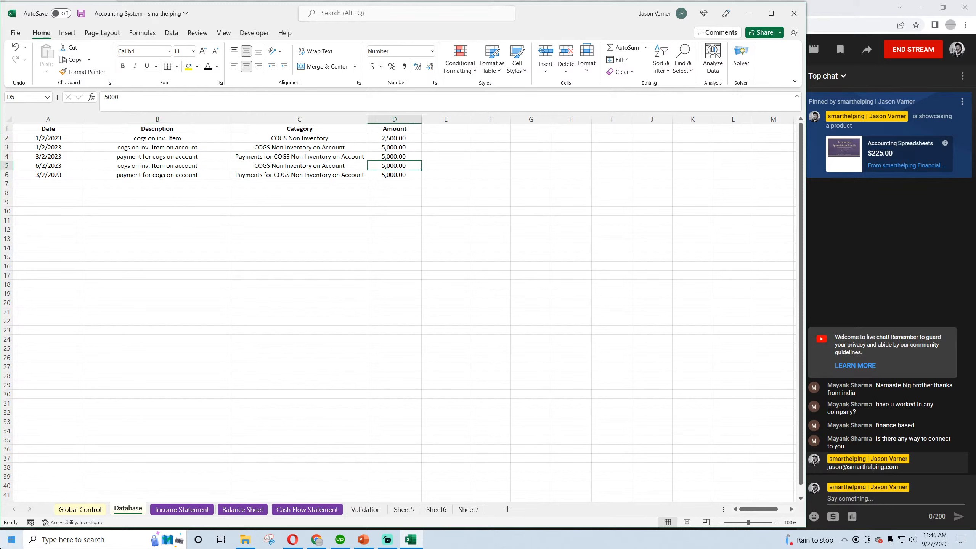
type("15")
key("Return")
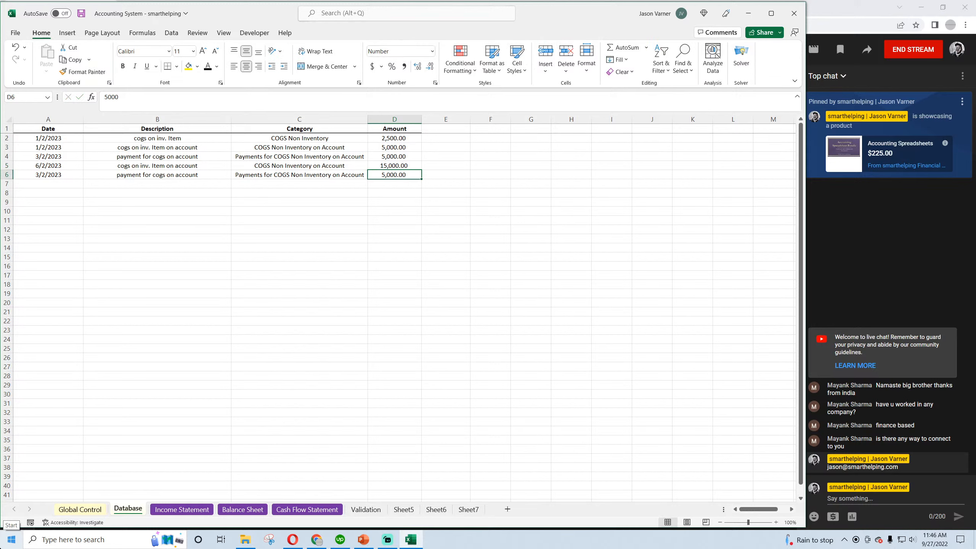
Change the date of the last COGS payment entry in row 6 to 8/2/2023
left_click(52, 175)
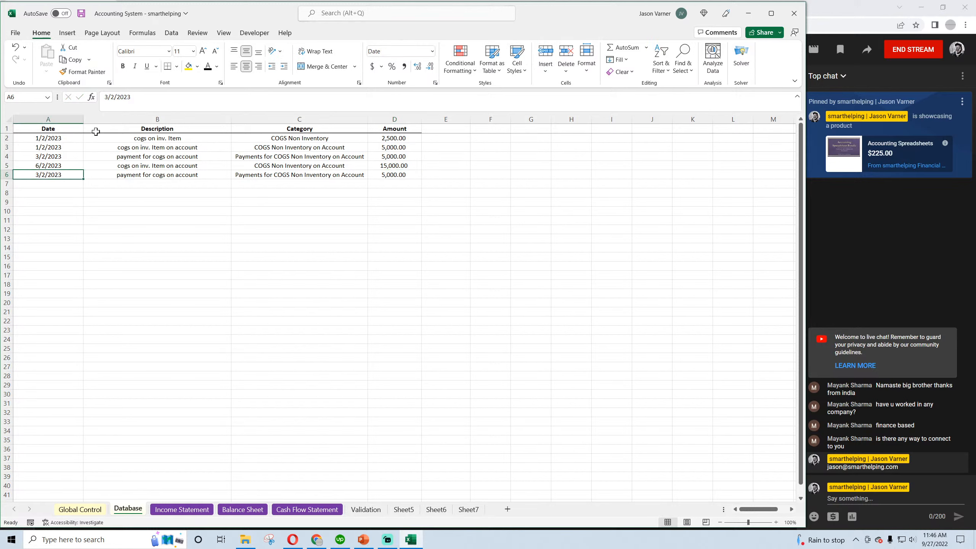
left_click_drag(109, 97, 81, 103)
type("8")
key("Return")
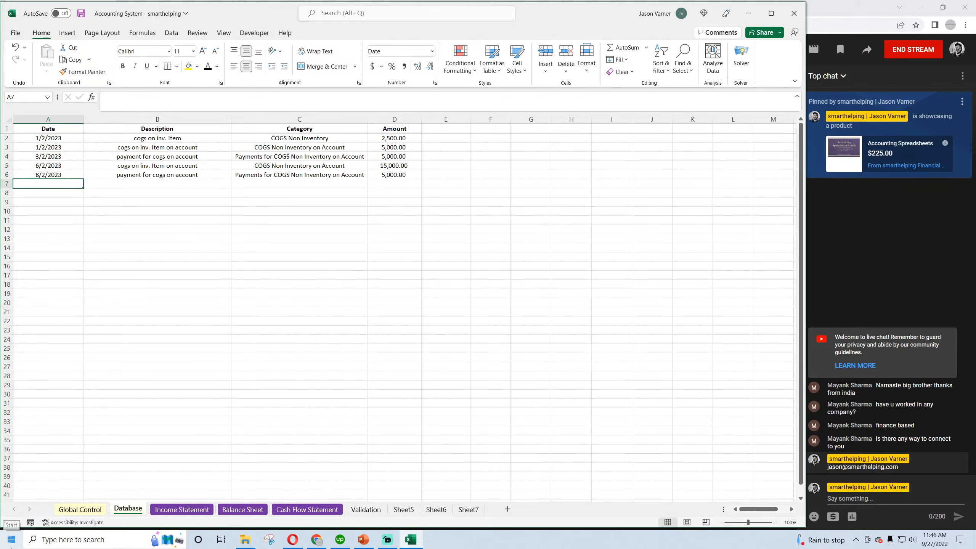
Set the amount of the 8/2/2023 COGS payment to 12,000 and save the workbook
left_click(333, 167)
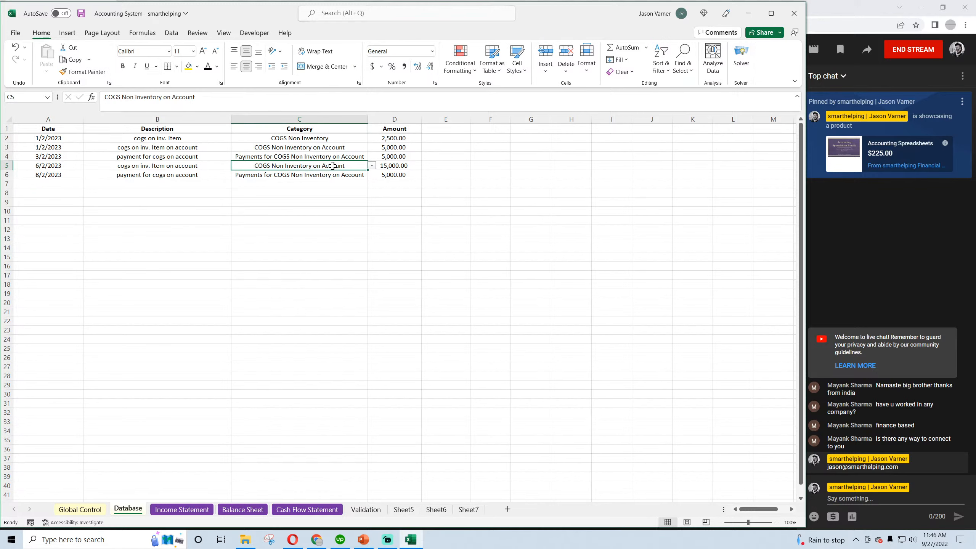
left_click(386, 174)
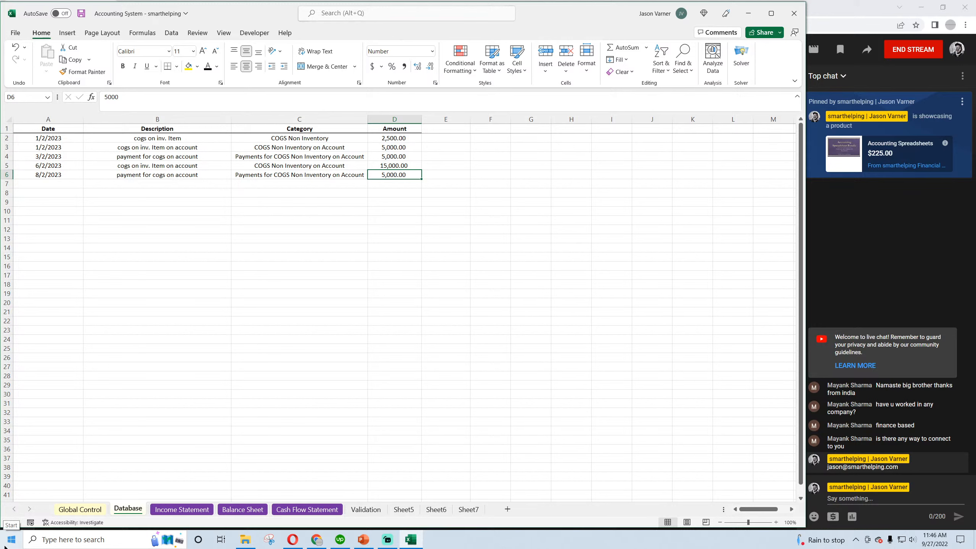
type("12,")
type("0")
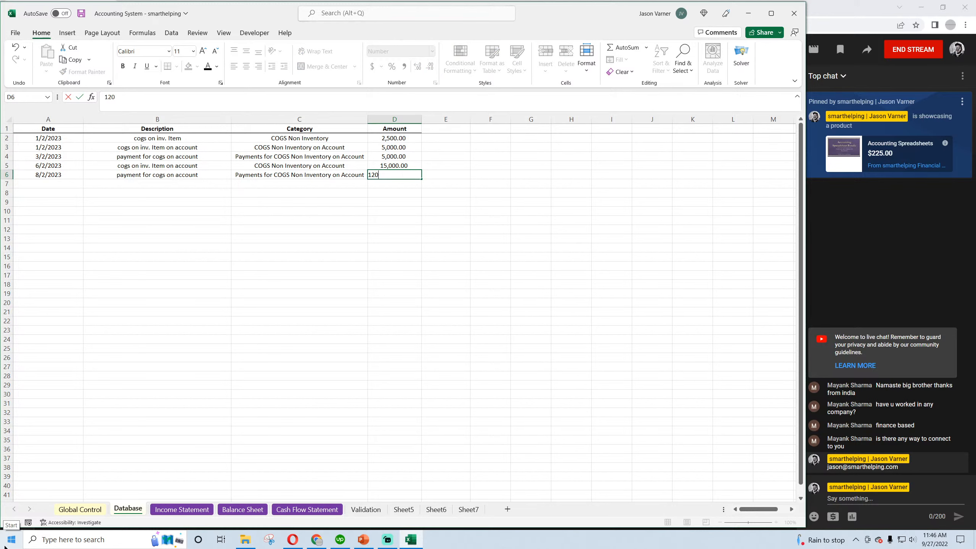
type("00")
key("Return")
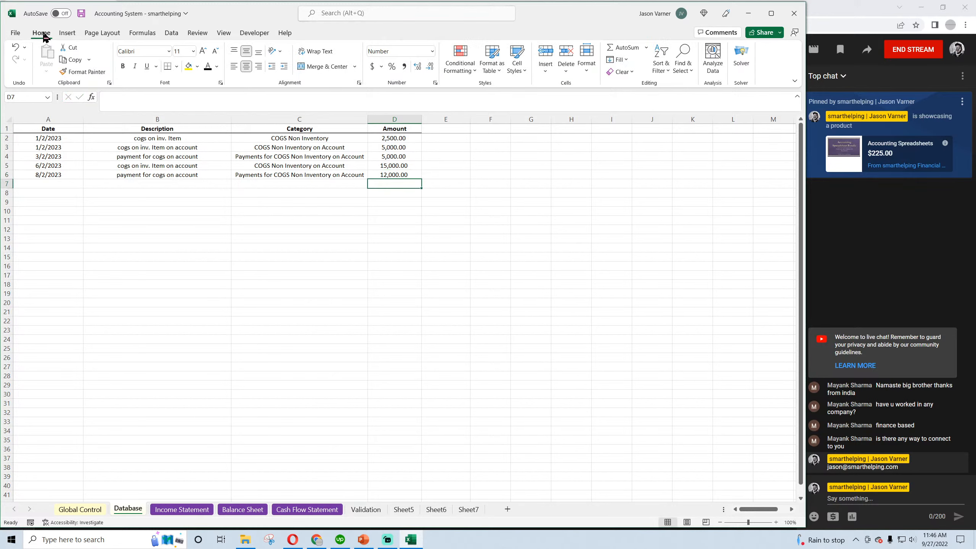
left_click(81, 13)
Check the COGS Payables balances for June, July and August on the Balance Sheet
left_click(243, 510)
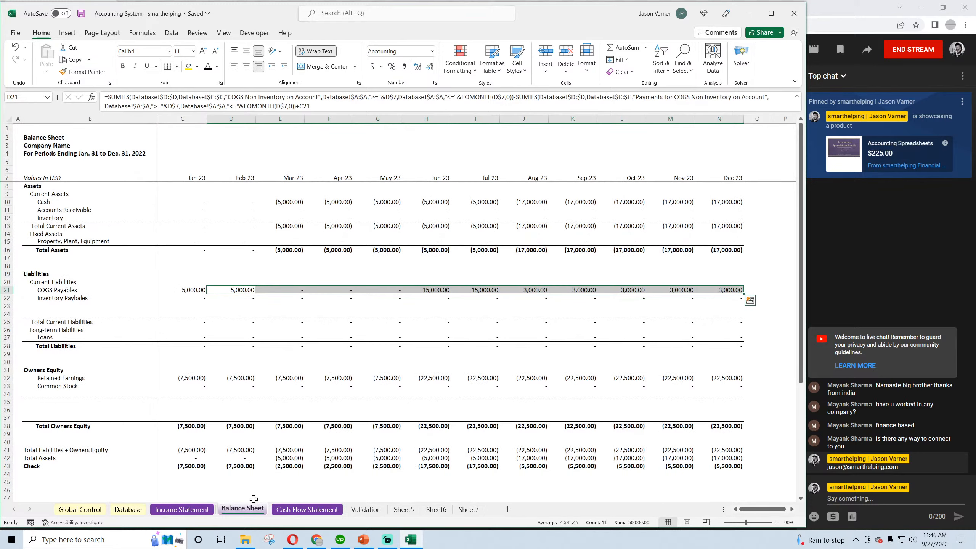
left_click(357, 384)
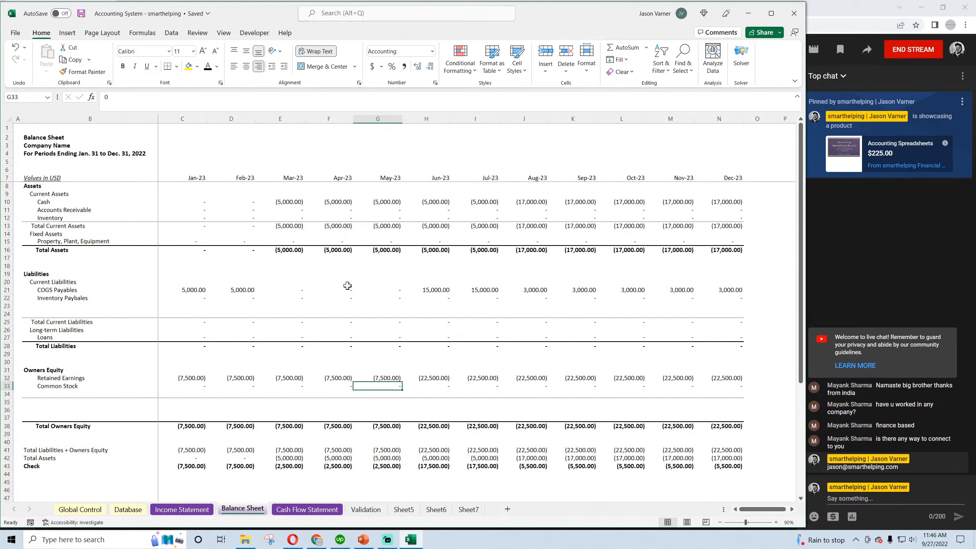
left_click(436, 290)
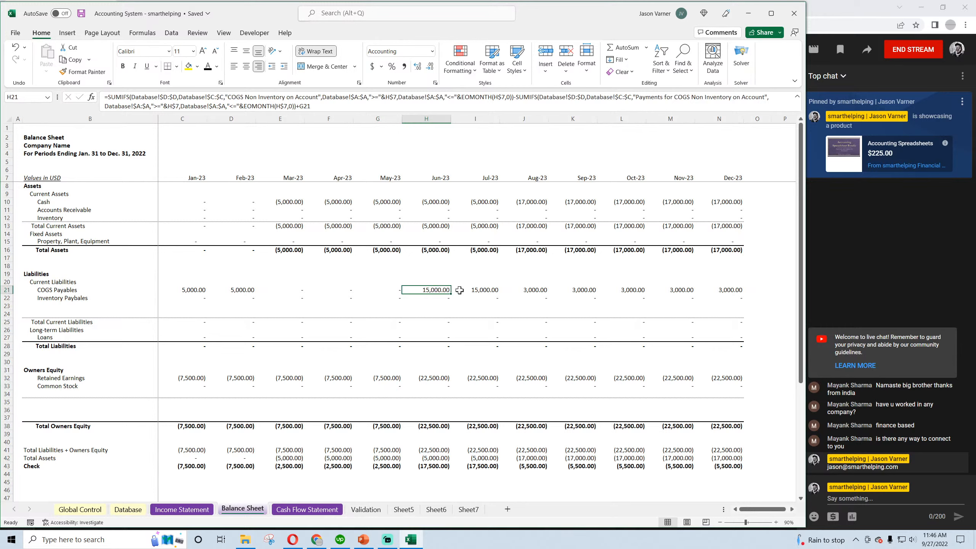
left_click(486, 290)
left_click(532, 289)
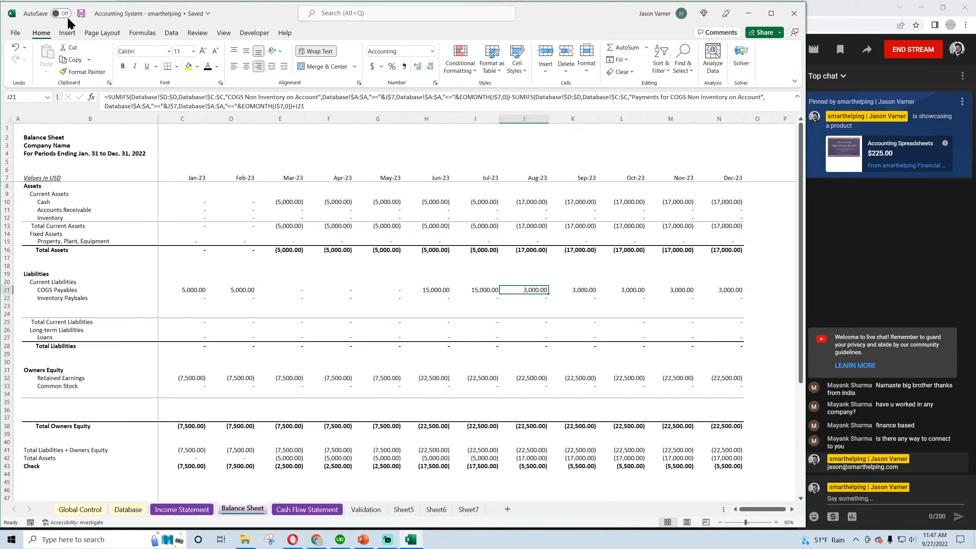
Examine the COGS add-back and the monthly Reduce Payments to COGS Non Inventory formulas on the Cash Flow Statement
left_click(307, 509)
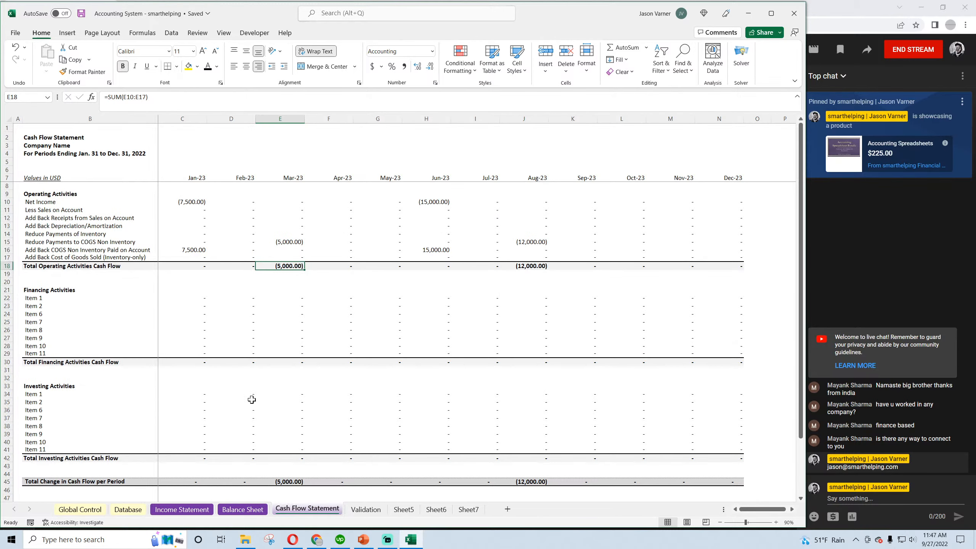
left_click(198, 251)
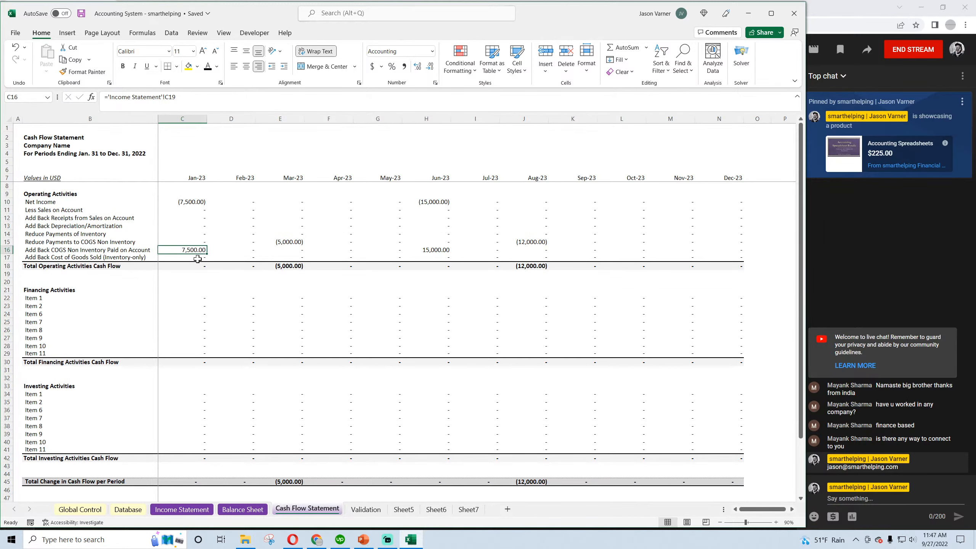
left_click(61, 240)
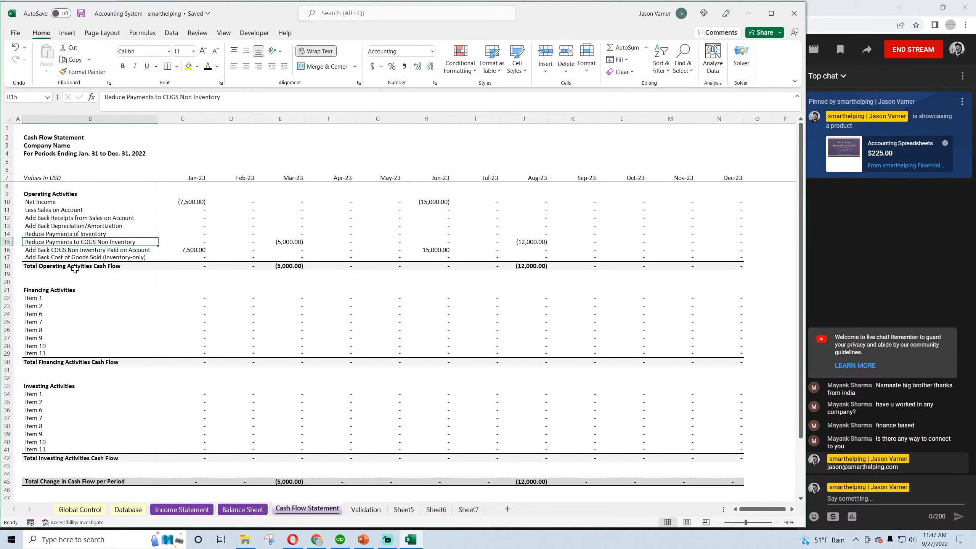
key("Right")
key("Right")
key("Right")
key("Right")
key("Right")
key("Right")
key("Right")
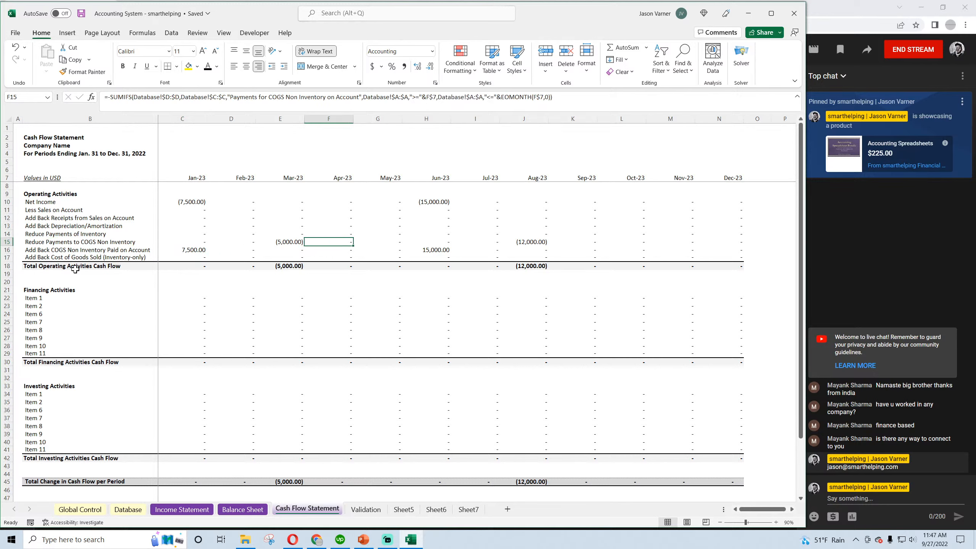
key("Right")
key("Left")
key("Left")
key("Left")
key("Left")
key("Left")
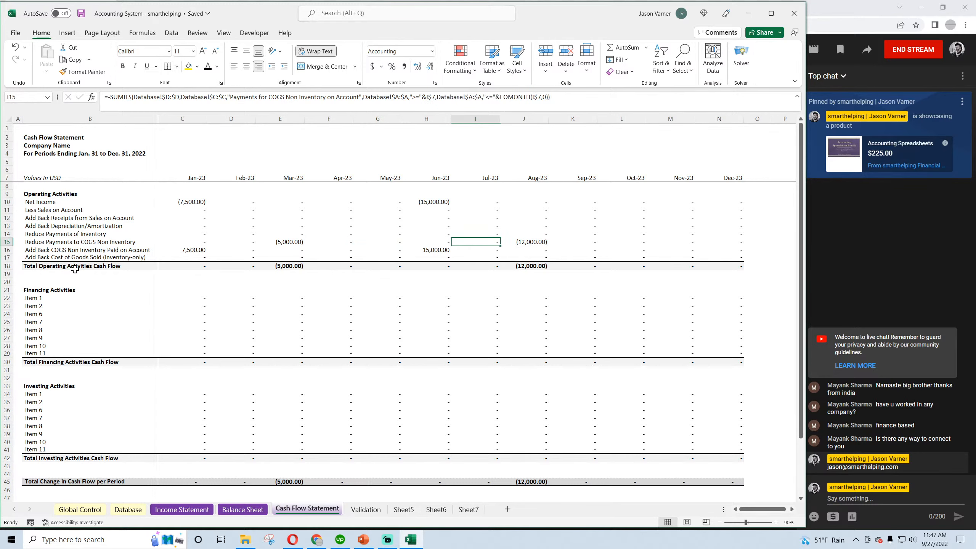
Review the on-account purchase and payment amounts in rows 4 to 6 of the Database sheet
left_click(128, 509)
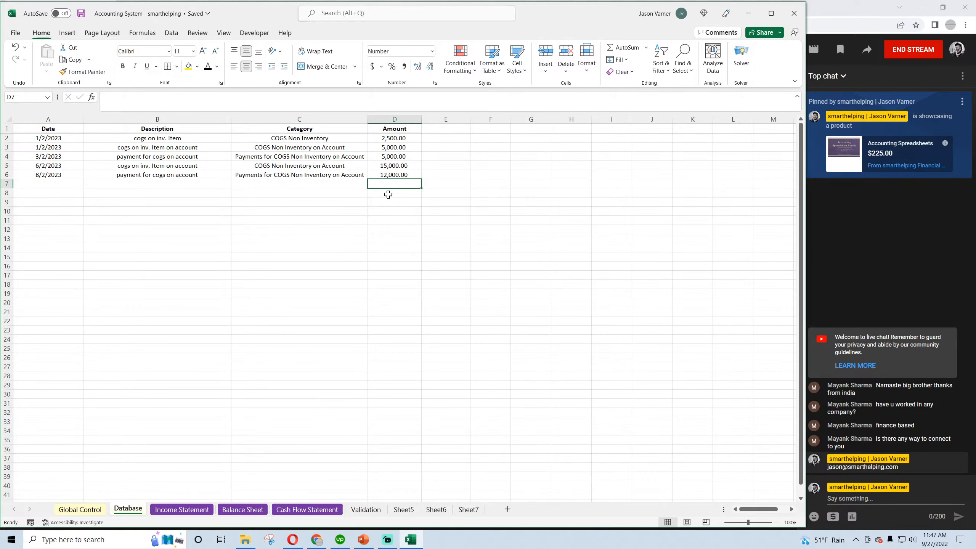
left_click(395, 157)
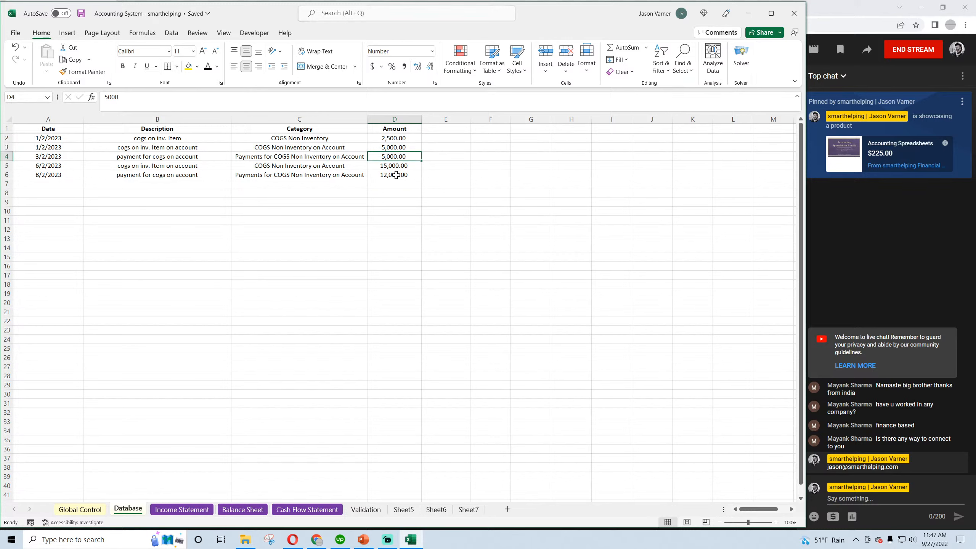
left_click(396, 175)
left_click(395, 165)
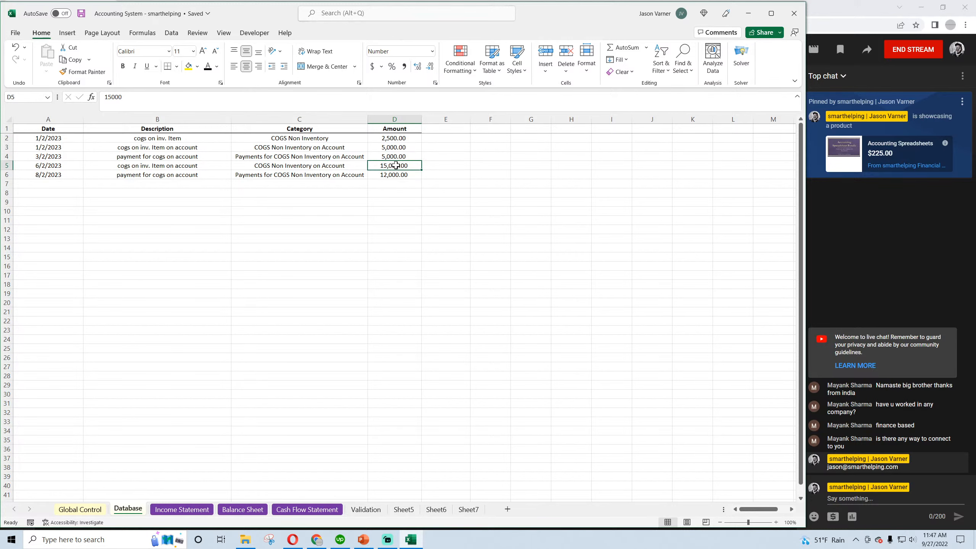
Compare January net income, the COGS add-back and the COGS payment rows on the Cash Flow Statement
left_click(308, 509)
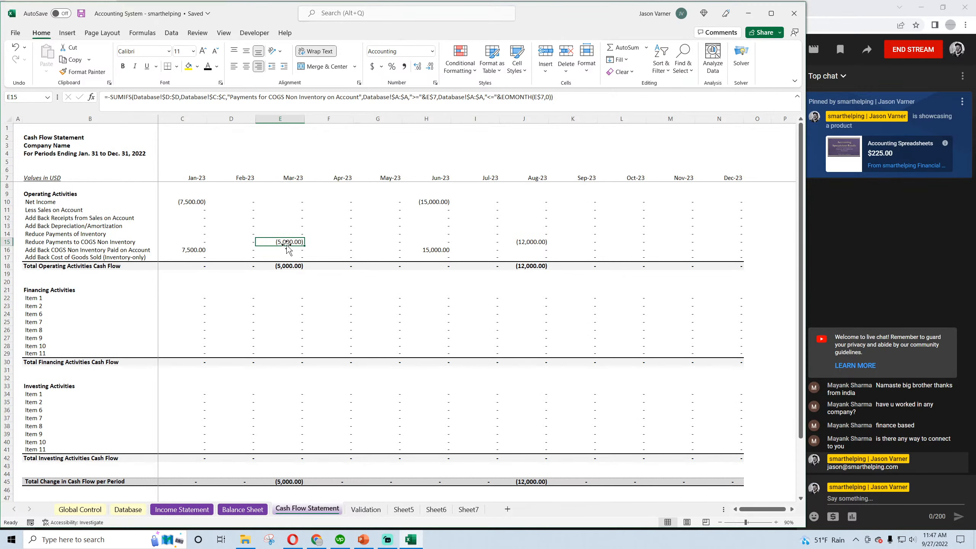
left_click(194, 250)
left_click_drag(188, 250, 534, 241)
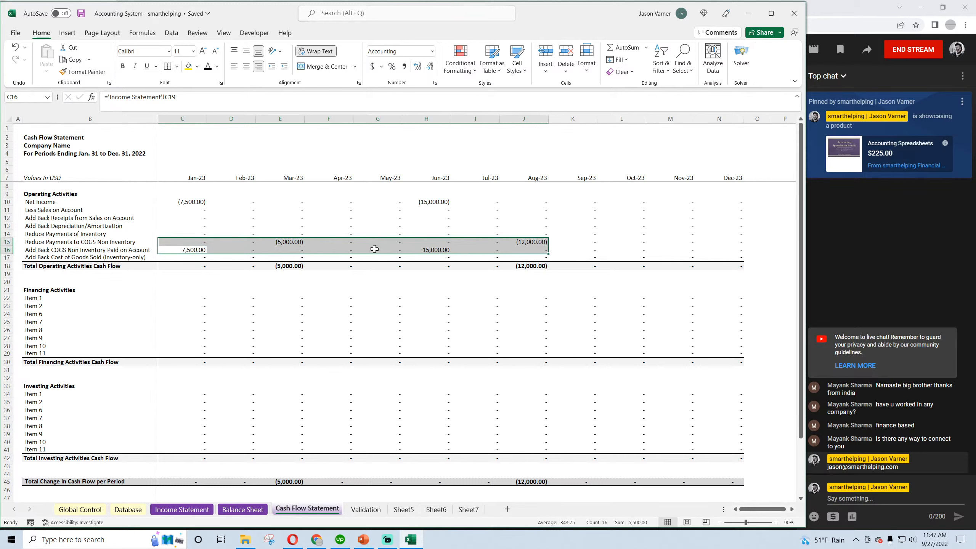
left_click(195, 243)
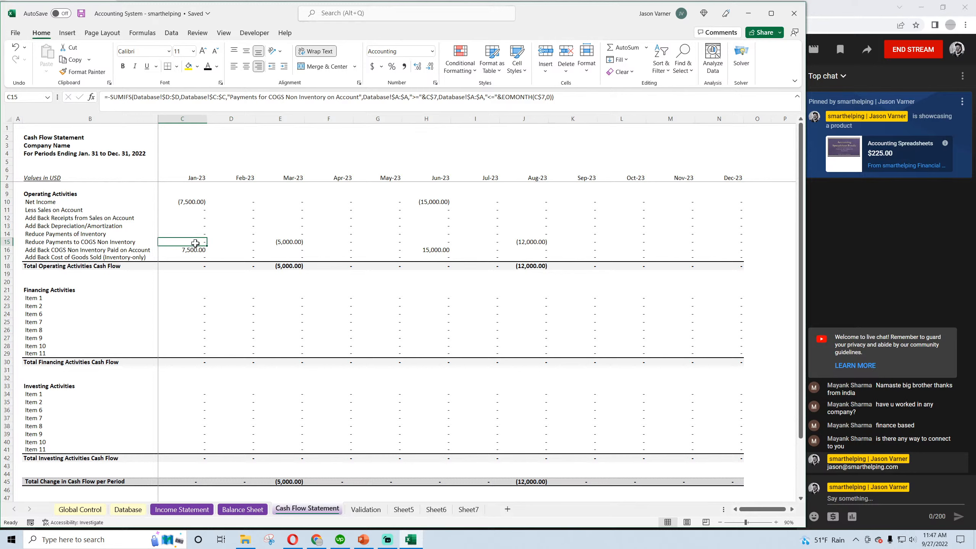
left_click(198, 202)
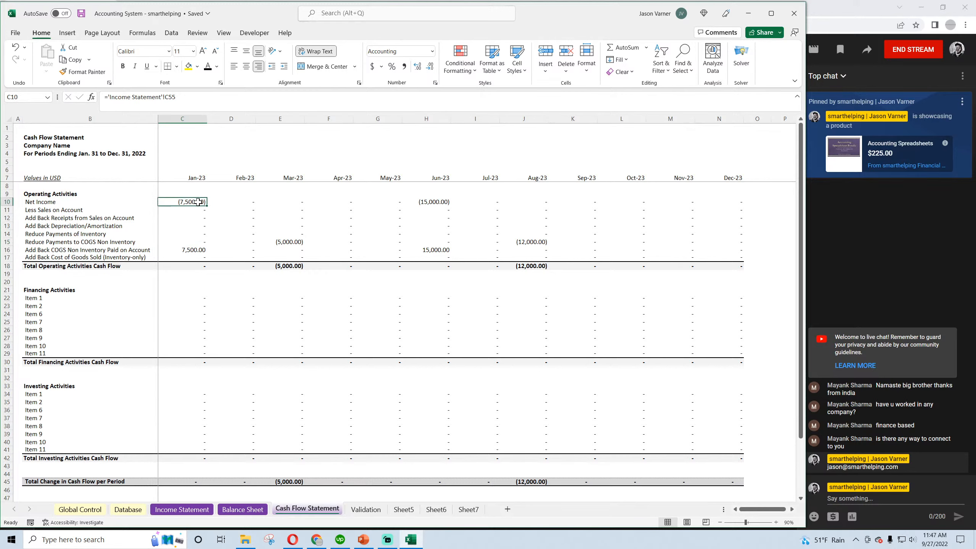
left_click(192, 248)
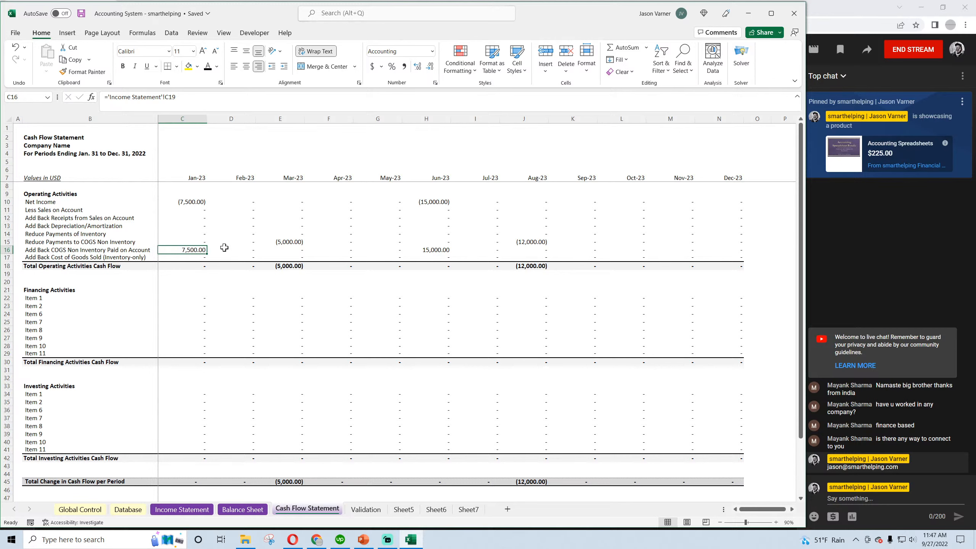
left_click(290, 241)
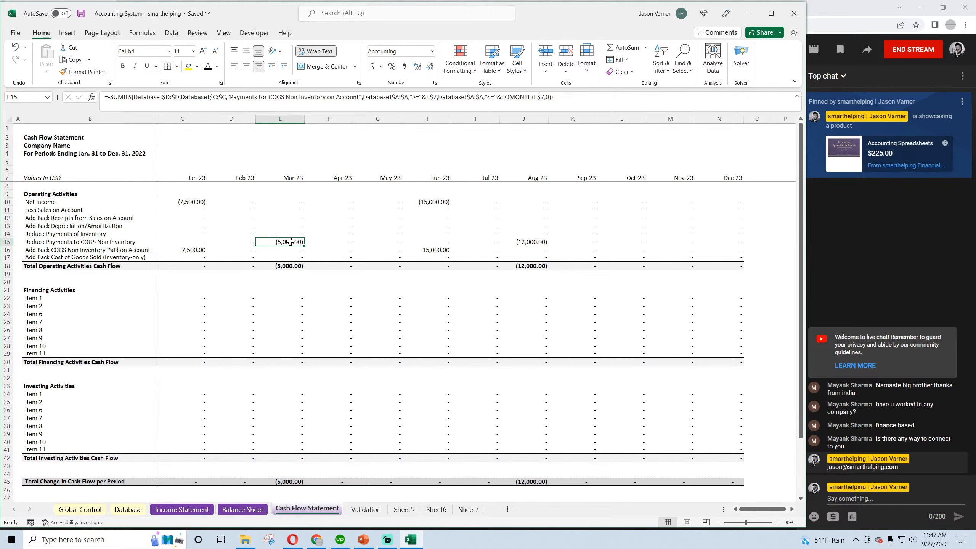
Inspect the March cash, COGS Payables and Retained Earnings formulas on the Balance Sheet and save the workbook
left_click(241, 510)
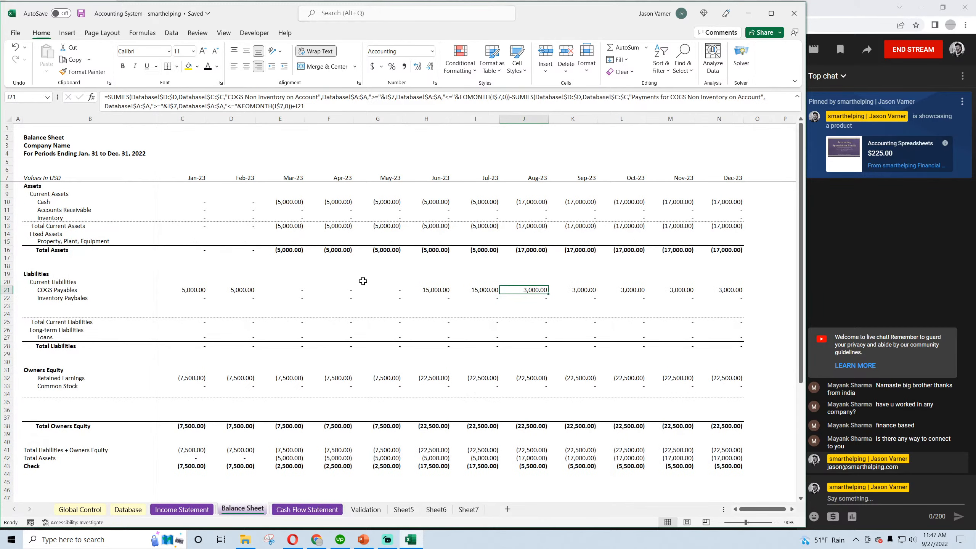
left_click(293, 201)
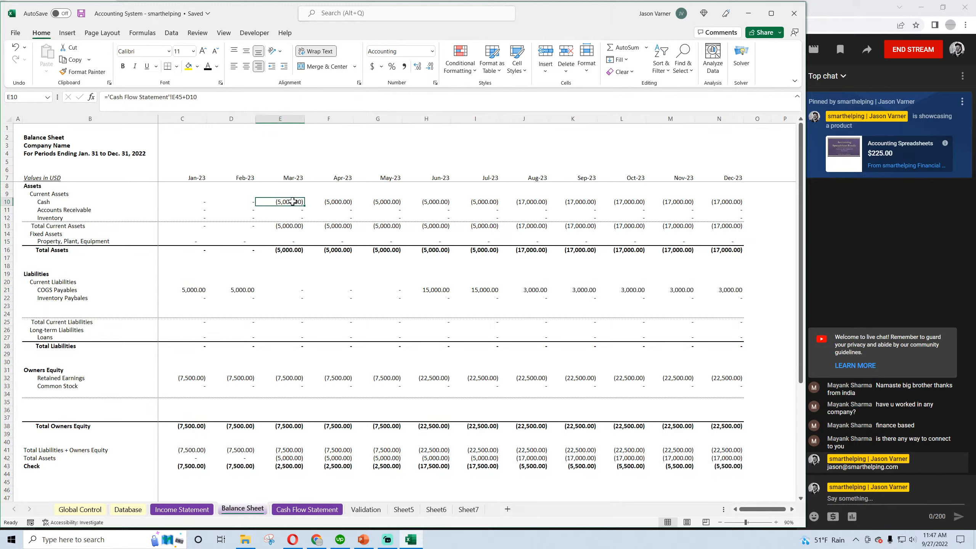
left_click(288, 289)
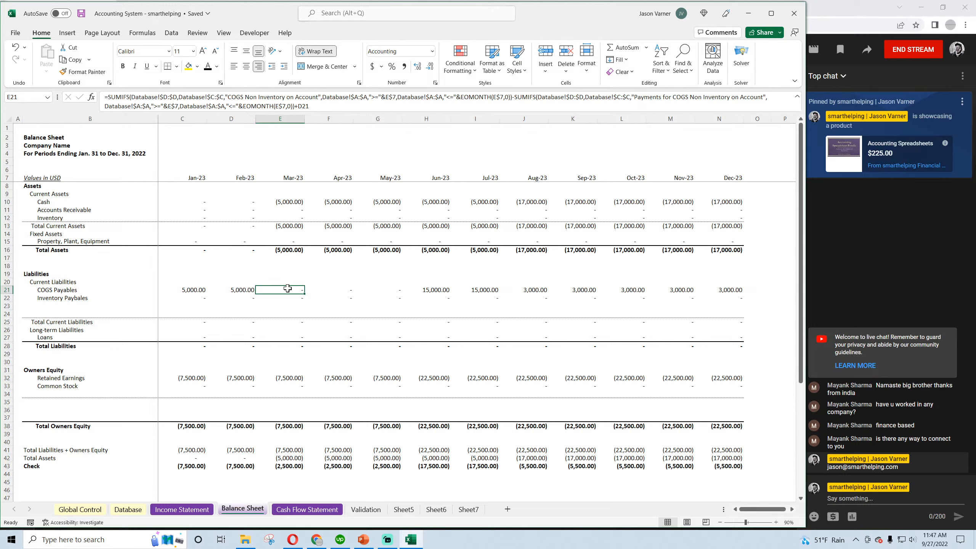
left_click(287, 377)
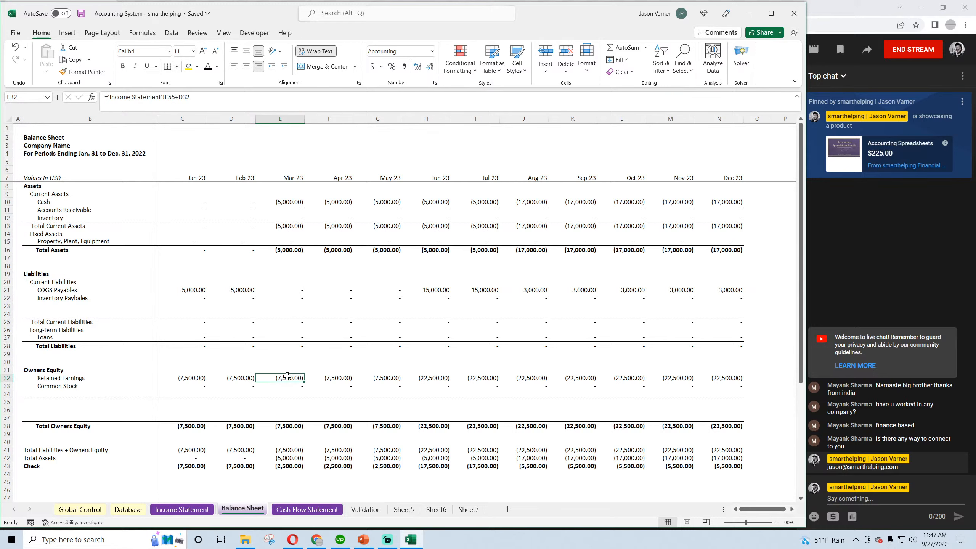
left_click(81, 13)
Trace the March balance check against total assets, current assets, cash and COGS Payables on the Balance Sheet
left_click(247, 287)
left_click(280, 290)
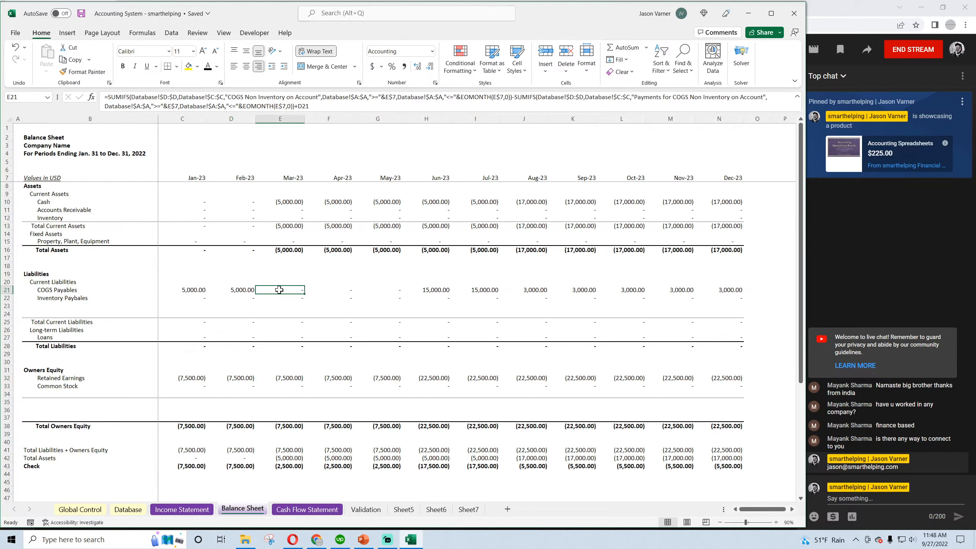
left_click(293, 458)
left_click(293, 466)
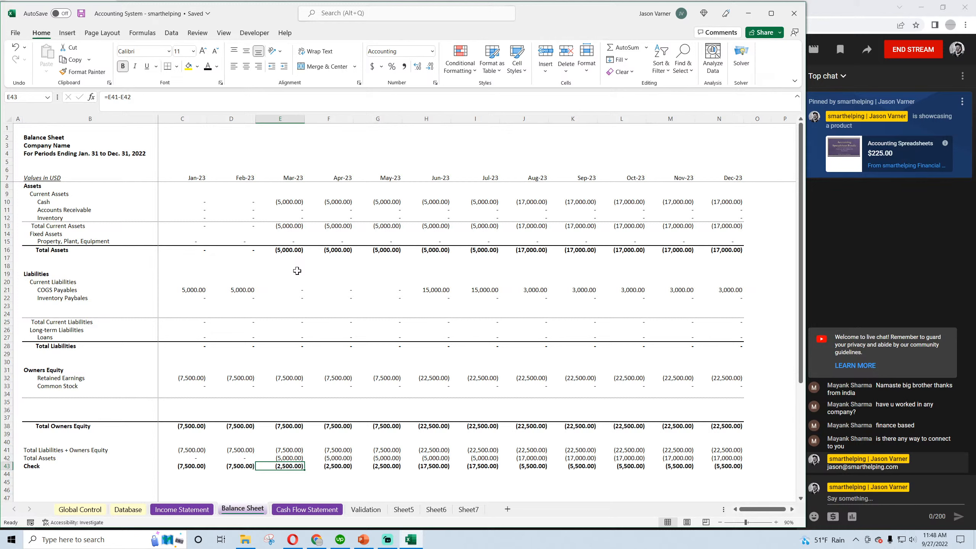
left_click(276, 227)
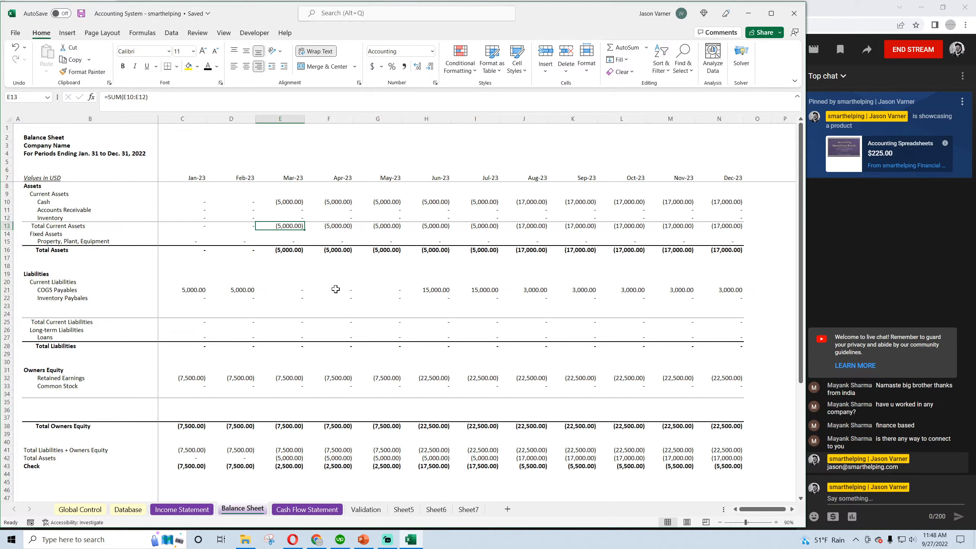
left_click(285, 203)
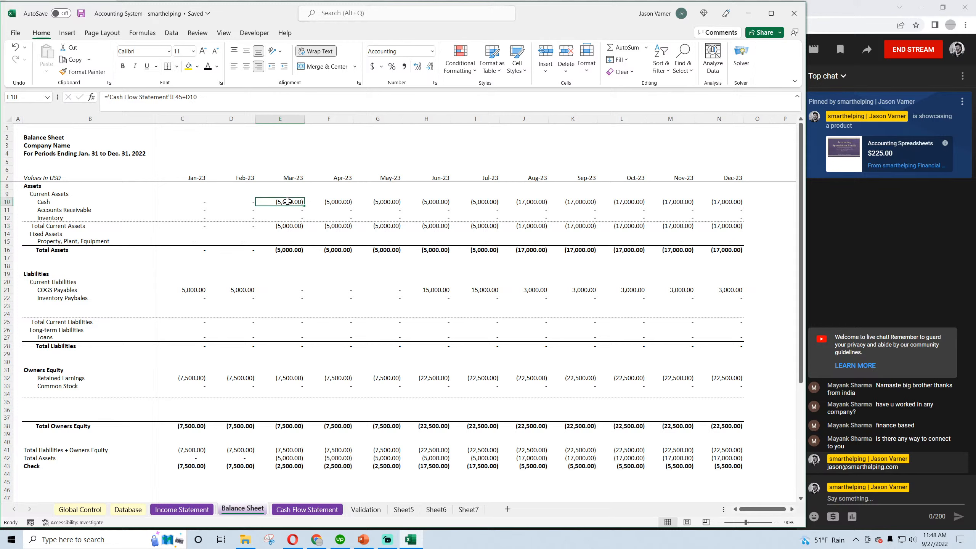
left_click(288, 291)
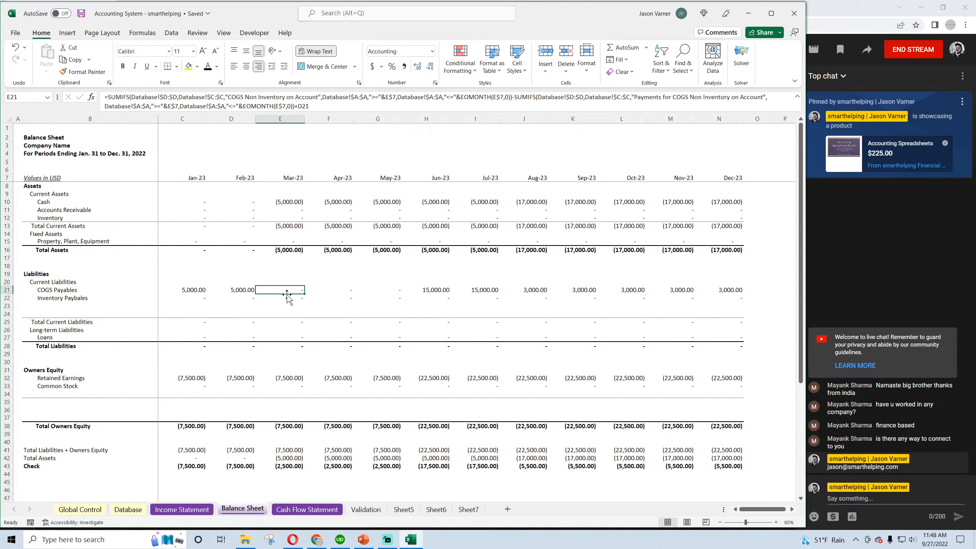
Inspect the March Total Assets, COGS Payables and Retained Earnings cells and the formulas feeding the March check on the Balance Sheet
left_click(249, 251)
left_click(294, 252)
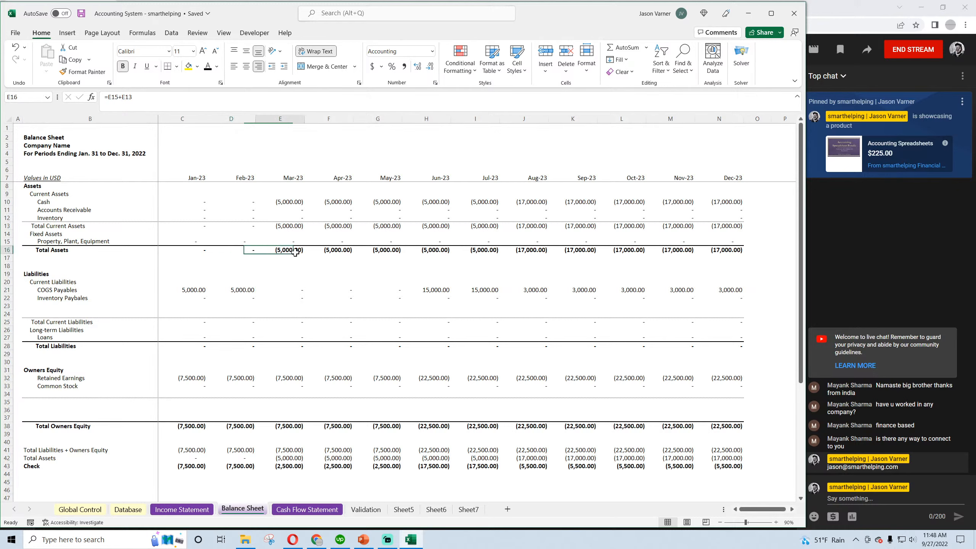
left_click(289, 289)
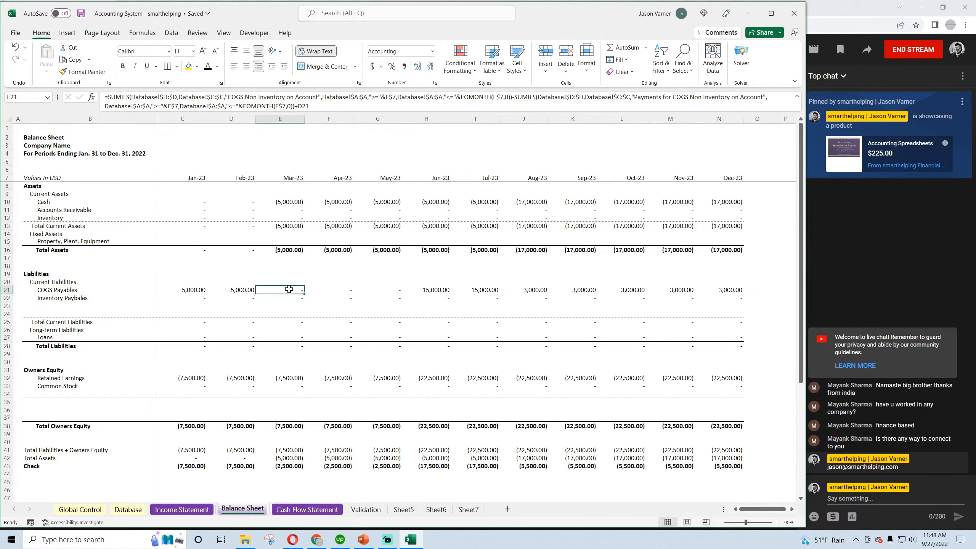
left_click(288, 377)
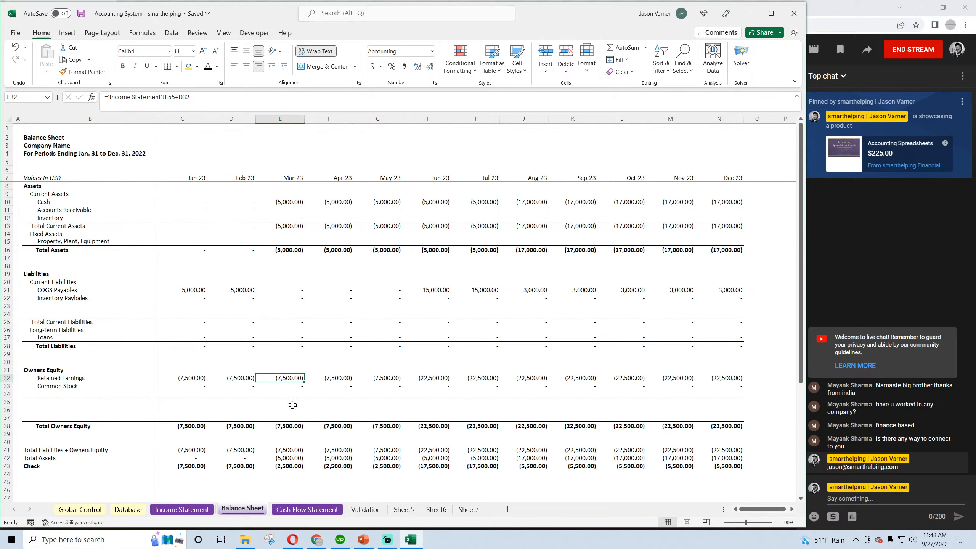
left_click(292, 451)
type("=E38+E28")
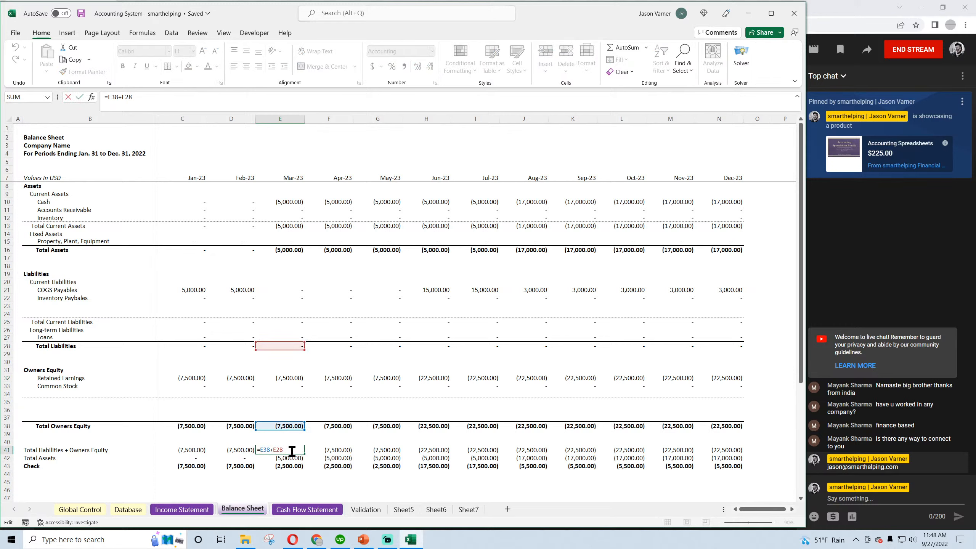
key("Return")
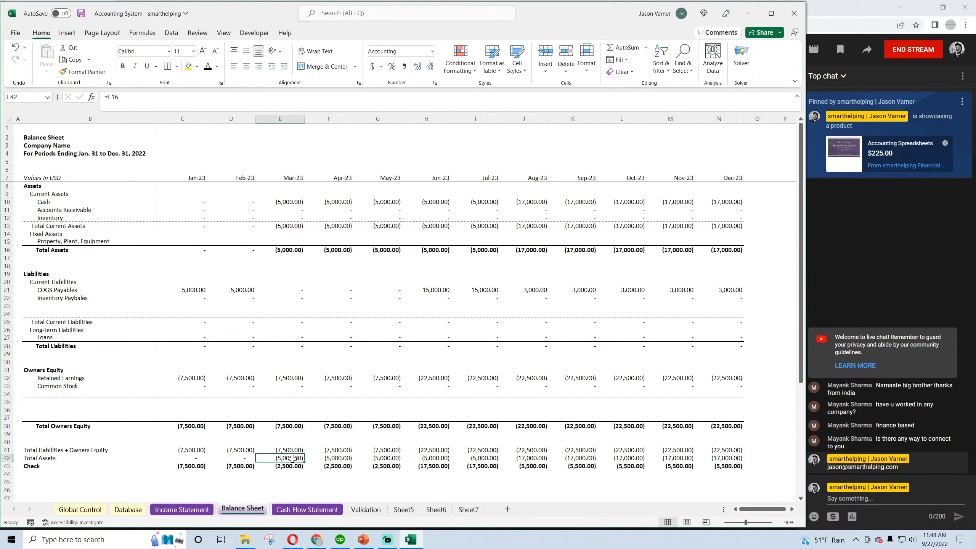
double_click(292, 459)
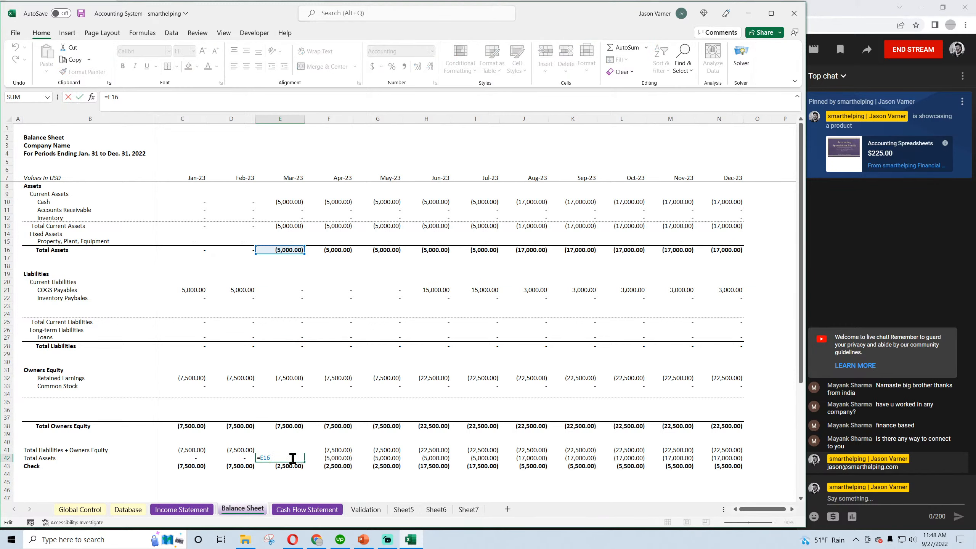
key("Return")
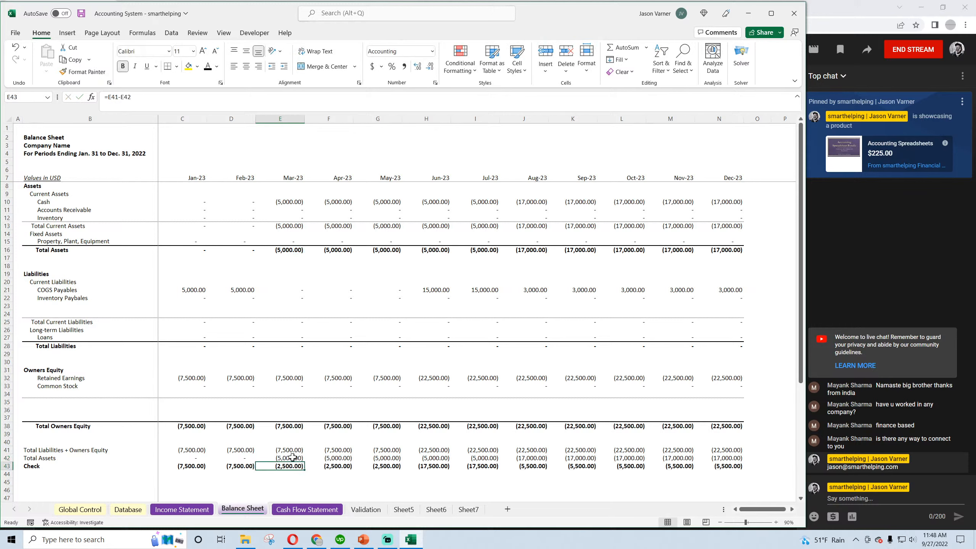
Trace the March and January Retained Earnings on the Balance Sheet back to the Income Statement, then return to the Balance Sheet
left_click(292, 378)
left_click(188, 379)
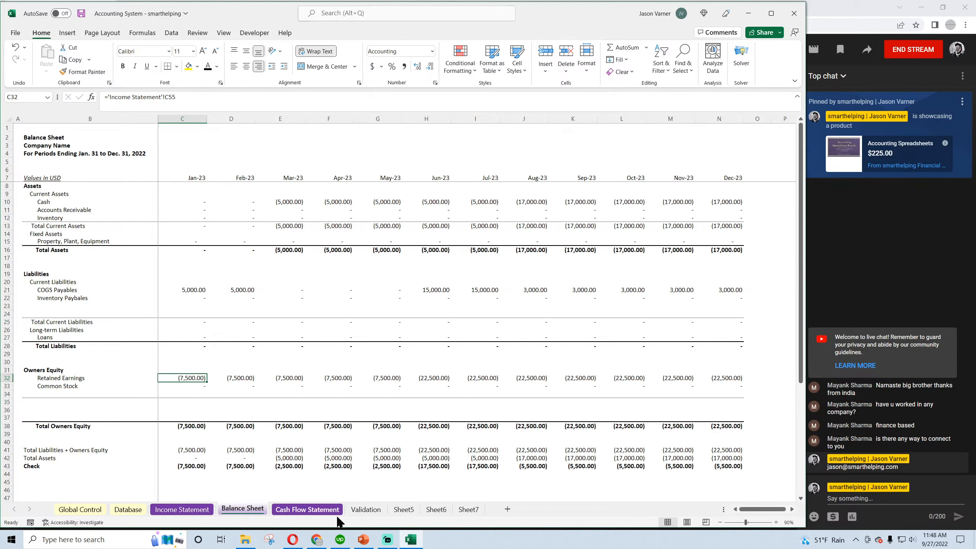
left_click(197, 509)
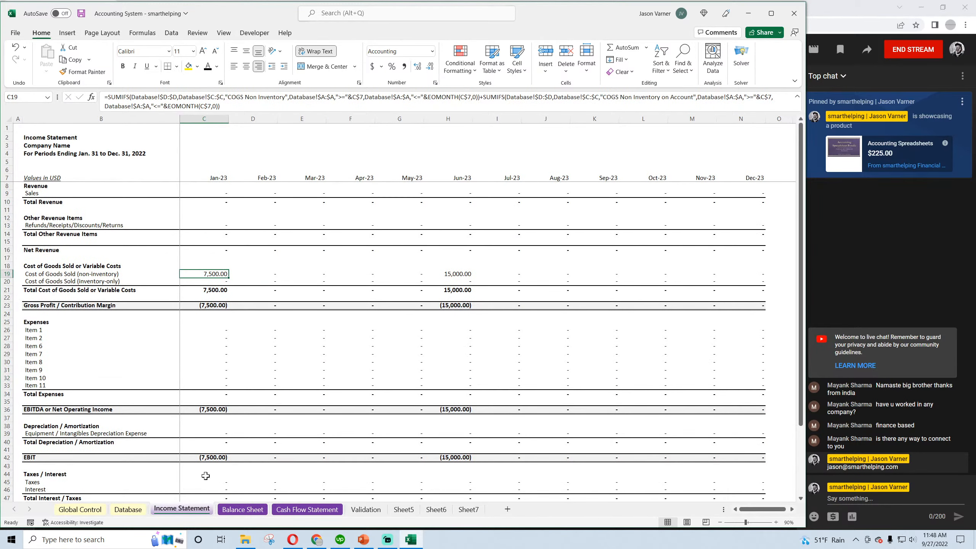
left_click(256, 511)
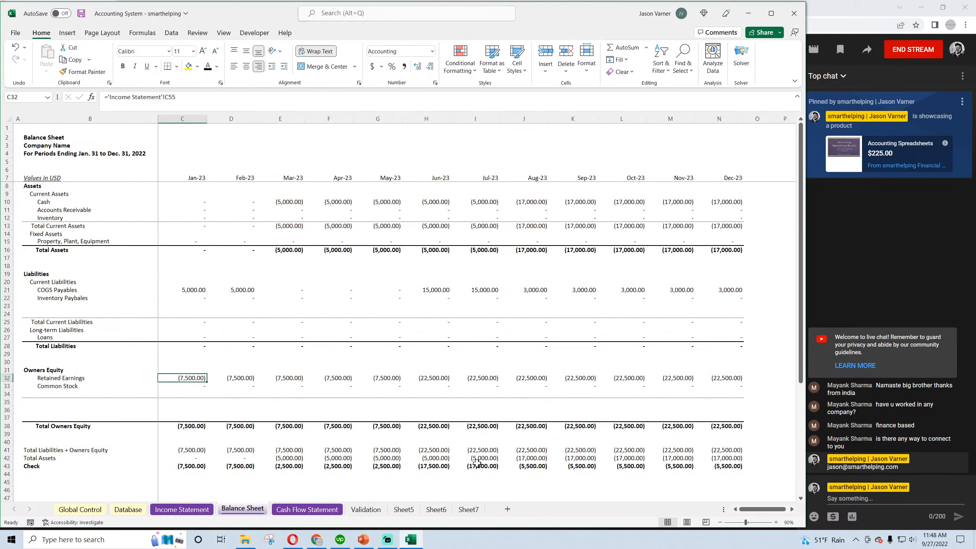
Inspect the June COGS Payables, Retained Earnings, Total Assets and Check cells on the Balance Sheet
left_click(434, 291)
left_click(434, 376)
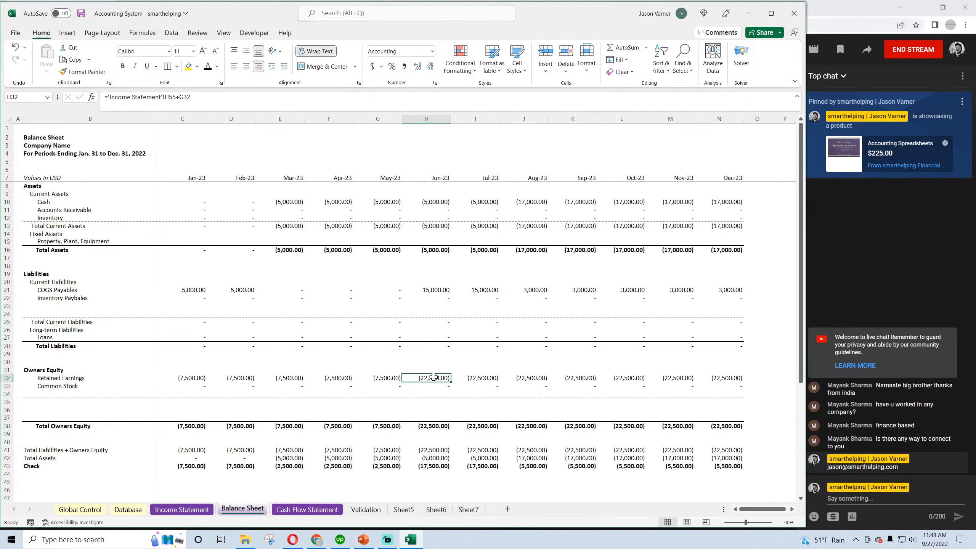
left_click(430, 458)
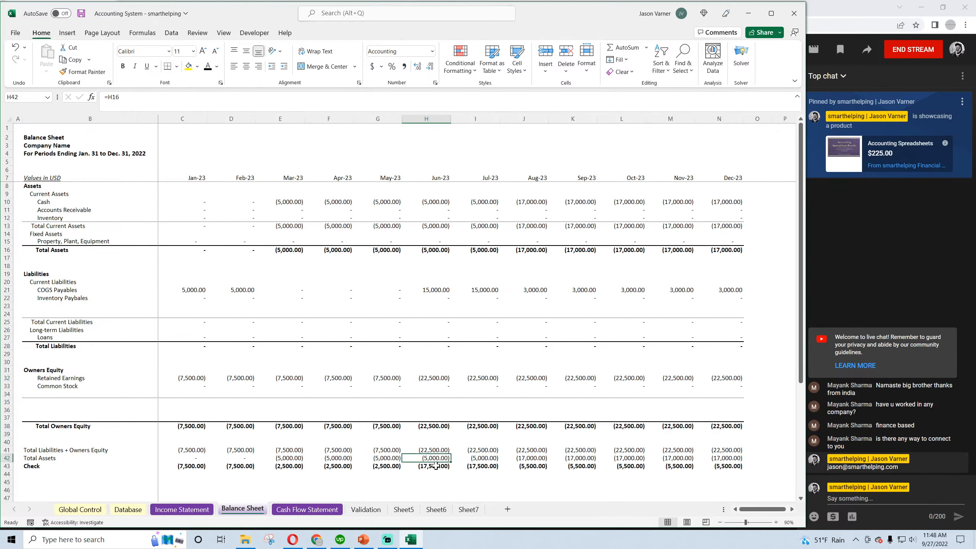
left_click(436, 466)
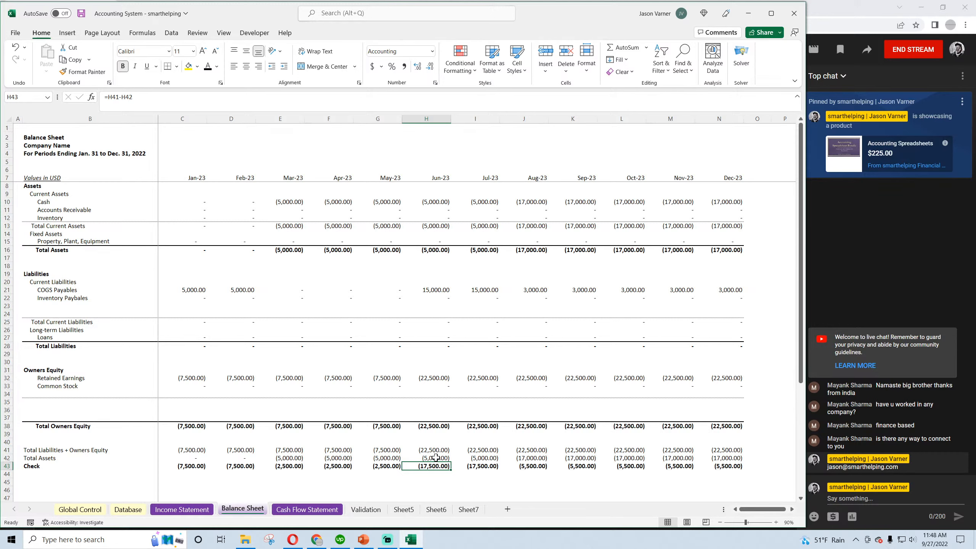
Save the workbook and review the Net Income row from January to December on the Cash Flow Statement
left_click(307, 510)
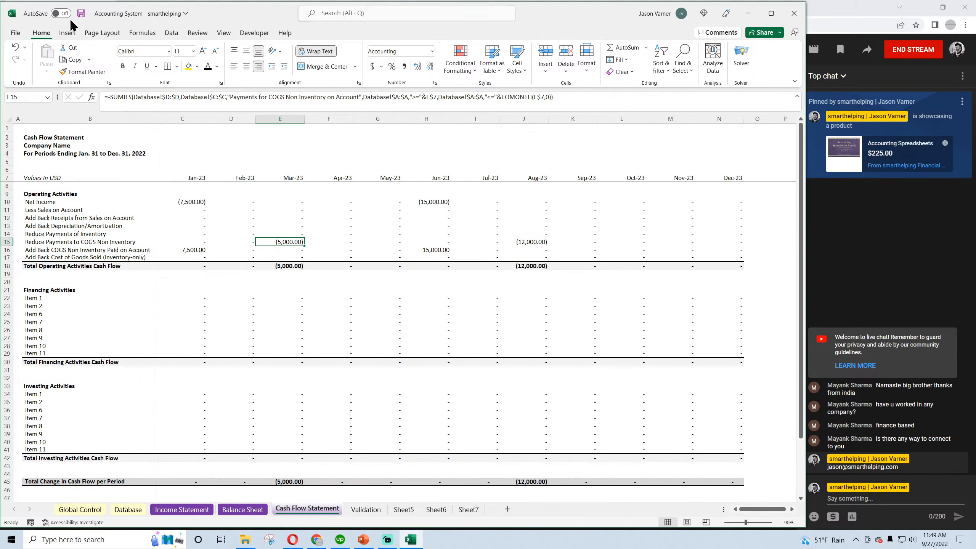
left_click(81, 14)
left_click_drag(190, 202, 709, 201)
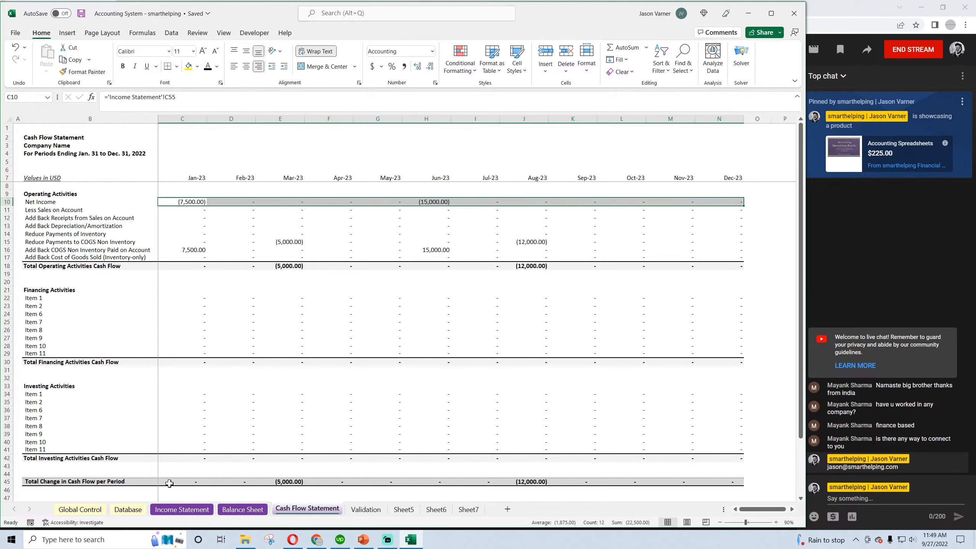
Compare the COGS Non Inventory entry in Database row 2 with the non-inventory Cost of Goods Sold formulas on the Income Statement
left_click(141, 510)
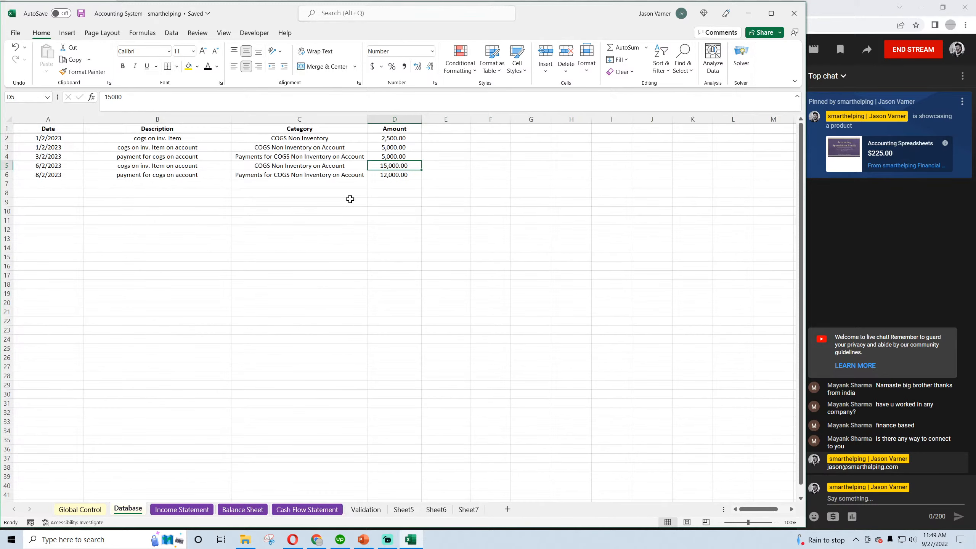
left_click(320, 139)
left_click(408, 138)
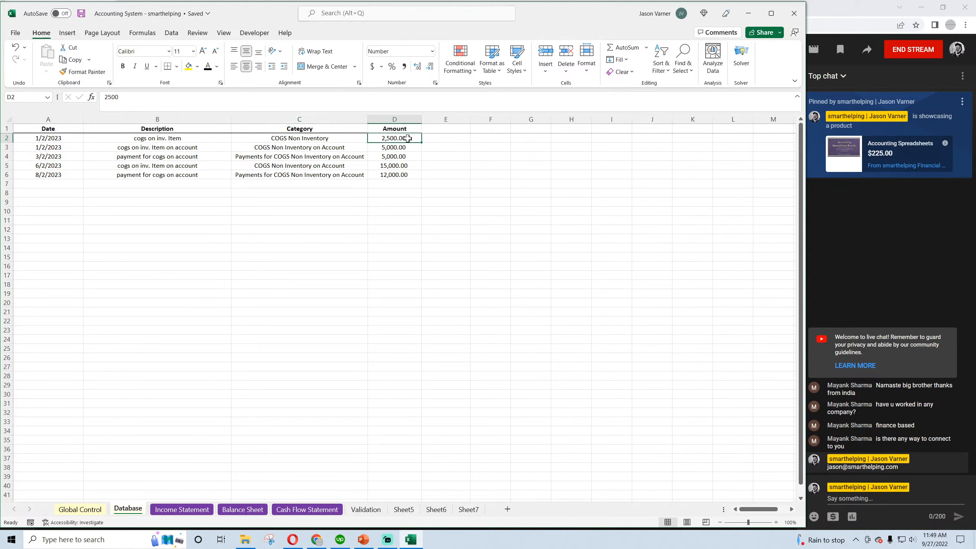
left_click(316, 139)
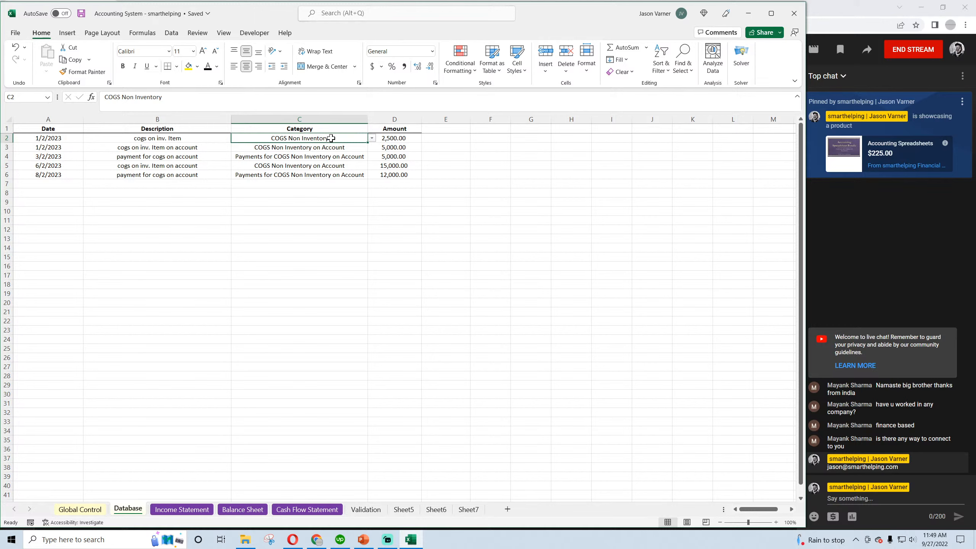
left_click(386, 139)
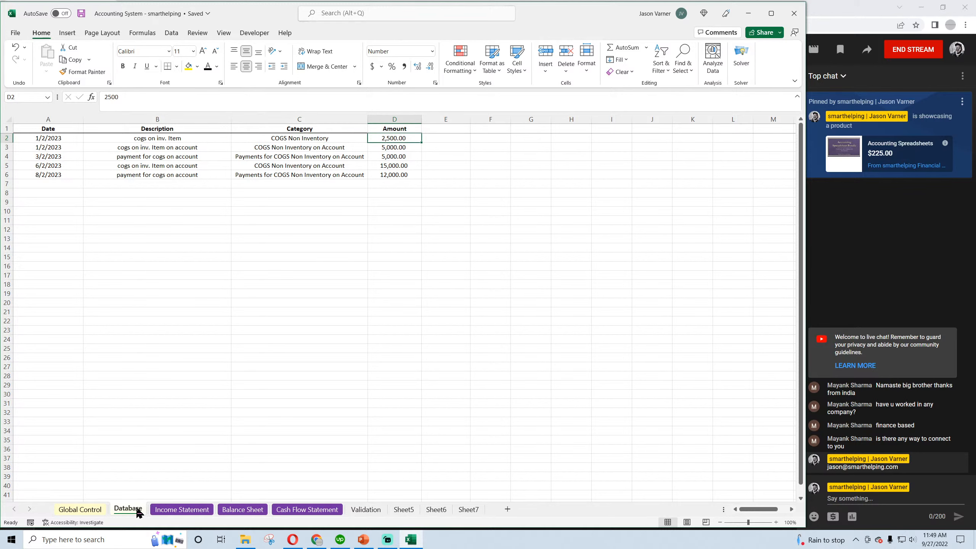
left_click(163, 511)
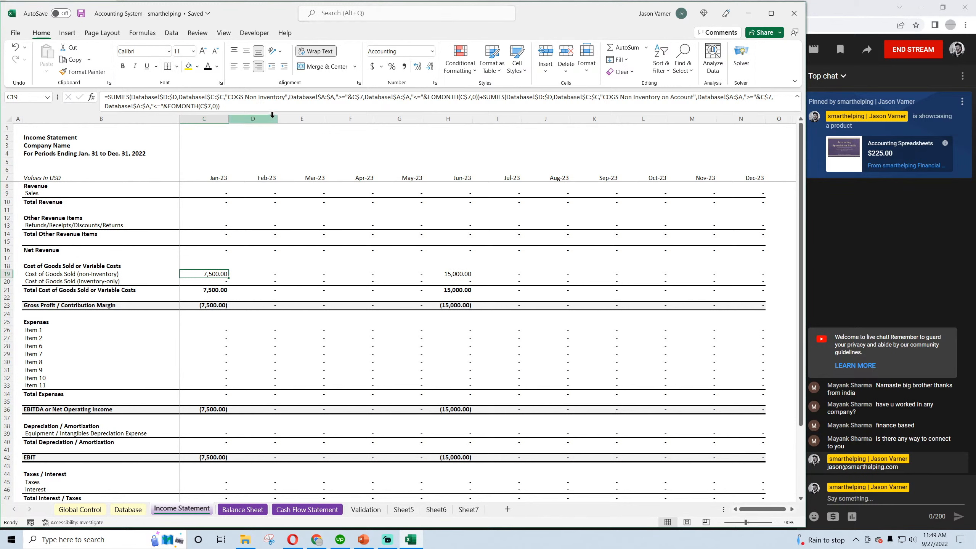
left_click(239, 273)
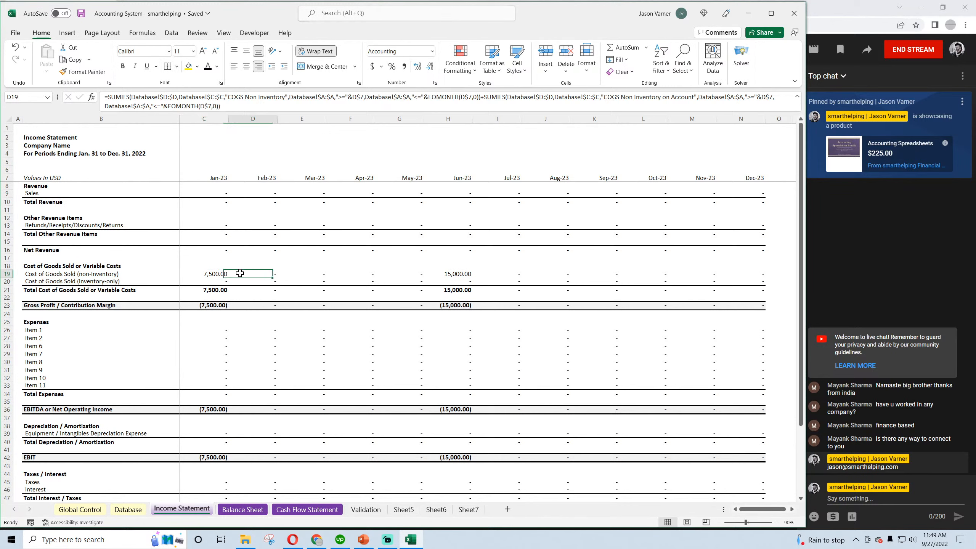
Review the COGS purchase and payment amounts in rows 2 to 6 of the Database sheet and save the workbook
left_click(129, 509)
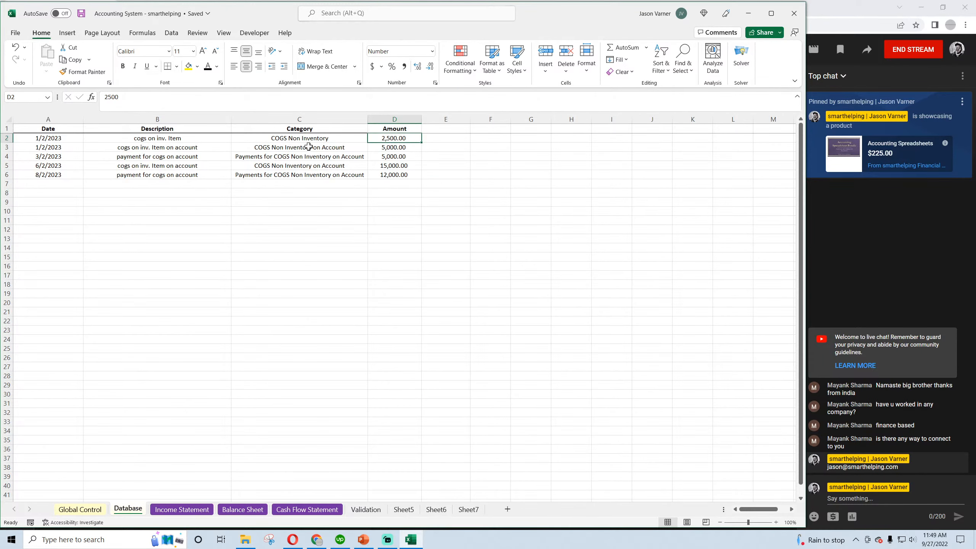
left_click_drag(387, 138, 339, 145)
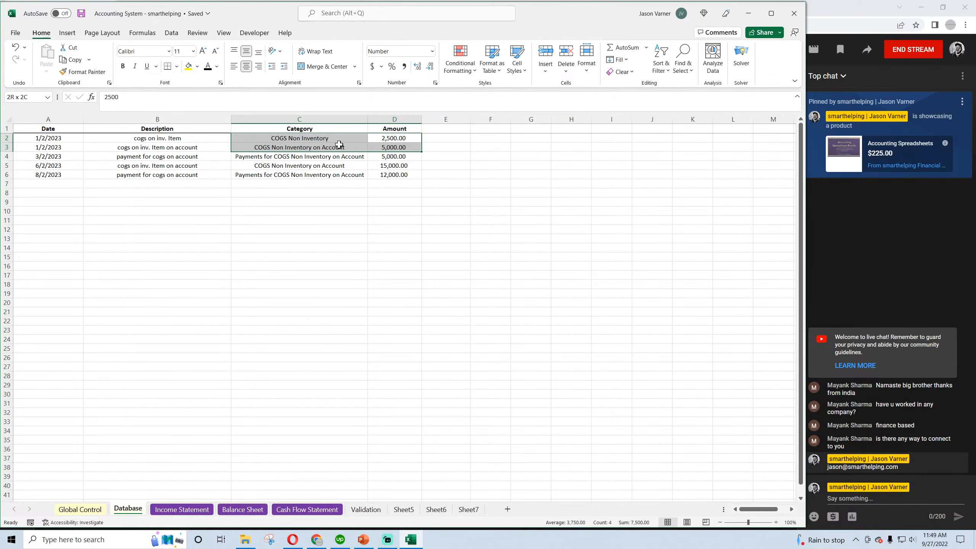
left_click(382, 157)
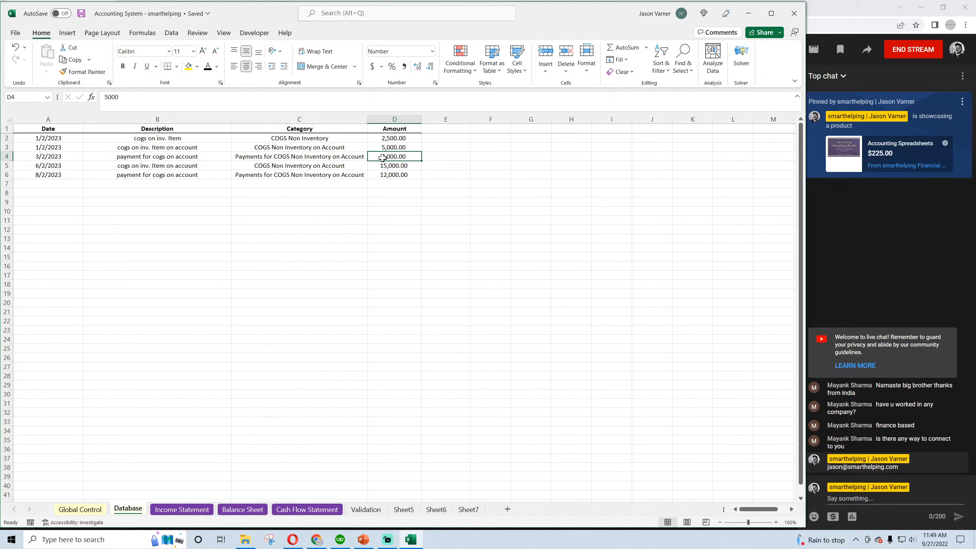
left_click(388, 166)
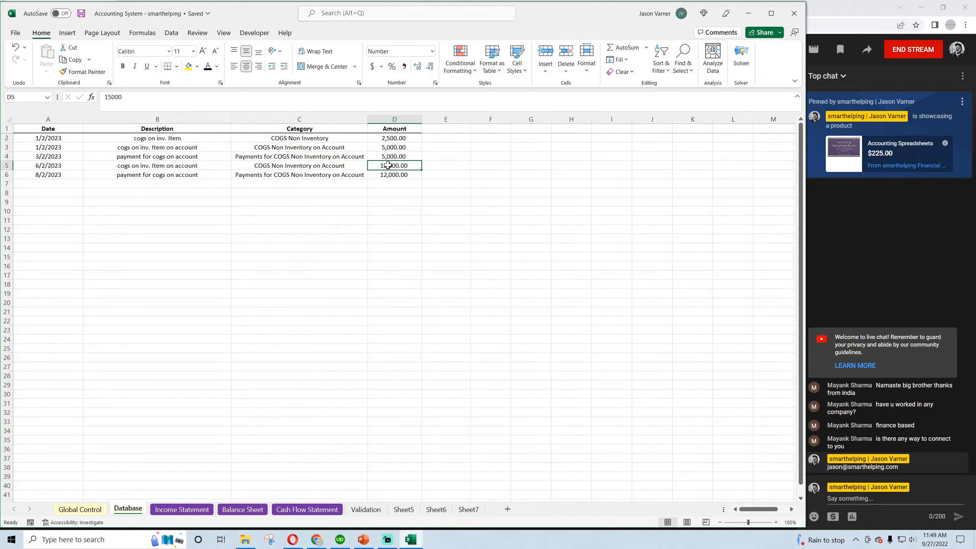
left_click_drag(387, 166, 388, 174)
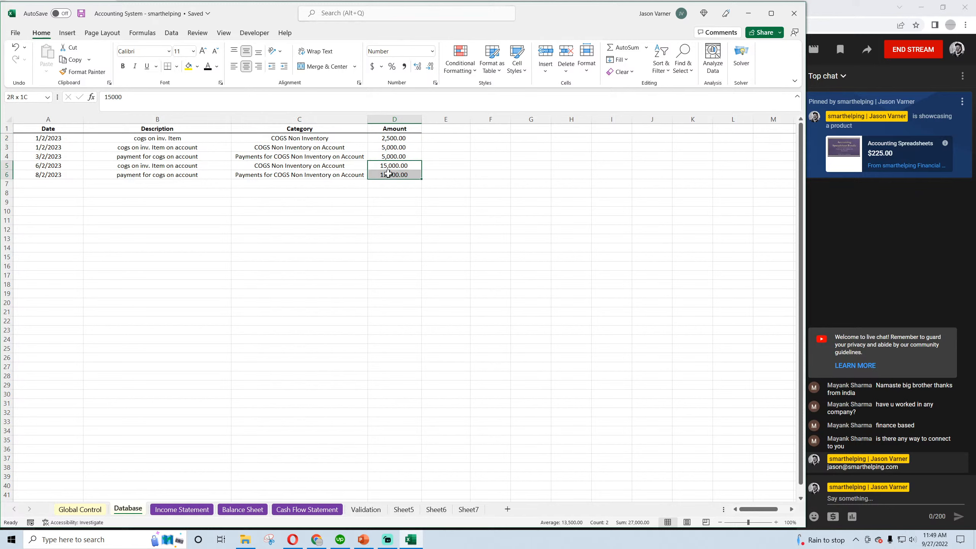
left_click(388, 173)
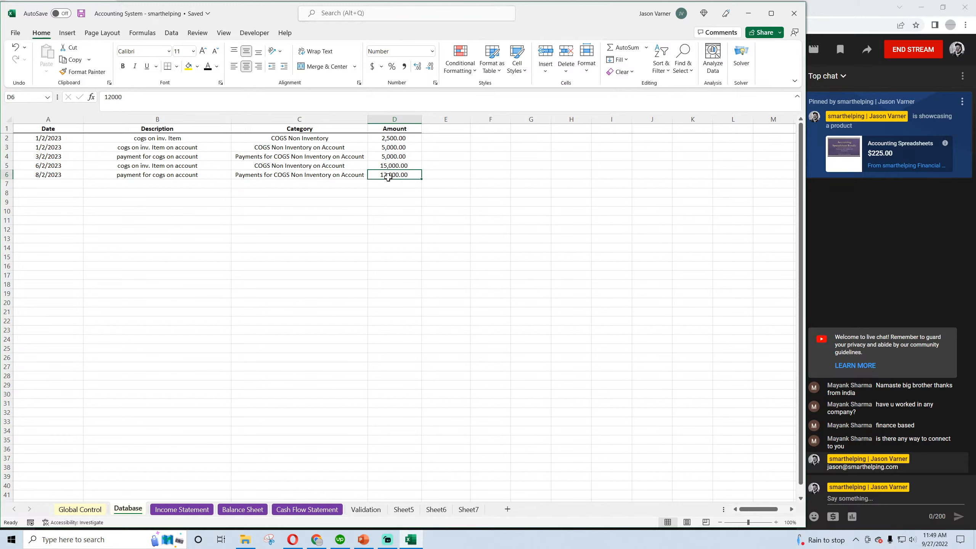
left_click(81, 14)
Save the workbook and review the Income Statement from Cost of Goods Sold down to Net Income
left_click(183, 510)
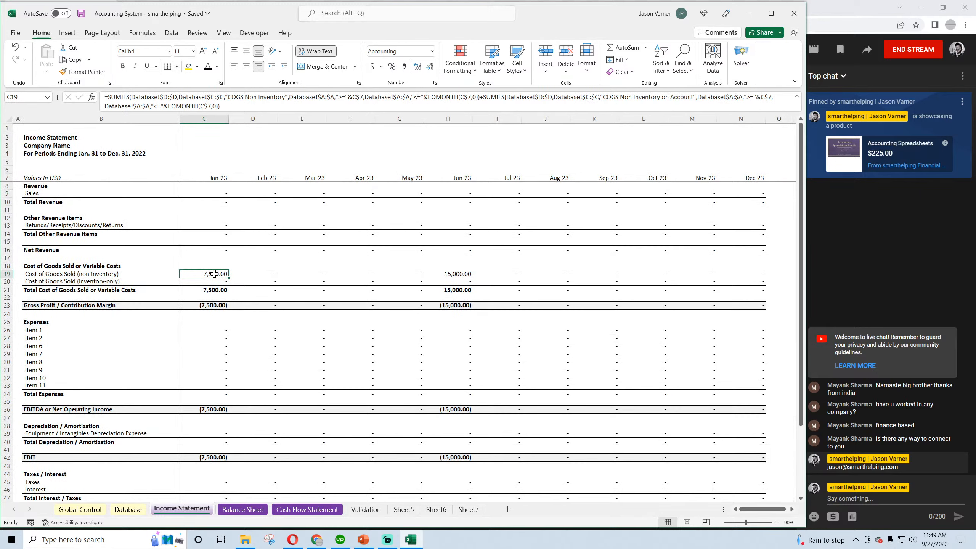
left_click(81, 13)
scroll(294, 398, "down", 4)
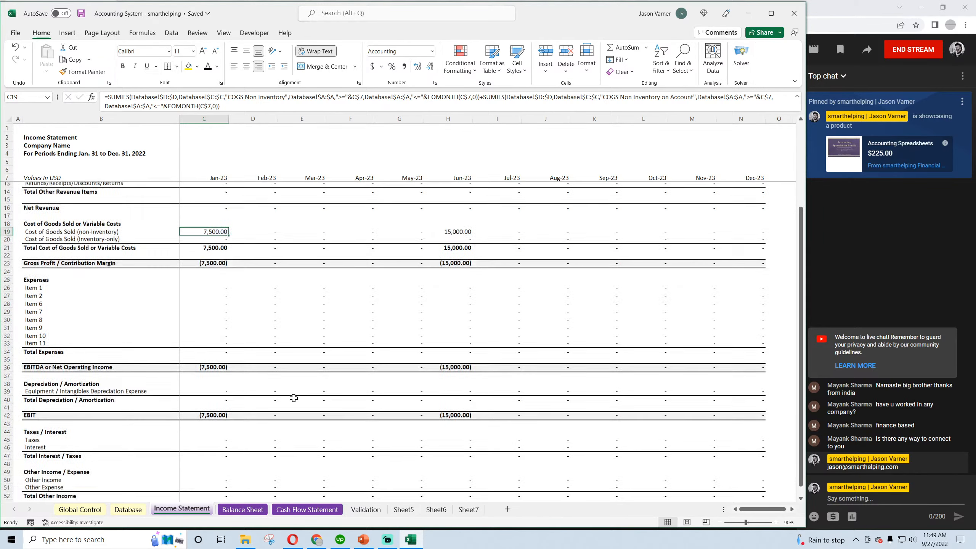
scroll(294, 398, "down", 4)
scroll(293, 398, "up", 4)
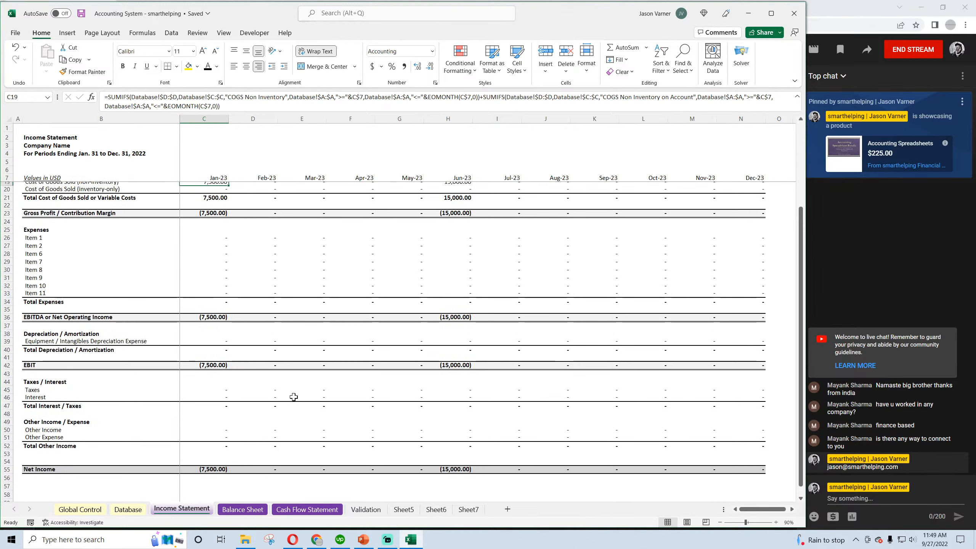
scroll(294, 396, "up", 4)
Compare February COGS Payables on the Balance Sheet and January Net Income on the Cash Flow Statement with the Income Statement and Database entries
left_click(246, 509)
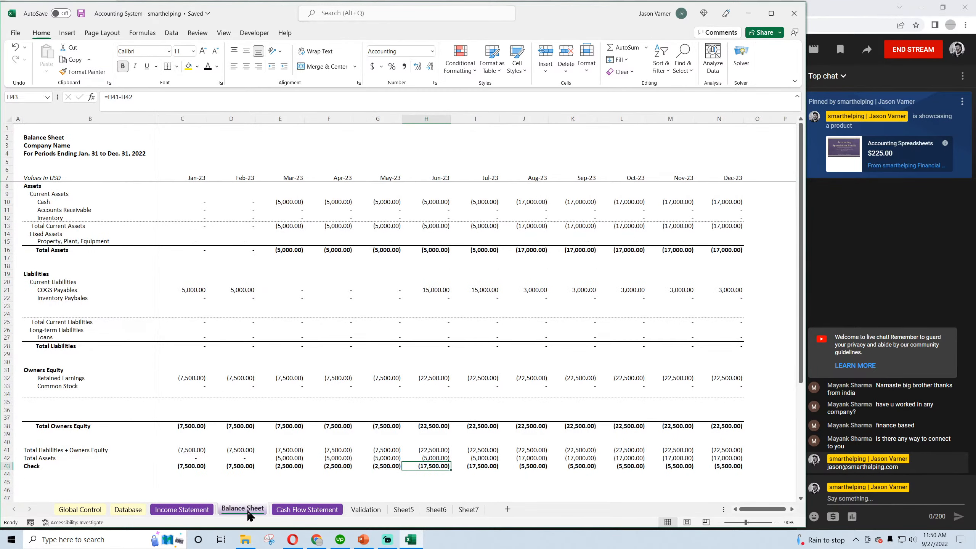
left_click(231, 290)
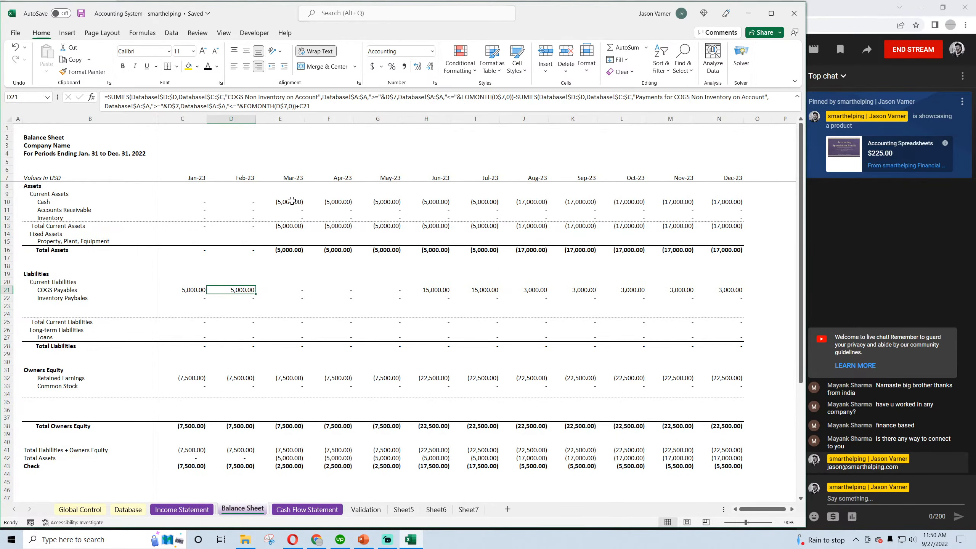
left_click(312, 510)
left_click(186, 202)
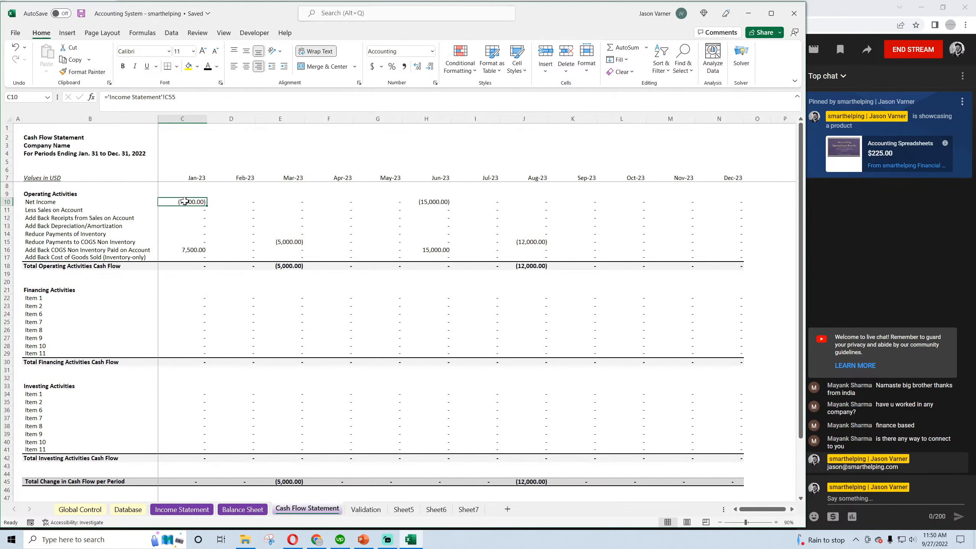
left_click(182, 510)
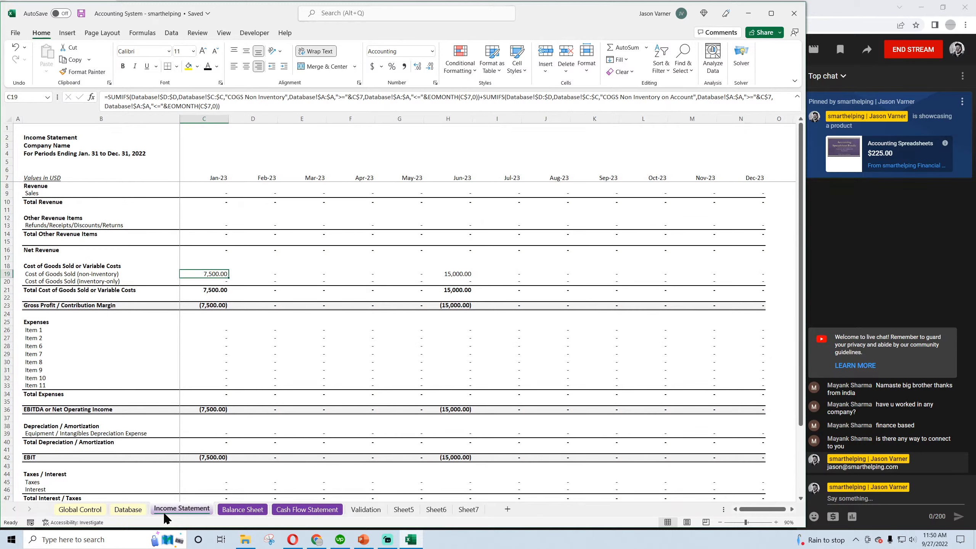
left_click(128, 510)
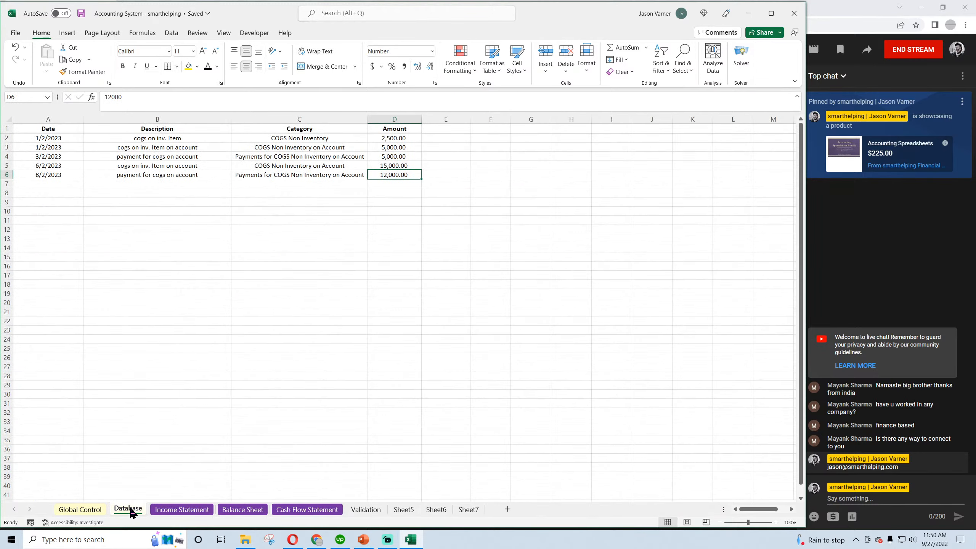
Compare the COGS amounts in Database rows 2 and 3 with the January COGS add-back and payment rows on the Cash Flow Statement
left_click(393, 135)
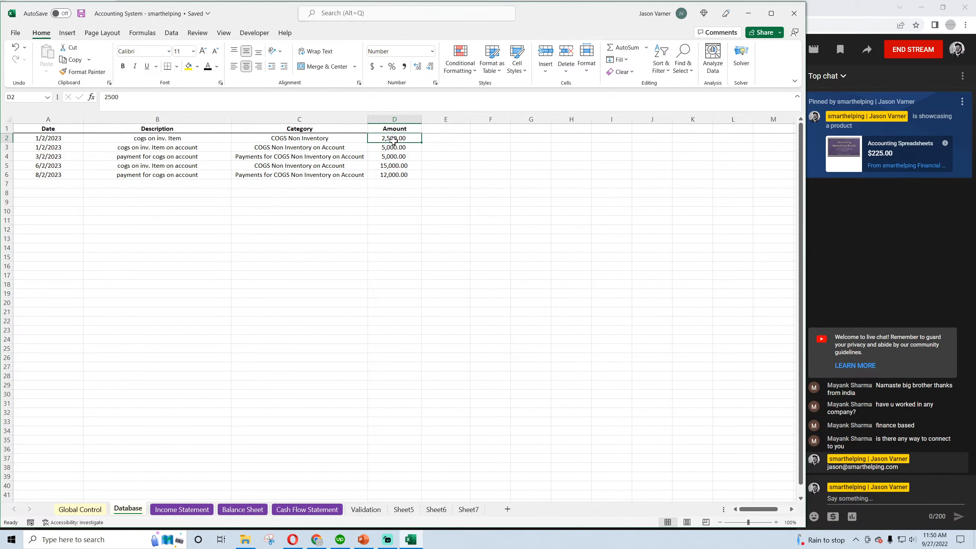
left_click_drag(394, 140, 394, 143)
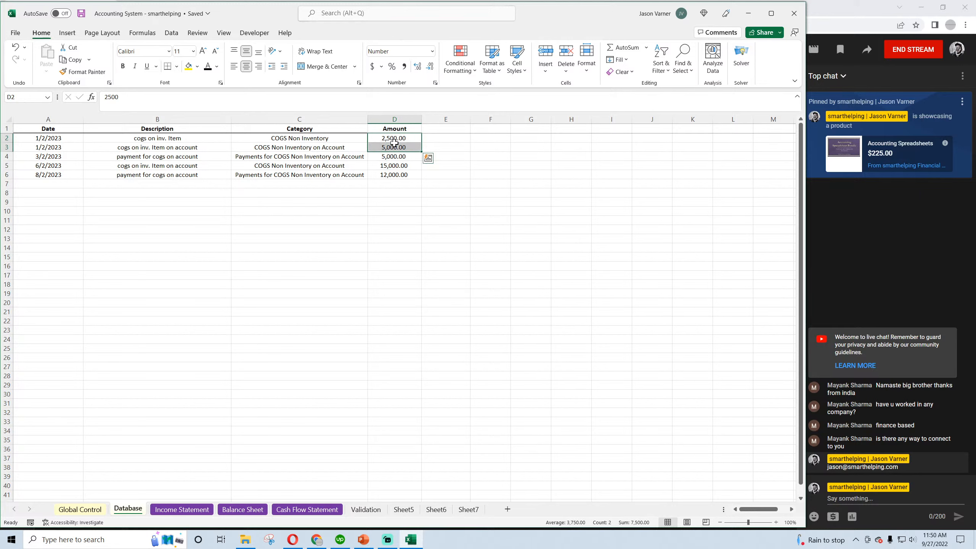
left_click(309, 137)
left_click(395, 140)
left_click_drag(395, 142, 395, 144)
left_click(322, 510)
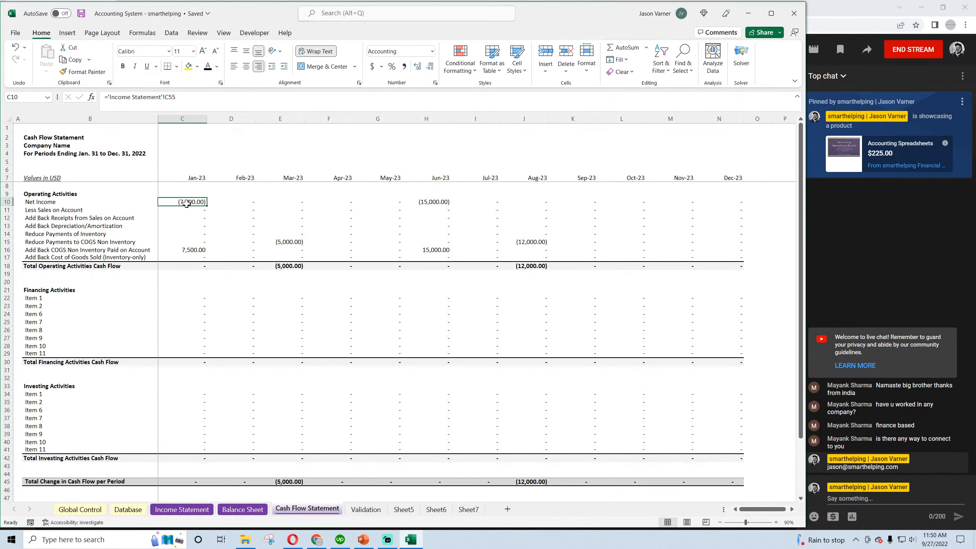
left_click(190, 250)
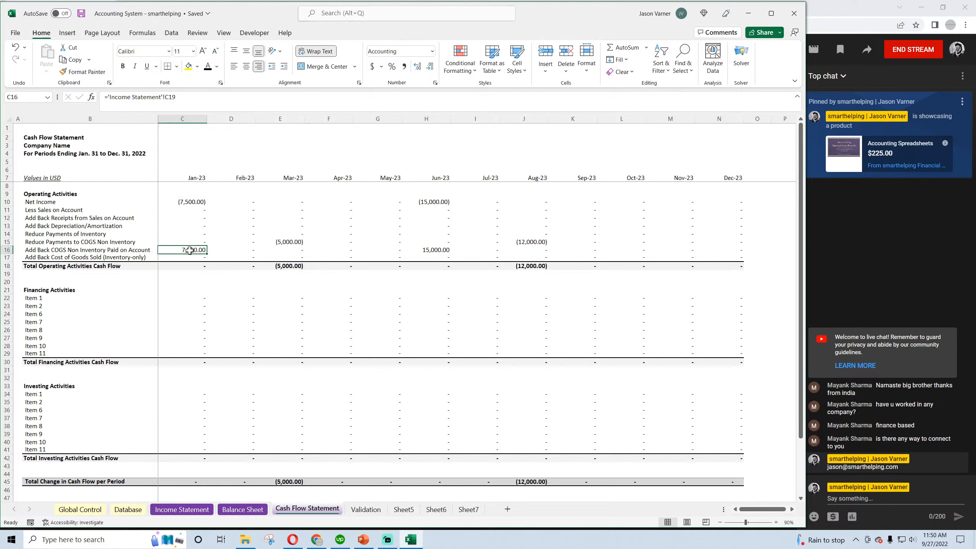
left_click(191, 242)
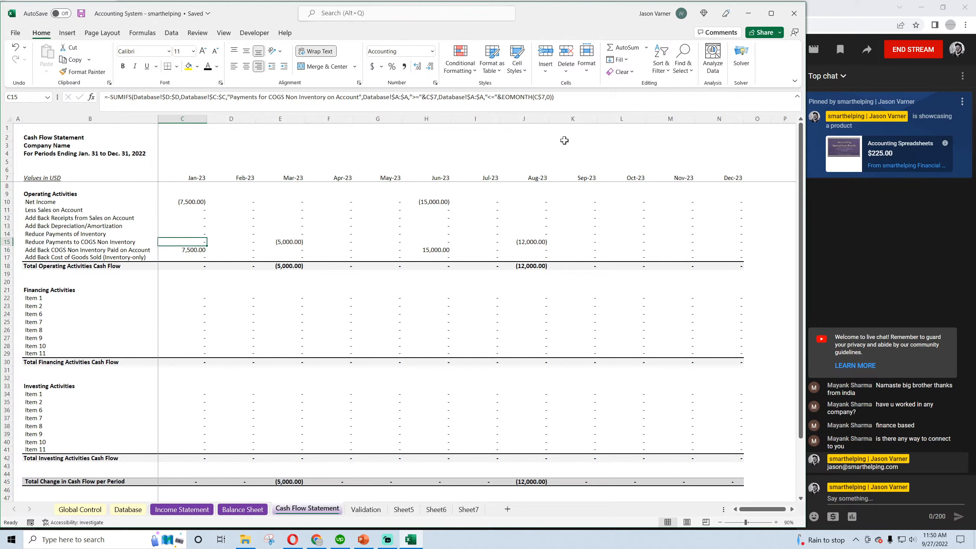
left_click(195, 235)
Copy the January formula text of Reduce Payments to COGS Non Inventory into cell C16, replacing the Income Statement link
left_click(192, 243)
left_click_drag(567, 97, 42, 107)
right_click(134, 92)
left_click(155, 115)
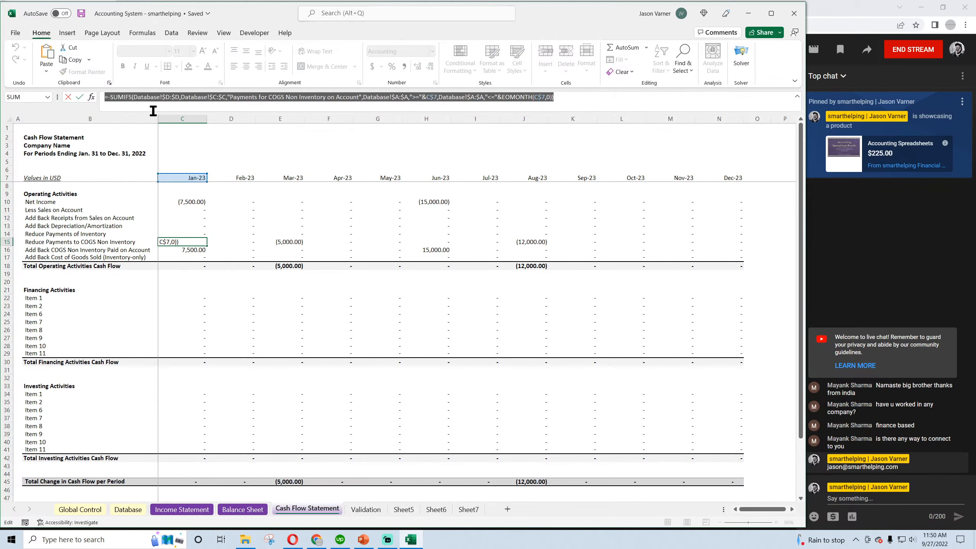
key("Return")
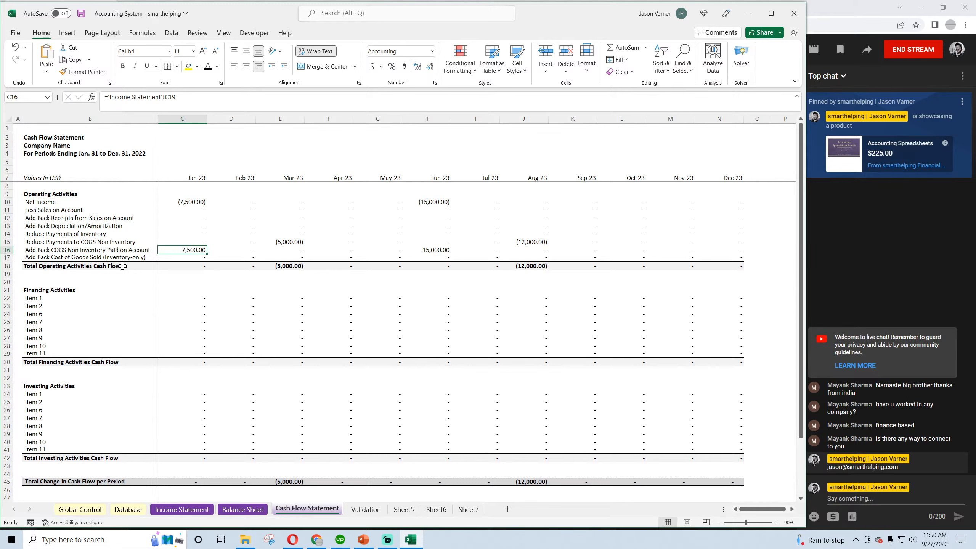
left_click_drag(177, 97, 129, 97)
right_click(129, 97)
left_click(152, 150)
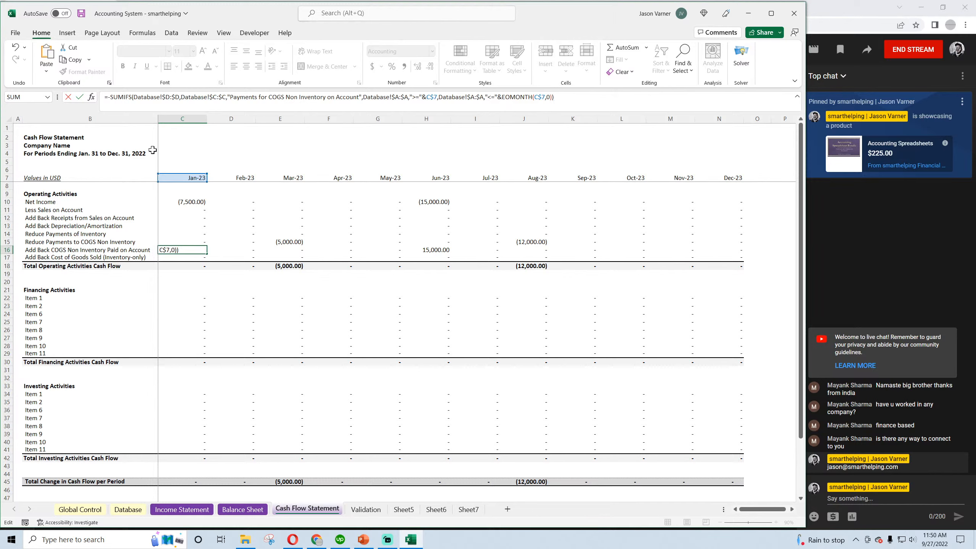
Remove the minus sign from the SUMIFS formula in C16 and change its category criterion to "COGS Non Inventory on Account"
left_click(111, 97)
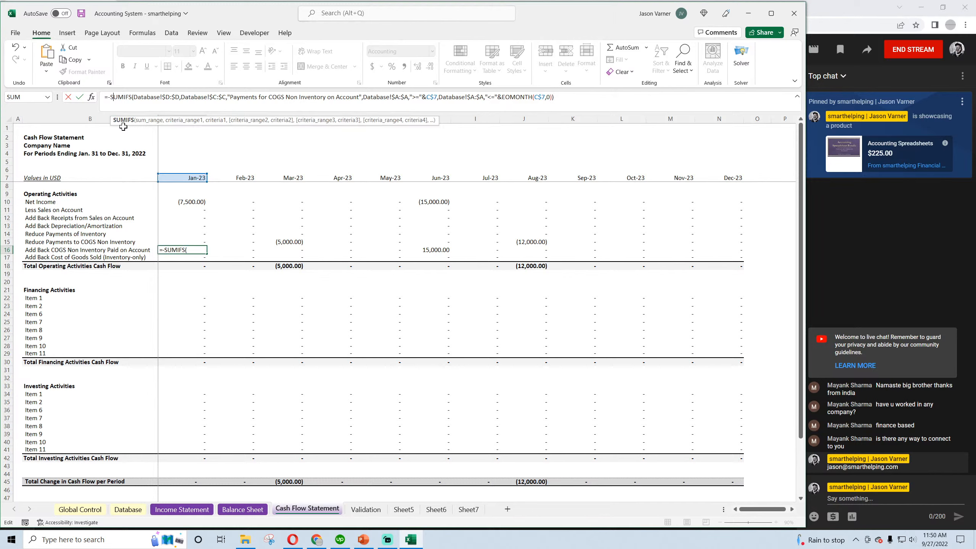
key("BackSpace")
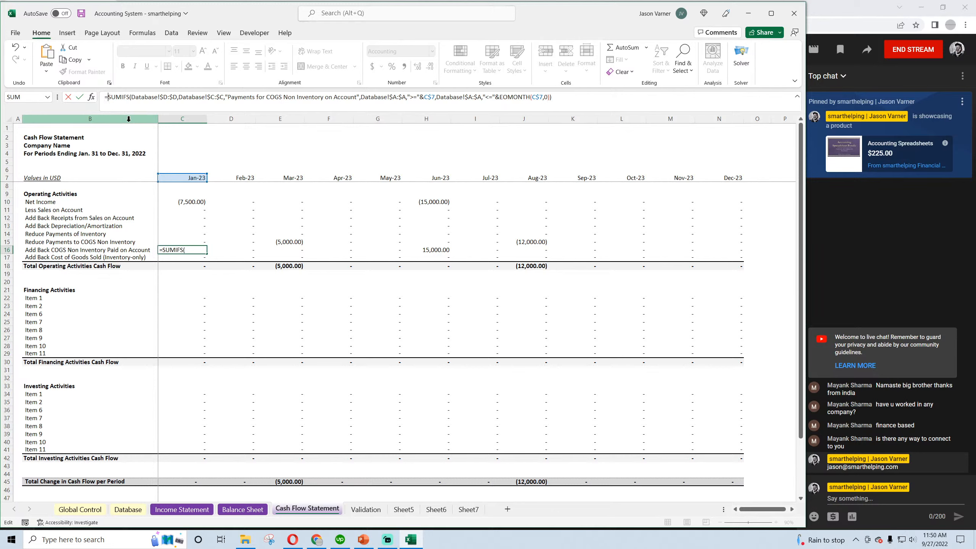
left_click(266, 97)
key("BackSpace")
key("BackSpace")
key("BackSpace")
key("BackSpace")
key("BackSpace")
key("BackSpace")
key("BackSpace")
key("BackSpace")
key("BackSpace")
key("BackSpace")
key("BackSpace")
key("BackSpace")
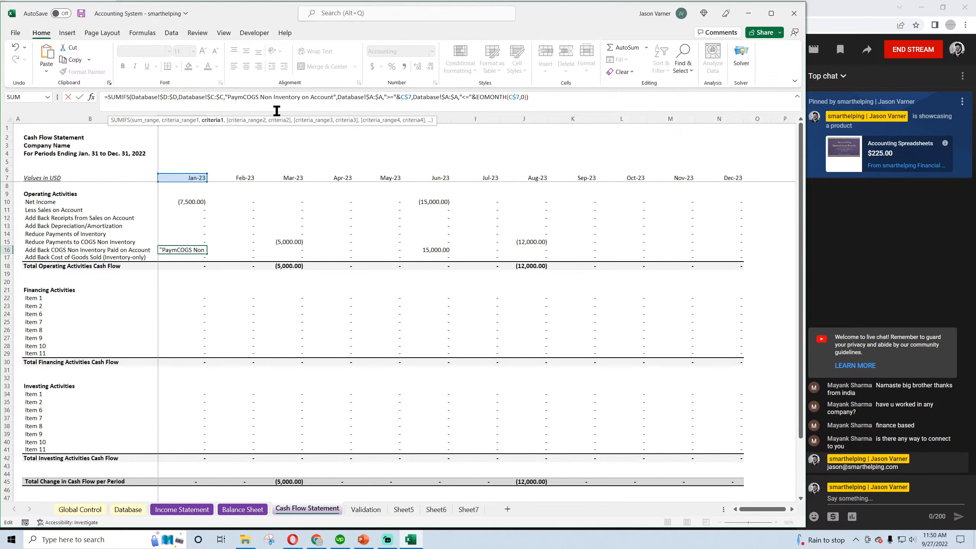
key("BackSpace")
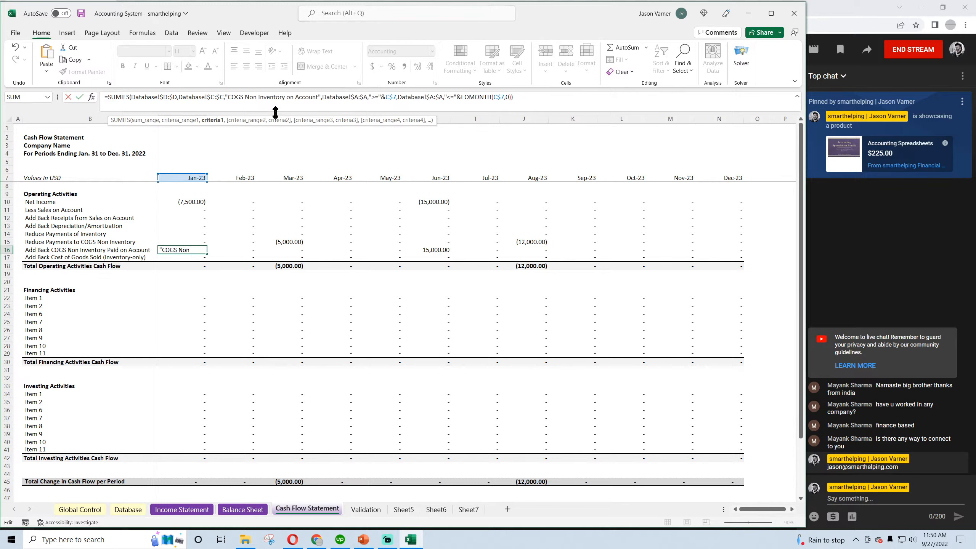
key("Return")
Fill the C16 formula across row 16 through December and save the workbook
left_click(196, 249)
left_click_drag(207, 254, 730, 262)
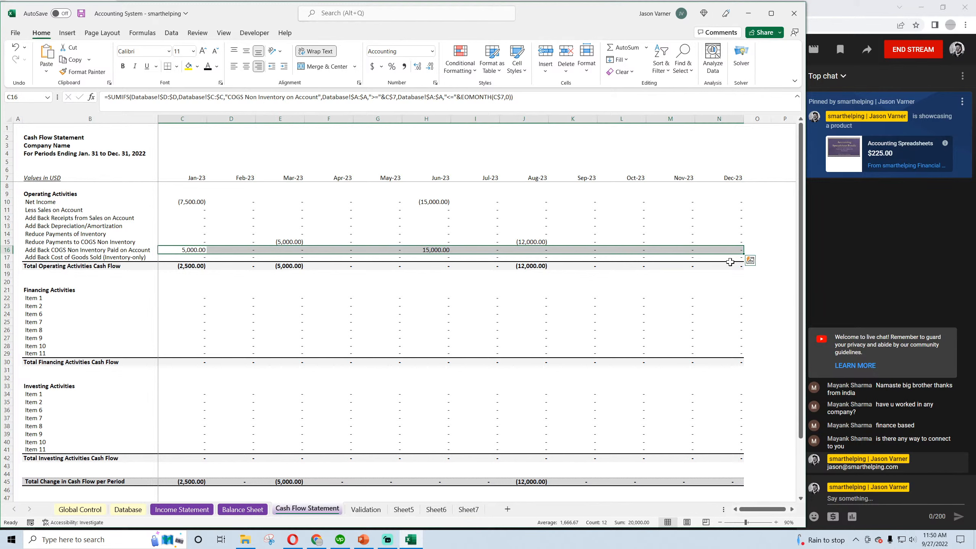
left_click(81, 13)
scroll(191, 255, "down", 2)
scroll(192, 255, "up", 2)
Check the January add-back, Net Income and operating total on the Cash Flow Statement against Cash and COGS Payables on the Balance Sheet
left_click(193, 250)
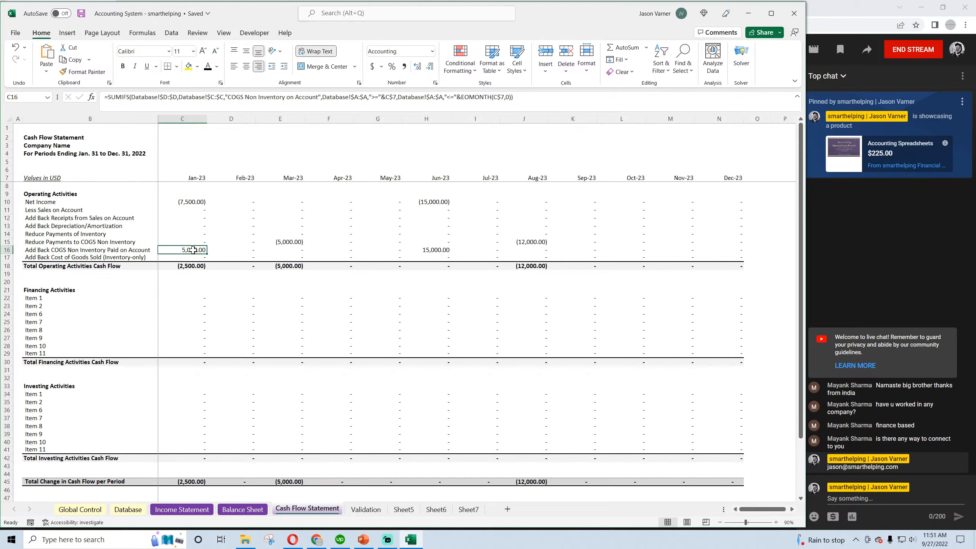
left_click(192, 201)
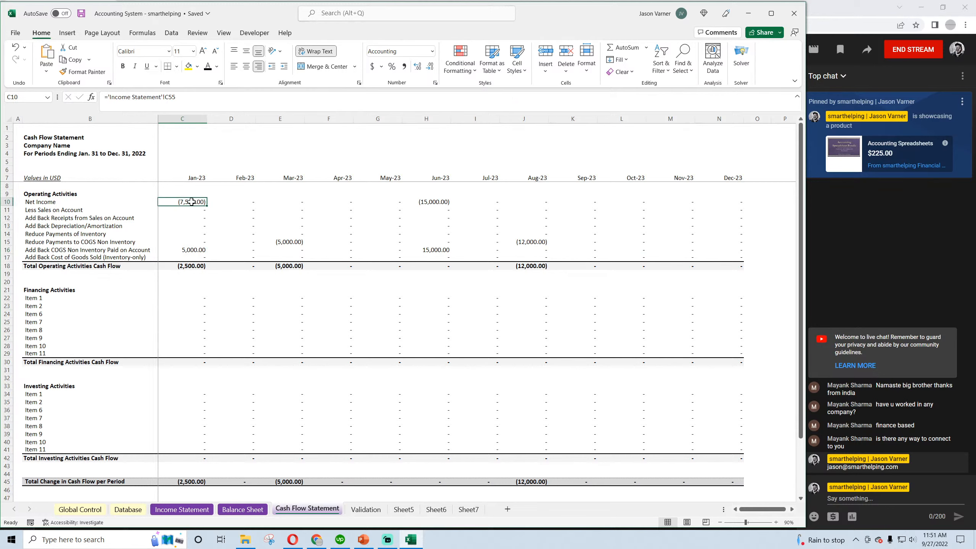
left_click(193, 265)
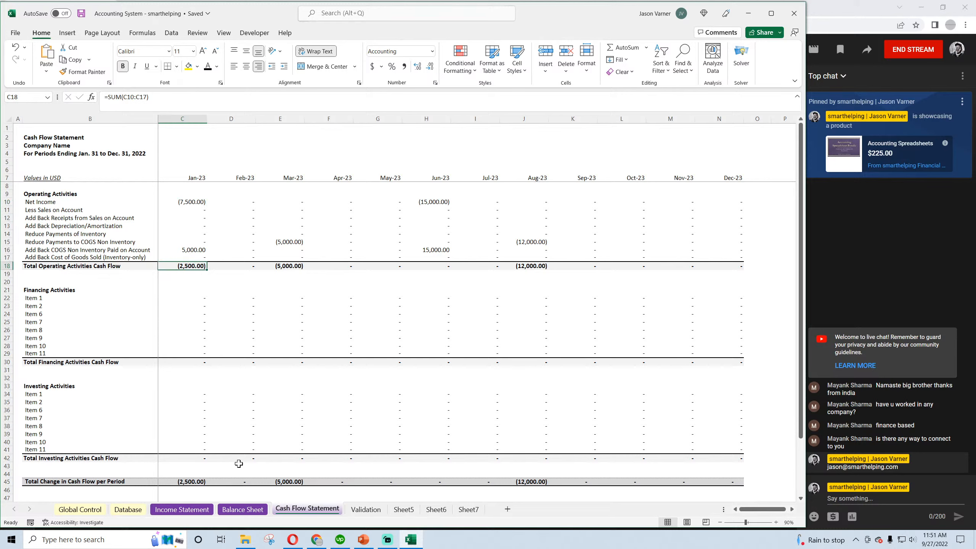
left_click(240, 510)
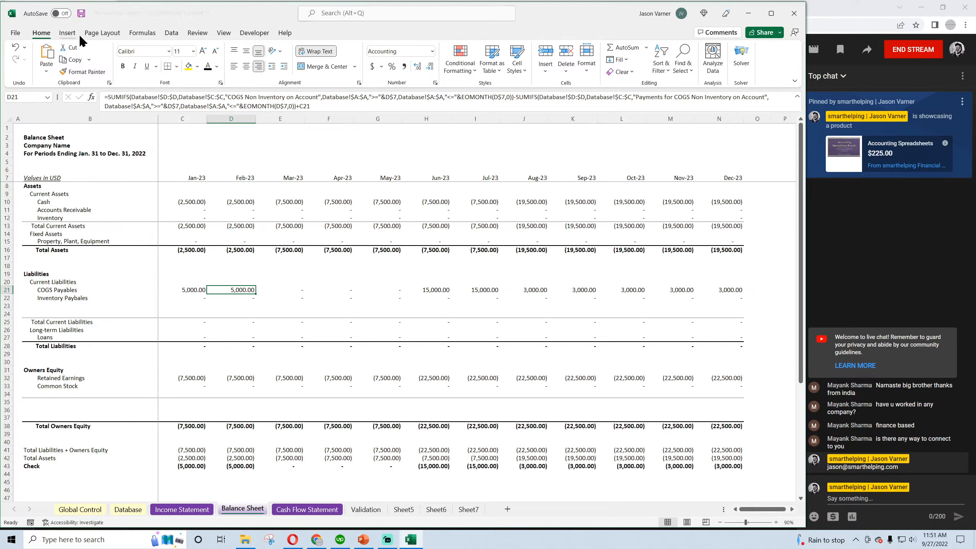
left_click(193, 201)
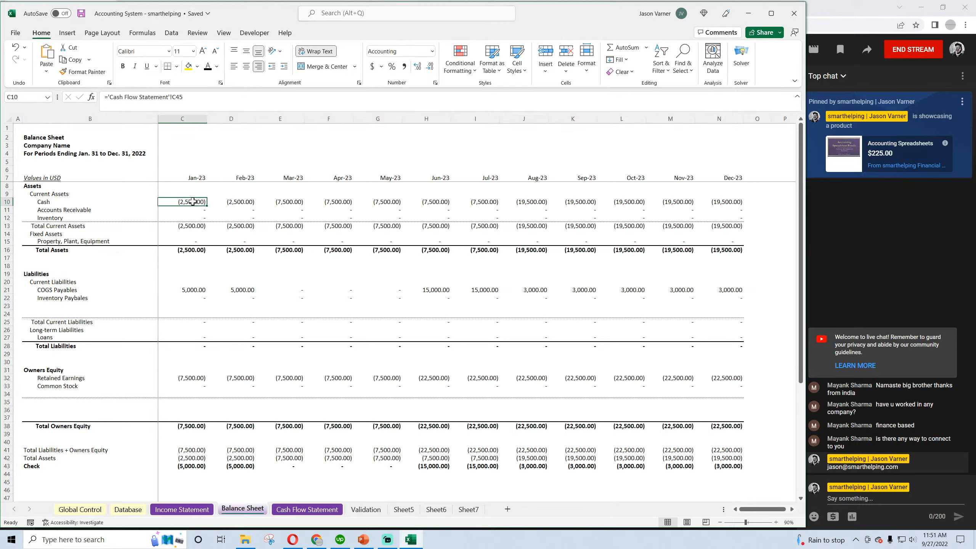
left_click(194, 290)
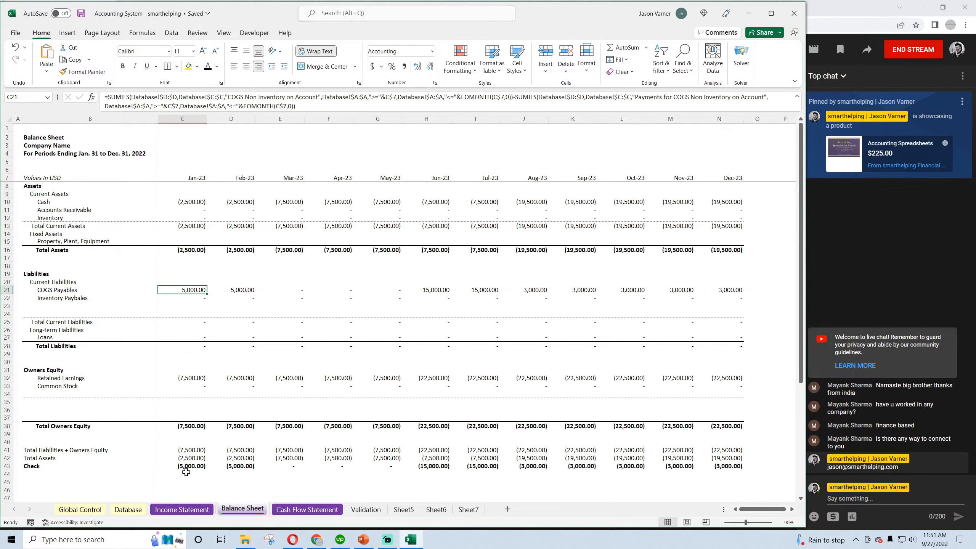
Clear the June purchase and August payment entries from rows 5 and 6 of the Database sheet
left_click(128, 509)
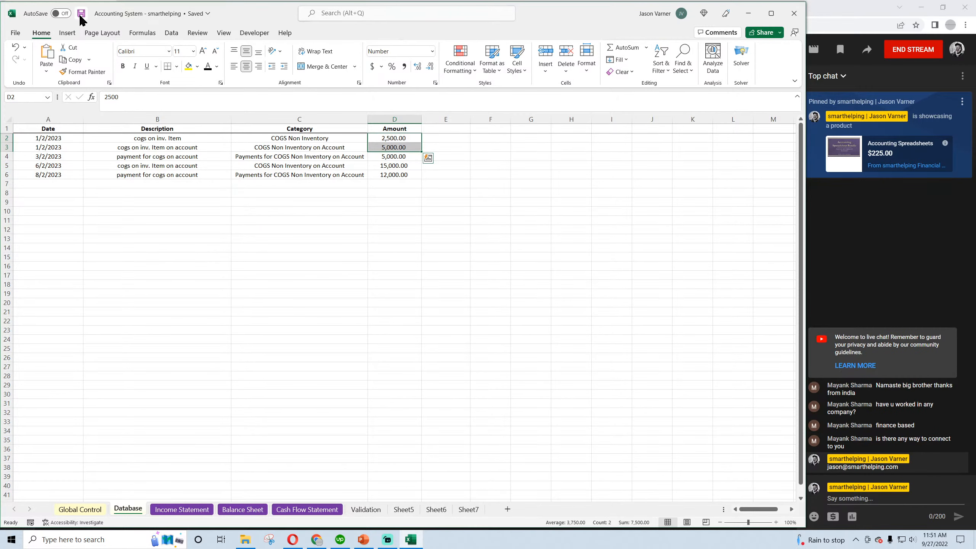
left_click(349, 219)
left_click(395, 137)
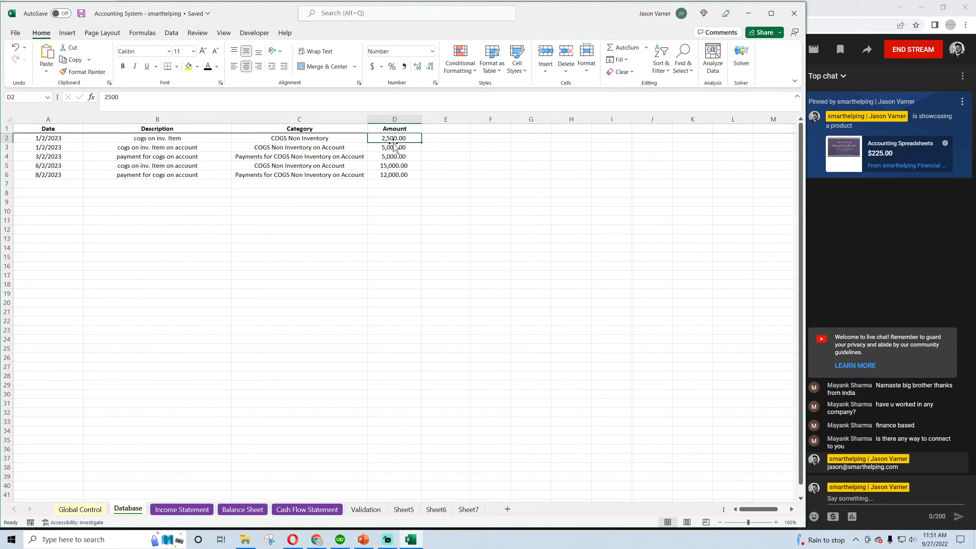
left_click_drag(385, 165, 57, 184)
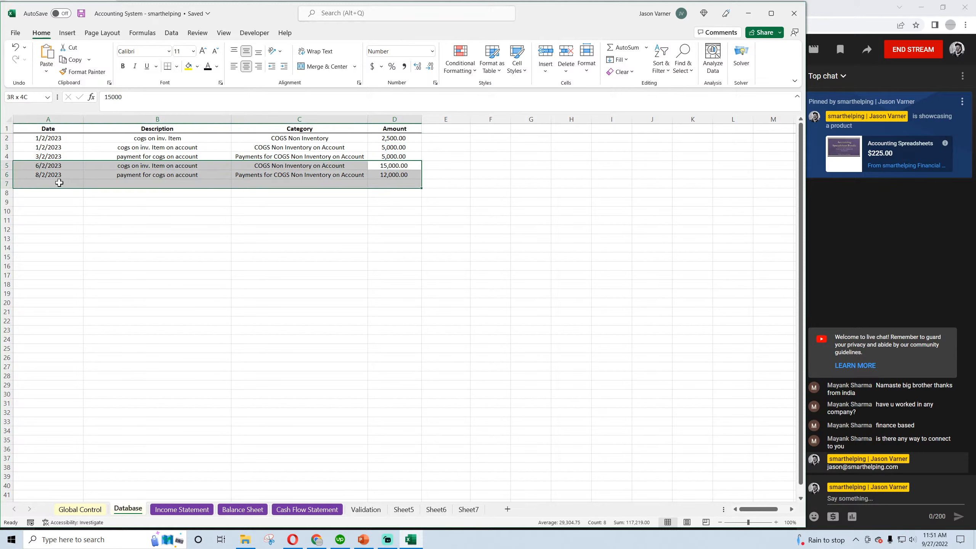
right_click(102, 175)
left_click(136, 310)
left_click(246, 303)
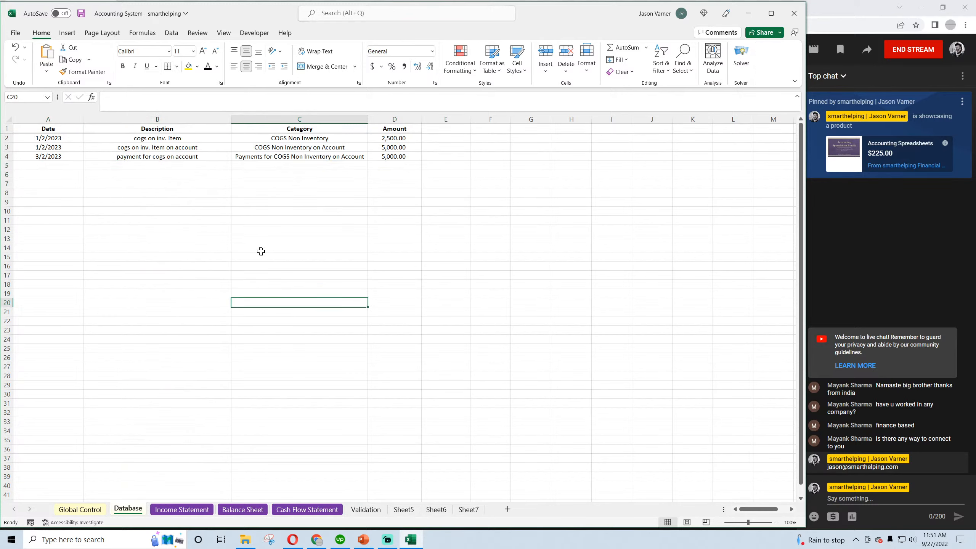
Review the dates, categories and amounts of the non-inventory COGS entries in Database rows 2 and 3
left_click(395, 138)
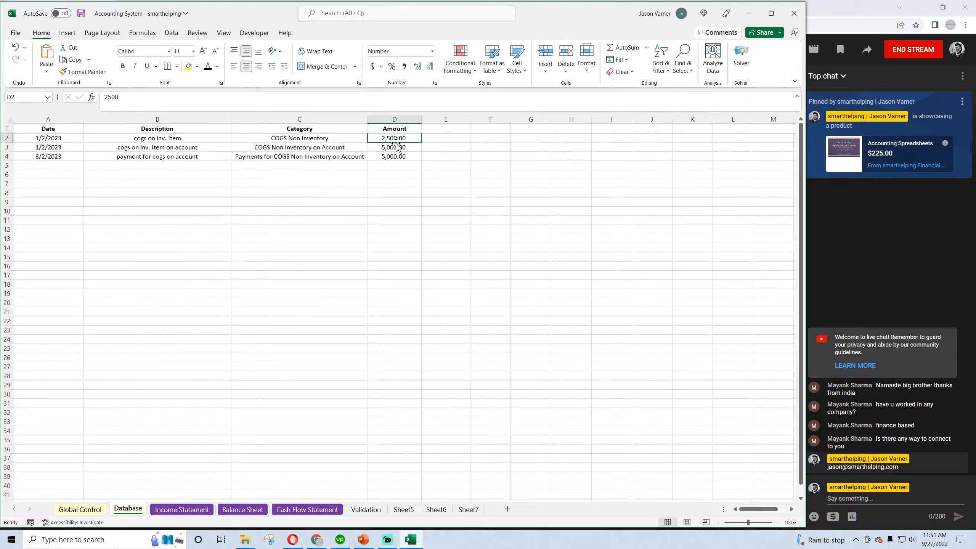
left_click_drag(52, 138, 122, 140)
left_click(403, 137)
left_click(293, 138)
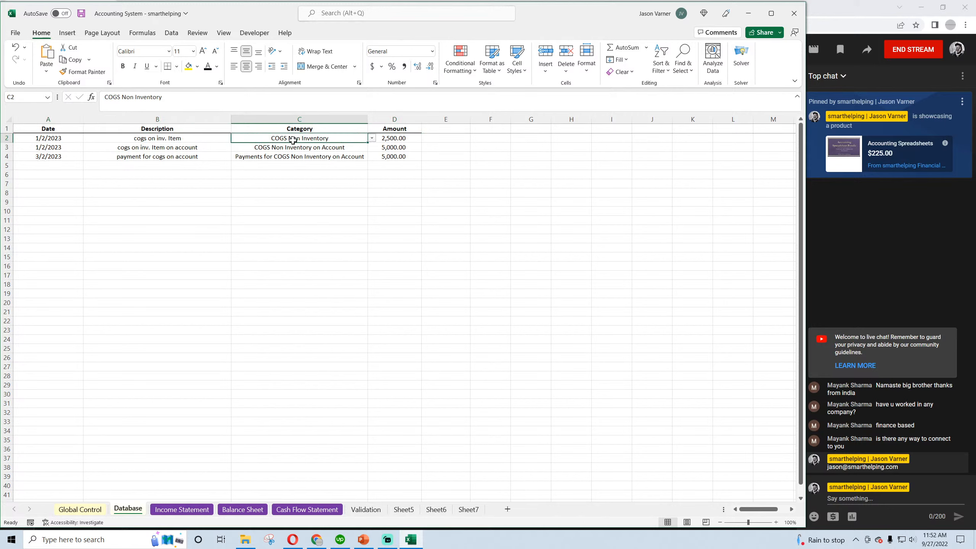
left_click(292, 146)
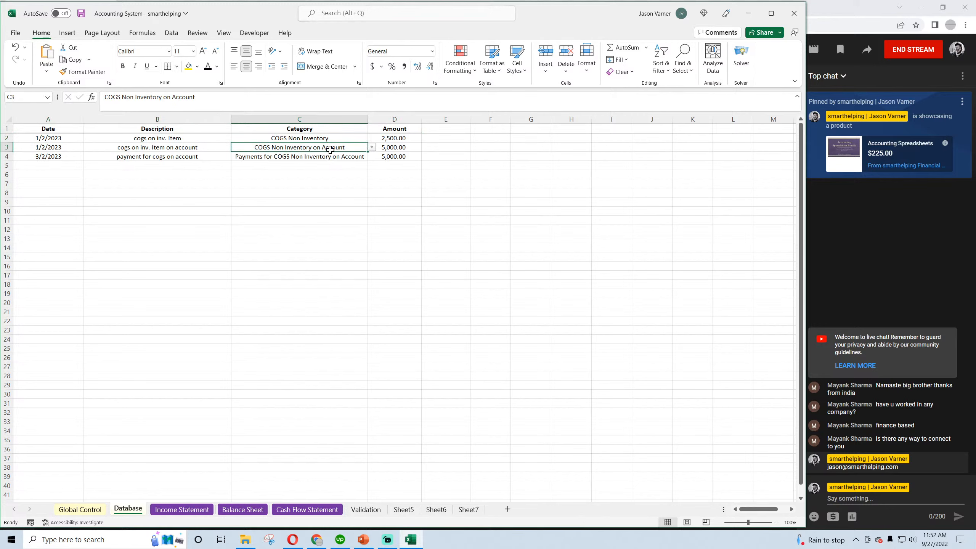
left_click(81, 13)
left_click(490, 248)
left_click(327, 137)
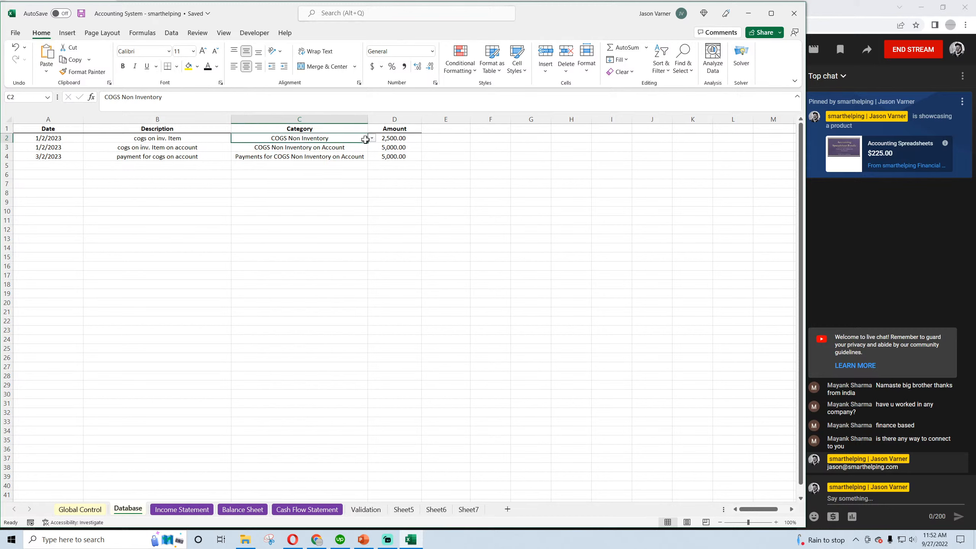
Set the amounts of the on-account COGS purchase in D3 and its payment in D4 to 0
left_click(391, 139)
left_click(391, 147)
type("0")
key("Return")
type("0")
key("Return")
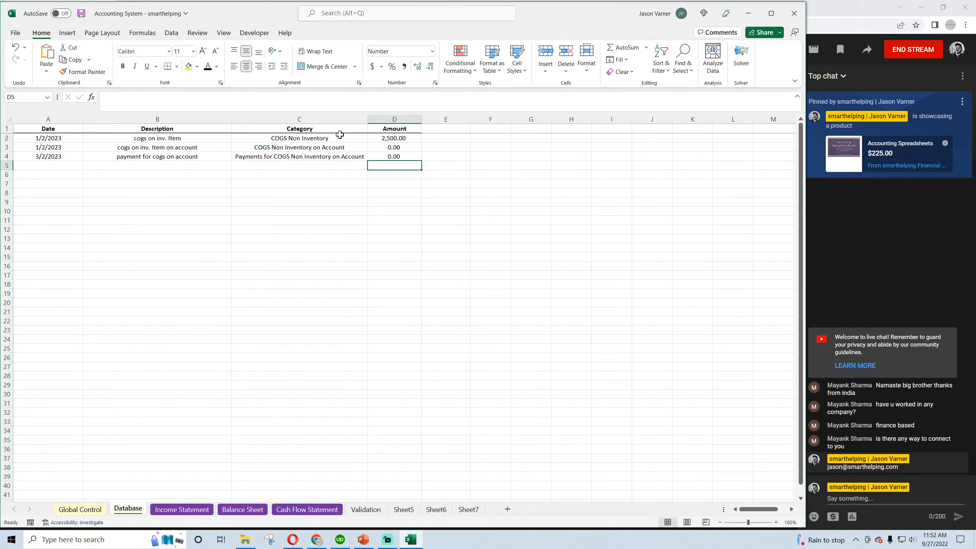
left_click(391, 137)
Trace the remaining January COGS Non Inventory entry through the Income Statement, Balance Sheet and Cash Flow Statement
left_click(182, 509)
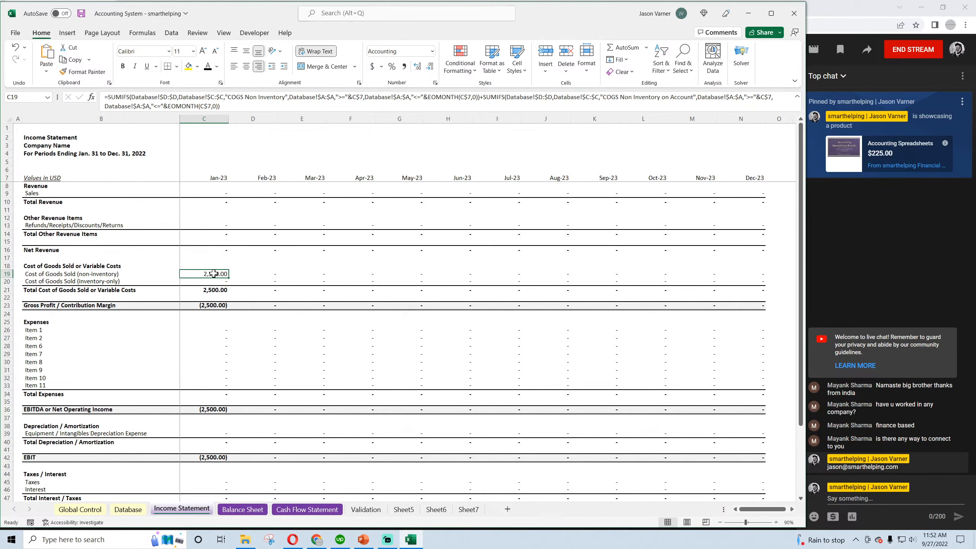
scroll(214, 273, "down", 3)
scroll(213, 273, "up", 3)
left_click(236, 510)
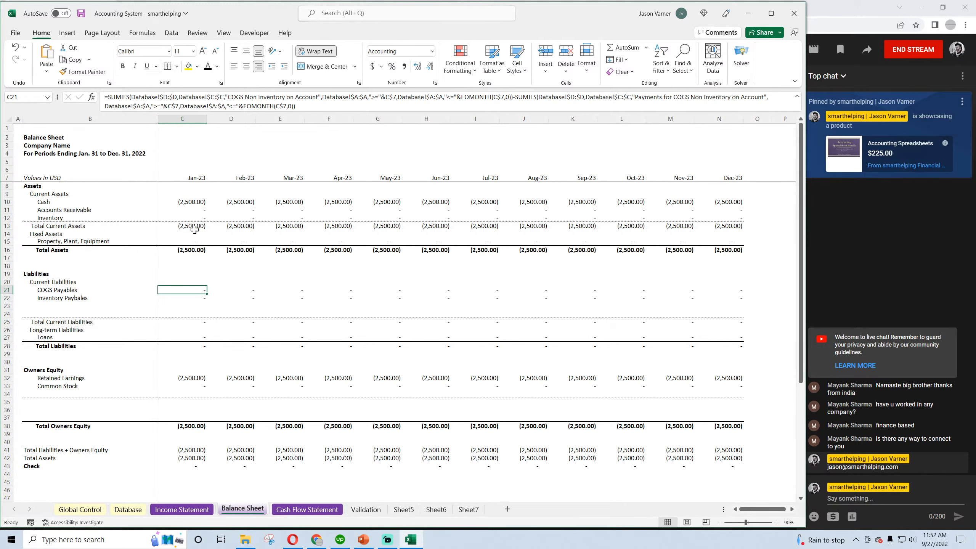
left_click(280, 511)
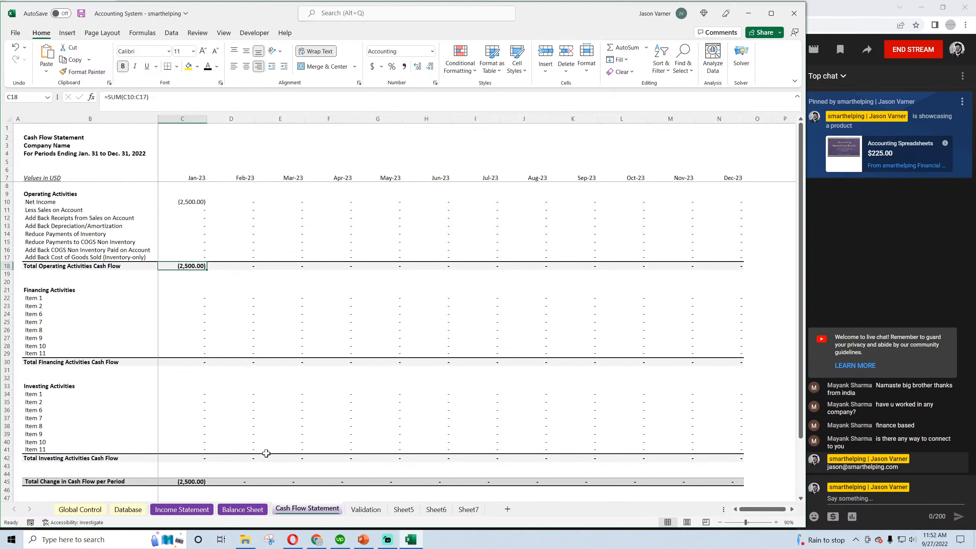
left_click(190, 203)
left_click(186, 258)
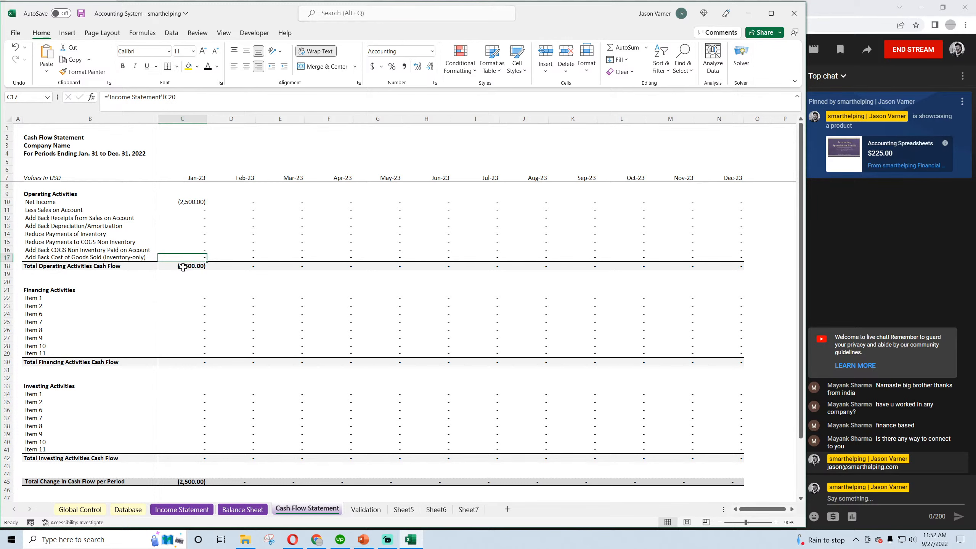
On the Database sheet, set the COGS Non Inventory amount in D2 to 0 and the on-account purchase in D3 to 2500, and save
left_click(128, 509)
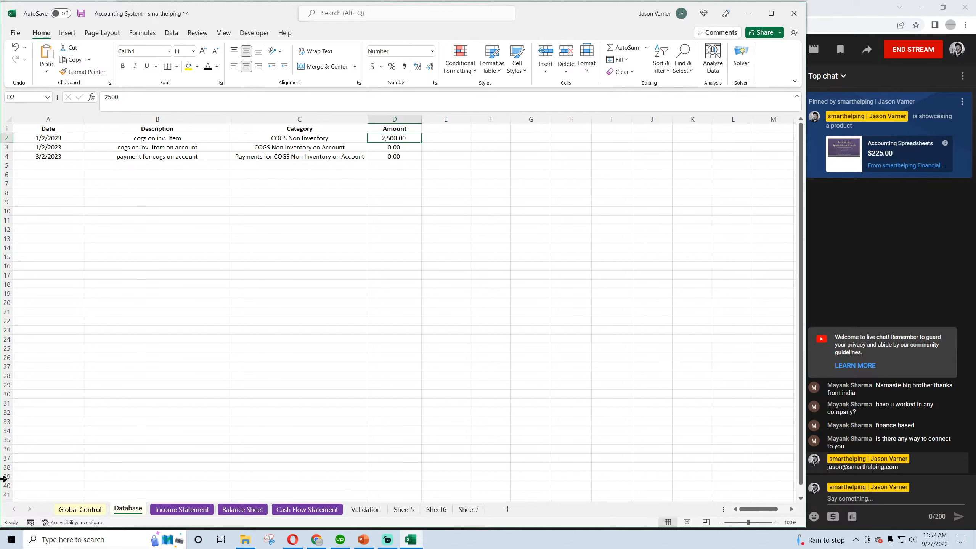
type("0")
key("Return")
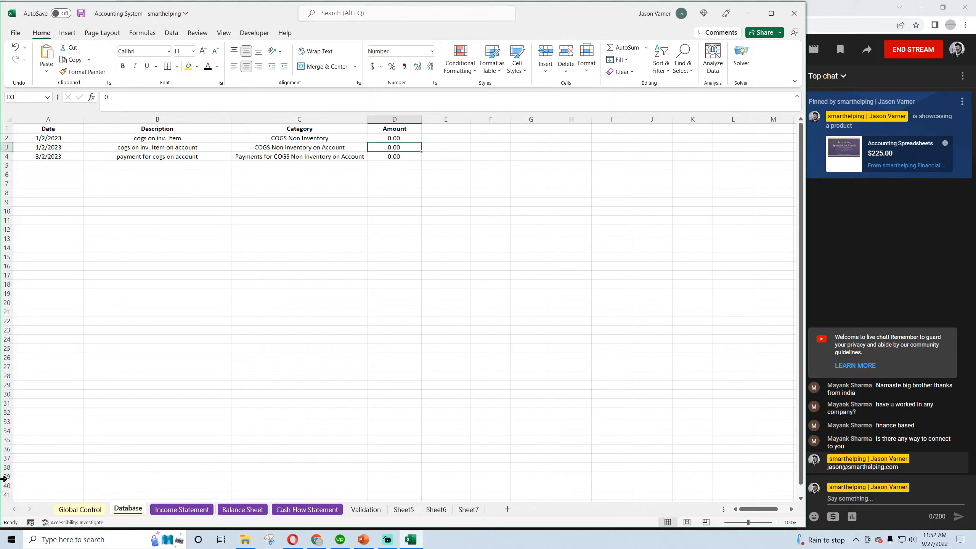
type("25")
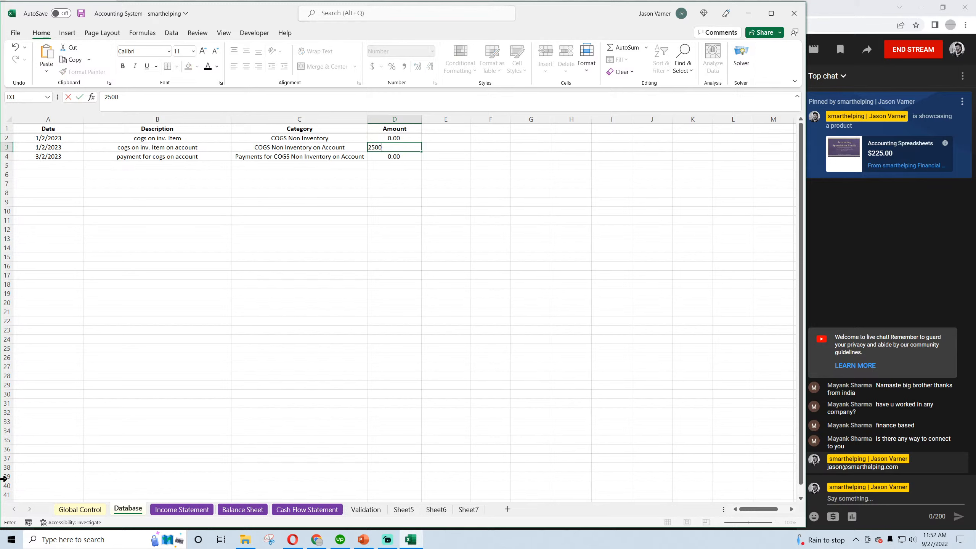
key("Return")
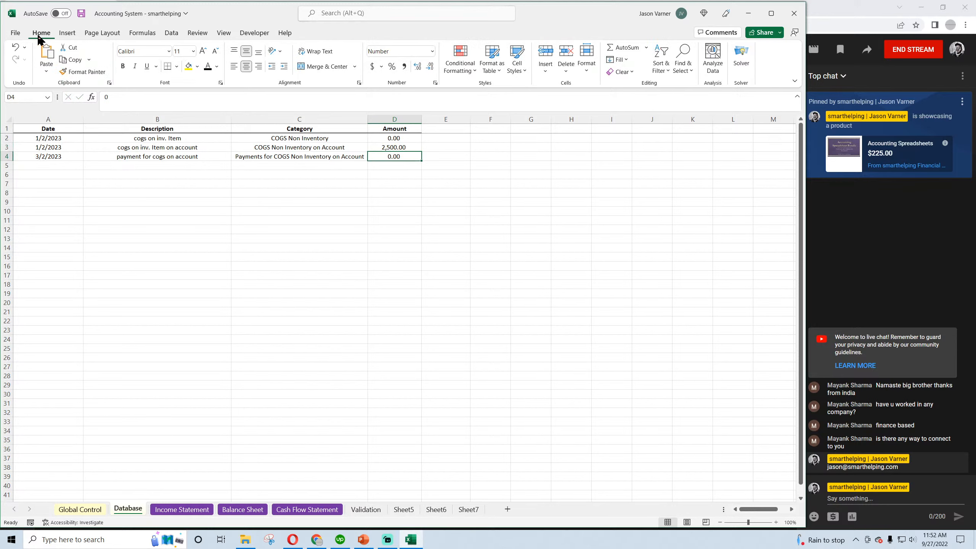
left_click(81, 13)
Trace the January on-account COGS entry from Database row 3 through the Income Statement, Cash Flow Statement and January Balance Sheet check
left_click(394, 147)
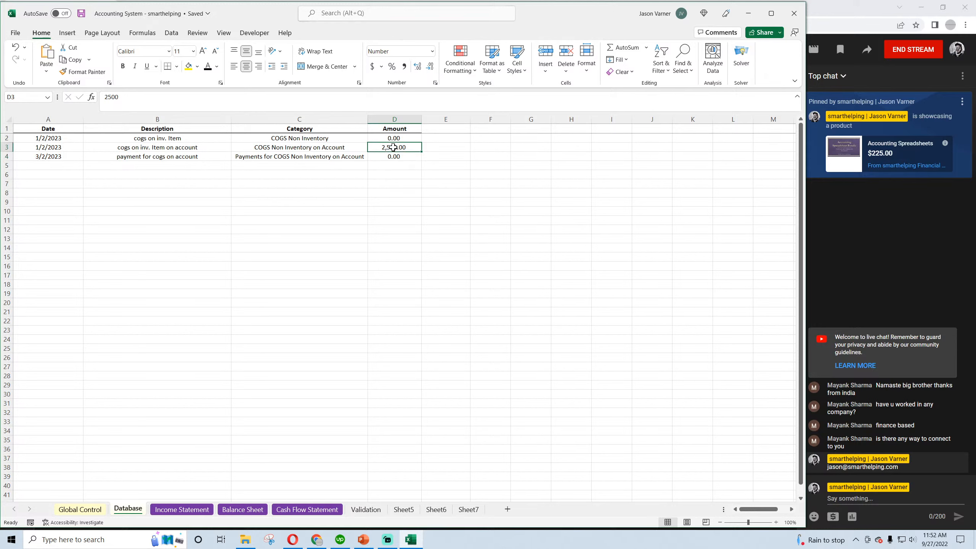
left_click_drag(394, 147, 43, 148)
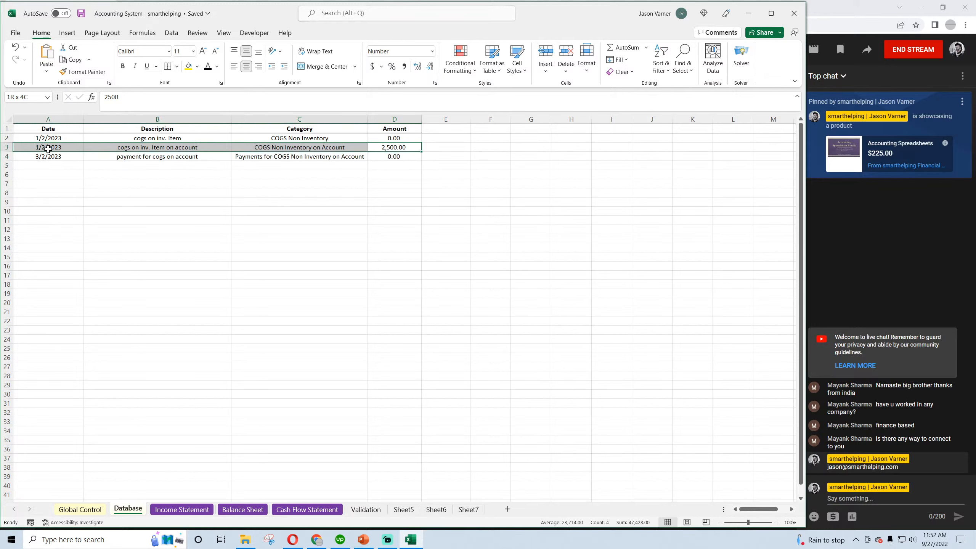
left_click(389, 147)
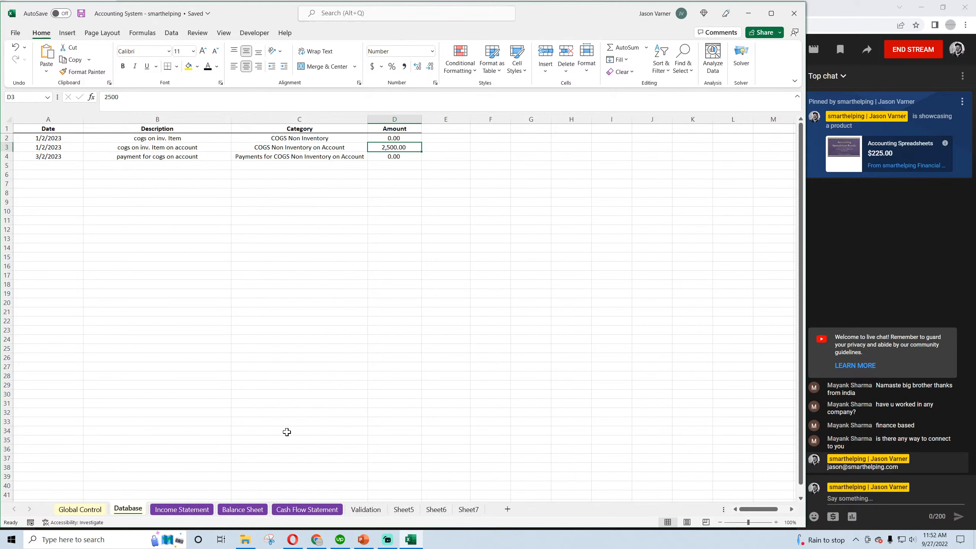
left_click(193, 509)
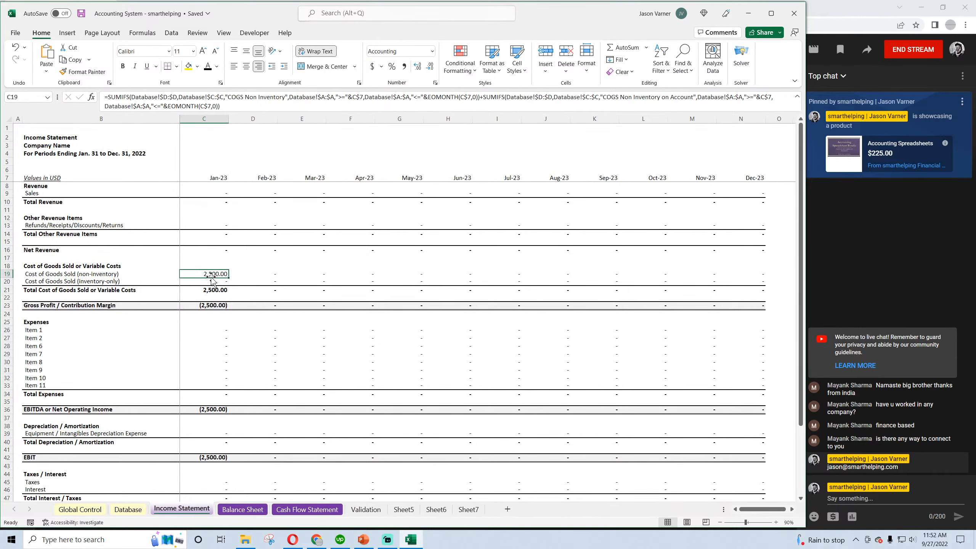
scroll(214, 396, "down", 4)
scroll(214, 396, "up", 4)
left_click(281, 510)
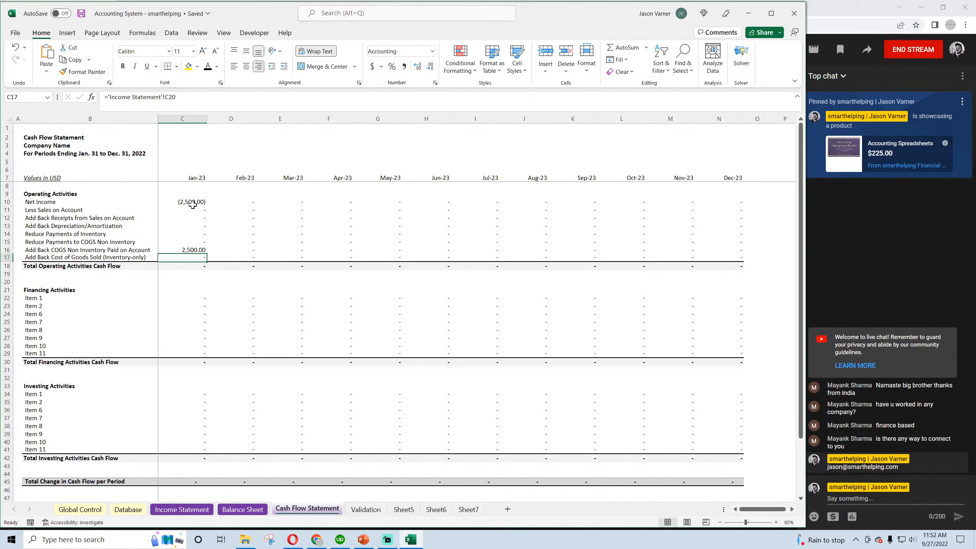
left_click(186, 248)
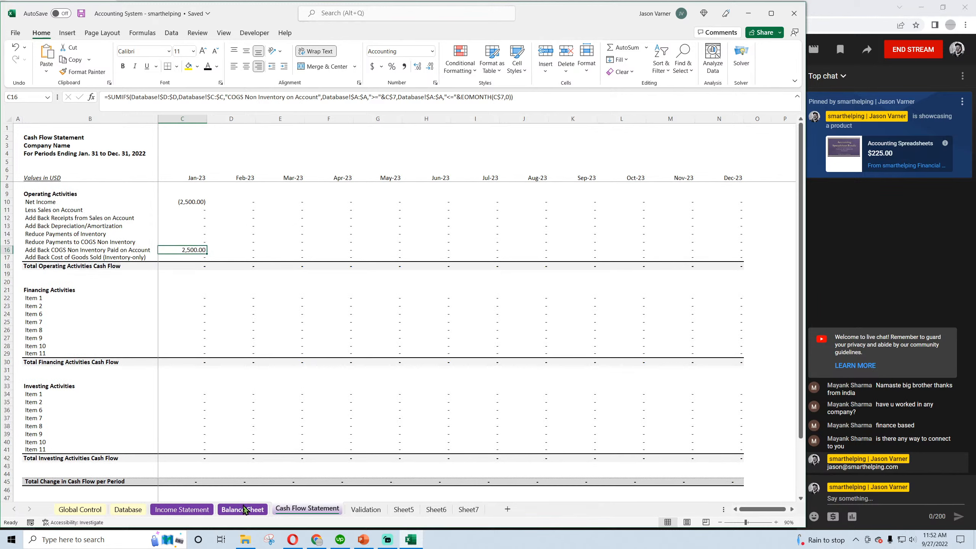
left_click(244, 510)
left_click(188, 465)
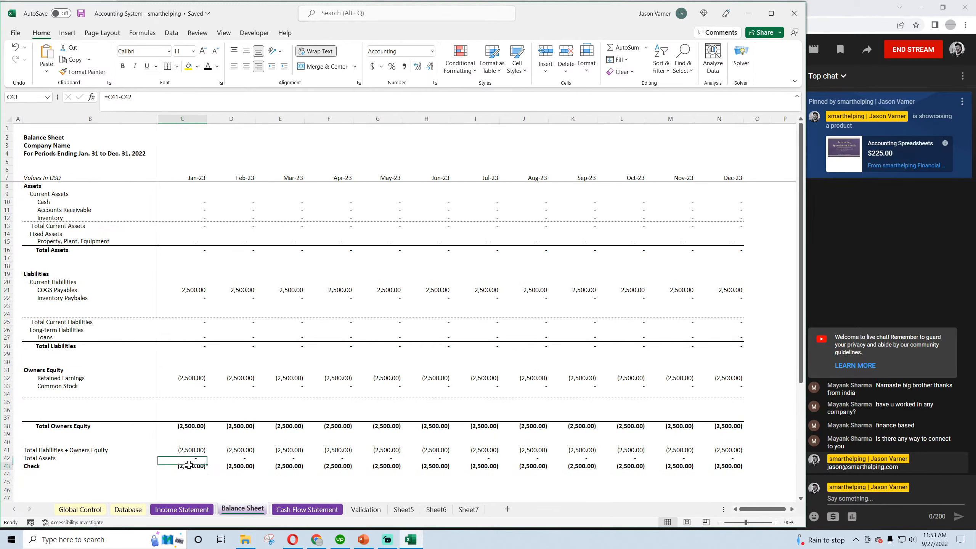
left_click(81, 13)
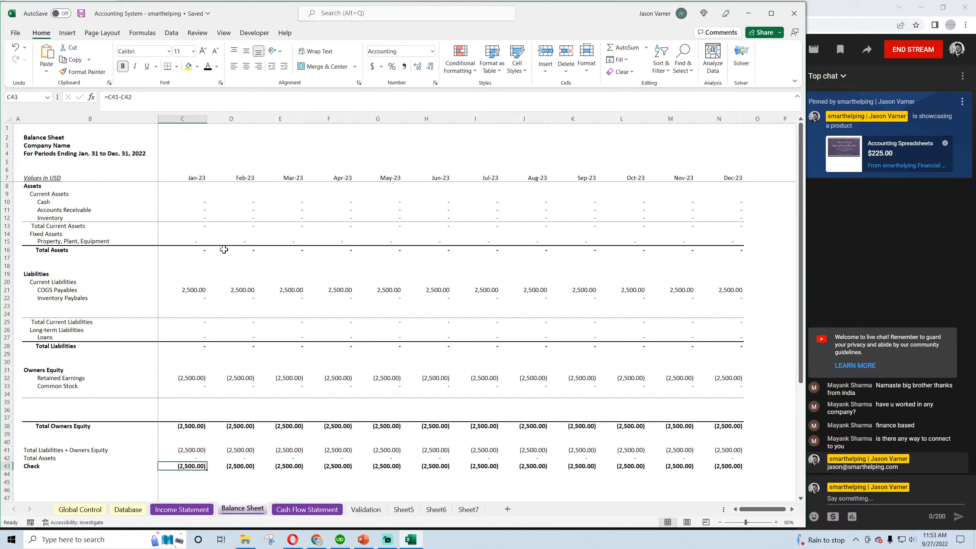
Examine the Balance Sheet's COGS Payables formulas in C21 and D21 and the Retained Earnings formulas in C32 and D32
left_click(191, 290)
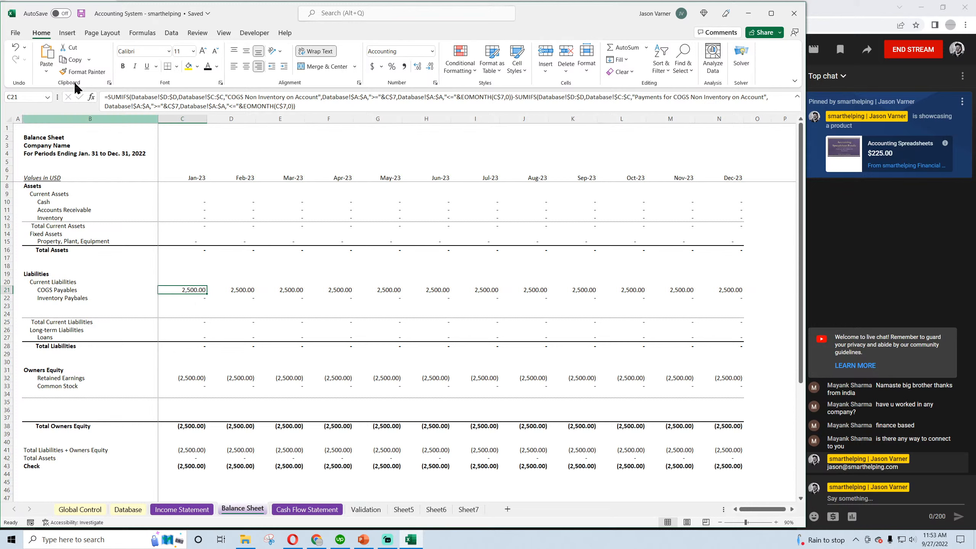
left_click(82, 14)
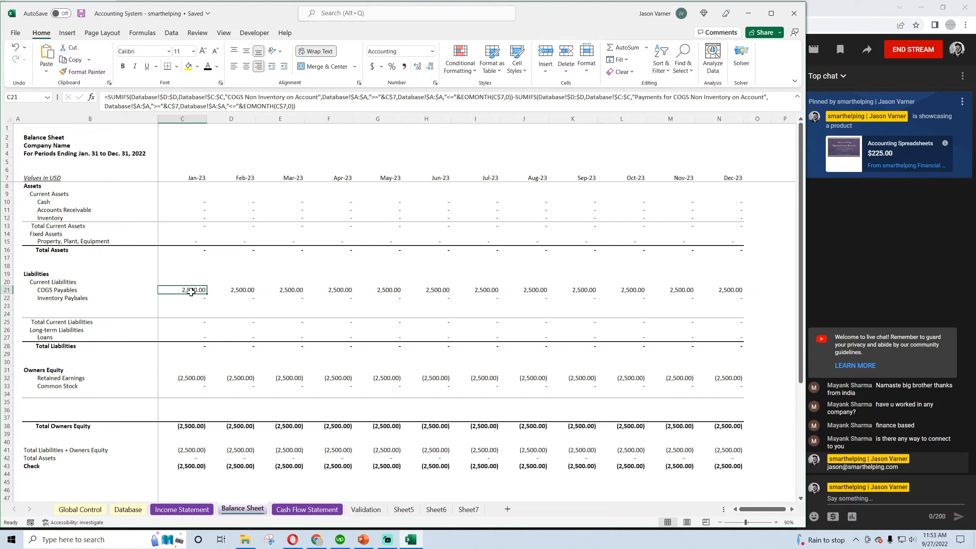
left_click(253, 291)
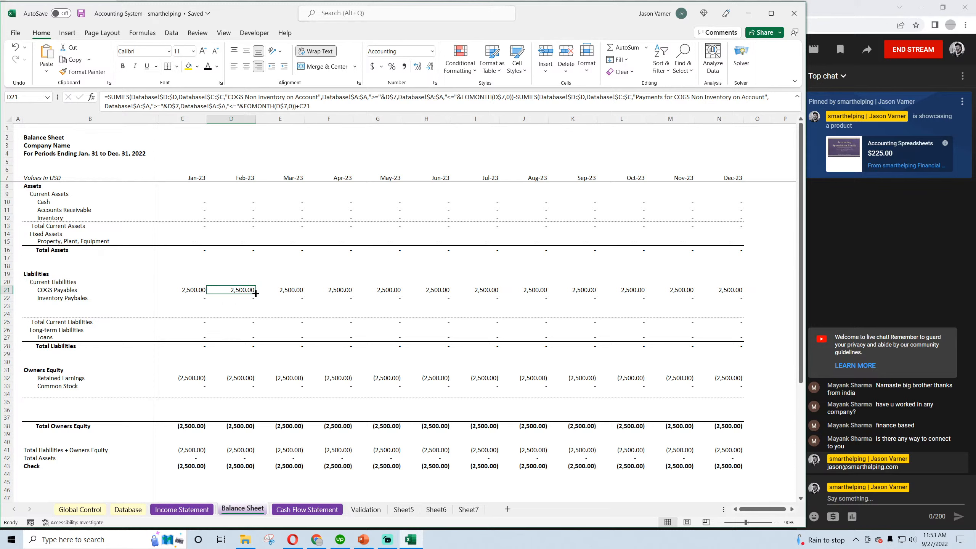
double_click(248, 291)
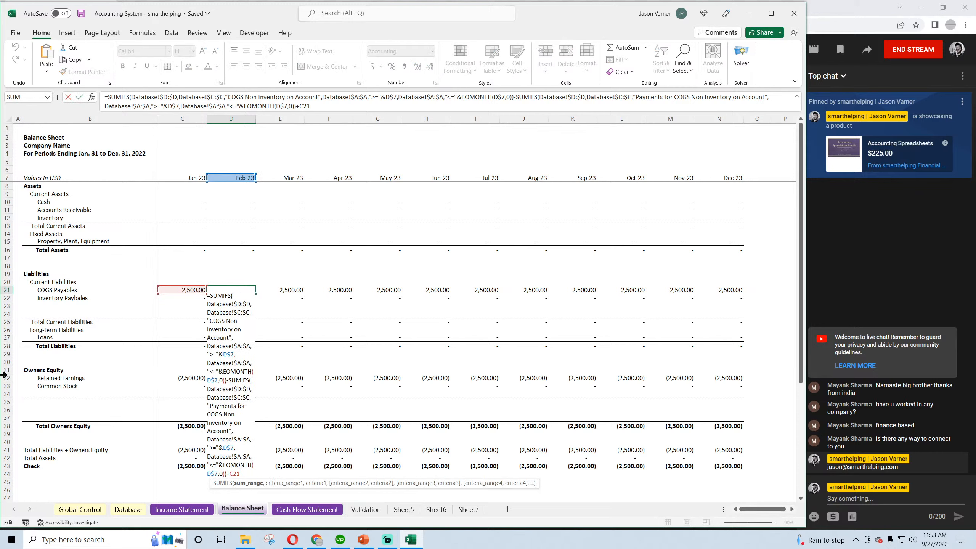
key("Return")
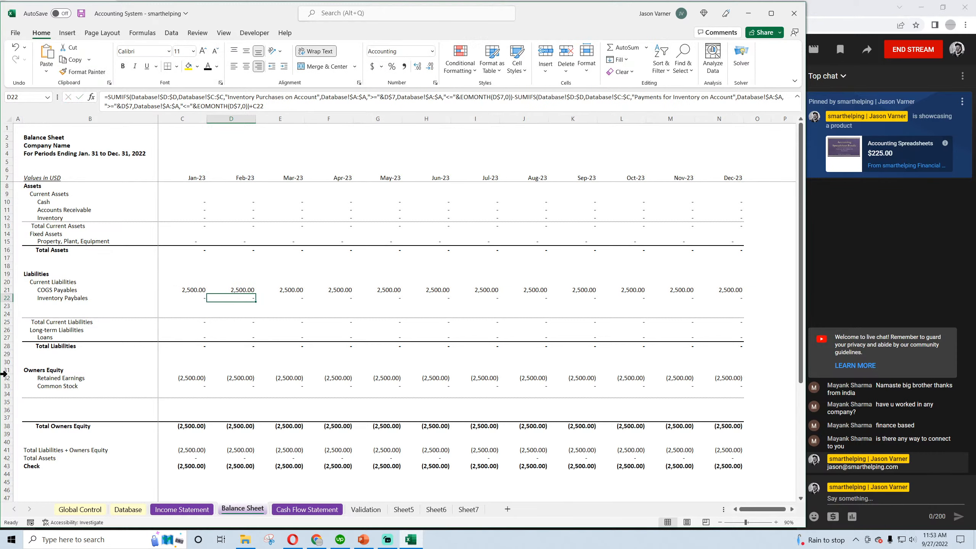
left_click(81, 13)
left_click(234, 380)
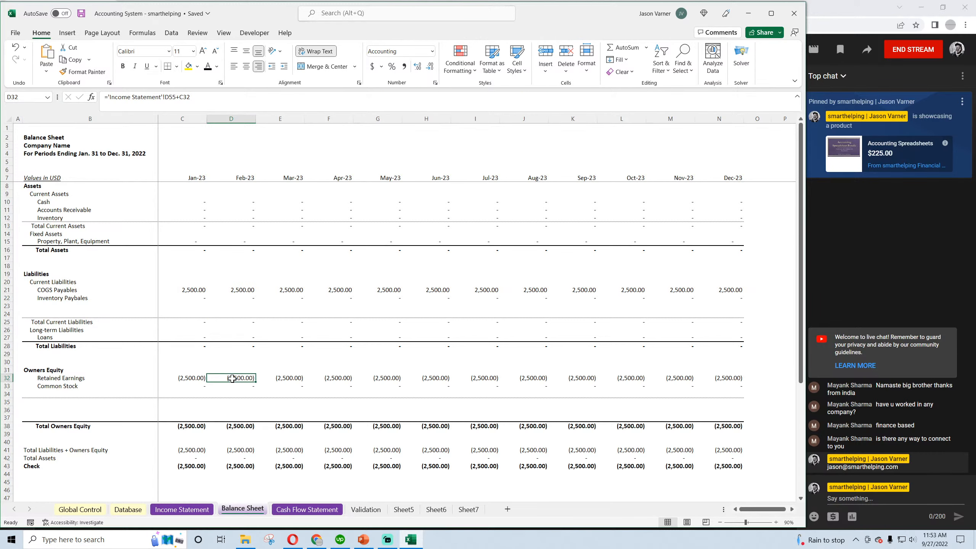
left_click(188, 290)
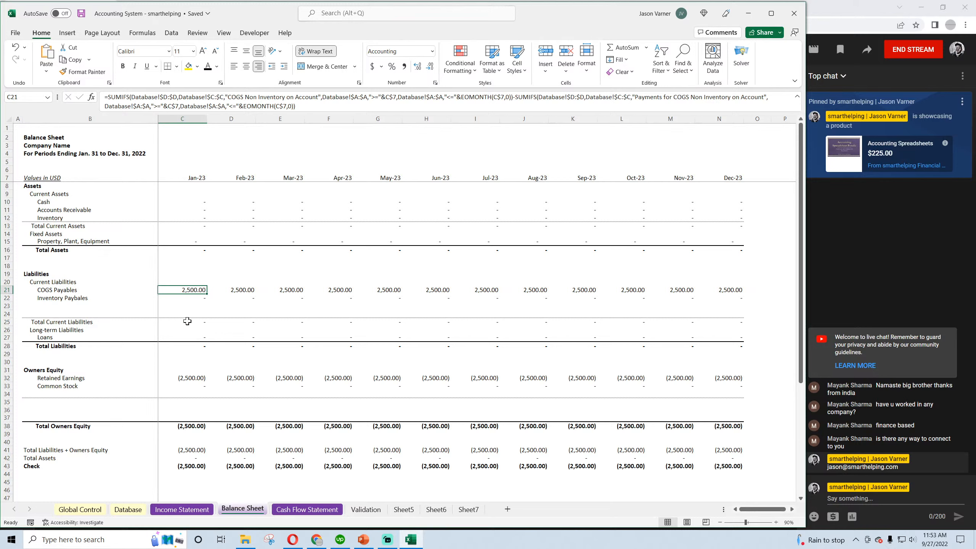
left_click(191, 379)
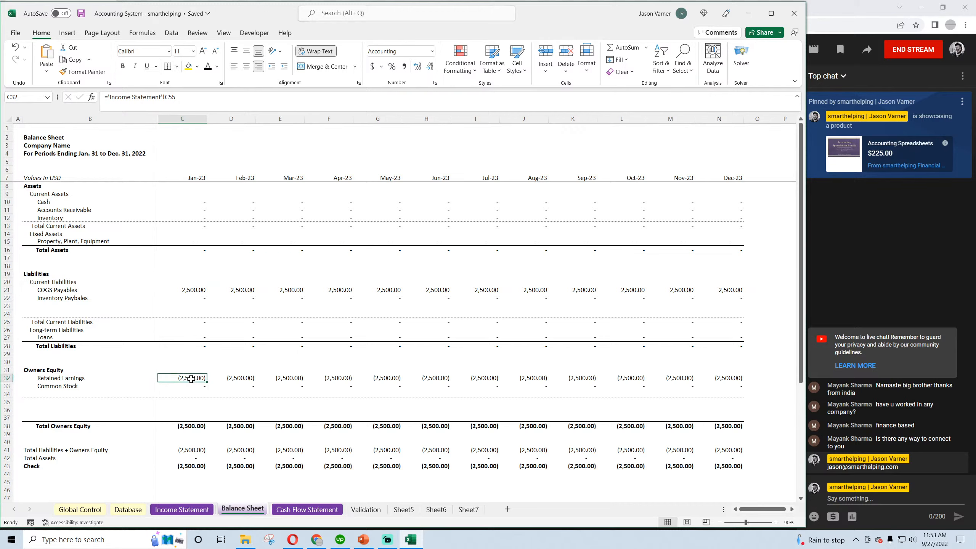
left_click(81, 14)
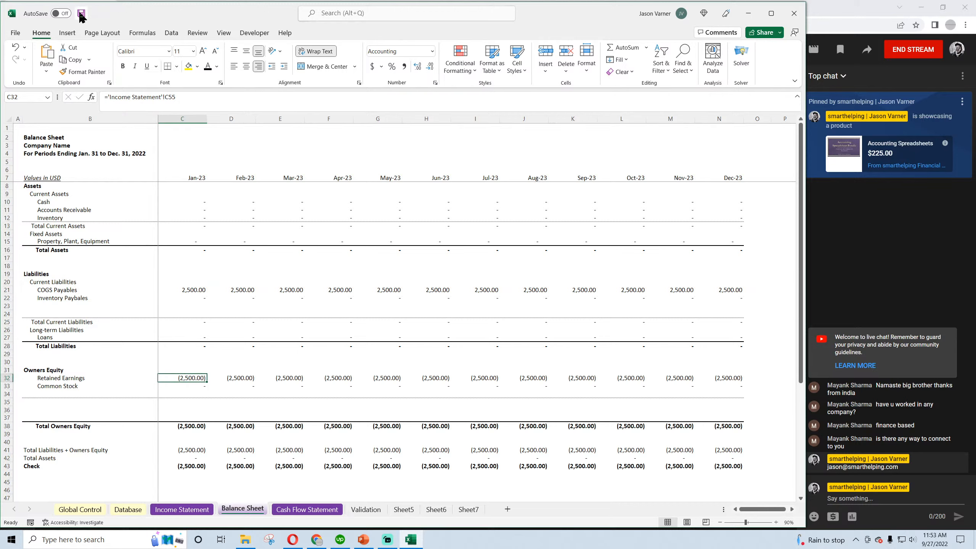
Compare January cash, COGS Payables and Retained Earnings on the Balance Sheet with the on-account COGS add-back in the Cash Flow Statement
left_click(197, 202)
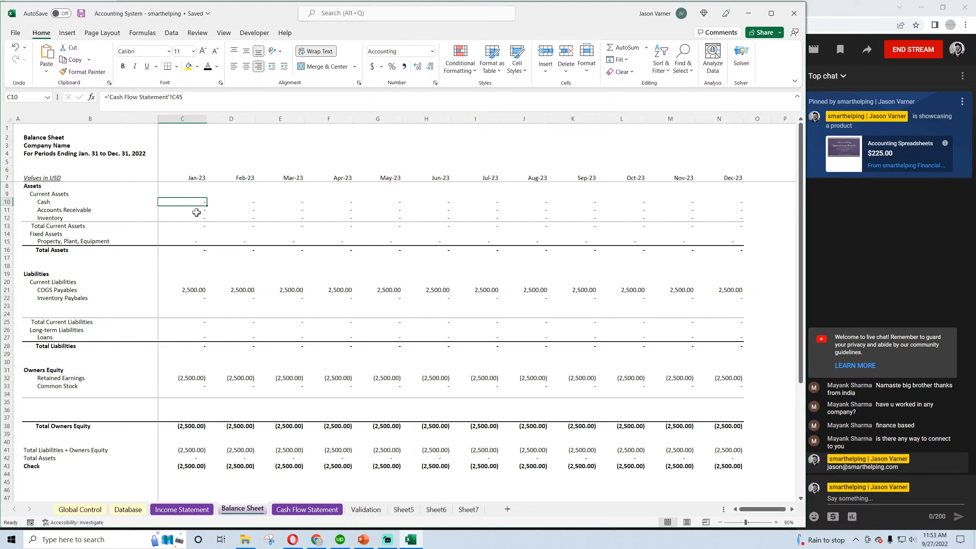
left_click(191, 289)
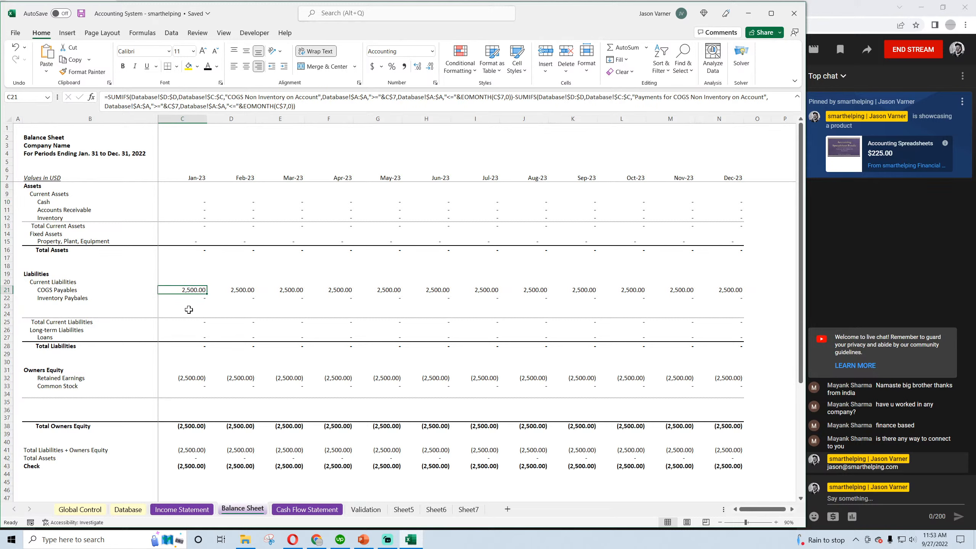
left_click(284, 509)
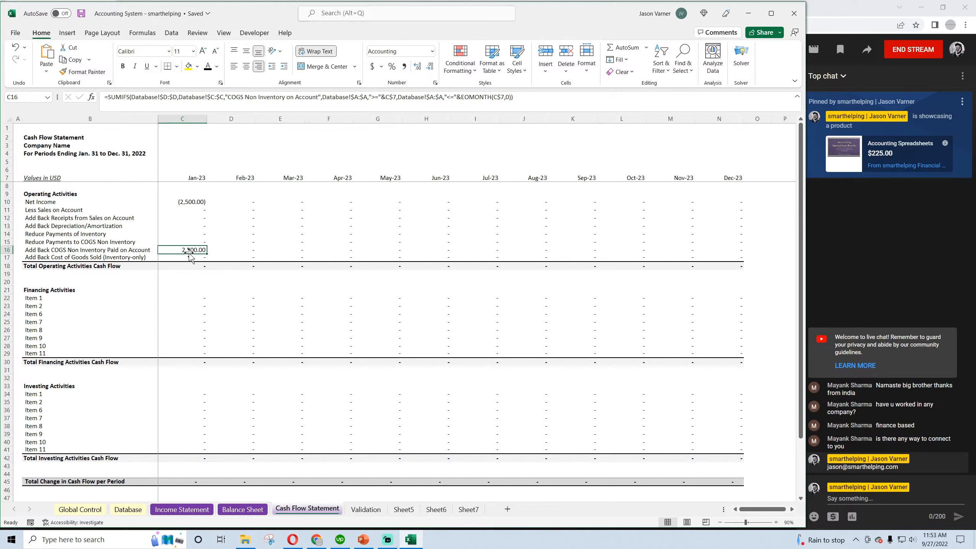
left_click(231, 509)
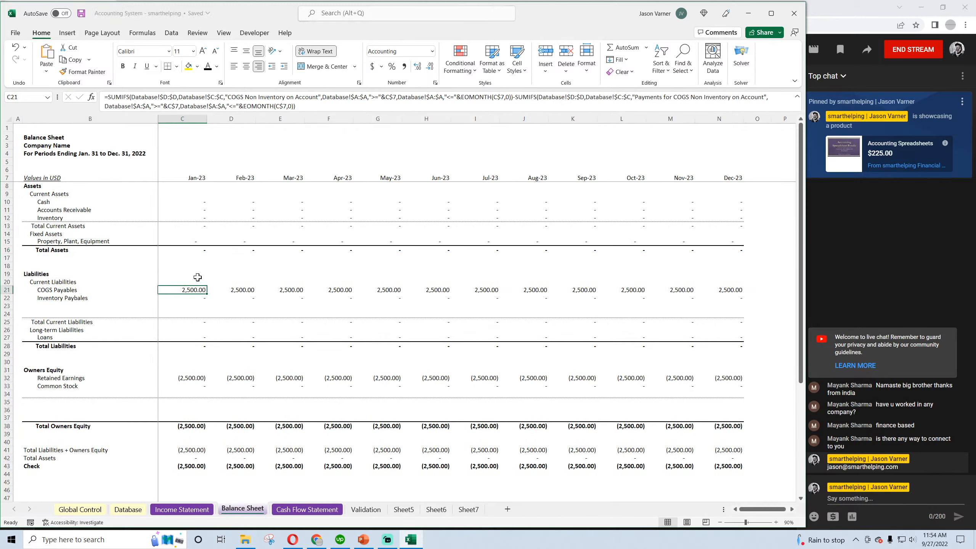
left_click(196, 378)
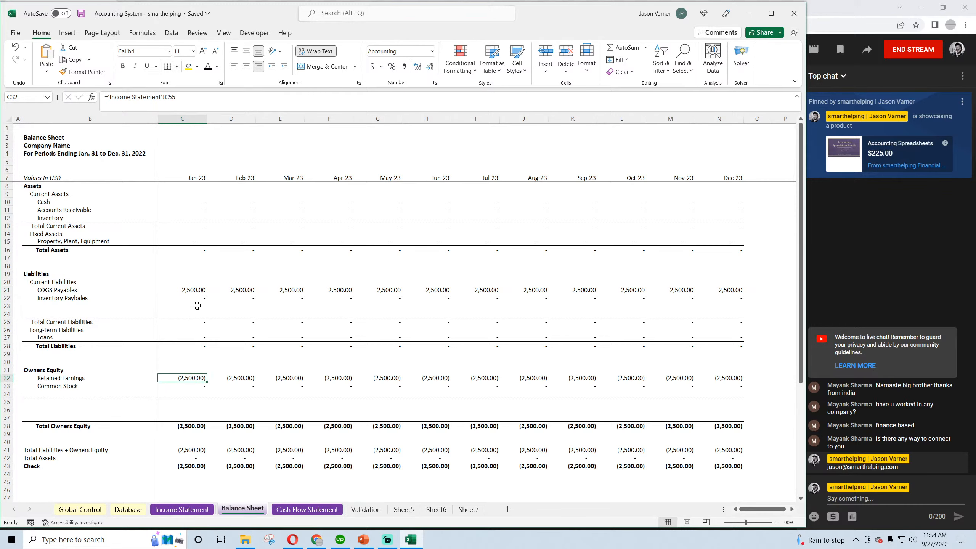
left_click(193, 290)
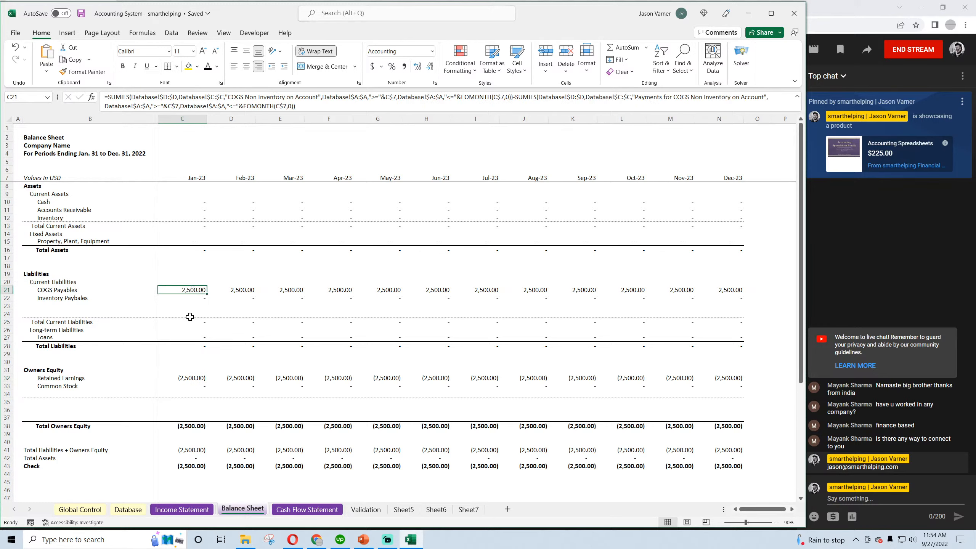
Inspect which cells the January Total Liabilities formula in C28 of the Balance Sheet adds together
left_click(192, 346)
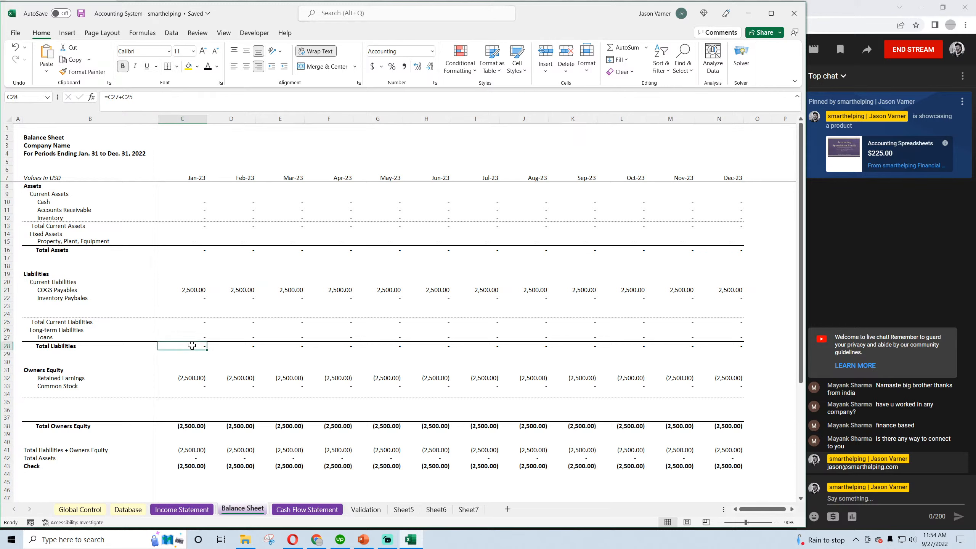
double_click(192, 345)
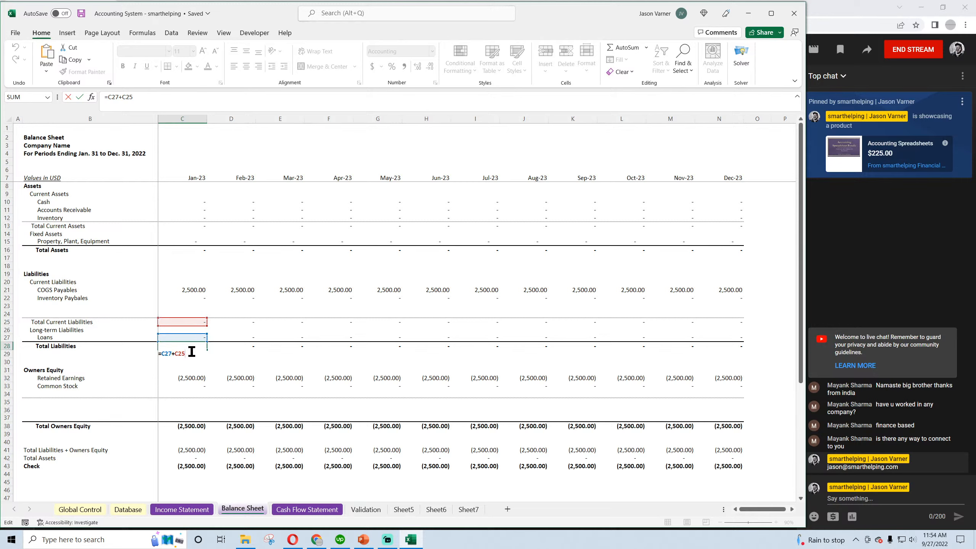
type("+")
key("Return")
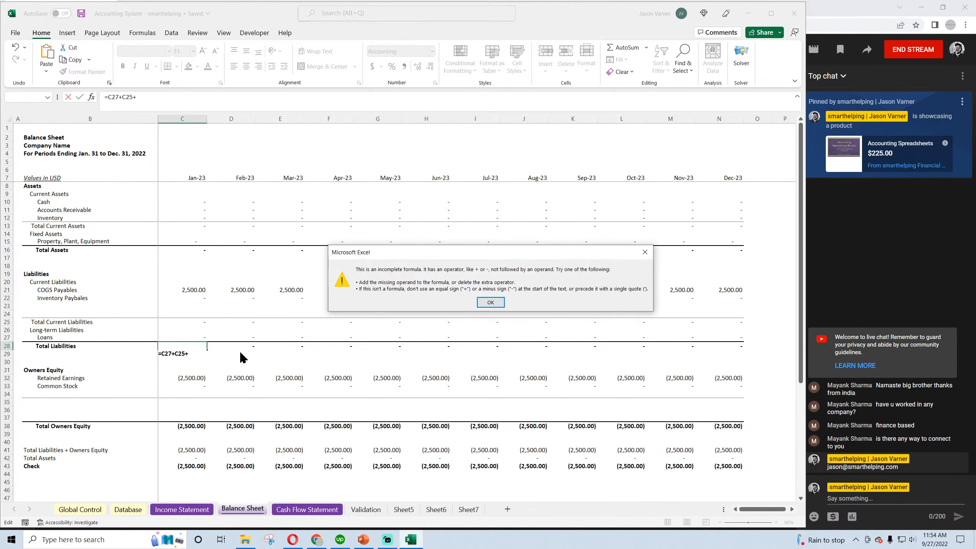
left_click(493, 303)
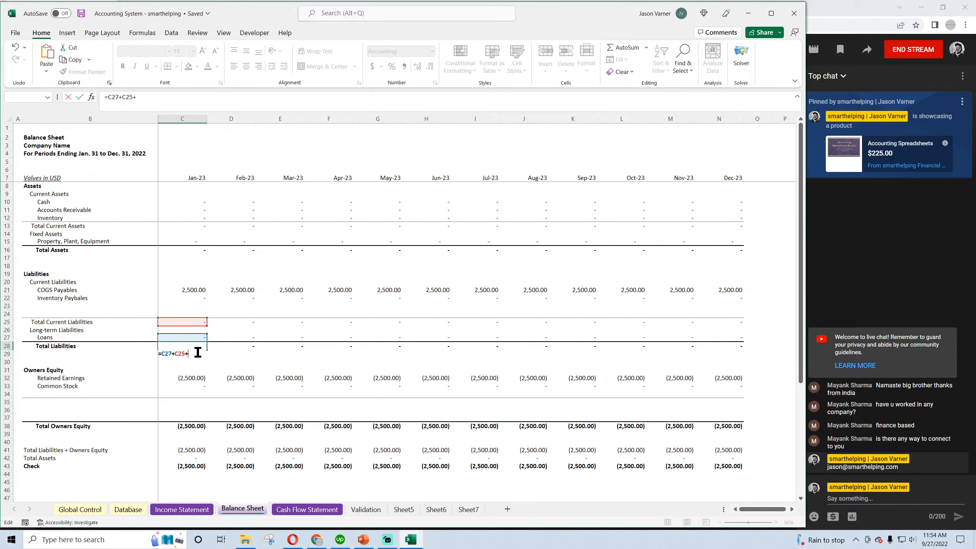
key("BackSpace")
key("Return")
Extend January's Total Current Liabilities sum in C25 to C21:C24 so it includes COGS Payables, and fill the formula across to December
double_click(190, 322)
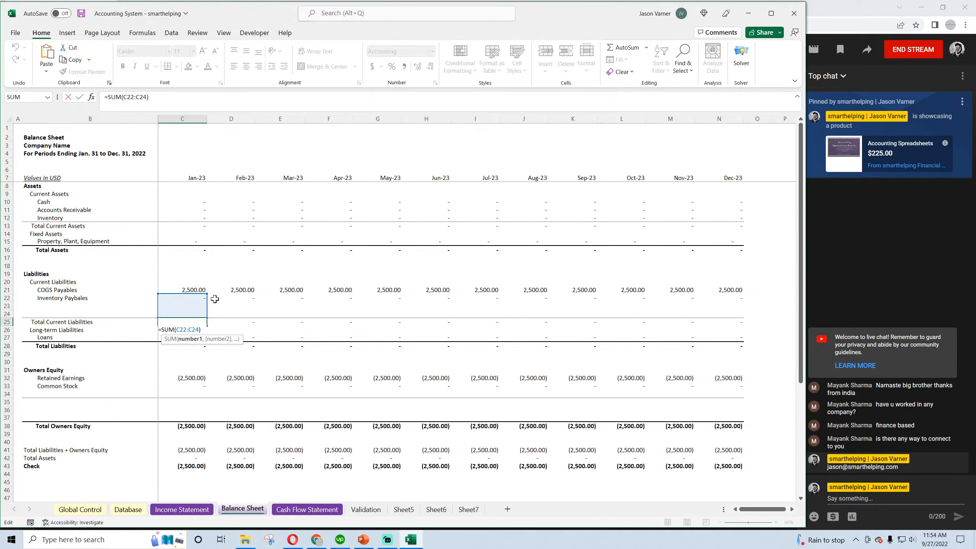
left_click_drag(210, 291, 205, 286)
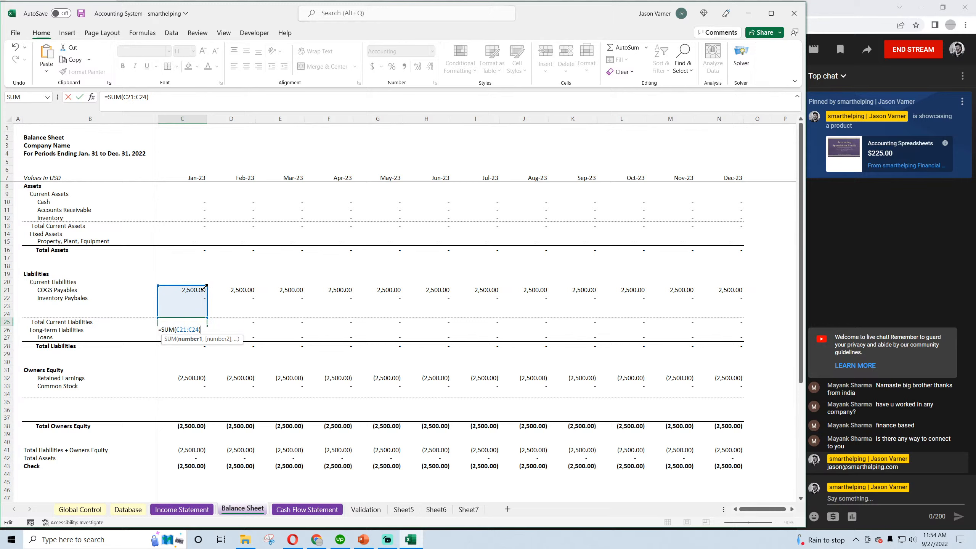
left_click(201, 322)
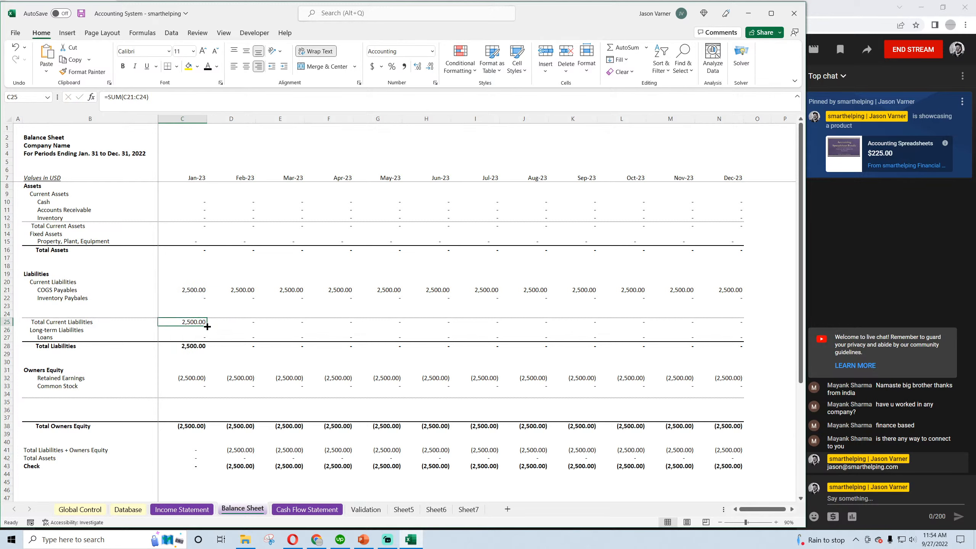
left_click_drag(208, 326, 730, 325)
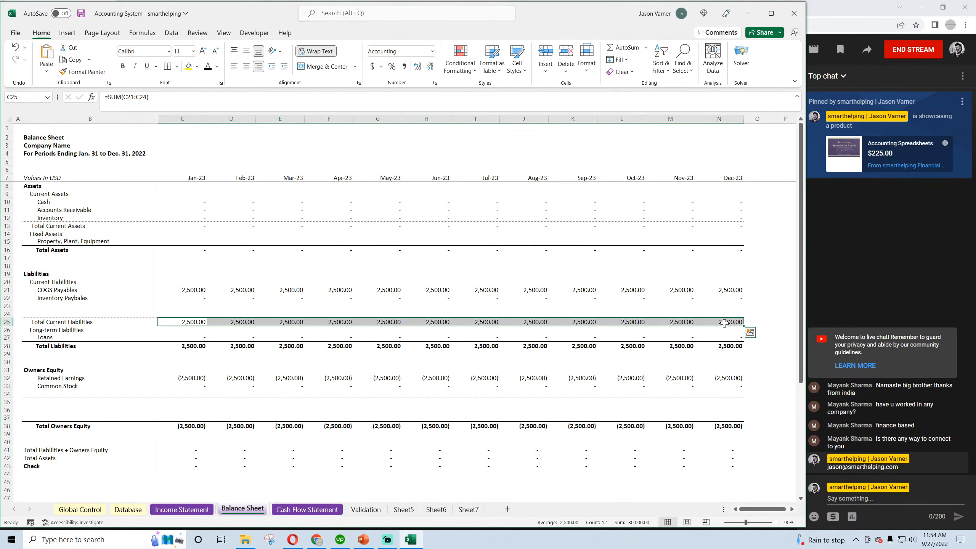
Inspect February's Total Liabilities + Owners Equity formula in D41, save the workbook, and review the Cash Flow and Income Statements
left_click(244, 450)
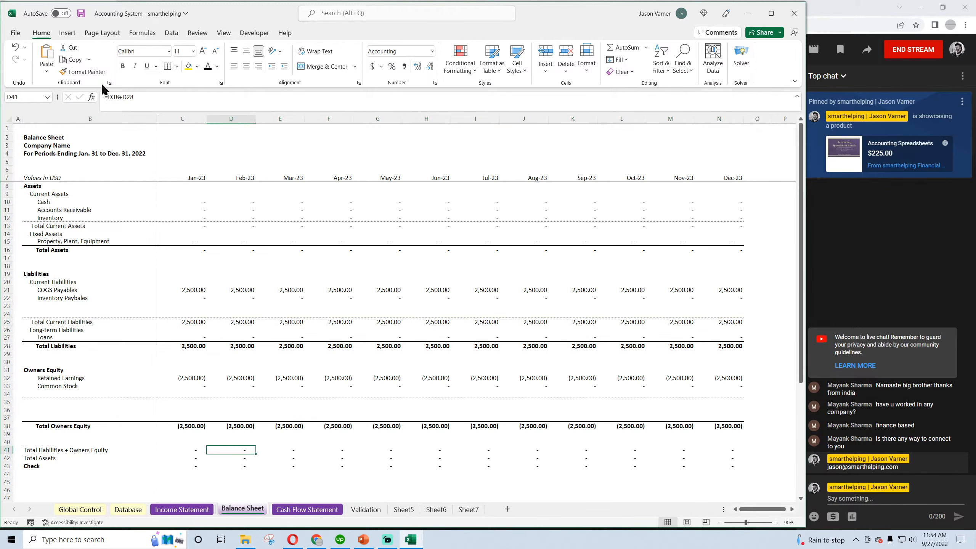
left_click(81, 13)
left_click(311, 510)
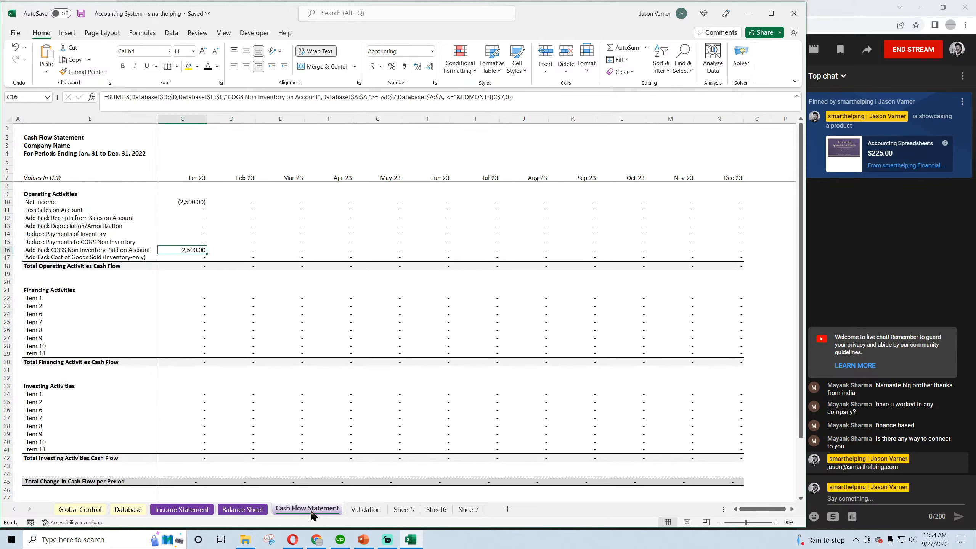
left_click(242, 510)
left_click(182, 510)
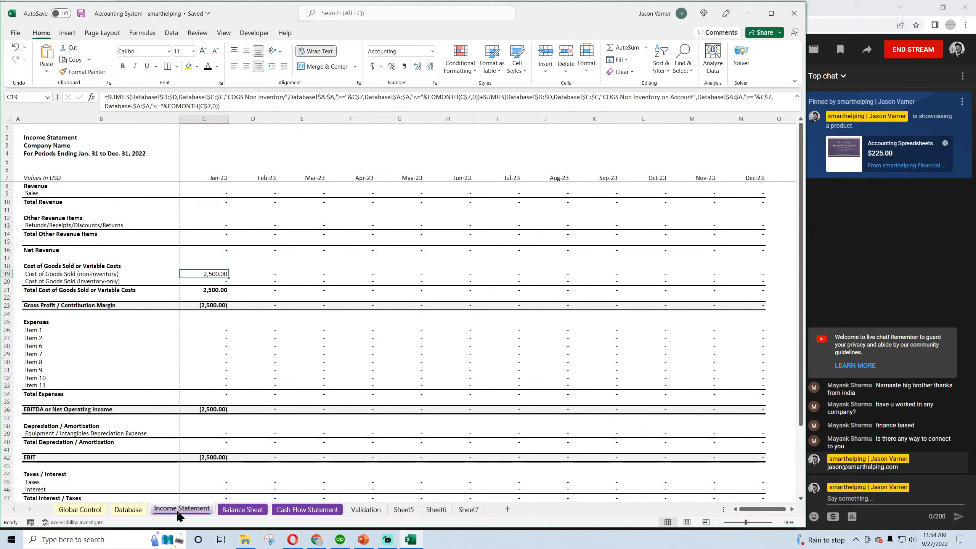
In the Database, set the COGS Non Inventory amount in D2 to 5000 and the on-account payment in D4 to 2000
left_click(128, 511)
left_click(398, 136)
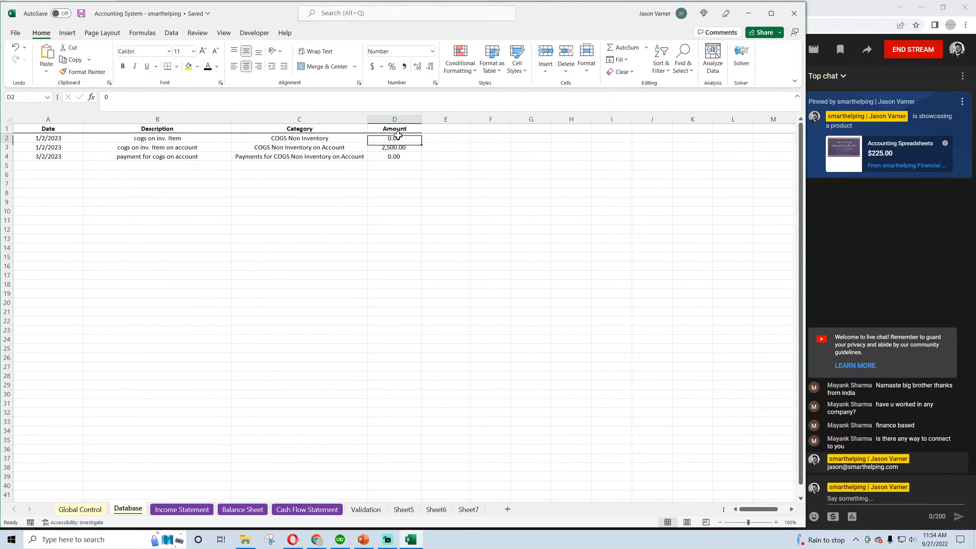
type("50")
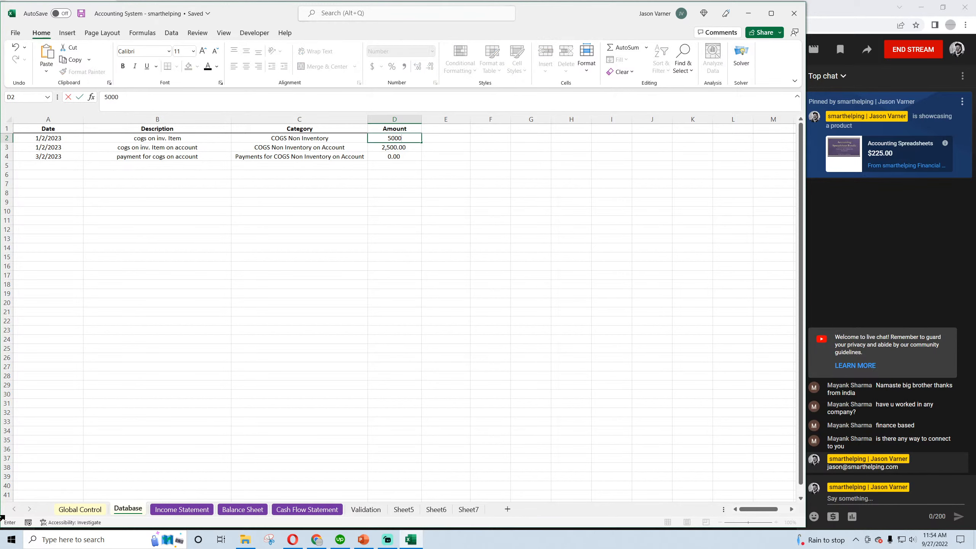
key("Return")
key("Return")
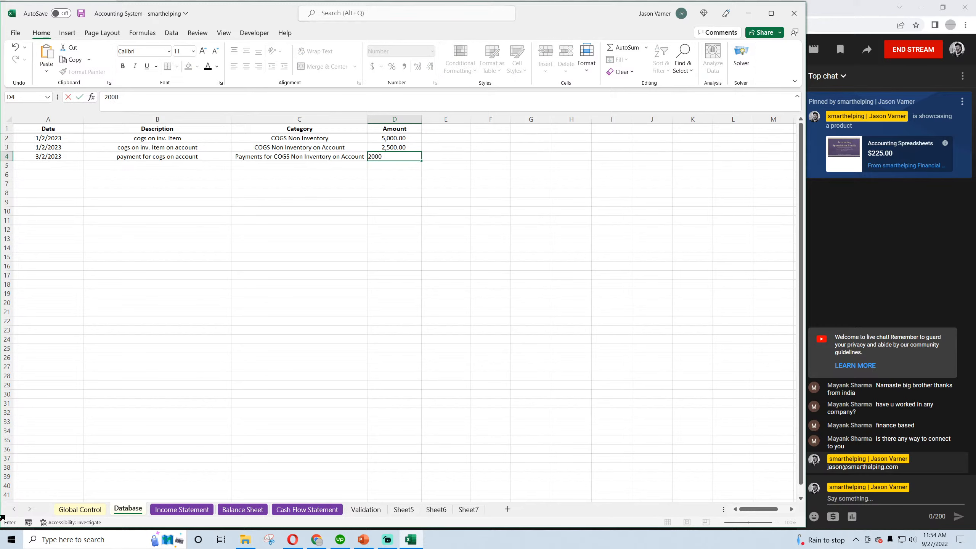
key("Return")
Compare the COGS amounts on the Income Statement, the January to March COGS Payables and the Cash Flow Statement, and save the workbook
left_click(182, 509)
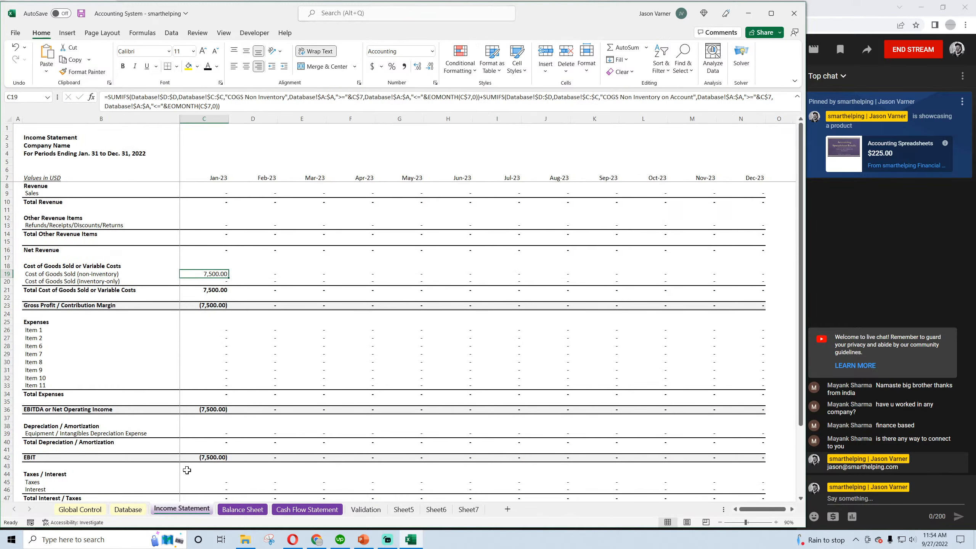
left_click(243, 508)
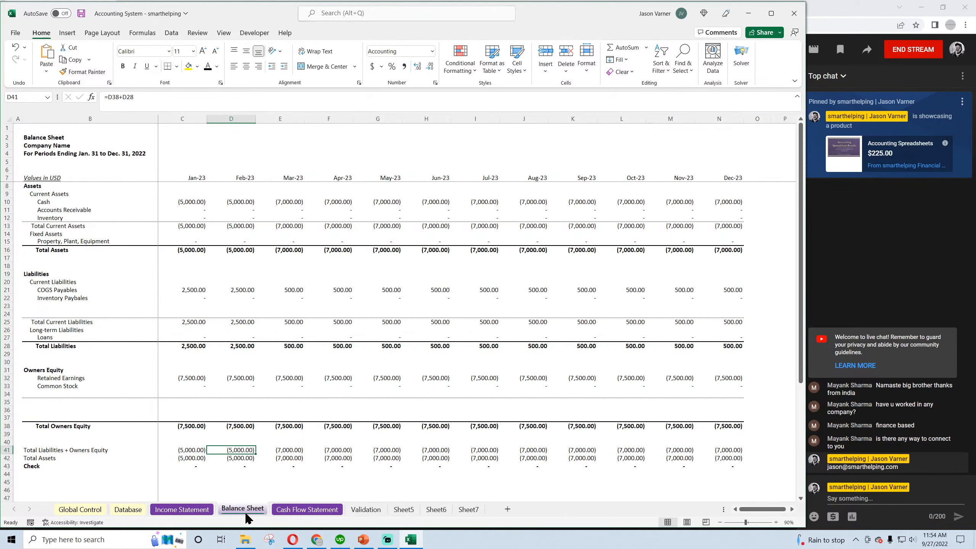
left_click(188, 289)
left_click(235, 289)
left_click(286, 289)
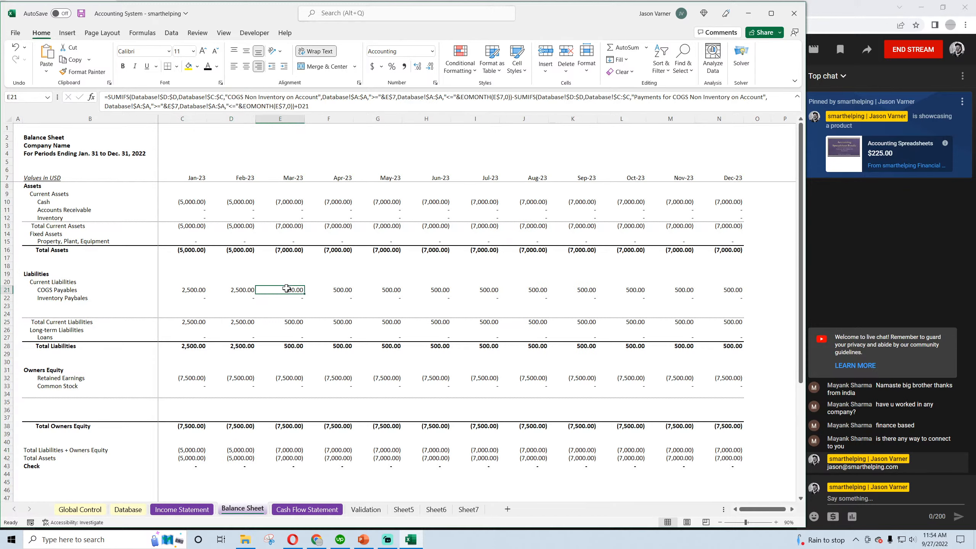
left_click(303, 511)
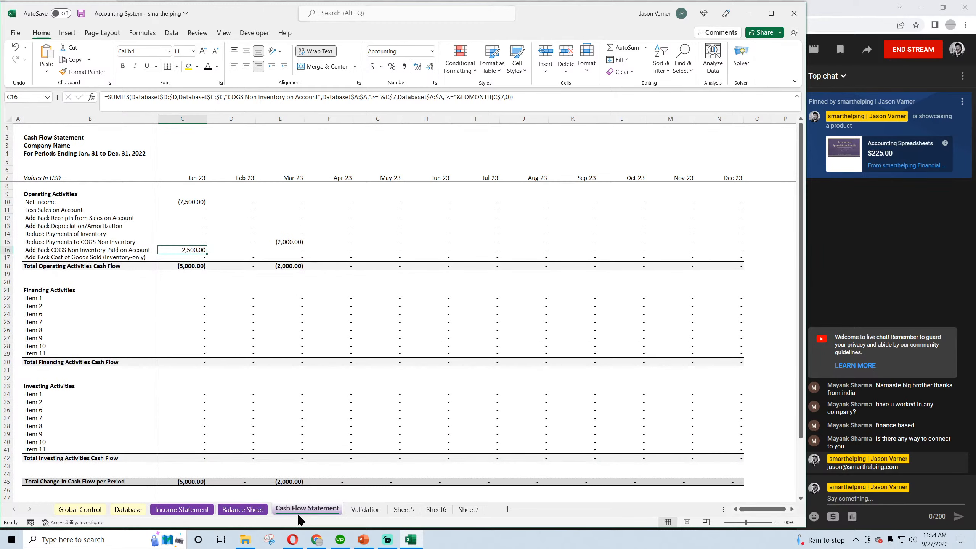
left_click(83, 13)
Copy the three Database entries in A2:D4 and paste them below, starting at A5
left_click(182, 509)
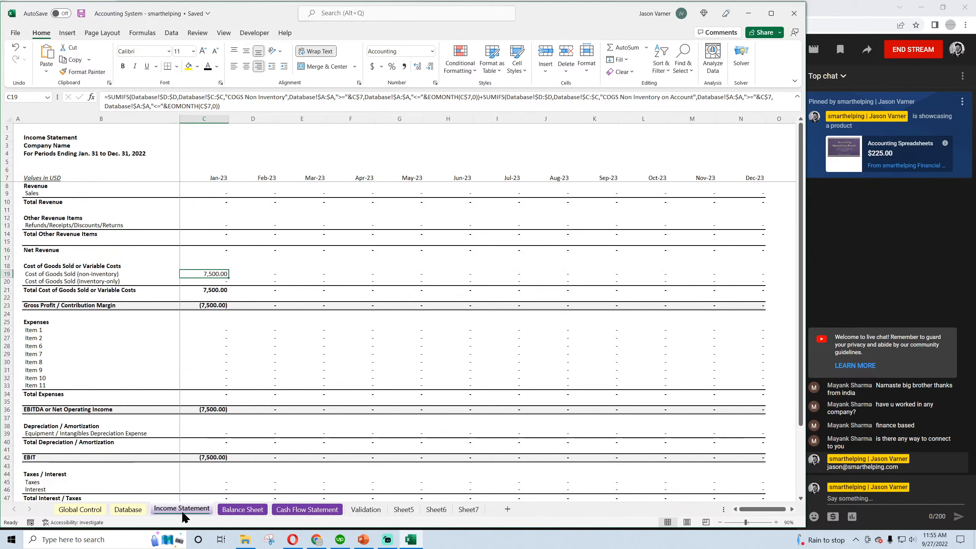
left_click(141, 509)
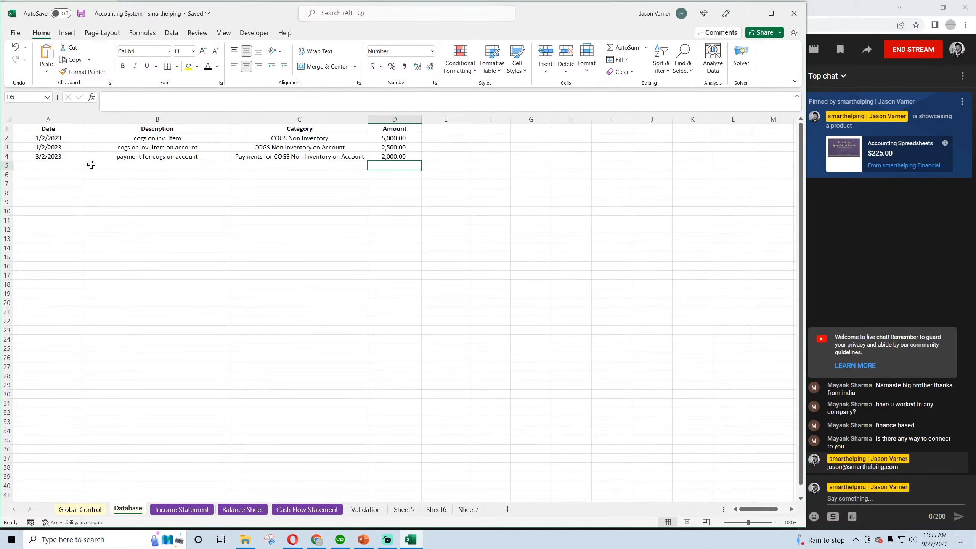
left_click_drag(50, 135, 384, 159)
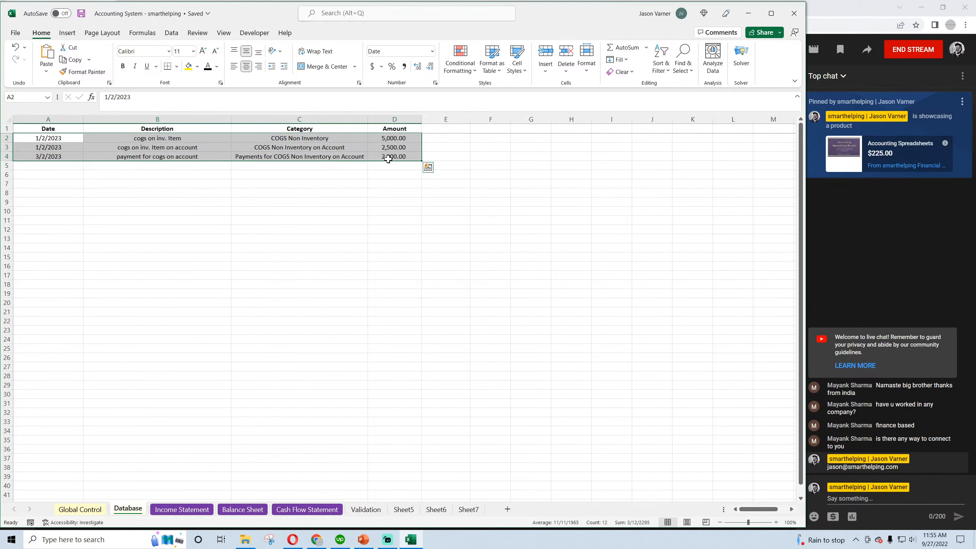
key("ctrl+c")
left_click(56, 165)
key("ctrl+v")
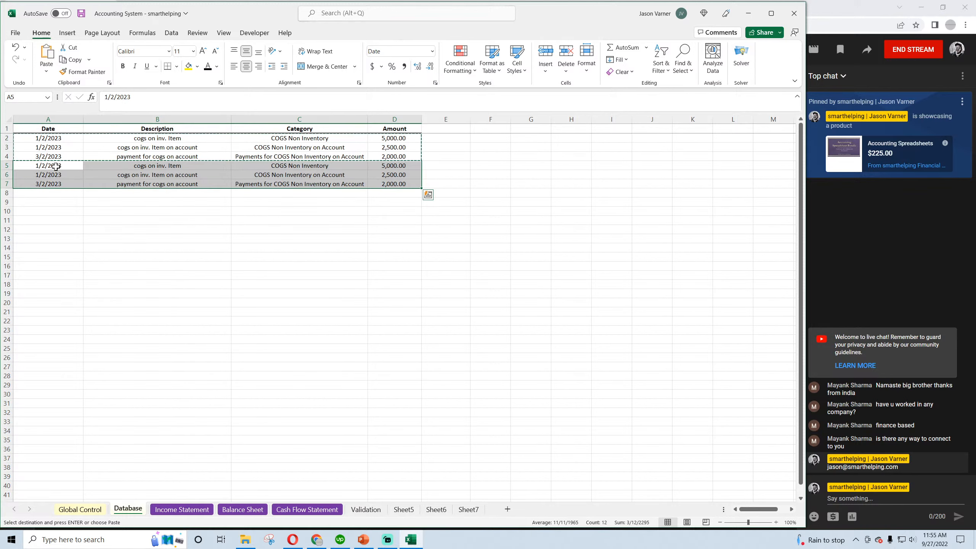
Change the copied entries' dates to 4/2/2023 in A5 and A6 and 7/2/2023 in A7
left_click(58, 165)
mouse_move(108, 96)
left_mouse_down()
mouse_move(72, 110)
mouse_move(102, 97)
left_mouse_up()
type("4")
left_click(57, 178)
type("4")
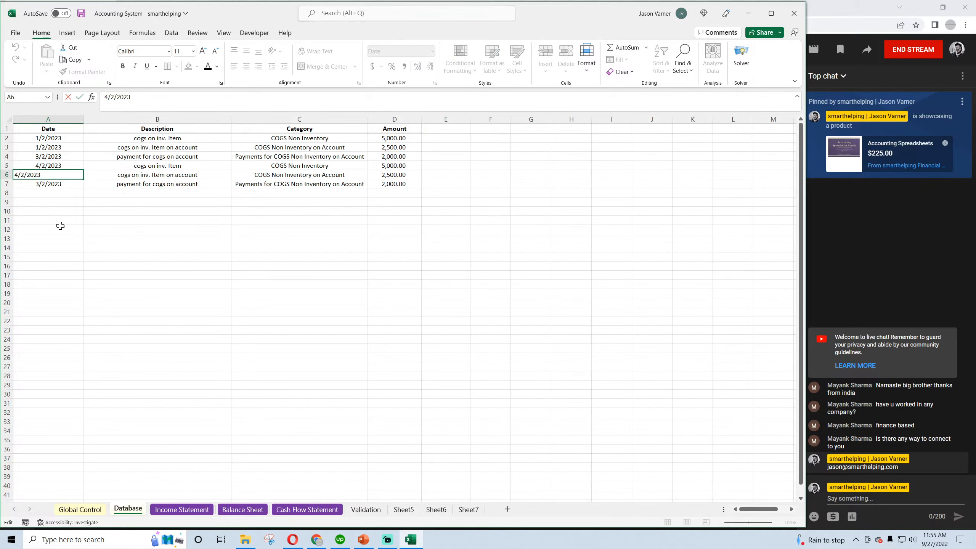
left_click(59, 229)
left_click(52, 166)
left_click(52, 175)
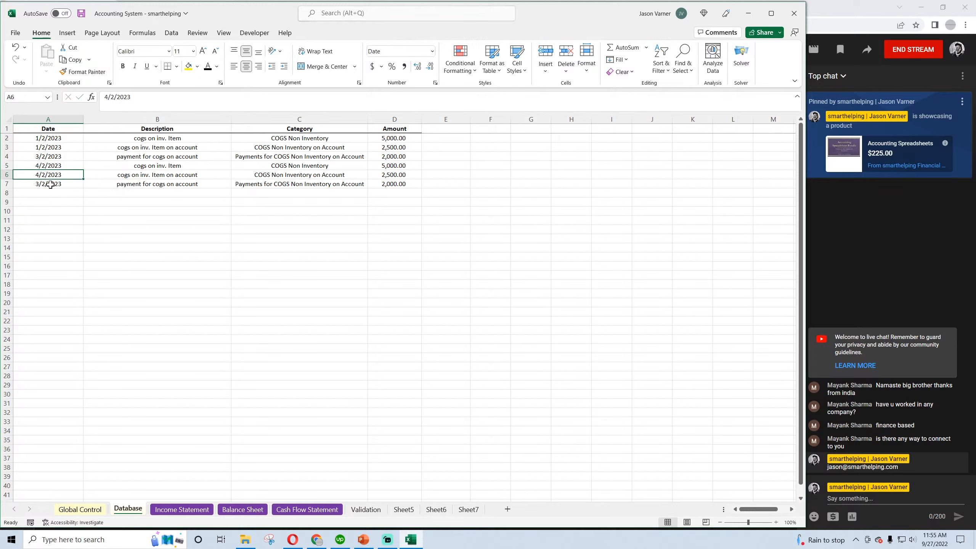
left_click(53, 184)
left_click_drag(109, 97, 103, 97)
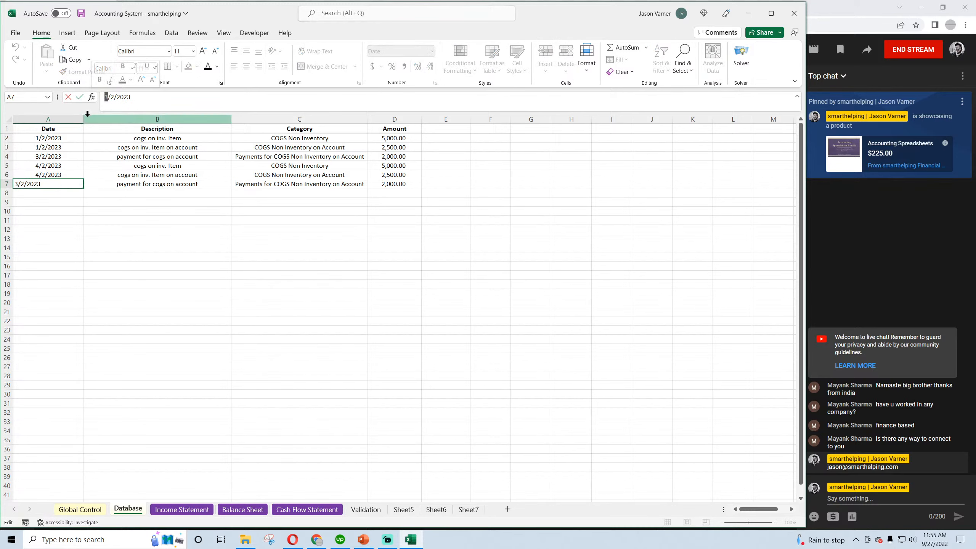
left_click(142, 285)
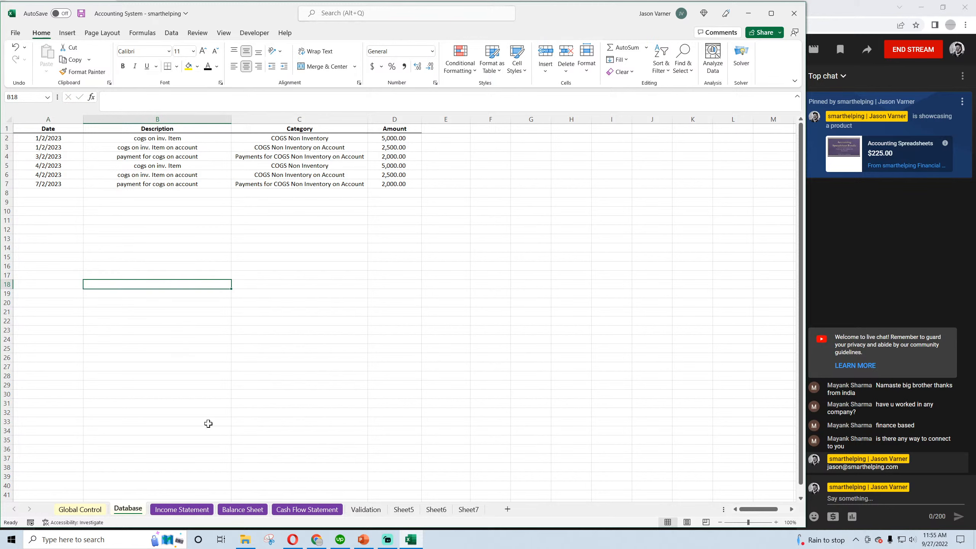
Compare April's non-inventory Cost of Goods Sold in F19 of the Income Statement with the Database amounts in D5:D6
left_click(203, 514)
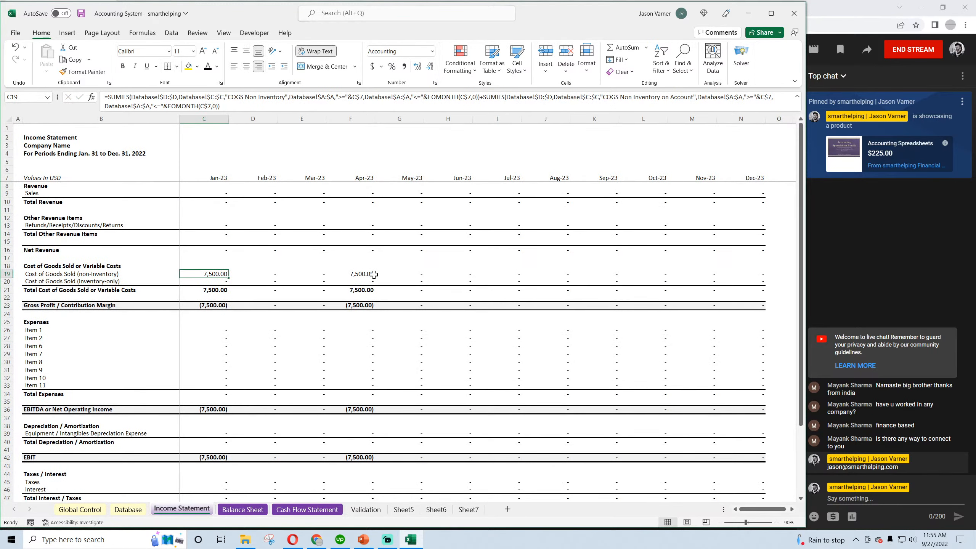
left_click(350, 274)
left_click(128, 509)
left_click(399, 183)
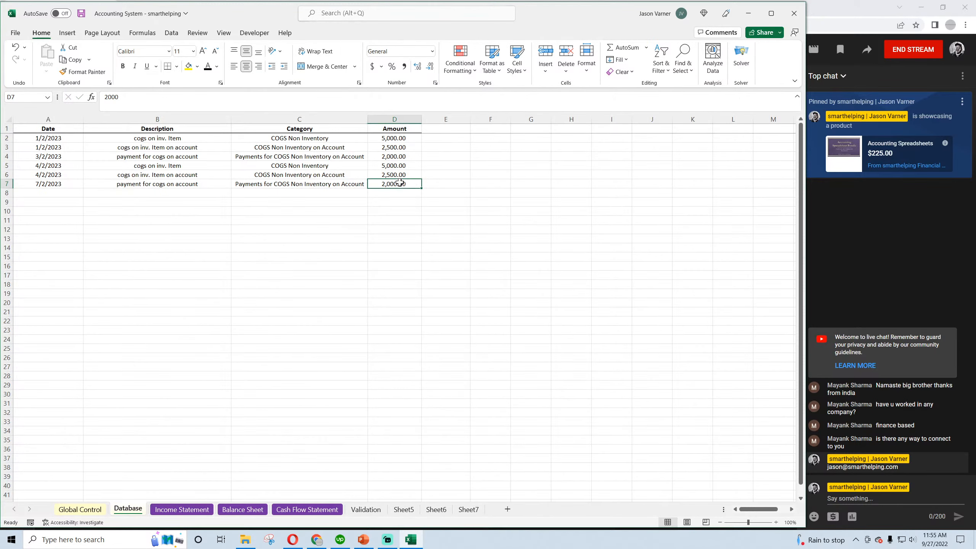
left_click_drag(394, 166, 395, 176)
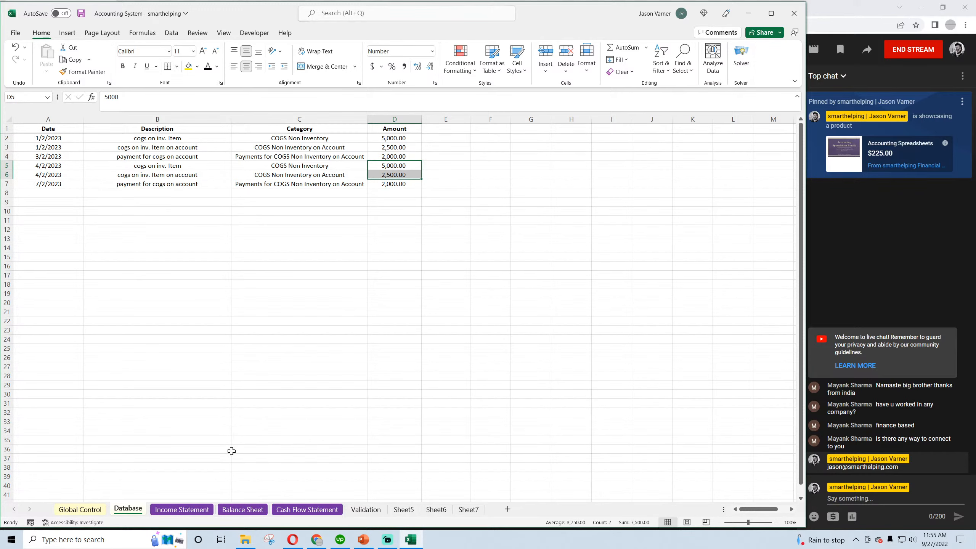
left_click(195, 511)
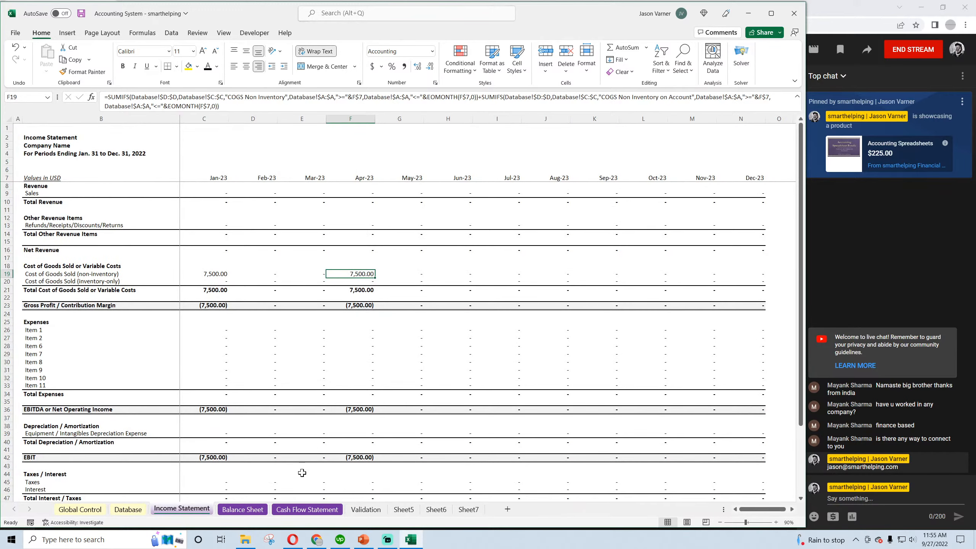
Save the workbook and examine the Balance Sheet's March and April Cash formulas and January to April COGS Payables formulas
left_click(253, 512)
left_click(81, 14)
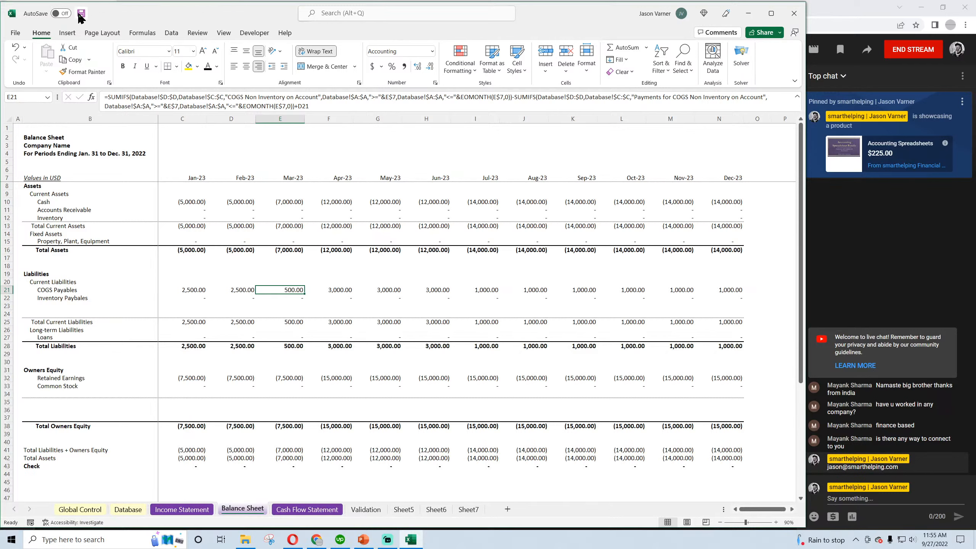
left_click(292, 201)
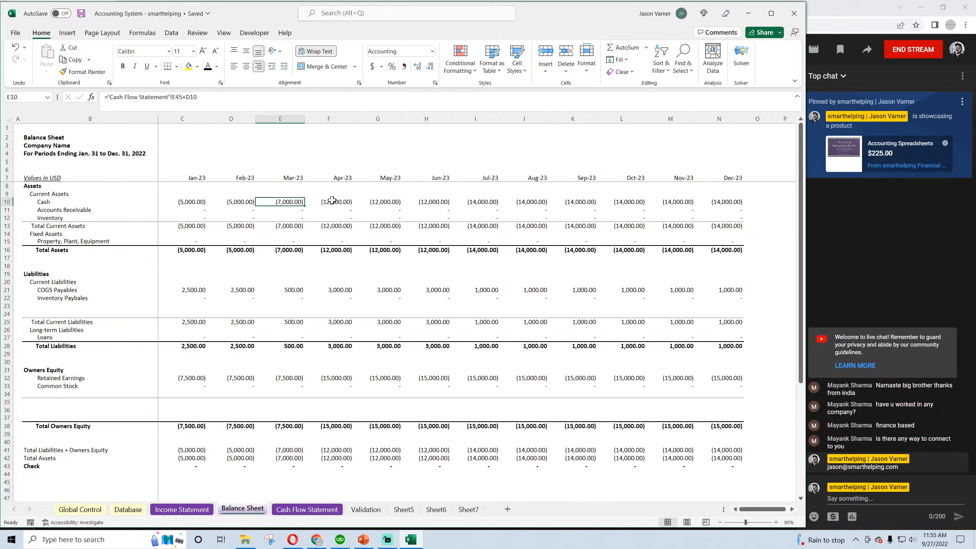
left_click(332, 201)
left_click(186, 289)
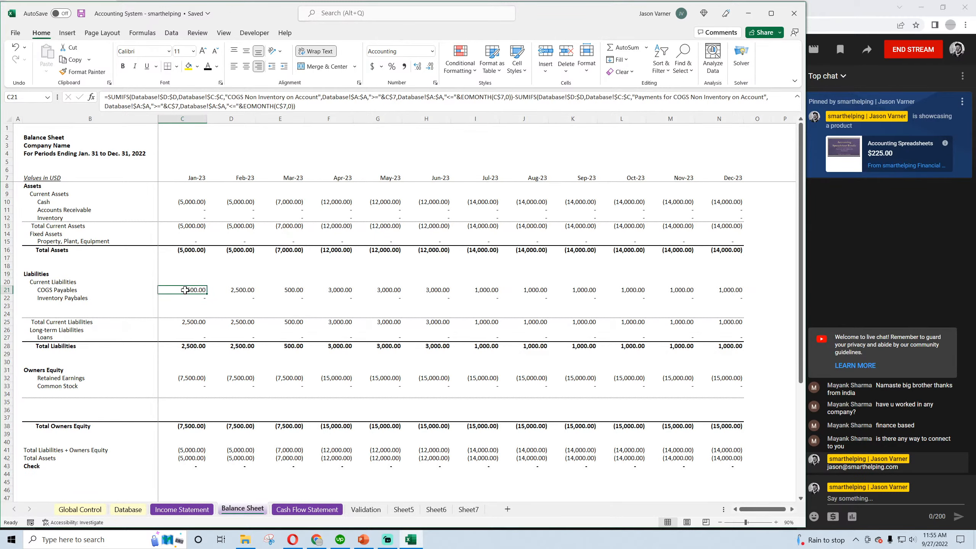
left_click(238, 292)
left_click(291, 291)
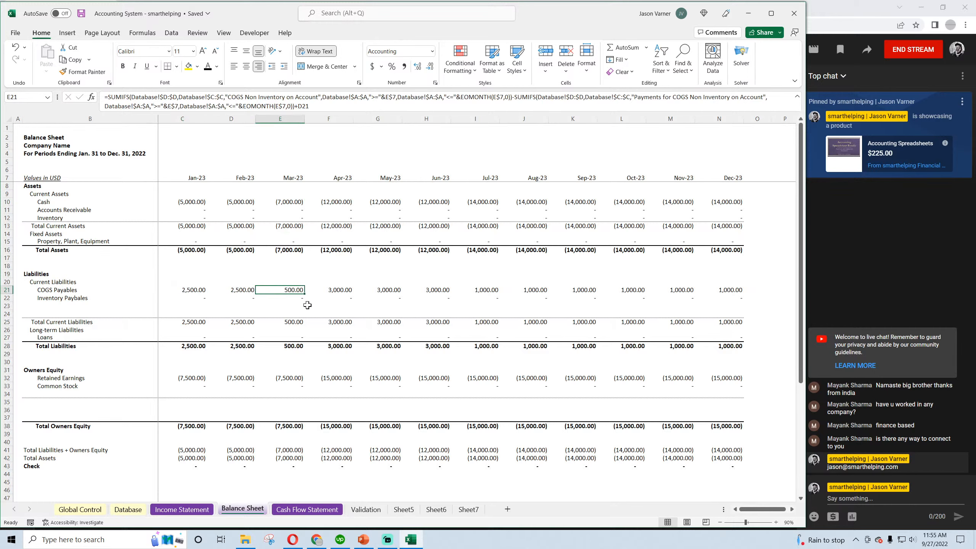
left_click(347, 292)
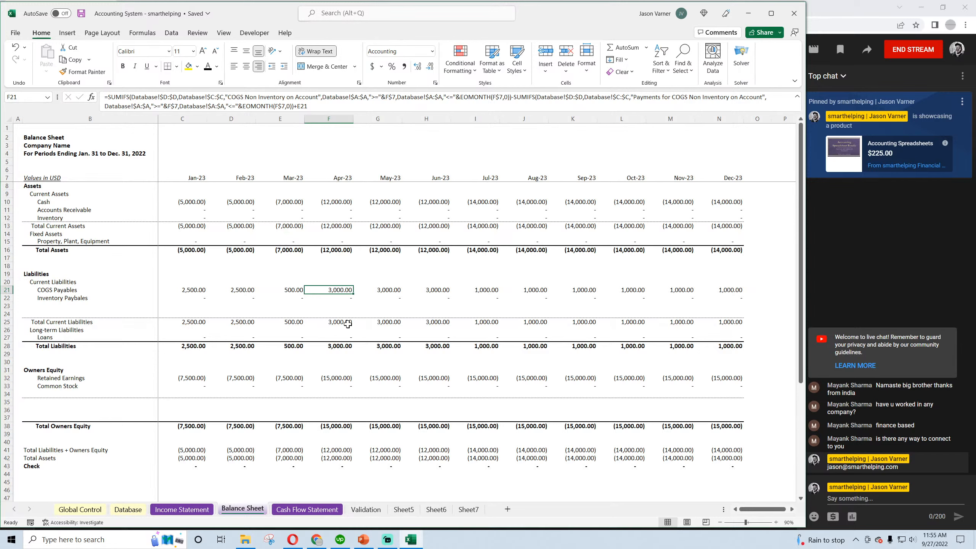
Compare the April COGS Non Inventory on Account entry in the Database with the May and June COGS Payables on the Balance Sheet
left_click(124, 511)
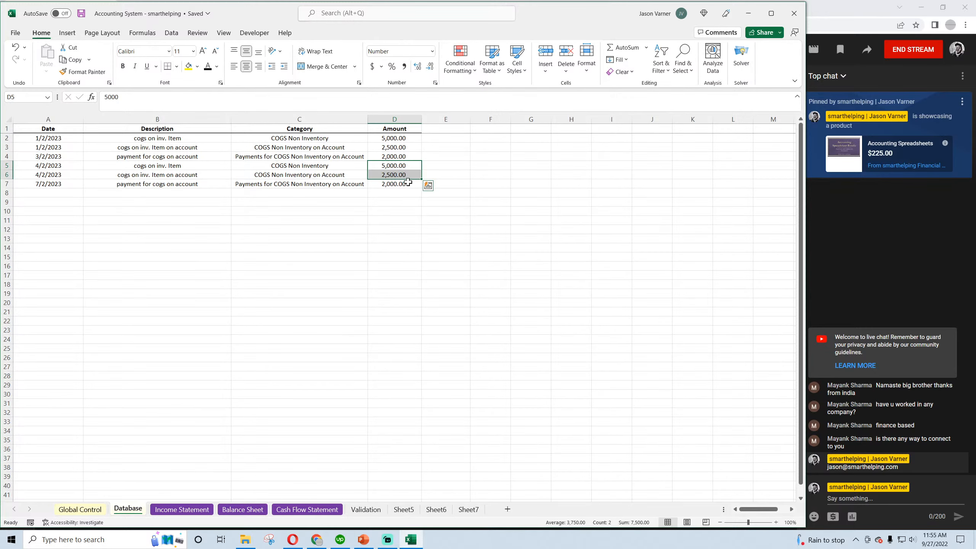
left_click_drag(397, 175, 325, 176)
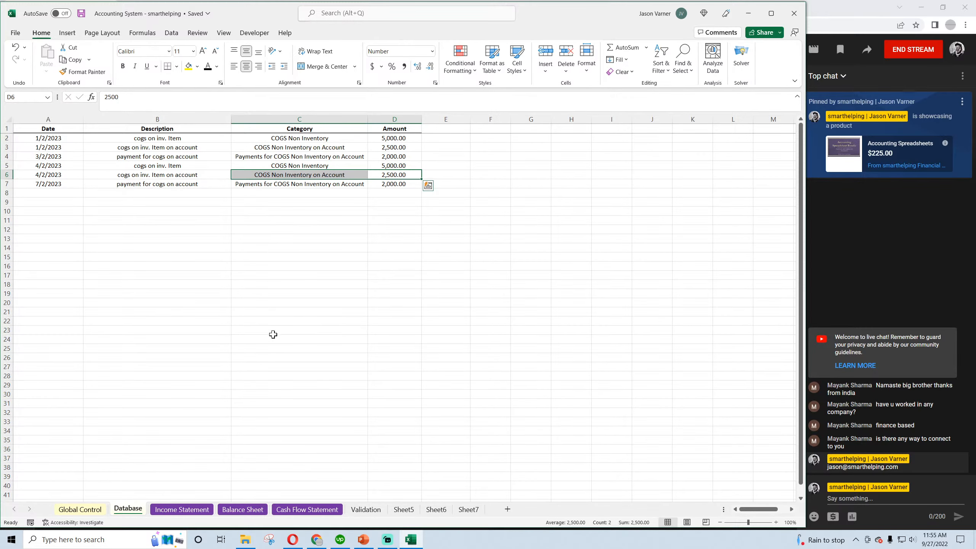
left_click(184, 510)
left_click(233, 510)
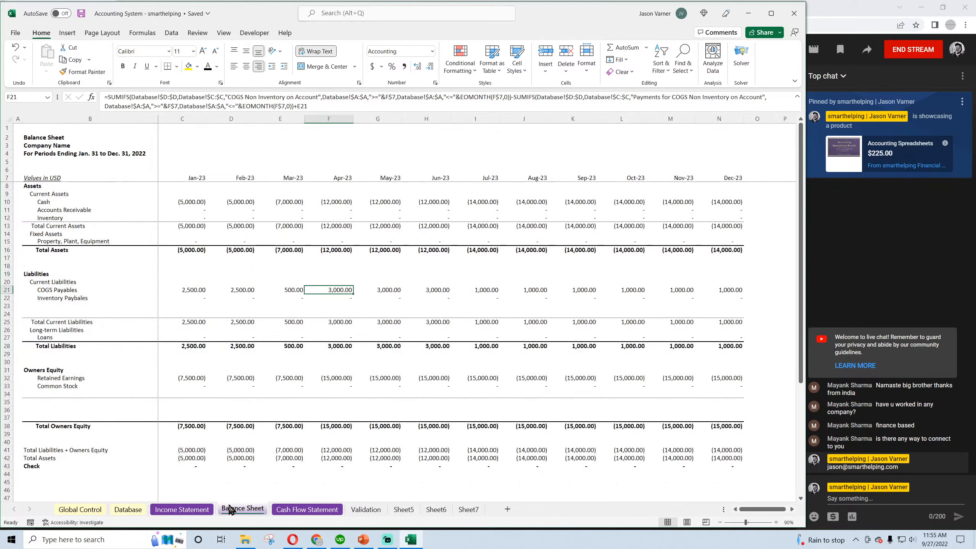
left_click(386, 289)
left_click(432, 290)
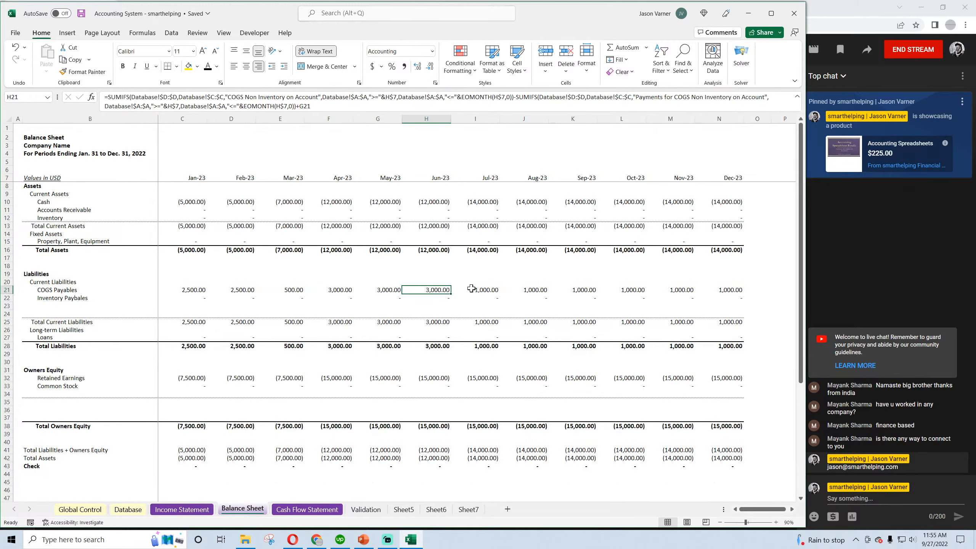
Compare the July on-account payment in D7 of the Database with the Balance Sheet's following COGS Payables, and inspect May's Retained Earnings formula
left_click(128, 510)
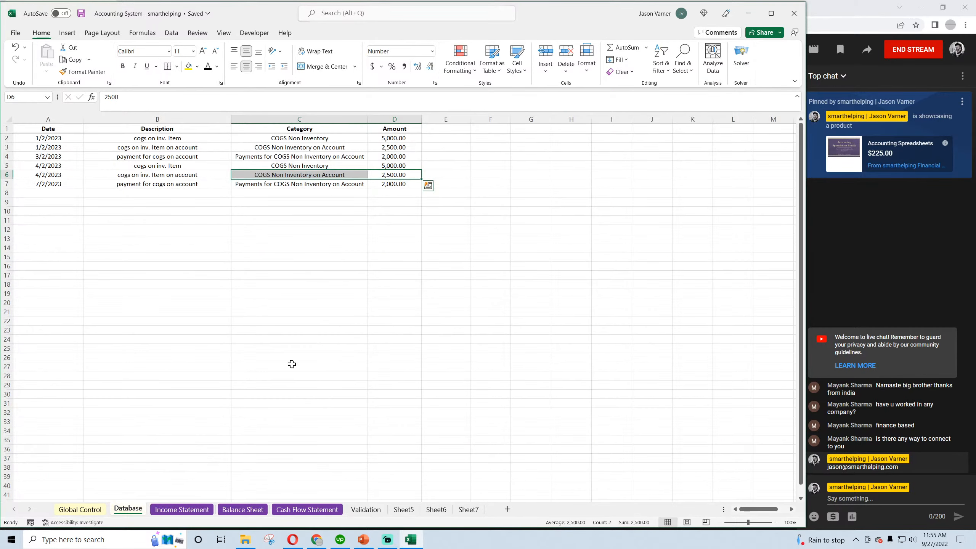
left_click(389, 185)
left_click(242, 510)
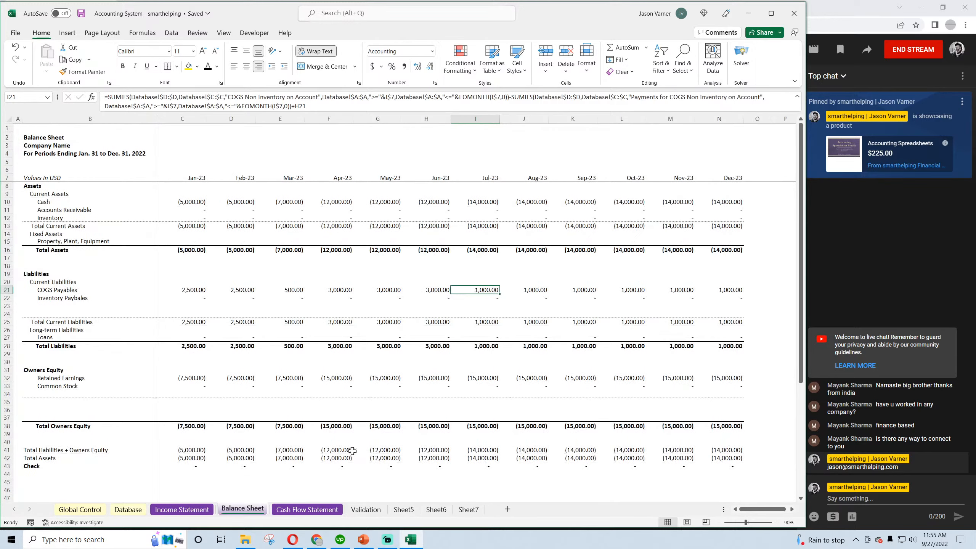
left_click(523, 290)
left_click(571, 289)
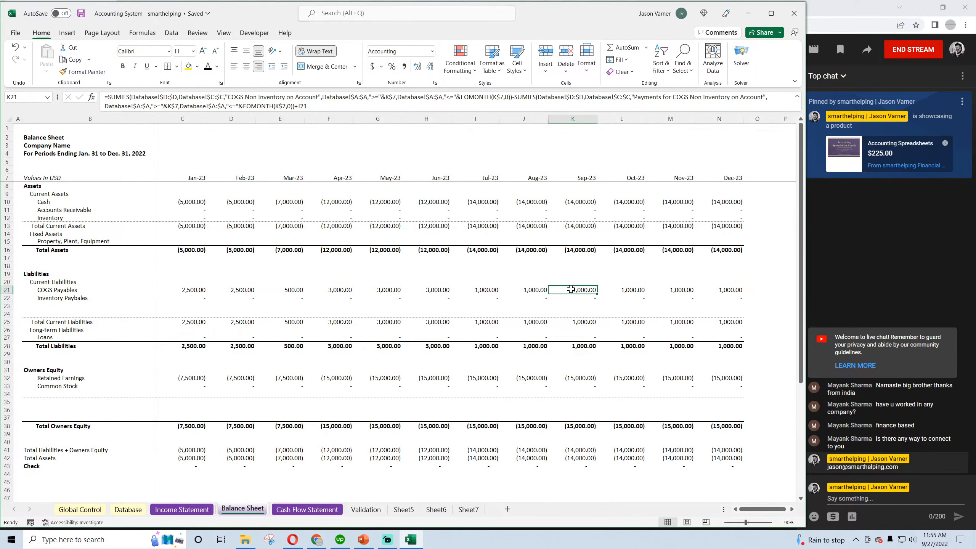
left_click(388, 380)
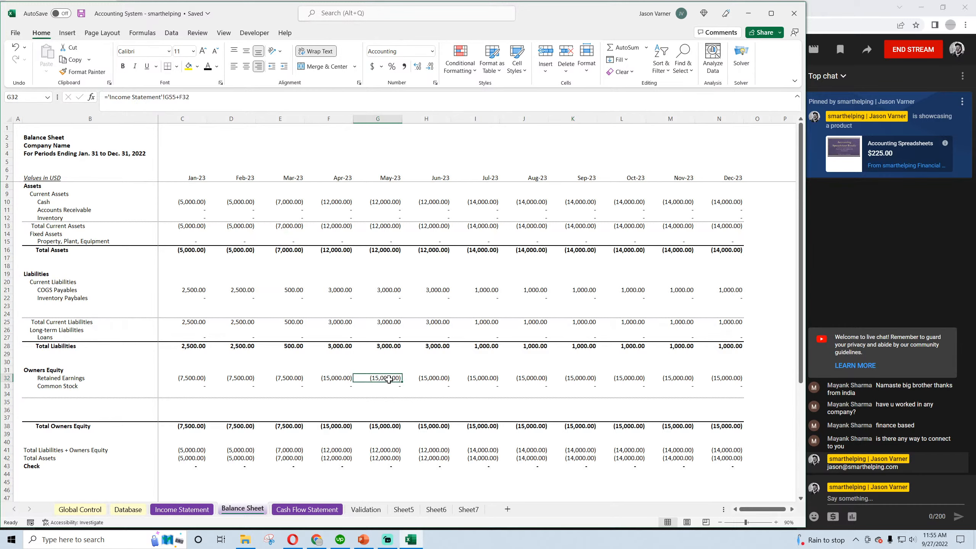
Save the workbook and review the transaction amounts in D2:D6 of the Database
left_click(81, 15)
left_click(128, 509)
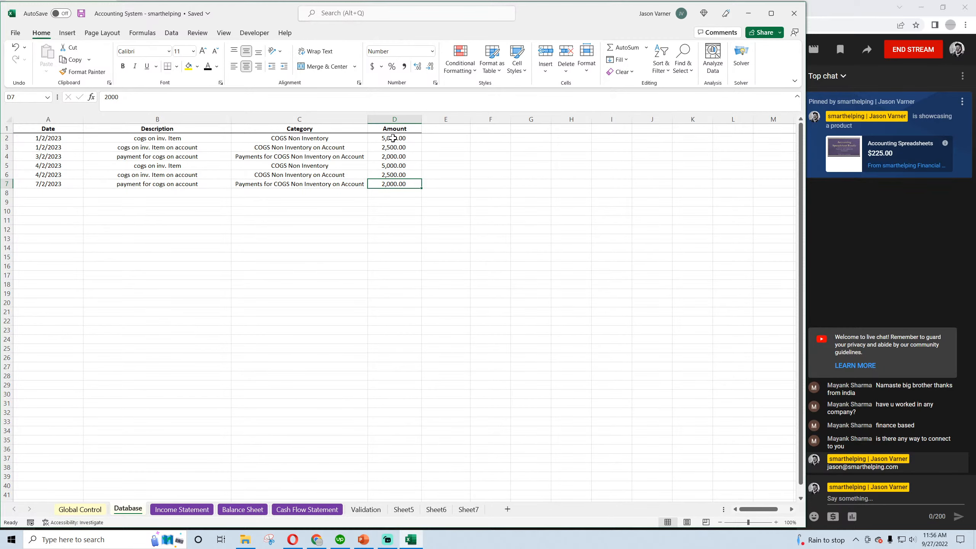
left_click_drag(392, 138, 392, 174)
Examine the Net Income, COGS Non Inventory and total change rows of the Cash Flow Statement, and save the workbook
left_click(242, 509)
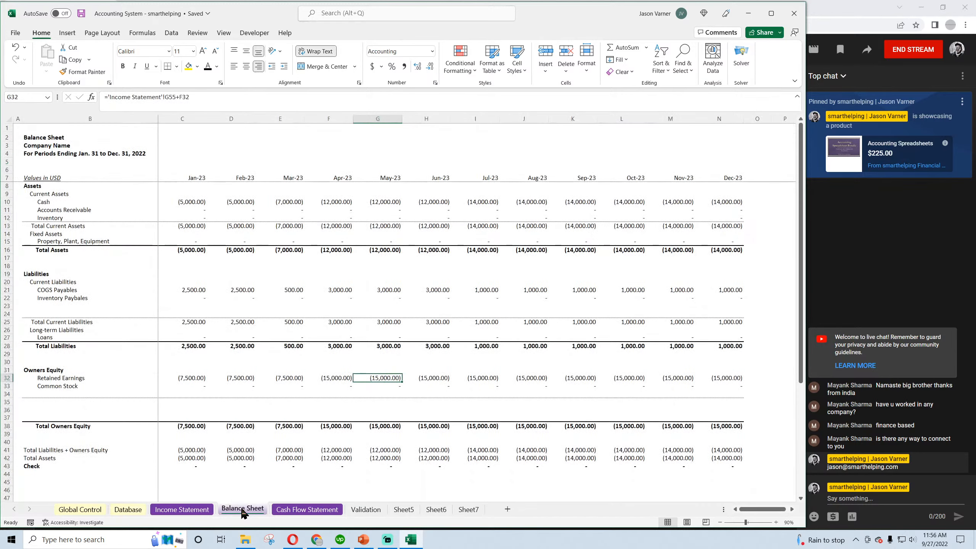
left_click(289, 510)
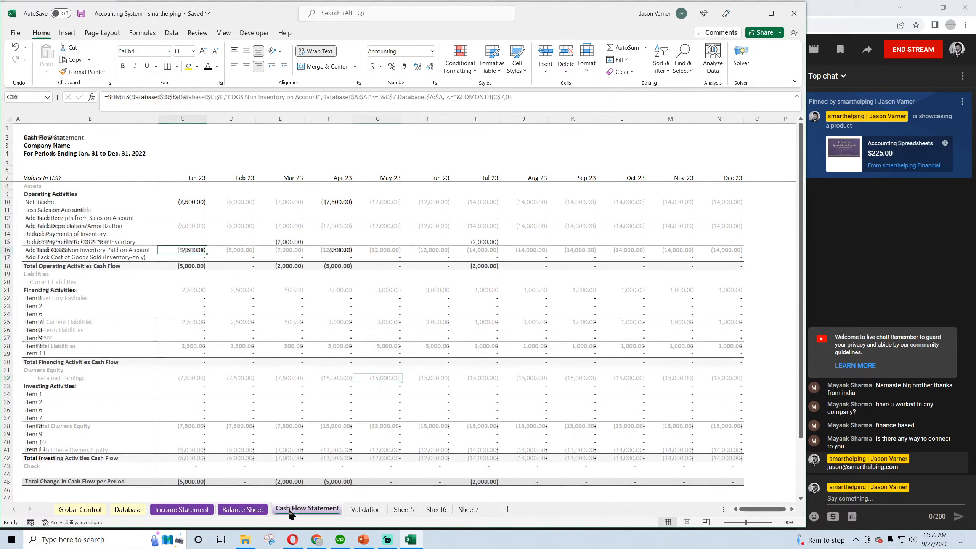
left_click(191, 201)
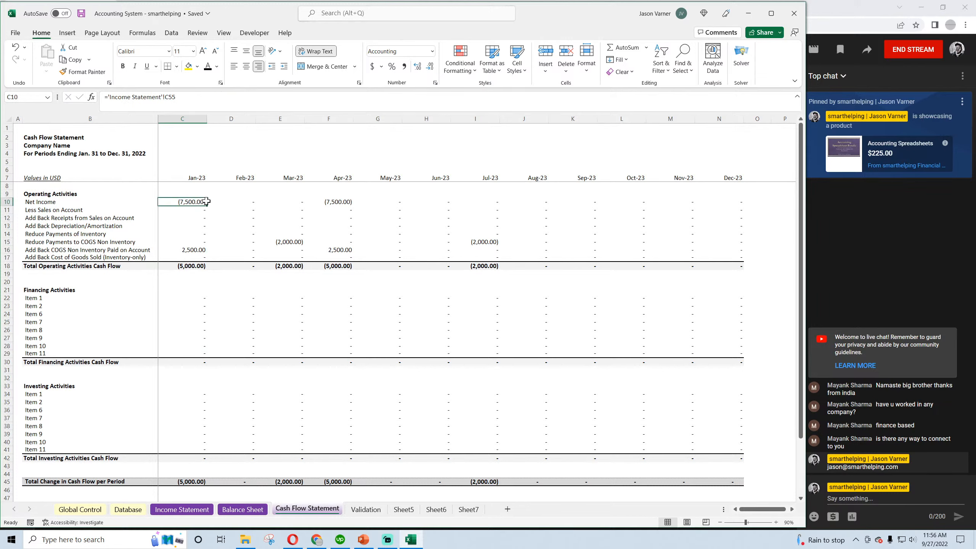
left_click_drag(206, 200, 400, 201)
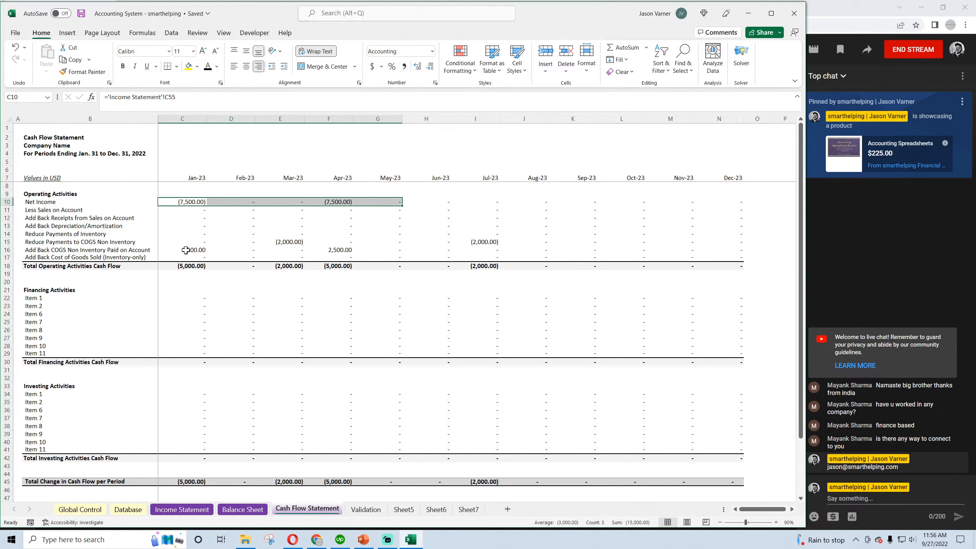
left_click_drag(186, 250, 520, 253)
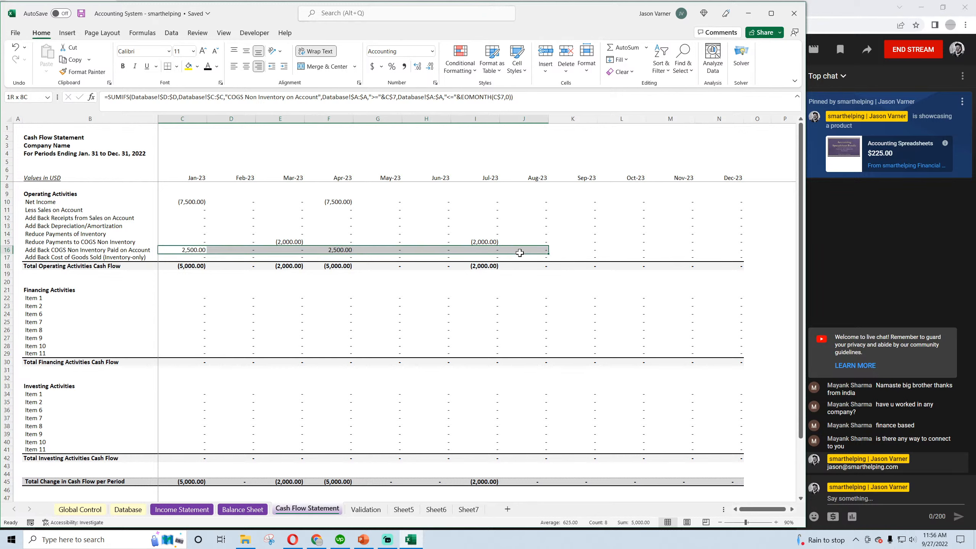
left_click_drag(175, 241, 533, 239)
scroll(246, 399, "down", 4)
left_click(188, 388)
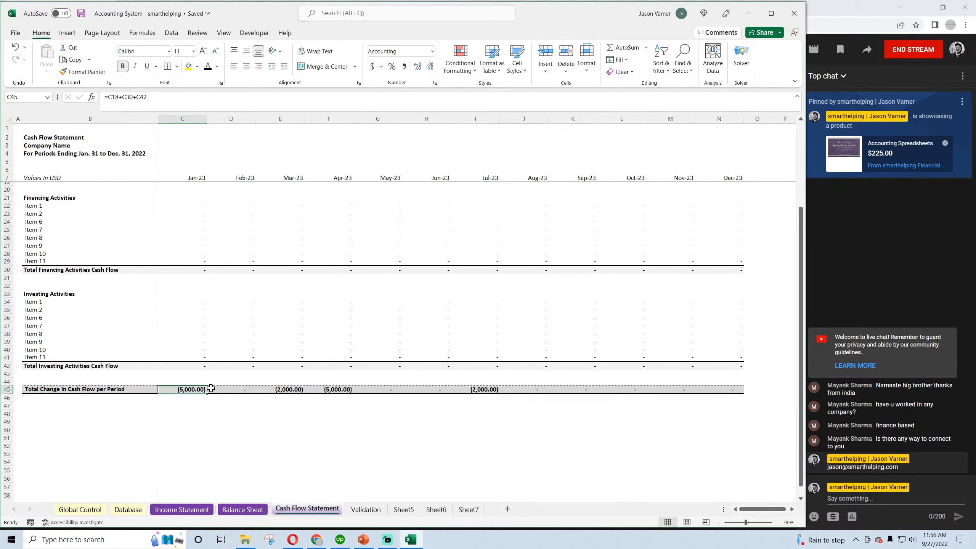
left_click(285, 387)
scroll(518, 400, "up", 2)
scroll(518, 400, "up", 2)
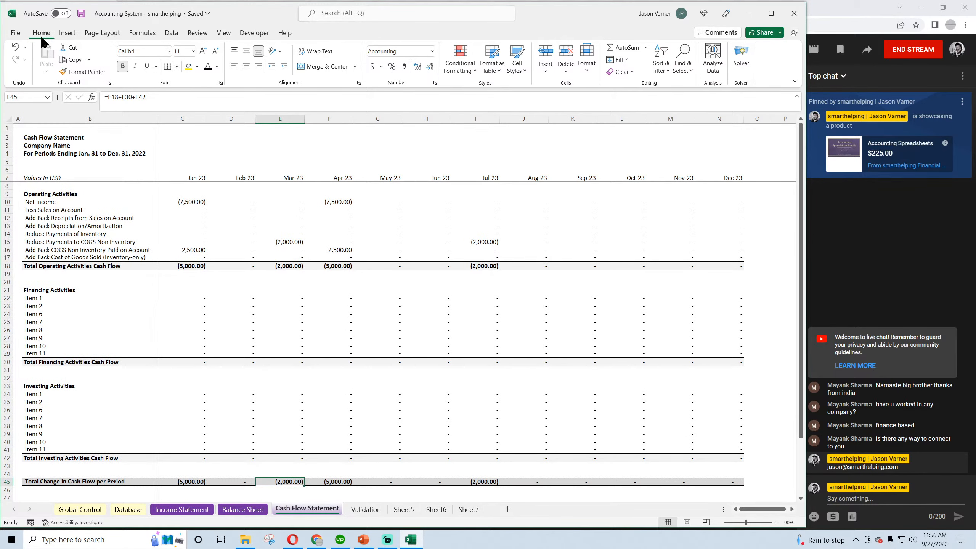
left_click(81, 13)
Review the sales and non-inventory COGS categories in C2:C8 of the Validation sheet
left_click(188, 511)
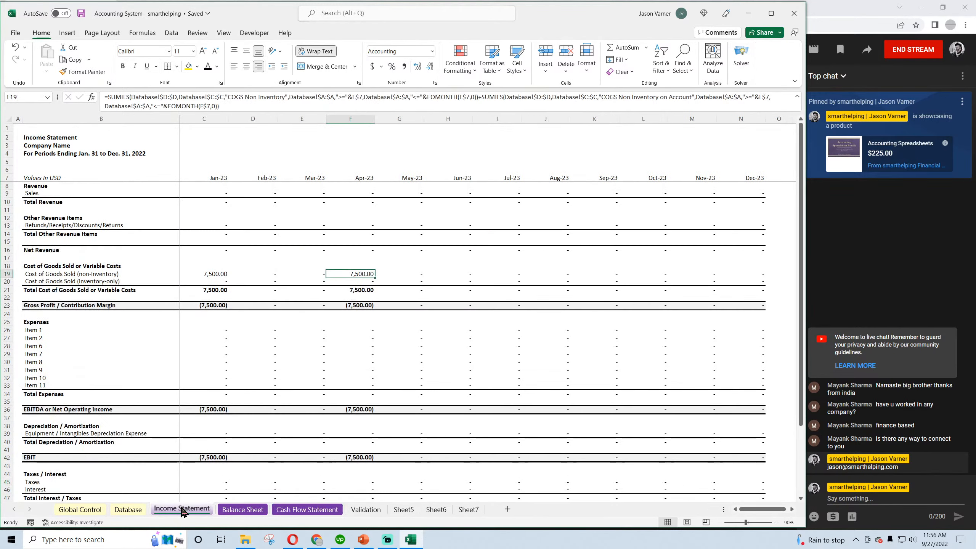
left_click(353, 512)
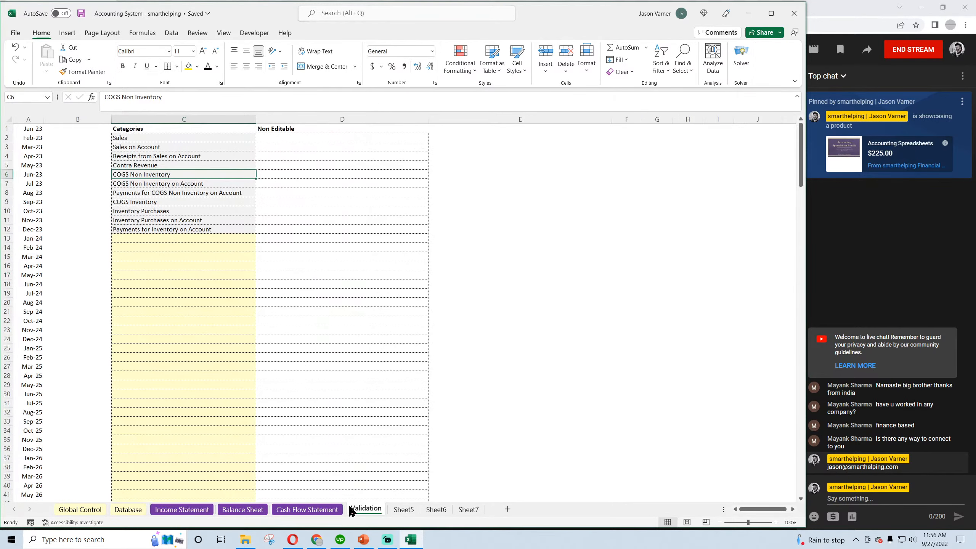
left_click(133, 137)
left_click(133, 146)
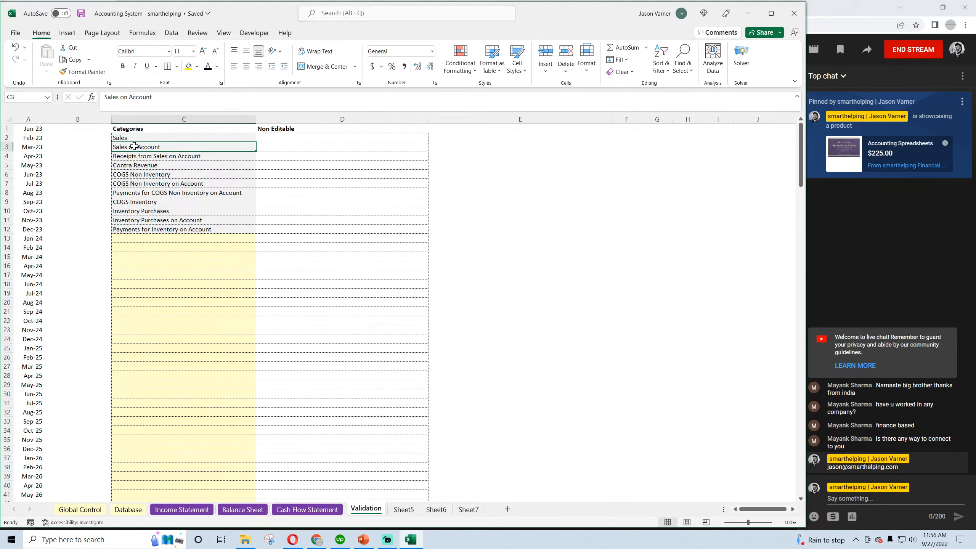
left_click(156, 156)
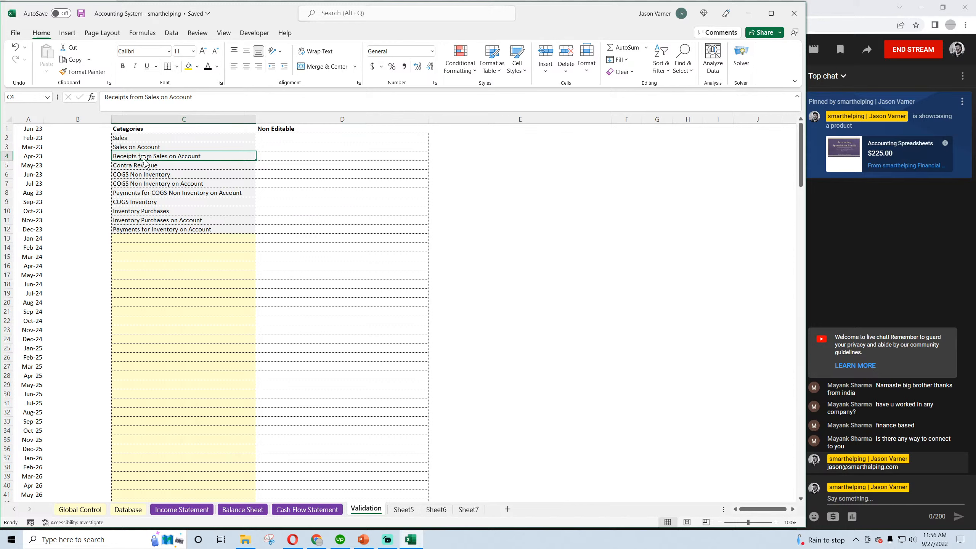
left_click(154, 166)
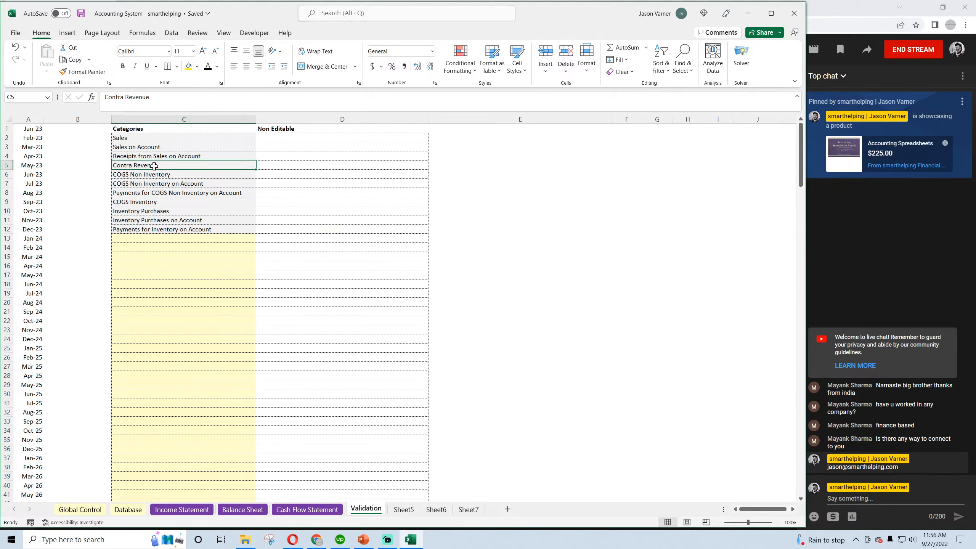
left_click(155, 174)
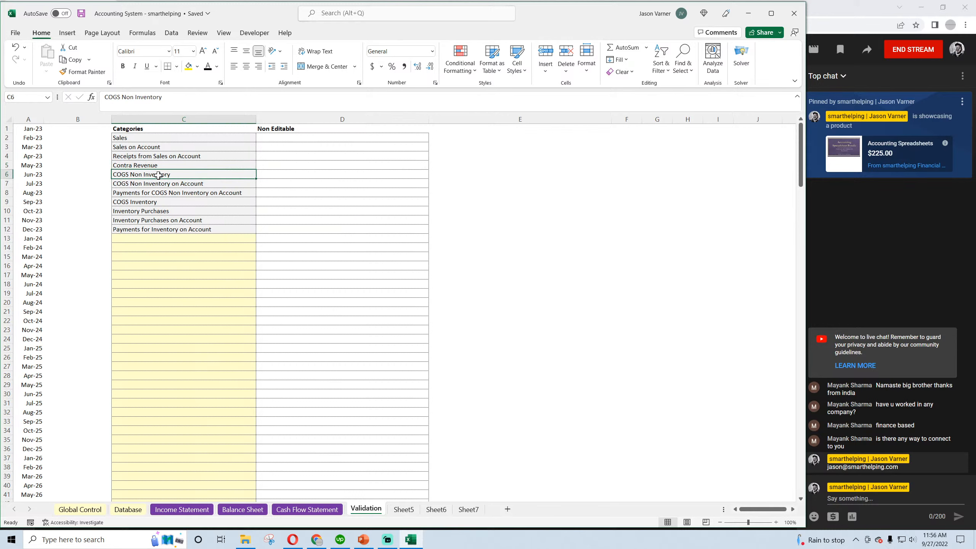
left_click(150, 184)
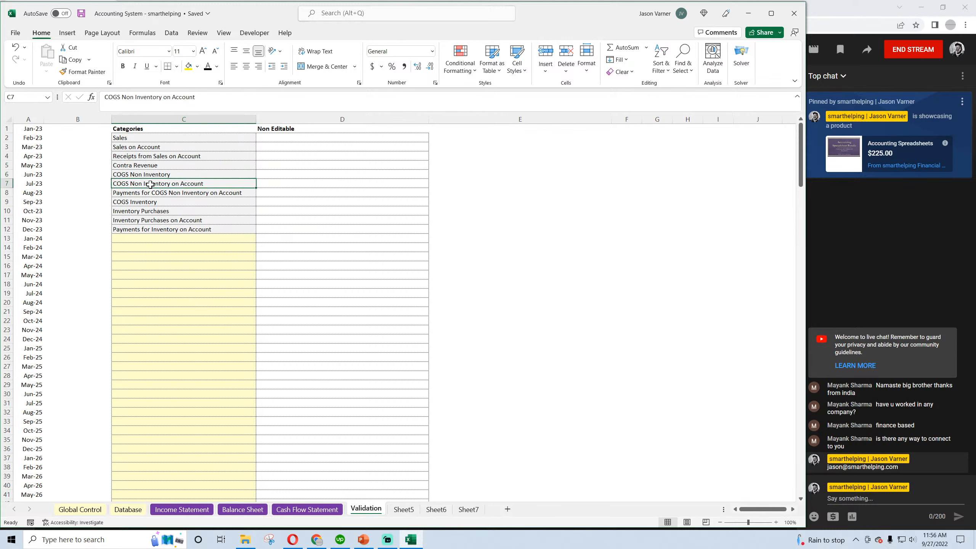
left_click(151, 192)
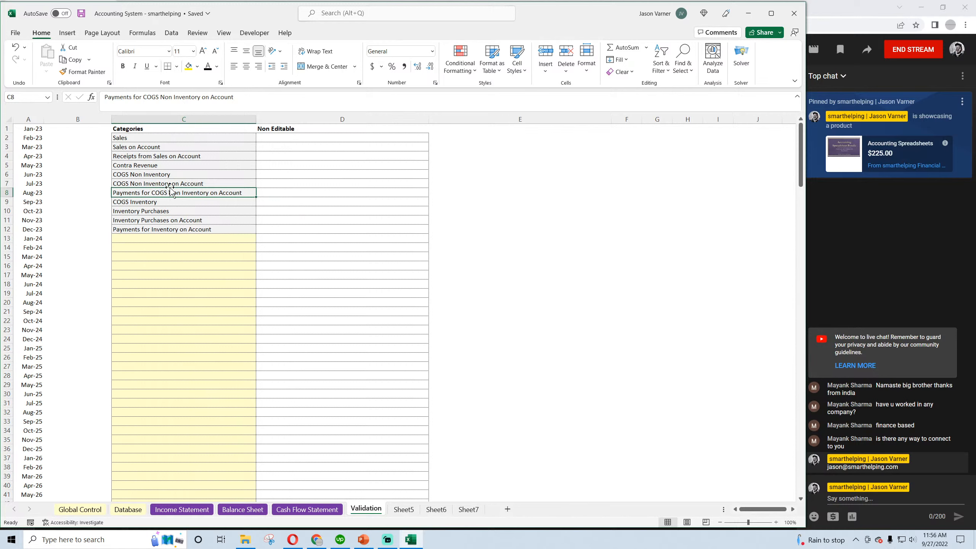
left_click(157, 183)
left_click(157, 192)
Compare the COGS Inventory category with Inventory Purchases and Inventory Purchases on Account in C9:C11 of the Validation sheet
left_click(152, 202)
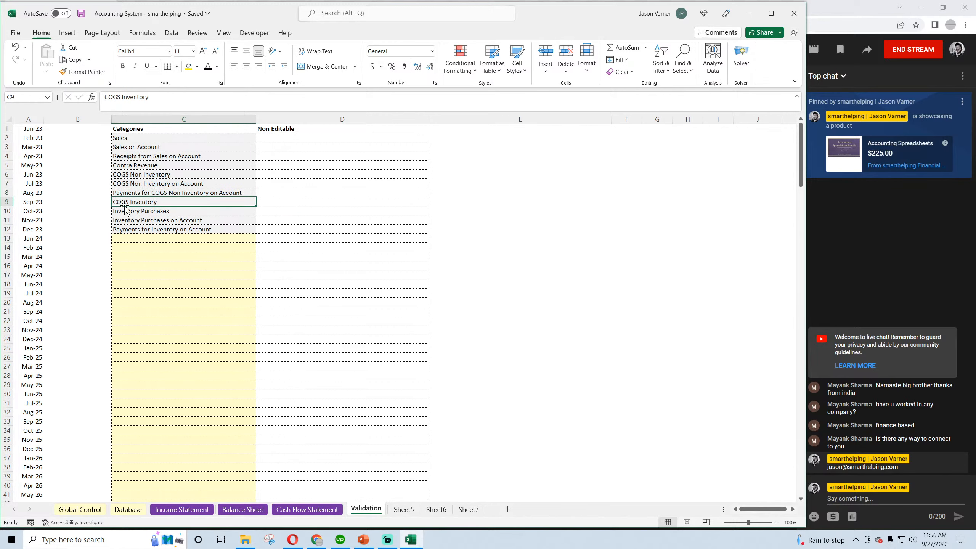
left_click(149, 211)
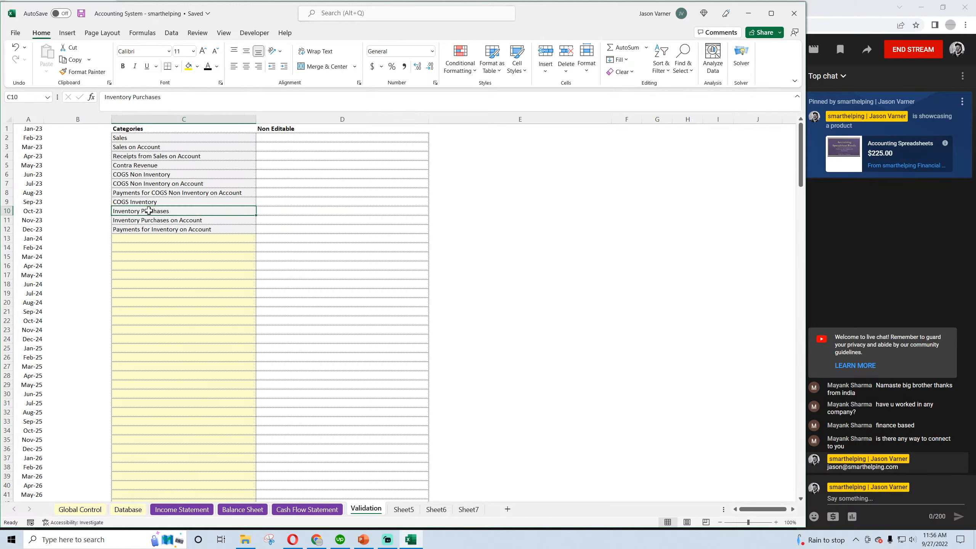
left_click(156, 220)
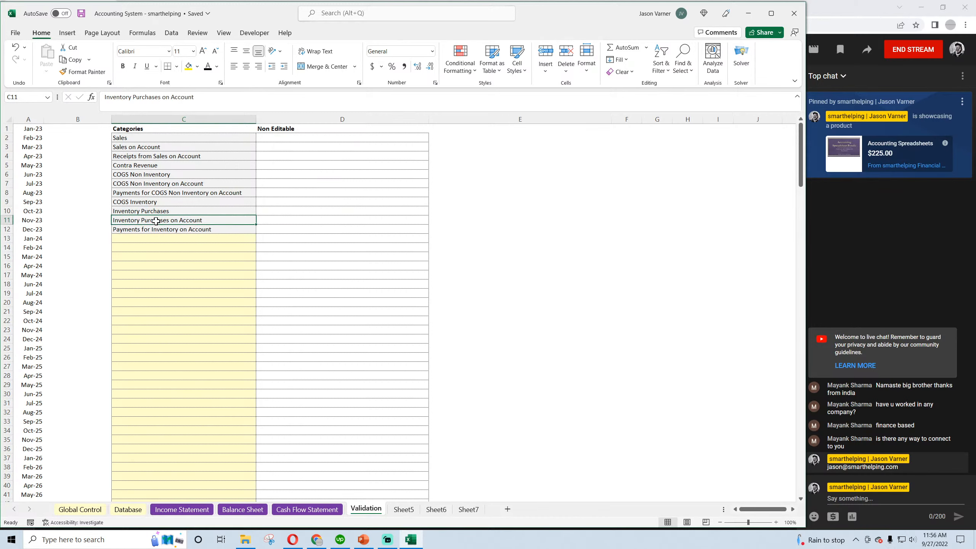
left_click(165, 201)
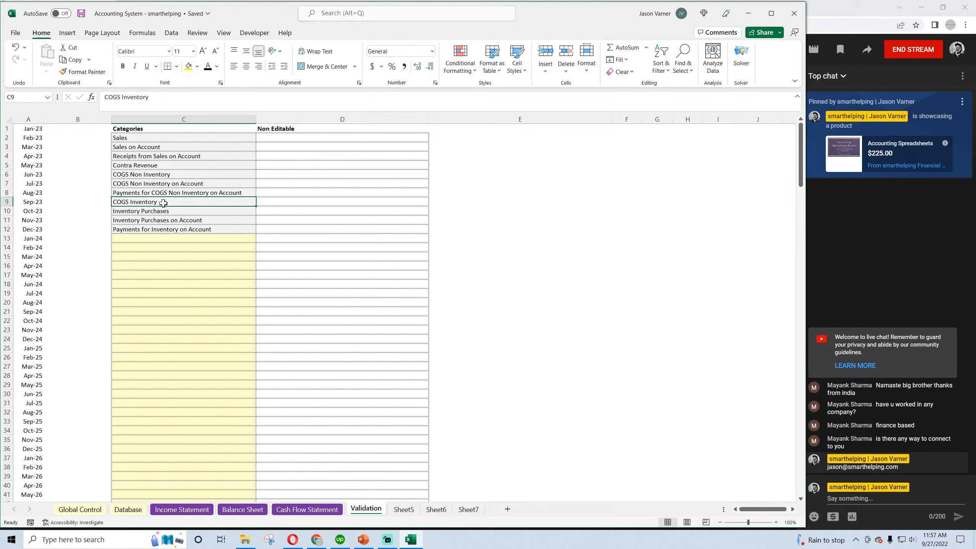
left_click(161, 212)
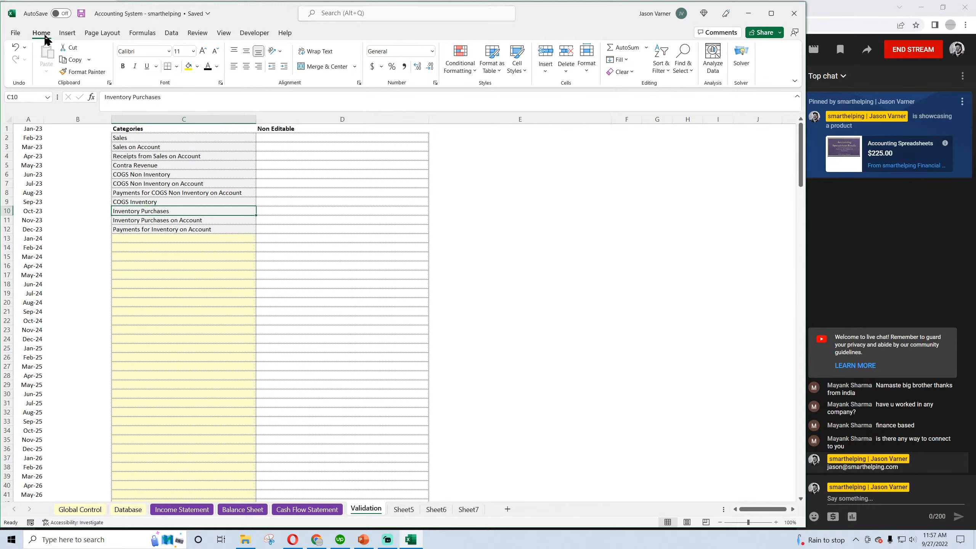
left_click(157, 202)
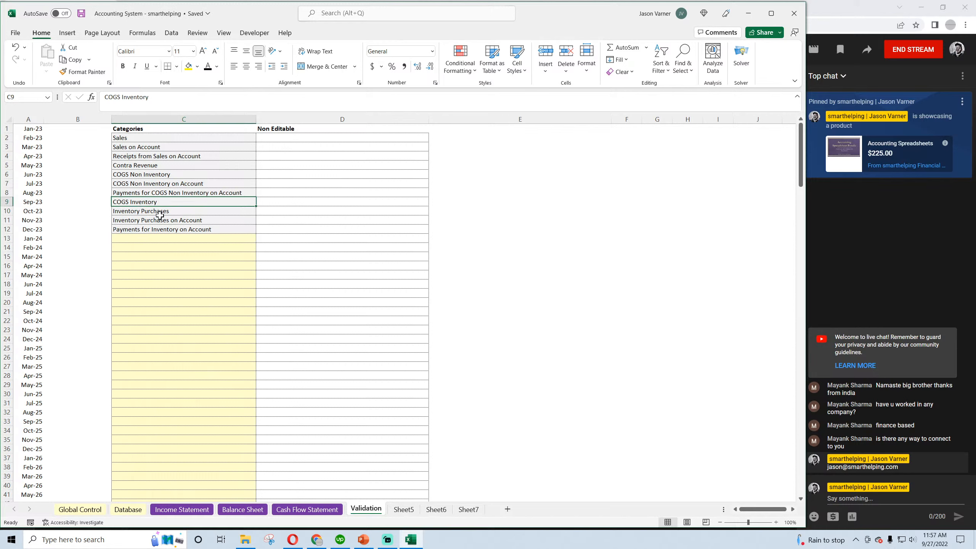
left_click(156, 213)
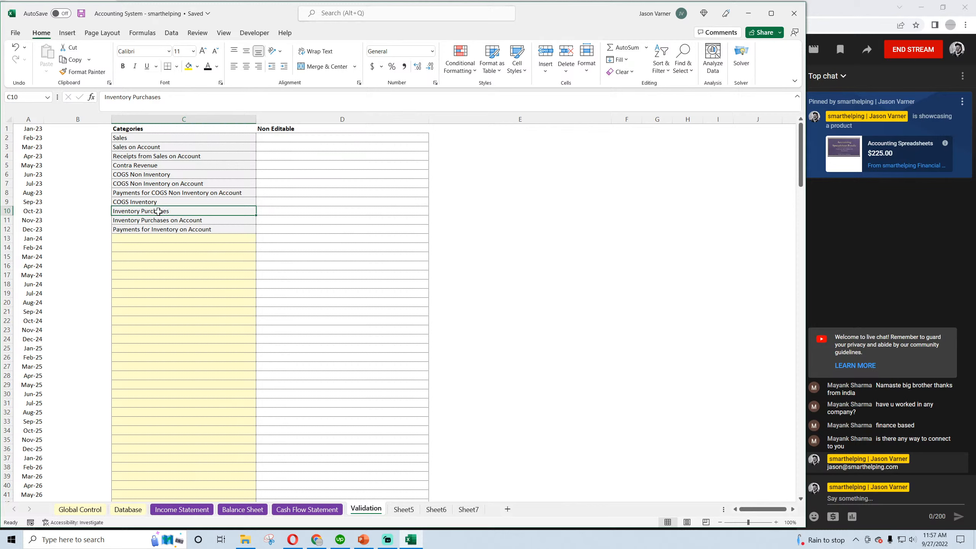
left_click(162, 219)
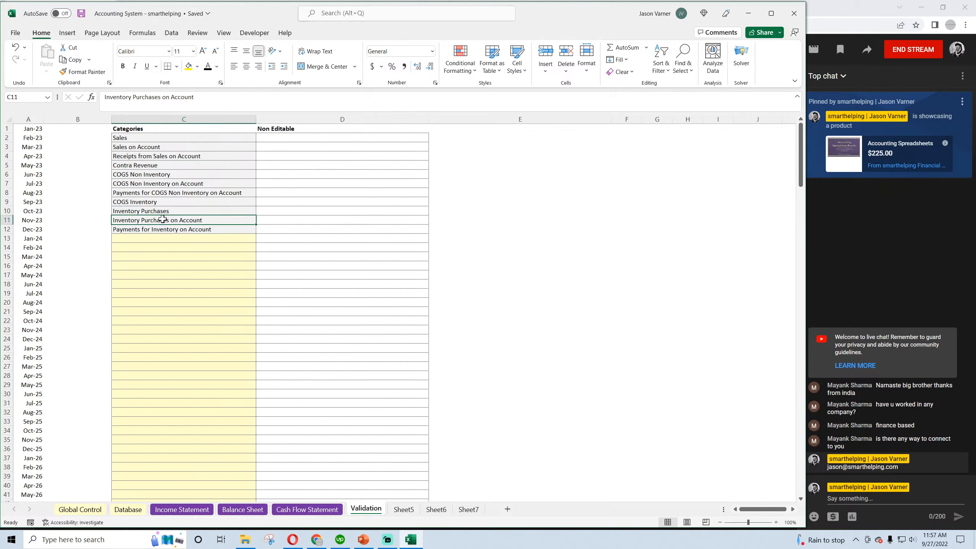
left_click(153, 203)
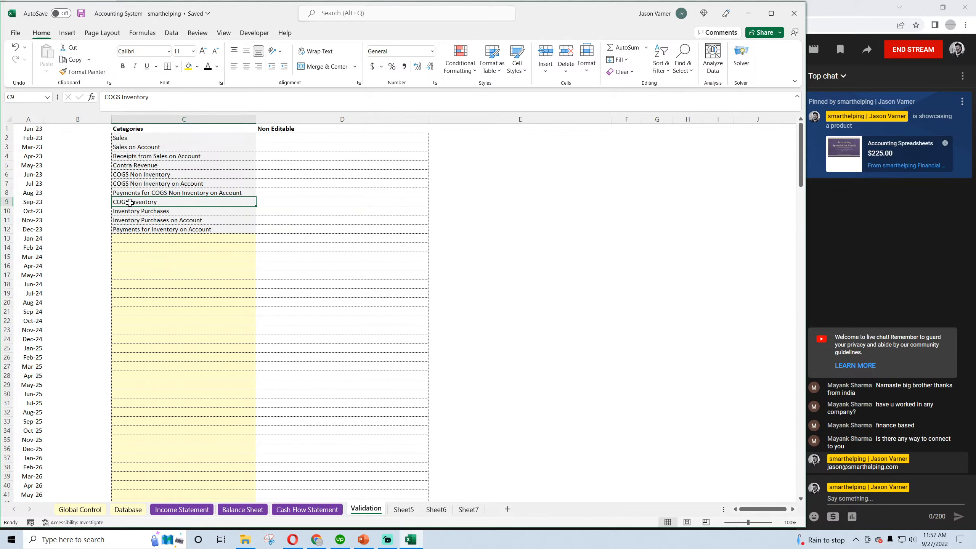
left_click(133, 212)
Copy the COGS Inventory category from C9 into C13, below the last category in the list
left_click(136, 202)
right_click(136, 201)
left_click(160, 239)
right_click(137, 239)
left_click(160, 305)
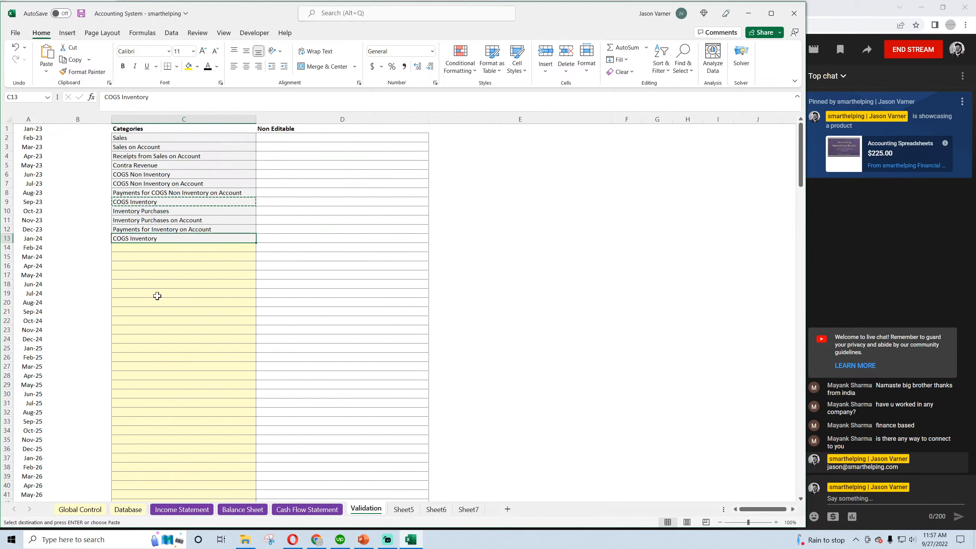
Copy categories C10:C13 up one row to start at C9, and clear the duplicate COGS Inventory entry in C13
left_click(136, 211)
key("shift+Down")
key("shift+Down")
key("shift+Down")
right_click(141, 209)
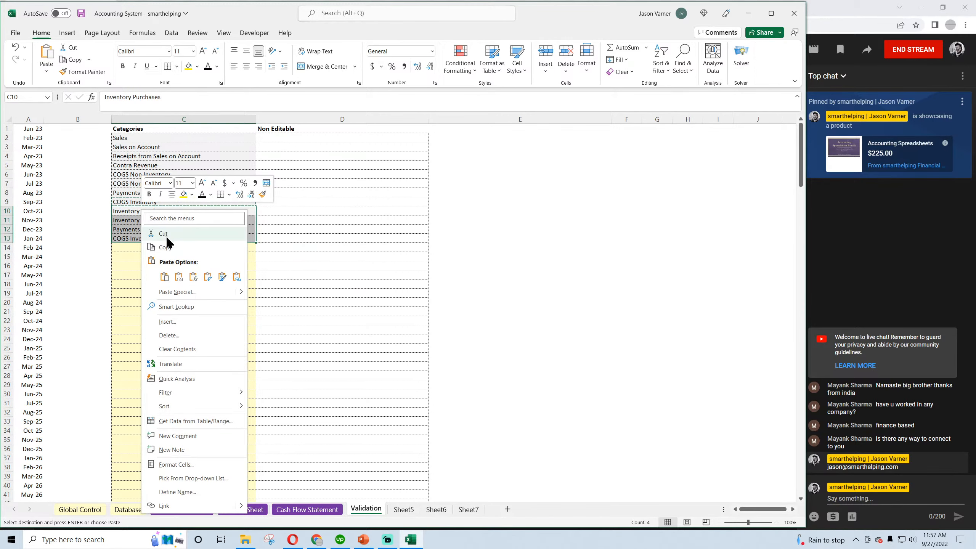
left_click(165, 246)
right_click(156, 202)
left_click(167, 269)
left_click(137, 238)
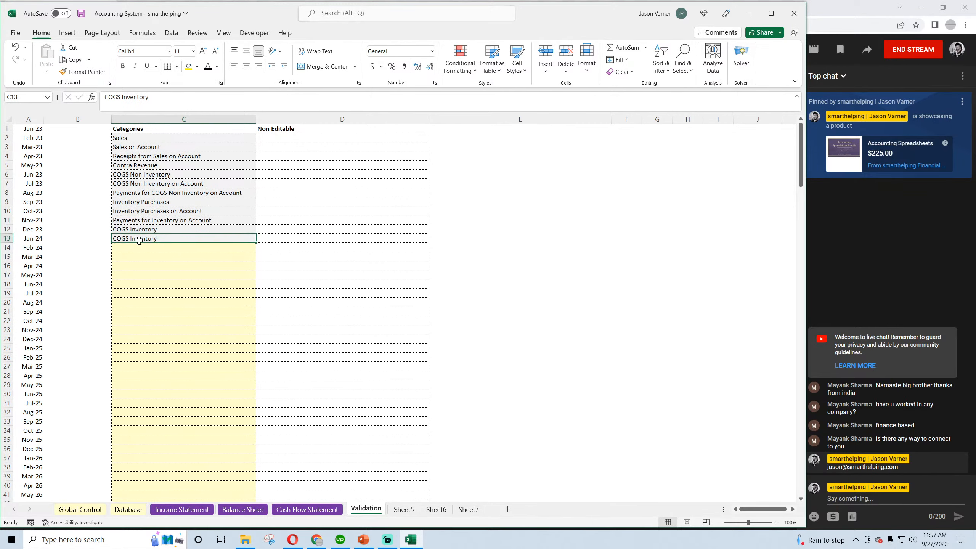
key("BackSpace")
key("Return")
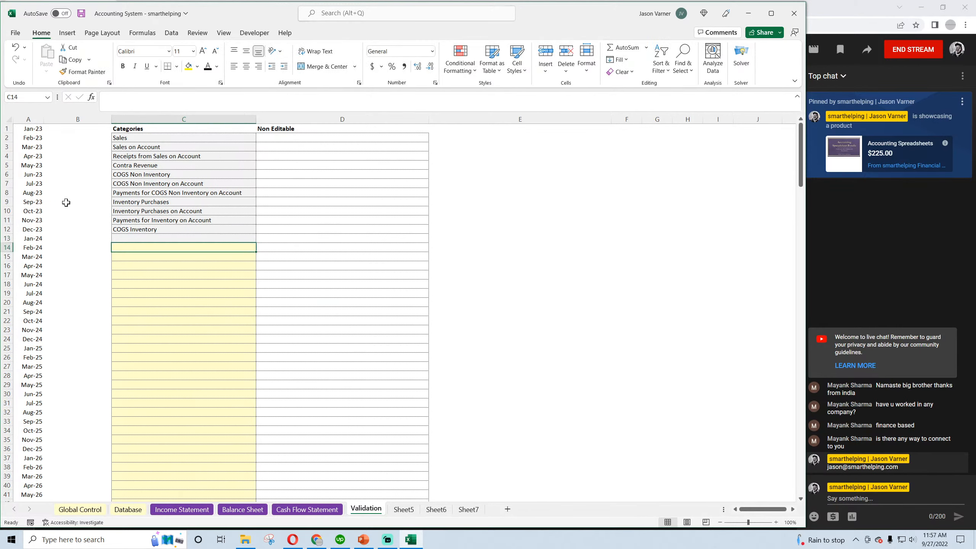
Review the reordered inventory categories in C9:C12, then the non-inventory COGS categories in C6:C8
left_click(145, 202)
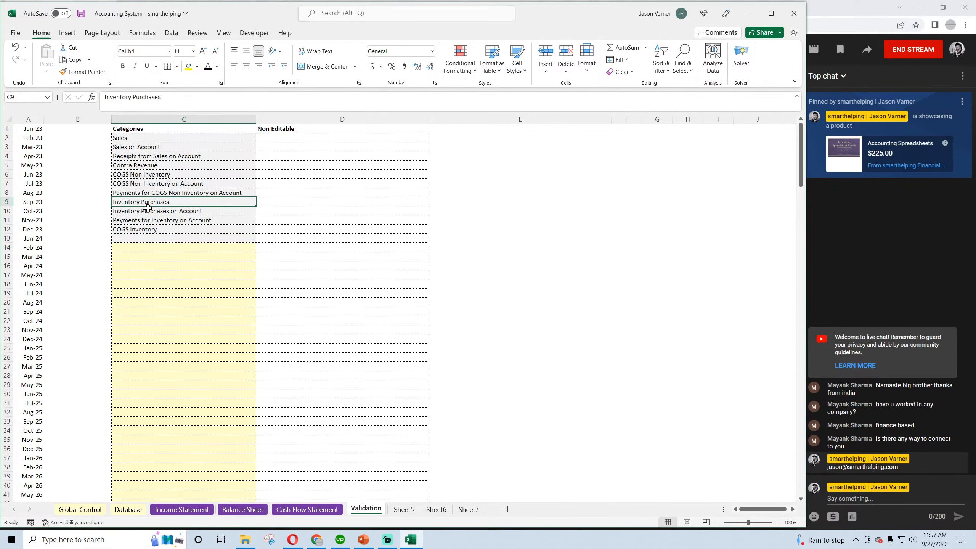
left_click(150, 212)
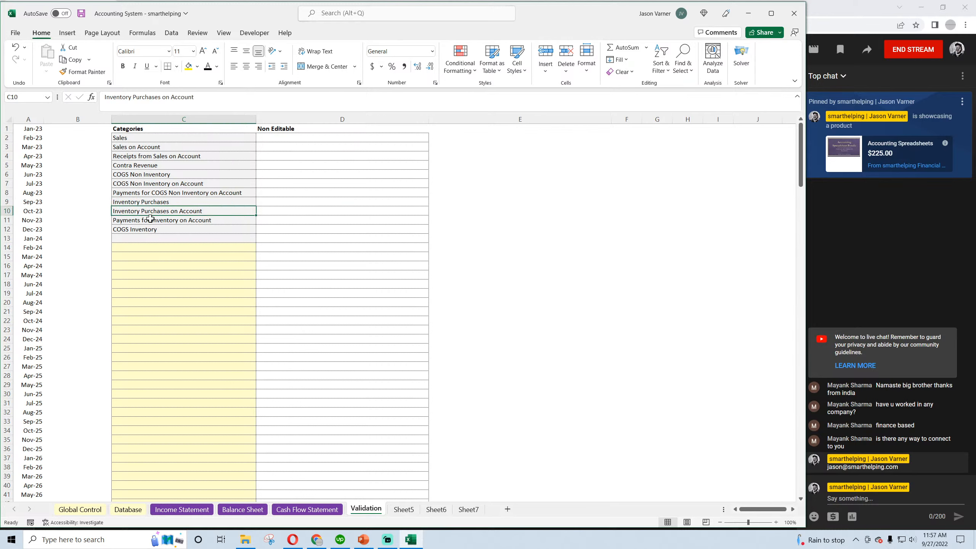
left_click(165, 221)
left_click(139, 229)
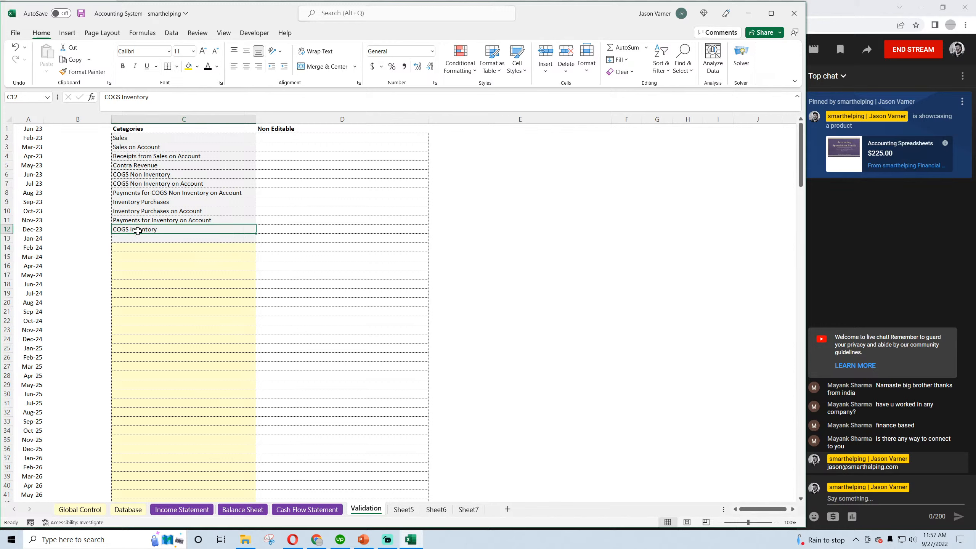
left_click_drag(141, 228, 148, 203)
left_click(140, 175)
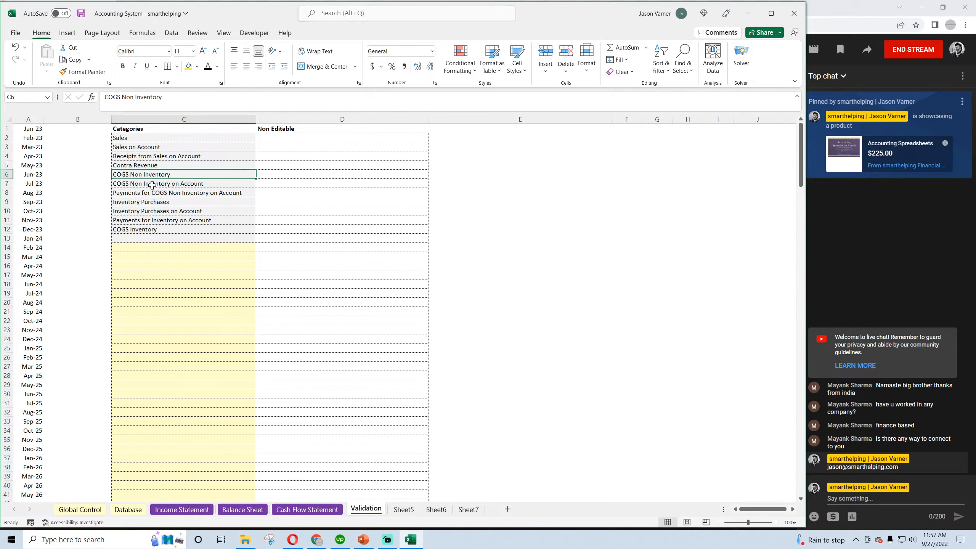
left_click(180, 184)
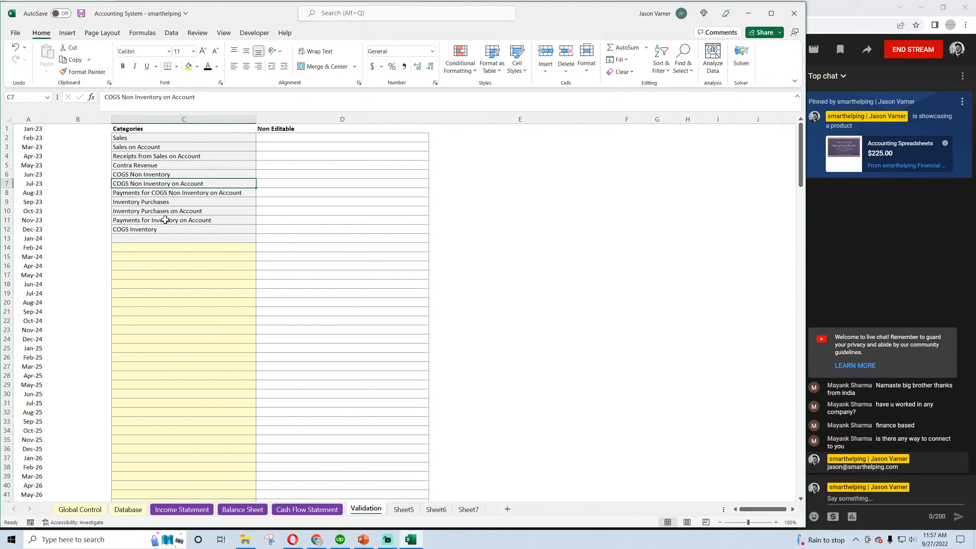
left_click(171, 193)
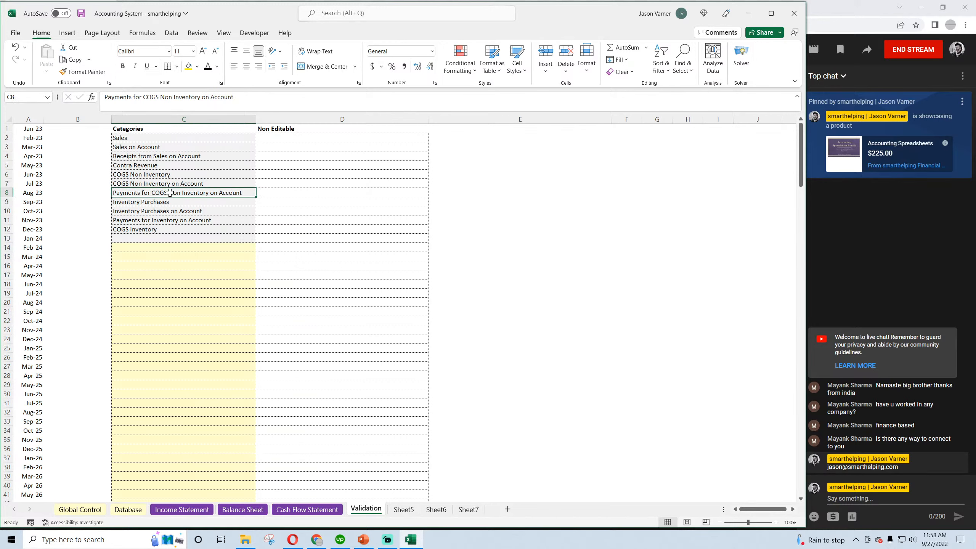
Review the Sales, Sales on Account and Receipts from Sales on Account categories in C2:C4, and save the workbook
left_click(135, 137)
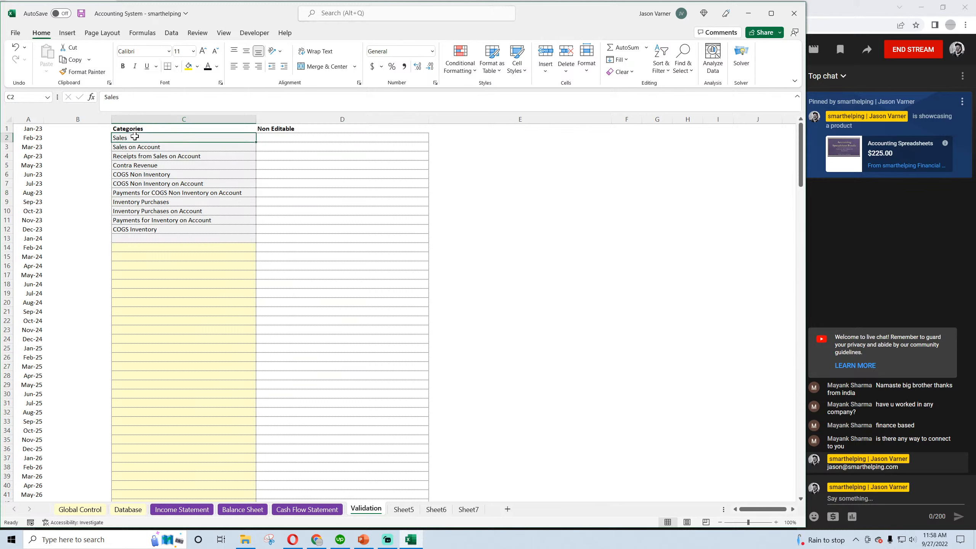
left_click(137, 147)
left_click(148, 156)
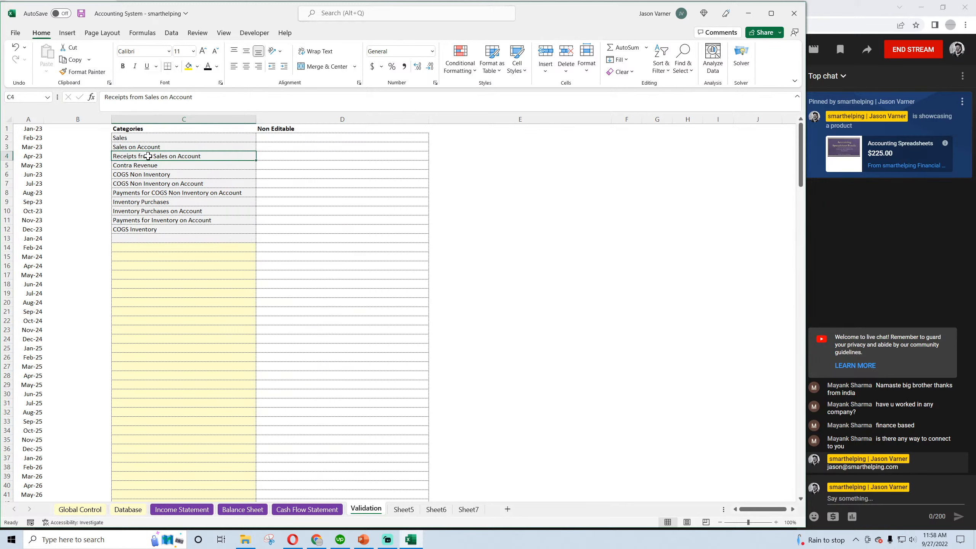
left_click(81, 13)
Review the operating activities on the Cash Flow Statement, then look over the Balance Sheet and Income Statement
left_click(296, 510)
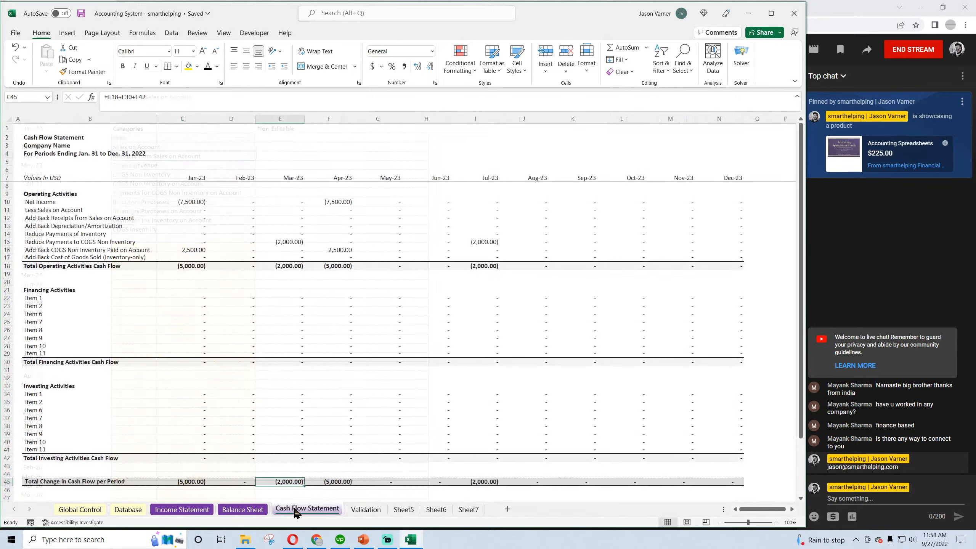
left_click(201, 203)
left_click(194, 210)
left_click(243, 509)
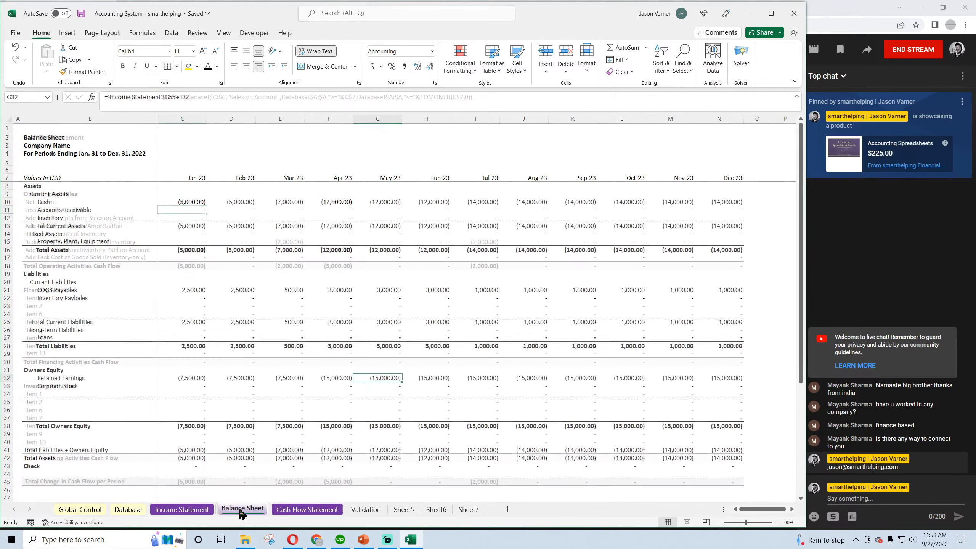
left_click(189, 510)
Review the non-inventory COGS entries on the Database sheet, checking the descriptions in B2 and B5
left_click(128, 509)
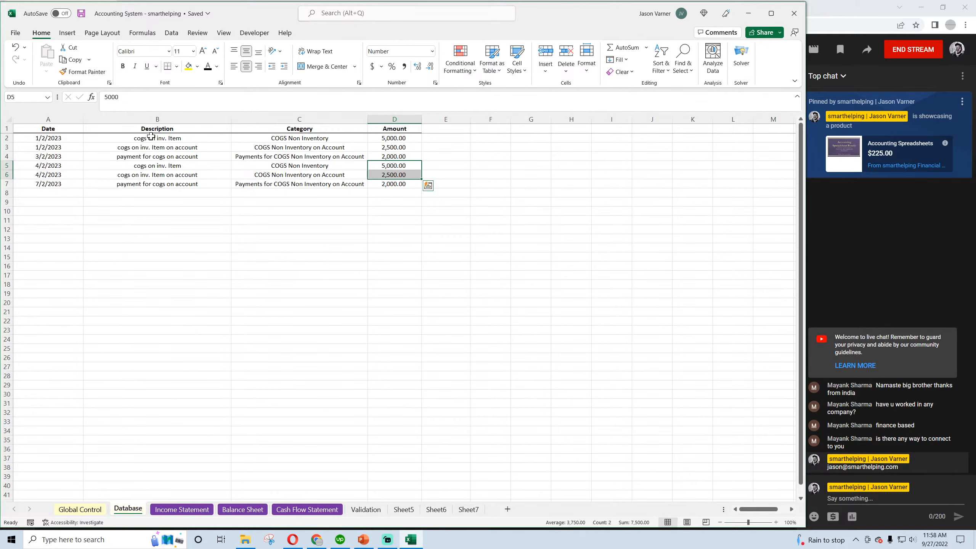
left_click(151, 136)
left_click(153, 166)
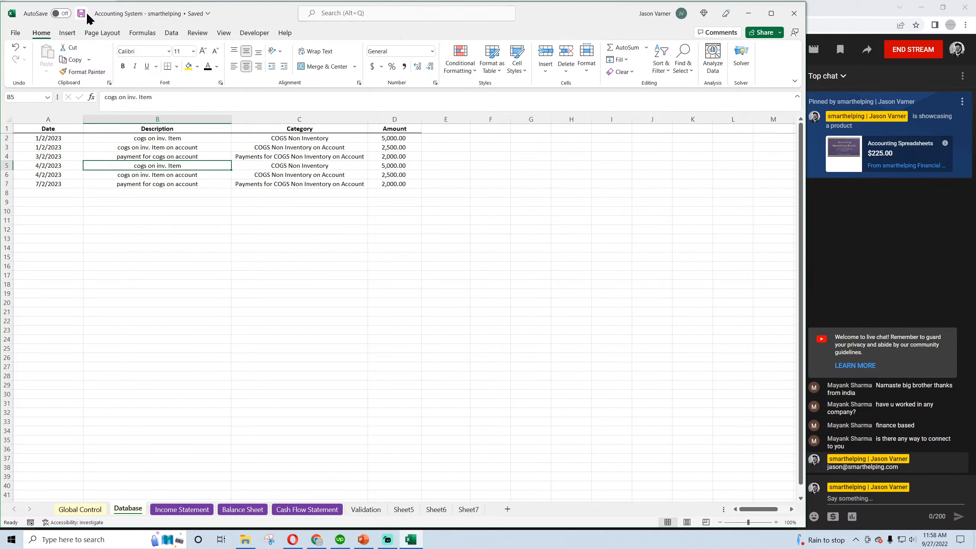
left_click(262, 289)
Review the full category list in C2:C12 of the Validation sheet, then the Income Statement down to Net Income
left_click(363, 509)
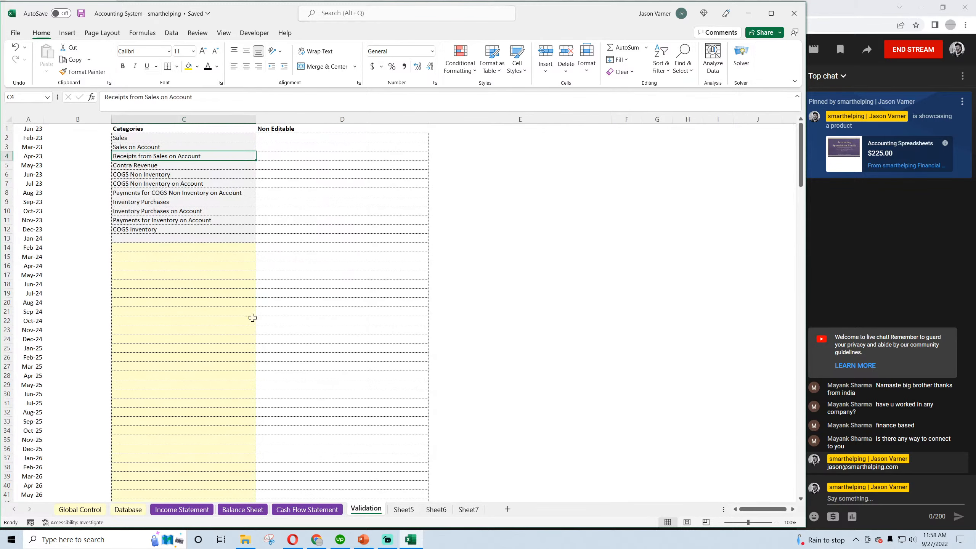
left_click_drag(133, 139, 133, 229)
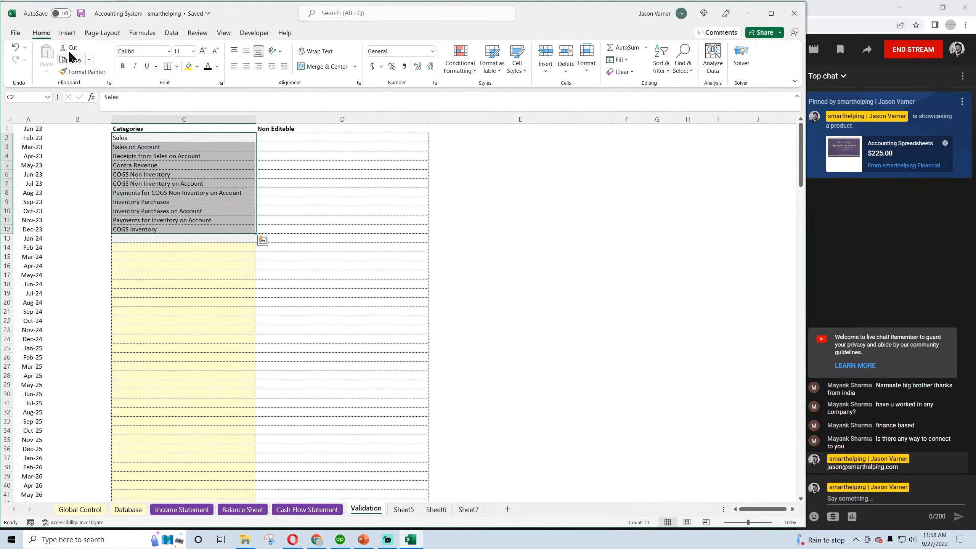
left_click(194, 512)
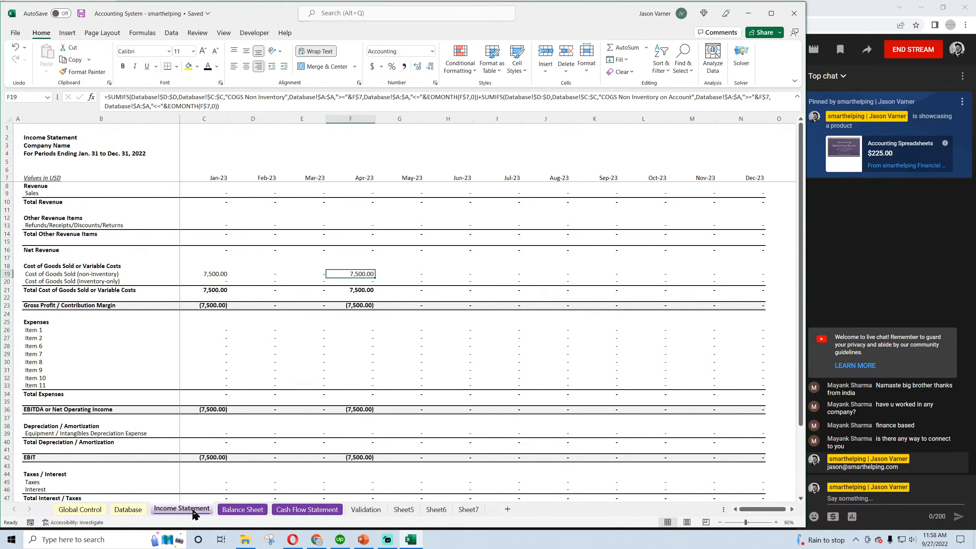
scroll(191, 353, "down", 4)
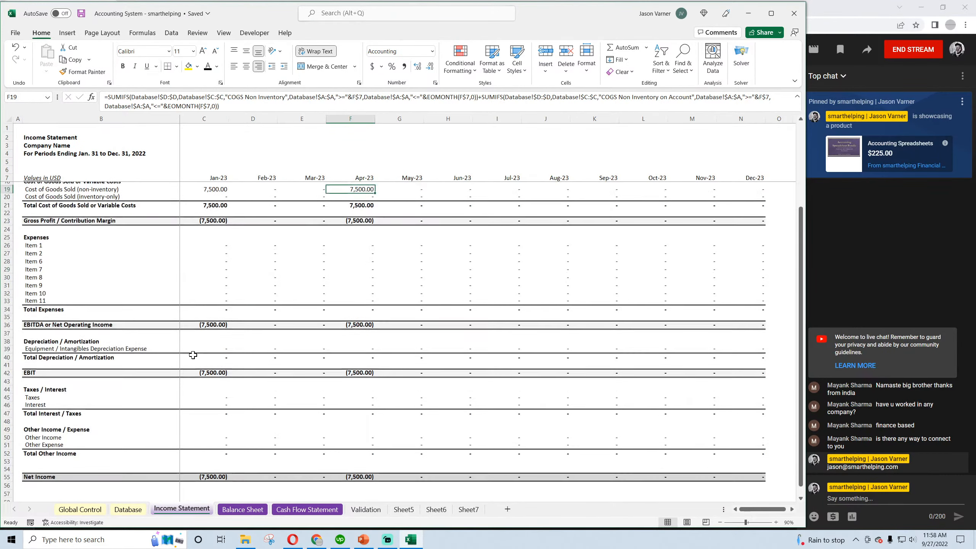
scroll(193, 358, "up", 4)
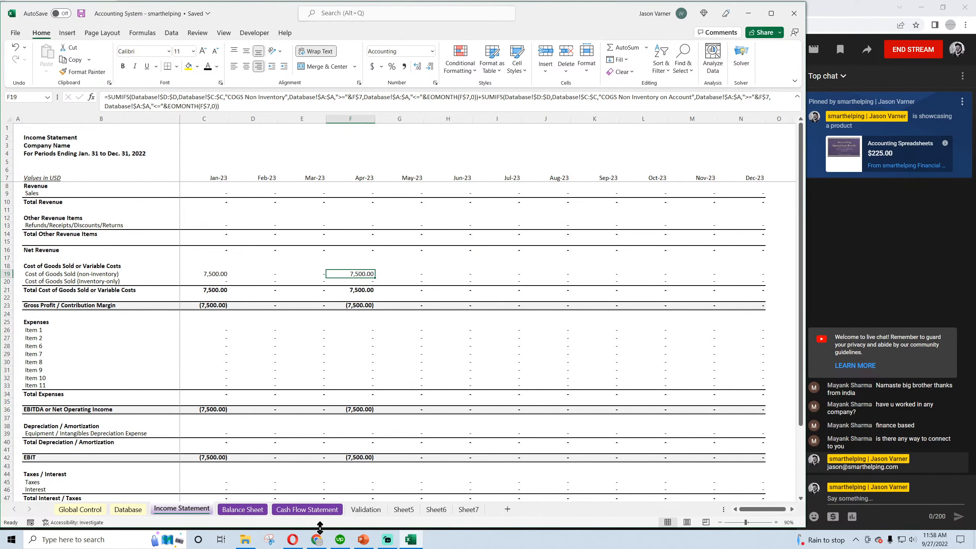
Switch to Chrome, open the Financial Models page on smarthelping.com, and highlight the price and lifetime-access line of the all-spreadsheets offer
left_click(317, 540)
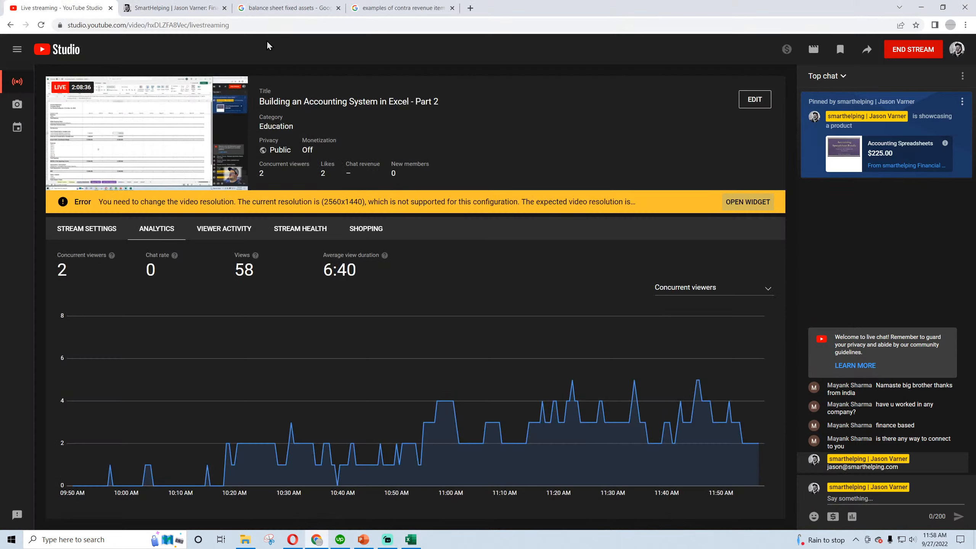
left_click(165, 9)
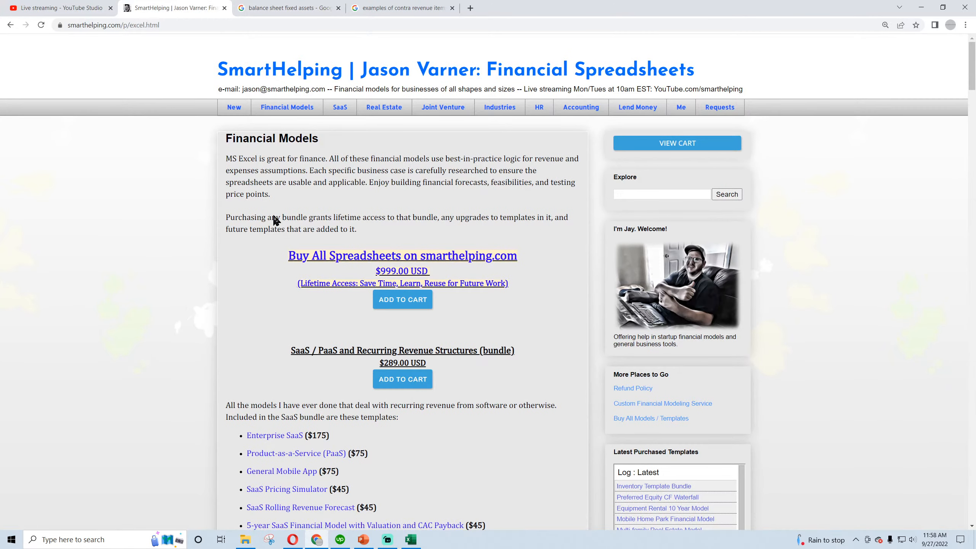
left_click(286, 109)
left_click_drag(300, 283, 506, 287)
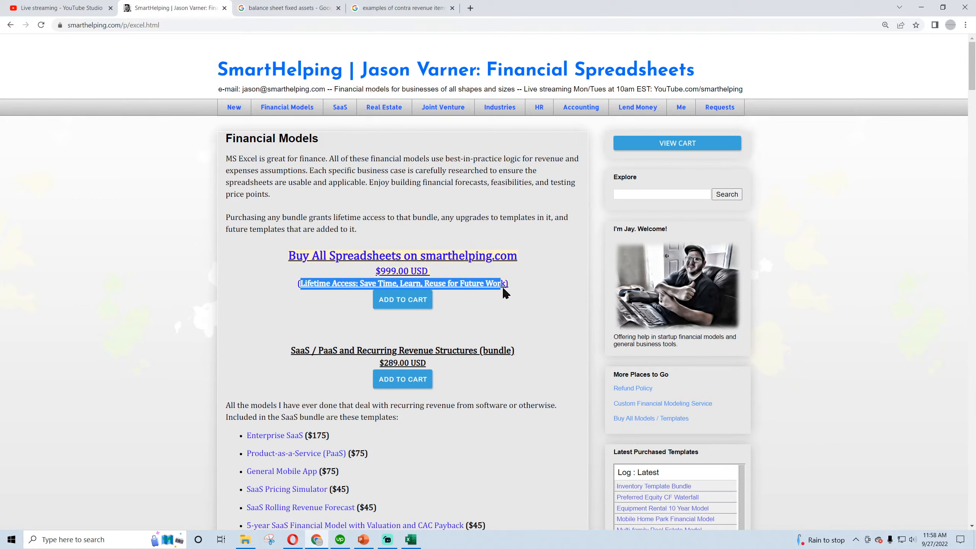
left_click(378, 270)
left_click_drag(379, 270, 417, 271)
left_click(389, 270)
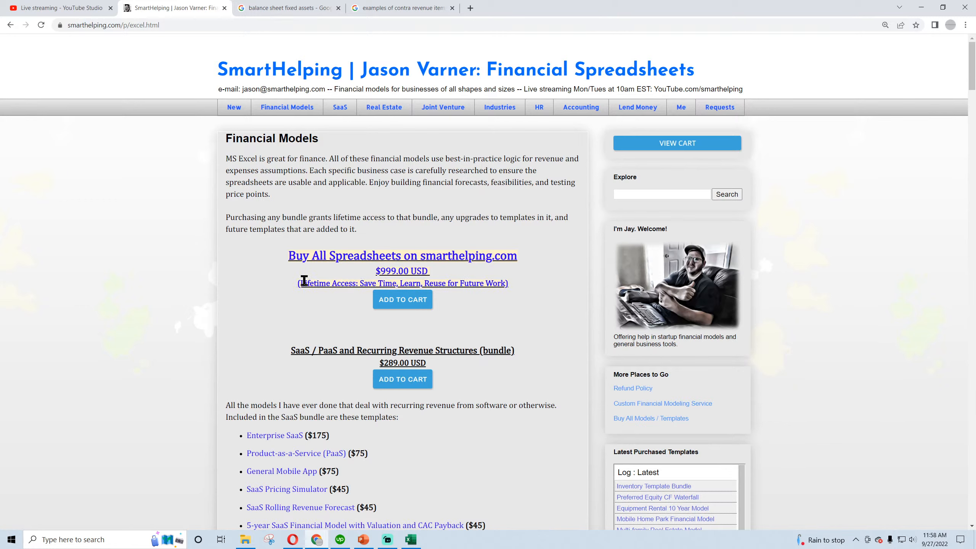
left_click_drag(303, 281, 504, 285)
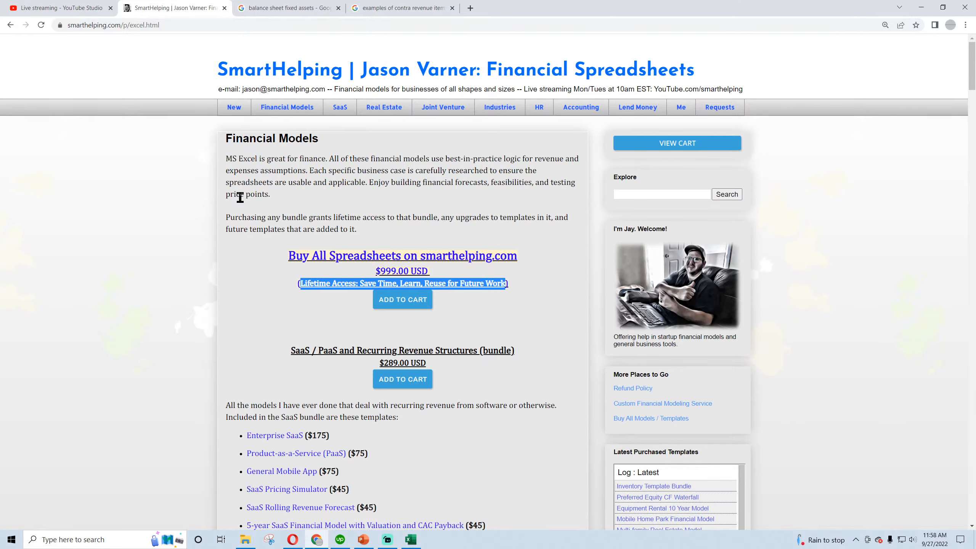
Browse the SaaS, real estate, industry-specific, and accounting and finance template bundles on the Financial Models page
scroll(238, 214, "down", 4)
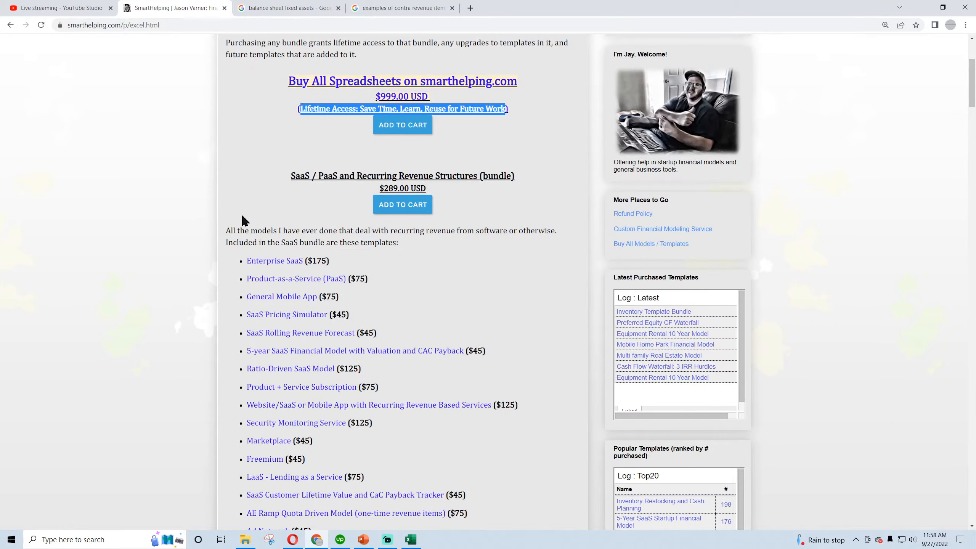
scroll(297, 190, "down", 4)
scroll(263, 264, "down", 4)
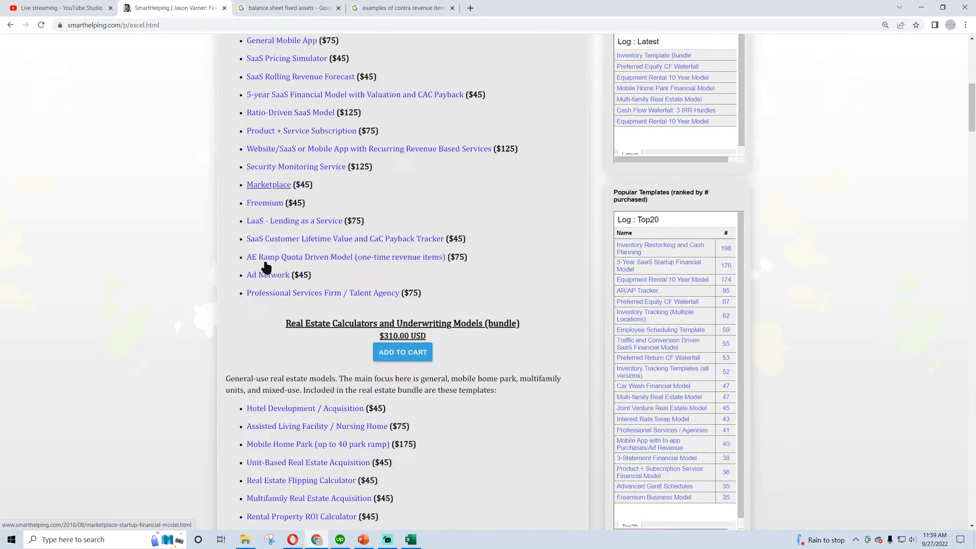
scroll(295, 234, "down", 4)
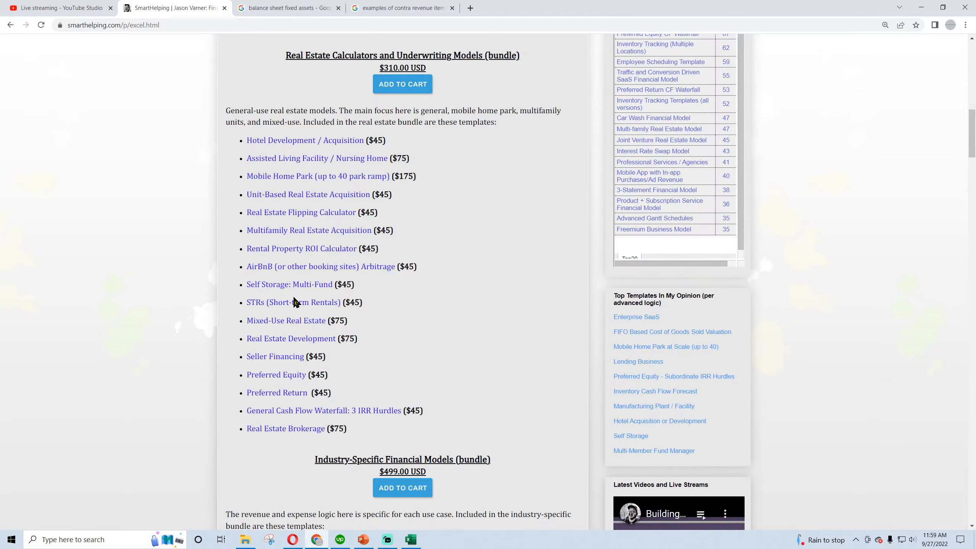
scroll(294, 303, "down", 8)
scroll(294, 302, "down", 20)
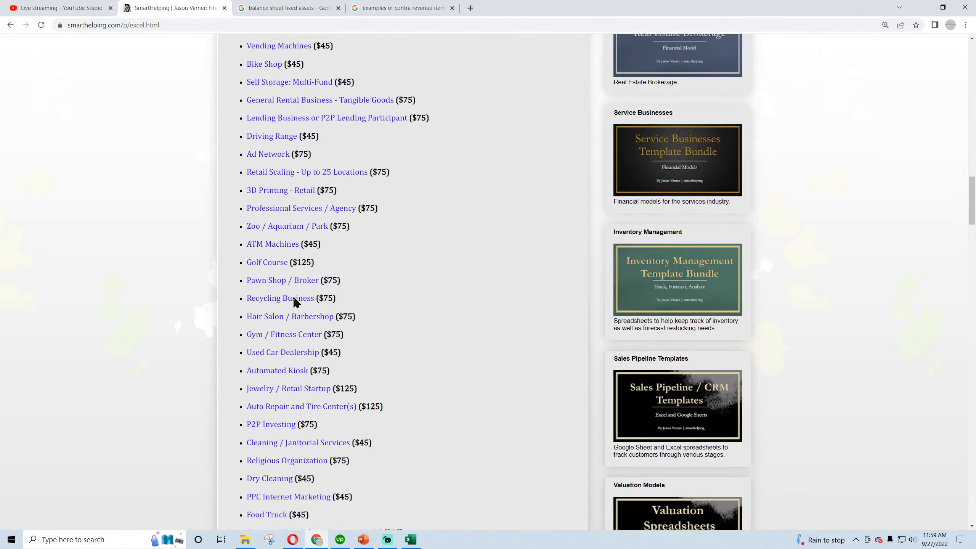
scroll(278, 261, "up", 15)
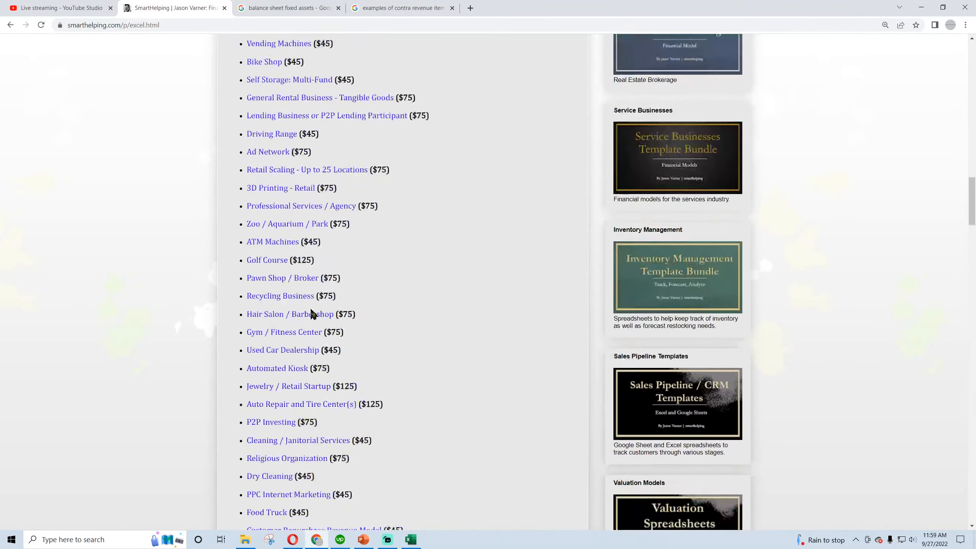
scroll(273, 308, "up", 4)
scroll(282, 183, "down", 15)
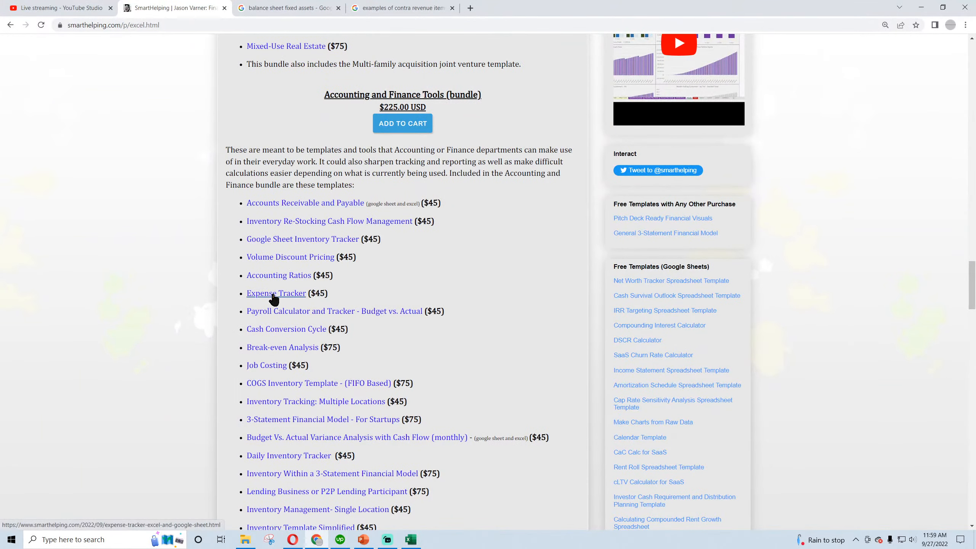
scroll(276, 294, "down", 20)
scroll(279, 319, "up", 20)
scroll(285, 323, "up", 20)
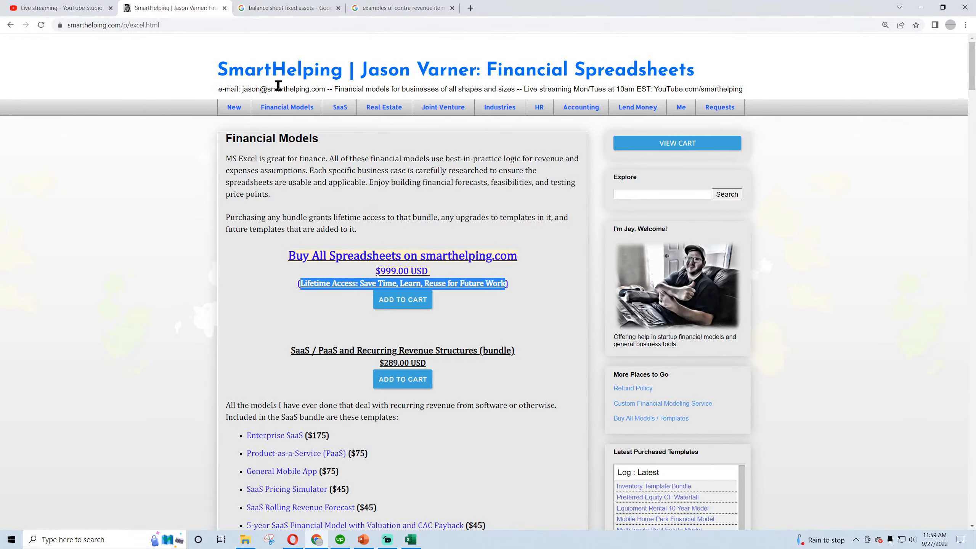
Switch back to the accounting workbook in Excel and look over the Database and Global Control sheets, ending on Database
left_click(410, 540)
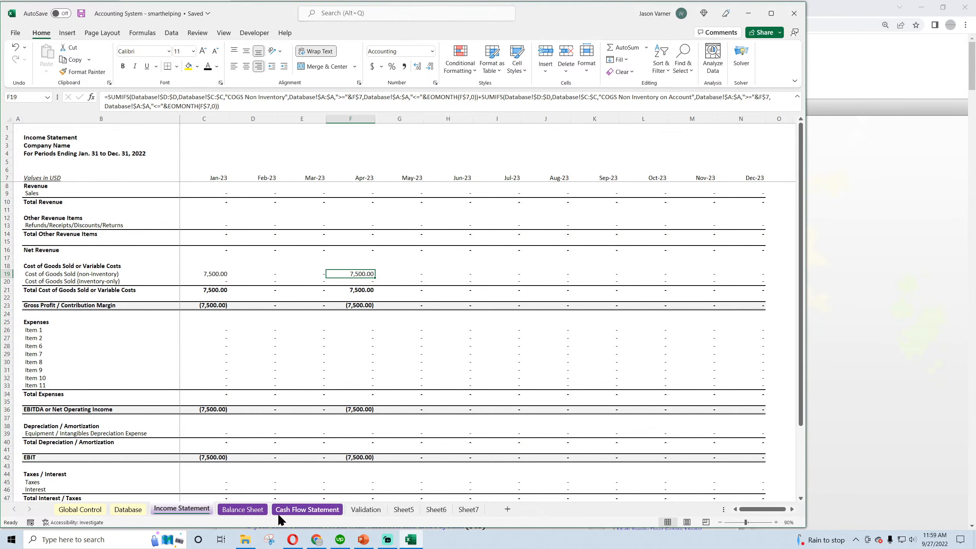
left_click(134, 509)
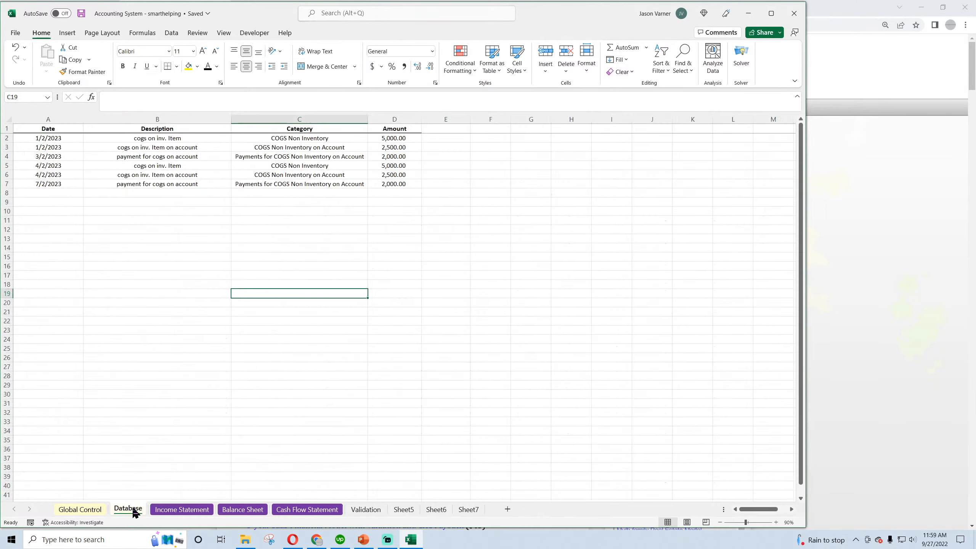
left_click(80, 508)
left_click(130, 509)
mouse_move(388, 542)
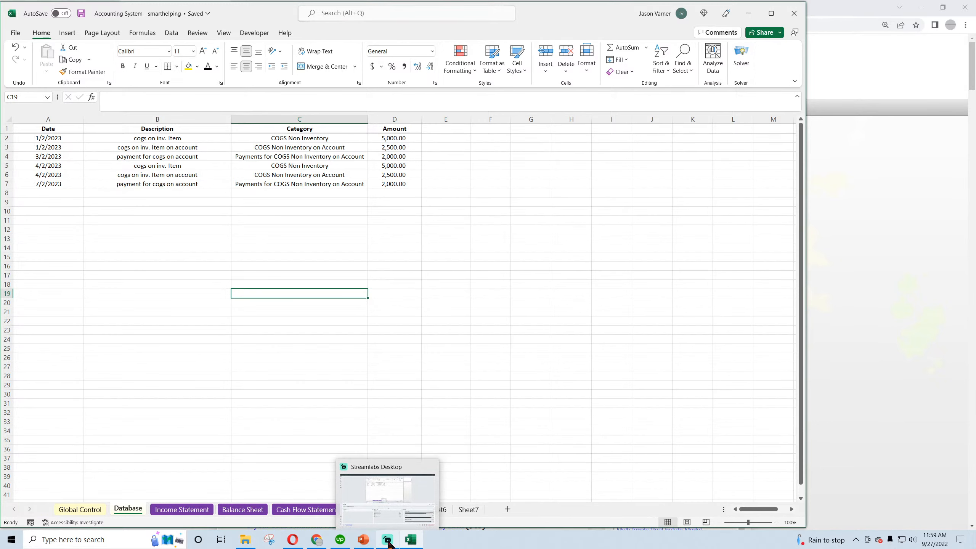